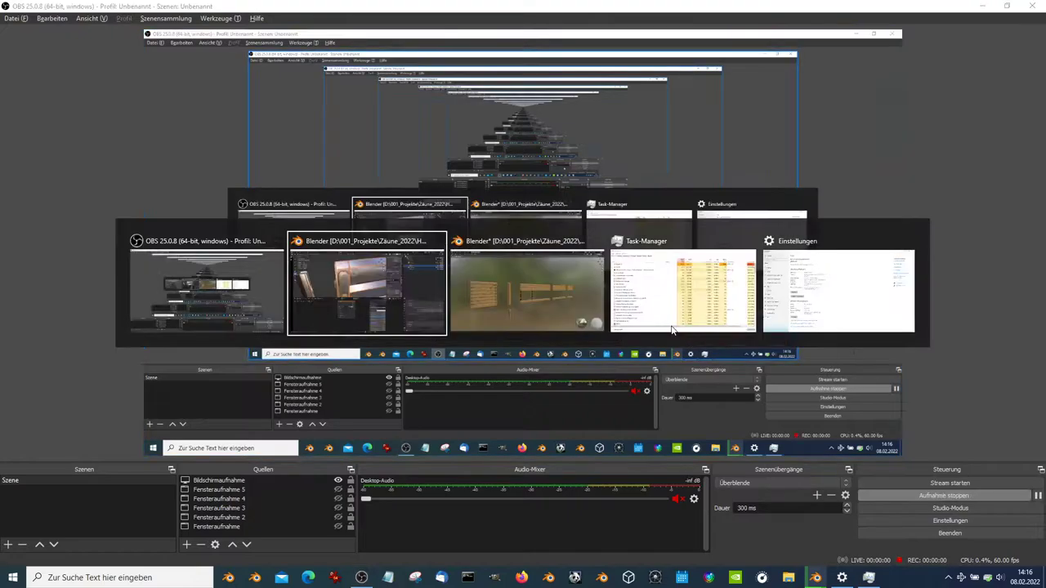
Switch to the other Blender window showing the low-poly fence file H Done.blend
scroll(405, 187, "down", 5)
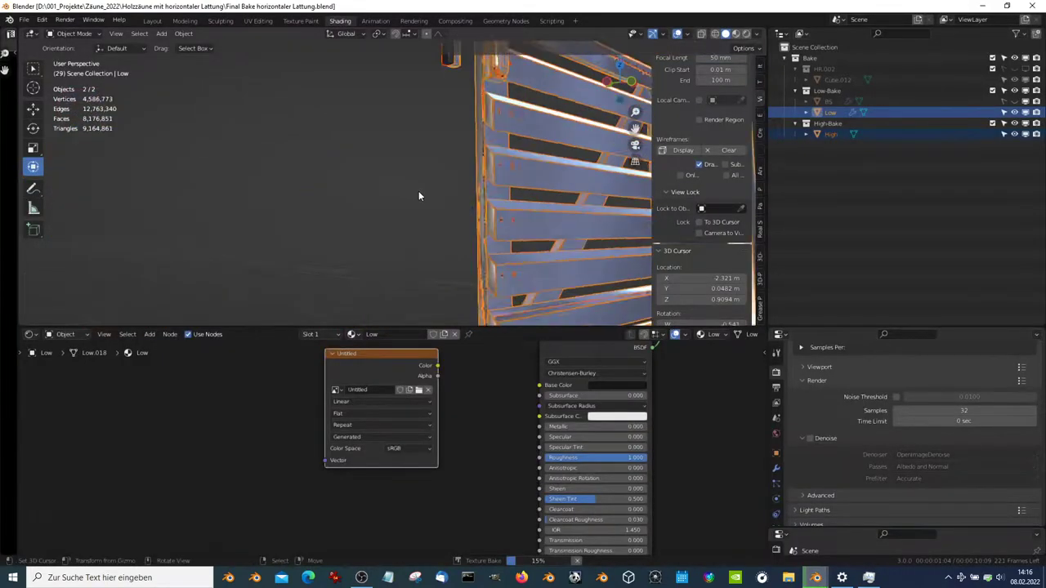
mouse_move(531, 560)
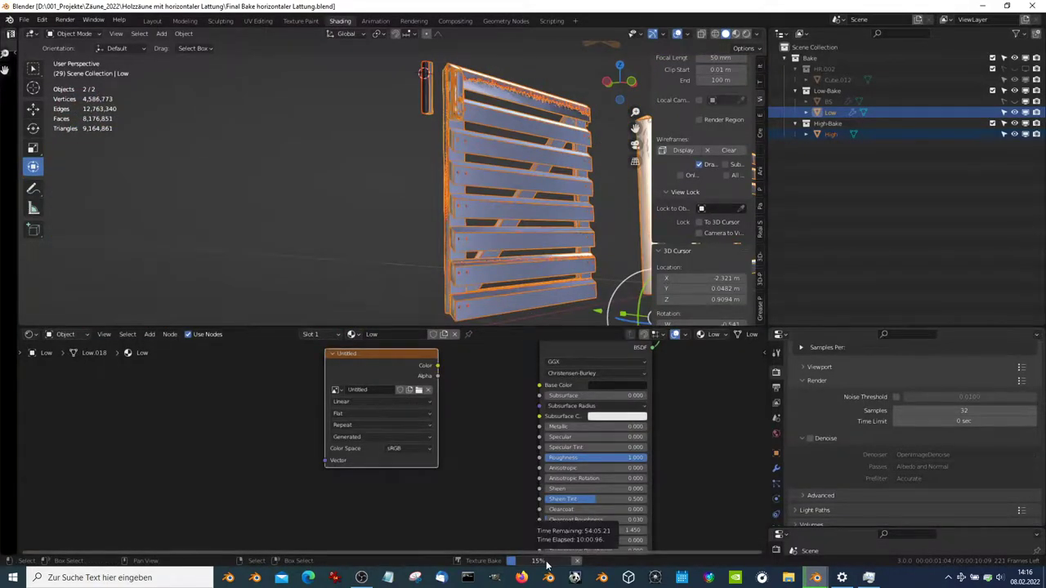
key("alt+Tab")
key("alt+Tab")
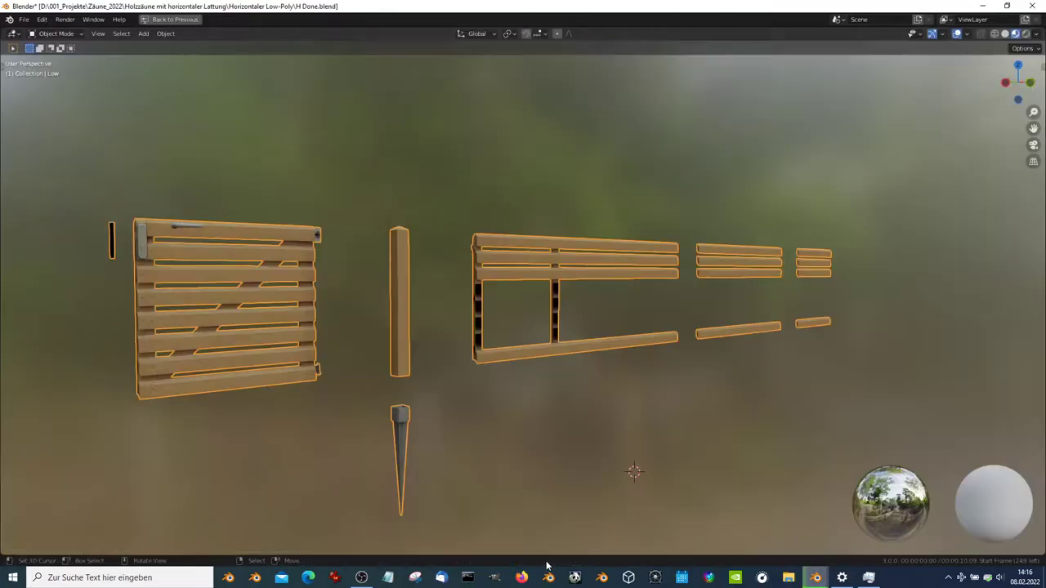
Separate the connected horizontal fence planks from the frame mesh into their own object
scroll(461, 265, "up", 3)
mouse_move(476, 249)
middle_mouse_down()
mouse_move(420, 197)
mouse_move(493, 255)
mouse_move(518, 237)
mouse_move(587, 316)
mouse_move(564, 262)
middle_mouse_up()
key("Tab")
left_click(662, 266)
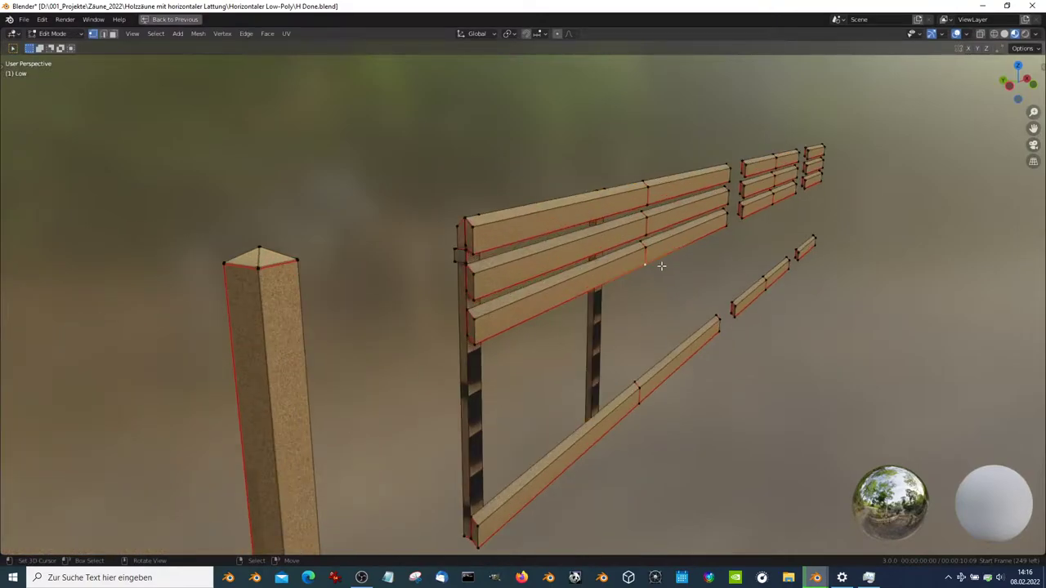
key("l")
key("l")
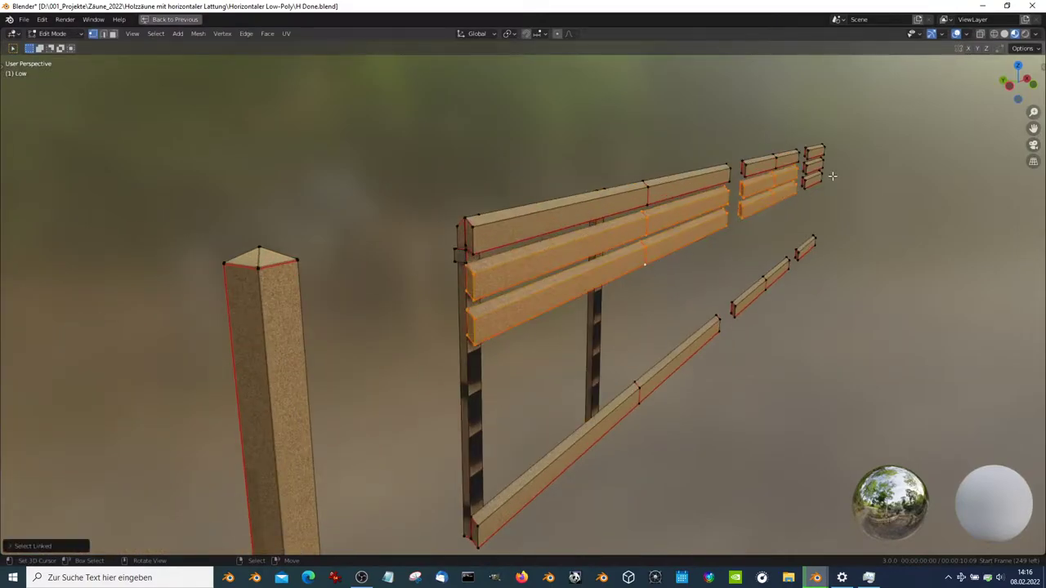
key("p")
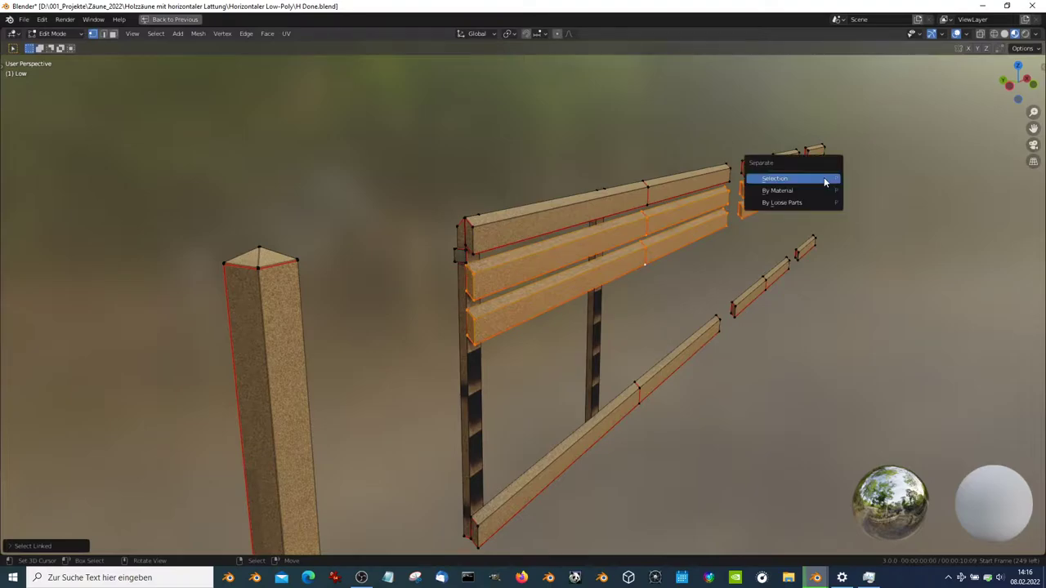
left_click(823, 179)
key("Tab")
Select both upright fence posts with L and separate them into another object
left_click(612, 238)
scroll(611, 237, "up", 2)
mouse_move(613, 236)
middle_mouse_down()
mouse_move(647, 222)
mouse_move(748, 233)
mouse_move(691, 310)
middle_mouse_up()
left_click(691, 310)
key("Tab")
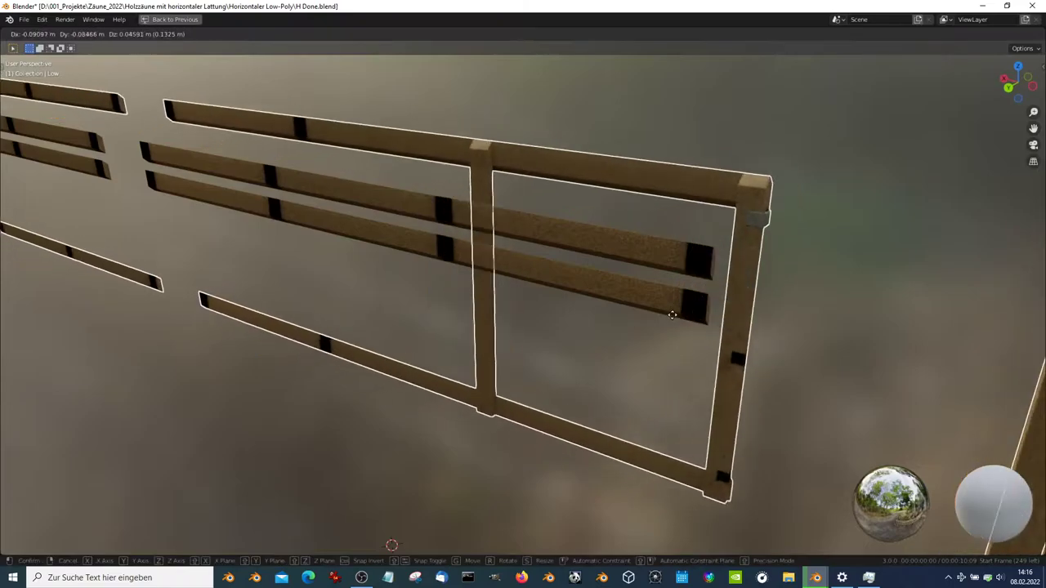
key("l")
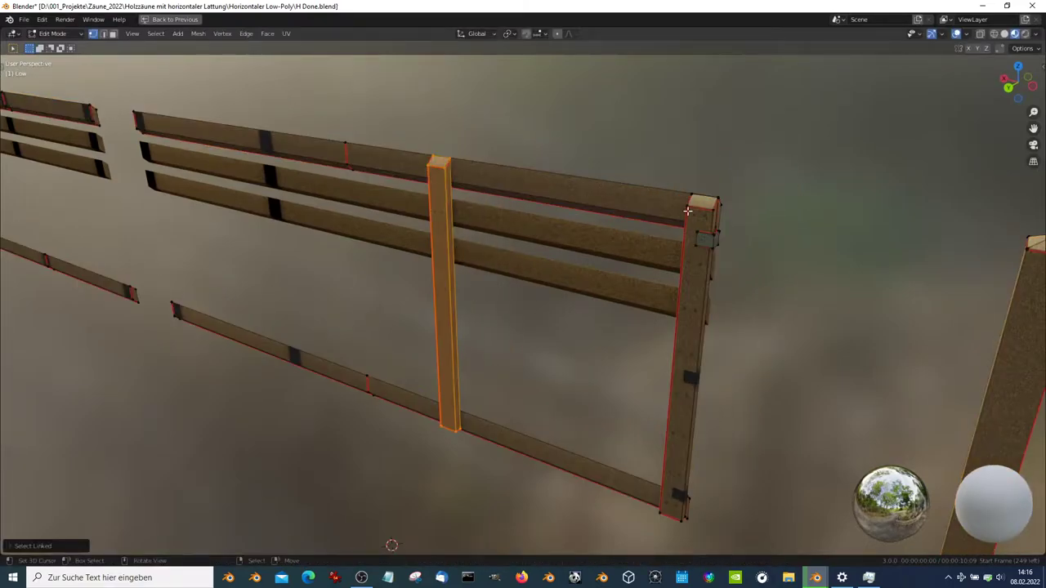
key("l")
mouse_move(693, 214)
middle_mouse_down()
mouse_move(639, 304)
mouse_move(656, 199)
mouse_move(526, 244)
middle_mouse_up()
key("ctrl+Tab")
key("Escape")
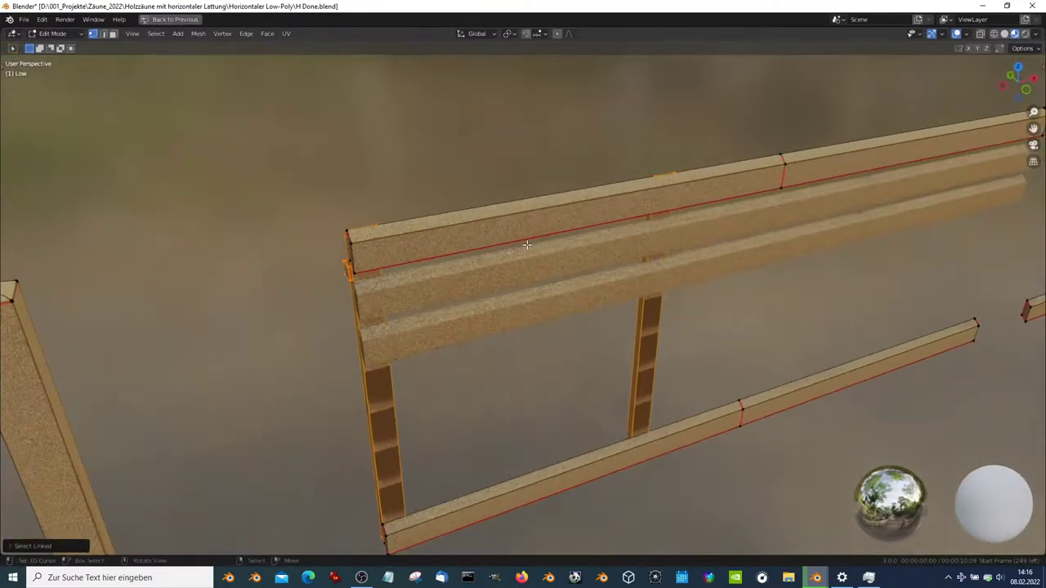
key("p")
left_click(526, 243)
Reposition the separated post object and select its bracket in a back orthographic view
key("Tab")
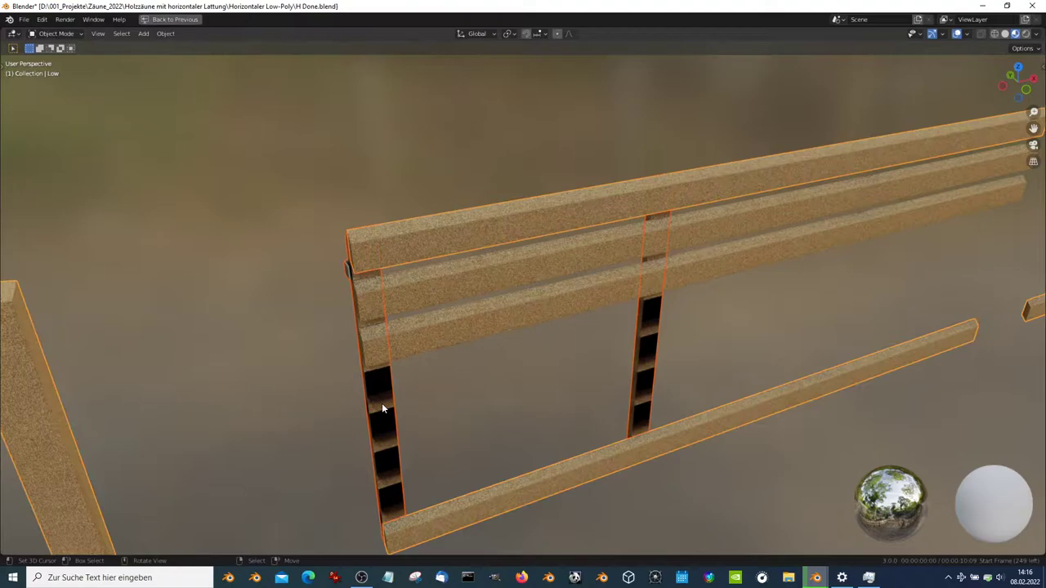
left_click(382, 403)
key("g")
left_click(256, 309)
mouse_move(255, 310)
middle_mouse_down()
mouse_move(508, 236)
mouse_move(528, 327)
mouse_move(443, 299)
mouse_move(519, 240)
mouse_move(563, 226)
middle_mouse_up()
key("Tab")
key("l")
key("KP_1")
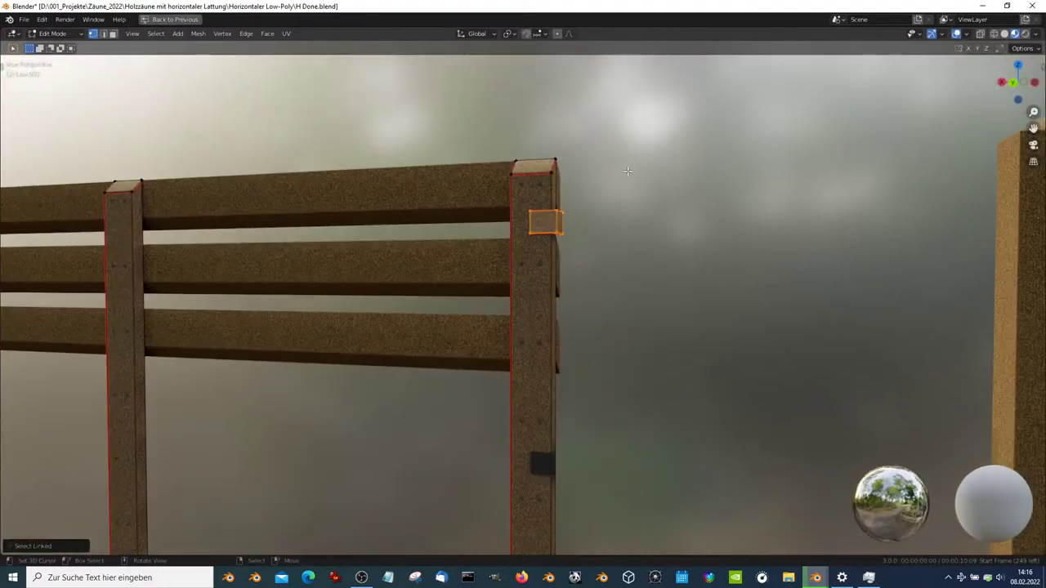
key("ctrl+KP_1")
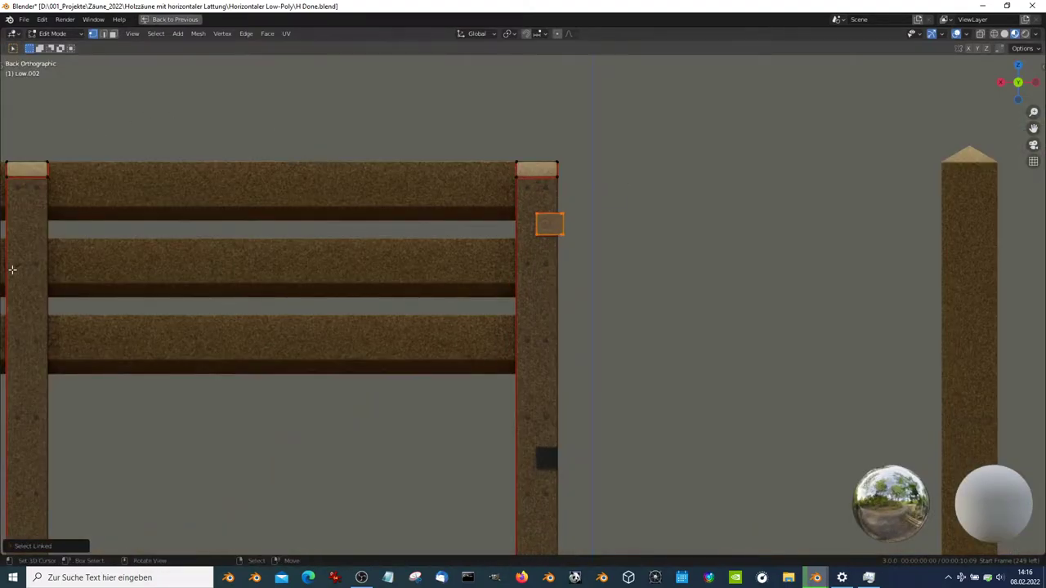
Move a bracket copy down to mid-post using the combined transform tool
left_click(4, 67)
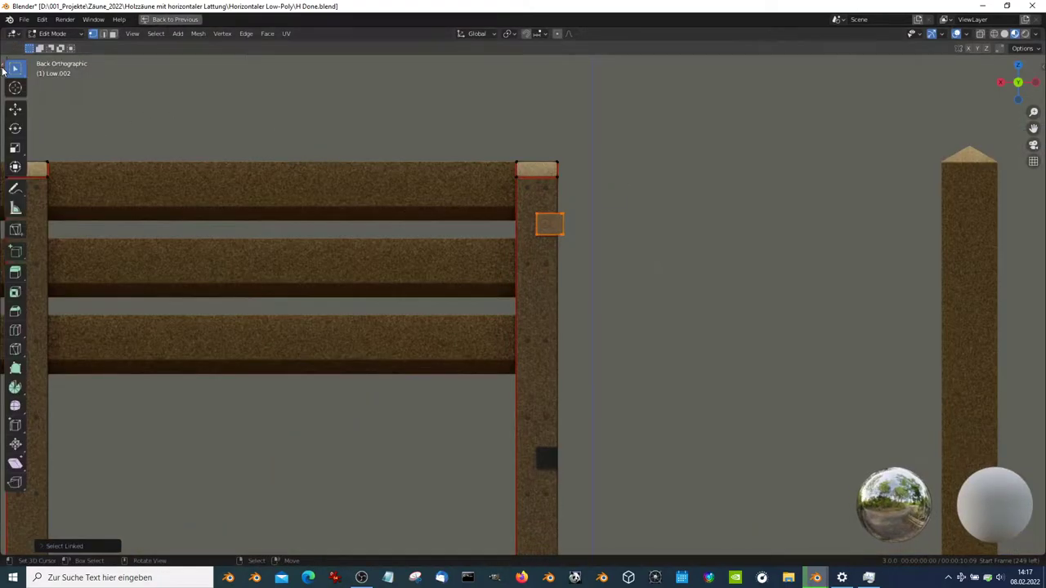
left_click(16, 166)
scroll(639, 124, "down", 3)
scroll(639, 124, "up", 1)
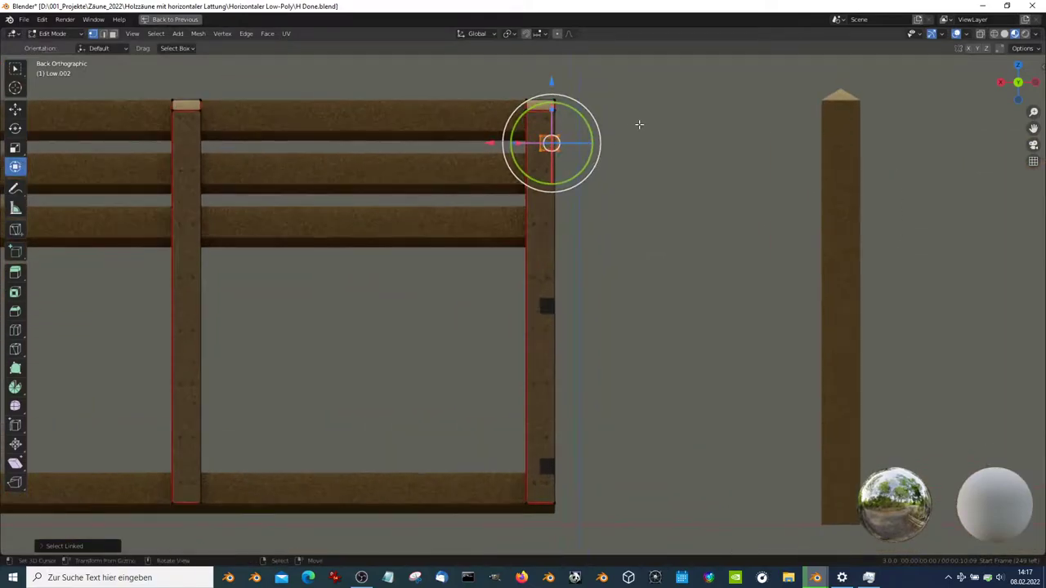
scroll(604, 150, "up", 1, "shift")
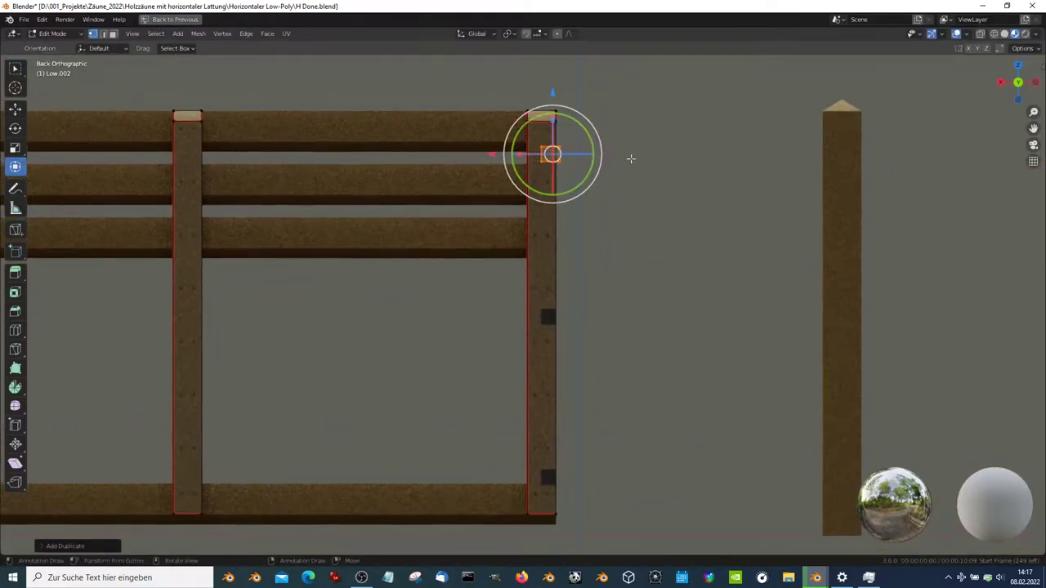
left_click_drag(554, 94, 564, 257)
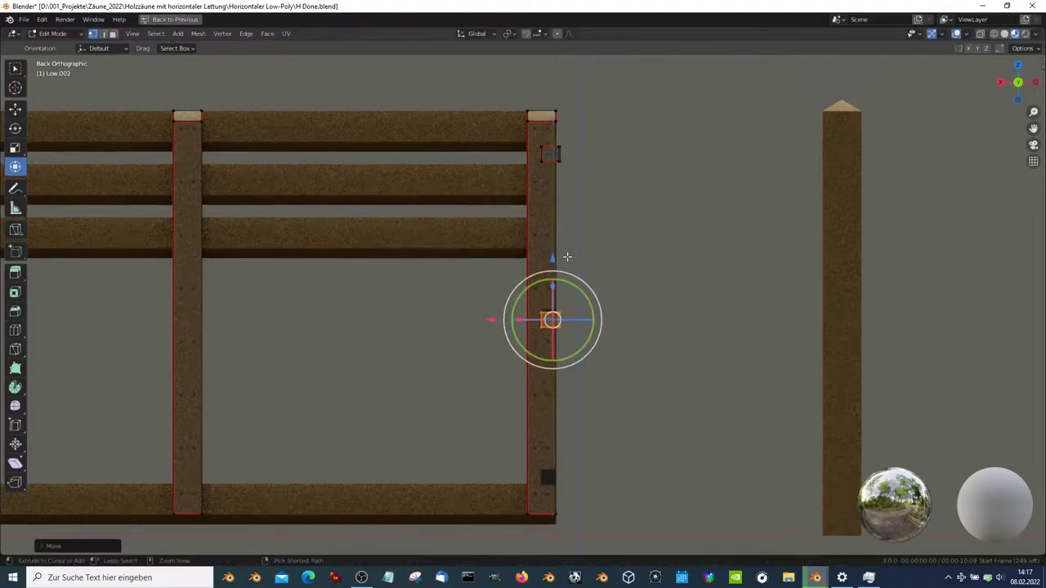
scroll(589, 280, "up", 5)
scroll(604, 294, "up", 2)
left_click_drag(600, 315, 599, 290)
Move another bracket copy near the bottom of the post and leave Edit Mode
scroll(604, 262, "down", 3)
scroll(623, 259, "down", 2)
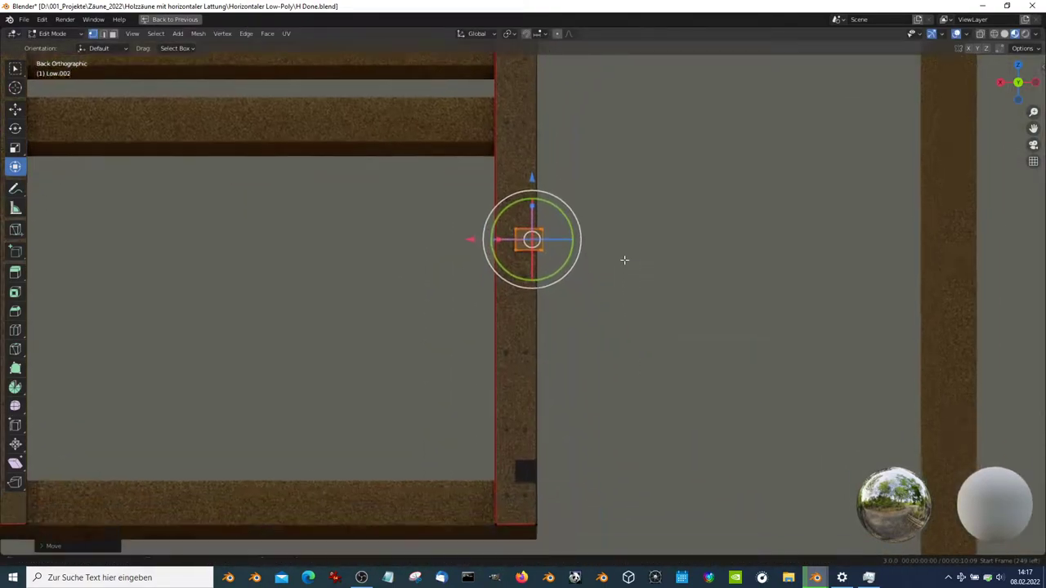
scroll(625, 245, "down", 1)
left_click_drag(534, 149, 553, 364)
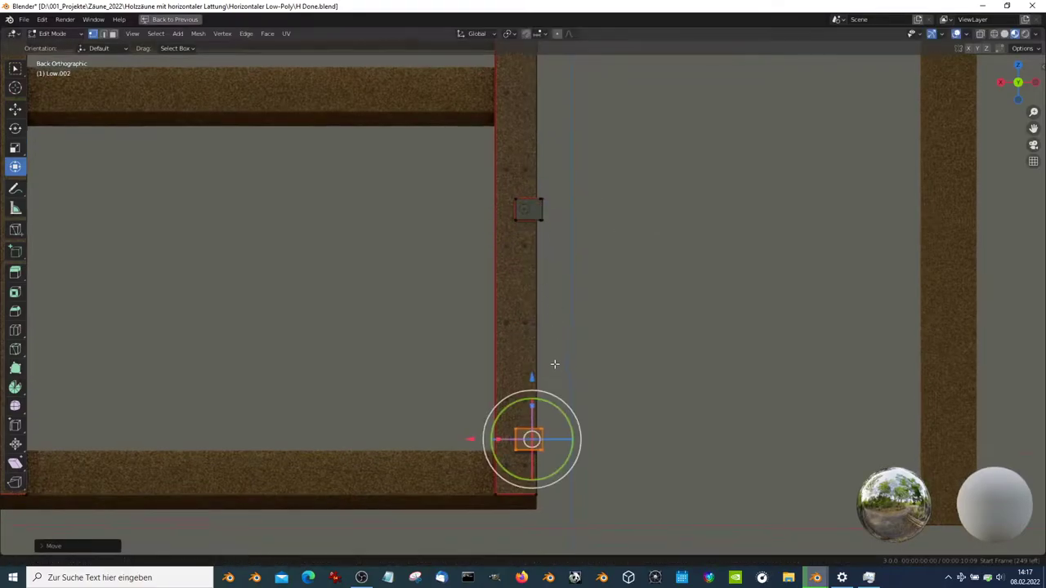
scroll(518, 245, "up", 5)
scroll(582, 278, "up", 3)
mouse_move(563, 259)
middle_mouse_down()
mouse_move(318, 261)
mouse_move(458, 246)
middle_mouse_up()
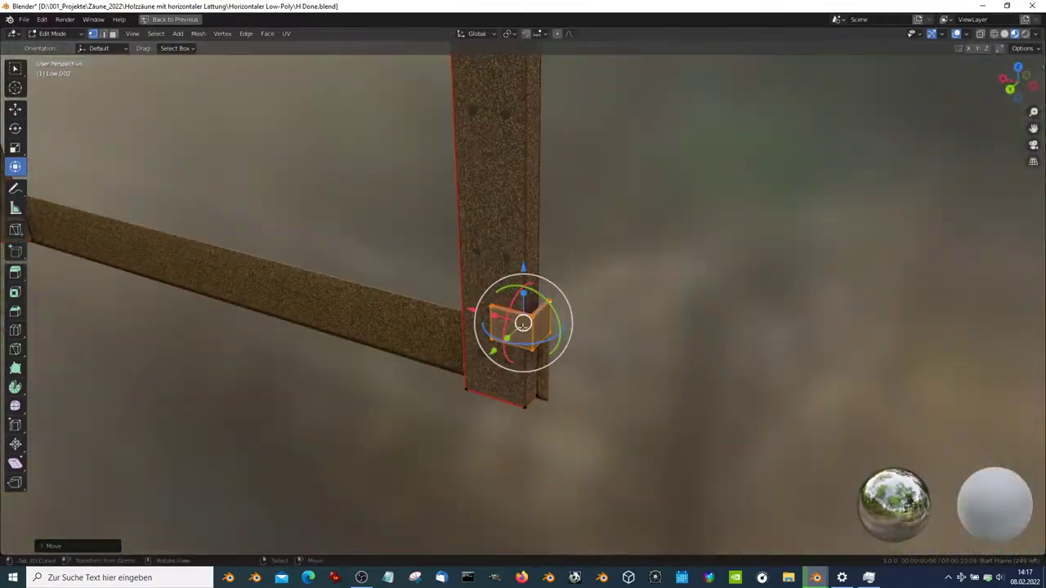
scroll(457, 245, "down", 3)
key("Tab")
Select the end post together with its three brackets using L
scroll(601, 262, "down", 2)
scroll(523, 214, "up", 3)
middle_click_drag(524, 214, 549, 233)
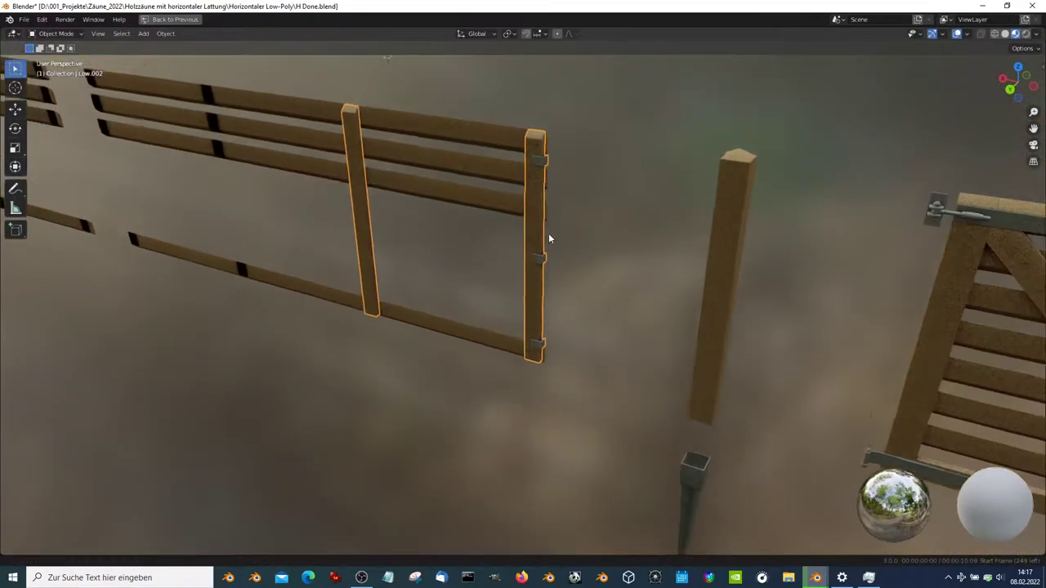
scroll(670, 236, "up", 2)
key("Tab")
left_click(685, 227)
key("l")
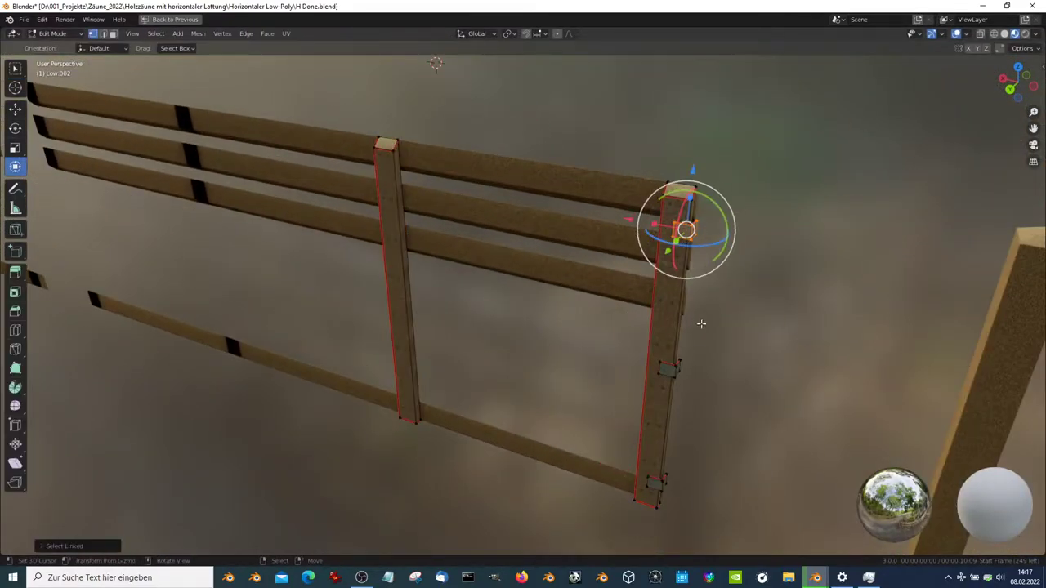
key("l")
key("l")
key("l")
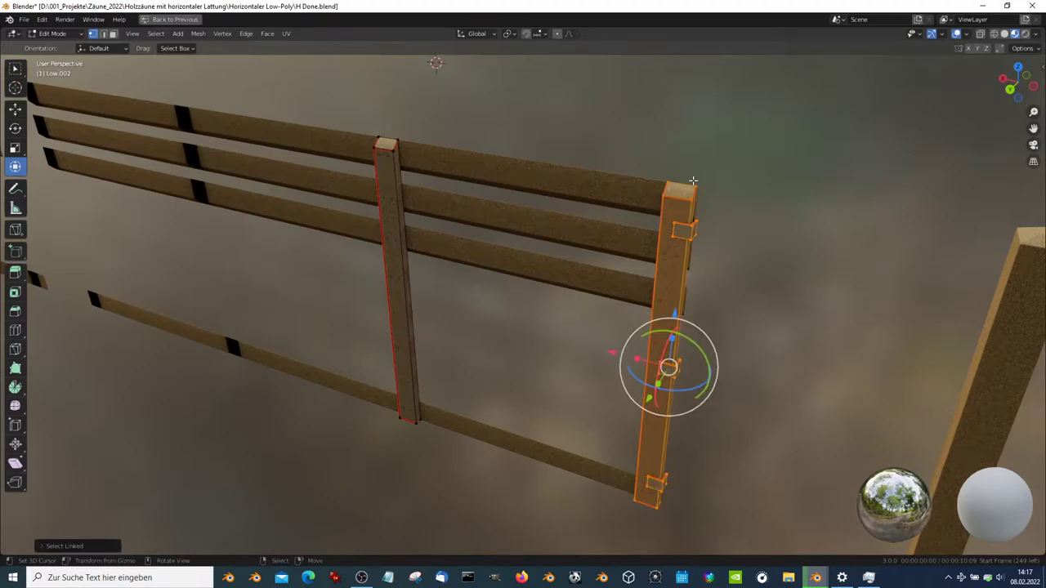
Separate the post and brackets into their own object, then invert the selection
mouse_move(730, 219)
middle_mouse_down()
mouse_move(605, 148)
mouse_move(473, 300)
mouse_move(675, 249)
mouse_move(613, 254)
middle_mouse_up()
key("p")
left_click(604, 149)
key("Tab")
key("ctrl+i")
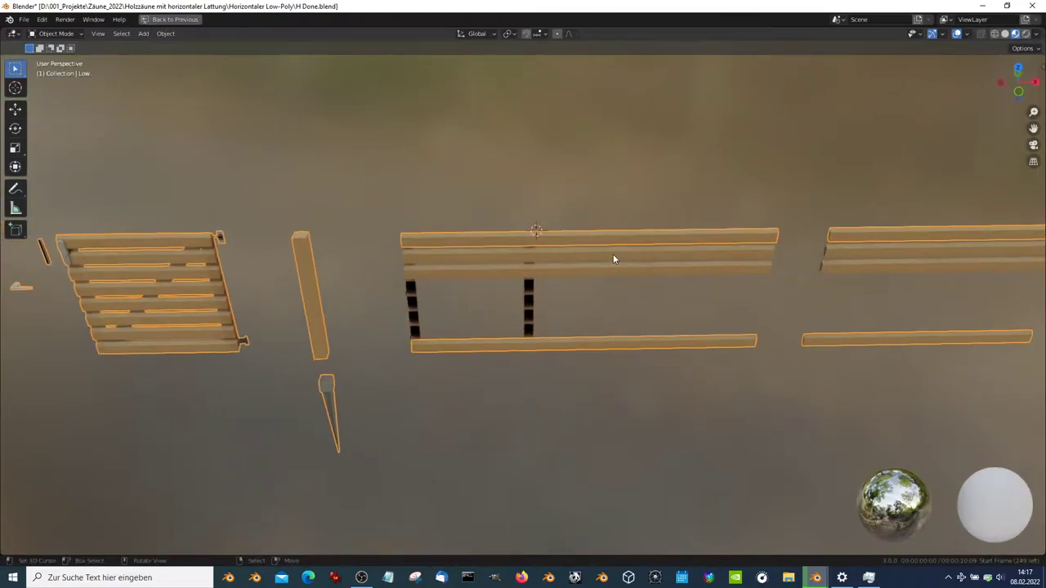
Snap the 3D cursor to the selected fence pieces
key("Tab")
key("shift+s")
left_click(622, 375)
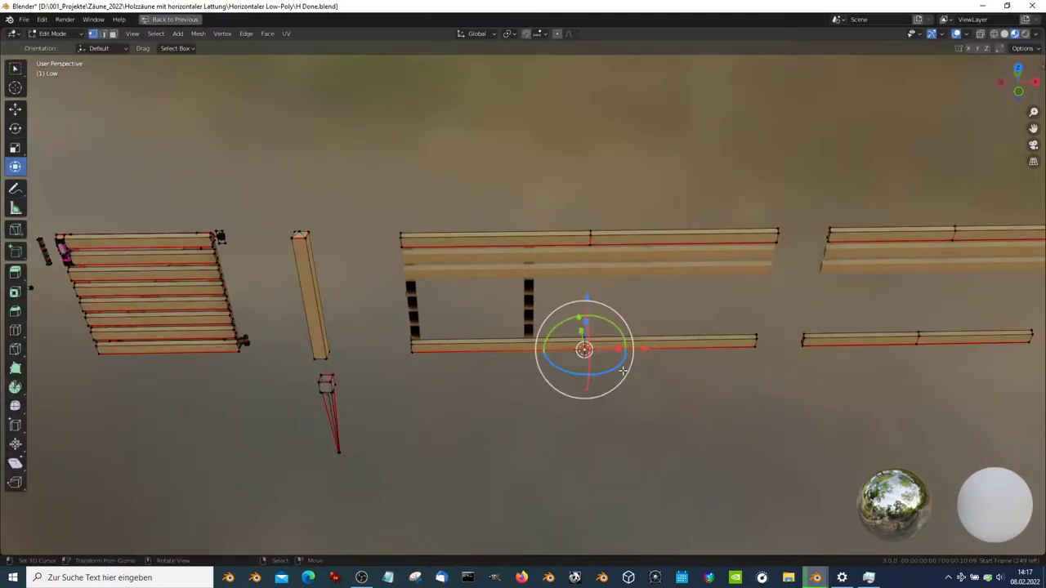
middle_click_drag(623, 375, 607, 280)
key("Tab")
scroll(607, 279, "up", 2)
Select the top and bottom rails in front view and separate them into a new object
key("Tab")
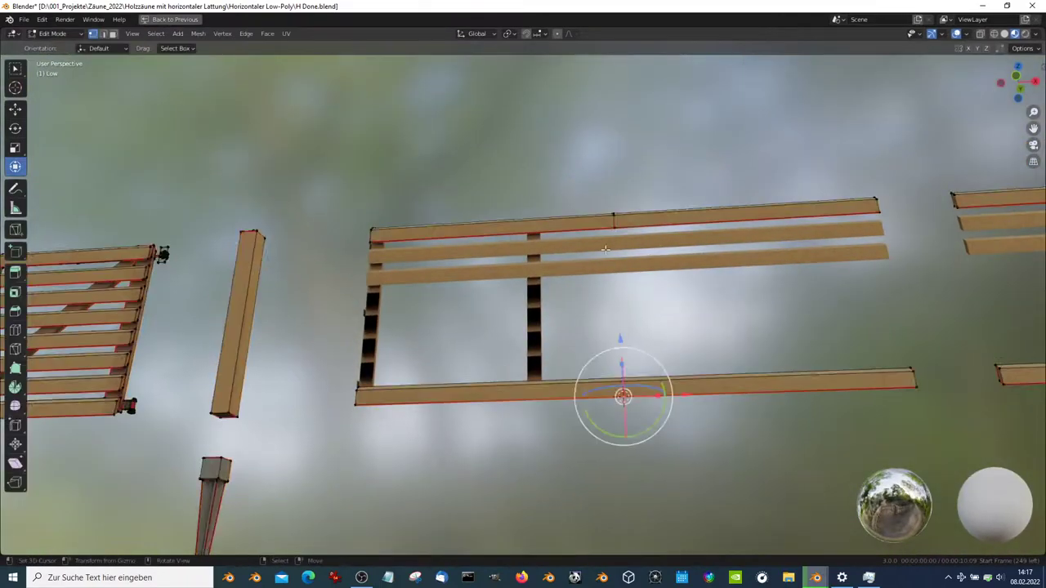
key("KP_1")
left_click(590, 234)
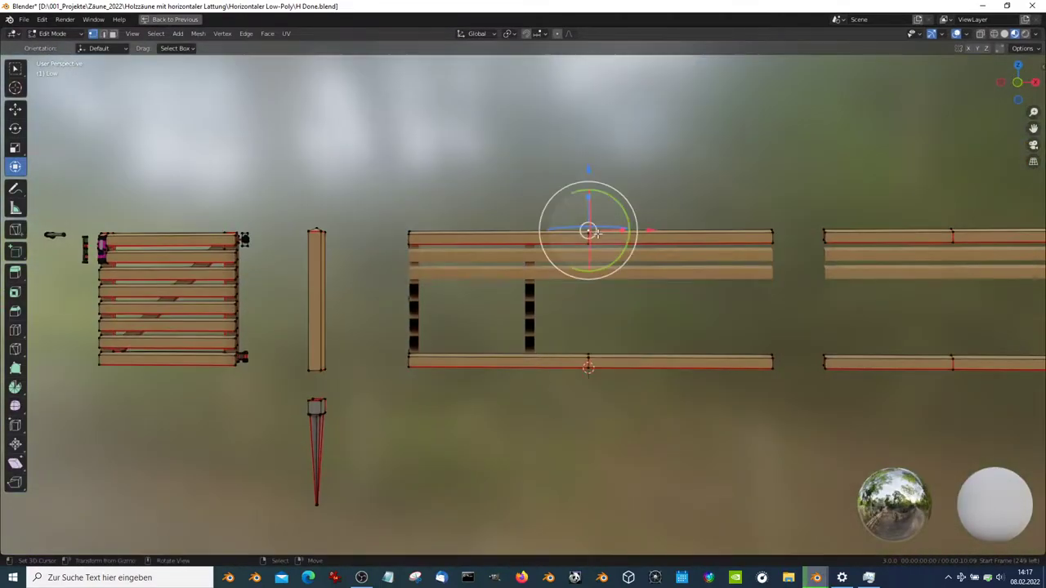
left_click(589, 362, "shift")
key("ctrl+Tab")
left_click(579, 355)
scroll(889, 216, "down", 1)
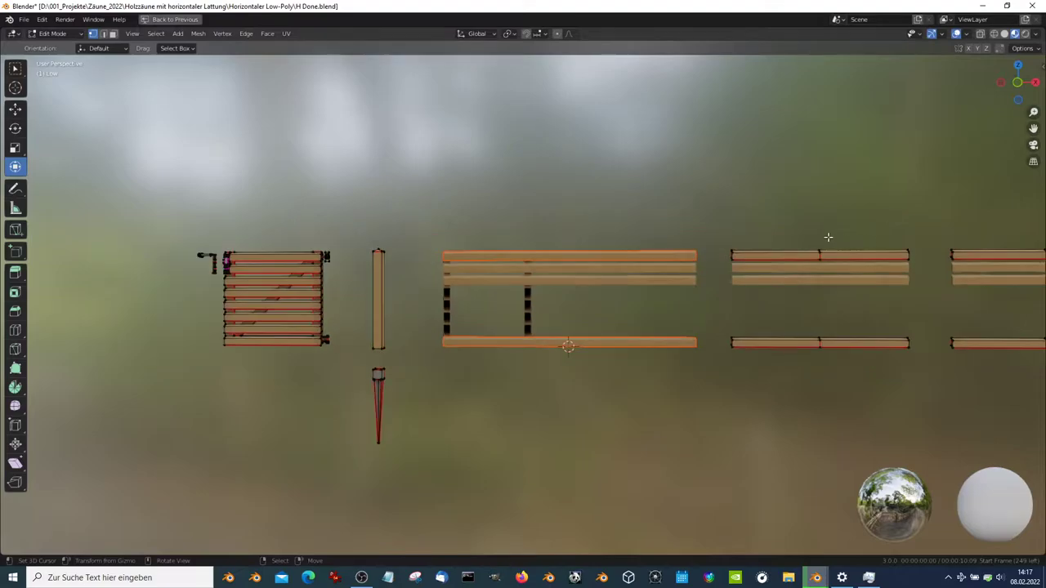
key("l")
Select the rightmost rail pieces and snap the 3D cursor to them
key("l")
key("ctrl+Tab")
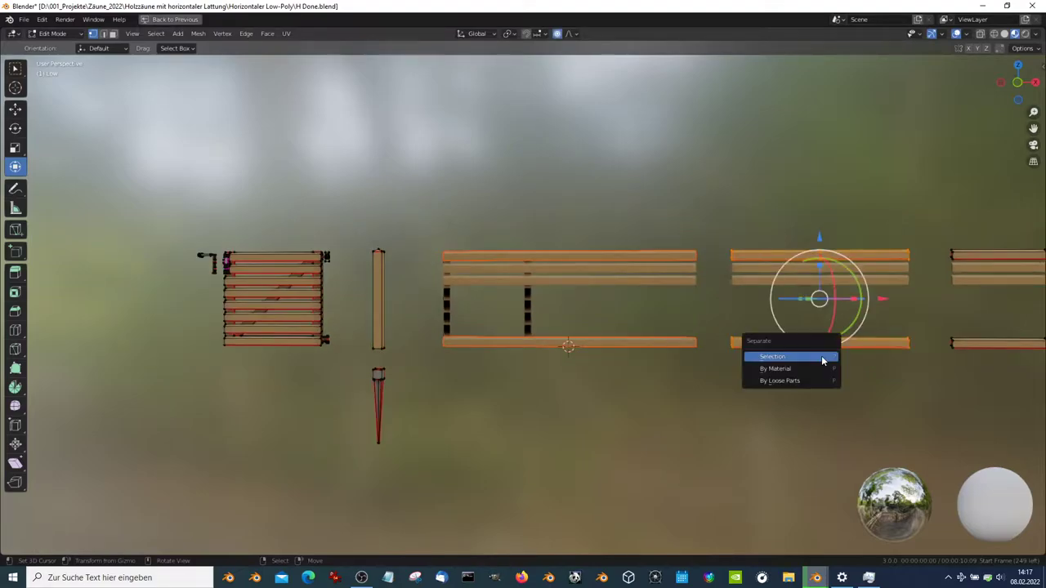
left_click(822, 357)
scroll(922, 280, "down", 1)
key("l")
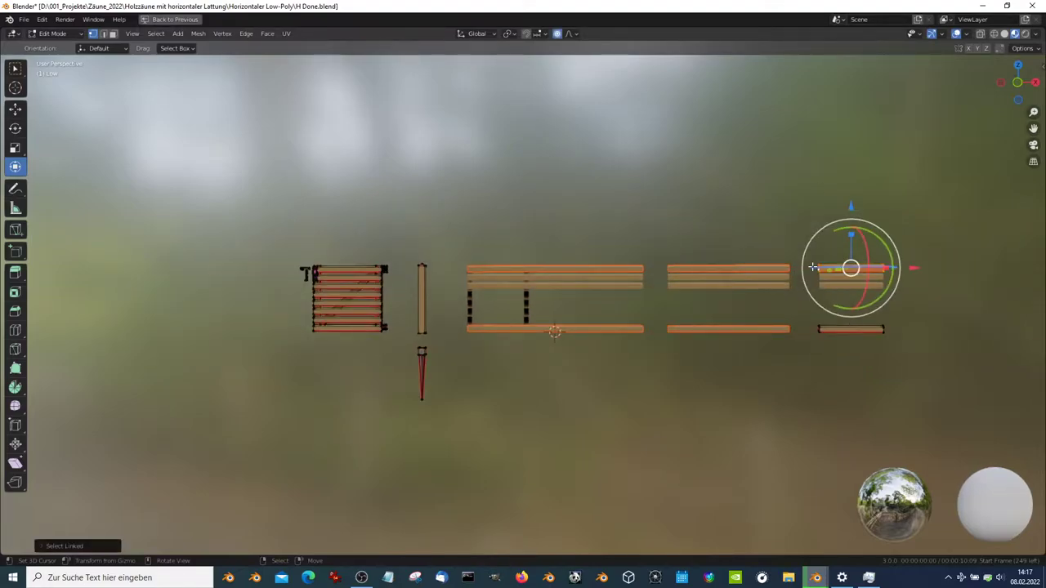
key("l")
scroll(621, 281, "up", 5)
scroll(640, 411, "up", 3)
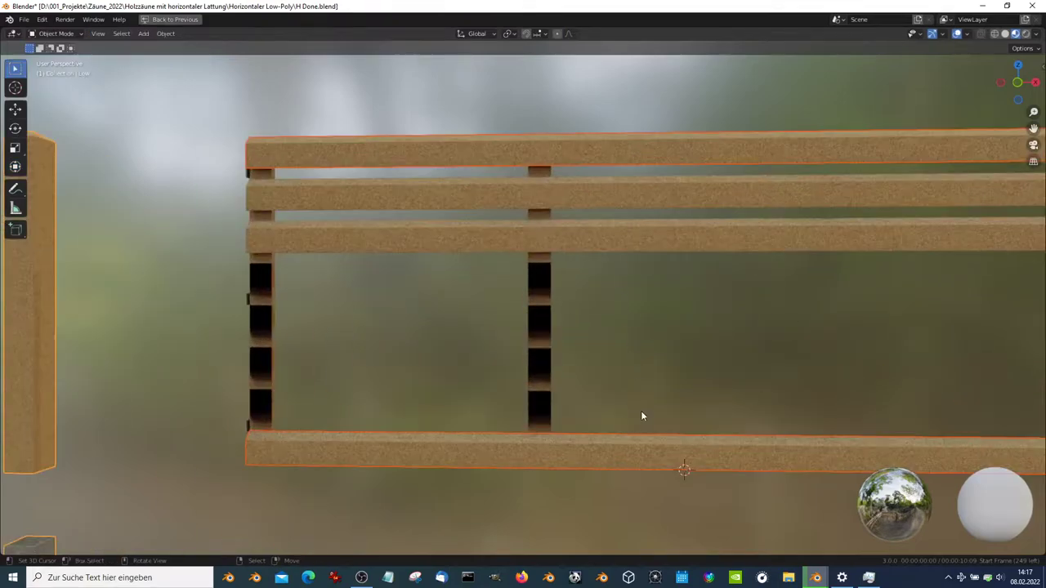
scroll(602, 407, "down", 3)
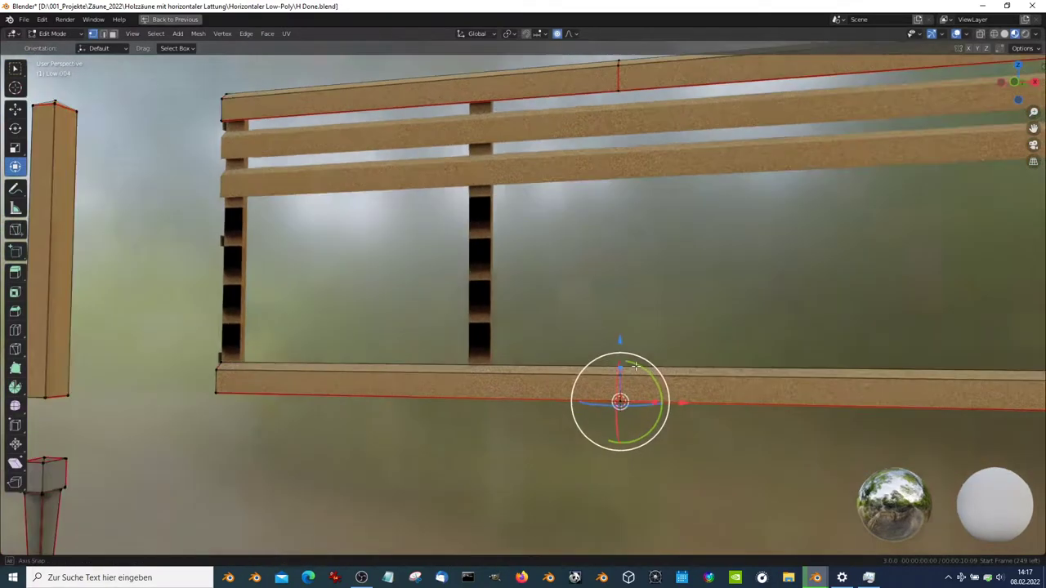
middle_click_drag(603, 407, 615, 335)
key("shift+s")
left_click(615, 335)
key("Tab")
key("q")
mouse_move(531, 306)
middle_mouse_down()
mouse_move(585, 300)
mouse_move(597, 268)
middle_mouse_up()
left_click(574, 299)
Snap the cursor to the first board's bottom edge and set its origin there
scroll(551, 303, "up", 2)
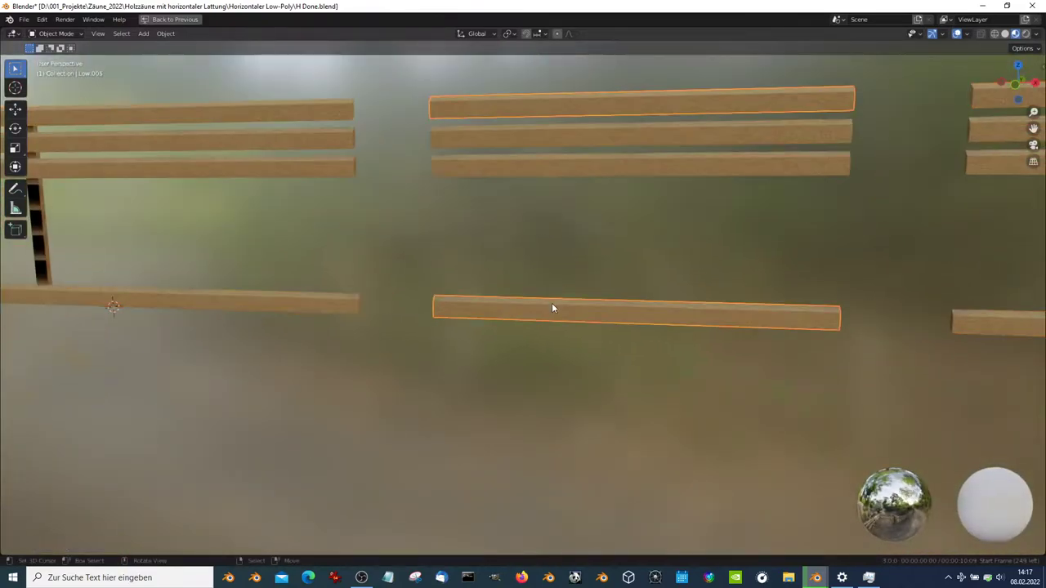
key("Tab")
key("shift+s")
left_click(660, 332)
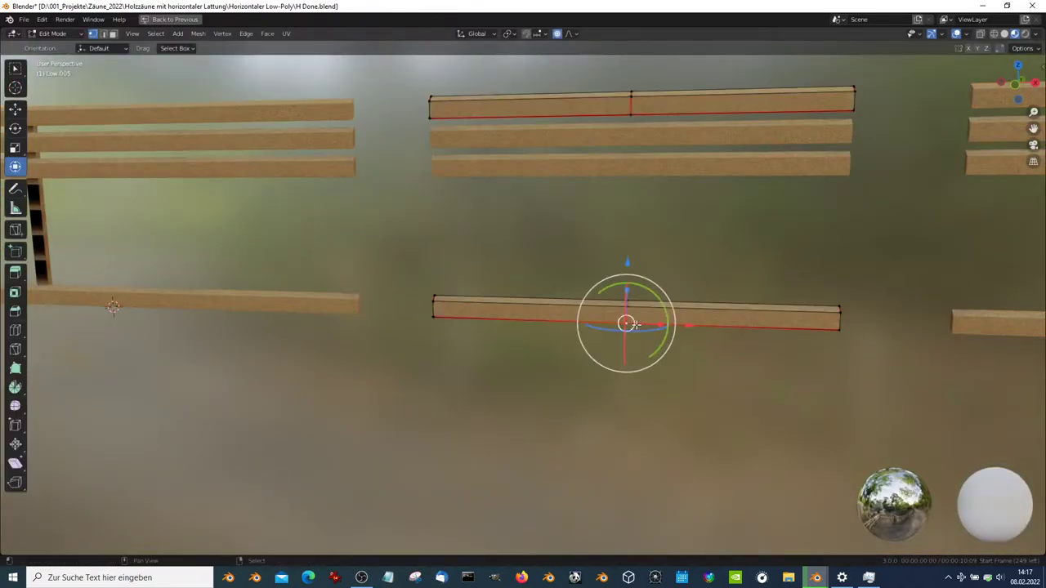
key("shift+s")
left_click(636, 325)
key("Tab")
Set the next board object's origin to its lowest board edge, then select the right post
key("Tab")
key("Tab")
key("q")
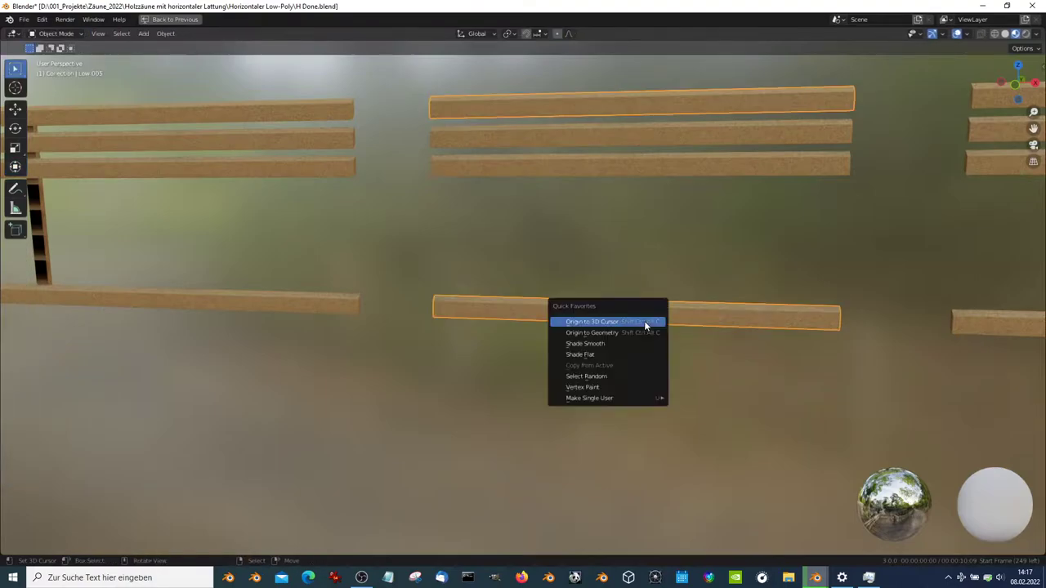
left_click(647, 322)
middle_click_drag(675, 322, 690, 328)
key("Tab")
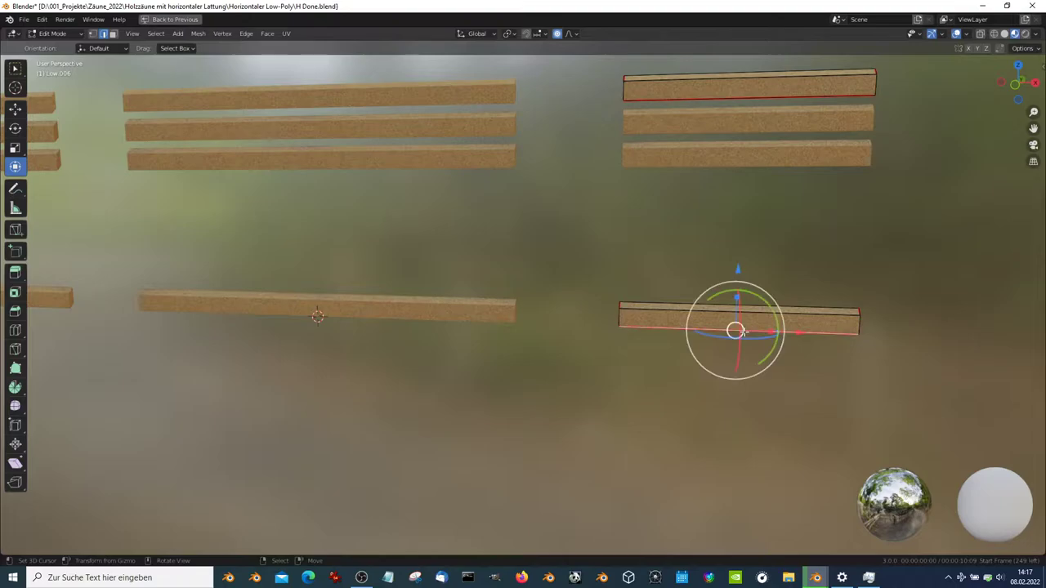
key("shift+s")
left_click(744, 331)
key("Tab")
key("shift+s")
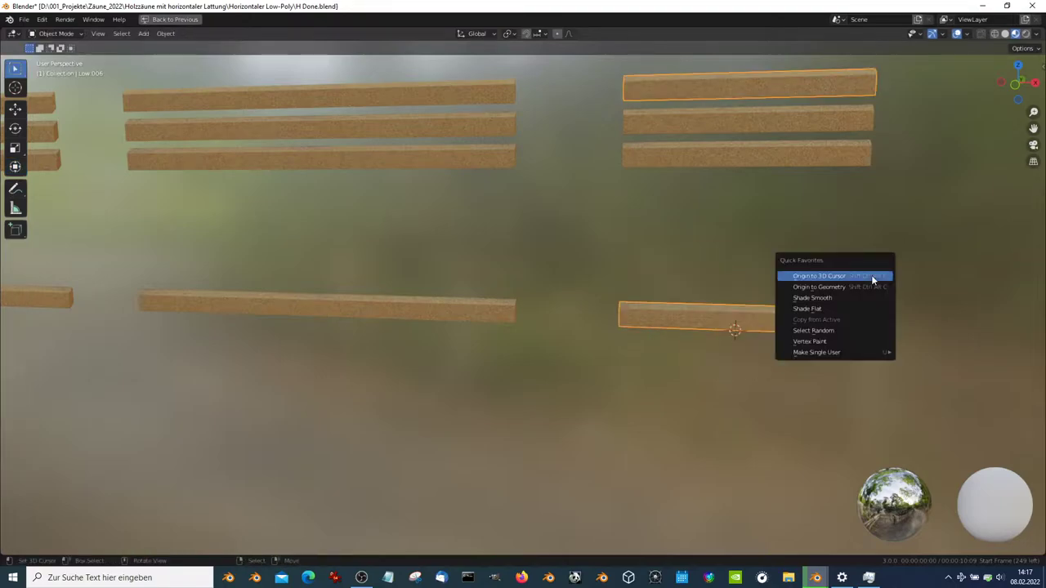
mouse_move(872, 280)
middle_mouse_down()
mouse_move(473, 264)
mouse_move(296, 292)
mouse_move(485, 307)
mouse_move(418, 293)
mouse_move(401, 265)
mouse_move(542, 303)
mouse_move(711, 299)
middle_mouse_up()
left_click(344, 276)
left_click(401, 264)
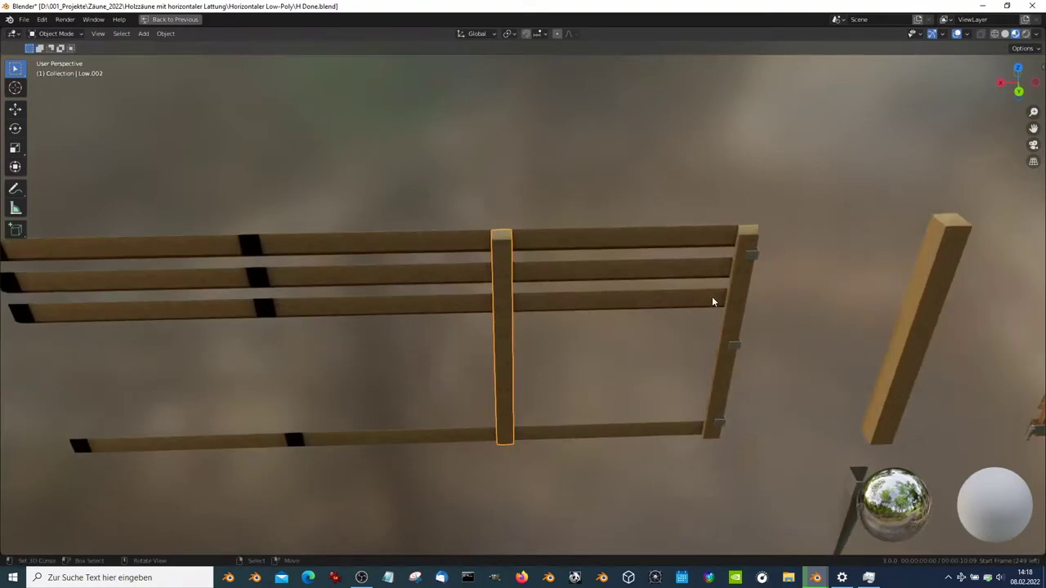
left_click(738, 299)
Snap the 3D cursor to the right post's bottom face and set its origin there
scroll(683, 346, "down", 4)
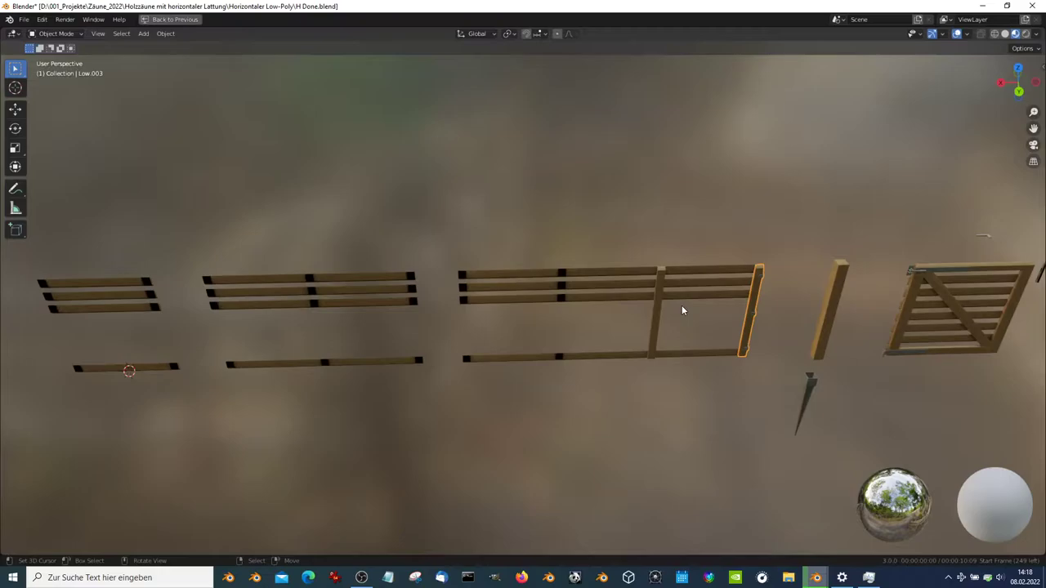
mouse_move(682, 308)
middle_mouse_down()
mouse_move(675, 295)
mouse_move(455, 280)
mouse_move(555, 334)
mouse_move(570, 269)
mouse_move(614, 305)
mouse_move(508, 235)
mouse_move(574, 292)
mouse_move(744, 351)
mouse_move(707, 389)
middle_mouse_up()
scroll(613, 308, "up", 3)
key("Tab")
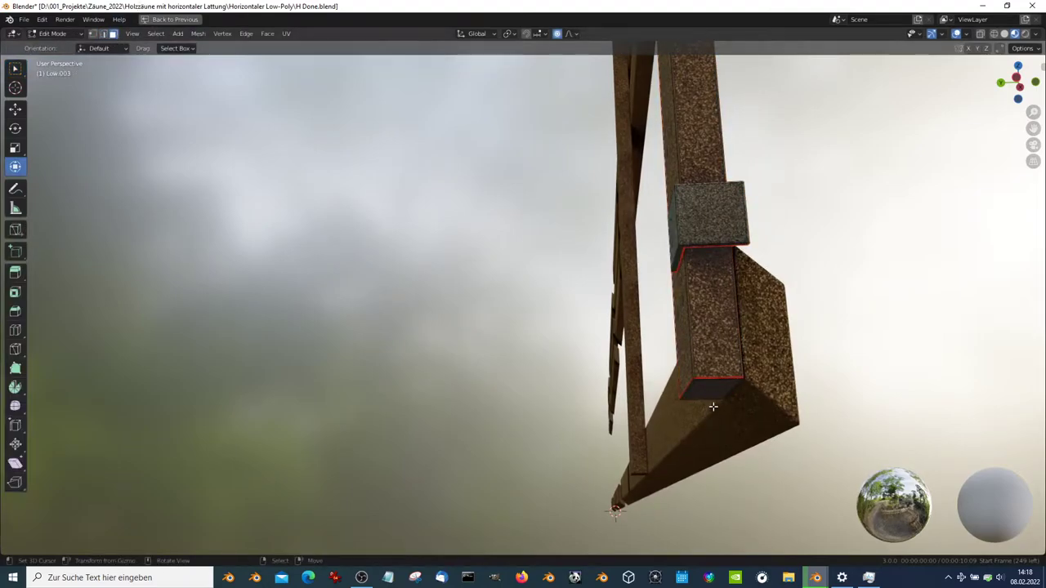
key("shift+s")
left_click(859, 346)
key("Tab")
key("q")
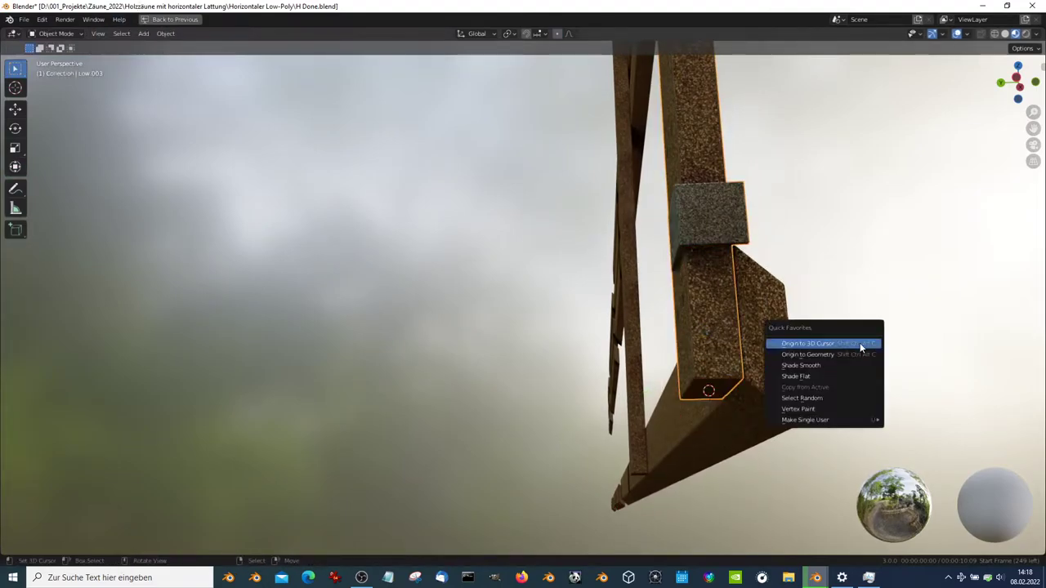
left_click(860, 348)
Check the post's new origin from a side view using the viewport overlay settings
middle_click_drag(859, 348, 709, 204)
key("Tab")
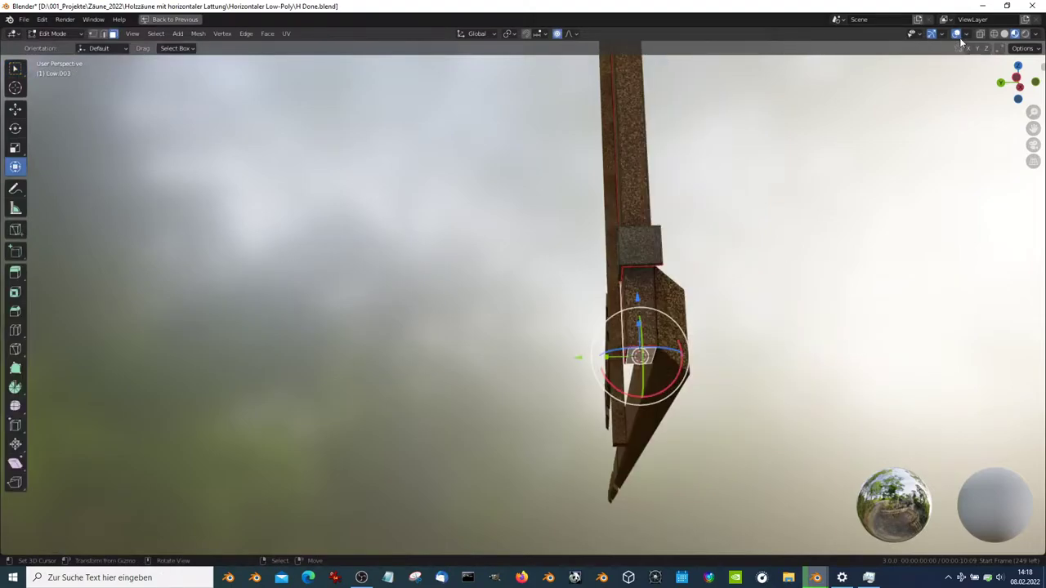
left_click(966, 34)
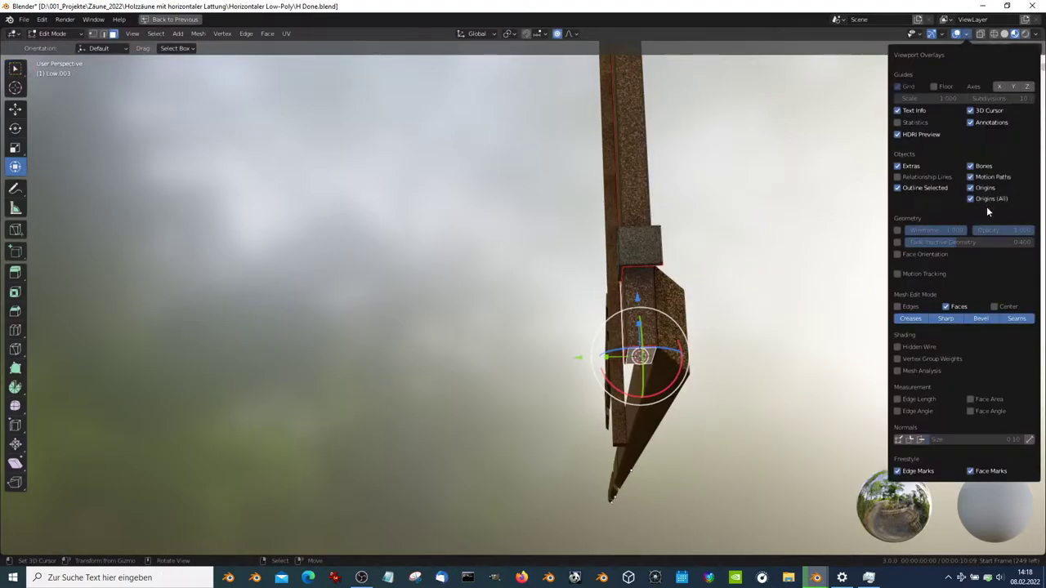
mouse_move(584, 327)
middle_mouse_down()
mouse_move(515, 305)
mouse_move(479, 351)
middle_mouse_up()
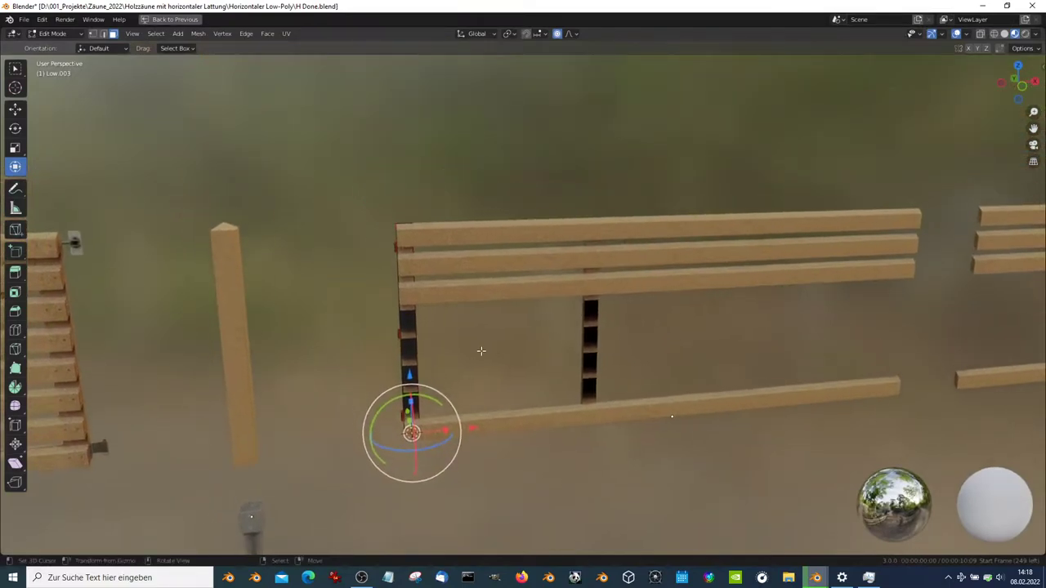
Select the middle fence panel's rail boards and enter Edit Mode
key("Tab")
scroll(684, 378, "down", 4)
scroll(562, 363, "up", 2)
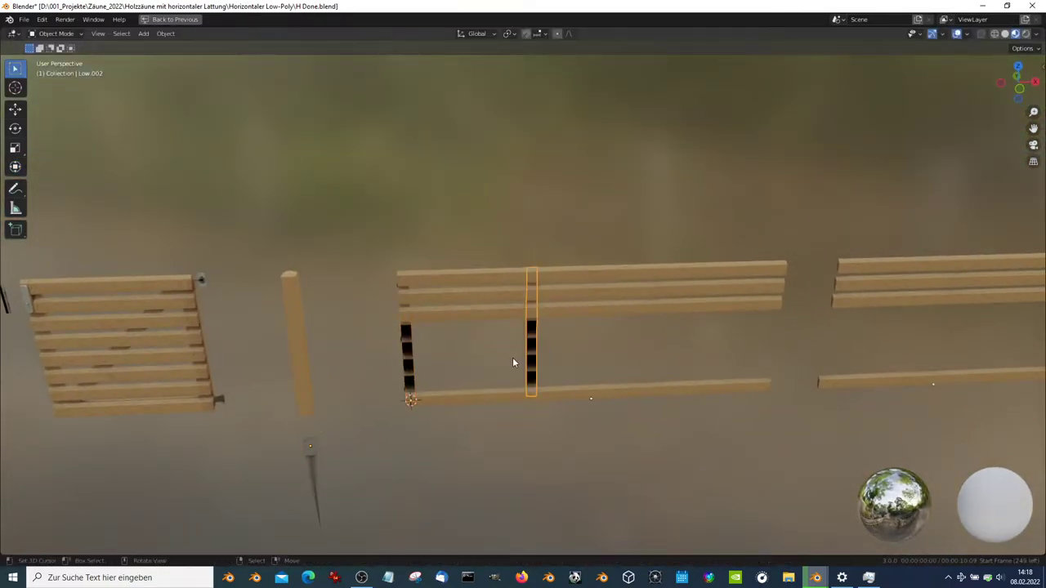
left_click(541, 309)
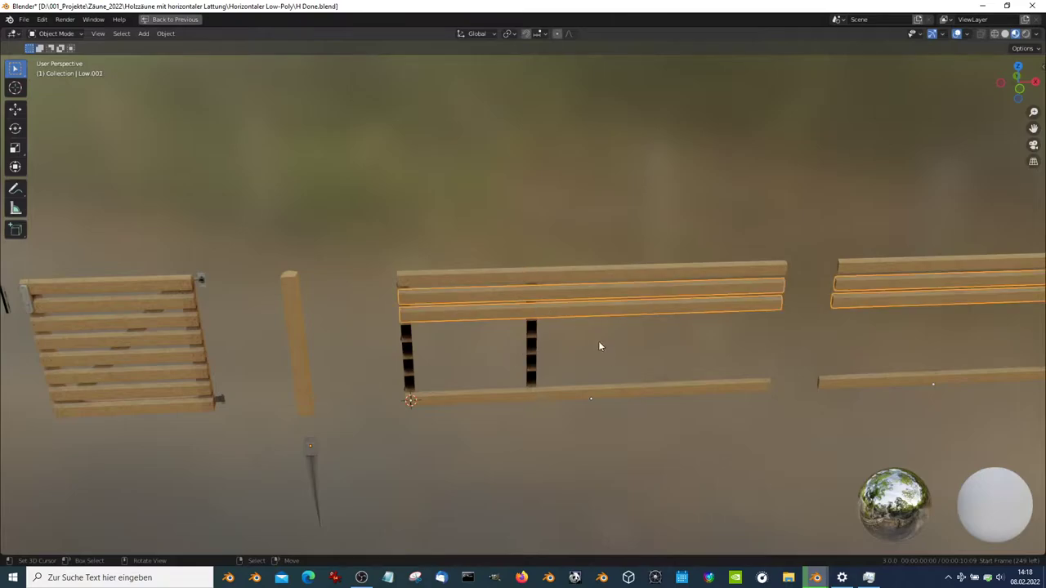
middle_click_drag(599, 346, 588, 279)
key("Tab")
key("ctrl+r")
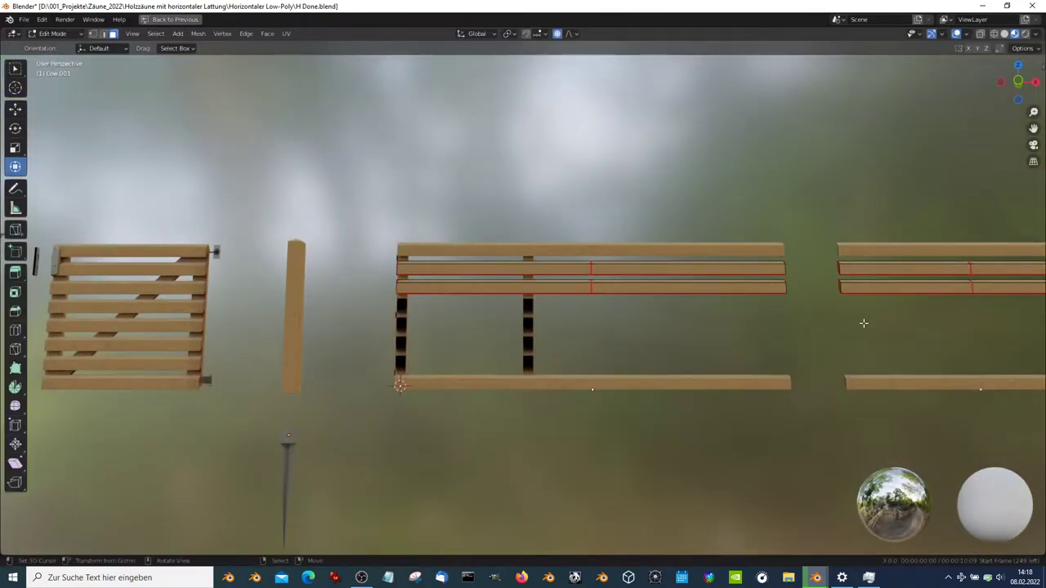
Separate the middle panel's two lower boards into their own object
scroll(750, 302, "down", 3)
scroll(689, 276, "up", 3)
scroll(576, 234, "up", 2)
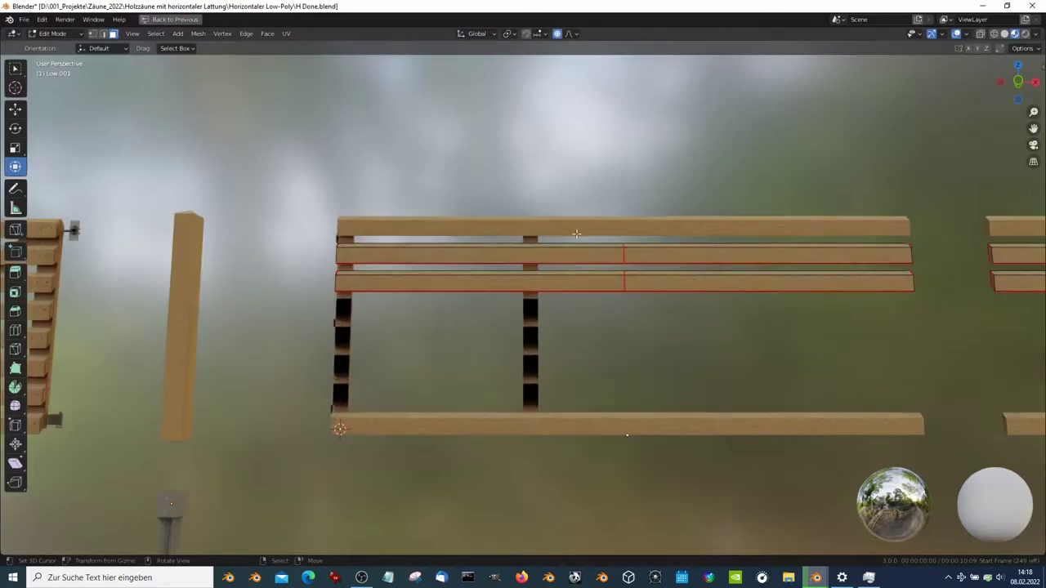
left_click(103, 33)
scroll(588, 278, "down", 2)
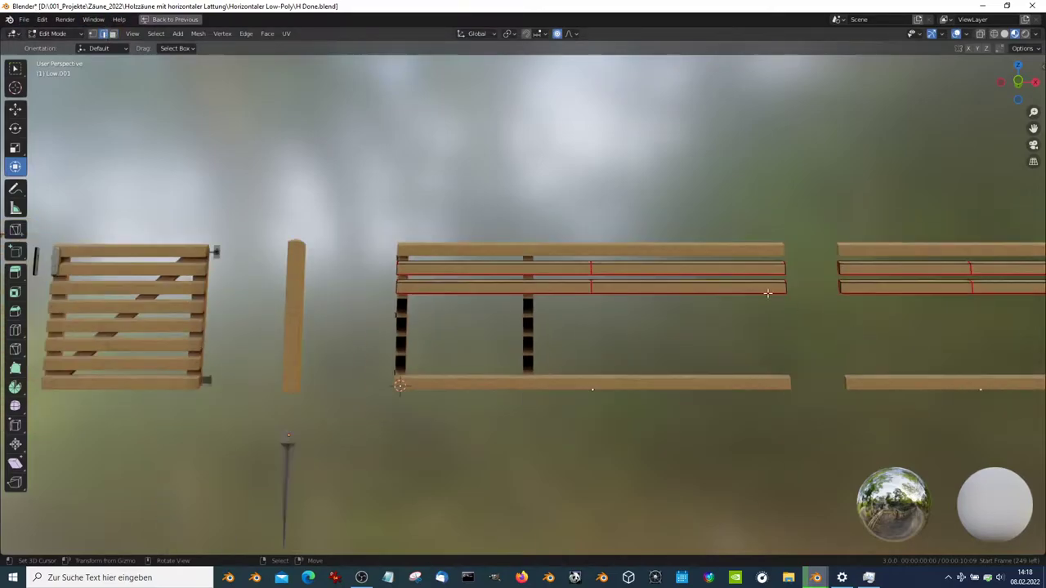
key("l")
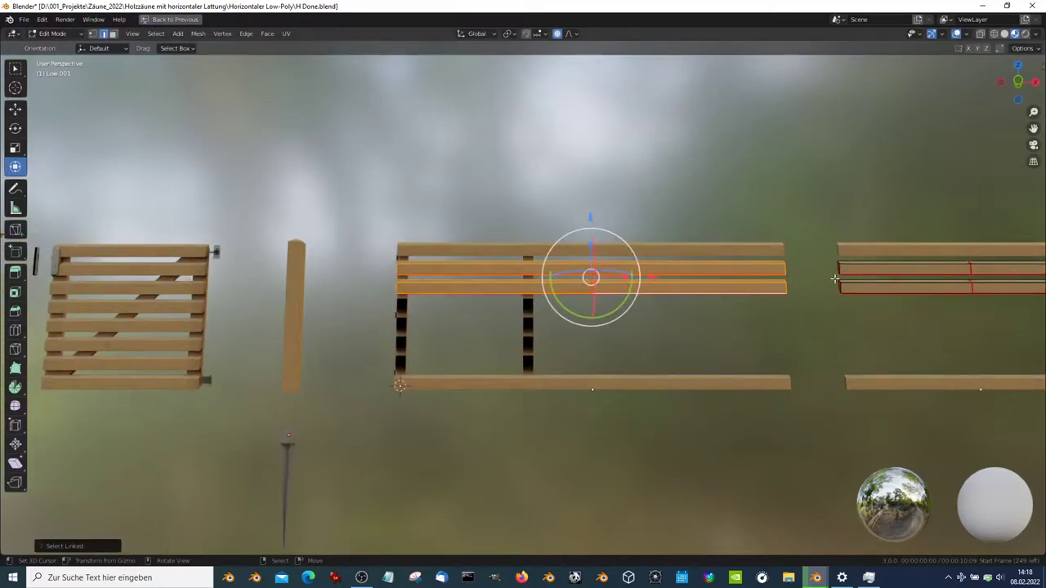
key("p")
left_click(880, 282)
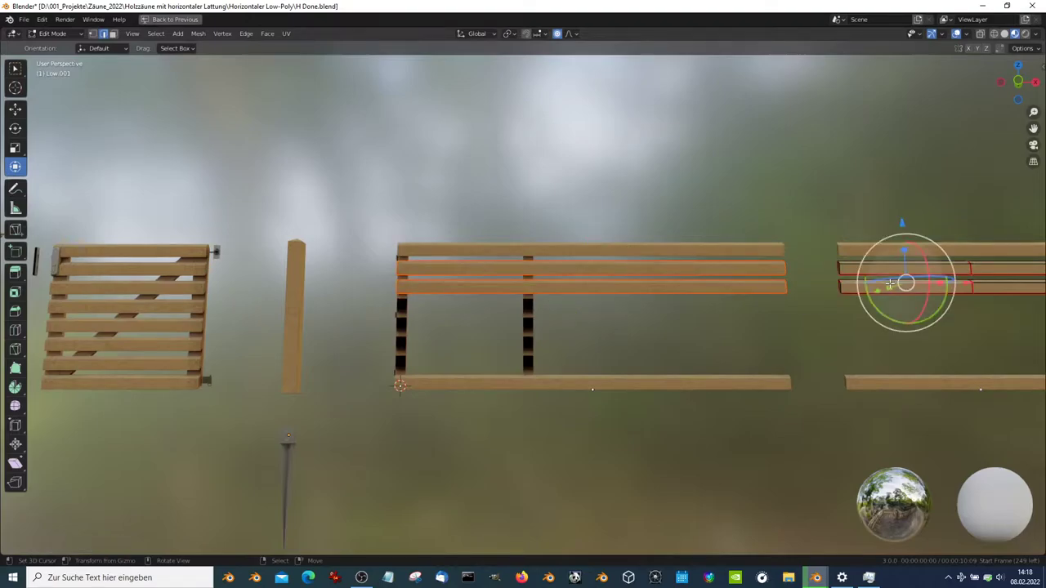
Separate the right panel's matching two boards into a new object too
key("l")
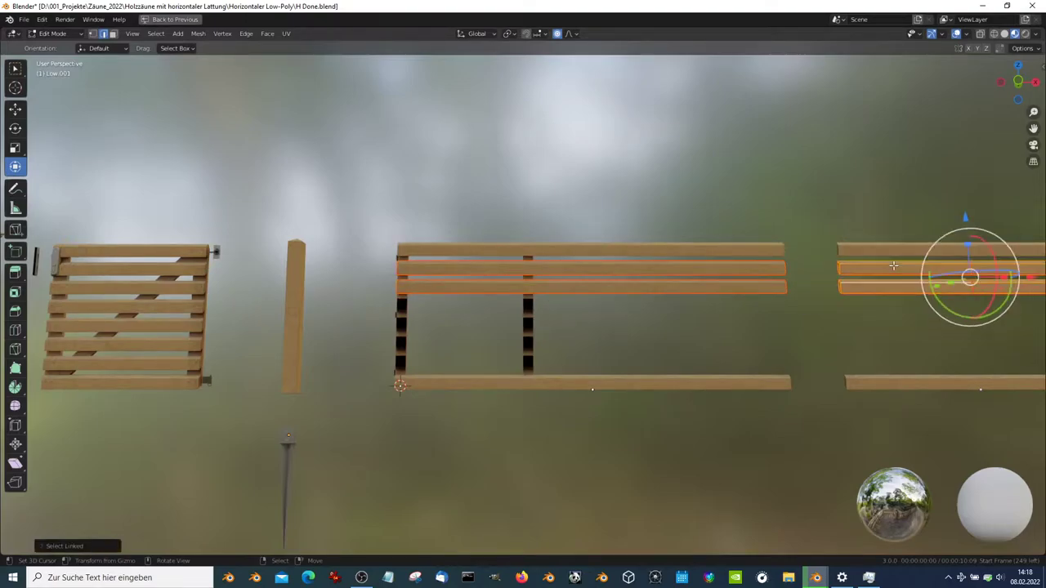
scroll(916, 277, "down", 3)
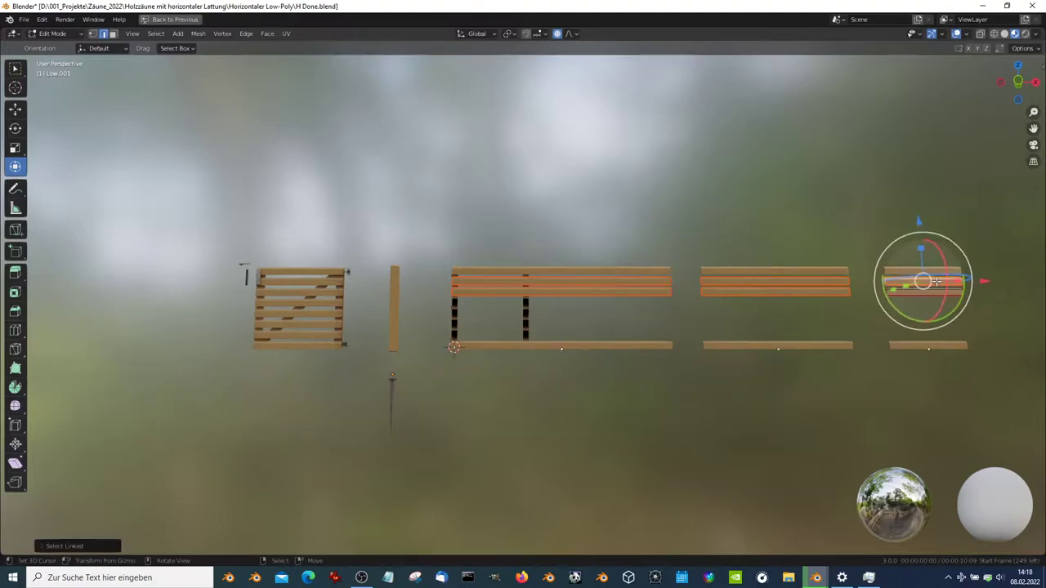
key("p")
left_click(937, 294)
scroll(660, 292, "up", 5)
key("Tab")
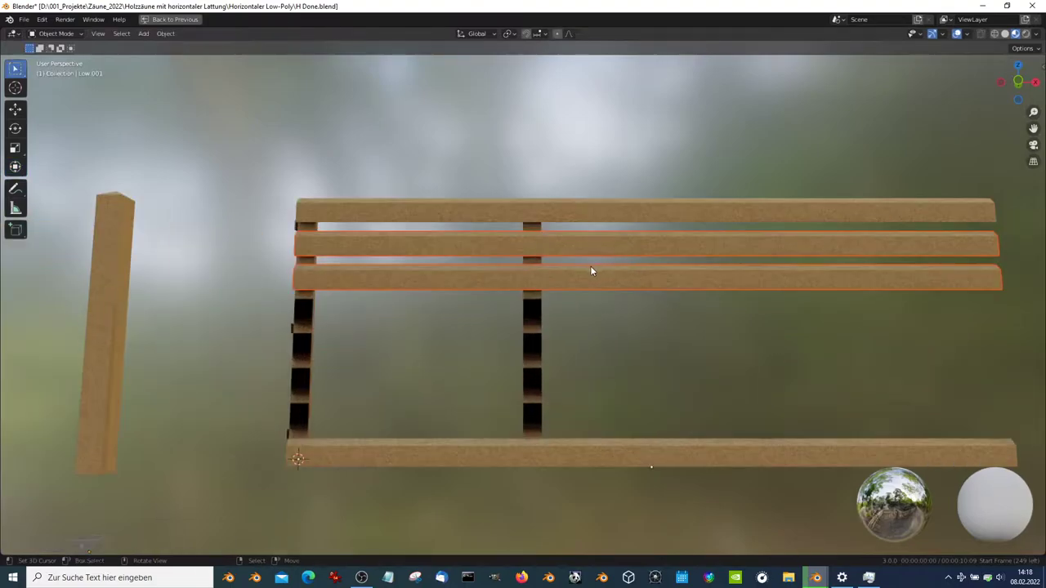
left_click(590, 266)
scroll(796, 320, "down", 5)
middle_click_drag(796, 320, 777, 281)
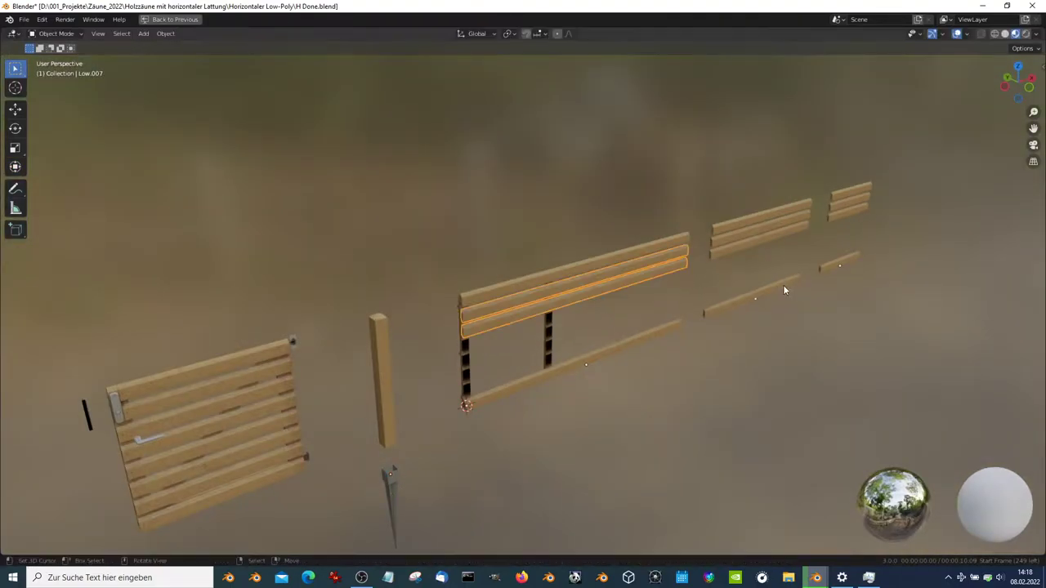
left_click(765, 239)
left_click(851, 212, "shift")
left_click(681, 264, "shift")
scroll(695, 282, "up", 3)
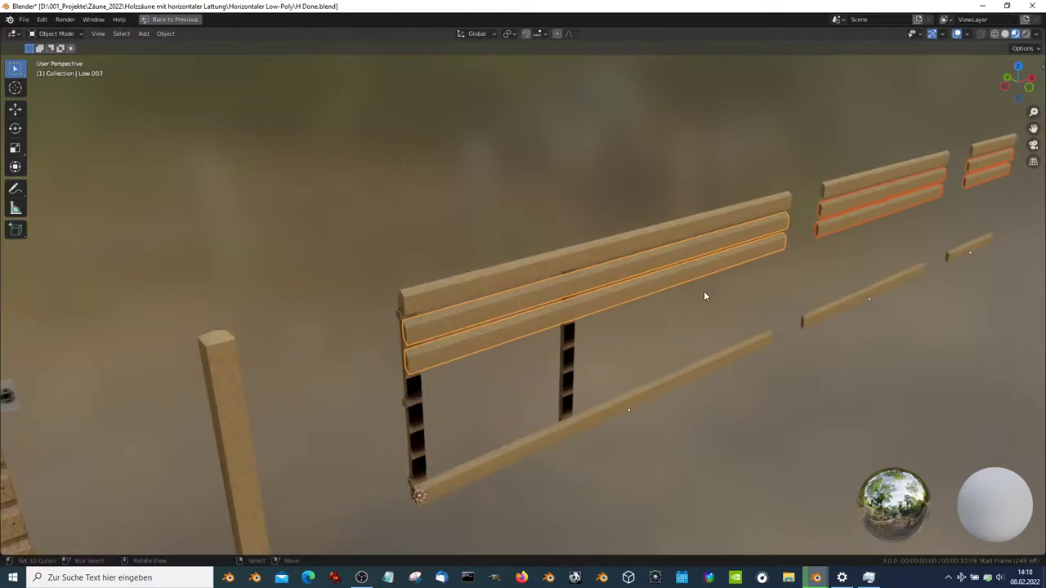
middle_click_drag(704, 291, 709, 281)
key("alt+Tab")
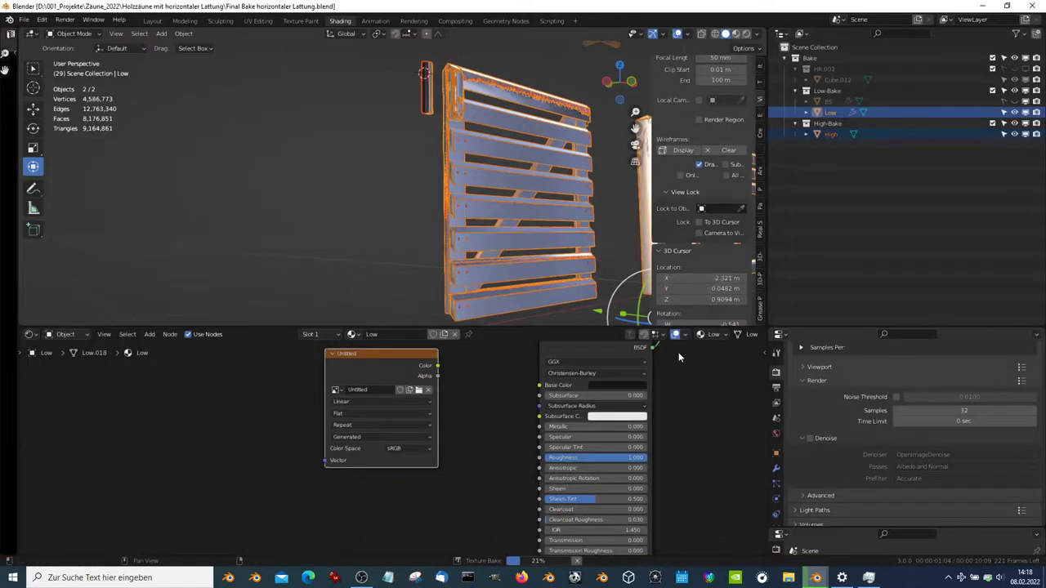
mouse_move(523, 561)
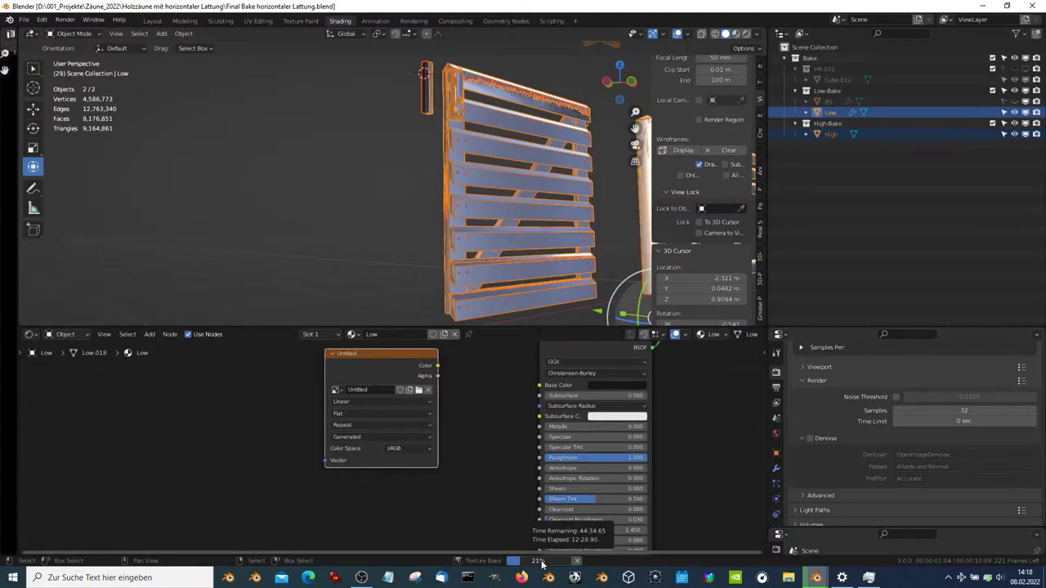
key("alt+Tab")
mouse_move(588, 254)
middle_mouse_down()
mouse_move(587, 227)
mouse_move(569, 306)
mouse_move(594, 300)
middle_mouse_up()
scroll(630, 288, "up", 2)
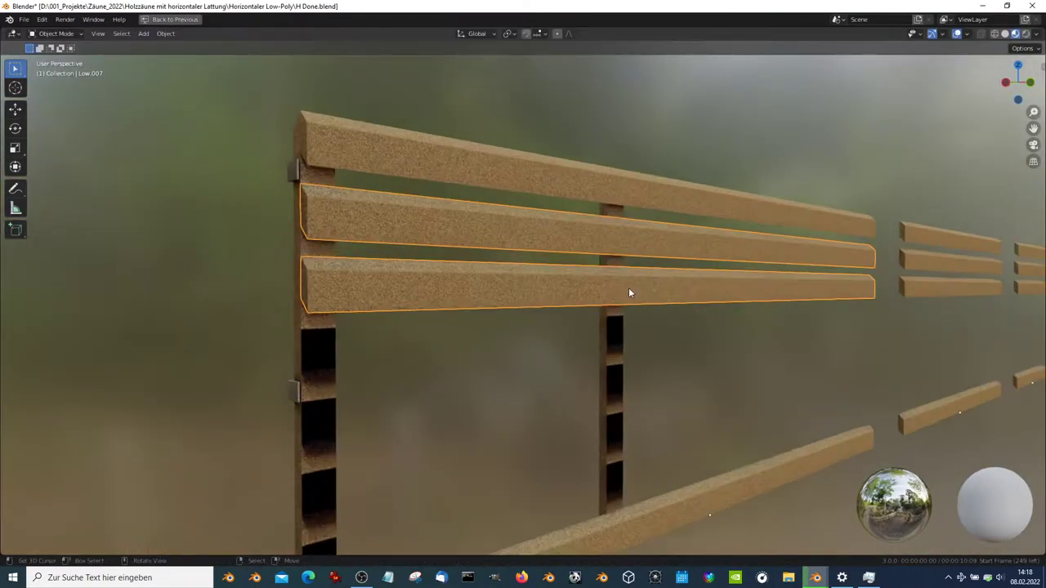
scroll(617, 289, "up", 2)
scroll(621, 289, "down", 8)
scroll(666, 284, "up", 5)
mouse_move(671, 281)
middle_mouse_down()
mouse_move(604, 285)
mouse_move(602, 260)
mouse_move(663, 276)
middle_mouse_up()
Snap the 3D cursor to the selected boards and set their origin there
key("Tab")
key("ctrl+r")
scroll(474, 223, "up", 2)
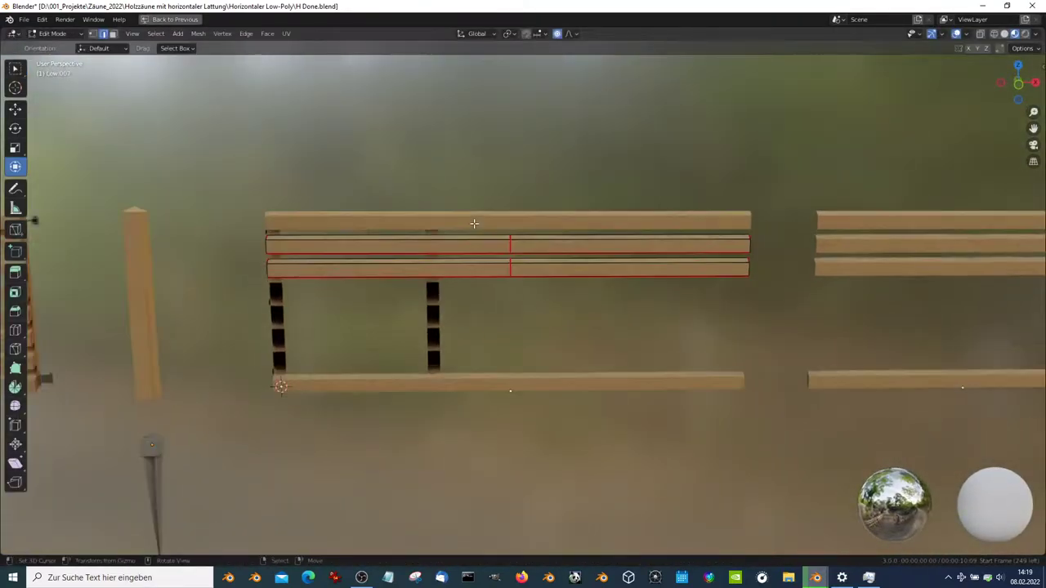
key("shift+s")
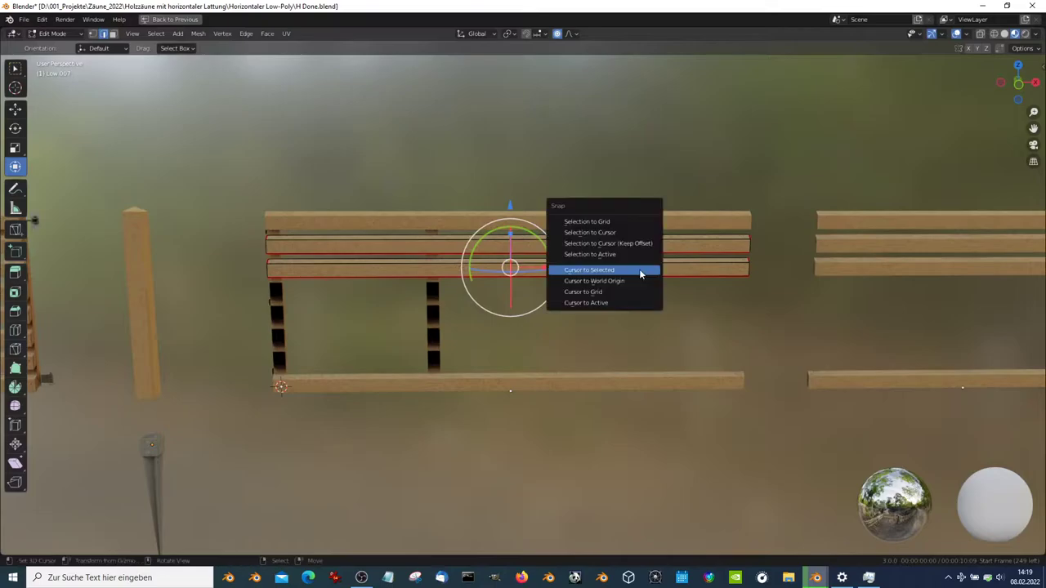
left_click(639, 269)
key("Tab")
right_click(644, 273)
left_click(742, 275)
Move the next board pair's origin onto its geometry using the 3D cursor
middle_click_drag(791, 281, 512, 278)
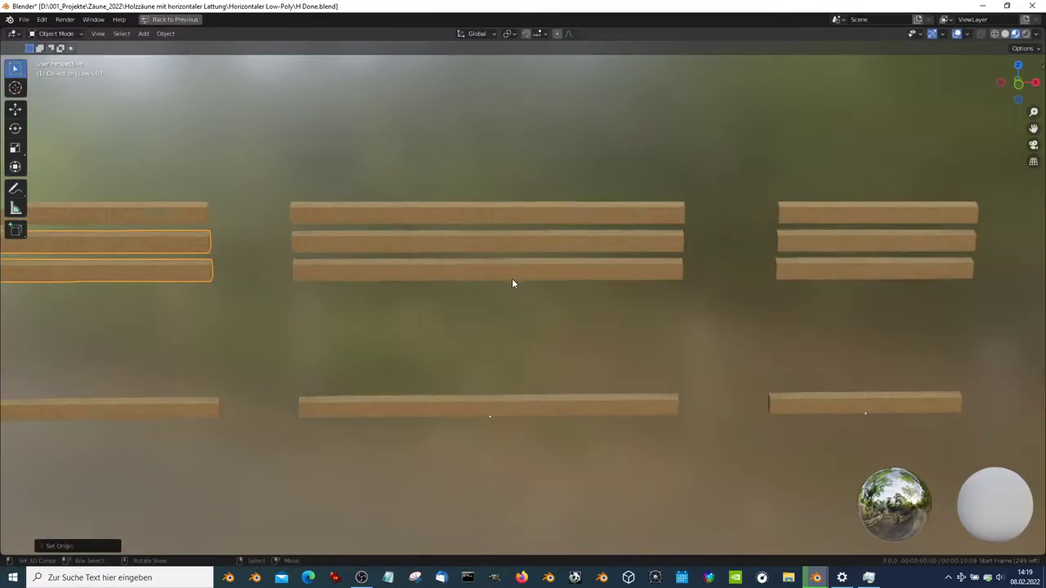
key("Tab")
key("ctrl+r")
key("shift+s")
left_click(599, 258)
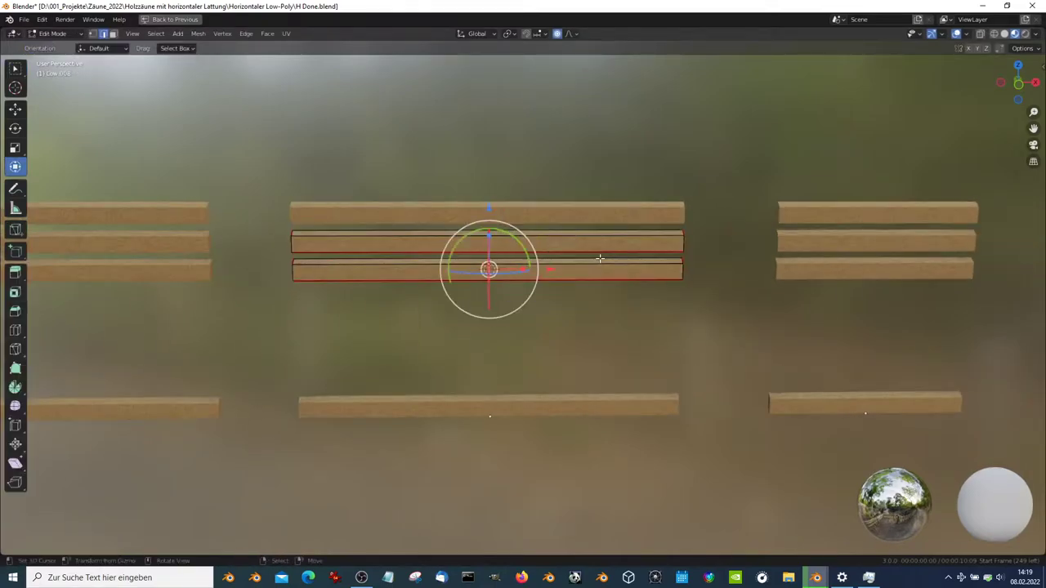
key("Tab")
right_click(602, 260)
left_click(772, 259)
Set the right panel's lower board pair origin to the 3D cursor snapped onto them
left_click(785, 265)
left_click(858, 245, "shift")
key("Tab")
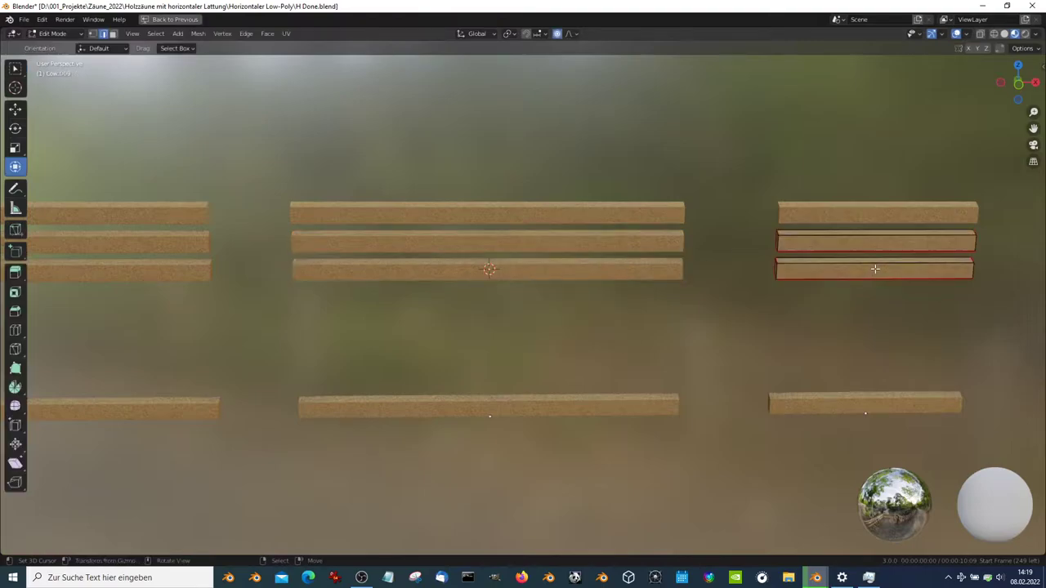
right_click(874, 267)
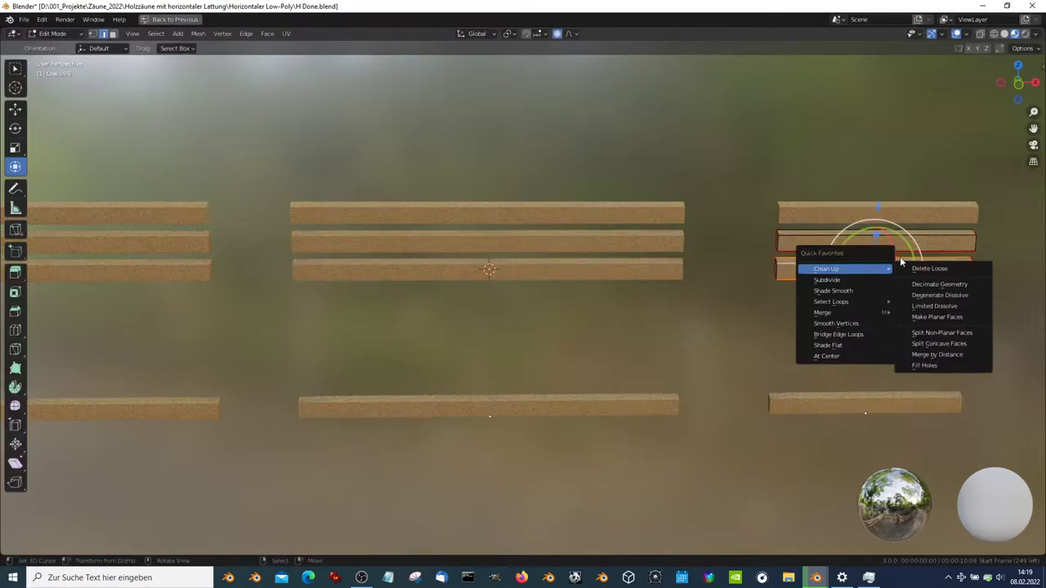
key("shift+s")
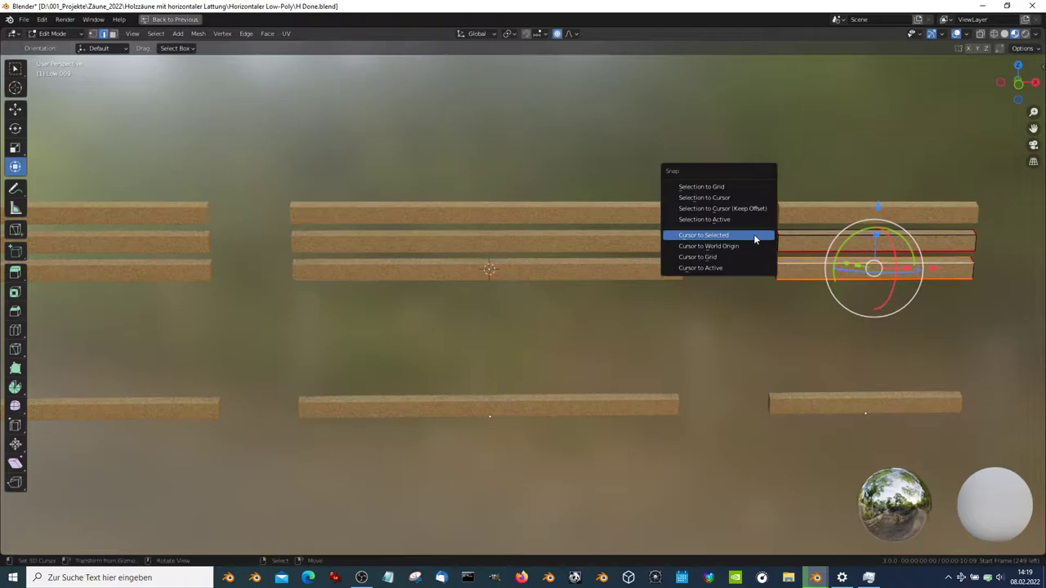
left_click(757, 234)
key("Tab")
right_click(755, 235)
left_click(756, 239)
Exit local view and add the middle and right panels' board pairs to the selection
key("KP_Divide")
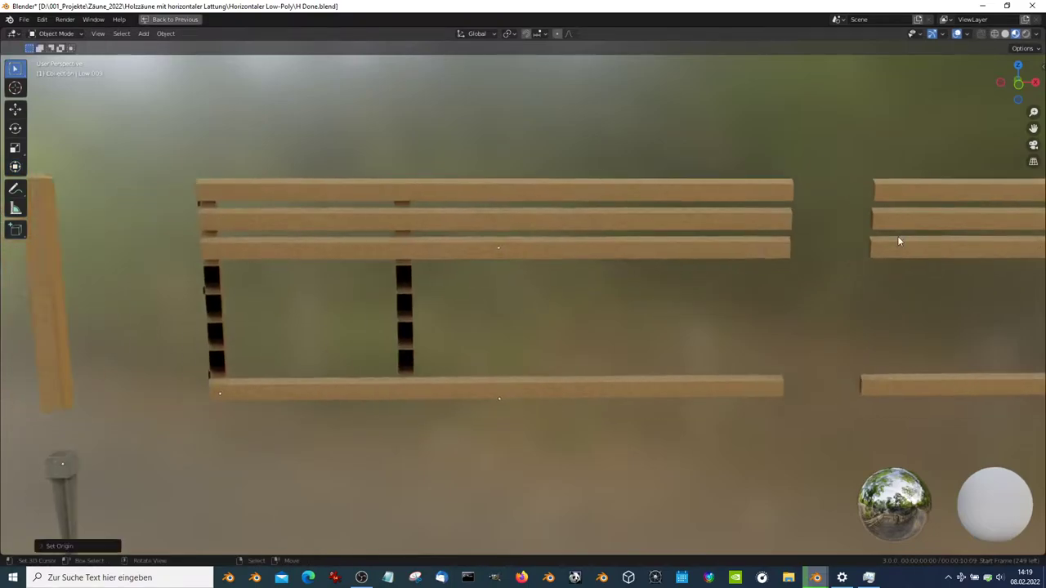
left_click(558, 269, "shift")
left_click(943, 254, "shift")
scroll(943, 255, "down", 3)
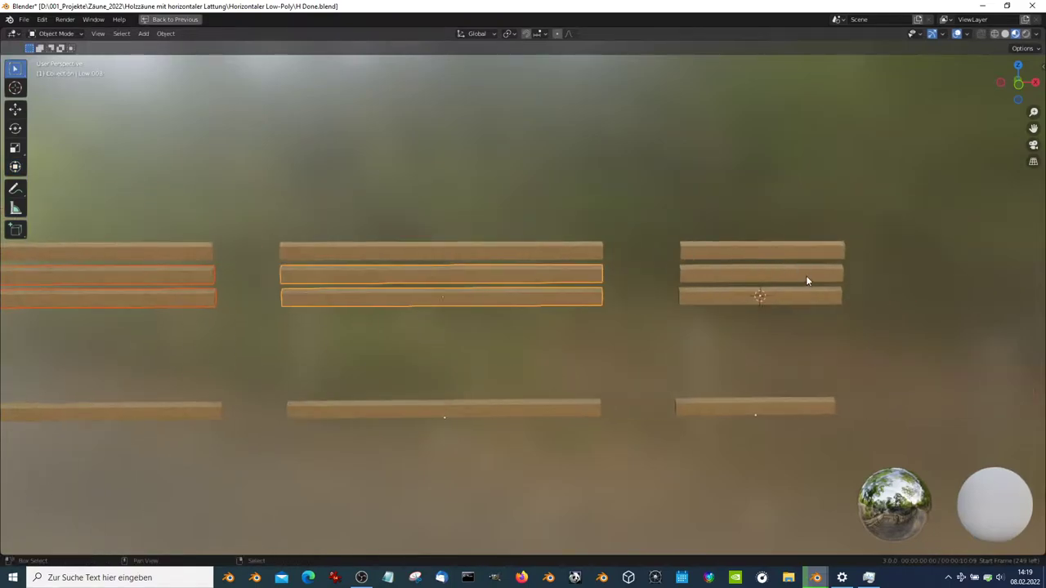
scroll(777, 269, "up", 2)
middle_click_drag(759, 264, 463, 275)
Switch to front view and set the transform pivot point to the 3D Cursor
key("KP_1")
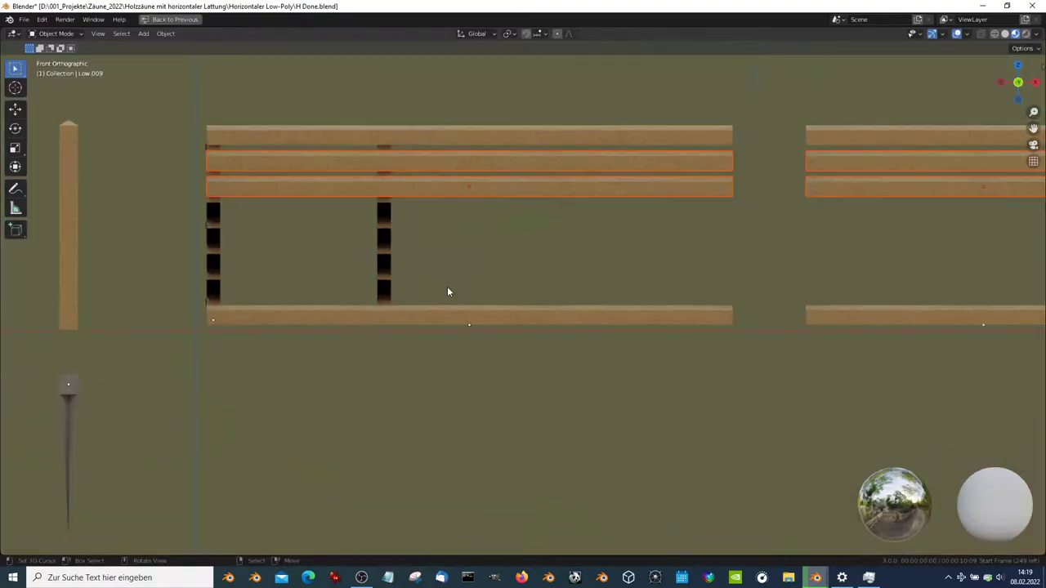
scroll(374, 200, "up", 2)
scroll(395, 255, "up", 2)
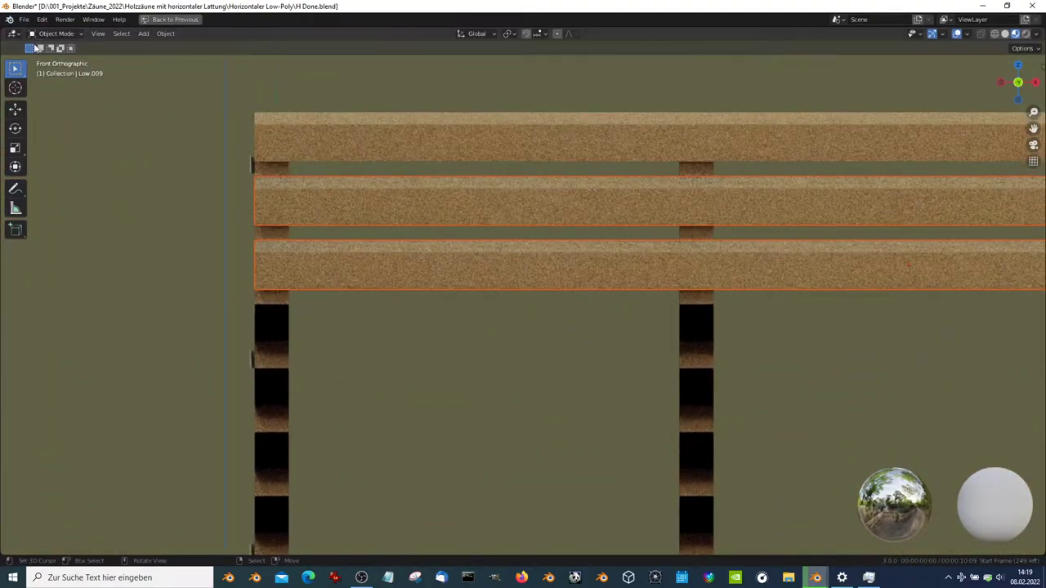
left_click(16, 167)
scroll(753, 273, "down", 2)
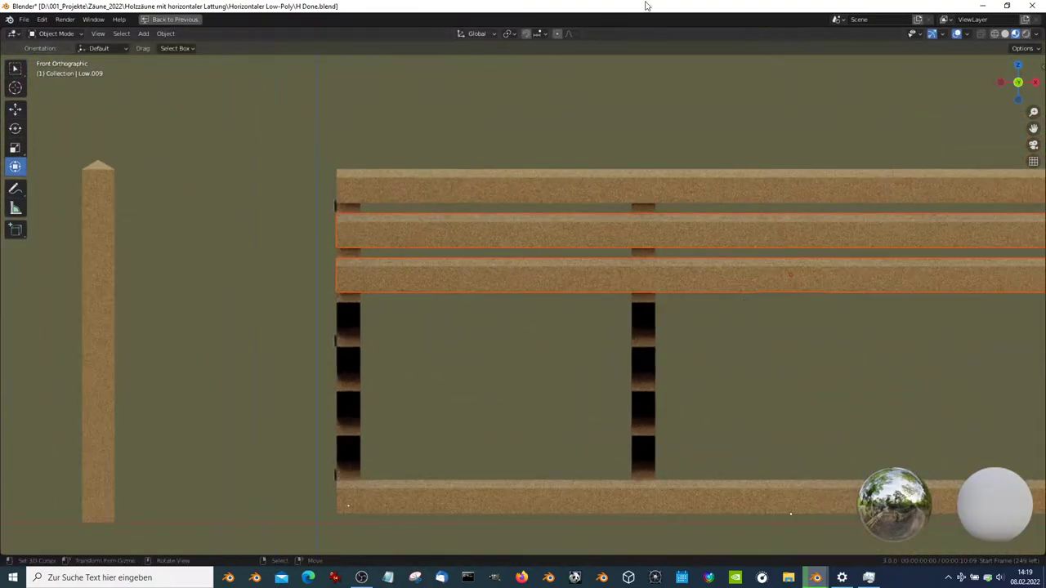
left_click(511, 34)
left_click(520, 59)
scroll(367, 348, "up", 2)
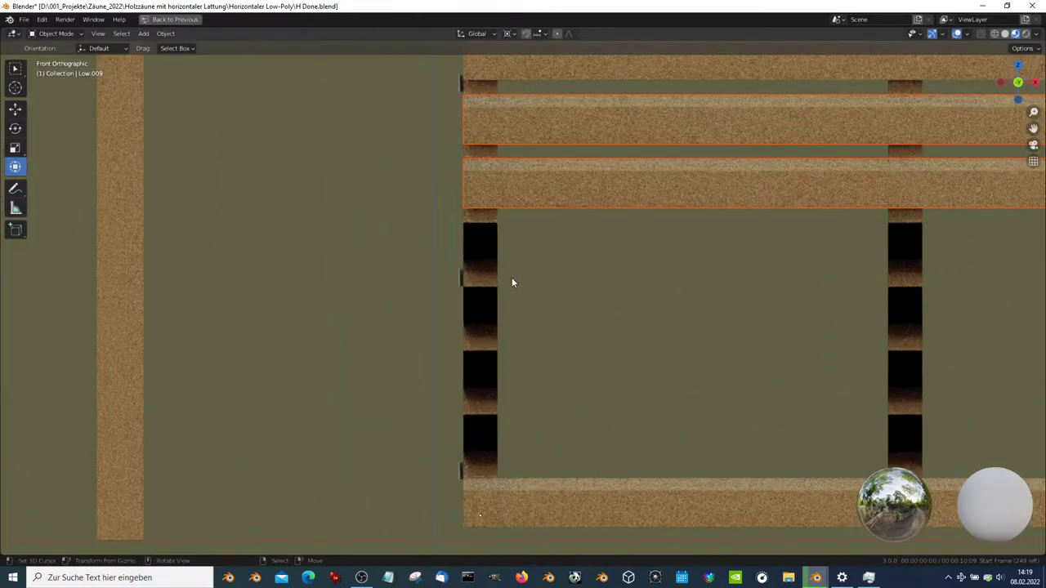
Duplicate the board pair and move the copy straight down along Z
mouse_move(511, 283)
middle_mouse_down()
mouse_move(546, 309)
mouse_move(513, 335)
mouse_move(612, 327)
mouse_move(969, 234)
mouse_move(882, 253)
mouse_move(800, 318)
middle_mouse_up()
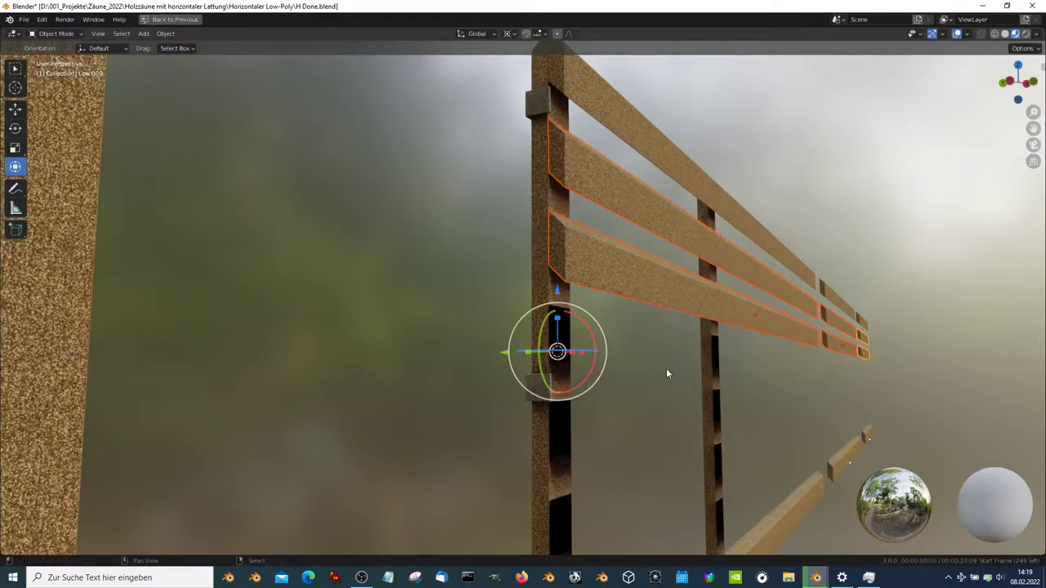
mouse_move(666, 374)
middle_mouse_down()
mouse_move(683, 314)
mouse_move(584, 286)
middle_mouse_up()
key("shift+d")
right_click(681, 321)
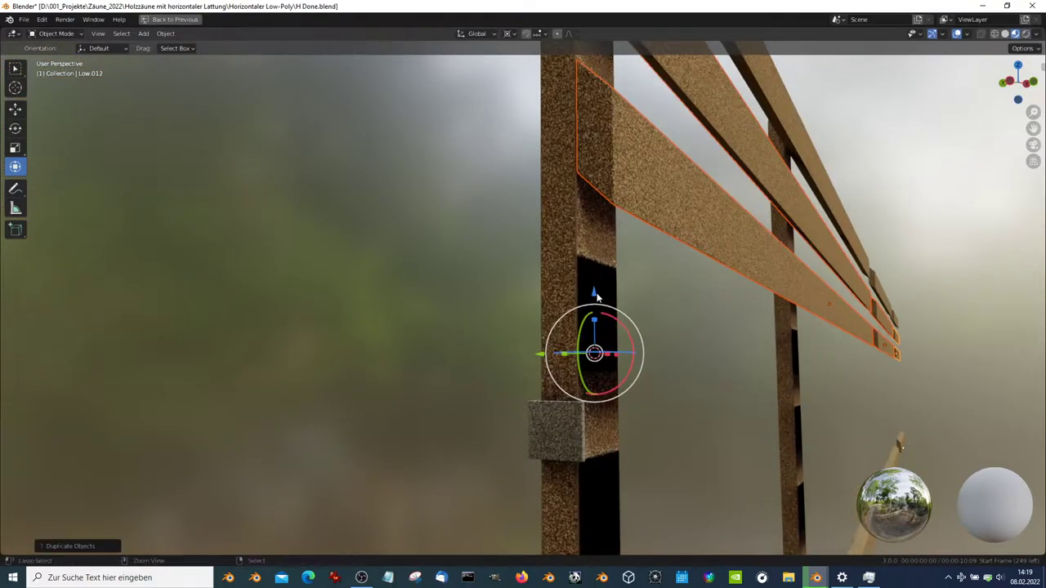
key("g")
key("z")
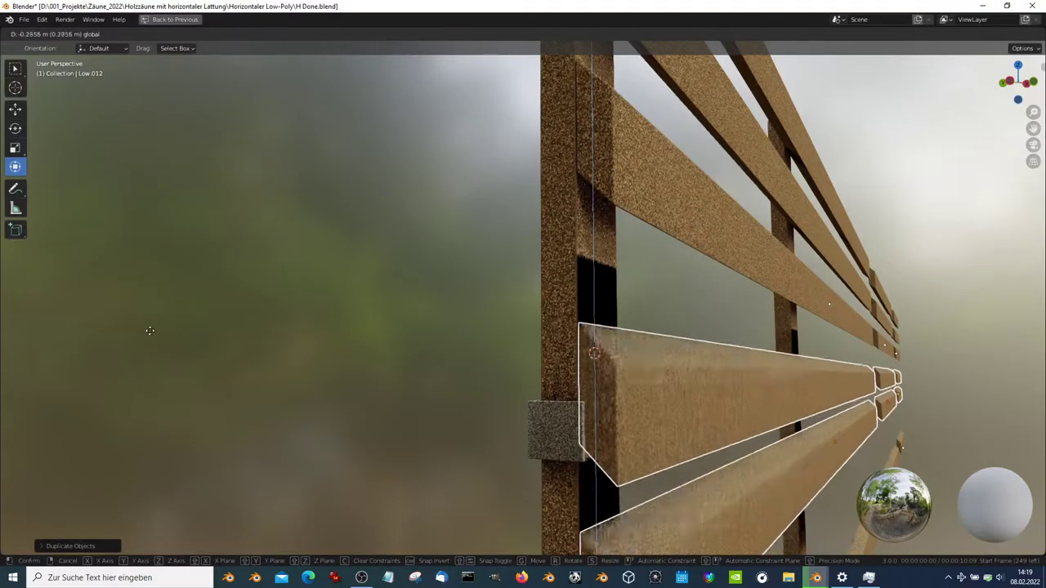
left_click(310, 278)
Make linked copies of the rail pairs and place them in the gaps
middle_click_drag(484, 219, 514, 213)
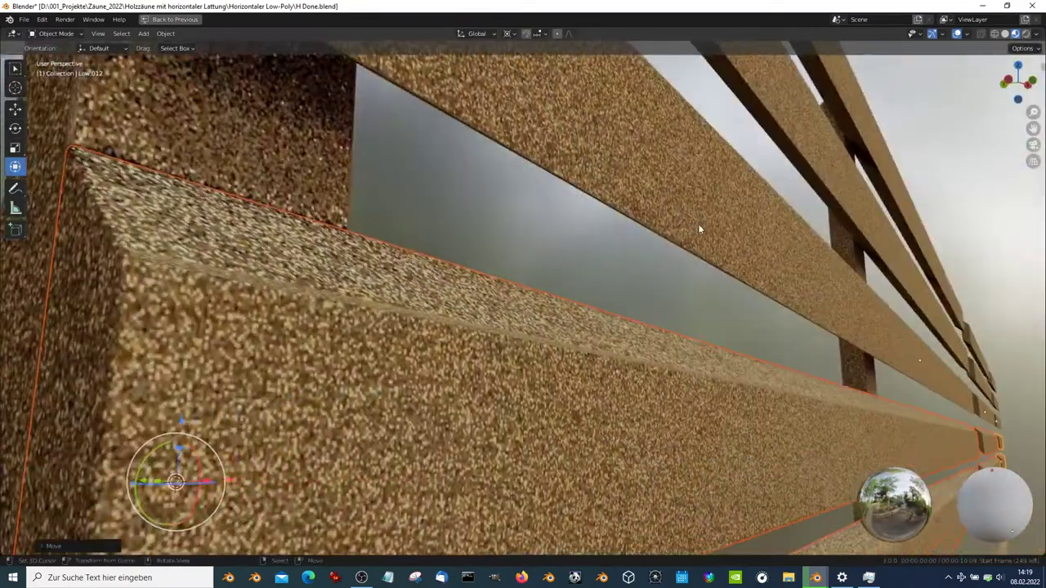
middle_click_drag(504, 198, 576, 243)
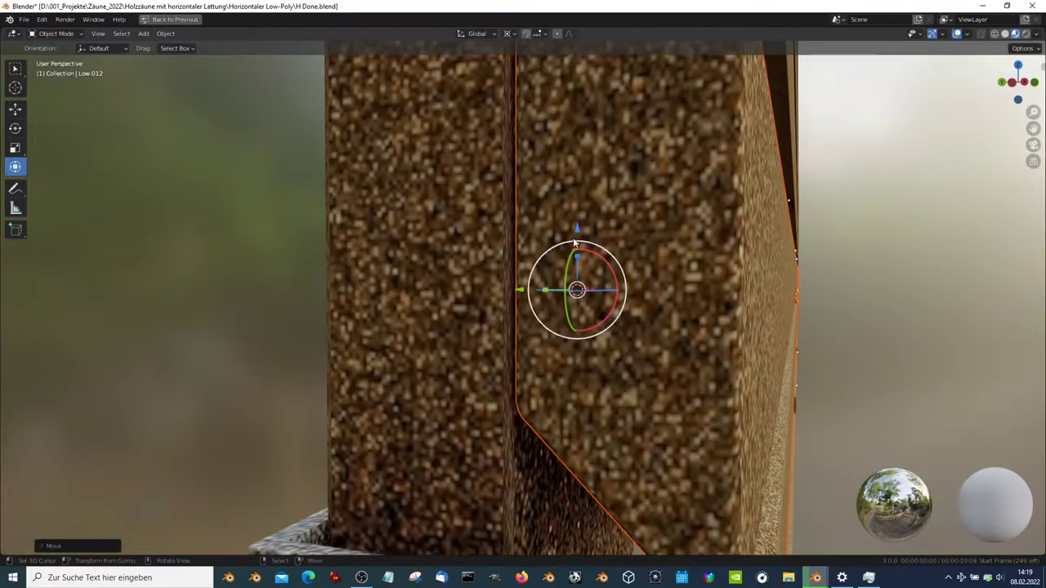
mouse_move(574, 242)
middle_mouse_down()
mouse_move(548, 232)
mouse_move(631, 332)
mouse_move(592, 244)
mouse_move(616, 215)
mouse_move(579, 228)
mouse_move(589, 264)
middle_mouse_up()
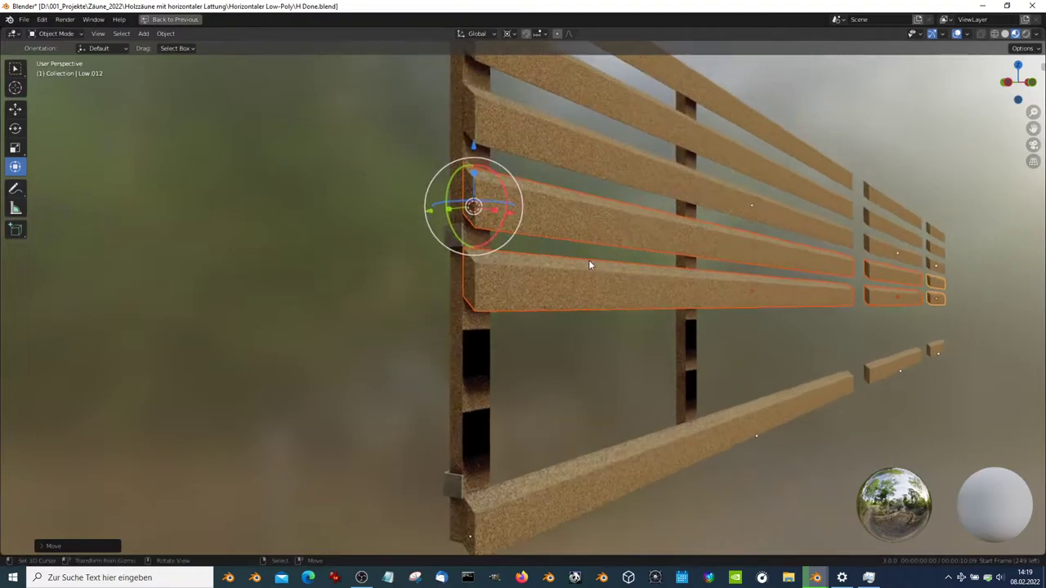
key("alt+d")
key("Escape")
key("alt+d")
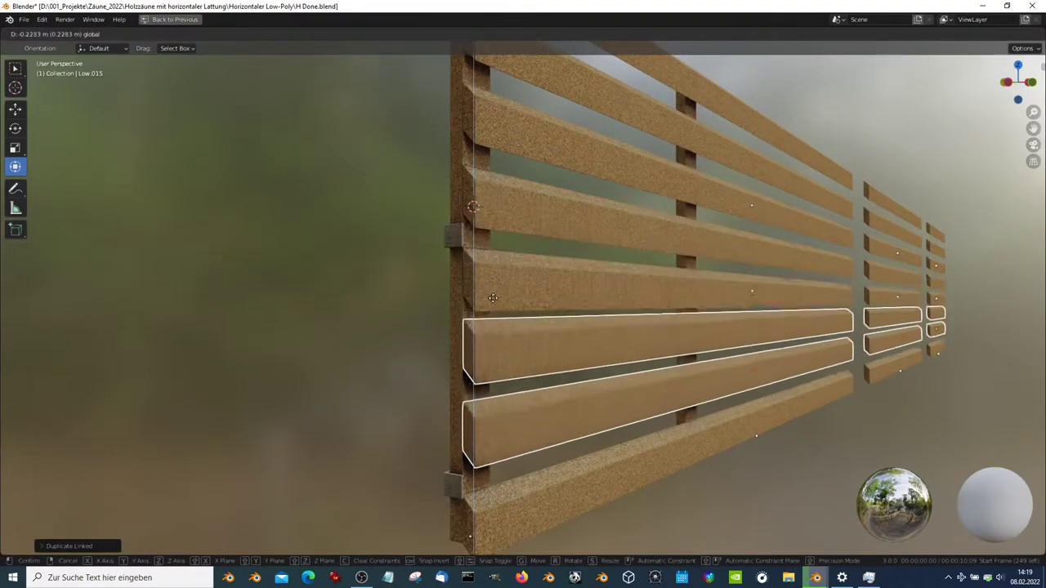
left_click(492, 302)
Reposition a linked rail to even out the spacing between boards
middle_click_drag(492, 302, 549, 223)
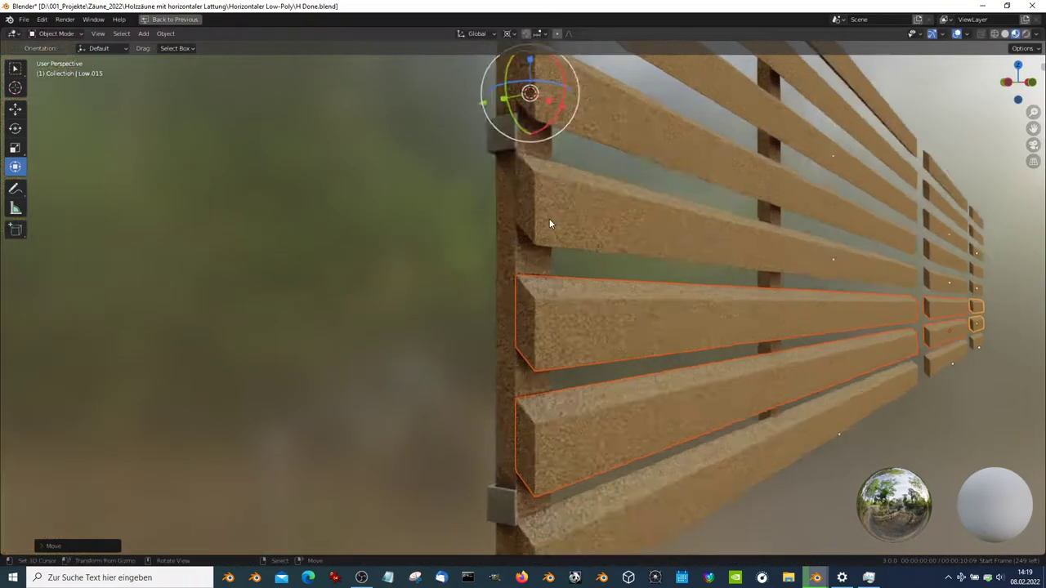
scroll(539, 278, "up", 3)
scroll(530, 330, "up", 3)
key("g")
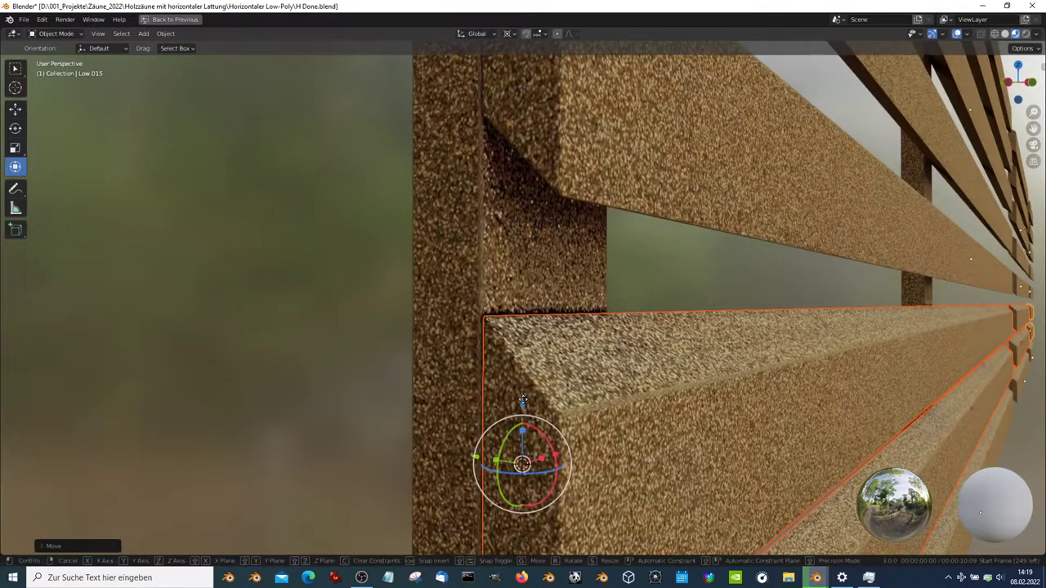
left_click(529, 366)
scroll(530, 365, "down", 3)
mouse_move(530, 365)
middle_mouse_down()
mouse_move(527, 272)
mouse_move(509, 294)
middle_mouse_up()
scroll(543, 264, "down", 5)
Select a middle-panel rail pair and set the pivot point to Median Point
scroll(454, 329, "down", 2)
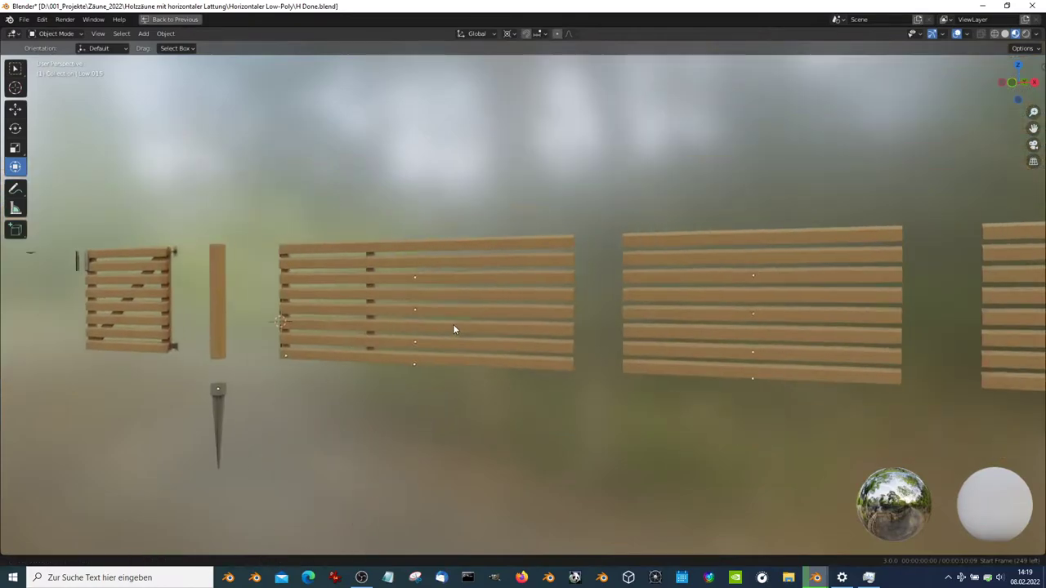
scroll(454, 329, "up", 3)
left_click(503, 336, "shift")
mouse_move(502, 336)
middle_mouse_down()
mouse_move(661, 299)
mouse_move(629, 240)
mouse_move(586, 278)
middle_mouse_up()
scroll(585, 277, "down", 2)
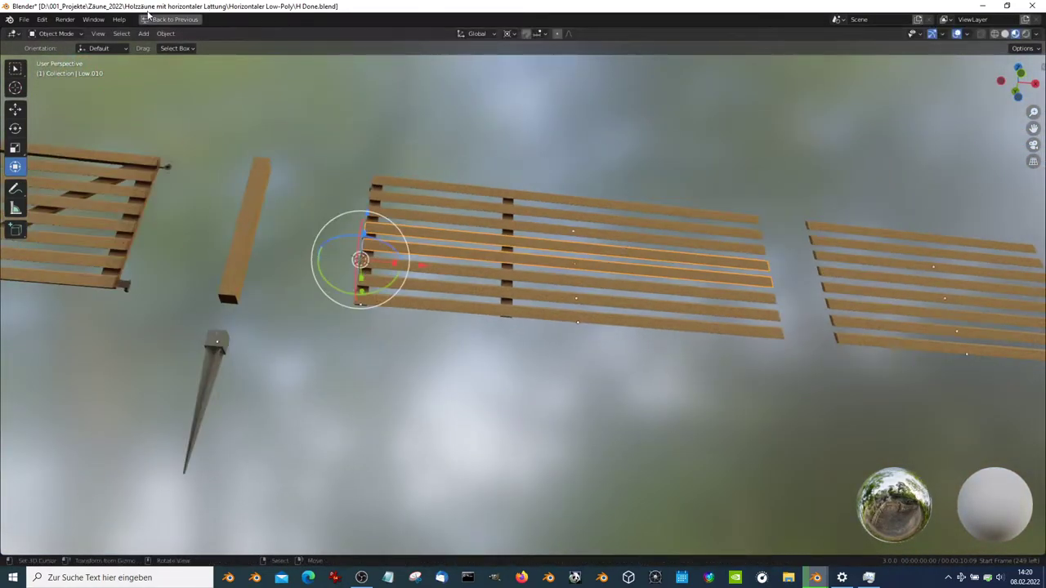
left_click(510, 34)
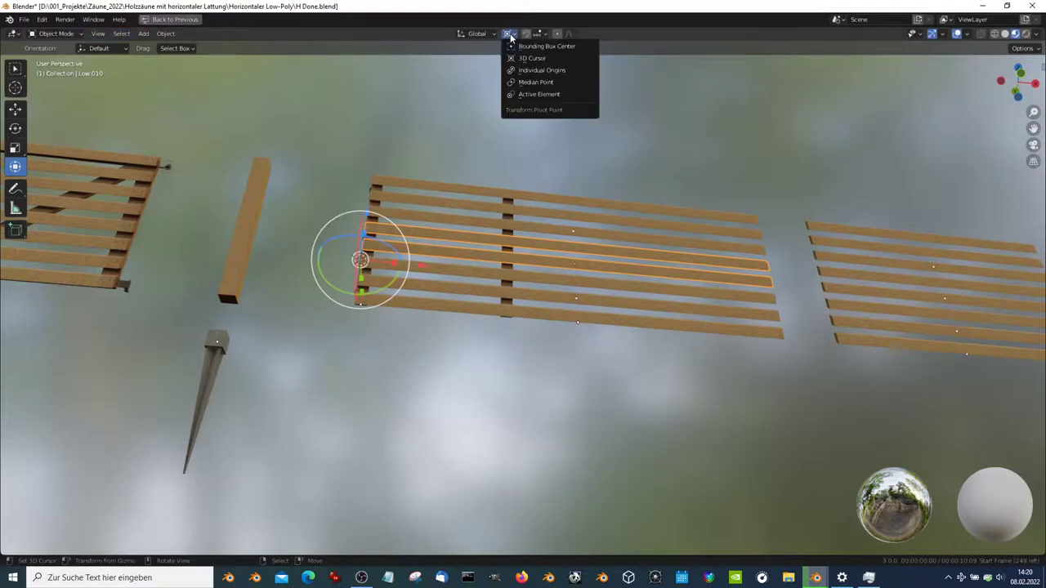
left_click(534, 84)
Switch the viewport to Solid shading with Texture colour and Flat lighting
left_click(1005, 35)
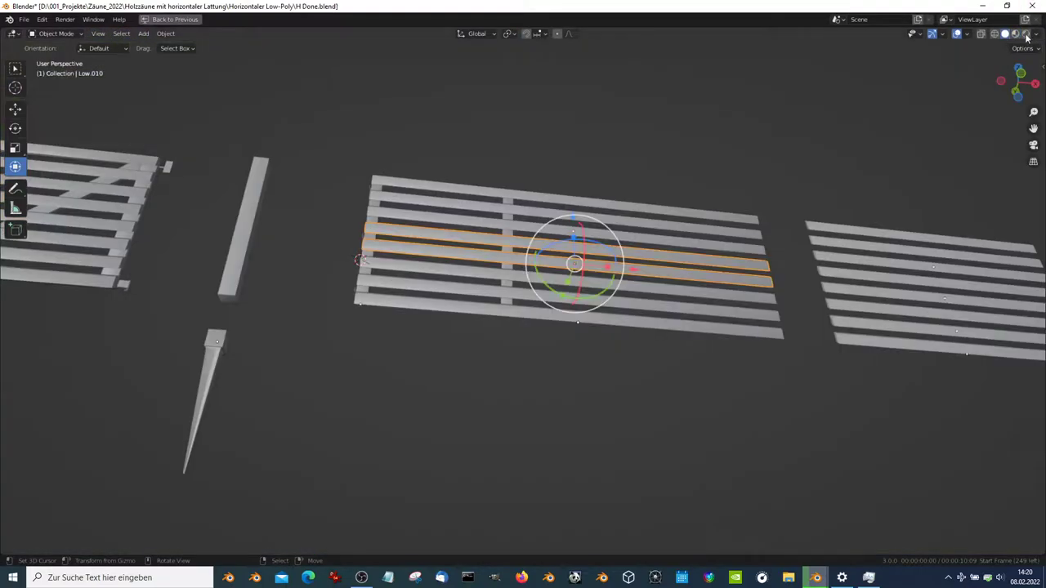
left_click(1036, 35)
left_click(1007, 180)
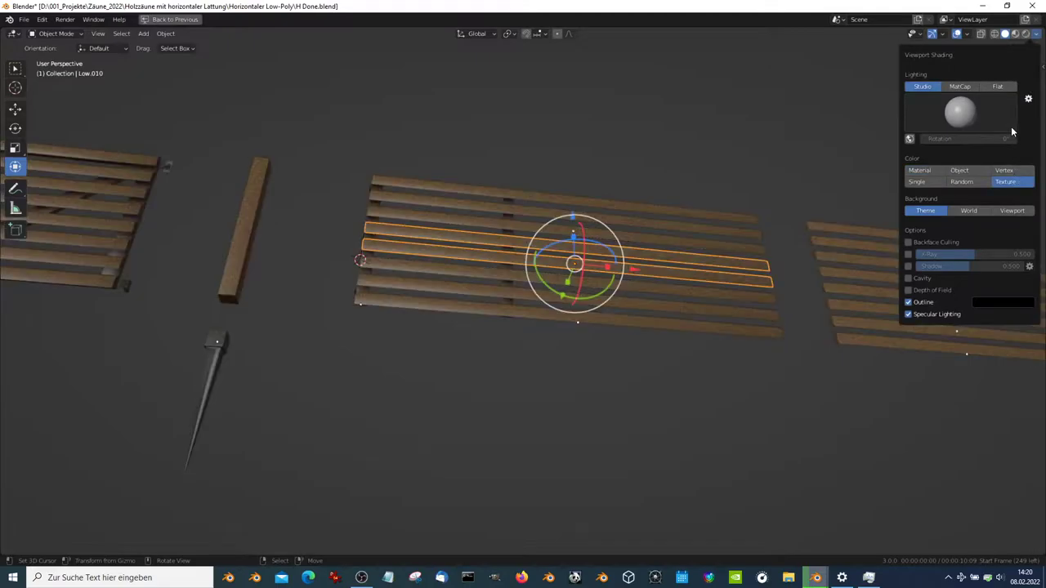
left_click(997, 86)
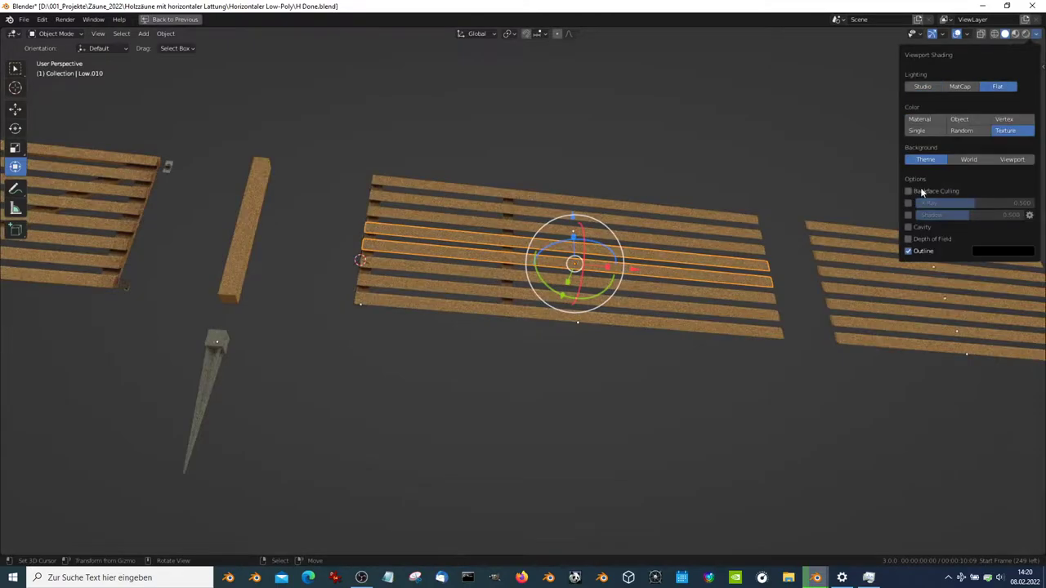
Add the two boards below the selected pair, making four middle boards, then show pivot choices
mouse_move(880, 192)
middle_mouse_down()
mouse_move(580, 231)
mouse_move(542, 207)
middle_mouse_up()
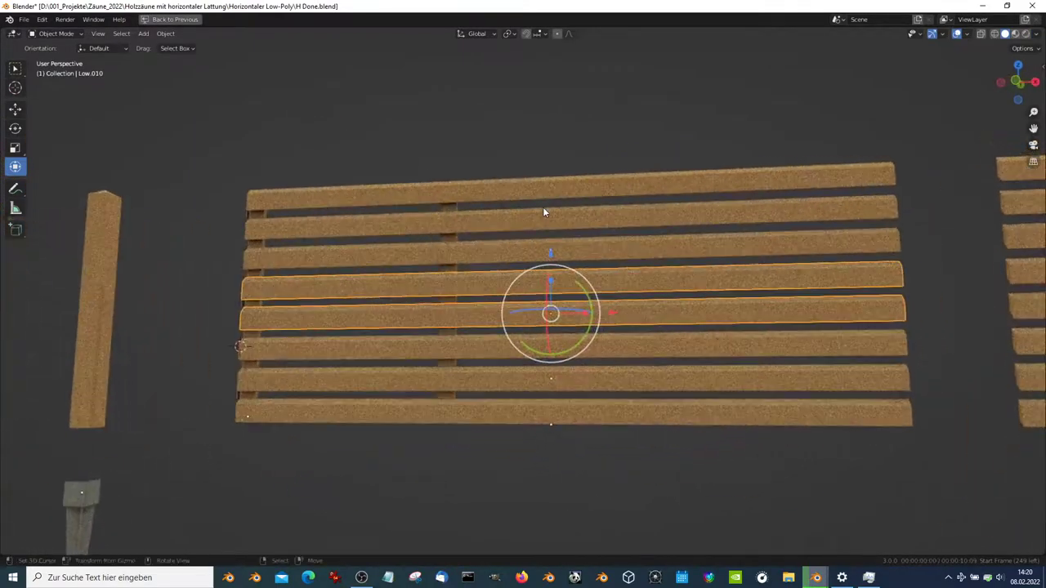
scroll(543, 207, "up", 6)
scroll(543, 206, "down", 8)
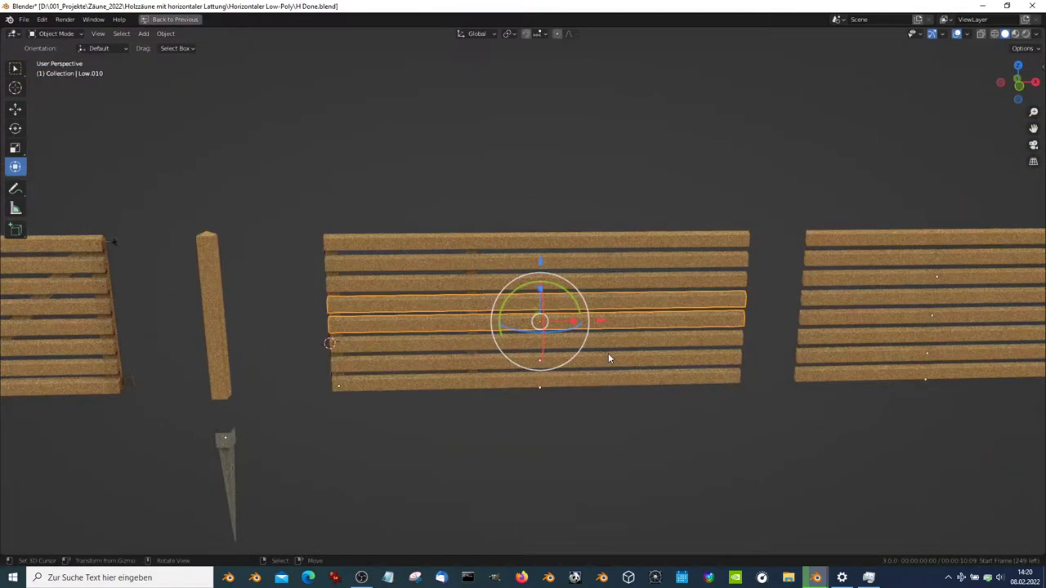
left_click(608, 358, "shift")
left_click(591, 341, "shift")
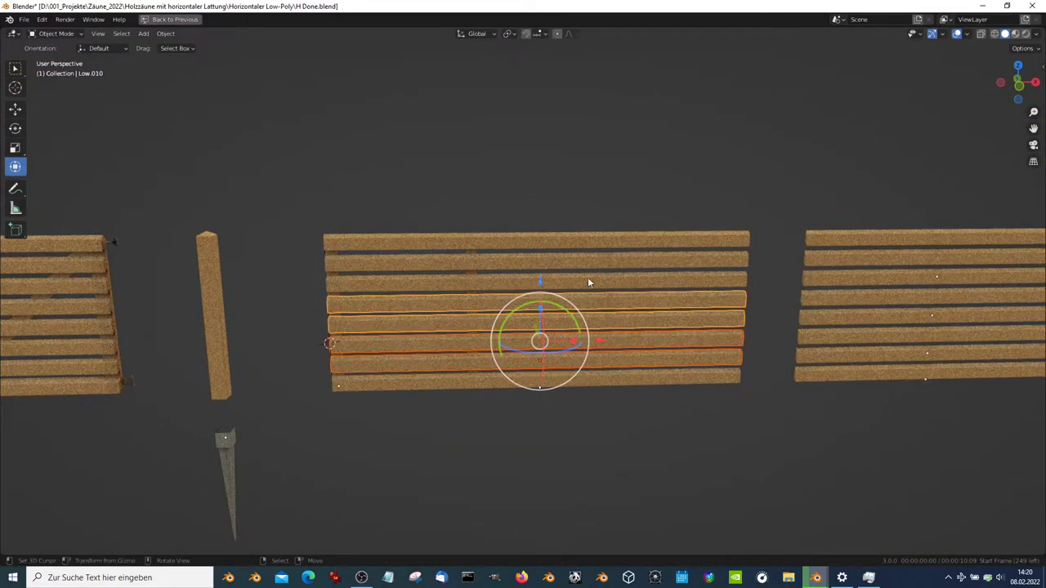
mouse_move(587, 282)
middle_mouse_down()
mouse_move(474, 285)
mouse_move(490, 262)
mouse_move(456, 281)
middle_mouse_up()
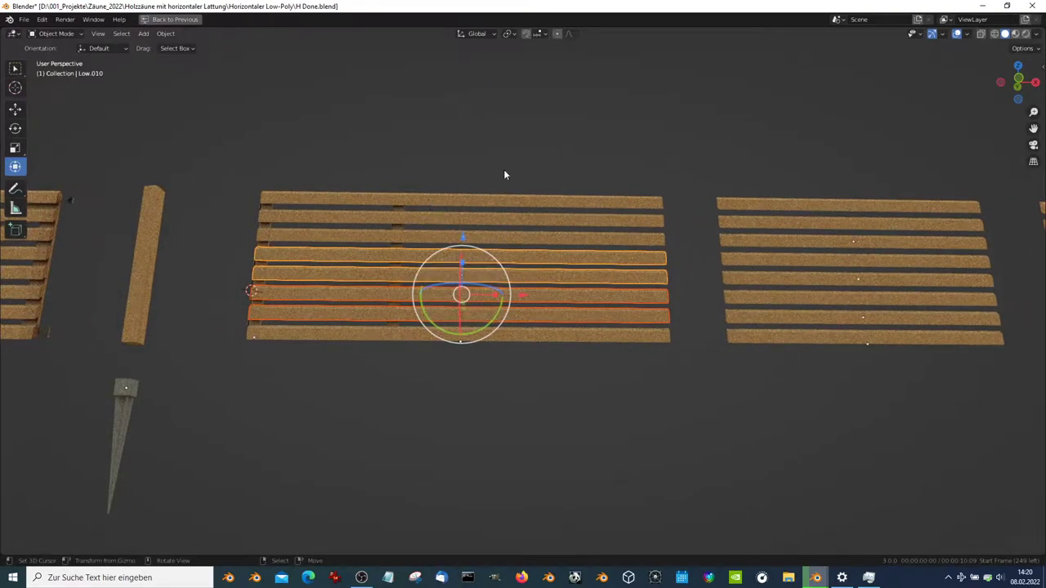
left_click(516, 35)
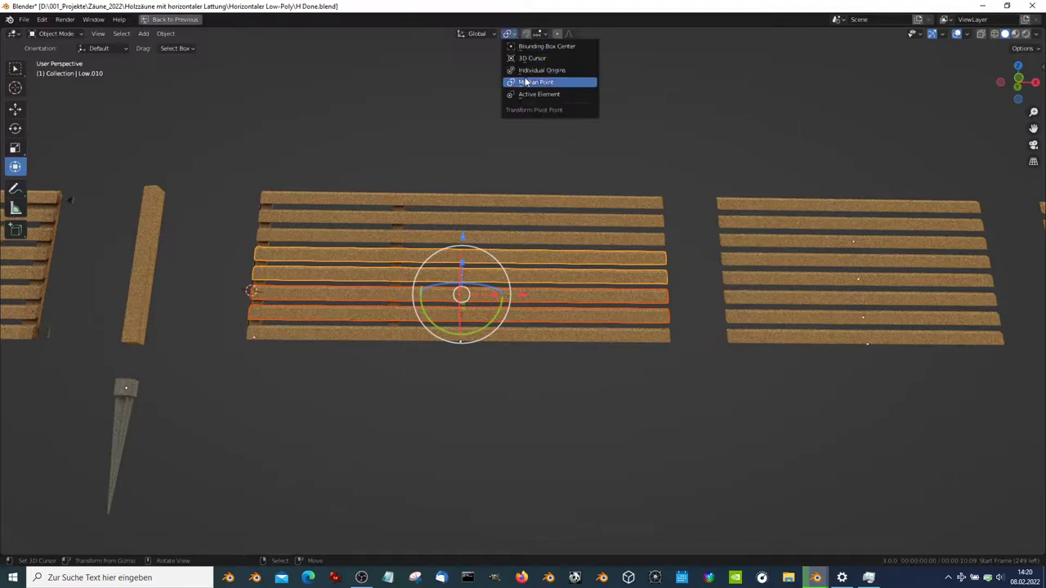
Select board pairs on the right panels and set the pivot to Individual Origins
left_click(527, 81)
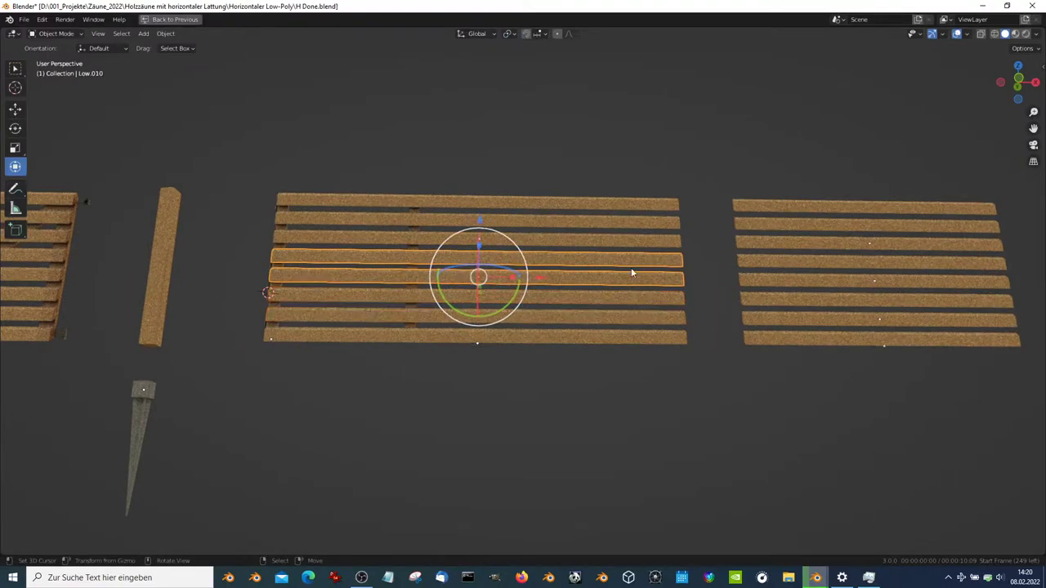
left_click(878, 268, "shift")
middle_click_drag(946, 232, 644, 243, "shift")
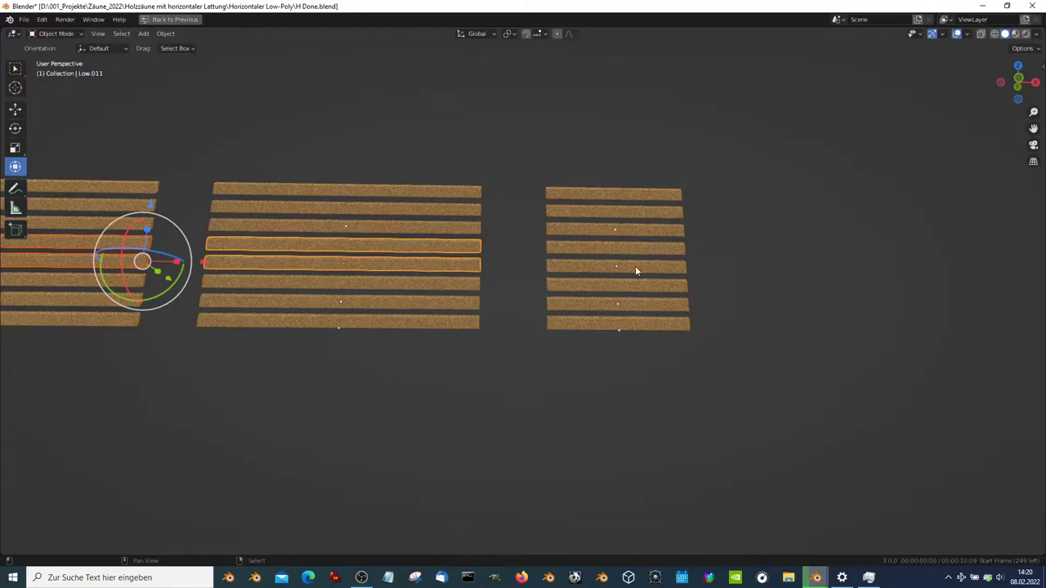
left_click(635, 269, "shift")
key("KP_Decimal")
left_click(508, 33)
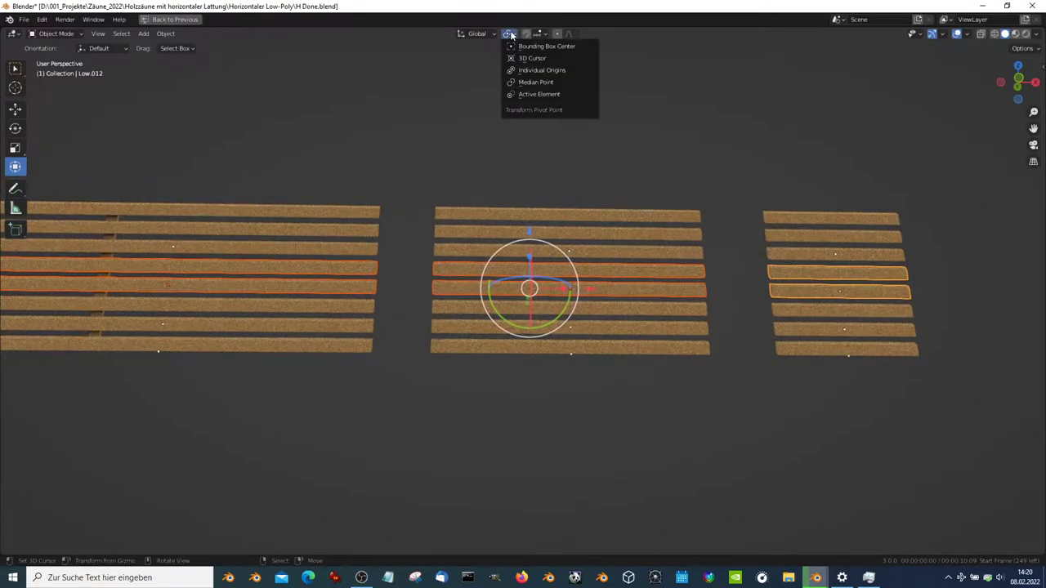
left_click(529, 71)
Mirror the selected board pairs by scaling -1 along the X axis
middle_click_drag(362, 198, 798, 207, "shift")
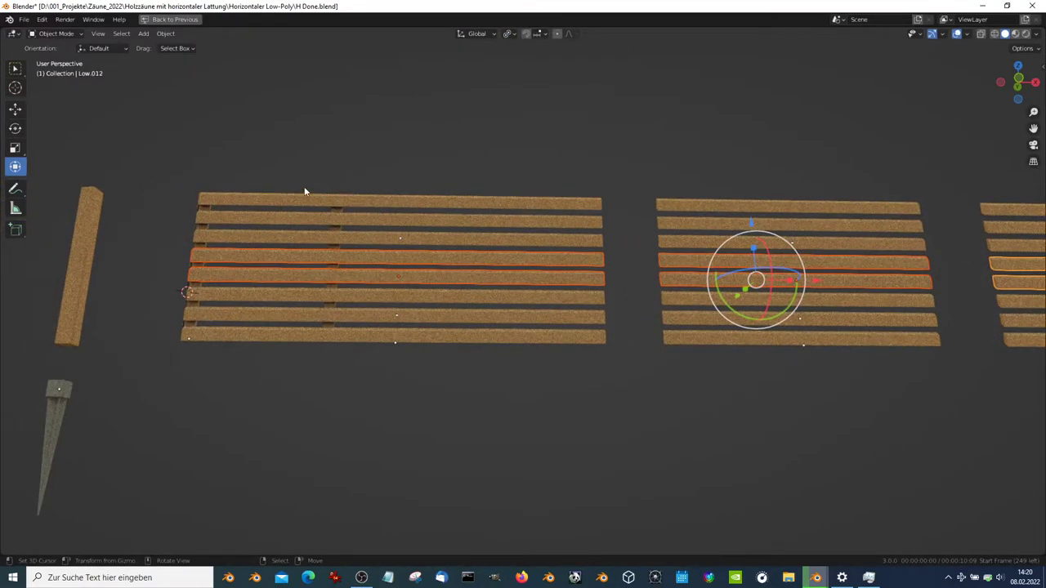
key("s")
key("x")
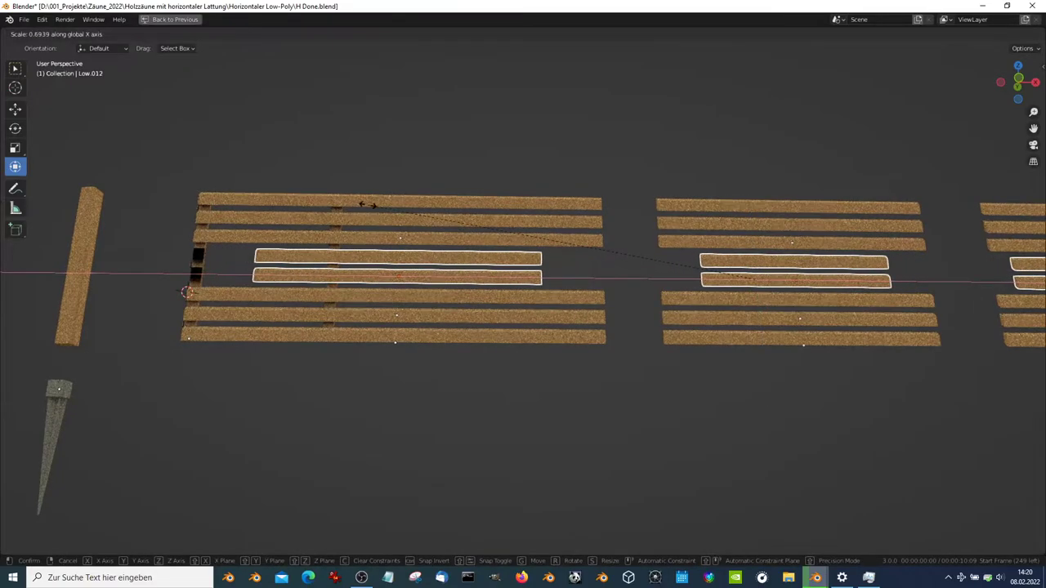
type("-1")
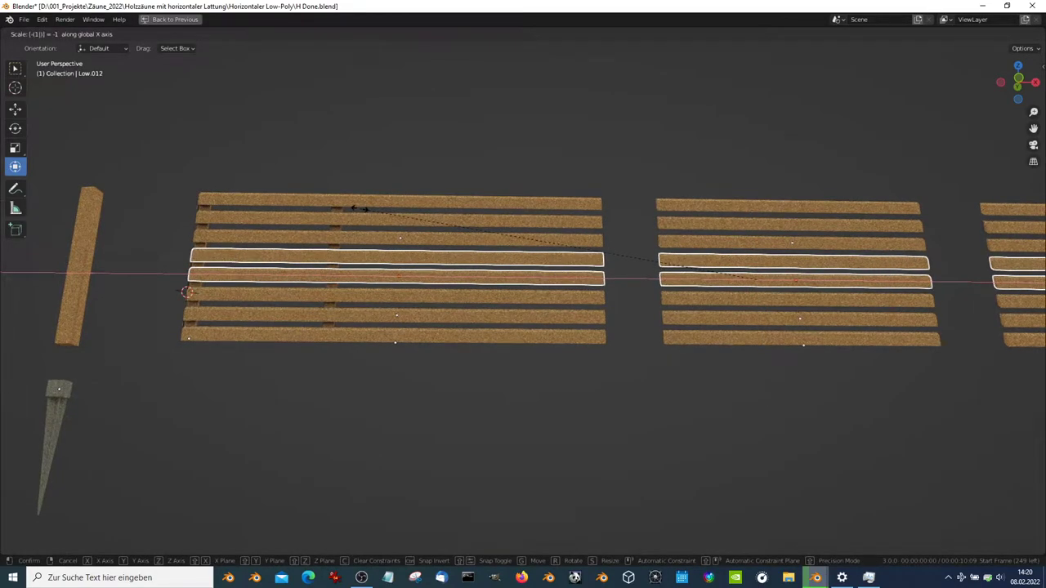
key("Return")
mouse_move(385, 250)
middle_mouse_down()
mouse_move(553, 290)
mouse_move(420, 258)
mouse_move(630, 349)
mouse_move(455, 299)
middle_mouse_up()
scroll(420, 258, "up", 3)
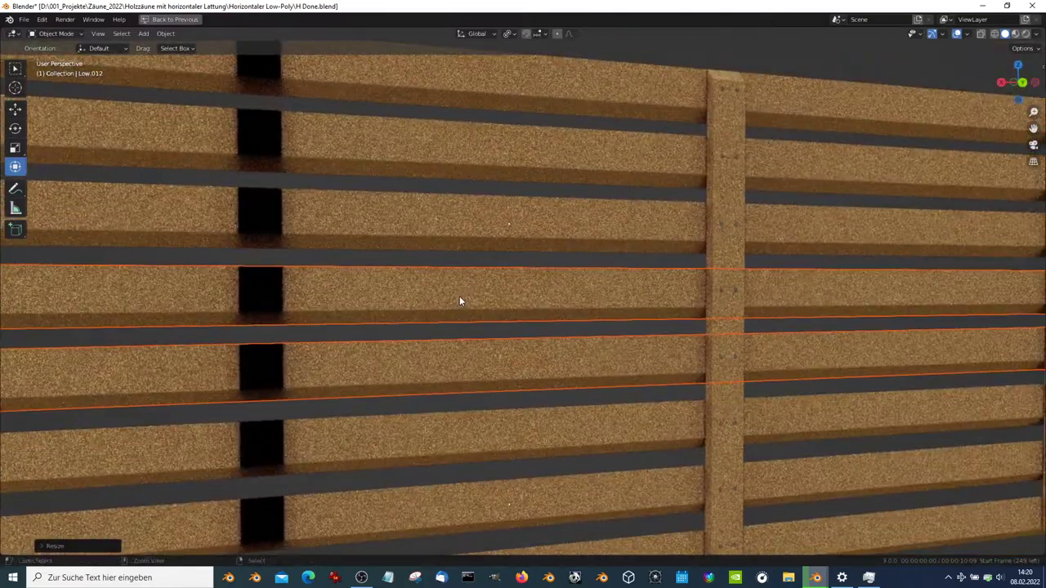
Attempt to apply the slats' transforms, then make them single-user objects
key("ctrl+a")
left_click(438, 309)
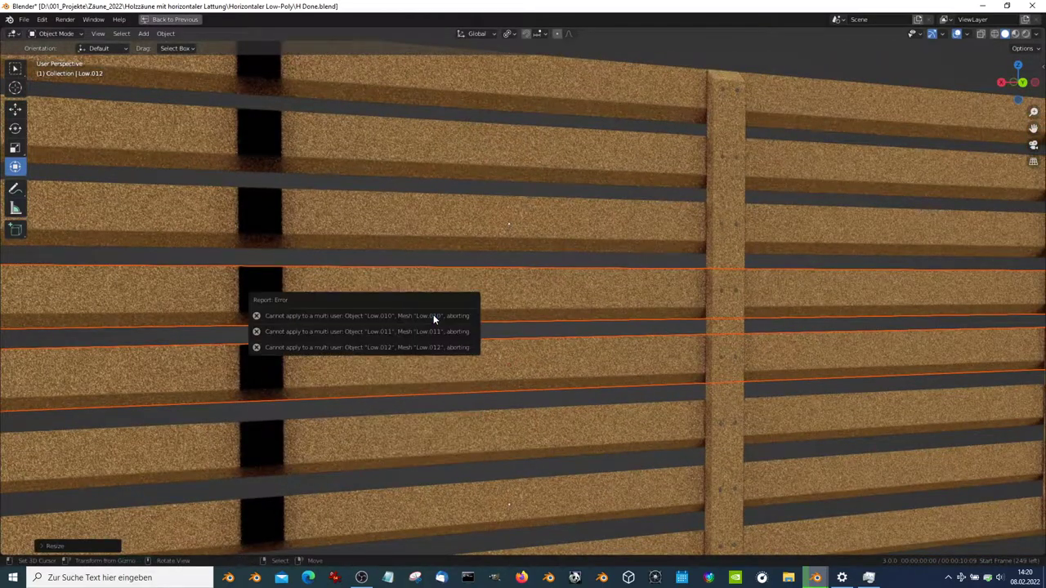
scroll(495, 246, "down", 4)
scroll(495, 247, "down", 2)
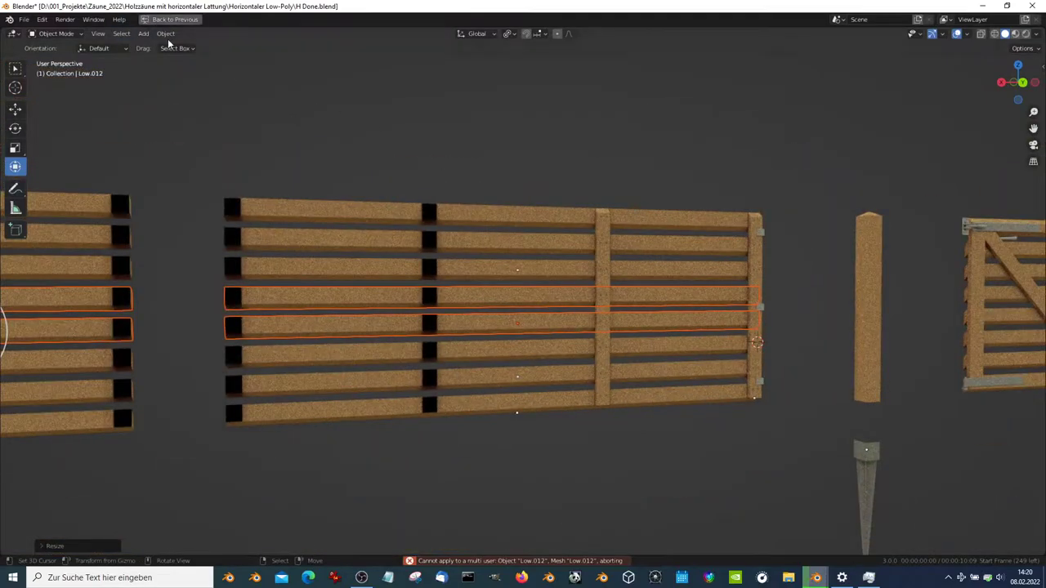
left_click(166, 34)
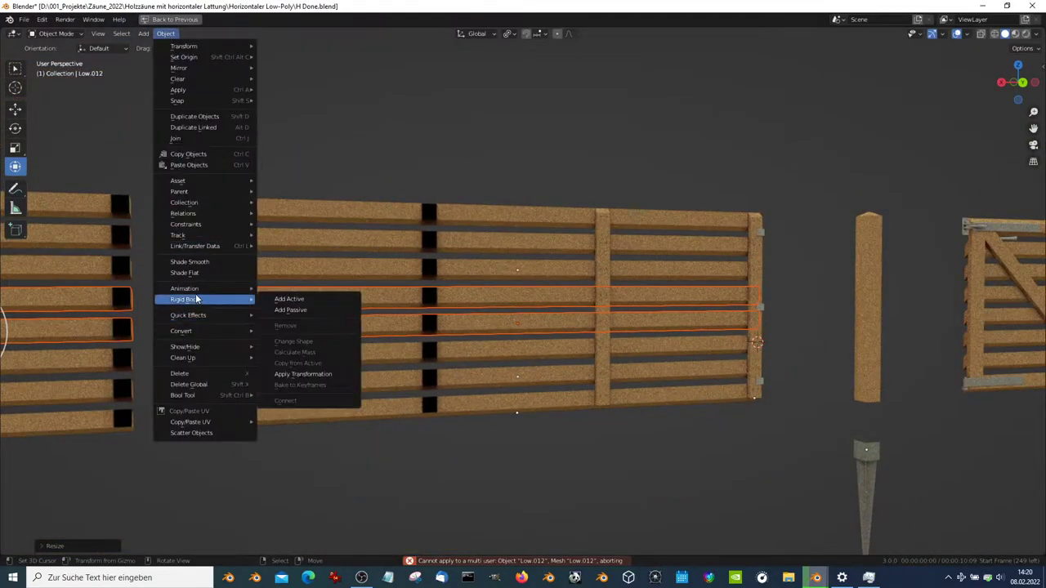
mouse_move(183, 213)
left_click(410, 264)
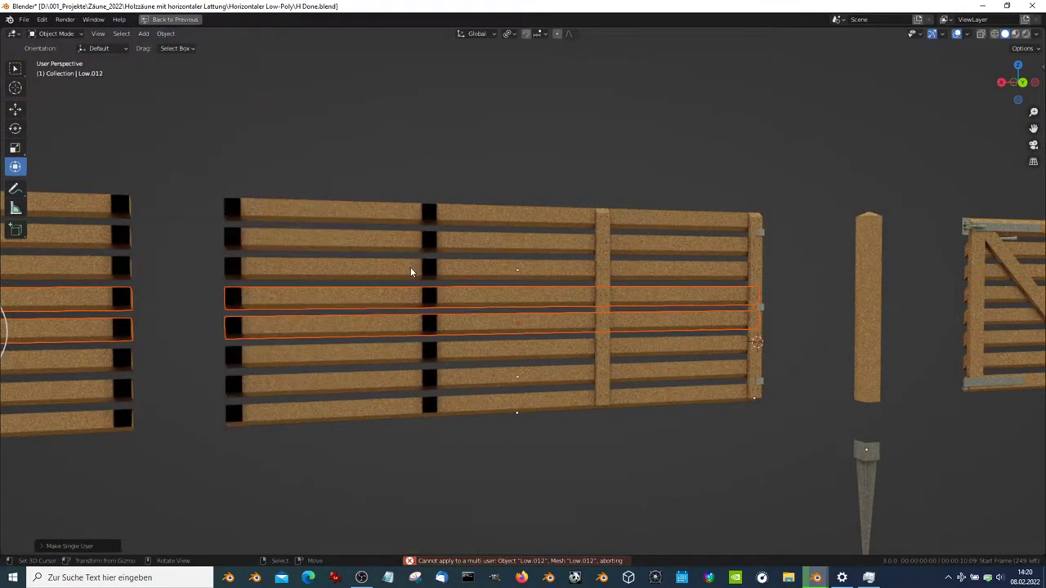
Apply the single-user slats' transforms and enter Edit Mode on Low.012
key("ctrl+a")
left_click(701, 223)
scroll(669, 246, "up", 5)
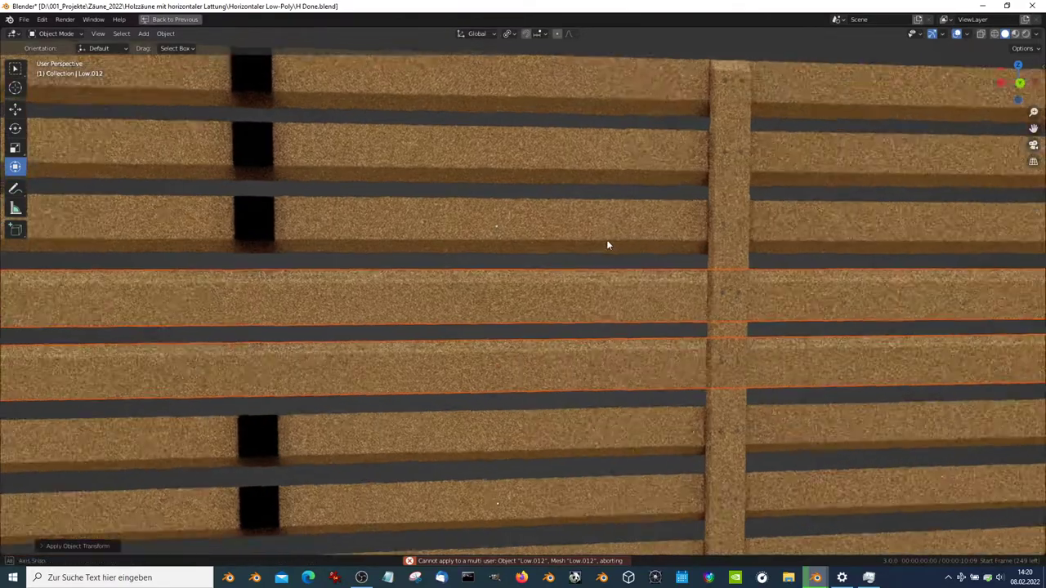
middle_click_drag(606, 239, 451, 226)
scroll(451, 230, "down", 5)
scroll(447, 241, "up", 4)
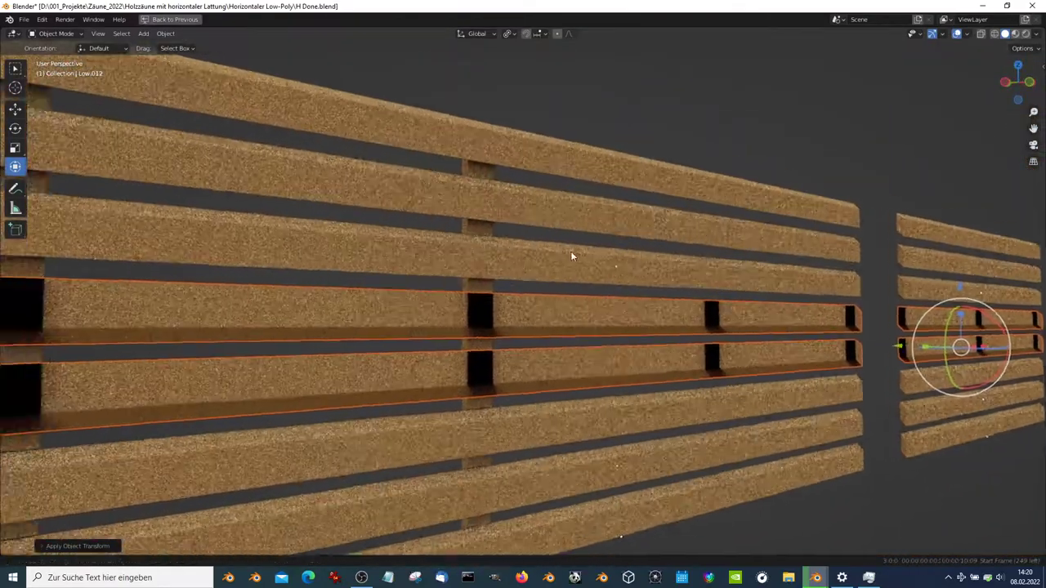
middle_click_drag(571, 253, 699, 213)
key("Tab")
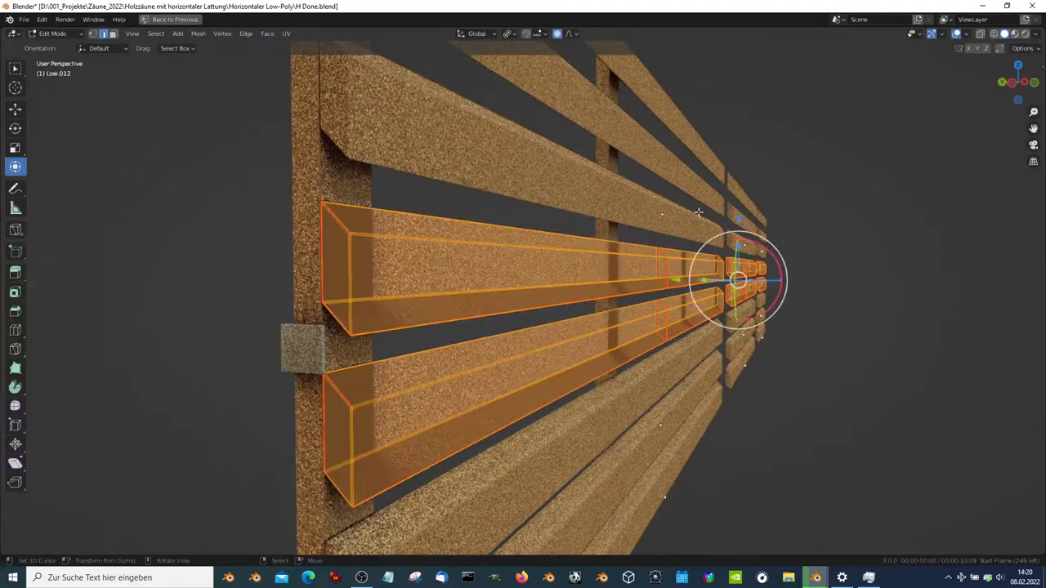
Try filling the slat ends with faces, then undo the fill
right_click(696, 213)
mouse_move(642, 353)
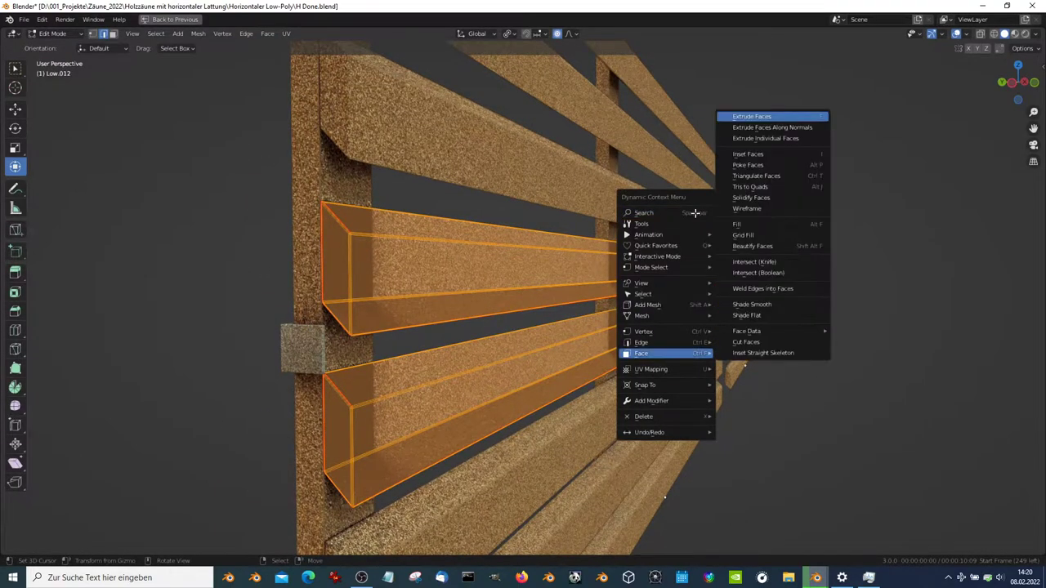
left_click(740, 226)
scroll(678, 237, "up", 3)
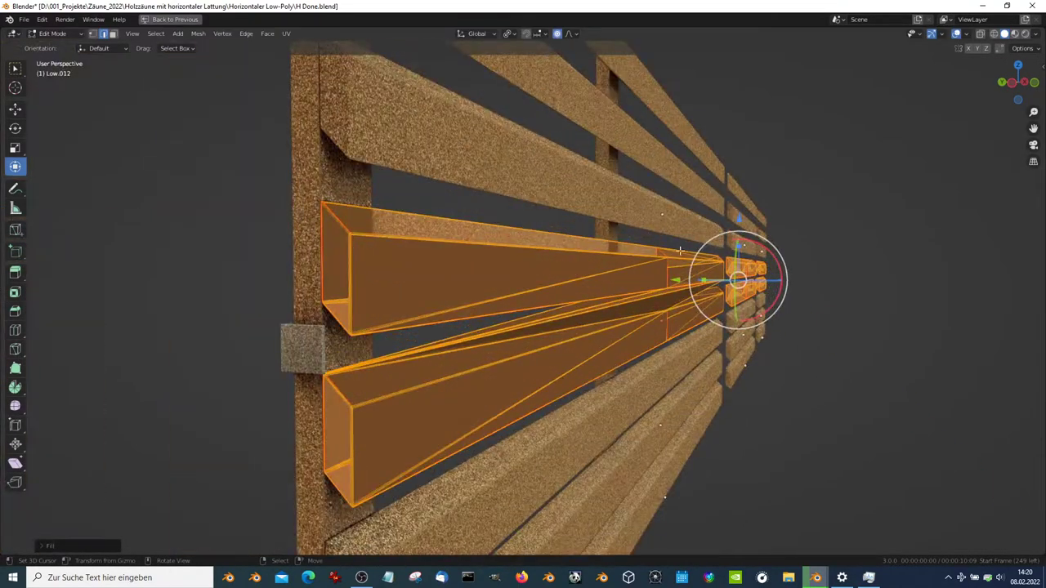
key("ctrl+z")
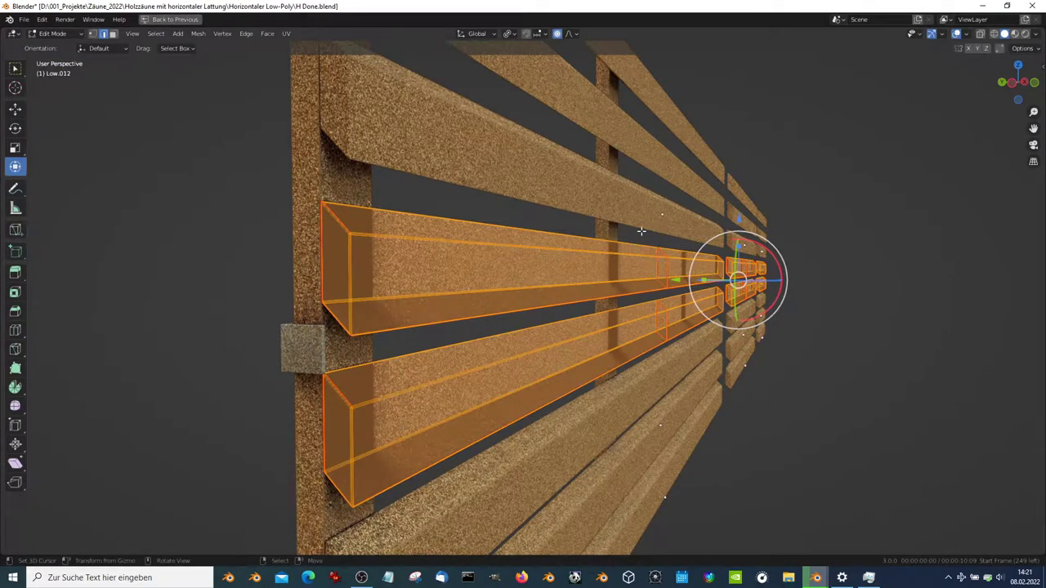
Recalculate the slats' normals outward with Inside off, and return to Object Mode
key("shift+n")
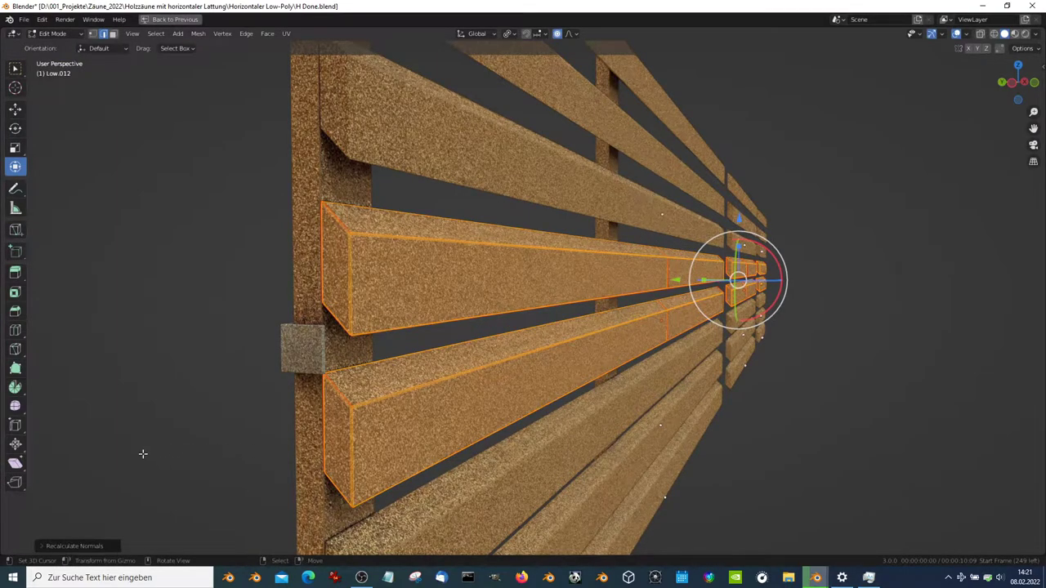
left_click(44, 547)
left_click(102, 543)
left_click(102, 543)
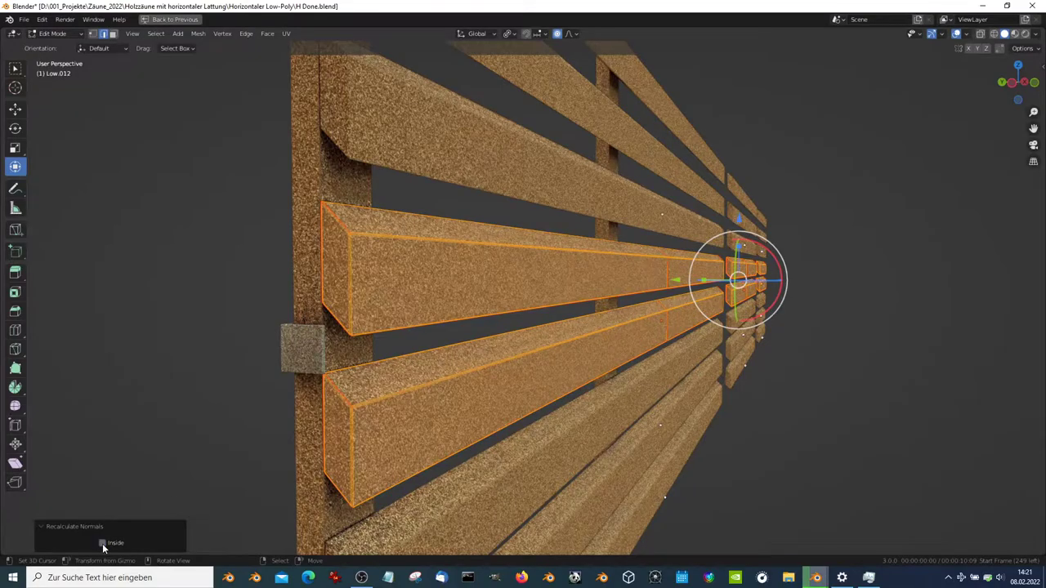
scroll(587, 311, "down", 5)
middle_click_drag(587, 312, 834, 257)
key("Tab")
scroll(834, 257, "down", 5)
Orbit low and edge-on to the slats and switch the viewport to Material Preview shading
scroll(446, 263, "up", 5)
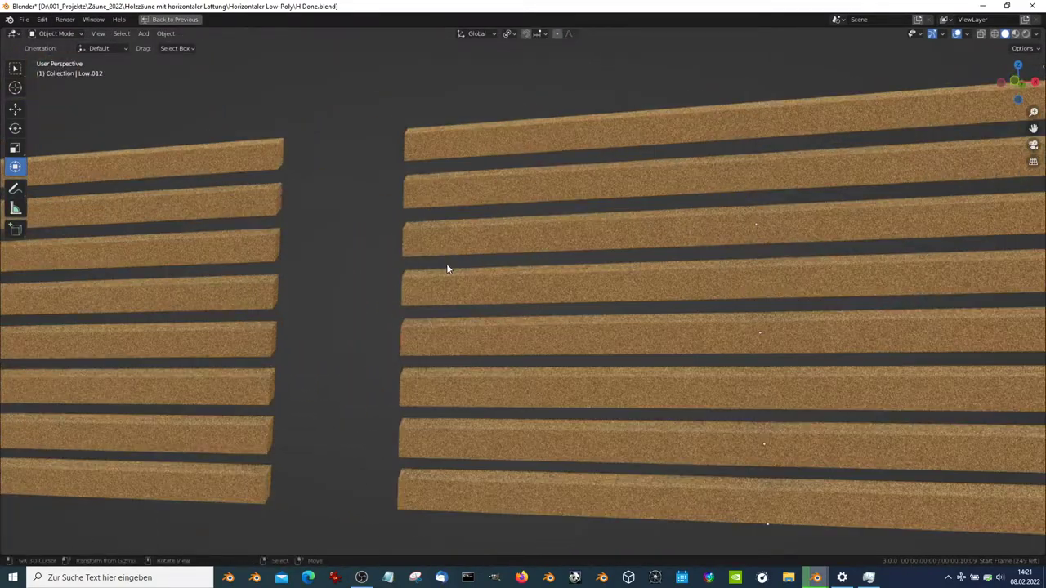
scroll(428, 246, "up", 3)
mouse_move(429, 251)
middle_mouse_down()
mouse_move(575, 253)
mouse_move(460, 283)
mouse_move(351, 294)
mouse_move(330, 267)
middle_mouse_up()
scroll(329, 266, "down", 2)
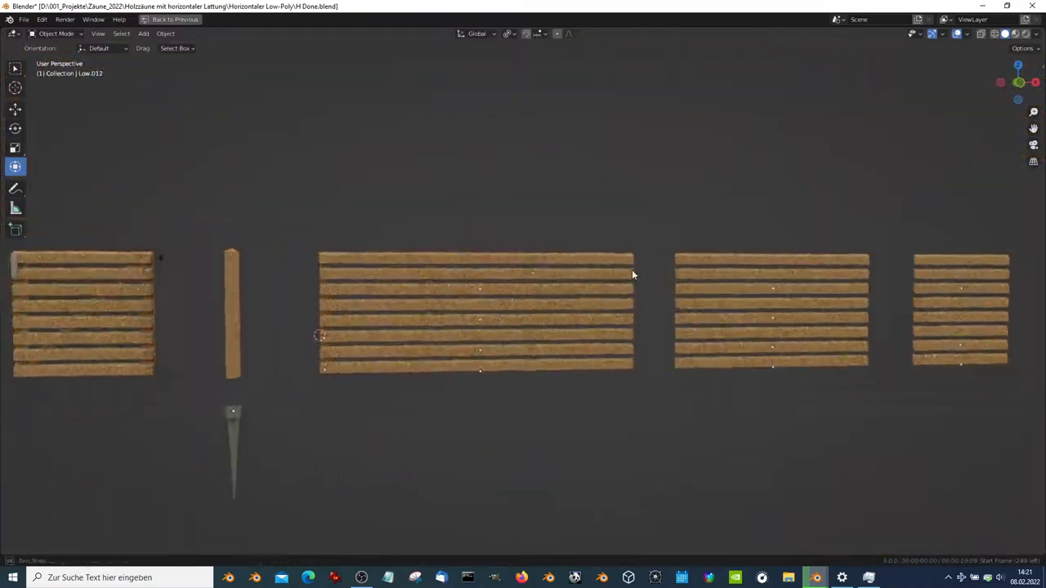
mouse_move(630, 273)
middle_mouse_down()
mouse_move(639, 397)
mouse_move(578, 217)
middle_mouse_up()
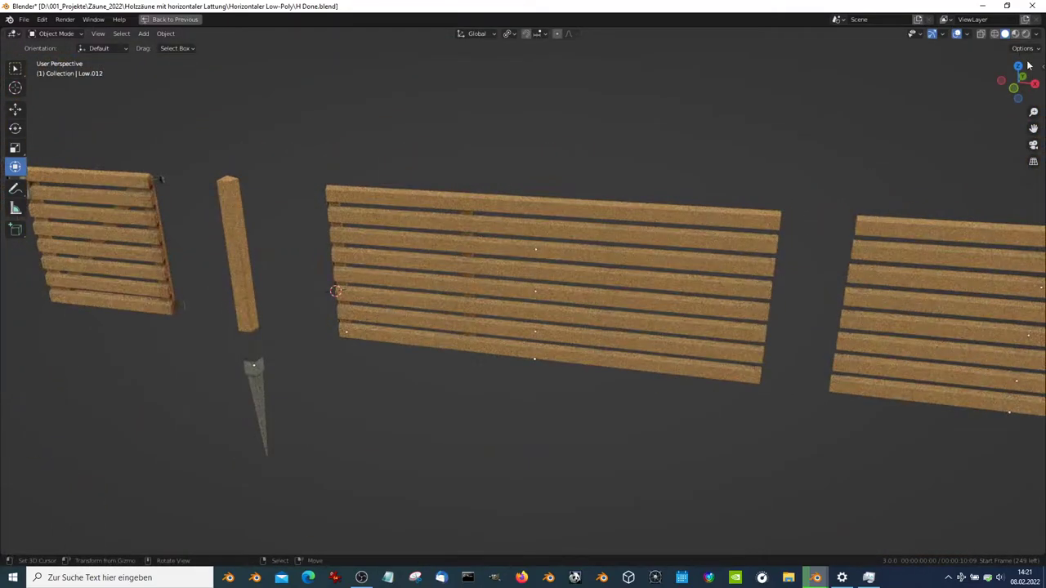
left_click(1016, 34)
middle_click_drag(497, 294, 741, 265)
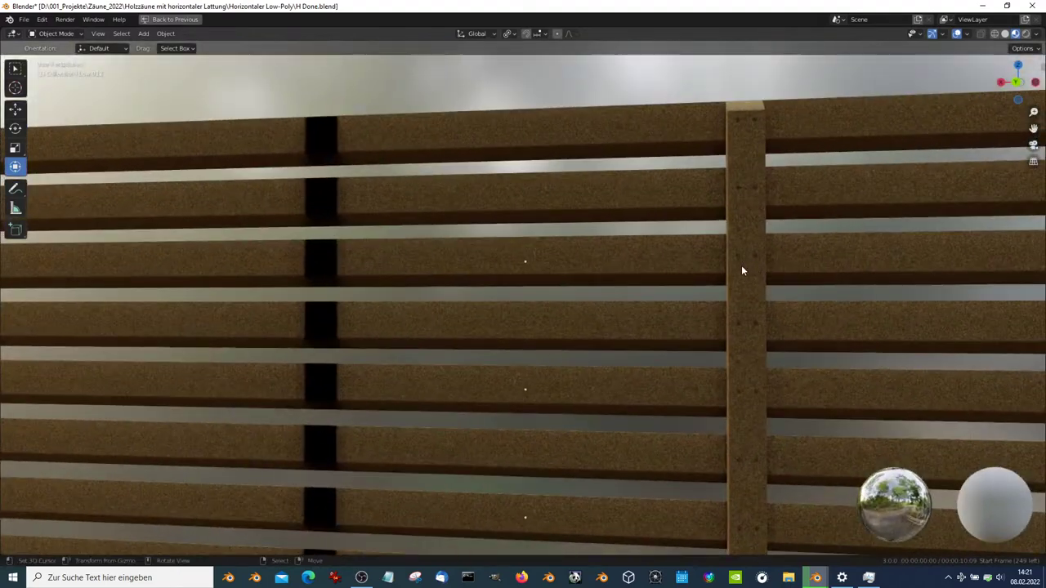
Check the other open Blender window, then return and orbit around the fence section
key("alt+Tab")
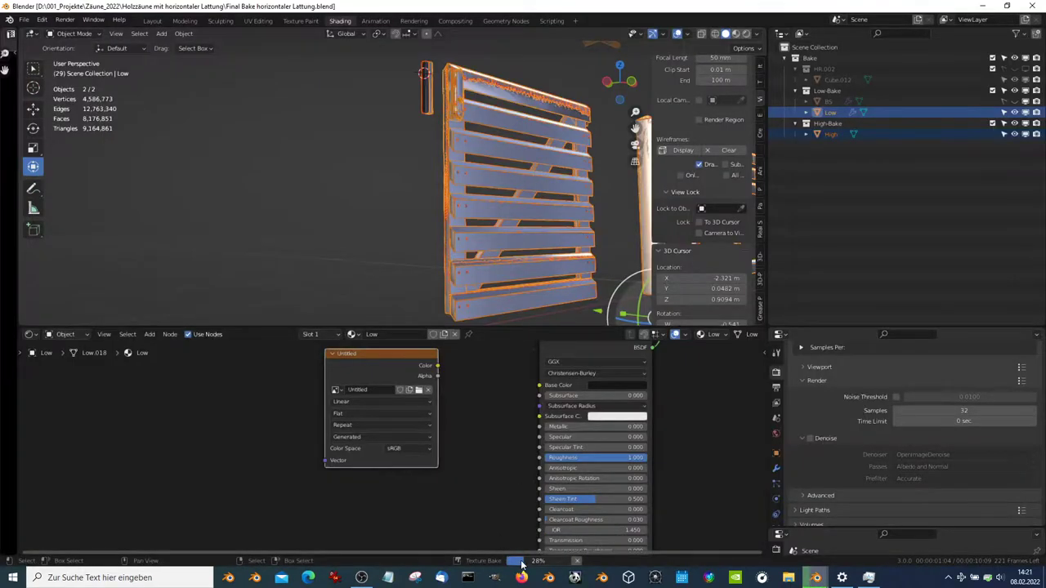
mouse_move(523, 561)
key("alt+Tab")
scroll(493, 265, "down", 4)
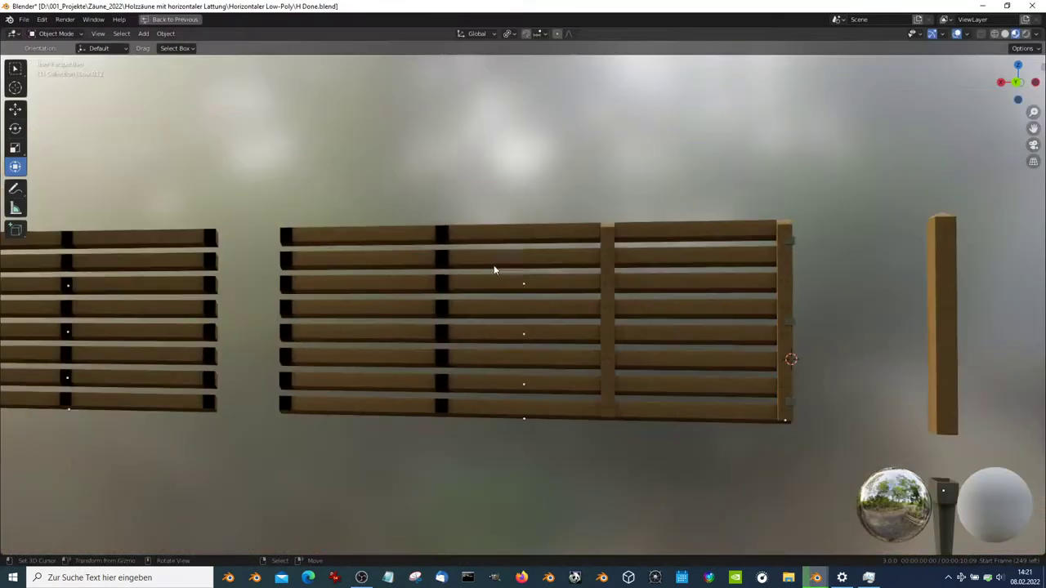
middle_click_drag(493, 265, 610, 307)
Select the right vertical end slat and bring back the full Shading workspace layout
left_click(614, 308)
left_click(799, 317)
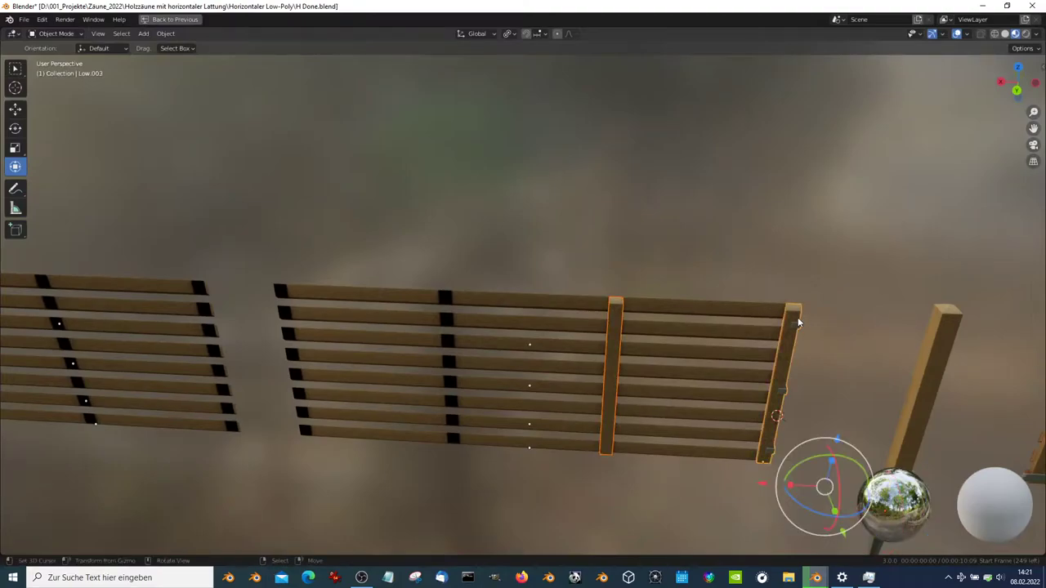
left_click(781, 323)
left_click(786, 350)
middle_click_drag(788, 348, 791, 266)
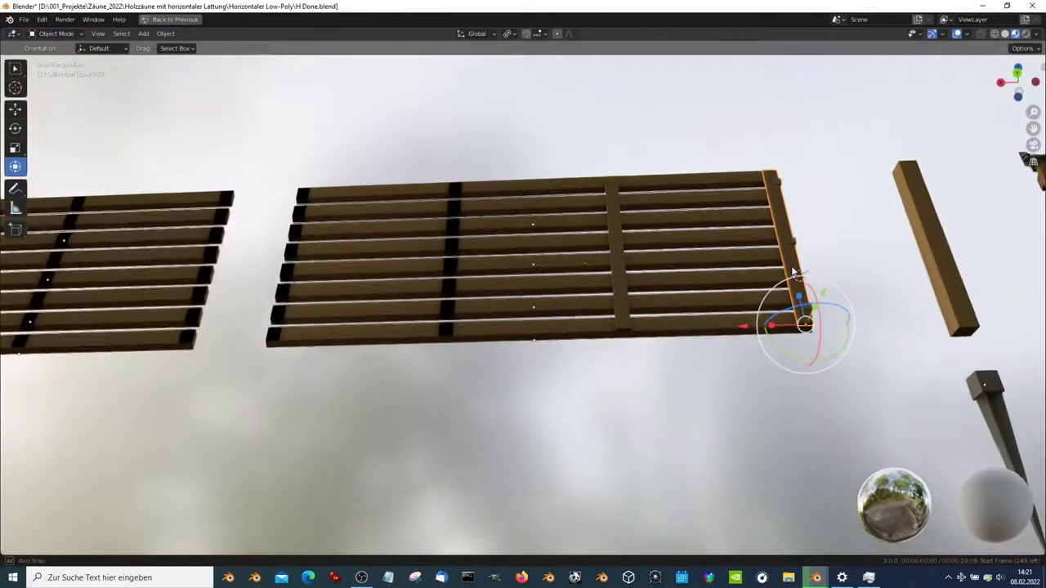
key("g")
key("Escape")
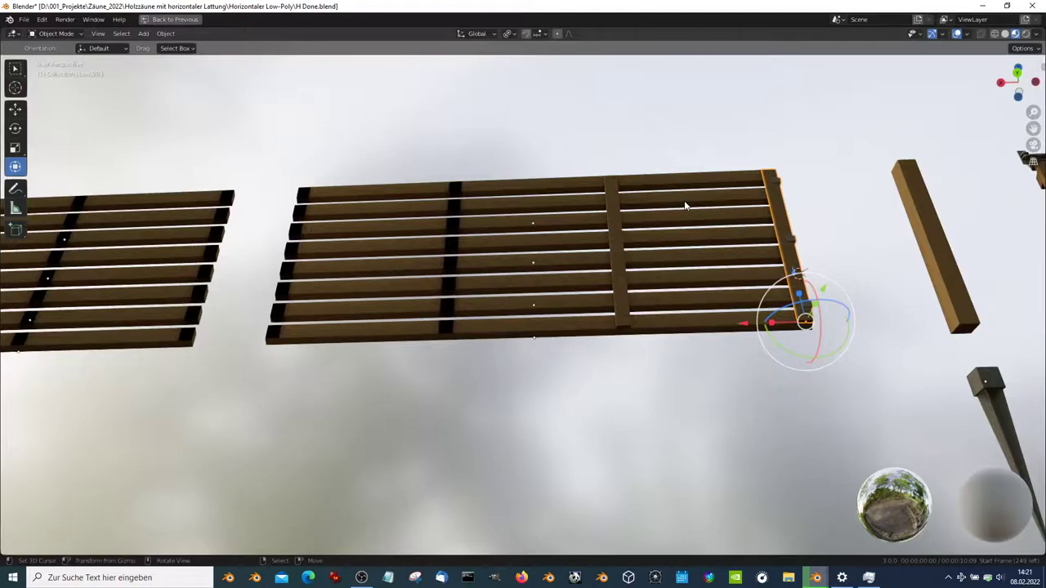
key("ctrl+space")
Remove the Displace modifier and copy the modifier stack to all fence objects
left_click(873, 446)
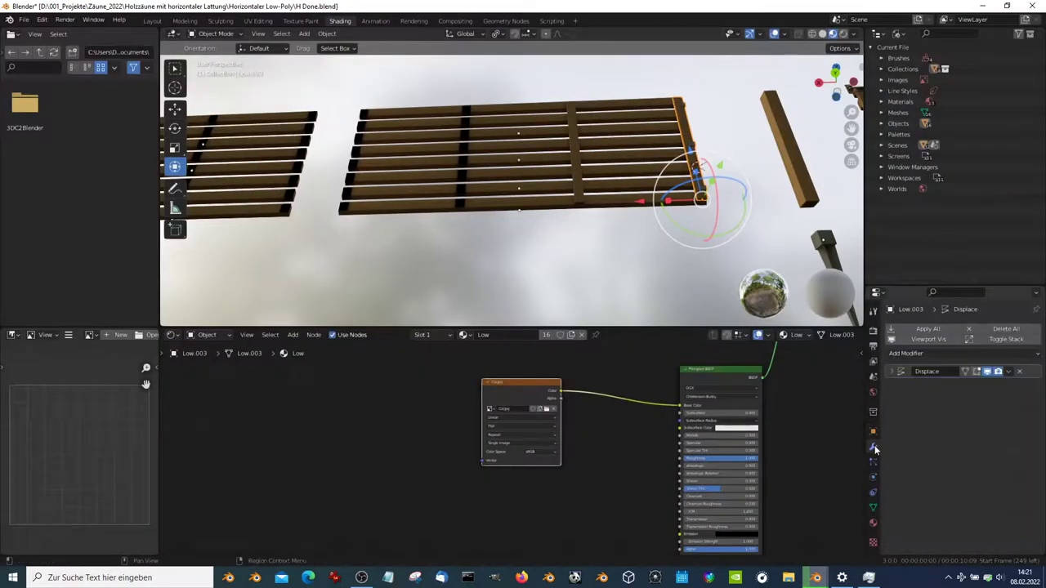
middle_click_drag(561, 103, 583, 140)
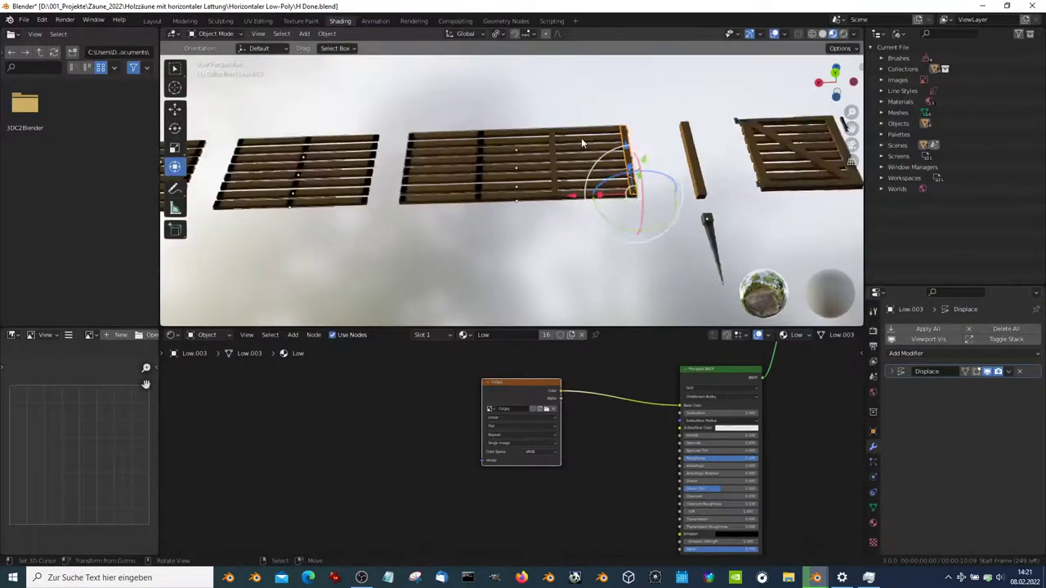
scroll(603, 175, "down", 3)
key("a")
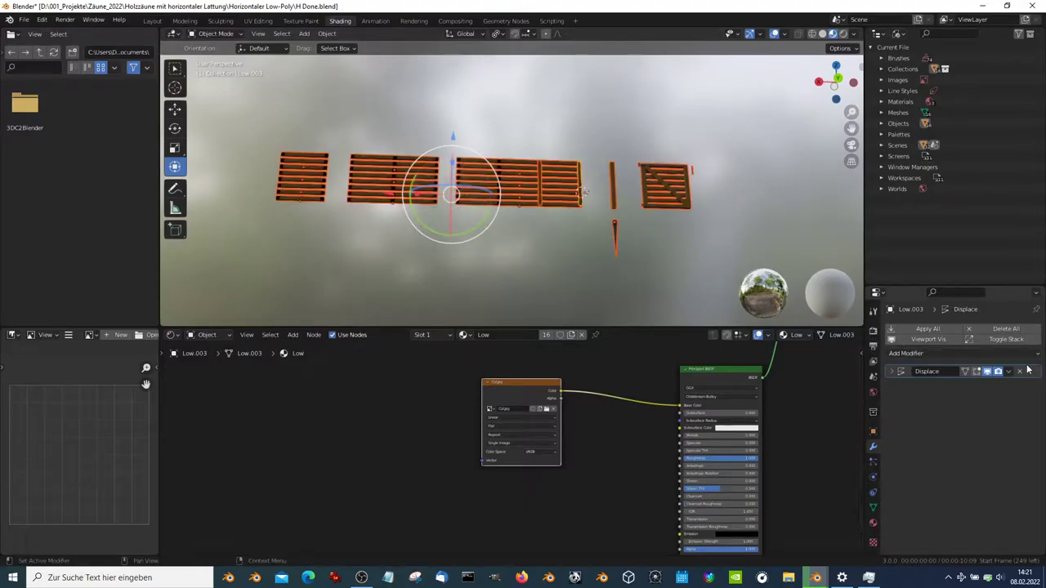
left_click(1021, 372)
key("ctrl+l")
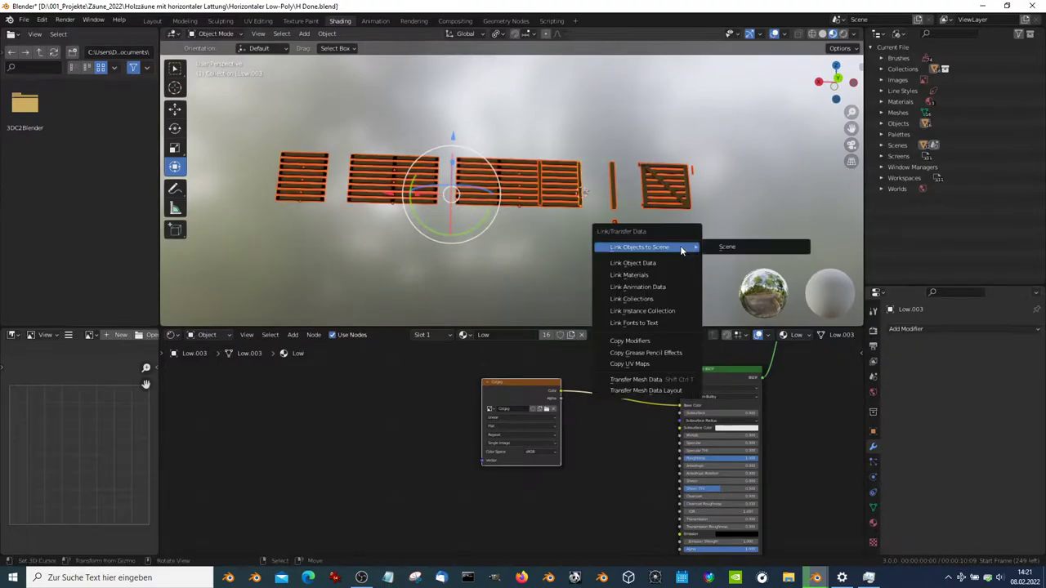
left_click(645, 334)
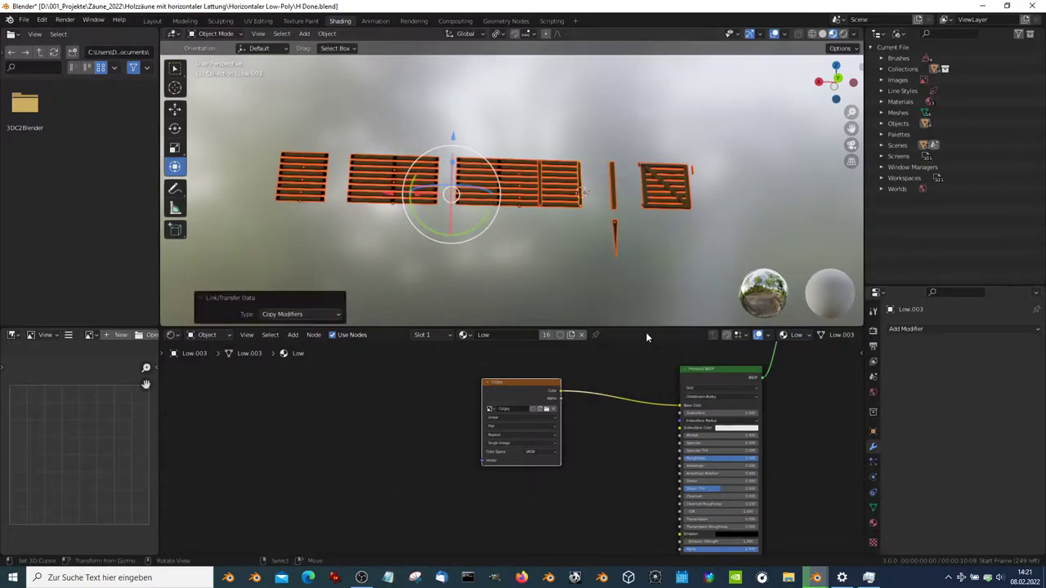
Give post Low.003 a Mirror modifier with Low.004 as mirror object
left_click(538, 200)
left_click(533, 201)
scroll(622, 195, "up", 5)
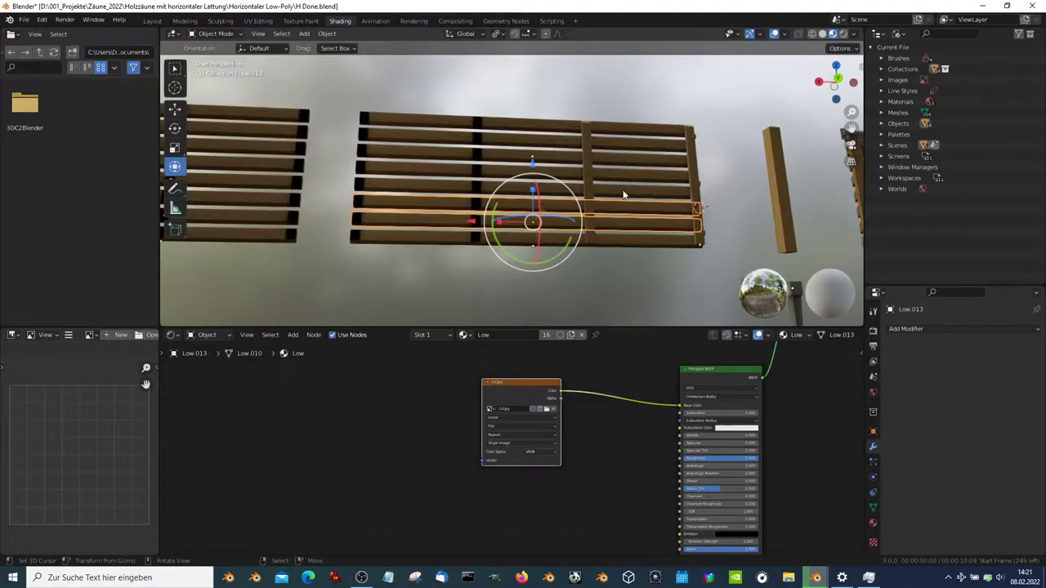
left_click(696, 206)
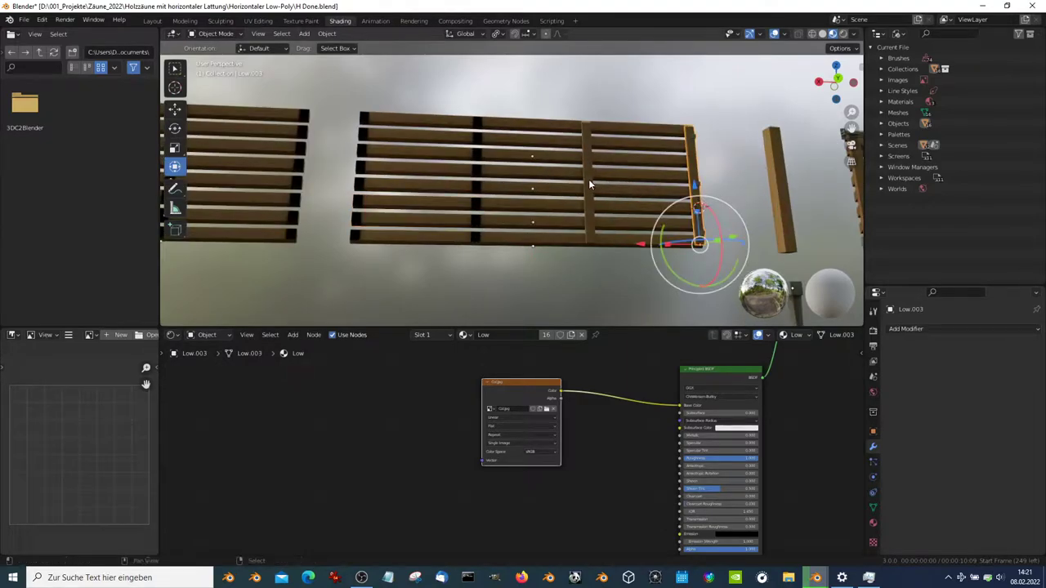
left_click(917, 329)
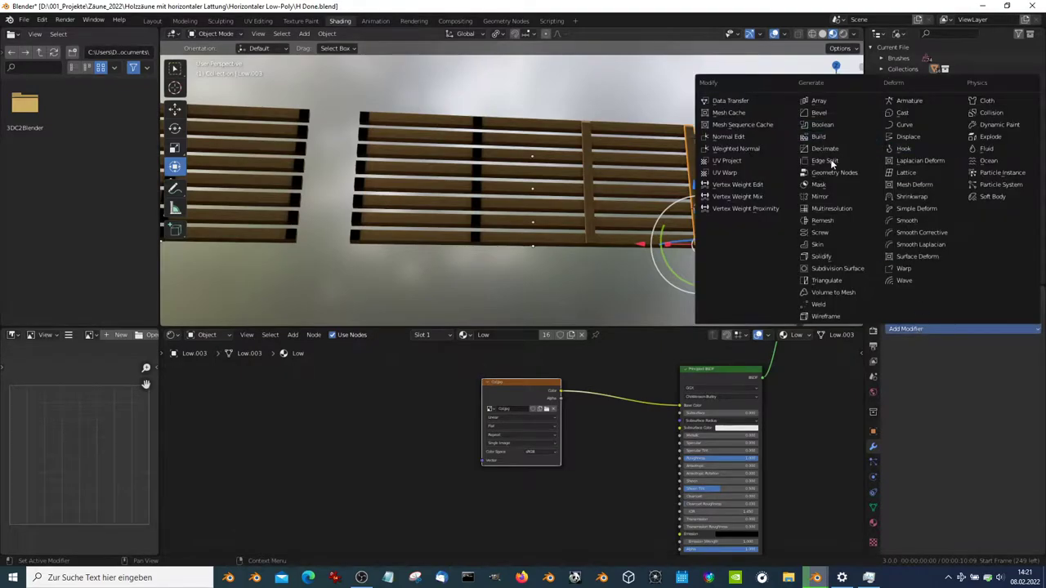
left_click(830, 202)
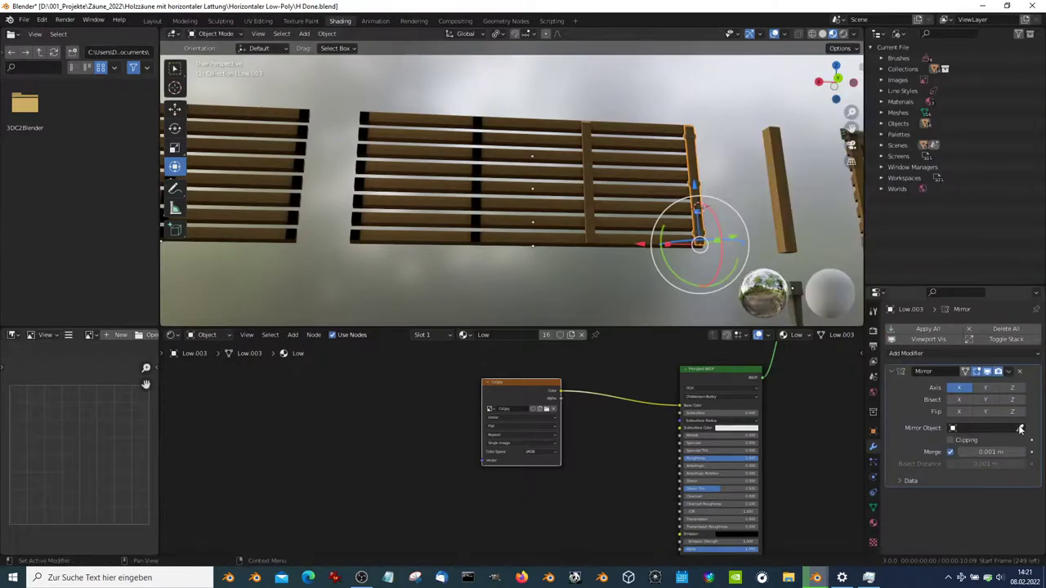
left_click(568, 233)
Copy the end post's Mirror modifier onto the middle post, then maximize the 3D view
mouse_move(450, 114)
middle_mouse_down()
mouse_move(659, 175)
mouse_move(426, 189)
mouse_move(483, 159)
mouse_move(552, 168)
mouse_move(608, 156)
mouse_move(518, 214)
middle_mouse_up()
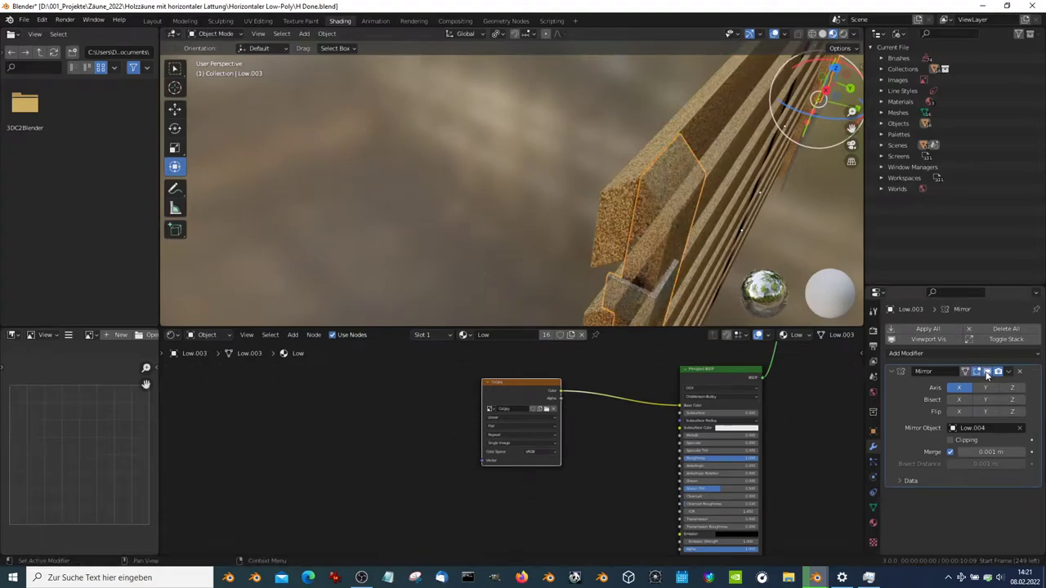
mouse_move(703, 245)
middle_mouse_down()
mouse_move(641, 230)
mouse_move(537, 140)
mouse_move(584, 128)
mouse_move(626, 162)
mouse_move(479, 191)
mouse_move(507, 203)
middle_mouse_up()
left_click(509, 194)
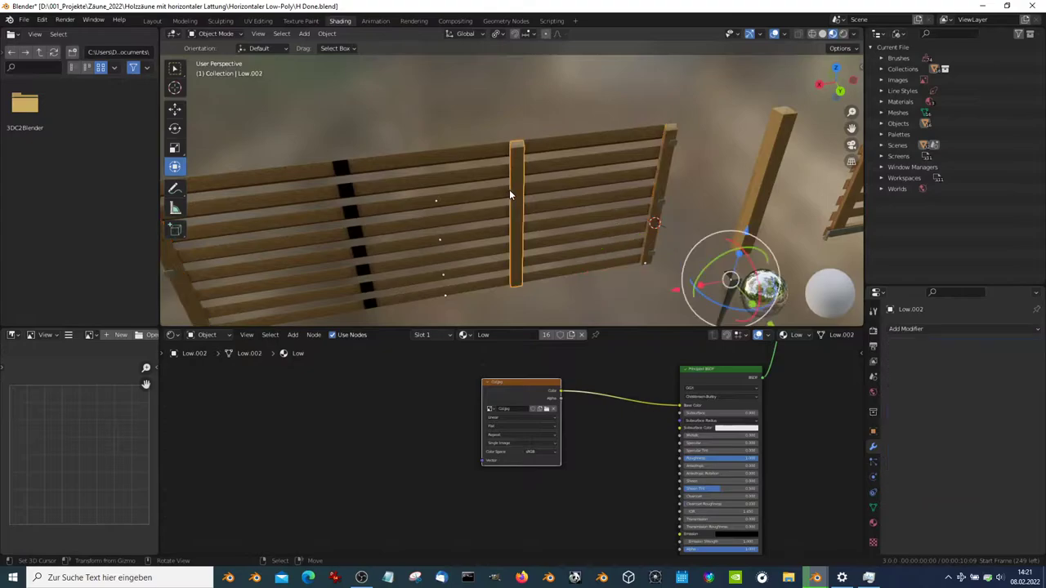
left_click(666, 168)
key("ctrl+l")
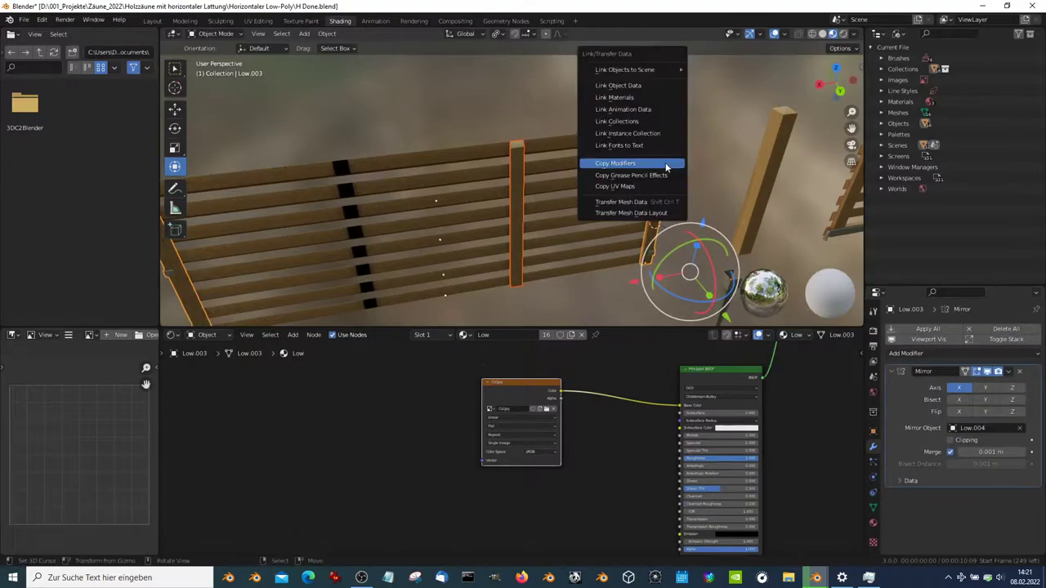
left_click(662, 161)
key("ctrl+space")
Deselect everything and select the panel's middle and end vertical posts
key("alt+a")
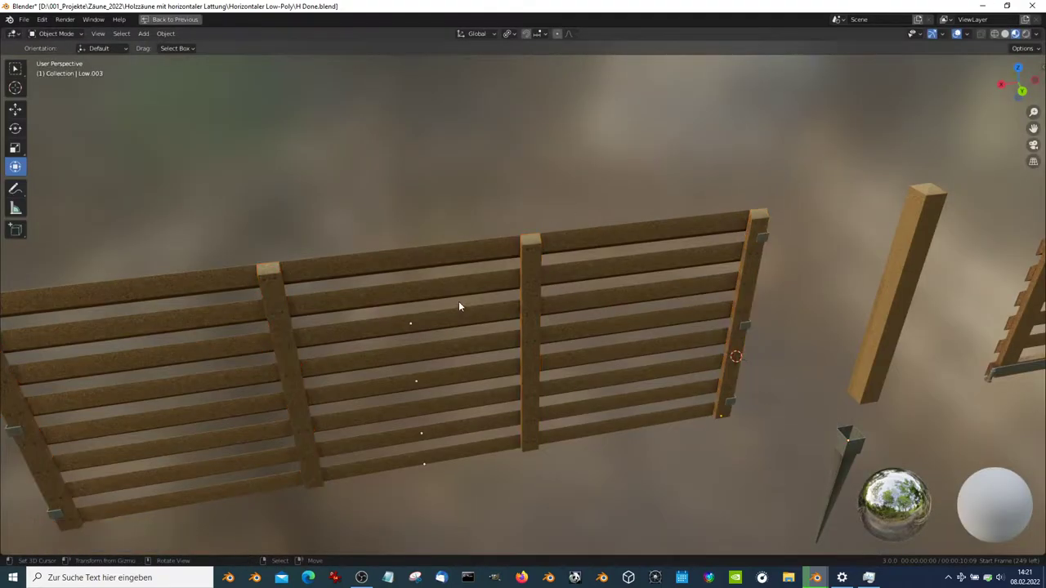
mouse_move(459, 300)
middle_mouse_down()
mouse_move(504, 206)
mouse_move(437, 156)
mouse_move(630, 136)
mouse_move(490, 203)
mouse_move(506, 166)
mouse_move(635, 218)
mouse_move(523, 280)
mouse_move(624, 317)
middle_mouse_up()
scroll(521, 280, "down", 3)
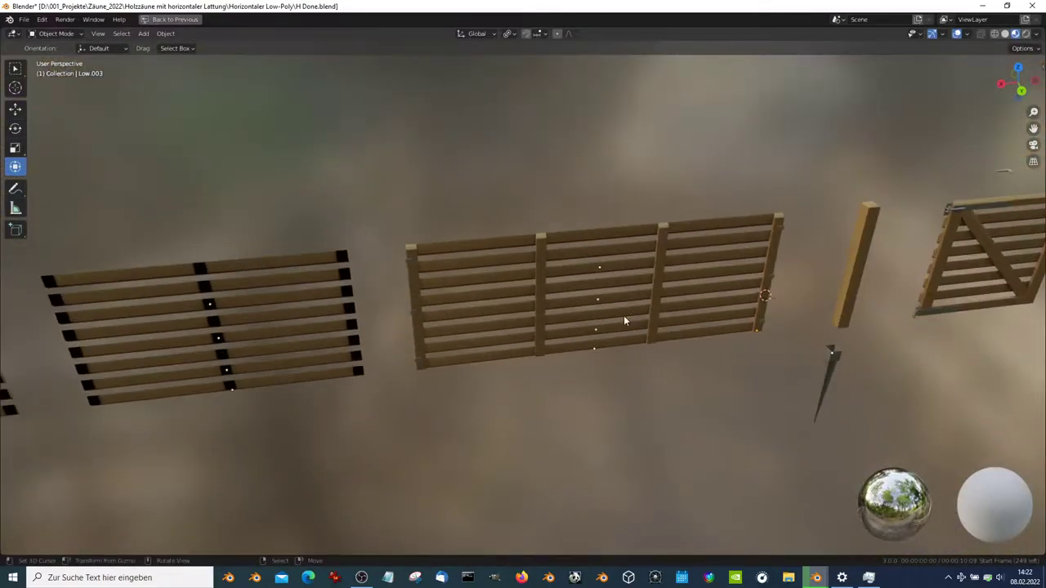
left_click(651, 254)
left_click(661, 240)
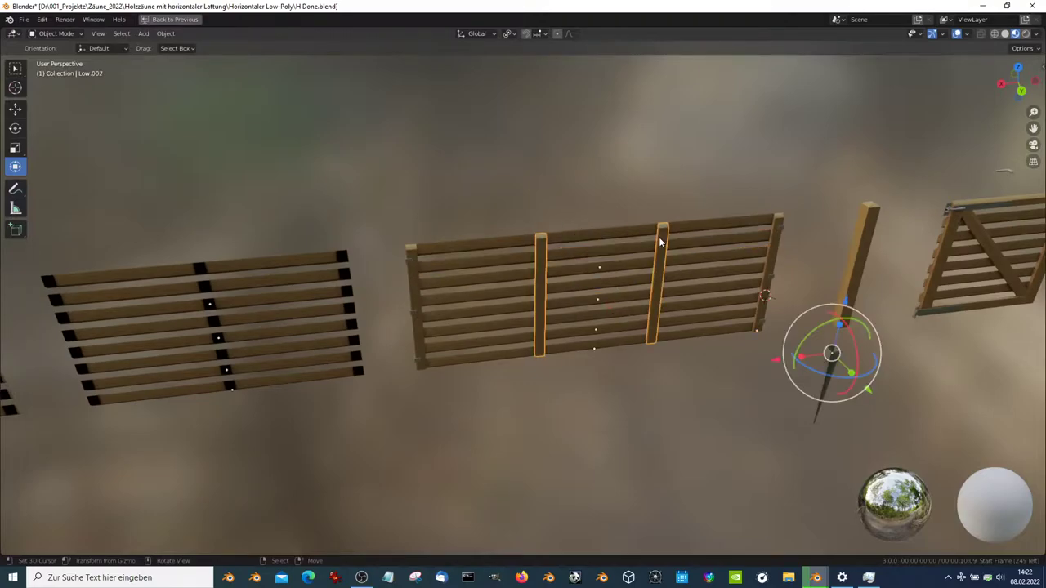
left_click(773, 239, "shift")
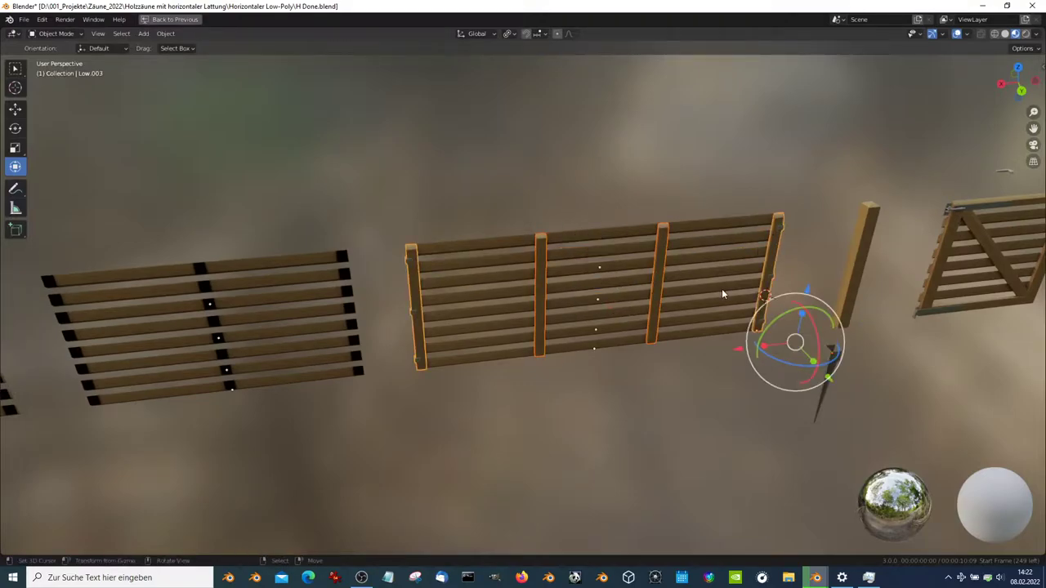
In top view, duplicate the posts and move the copies 2.9 m along X
key("KP_7")
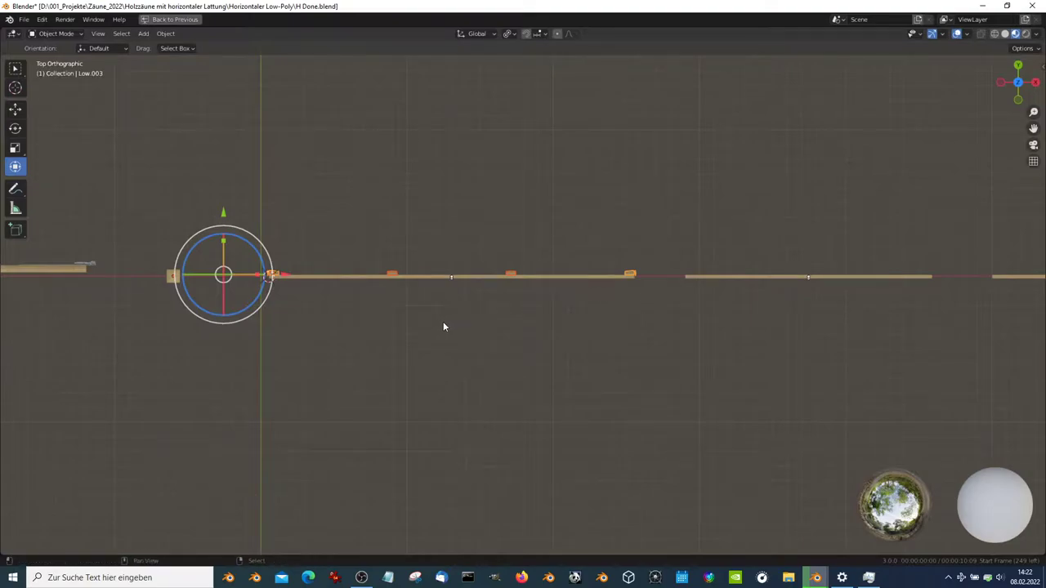
scroll(401, 335, "down", 1)
scroll(307, 393, "up", 1)
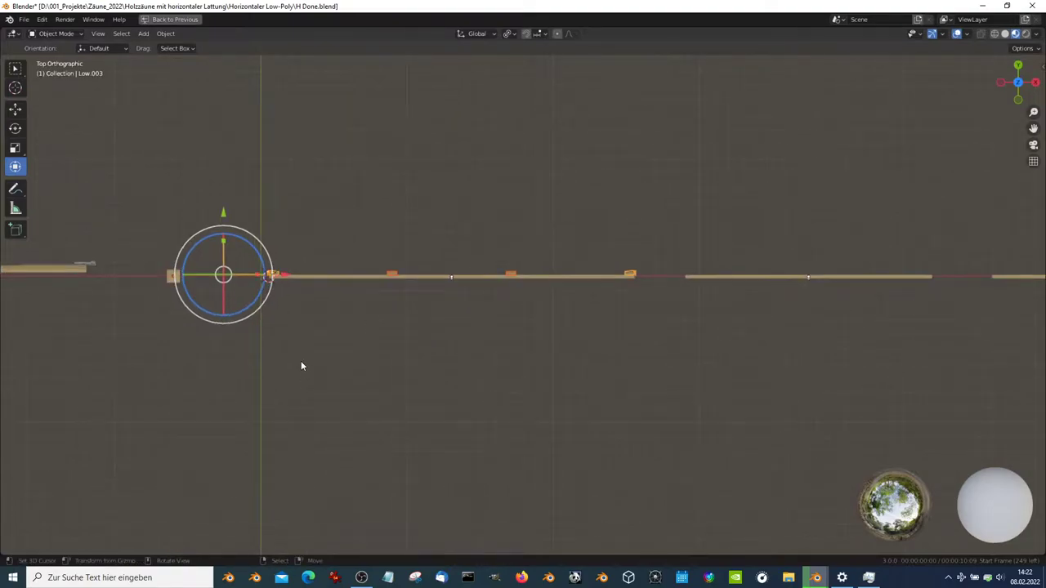
key("shift+d")
right_click(318, 347)
scroll(343, 311, "down", 1)
key("g")
key("x")
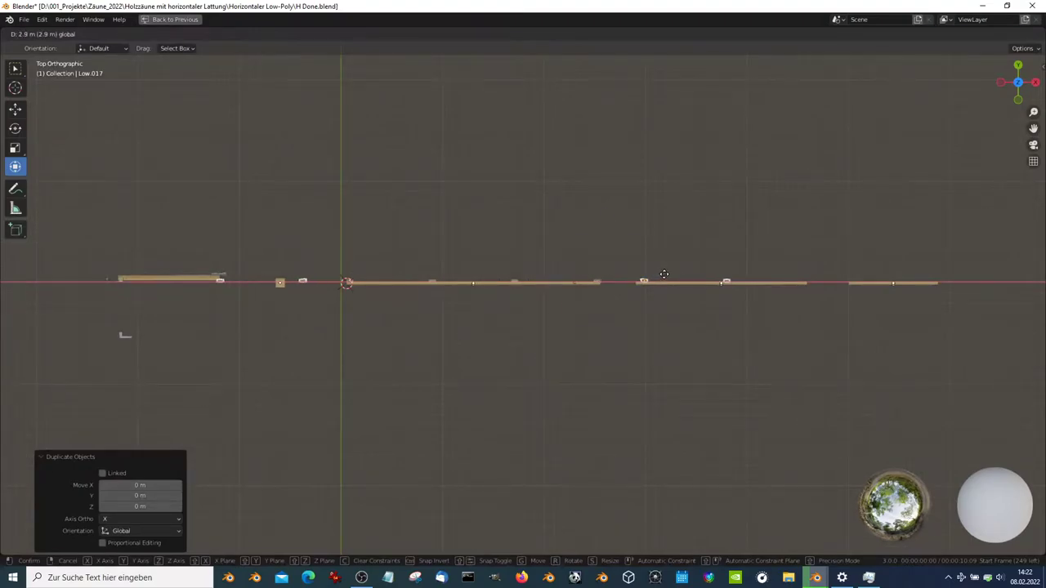
left_click(663, 273)
Orbit back to a perspective view and select one of the copied posts
scroll(655, 300, "up", 4)
mouse_move(630, 279)
middle_mouse_down()
mouse_move(687, 289)
mouse_move(580, 285)
mouse_move(708, 373)
middle_mouse_up()
left_click(314, 258)
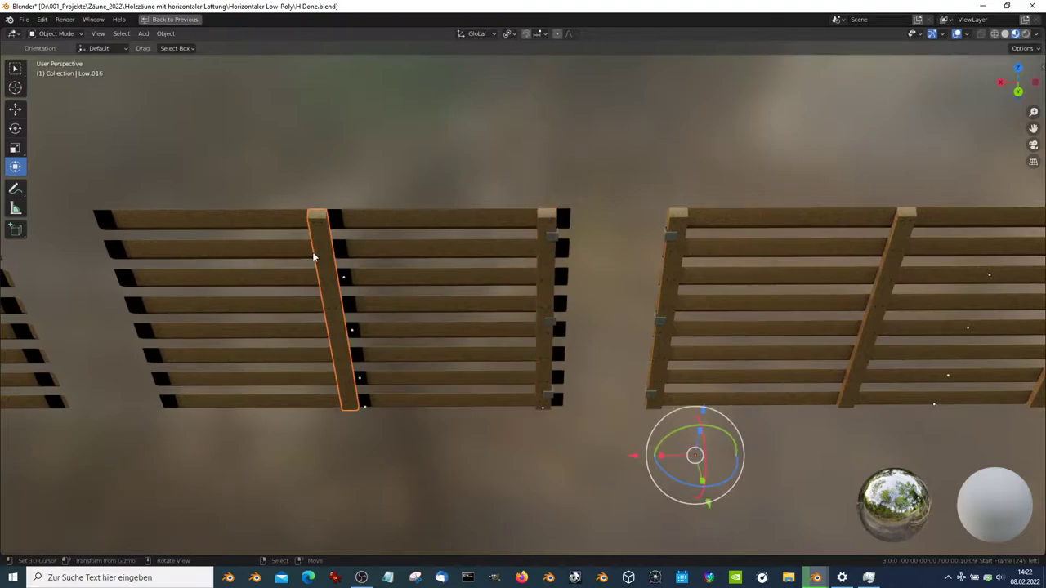
Remove Low.016's Mirror modifier and set Low.005 as Low.017's mirror object
key("ctrl+space")
left_click(1019, 372)
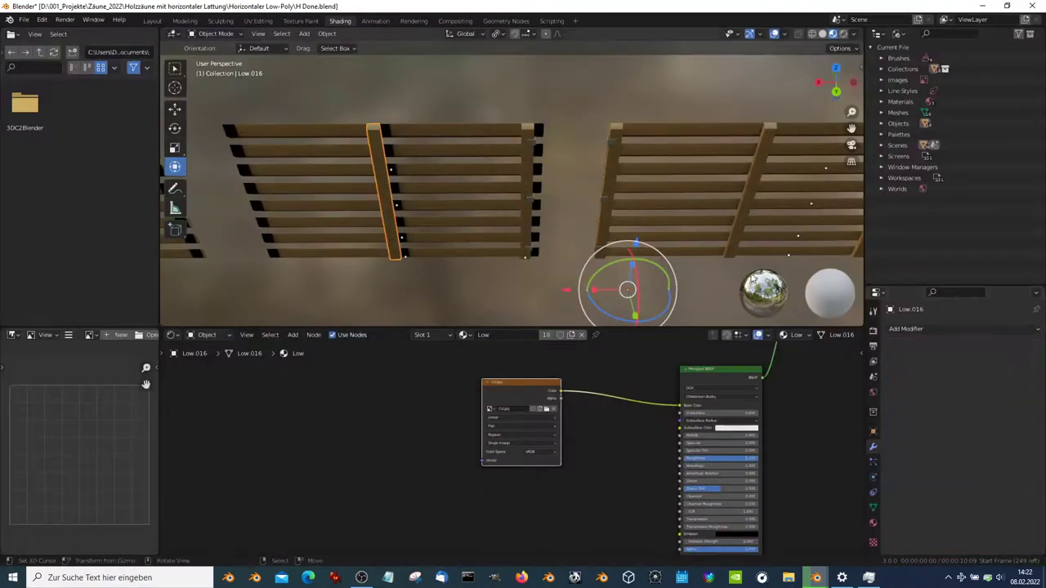
left_click(532, 139)
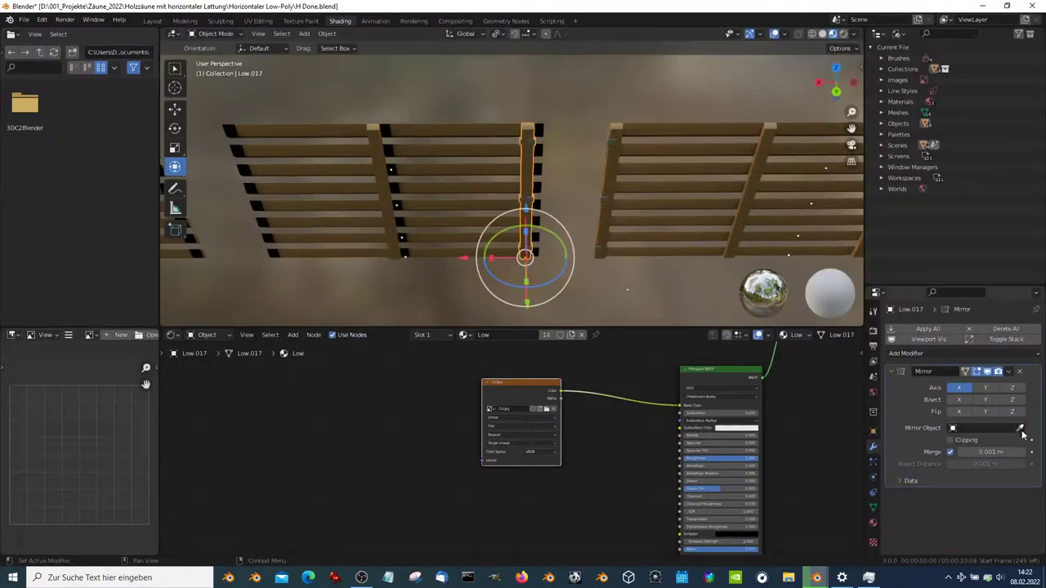
left_click(432, 124)
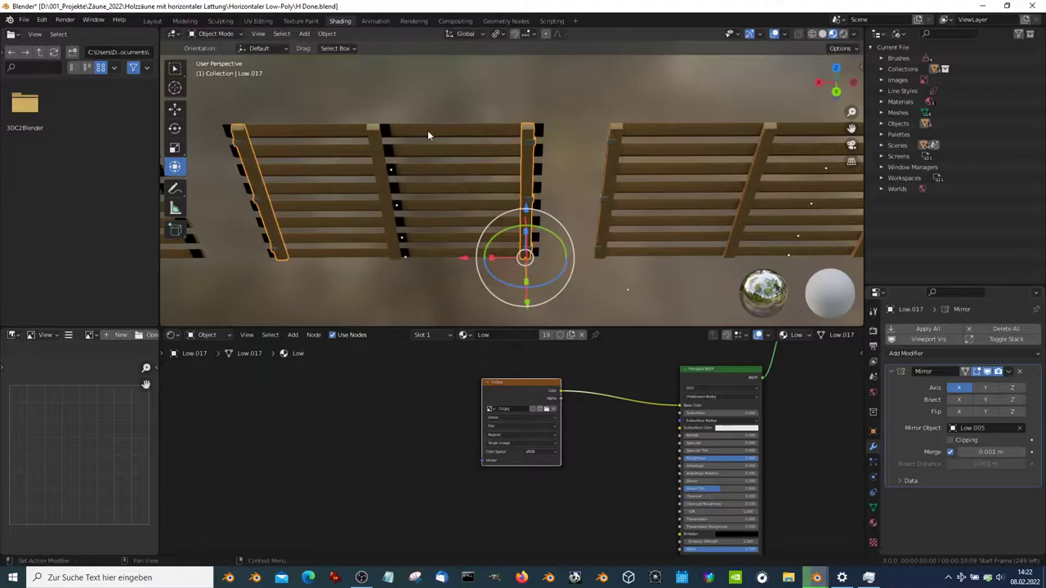
key("ctrl+space")
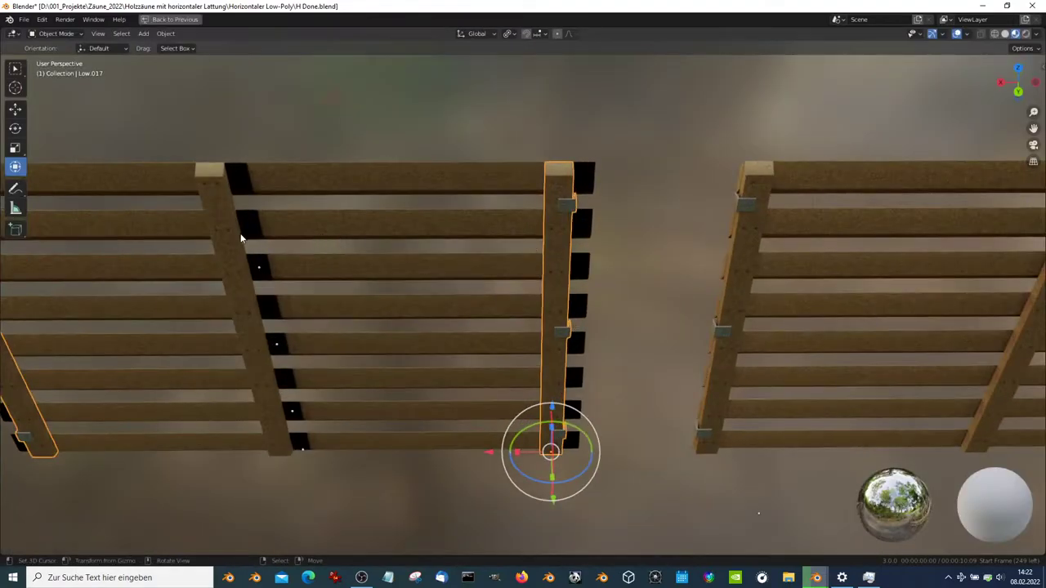
Set the transform pivot point to the 3D Cursor
scroll(262, 249, "down", 5)
mouse_move(351, 248)
middle_mouse_down()
mouse_move(570, 260)
mouse_move(474, 276)
middle_mouse_up()
scroll(474, 281, "up", 3)
scroll(477, 144, "up", 3)
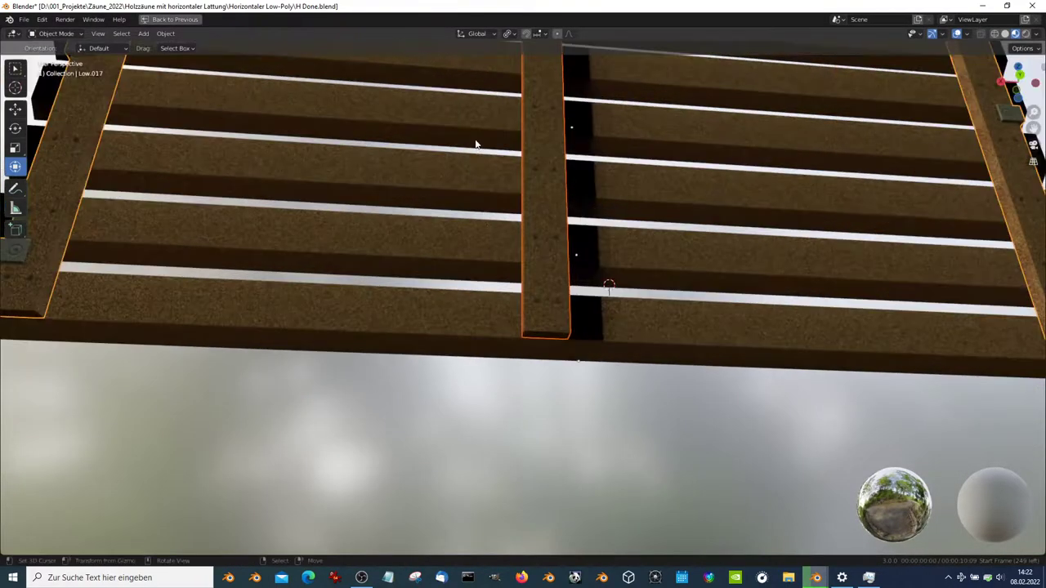
left_click(513, 34)
left_click(539, 58)
Nudge post Low.017 -0.05189 m along X flush against the neighbouring boards
middle_click_drag(605, 270, 631, 252)
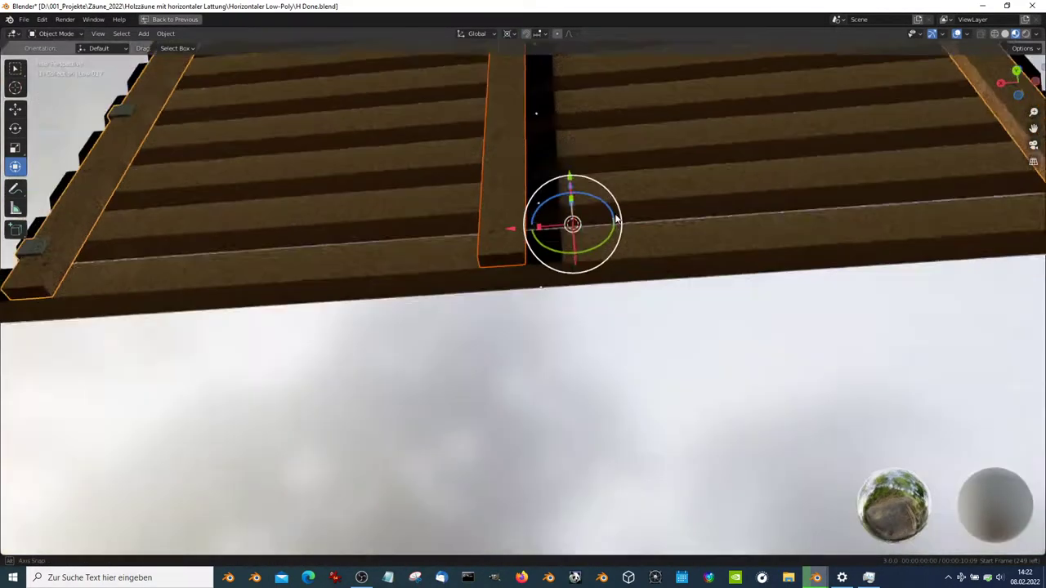
scroll(605, 245, "up", 4)
middle_click_drag(565, 228, 554, 297)
right_click(438, 310, "shift")
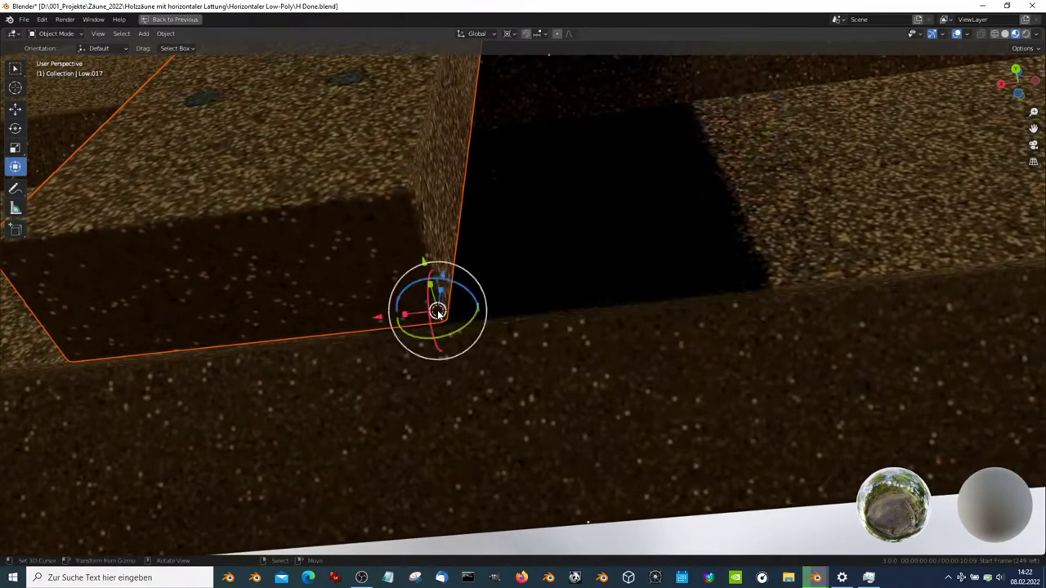
left_click_drag(380, 324, 695, 290)
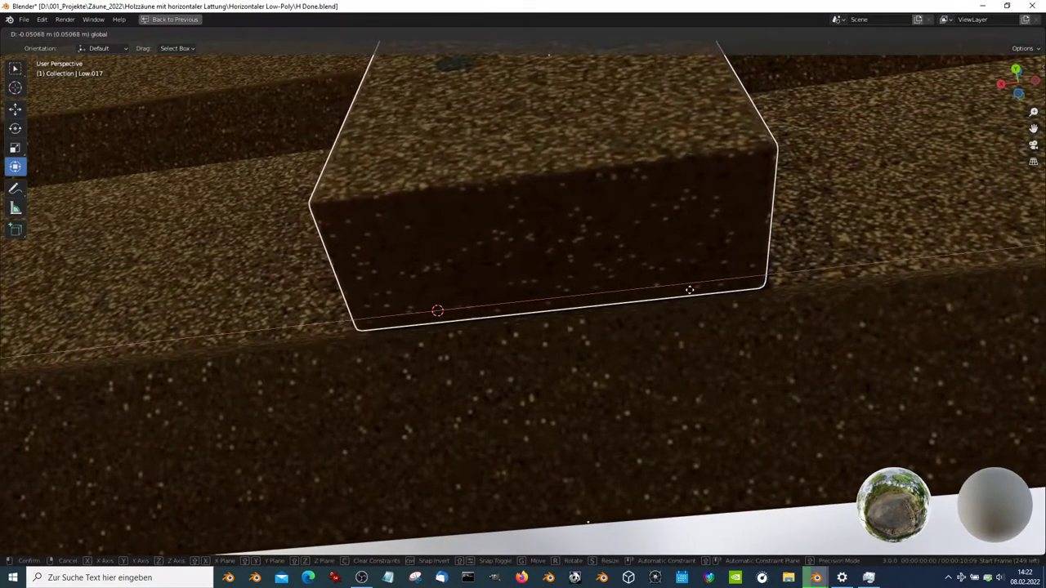
left_click(694, 290)
mouse_move(687, 254)
middle_mouse_down()
mouse_move(670, 143)
mouse_move(651, 232)
mouse_move(717, 297)
mouse_move(504, 294)
mouse_move(487, 262)
mouse_move(364, 217)
mouse_move(486, 166)
mouse_move(531, 203)
mouse_move(500, 221)
middle_mouse_up()
scroll(719, 301, "up", 5)
scroll(487, 262, "up", 2)
scroll(539, 203, "down", 2)
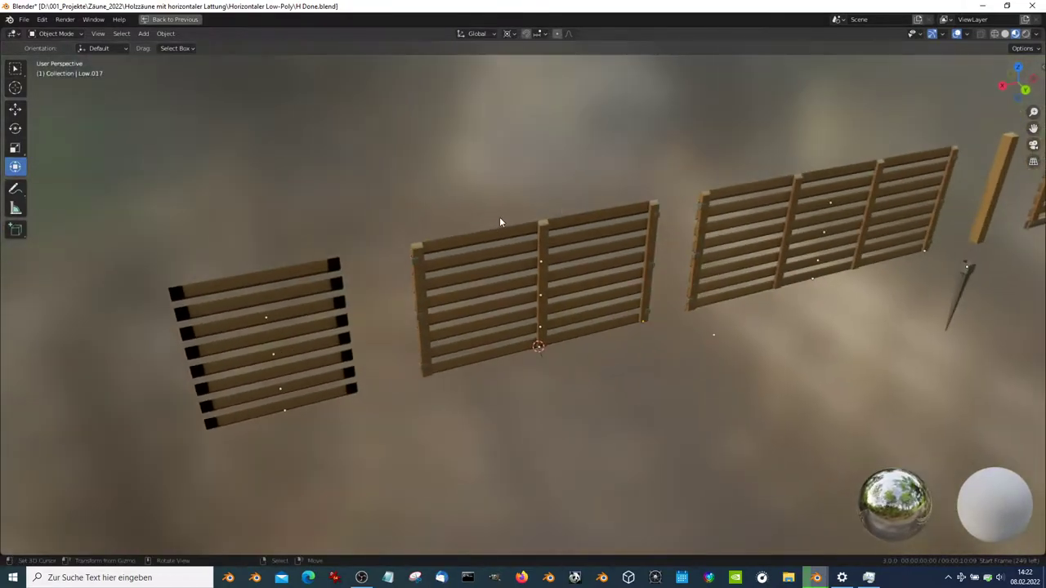
Make a linked duplicate of the centre panel's posts in place
mouse_move(661, 210)
middle_mouse_down()
mouse_move(649, 255)
mouse_move(599, 303)
middle_mouse_up()
left_click(671, 261)
scroll(637, 226, "down", 3)
scroll(646, 229, "up", 3)
scroll(666, 295, "up", 1)
key("alt+d")
right_click(689, 247)
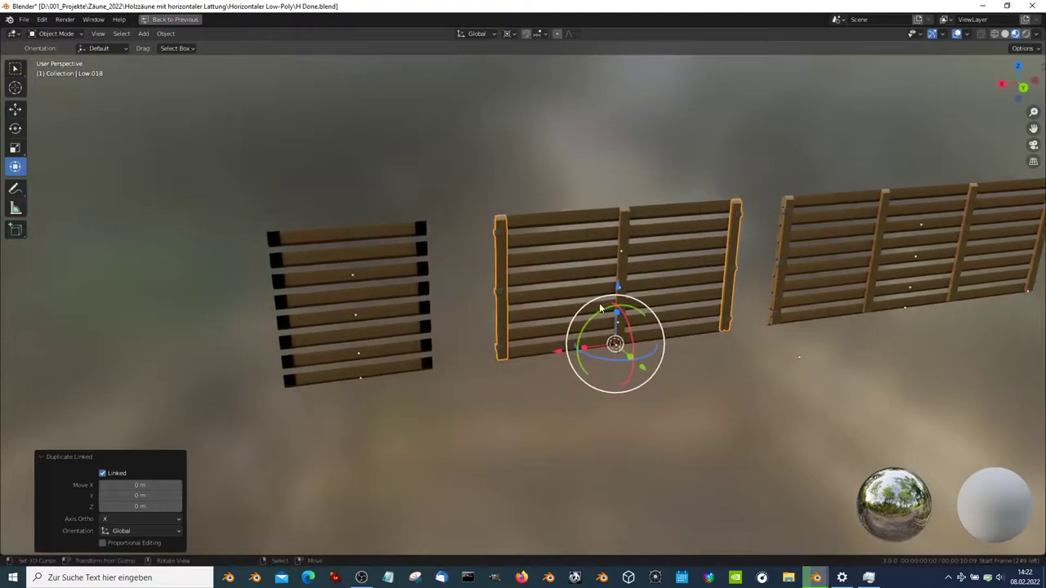
Change the copy Low.018's Mirror Object from Low.005 to Low.006
key("ctrl+space")
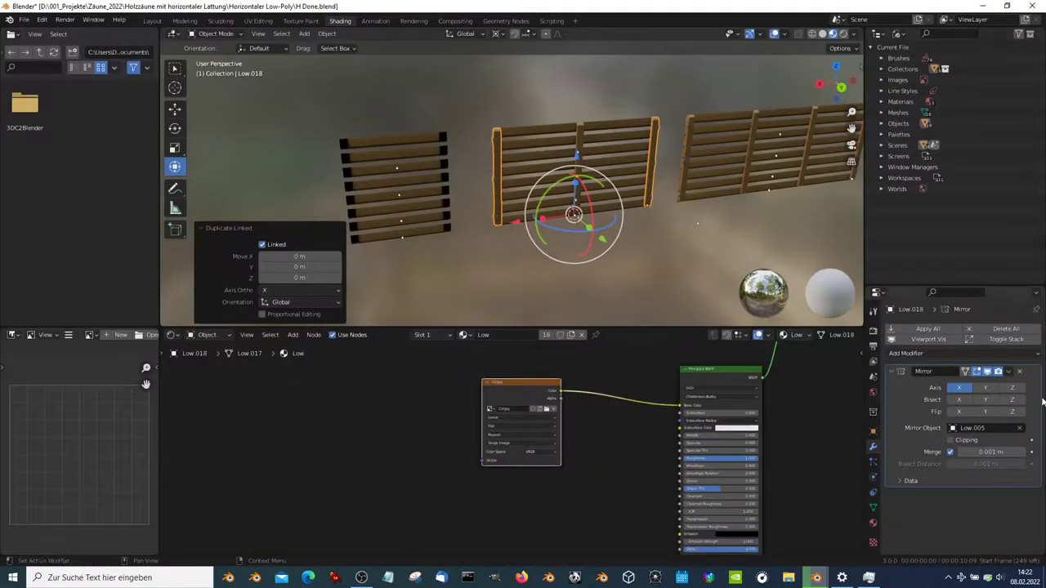
left_click(1021, 429)
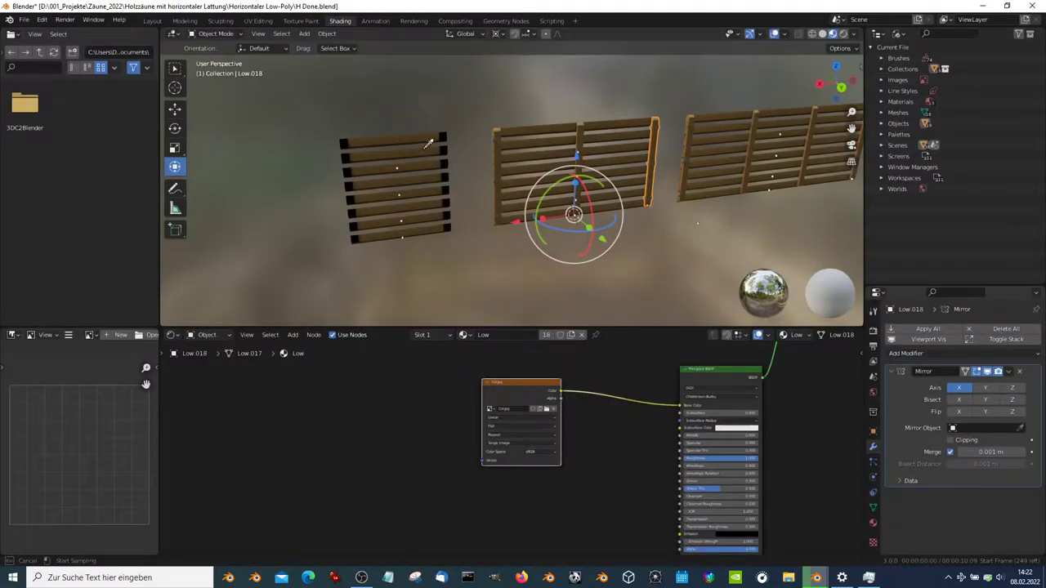
left_click(428, 222)
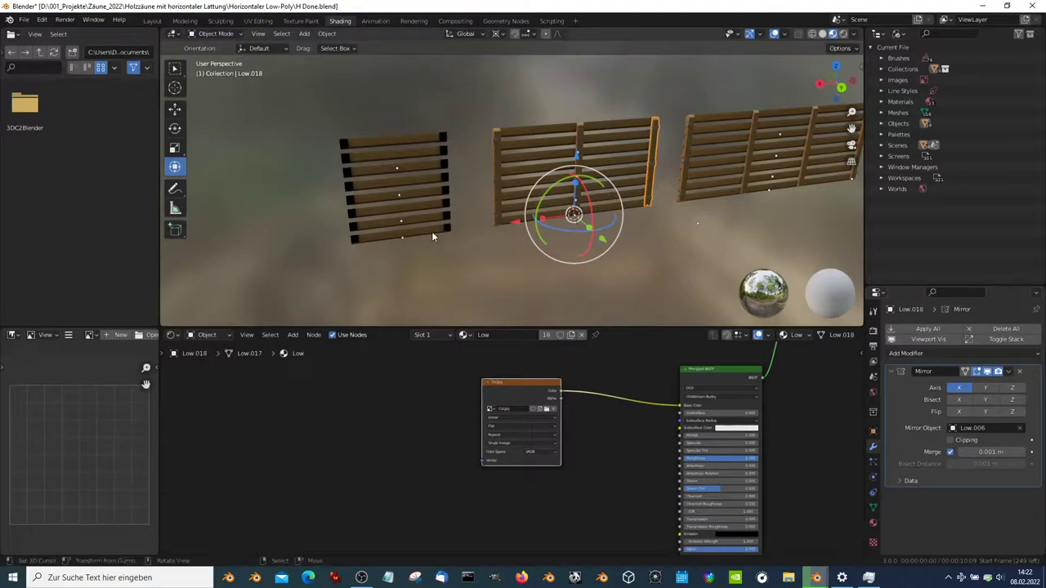
key("ctrl+space")
scroll(446, 209, "up", 3)
Move the linked posts 1.801 m along X to the black-ended slat panel
scroll(474, 261, "up", 2)
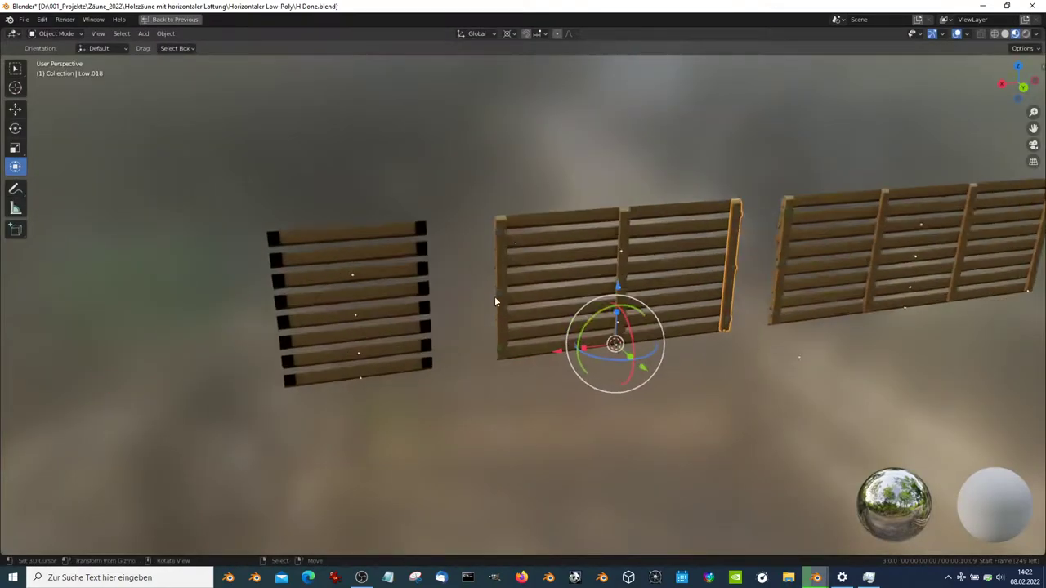
scroll(494, 301, "up", 2)
key("g")
left_click(328, 360)
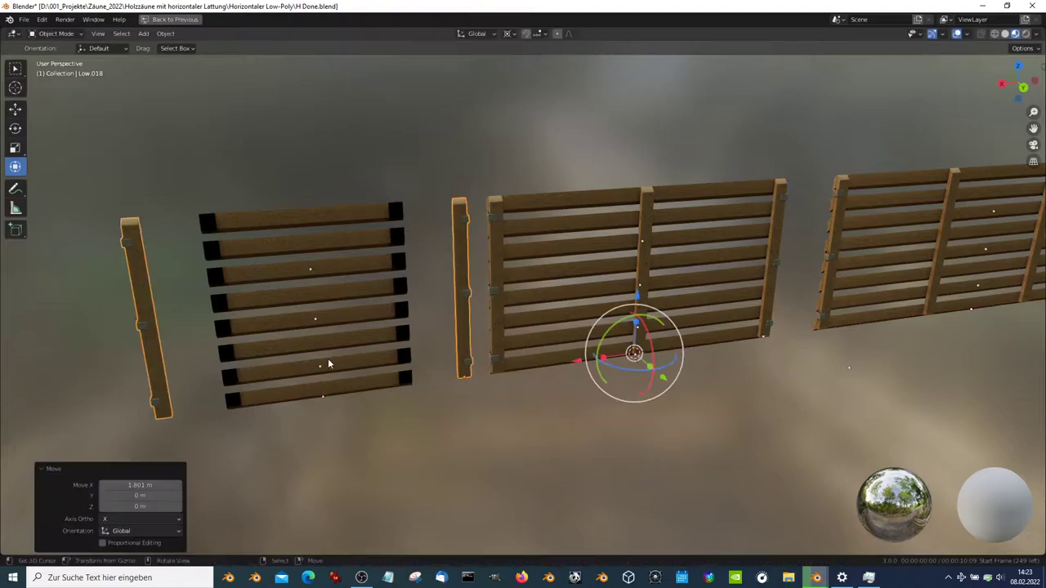
middle_click_drag(330, 360, 624, 276)
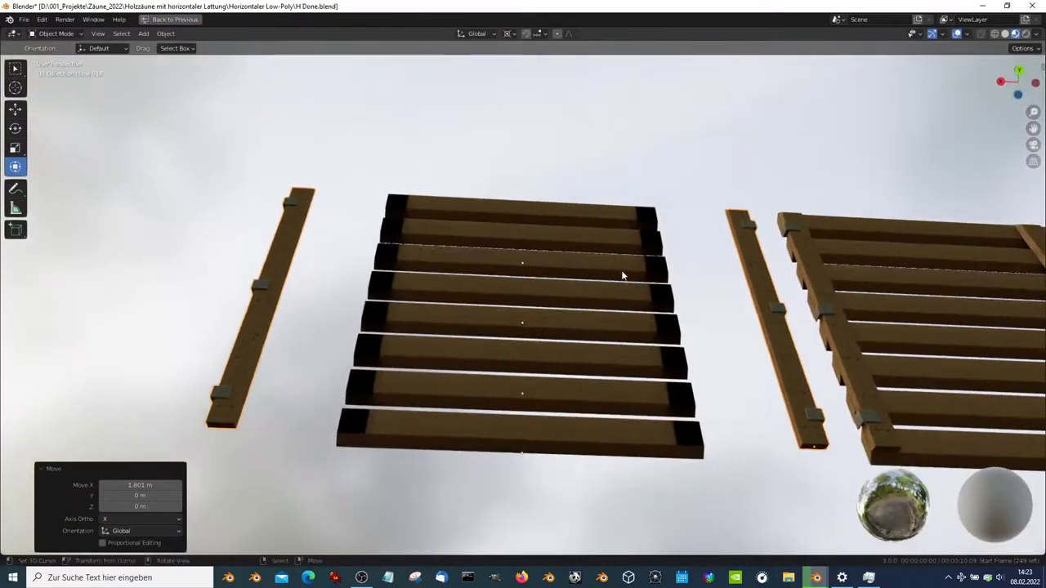
scroll(576, 260, "up", 3)
scroll(539, 266, "up", 2)
scroll(508, 392, "up", 2)
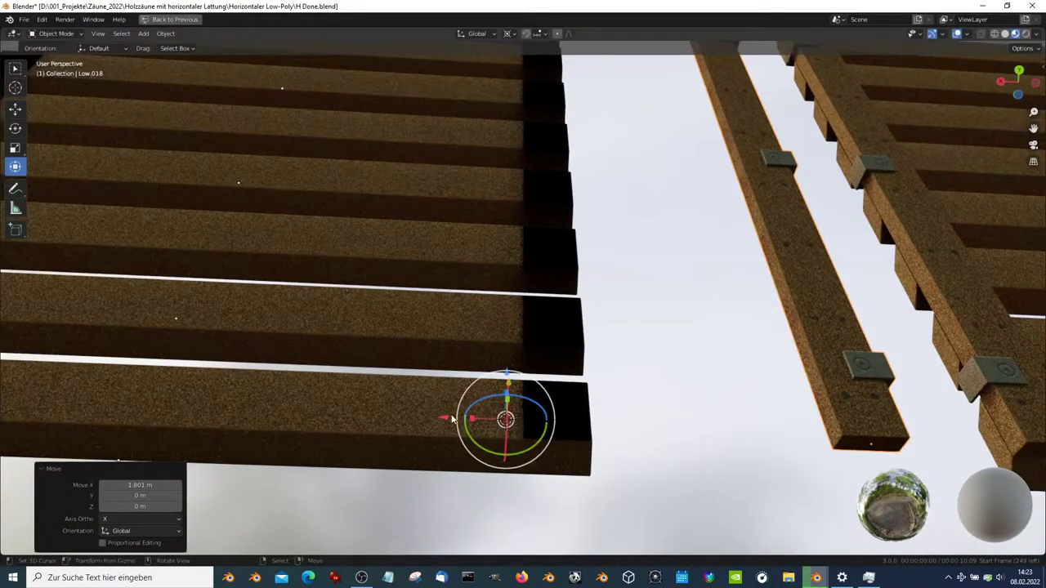
Shift the Low.018 post 0.29912 m along X flush against the board ends
mouse_move(452, 419)
left_mouse_down()
mouse_move(1024, 395)
mouse_move(624, 423)
left_mouse_up()
mouse_move(623, 422)
middle_mouse_down()
mouse_move(532, 226)
mouse_move(519, 280)
mouse_move(474, 321)
middle_mouse_up()
key("g")
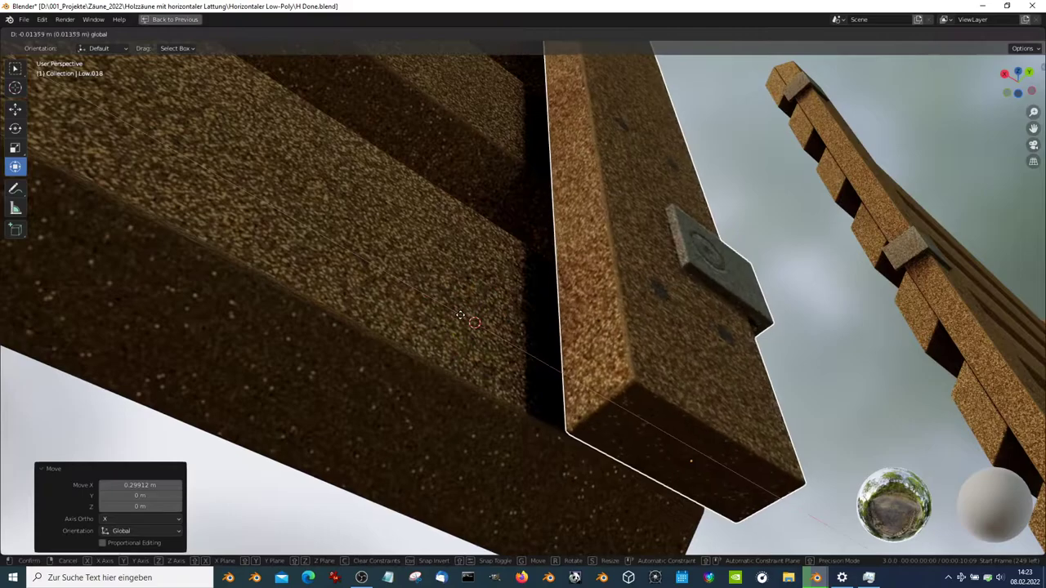
right_click(289, 242)
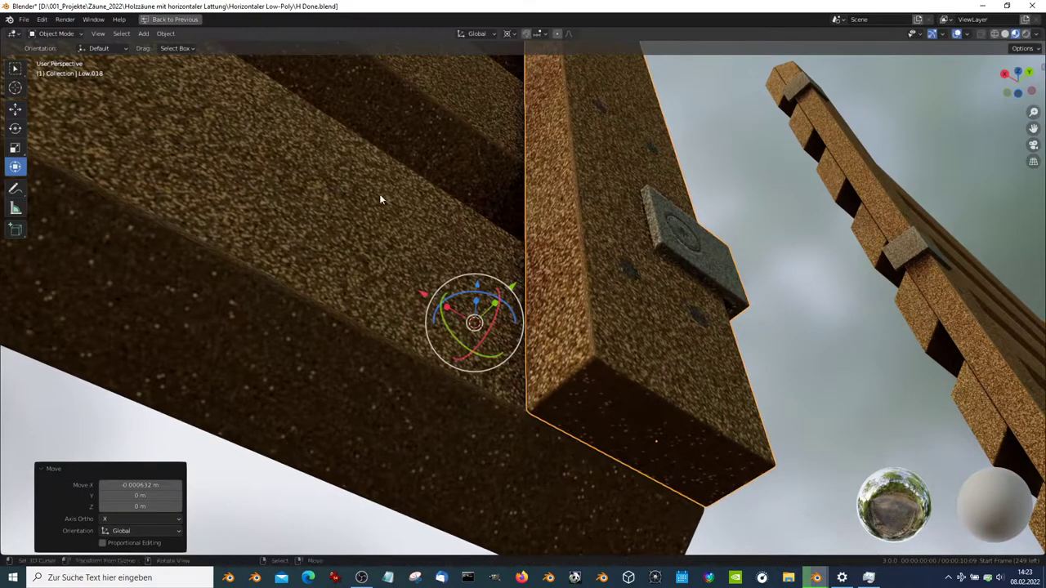
scroll(381, 198, "down", 5)
mouse_move(381, 199)
middle_mouse_down()
mouse_move(511, 259)
mouse_move(306, 236)
mouse_move(397, 400)
mouse_move(467, 269)
mouse_move(817, 210)
mouse_move(26, 126)
middle_mouse_up()
scroll(314, 236, "down", 3)
scroll(493, 262, "down", 2)
scroll(476, 228, "down", 5)
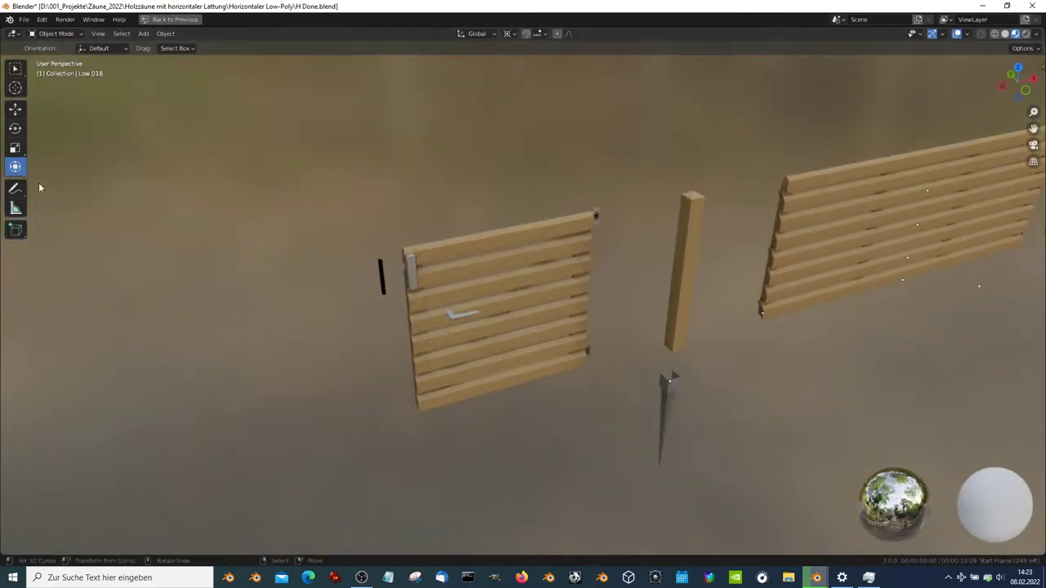
Select the gate and bring its L-shaped handle into close view
left_click(522, 301)
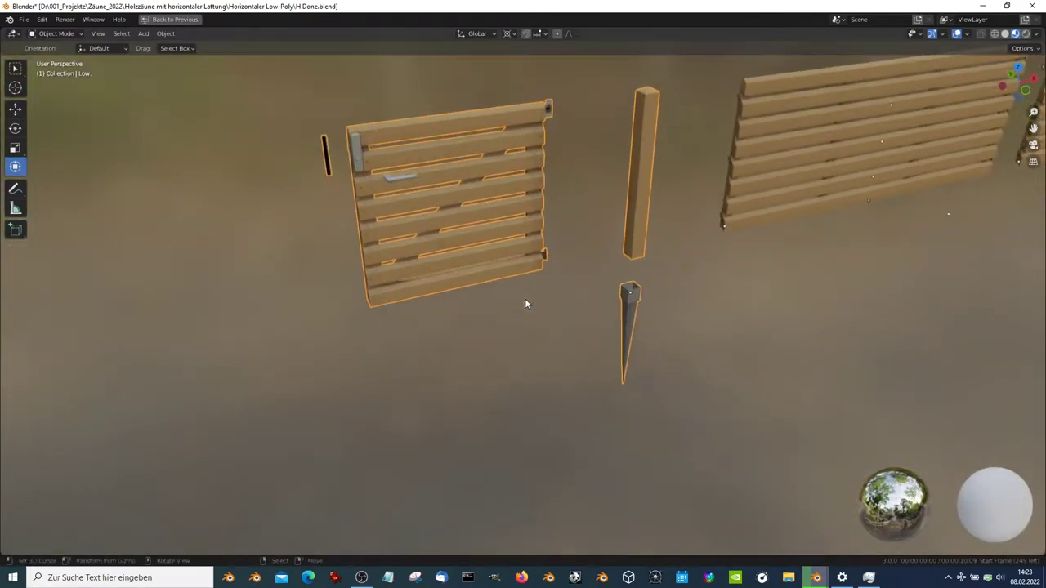
mouse_move(525, 298)
middle_mouse_down("shift")
mouse_move(414, 214)
mouse_move(460, 203)
middle_mouse_up("shift")
scroll(461, 203, "up", 2)
scroll(572, 332, "up", 2)
middle_click_drag(572, 332, 495, 259)
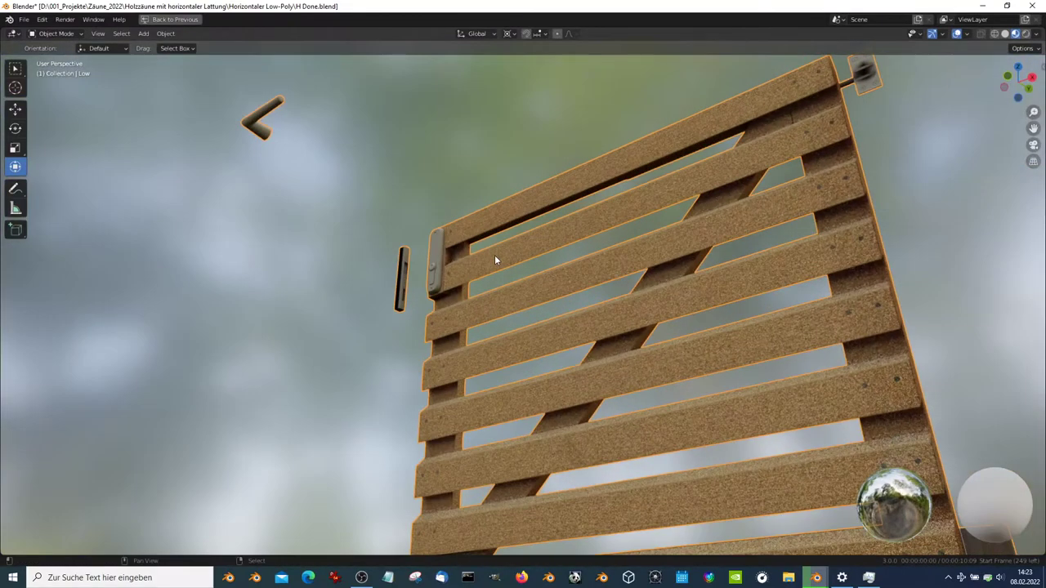
scroll(570, 374, "up", 3)
middle_click_drag(570, 373, 481, 273)
Separate the L-shaped handle from the gate into its own object, Low.019
key("Tab")
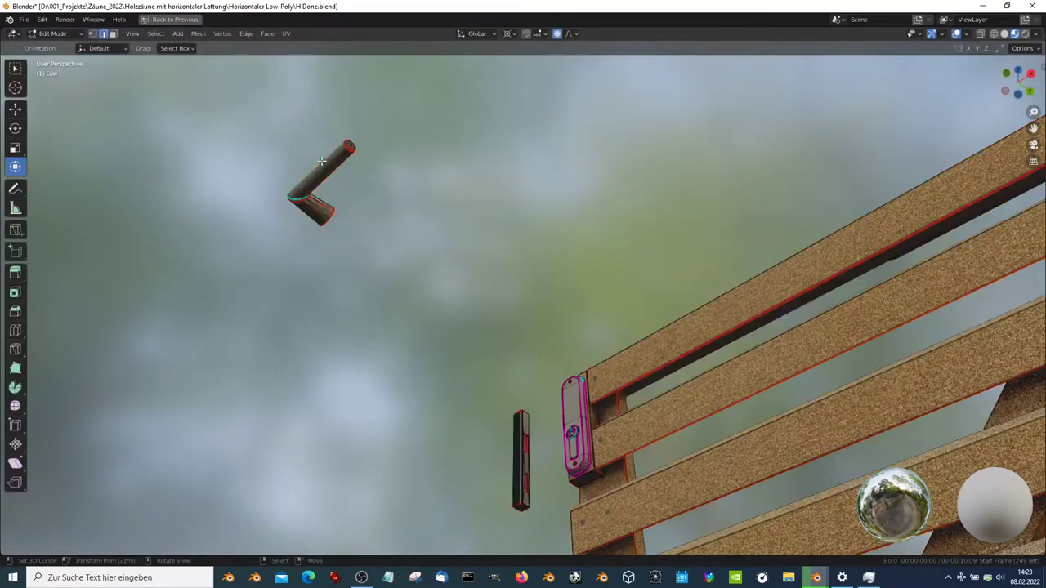
key("l")
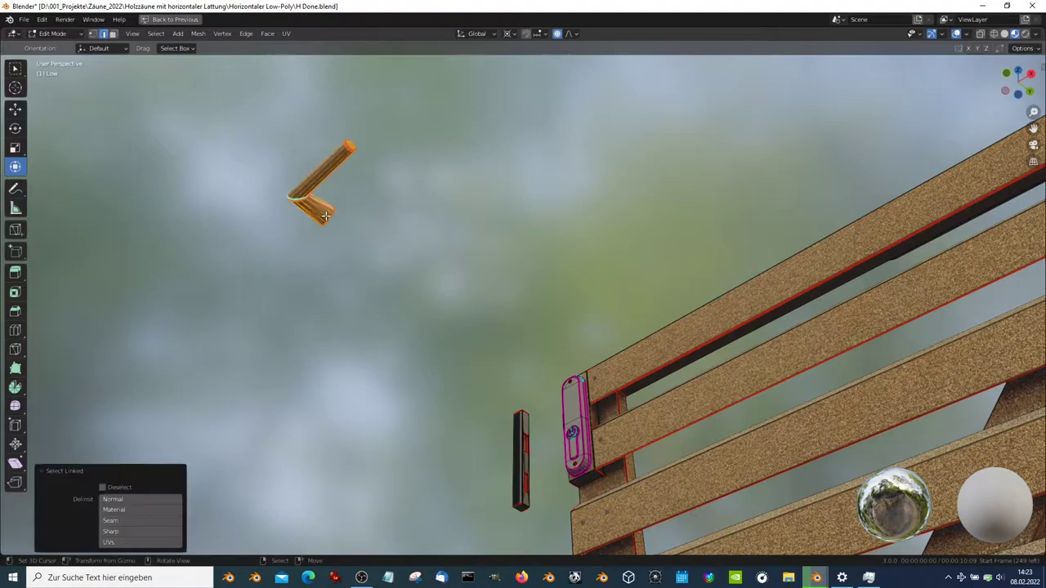
key("ctrl+z")
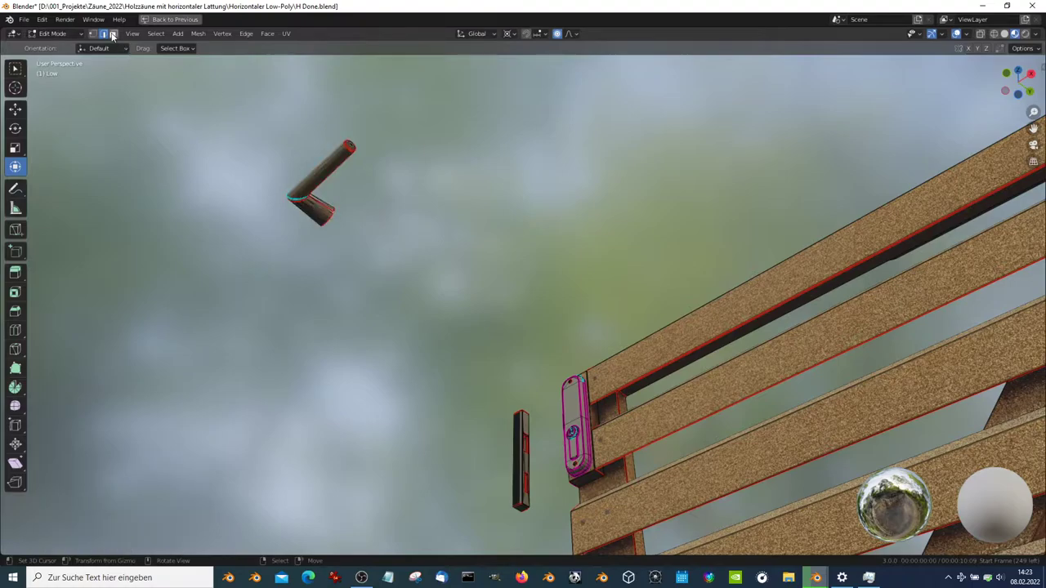
key("l")
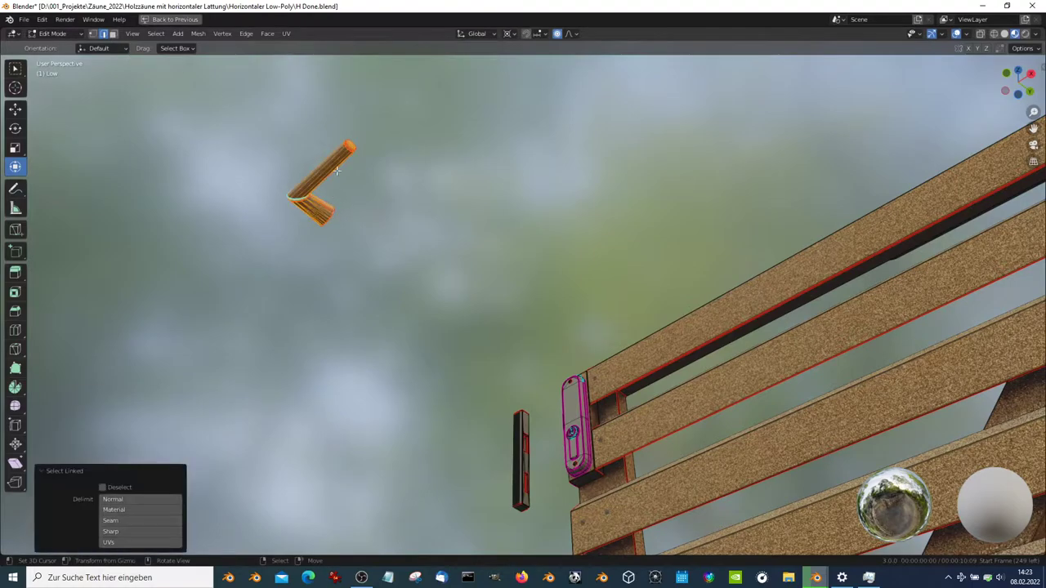
left_click(337, 171)
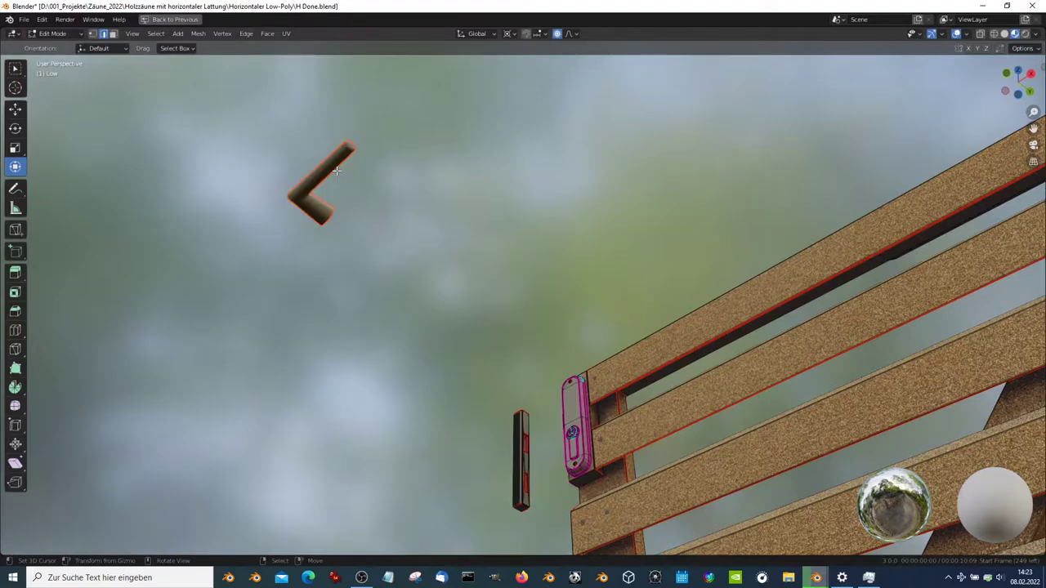
key("Tab")
left_click(328, 211)
key("Tab")
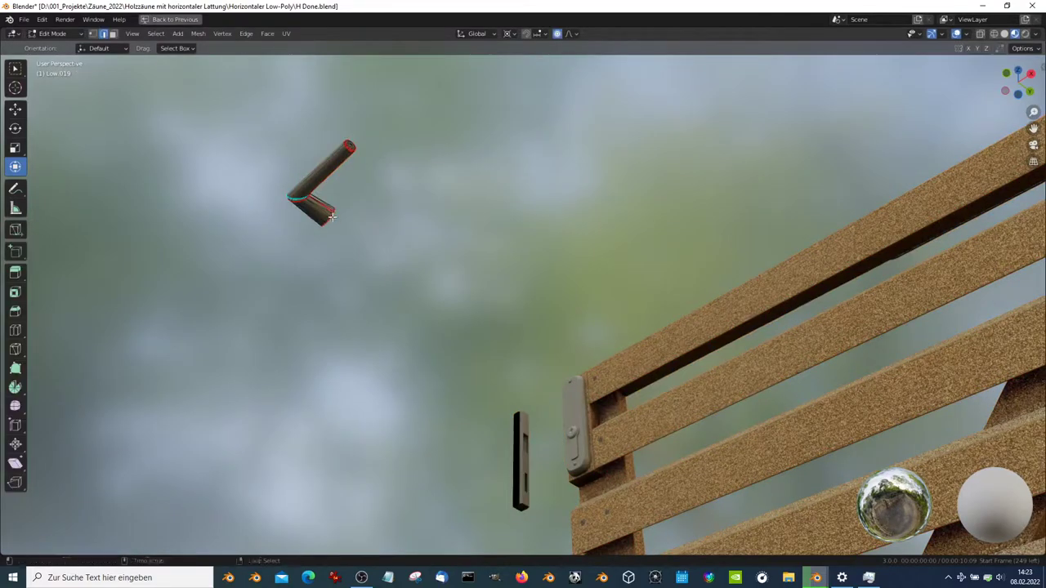
key("KP_Decimal")
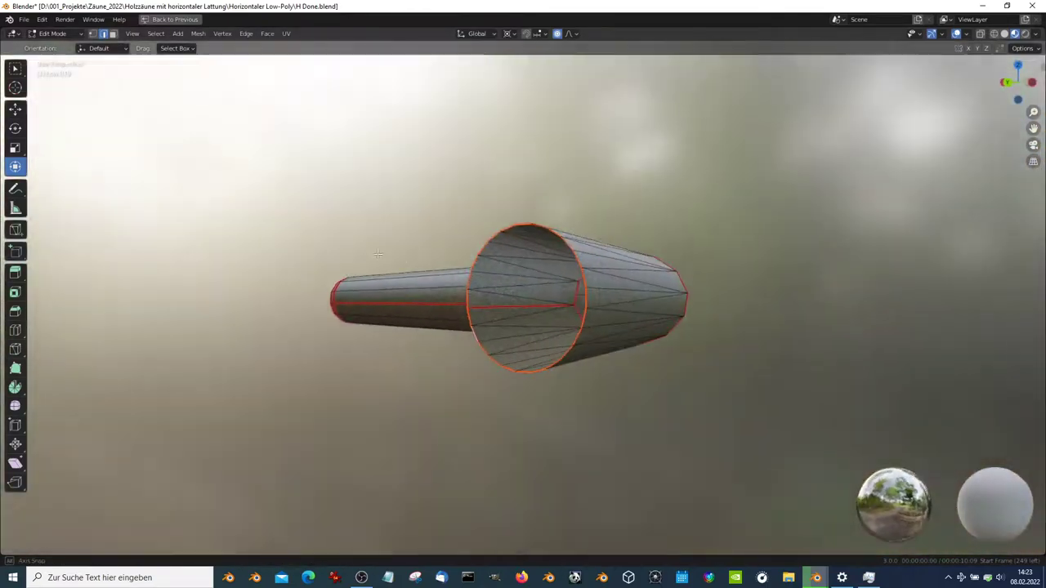
Set the handle's origin at its pivot via the 3D cursor
key("shift+s")
left_click(785, 217)
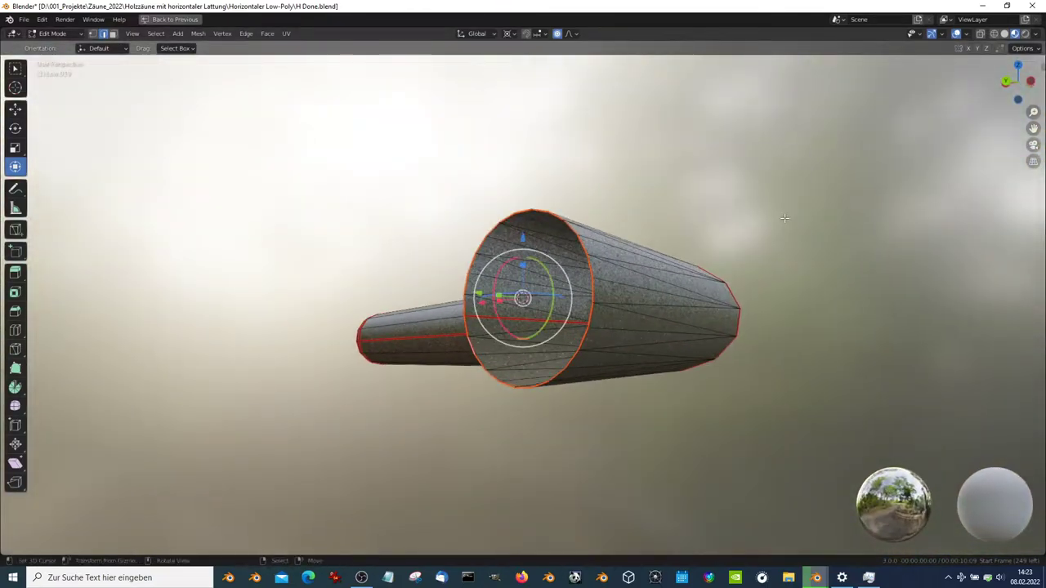
key("Tab")
key("shift+ctrl+alt+c")
left_click(785, 217)
Move the handle 0.009 m along Y to seat it against the gate's handle plate
scroll(529, 314, "down", 5)
mouse_move(529, 314)
middle_mouse_down()
mouse_move(505, 299)
mouse_move(625, 347)
middle_mouse_up()
key("KP_7")
scroll(641, 295, "down", 3)
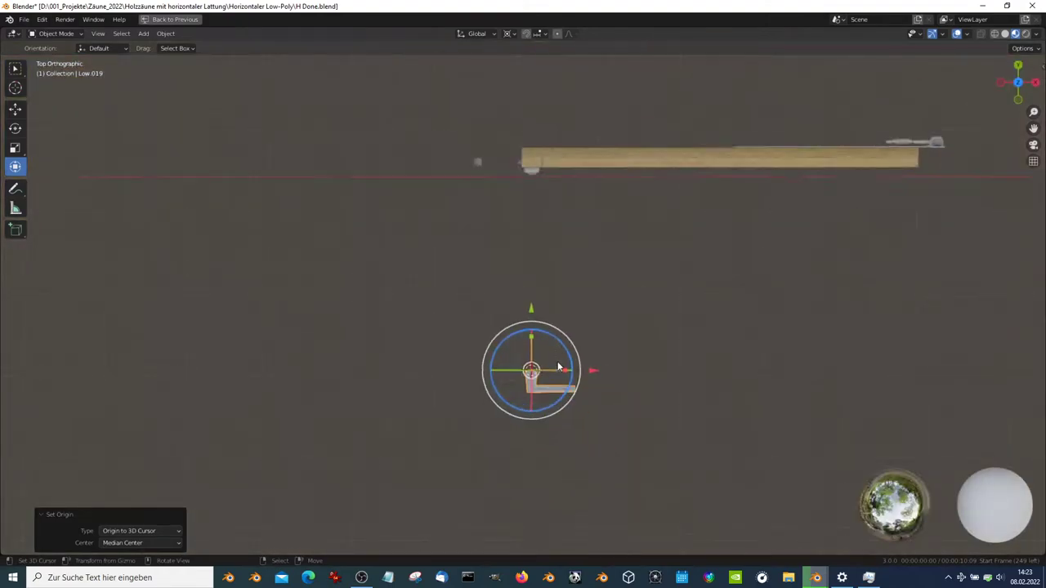
scroll(641, 295, "down", 2)
key("g")
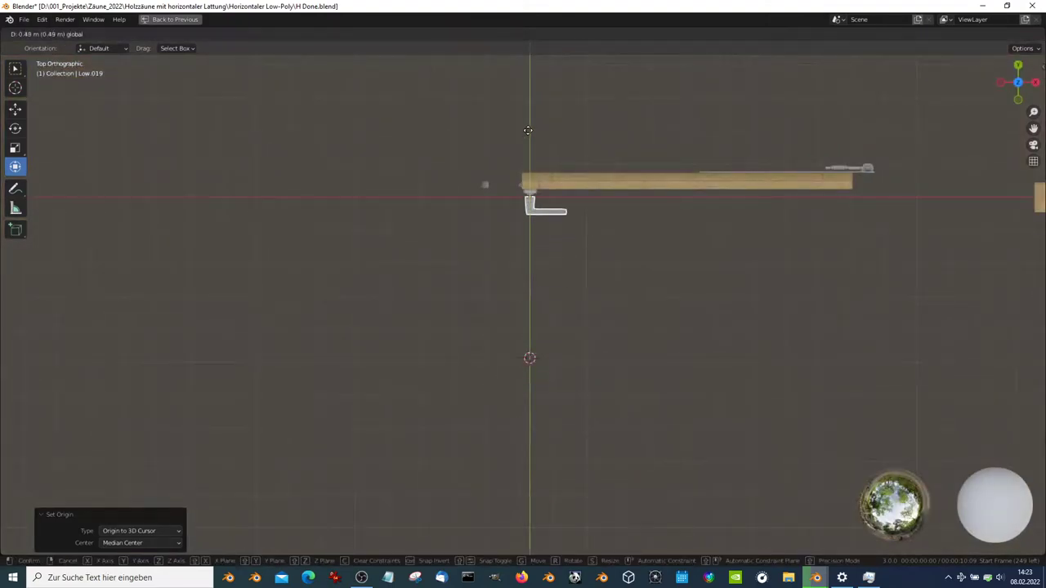
left_click(528, 131)
scroll(535, 133, "up", 4)
scroll(533, 281, "up", 3)
scroll(537, 286, "up", 4)
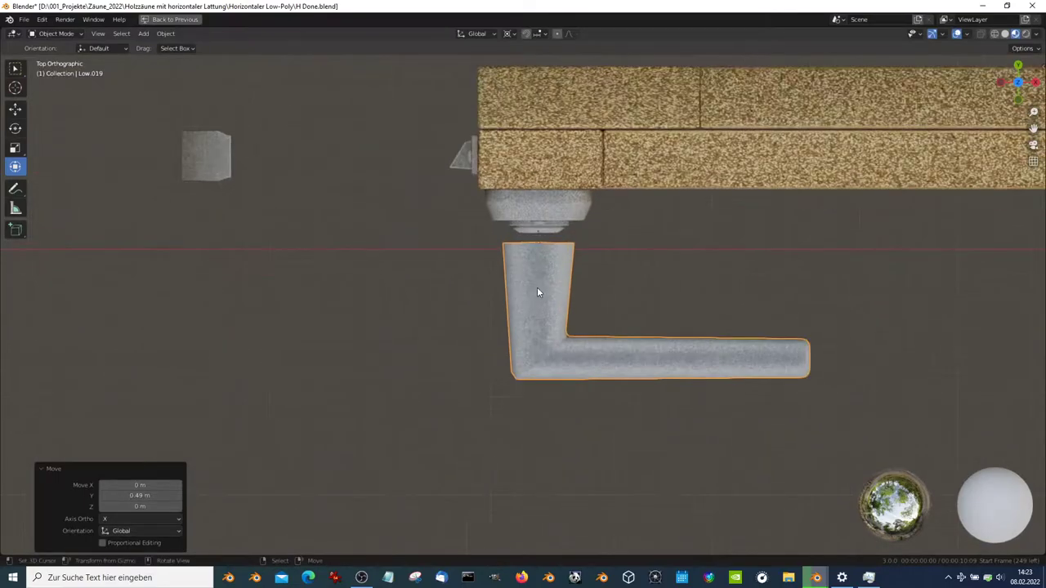
left_click(537, 292)
scroll(543, 339, "up", 5)
left_click_drag(542, 415, 545, 352)
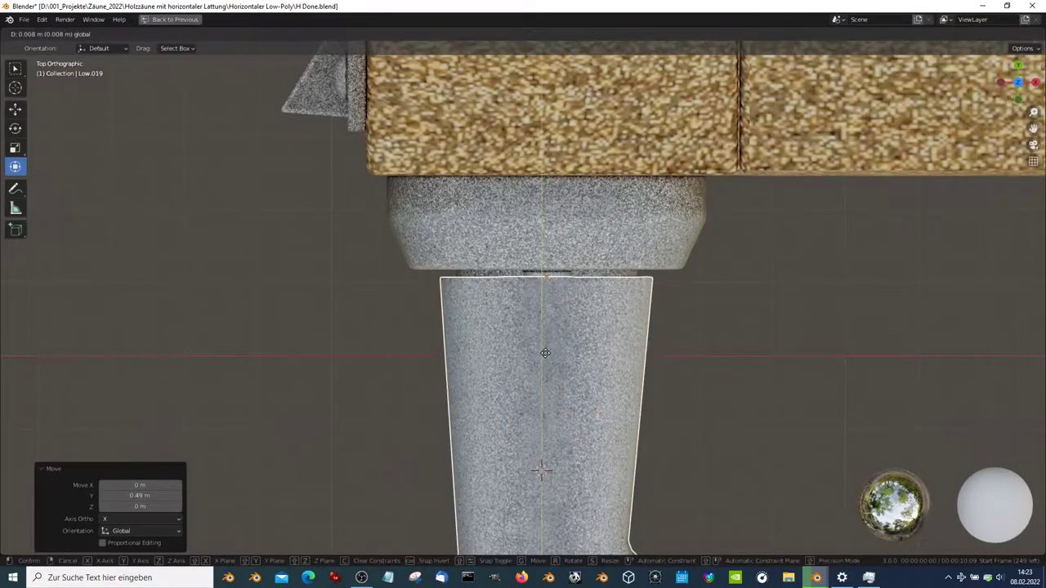
mouse_move(545, 352)
middle_mouse_down()
mouse_move(592, 372)
mouse_move(529, 10)
middle_mouse_up()
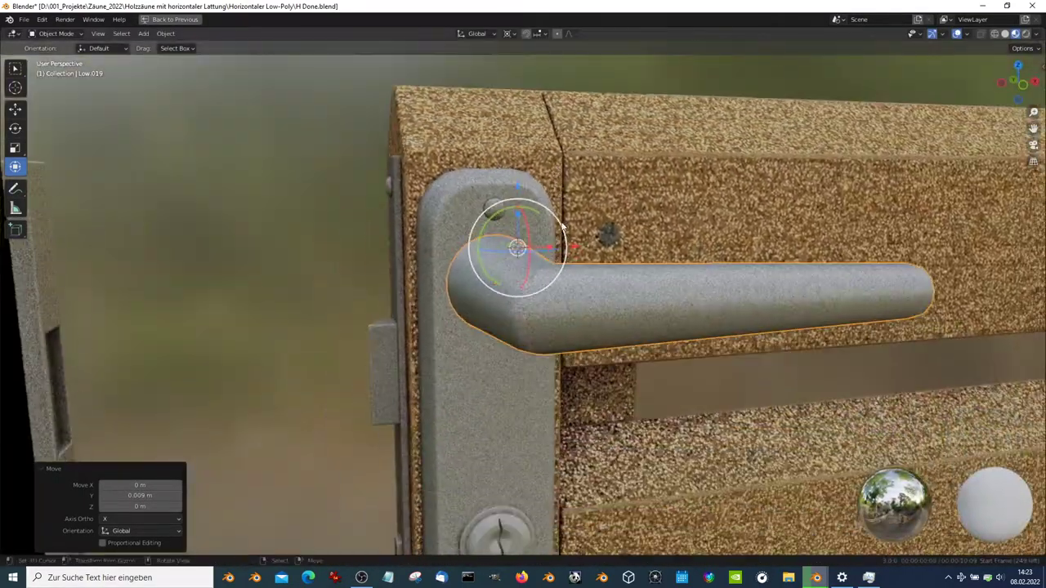
Pivot transforms around the handle's own origin and test-rotate it, then cancel
left_click(514, 34)
left_click(546, 87)
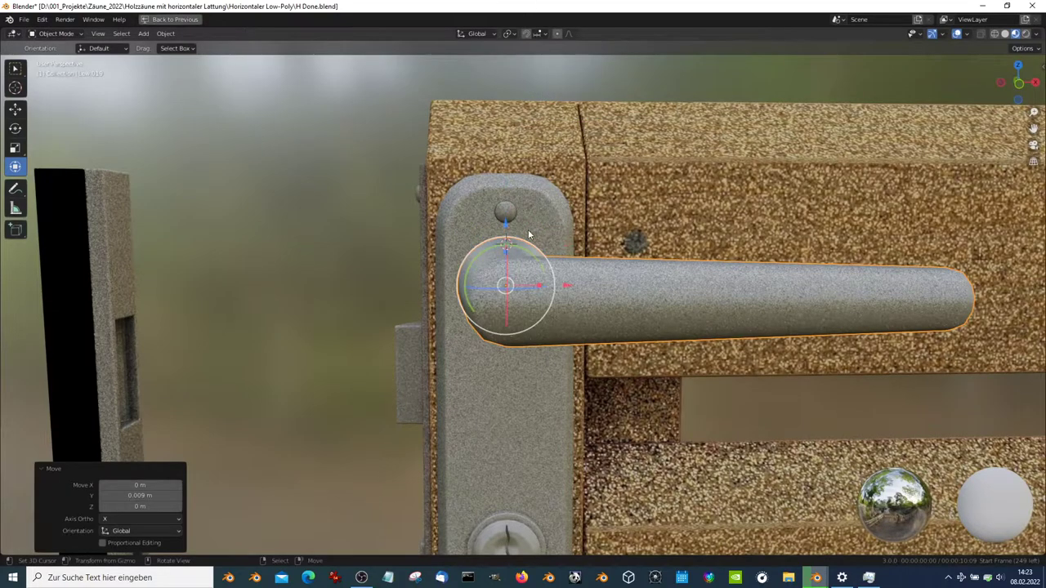
left_click_drag(528, 258, 564, 327)
key("Escape")
scroll(598, 235, "down", 6)
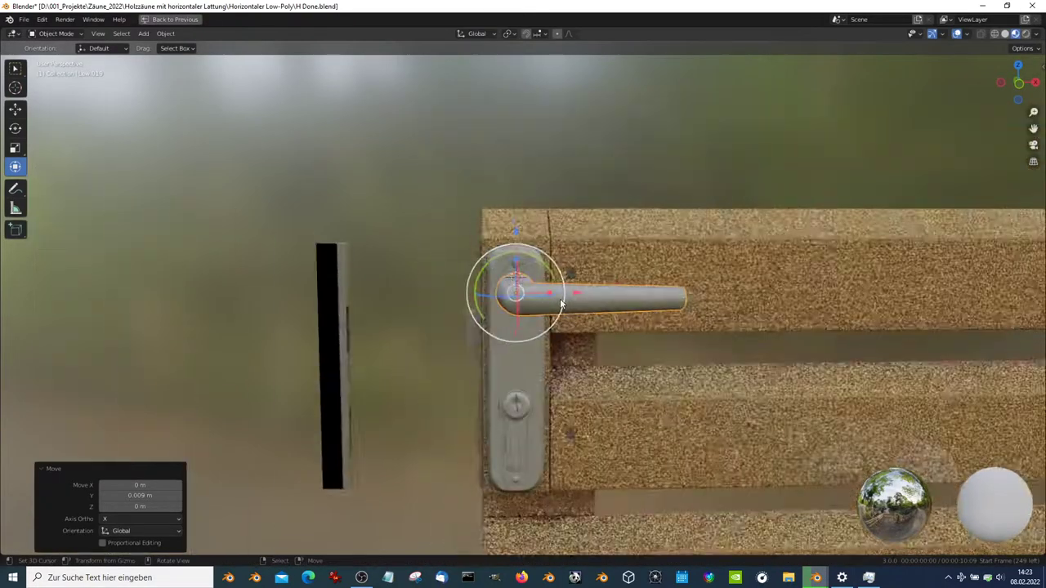
mouse_move(598, 234)
middle_mouse_down()
mouse_move(537, 214)
mouse_move(712, 238)
mouse_move(660, 322)
mouse_move(618, 242)
mouse_move(612, 155)
mouse_move(596, 287)
mouse_move(677, 275)
mouse_move(548, 256)
mouse_move(388, 210)
mouse_move(401, 234)
mouse_move(523, 250)
mouse_move(604, 236)
mouse_move(582, 212)
mouse_move(638, 367)
mouse_move(511, 260)
mouse_move(631, 305)
mouse_move(648, 296)
mouse_move(563, 310)
mouse_move(513, 282)
middle_mouse_up()
Select the gate object Low in Edit Mode, viewing up at the hinge
left_click(630, 290)
scroll(648, 295, "up", 2)
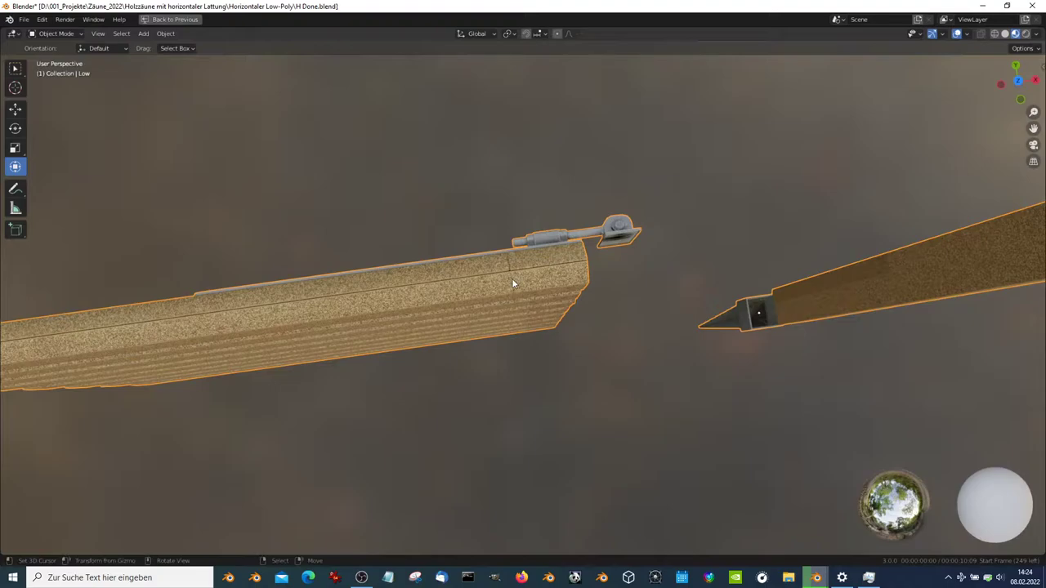
key("KP_7")
key("Tab")
scroll(502, 245, "up", 4)
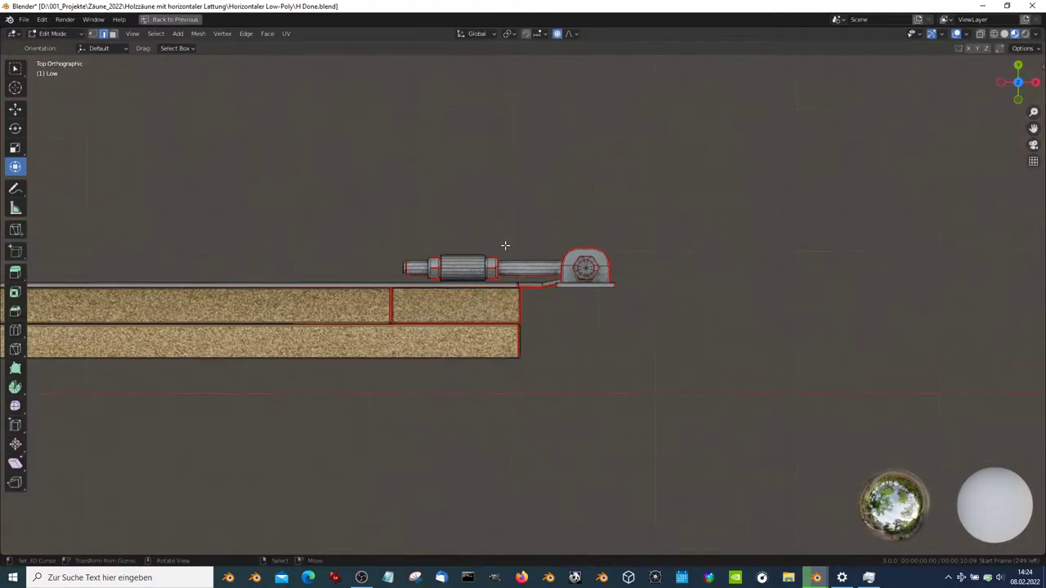
scroll(585, 292, "up", 3)
scroll(585, 292, "up", 3)
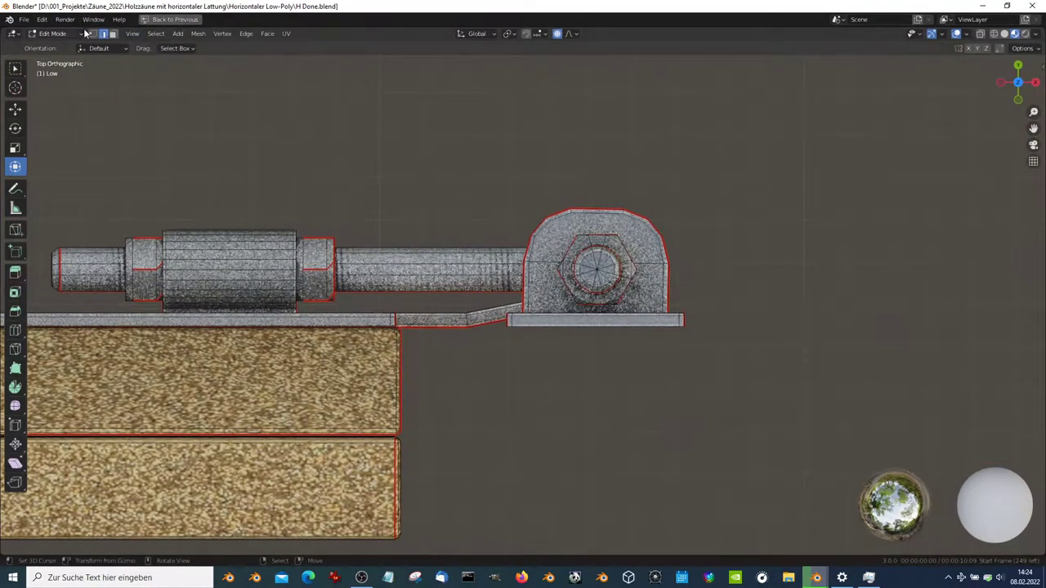
scroll(724, 346, "down", 4)
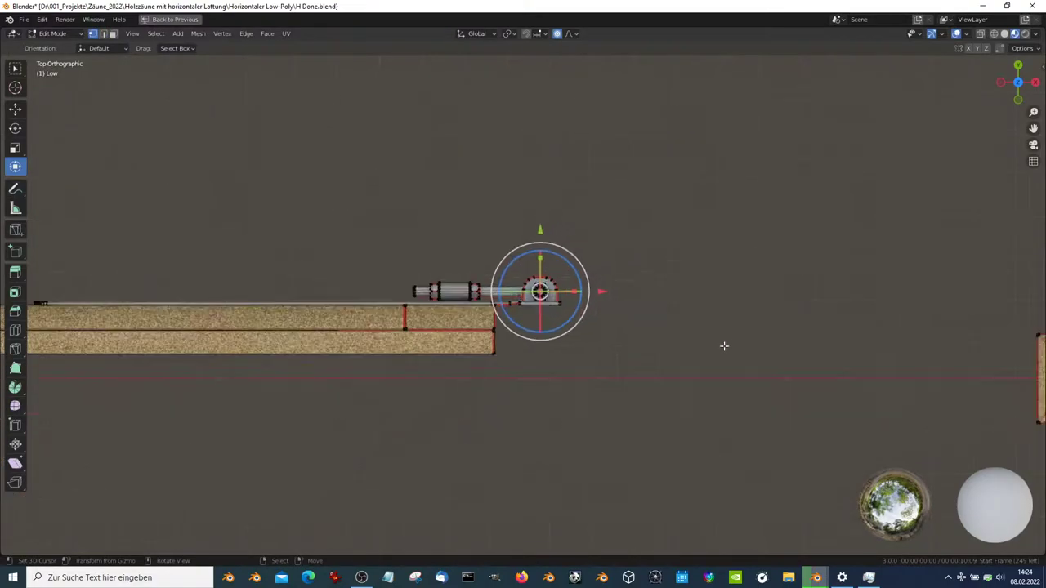
mouse_move(724, 346)
middle_mouse_down()
mouse_move(569, 148)
mouse_move(589, 163)
mouse_move(603, 152)
middle_mouse_up()
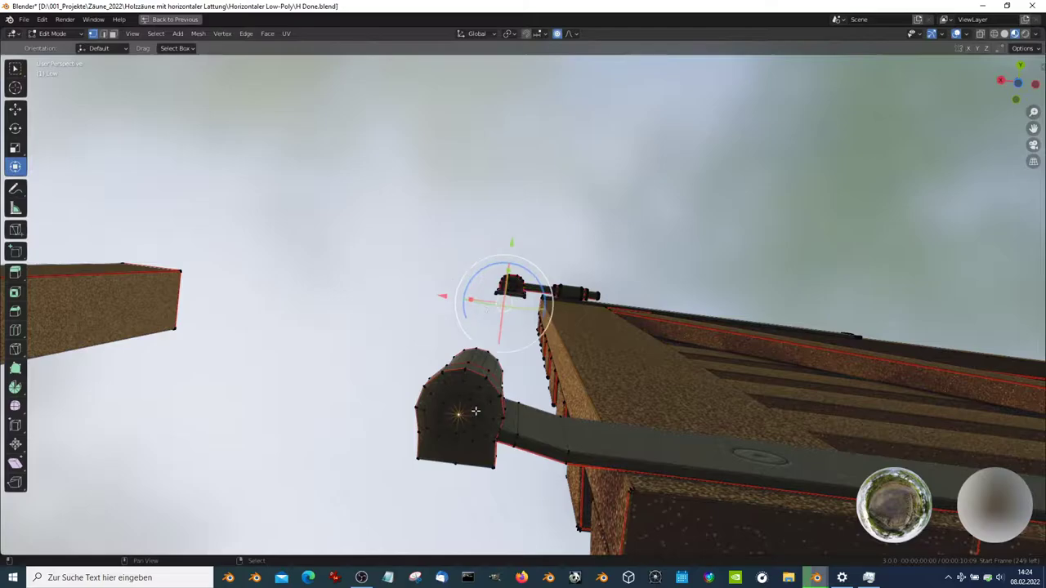
Snap the 3D cursor to the hinge pivot and set the gate's origin there
key("shift+s")
left_click(702, 305)
key("Tab")
key("q")
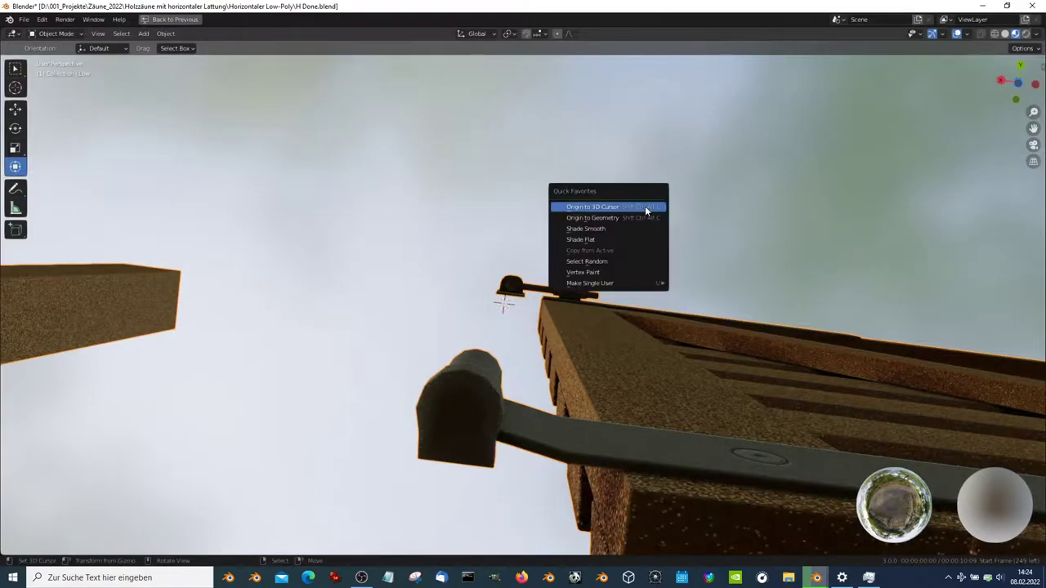
left_click(645, 206)
Test-swing the gate around the hinge and view gate, post and panels
mouse_move(632, 200)
middle_mouse_down()
mouse_move(607, 339)
mouse_move(568, 385)
mouse_move(658, 233)
mouse_move(588, 157)
middle_mouse_up()
key("r")
left_click(554, 404)
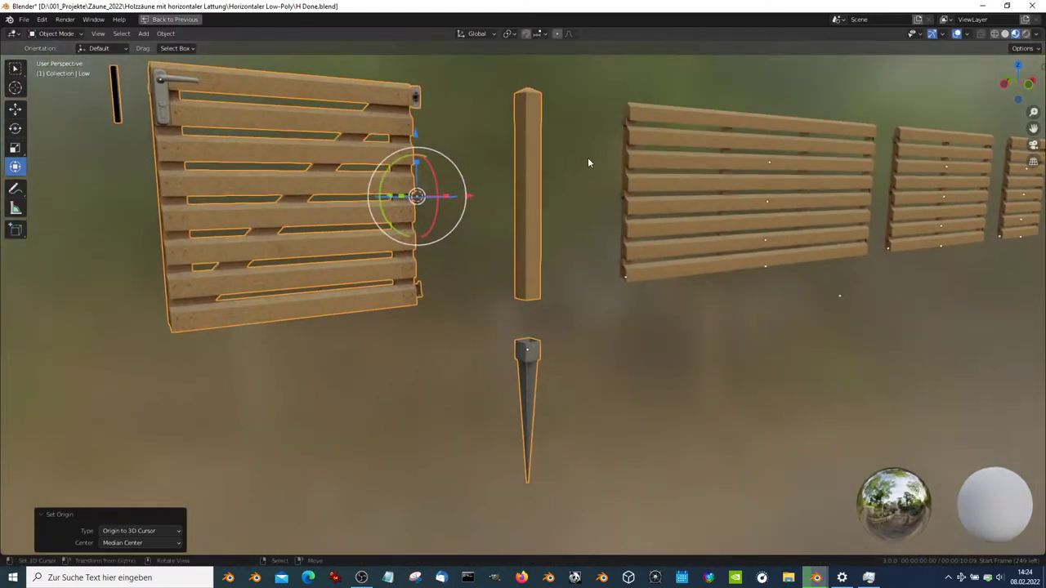
scroll(570, 264, "up", 5)
scroll(570, 264, "down", 5)
mouse_move(608, 231)
middle_mouse_down()
mouse_move(614, 268)
mouse_move(567, 267)
mouse_move(537, 174)
middle_mouse_up()
Separate the vertical post together with its ground spike into a new object
key("Tab")
key("l")
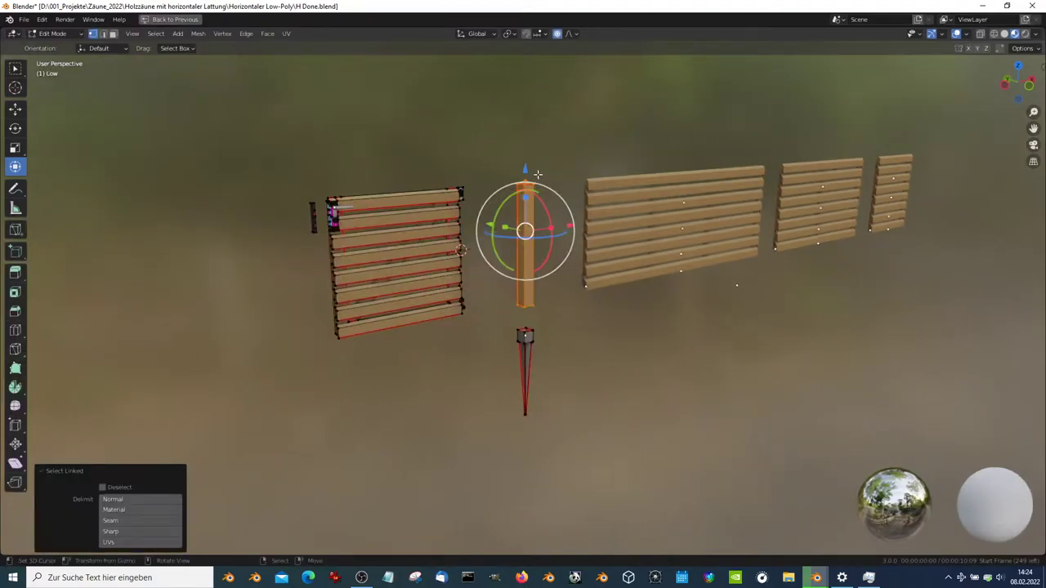
left_click(526, 351)
key("l")
key("p")
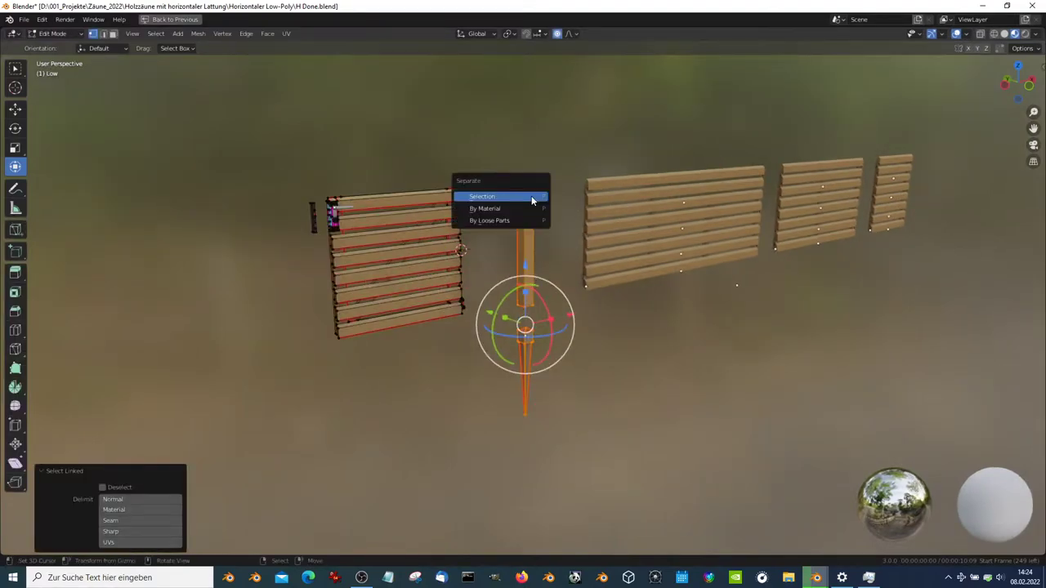
left_click(533, 196)
key("Tab")
left_click(544, 354)
key("Tab")
Set the post's origin at its bottom face via the 3D cursor
middle_click_drag(544, 354, 552, 306)
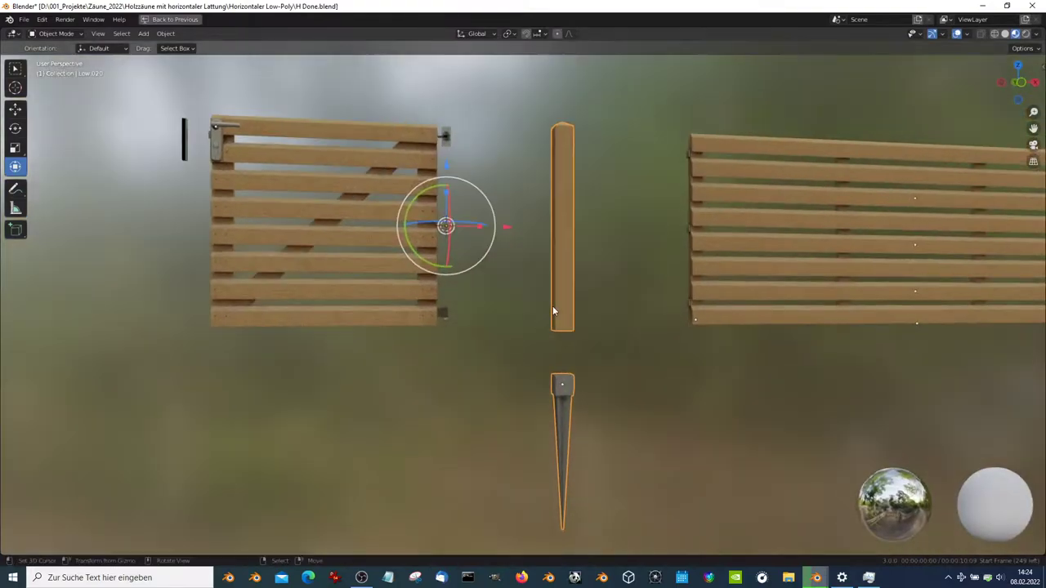
scroll(596, 343, "up", 3)
middle_click_drag(596, 343, 556, 310)
scroll(556, 311, "up", 4)
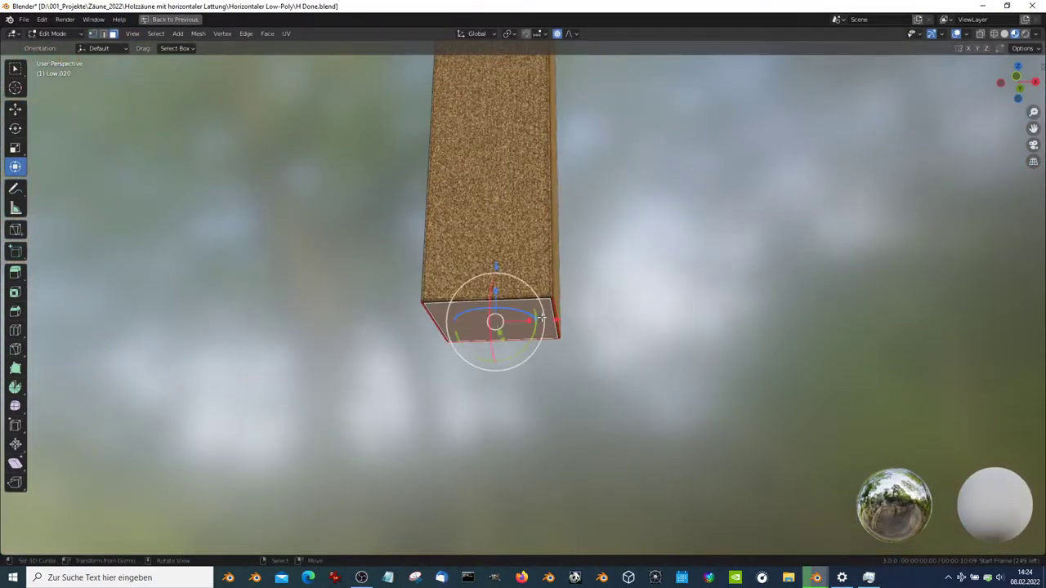
key("shift+s")
left_click(673, 311)
scroll(640, 227, "down", 2)
key("Tab")
right_click(640, 227)
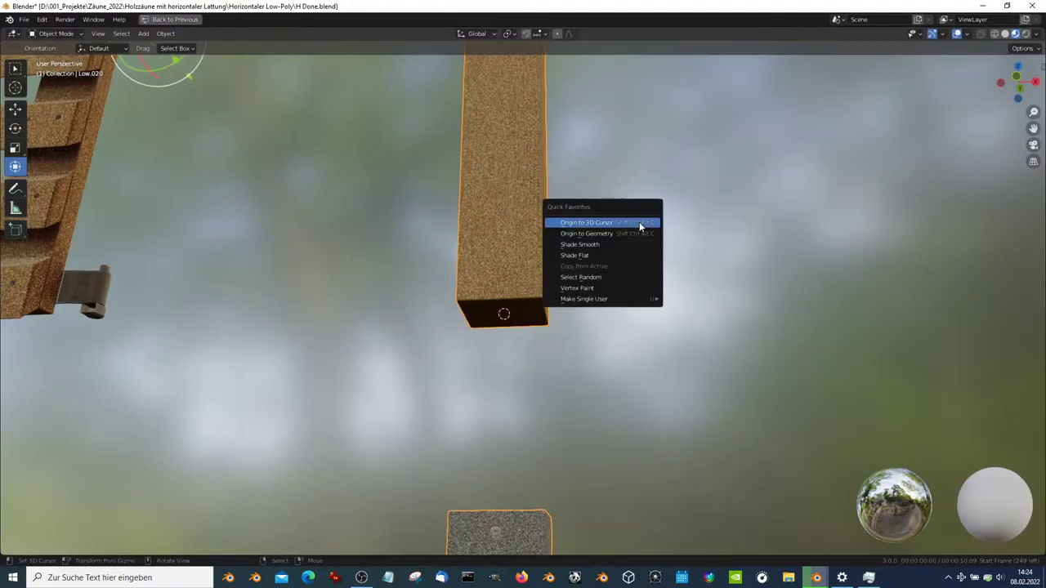
left_click(613, 245)
Separate the ground spike from the post into its own object, Low.021
scroll(497, 389, "down", 2)
key("Tab")
scroll(531, 384, "up", 4)
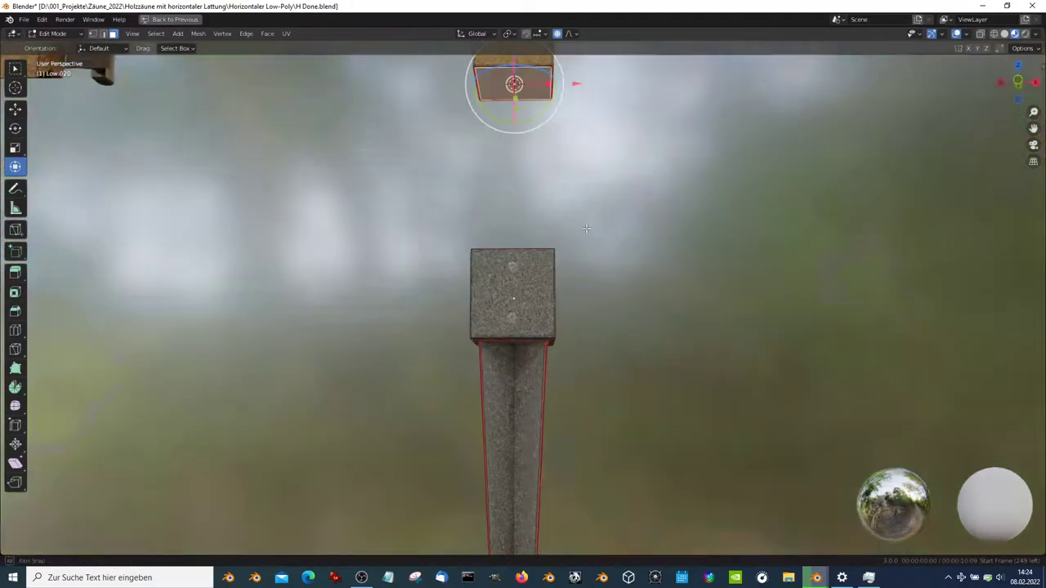
middle_click_drag(531, 384, 585, 310)
scroll(584, 311, "up", 2)
key("Tab")
key("Tab")
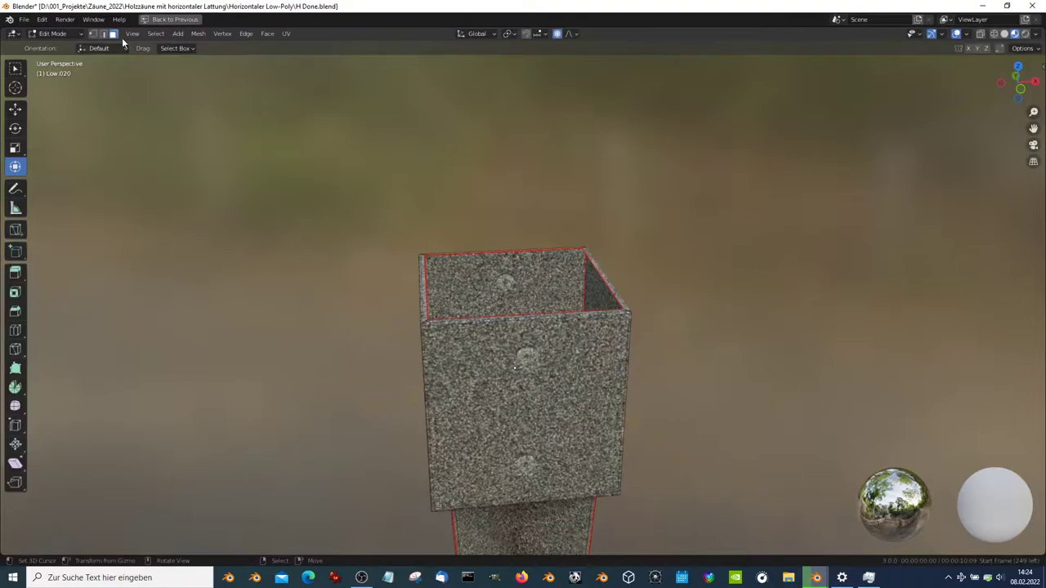
key("l")
key("p")
left_click(624, 335)
key("Tab")
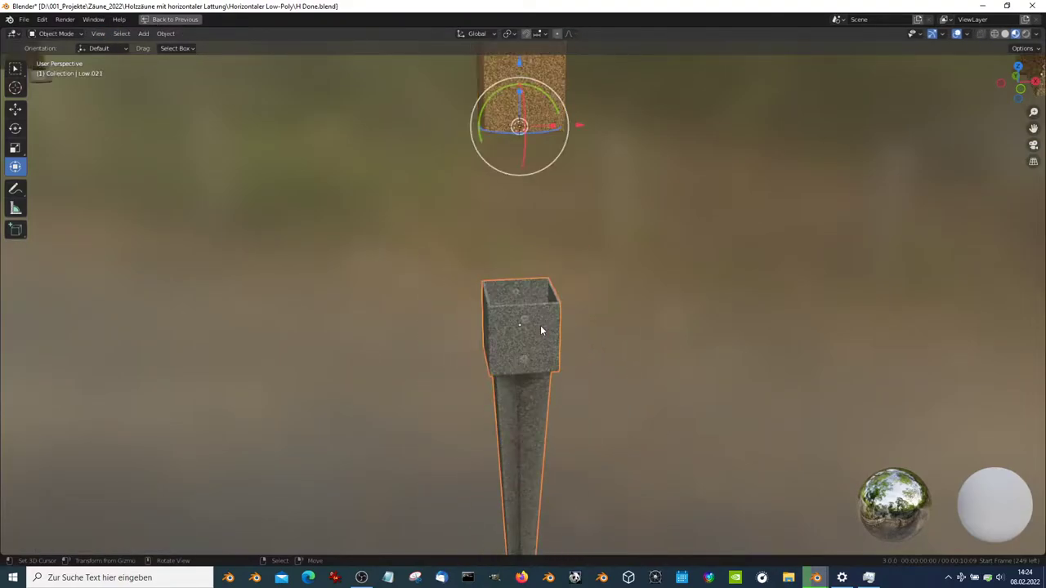
left_click(540, 325)
key("Tab")
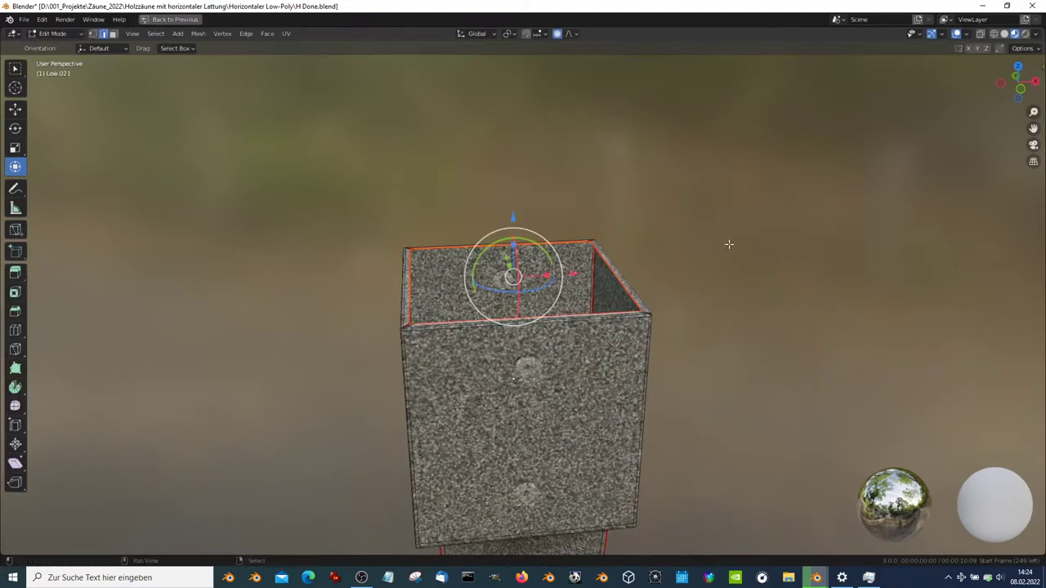
Set the spike's origin at its socket top, then reselect the post Low.020
key("shift+s")
left_click(729, 244)
key("Tab")
key("ctrl+alt+shift+c")
left_click(729, 243)
mouse_move(729, 243)
middle_mouse_down()
mouse_move(538, 296)
mouse_move(533, 205)
middle_mouse_up()
left_click(532, 205)
key("shift+s")
Snap the ground spike Low.021 onto the post's origin at the 3D cursor
left_click(576, 294)
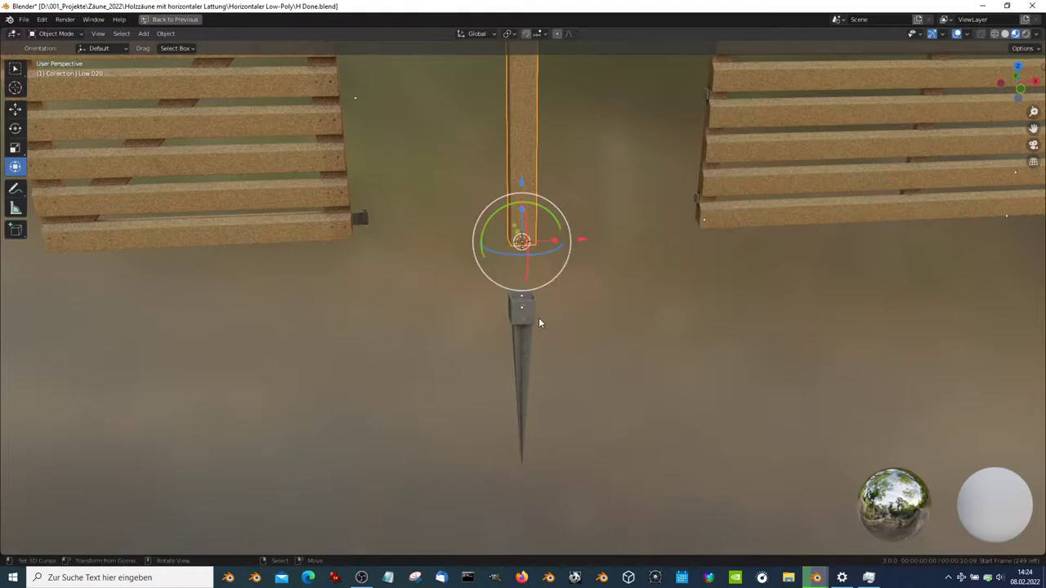
left_click(538, 319)
key("shift+s")
left_click(515, 280)
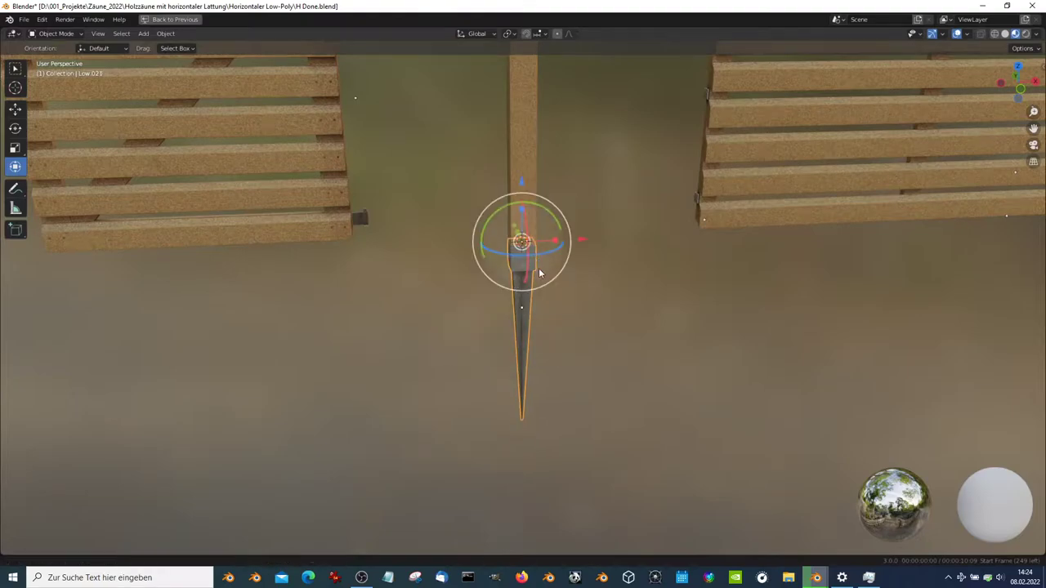
scroll(539, 273, "up", 5)
mouse_move(541, 327)
middle_mouse_down()
mouse_move(395, 229)
mouse_move(439, 357)
mouse_move(587, 408)
middle_mouse_up()
key("ctrl+z")
key("ctrl+shift+z")
scroll(586, 376, "down", 5)
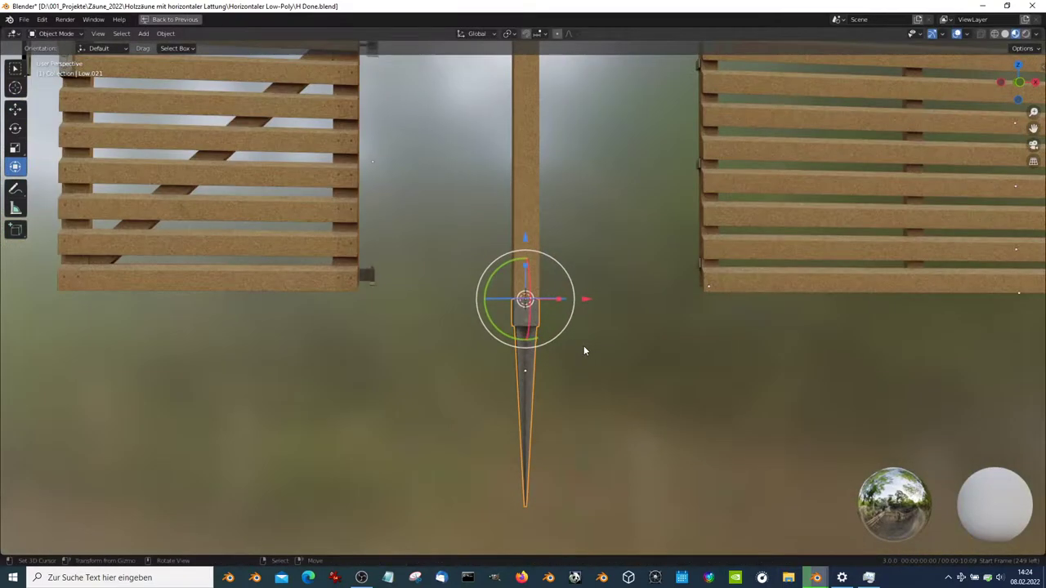
key("KP_1")
scroll(580, 359, "down", 3)
mouse_move(579, 371)
middle_mouse_down()
mouse_move(621, 393)
mouse_move(680, 452)
middle_mouse_up()
Make a linked copy of the post, Low.022, standing 1 m along Y
key("alt+d")
key("Escape")
left_click_drag(586, 421, 482, 294)
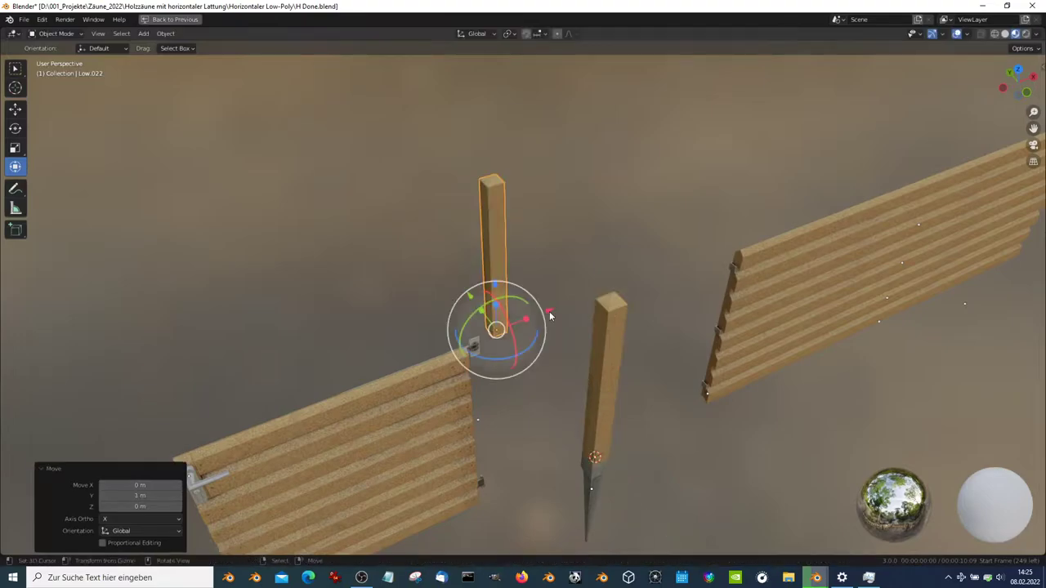
mouse_move(483, 294)
middle_mouse_down()
mouse_move(552, 344)
mouse_move(521, 291)
mouse_move(474, 250)
mouse_move(474, 187)
mouse_move(477, 250)
mouse_move(478, 201)
mouse_move(591, 235)
mouse_move(572, 217)
mouse_move(677, 269)
mouse_move(583, 266)
middle_mouse_up()
Reposition the gate panel slightly and view its handle end at an angle
left_click(573, 218)
key("g")
left_click(557, 218)
scroll(677, 269, "up", 3)
middle_click_drag(517, 211, 445, 283)
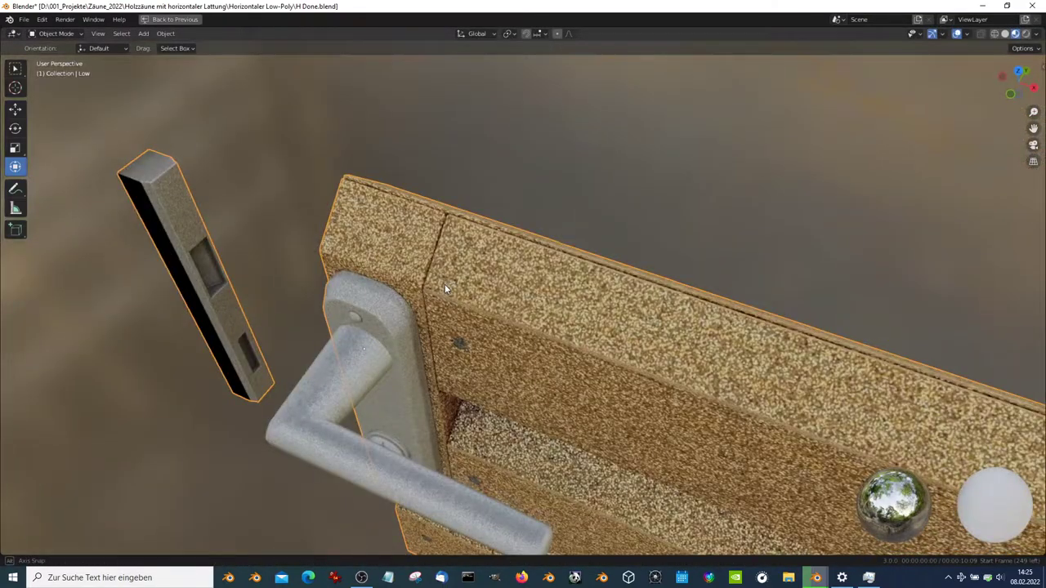
Separate the striker plate from the gate into its own object, Low.023
key("Tab")
key("l")
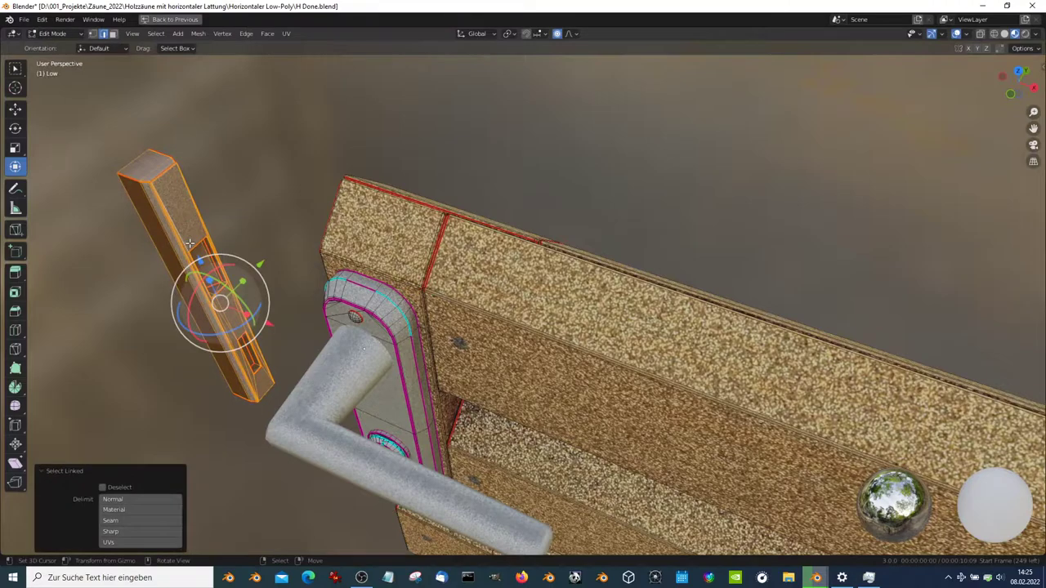
key("p")
left_click(190, 242)
key("Tab")
left_click(205, 250)
Zoom out to show both panels and posts, and select post Low.020
scroll(361, 261, "down", 4)
scroll(360, 261, "down", 2)
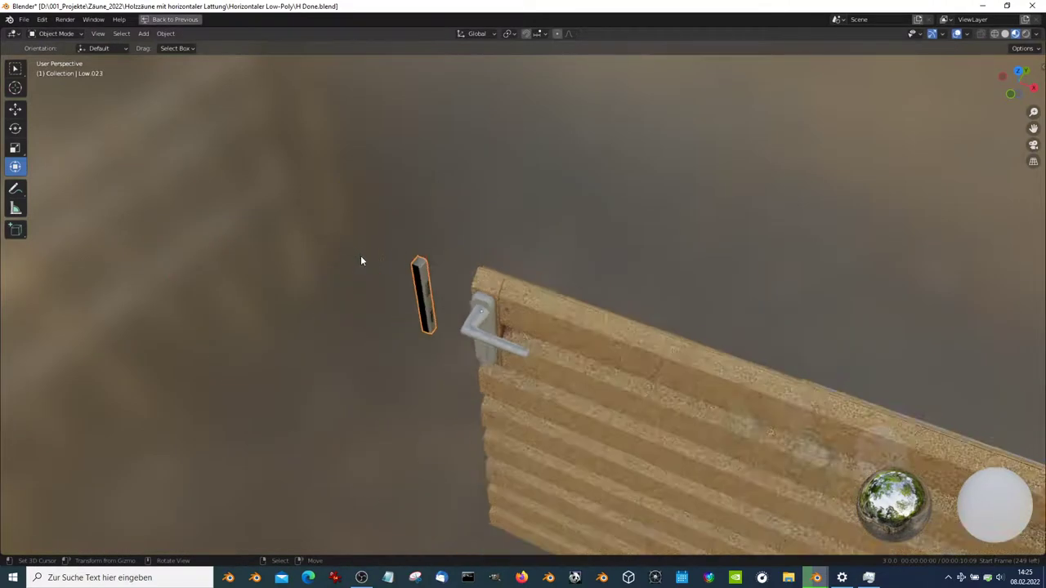
scroll(361, 261, "down", 5)
mouse_move(361, 261)
middle_mouse_down()
mouse_move(602, 262)
mouse_move(691, 306)
middle_mouse_up()
left_click(689, 303)
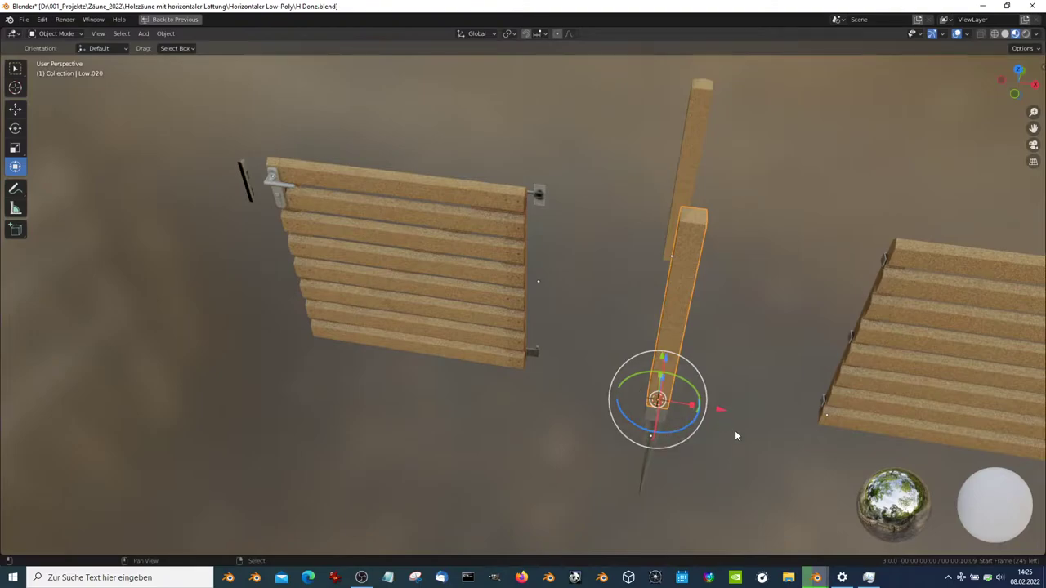
Duplicate post Low.020 2 m along X as Low.024, on the gate's latch side
key("shift+d")
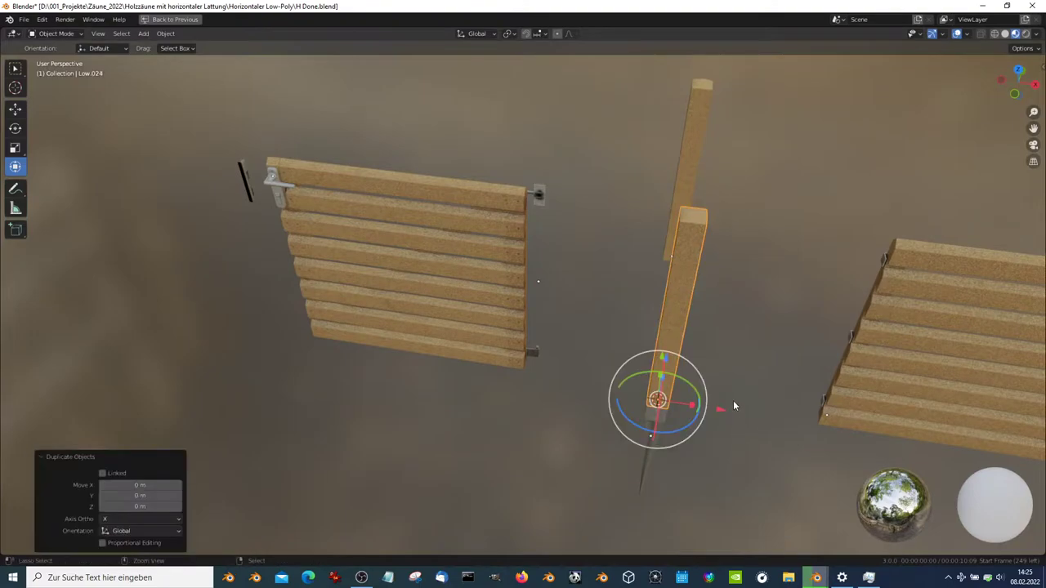
key("x")
left_click(378, 353)
middle_click_drag(378, 353, 336, 222)
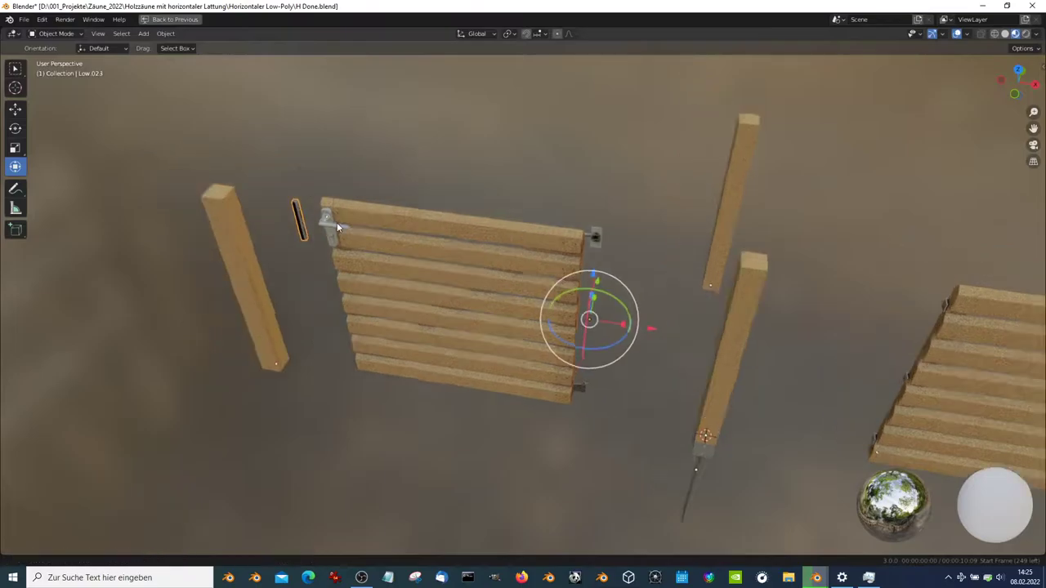
scroll(651, 318, "up", 5)
mouse_move(650, 317)
middle_mouse_down()
mouse_move(628, 239)
mouse_move(649, 207)
middle_mouse_up()
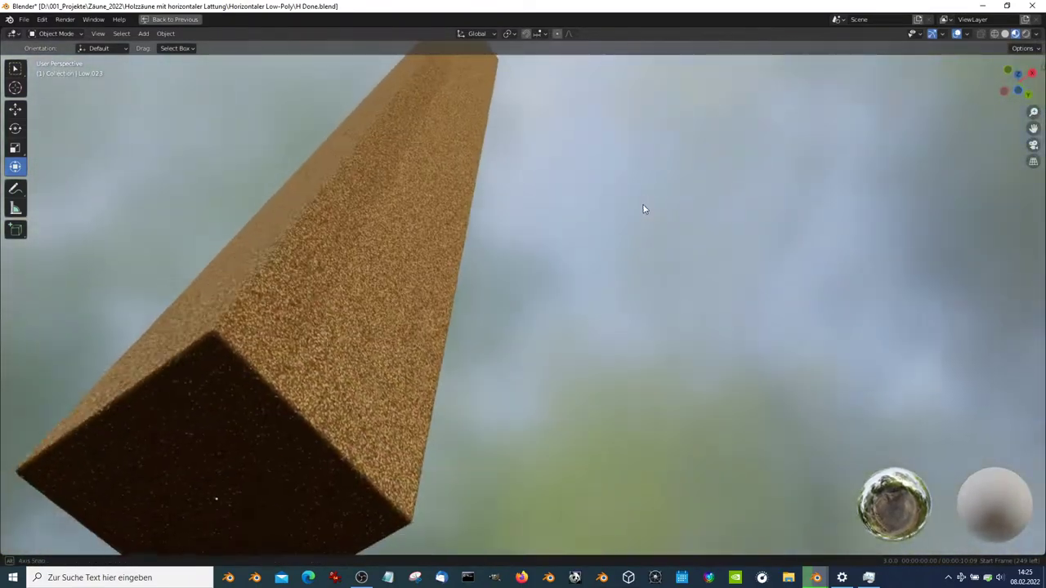
scroll(649, 208, "down", 5)
mouse_move(666, 253)
middle_mouse_down()
mouse_move(387, 234)
mouse_move(332, 250)
mouse_move(285, 215)
mouse_move(275, 252)
mouse_move(334, 250)
mouse_move(421, 315)
mouse_move(630, 320)
mouse_move(509, 324)
mouse_move(602, 269)
mouse_move(613, 237)
middle_mouse_up()
scroll(330, 245, "up", 3)
Move the striker plate's origin onto its selected edge using Cursor to Selected and Origin to 3D Cursor
key("Tab")
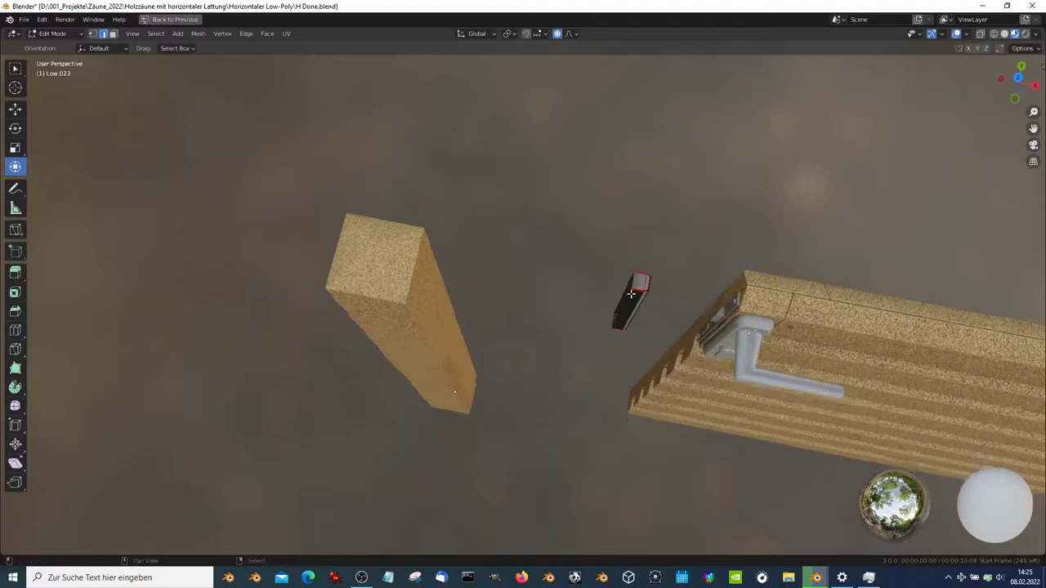
scroll(614, 210, "up", 5)
key("KP_Decimal")
key("shift+s")
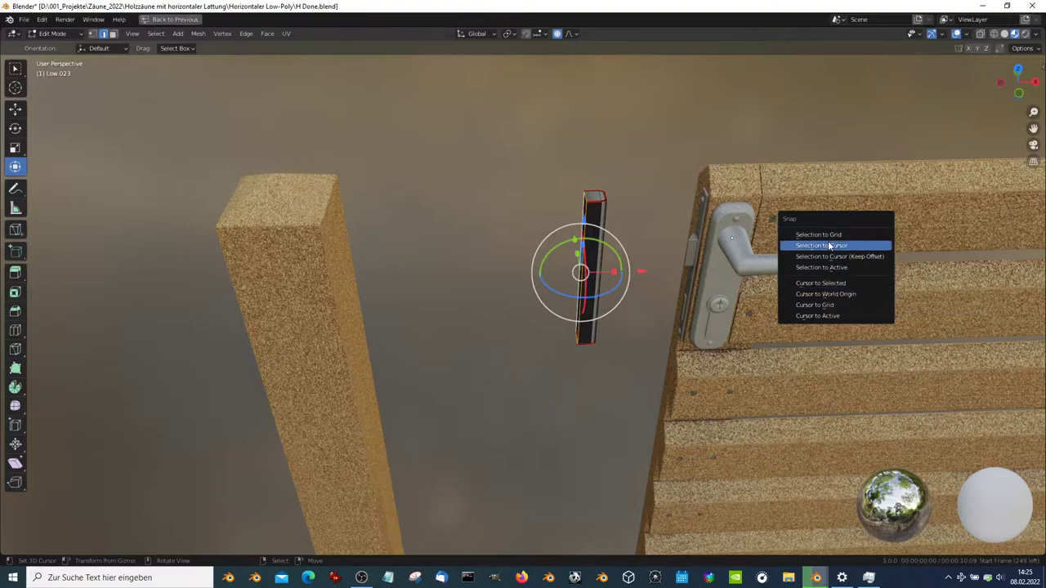
left_click(821, 283)
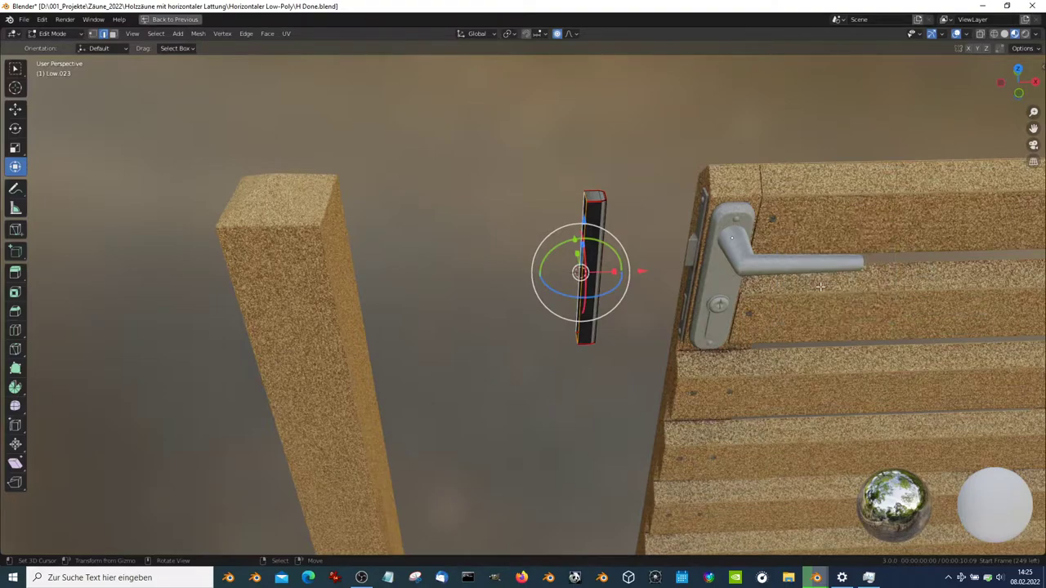
key("Tab")
key("q")
left_click(640, 260)
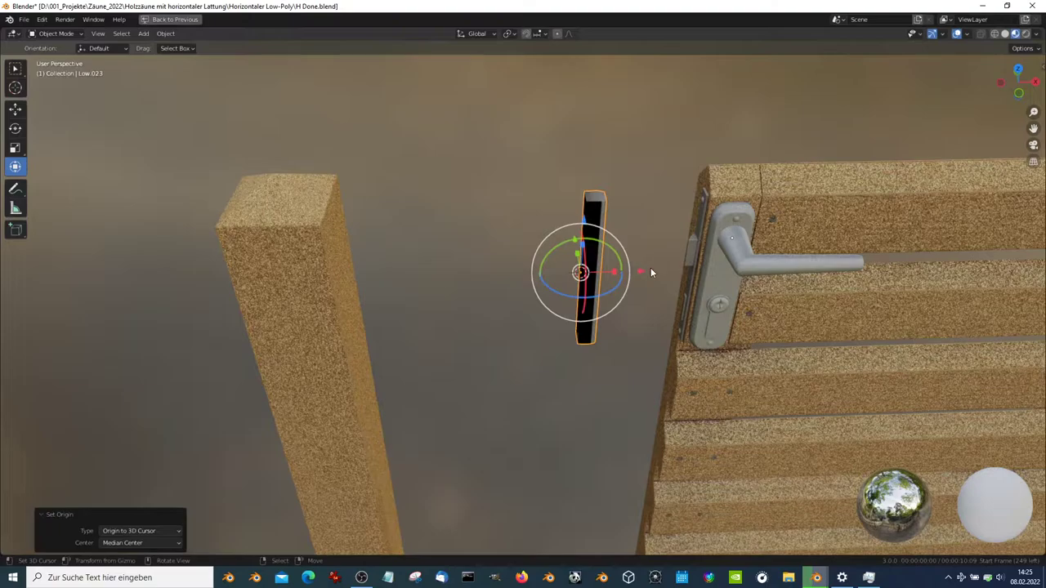
Make a linked copy of the striker plate and slide it along X onto the left post
key("alt+d")
right_click(650, 272)
key("alt+d")
key("x")
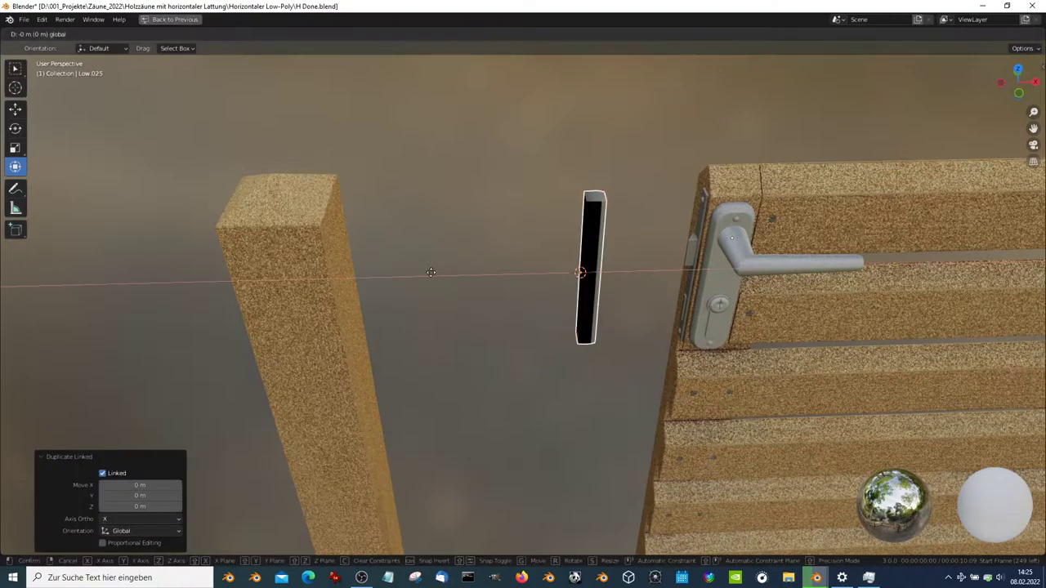
left_click(181, 292)
key("KP_Decimal")
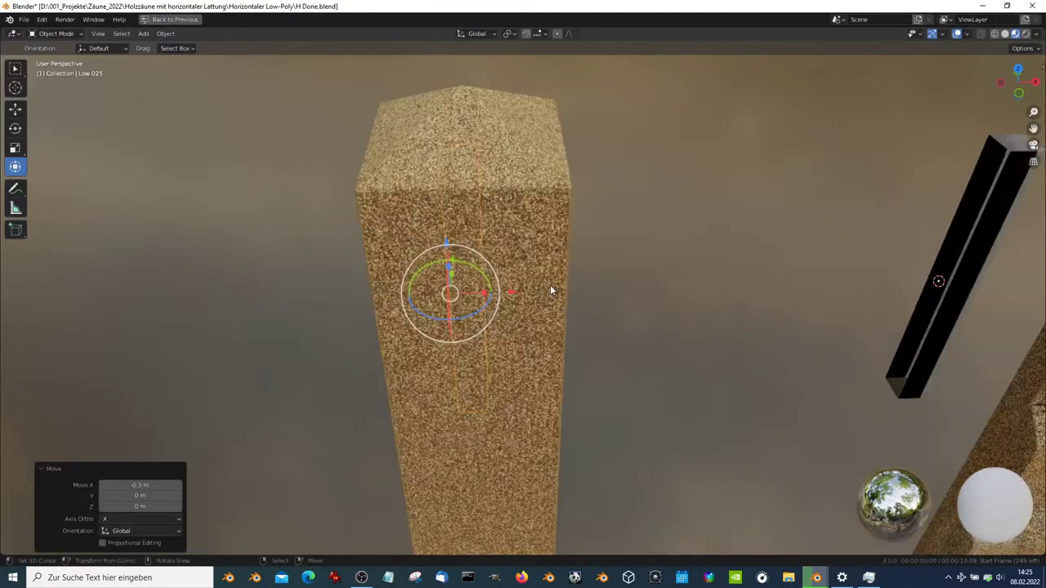
In top view, nudge post Low.024 0.06 m X and 0.04 m Y into line
key("KP_7")
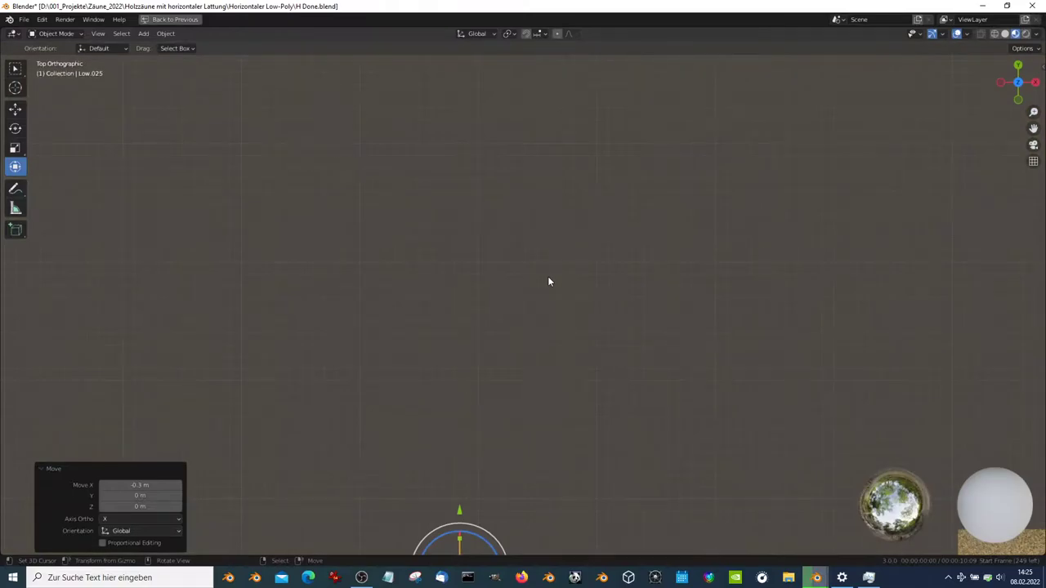
scroll(549, 282, "down", 2)
scroll(549, 282, "up", 1)
scroll(618, 287, "down", 3)
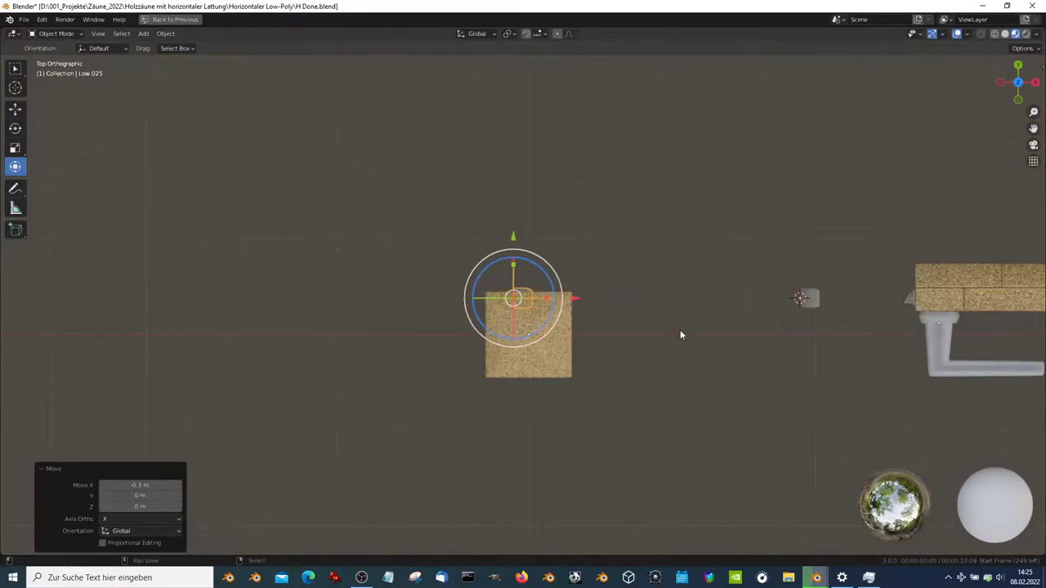
middle_click_drag(680, 334, 557, 358, "shift")
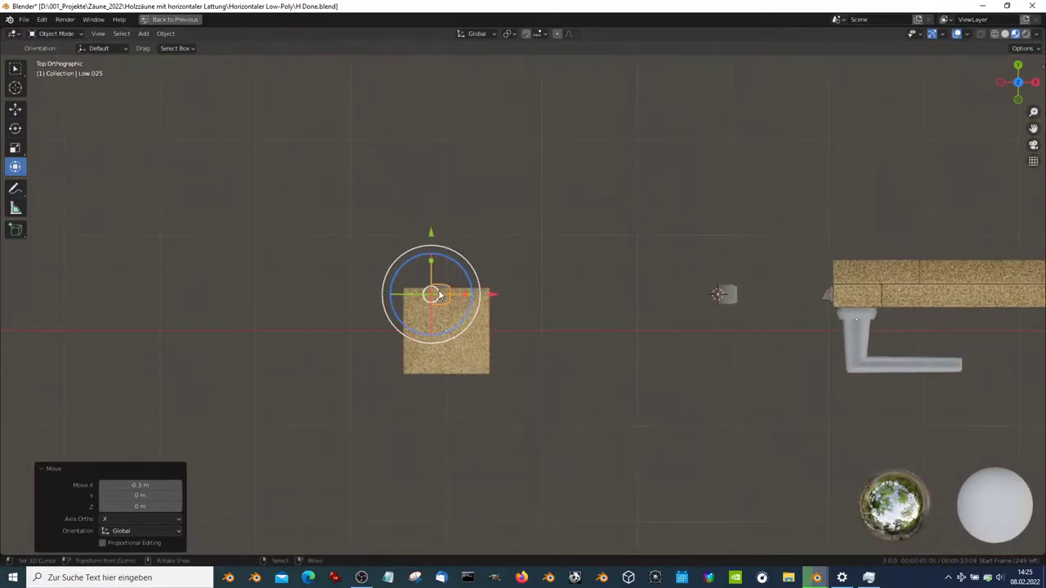
left_click(466, 367)
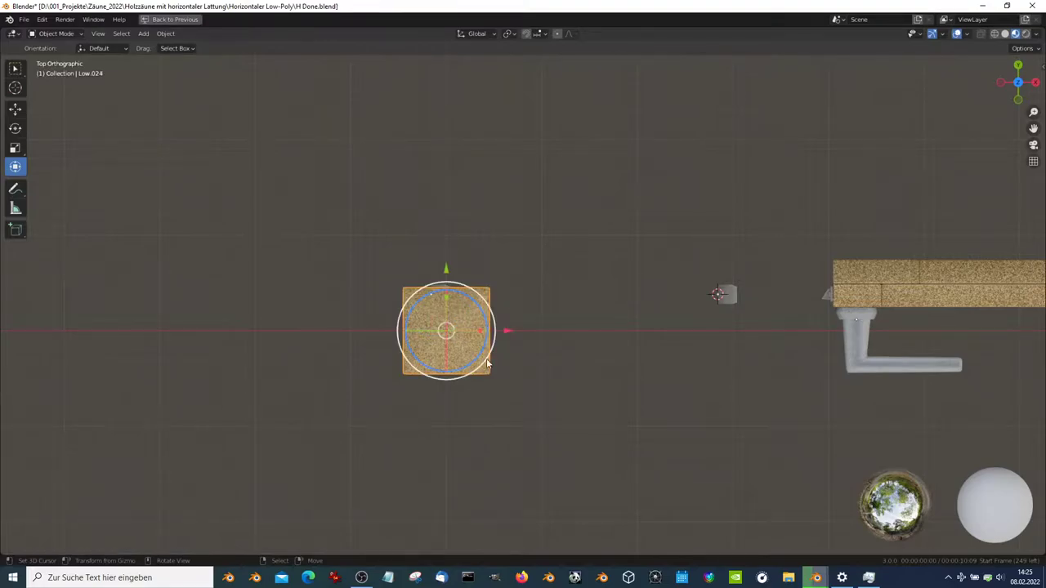
mouse_move(487, 358)
left_mouse_down()
mouse_move(420, 319)
mouse_move(434, 322)
left_mouse_up()
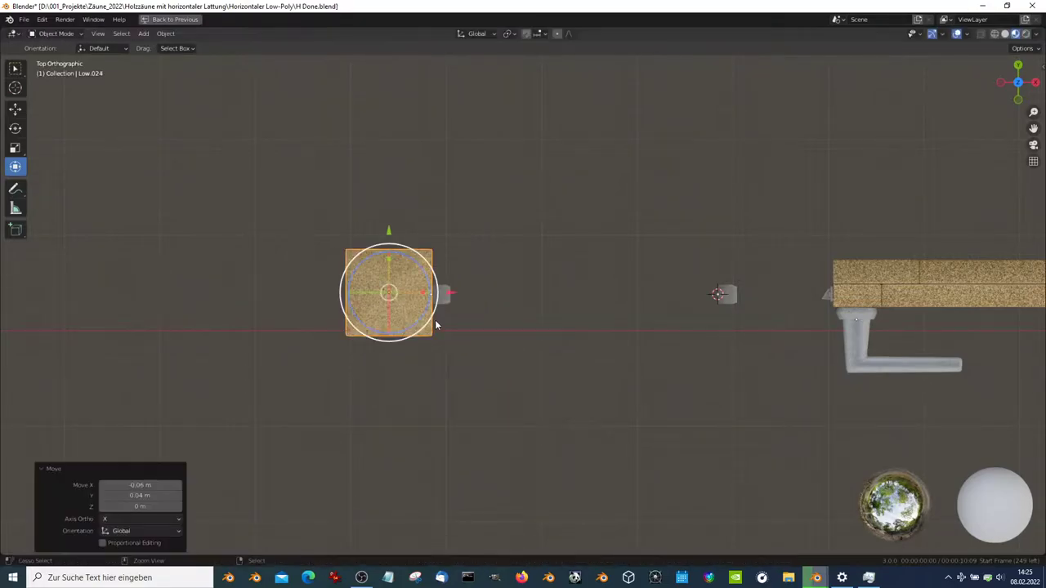
mouse_move(434, 322)
middle_mouse_down()
mouse_move(490, 312)
mouse_move(506, 268)
mouse_move(525, 331)
middle_mouse_up()
scroll(505, 268, "down", 4)
Select the gate and, in Edit Mode, select the hinge's base plate with L
left_click(527, 321)
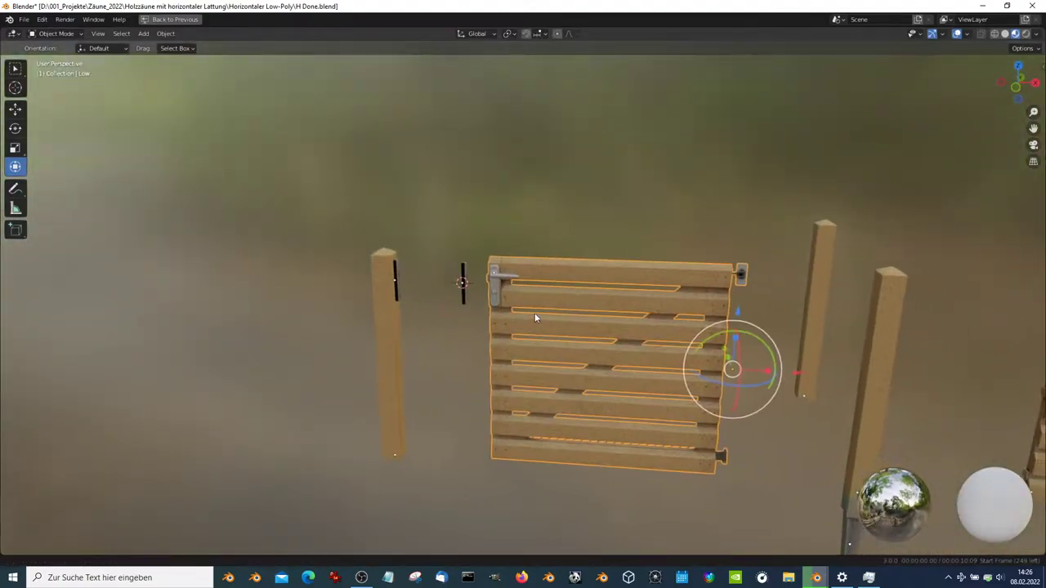
scroll(534, 313, "up", 3)
middle_click_drag(519, 231, 572, 311)
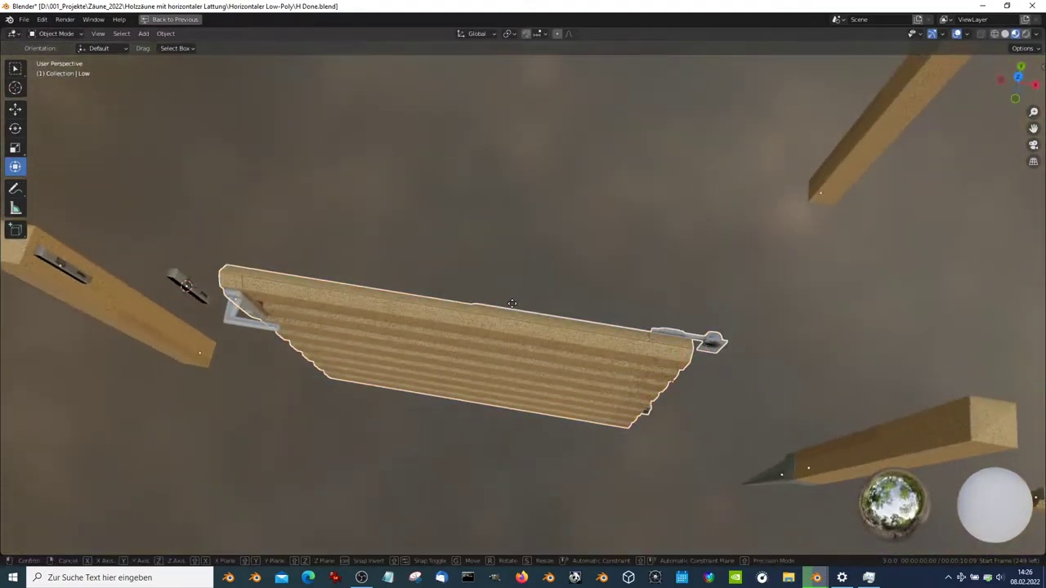
scroll(572, 310, "up", 3)
mouse_move(577, 246)
middle_mouse_down()
mouse_move(540, 281)
mouse_move(669, 355)
middle_mouse_up()
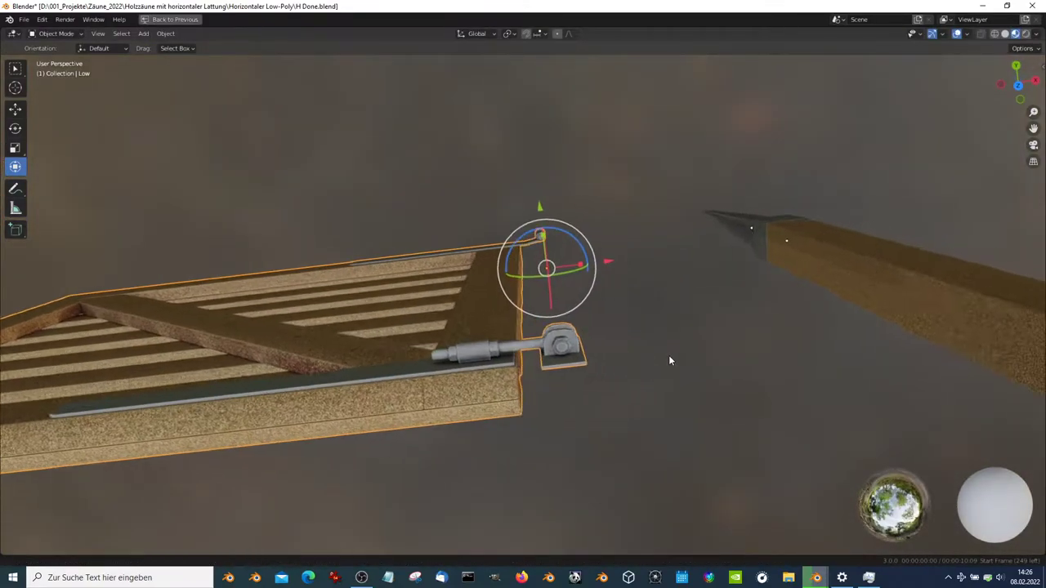
scroll(646, 390, "up", 3)
key("Tab")
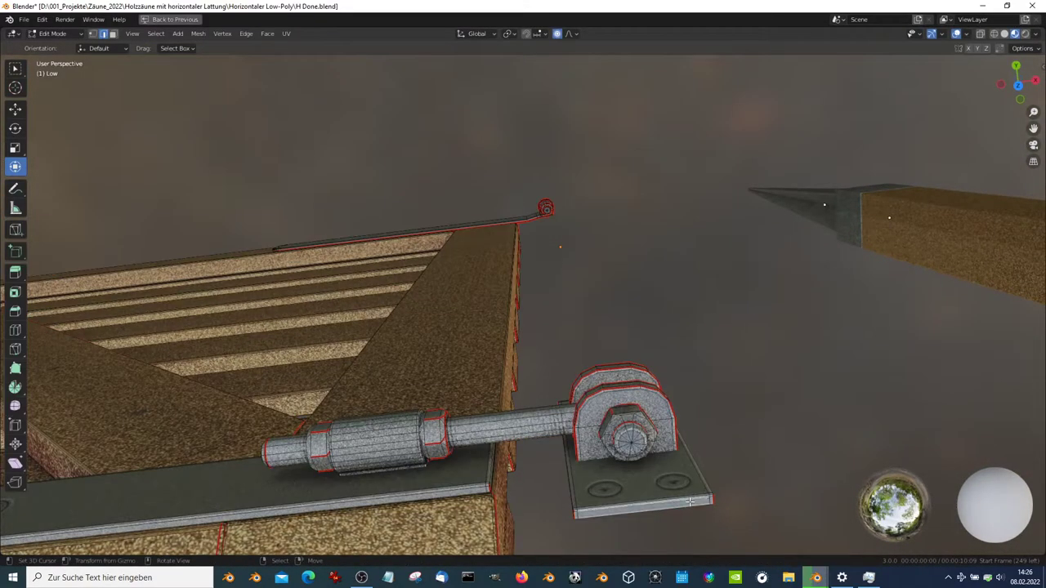
key("l")
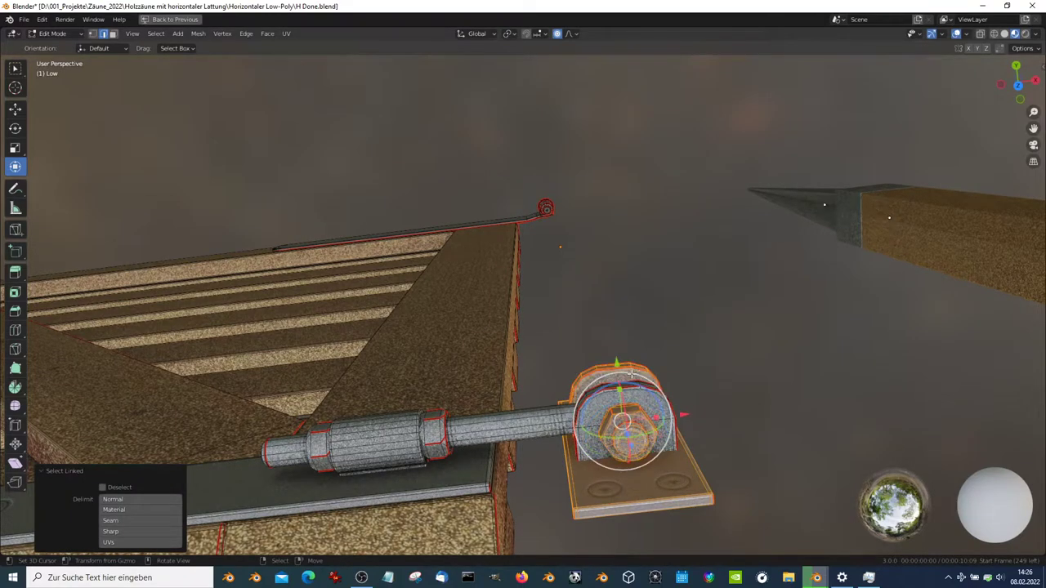
key("KP_Decimal")
mouse_move(646, 401)
middle_mouse_down()
mouse_move(412, 305)
mouse_move(290, 224)
mouse_move(507, 233)
mouse_move(514, 270)
mouse_move(502, 334)
mouse_move(544, 313)
middle_mouse_up()
scroll(515, 270, "up", 2)
Refine the hinge selection, dropping the bolt shank and adding the hinge pipe's end cap
key("ctrl+z")
scroll(540, 384, "down", 6)
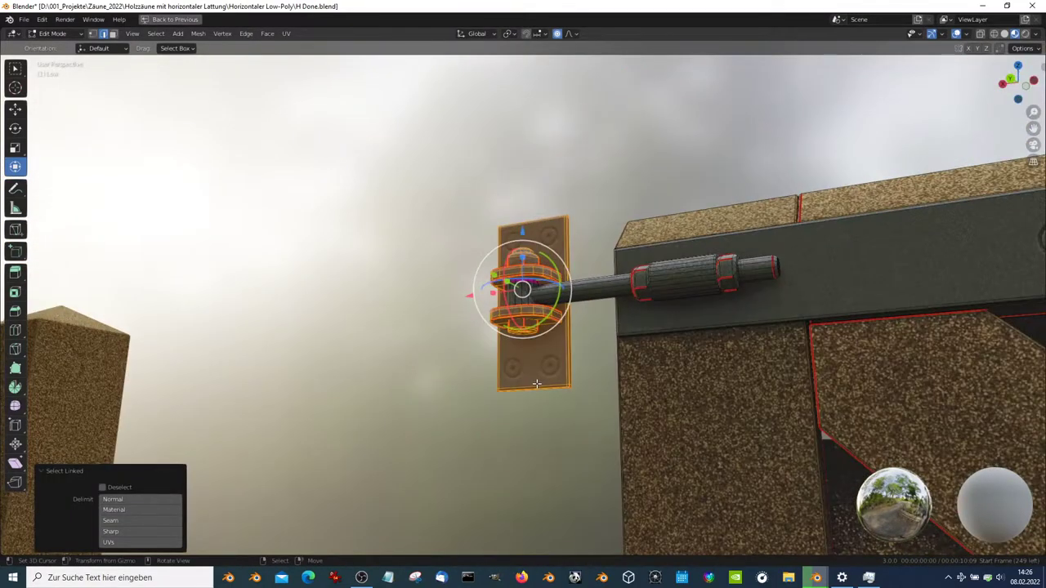
middle_click_drag(540, 384, 557, 315)
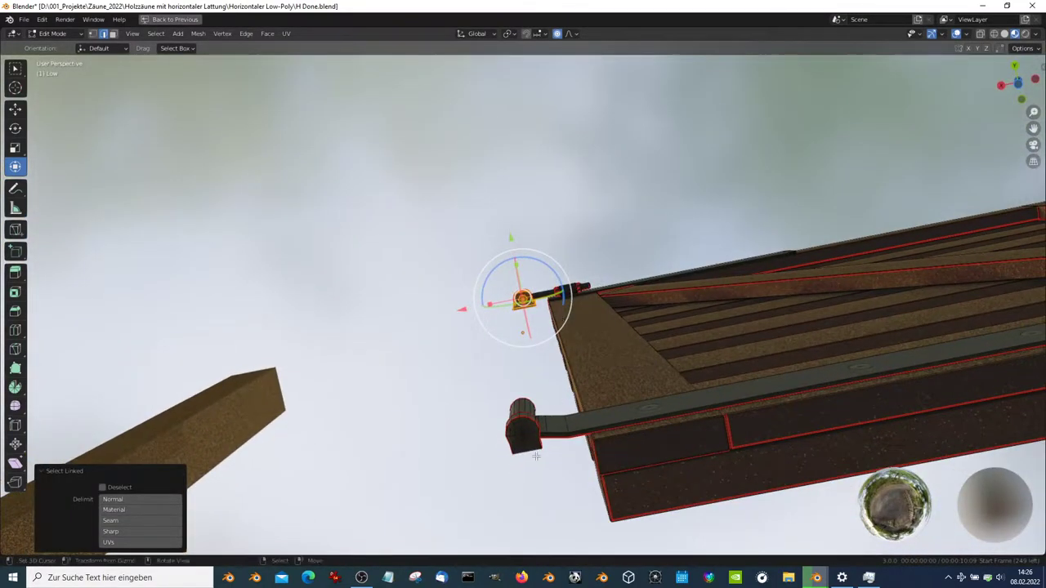
left_click(534, 445, "shift")
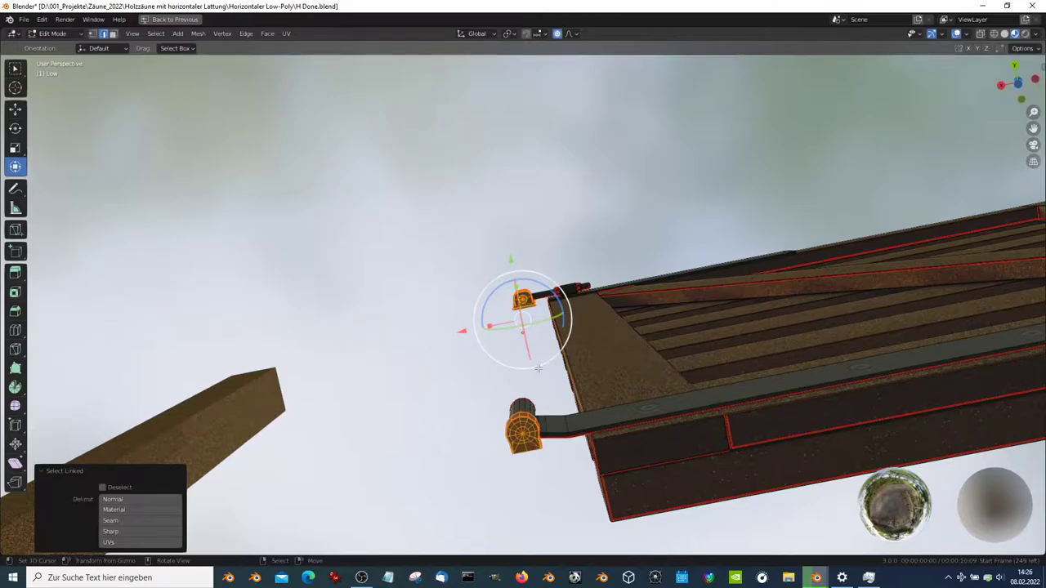
middle_click_drag(538, 370, 523, 455, "alt")
scroll(523, 413, "up", 5)
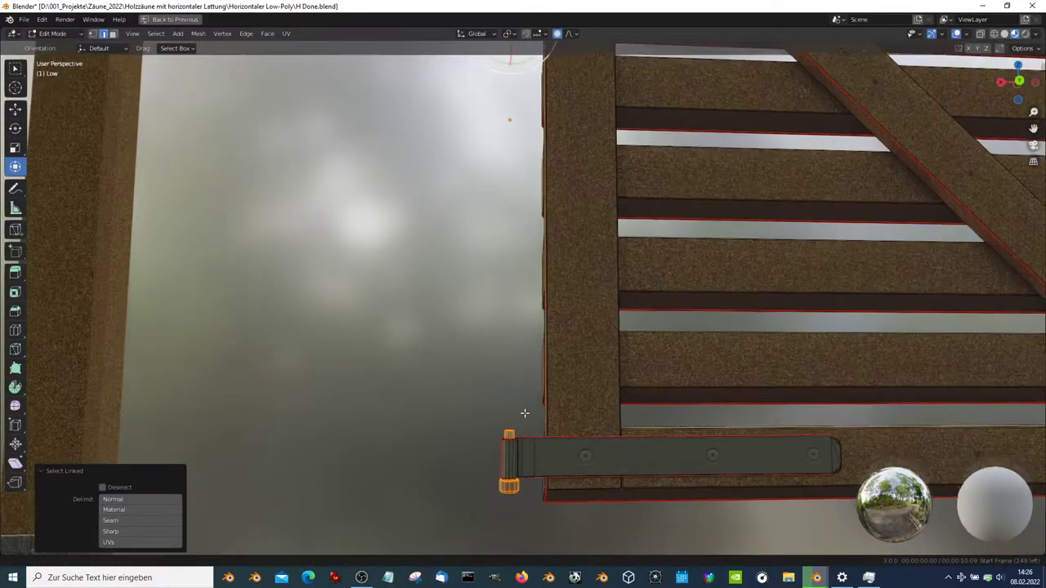
mouse_move(523, 413)
middle_mouse_down("alt")
mouse_move(540, 251)
mouse_move(506, 251)
middle_mouse_up("alt")
scroll(540, 251, "down", 5)
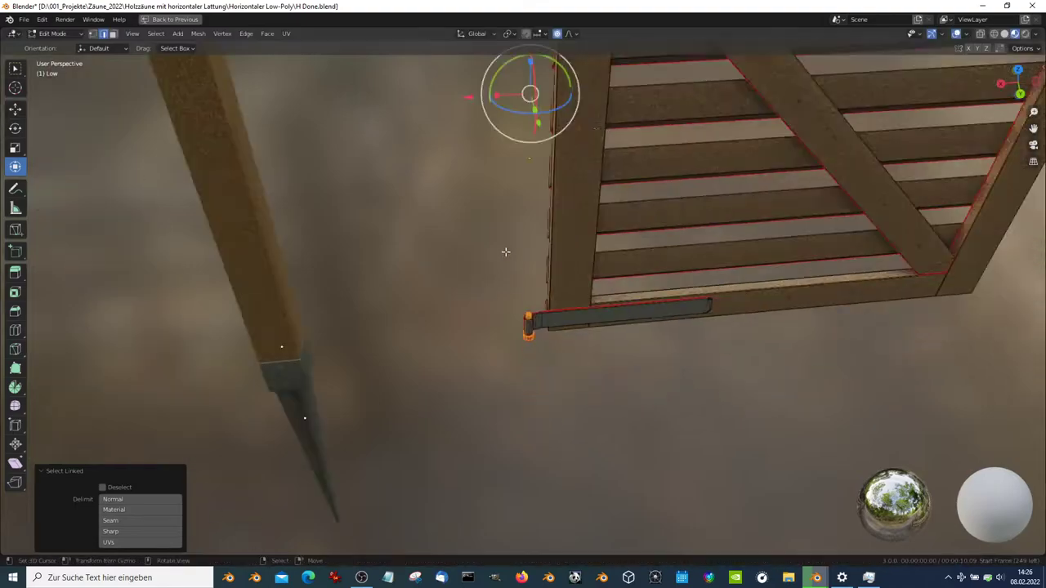
scroll(474, 269, "up", 3)
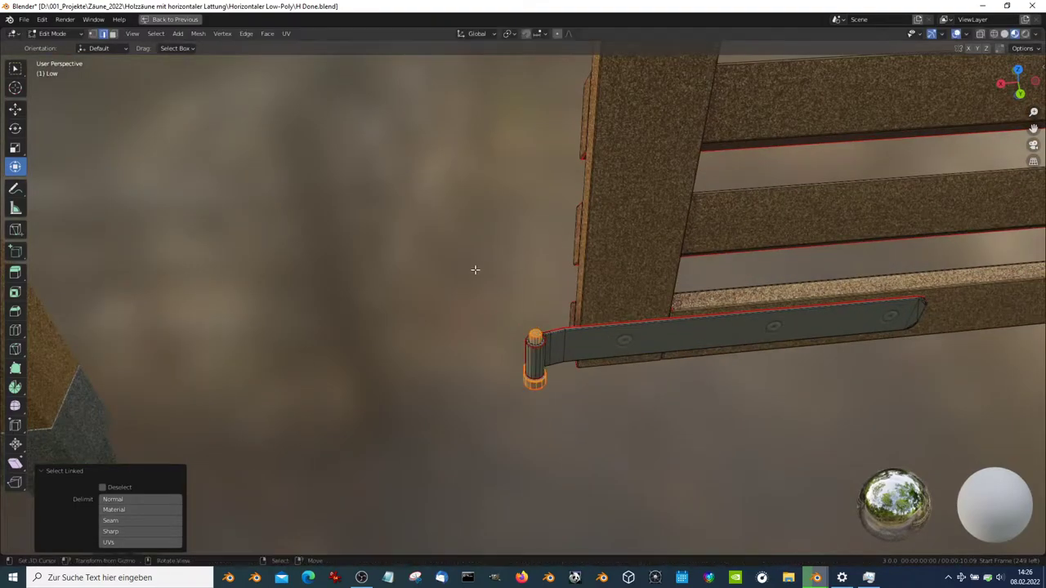
scroll(474, 269, "down", 5)
scroll(474, 269, "up", 5)
middle_click_drag(474, 269, 625, 319)
Separate the selected hinge geometry into its own object, Low.026
key("g")
right_click(505, 324)
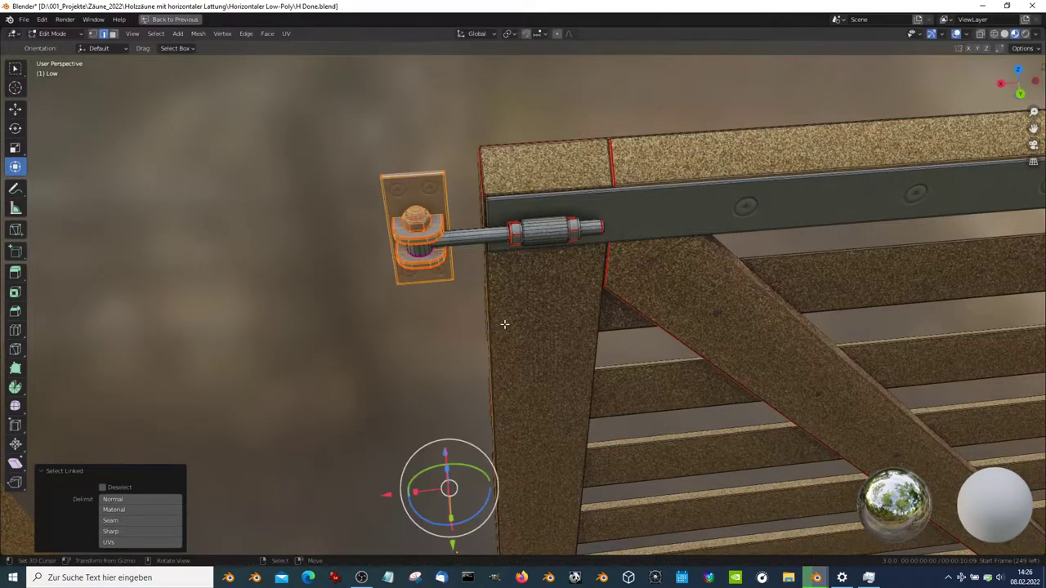
key("p")
left_click(505, 324)
key("Tab")
Place the hinge object at the gate corner, then select the gate and frame its latch edge
scroll(470, 312, "down", 6)
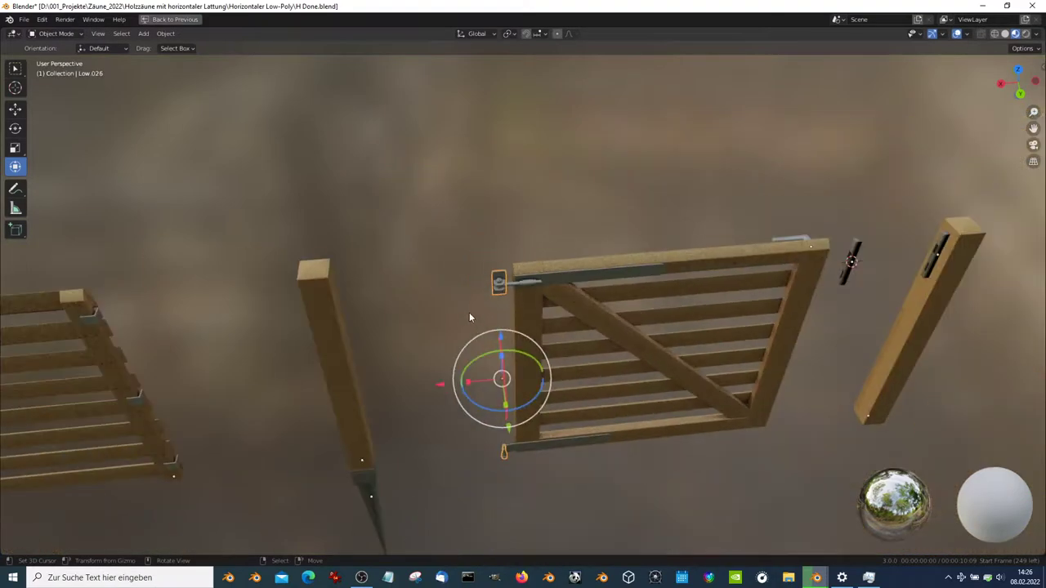
key("g")
left_click(556, 251)
left_click(557, 250)
scroll(548, 266, "up", 3)
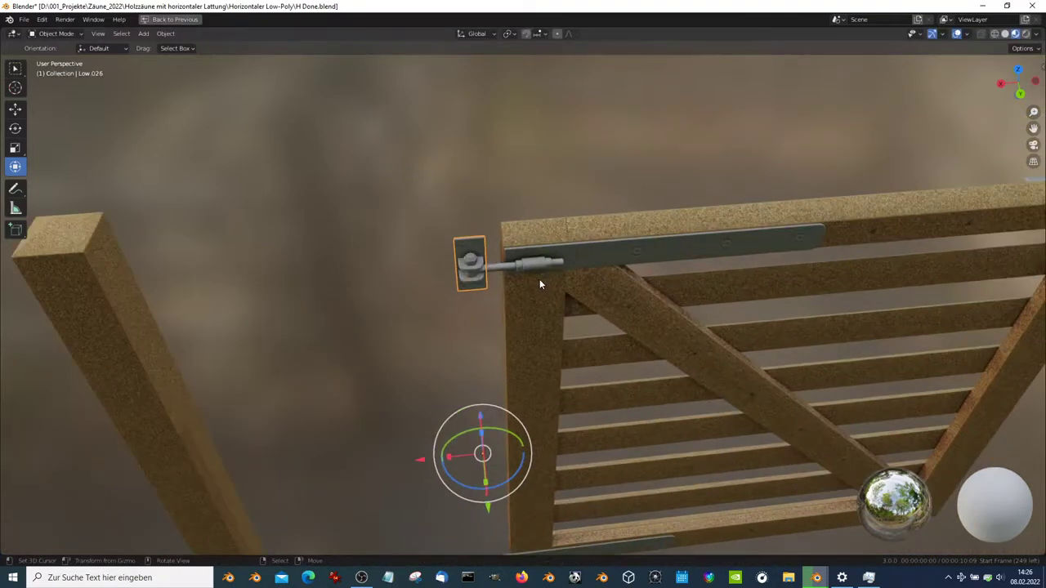
scroll(572, 270, "up", 2)
mouse_move(585, 270)
middle_mouse_down()
mouse_move(763, 267)
mouse_move(608, 354)
middle_mouse_up()
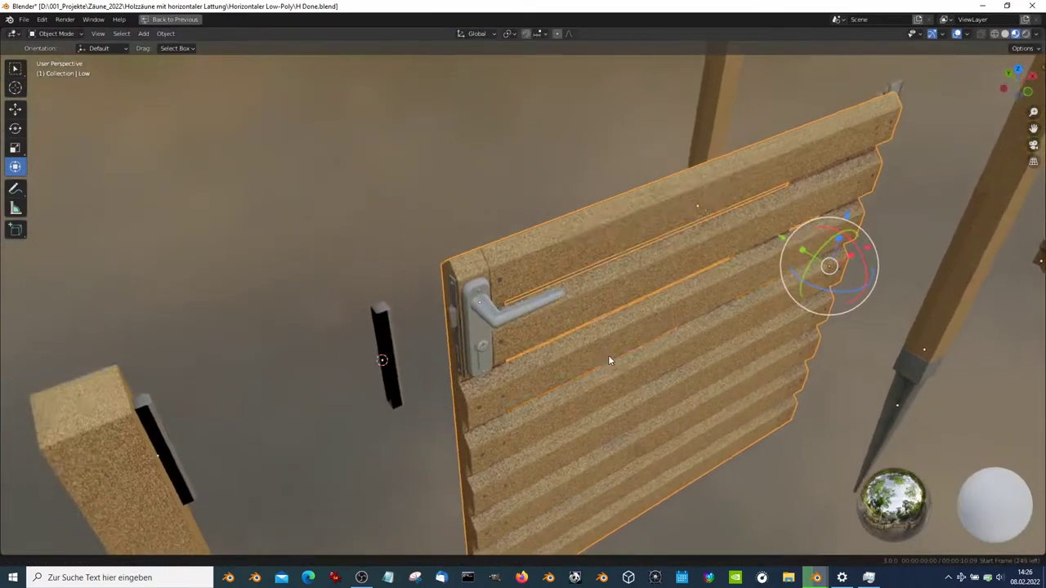
scroll(608, 354, "up", 4)
scroll(514, 232, "up", 2)
mouse_move(587, 300)
middle_mouse_down()
mouse_move(617, 380)
mouse_move(570, 397)
middle_mouse_up()
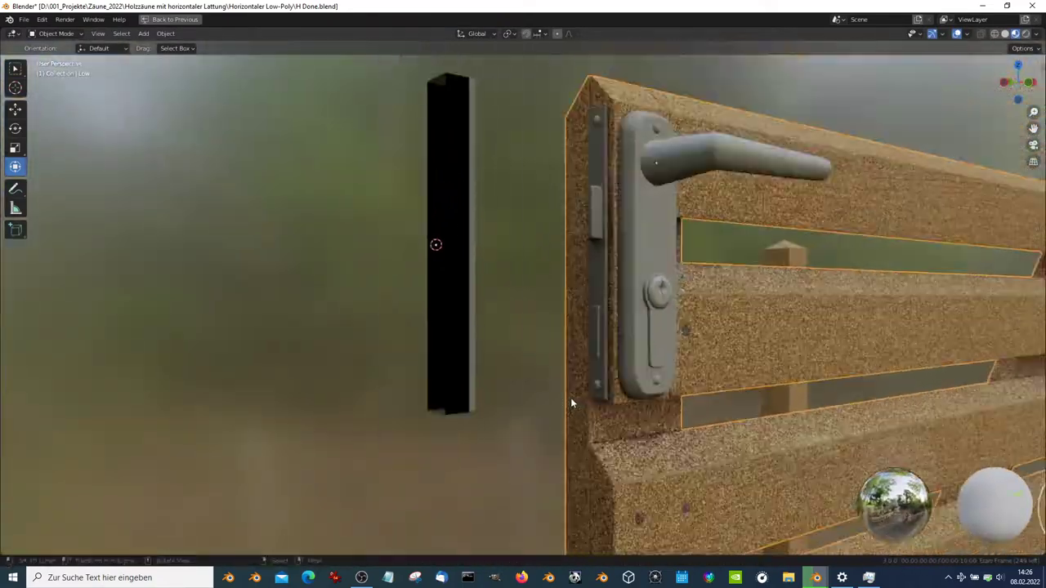
scroll(630, 180, "up", 2)
mouse_move(630, 180)
middle_mouse_down()
mouse_move(593, 226)
mouse_move(549, 402)
middle_mouse_up()
Split the two latch plates off the gate mesh into a new object, Low.027
key("Tab")
scroll(589, 219, "up", 3)
key("l")
scroll(549, 402, "down", 3)
key("l")
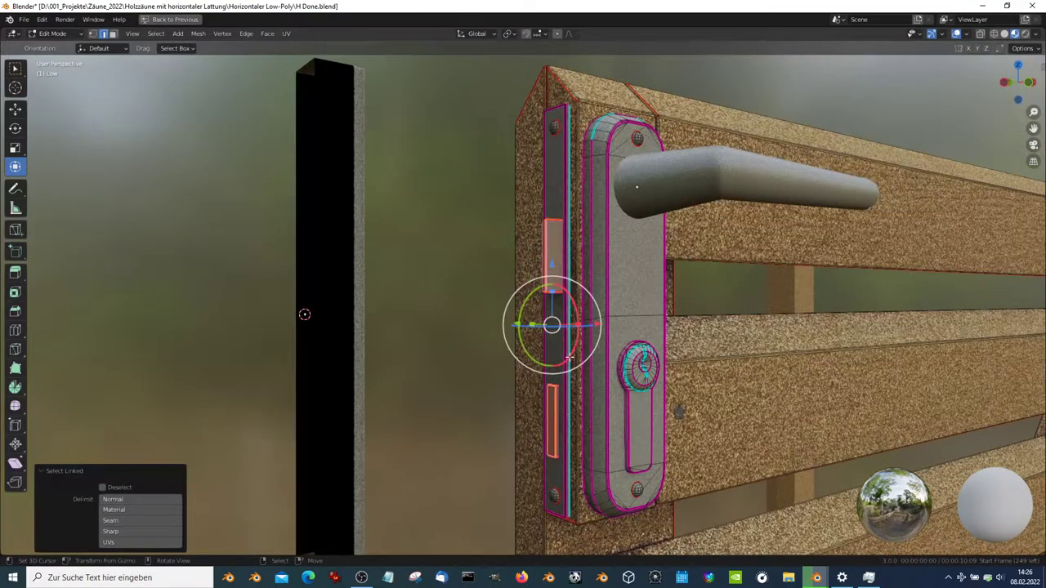
key("p")
left_click(569, 357)
key("Tab")
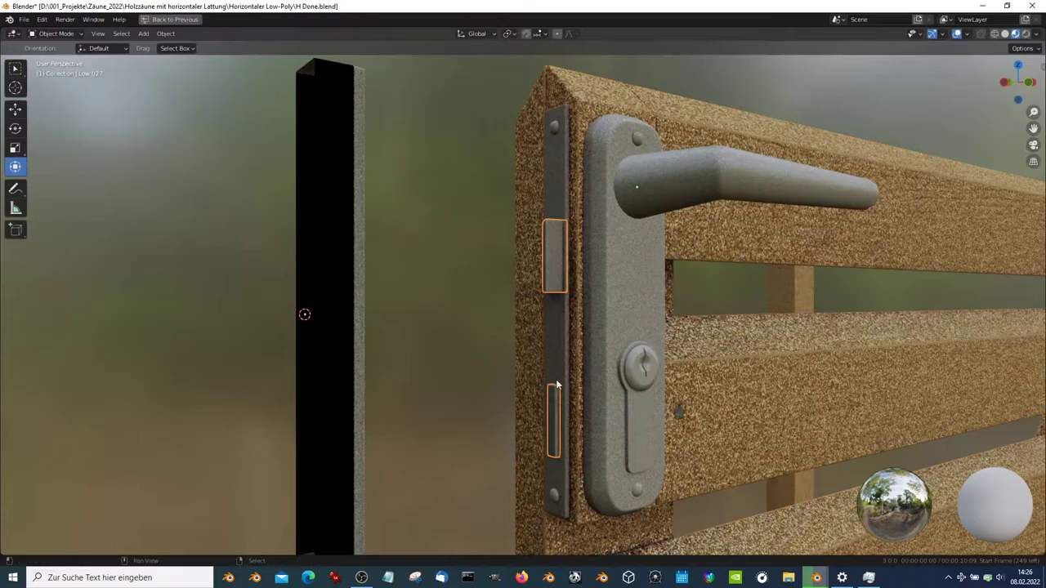
Split the lower latch plate from Low.027 into its own object and make the gate active
key("Tab")
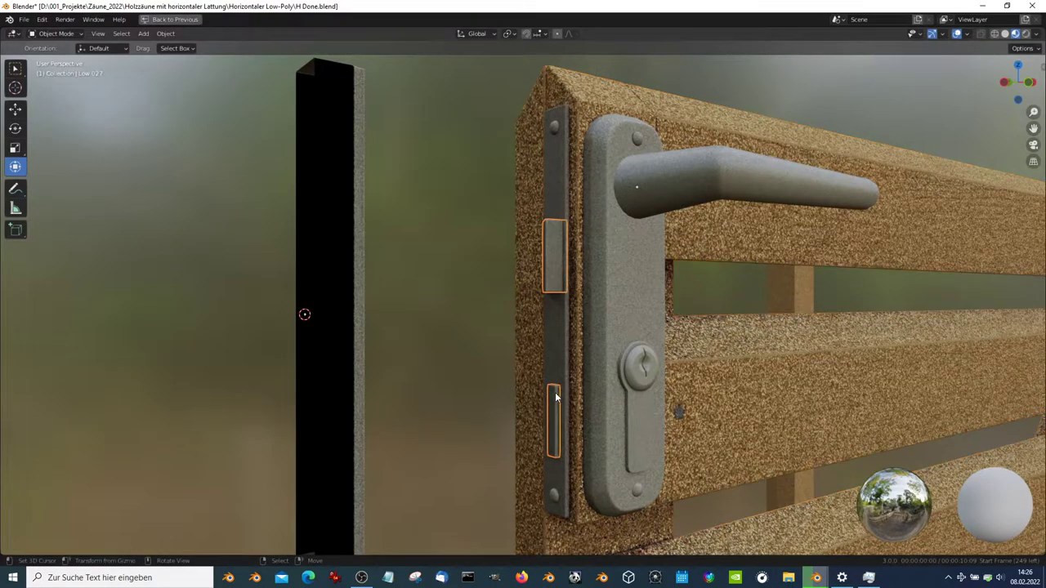
left_click(556, 396)
key("l")
key("p")
left_click(556, 396)
key("Tab")
left_click(626, 311)
Parent the latch plates and the door handle to the gate with Keep Transform
scroll(626, 312, "down", 8)
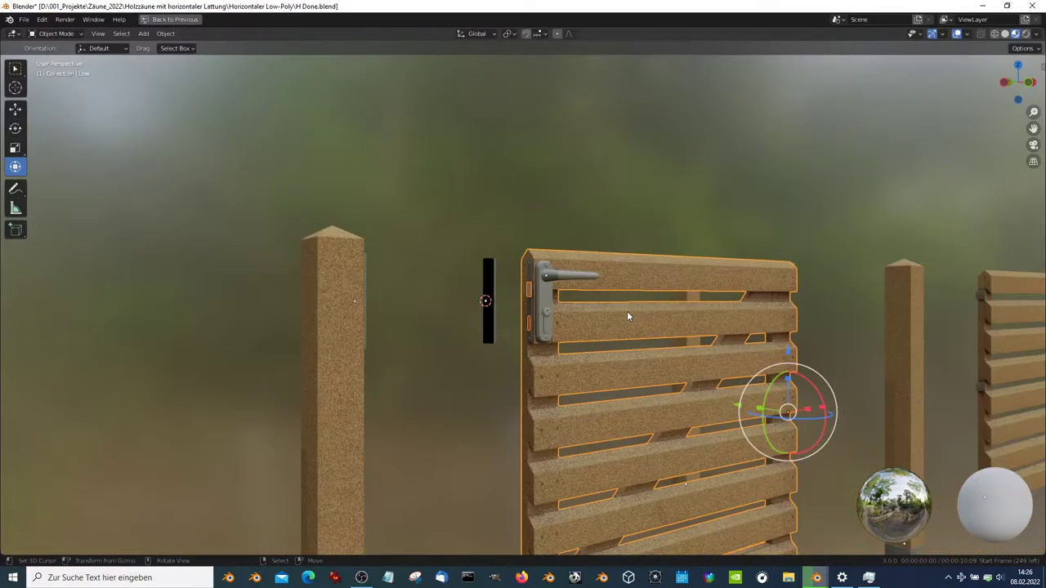
key("ctrl+p")
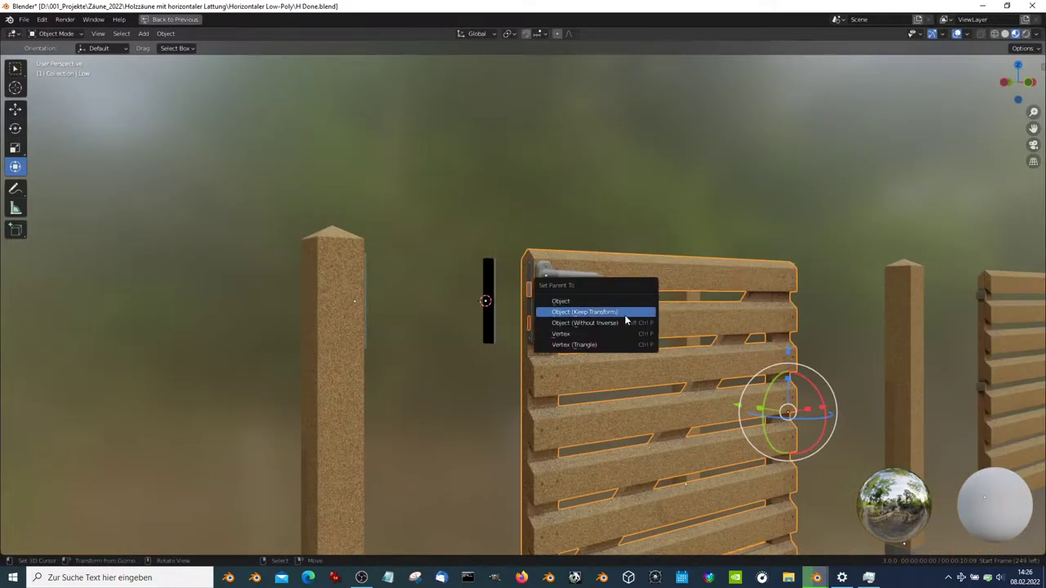
left_click(607, 312)
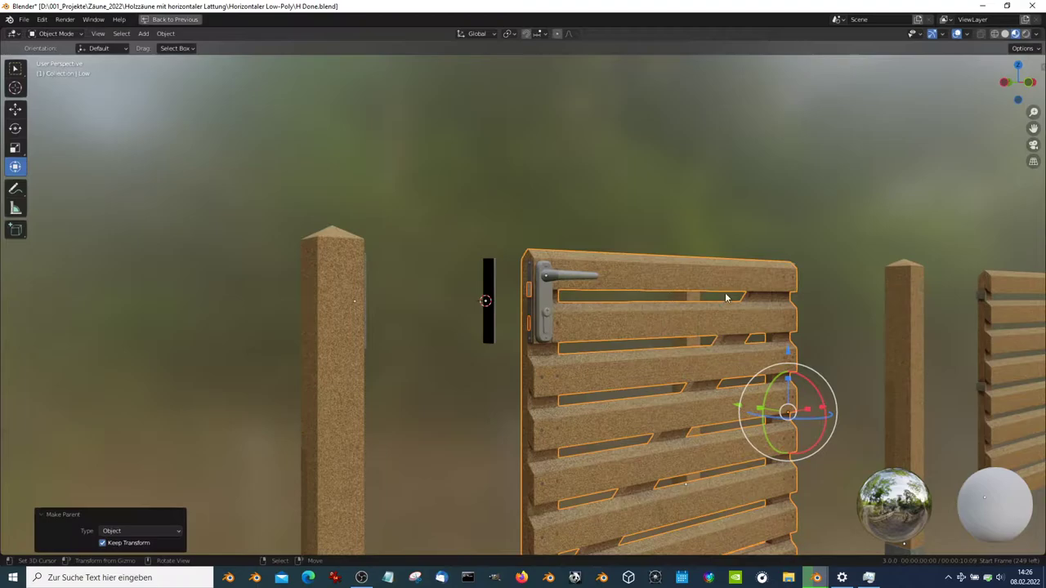
left_click(572, 275)
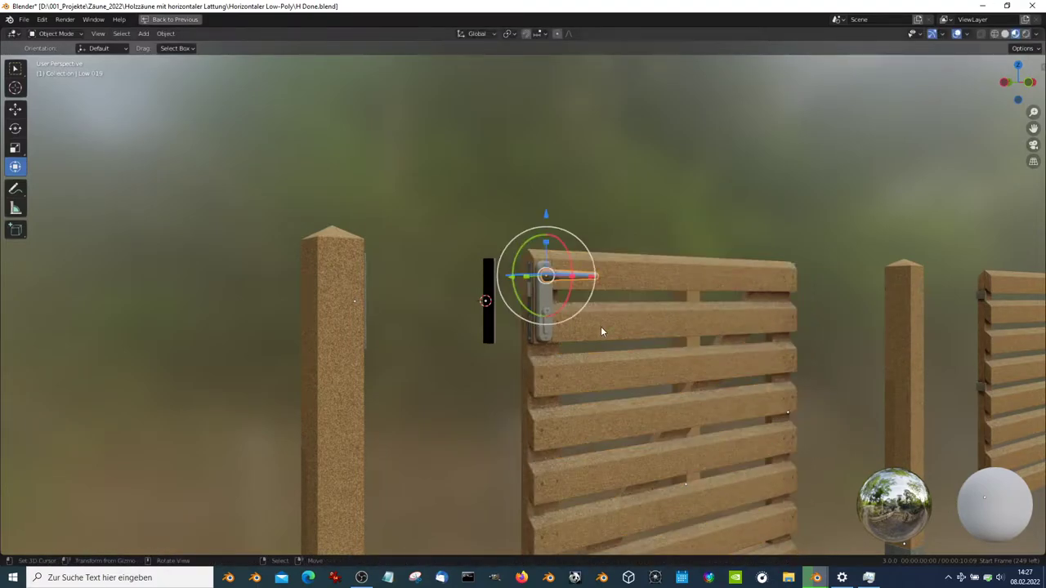
left_click(600, 331, "shift")
key("ctrl+p")
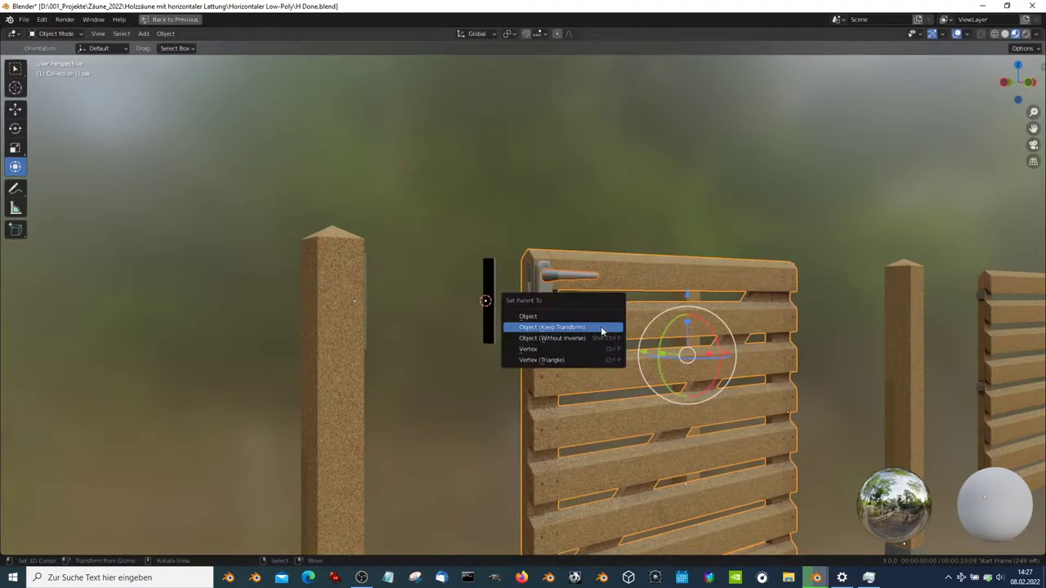
left_click(602, 327)
Test the gate's swing around its hinge in top view, leaving it closed, and select post Low.020
mouse_move(635, 346)
middle_mouse_down()
mouse_move(625, 289)
mouse_move(524, 317)
mouse_move(546, 341)
mouse_move(664, 315)
middle_mouse_up()
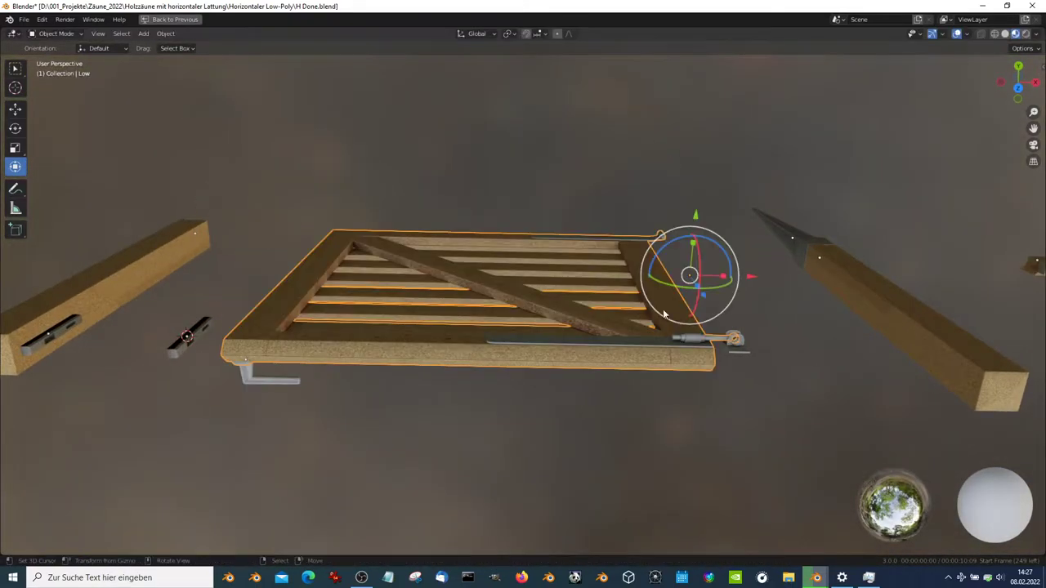
middle_click_drag(741, 273, 740, 268)
key("KP_7")
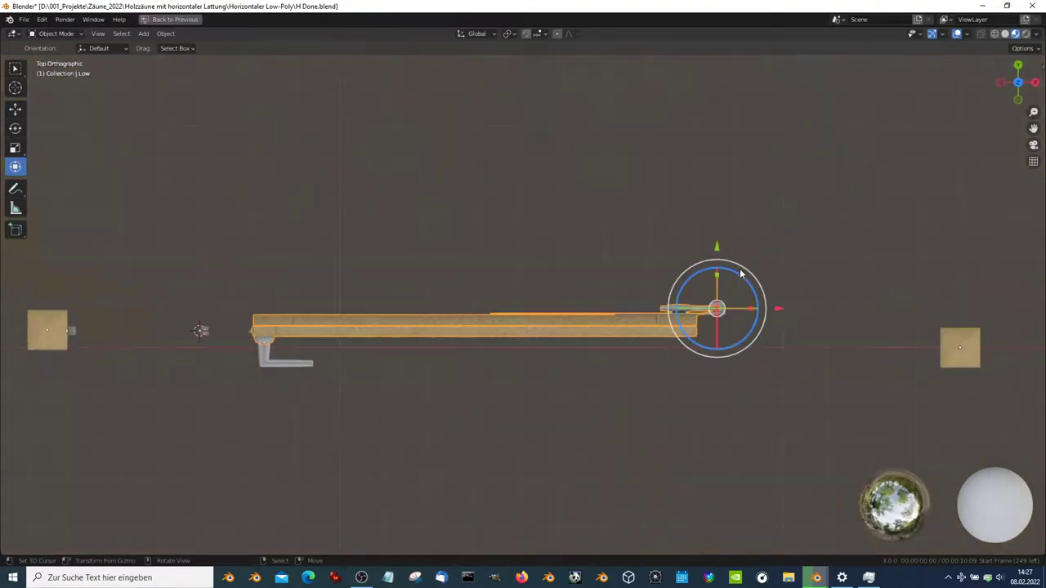
scroll(823, 235, "up", 1)
mouse_move(822, 234)
middle_mouse_down("shift")
mouse_move(626, 349)
mouse_move(770, 338)
middle_mouse_up("shift")
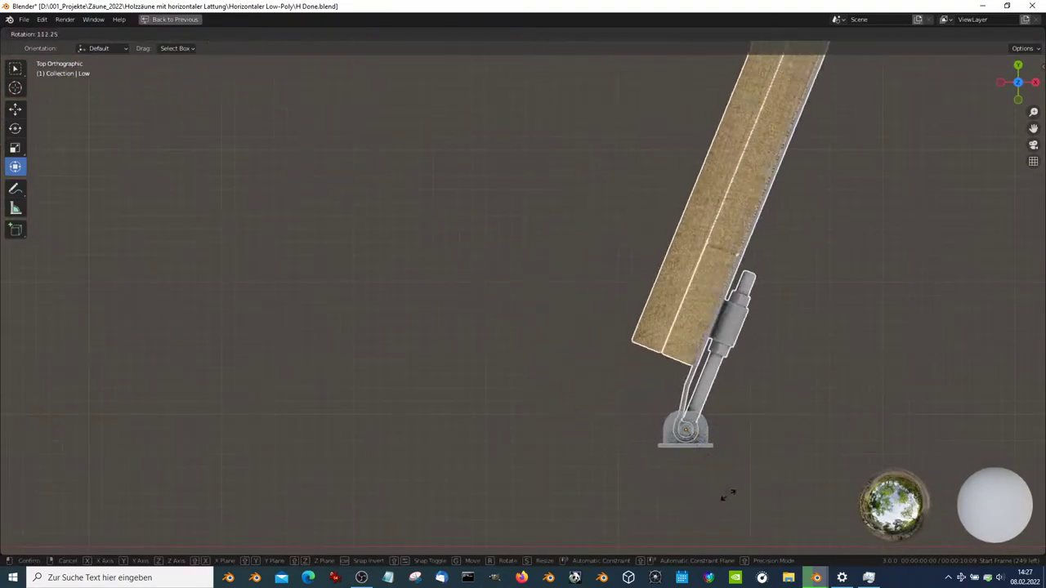
key("KP_7")
scroll(767, 299, "down", 3)
scroll(742, 344, "up", 3)
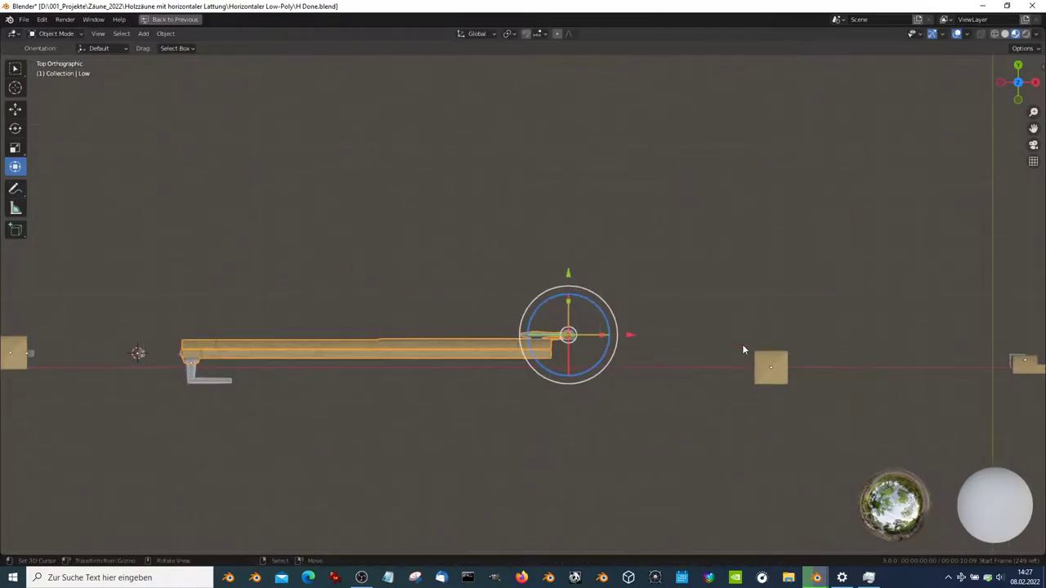
middle_click_drag(742, 344, 766, 340, "shift")
left_click(763, 340)
middle_click_drag(793, 394, 789, 287)
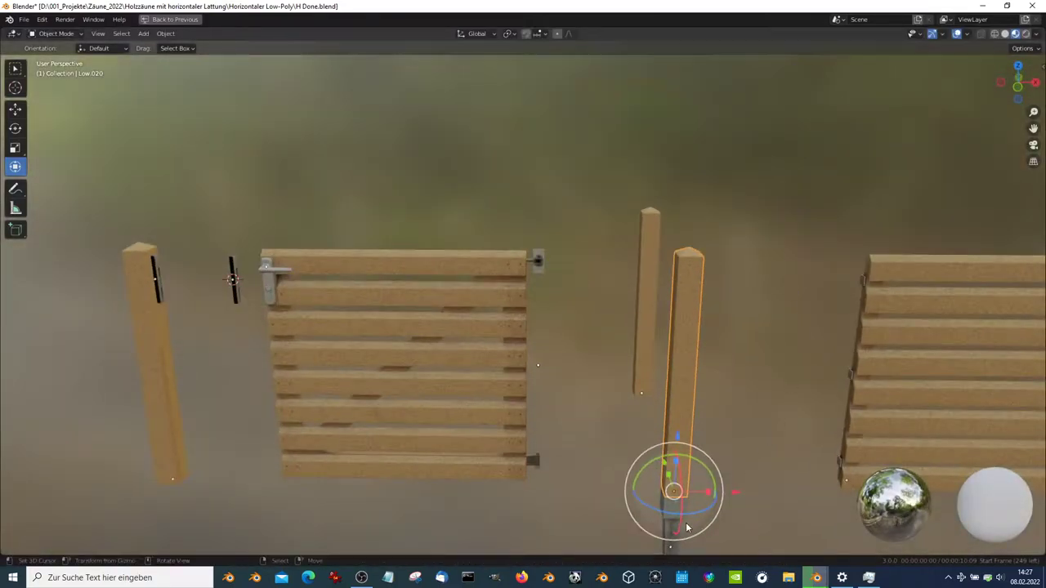
Delete the loose black striker plate Low.023 beside the gate
middle_click_drag(402, 285, 506, 260, "shift")
left_click(368, 266)
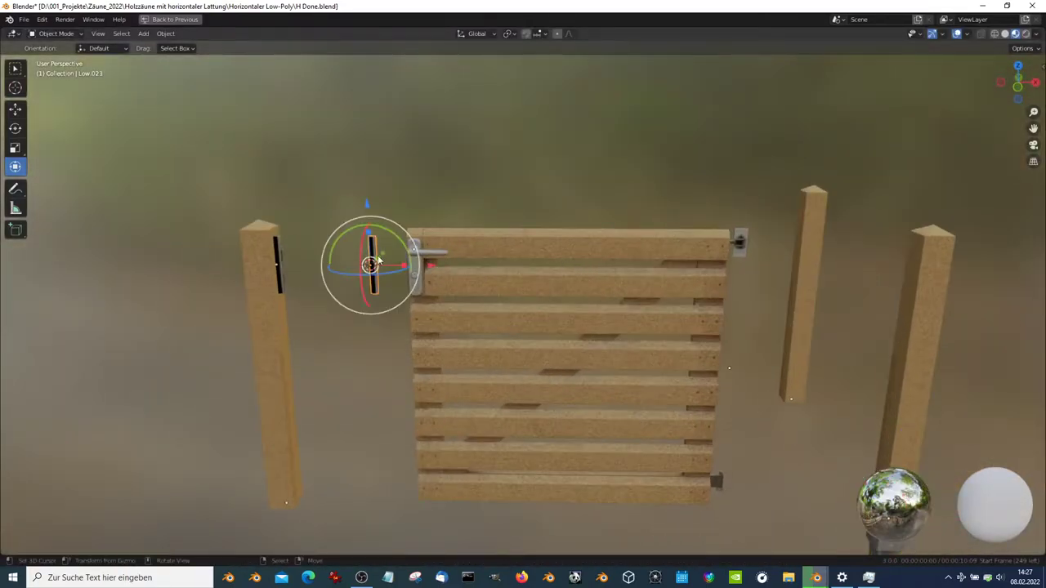
key("KP_1")
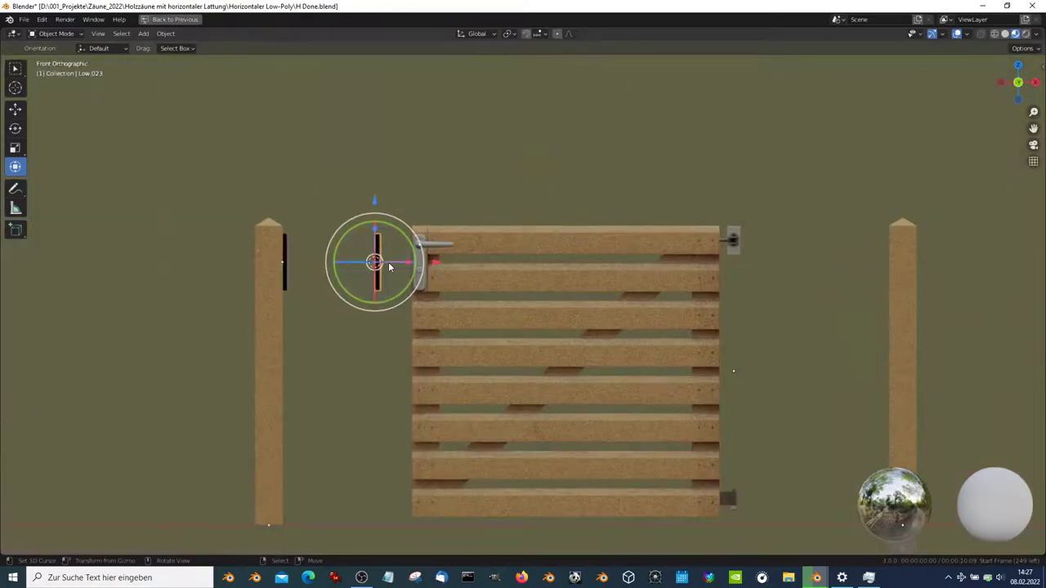
middle_click_drag(389, 266, 520, 290, "shift")
key("x")
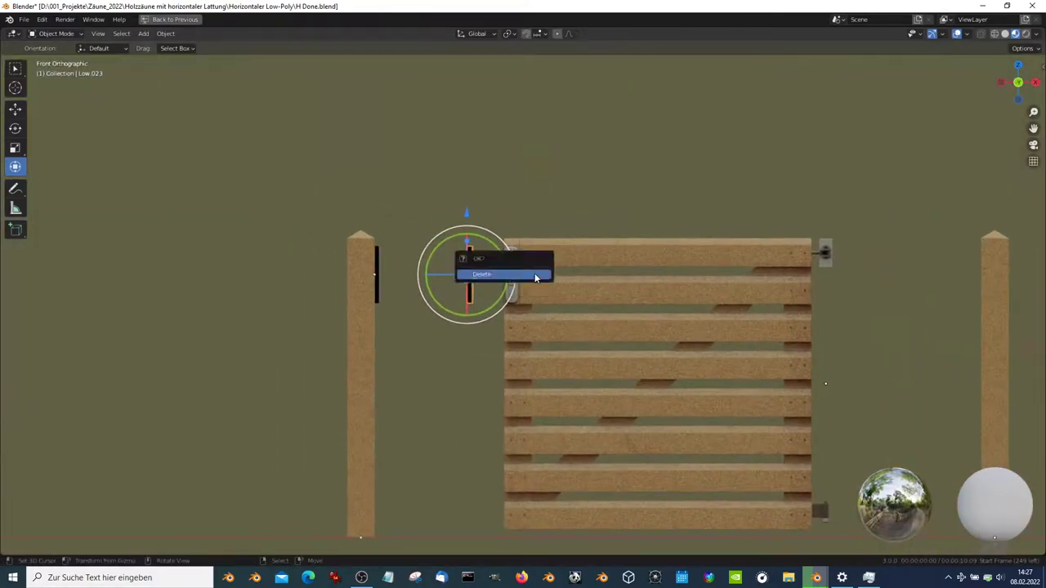
left_click(535, 275)
Add the post's striker plate to the selection and move the post 0.4 m along X beside the gate
left_click(377, 277, "shift")
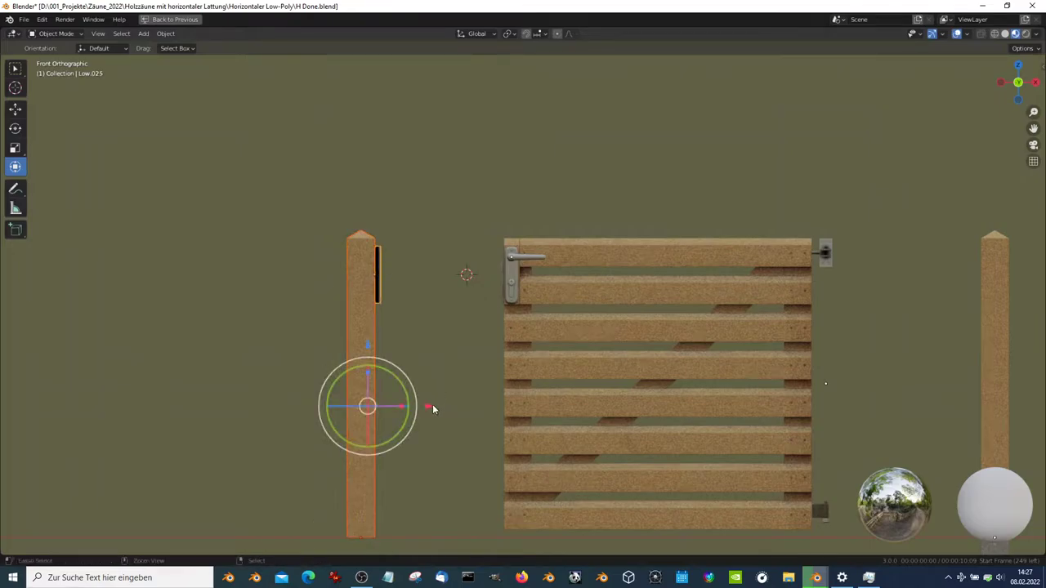
left_click_drag(432, 409, 551, 410)
scroll(519, 361, "up", 2)
scroll(539, 356, "up", 3)
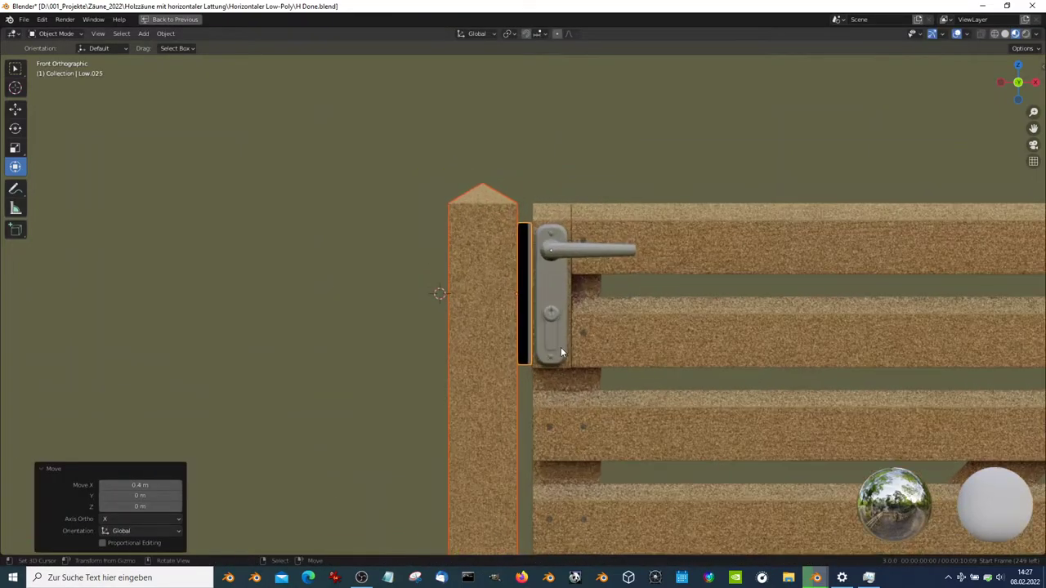
scroll(561, 351, "up", 2)
scroll(538, 225, "up", 2)
scroll(538, 388, "up", 2)
key("g")
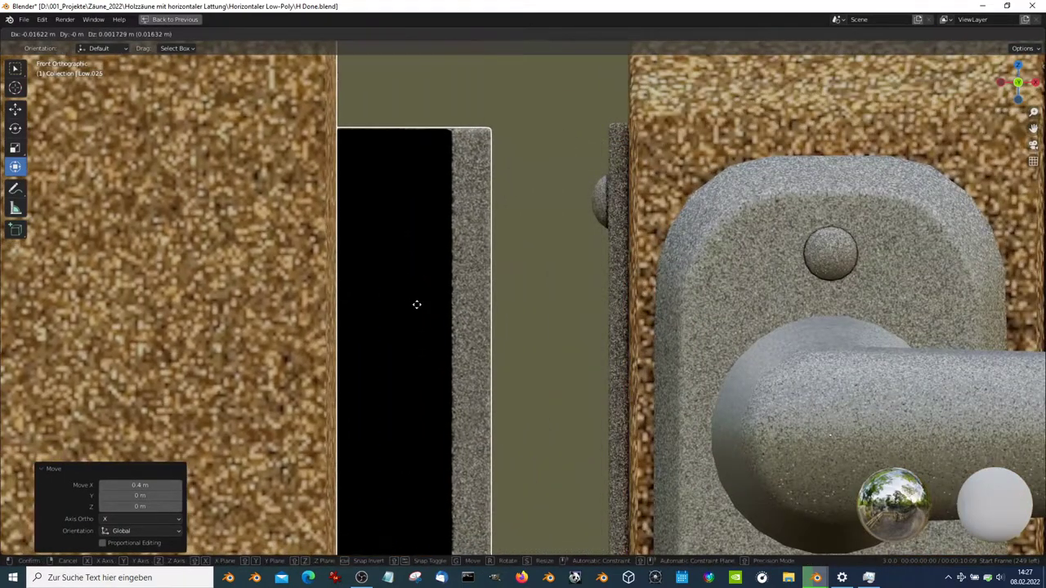
key("Escape")
scroll(528, 345, "down", 3)
scroll(564, 409, "down", 2)
scroll(586, 318, "down", 2)
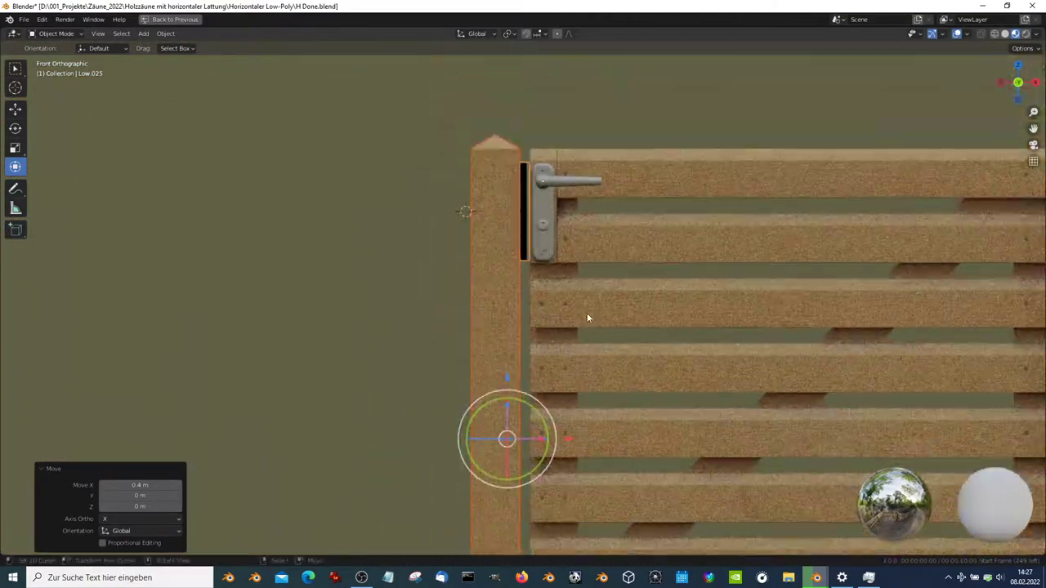
scroll(555, 368, "up", 2)
scroll(515, 282, "up", 1)
scroll(500, 272, "up", 2)
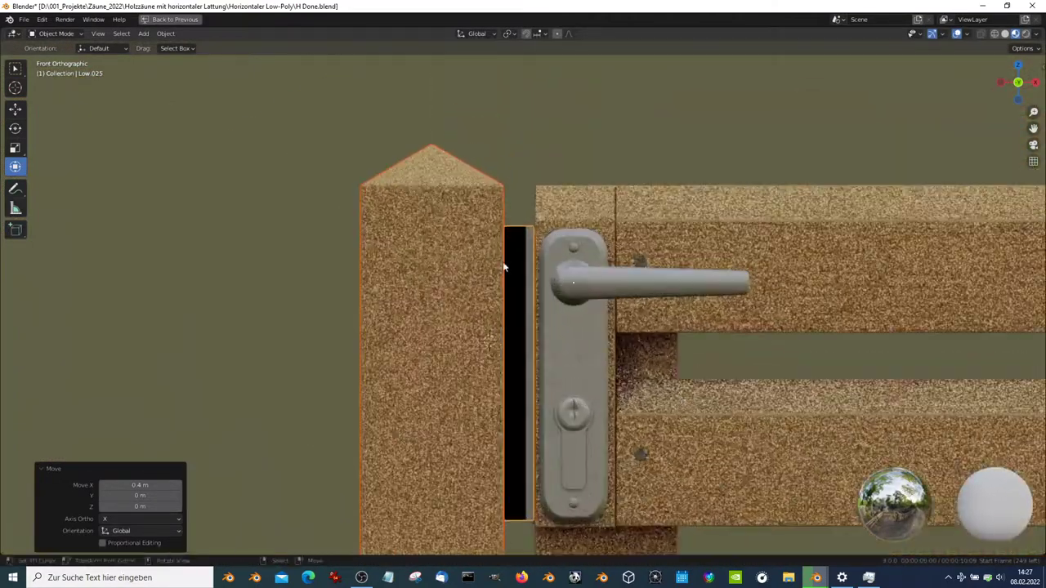
Set the pivot point to 3D Cursor and begin an X-axis move of the post and plate
left_click(509, 34)
left_click(523, 59)
scroll(515, 319, "up", 1)
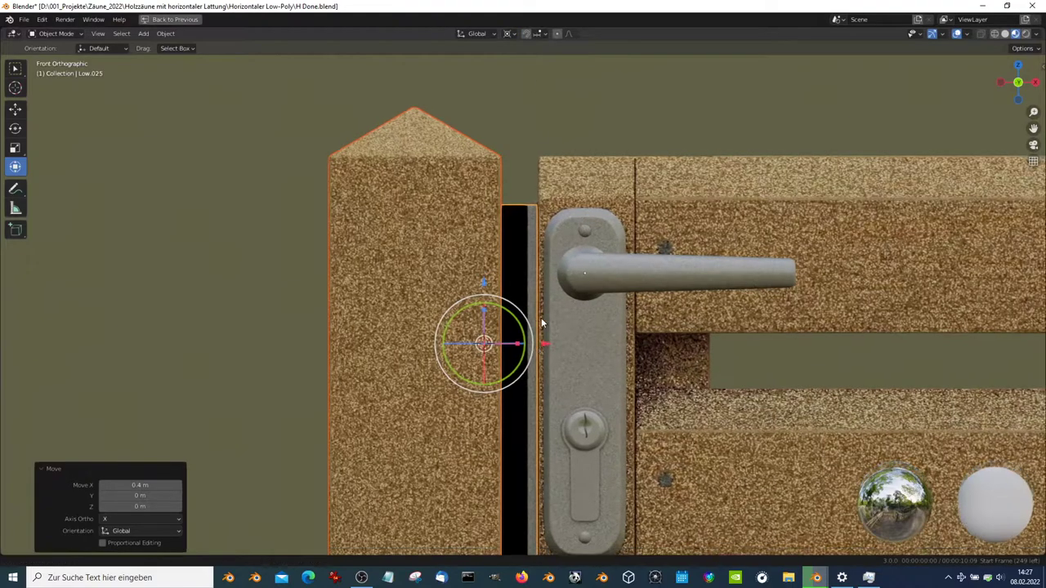
scroll(563, 237, "up", 2)
key("g")
key("x")
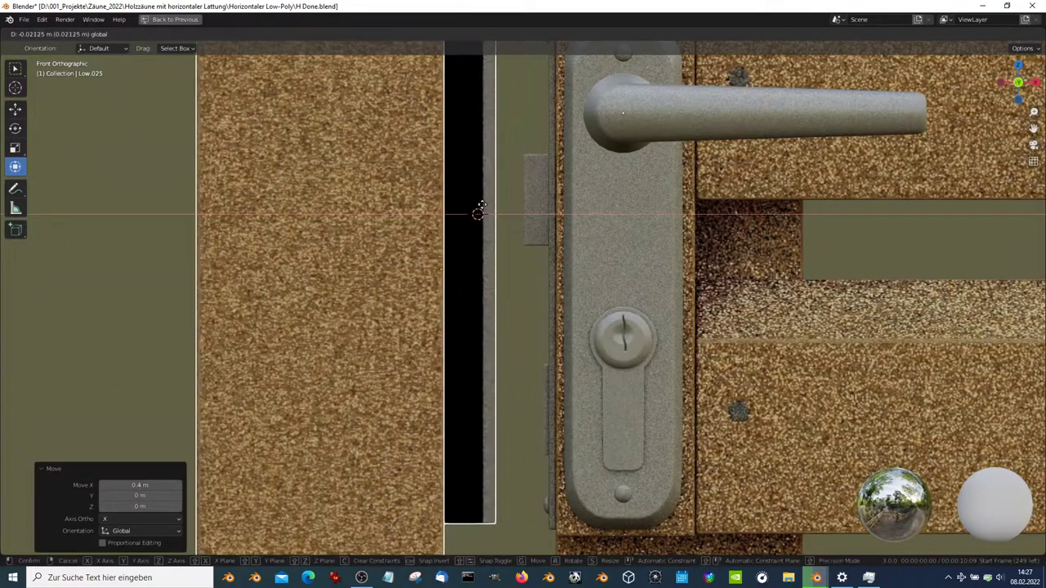
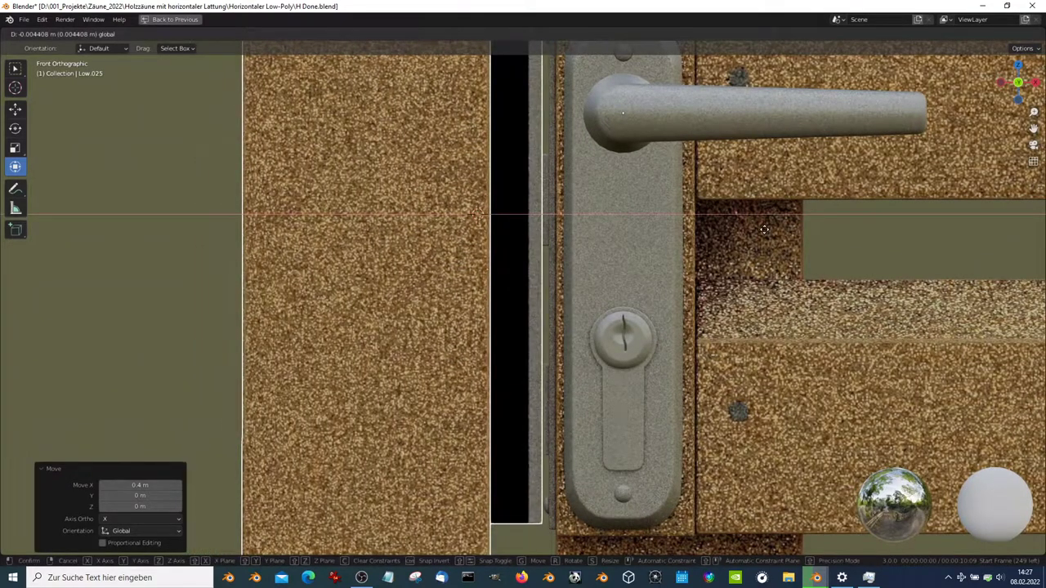
Commit the Low.025 strip's 0.4 m move along X and zoom out to show the whole gate
left_click(789, 233)
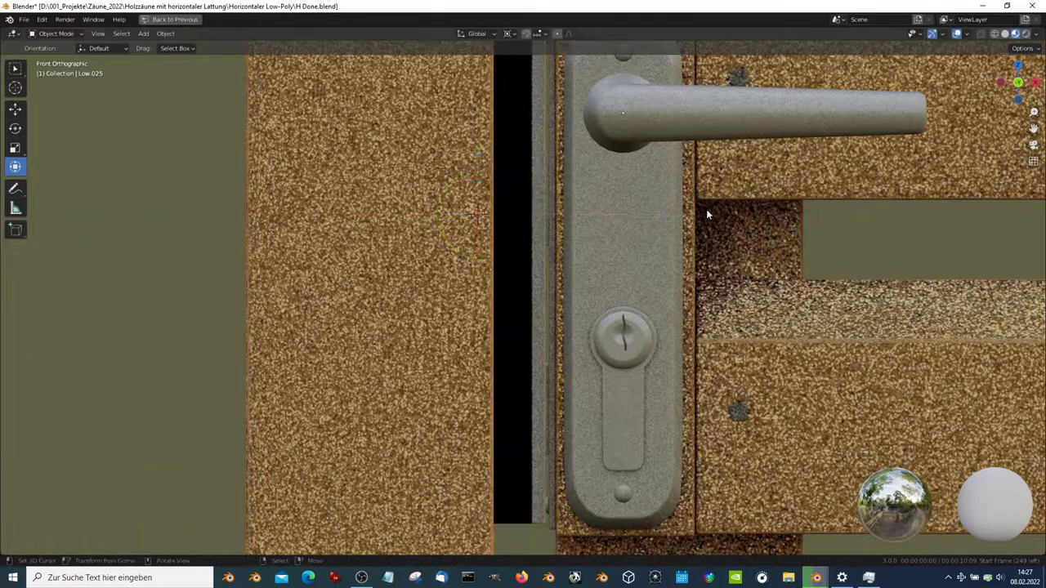
scroll(707, 209, "down", 3)
scroll(630, 170, "down", 2)
scroll(557, 197, "down", 1)
scroll(875, 326, "down", 1)
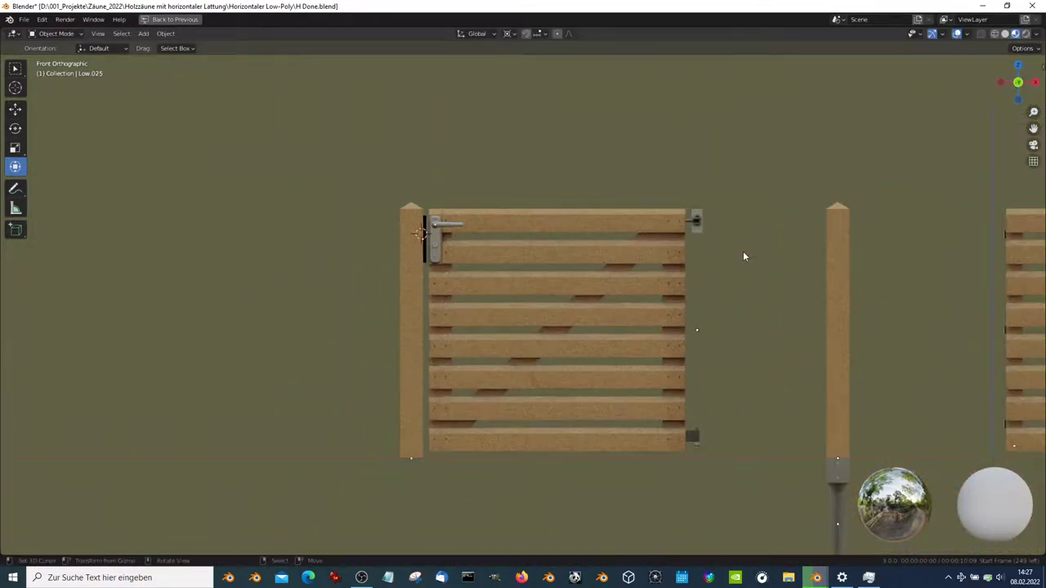
scroll(743, 257, "down", 4)
Orbit above the gate and select the post beside it
scroll(731, 280, "up", 2)
middle_click_drag(670, 262, 663, 362)
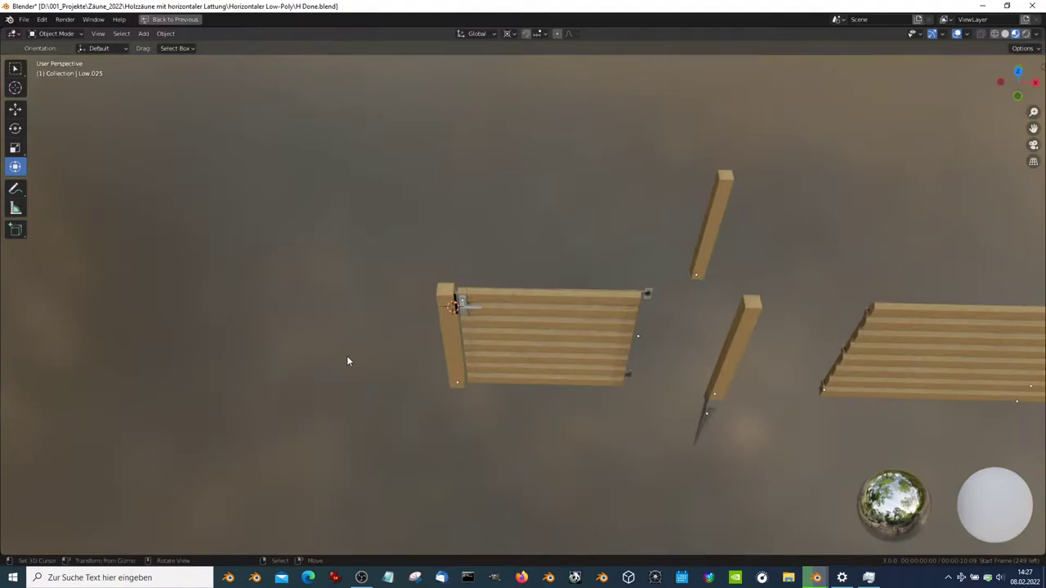
left_click(438, 341)
Switch to top view and pan in on the gate post
key("Num_Lock")
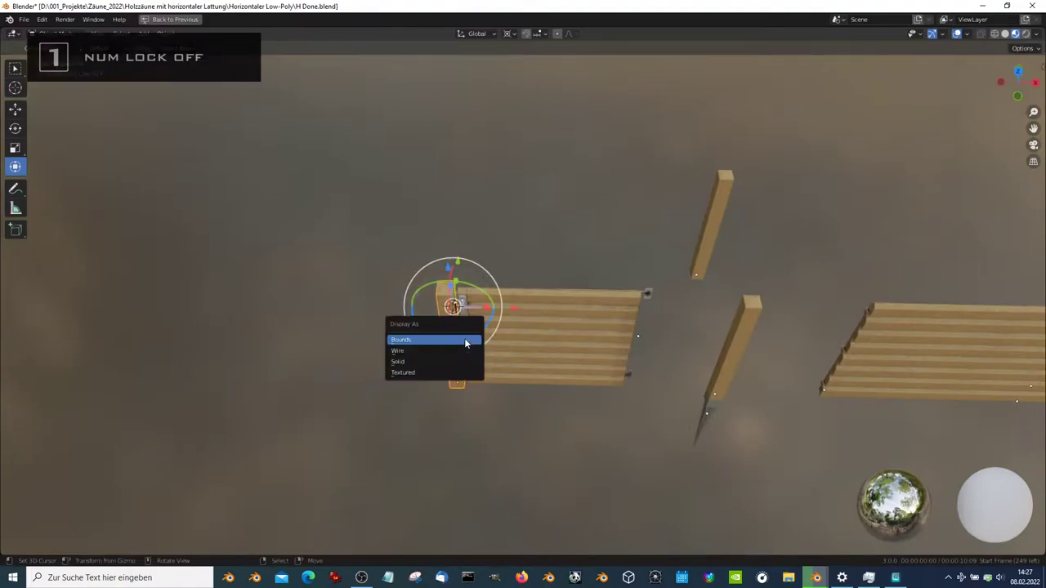
mouse_move(664, 158)
middle_mouse_down()
mouse_move(641, 232)
mouse_move(640, 275)
mouse_move(666, 307)
middle_mouse_up()
key("KP_7")
scroll(640, 311, "up", 3)
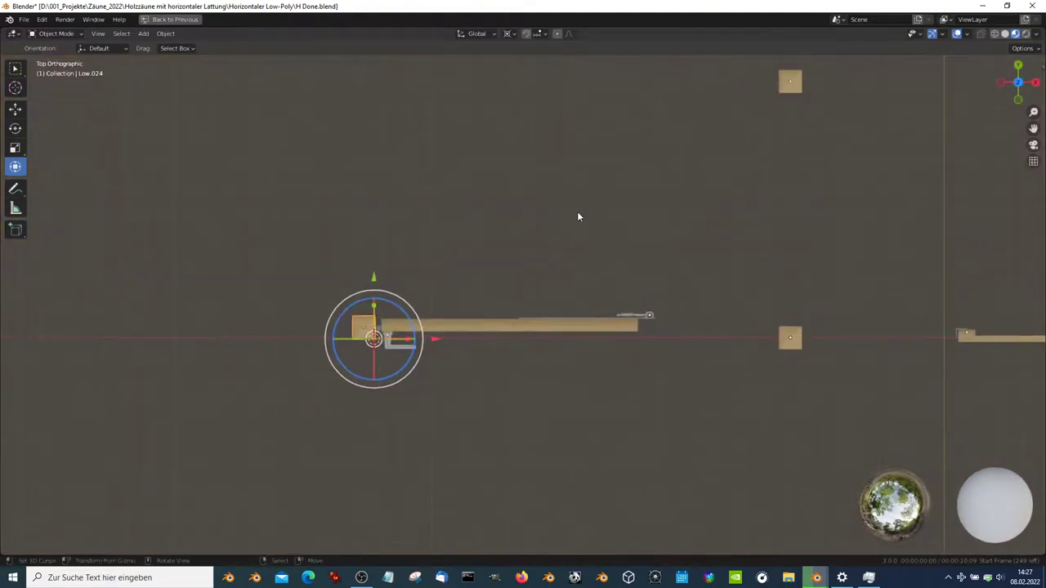
key("alt+Tab")
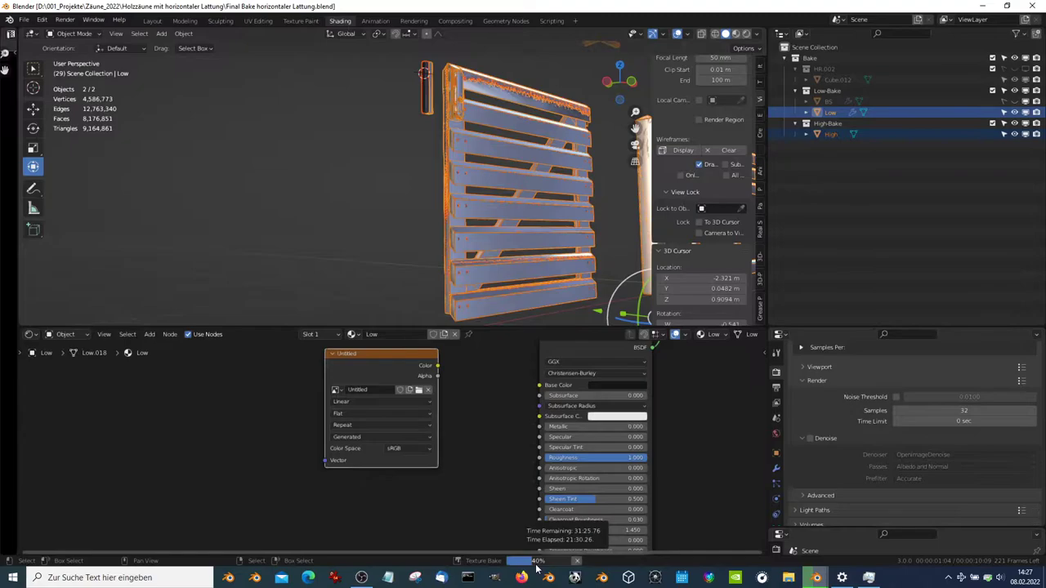
key("alt+Tab")
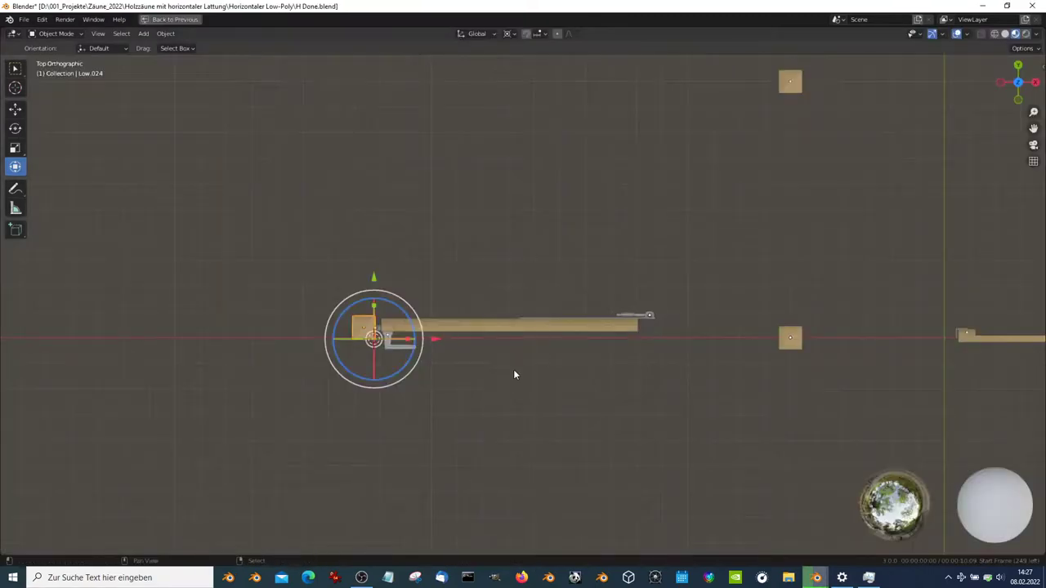
scroll(449, 322, "up", 2)
scroll(452, 316, "up", 1)
middle_click_drag(453, 316, 422, 359, "shift")
Reposition the post, then duplicate it and slide the copy 1.12 m along X to the gate's far end
key("g")
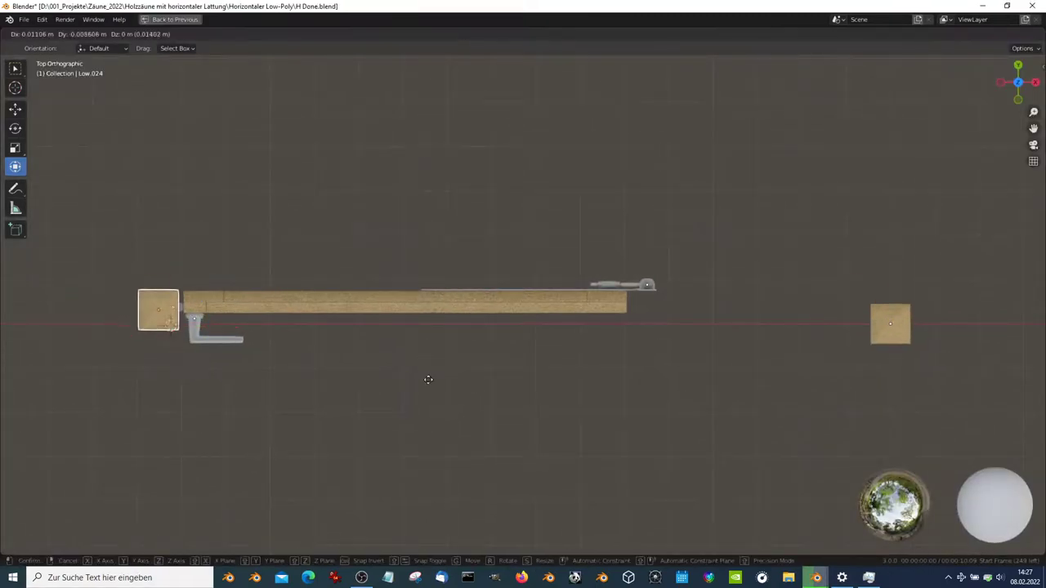
left_click(432, 370)
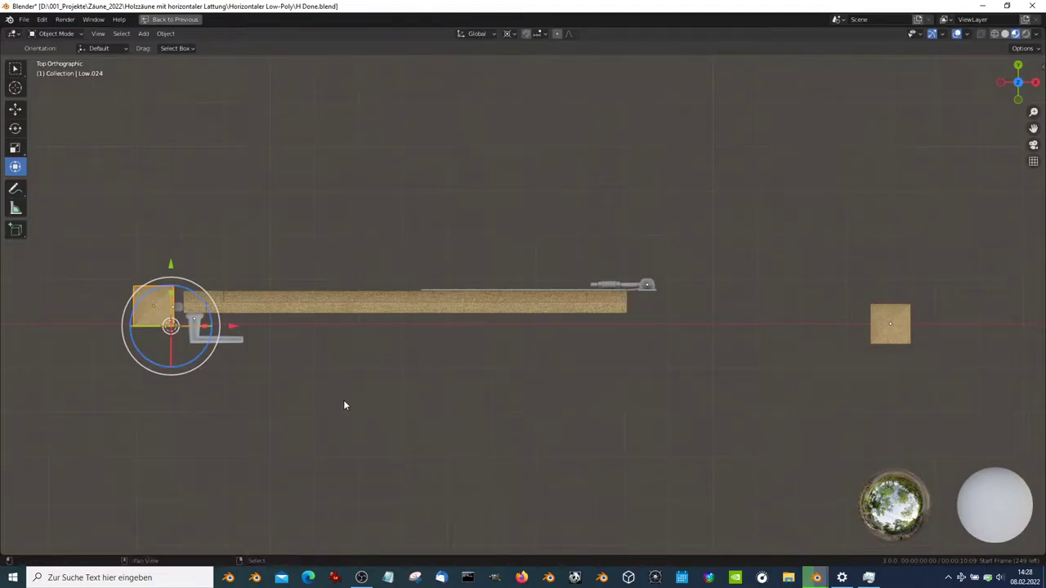
key("shift+d")
key("Escape")
left_click_drag(235, 333, 666, 332)
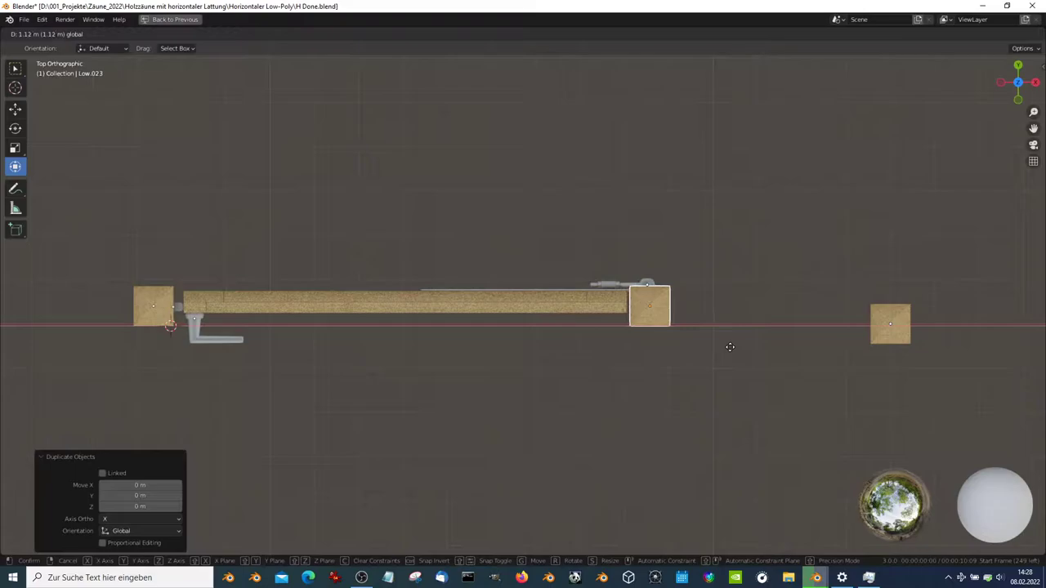
Confirm the copied post at 1.12 m along X and zoom in on it in top view
left_click_drag(730, 347, 727, 343)
middle_click_drag(705, 323, 744, 243)
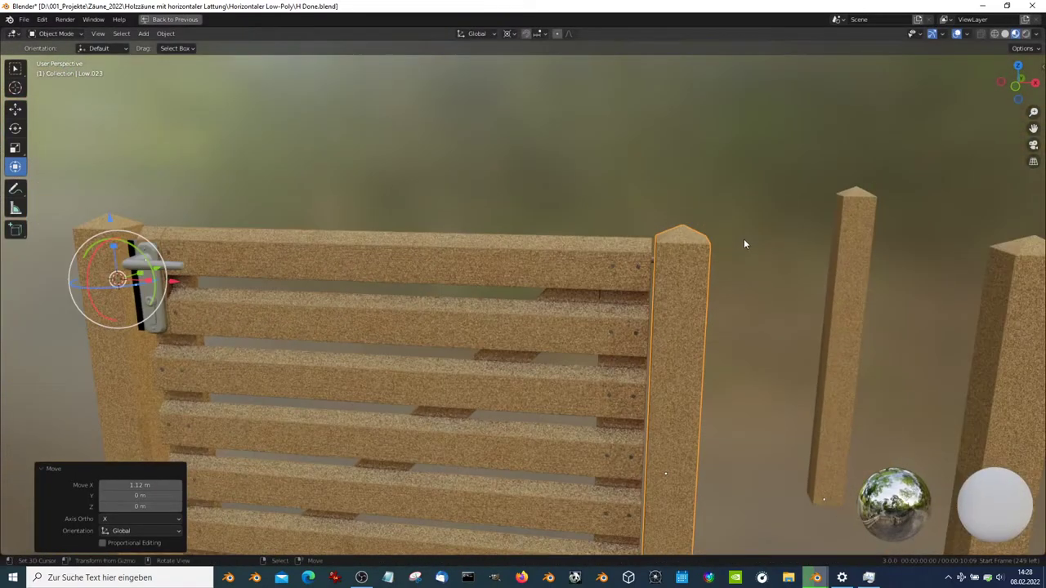
key("KP_7")
scroll(676, 247, "up", 5)
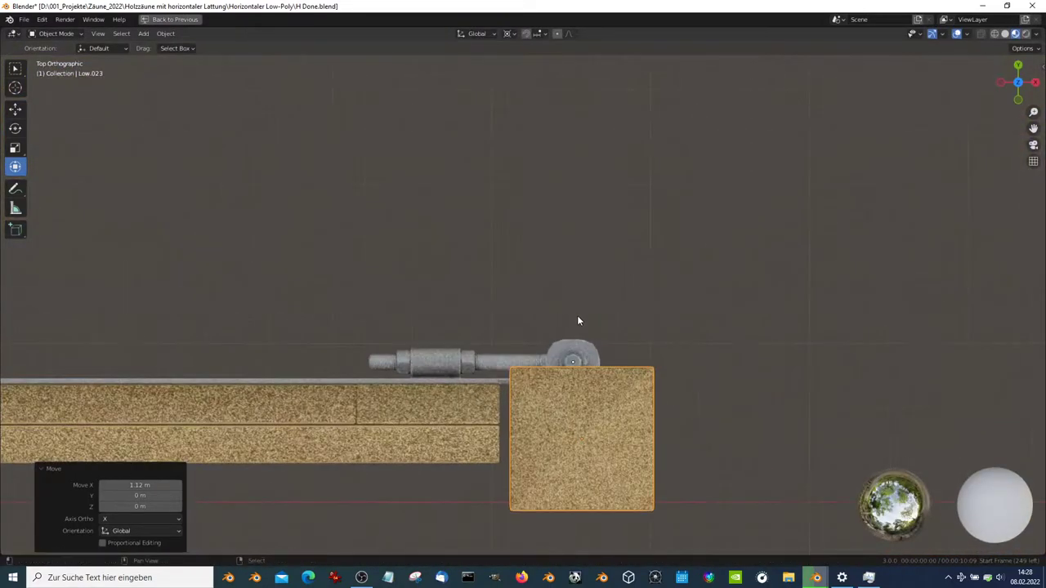
scroll(578, 321, "up", 2)
Nudge the new post slightly along Y and 0.01 m along X toward the hinge
key("g")
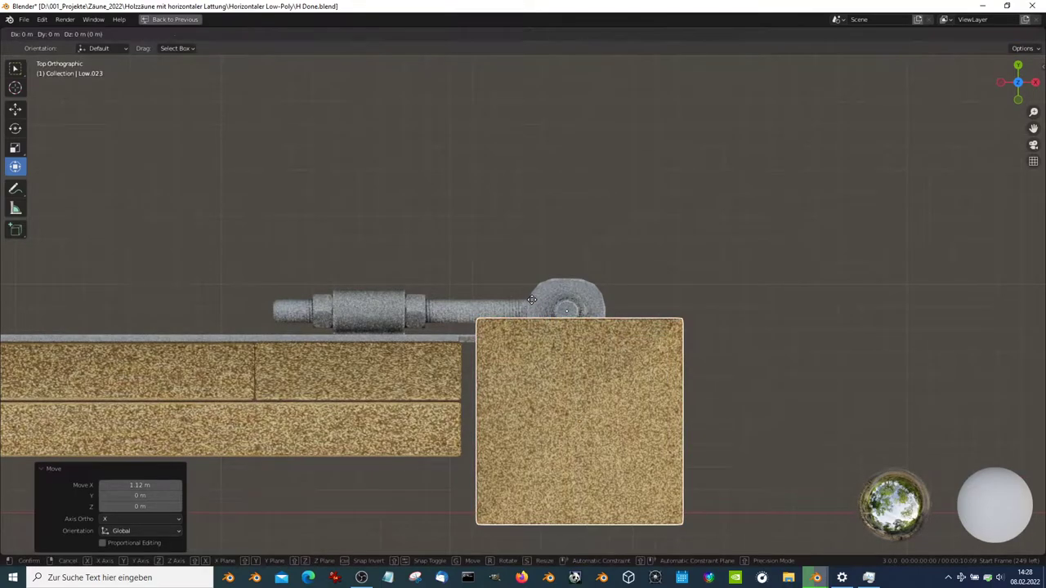
left_click(531, 319)
scroll(536, 319, "up", 4)
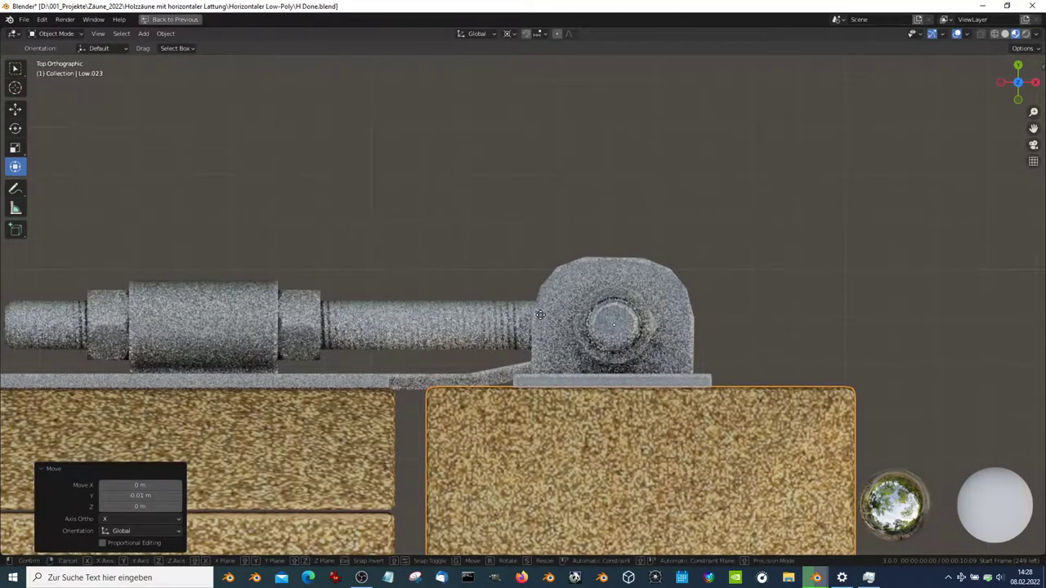
key("g")
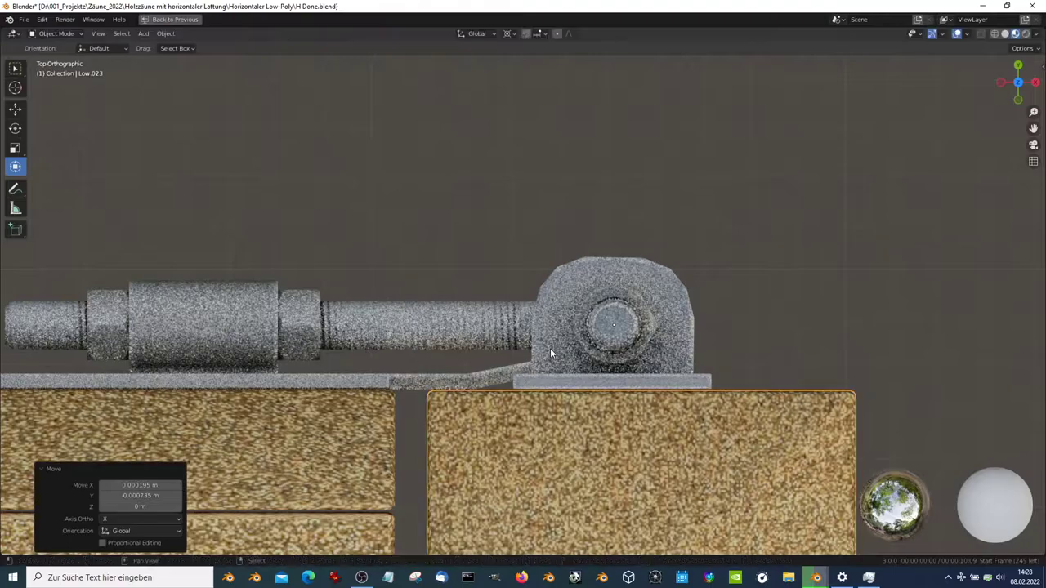
scroll(550, 348, "down", 3)
left_click(586, 429)
Fine-tune the new post's final position under the hinge at the gate's right end
scroll(577, 377, "up", 2)
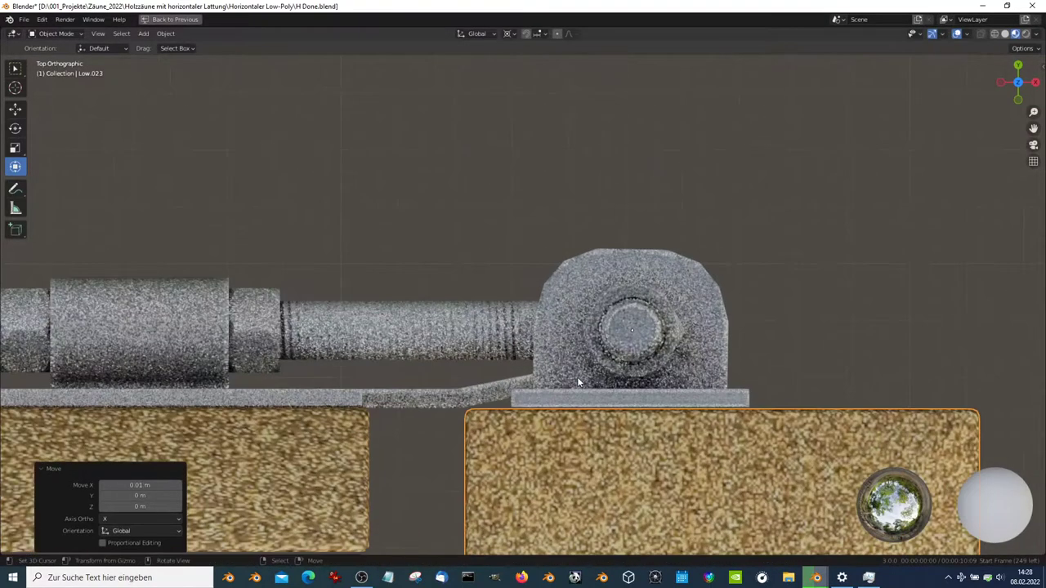
scroll(577, 377, "up", 1)
scroll(546, 272, "up", 3)
key("g")
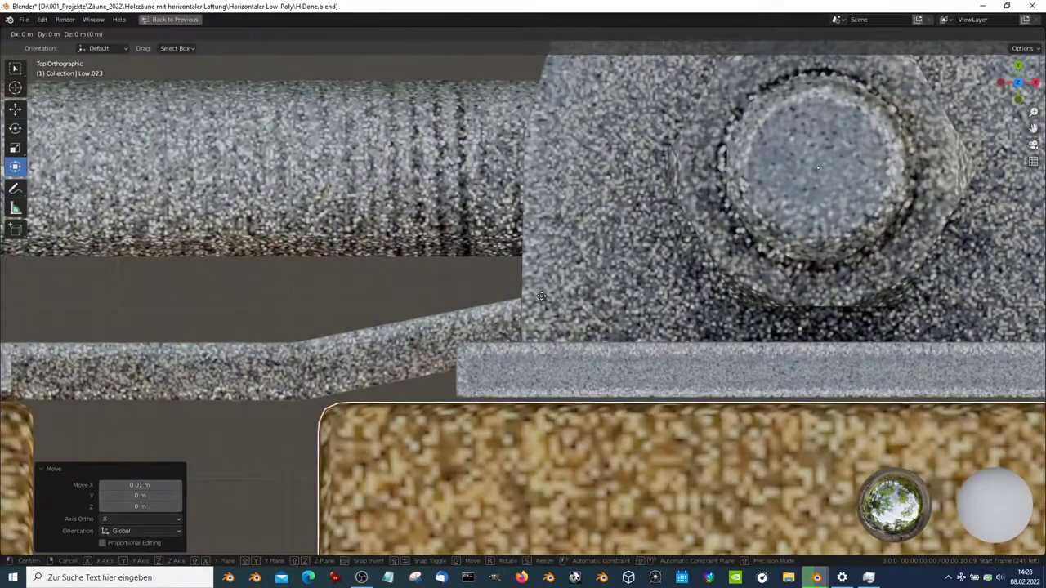
left_click(646, 240)
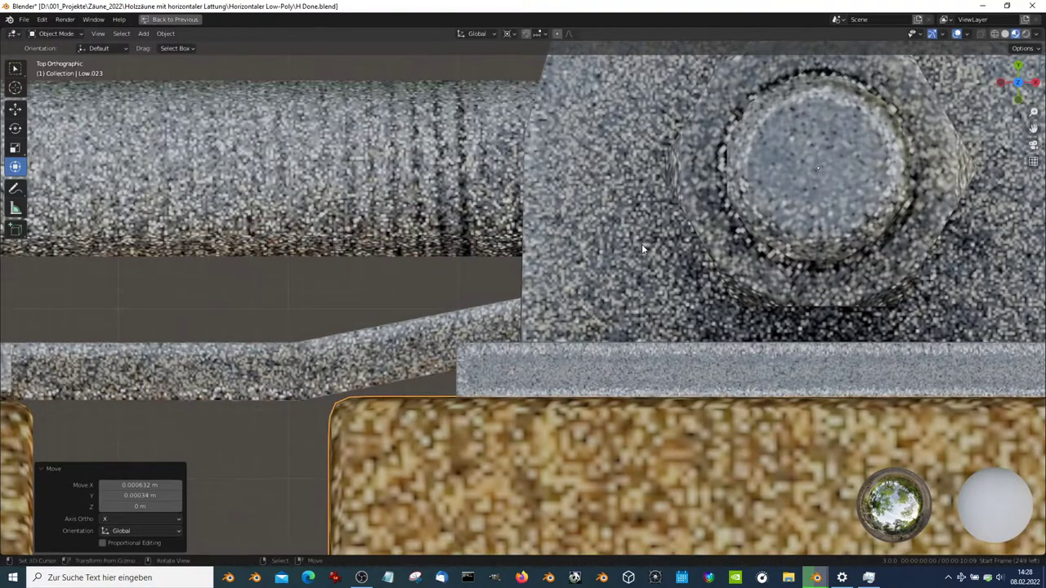
scroll(642, 244, "down", 5)
scroll(604, 277, "down", 2)
key("KP_2")
key("KP_2")
key("KP_2")
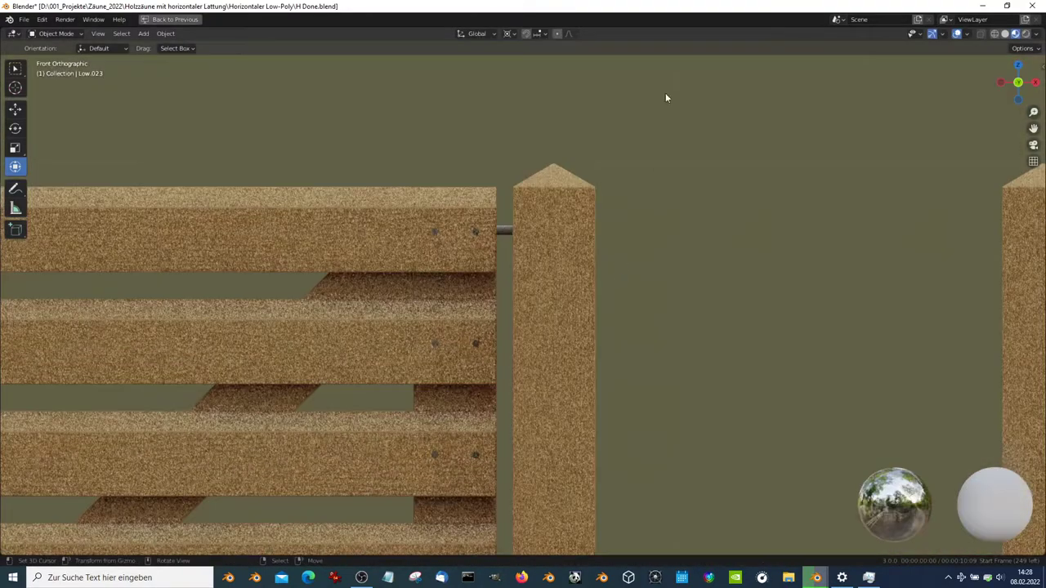
Select the left gate post and frame it with the lower rails in front view
scroll(565, 371, "down", 5)
mouse_move(566, 371)
middle_mouse_down("shift")
mouse_move(582, 230)
mouse_move(322, 223)
mouse_move(614, 249)
mouse_move(660, 281)
middle_mouse_up("shift")
left_click(424, 145)
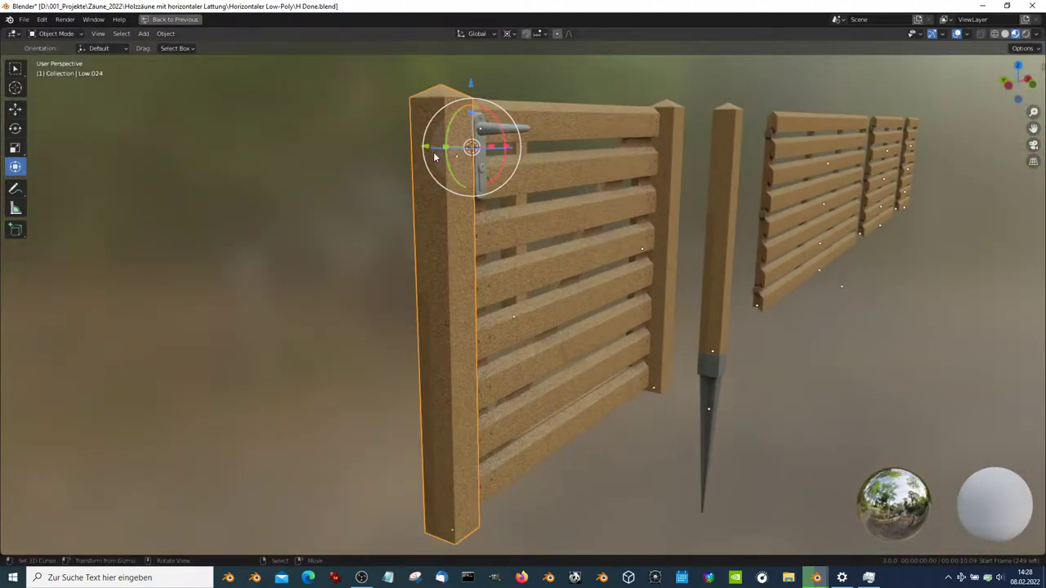
key("KP_7")
scroll(572, 229, "up", 6)
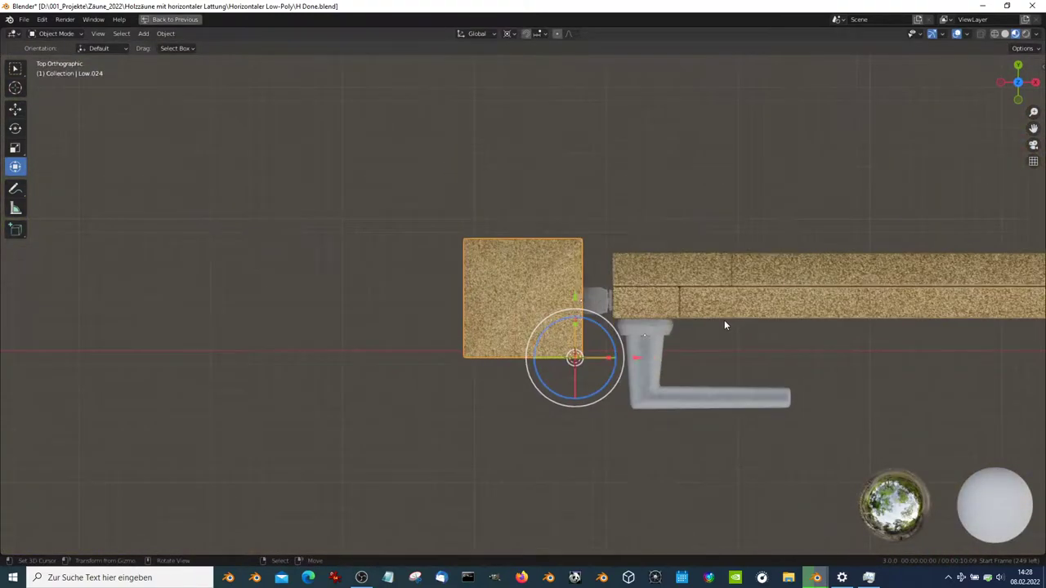
scroll(724, 325, "down", 3)
key("KP_1")
scroll(606, 369, "up", 2)
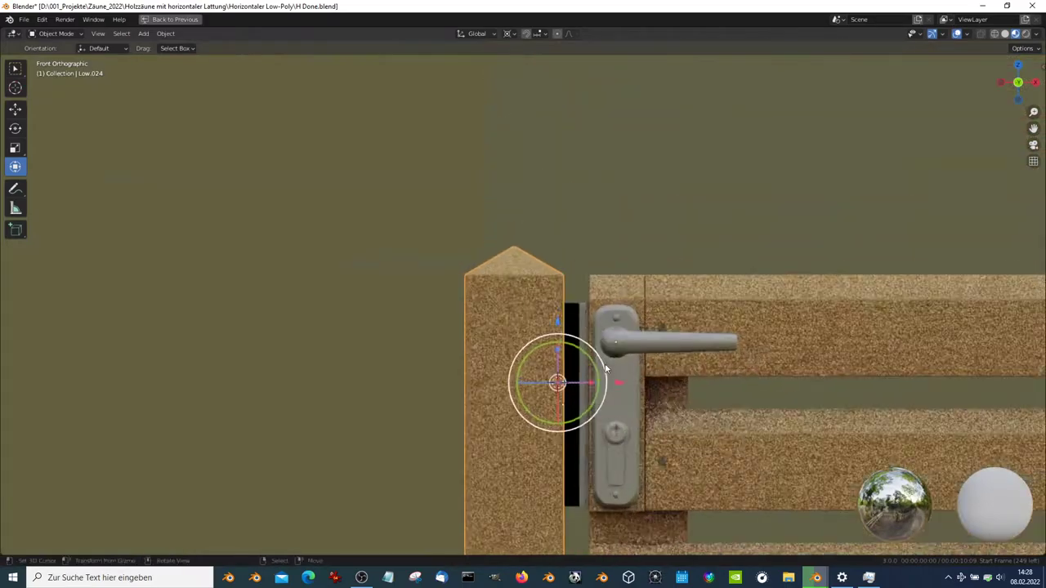
middle_click_drag(605, 370, 462, 518, "shift")
Measure the post-to-gate gap with two rulers reading about 0.026 m and 0.022 m
left_click(16, 209)
scroll(247, 211, "up", 2)
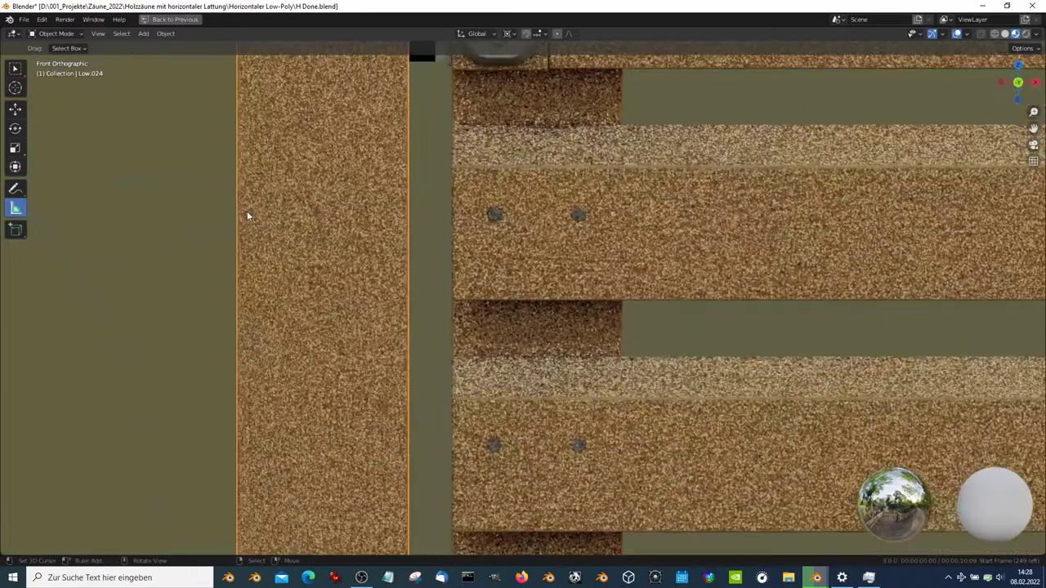
scroll(247, 211, "up", 3)
left_click_drag(327, 208, 396, 209)
mouse_move(399, 162)
left_mouse_down()
mouse_move(316, 167)
mouse_move(317, 158)
left_mouse_up()
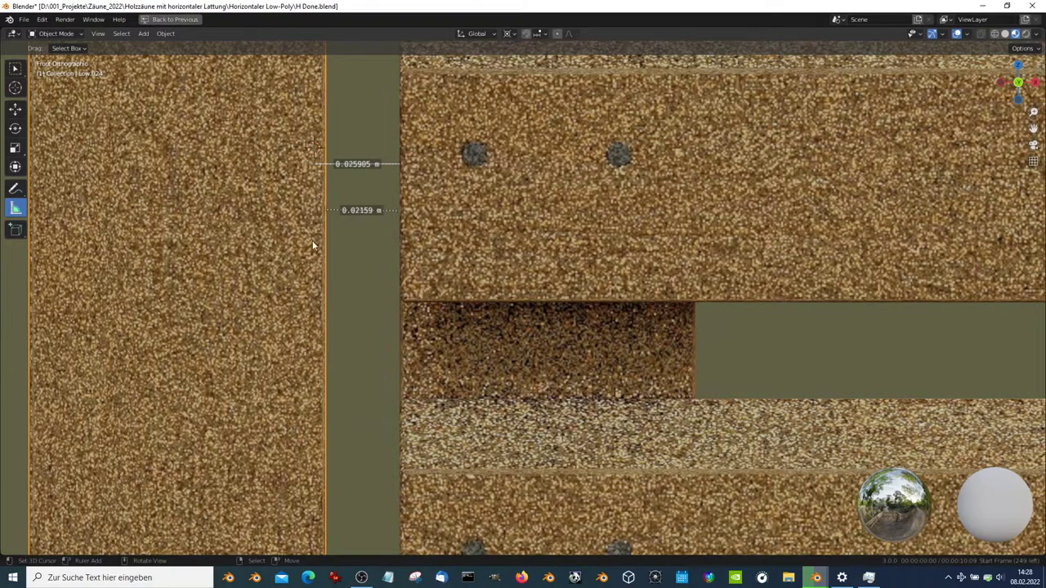
scroll(317, 259, "down", 8)
scroll(384, 294, "up", 5)
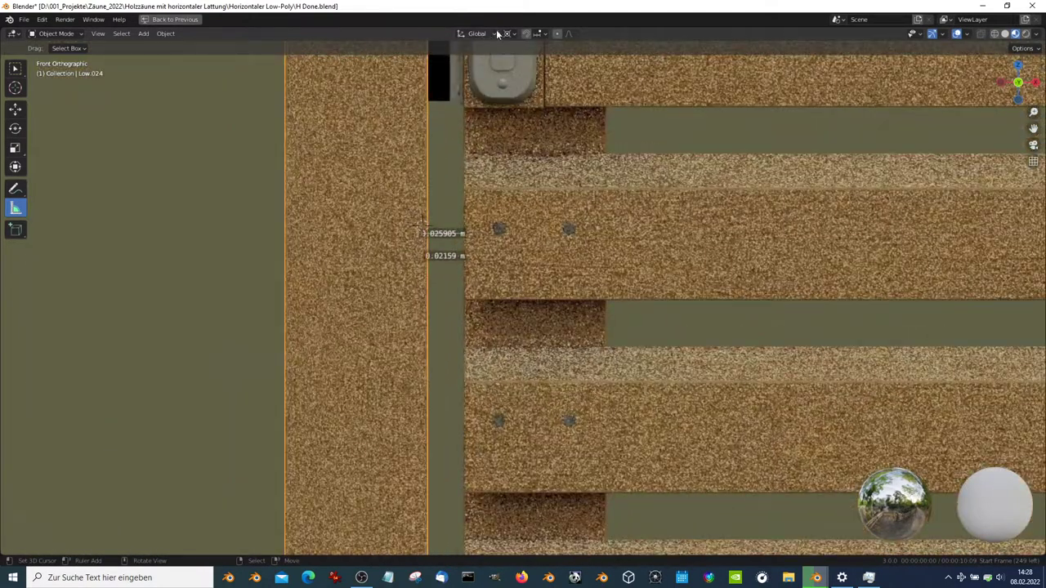
left_click(15, 167)
Nudge gate post Low.024 0.0025 m further along X
scroll(408, 229, "up", 2)
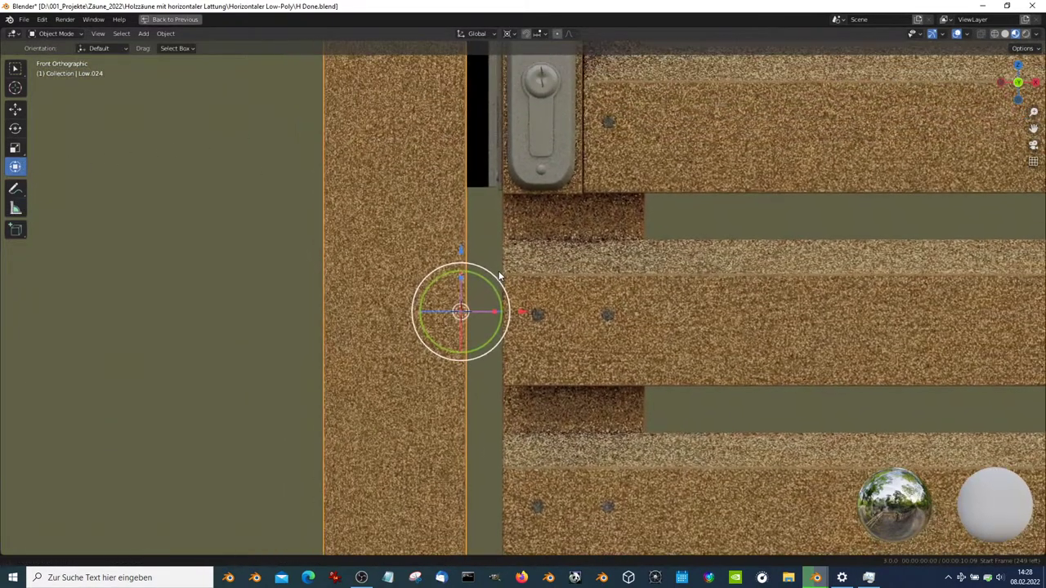
scroll(482, 171, "up", 1)
scroll(470, 164, "up", 1)
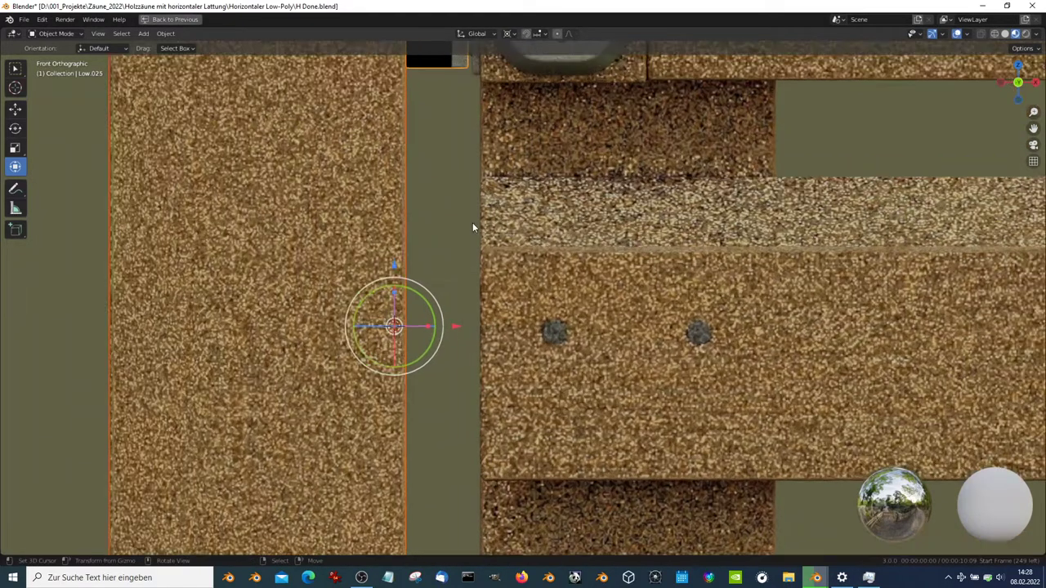
scroll(441, 286, "up", 2)
key("shift+d")
left_click(396, 335)
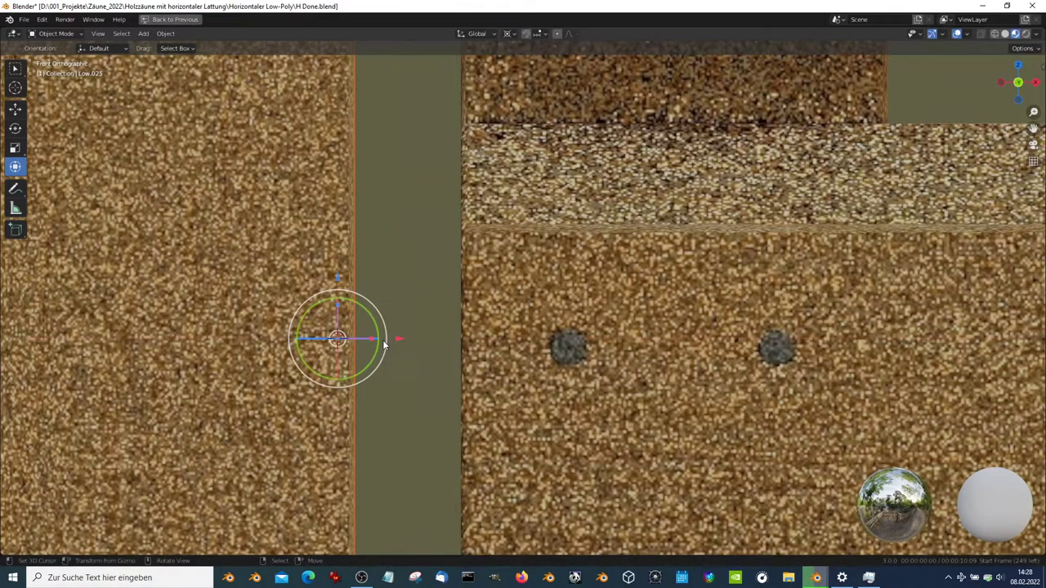
scroll(367, 302, "down", 4)
scroll(372, 282, "up", 3)
scroll(348, 297, "up", 2)
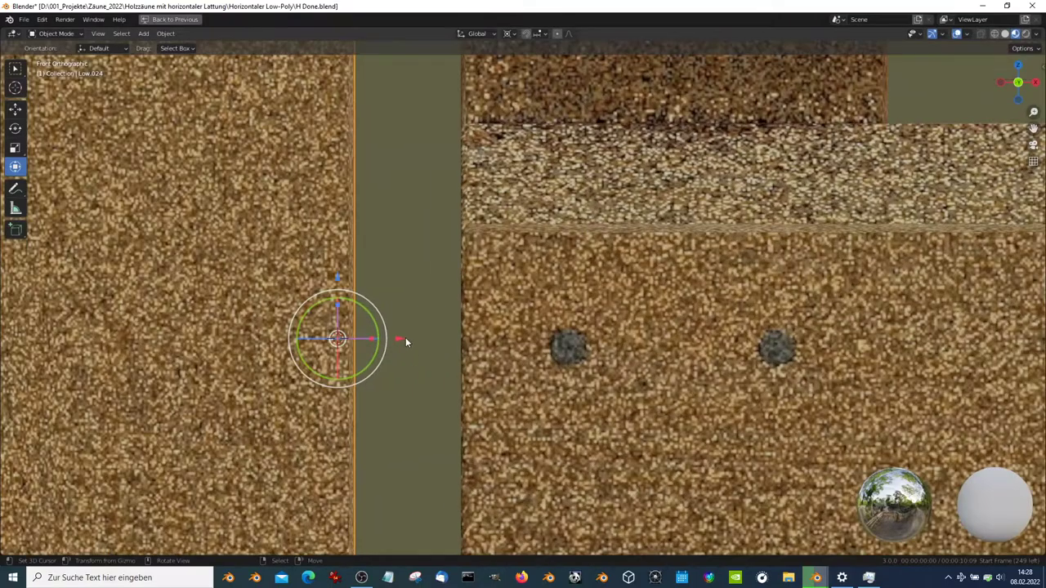
left_click_drag(406, 337, 386, 331)
Add a ruler across the gate's right rail-to-post gap, reading 0.025 m
scroll(384, 324, "down", 5)
scroll(523, 301, "down", 6)
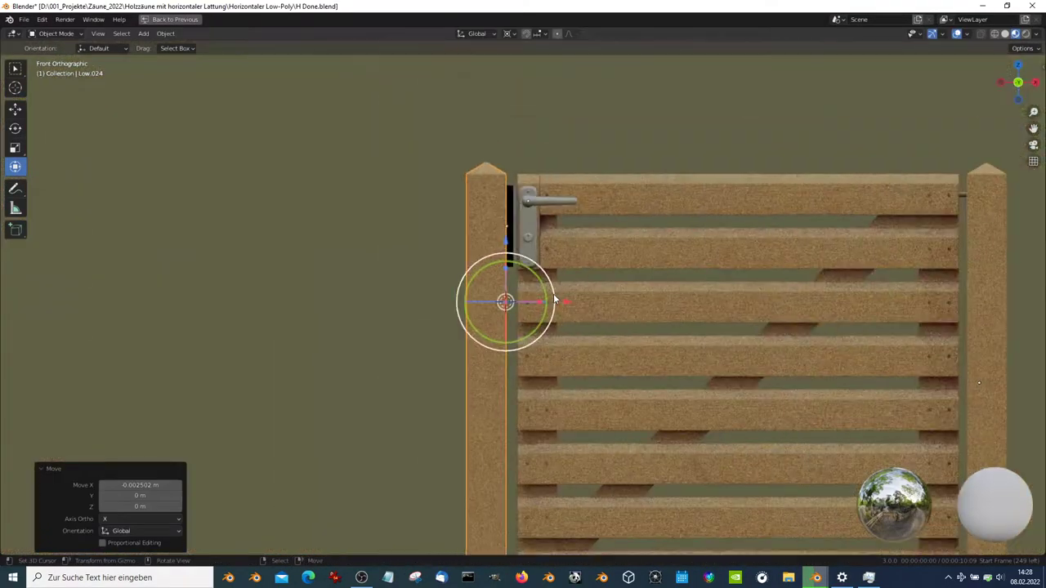
scroll(632, 250, "up", 3)
scroll(444, 285, "up", 4)
scroll(572, 213, "up", 4)
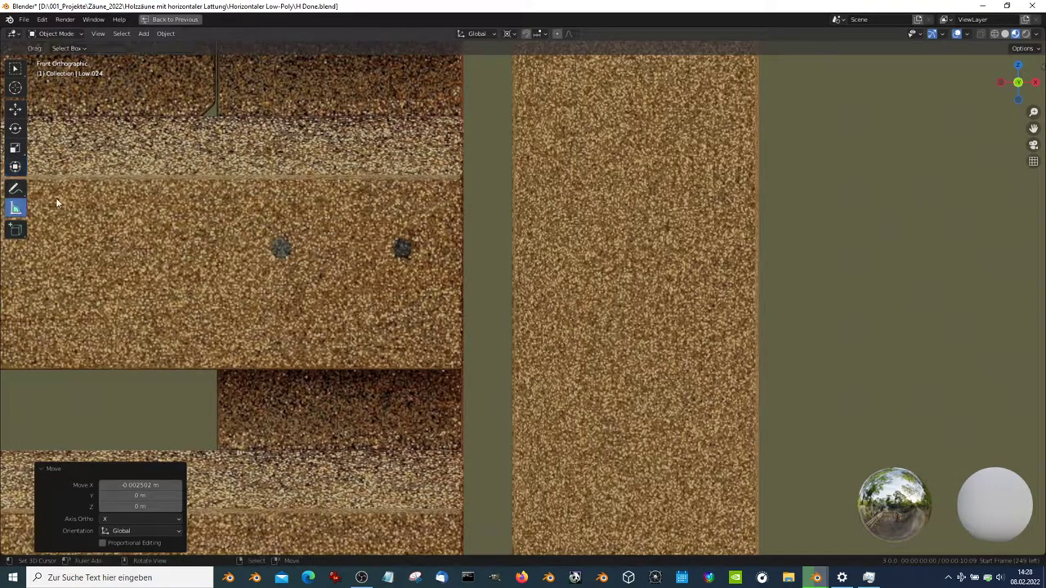
mouse_move(463, 235)
left_mouse_down()
mouse_move(528, 235)
mouse_move(493, 233)
mouse_move(531, 264)
left_mouse_up()
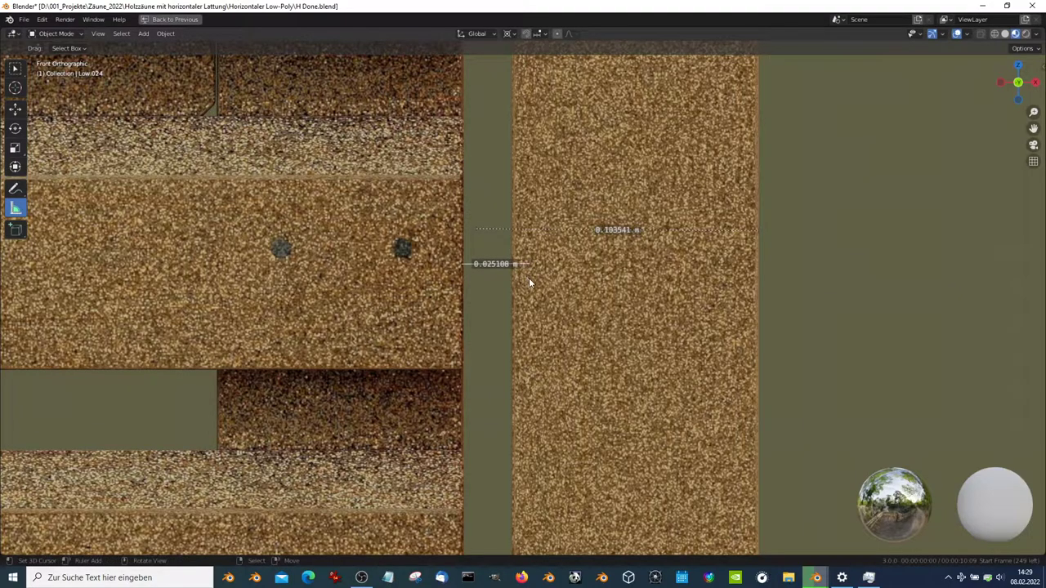
left_click(520, 376)
scroll(523, 343, "down", 8)
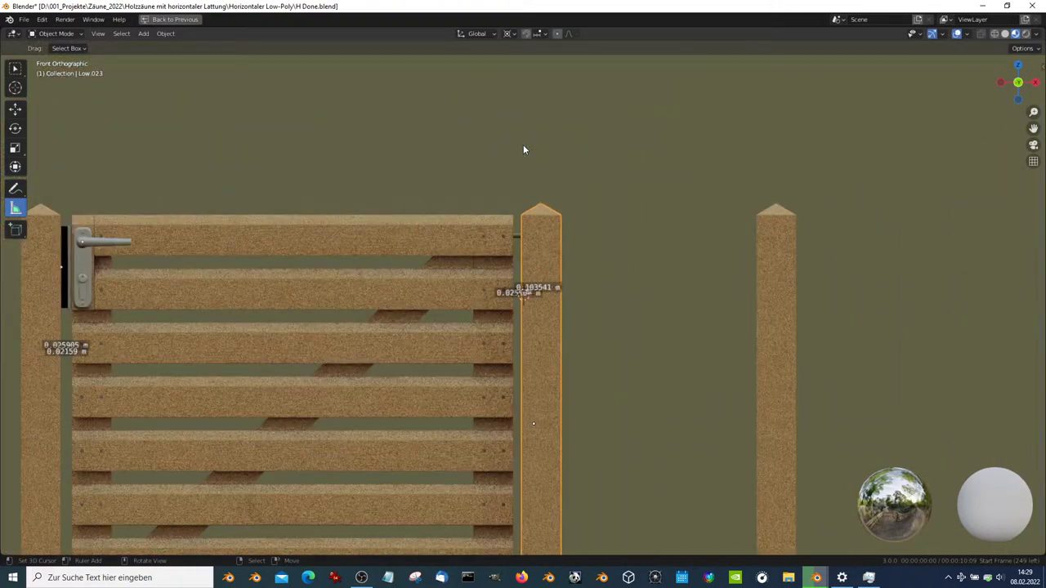
Shift post Low.023 0.006438 m along X with the Move tool
scroll(523, 149, "up", 10)
scroll(524, 149, "up", 4)
left_click(15, 168)
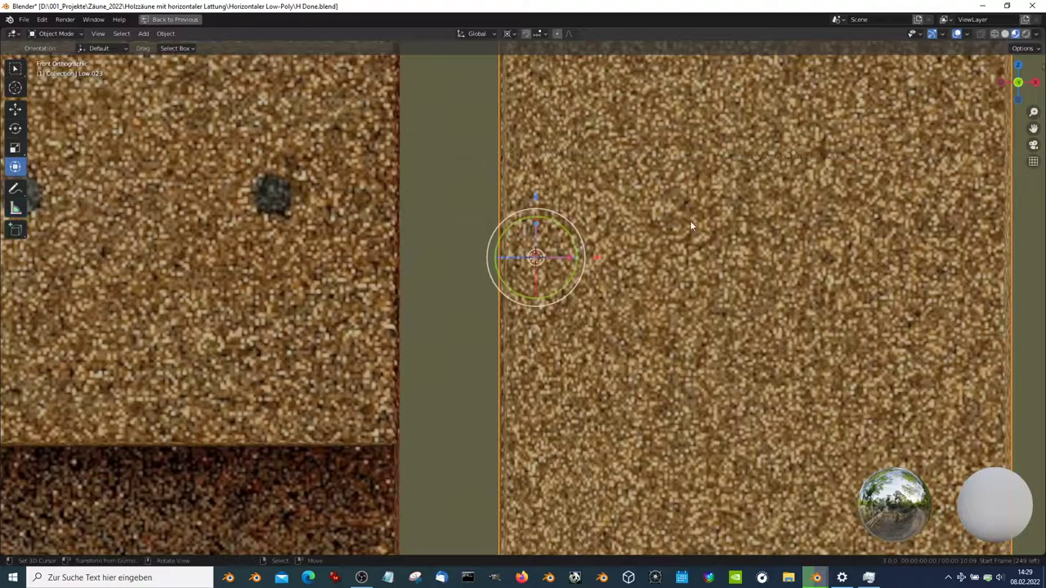
left_click_drag(600, 260, 637, 260)
scroll(596, 201, "down", 6)
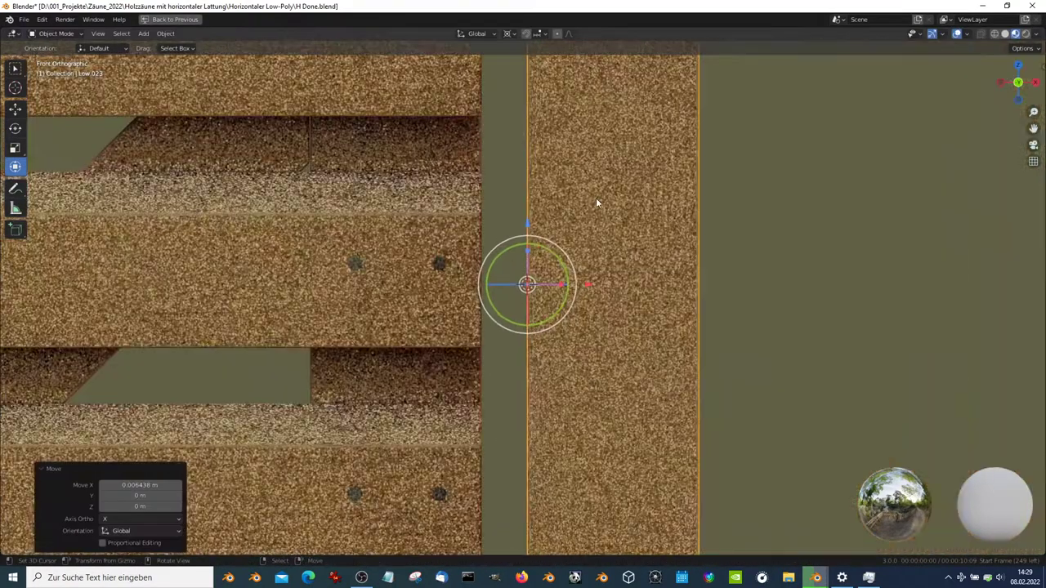
Orbit around the post to check its fit against the gate's hinge
mouse_move(596, 201)
middle_mouse_down("shift")
mouse_move(588, 374)
mouse_move(513, 310)
middle_mouse_up("shift")
scroll(345, 265, "up", 3)
mouse_move(345, 265)
middle_mouse_down()
mouse_move(300, 266)
mouse_move(322, 303)
mouse_move(371, 261)
mouse_move(438, 267)
middle_mouse_up()
scroll(355, 280, "up", 4)
scroll(379, 258, "down", 2)
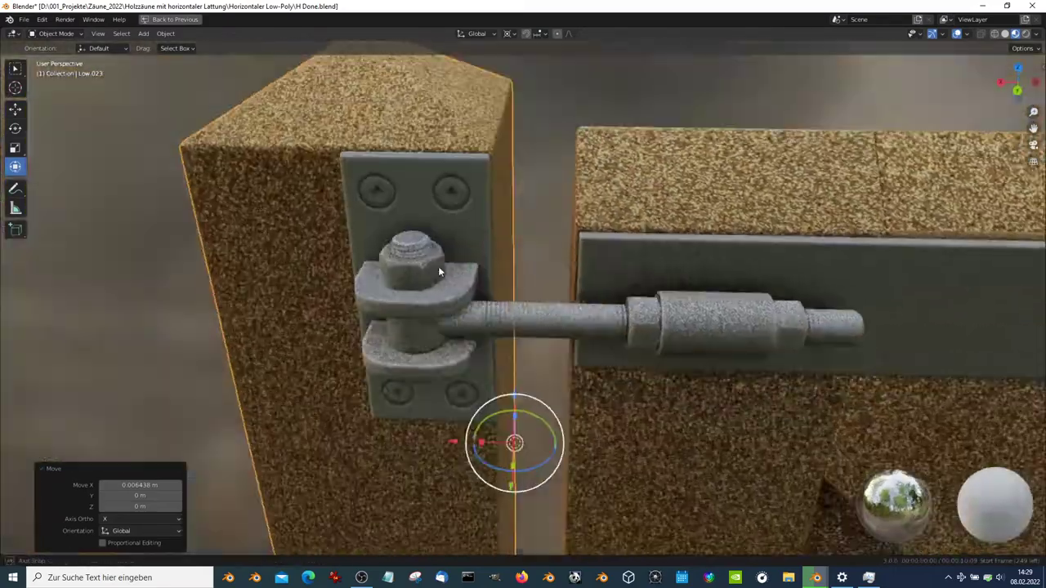
scroll(438, 266, "up", 2)
mouse_move(435, 227)
middle_mouse_down()
mouse_move(439, 206)
mouse_move(490, 209)
mouse_move(474, 236)
mouse_move(480, 228)
mouse_move(447, 230)
mouse_move(391, 193)
mouse_move(570, 301)
mouse_move(585, 285)
mouse_move(612, 296)
mouse_move(525, 214)
mouse_move(528, 262)
mouse_move(592, 284)
middle_mouse_up()
scroll(447, 229, "down", 3)
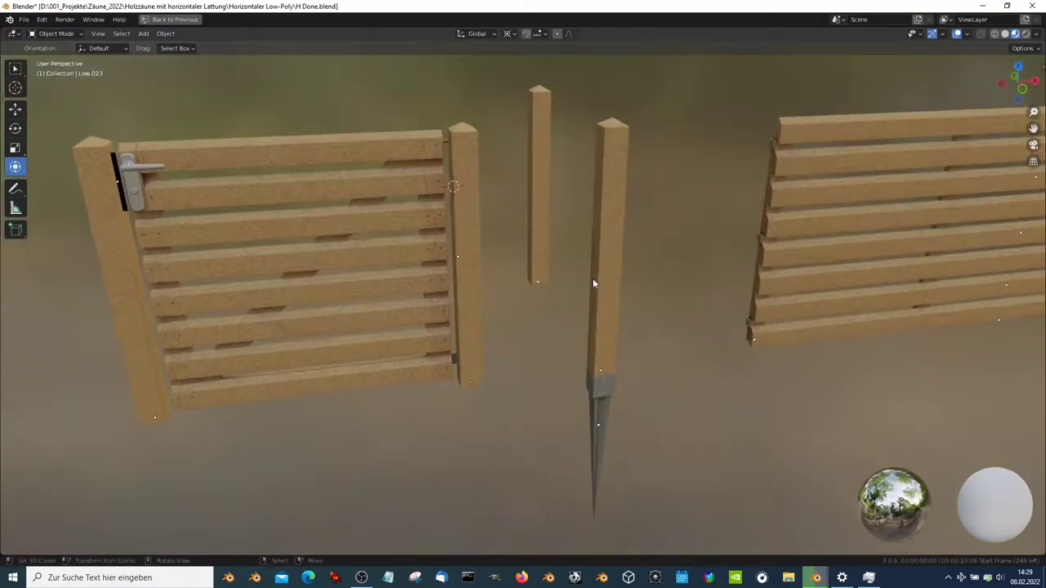
Pick a board of the right fence panel, then box-select all three horizontal-slat panels
mouse_move(510, 175)
middle_mouse_down()
mouse_move(572, 212)
mouse_move(469, 261)
mouse_move(616, 271)
mouse_move(611, 194)
mouse_move(738, 303)
mouse_move(581, 269)
mouse_move(831, 231)
mouse_move(644, 332)
mouse_move(537, 292)
mouse_move(701, 272)
mouse_move(565, 260)
middle_mouse_up()
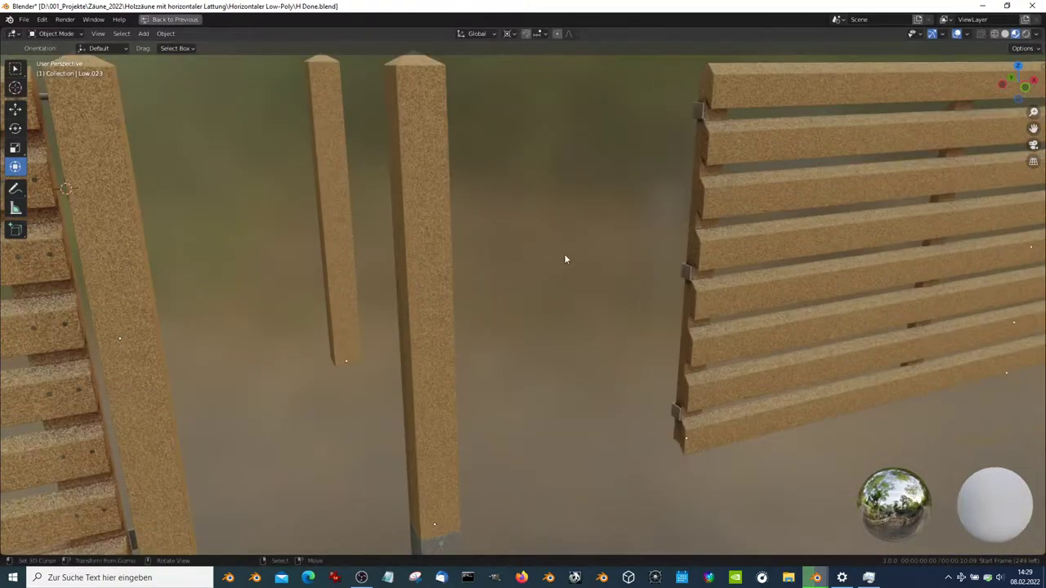
scroll(454, 206, "down", 5)
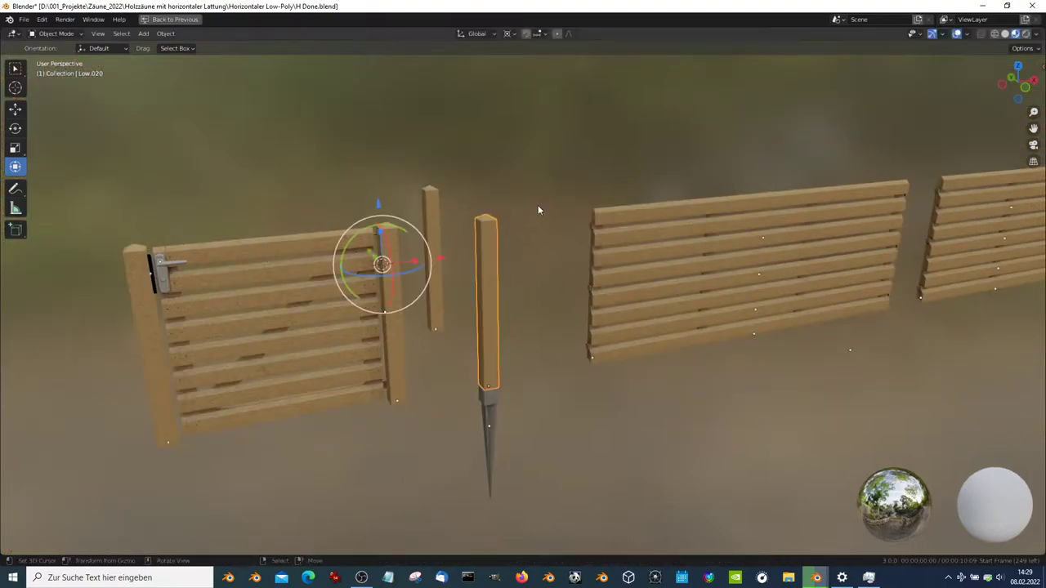
left_click(631, 256)
scroll(654, 243, "up", 2)
scroll(654, 243, "down", 3)
scroll(642, 210, "up", 1)
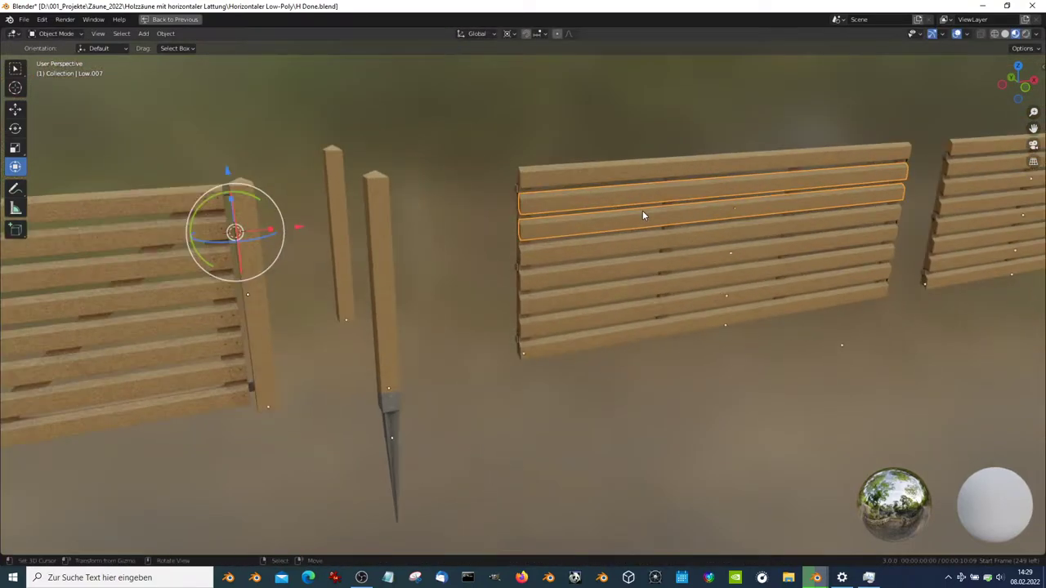
scroll(642, 210, "down", 3)
key("b")
left_click_drag(507, 112, 998, 409)
left_click_drag(998, 409, 999, 409)
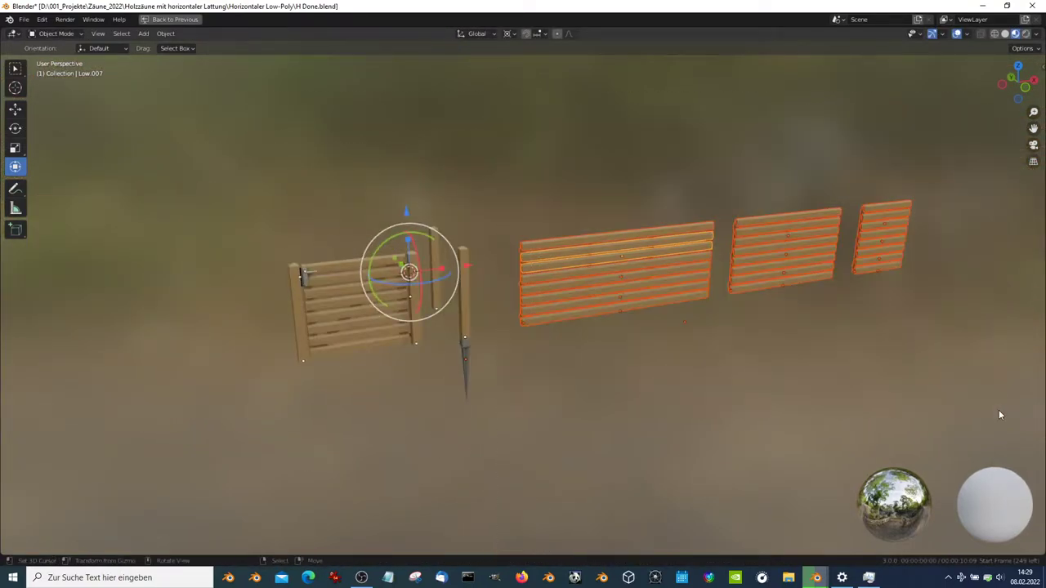
mouse_move(999, 409)
middle_mouse_down()
mouse_move(560, 358)
mouse_move(707, 331)
middle_mouse_up()
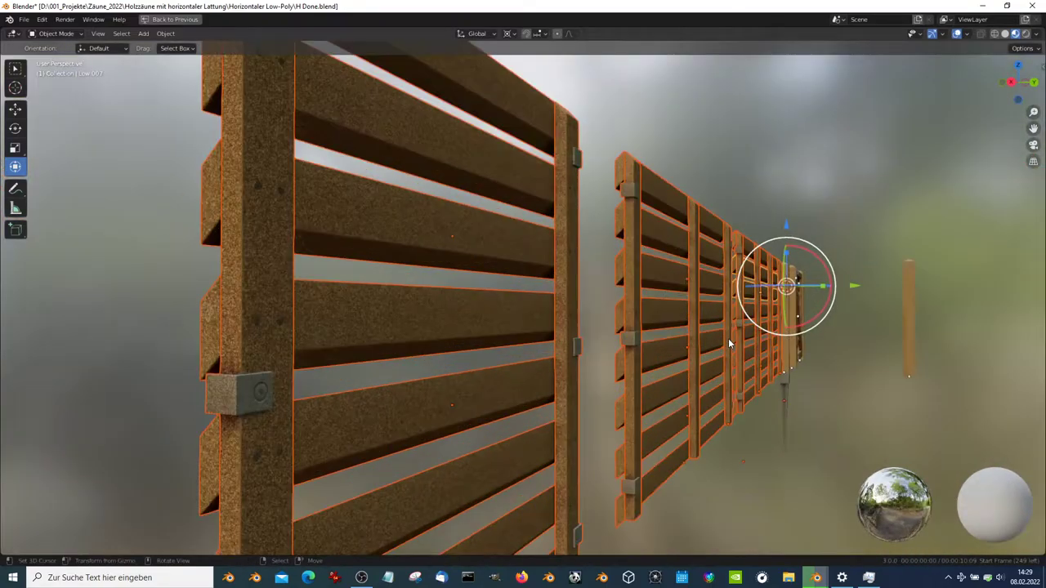
Make the three panels single-user (Object & Data) and convert them to meshes
left_click(165, 35)
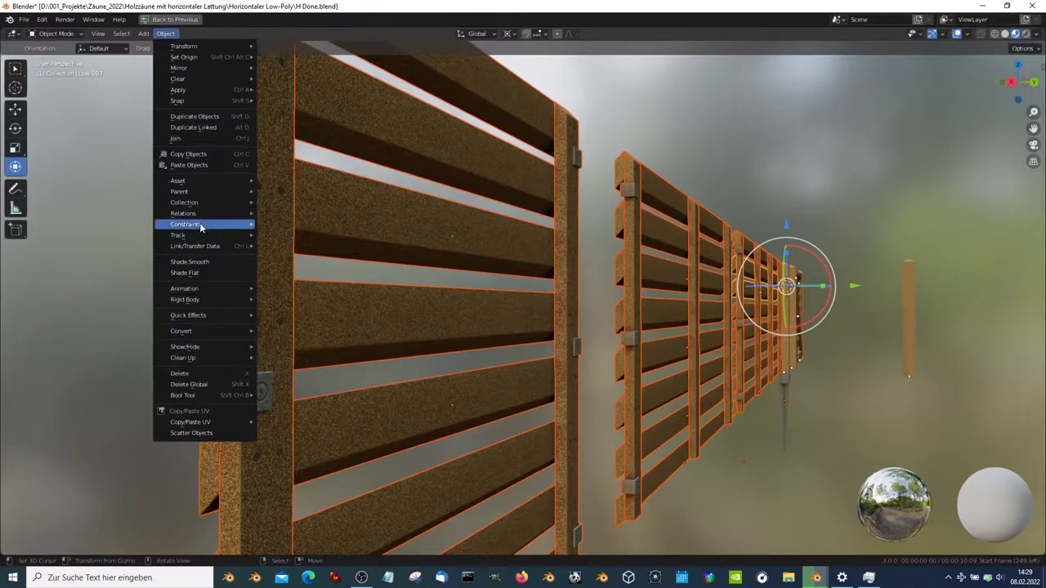
mouse_move(183, 213)
mouse_move(309, 261)
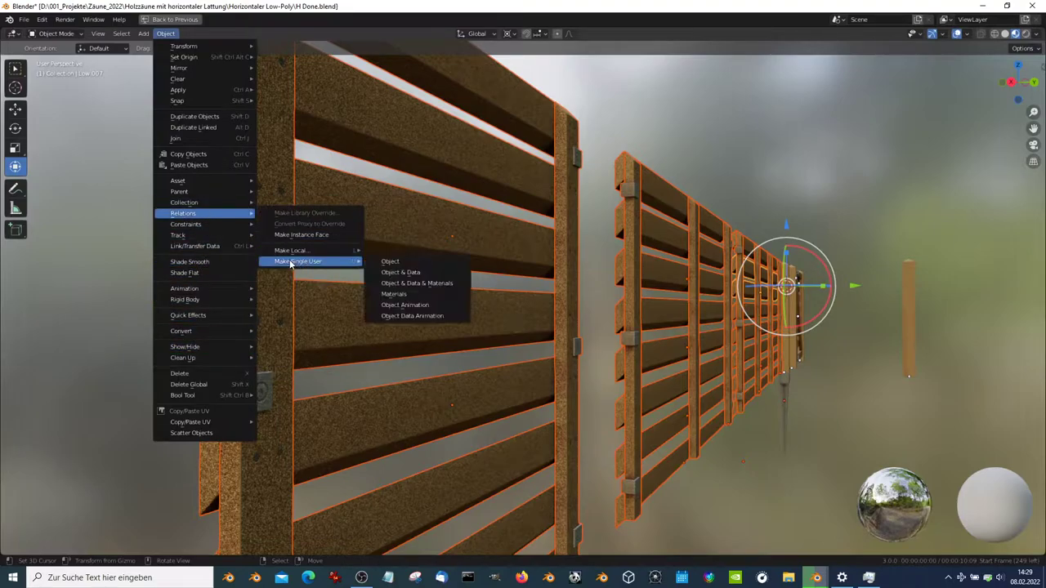
left_click(401, 272)
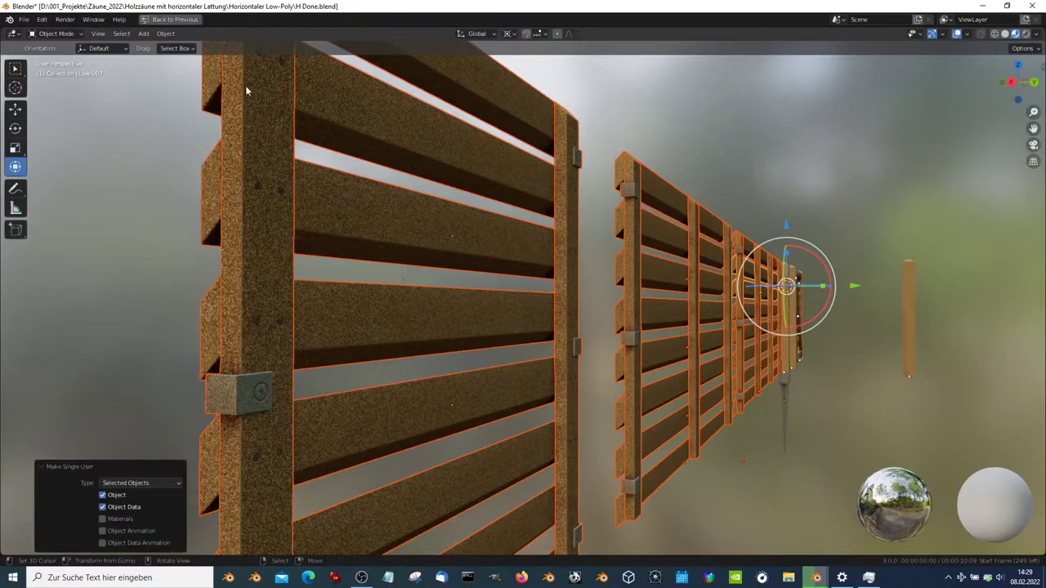
left_click(167, 34)
mouse_move(181, 331)
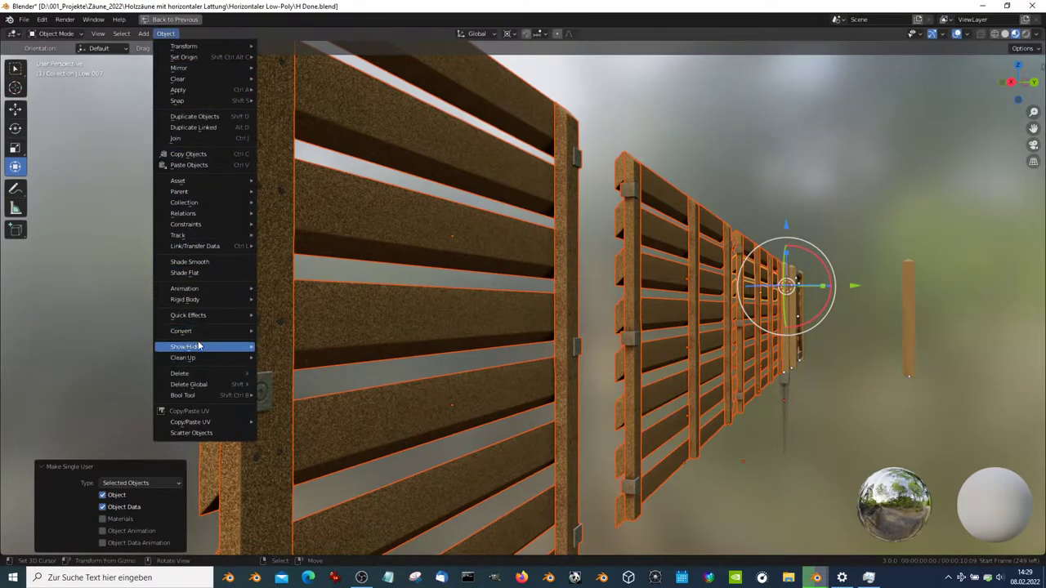
left_click(281, 343)
scroll(404, 205, "down", 5)
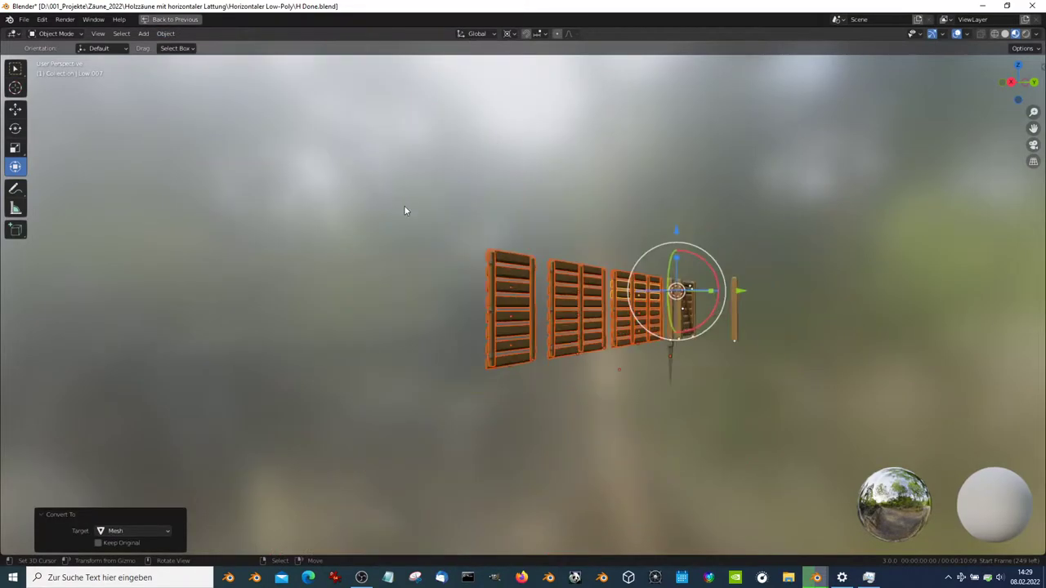
middle_click_drag(404, 205, 527, 316)
mouse_move(281, 358)
middle_mouse_down()
mouse_move(522, 350)
mouse_move(501, 330)
mouse_move(494, 287)
mouse_move(478, 313)
middle_mouse_up()
left_click(501, 331)
left_click_drag(501, 364, 475, 197)
left_click_drag(501, 369, 456, 194)
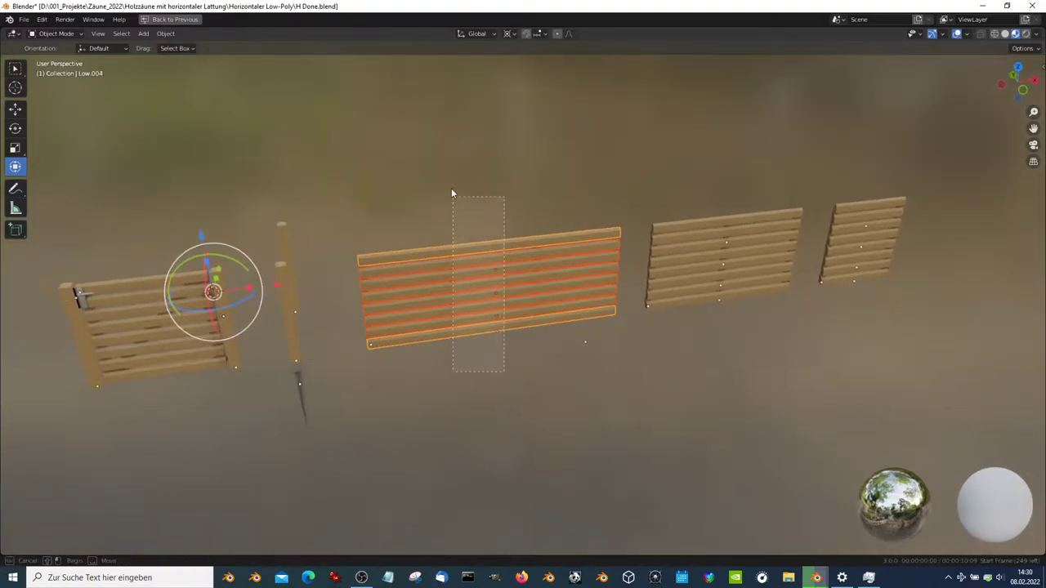
mouse_move(455, 299)
middle_mouse_down()
mouse_move(612, 299)
mouse_move(526, 272)
middle_mouse_up()
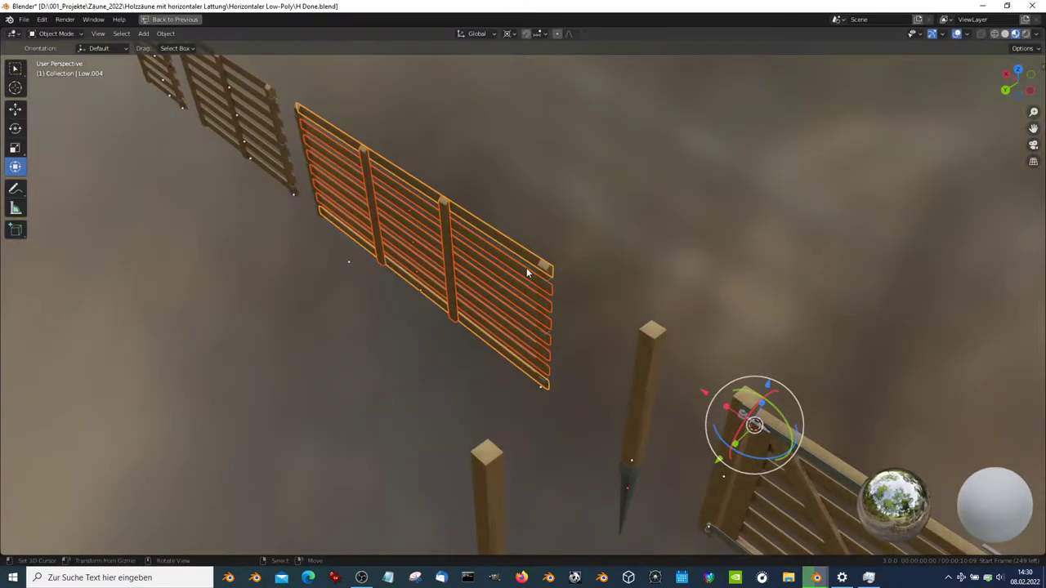
scroll(527, 267, "up", 4)
mouse_move(598, 237)
middle_mouse_down()
mouse_move(852, 303)
mouse_move(694, 304)
middle_mouse_up()
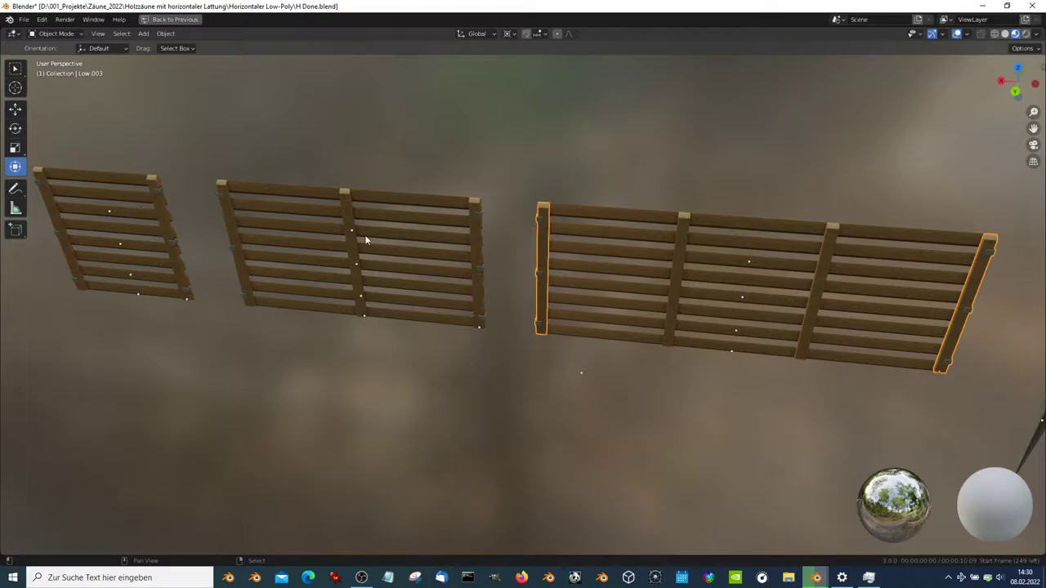
middle_click_drag(365, 234, 659, 280)
mouse_move(717, 342)
middle_mouse_down()
mouse_move(544, 335)
mouse_move(583, 381)
mouse_move(565, 365)
mouse_move(606, 314)
middle_mouse_up()
left_click_drag(753, 219, 754, 215)
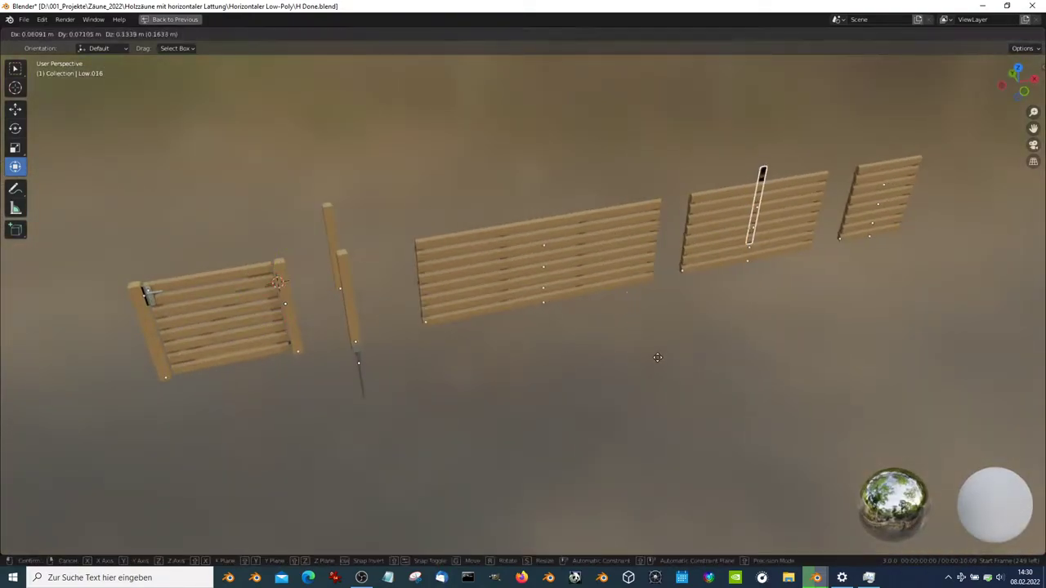
mouse_move(542, 306)
middle_mouse_down()
mouse_move(649, 283)
mouse_move(614, 283)
middle_mouse_up()
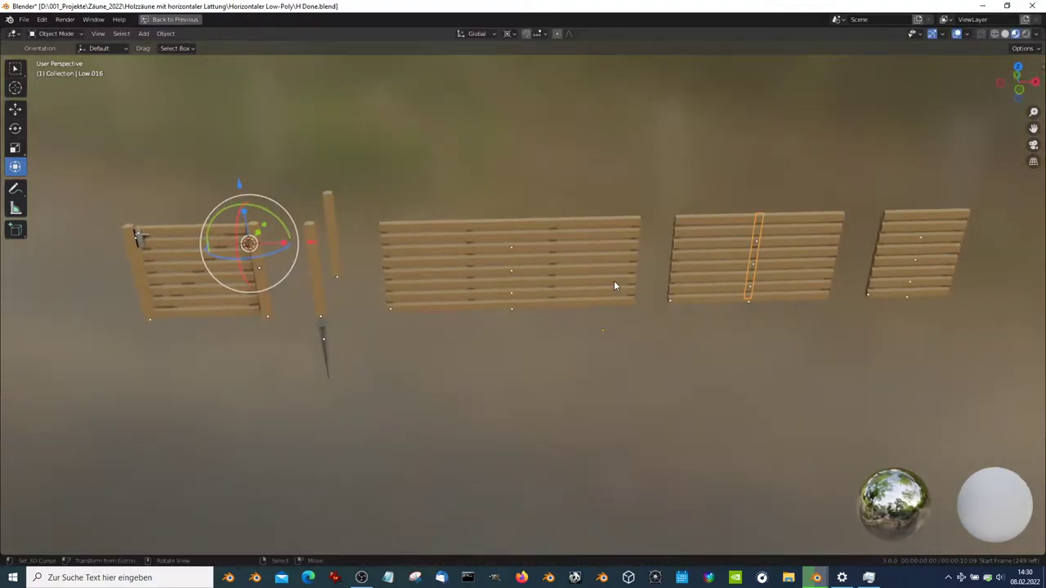
left_click(634, 303)
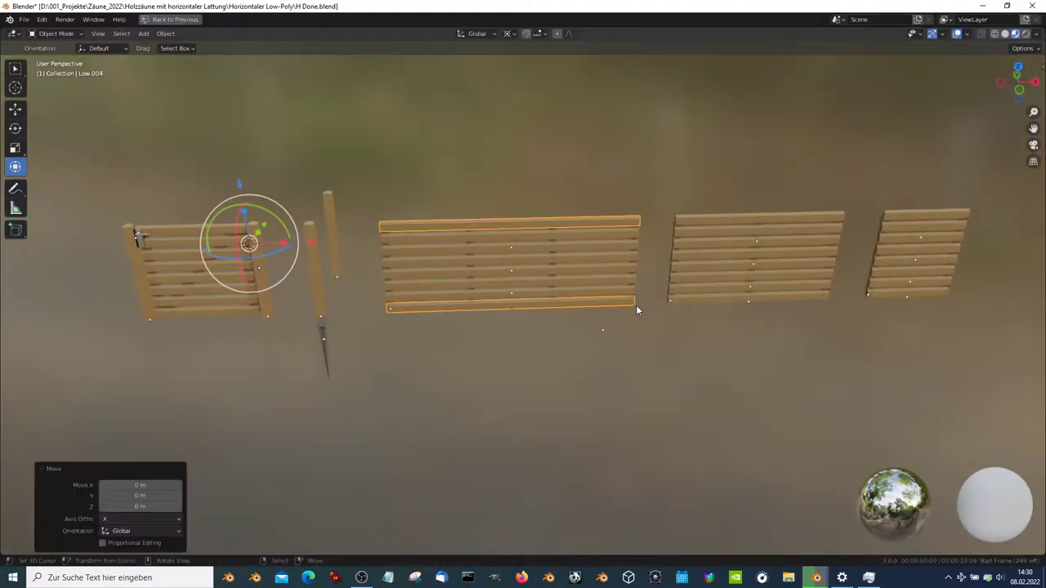
mouse_move(636, 305)
left_mouse_down()
mouse_move(503, 218)
mouse_move(380, 191)
left_mouse_up()
mouse_move(380, 191)
middle_mouse_down()
mouse_move(401, 218)
mouse_move(506, 236)
mouse_move(550, 268)
mouse_move(513, 294)
middle_mouse_up()
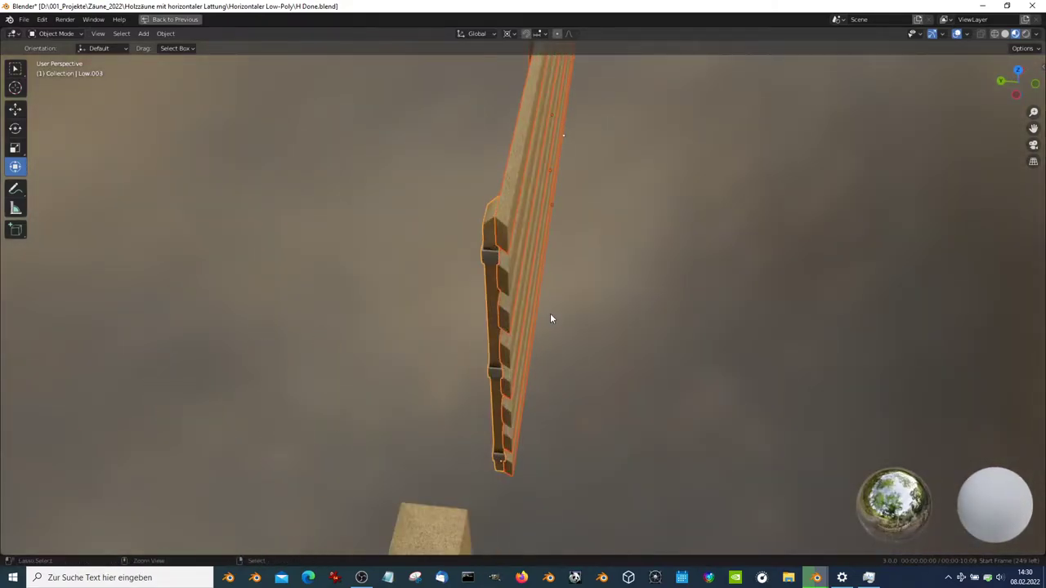
mouse_move(550, 312)
middle_mouse_down()
mouse_move(643, 276)
mouse_move(515, 239)
middle_mouse_up()
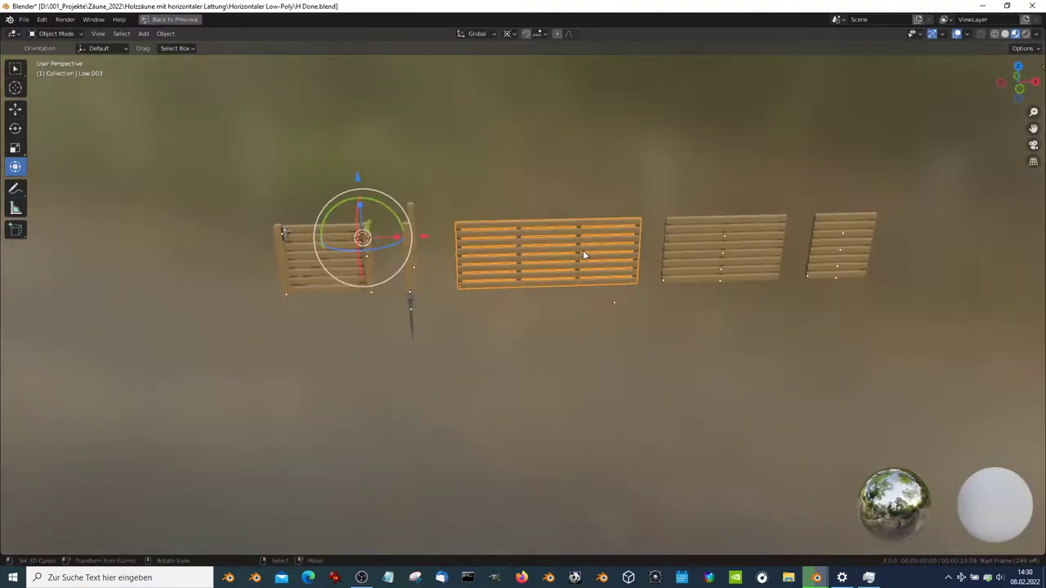
middle_click_drag(582, 255, 527, 306)
left_click_drag(744, 380, 677, 251)
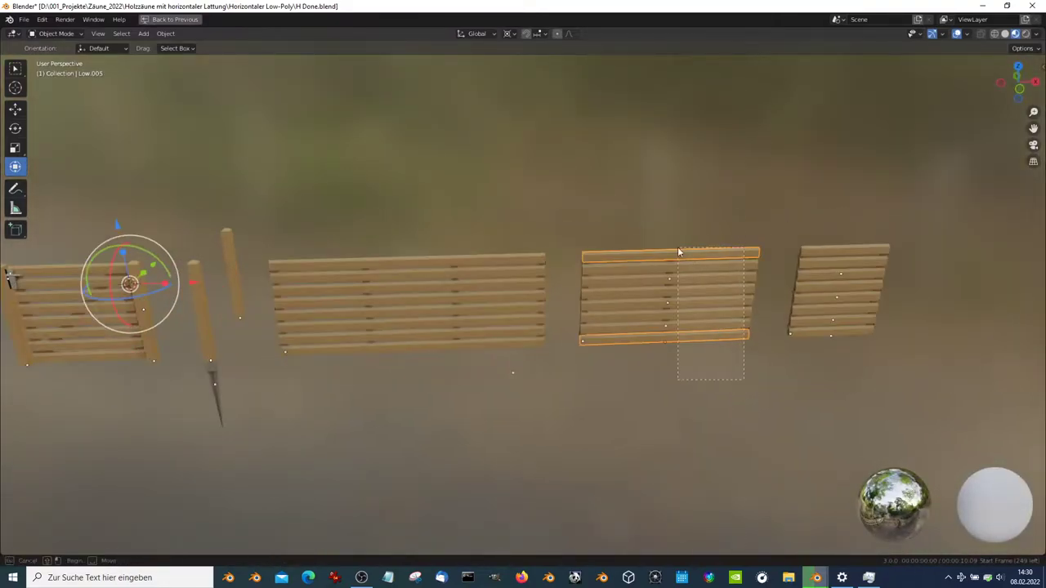
left_click_drag(604, 215, 585, 232)
scroll(565, 205, "up", 3)
mouse_move(565, 205)
middle_mouse_down()
mouse_move(708, 264)
mouse_move(598, 238)
mouse_move(586, 363)
mouse_move(646, 234)
mouse_move(515, 242)
mouse_move(534, 248)
mouse_move(503, 263)
middle_mouse_up()
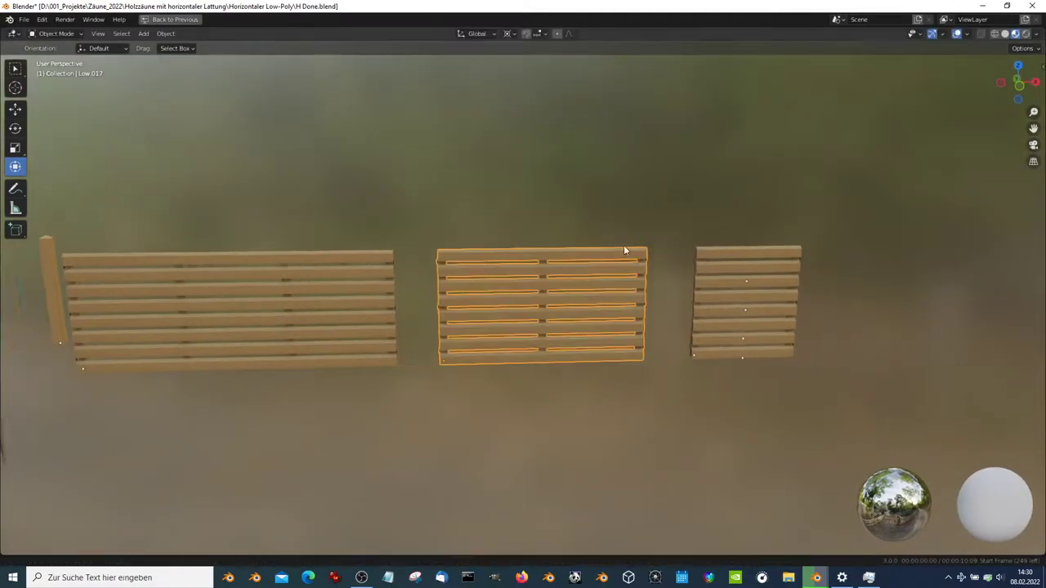
scroll(626, 250, "up", 2)
left_click(722, 276)
mouse_move(660, 197)
middle_mouse_down()
mouse_move(457, 234)
mouse_move(619, 276)
mouse_move(532, 285)
mouse_move(559, 347)
mouse_move(574, 303)
middle_mouse_up()
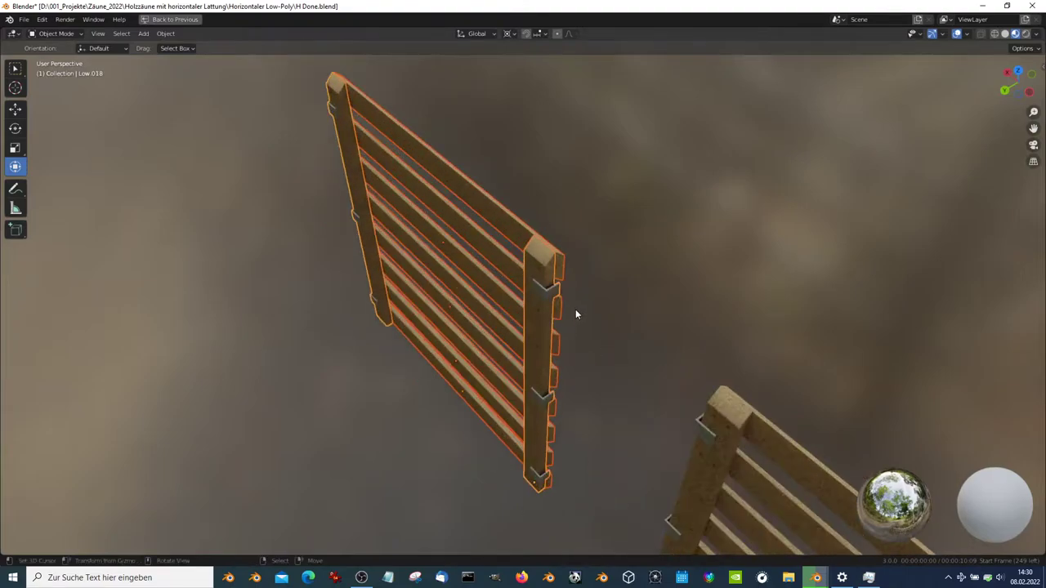
Inspect a fence panel and view the fence row from the front
right_click(574, 304)
left_click(574, 304)
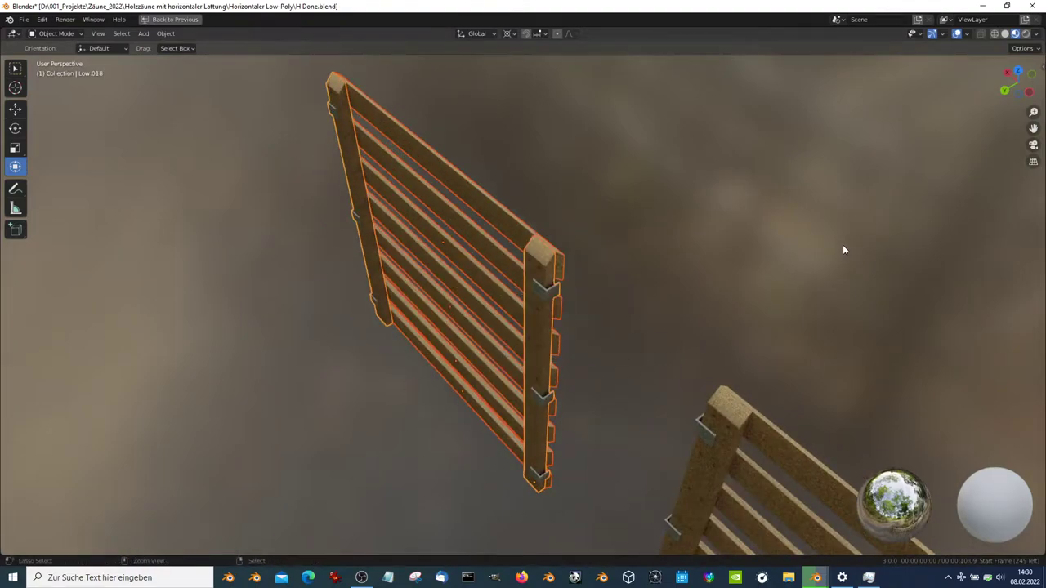
middle_click_drag(843, 244, 654, 227)
scroll(654, 227, "down", 5)
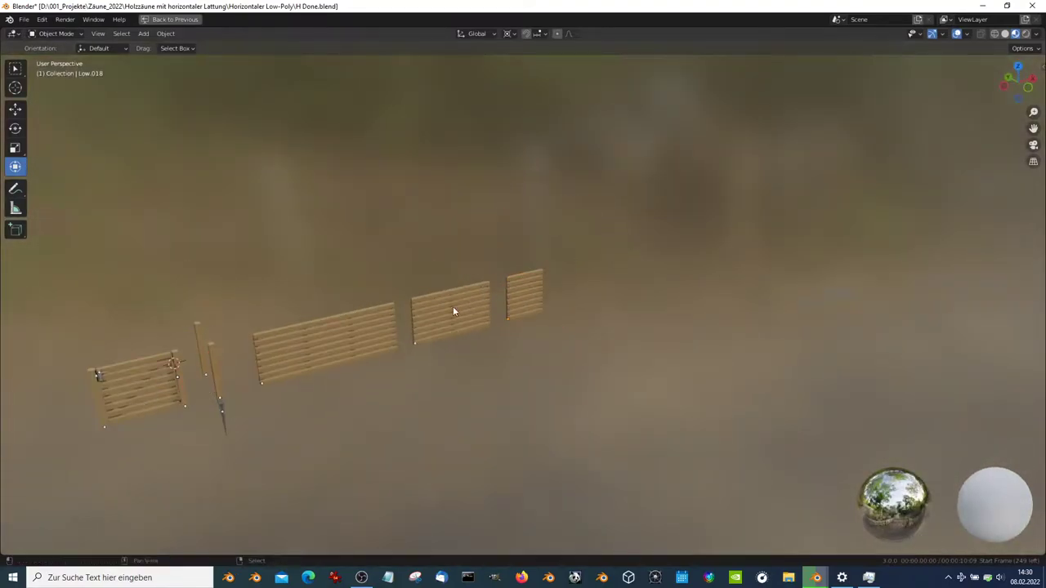
middle_click_drag(453, 306, 691, 254)
scroll(692, 259, "up", 5)
left_click(466, 227)
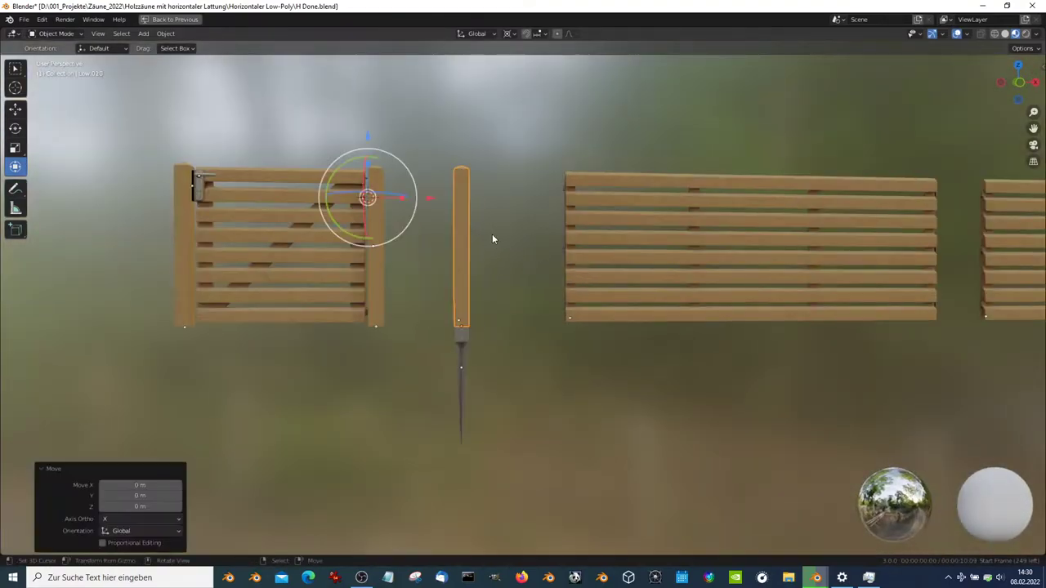
key("KP_1")
scroll(513, 181, "up", 1)
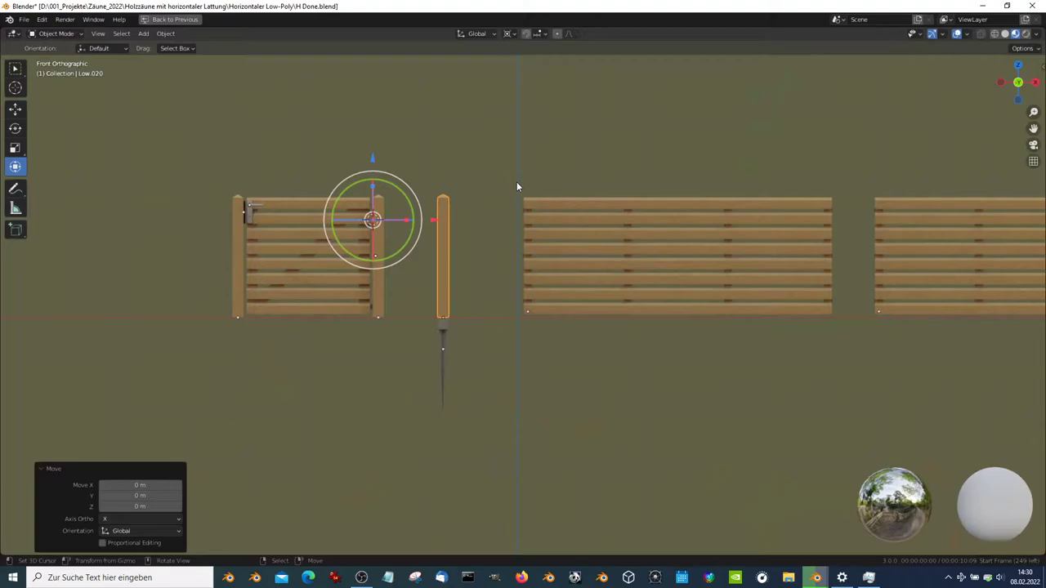
Select the three long fence panels and view them from above
left_click(591, 210)
middle_click_drag(594, 209, 709, 263)
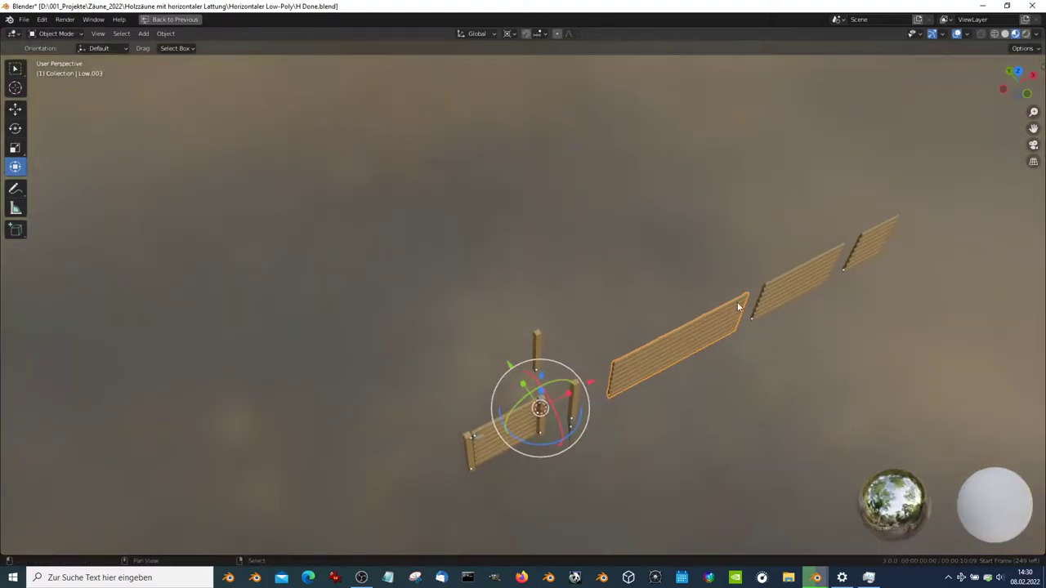
left_click(765, 200, "shift")
left_click(879, 162, "shift")
mouse_move(879, 163)
middle_mouse_down("shift")
mouse_move(843, 231)
mouse_move(695, 392)
middle_mouse_up("shift")
key("KP_7")
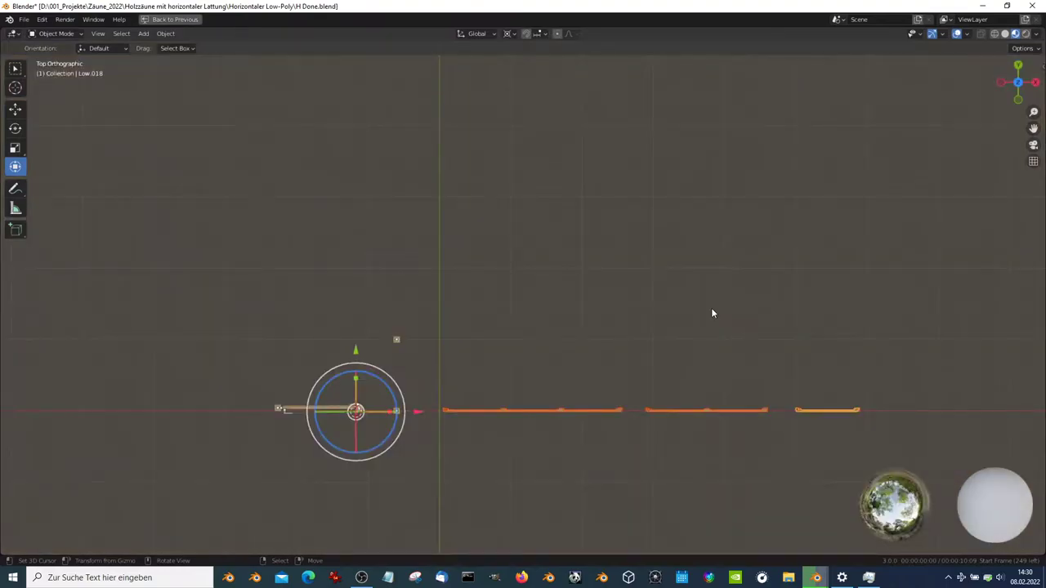
Place linked duplicates of the three panels 1 m along Y as a second row
key("shift+d")
type("y1")
key("Return")
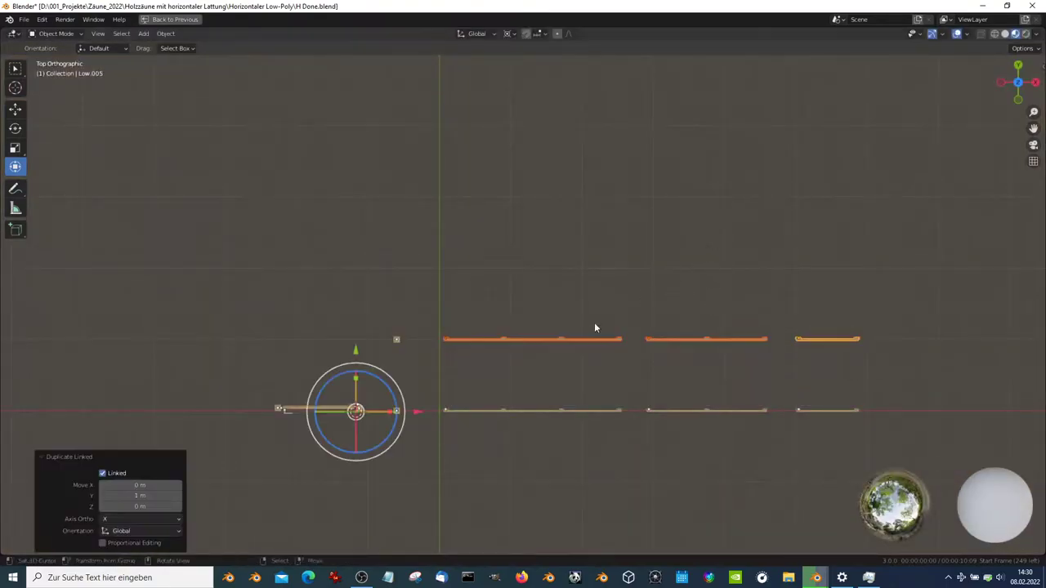
scroll(594, 322, "up", 2)
mouse_move(508, 385)
middle_mouse_down()
mouse_move(527, 276)
mouse_move(521, 368)
middle_mouse_up()
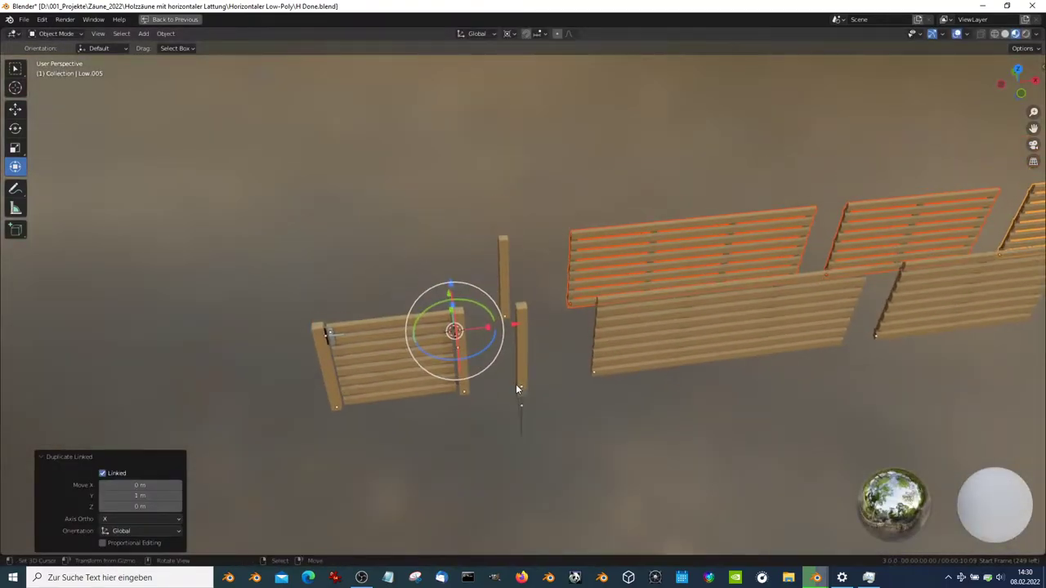
left_click(516, 383)
Select the ground spike, then the rear fence post as the active object
left_click(520, 405, "shift")
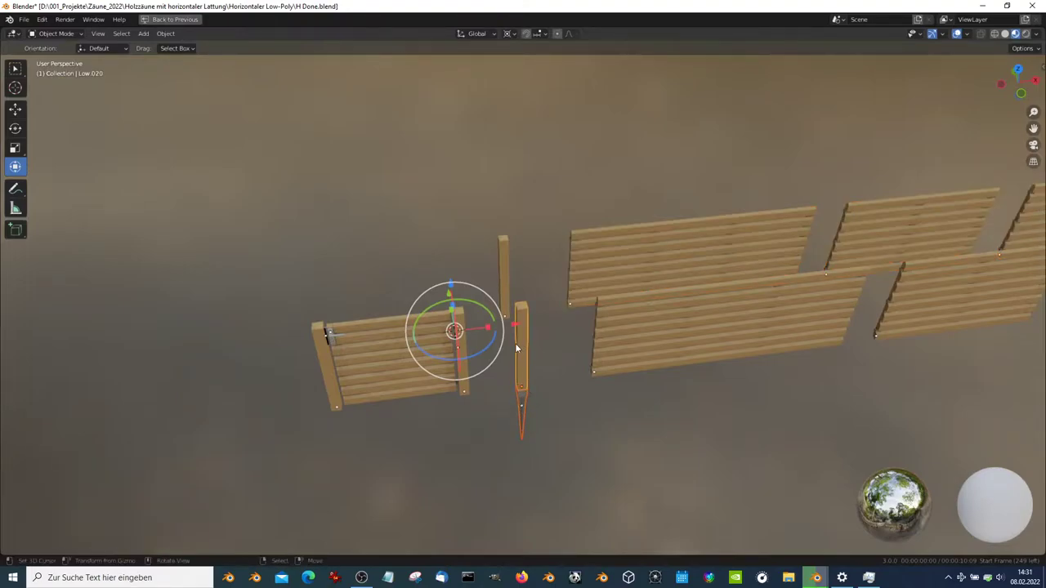
left_click(528, 401, "shift")
left_click(524, 408, "shift")
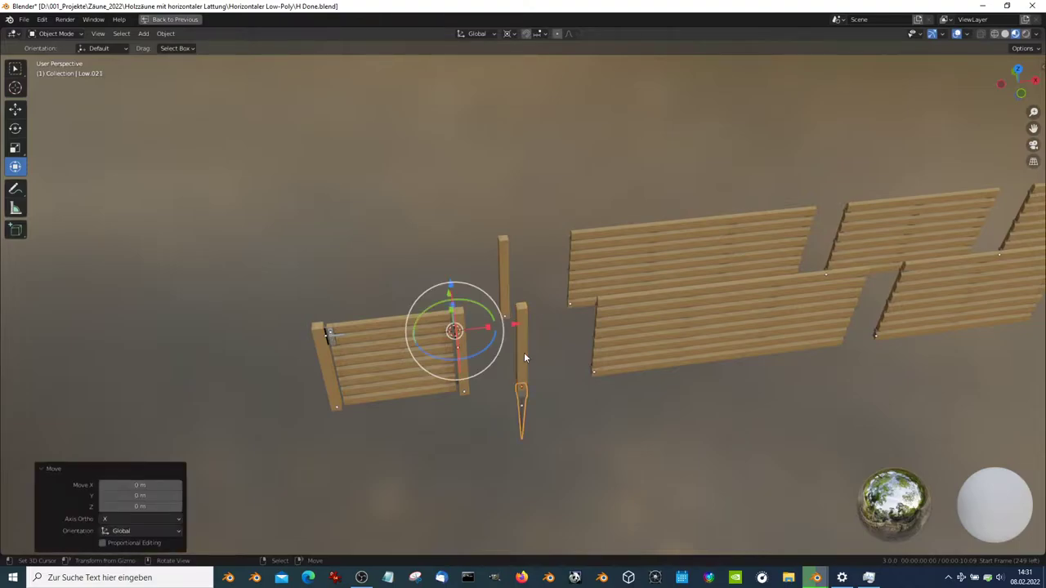
left_click(524, 352, "shift")
left_click(528, 406, "shift")
left_click(520, 368, "shift")
left_click(521, 372, "shift")
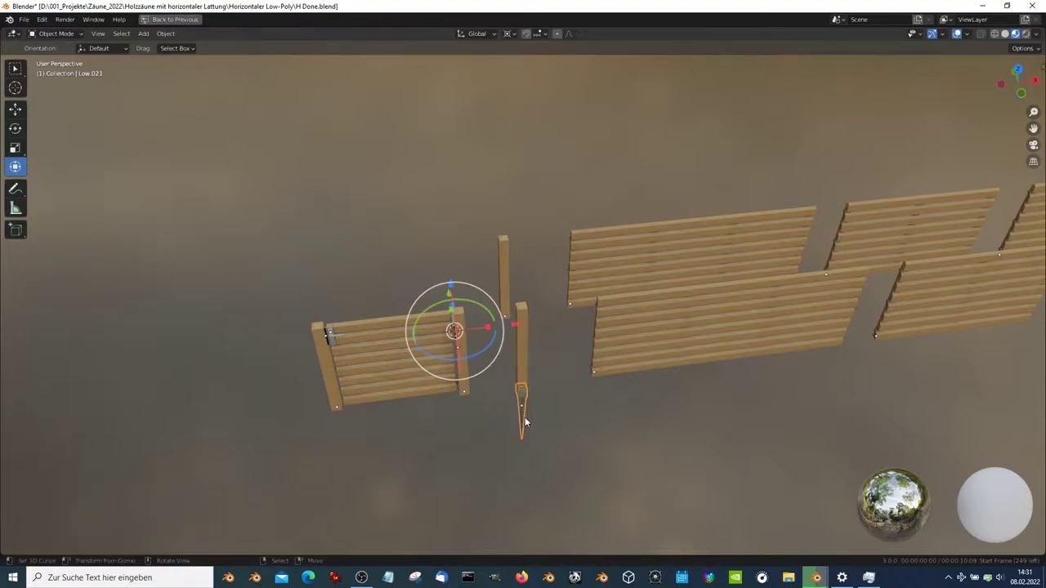
left_click(528, 381, "shift")
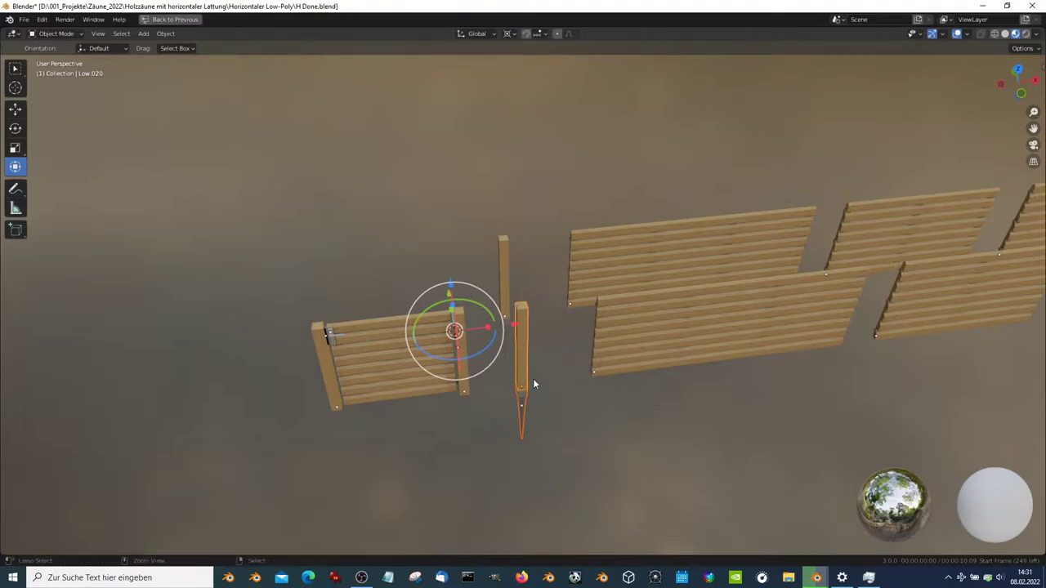
left_click(508, 244)
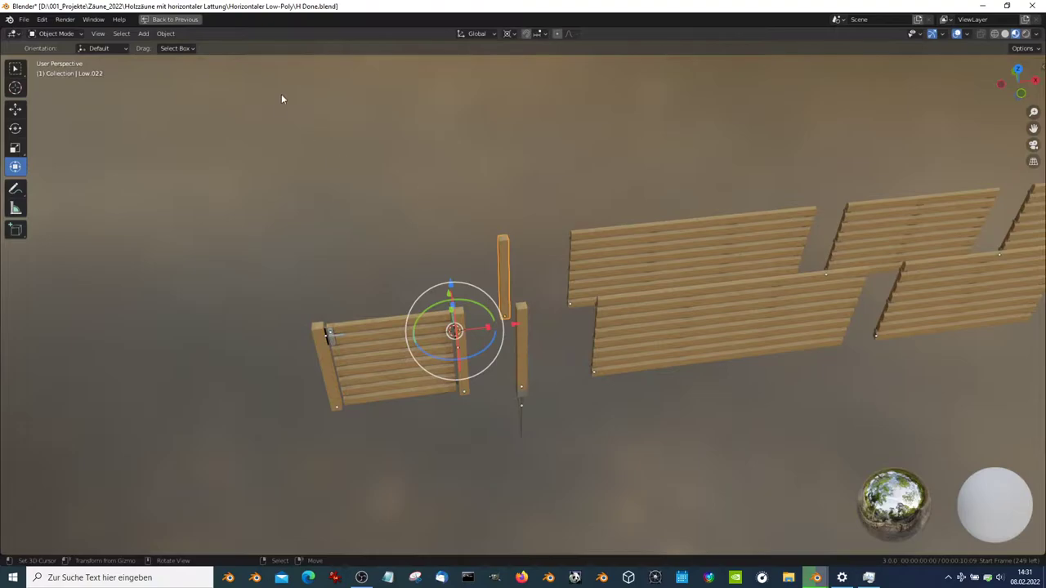
Make Post Low.022 single-user with its own data, apply its scale, then reselect spike and post
left_click(168, 34)
mouse_move(183, 213)
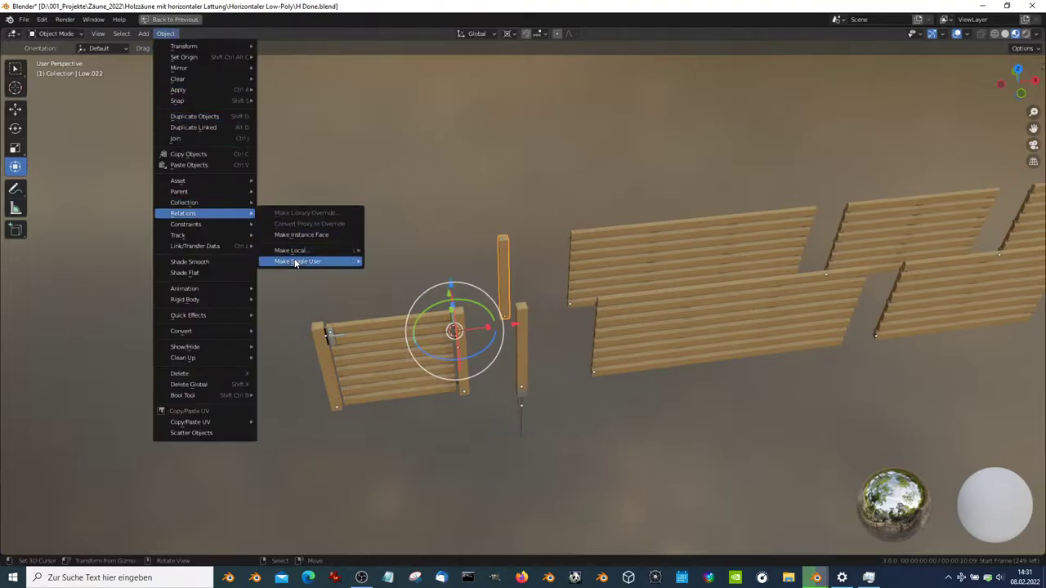
mouse_move(309, 262)
left_click(413, 272)
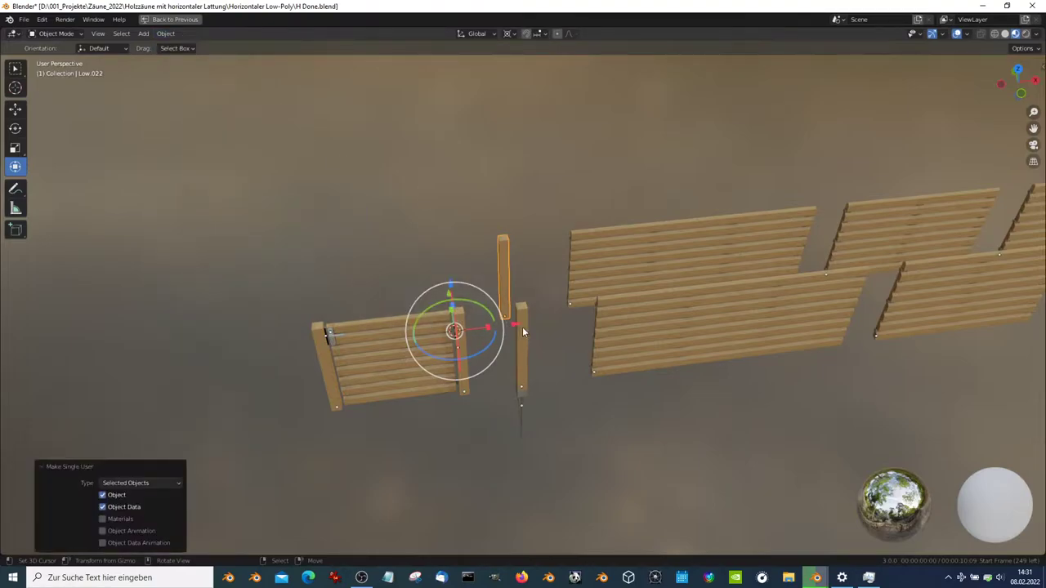
scroll(522, 326, "up", 2)
key("ctrl+a")
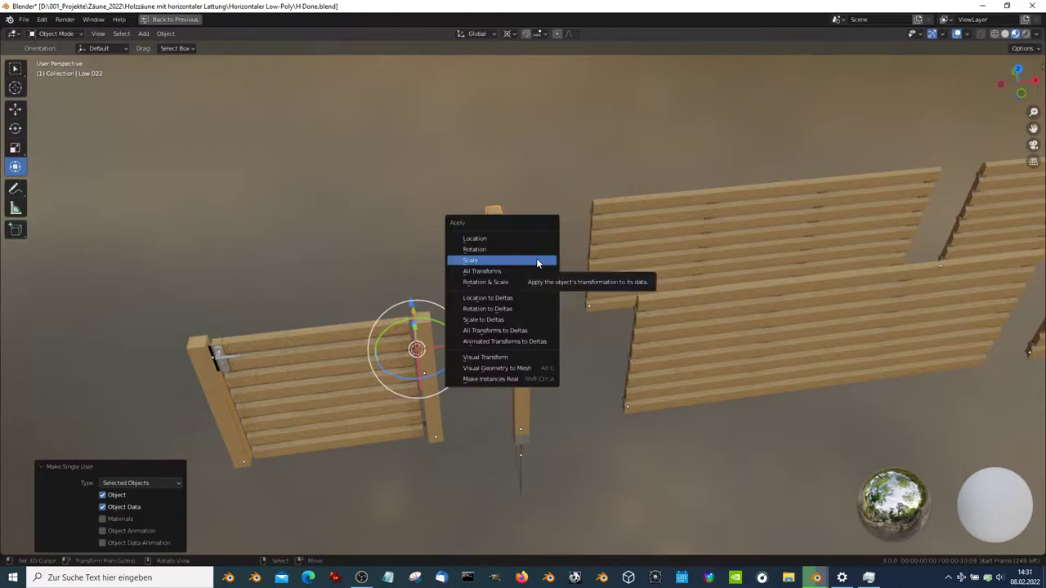
left_click(538, 260)
left_click(526, 475)
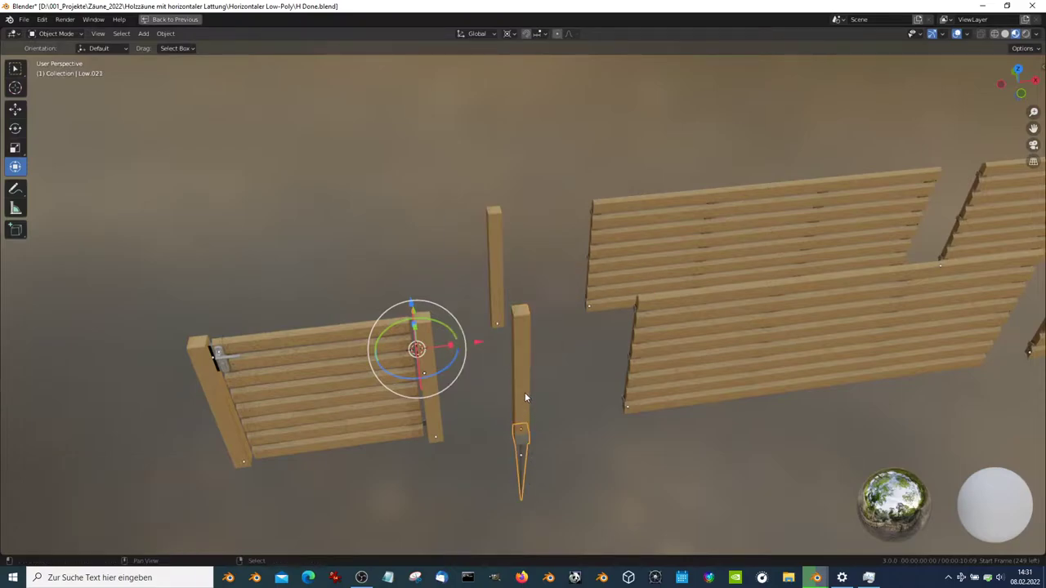
left_click(525, 397, "shift")
key("KP_1")
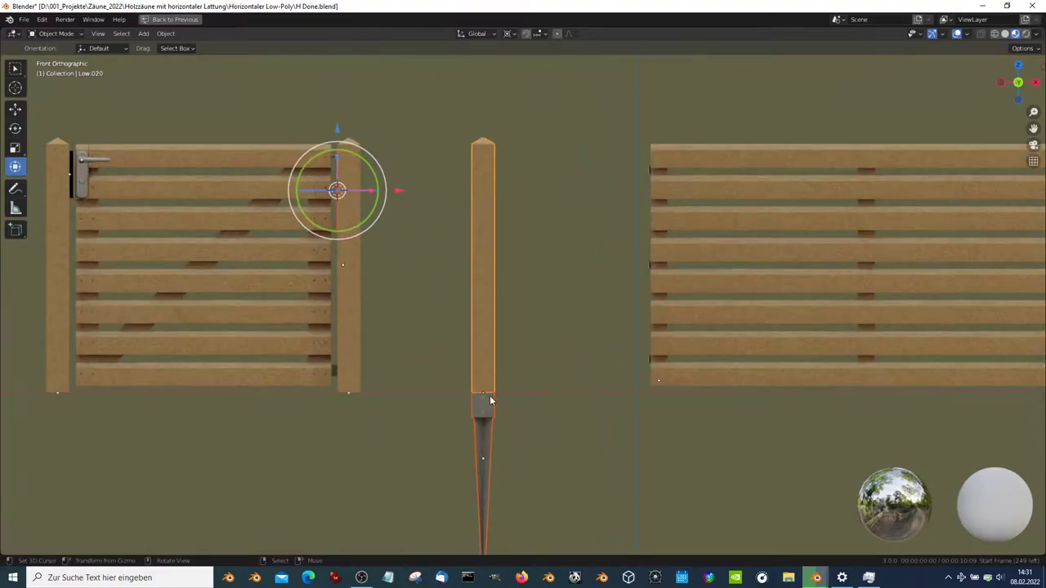
Join the ground spike into the post object and enter Edit Mode
key("ctrl+j")
mouse_move(506, 334)
middle_mouse_down()
mouse_move(557, 314)
mouse_move(585, 355)
mouse_move(574, 390)
mouse_move(556, 325)
middle_mouse_up()
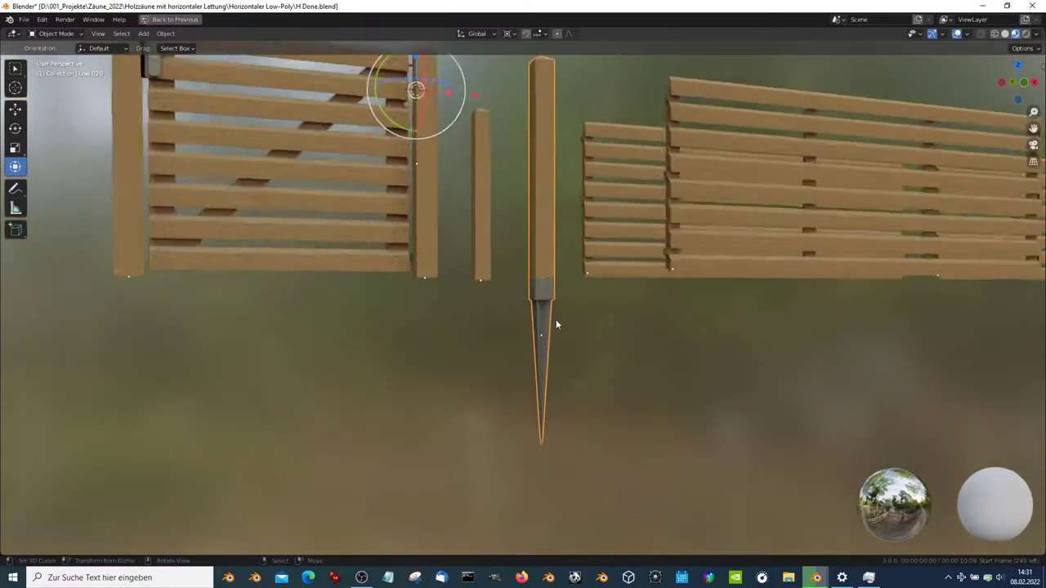
key("Tab")
scroll(556, 322, "up", 3)
scroll(556, 319, "up", 1)
scroll(581, 331, "up", 2)
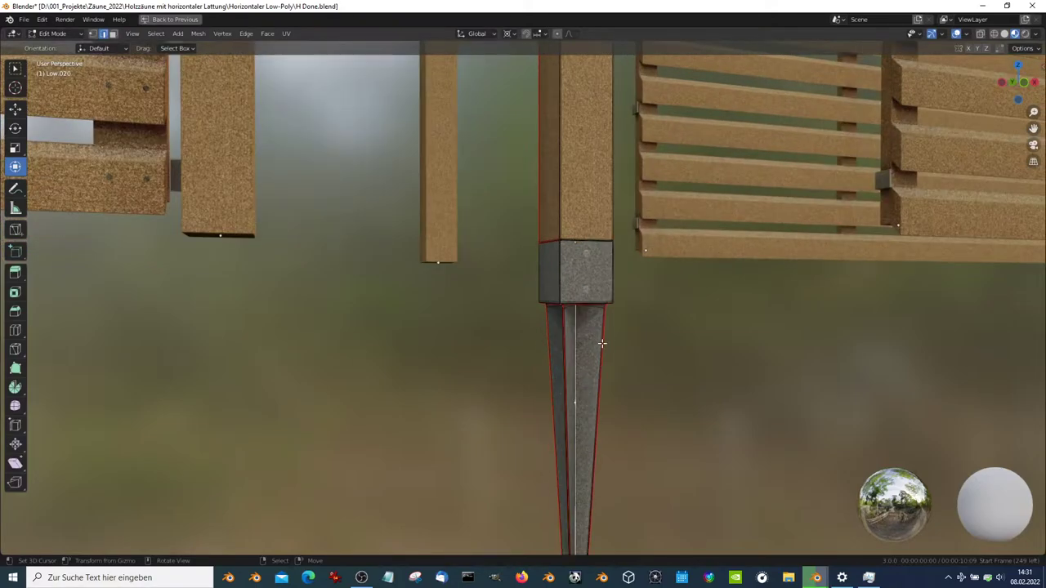
Select the spike and sleeve geometry and separate it into its own object
key("l")
left_click(599, 293)
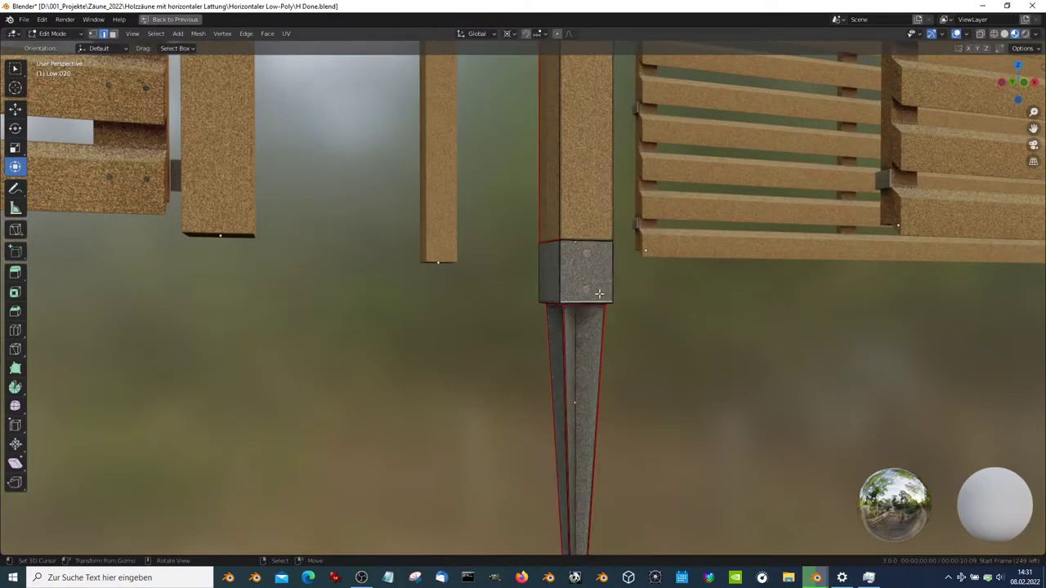
key("l")
key("p")
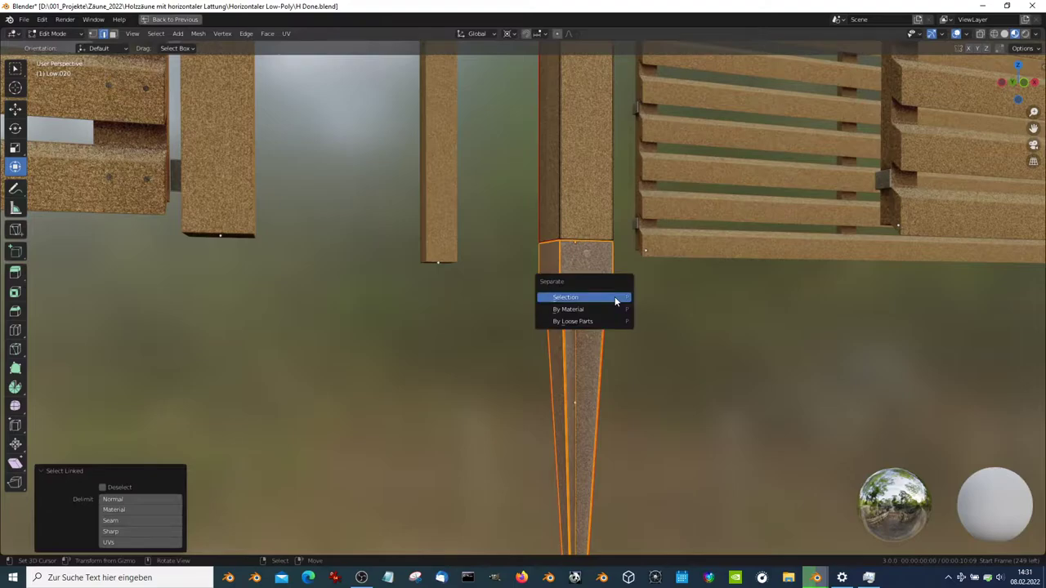
left_click(615, 299)
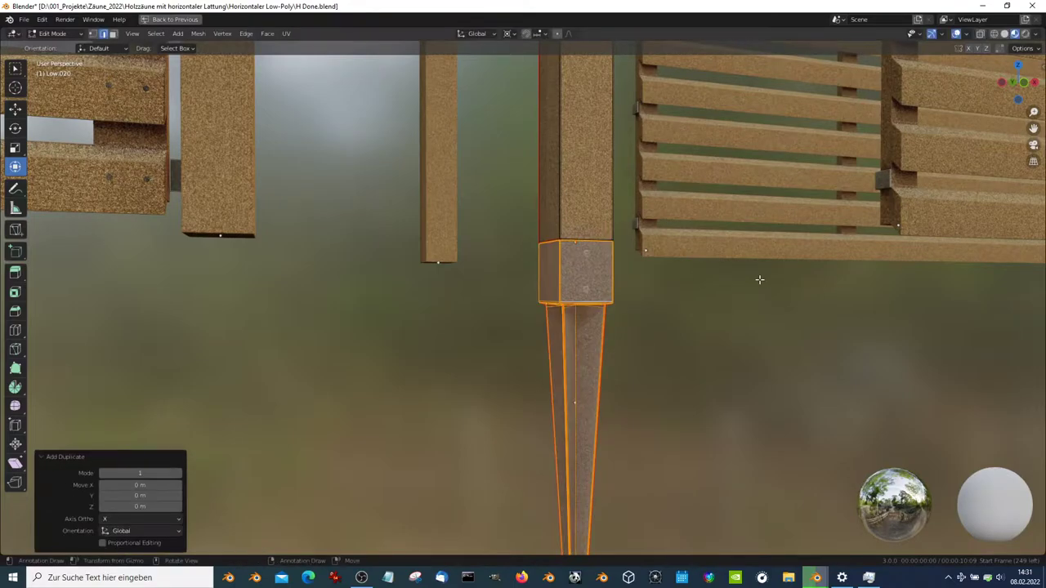
key("p")
left_click(757, 277)
key("Tab")
Rotate the separated spike 180° about its own origin so it points up
left_click(597, 281)
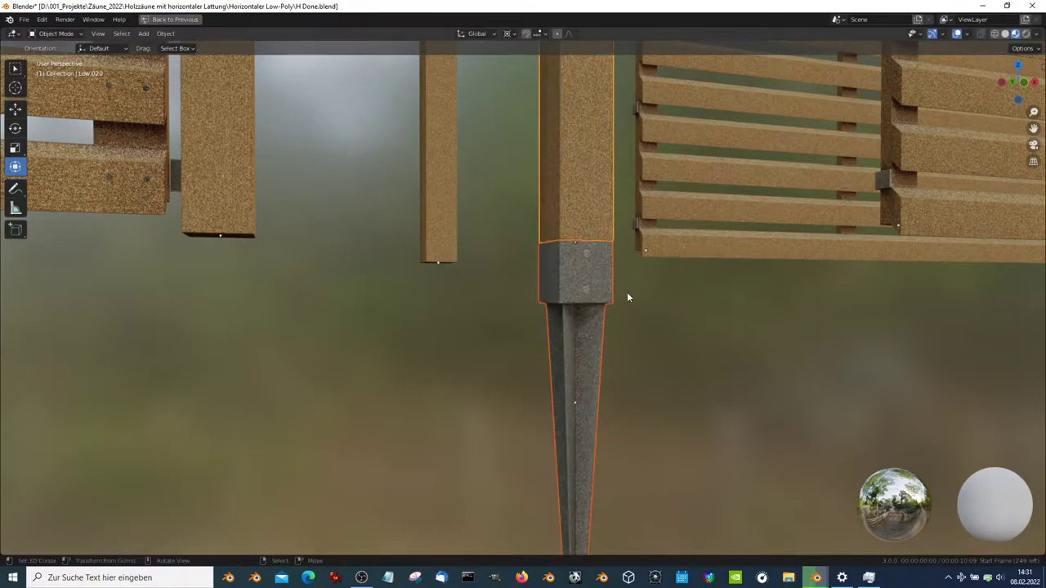
key("KP_1")
scroll(687, 327, "down", 4)
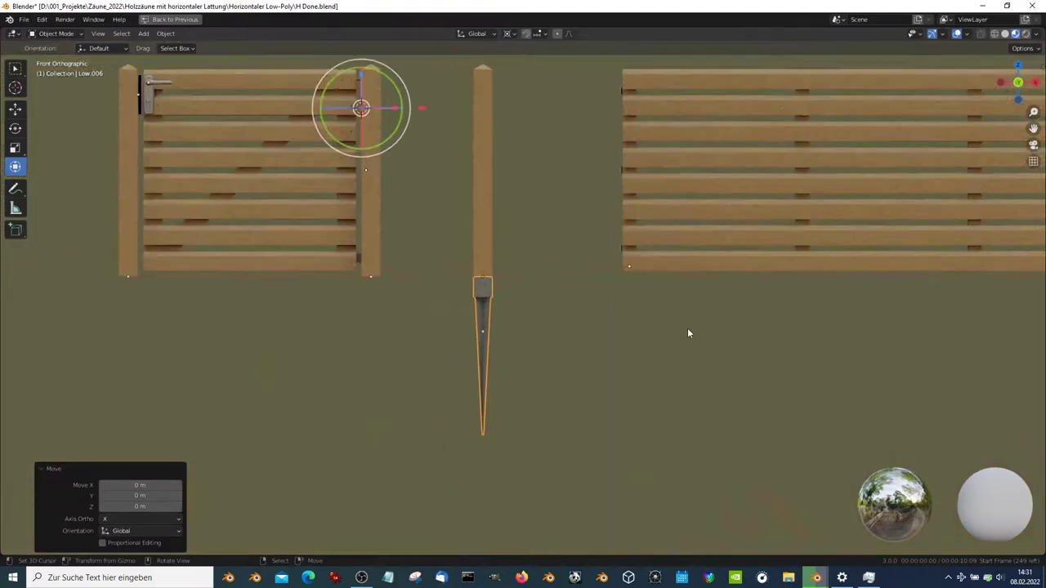
scroll(638, 339, "down", 2)
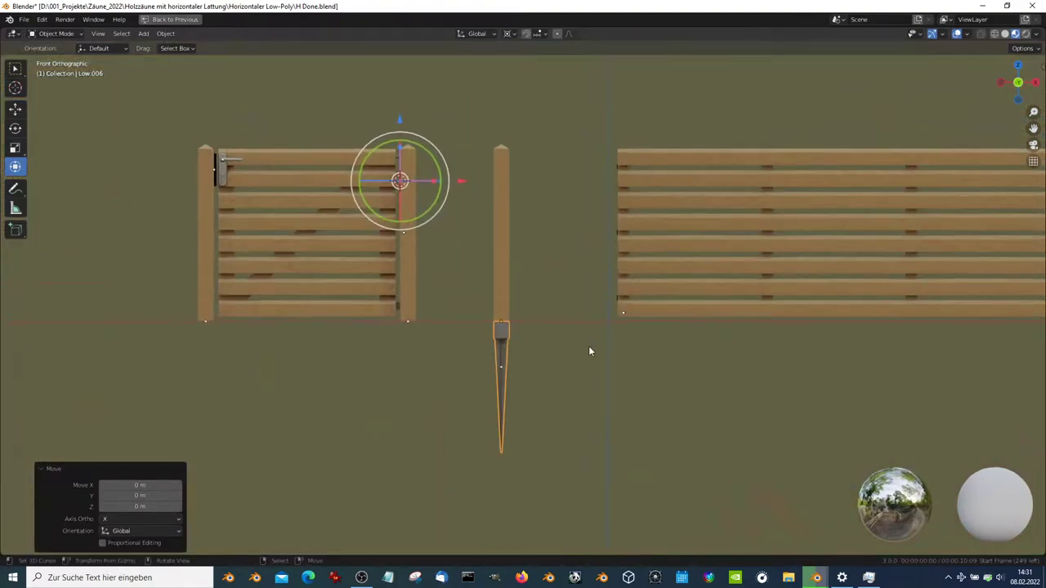
left_click(509, 34)
left_click(531, 82)
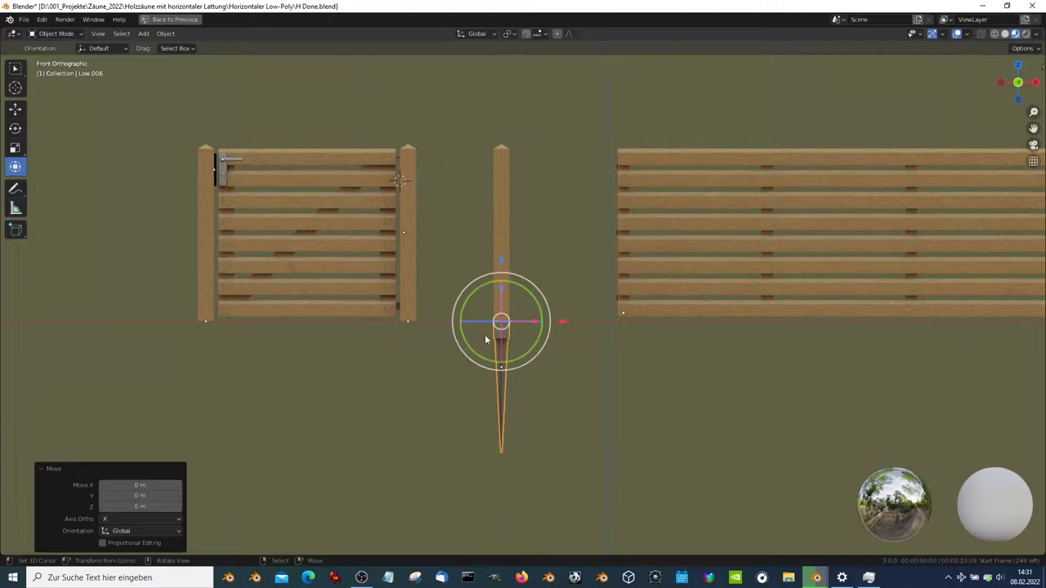
type("r180")
key("Return")
Raise the flipped spike 1 m along the Z axis
scroll(561, 177, "up", 1)
middle_click_drag(560, 178, 526, 356, "shift")
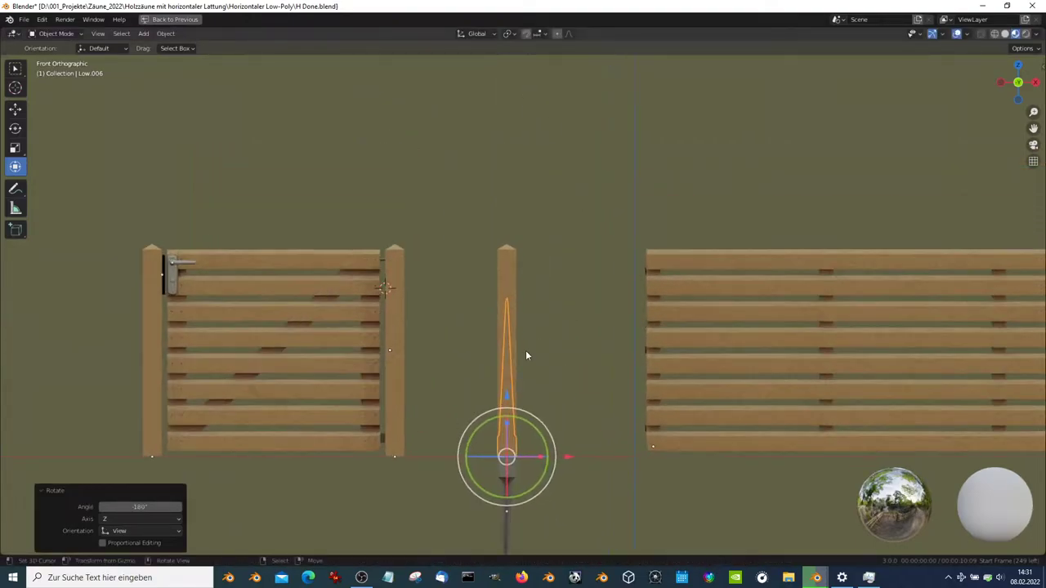
key("g")
key("z")
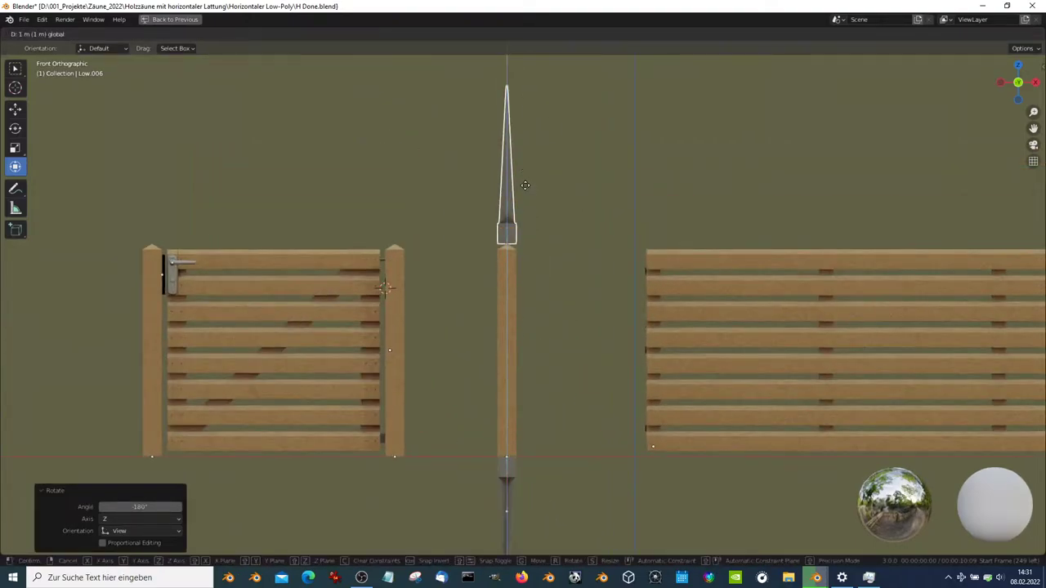
left_click(524, 185)
scroll(525, 184, "up", 2)
scroll(549, 274, "up", 1)
mouse_move(549, 275)
middle_mouse_down()
mouse_move(655, 302)
mouse_move(427, 353)
mouse_move(518, 331)
mouse_move(373, 318)
mouse_move(430, 301)
middle_mouse_up()
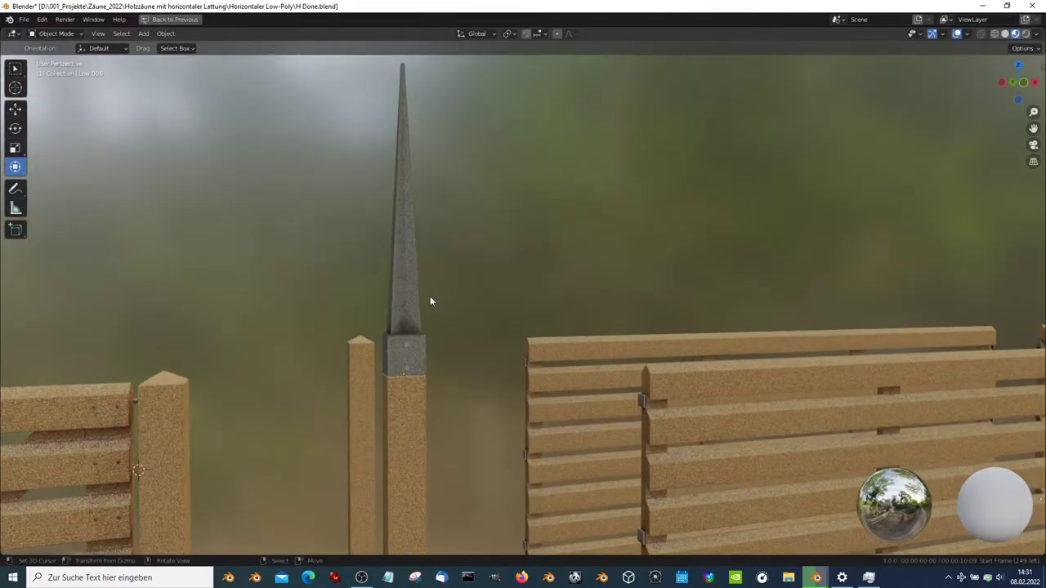
Clear spike Low.006's location and scale with Alt+G and Alt+S
left_click(427, 298)
scroll(425, 296, "down", 5)
key("alt+g")
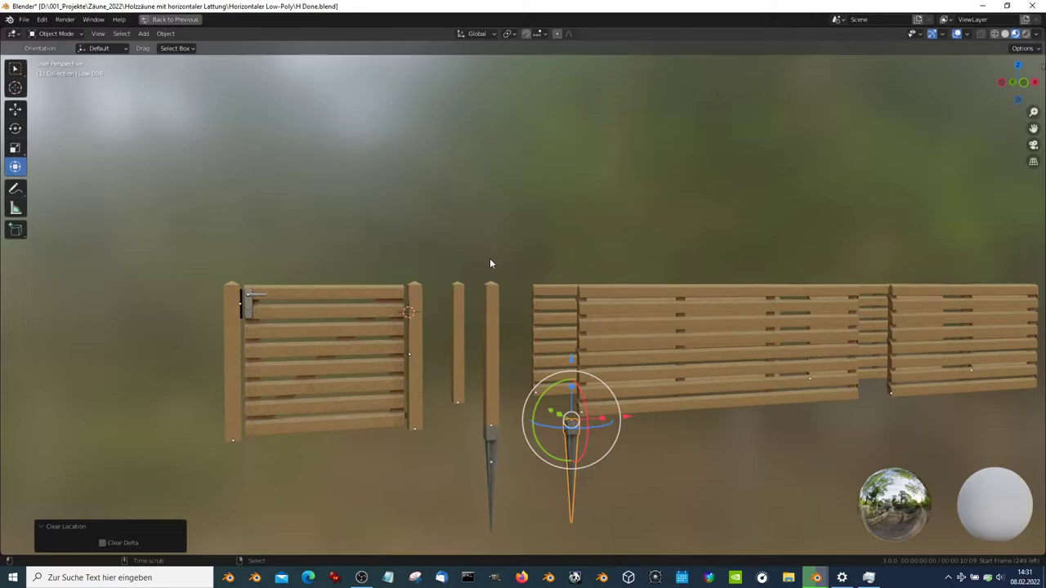
key("alt+s")
key("KP_1")
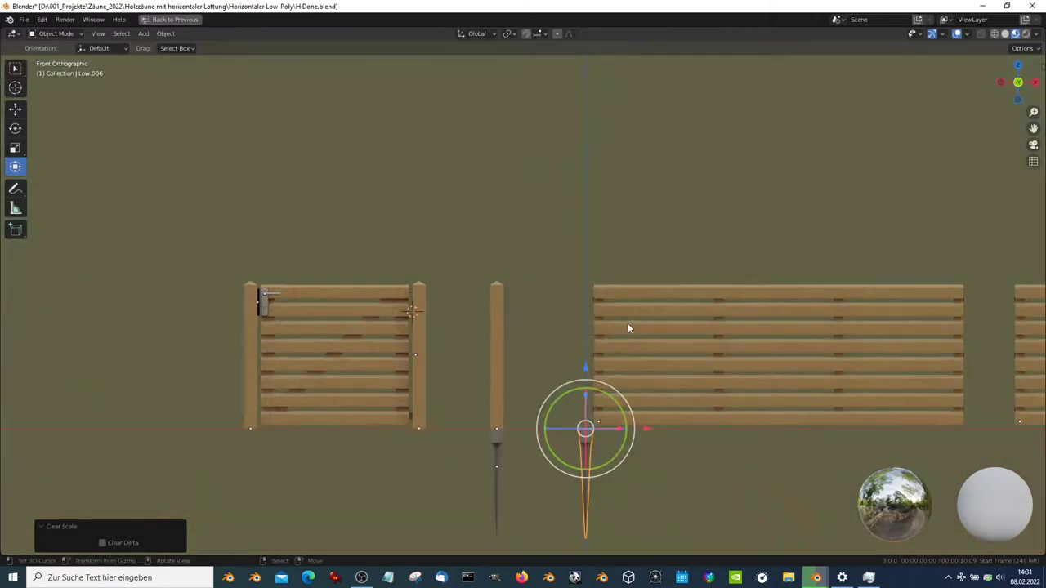
key("KP_7")
Move the post to the start of the upper fence row
key("g")
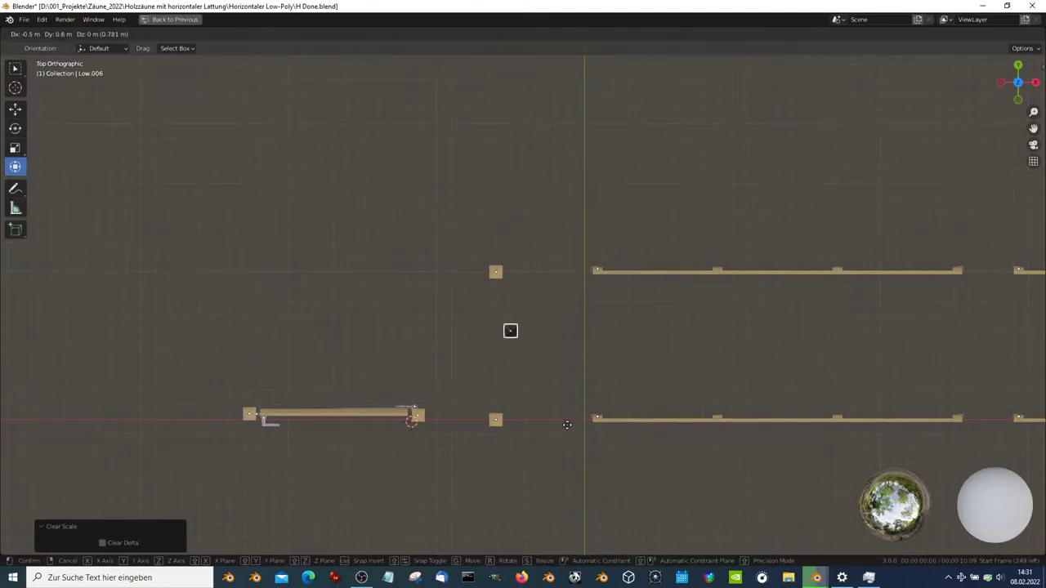
left_click(551, 214)
mouse_move(550, 212)
middle_mouse_down("shift")
mouse_move(551, 348)
mouse_move(547, 303)
mouse_move(626, 282)
mouse_move(605, 272)
mouse_move(555, 320)
mouse_move(546, 217)
middle_mouse_up("shift")
left_click(556, 321)
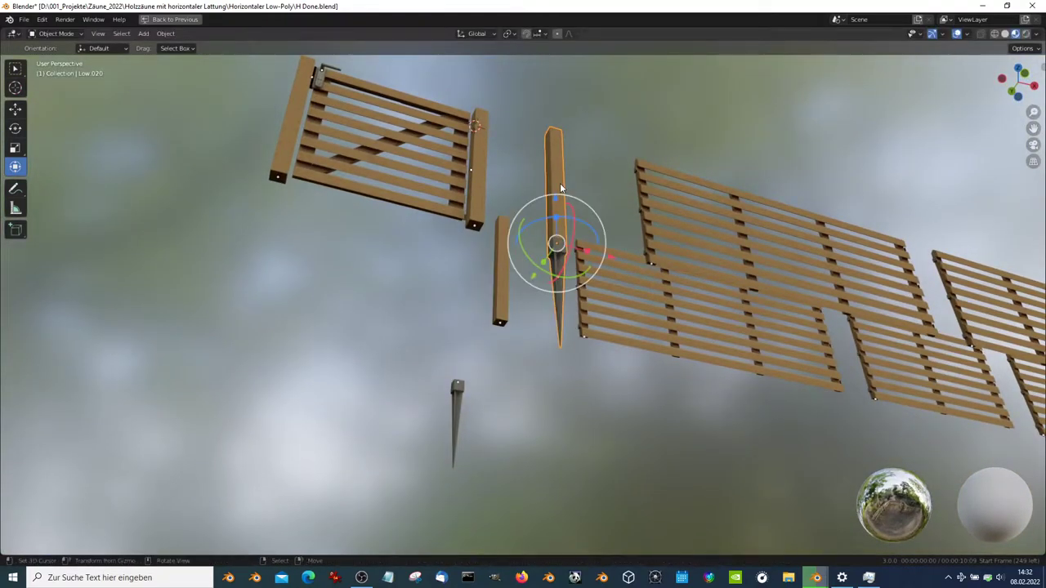
key("KP_7")
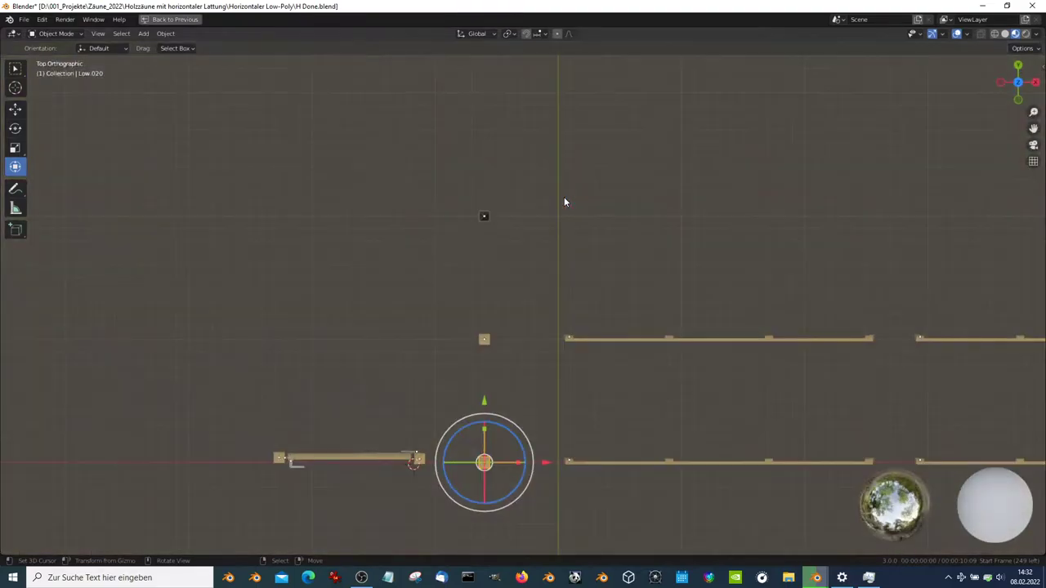
Make the three upper-row boards, including Low.002, single-user with their own object data
left_click(628, 340)
scroll(629, 342, "down", 5)
key("b")
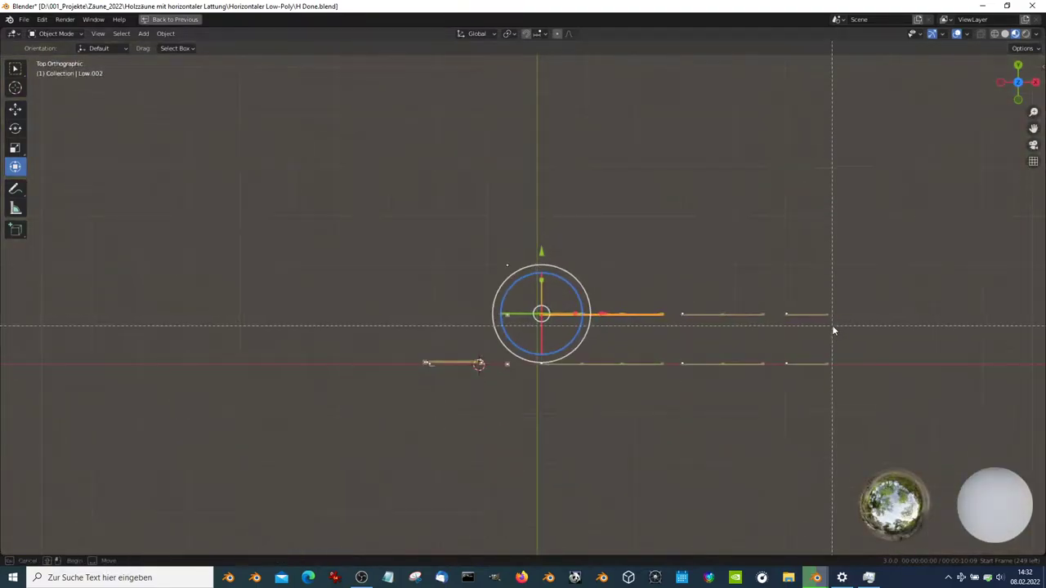
left_click_drag(834, 327, 701, 254)
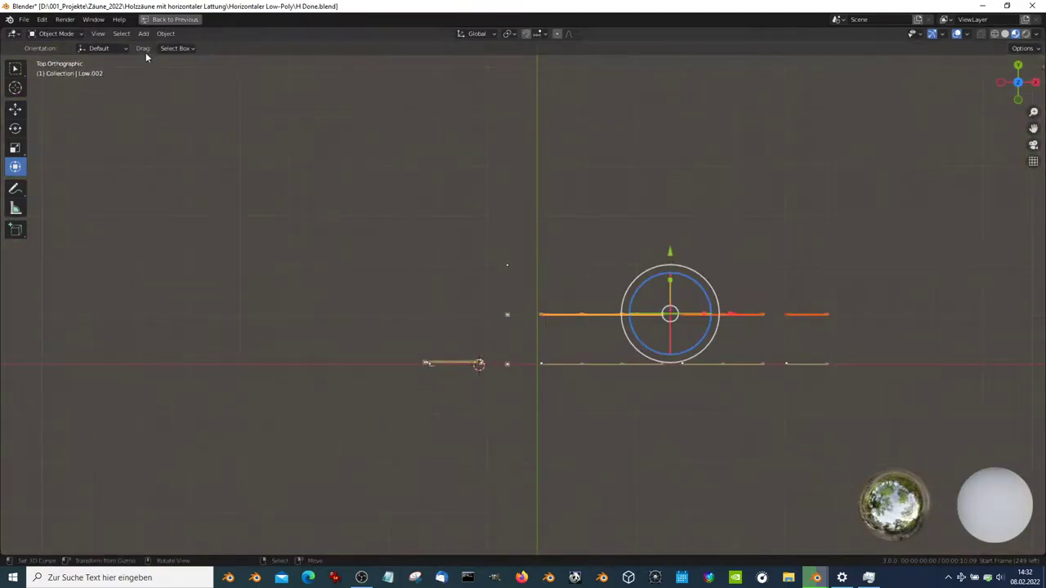
left_click(165, 33)
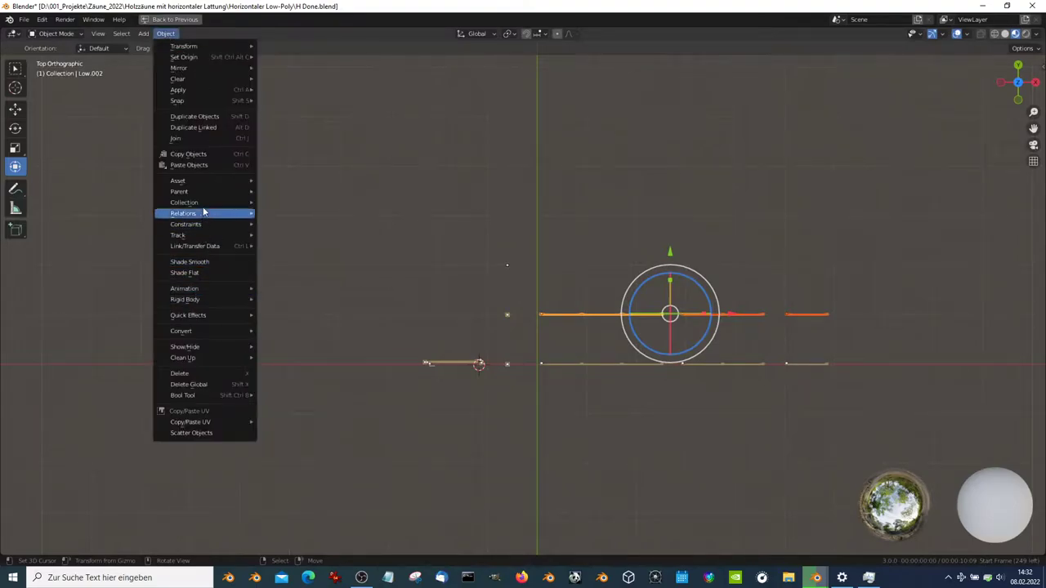
left_click(384, 272)
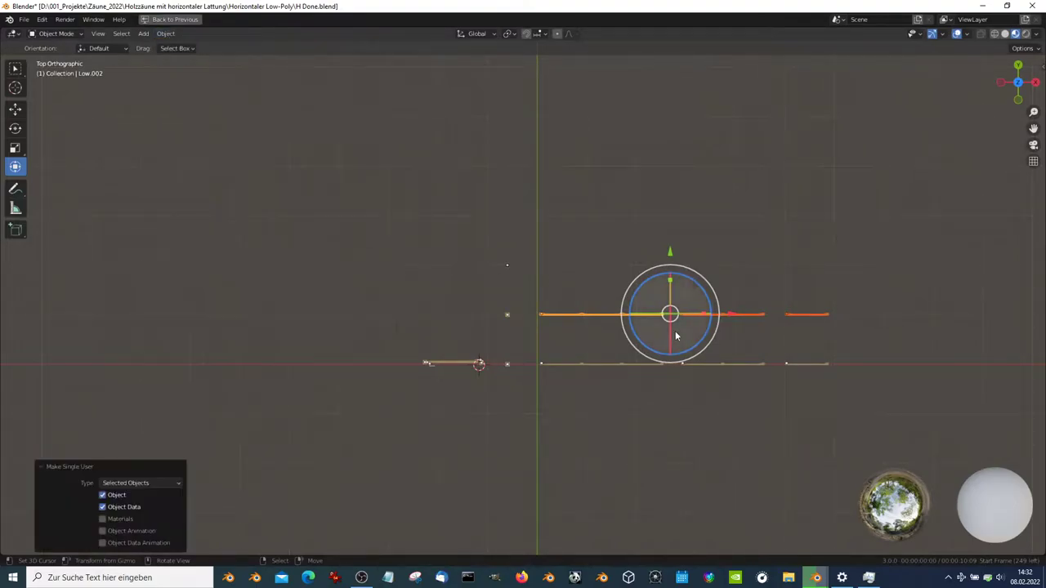
scroll(490, 433, "up", 3)
left_click(494, 414)
scroll(531, 463, "up", 3)
Place a linked duplicate of the post at the upper row's board end
scroll(479, 338, "up", 2)
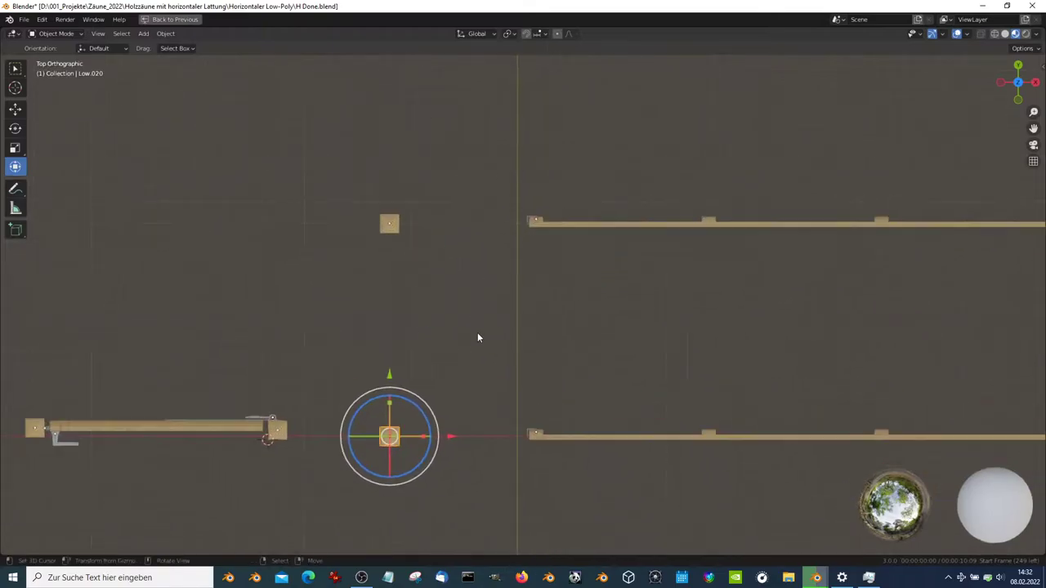
key("alt+d")
left_click(590, 190)
scroll(590, 189, "up", 3)
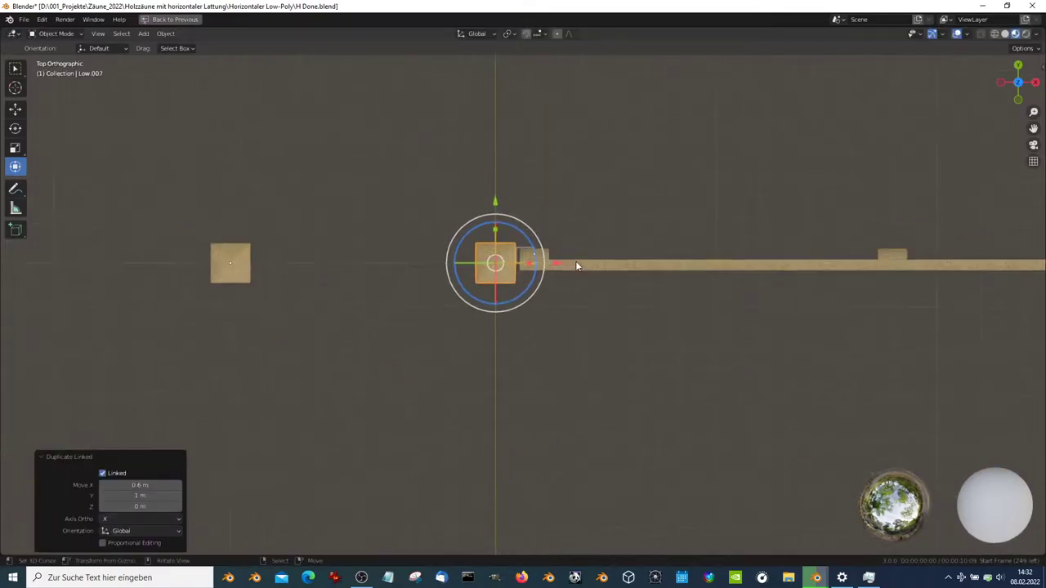
scroll(608, 324, "up", 2)
scroll(606, 333, "up", 3)
mouse_move(607, 333)
middle_mouse_down()
mouse_move(524, 314)
mouse_move(529, 242)
mouse_move(472, 147)
middle_mouse_up()
scroll(521, 226, "up", 3)
mouse_move(521, 226)
middle_mouse_down()
mouse_move(547, 169)
mouse_move(600, 178)
mouse_move(659, 168)
mouse_move(581, 222)
mouse_move(594, 238)
middle_mouse_up()
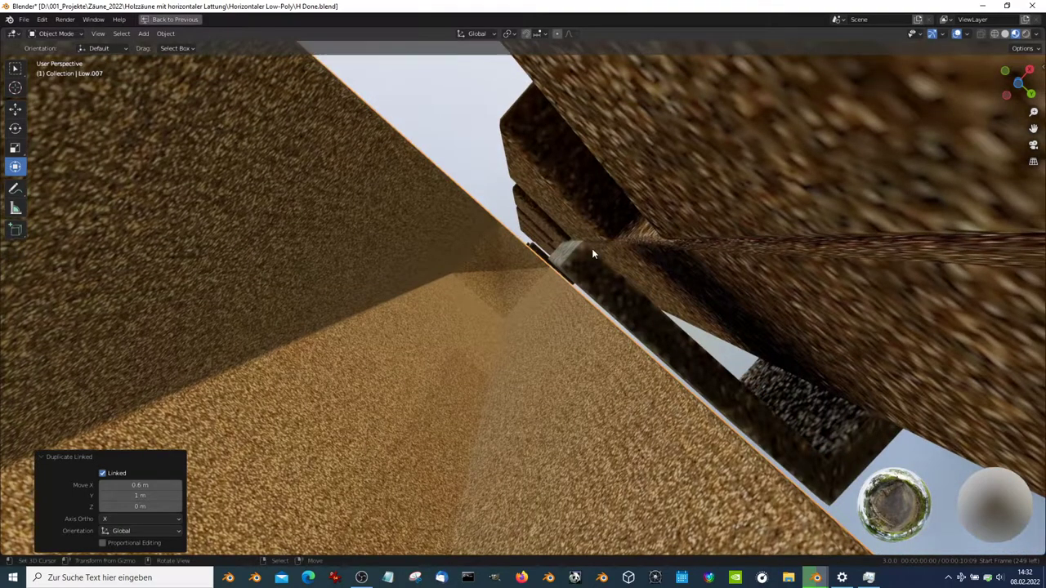
key("KP_7")
scroll(351, 236, "up", 3)
scroll(333, 245, "up", 2)
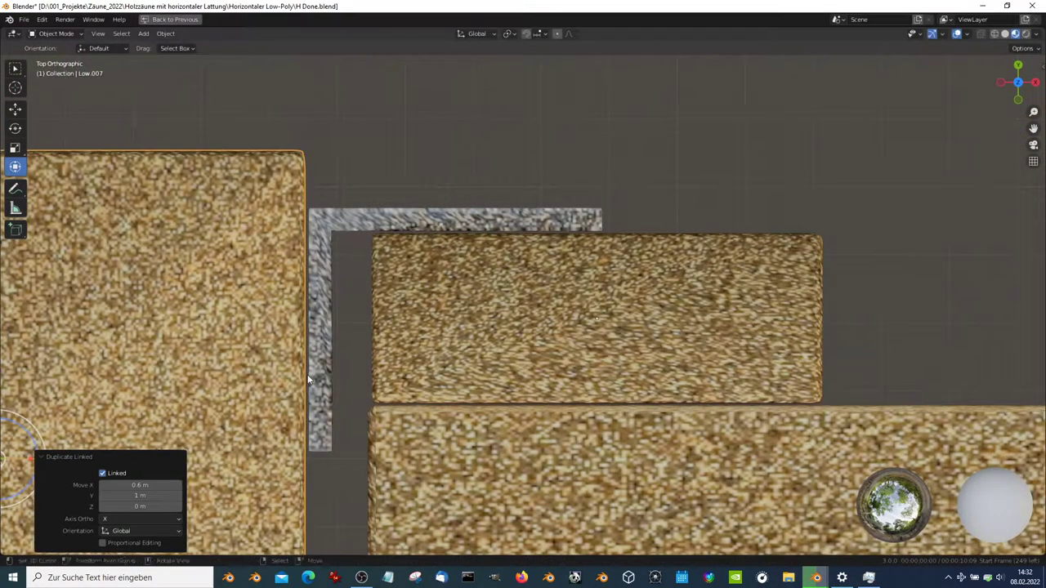
Set snapping to Vertex and snap the post flush against the first board
left_click(513, 33)
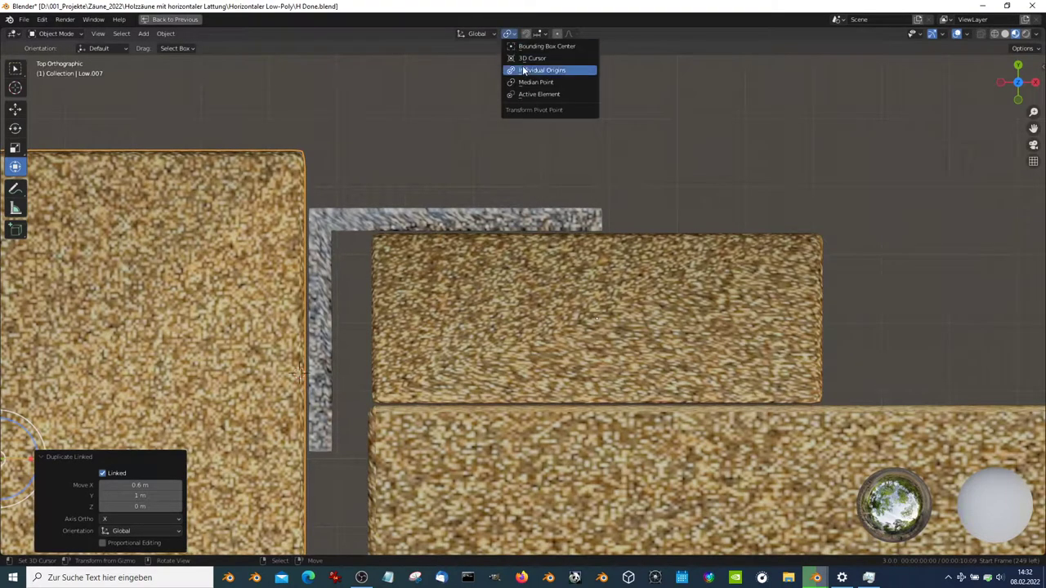
left_click(536, 58)
left_click_drag(358, 376, 364, 381)
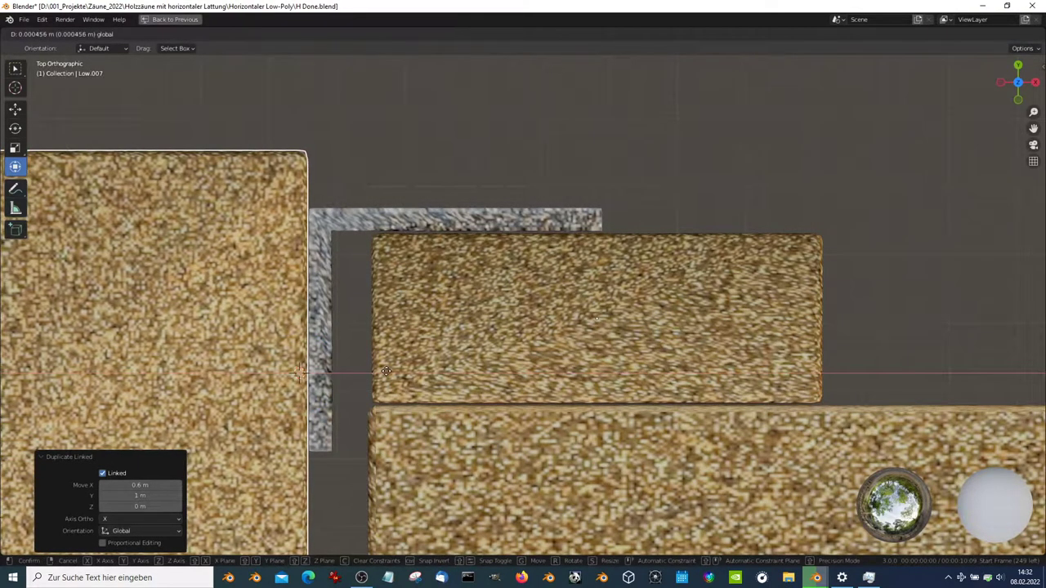
scroll(523, 327, "down", 3)
scroll(621, 283, "down", 8)
scroll(621, 282, "down", 2)
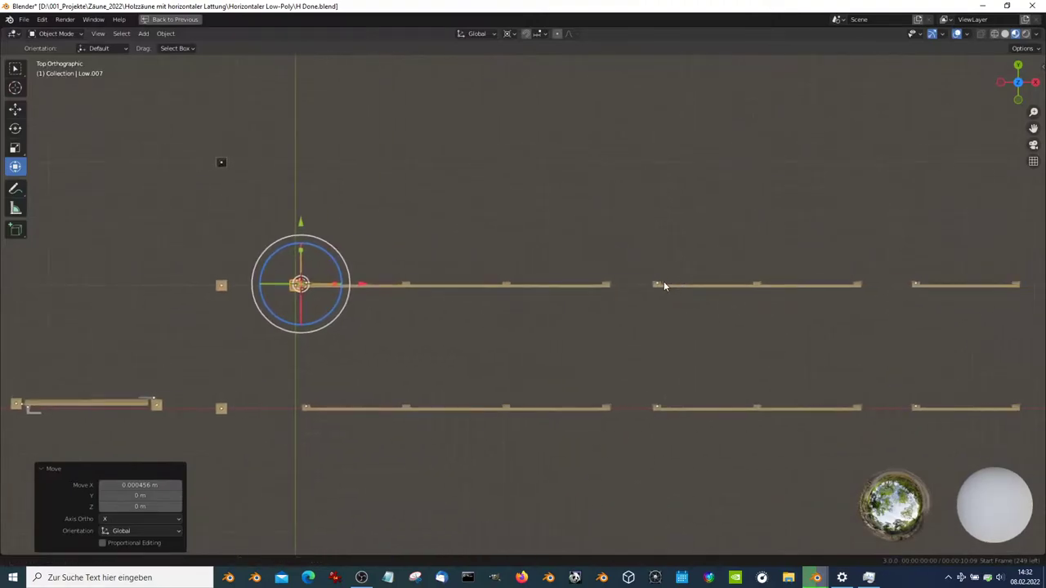
middle_click_drag(663, 281, 609, 302, "shift")
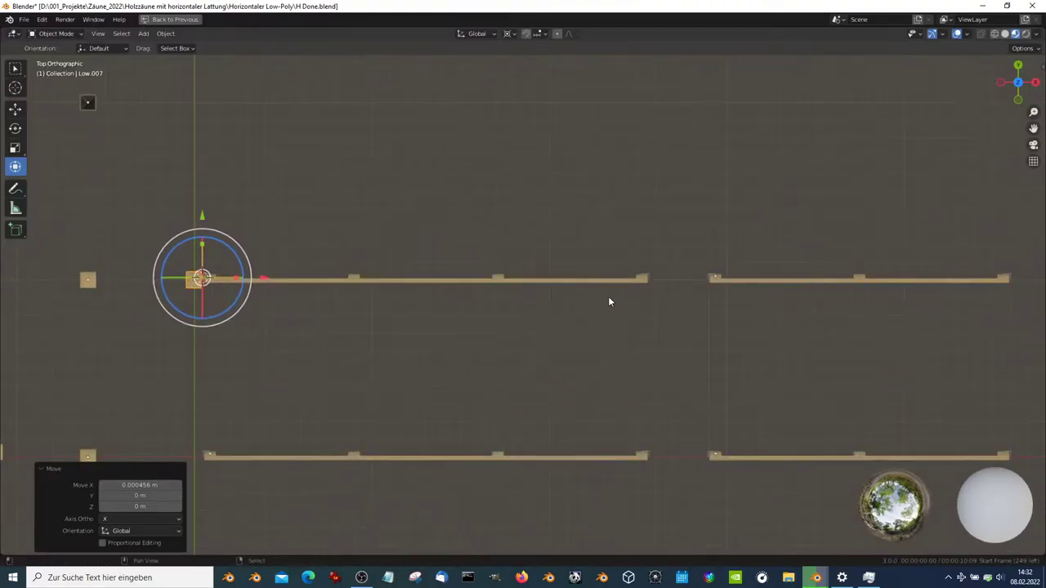
Check the first board in perspective and reselect post Low.007 at the row start
left_click(302, 325)
left_click(292, 281)
mouse_move(420, 287)
middle_mouse_down()
mouse_move(429, 215)
mouse_move(442, 239)
mouse_move(527, 267)
middle_mouse_up()
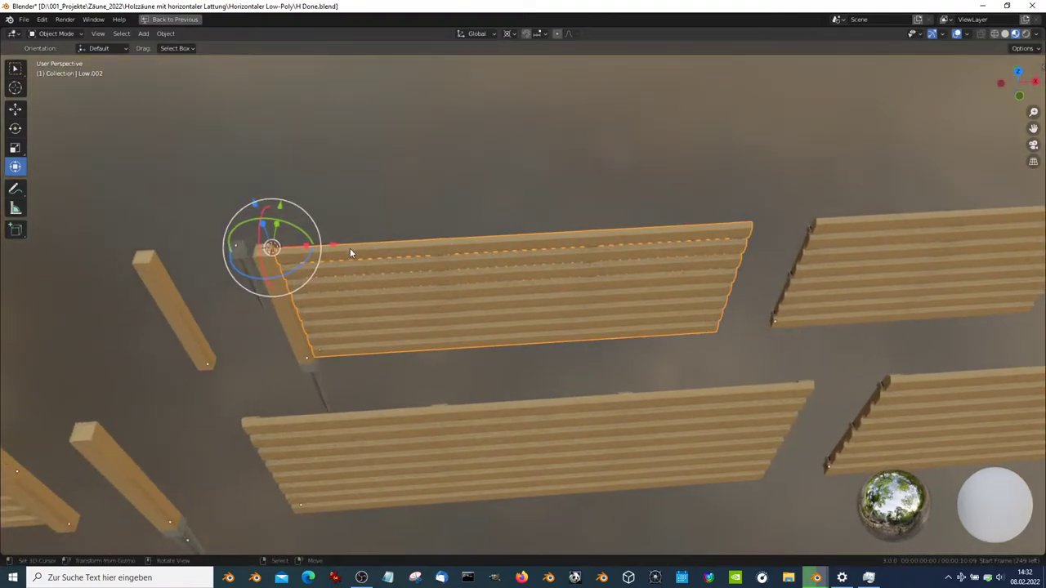
left_click(285, 255)
left_click(415, 197)
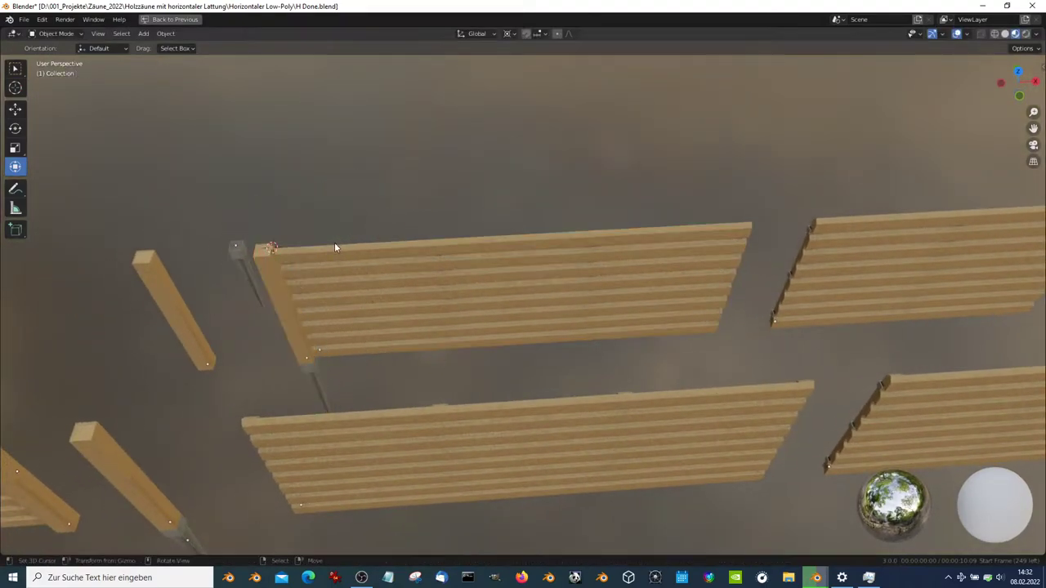
left_click(272, 248)
In top view, make a linked copy of the square post and drag it right along the row
key("KP_7")
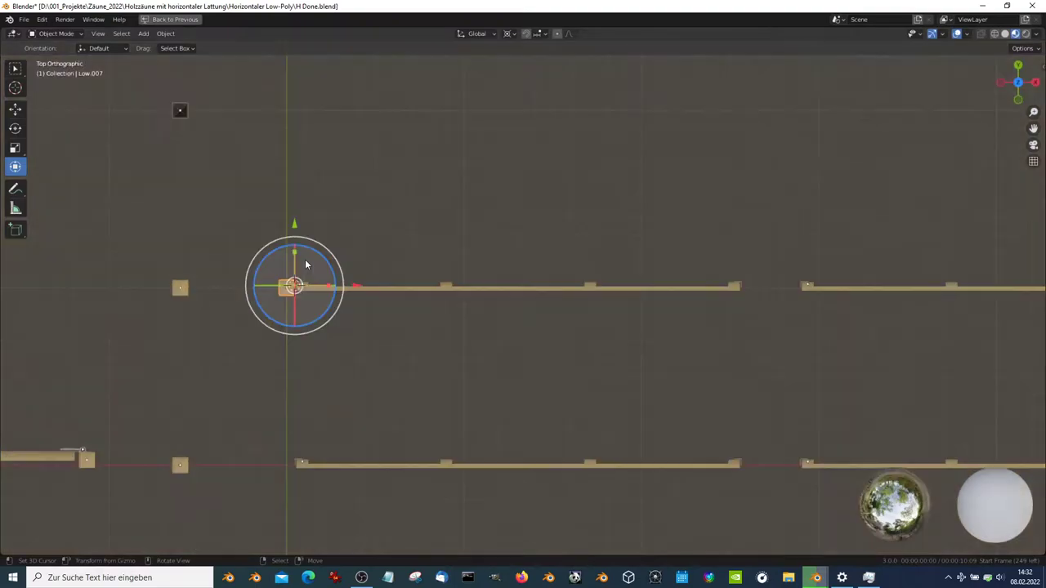
key("alt+d")
key("Escape")
left_click_drag(330, 301, 706, 309)
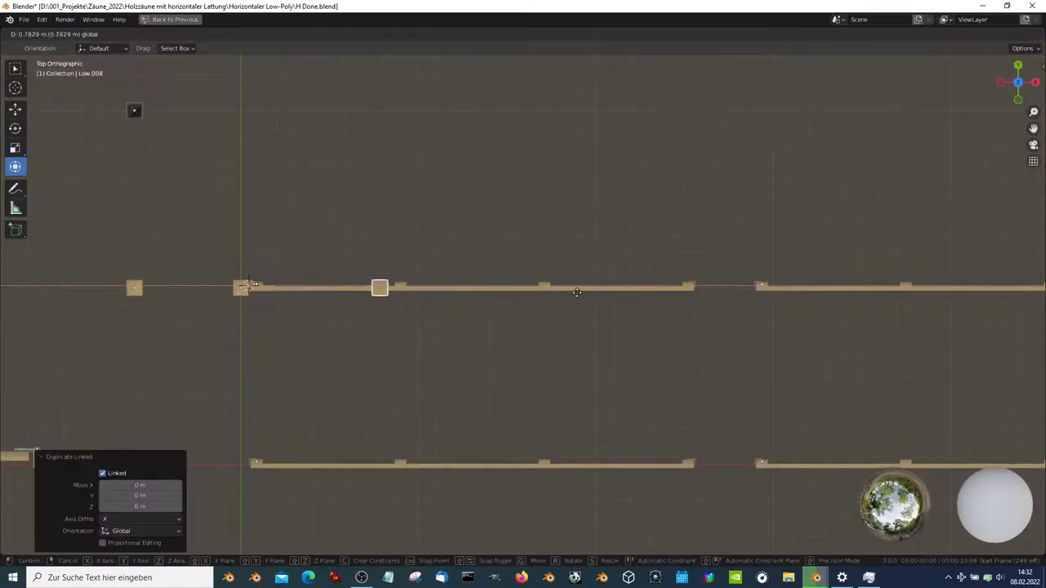
scroll(706, 310, "up", 2)
middle_click_drag(616, 280, 629, 281, "shift")
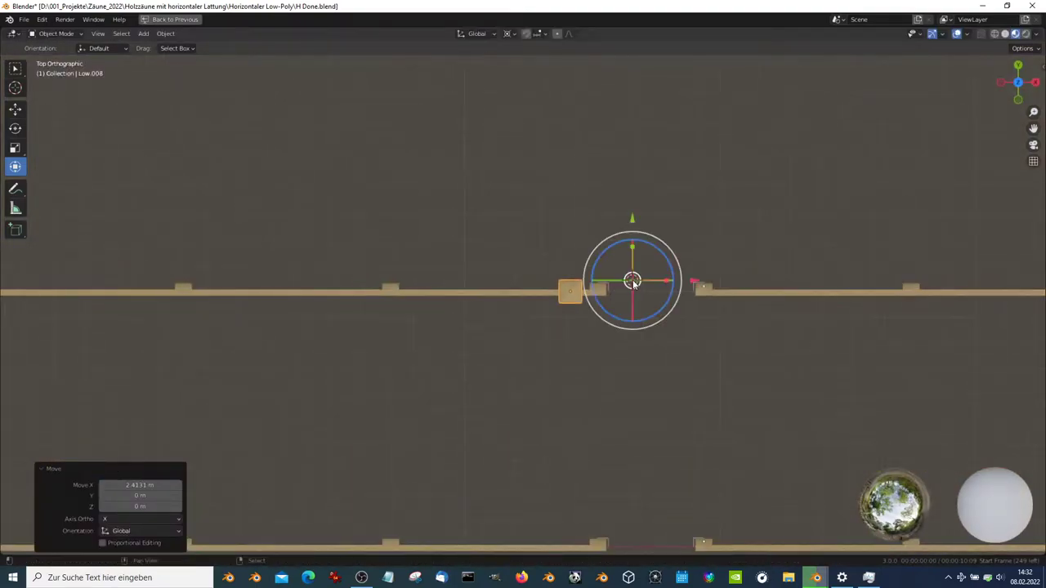
scroll(612, 278, "up", 2)
scroll(490, 261, "up", 2)
scroll(343, 237, "up", 2)
middle_click_drag(273, 220, 465, 293, "shift")
scroll(464, 292, "up", 1)
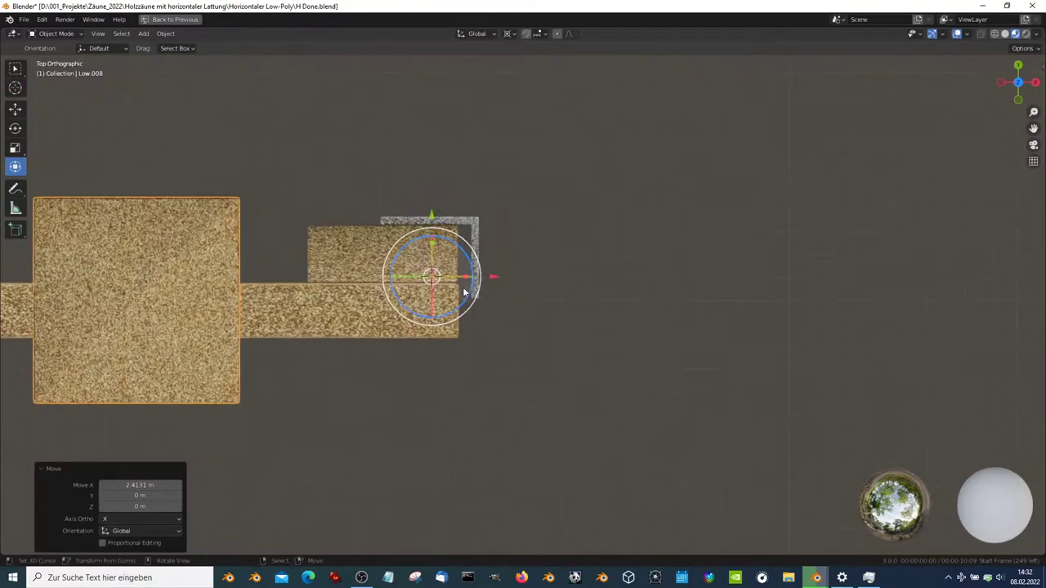
left_click_drag(488, 275, 904, 276)
scroll(576, 239, "up", 4)
middle_click_drag(575, 239, 624, 355, "shift")
scroll(624, 354, "up", 2)
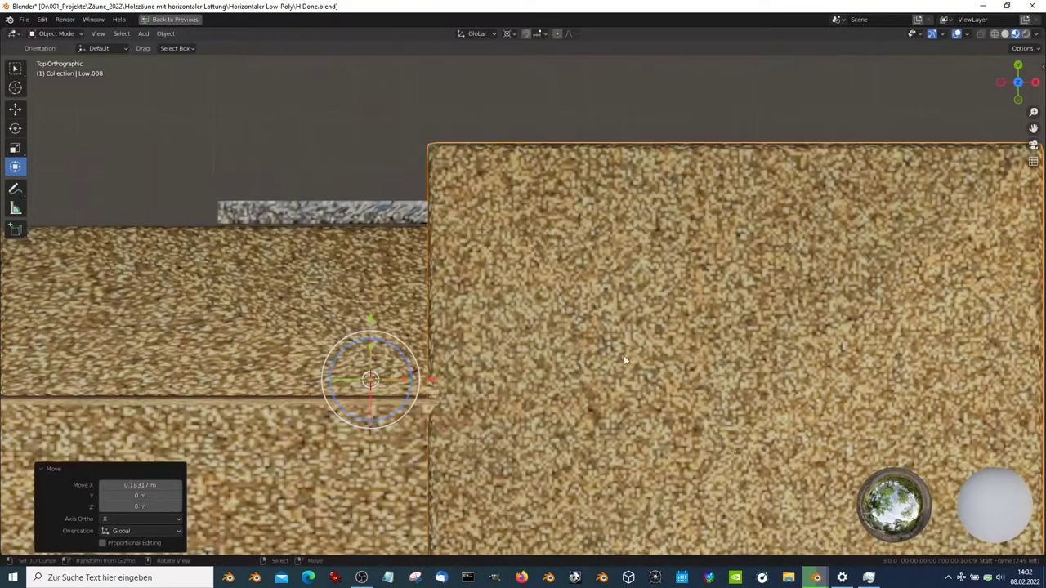
right_click(526, 343, "shift")
Move the copied post a small distance along X to the rail joint
key("g")
key("x")
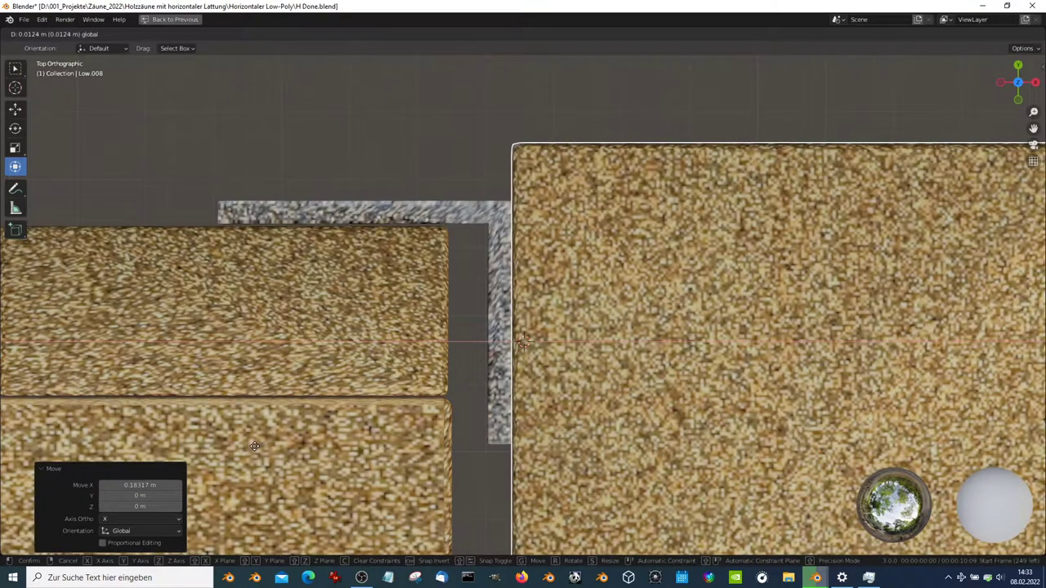
left_click(266, 442)
scroll(392, 318, "down", 5)
scroll(684, 322, "down", 5)
scroll(685, 322, "up", 3)
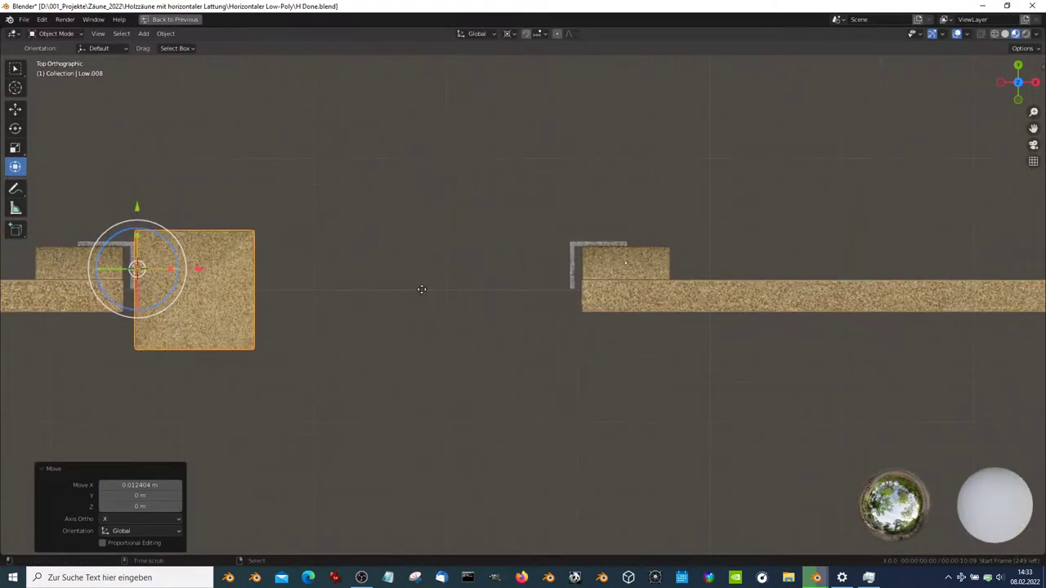
Place another linked copy of the post block along X, sitting against the board
key("alt+d")
key("x")
scroll(313, 266, "up", 2)
left_click(502, 296)
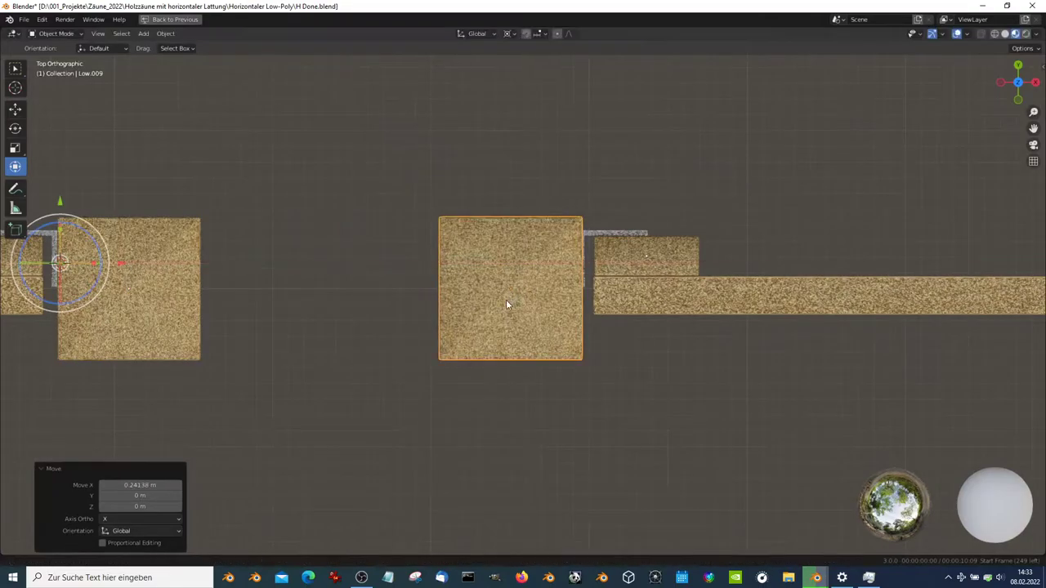
scroll(528, 296, "up", 4)
scroll(621, 297, "up", 4)
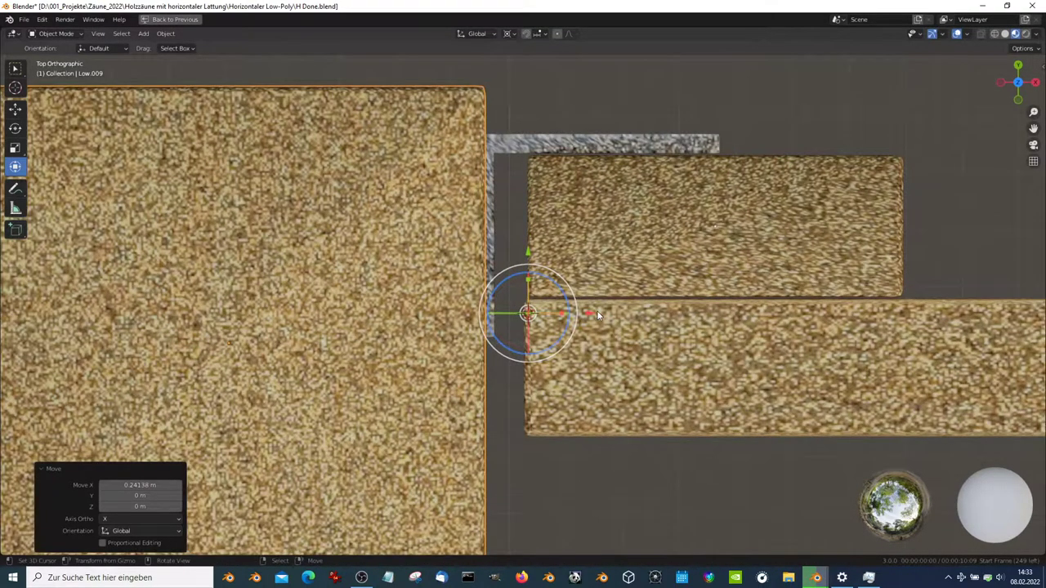
left_click_drag(598, 315, 586, 316)
scroll(630, 303, "down", 6)
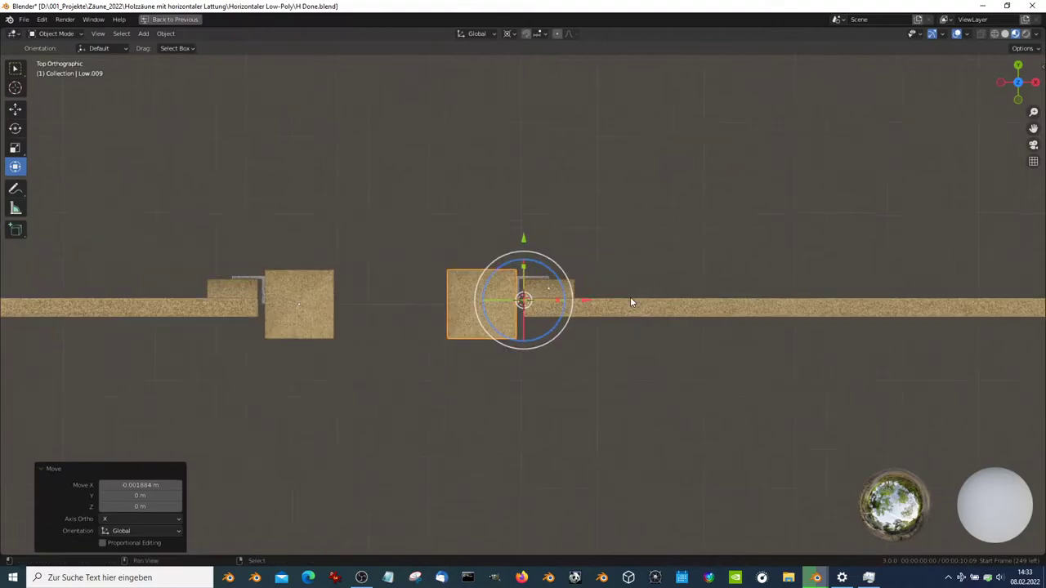
scroll(694, 298, "down", 2)
scroll(422, 355, "down", 1)
scroll(611, 322, "down", 1)
scroll(321, 340, "down", 1)
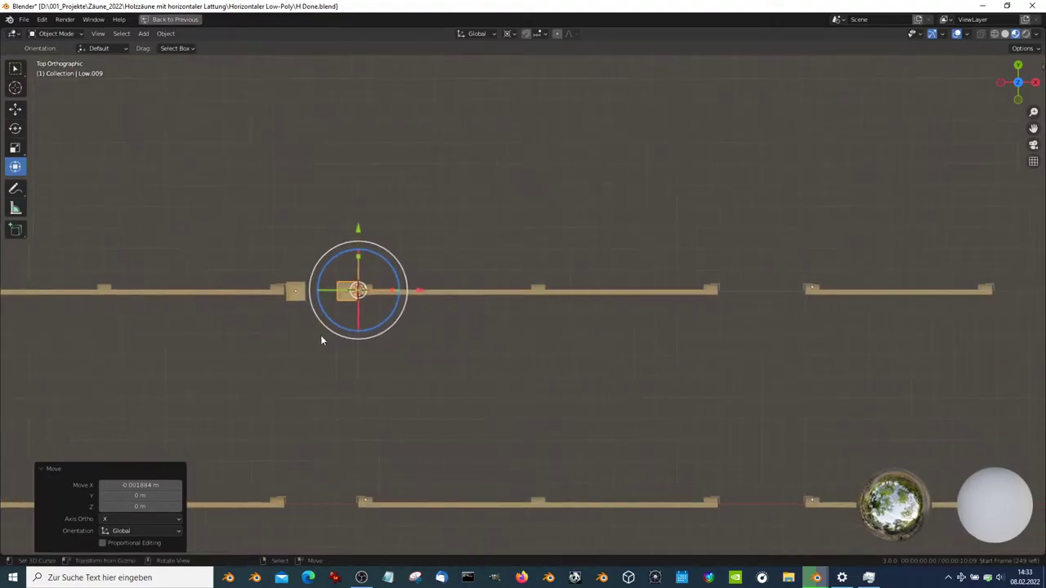
Duplicate the block along X into the next gap, snapped against the board end
key("shift+d")
key("x")
left_click(839, 310)
scroll(668, 321, "up", 2)
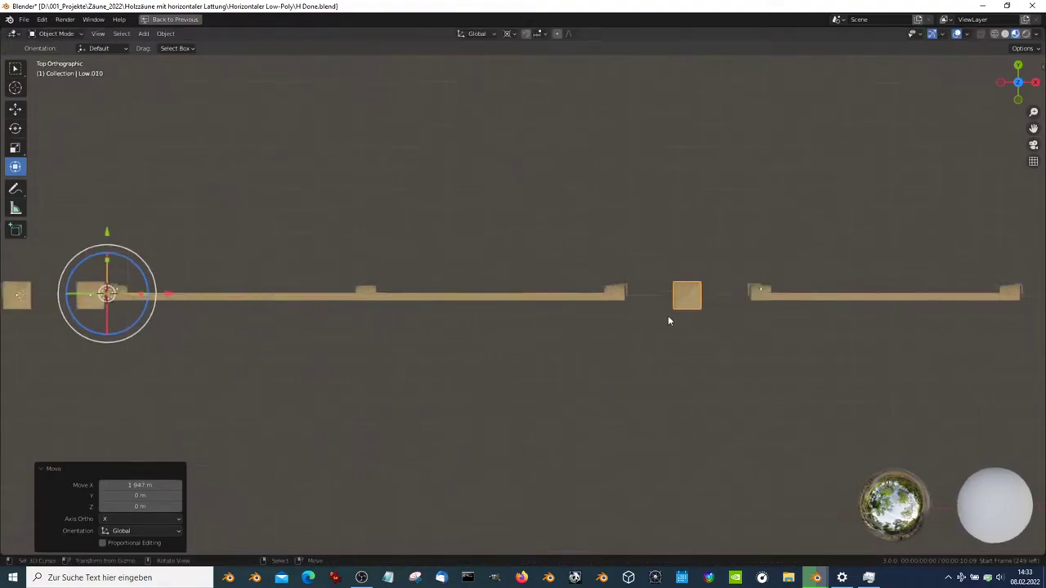
scroll(667, 321, "up", 5)
middle_click_drag(770, 322, 486, 346, "shift")
scroll(575, 390, "up", 1)
mouse_move(493, 374)
left_mouse_down()
mouse_move(452, 374)
mouse_move(425, 396)
mouse_move(447, 375)
left_mouse_up()
scroll(546, 276, "up", 4)
scroll(507, 308, "up", 4)
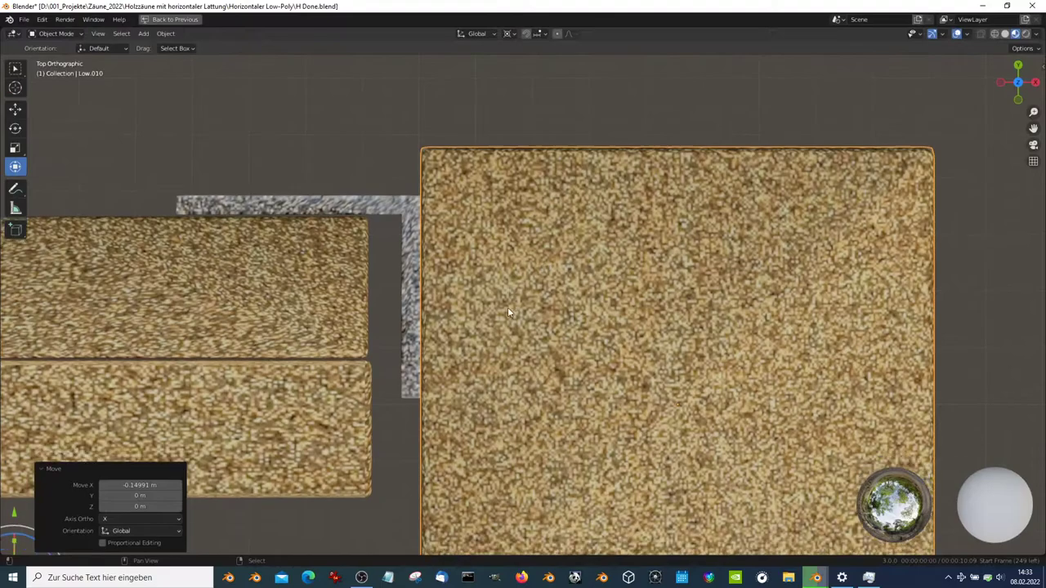
Make a linked copy of the square post and set it flush against the rail
left_click(539, 259)
scroll(540, 260, "up", 3)
scroll(539, 260, "down", 3)
scroll(561, 255, "down", 3)
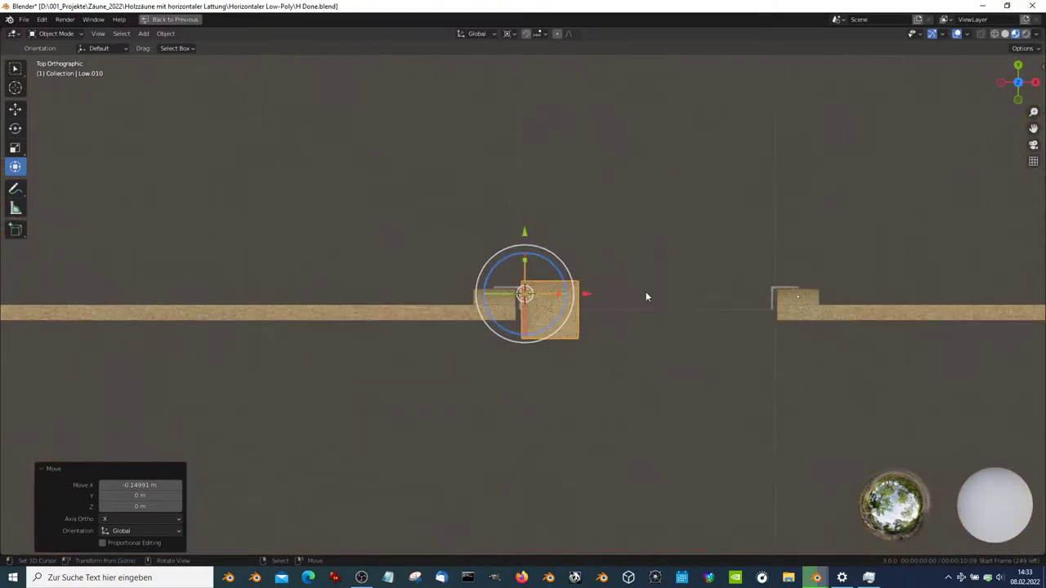
middle_click_drag(646, 297, 405, 290, "shift")
key("alt+d")
key("Escape")
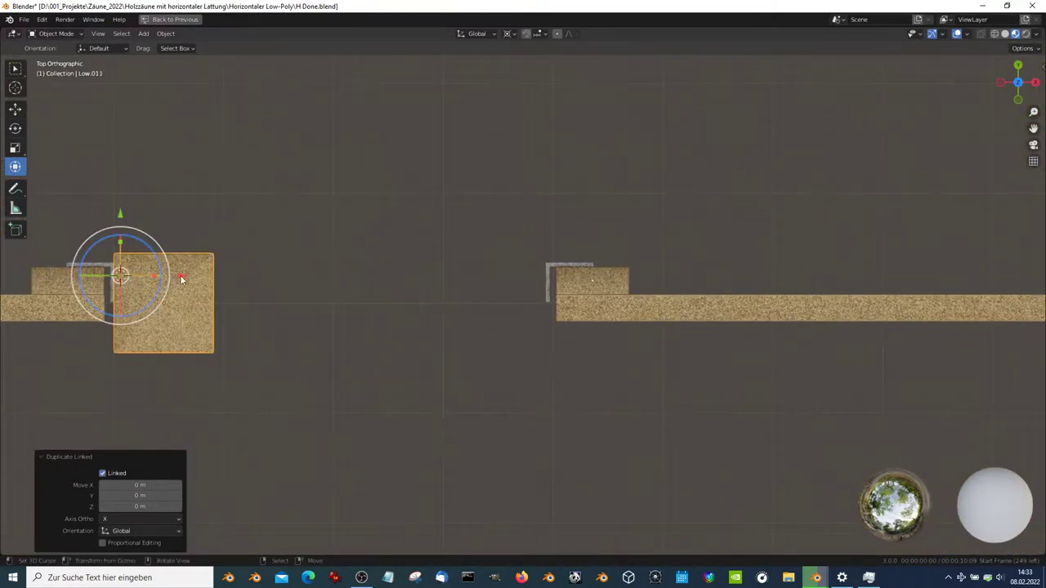
left_click_drag(182, 280, 485, 280)
scroll(505, 303, "up", 1)
scroll(505, 302, "up", 3)
scroll(484, 327, "up", 2)
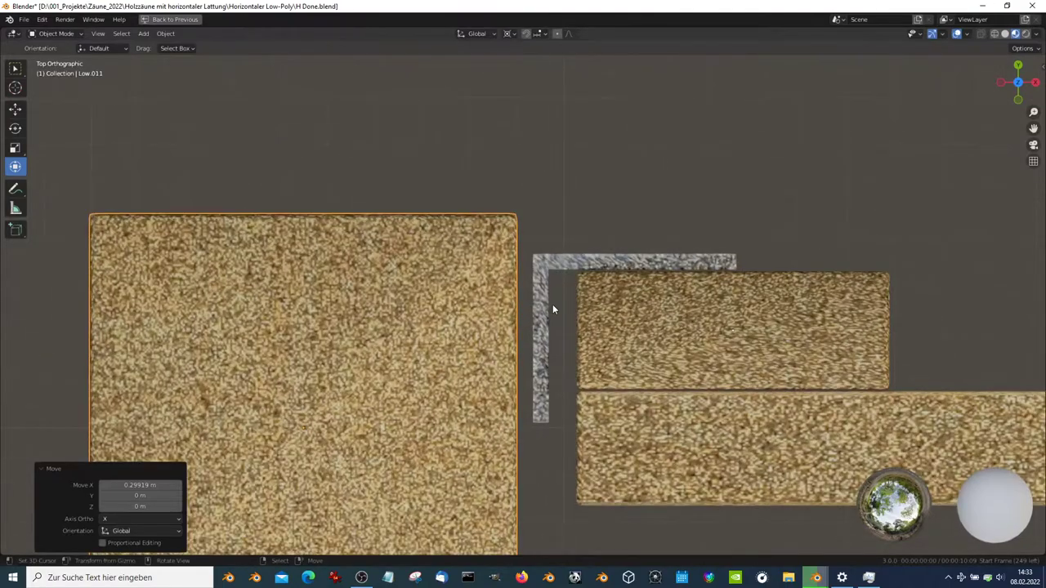
left_click_drag(595, 328, 638, 326)
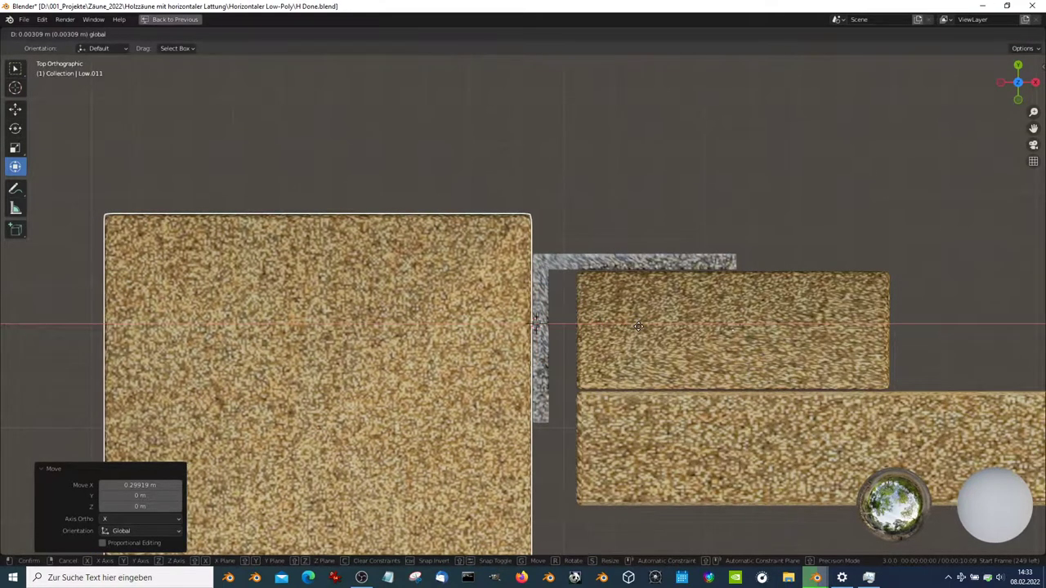
scroll(636, 326, "down", 5)
scroll(634, 325, "down", 4)
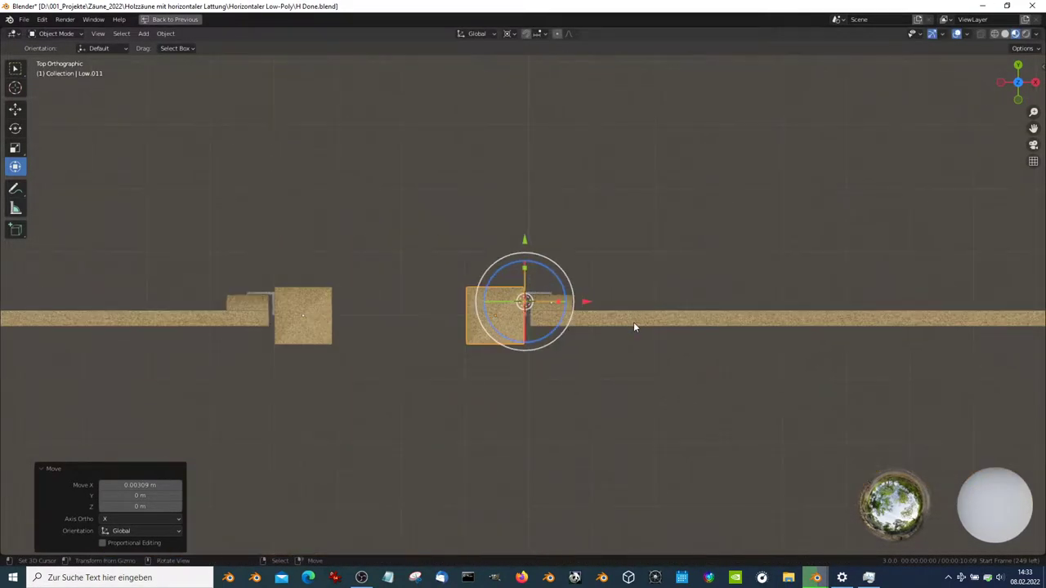
scroll(633, 322, "down", 6)
scroll(738, 322, "up", 2)
Add a linked post copy at the row's right end, shifted 0.98695 m along X
key("alt+d")
right_click(427, 331)
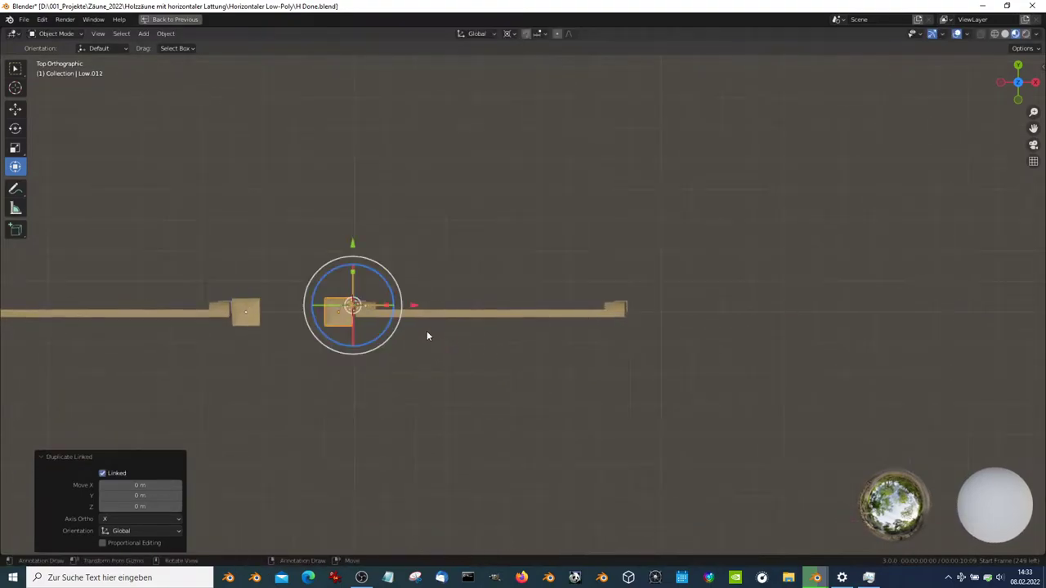
key("g")
key("x")
left_click(657, 322)
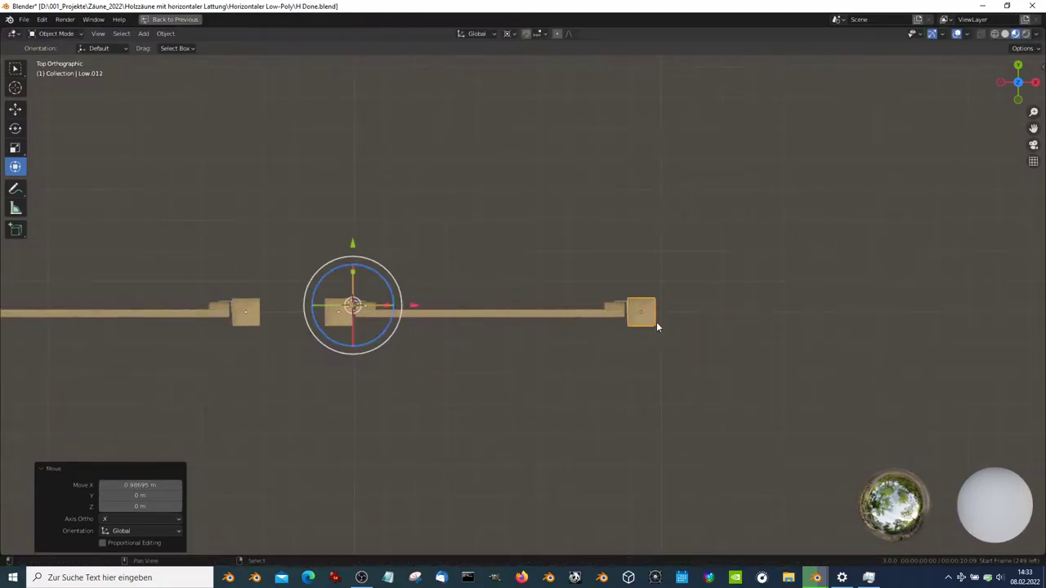
scroll(603, 294, "up", 6)
scroll(754, 278, "up", 4)
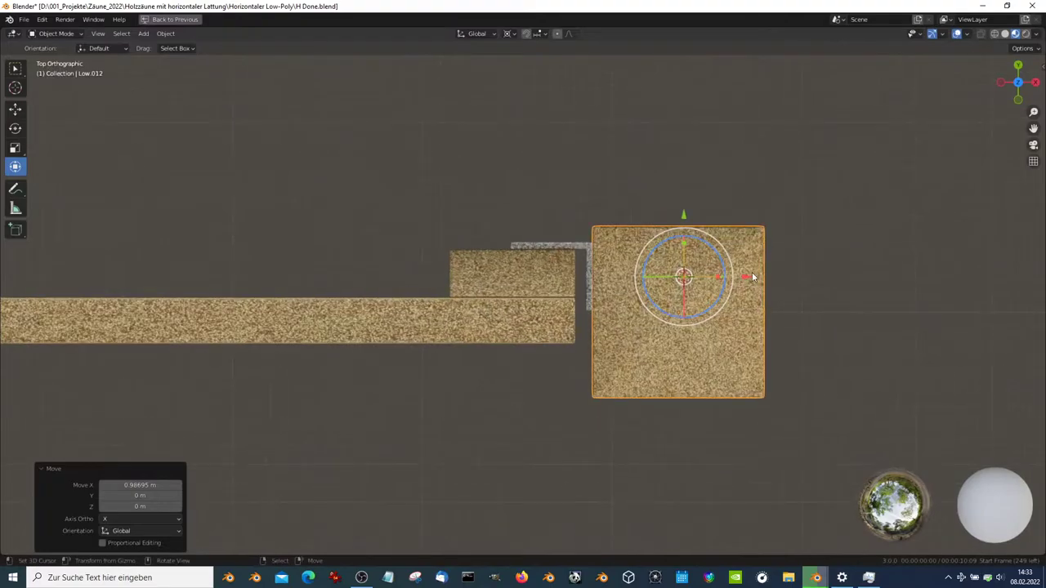
left_click_drag(752, 278, 766, 277)
scroll(593, 273, "down", 8)
Box-select the planks of both fence rows
middle_click_drag(562, 274, 705, 359, "shift")
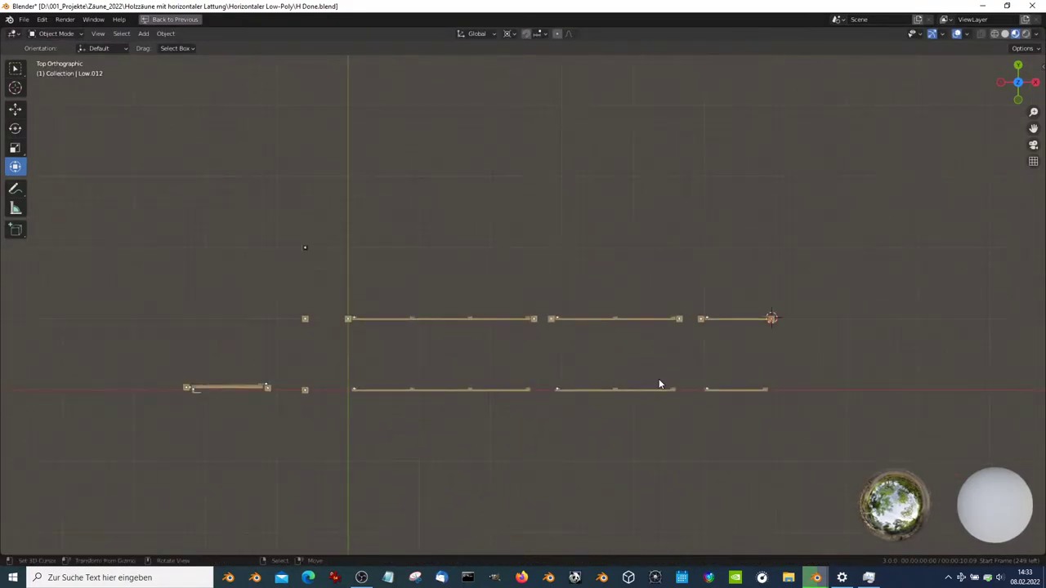
left_click(488, 391)
key("b")
mouse_move(763, 447)
left_mouse_down()
mouse_move(345, 290)
mouse_move(829, 428)
left_mouse_up()
key("b")
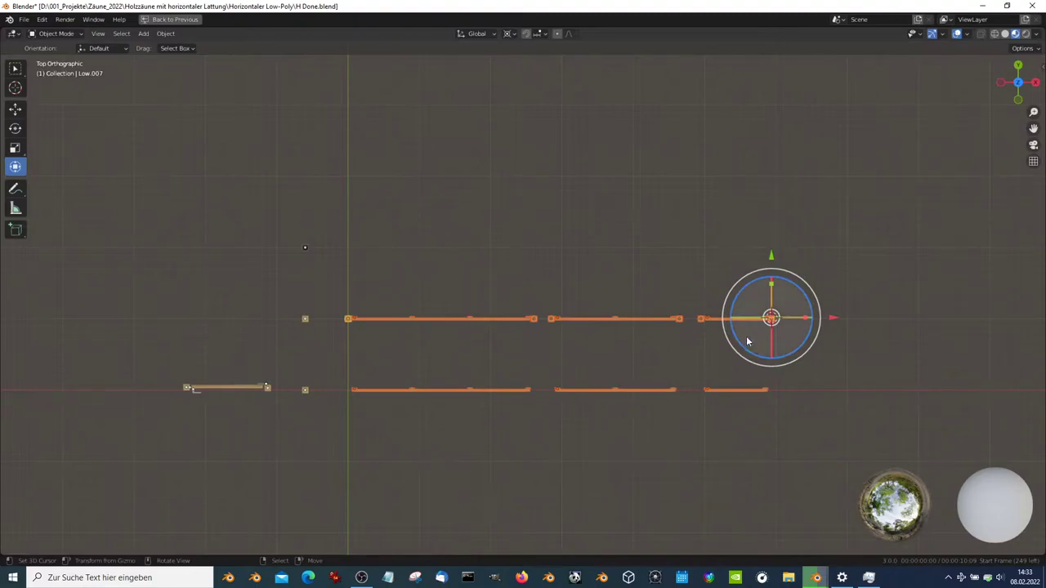
Duplicate the upper fence row 1 m along Y, then check it in perspective
left_click_drag(833, 330, 338, 246)
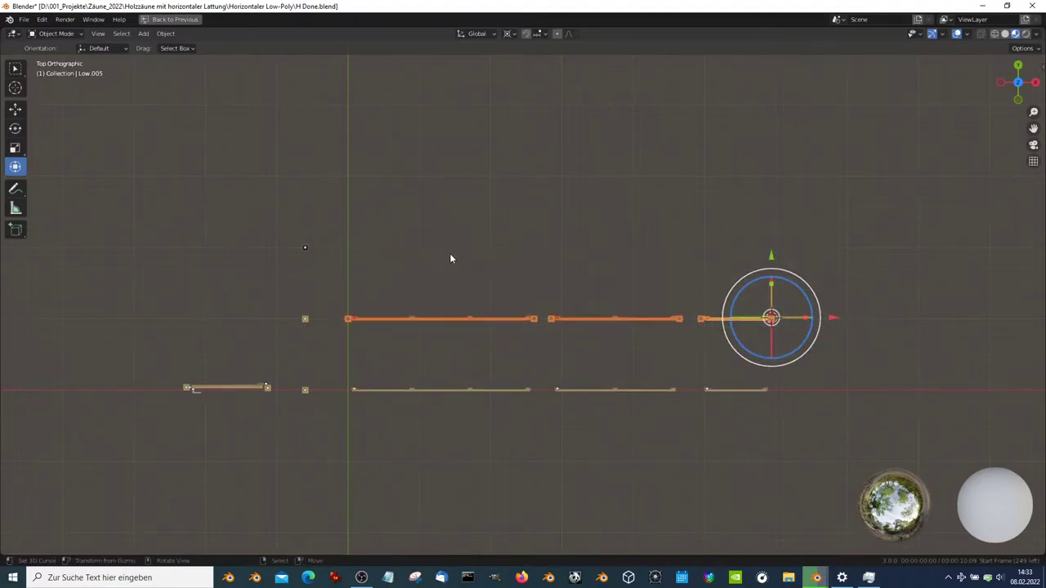
key("shift+d")
key("y")
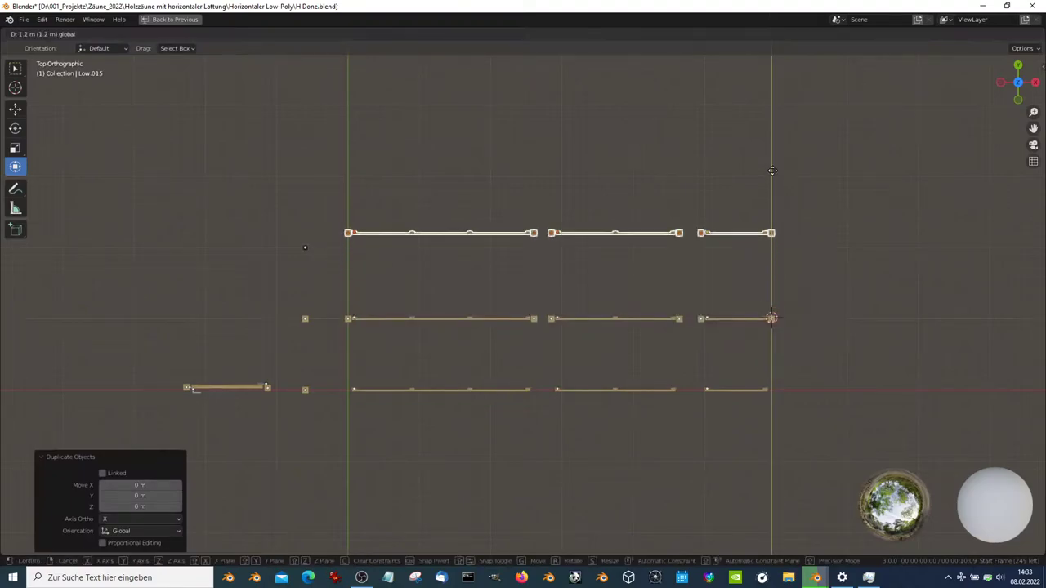
key("1")
key("Return")
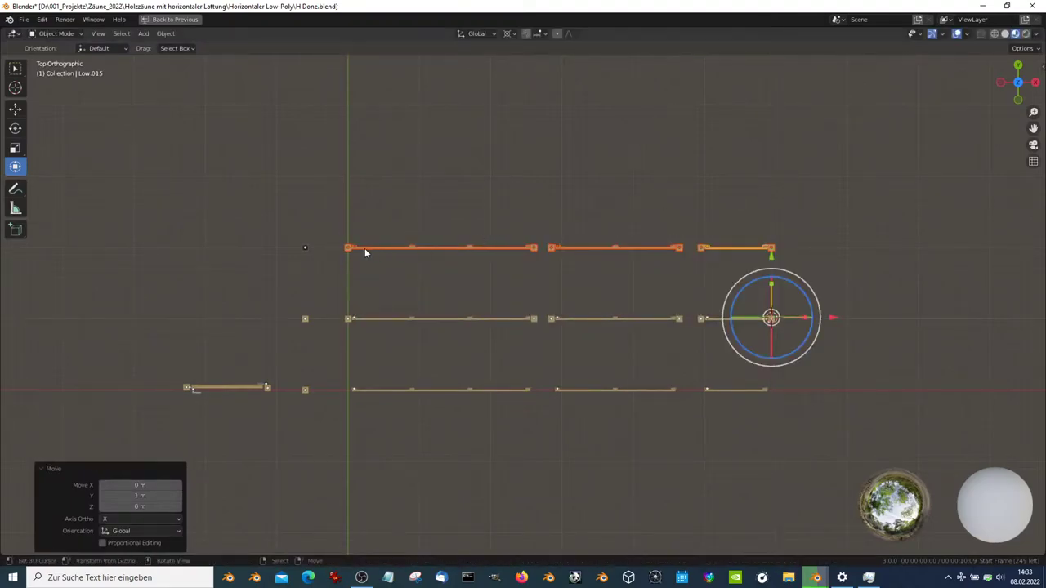
left_click(536, 245)
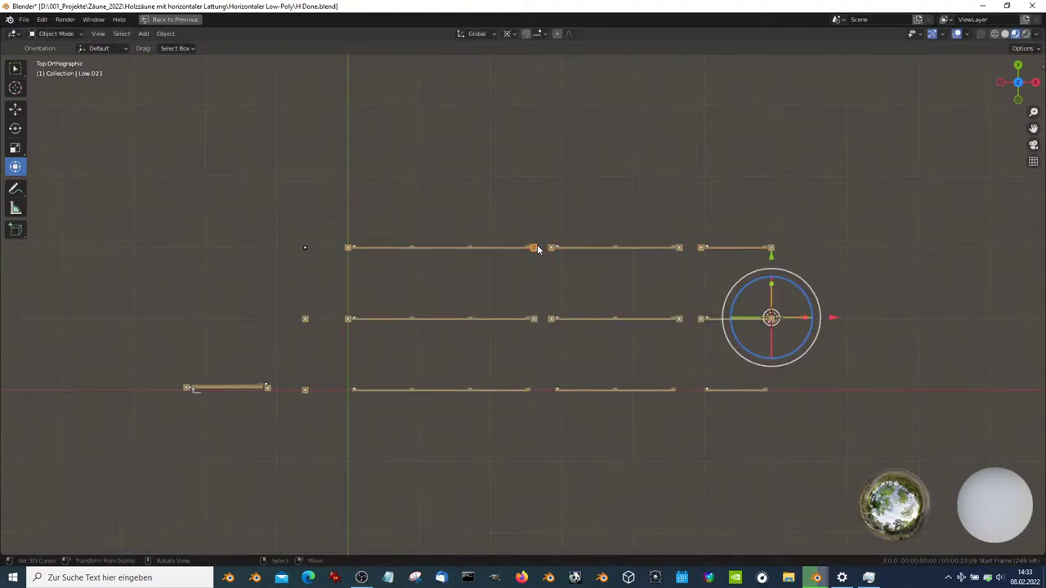
left_click(681, 250, "shift")
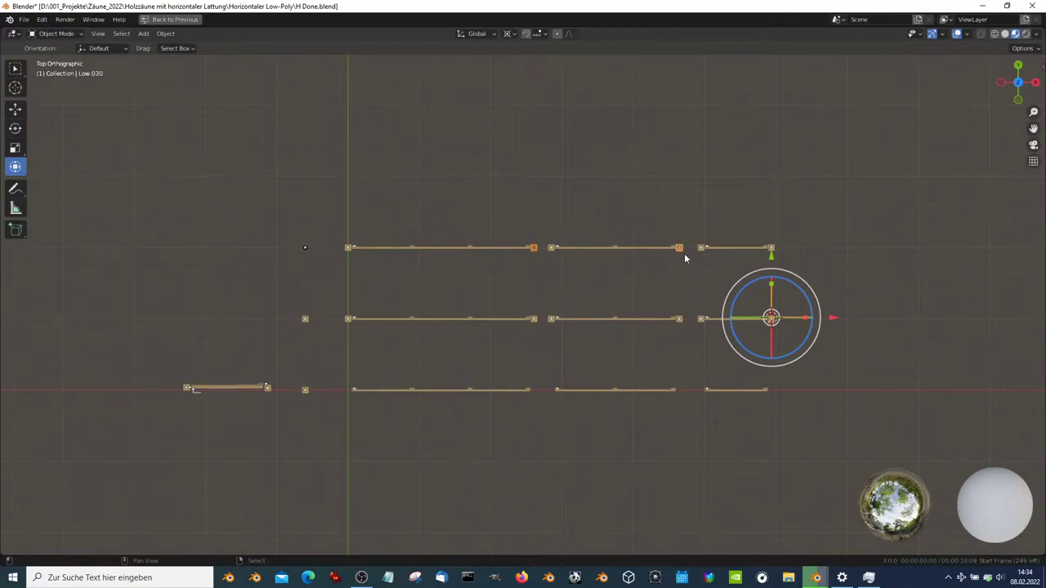
left_click(819, 246)
mouse_move(548, 356)
middle_mouse_down()
mouse_move(545, 290)
mouse_move(598, 341)
middle_mouse_up()
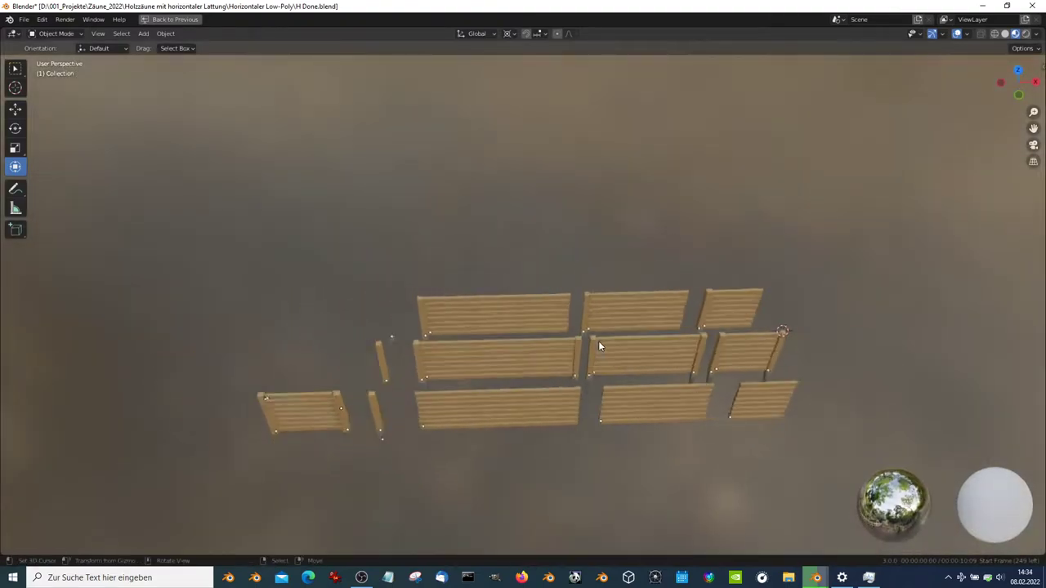
Orbit around the three fence rows to inspect them, then return to a zoomed-out top view
scroll(598, 341, "up", 5)
scroll(566, 305, "up", 3)
mouse_move(530, 294)
middle_mouse_down()
mouse_move(484, 266)
mouse_move(651, 264)
mouse_move(894, 213)
middle_mouse_up()
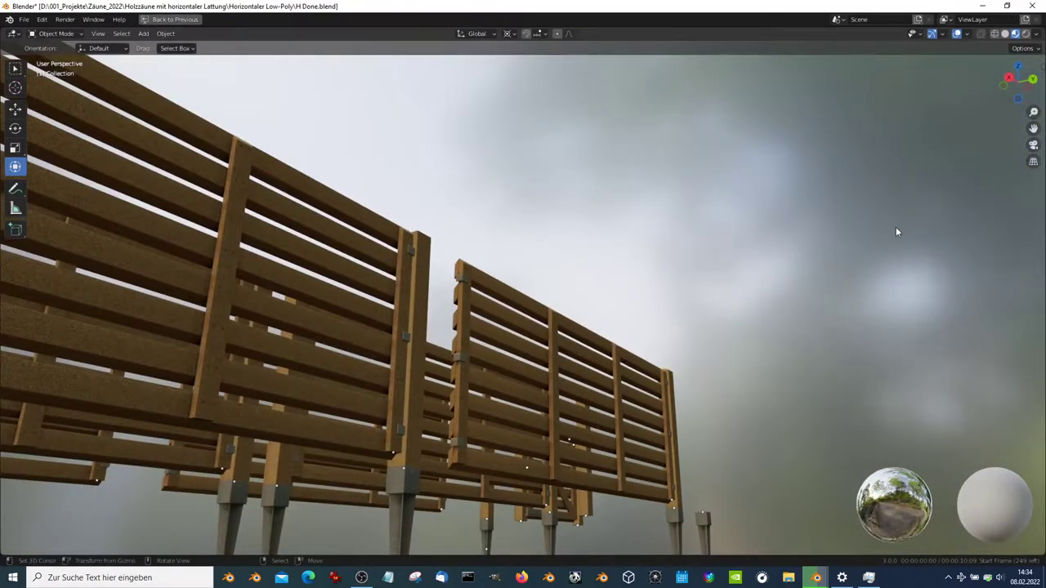
key("KP_7")
scroll(896, 226, "down", 3)
scroll(887, 233, "down", 2)
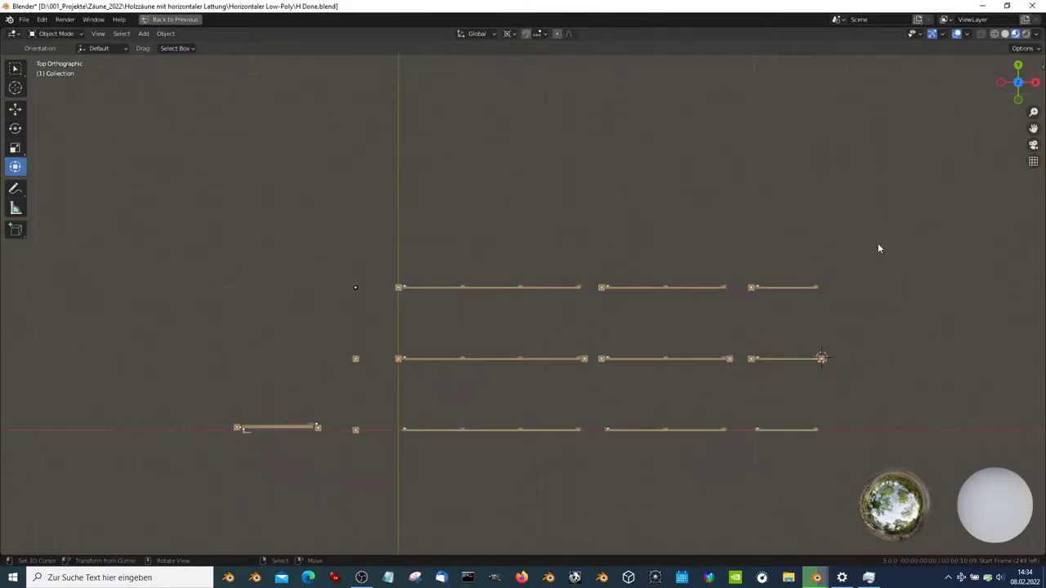
Save the fence scene as H Done.blend
left_click(24, 19)
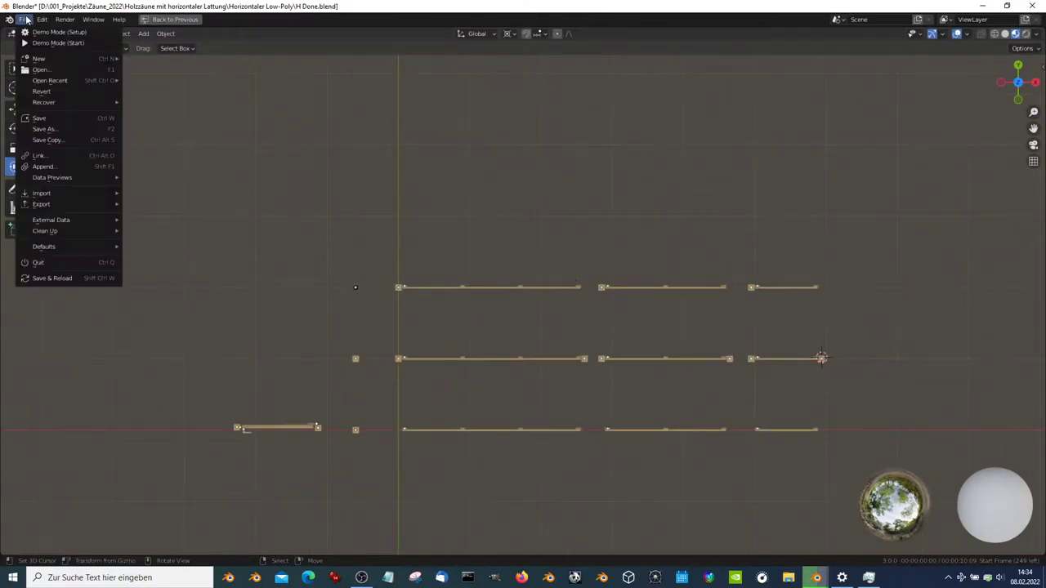
left_click(72, 129)
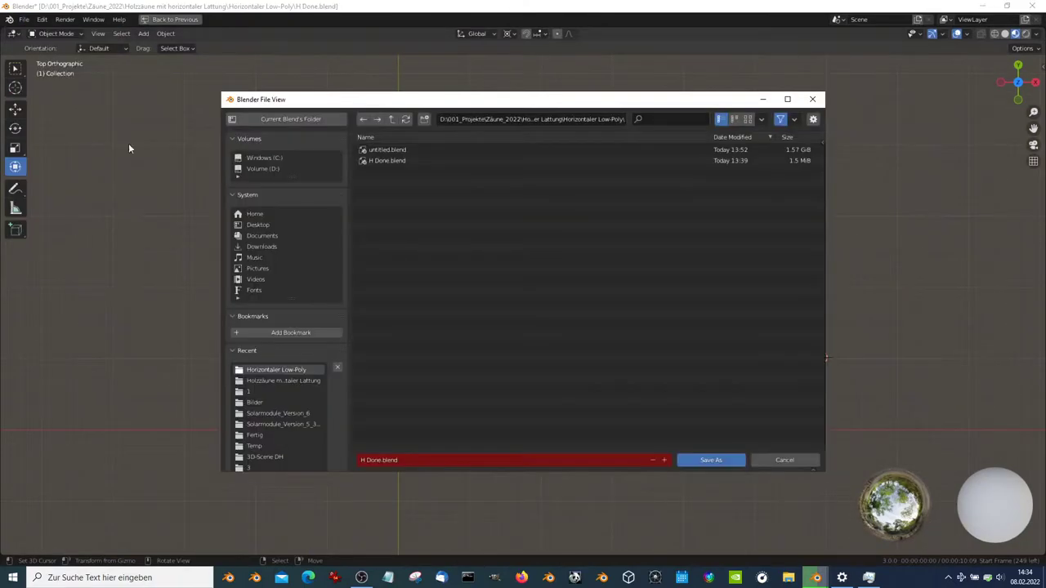
left_click(700, 460)
Select the long top rail of the fence
scroll(521, 324, "up", 5)
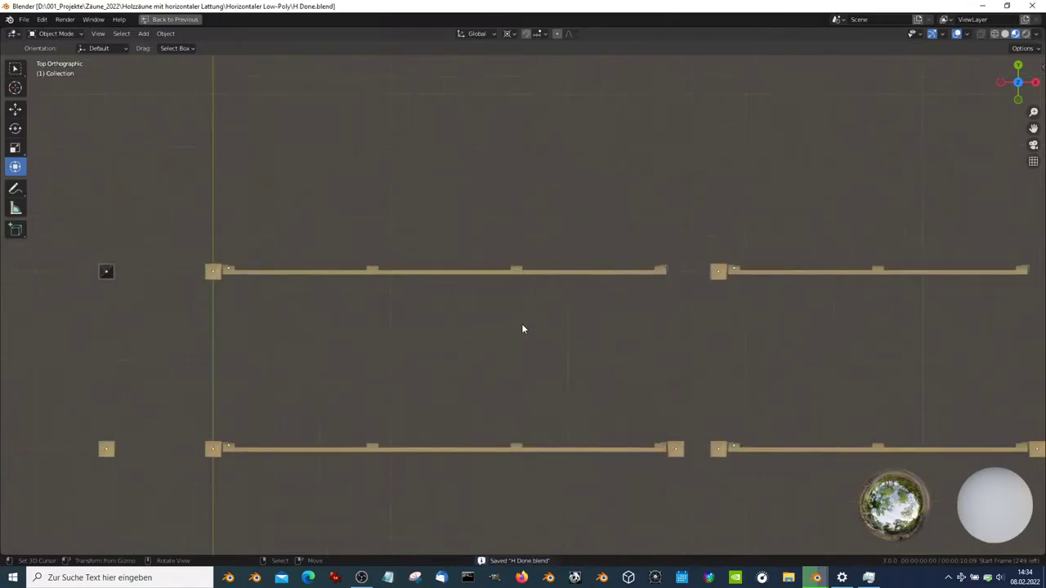
left_click(614, 272)
scroll(536, 252, "down", 2)
left_click(344, 287)
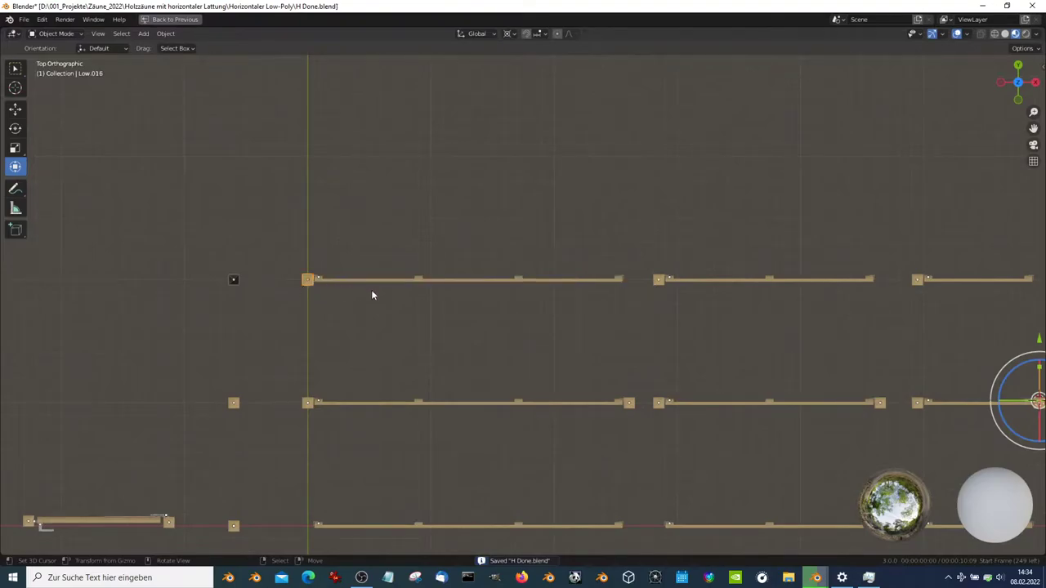
Select the three panel-end posts and move copies of them 1 m up along Y
left_click(601, 281)
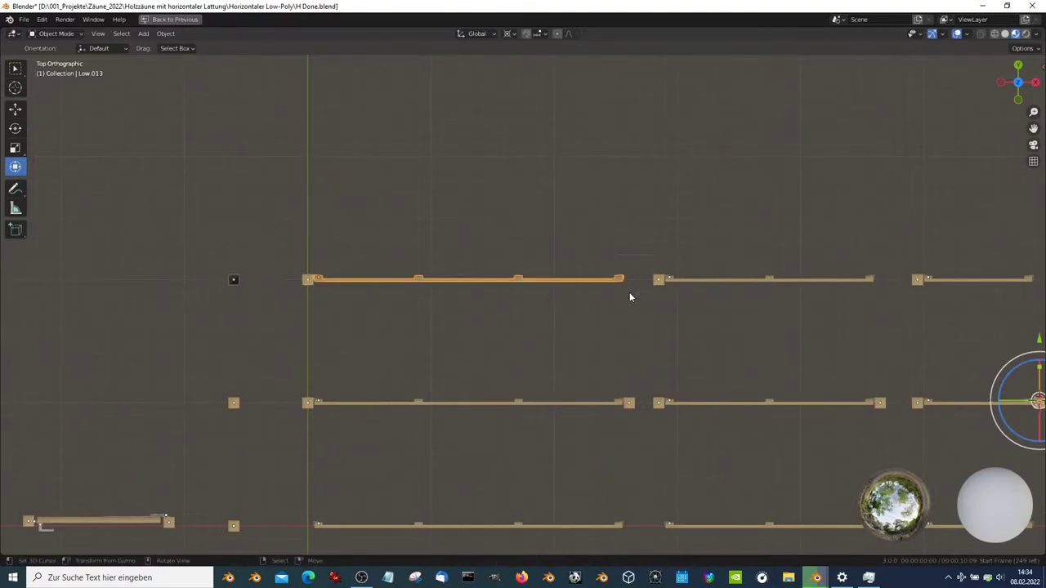
left_click(300, 289)
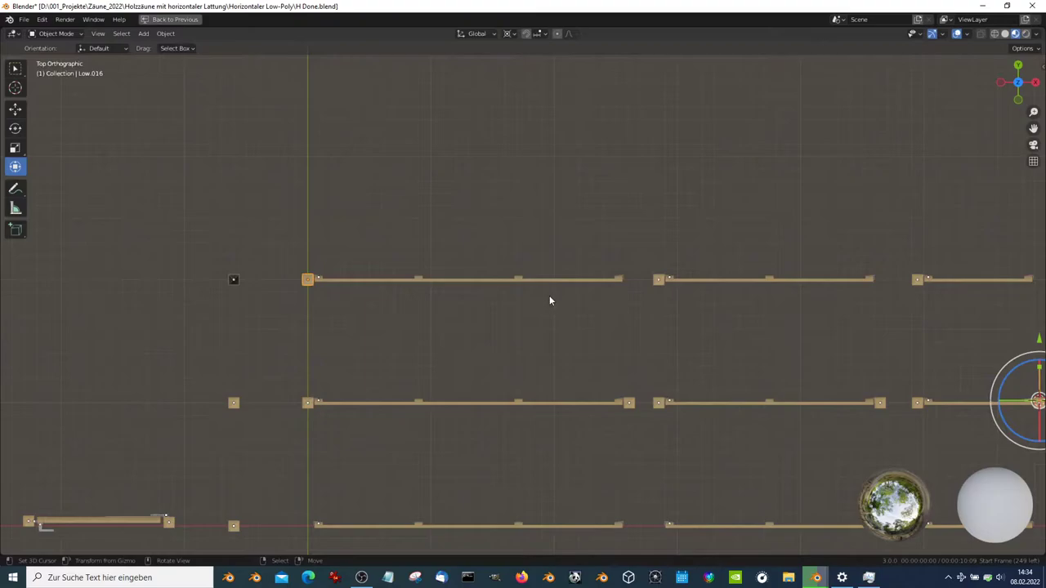
left_click(629, 403)
middle_click_drag(757, 378, 715, 405, "shift")
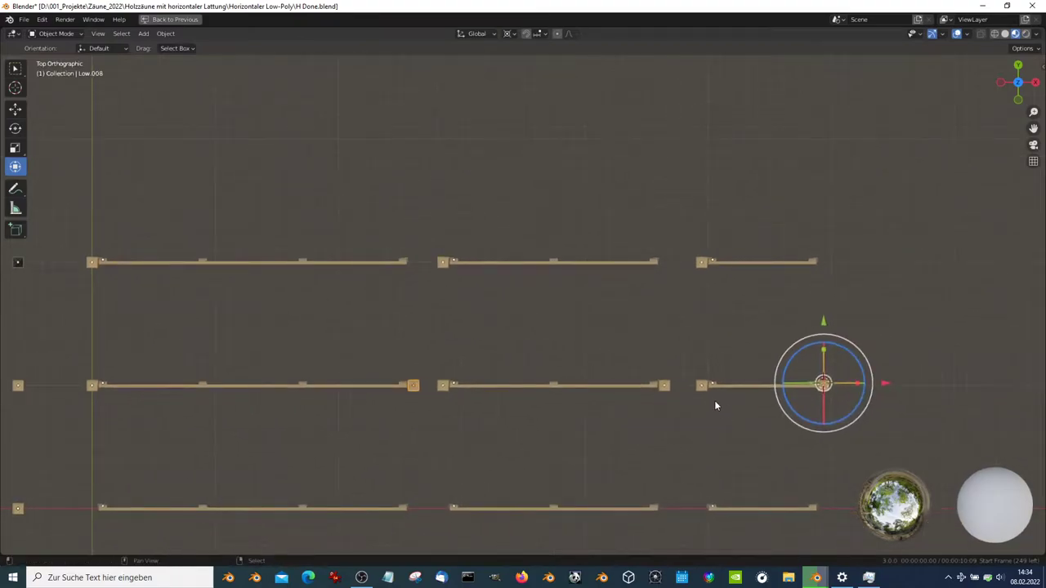
left_click(832, 388, "shift")
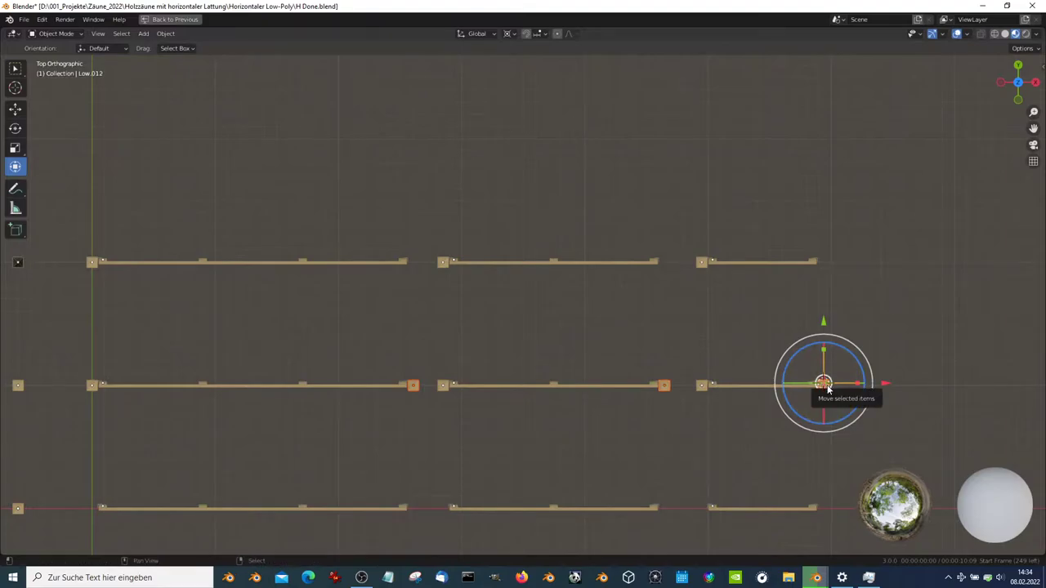
left_click(828, 390)
left_click_drag(823, 323, 828, 206)
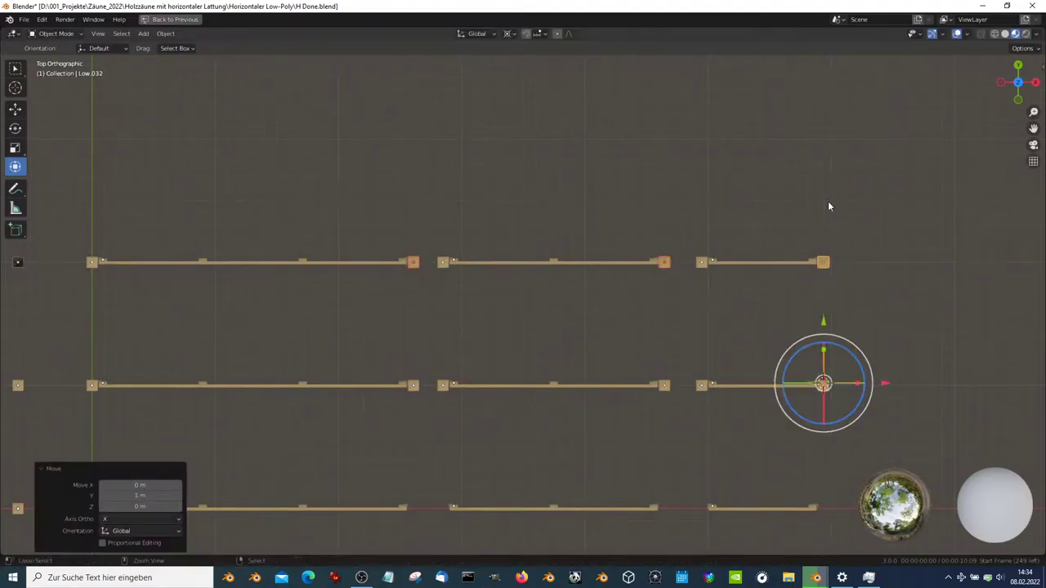
scroll(828, 206, "up", 1)
Snap the 3D cursor to a top-row end post, then select the top row's rails
left_click(540, 315)
left_click(549, 315)
key("shift+s")
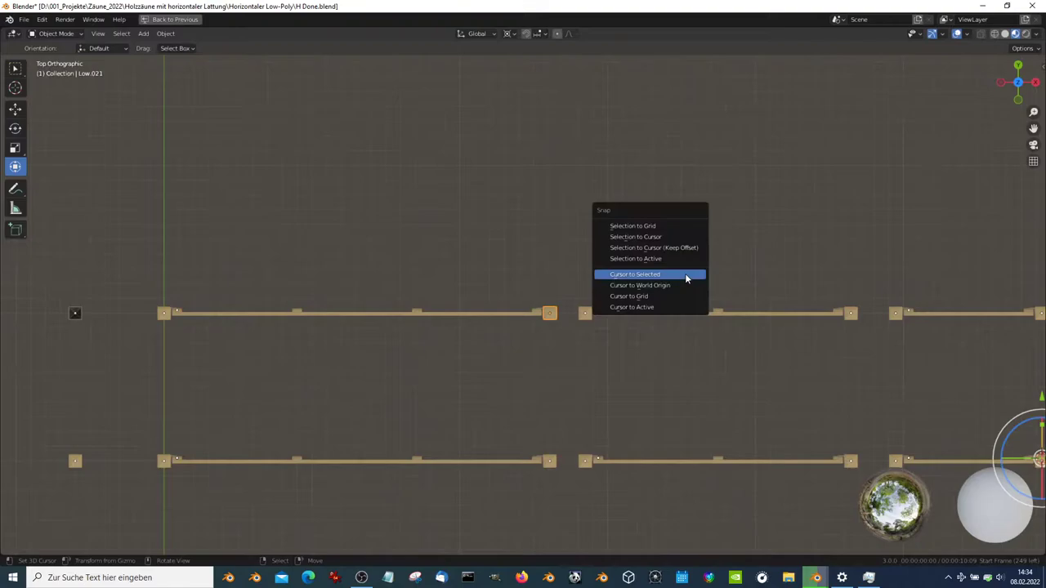
left_click(684, 275)
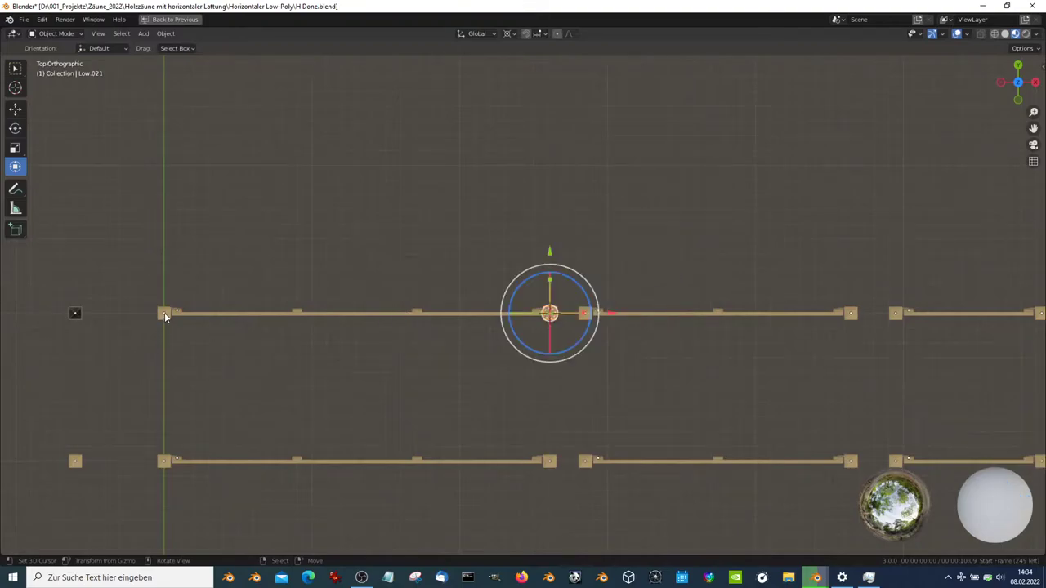
left_click(245, 315, "shift")
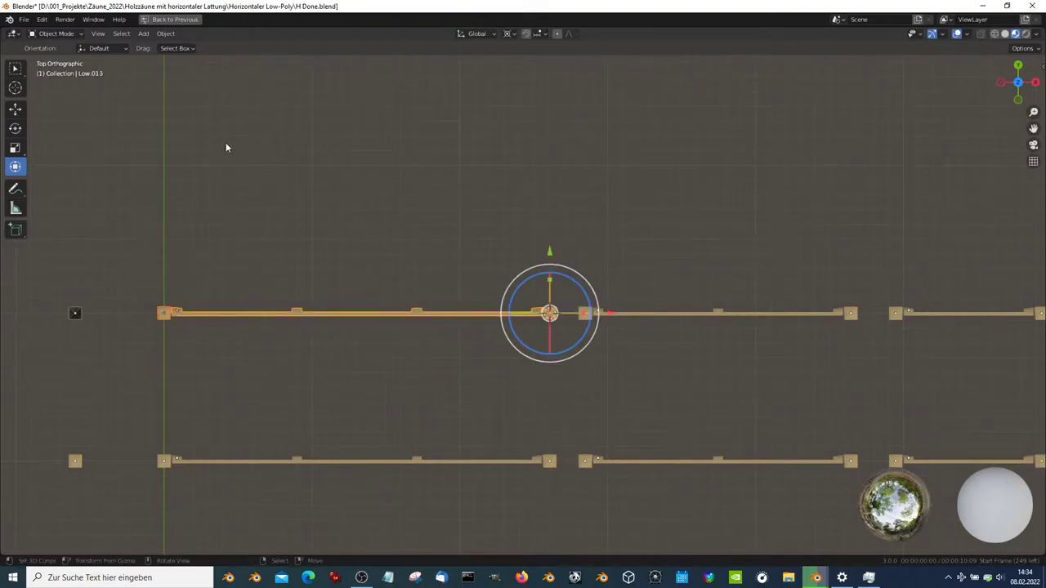
scroll(757, 301, "down", 3)
left_click_drag(920, 335, 360, 281, "shift")
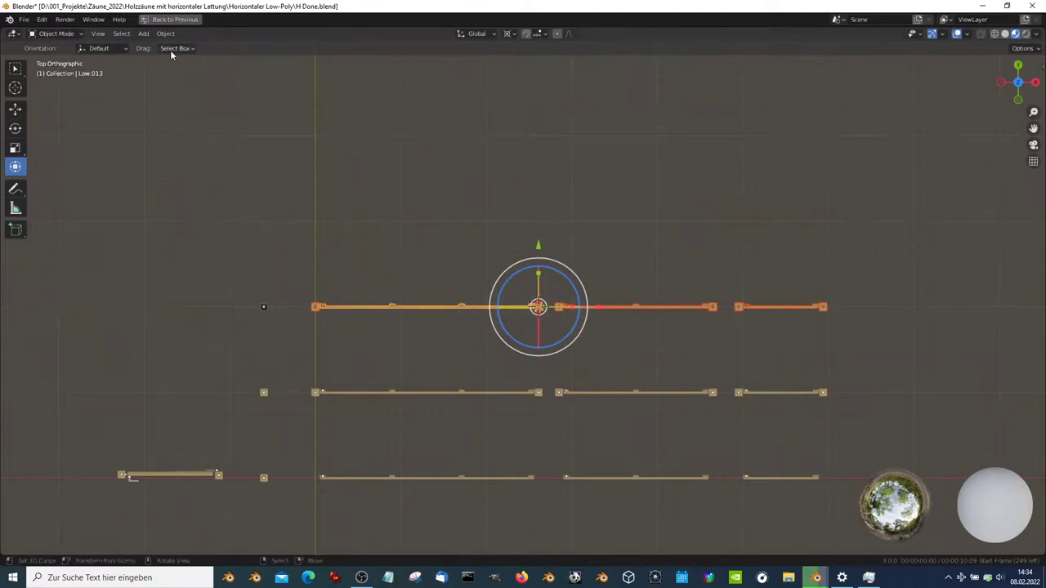
Use Make Single User > Object & Data to give the left top-row beam its own mesh
left_click(166, 34)
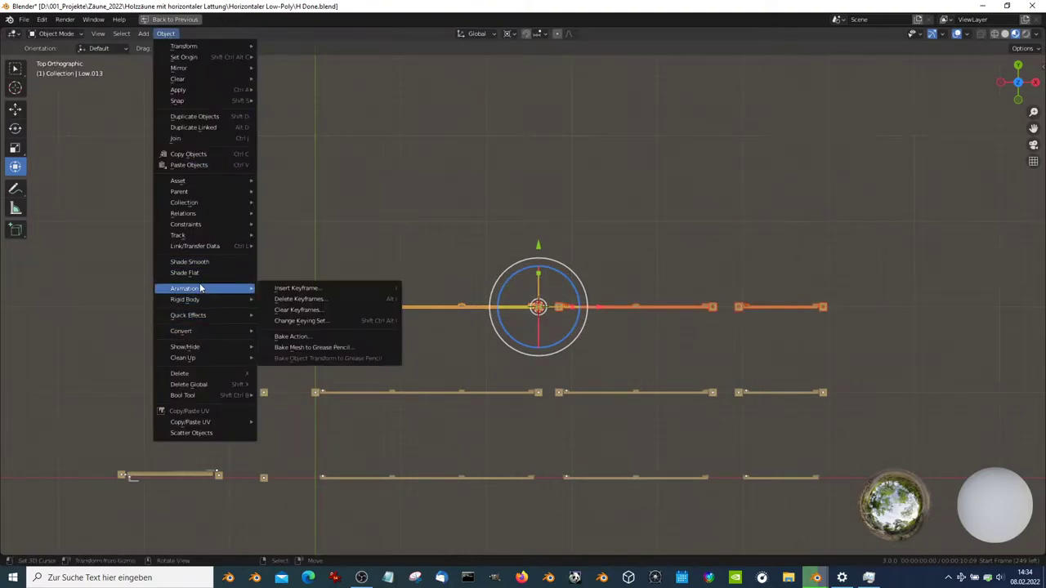
mouse_move(298, 262)
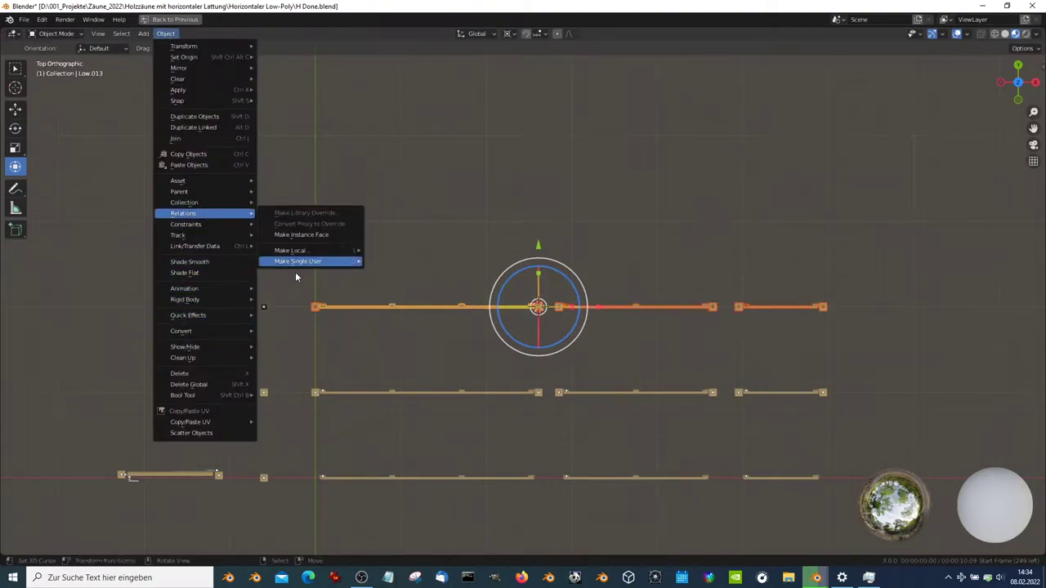
left_click(409, 271)
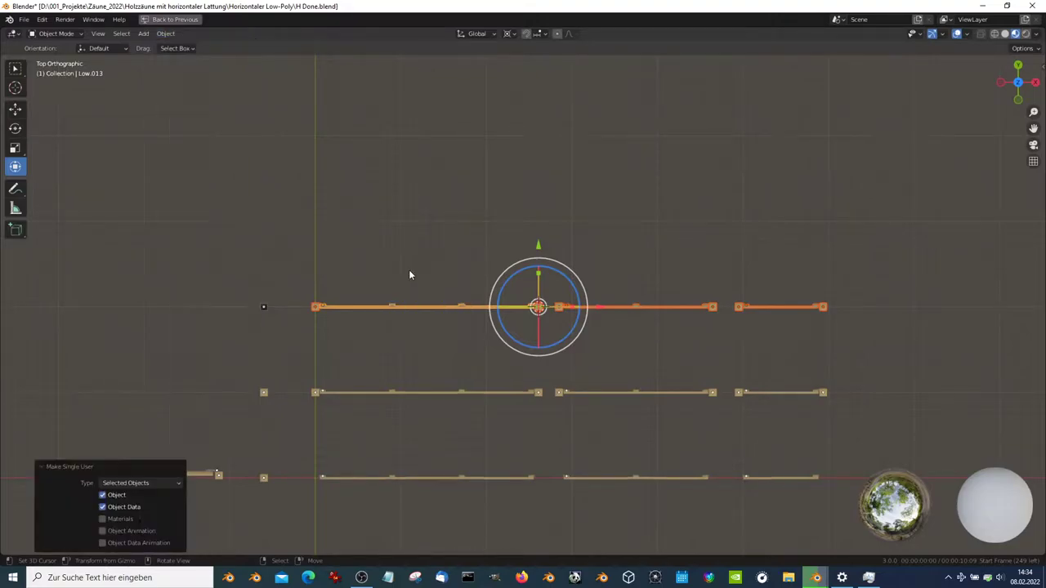
scroll(486, 311, "up", 3)
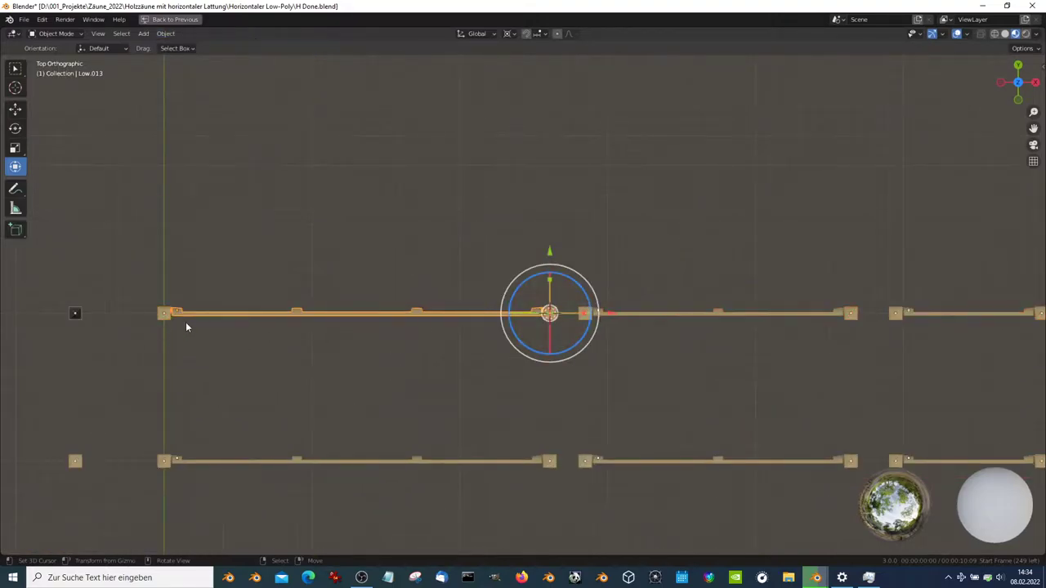
left_click(219, 312)
scroll(224, 317, "down", 2)
scroll(229, 323, "up", 1)
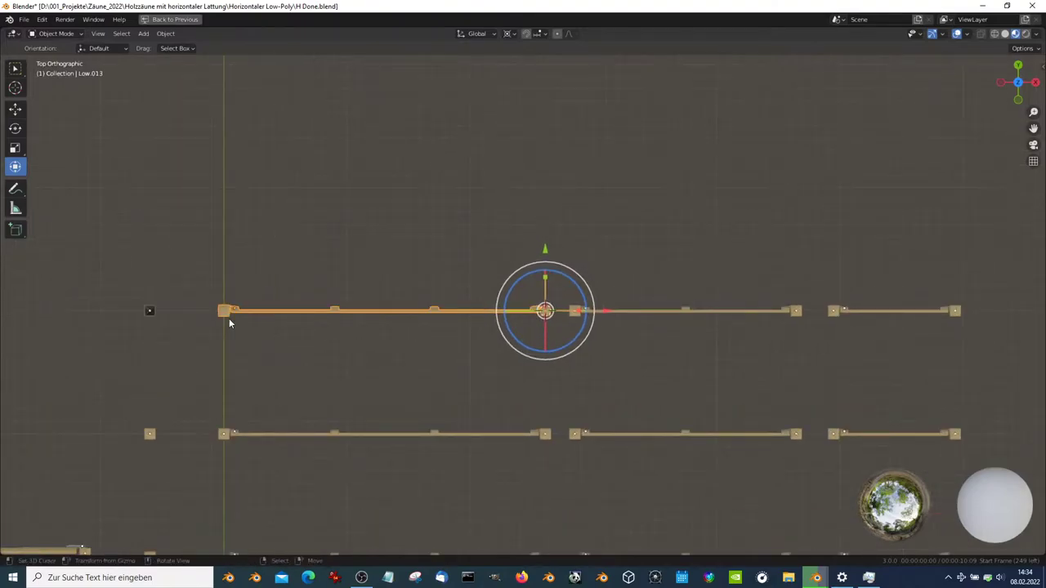
Set the left top-row beam's origin to the 3D cursor, test-rotate it, and leave it horizontal
key("q")
left_click(230, 322)
left_click_drag(595, 341, 585, 297)
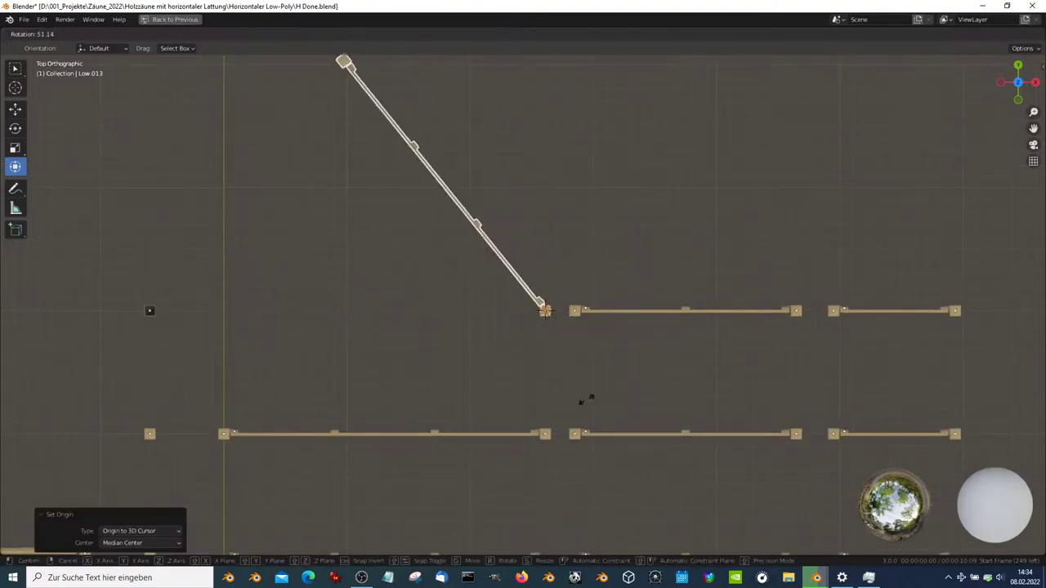
scroll(585, 296, "up", 5)
scroll(715, 209, "up", 4)
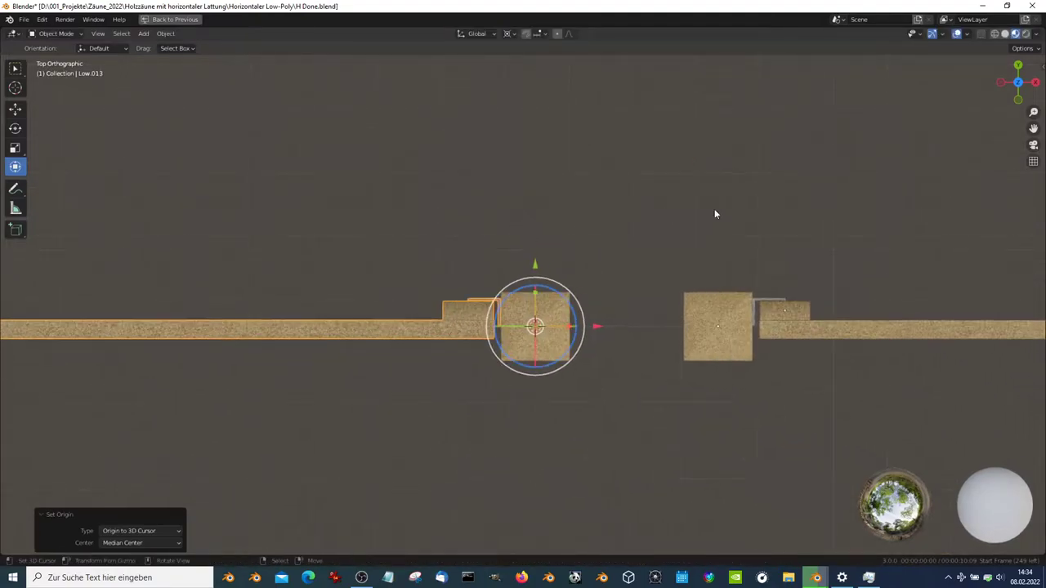
key("r")
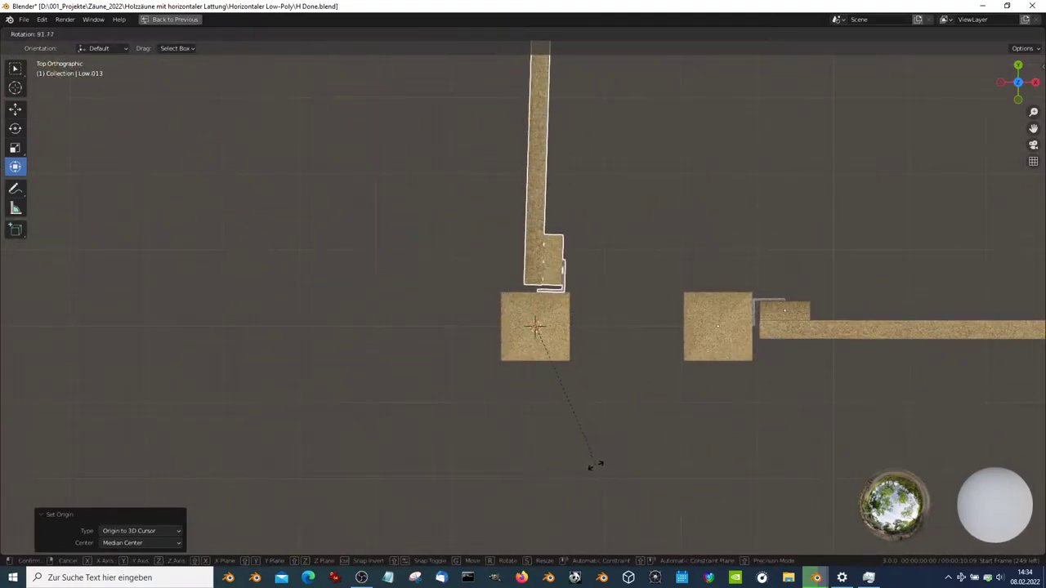
left_click(624, 380)
scroll(624, 380, "down", 4)
scroll(462, 372, "down", 3)
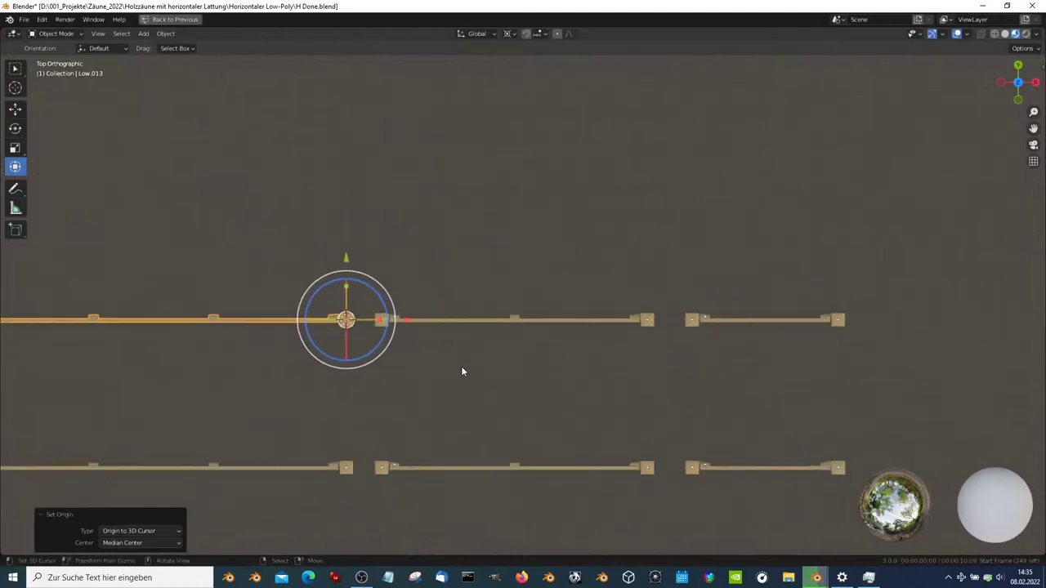
left_click(666, 321)
left_click(658, 320)
Set the top row's middle beam origin to the 3D cursor via Quick Favorites
left_click(439, 321)
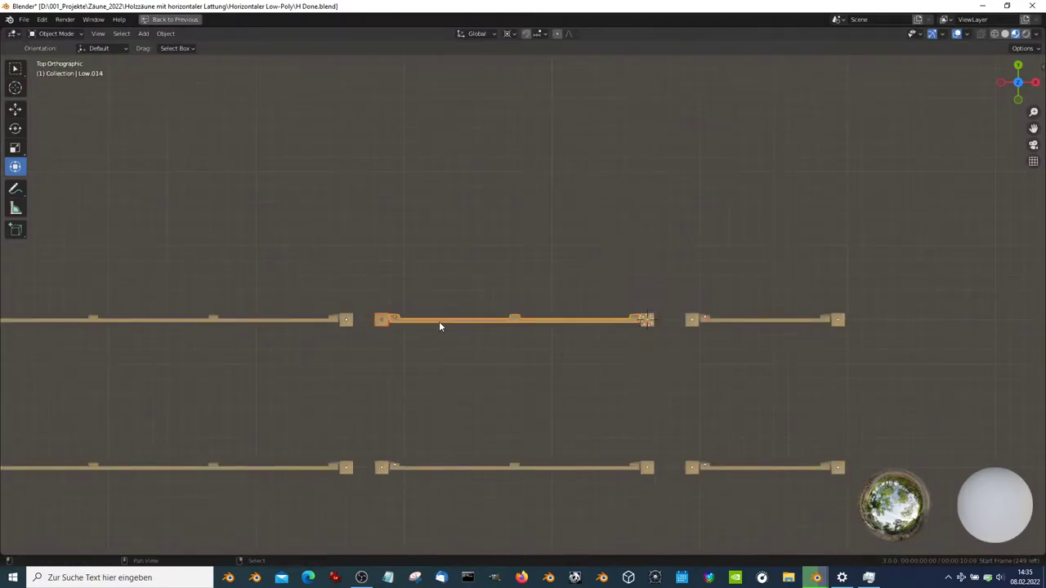
key("q")
left_click(439, 323)
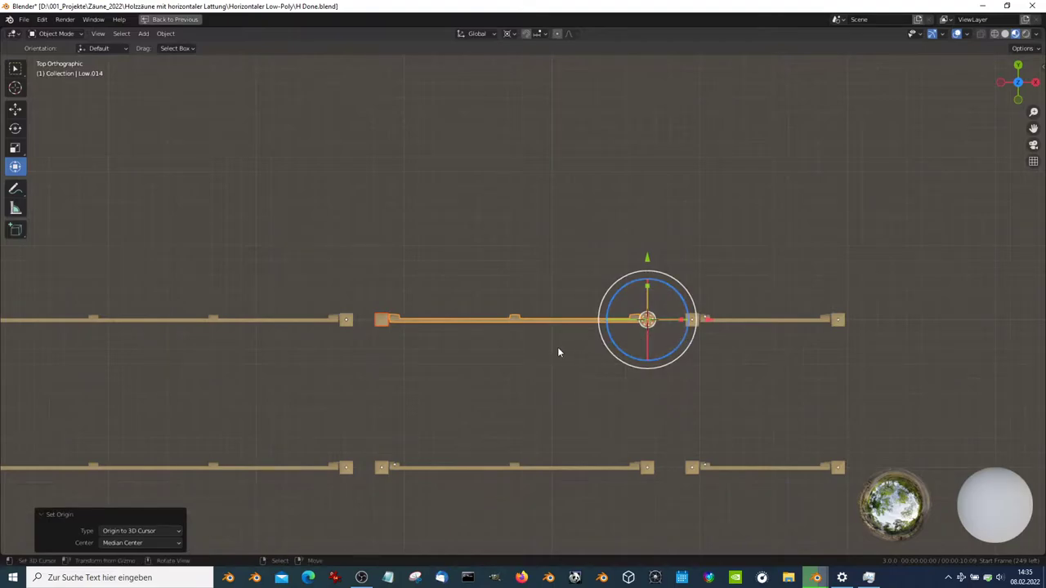
scroll(539, 309, "up", 3)
middle_click_drag(637, 304, 402, 356, "shift")
scroll(403, 357, "up", 5)
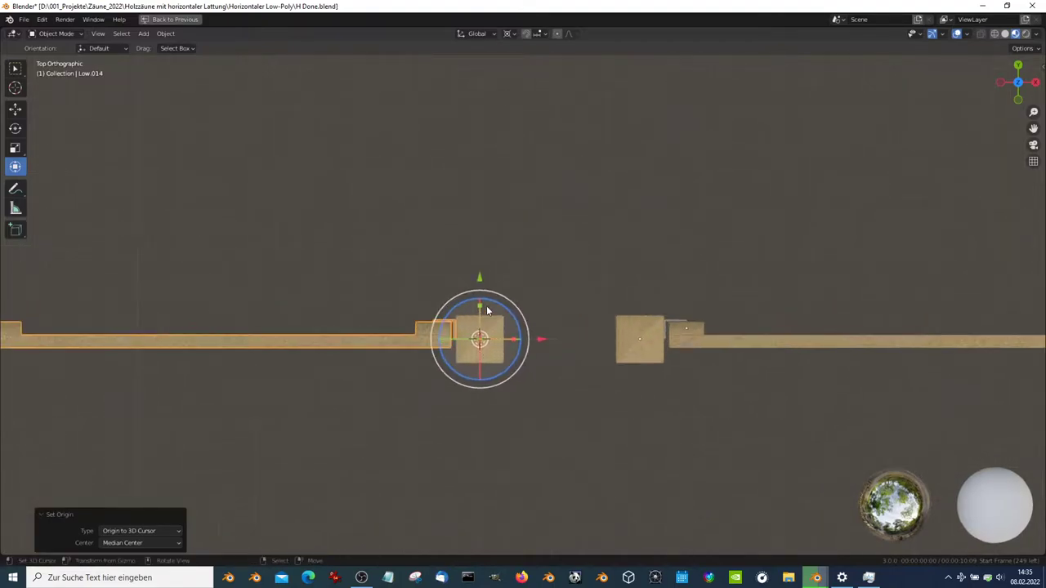
scroll(425, 361, "down", 4)
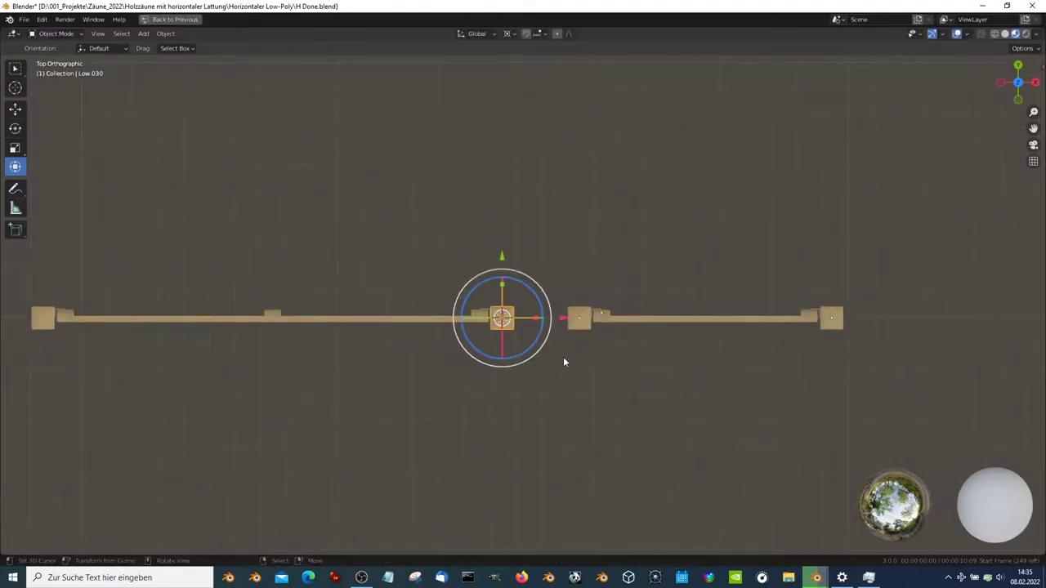
Snap the 3D cursor to the end post and set the beam's origin there
left_click(44, 320, "shift")
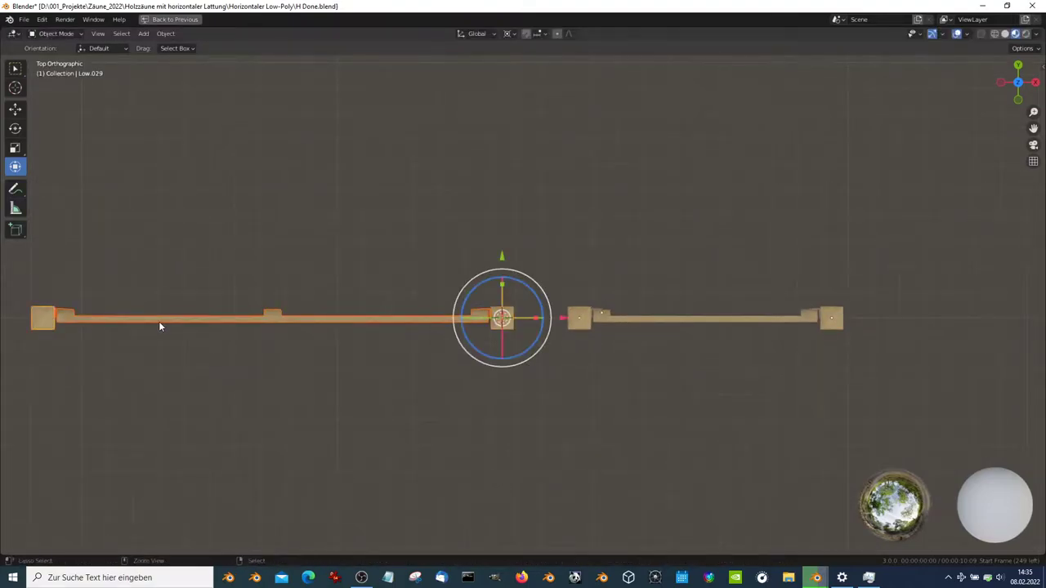
middle_click_drag(650, 333, 427, 338, "shift")
scroll(619, 321, "up", 1)
left_click(619, 324)
key("shift+s")
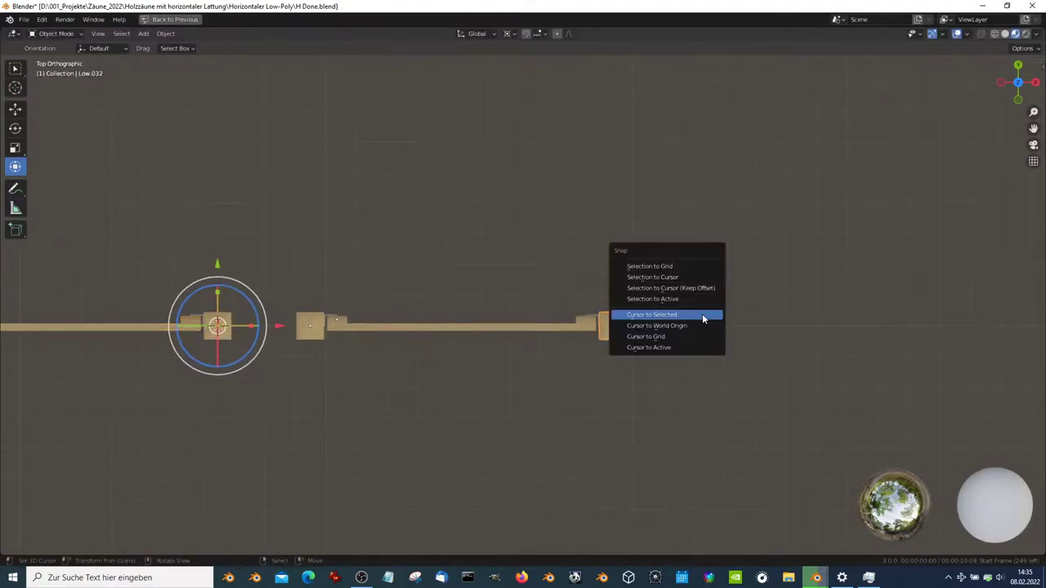
left_click(702, 314)
left_click(313, 329)
left_click(389, 324, "shift")
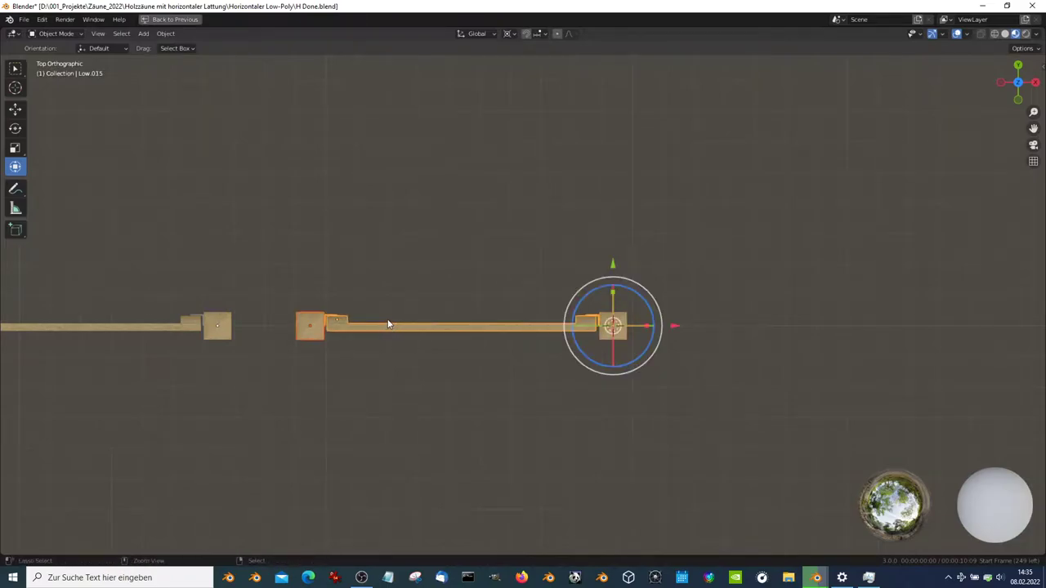
key("q")
left_click(612, 243)
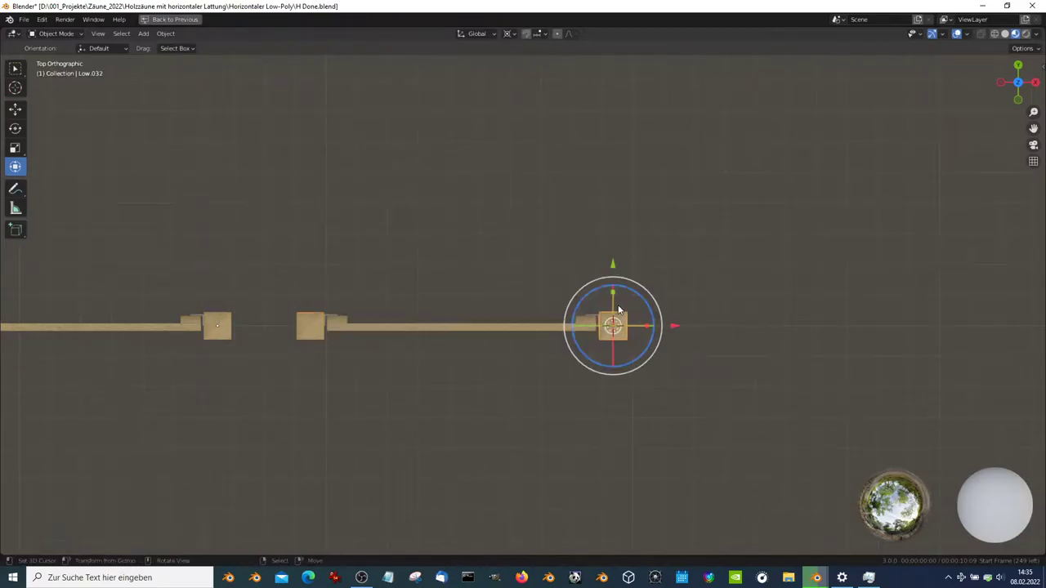
Delete a top-row post, then select the top row's left rail and a post
left_click(219, 304)
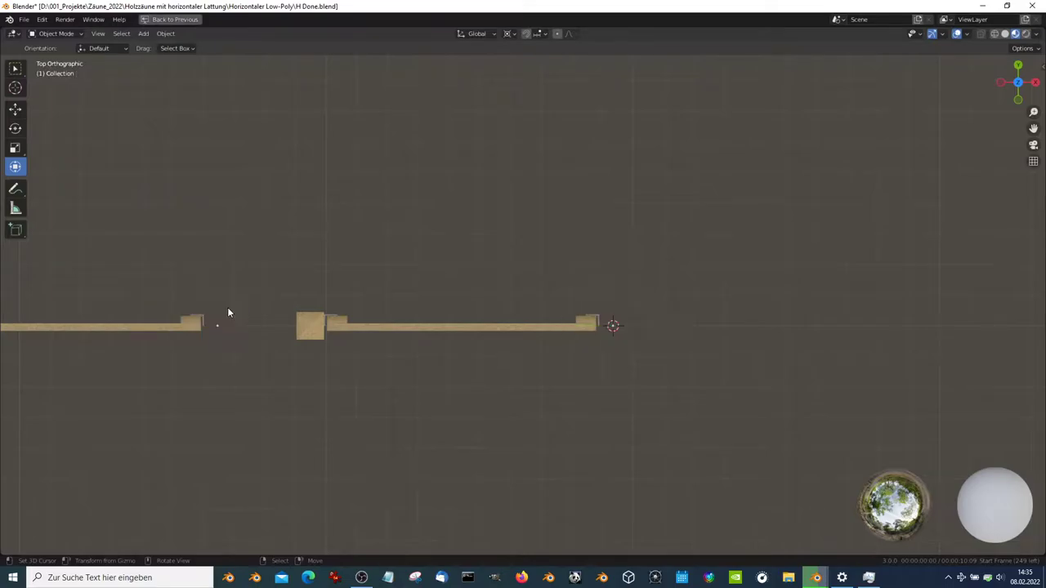
key("Delete")
scroll(228, 310, "down", 3)
scroll(550, 347, "up", 1)
scroll(552, 350, "down", 2)
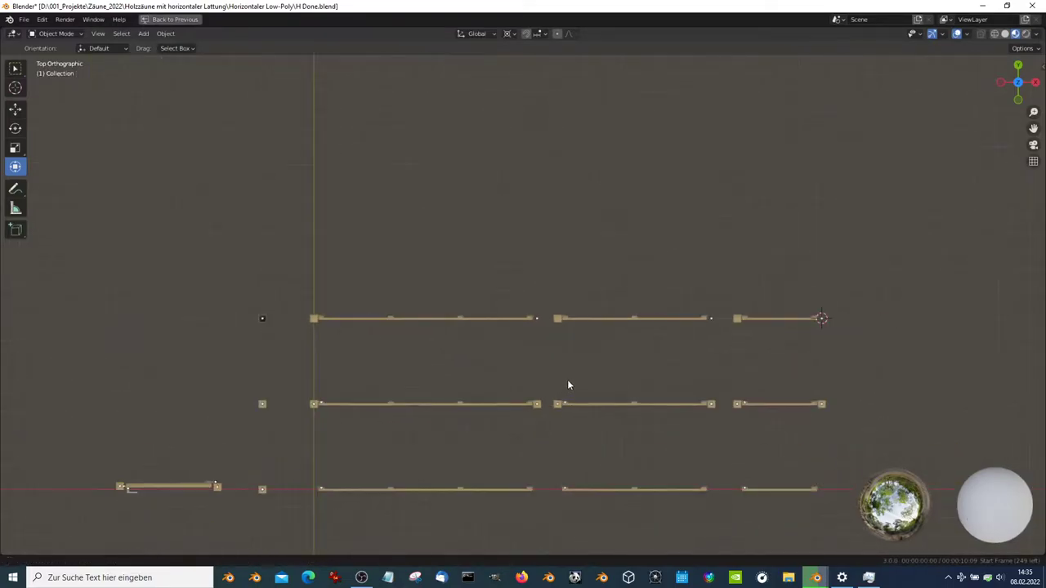
left_click(532, 307)
scroll(532, 307, "up", 1)
scroll(474, 330, "up", 1)
scroll(470, 325, "down", 3)
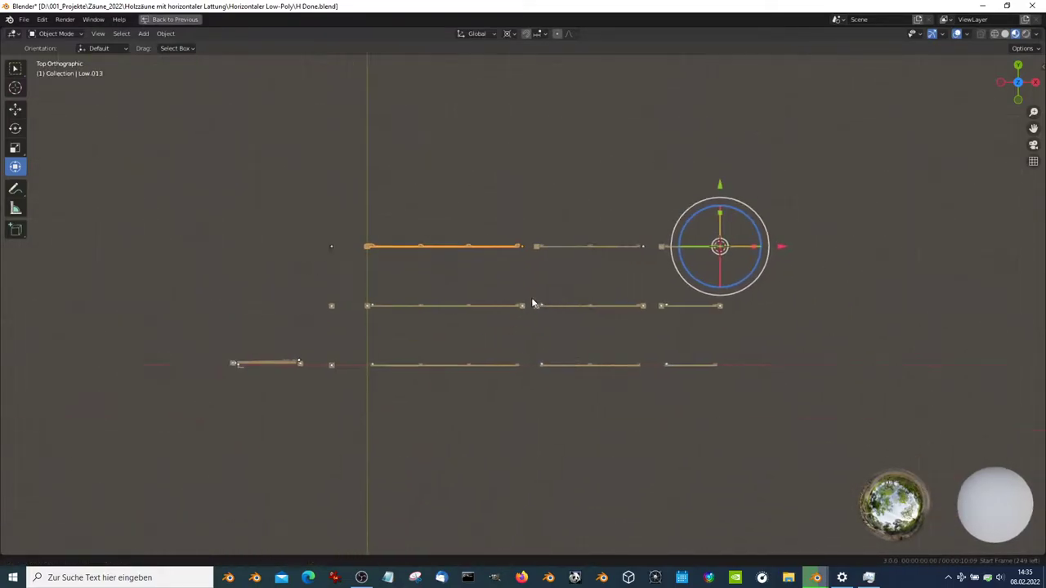
scroll(535, 294, "up", 2)
left_click(539, 270)
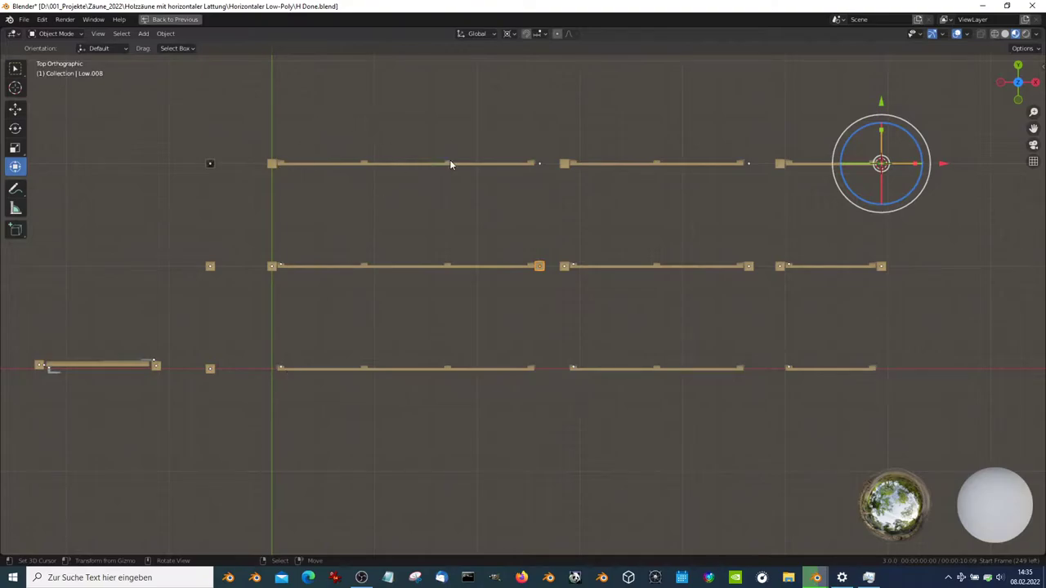
Select the bottom row's left rail and try a move, then cancel it
scroll(327, 336, "down", 1)
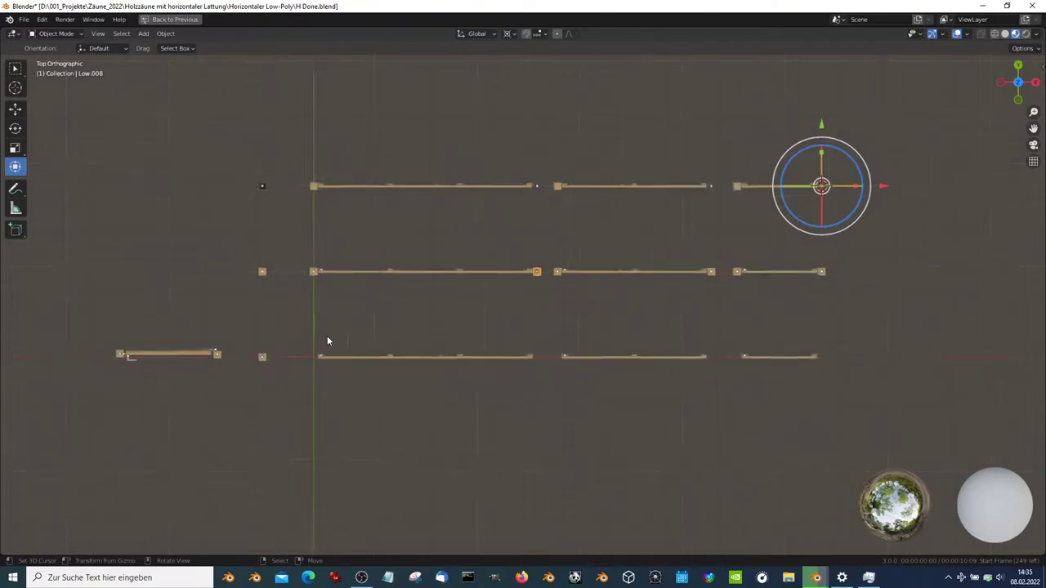
scroll(330, 338, "up", 3)
middle_click_drag(329, 338, 654, 285, "shift")
scroll(449, 322, "up", 2)
left_click(449, 326)
scroll(596, 327, "down", 3)
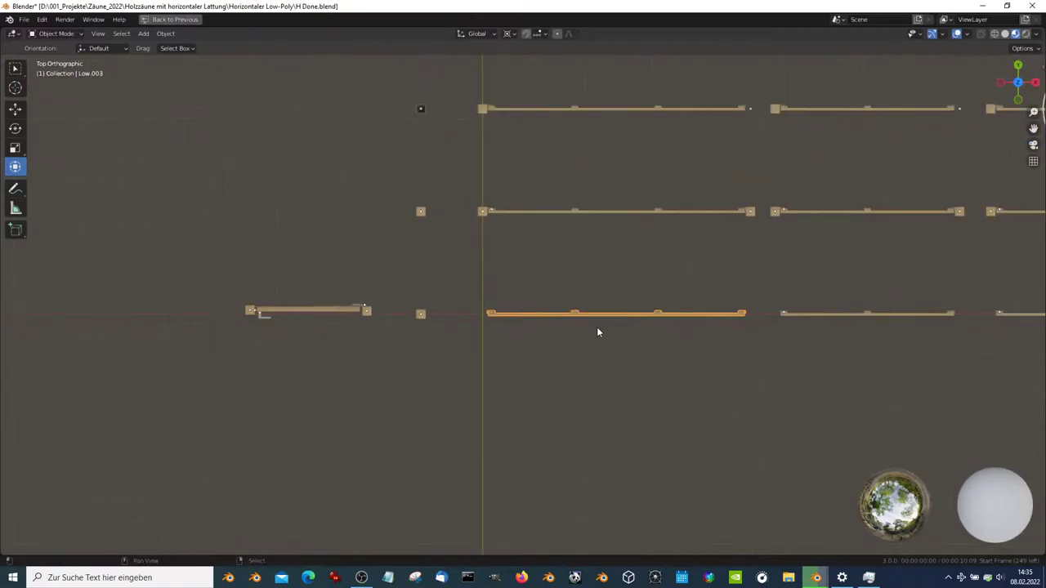
scroll(490, 319, "up", 1)
key("g")
right_click(477, 312)
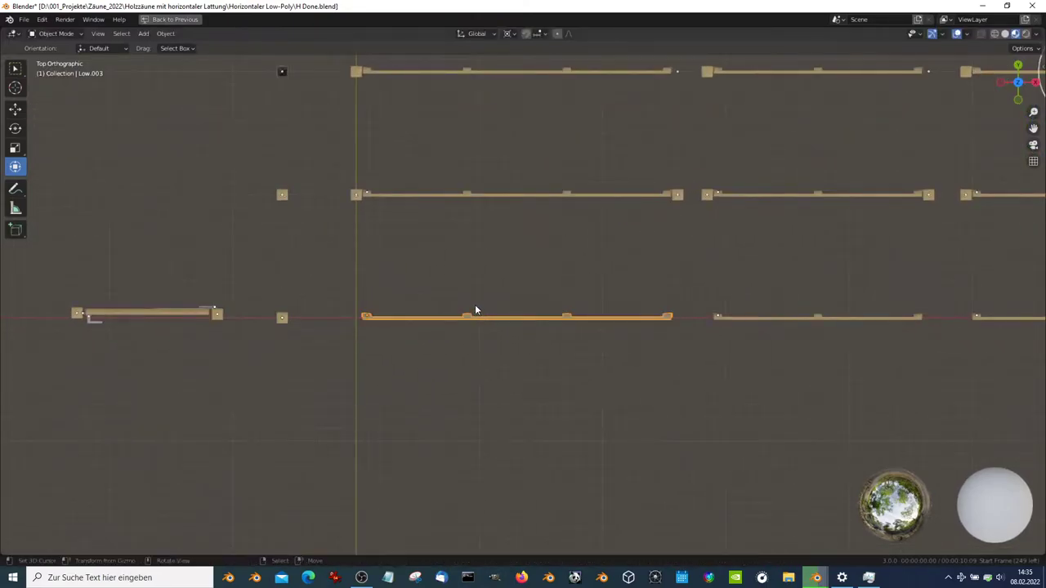
Duplicate two middle-row posts along Y onto the bottom rail
left_click(357, 193)
left_click(958, 200, "shift")
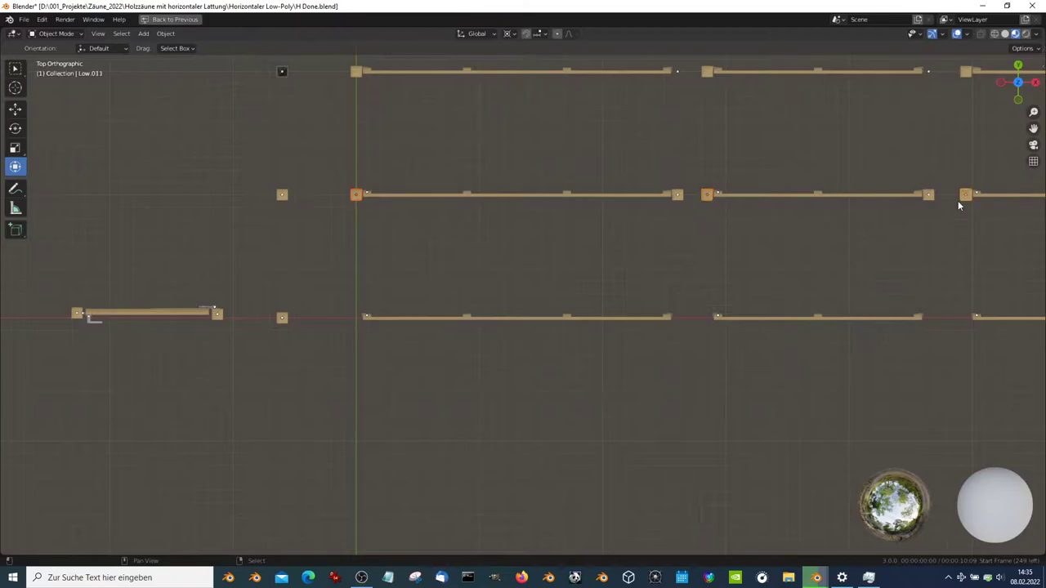
middle_click_drag(958, 200, 851, 244, "shift")
scroll(572, 301, "down", 1)
right_click(405, 348, "shift")
middle_click_drag(406, 347, 505, 347, "shift")
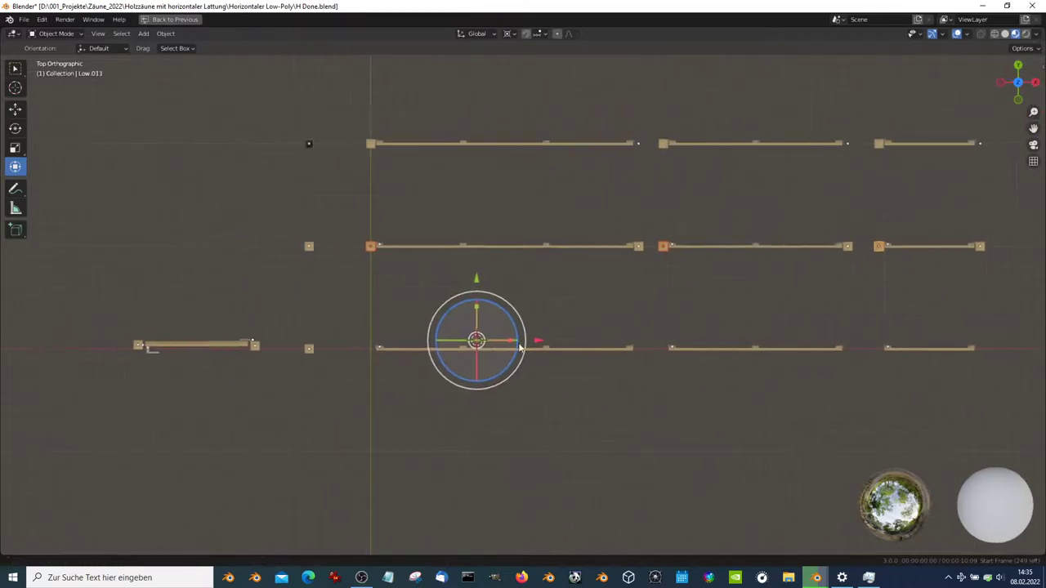
key("shift+d")
key("y")
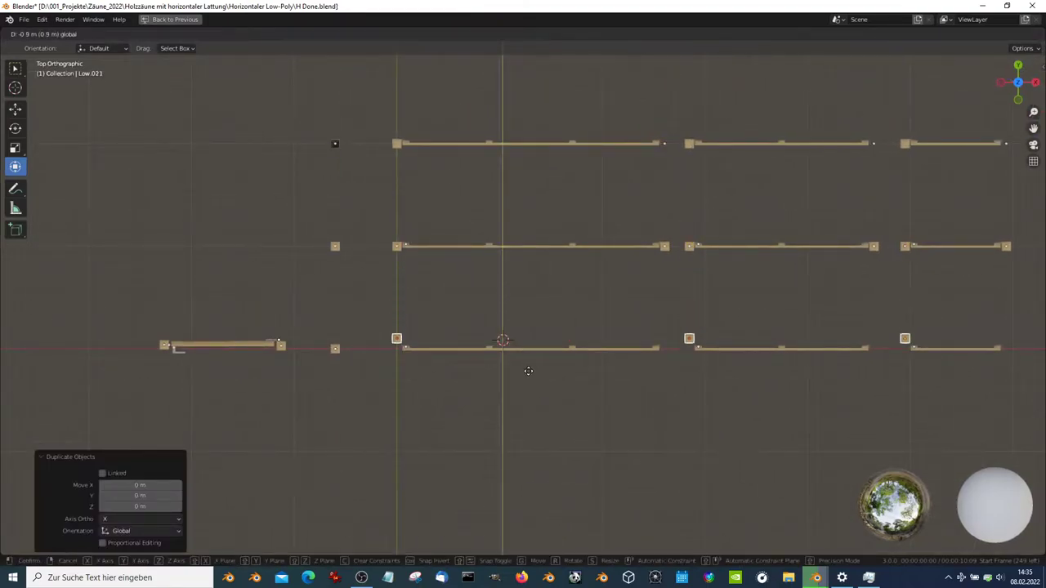
left_click(523, 372)
Set the bottom row's left rail origin to the 3D cursor at its post
key("shift+s")
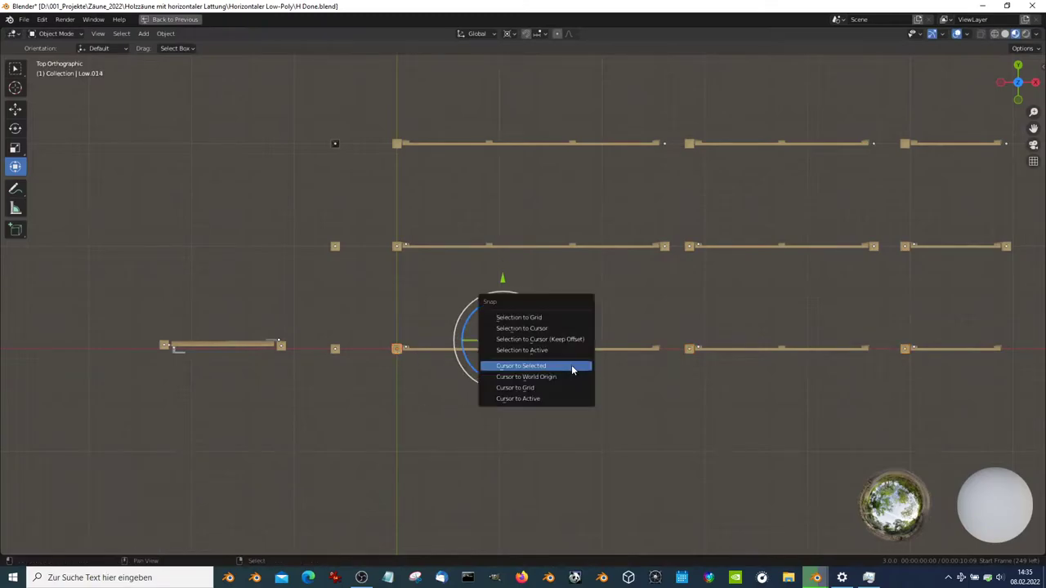
left_click(537, 362)
left_click(455, 349)
right_click(642, 299)
left_click(739, 332)
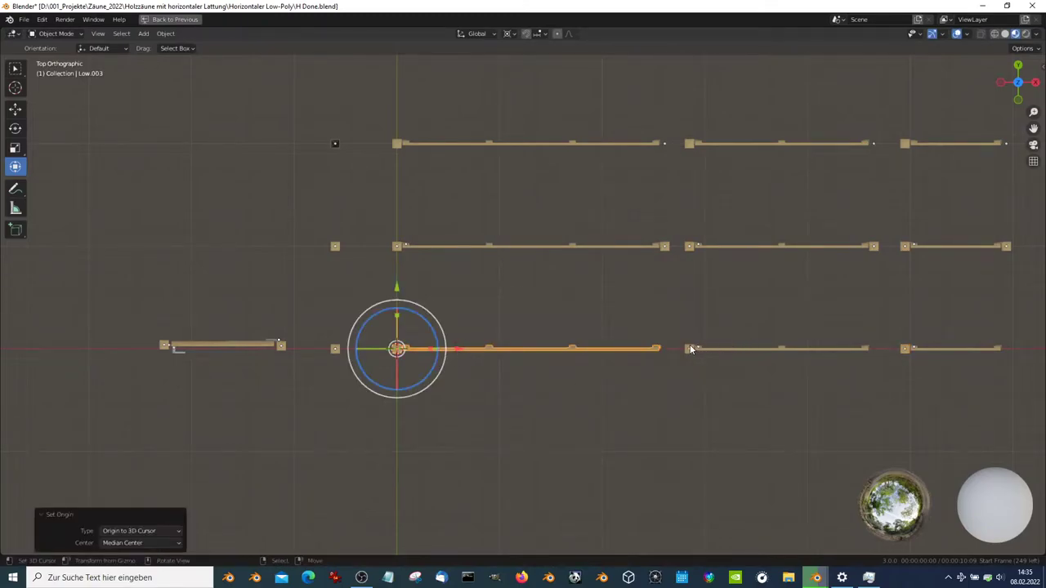
Set the next and right bottom-row rails' origins to the 3D cursor
left_click(689, 349)
key("shift+s")
left_click(745, 331)
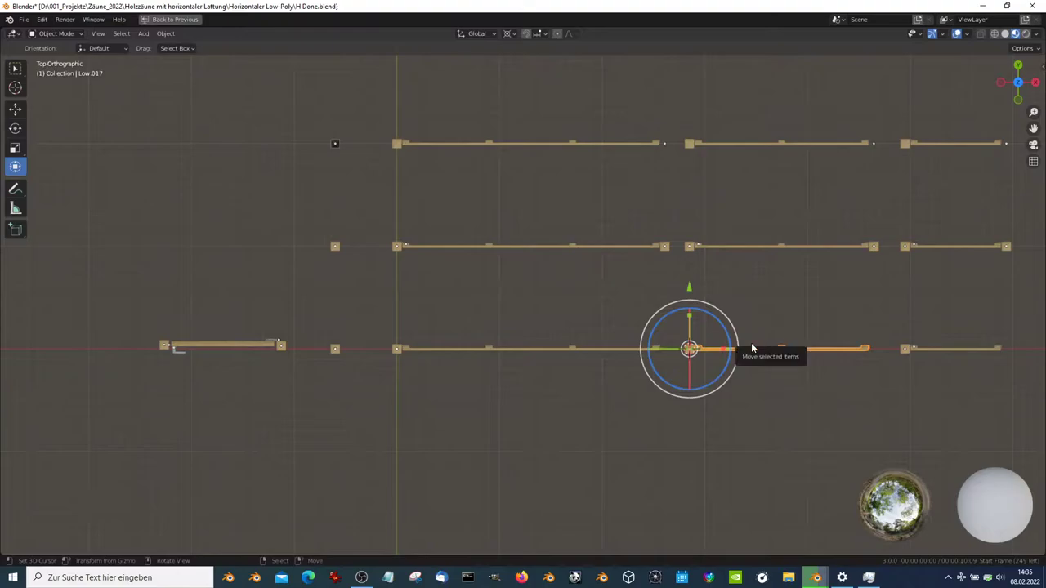
right_click(752, 349)
left_click(762, 349)
left_click(908, 355)
key("shift+s")
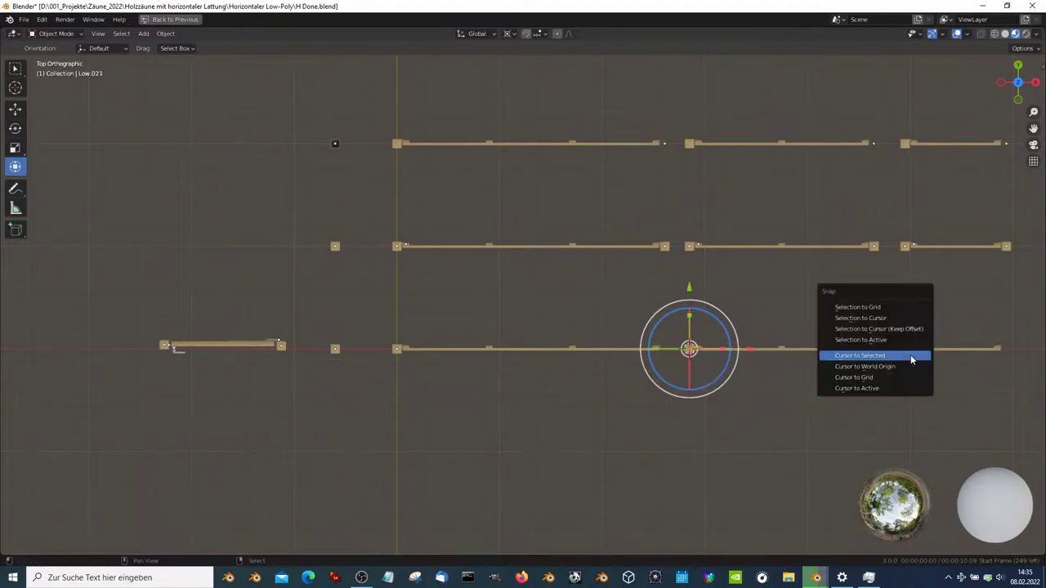
left_click(932, 352)
key("q")
left_click(931, 353)
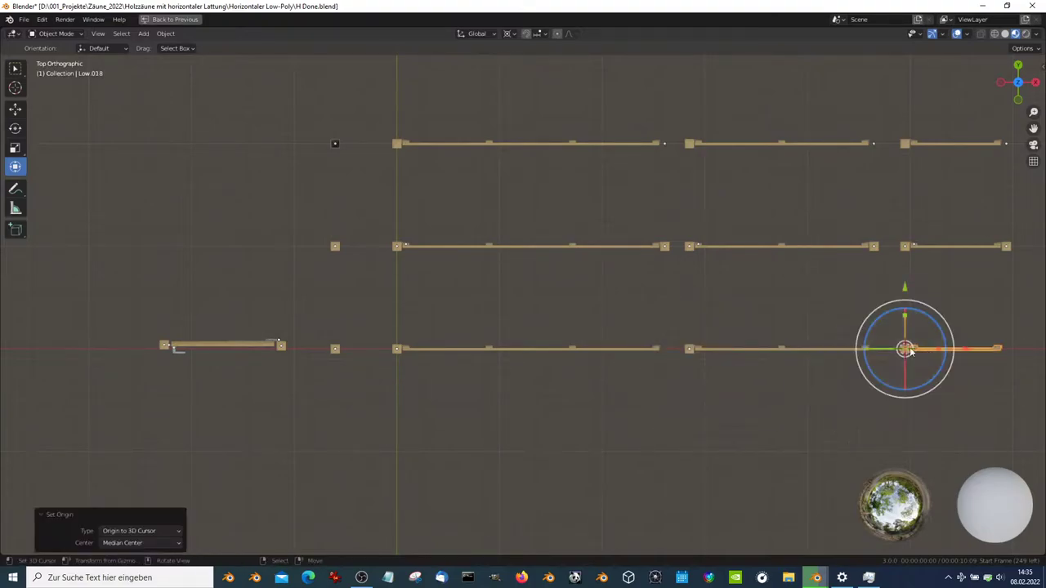
Check a post and the right rail Low.018 with cancelled moves
left_click(922, 350)
scroll(583, 296, "up", 3)
scroll(583, 296, "up", 1)
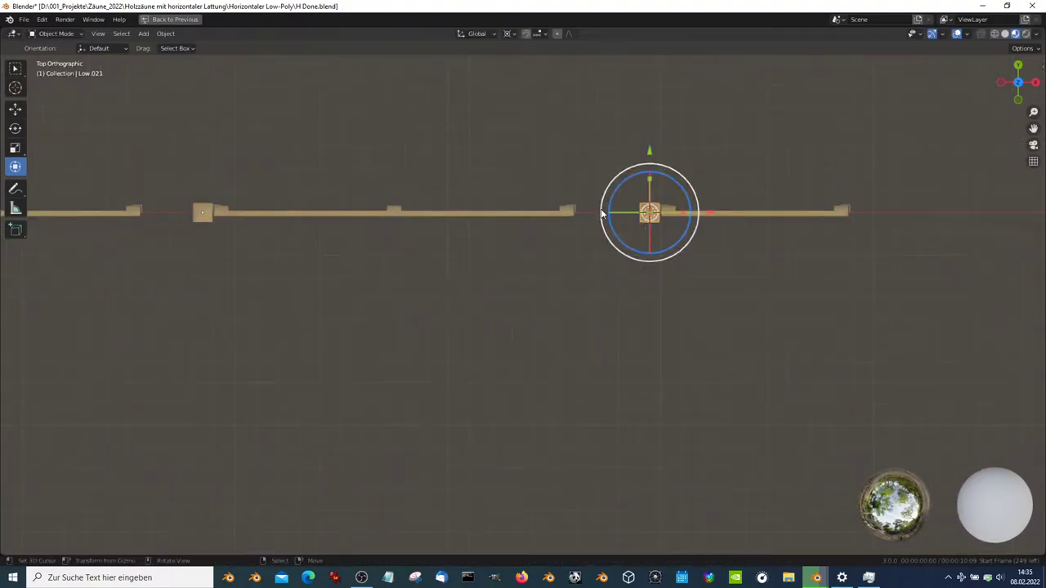
key("g")
key("Escape")
left_click(741, 214)
key("g")
key("Escape")
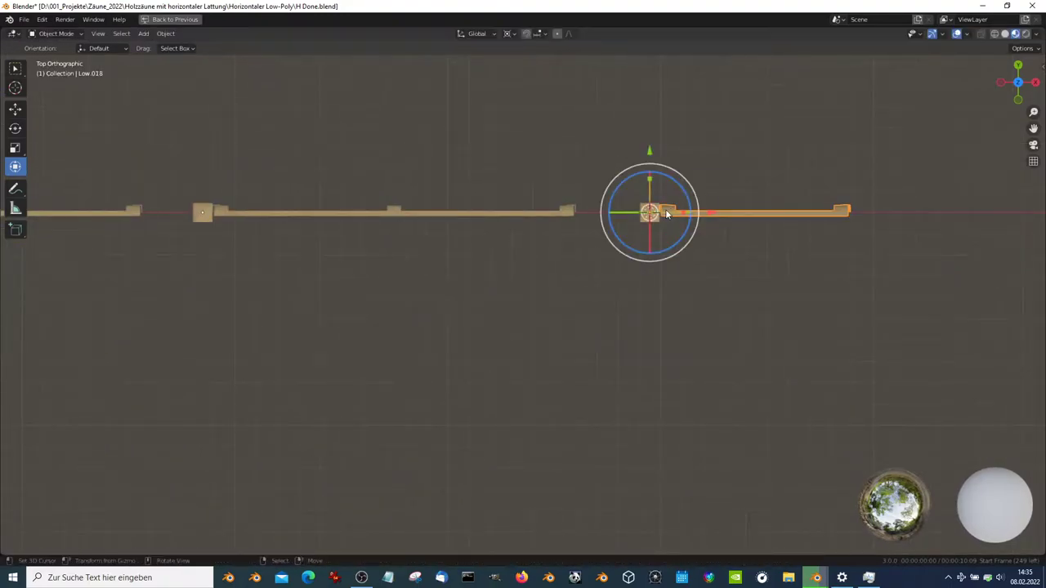
middle_click_drag(563, 228, 600, 335, "shift")
scroll(600, 335, "down", 1)
Delete the two front-row posts with X and clear the selection
left_click(492, 298)
middle_click_drag(492, 298, 719, 365, "shift")
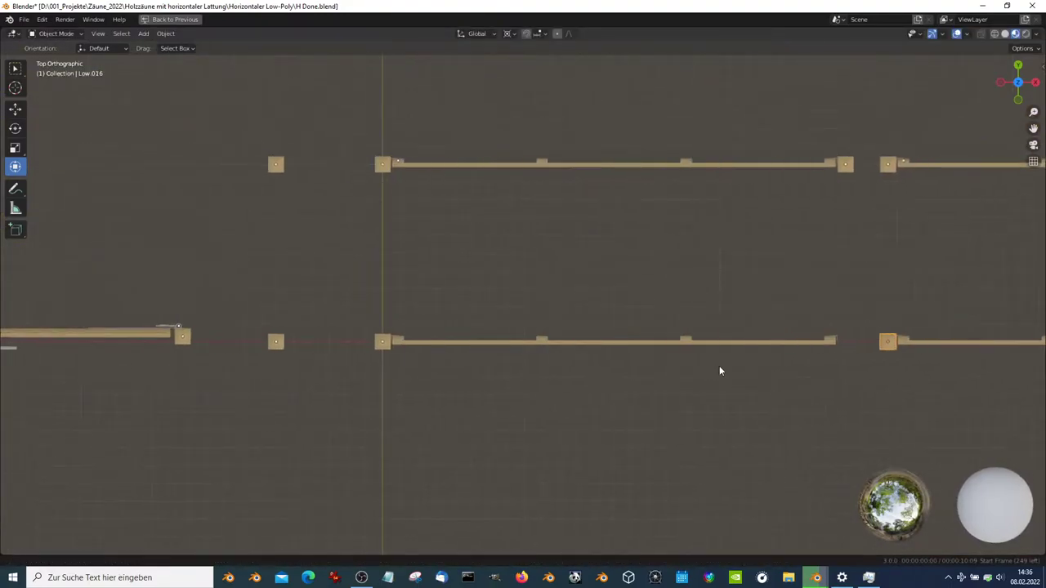
left_click(388, 350, "shift")
key("x")
left_click(514, 314)
scroll(526, 316, "down", 4)
scroll(528, 316, "up", 1)
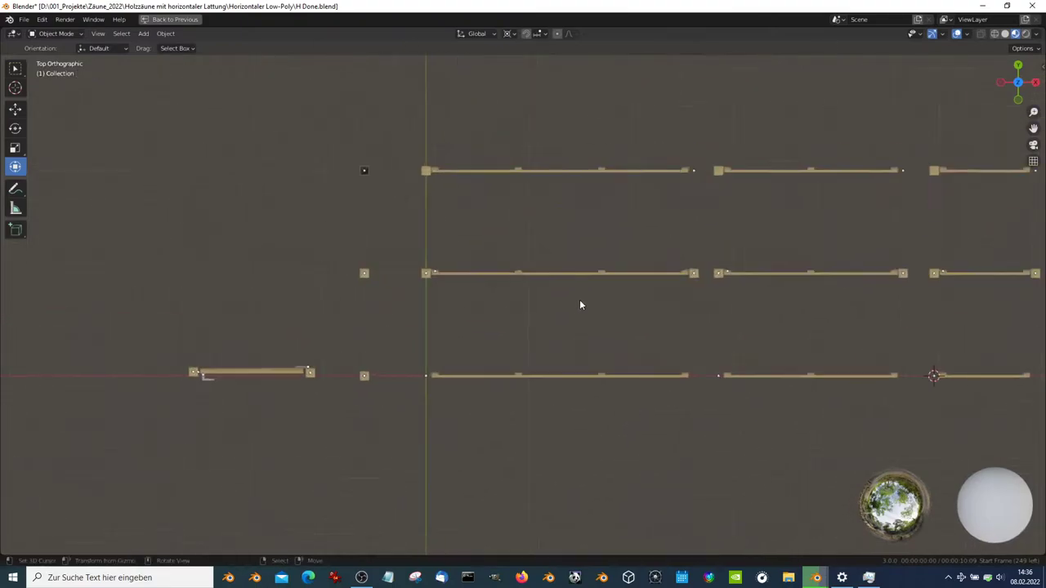
left_click(579, 273)
Make the box-selected middle-row rails single-user for Object & Data
left_click_drag(711, 304, 416, 249)
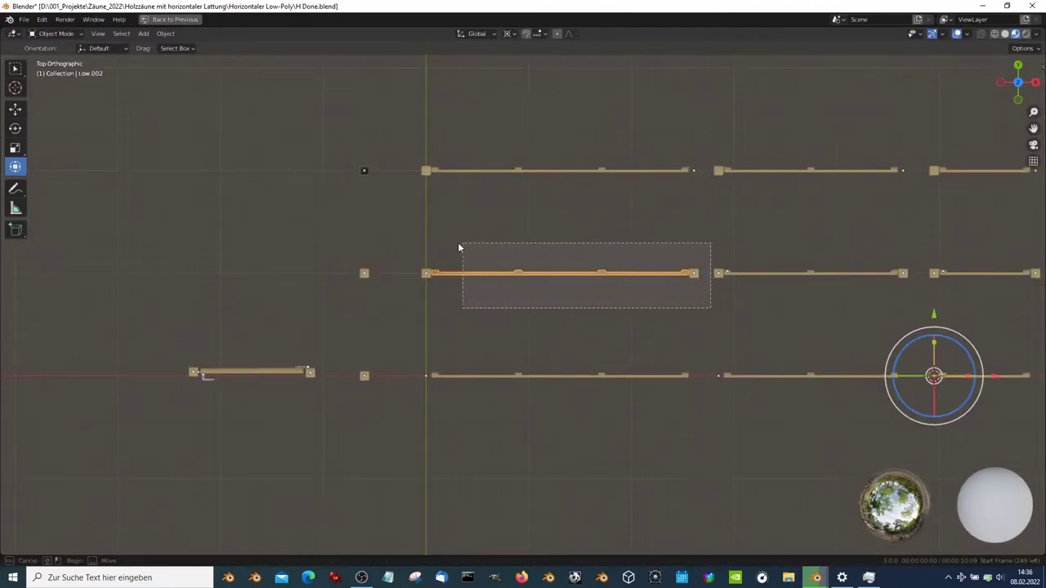
left_click(425, 279, "shift")
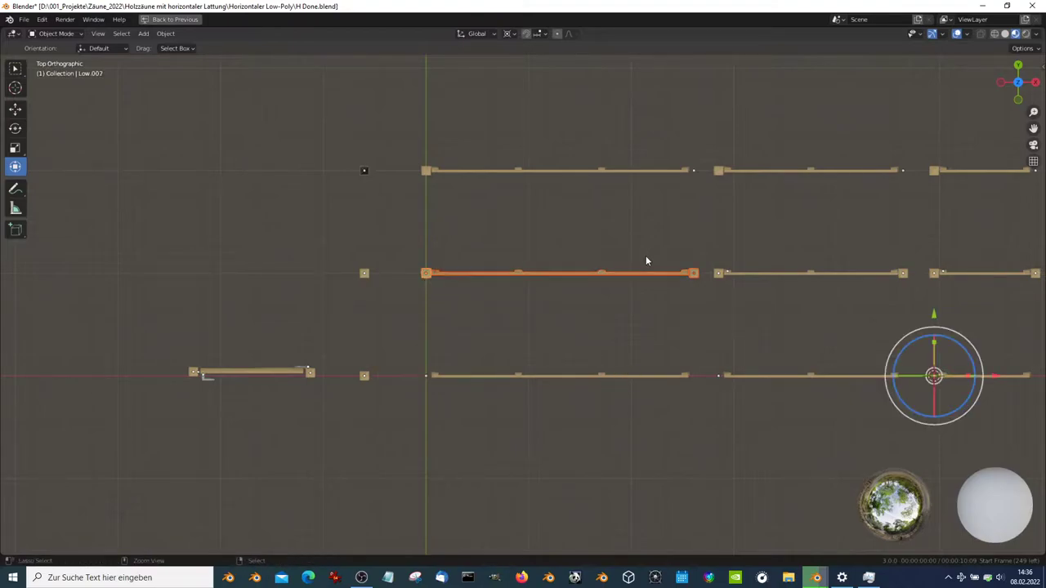
scroll(883, 281, "down", 1)
left_click(932, 278)
left_click_drag(983, 296, 443, 246)
left_click(166, 32)
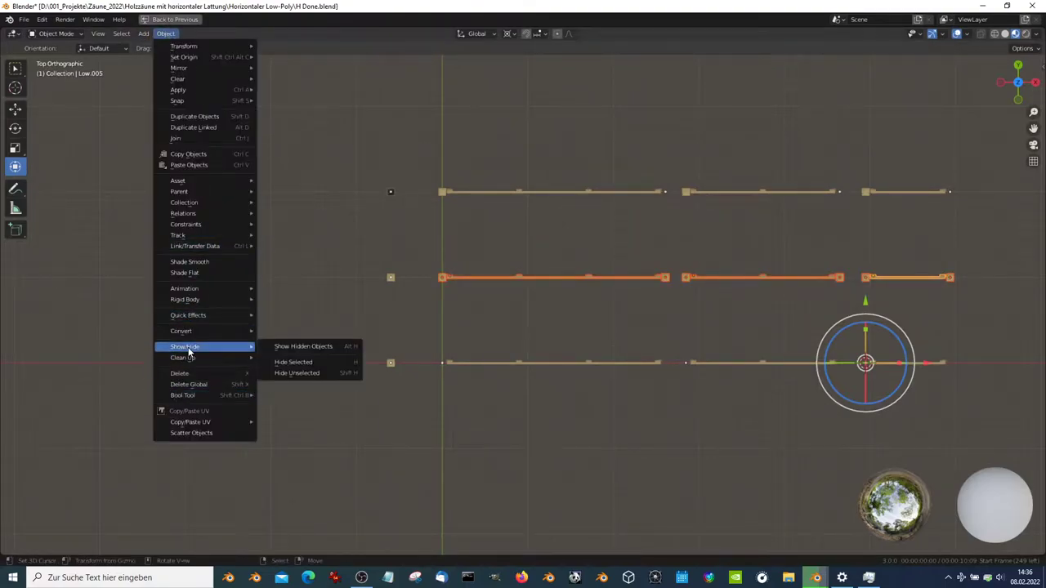
mouse_move(183, 213)
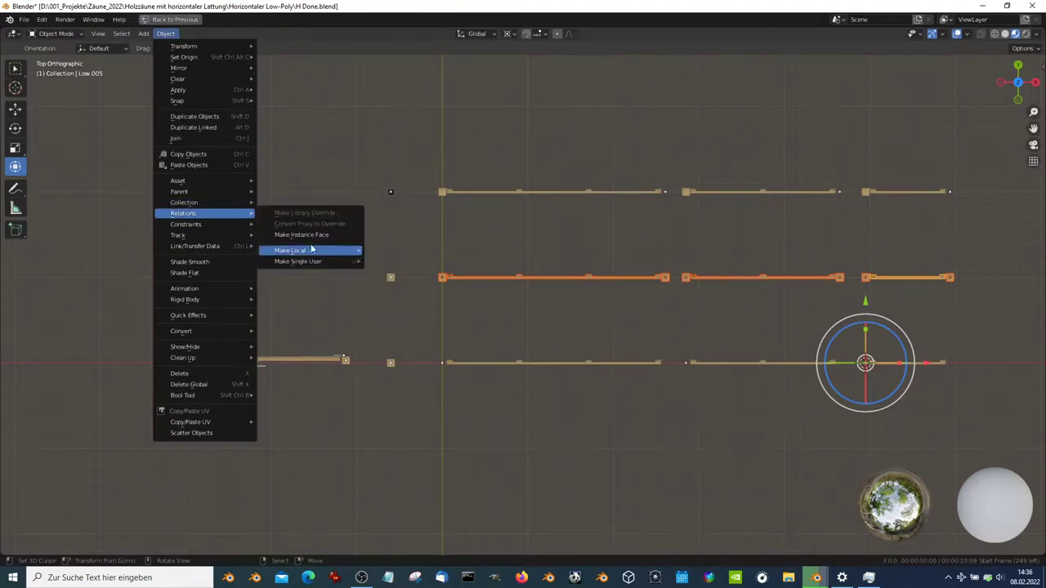
mouse_move(298, 262)
left_click(401, 270)
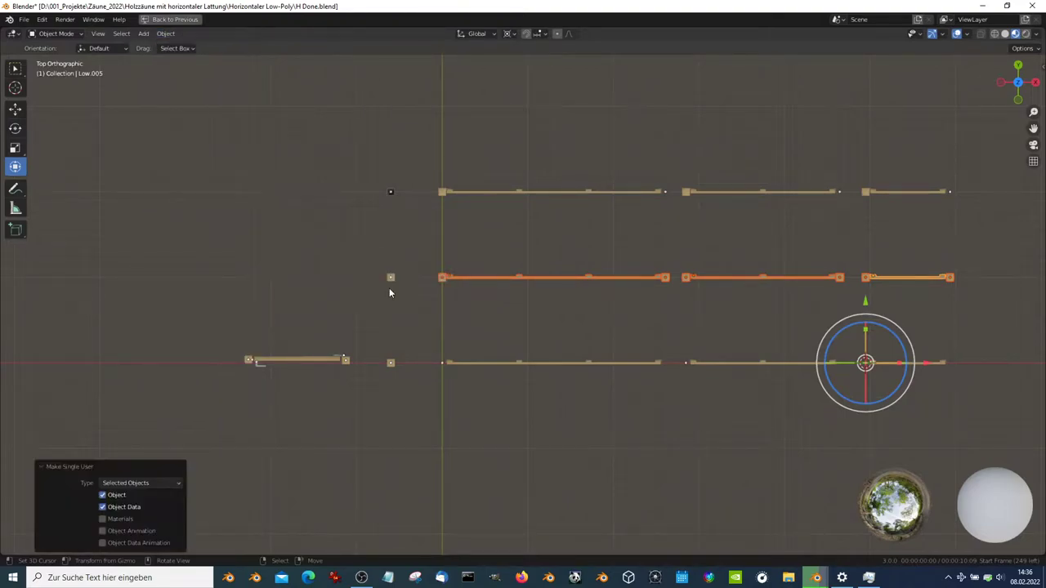
Box-select middle boards Low.009 and Low.011 to inspect them, then deselect and orbit
left_click_drag(670, 291, 432, 255)
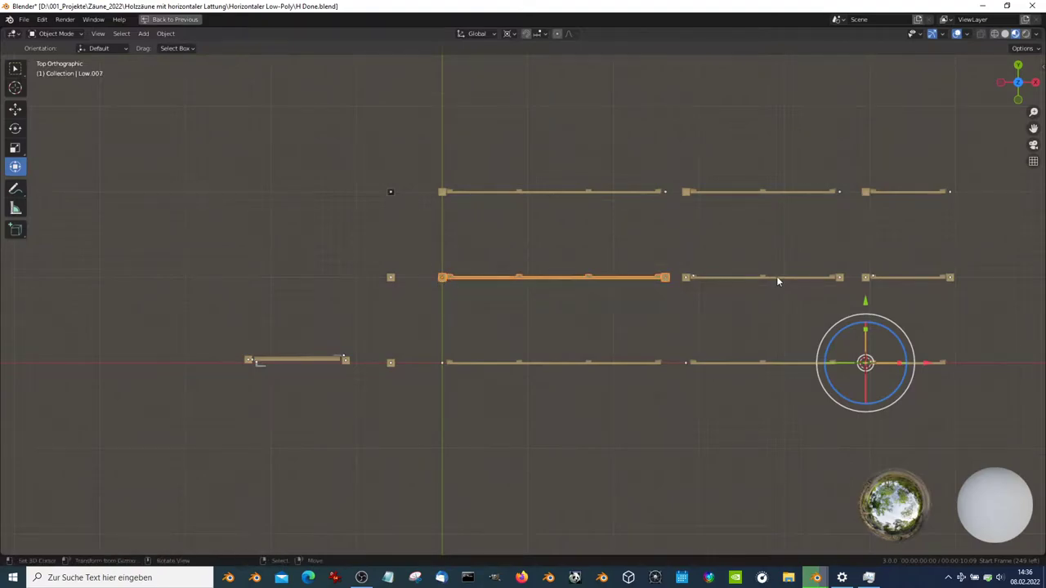
middle_click_drag(776, 276, 559, 313, "shift")
scroll(559, 314, "up", 1)
scroll(758, 318, "up", 2)
left_click(783, 312)
left_click_drag(796, 339, 505, 288)
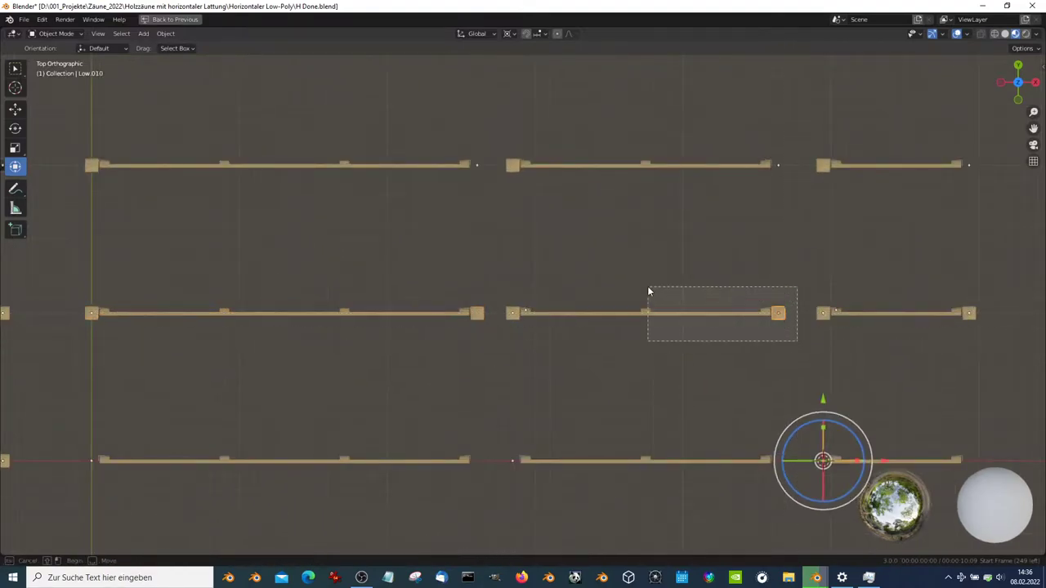
left_click(519, 319, "shift")
middle_click_drag(840, 327, 689, 304, "shift")
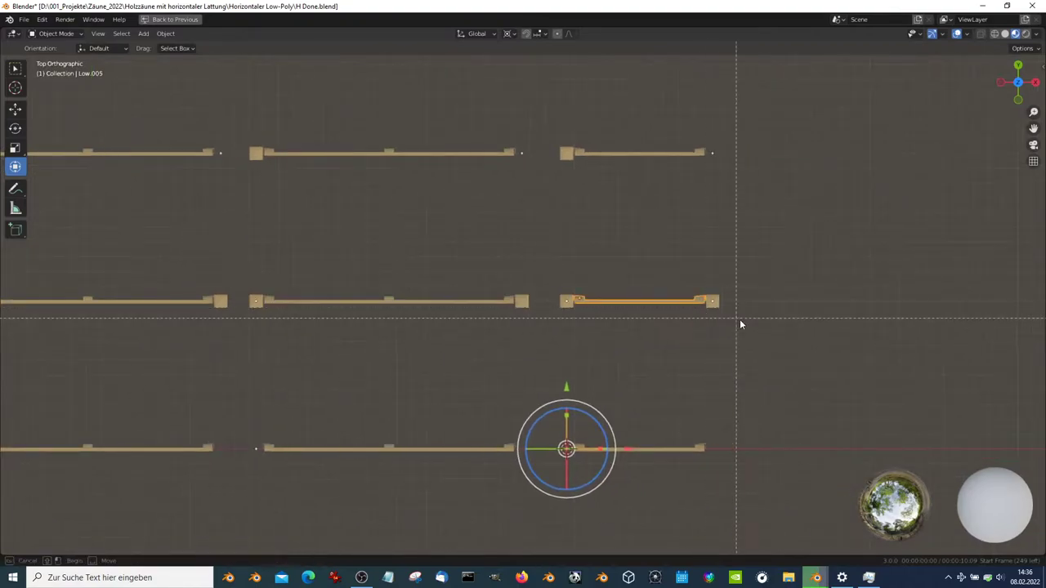
left_click_drag(740, 319, 566, 272)
left_click(580, 308)
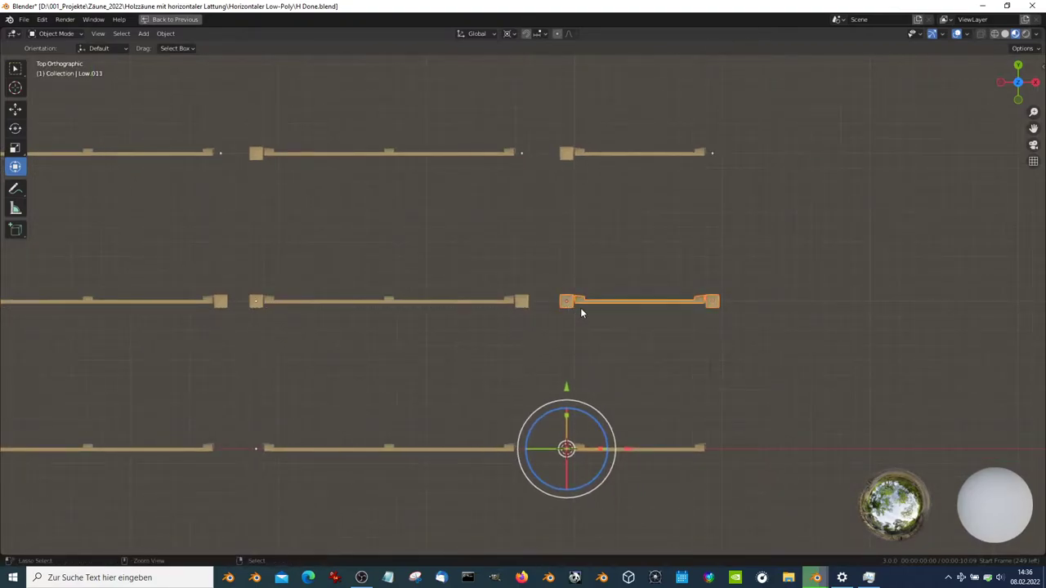
mouse_move(580, 308)
middle_mouse_down()
mouse_move(558, 300)
mouse_move(545, 348)
mouse_move(433, 351)
mouse_move(567, 264)
mouse_move(665, 243)
mouse_move(256, 374)
mouse_move(537, 327)
middle_mouse_up()
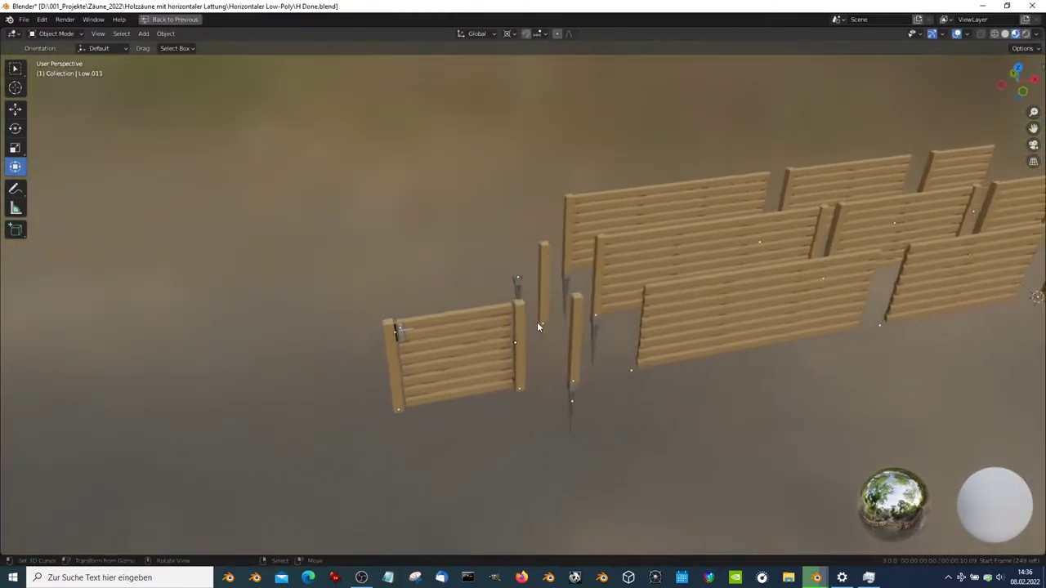
Frame and orbit the gate, select gate post Low.023, and switch to numpad front view
scroll(539, 328, "up", 2)
left_click(507, 332)
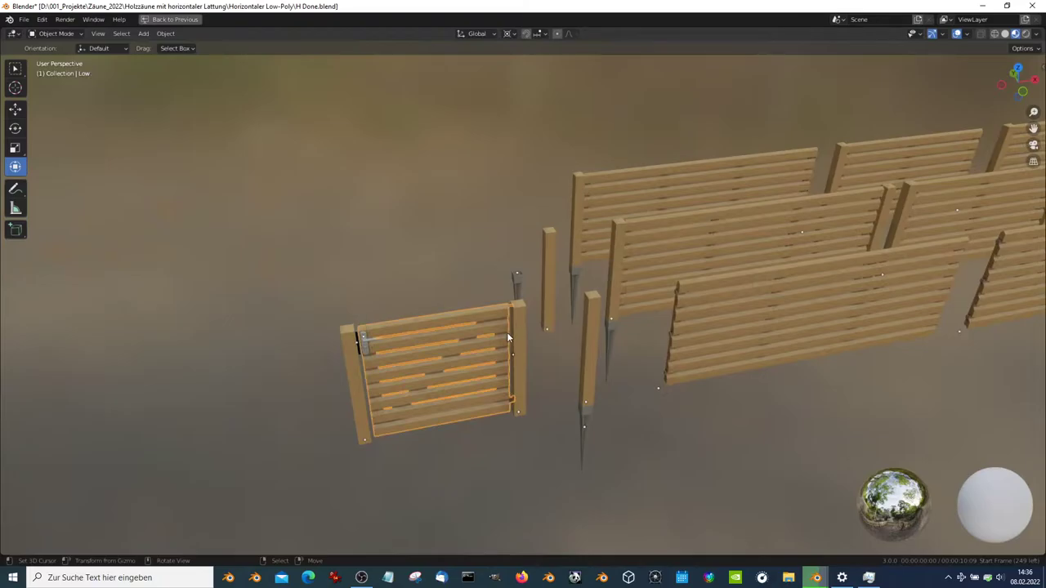
key("KP_Decimal")
mouse_move(510, 339)
middle_mouse_down()
mouse_move(488, 273)
mouse_move(490, 215)
mouse_move(647, 278)
mouse_move(697, 269)
mouse_move(702, 204)
mouse_move(508, 291)
mouse_move(610, 293)
mouse_move(607, 398)
middle_mouse_up()
scroll(508, 292, "down", 3)
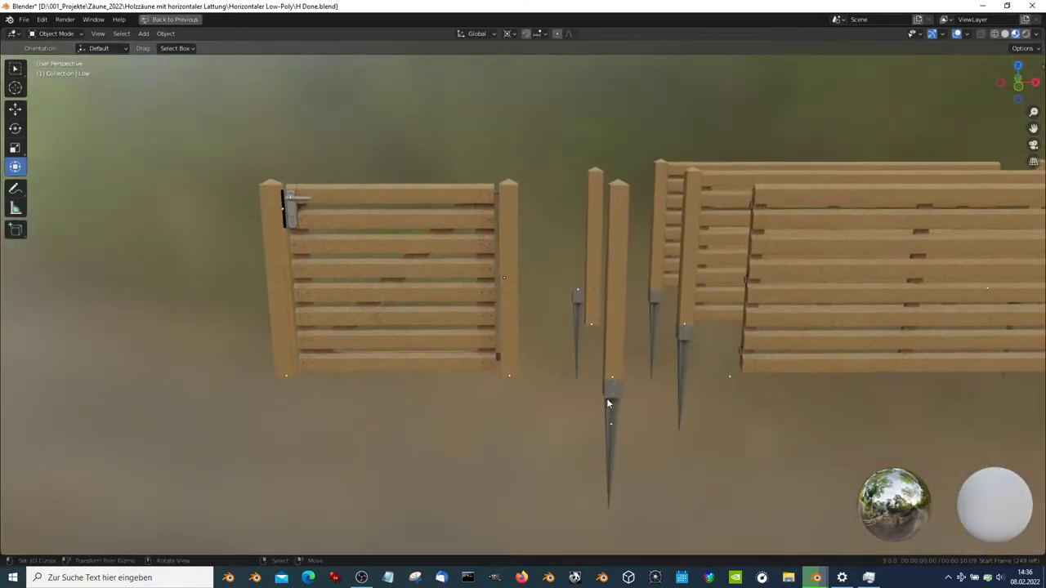
left_click(606, 398)
left_click(581, 335)
left_click(505, 304)
key("KP_1")
Select every object in the scene and make them all single-user
key("KP_7")
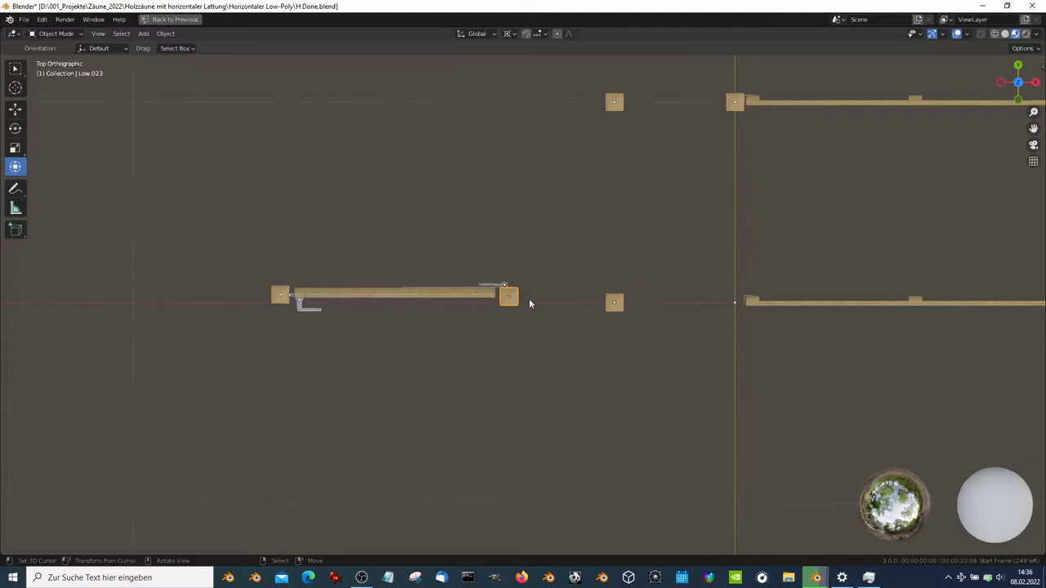
left_click_drag(534, 344, 253, 268)
middle_click_drag(346, 248, 379, 390, "shift")
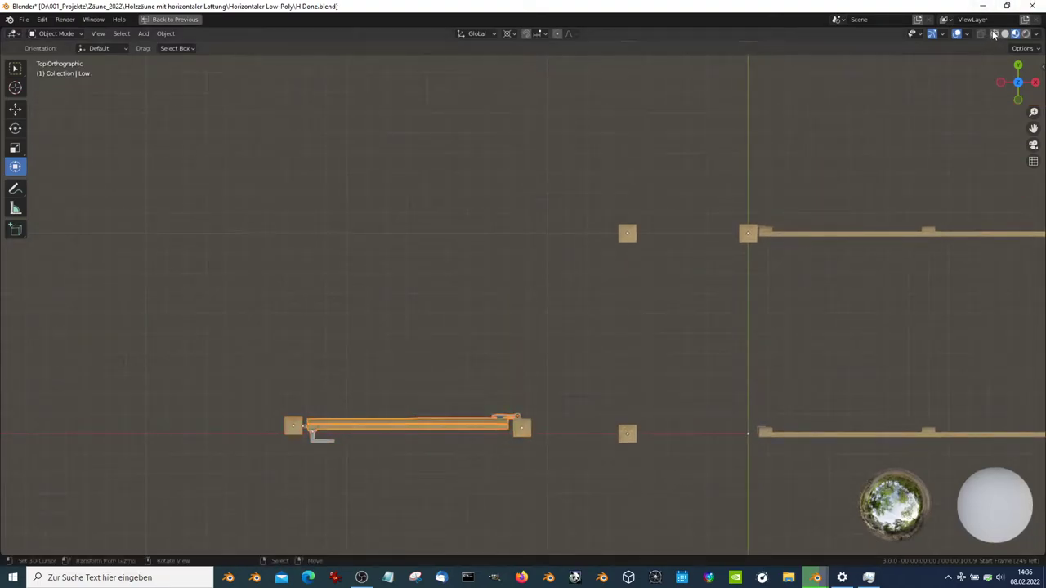
scroll(533, 350, "down", 5)
key("a")
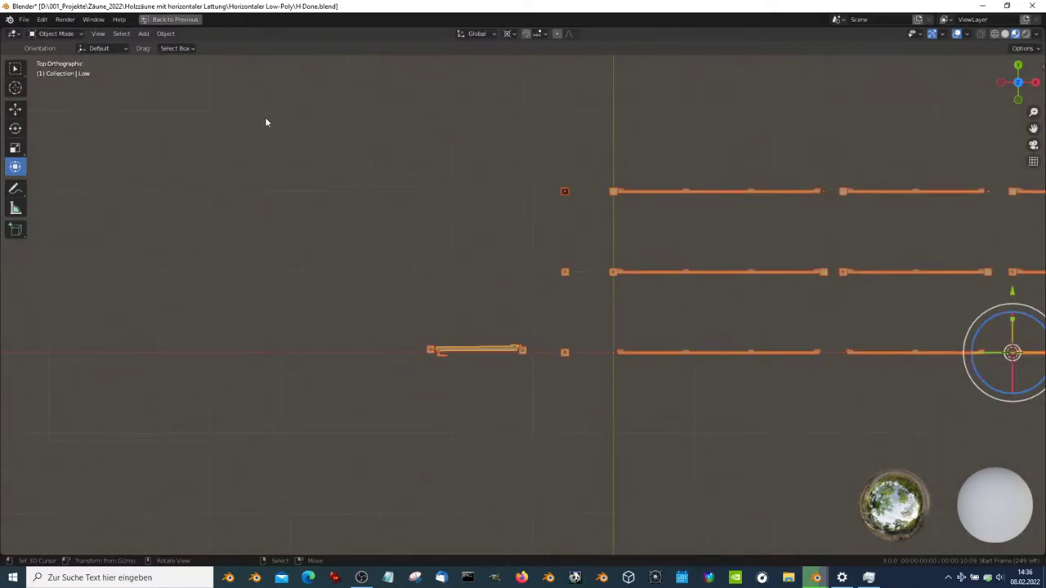
left_click(165, 33)
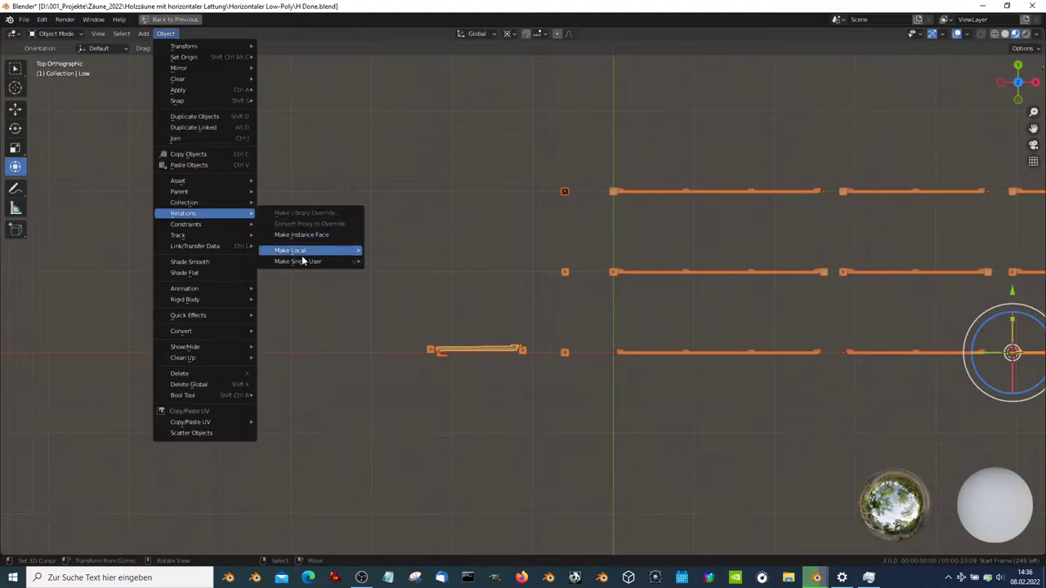
mouse_move(298, 261)
left_click(448, 273)
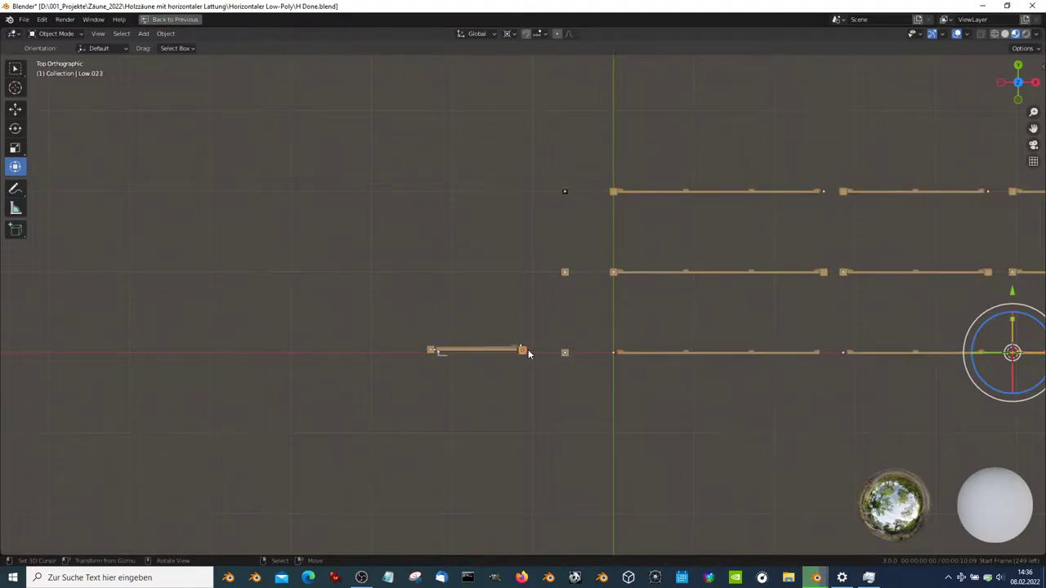
Select the small gate piece and set the pivot point to the active element
left_click_drag(534, 397, 374, 303)
left_click(510, 34)
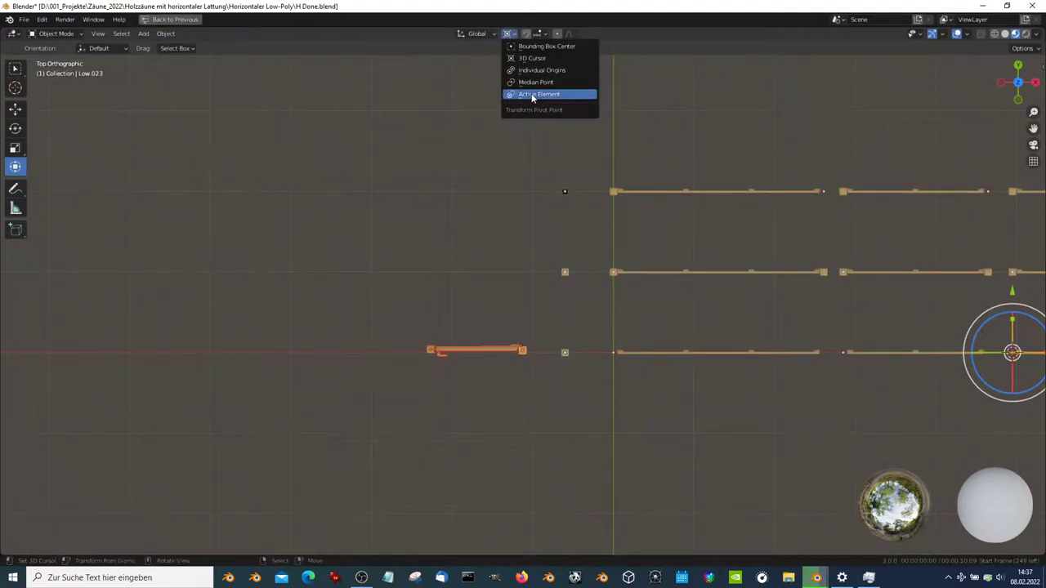
left_click(537, 82)
scroll(483, 353, "up", 2)
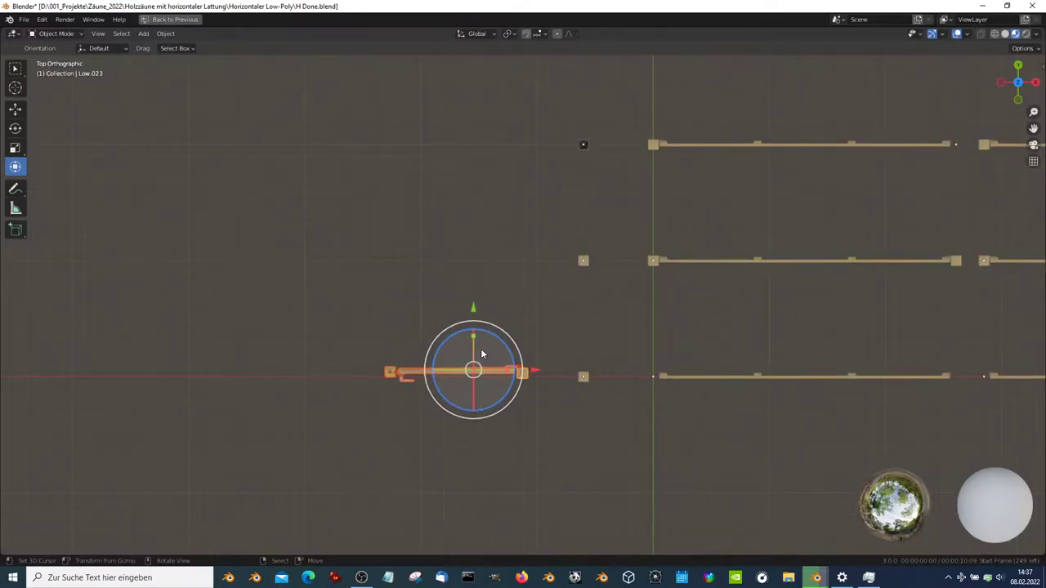
Duplicate the gate piece, then delete the unwanted copy
key("shift+d")
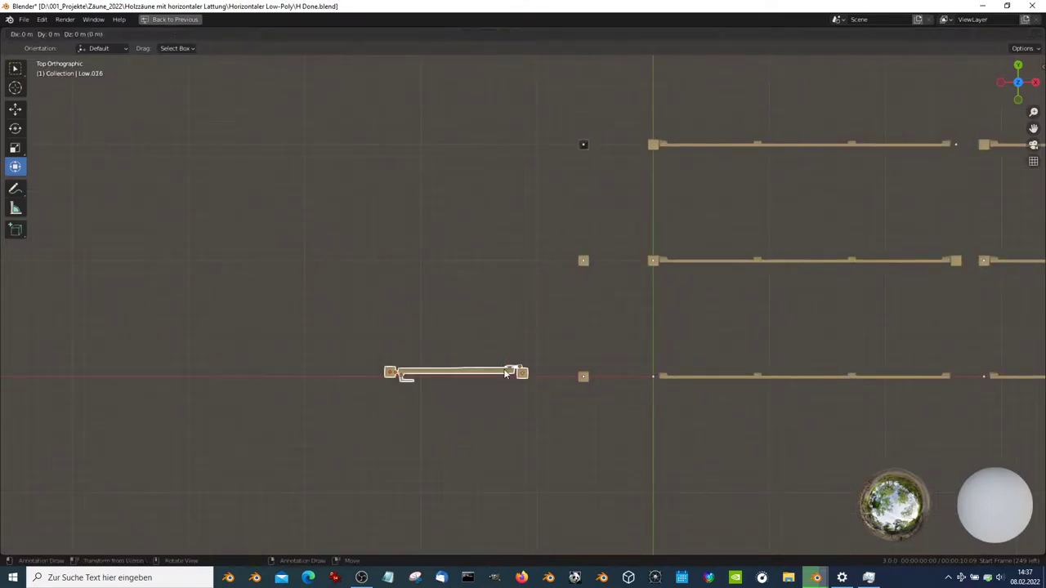
key("Escape")
key("g")
key("Escape")
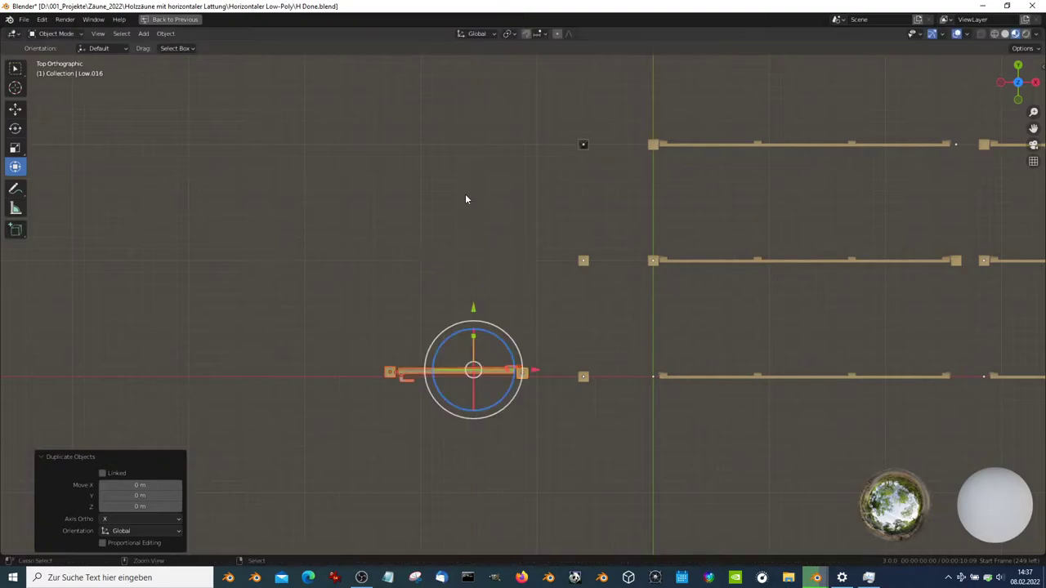
key("x")
left_click(596, 268)
Snap the 3D cursor to gate piece Low.023 and duplicate it 1 m along Y
left_click(521, 376)
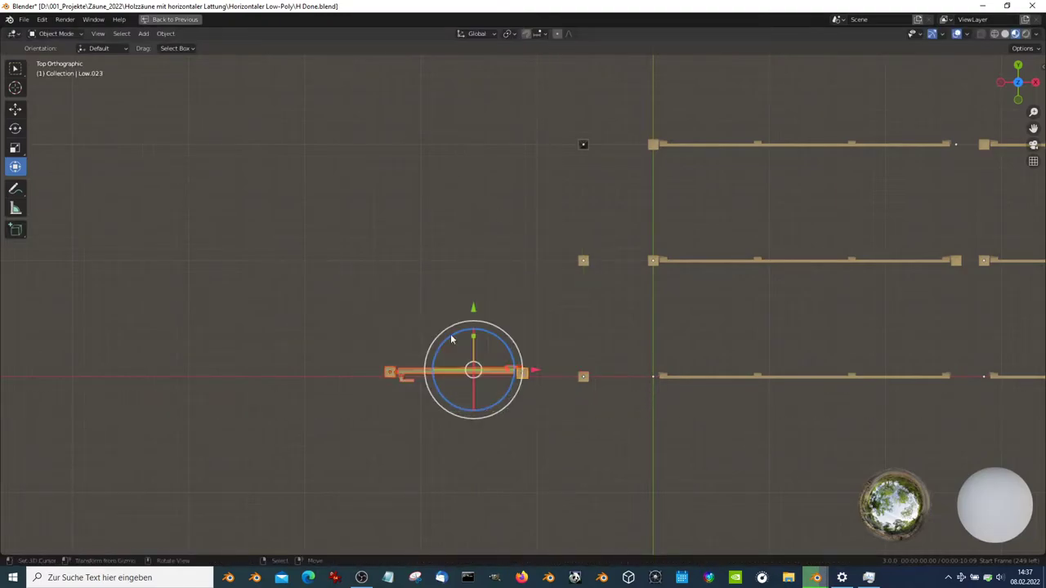
key("shift+s")
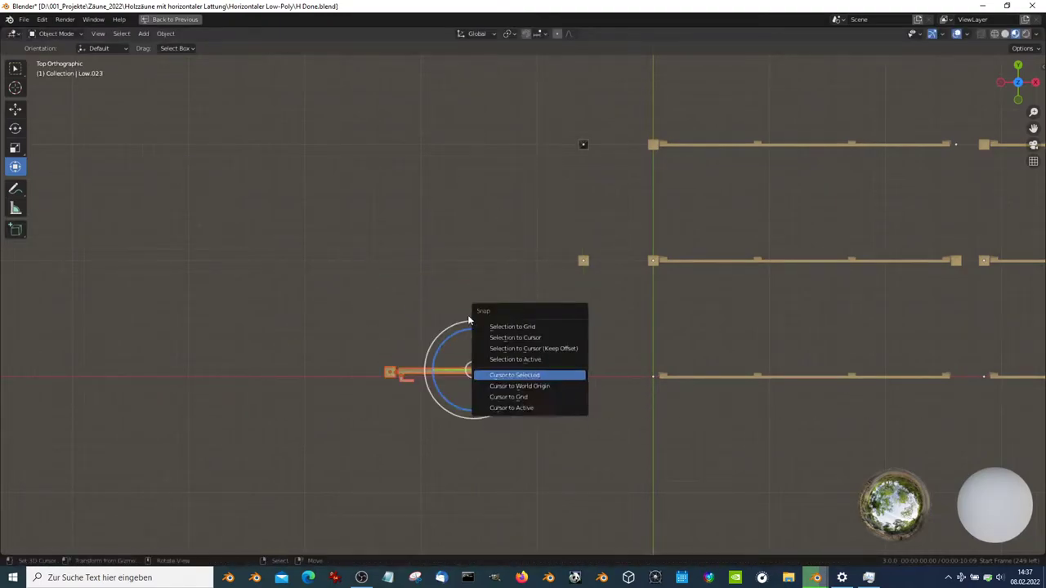
left_click(564, 374)
key("shift+d")
key("Escape")
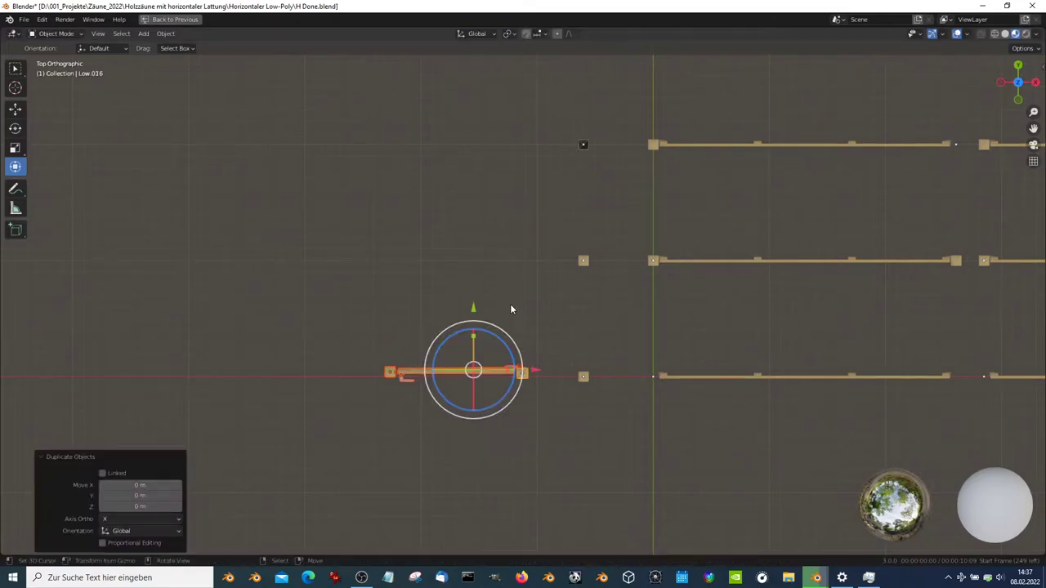
left_click_drag(474, 308, 486, 194)
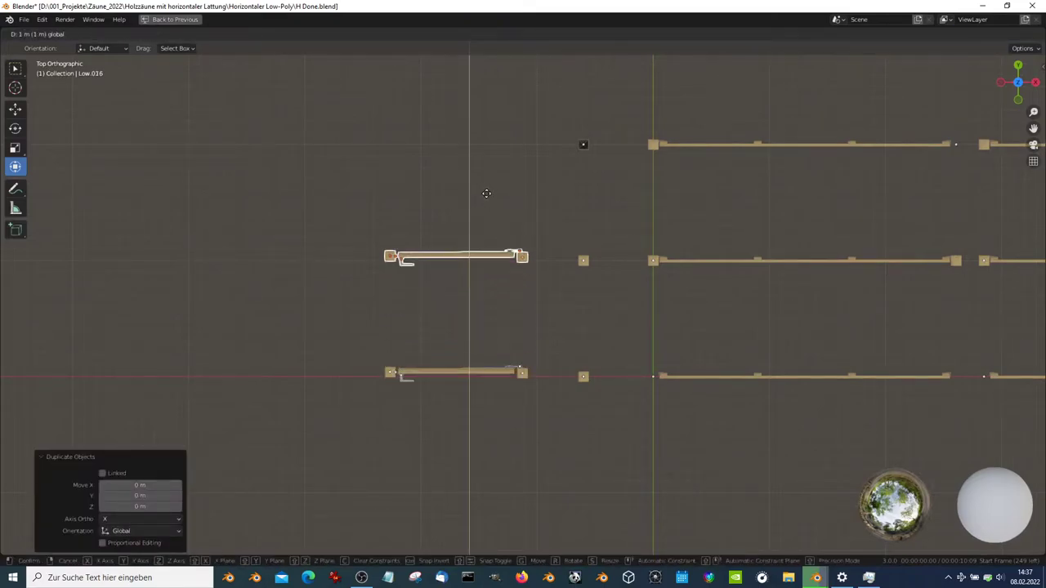
Move the upper gate panel to its new position in the fence row
scroll(517, 274, "up", 2)
scroll(518, 275, "up", 2)
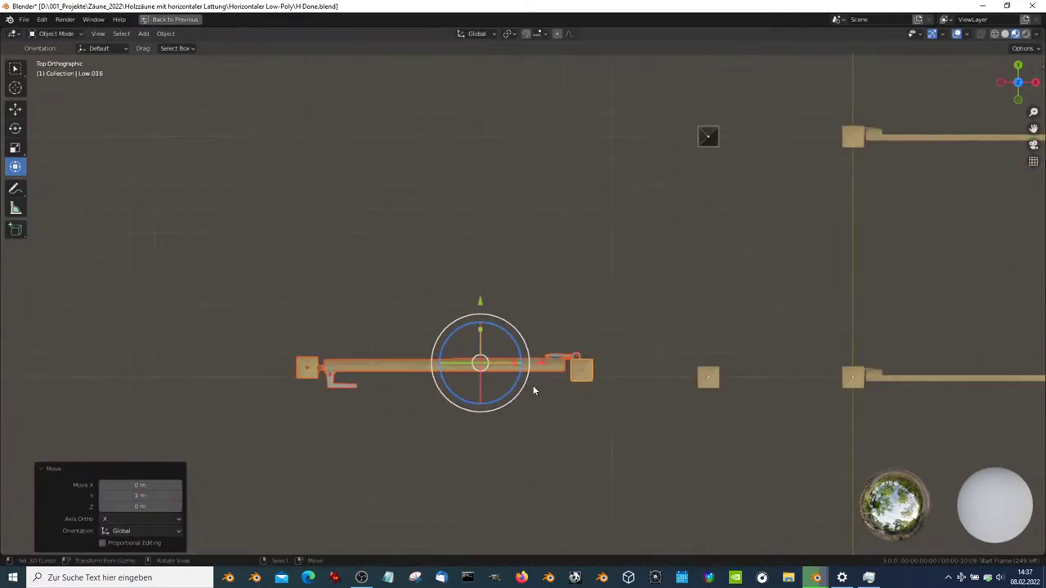
mouse_move(532, 390)
middle_mouse_down()
mouse_move(548, 317)
mouse_move(662, 286)
middle_mouse_up()
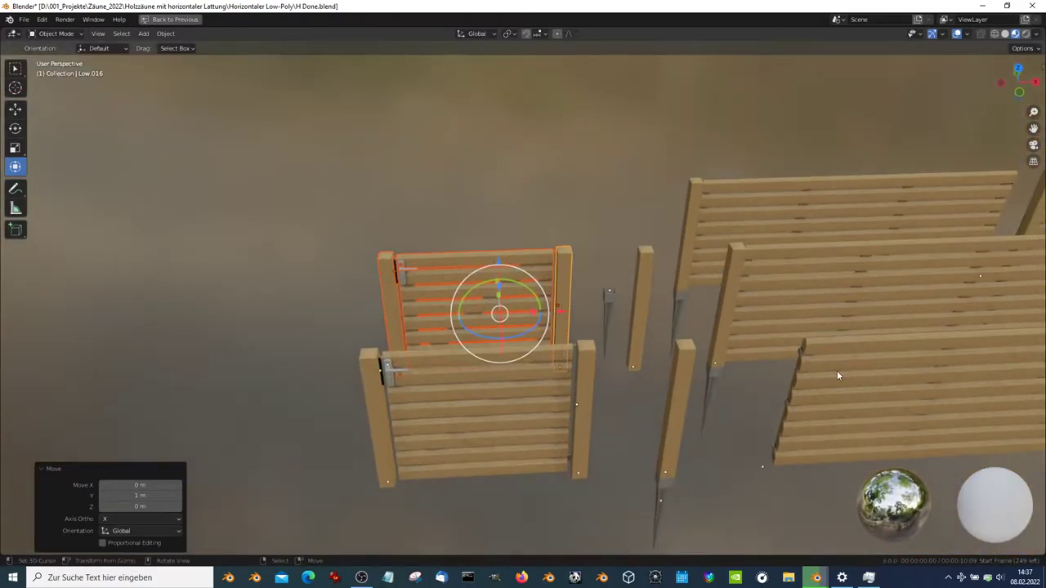
mouse_move(394, 304)
middle_mouse_down()
mouse_move(397, 366)
mouse_move(482, 233)
mouse_move(536, 249)
mouse_move(614, 303)
mouse_move(436, 325)
mouse_move(299, 305)
mouse_move(277, 250)
mouse_move(569, 321)
mouse_move(567, 250)
mouse_move(549, 269)
mouse_move(574, 317)
mouse_move(577, 289)
mouse_move(527, 296)
mouse_move(567, 318)
mouse_move(567, 386)
mouse_move(527, 345)
middle_mouse_up()
left_click(396, 372)
key("g")
left_click(490, 221)
scroll(614, 303, "up", 5)
scroll(538, 310, "up", 5)
scroll(566, 381, "down", 5)
scroll(577, 401, "down", 3)
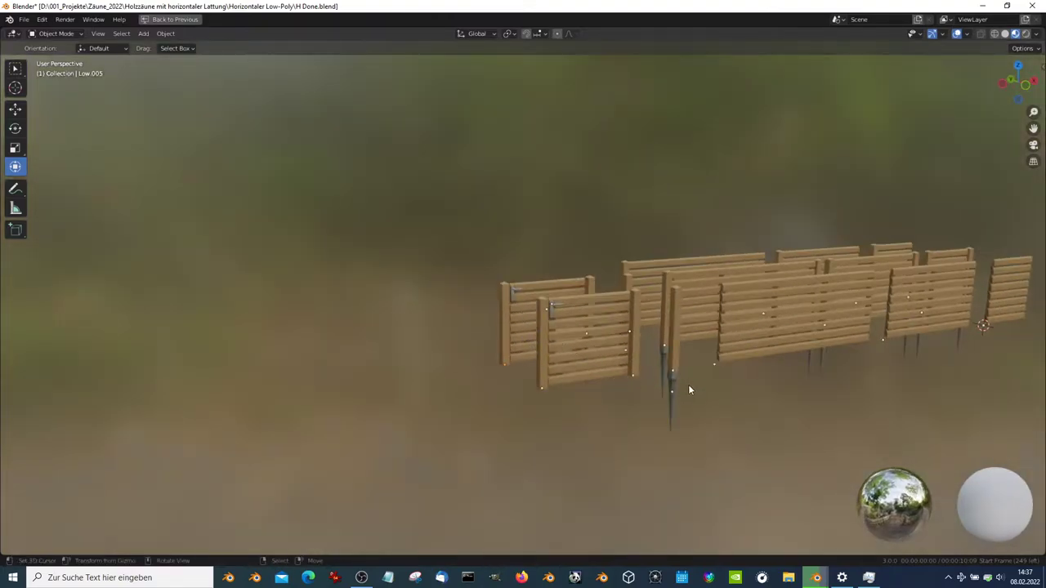
Make a linked duplicate (Alt+D) of the post beside the gates
left_click(637, 351)
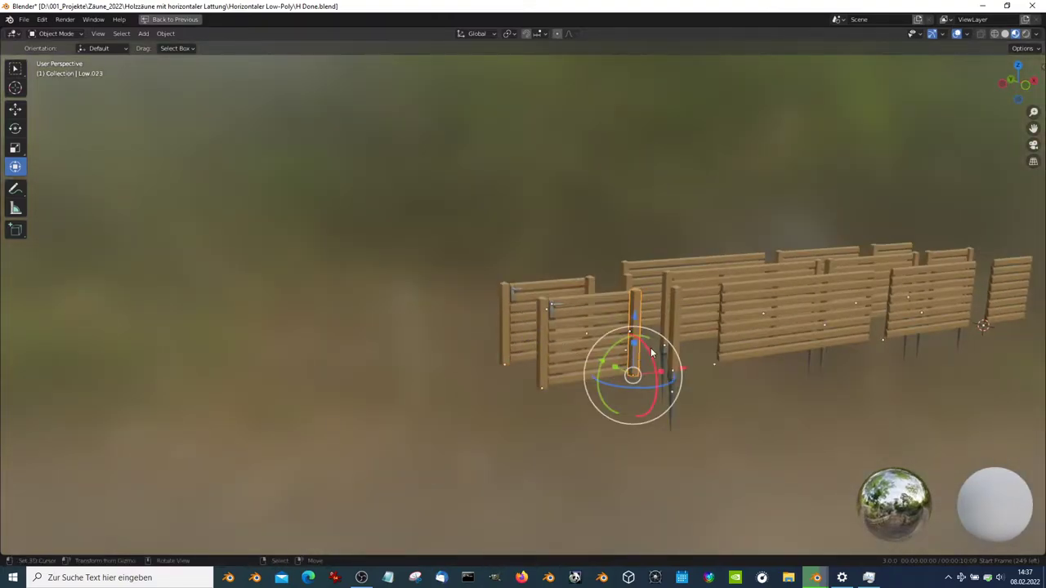
key("KP_Decimal")
key("KP_7")
scroll(651, 353, "down", 6)
middle_click_drag(640, 313, 671, 370, "shift")
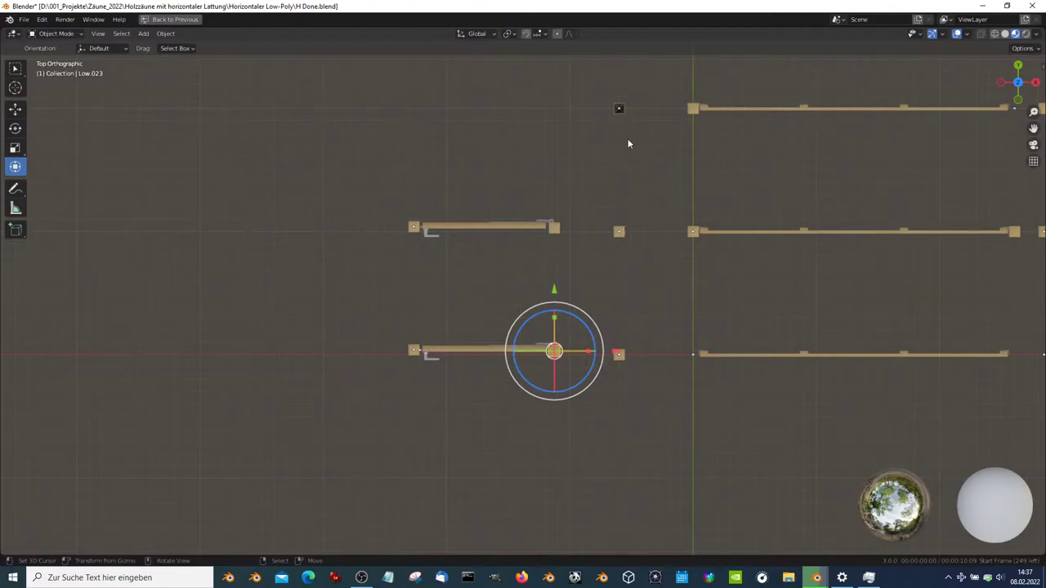
mouse_move(609, 375)
middle_mouse_down()
mouse_move(597, 346)
mouse_move(638, 396)
mouse_move(568, 241)
middle_mouse_up()
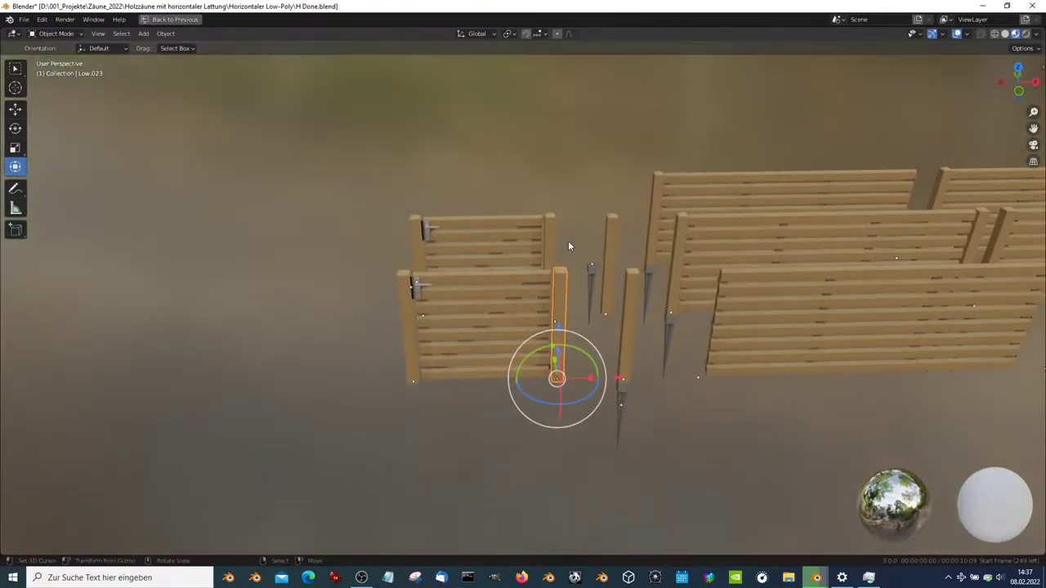
left_click(592, 263)
key("alt+d")
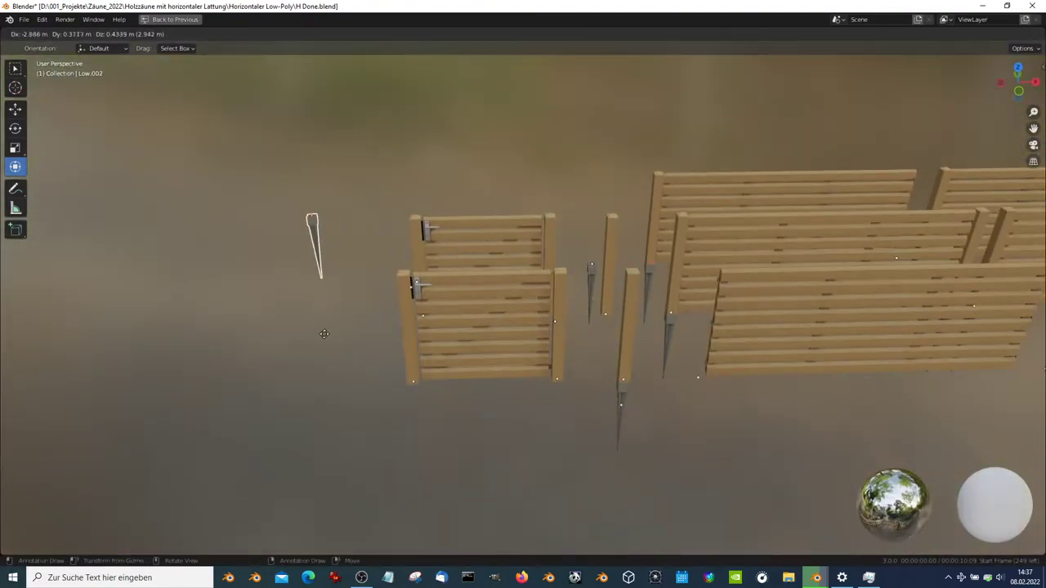
Place the linked post copy and align the posts using Copy Location
left_click(399, 392)
left_click(403, 356, "shift")
key("ctrl+c")
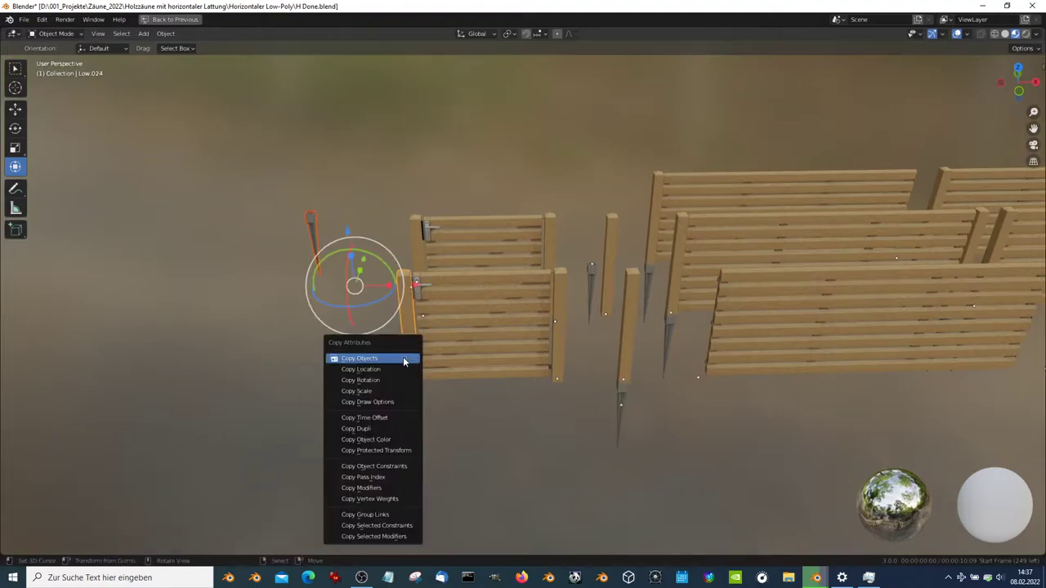
left_click(401, 369)
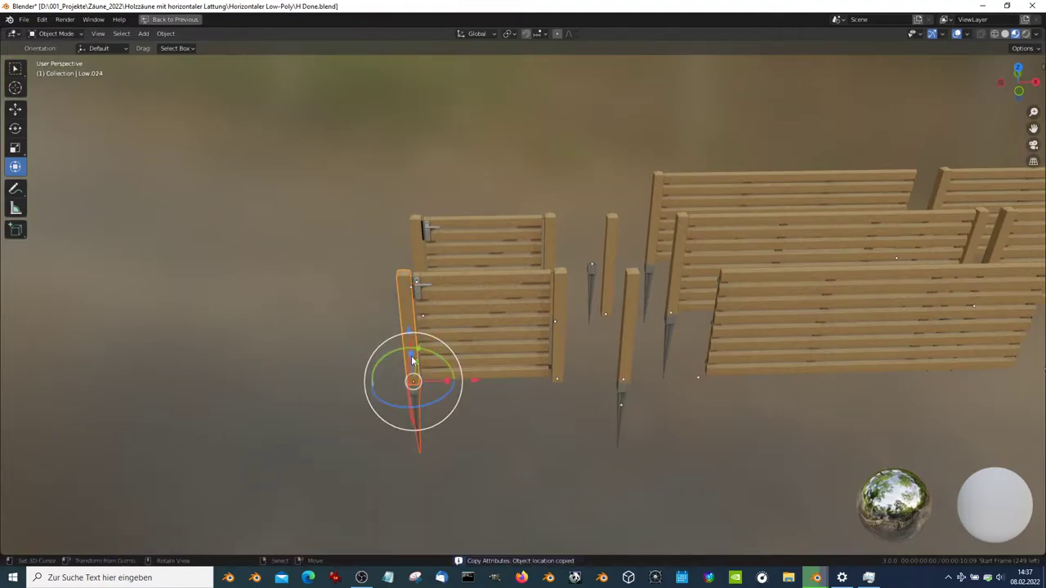
left_click(417, 413)
key("g")
right_click(434, 407)
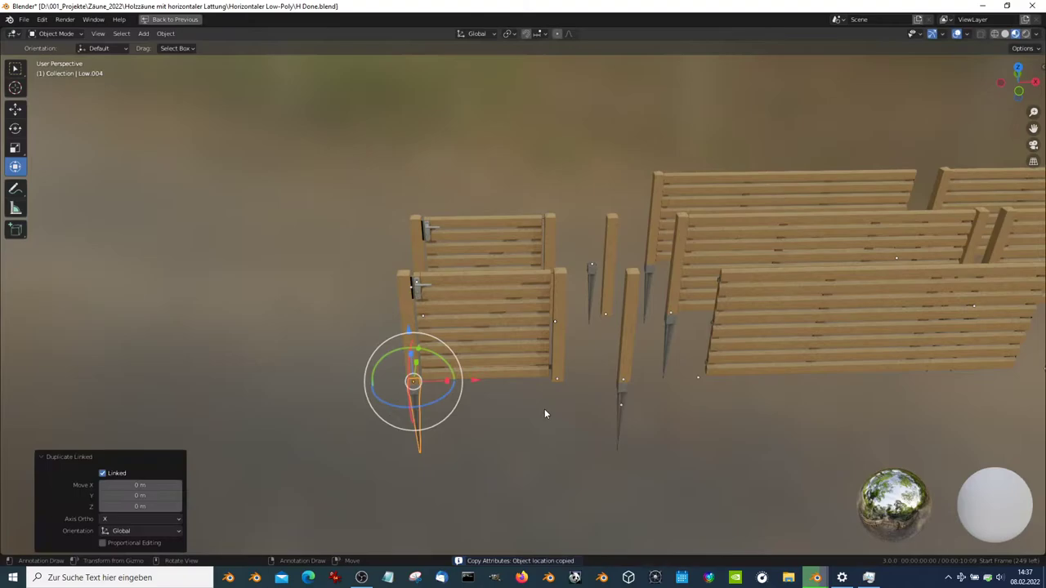
left_click(561, 357, "shift")
key("ctrl+c")
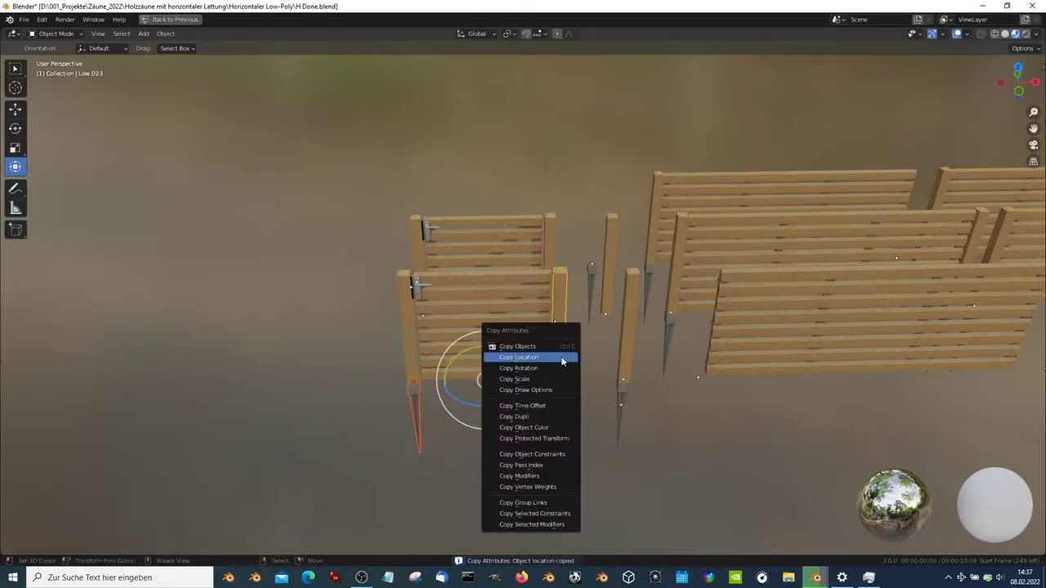
left_click(563, 358)
Duplicate the lower gate with its posts 2 m along Y into the empty rear row
left_click(548, 433)
middle_click_drag(549, 433, 559, 464)
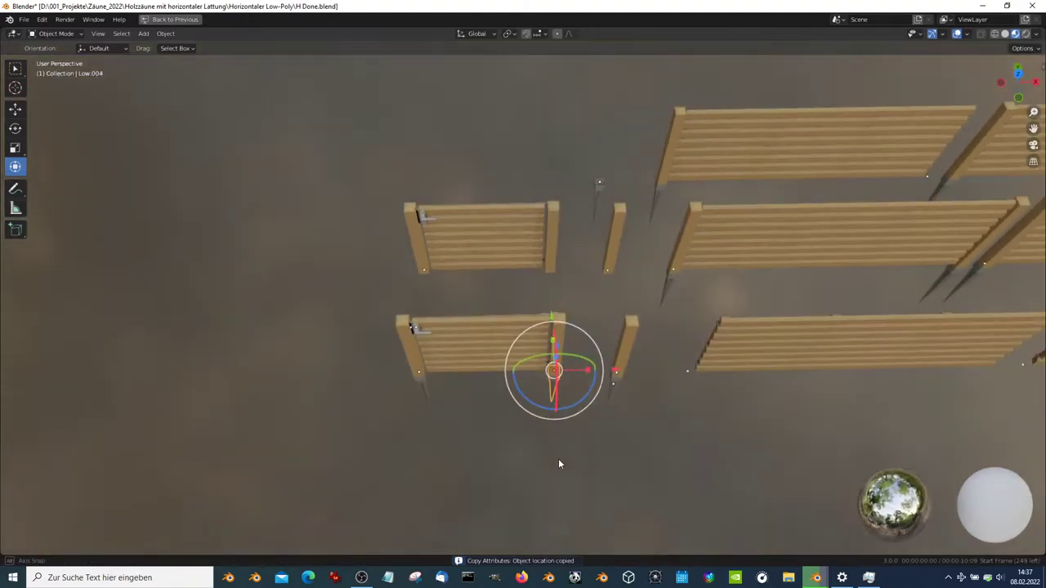
left_click_drag(568, 444, 387, 305)
key("g")
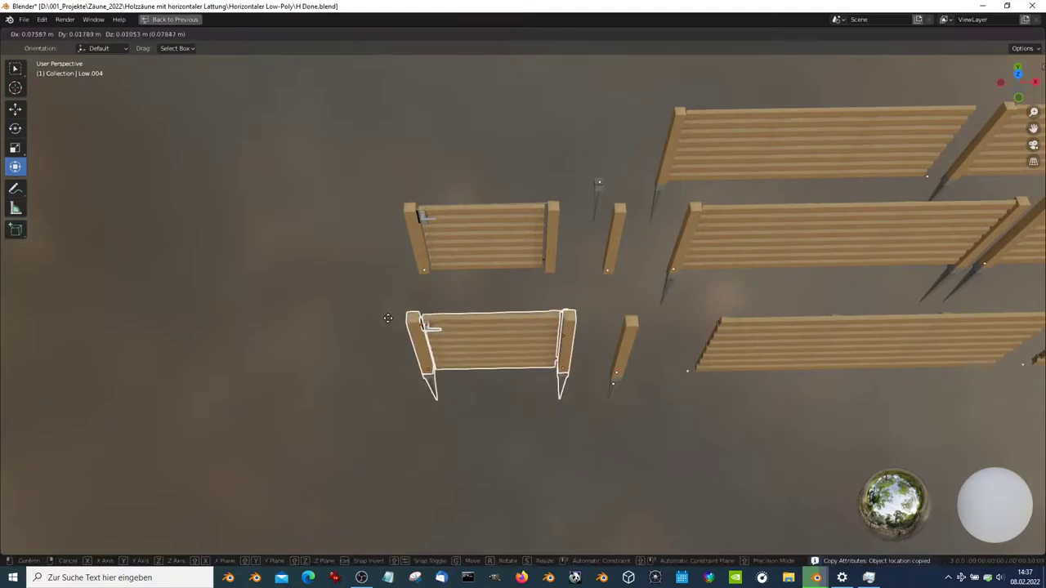
right_click(387, 317)
key("KP_7")
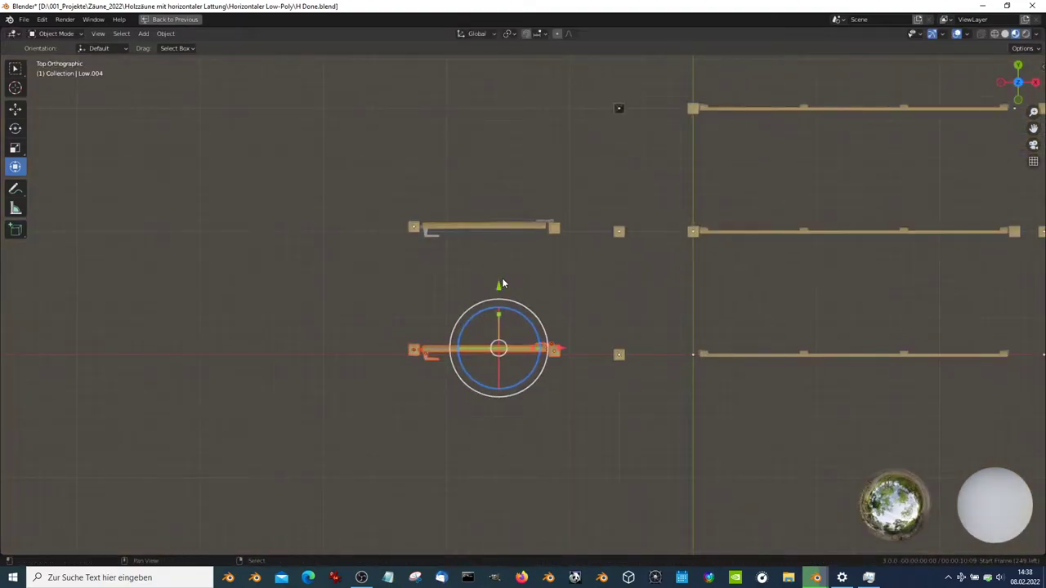
middle_click_drag(502, 283, 517, 389, "shift")
key("shift+d")
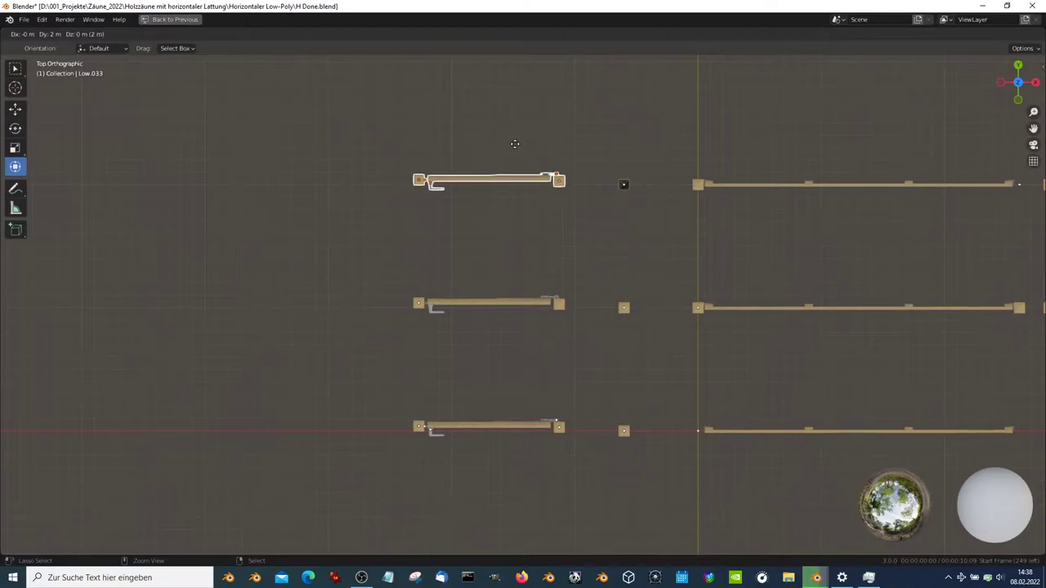
left_click(516, 144)
Select fence pieces, posts and gate panels in turn to reach the front-left gate
mouse_move(517, 144)
middle_mouse_down()
mouse_move(362, 403)
mouse_move(461, 398)
middle_mouse_up()
left_click(361, 407)
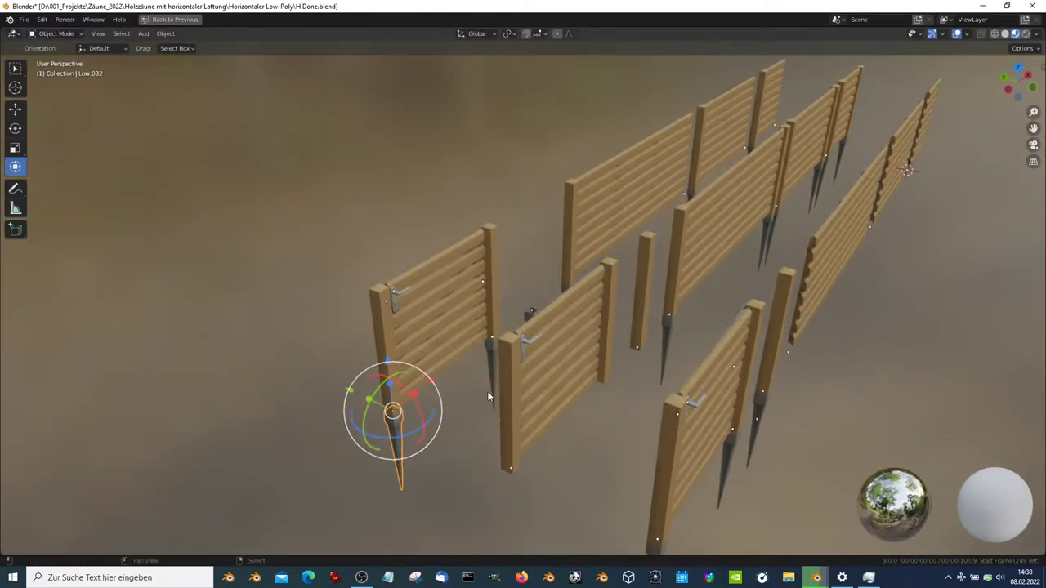
left_click(416, 345, "shift")
left_click(419, 335)
left_click(632, 286)
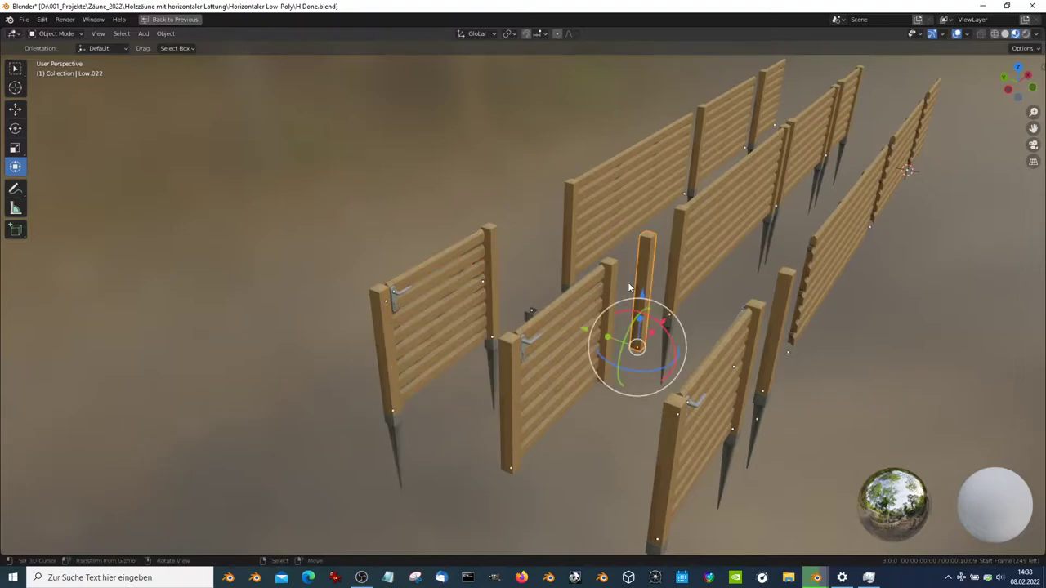
left_click(575, 320)
left_click(418, 303)
middle_click_drag(417, 302, 479, 518)
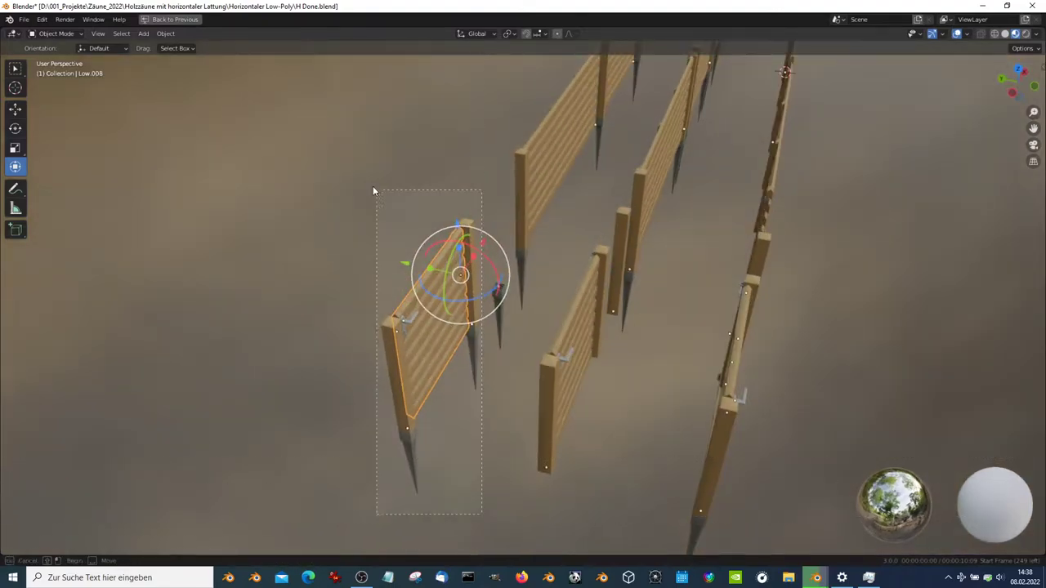
Make the left gate single-user and move it to a new position
left_click_drag(479, 519, 325, 184)
left_click(167, 35)
mouse_move(183, 213)
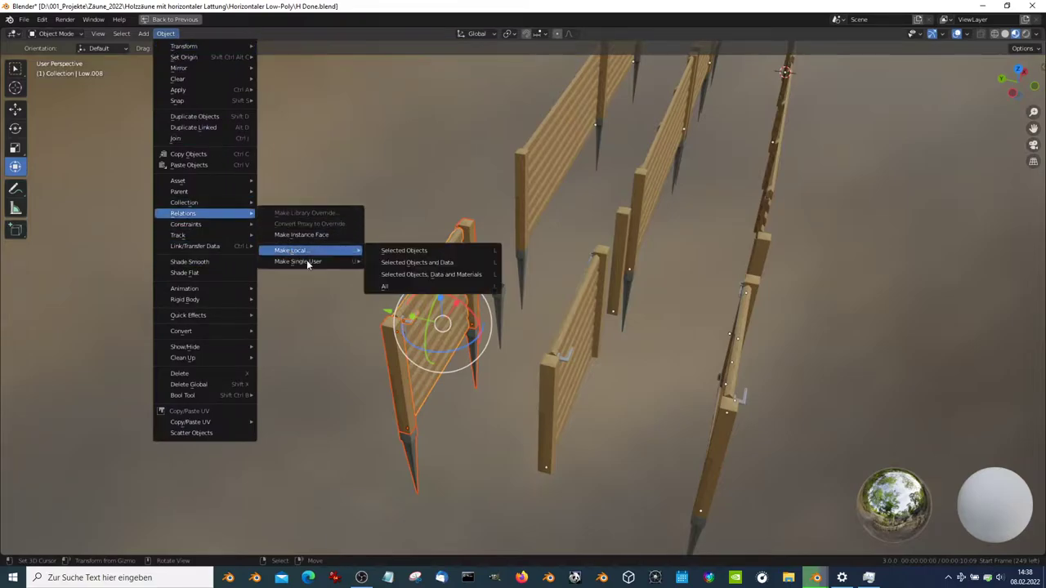
mouse_move(298, 262)
left_click(393, 272)
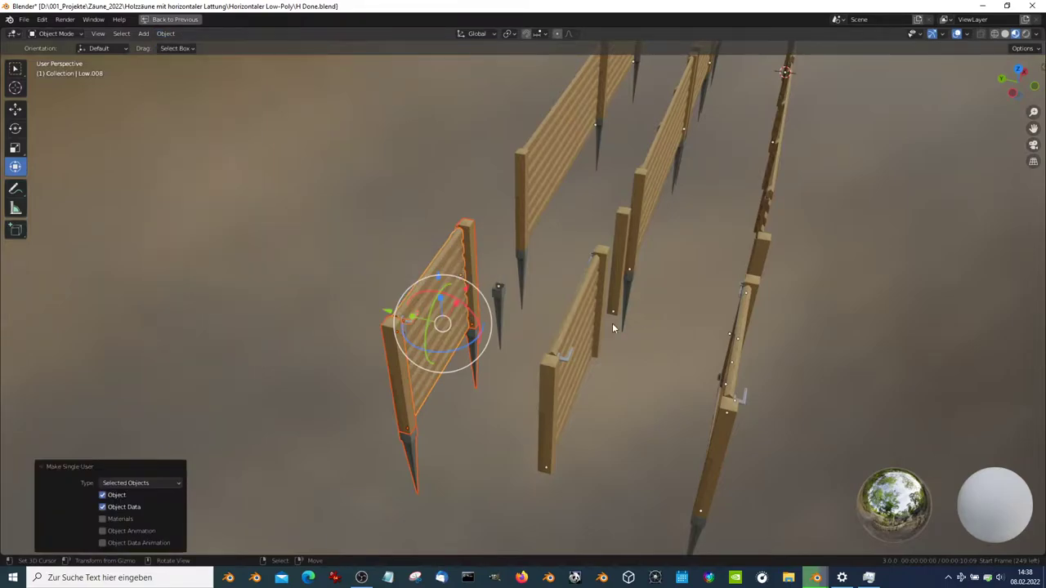
middle_click_drag(612, 323, 531, 338)
left_click(400, 321)
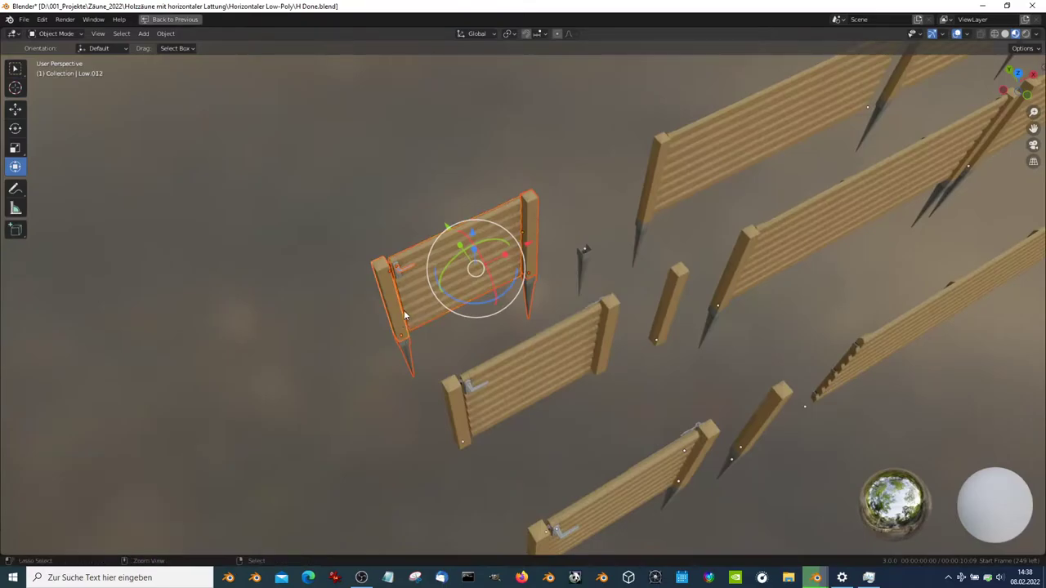
key("g")
left_click(408, 264)
Attempt a linked duplicate of the lower-left gate, then cancel it
mouse_move(407, 263)
middle_mouse_down()
mouse_move(435, 291)
mouse_move(566, 186)
mouse_move(687, 195)
mouse_move(456, 261)
mouse_move(567, 315)
mouse_move(555, 238)
mouse_move(575, 420)
middle_mouse_up()
left_click(563, 336)
mouse_move(575, 421)
left_mouse_down()
mouse_move(499, 420)
mouse_move(377, 311)
left_mouse_up()
key("KP_7")
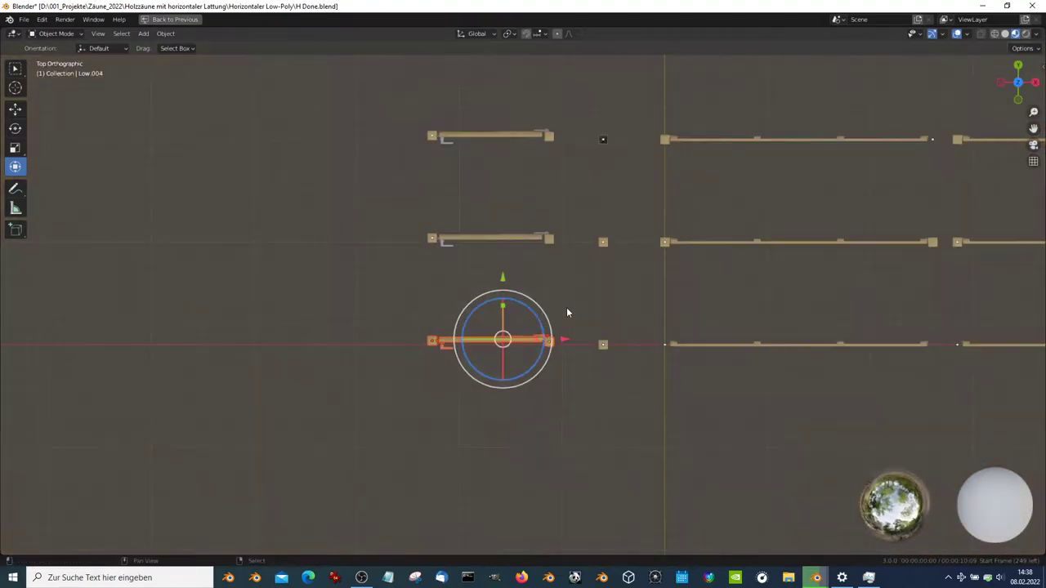
key("alt+a")
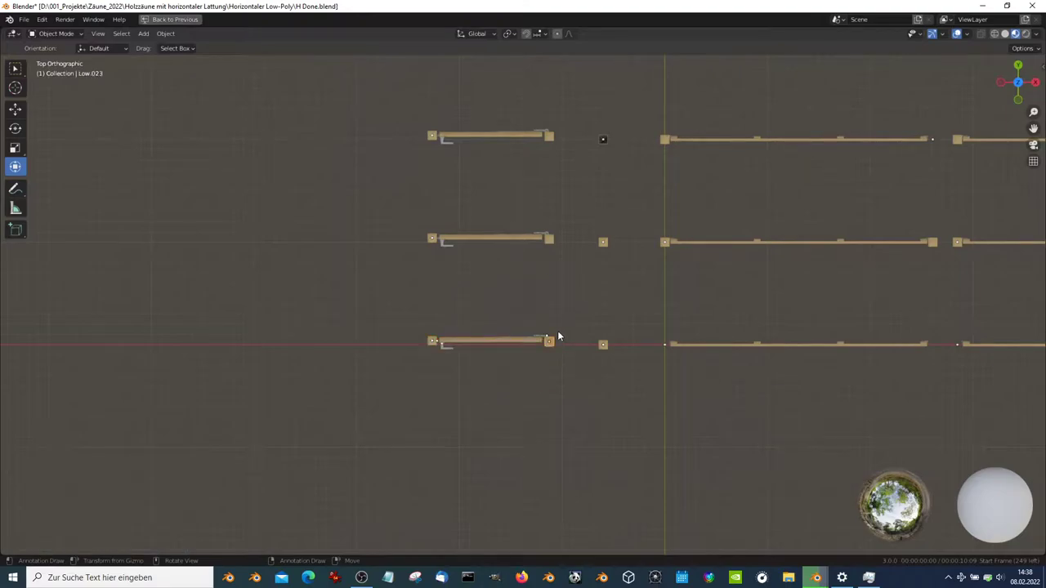
left_click(549, 340)
key("alt+d")
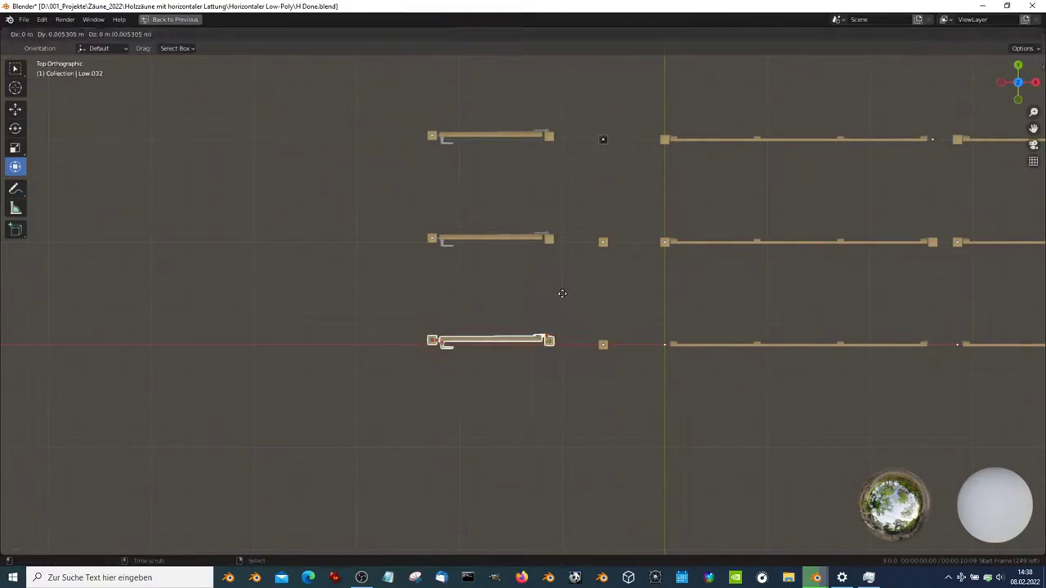
right_click(560, 290)
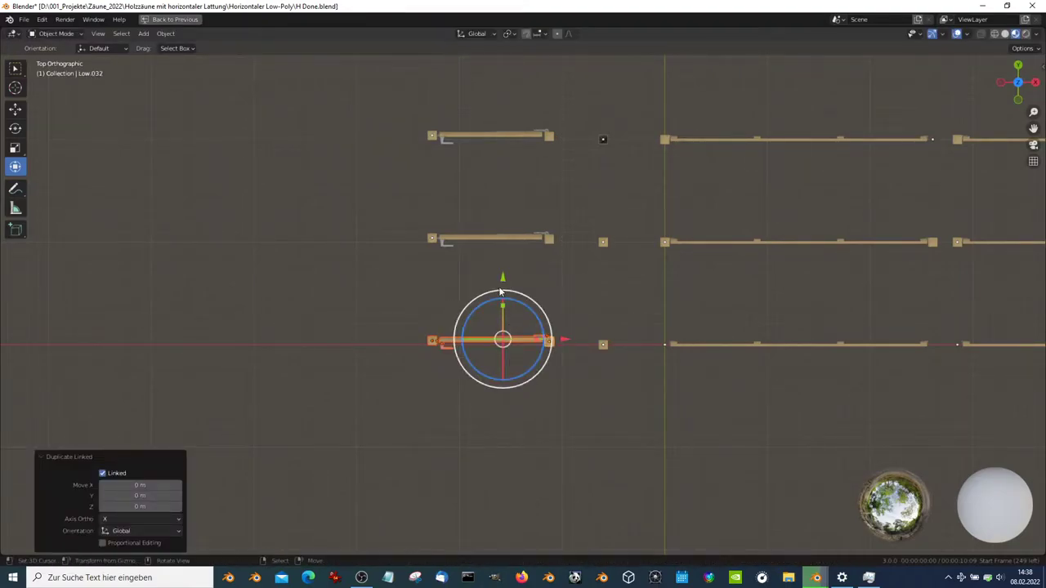
key("alt+a")
Duplicate the front gate as an independent copy placed 1.1 m in front along Y
left_click(547, 343)
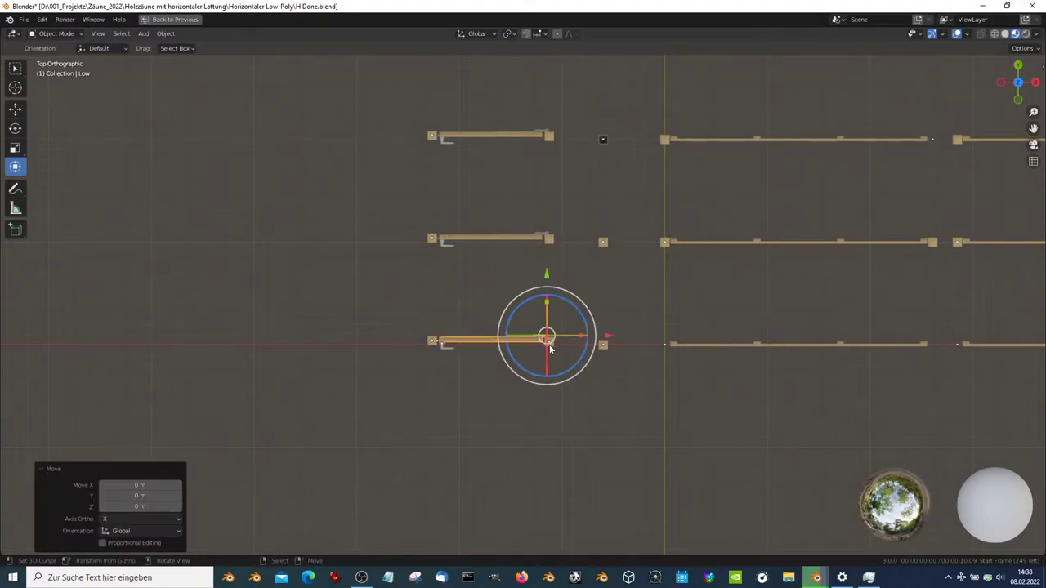
scroll(563, 378, "down", 2)
scroll(486, 316, "up", 3)
left_click(540, 348)
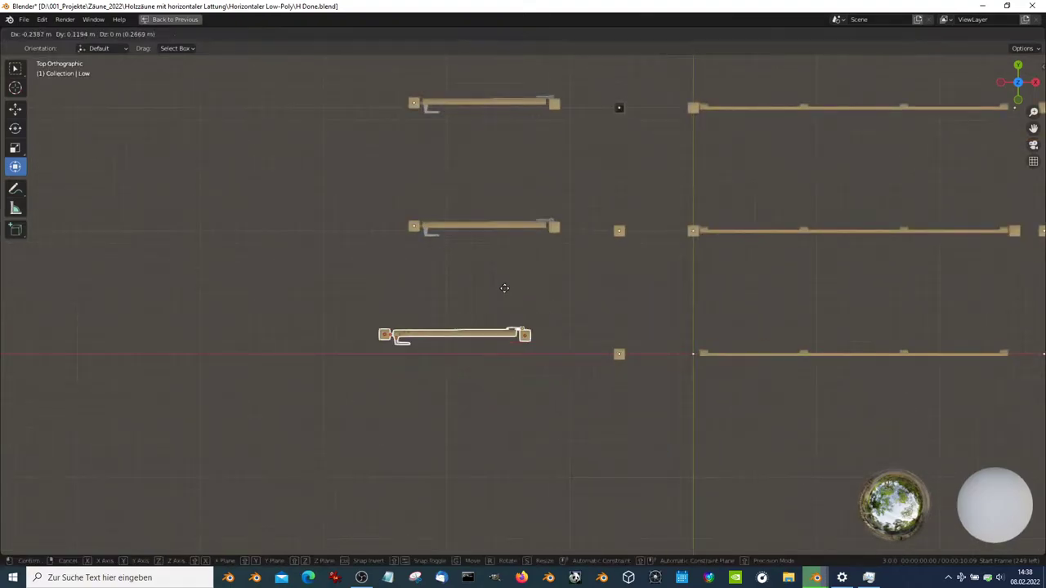
key("shift+d")
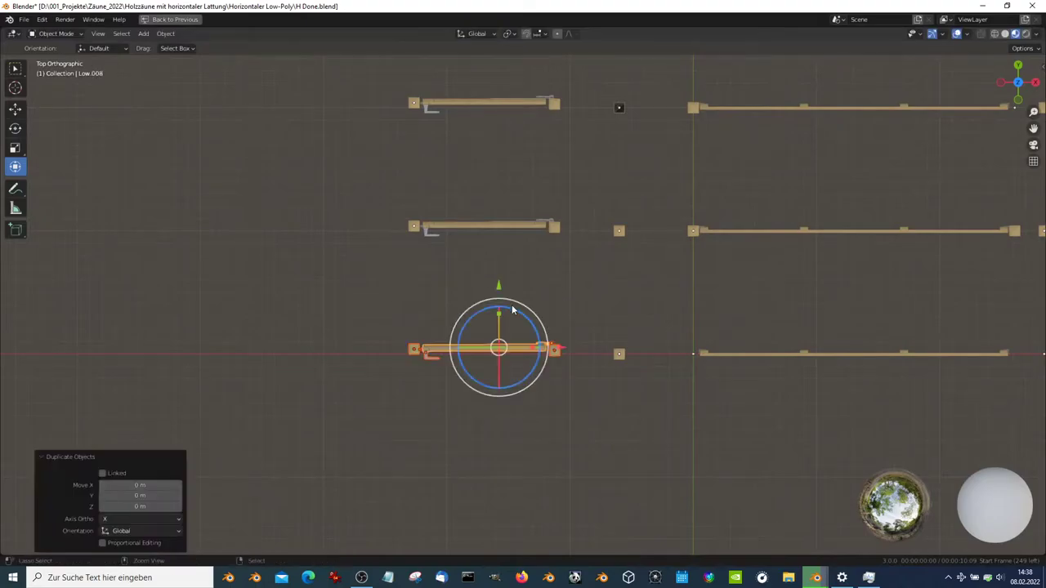
key("y")
left_click(545, 416)
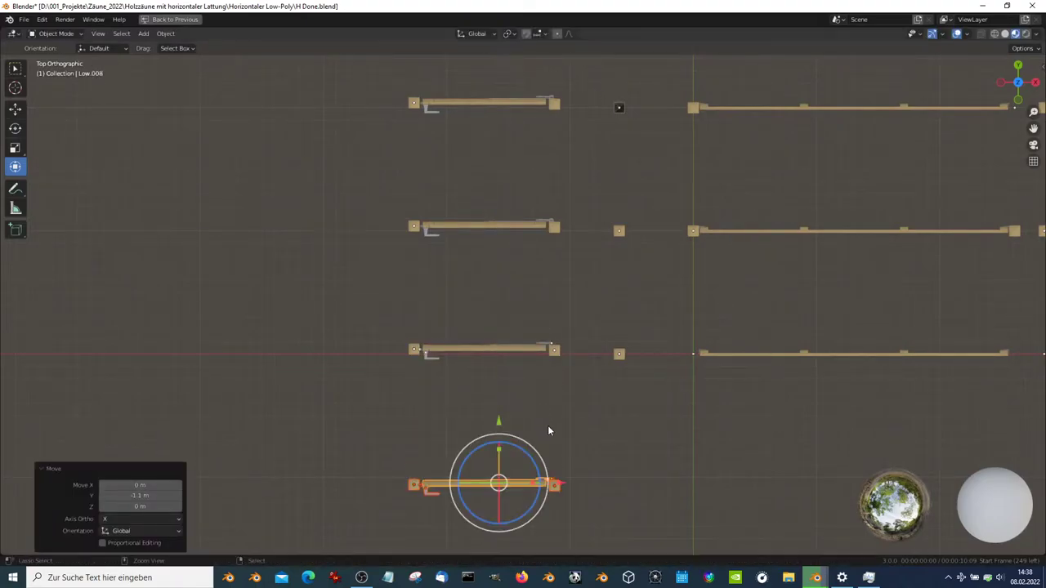
key("g")
key("y")
left_click(498, 410)
mouse_move(499, 410)
middle_mouse_down()
mouse_move(554, 350)
mouse_move(639, 334)
mouse_move(619, 351)
middle_mouse_up()
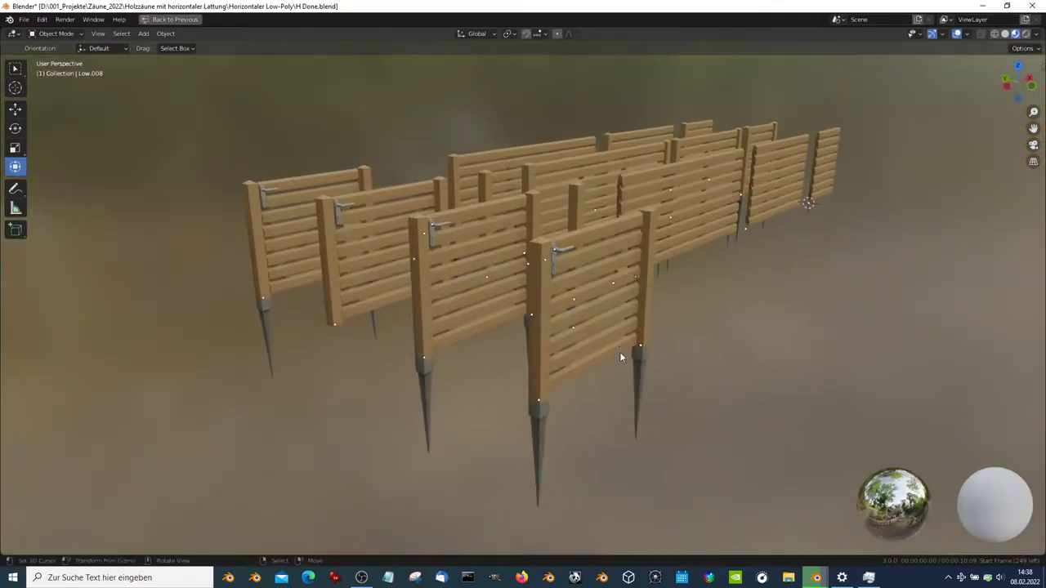
left_click(615, 291)
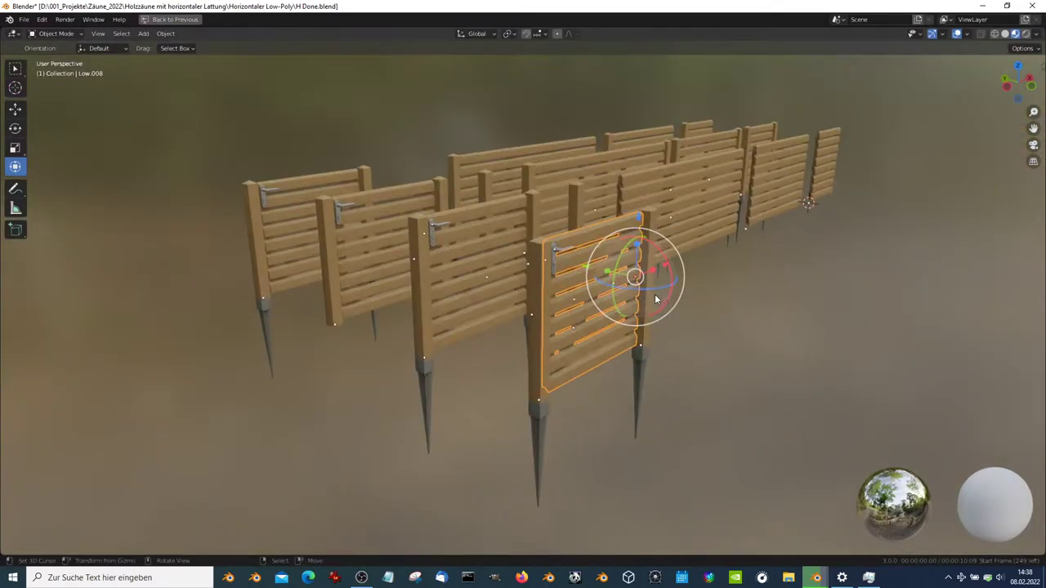
Return to the fence scene, orbit around the gate, and restore the Shading workspace layout
key("alt+Tab")
key("alt+Tab")
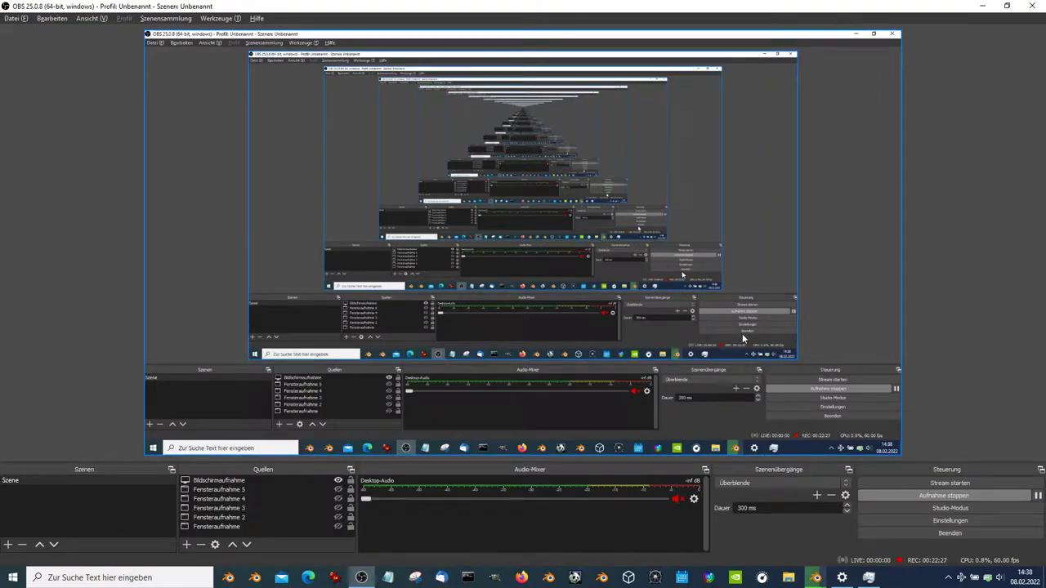
key("alt+Tab")
middle_click_drag(743, 341, 597, 266)
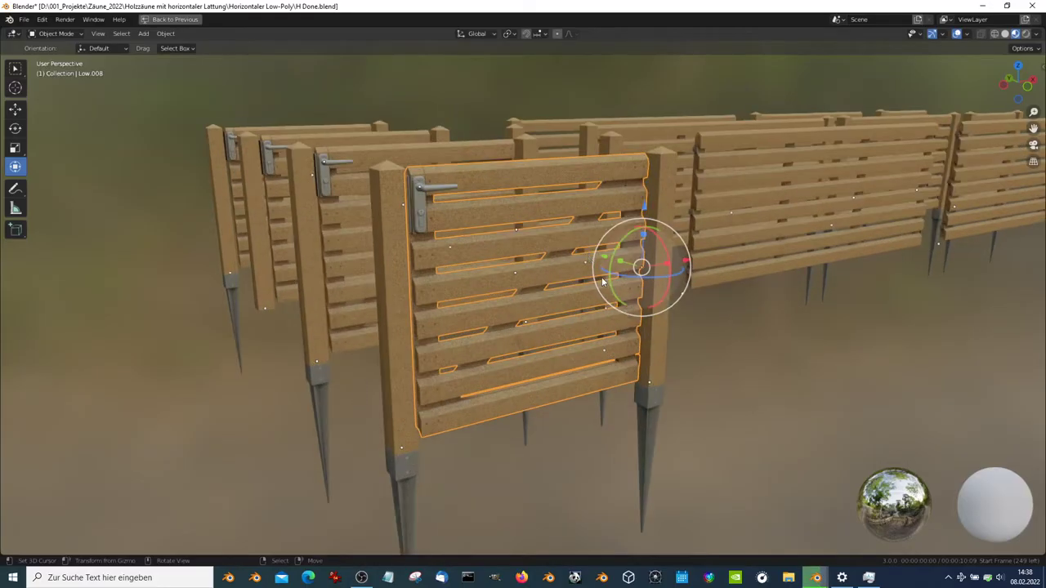
middle_click_drag(573, 346, 561, 288)
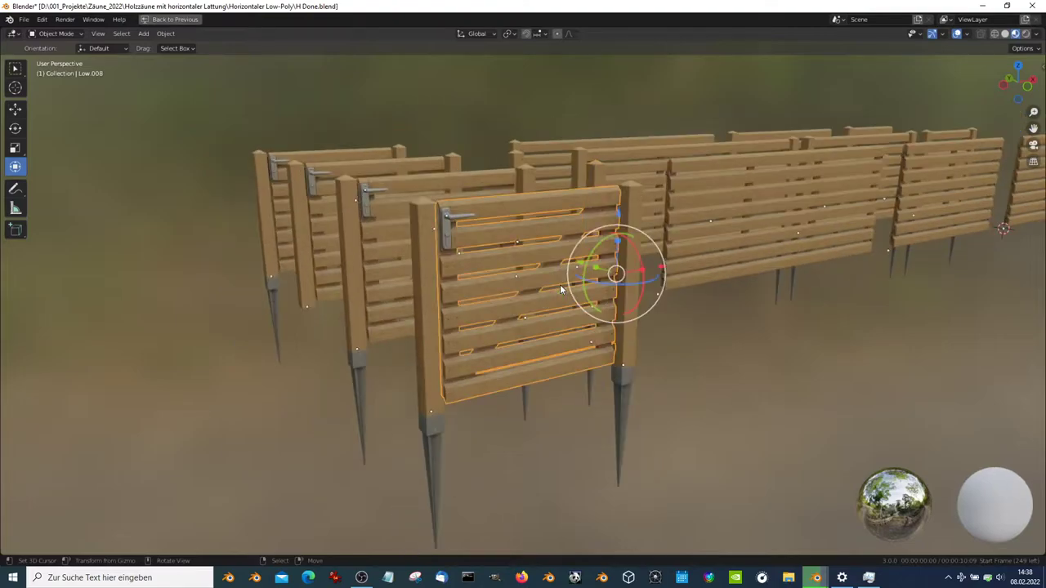
left_click(174, 19)
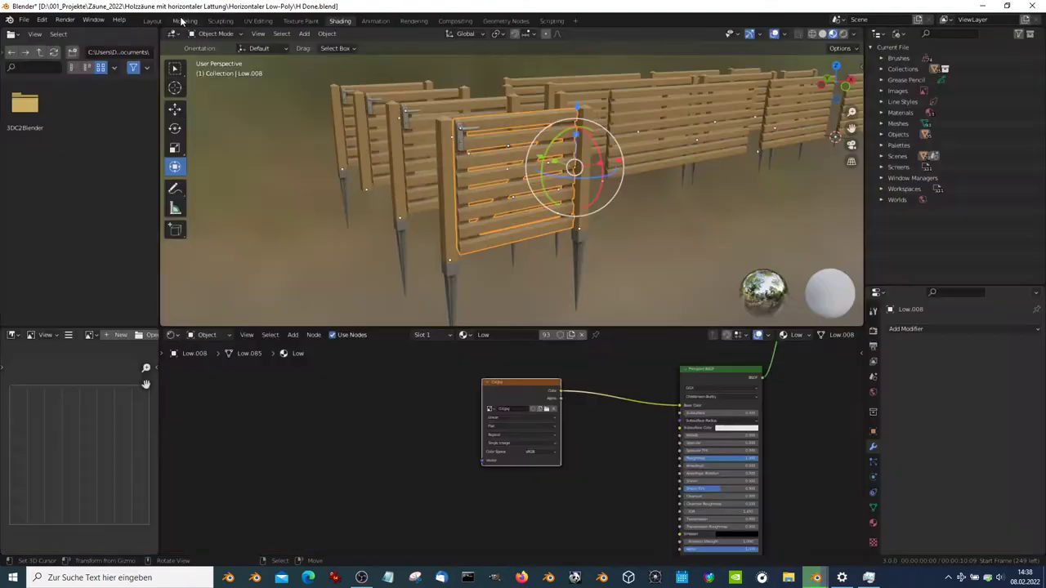
Switch to the Animation workspace with Material Preview shading and frame the selected gate
left_click(377, 20)
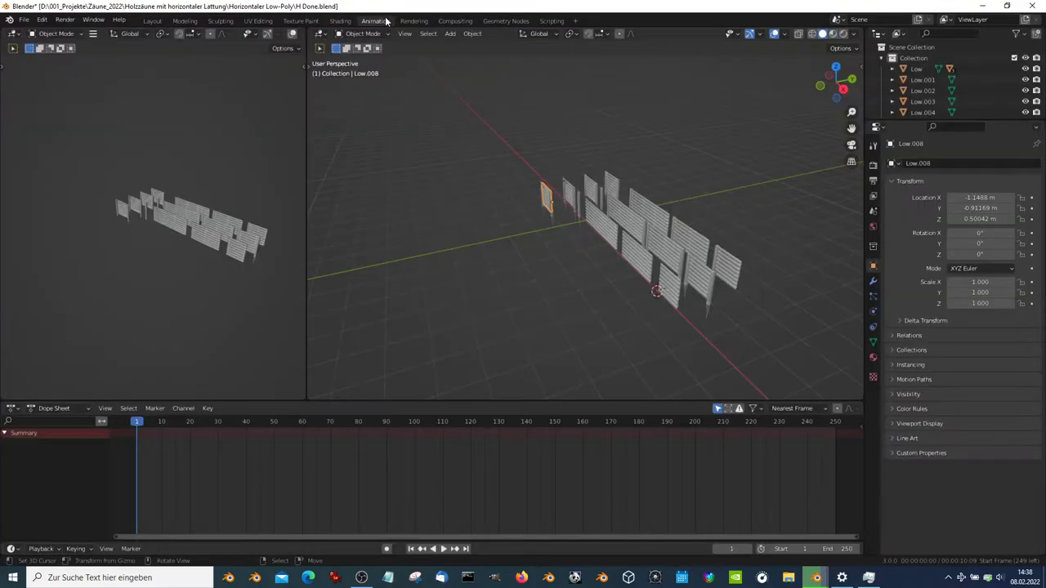
left_click(832, 33)
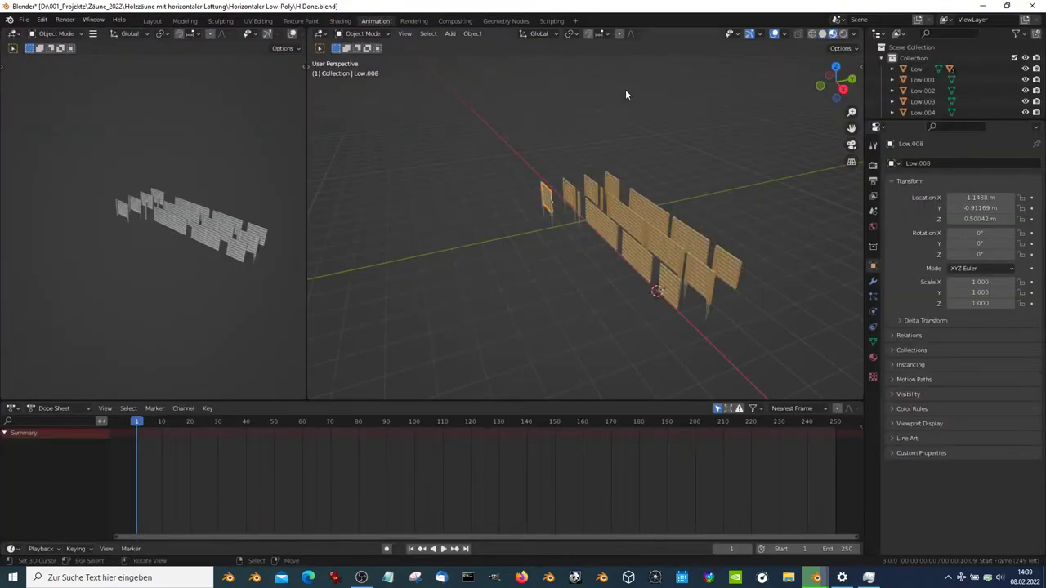
key("KP_Decimal")
middle_click_drag(623, 95, 689, 208)
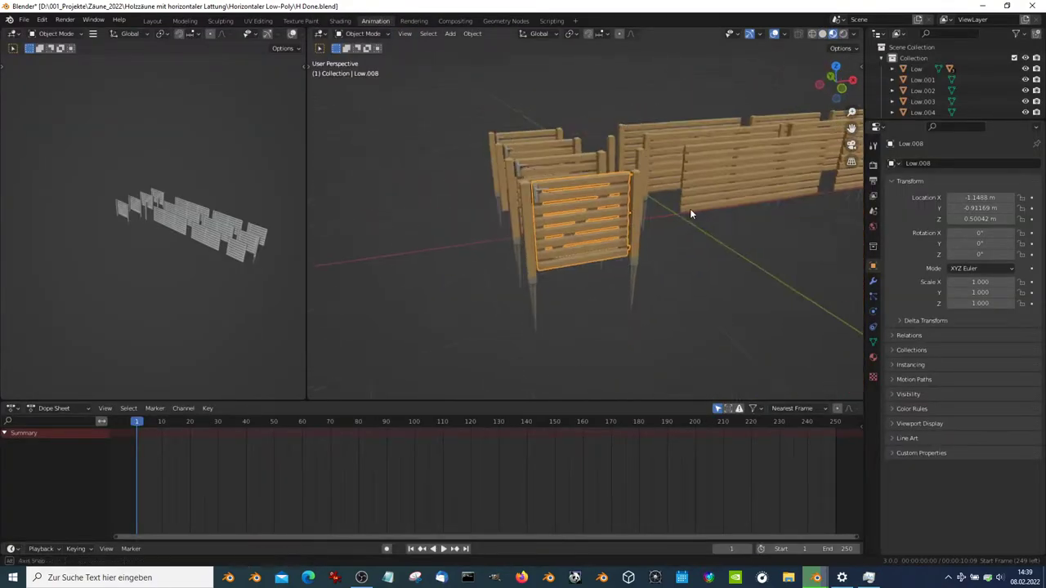
mouse_move(168, 469)
left_mouse_down()
mouse_move(660, 456)
mouse_move(218, 467)
left_mouse_up()
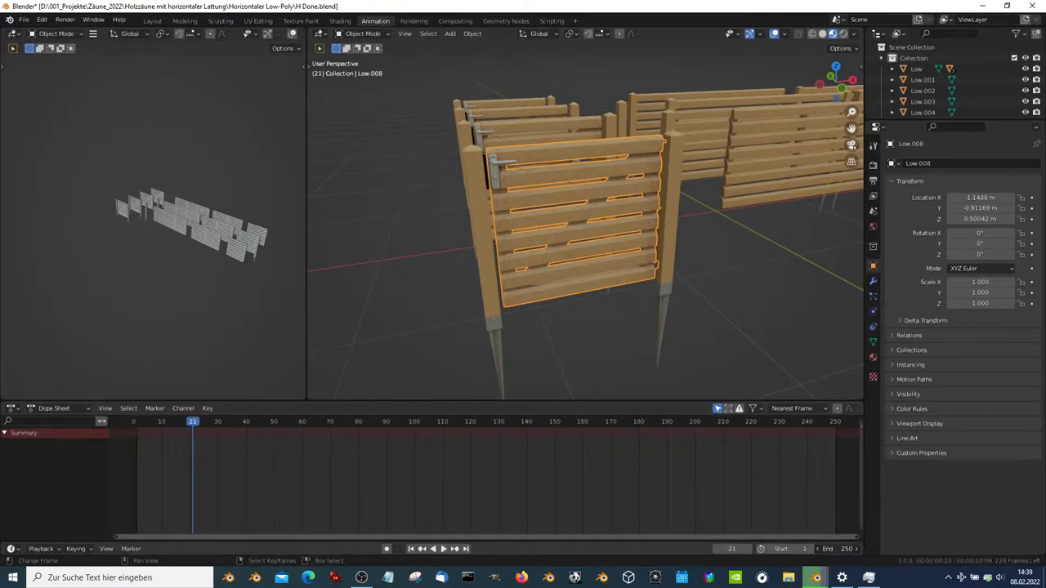
Set the end frame to 120 and current frame to 0, then select the front gate panel
left_click(826, 548)
type("120")
key("Return")
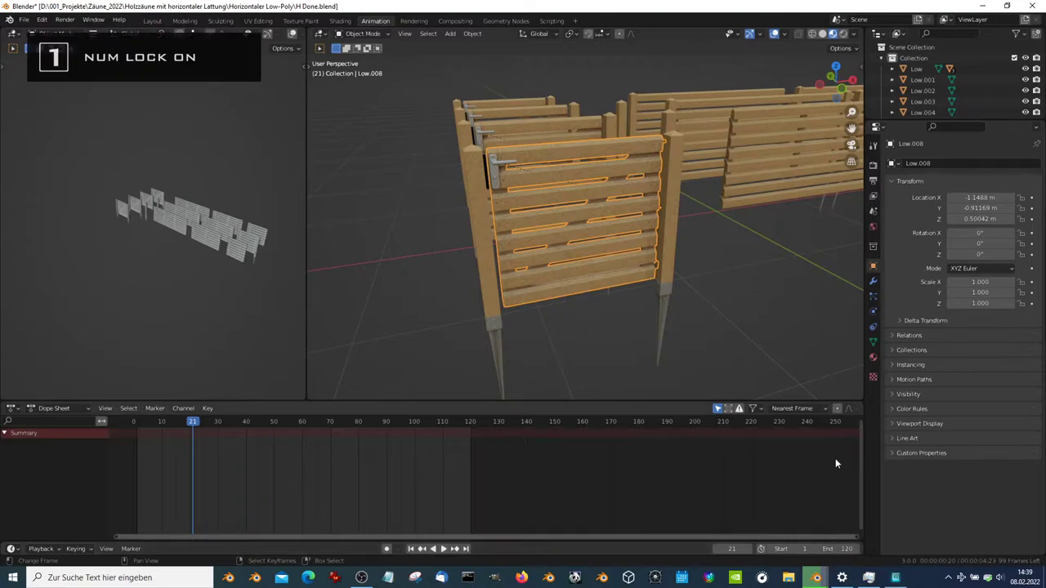
scroll(328, 505, "up", 3, "ctrl")
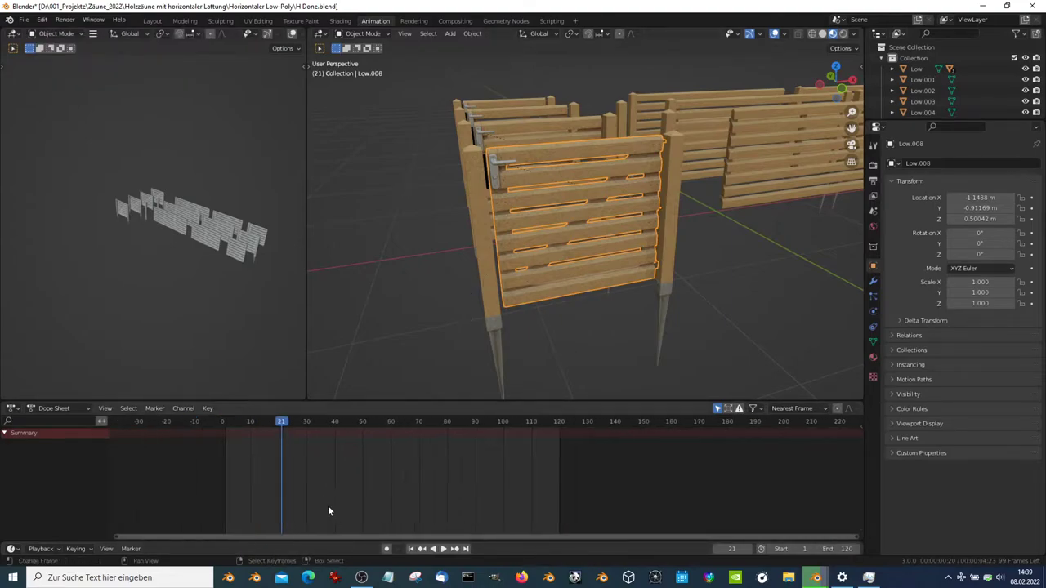
left_click(222, 498)
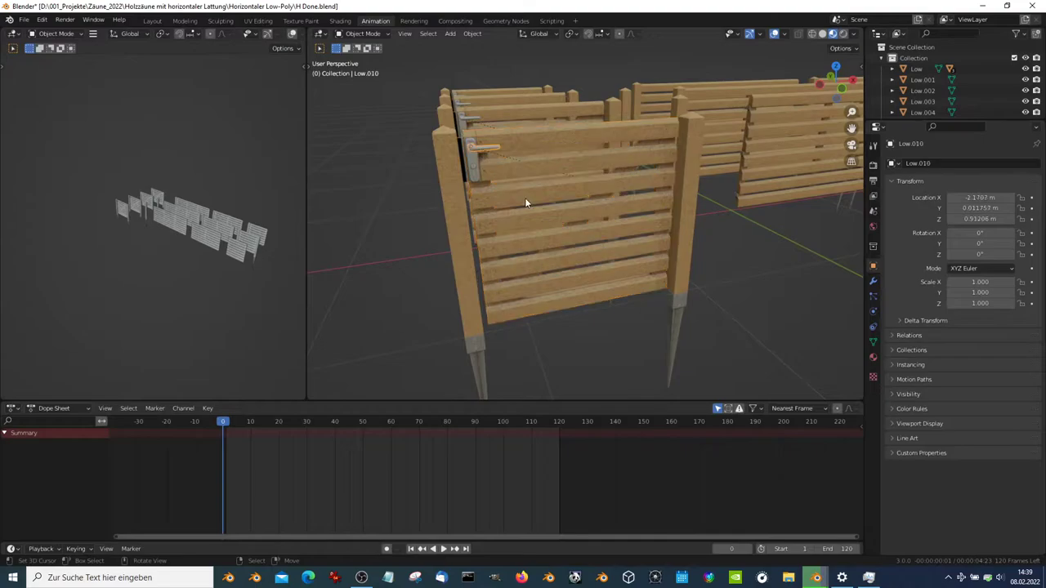
key("g")
right_click(564, 196)
left_click(602, 181)
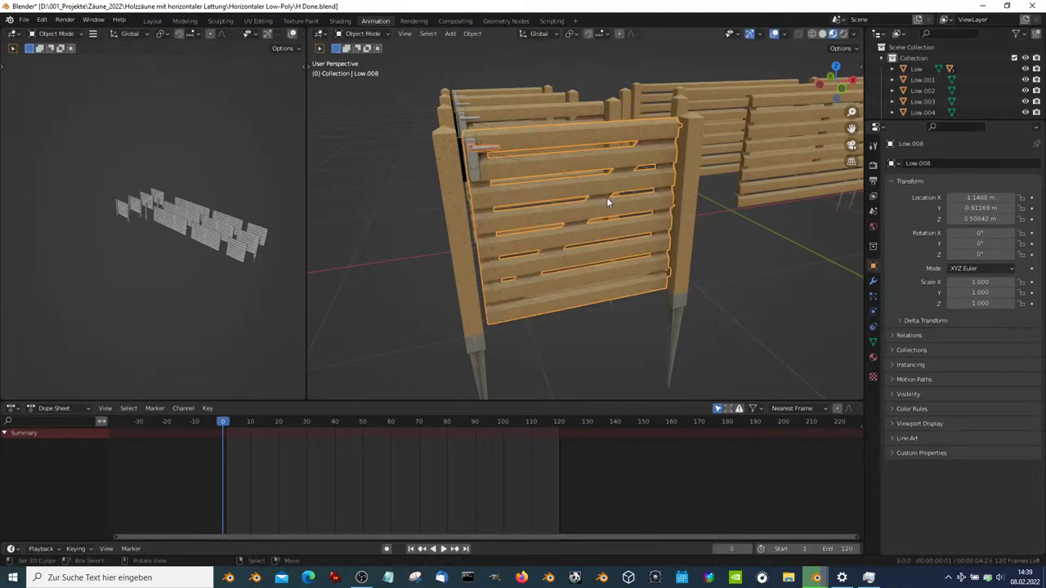
key("i")
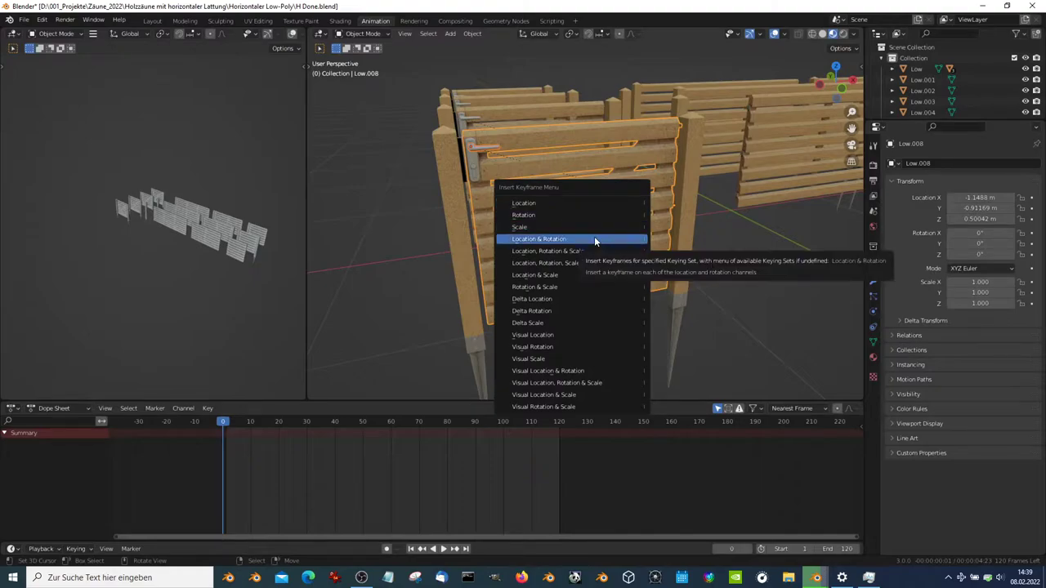
Key the gates' rotation at frame 1, duplicate the keys to frame 120, and play back
left_click(531, 214)
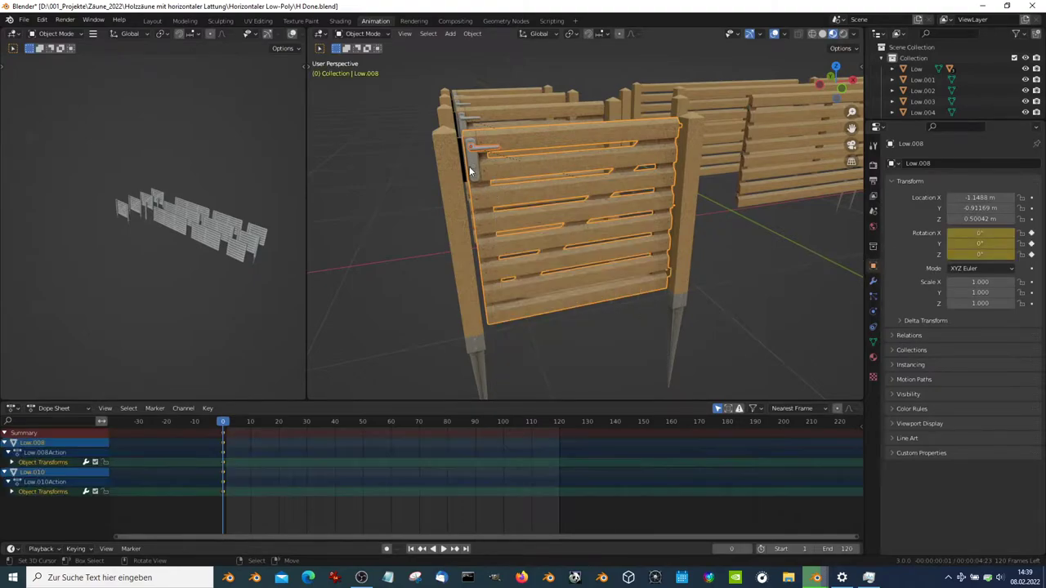
left_click_drag(223, 434, 226, 434)
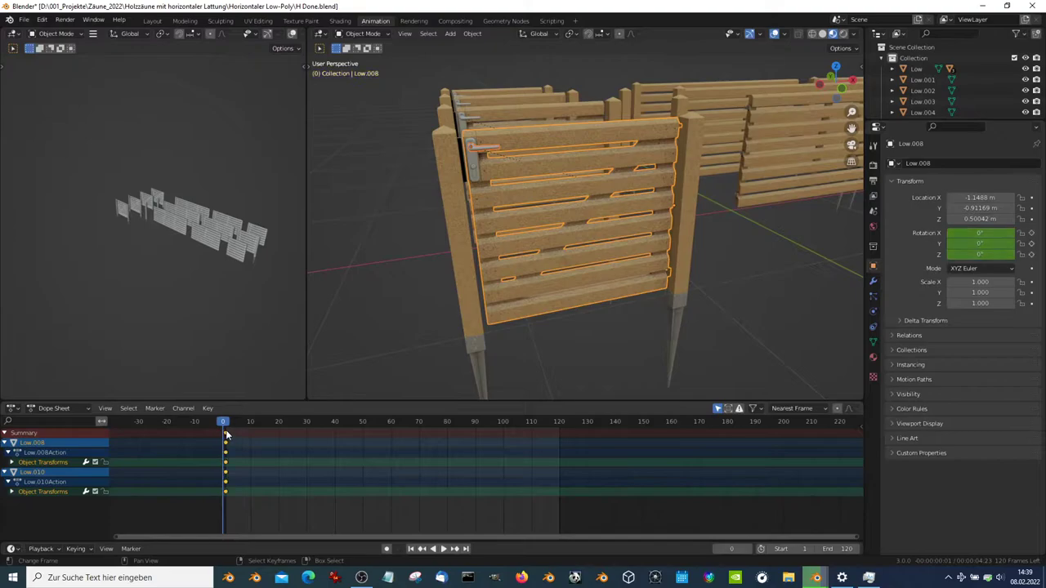
key("shift+d")
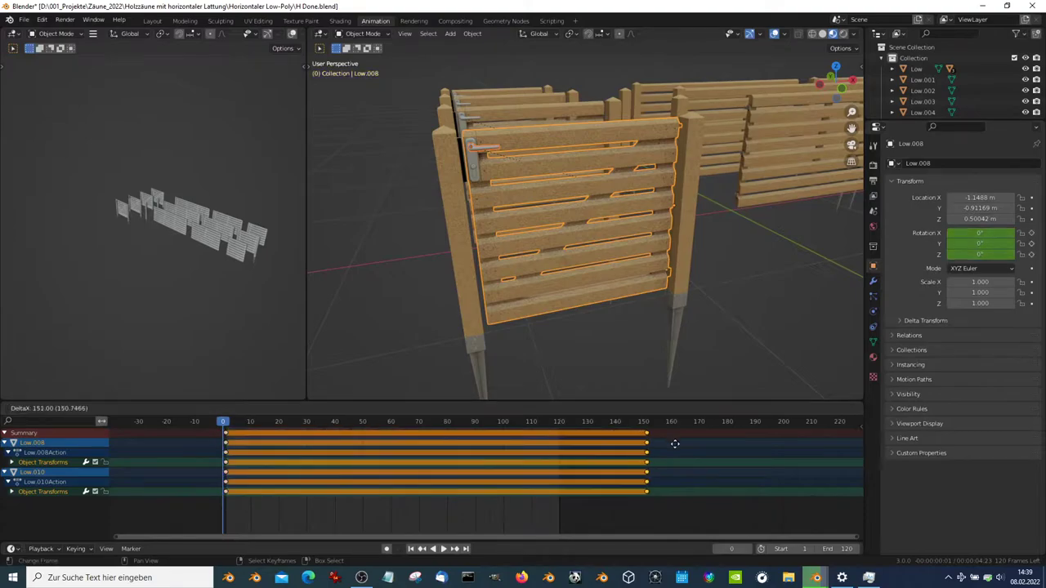
left_click(588, 453)
key("space")
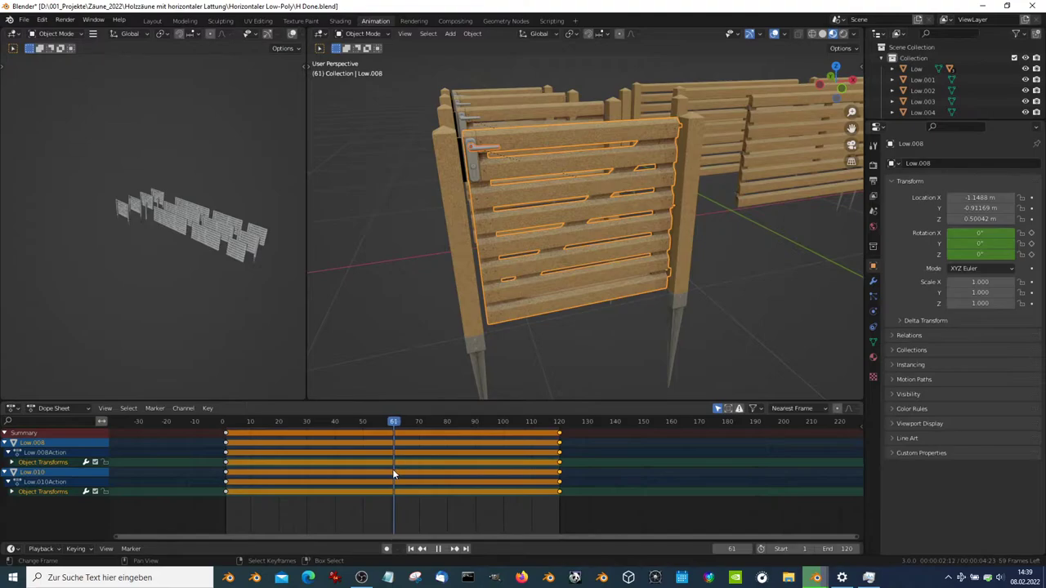
key("Escape")
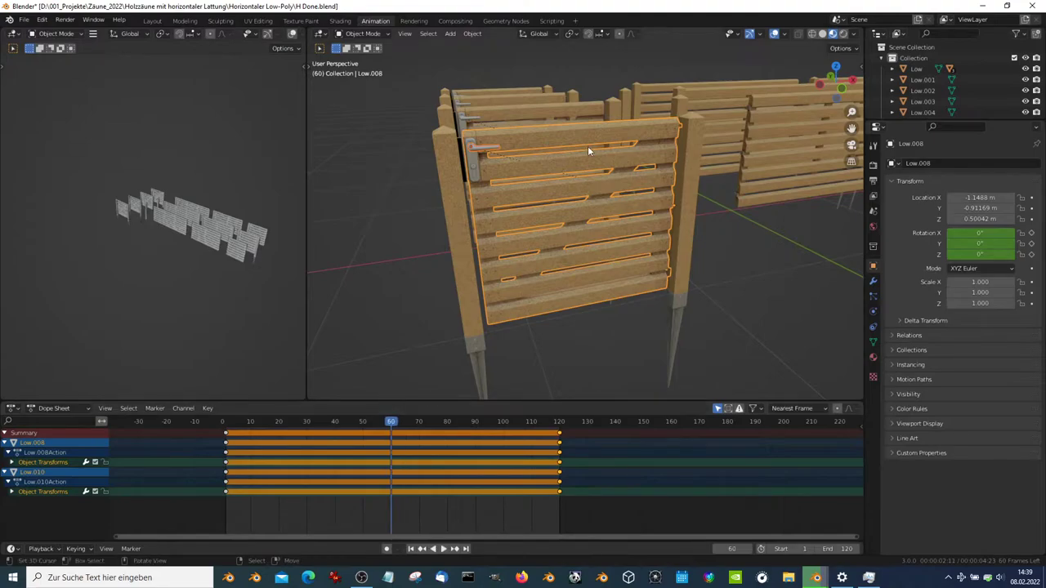
In top view, select only gate Low.008 and swing it open about 105 degrees
left_click(590, 138)
left_click(591, 138)
key("KP_7")
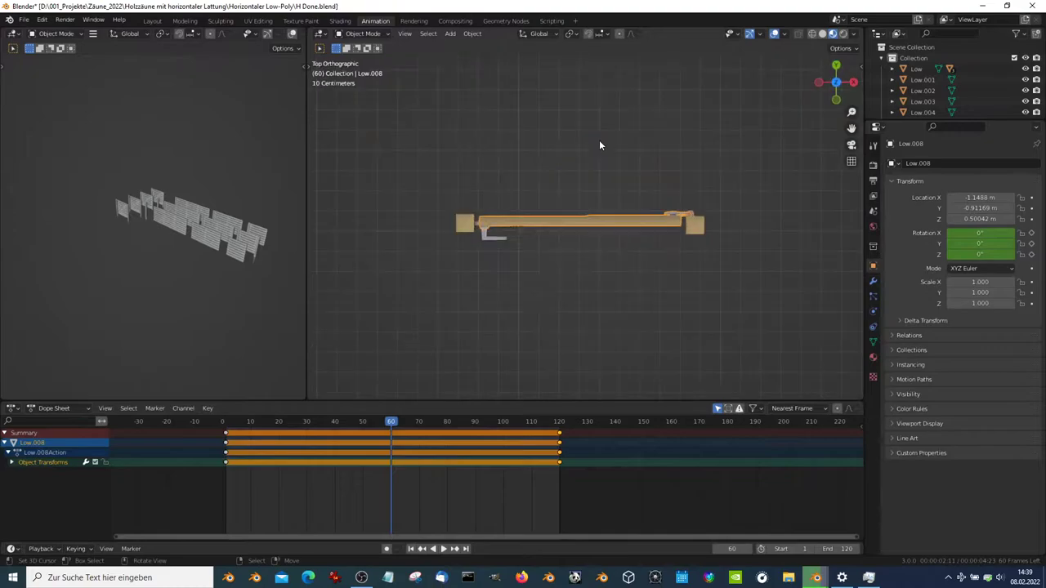
scroll(556, 200, "up", 1)
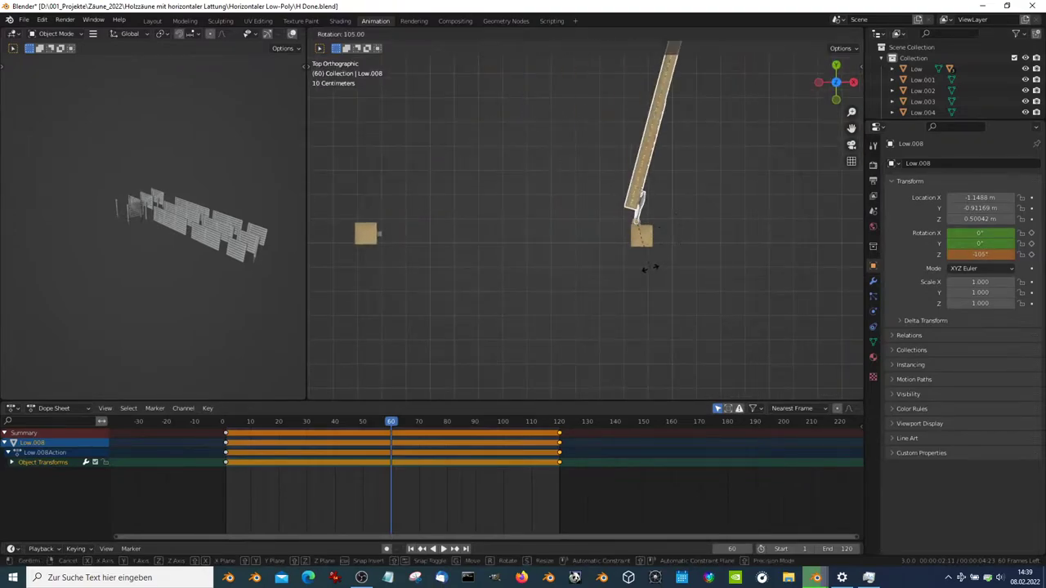
left_click(645, 268)
middle_click_drag(684, 182, 662, 282, "shift")
scroll(668, 250, "down", 1)
key("r")
right_click(676, 259)
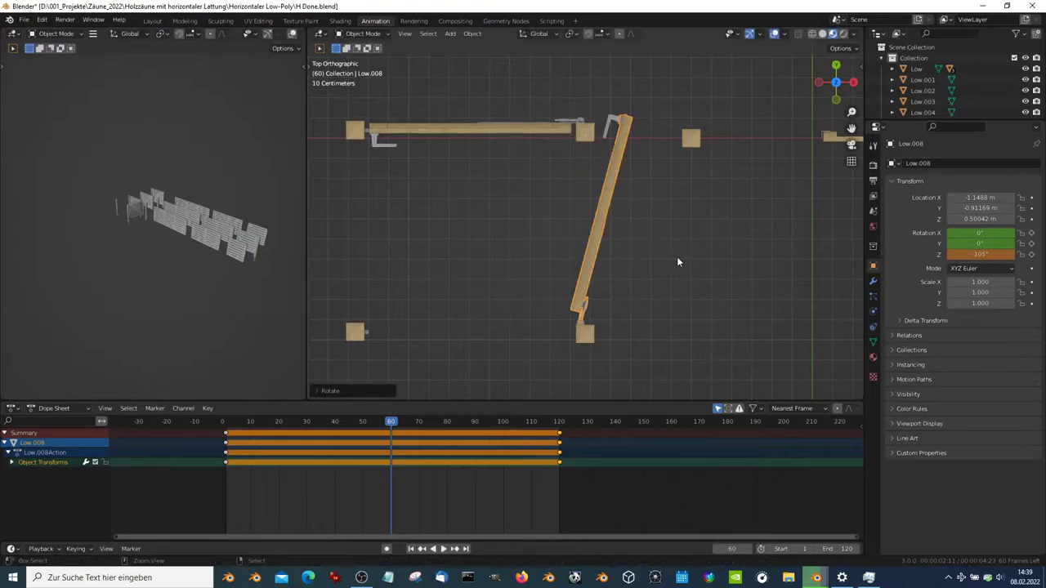
Jump to frame 12 and select the lower gate with its posts
left_click(256, 486)
scroll(480, 312, "down", 2)
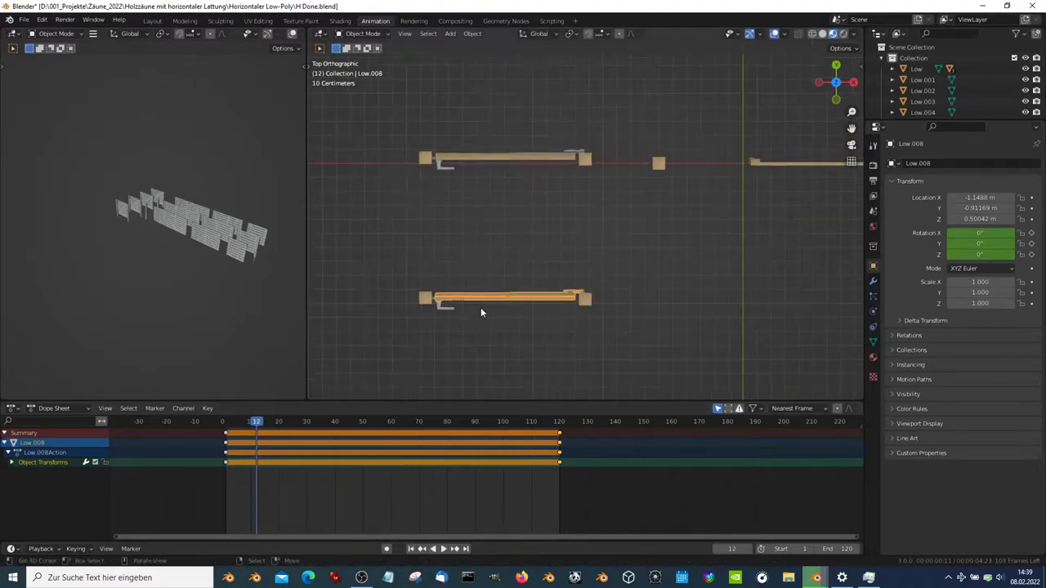
left_click(419, 306)
left_click_drag(412, 339, 618, 261)
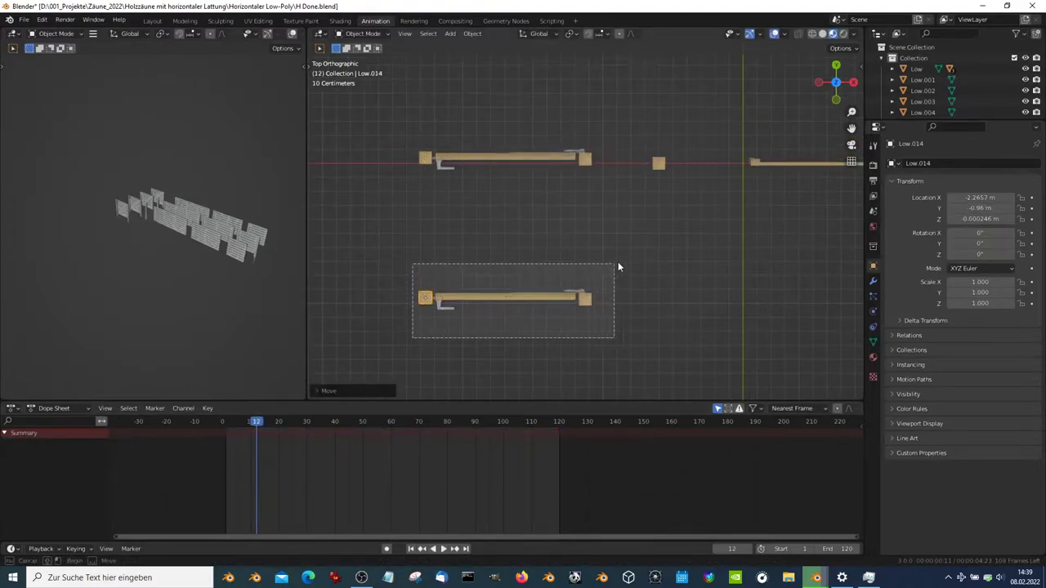
Parent the selected lower gate pieces with Object (Keep Transform)
left_click(426, 307, "shift")
left_click(425, 300, "shift")
key("ctrl+p")
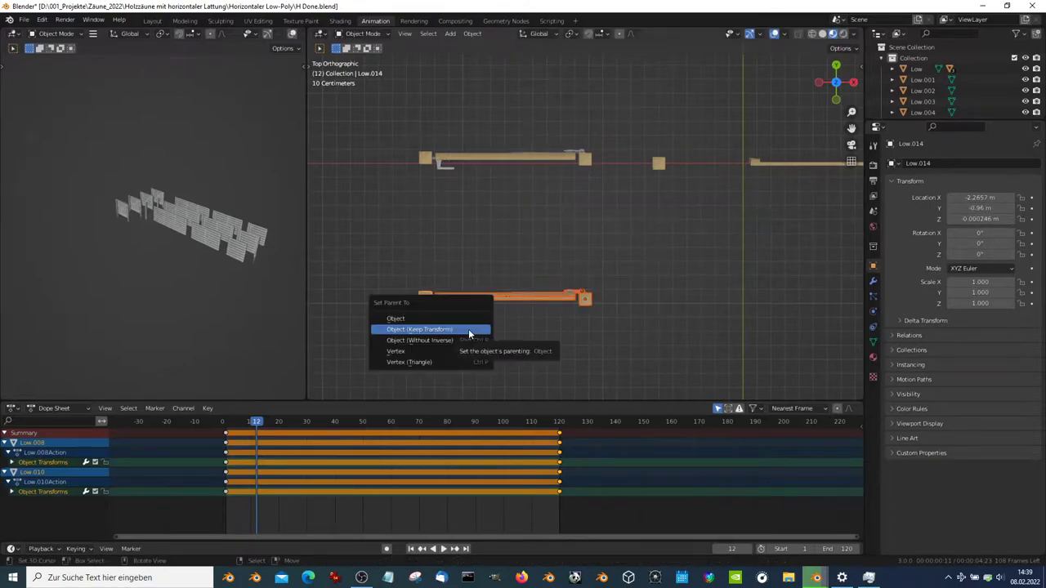
left_click(470, 331)
Make Low.008 and both gate posts single-user with their own object and mesh data
left_click(559, 298)
scroll(589, 299, "up", 1)
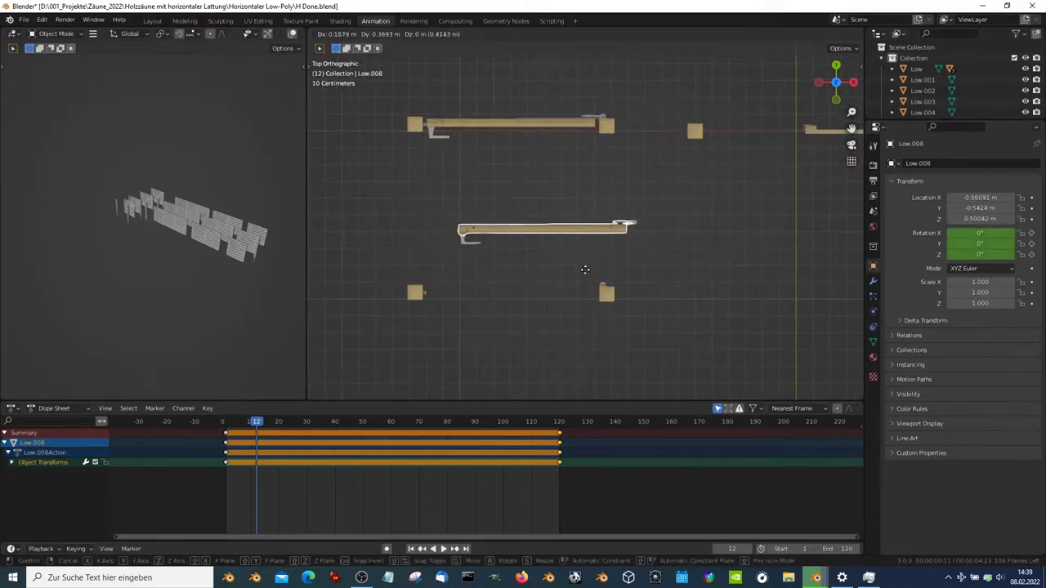
left_click(604, 298)
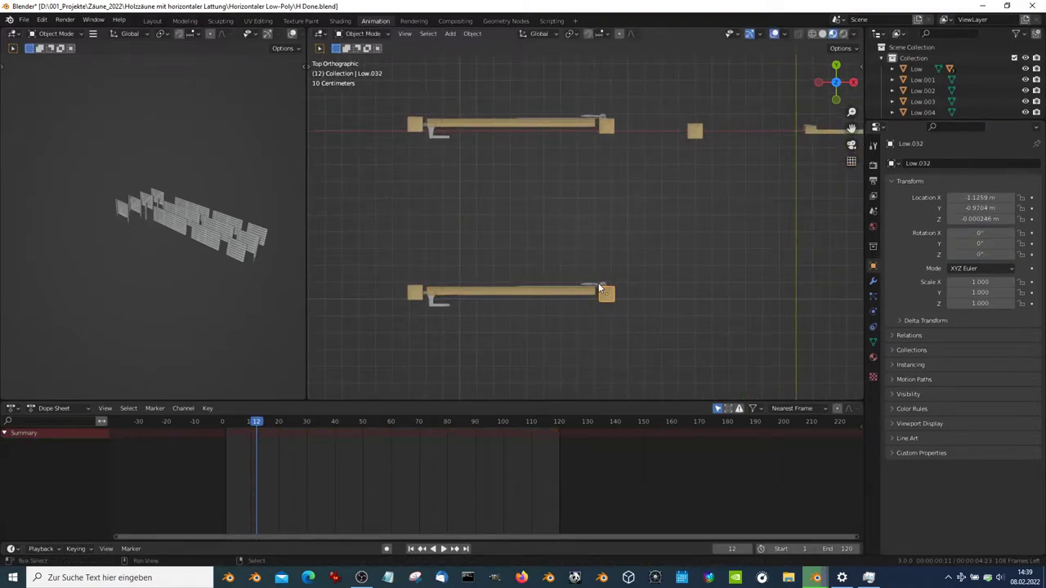
left_click(412, 296, "shift")
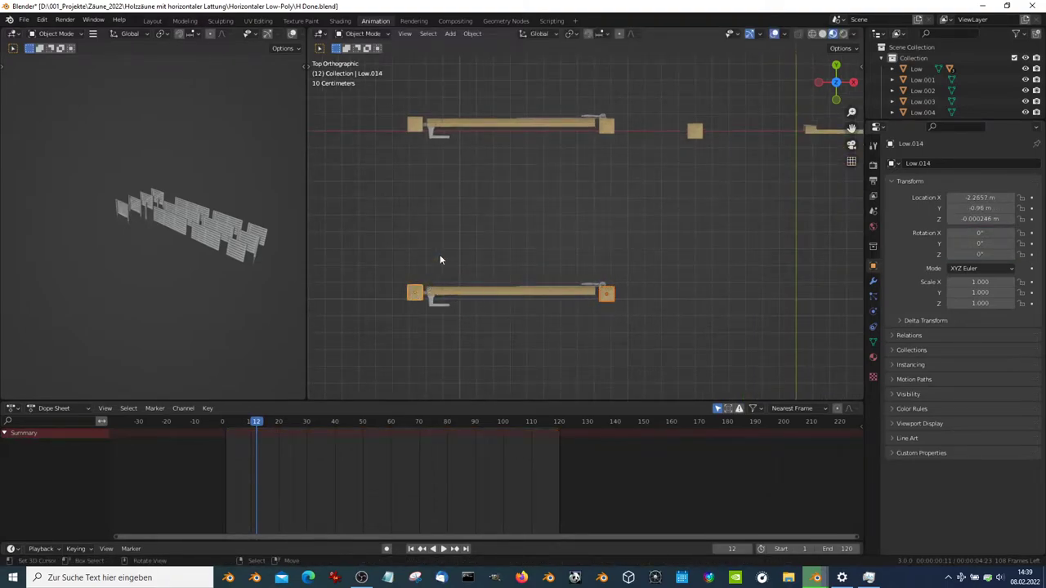
left_click(472, 33)
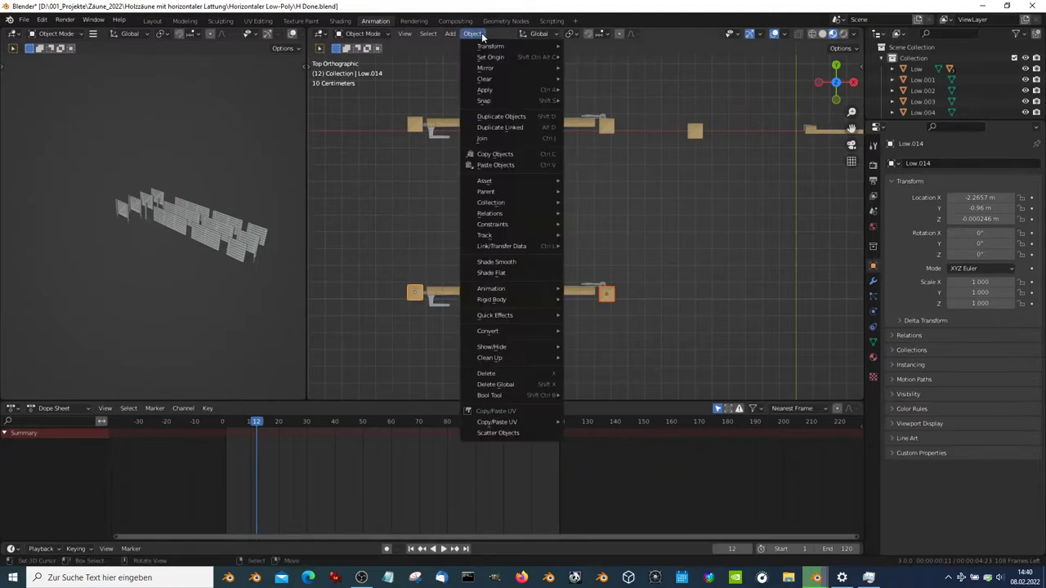
mouse_move(605, 261)
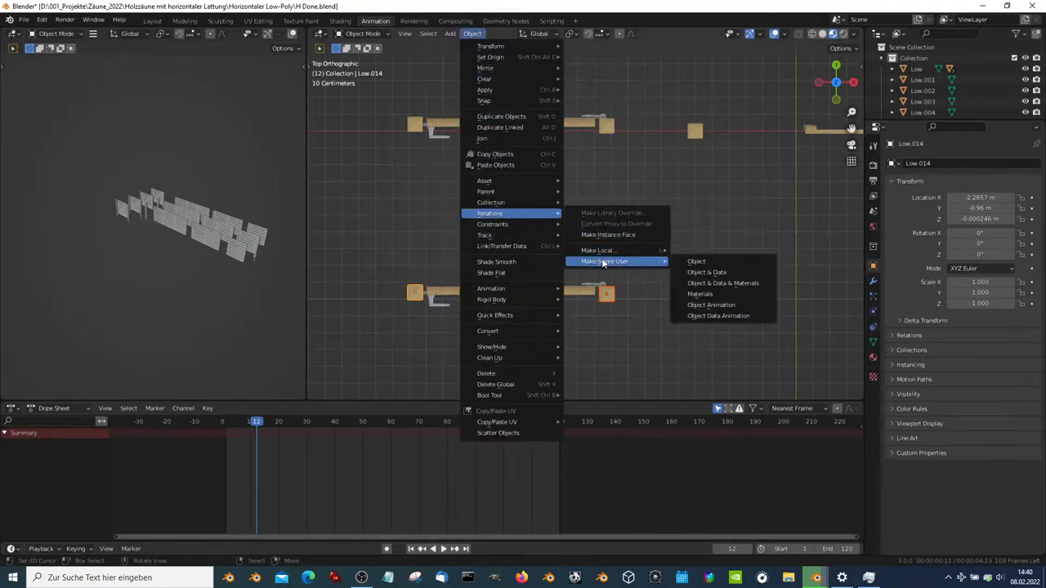
left_click(699, 273)
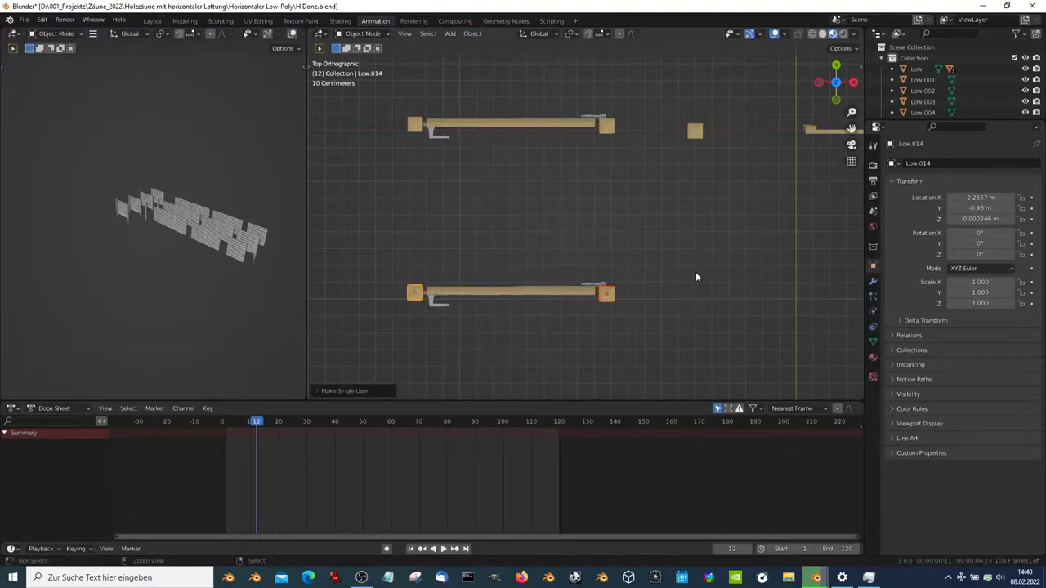
Parent gate panel Low.008 to hinge post Low.014, keeping its transform
middle_click_drag(624, 294, 626, 202)
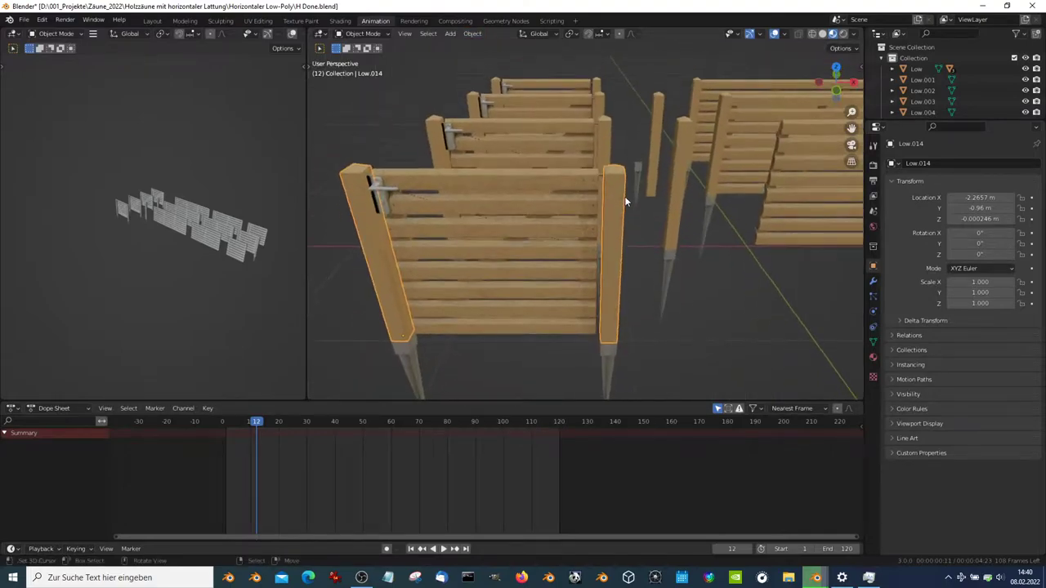
left_click(415, 375)
left_click(616, 357)
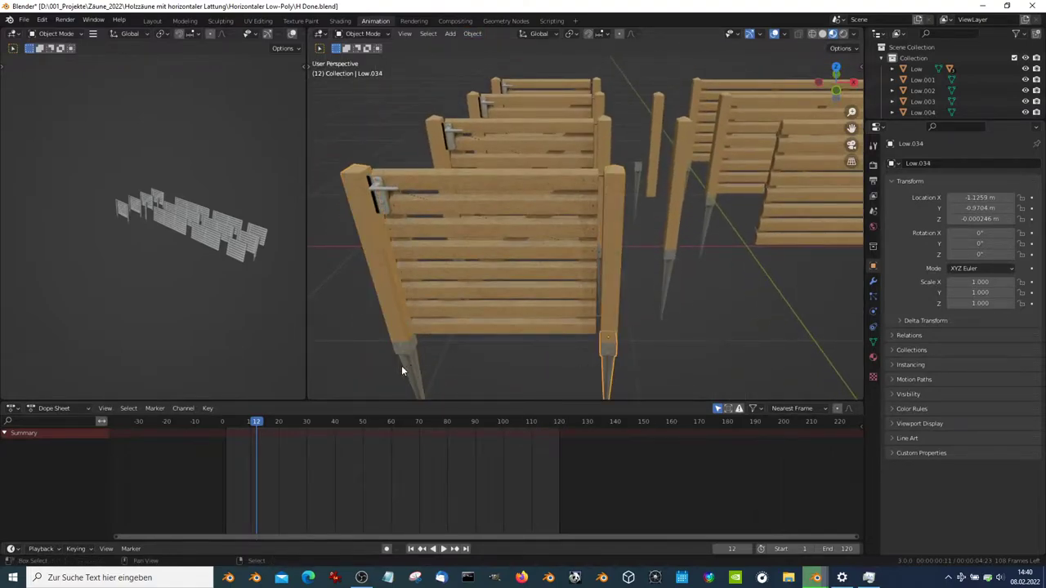
left_click(404, 323)
left_click(541, 274)
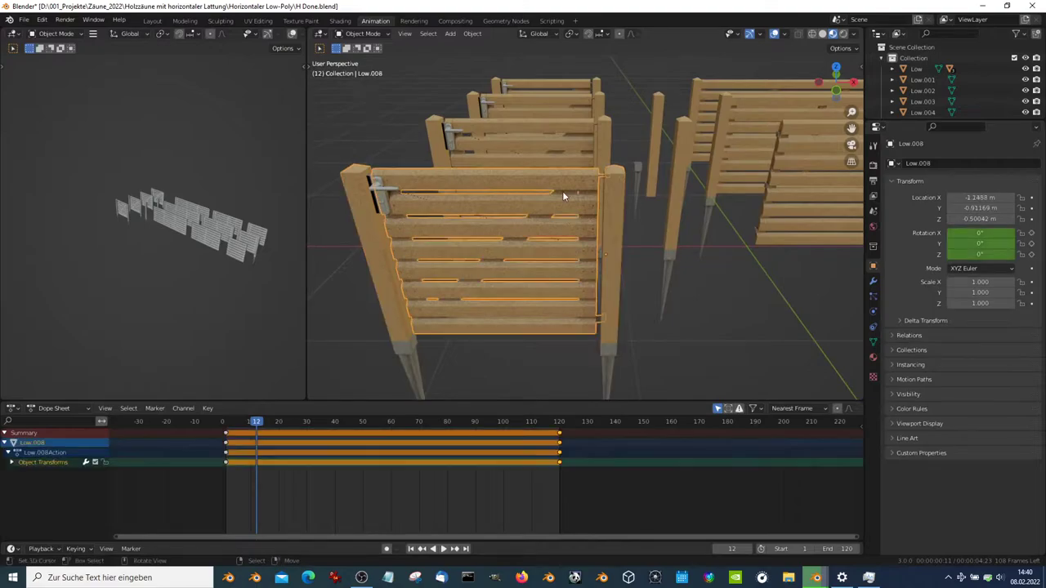
mouse_move(535, 147)
middle_mouse_down()
mouse_move(562, 233)
mouse_move(600, 242)
middle_mouse_up()
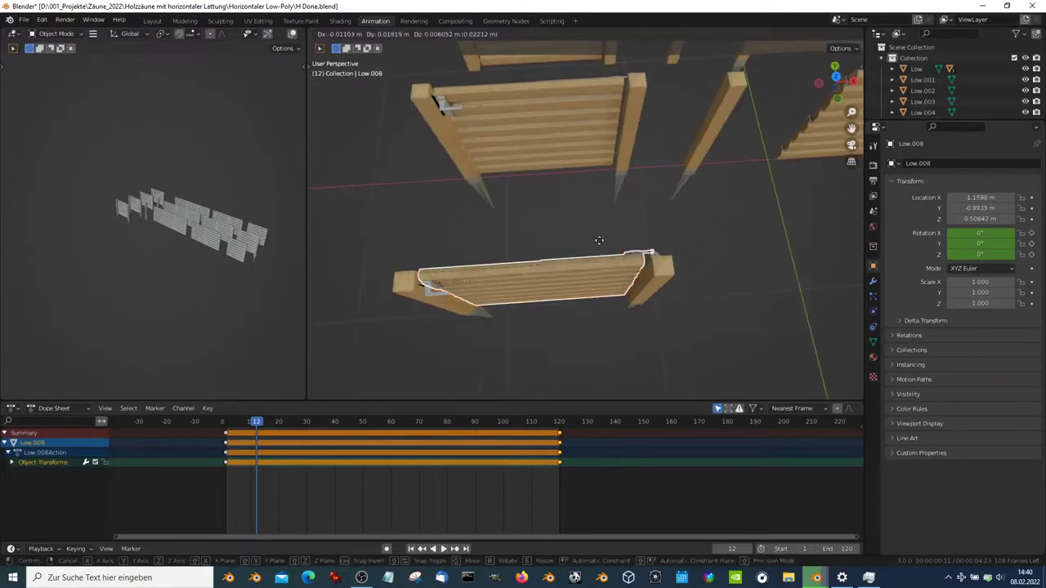
left_click(663, 293)
key("ctrl+p")
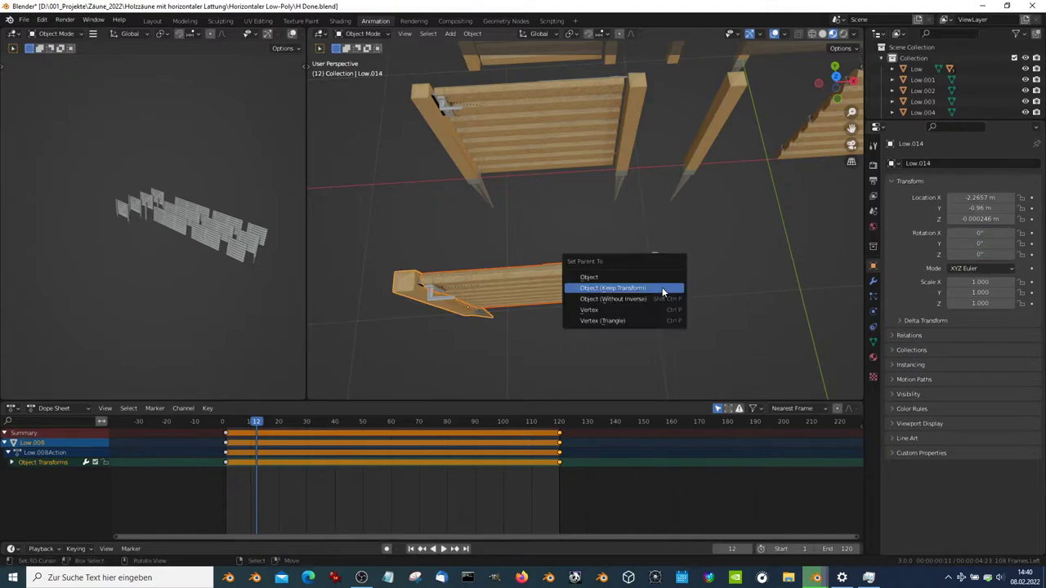
left_click(663, 292)
Inspect the hinge bolt Low.021 and open object options for hinge post Low.014
mouse_move(646, 276)
middle_mouse_down()
mouse_move(678, 282)
mouse_move(635, 253)
mouse_move(593, 272)
middle_mouse_up()
left_click(593, 271)
scroll(608, 255, "up", 3)
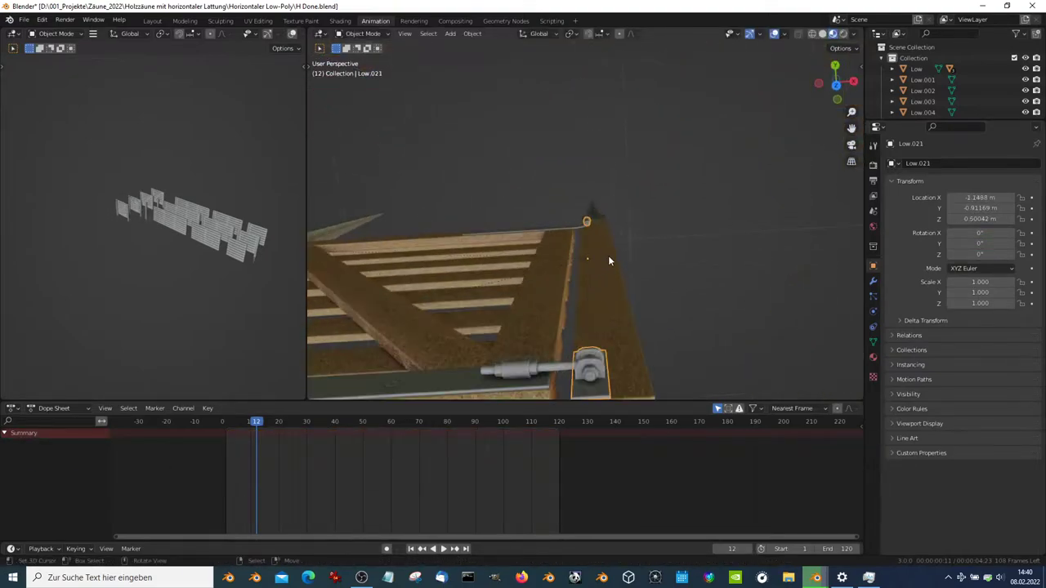
mouse_move(690, 198)
middle_mouse_down()
mouse_move(491, 253)
mouse_move(572, 233)
middle_mouse_up()
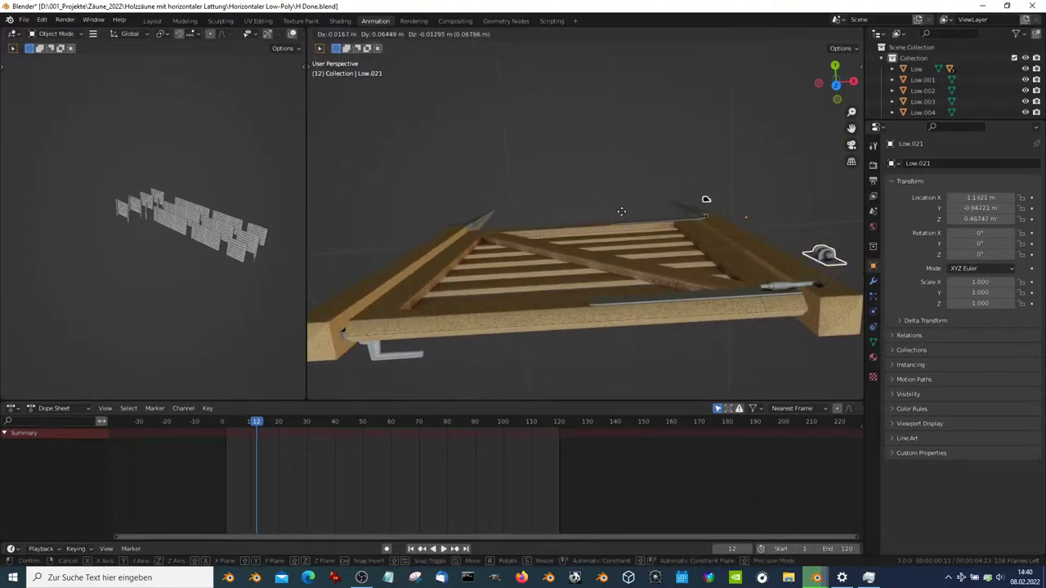
scroll(573, 233, "up", 2)
left_click(639, 309)
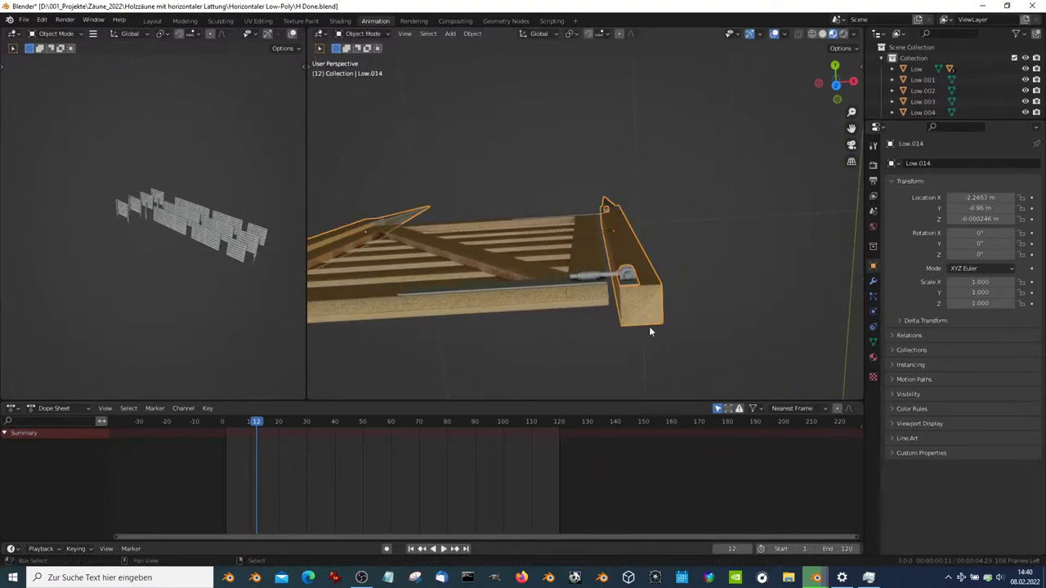
right_click(706, 304)
left_click(706, 301)
Check latch Low.016 and post Low.014, ending on a frontal view of the gates
left_click_drag(668, 214, 437, 293)
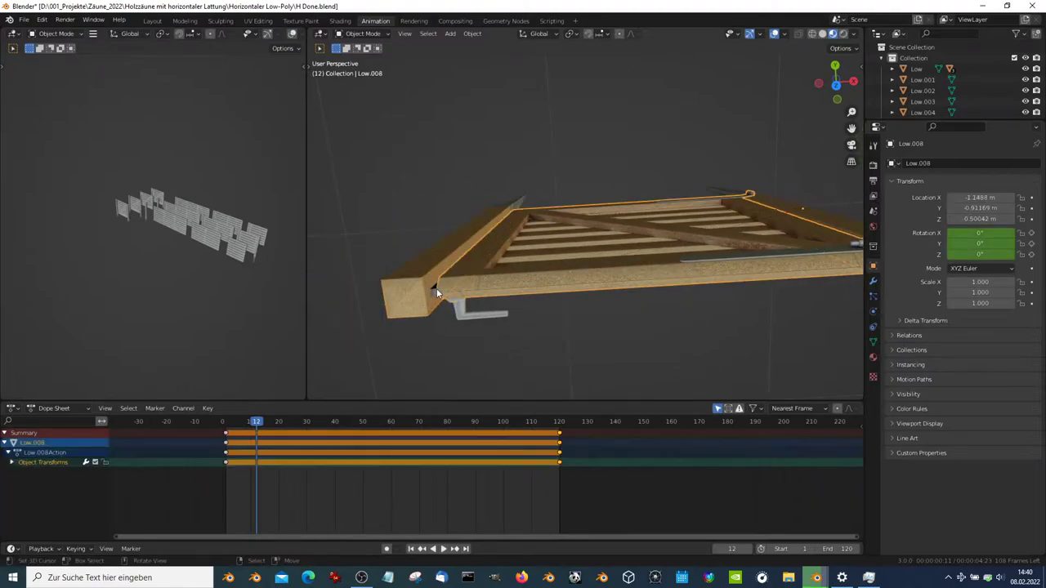
mouse_move(435, 292)
middle_mouse_down()
mouse_move(448, 212)
mouse_move(501, 211)
middle_mouse_up()
scroll(500, 211, "up", 1)
left_click(519, 131)
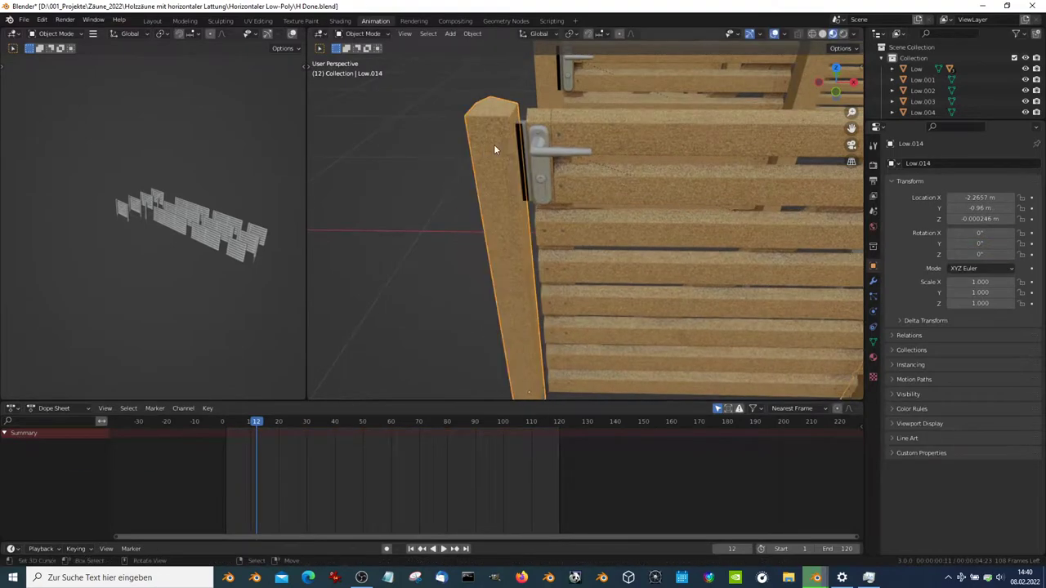
left_click(495, 136)
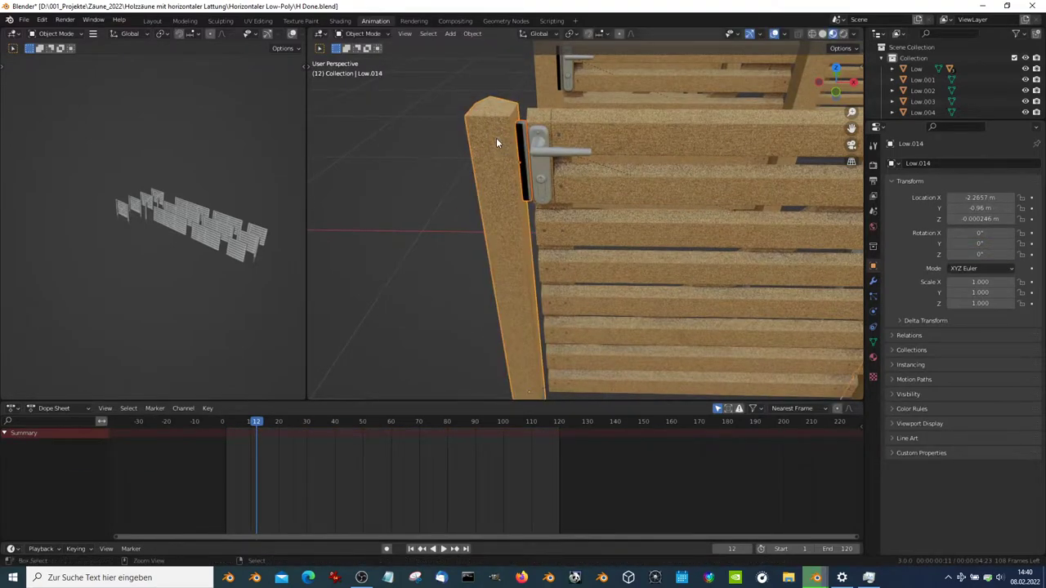
scroll(509, 143, "down", 5)
mouse_move(553, 202)
middle_mouse_down()
mouse_move(653, 226)
mouse_move(632, 291)
mouse_move(697, 215)
middle_mouse_up()
In top view at frame 0, test-rotate gate Low.008 and cancel
key("KP_7")
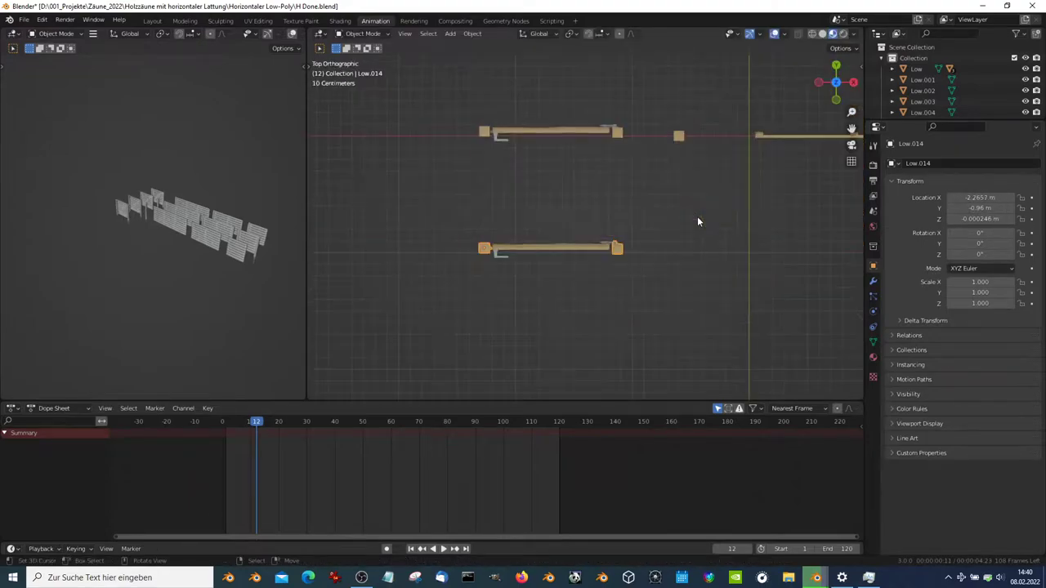
scroll(697, 216, "up", 2)
key("space")
key("space")
left_click_drag(383, 423, 223, 422)
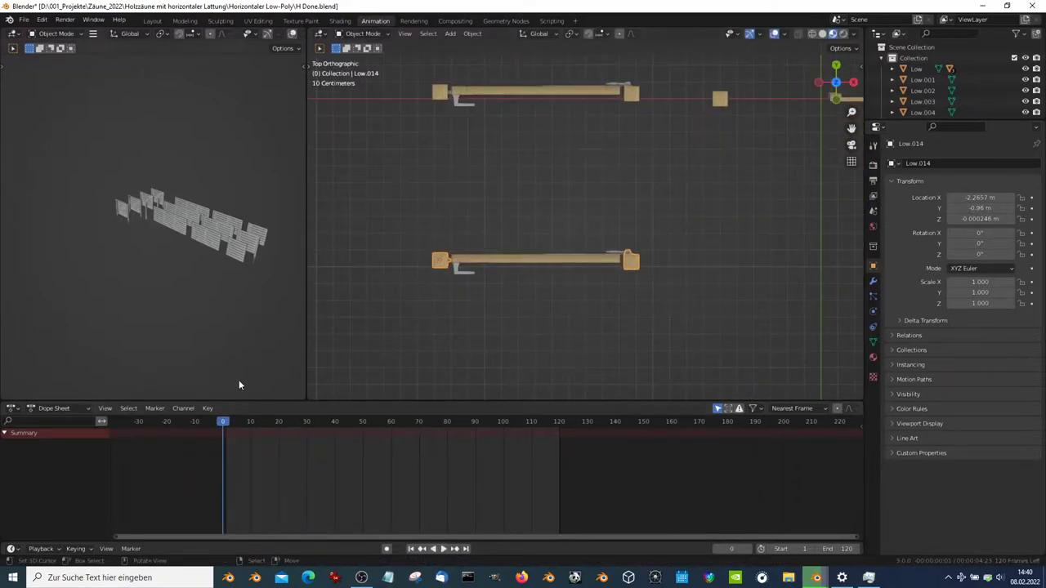
left_click(550, 260)
scroll(539, 286, "up", 2)
key("r")
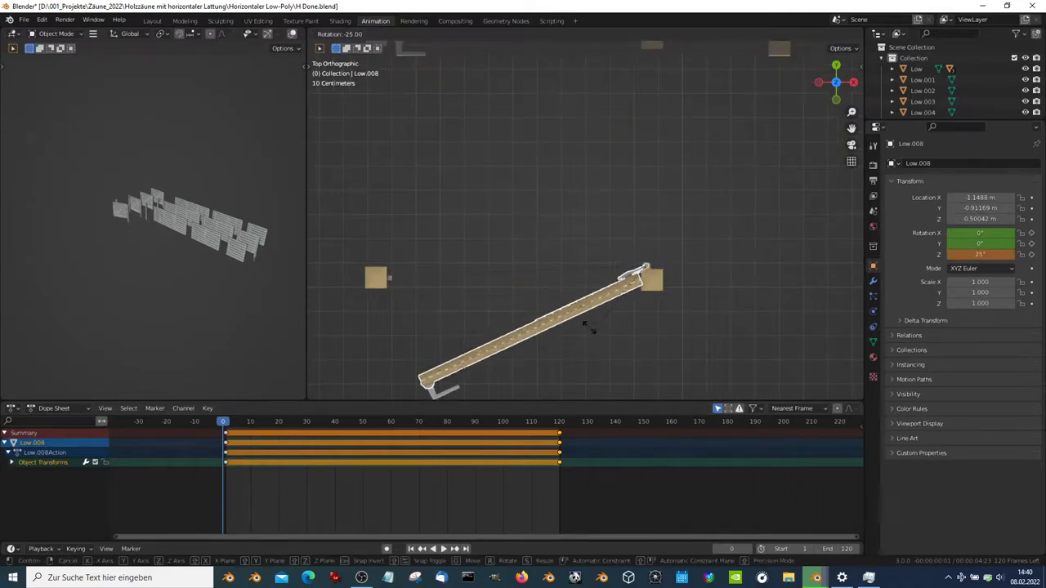
key("Escape")
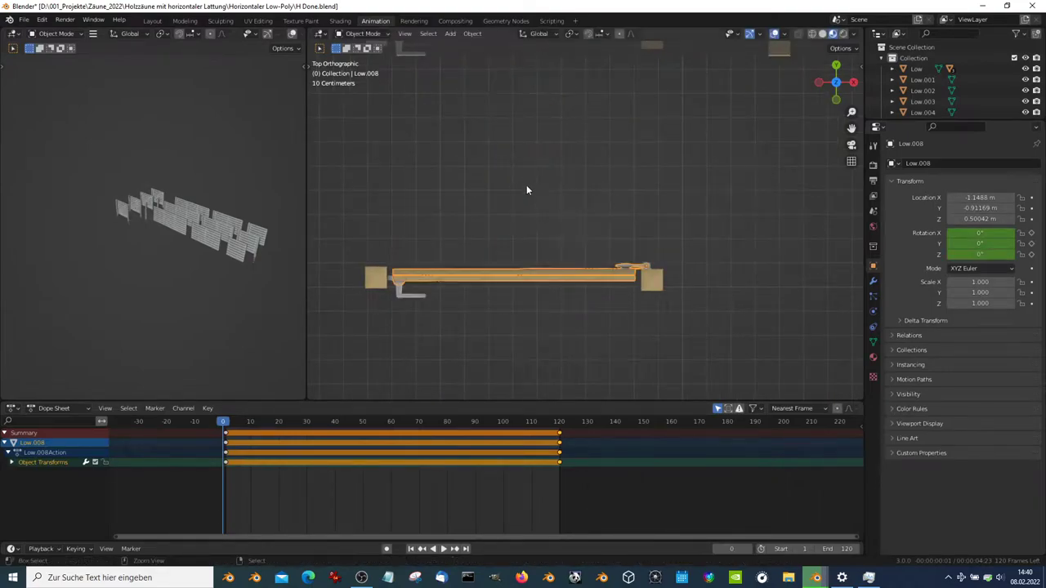
Test-move hinge post Low.014 and cancel the move
scroll(527, 190, "down", 2)
left_click(628, 248)
key("g")
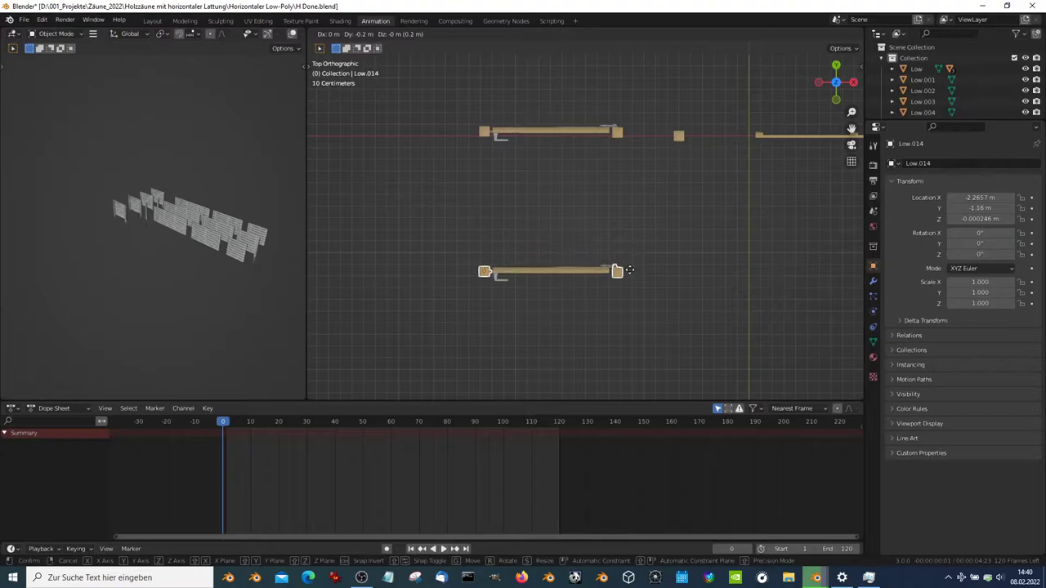
key("Escape")
Rotate gate Low.008 95 degrees and cancel an extra rotation
left_click(581, 242)
key("r")
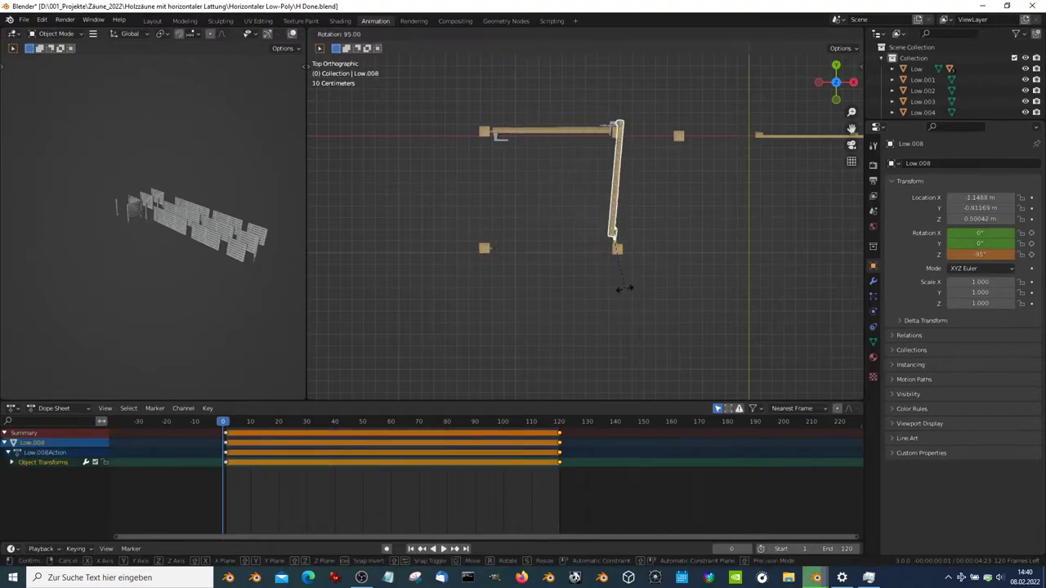
left_click(624, 288)
key("r")
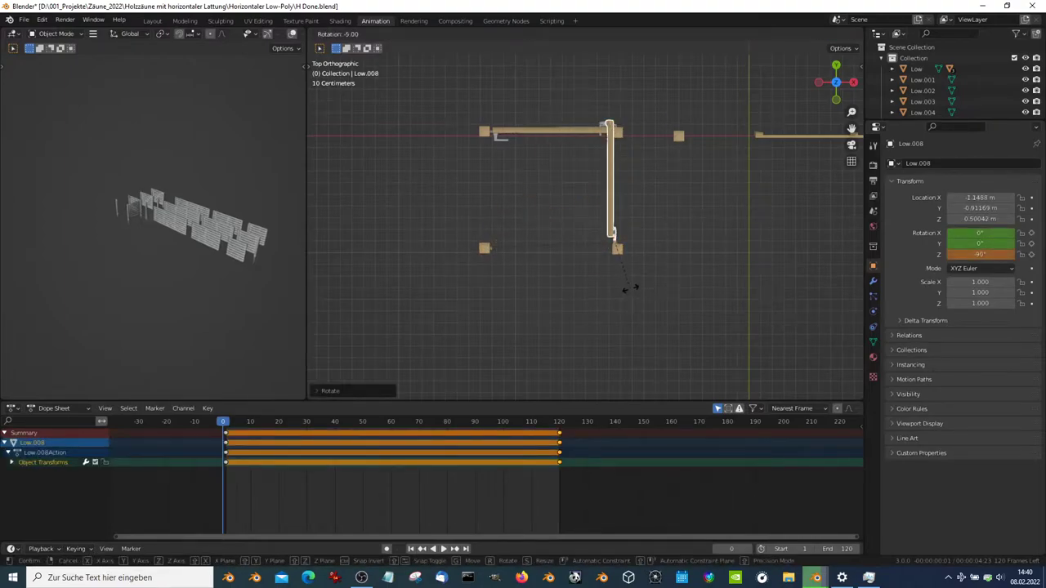
right_click(629, 288)
Move hinge post Low.014 together with its gate, then undo the move
left_click(610, 248)
scroll(611, 248, "down", 3)
scroll(630, 226, "up", 2)
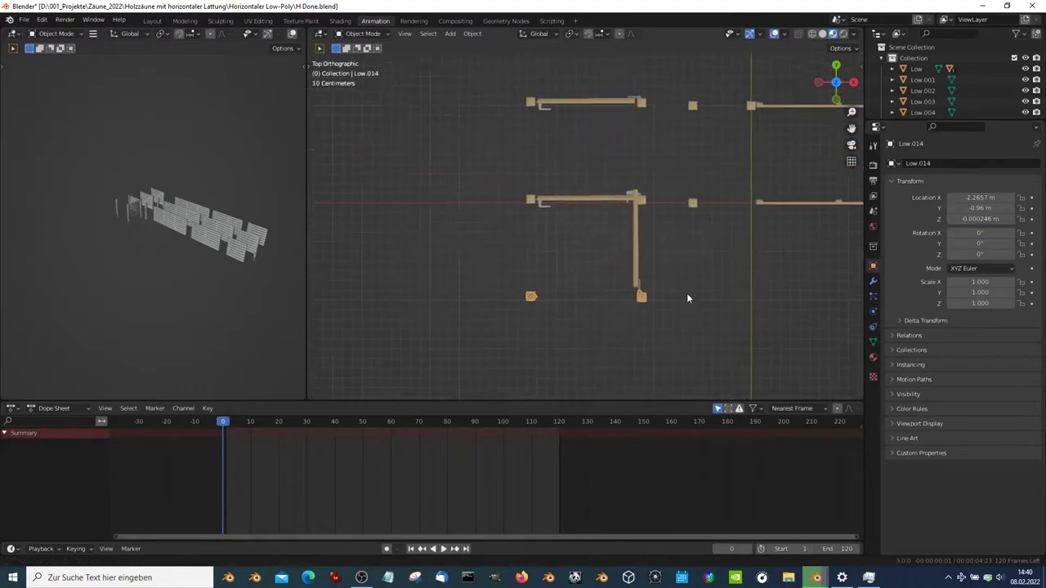
key("g")
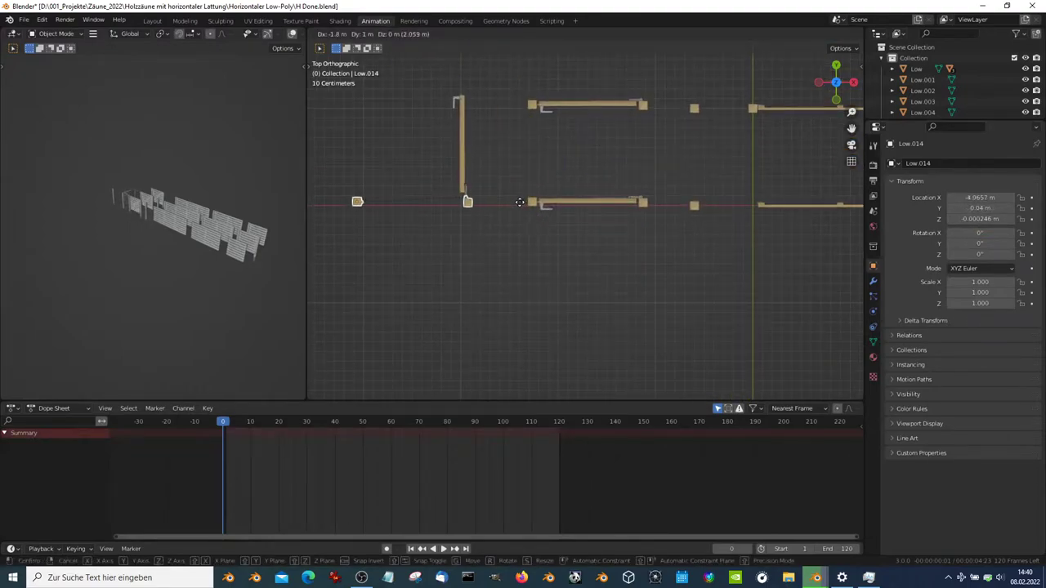
left_click(520, 203)
middle_click_drag(519, 204, 663, 259, "shift")
scroll(599, 209, "up", 2)
key("ctrl+z")
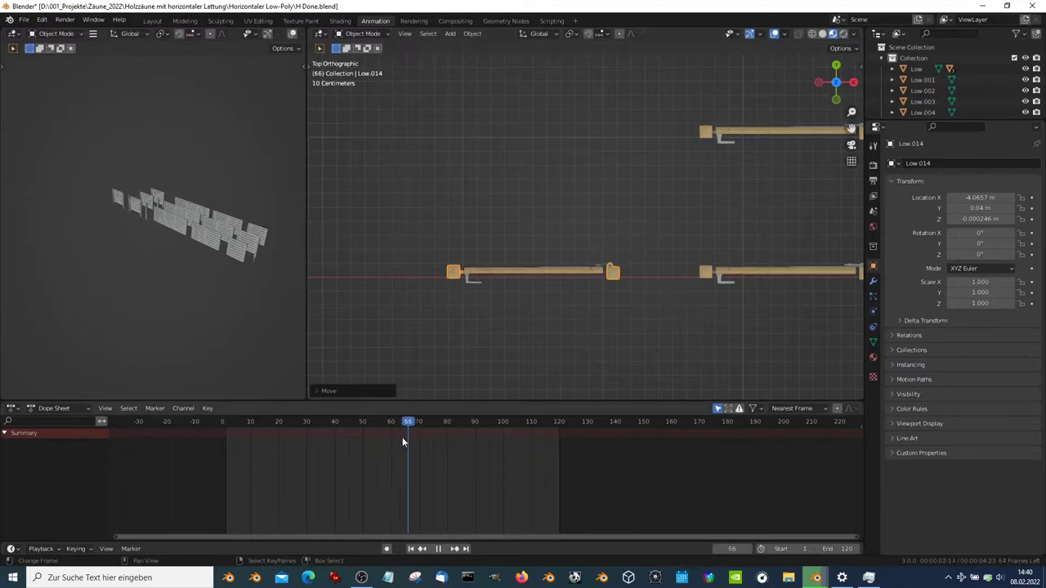
Stop playback at frame 50 and begin swinging gate Low.008 about 95° open
left_click(460, 267)
key("space")
left_click(386, 461)
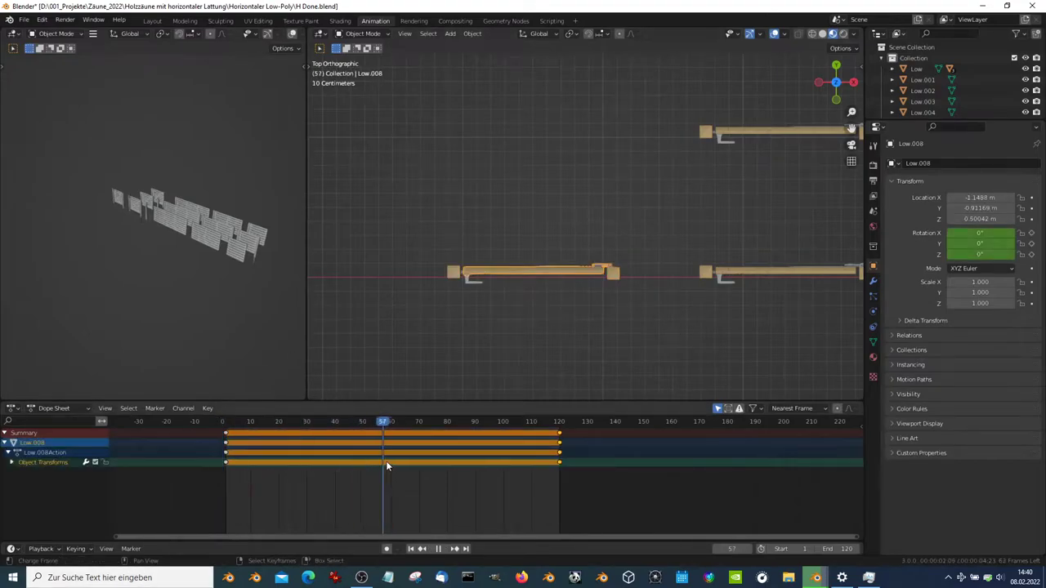
mouse_move(386, 461)
left_mouse_down()
mouse_move(228, 465)
mouse_move(394, 471)
mouse_move(369, 470)
left_mouse_up()
key("space")
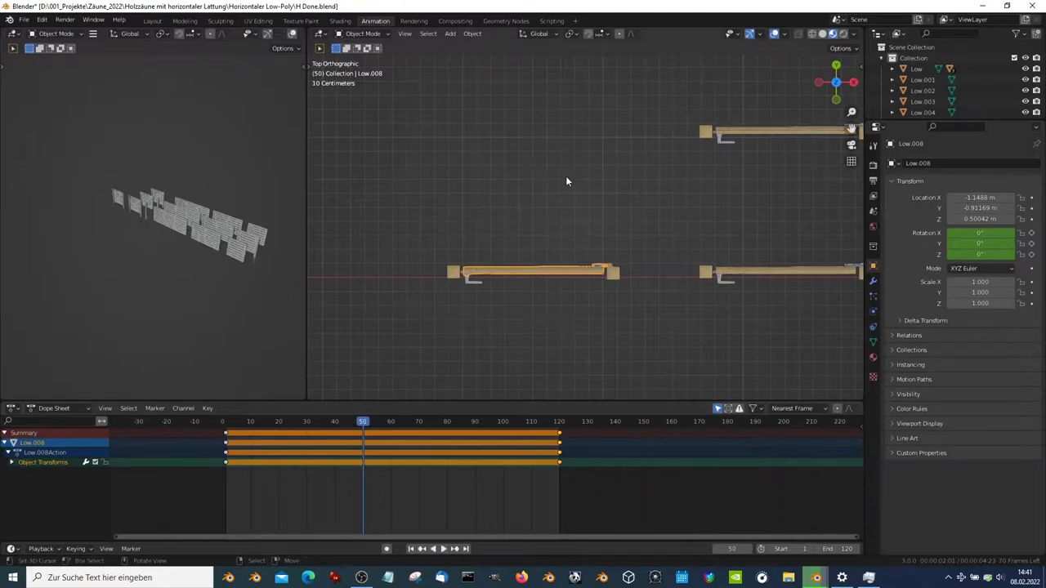
middle_click_drag(553, 273, 515, 279, "shift")
key("r")
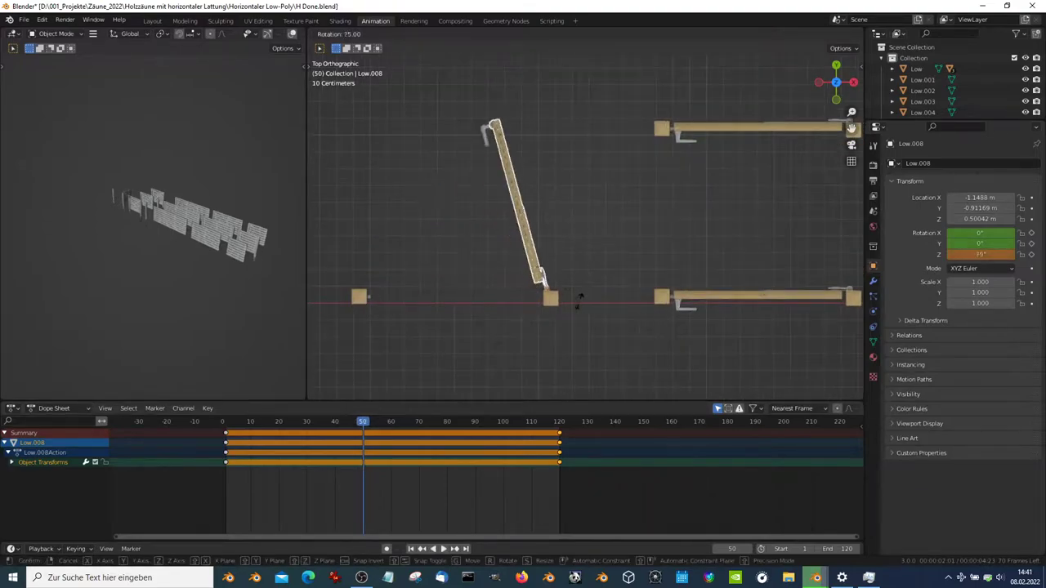
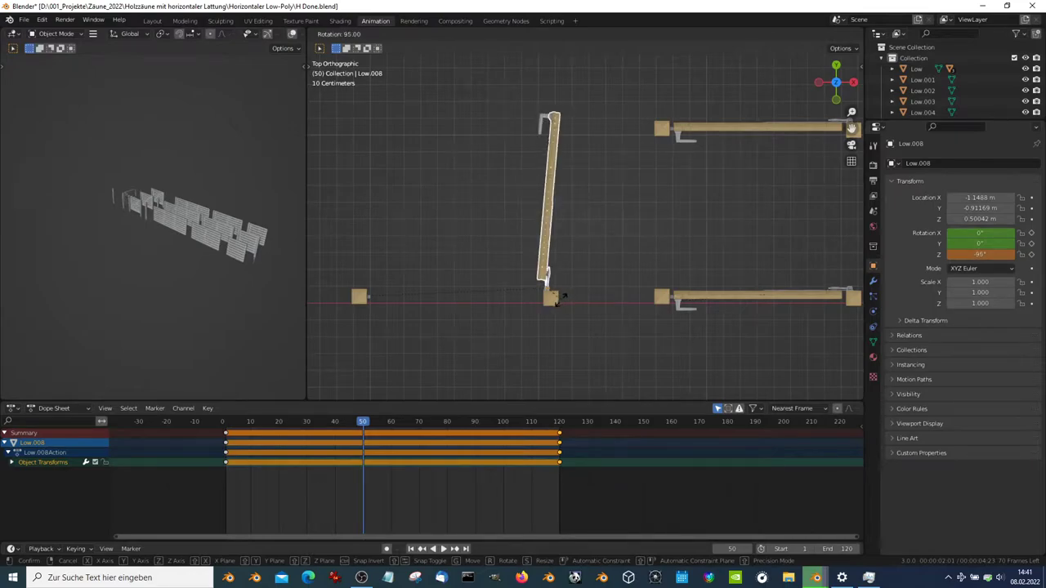
Key the gate's -95° rotation at frame 50 and shift the new keys later in time
left_click(592, 275)
key("i")
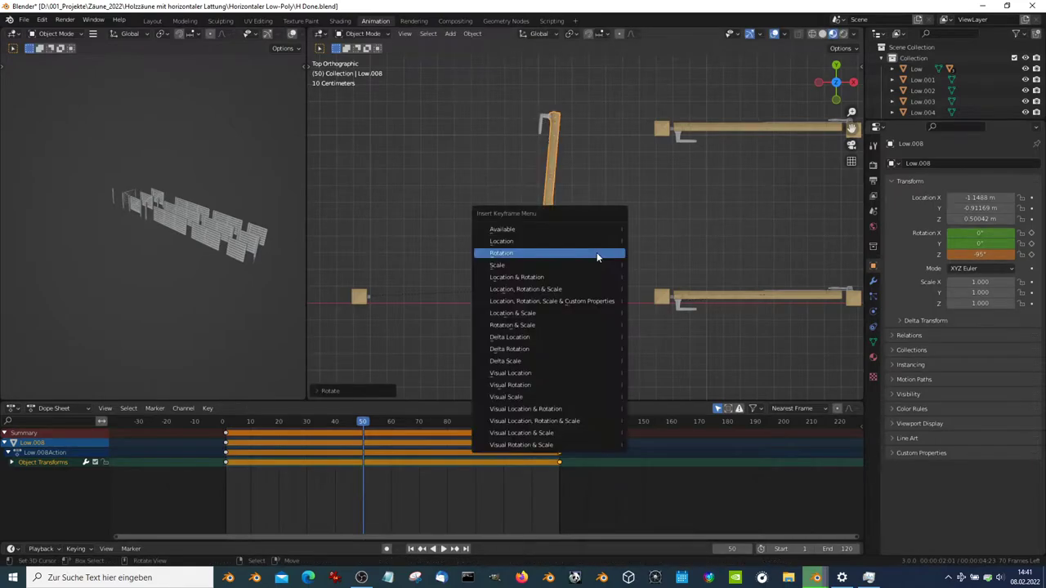
left_click(596, 253)
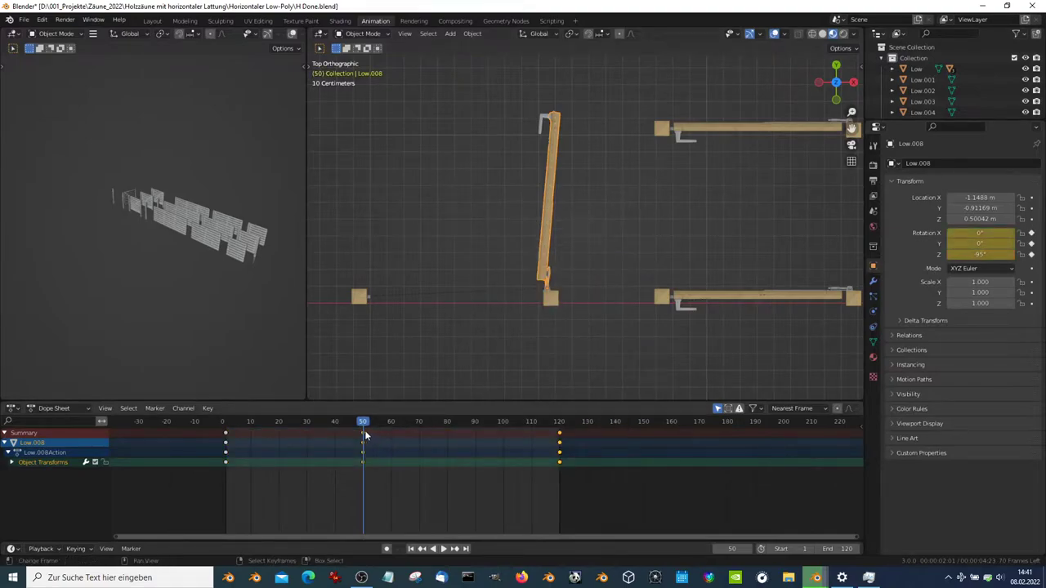
left_click_drag(364, 431, 420, 438)
Play back the gate swing from a perspective view with handle Low.010 selected
key("space")
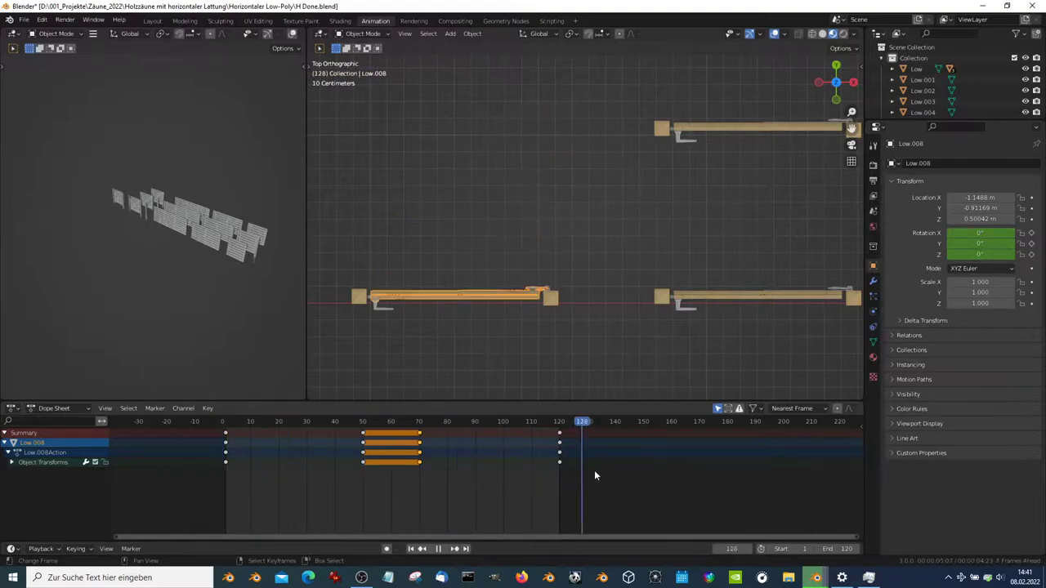
key("Escape")
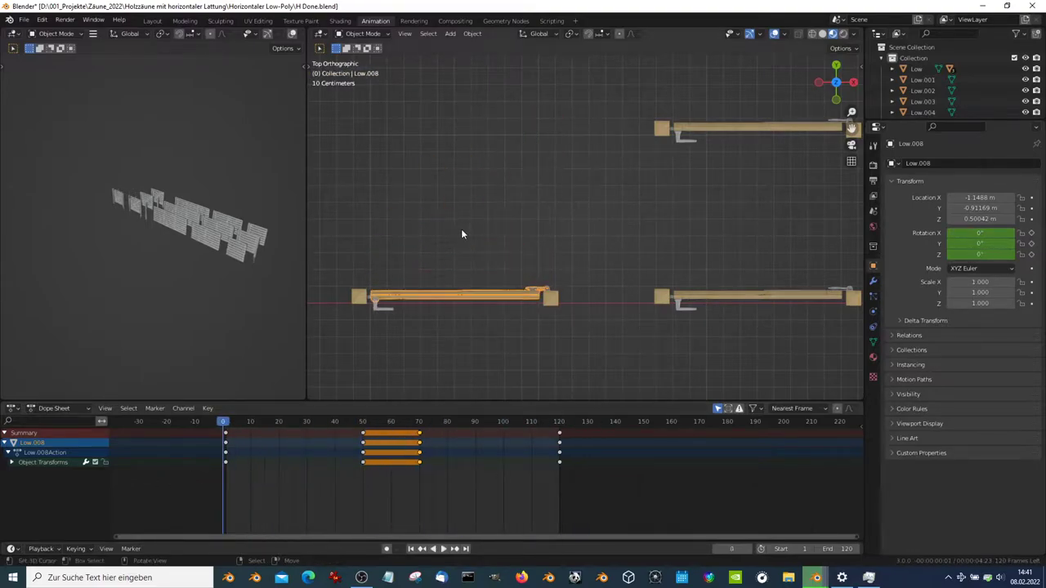
middle_click_drag(462, 234, 482, 147)
left_click(376, 214)
middle_click_drag(375, 214, 393, 225)
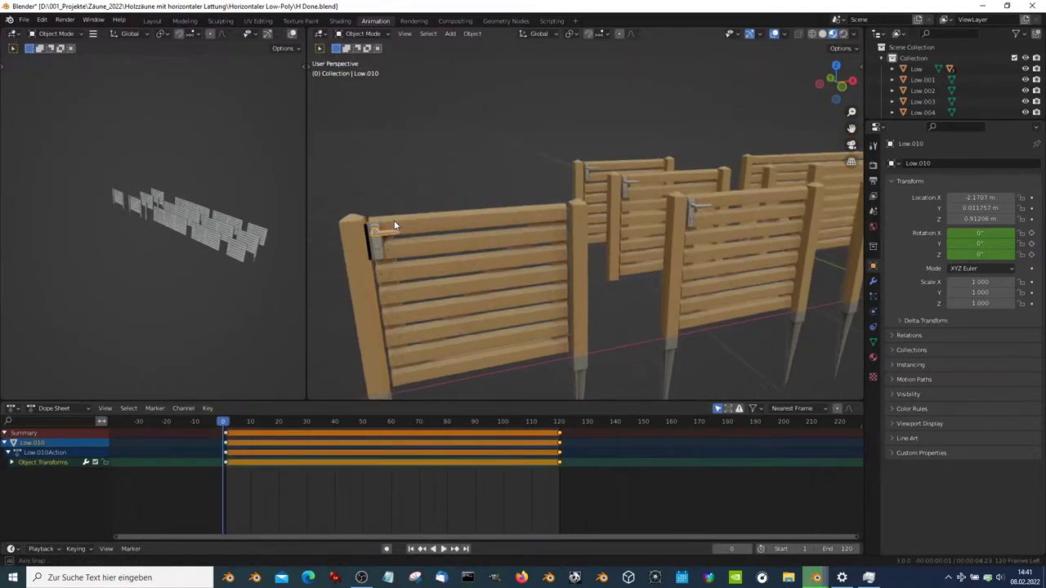
key("space")
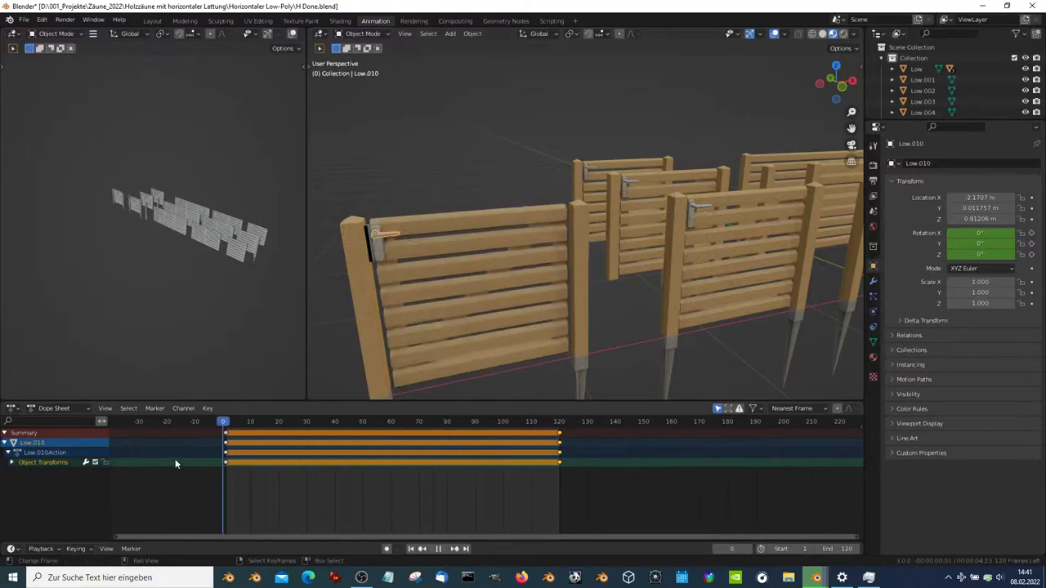
key("Escape")
mouse_move(815, 578)
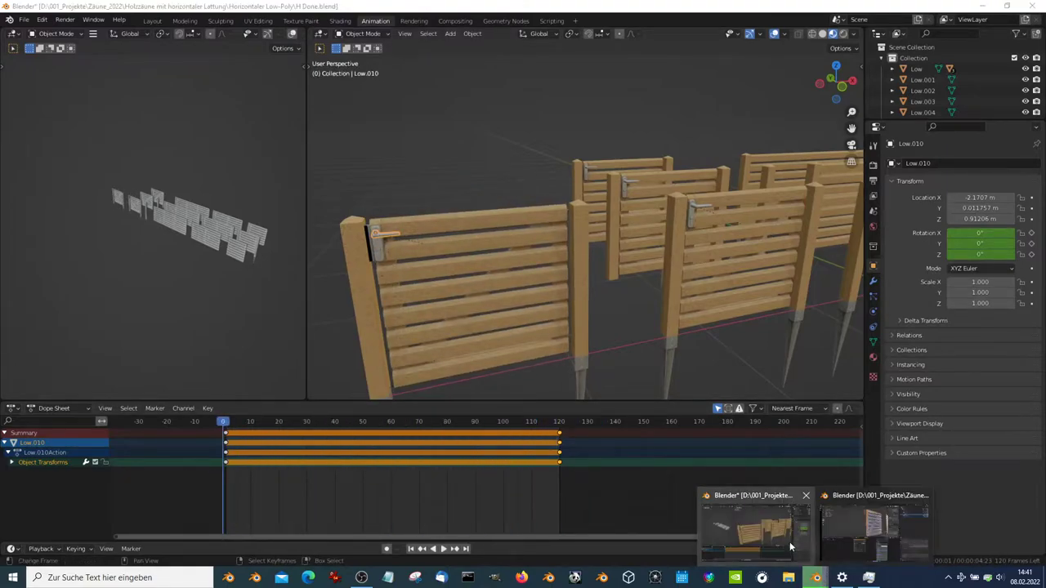
Pause the OBS recording and return to the H Done.blend fence window
left_click(847, 523)
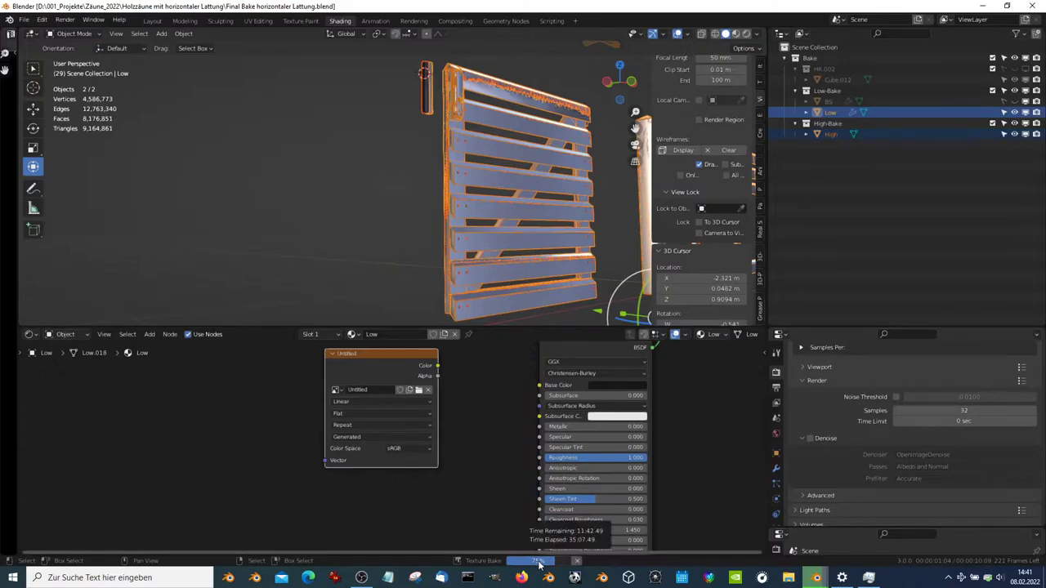
left_click(361, 578)
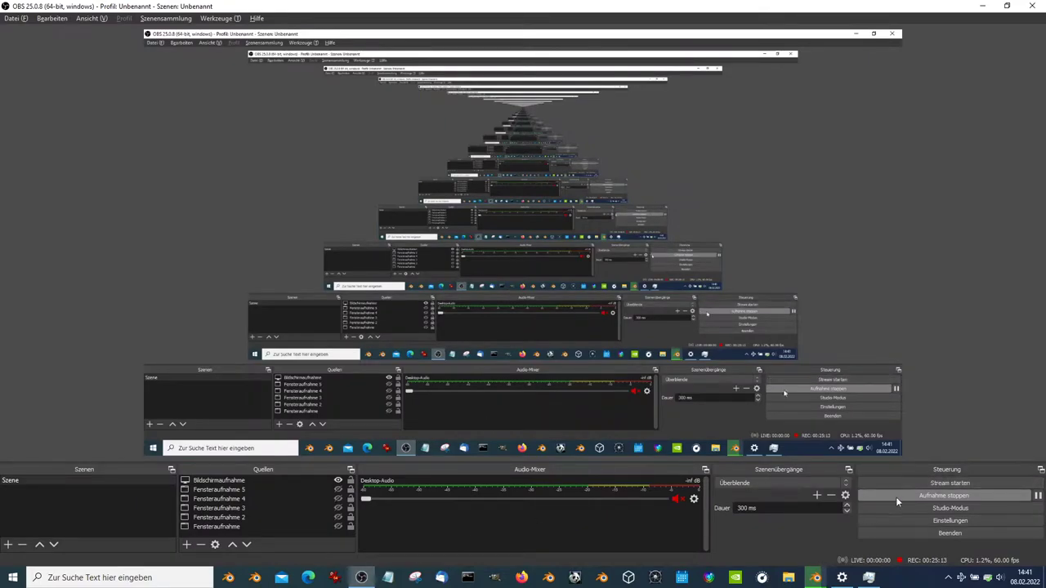
left_click(1038, 495)
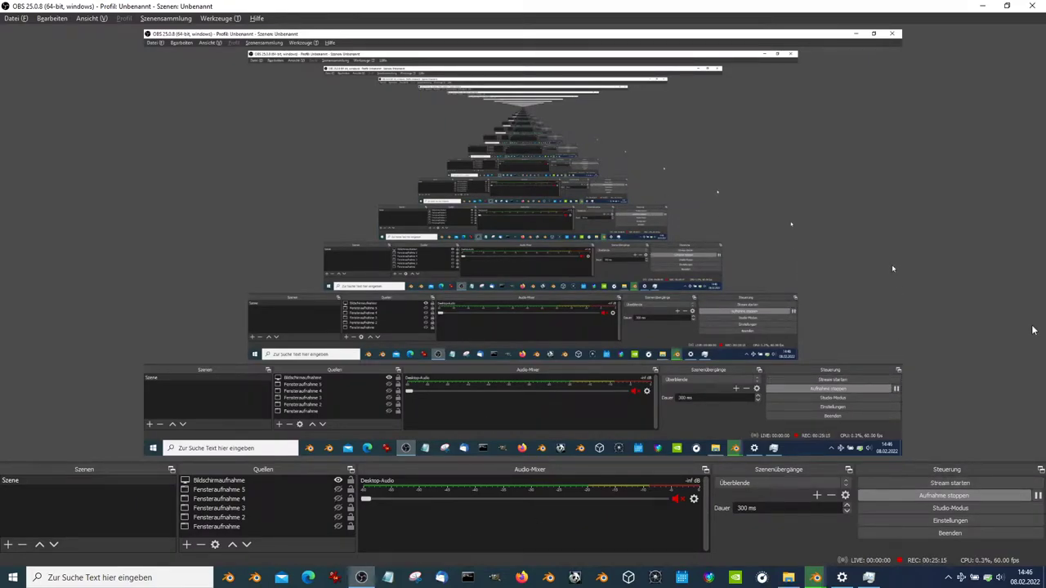
key("alt+Tab")
left_click(848, 266)
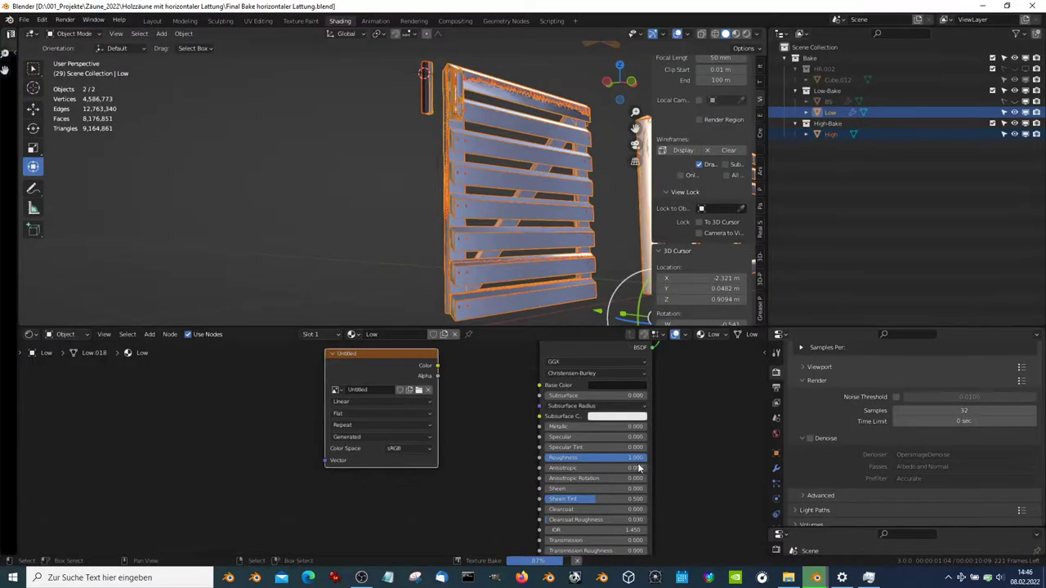
mouse_move(537, 560)
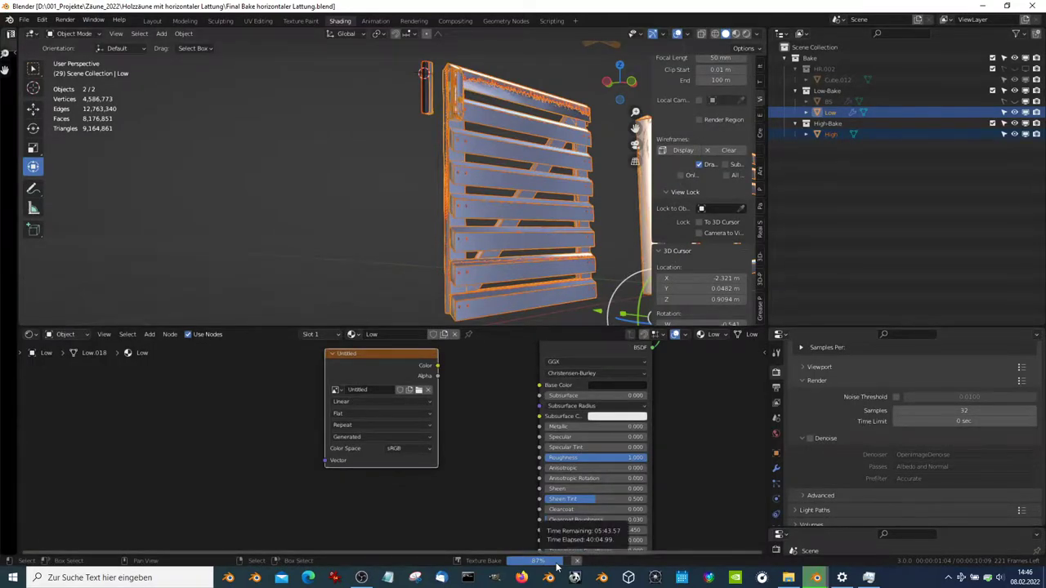
key("alt+Tab")
key("Tab")
key("Tab")
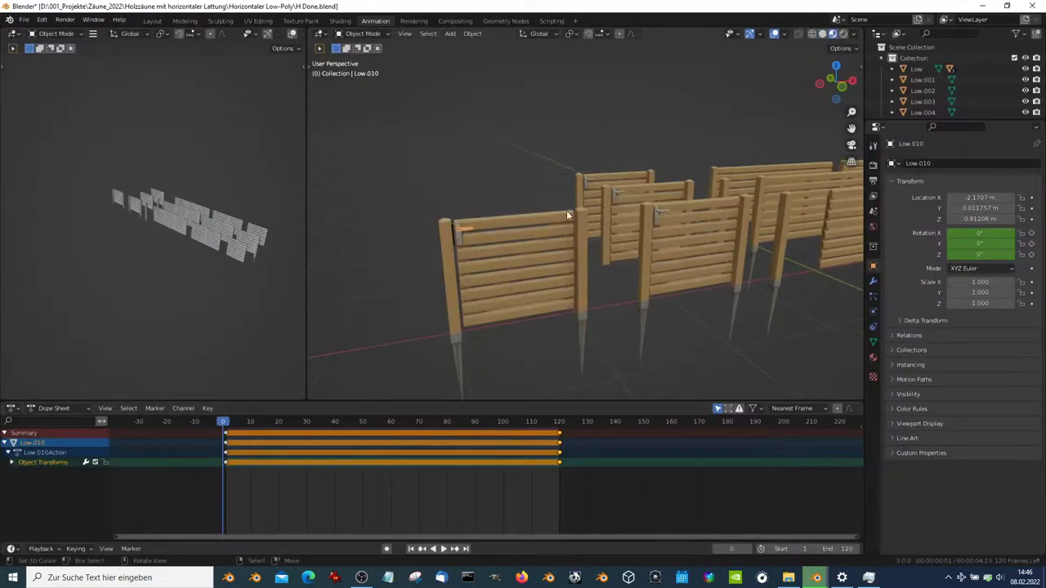
Preview the gate swing, then move all fence keyframes to start at frame 20
key("space")
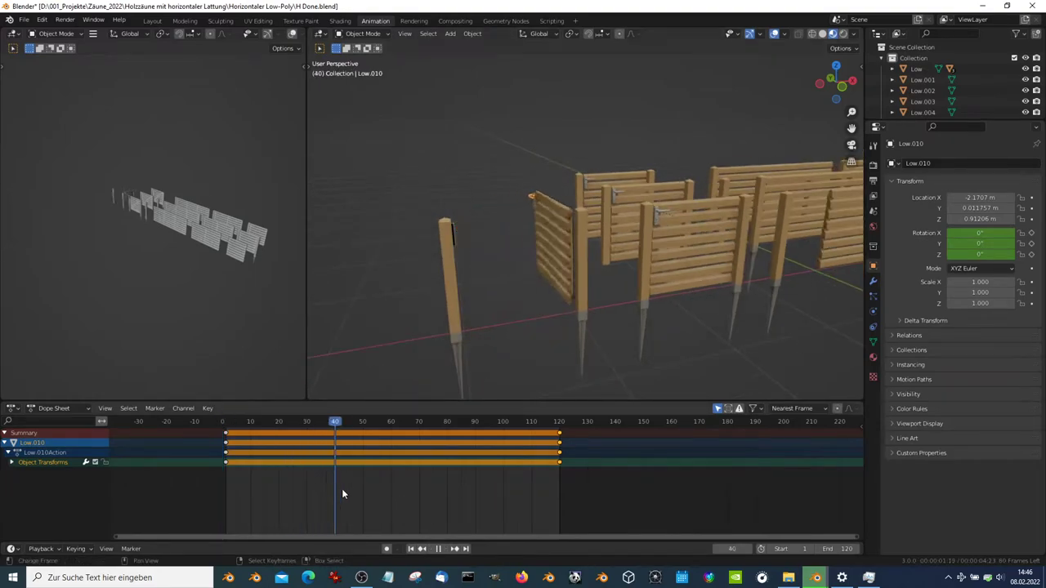
mouse_move(342, 493)
left_mouse_down()
mouse_move(541, 480)
mouse_move(322, 488)
mouse_move(233, 456)
left_mouse_up()
mouse_move(572, 245)
middle_mouse_down()
mouse_move(633, 211)
mouse_move(574, 220)
mouse_move(558, 240)
middle_mouse_up()
key("a")
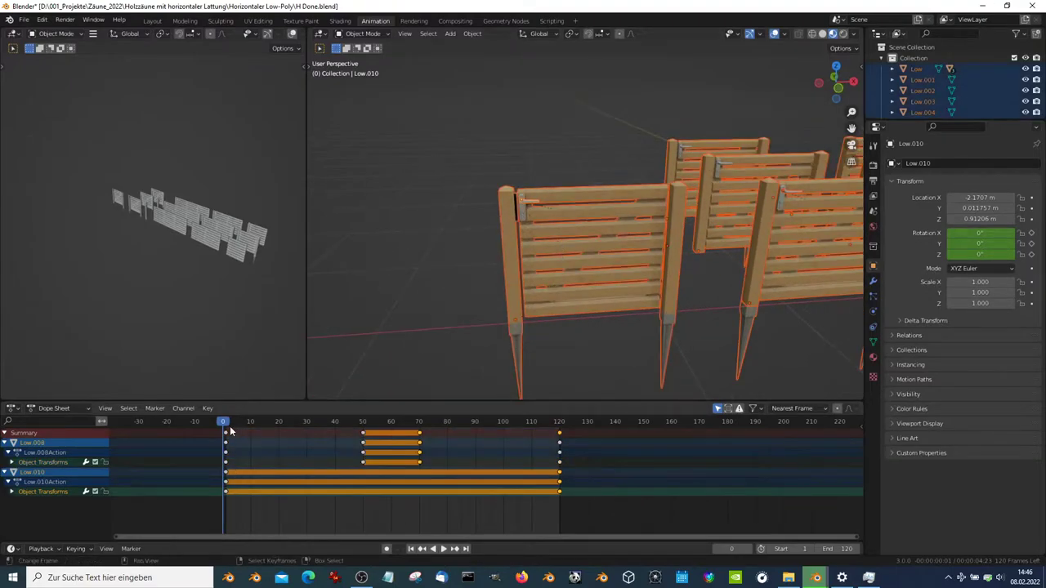
key("a")
scroll(253, 446, "up", 2)
key("g")
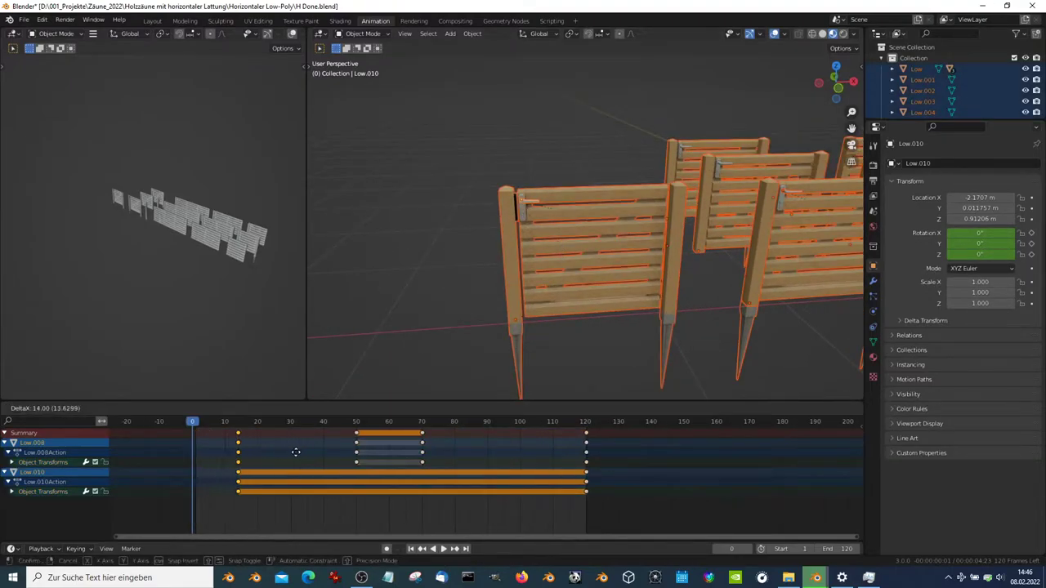
left_click(315, 453)
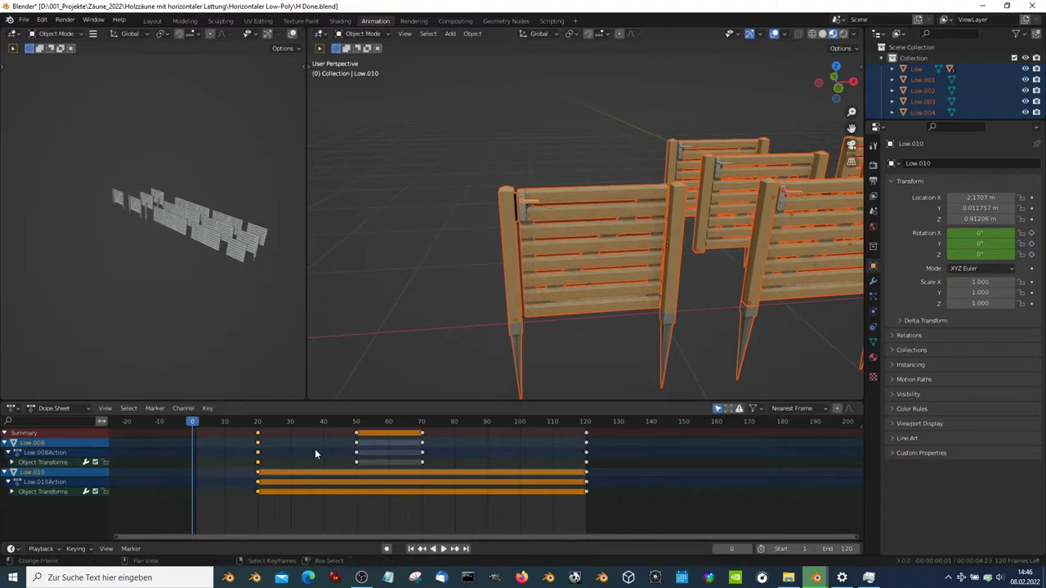
Duplicate the frame-20 keys back to frame 0 and check playback on handle Low.010
key("shift+d")
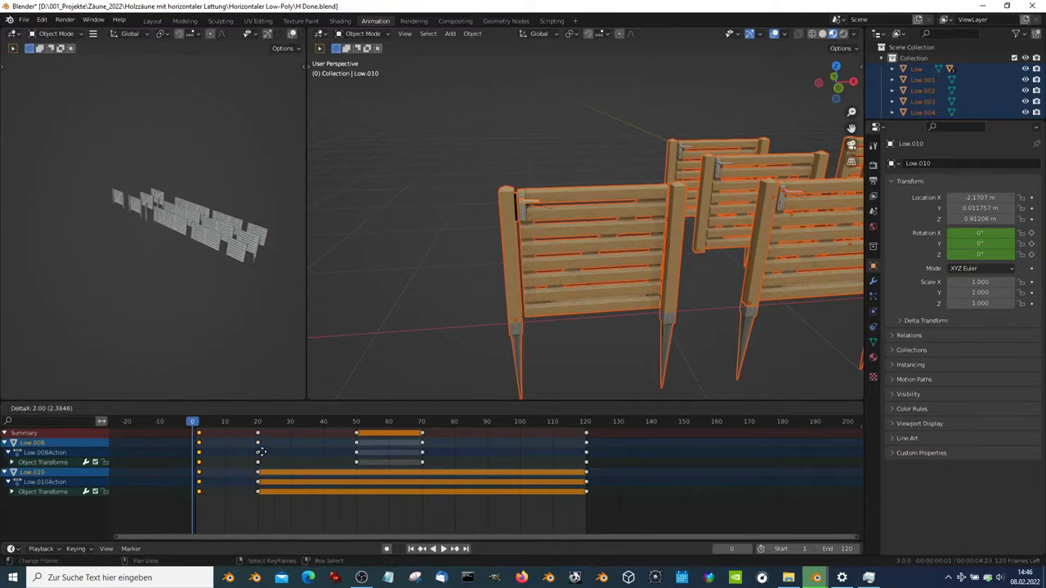
left_click(257, 452)
scroll(443, 224, "up", 3)
left_click(491, 189)
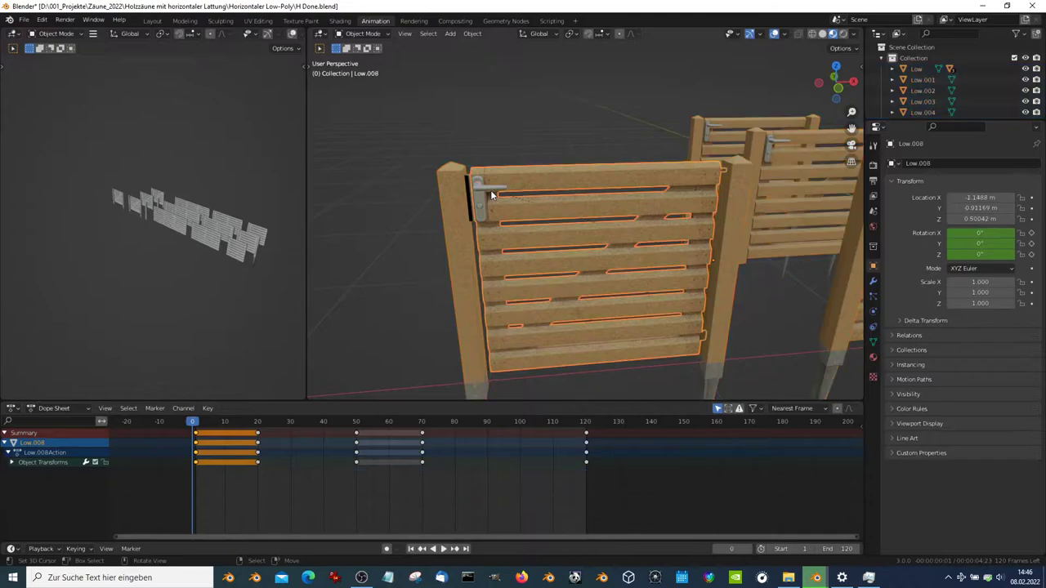
middle_click_drag(496, 196, 496, 196)
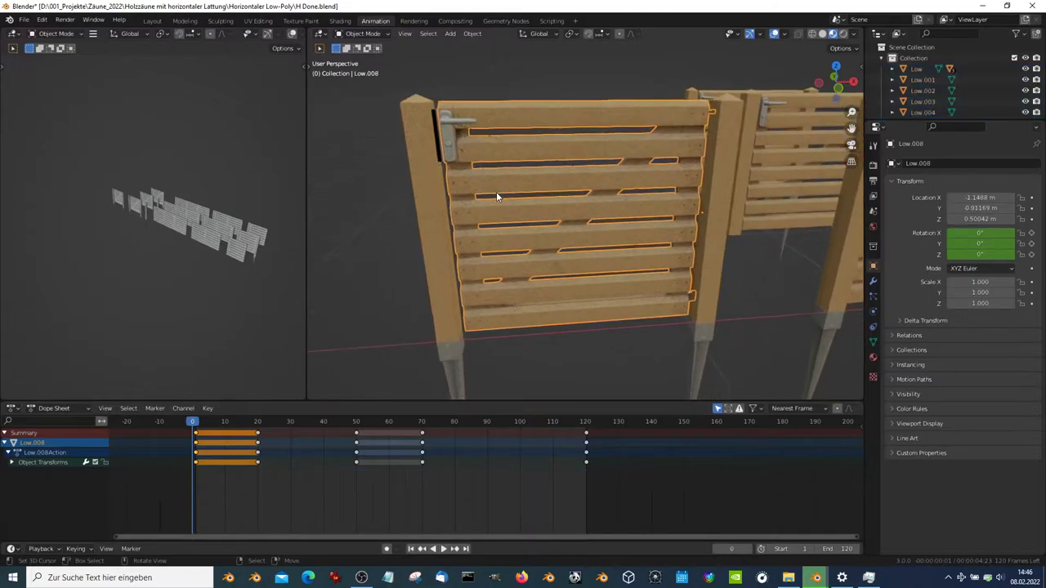
left_click(465, 121)
key("KP_Decimal")
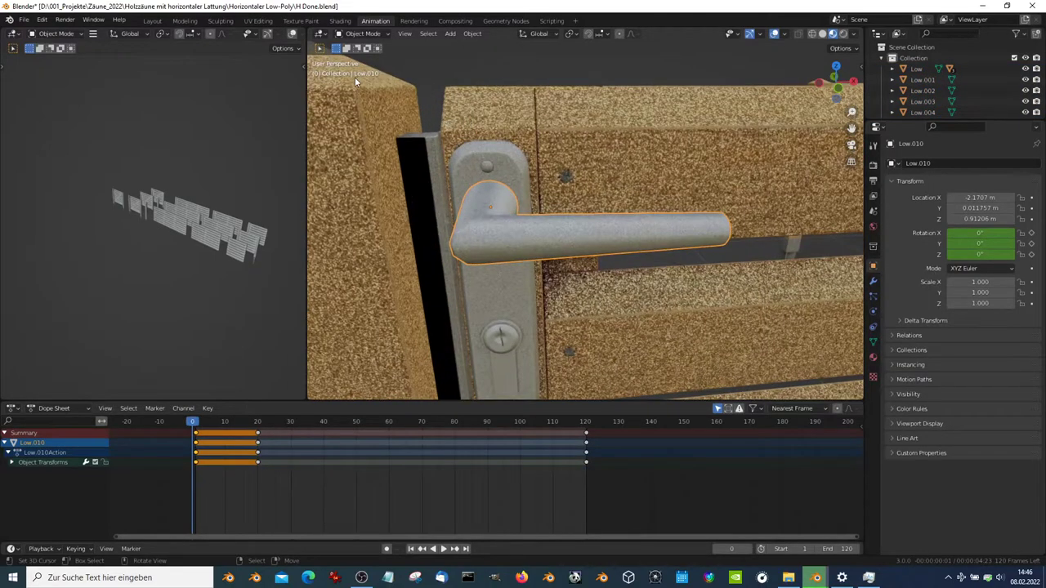
key("space")
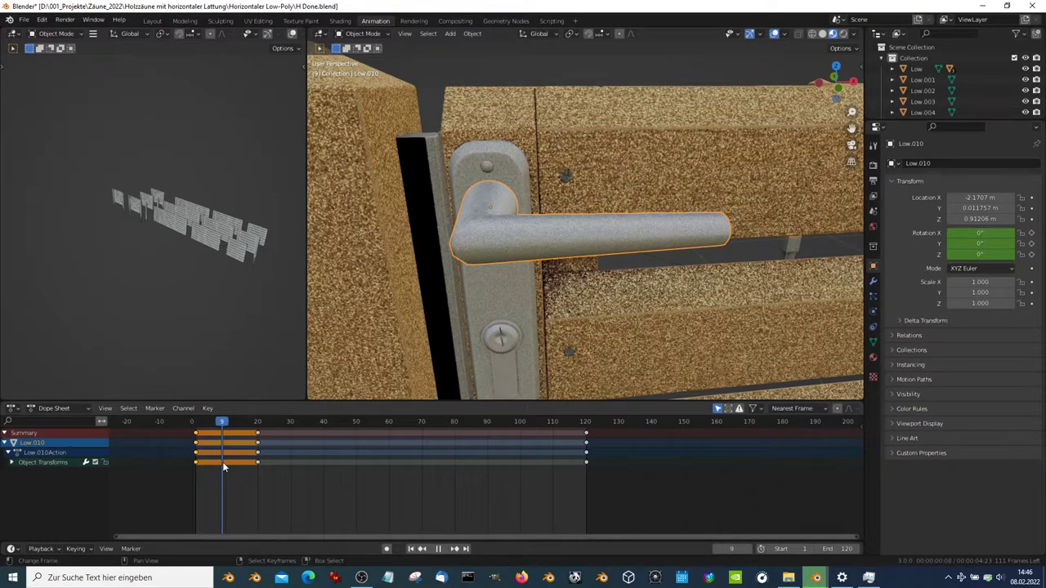
key("space")
scroll(456, 233, "down", 5)
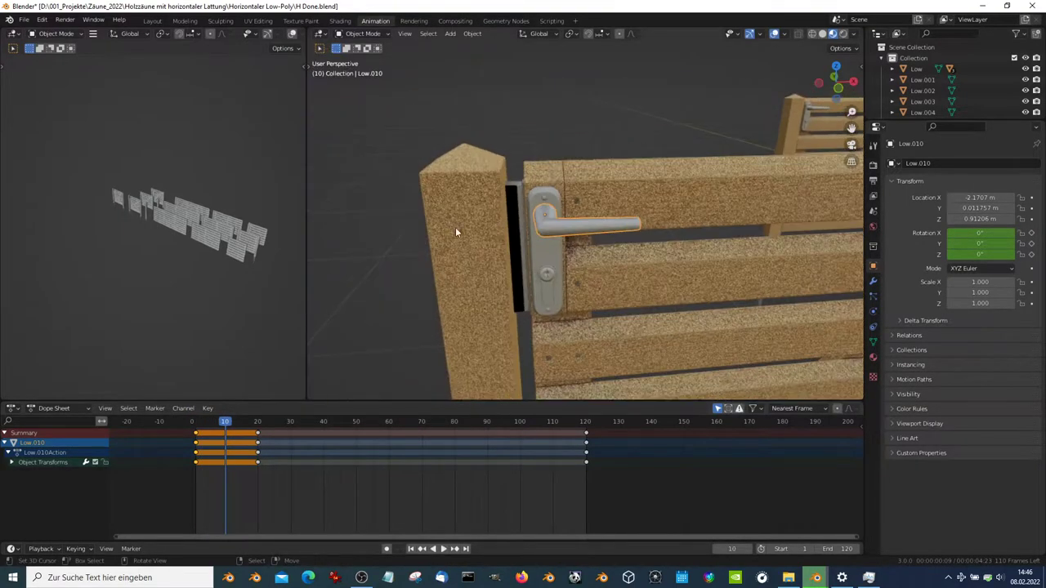
Rotate door handle Low.010 about 35° downward on the Y axis
left_click(310, 69)
left_click(322, 166)
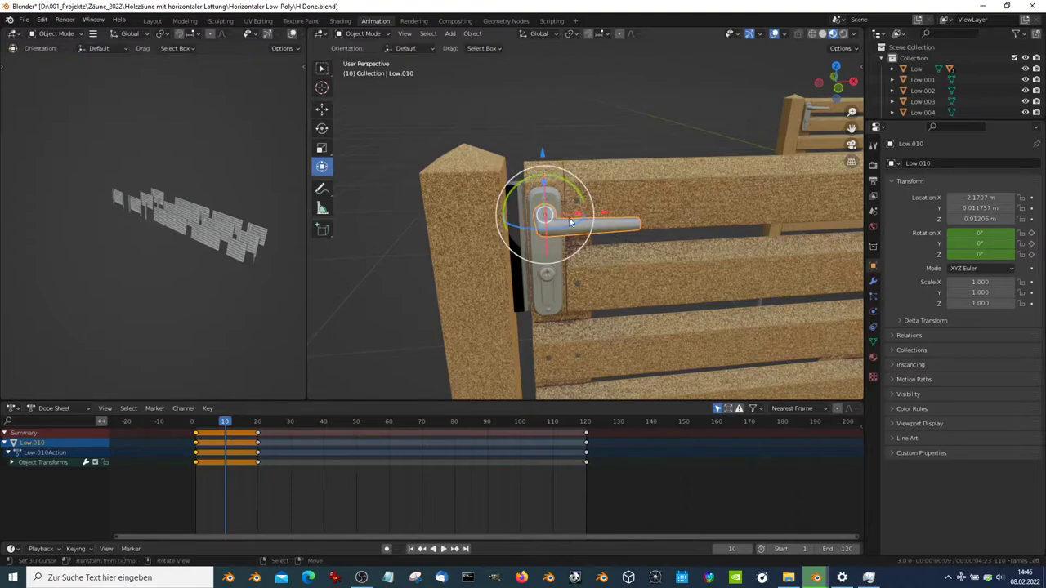
middle_click_drag(546, 232, 559, 162)
key("r")
key("y")
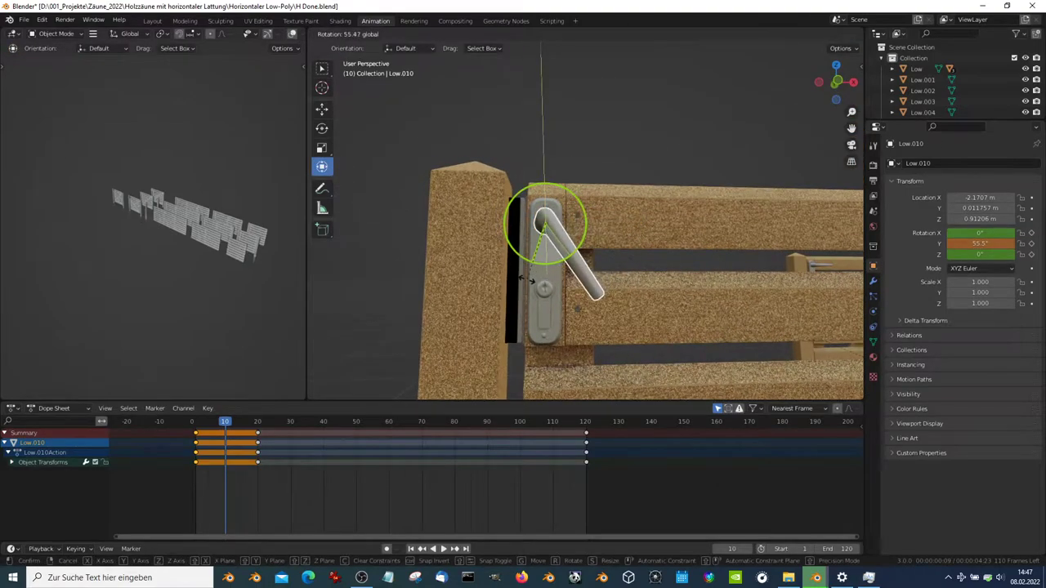
key("Escape")
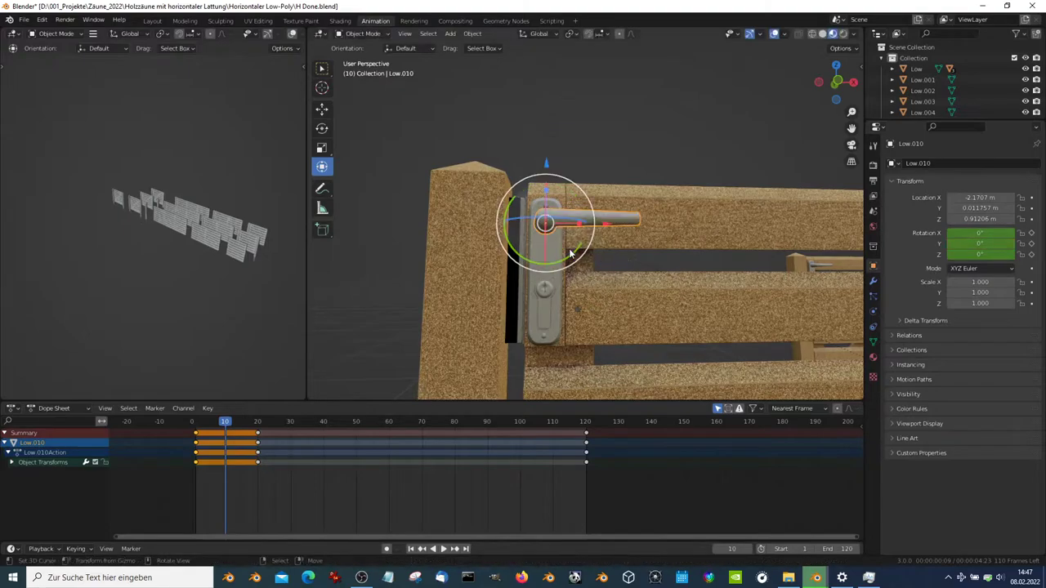
left_click_drag(572, 254, 537, 261)
right_click(568, 260)
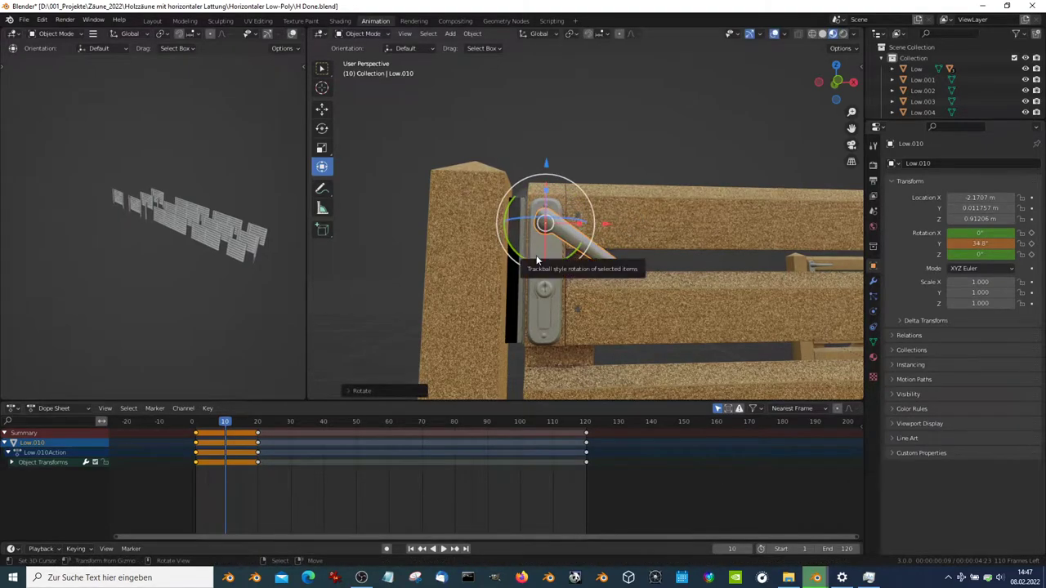
Insert a rotation keyframe for the handle at frame 10 and play it back
key("i")
left_click(536, 255)
key("space")
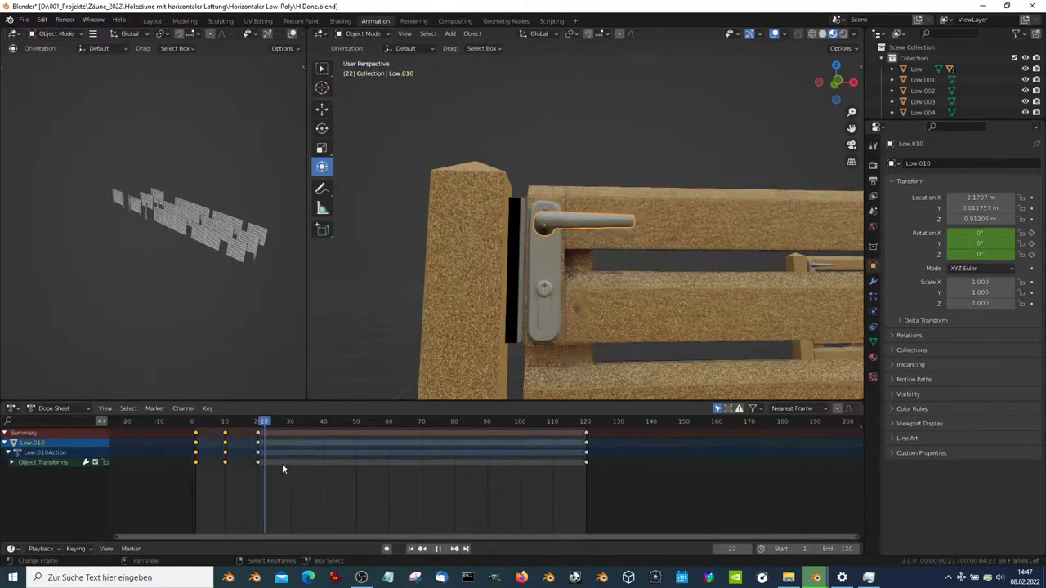
key("Escape")
middle_click_drag(231, 465, 264, 465)
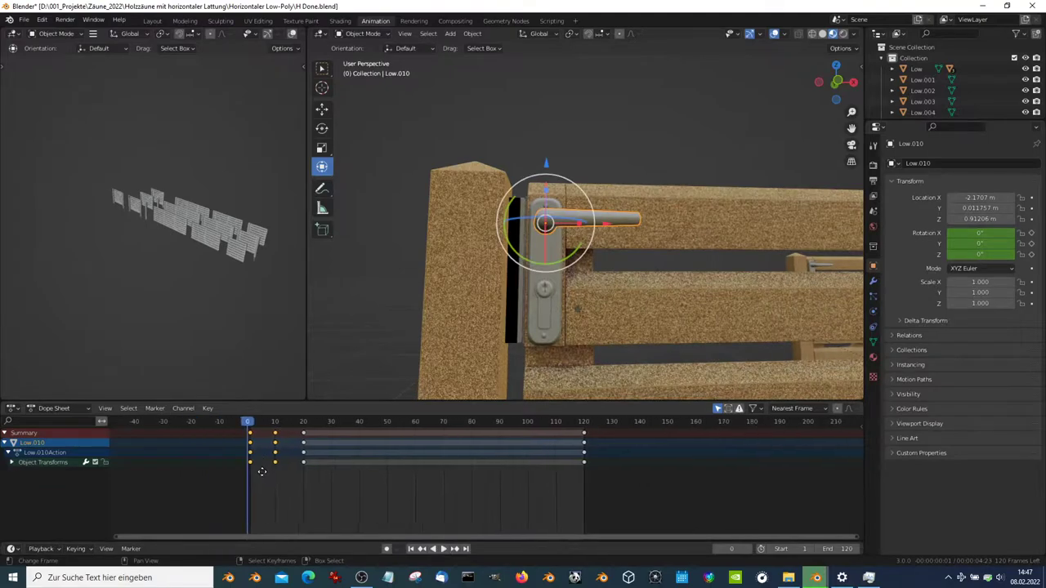
Retime gate Low.008's opening keys and preview the timing
left_click(690, 202)
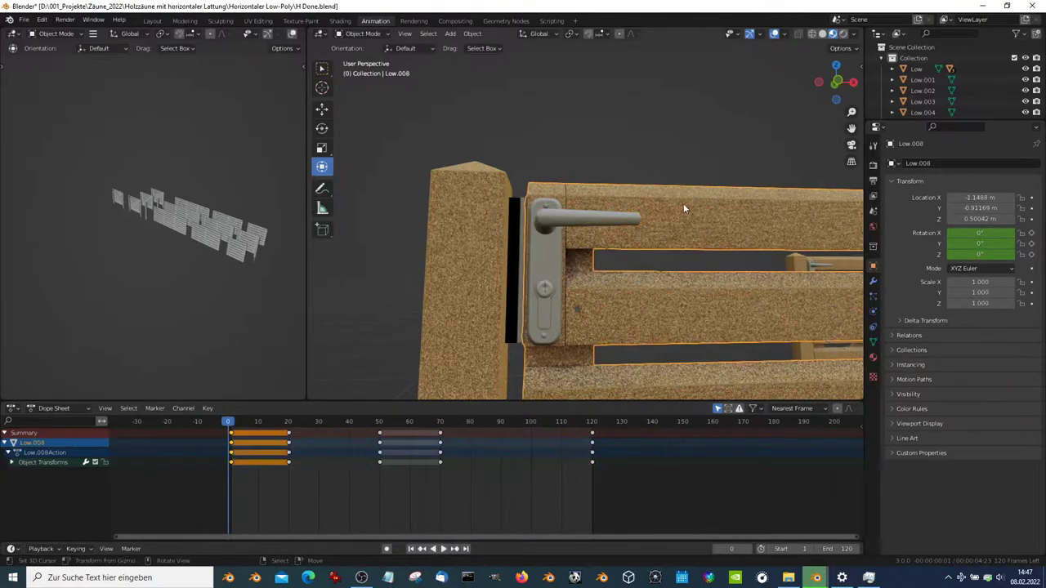
left_click_drag(290, 437, 295, 466)
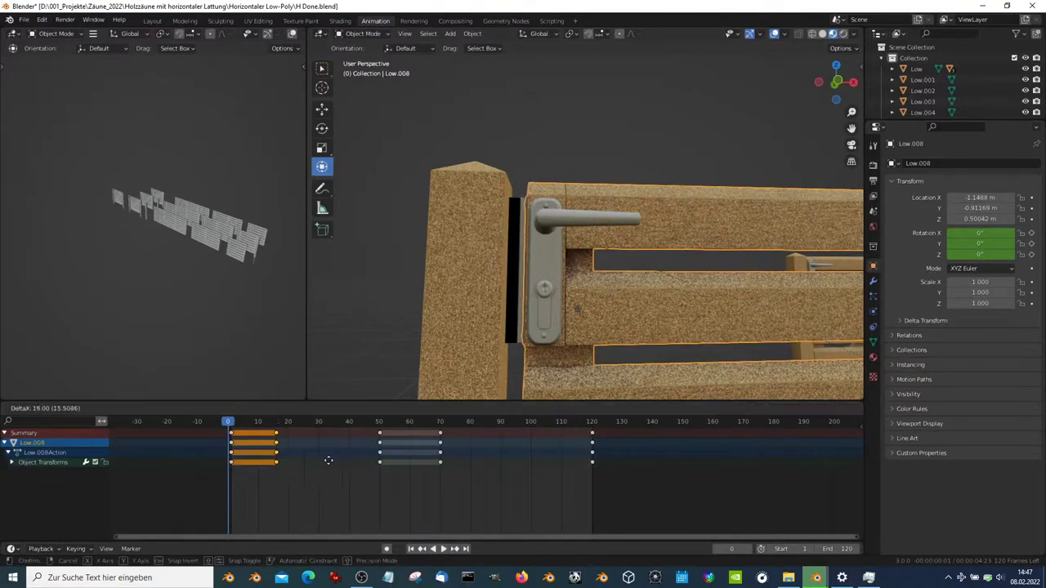
left_click(292, 465)
key("space")
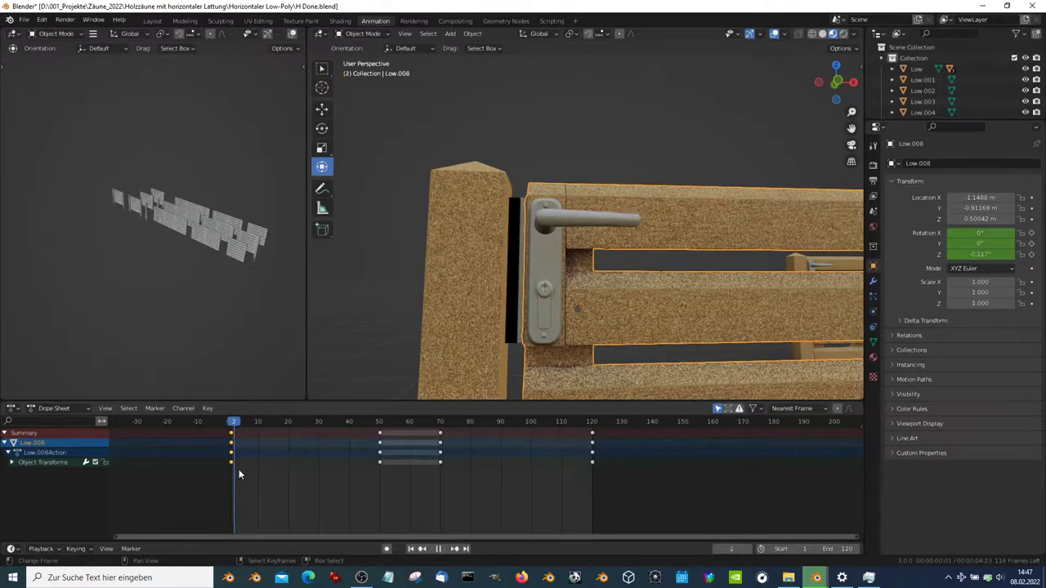
left_click(231, 472)
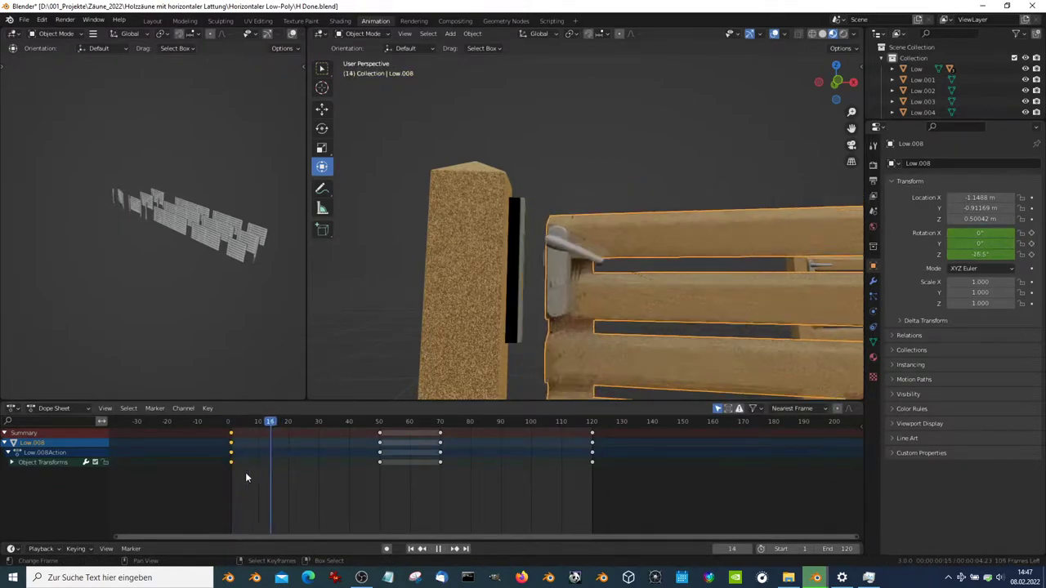
key("Escape")
Retime the handle's press key, trying frames 5 and 7 before settling near frame 10
left_click(602, 210)
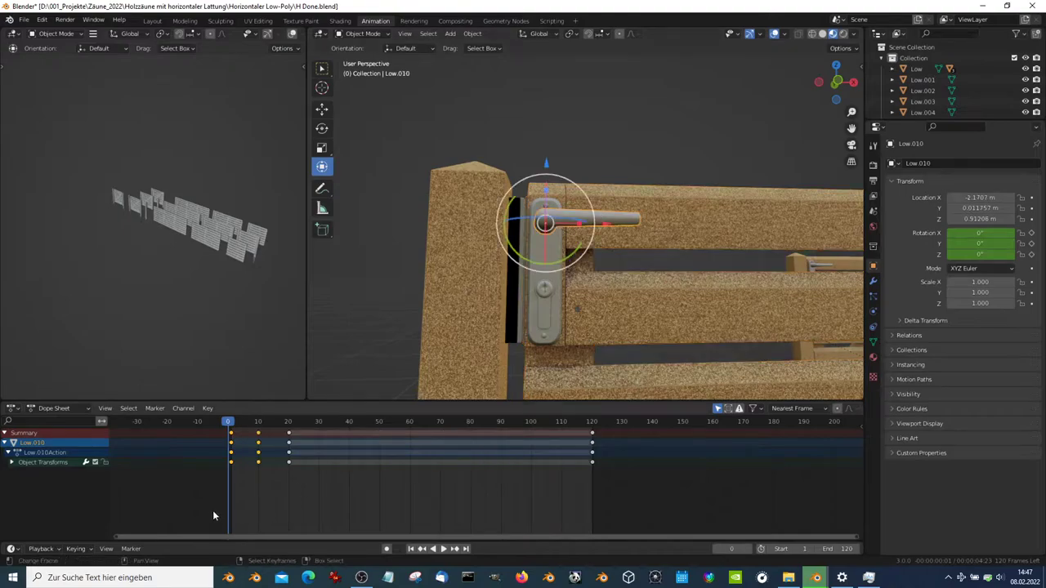
key("space")
key("space")
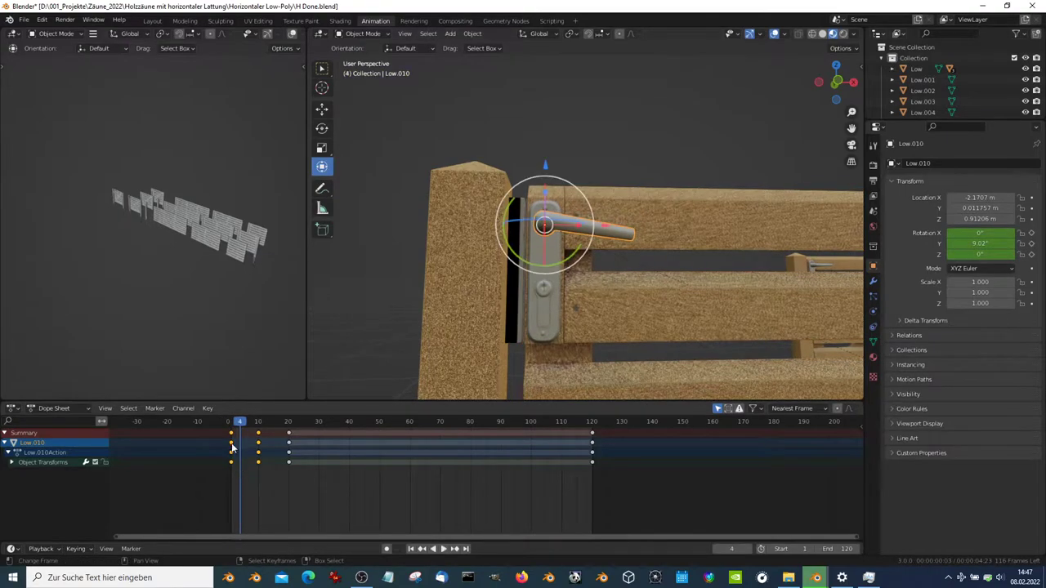
scroll(334, 443, "up", 2)
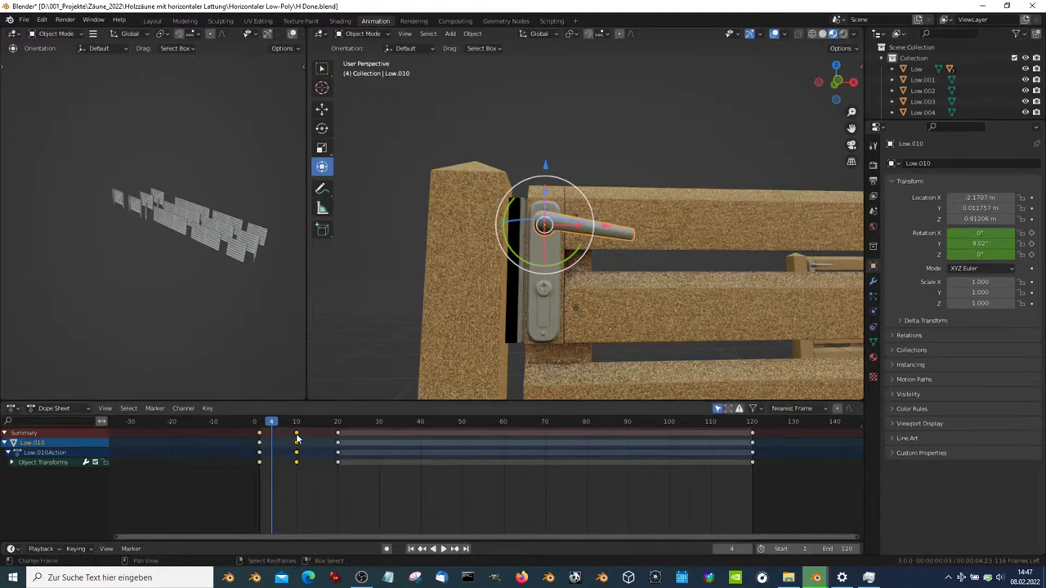
left_click_drag(297, 439, 276, 442)
key("shift+Left")
key("space")
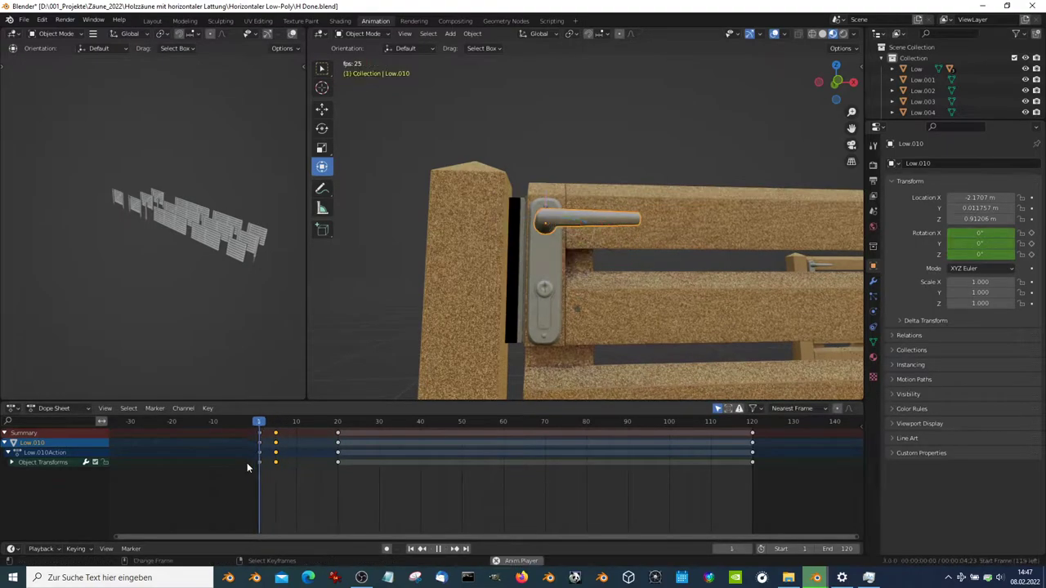
key("space")
left_click_drag(277, 452, 302, 447)
key("shift+Left")
key("space")
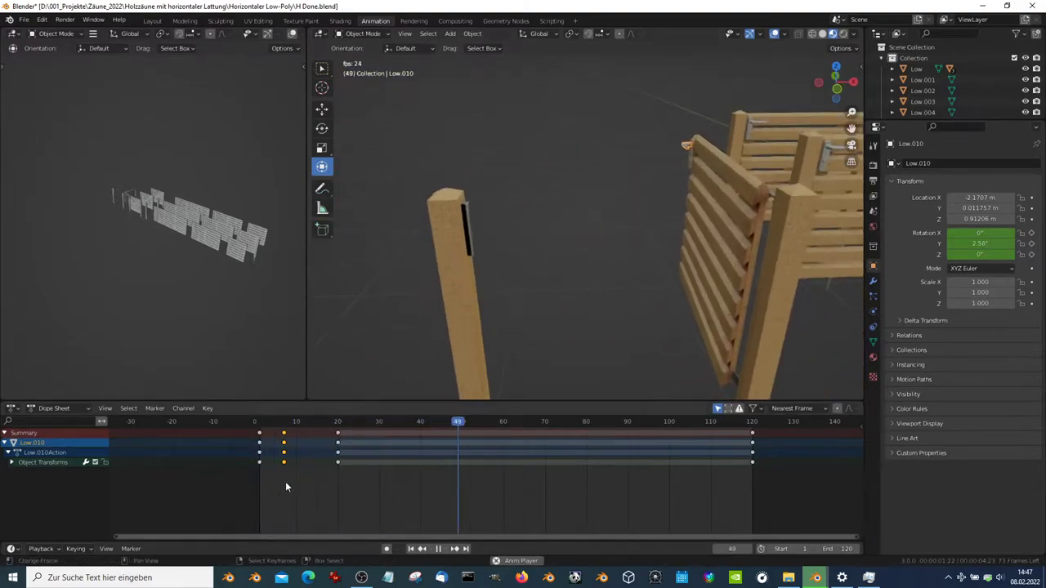
key("Escape")
key("space")
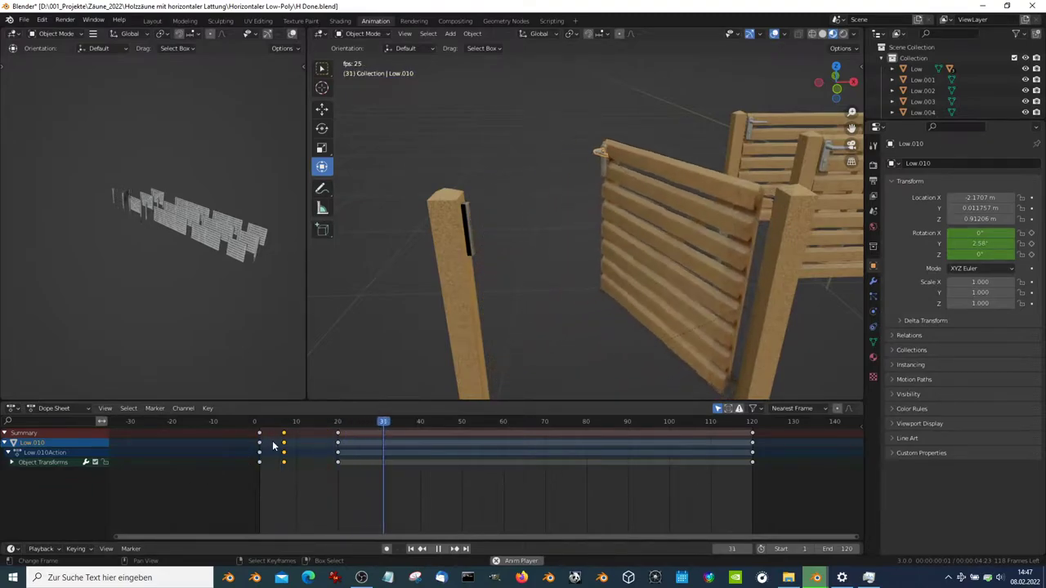
left_click_drag(284, 442, 296, 442)
Move the gate's first key to about frame 5 and copy its frame-120 keys to about 116
left_click(343, 442)
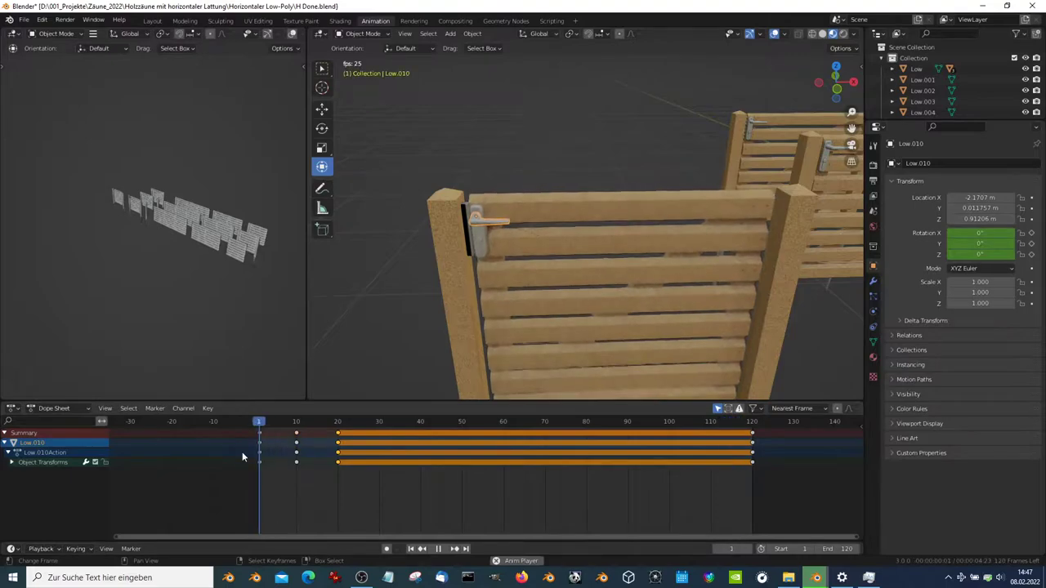
left_click(747, 223)
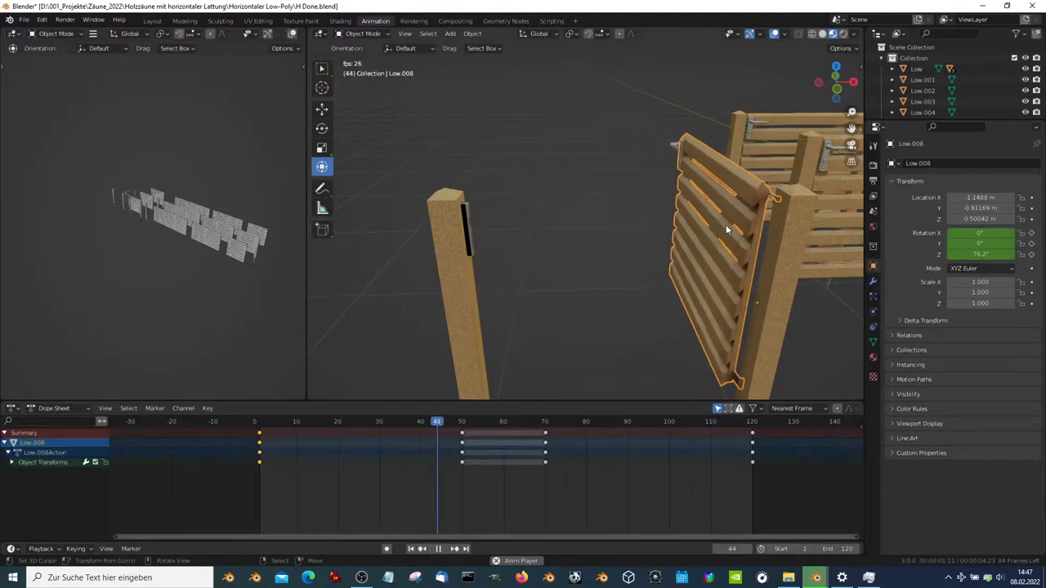
key("shift+Left")
key("Down")
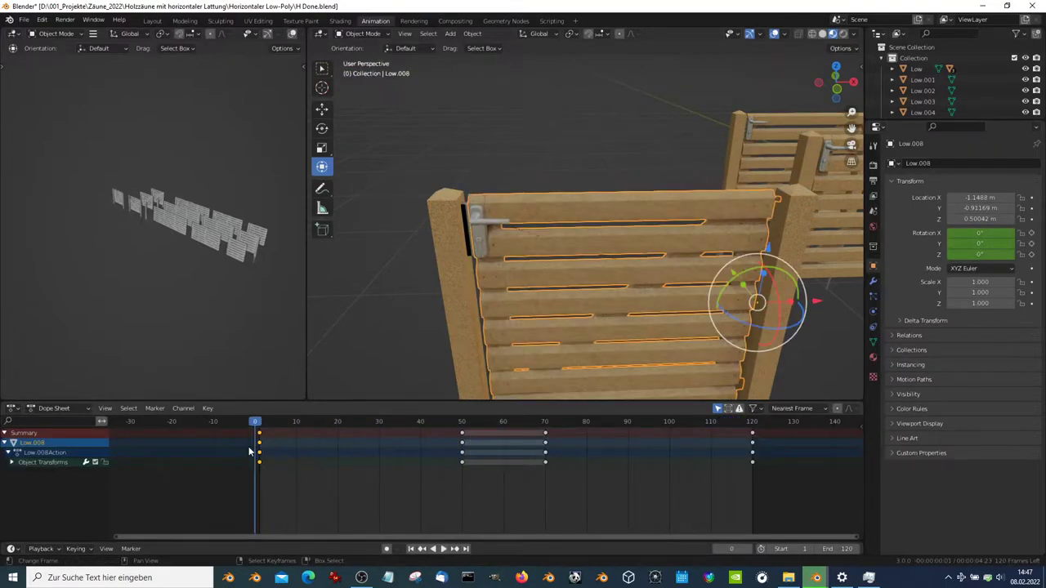
left_click_drag(259, 437, 278, 440)
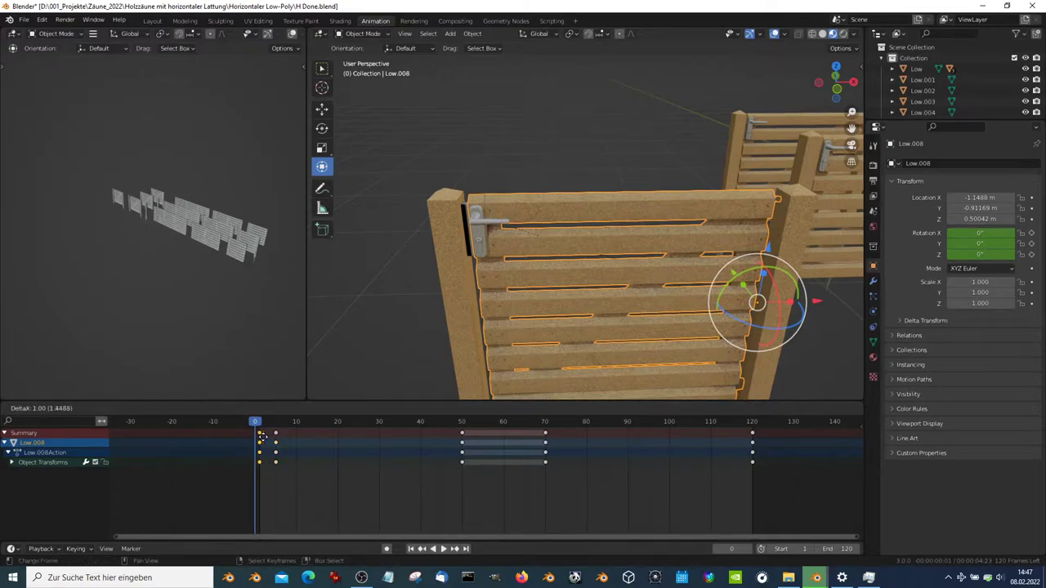
key("space")
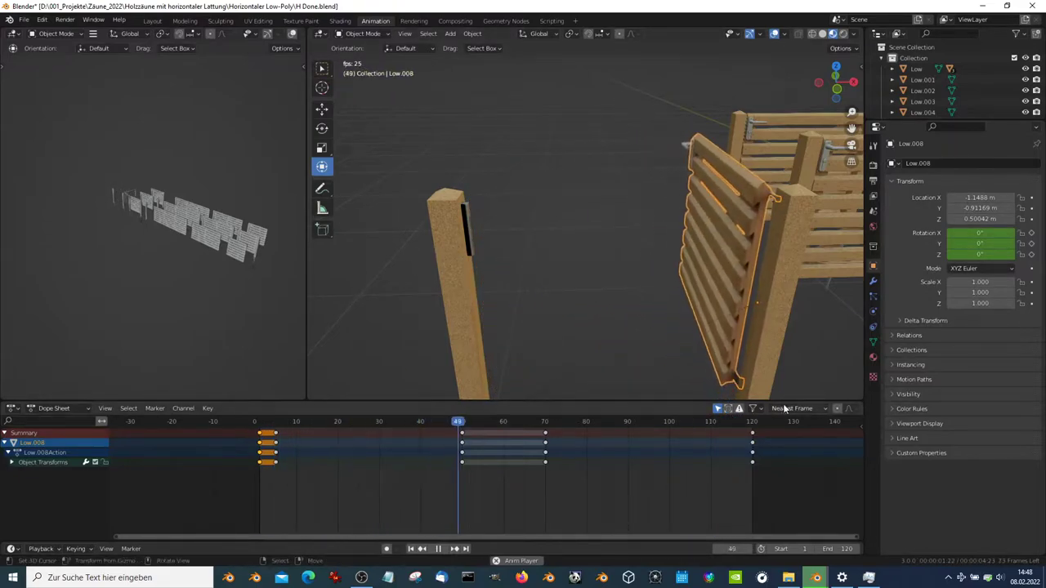
key("shift+d")
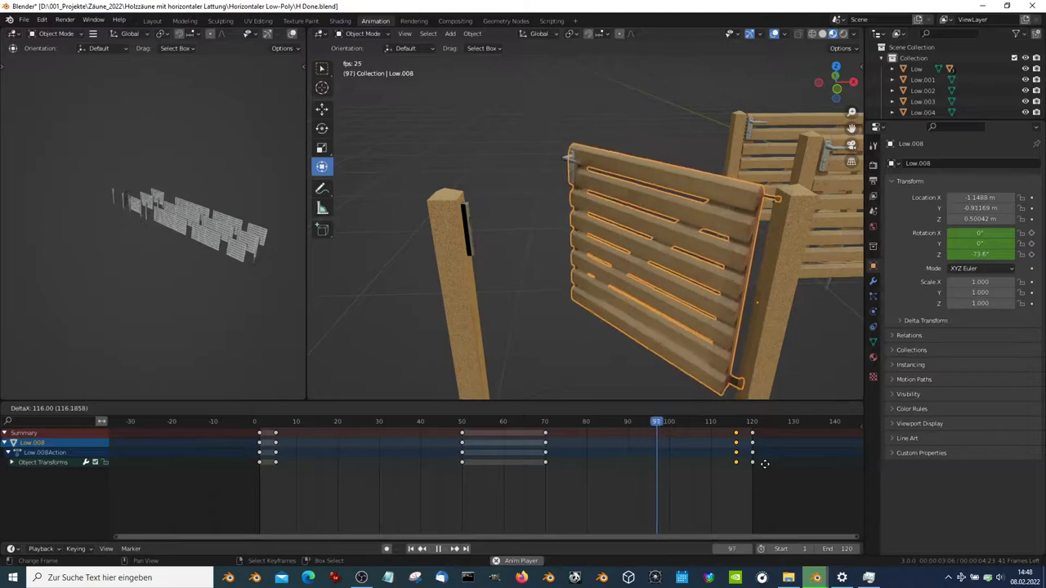
left_click(760, 464)
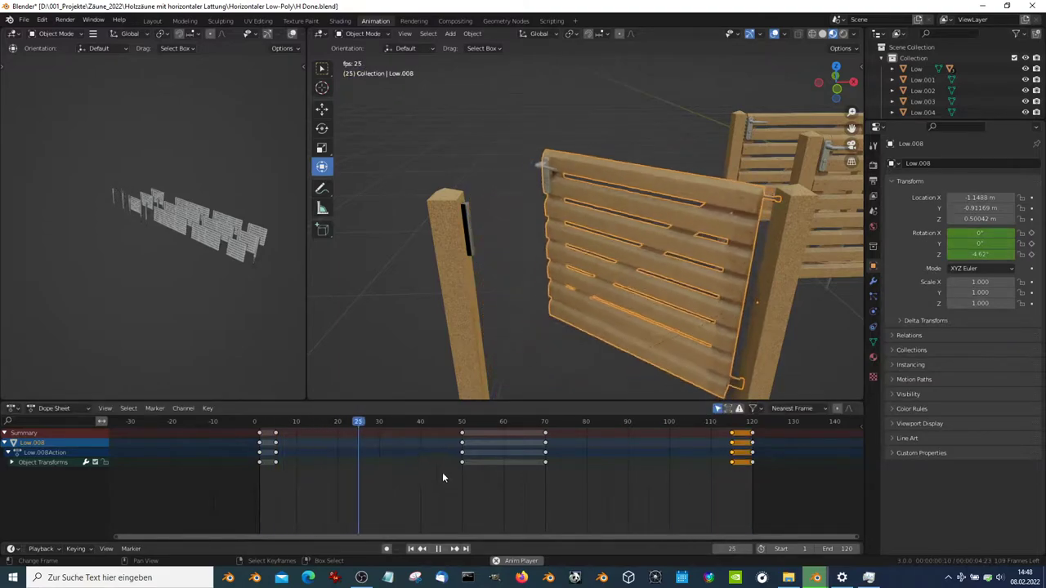
Select the handle keys at frames 0, 10, 20 and mirror them in time with S -1
left_click(681, 137)
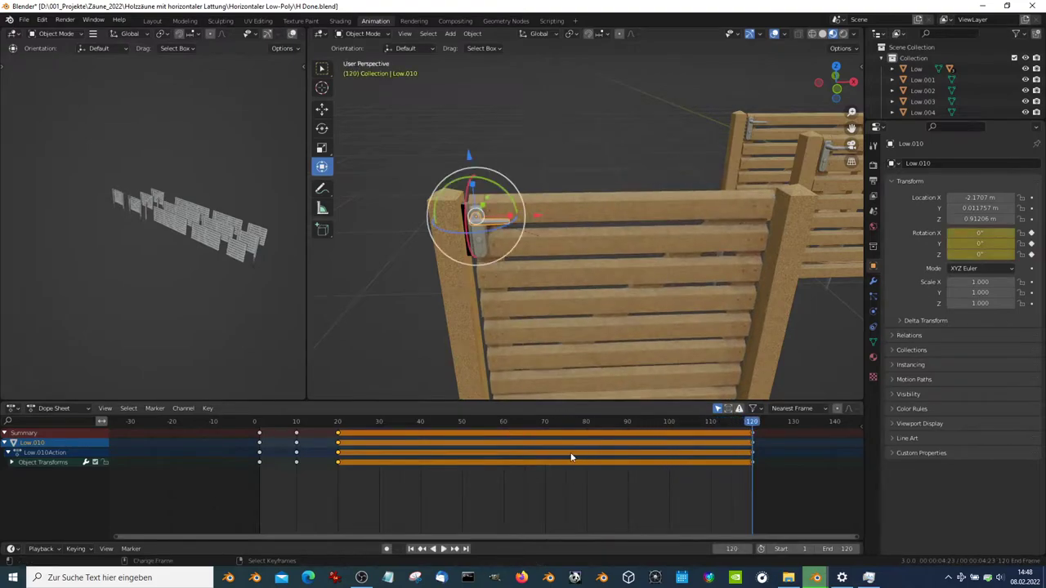
left_click_drag(492, 451, 502, 455)
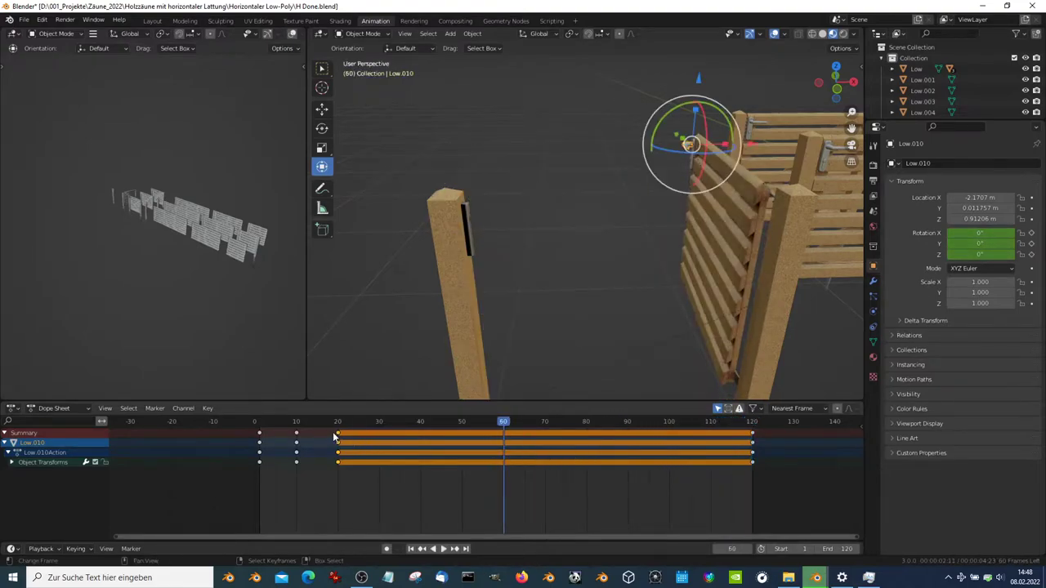
left_click_drag(280, 486, 218, 509)
middle_click_drag(380, 473, 476, 460, "ctrl")
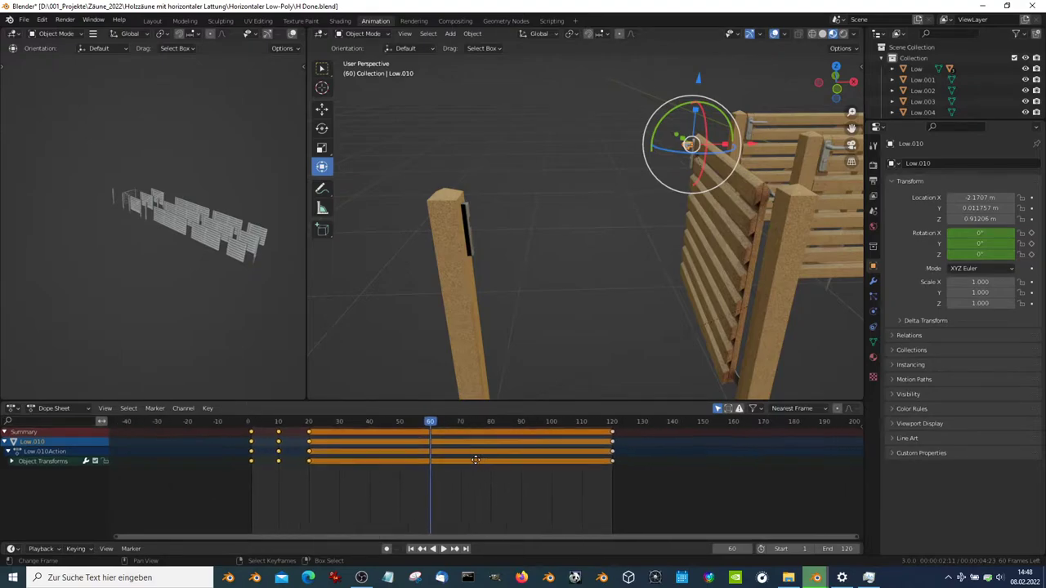
key("g")
left_click(769, 460)
left_click(744, 466)
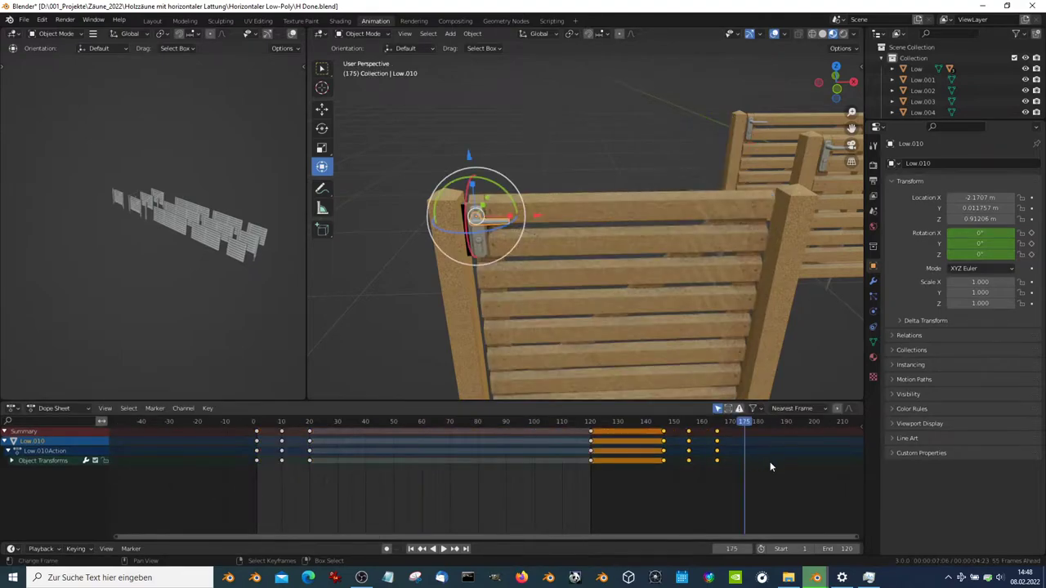
type("s-1")
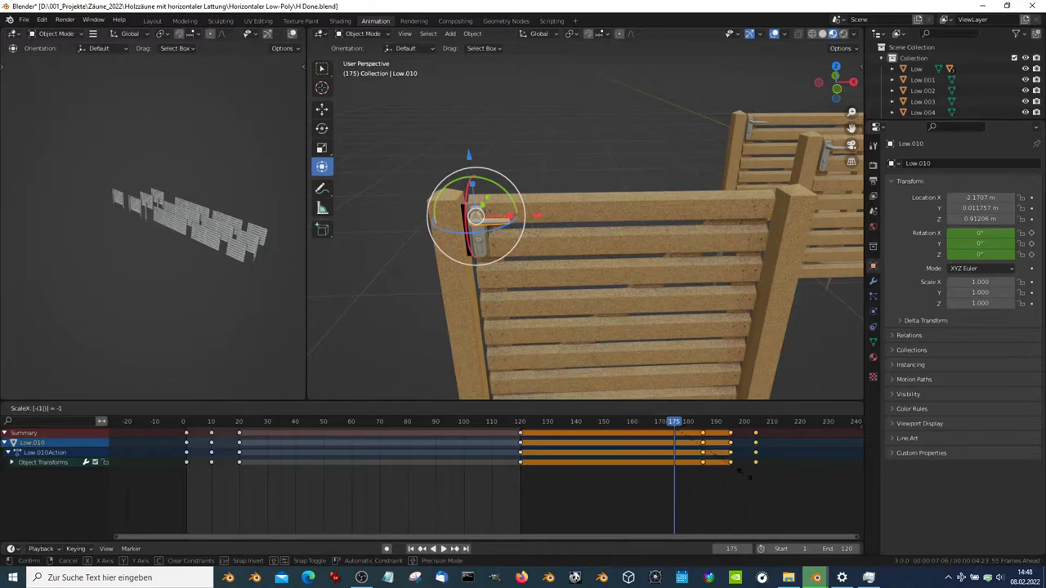
key("Return")
Move the mirrored handle keys so they end at frame 120 and replay
middle_click_drag(593, 485, 647, 478)
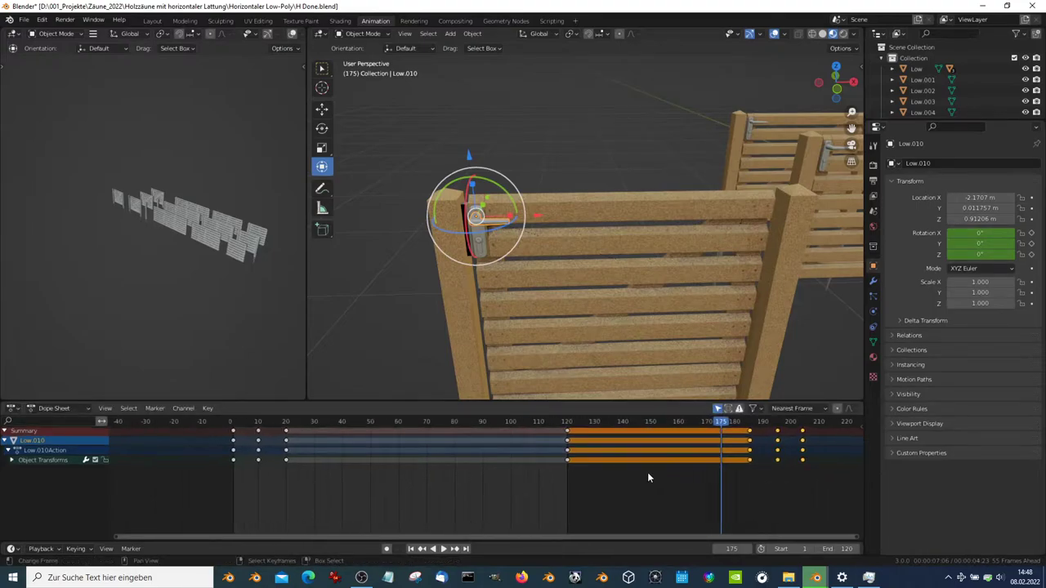
key("space")
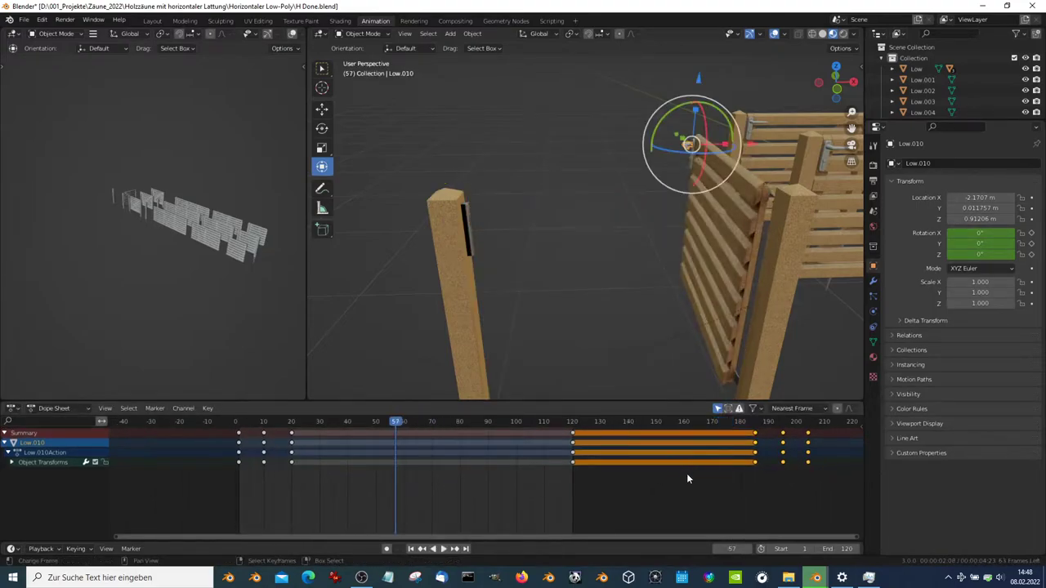
key("g")
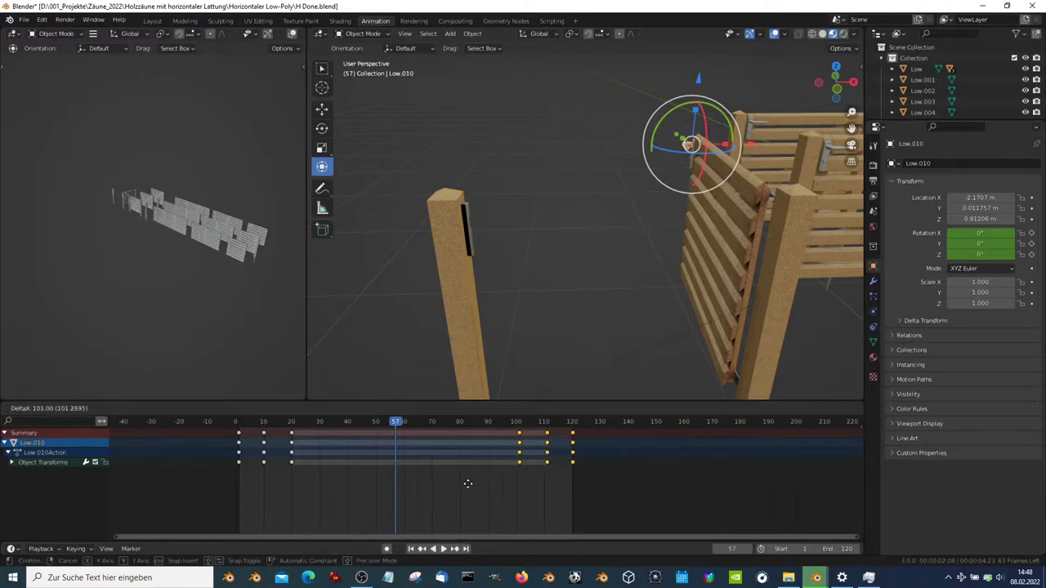
left_click(467, 484)
key("space")
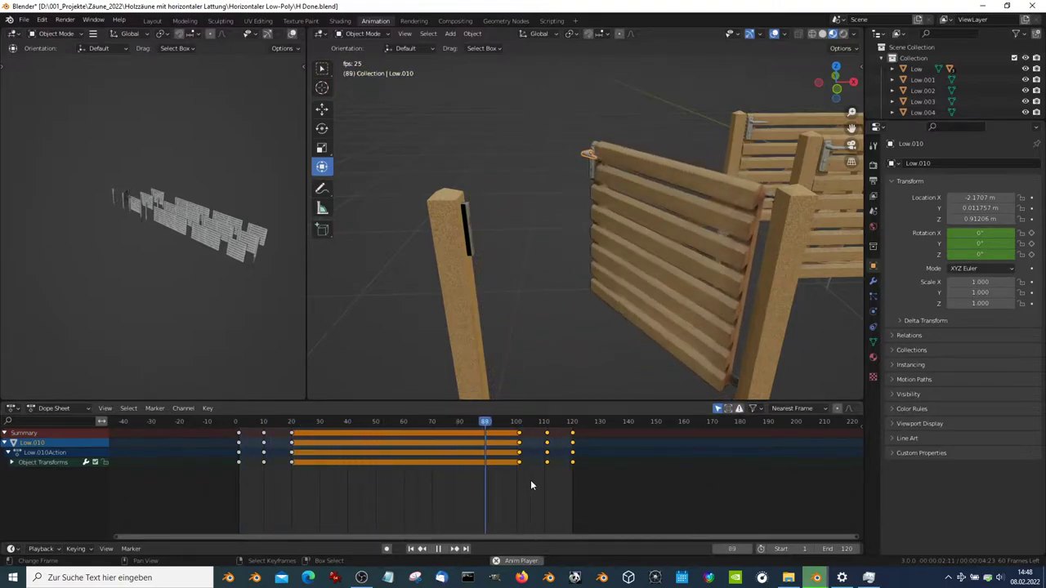
Nudge the middle column of handle keys to frame 110
scroll(539, 482, "up", 3)
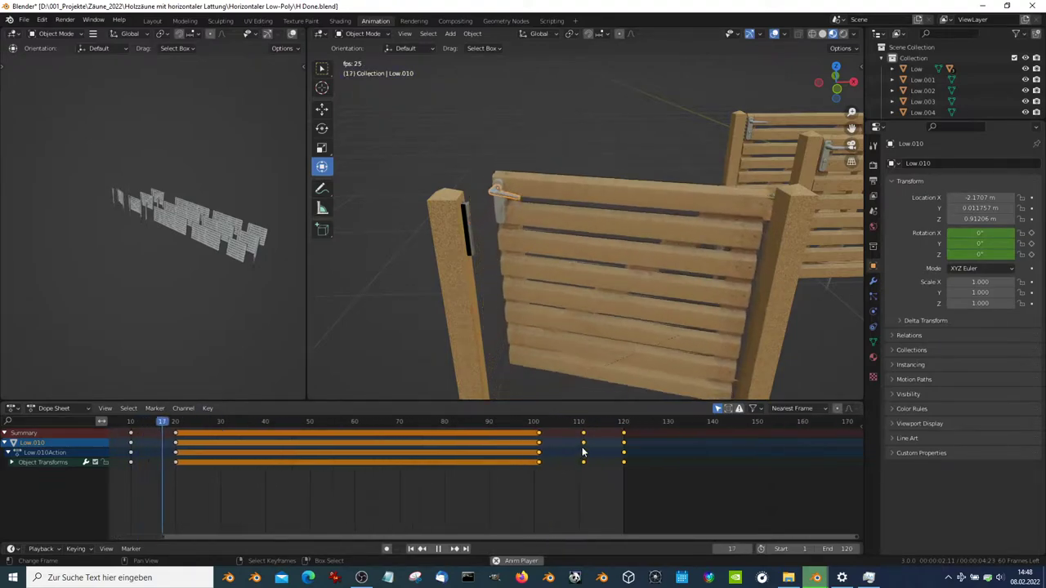
left_click(582, 452)
key("g")
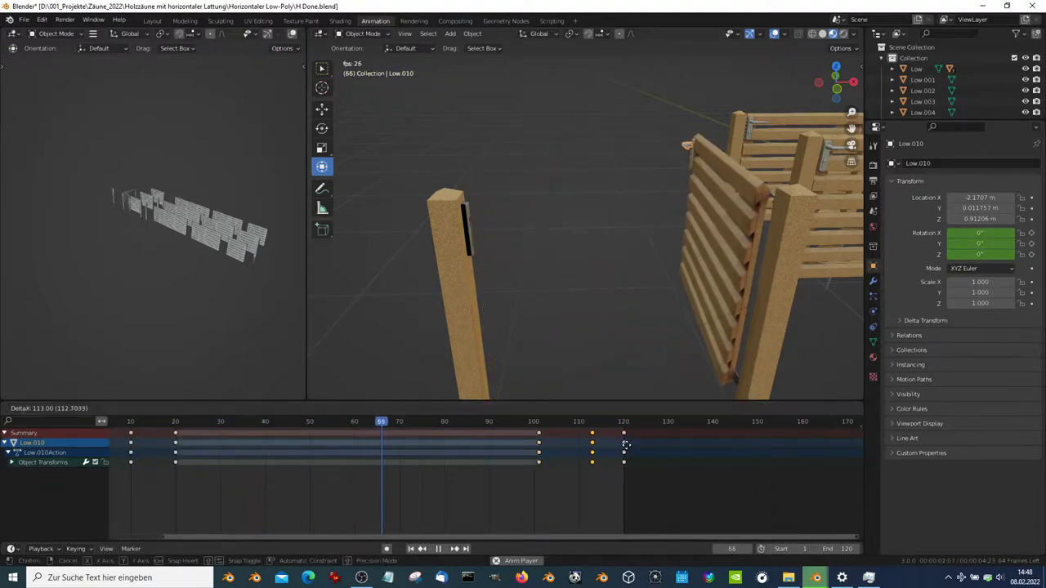
left_click(609, 441)
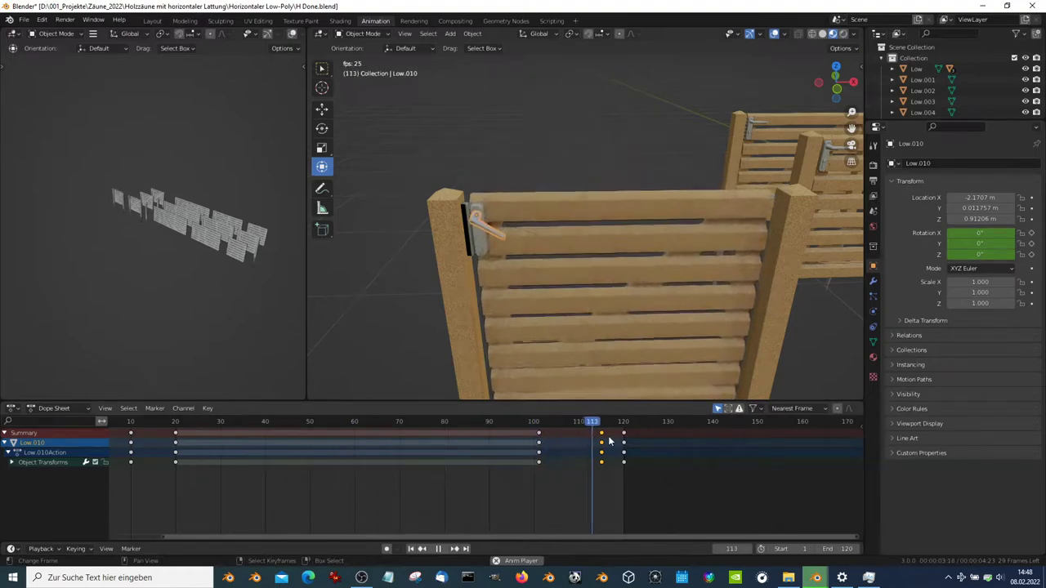
key("g")
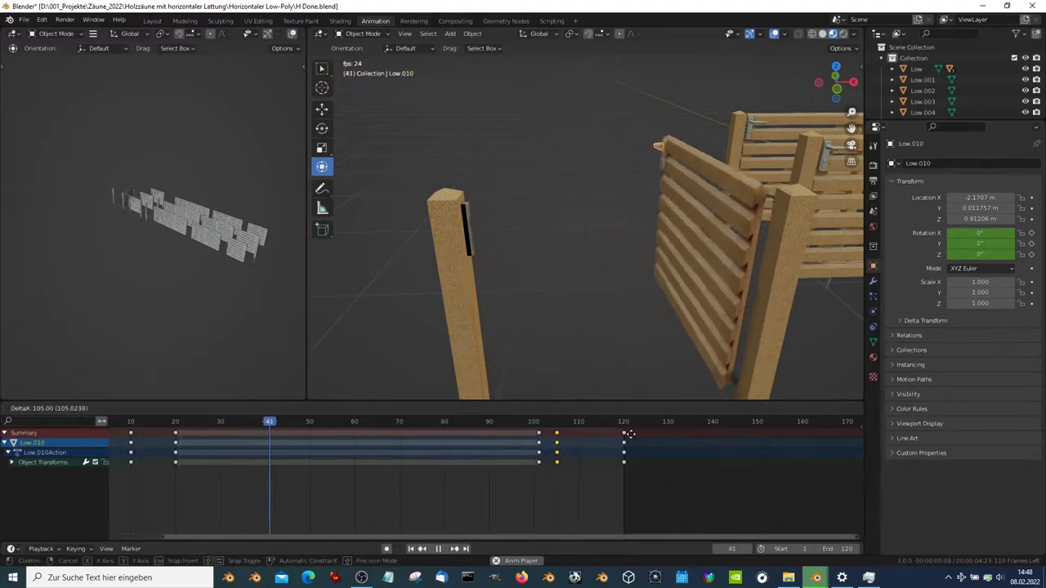
left_click(631, 434)
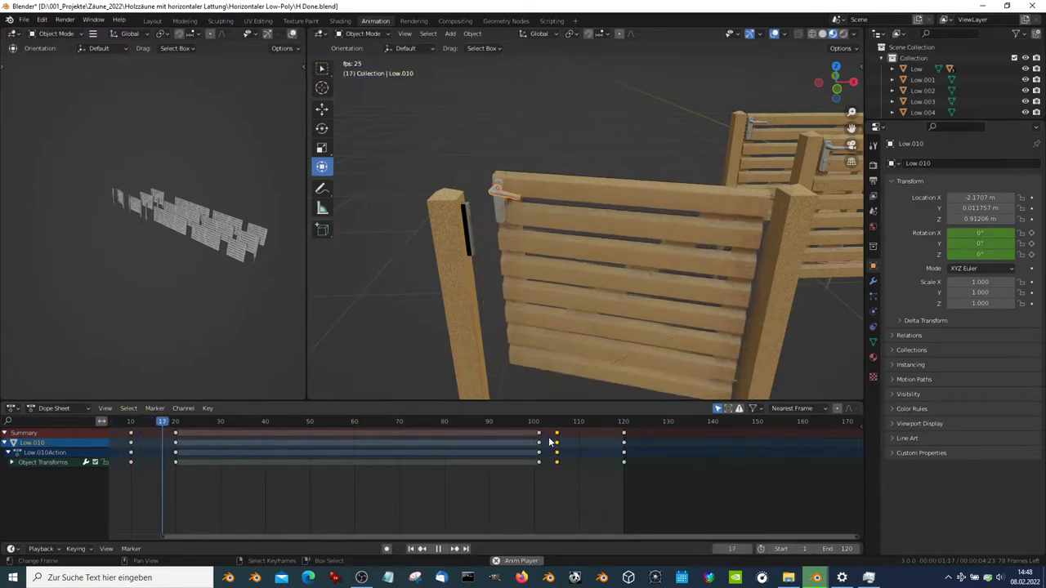
key("g")
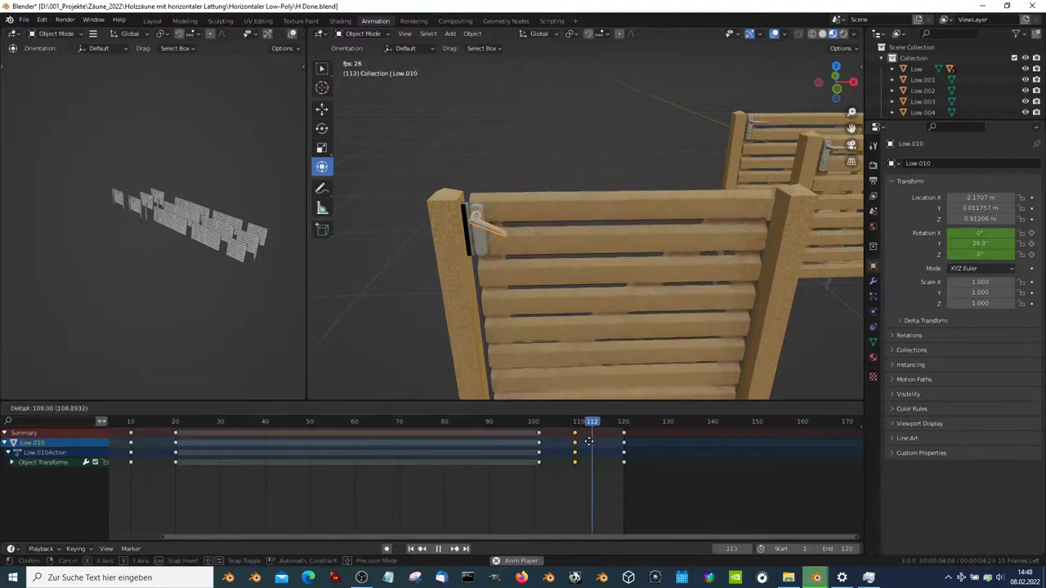
left_click(590, 343)
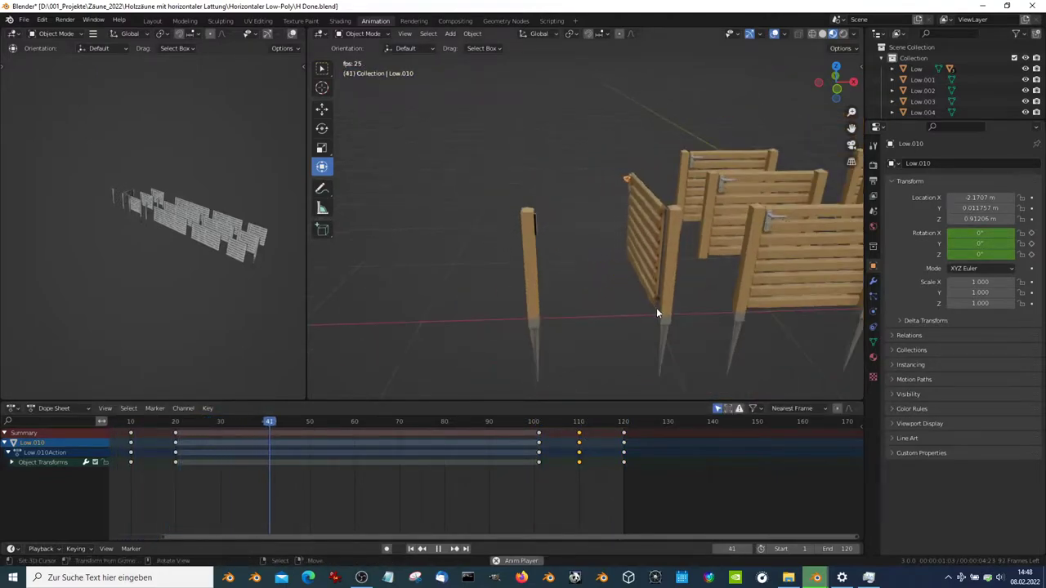
left_click(659, 308)
key("g")
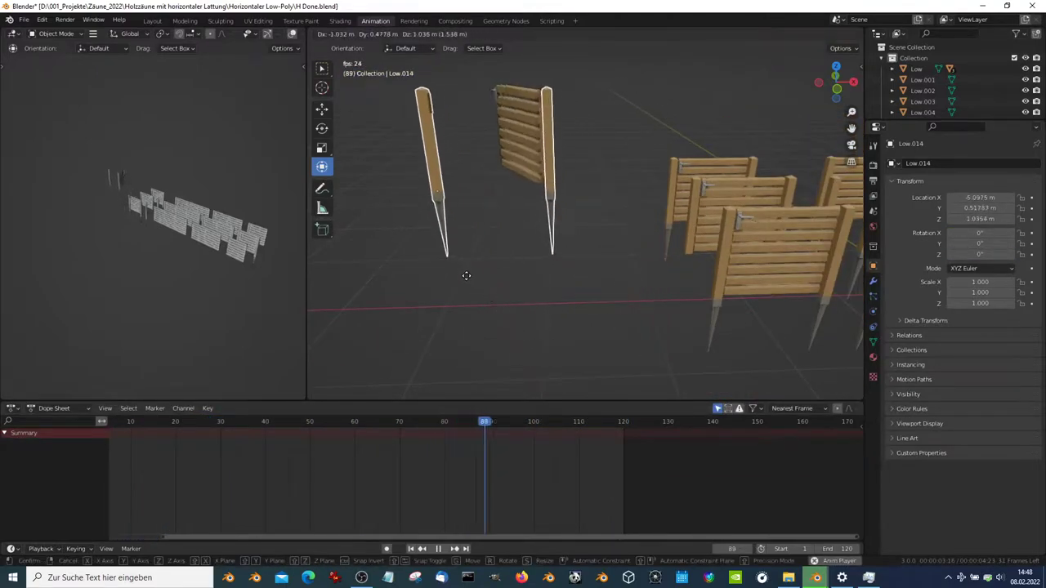
right_click(590, 303)
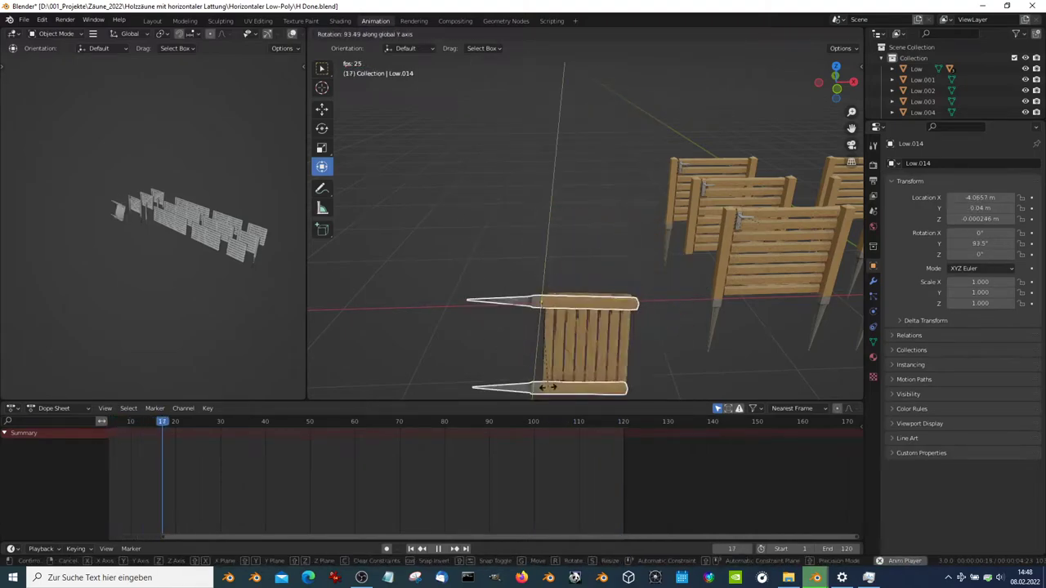
middle_click_drag(622, 279, 624, 363)
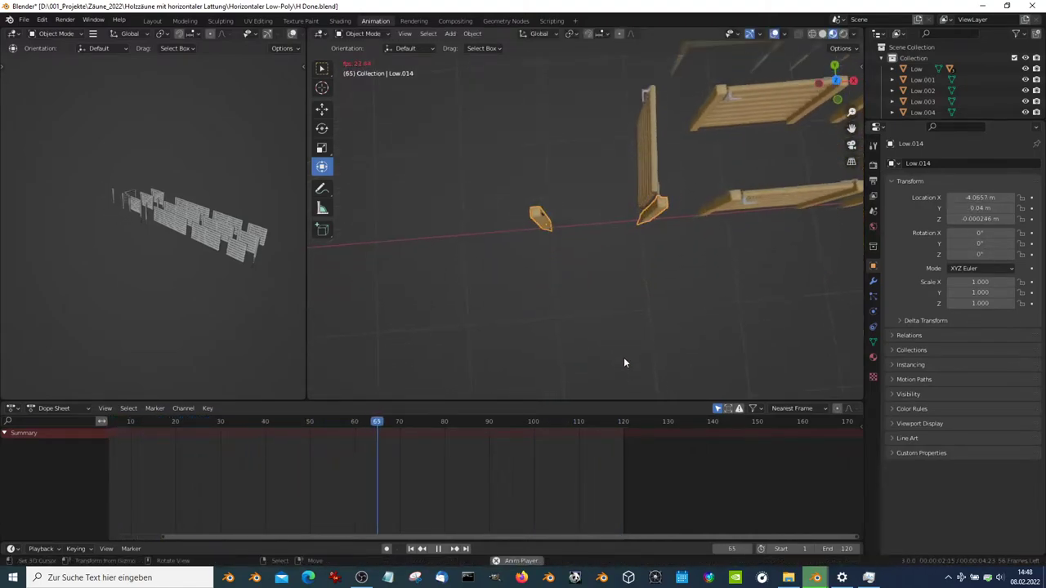
key("KP_7")
key("r")
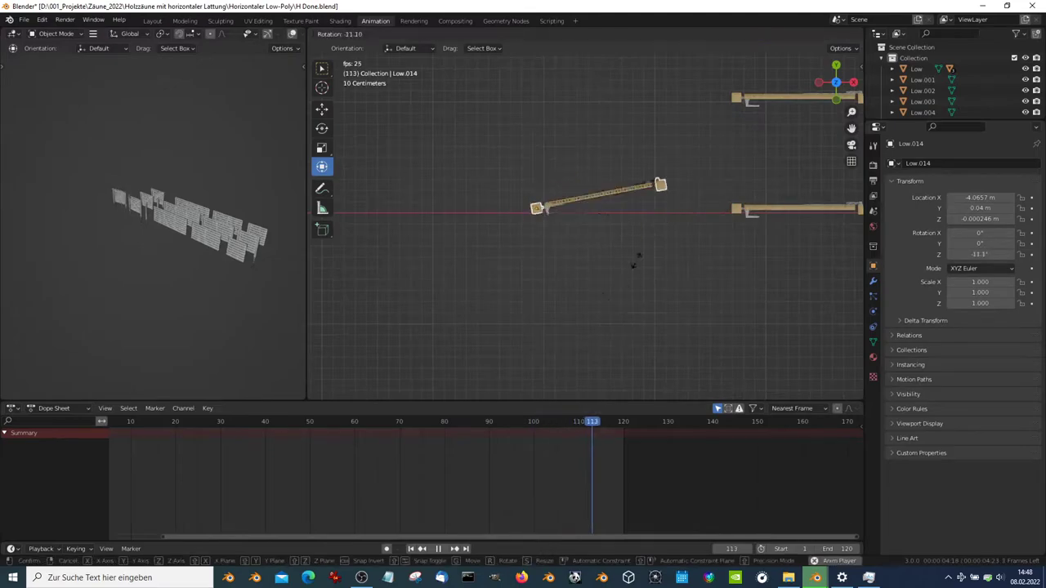
right_click(600, 139)
mouse_move(603, 206)
middle_mouse_down()
mouse_move(549, 179)
mouse_move(574, 193)
mouse_move(728, 166)
mouse_move(707, 183)
mouse_move(697, 224)
mouse_move(589, 207)
mouse_move(683, 209)
middle_mouse_up()
scroll(583, 199, "up", 3)
Put gate Low.008 into Edit Mode and save H Done.blend
key("Escape")
left_click(612, 177)
key("KP_Decimal")
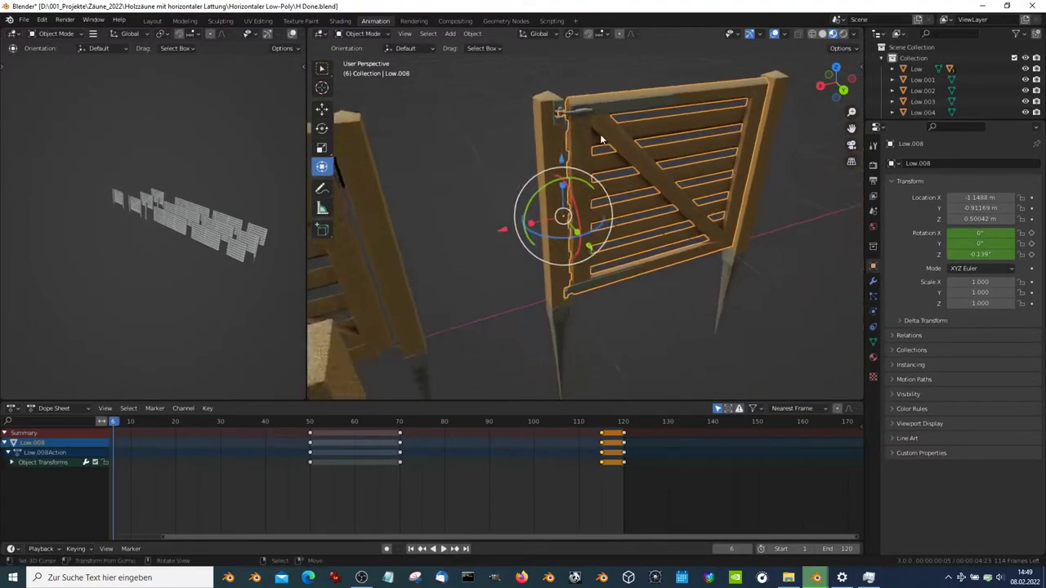
scroll(607, 141, "up", 3)
mouse_move(608, 147)
middle_mouse_down()
mouse_move(626, 140)
mouse_move(634, 219)
middle_mouse_up()
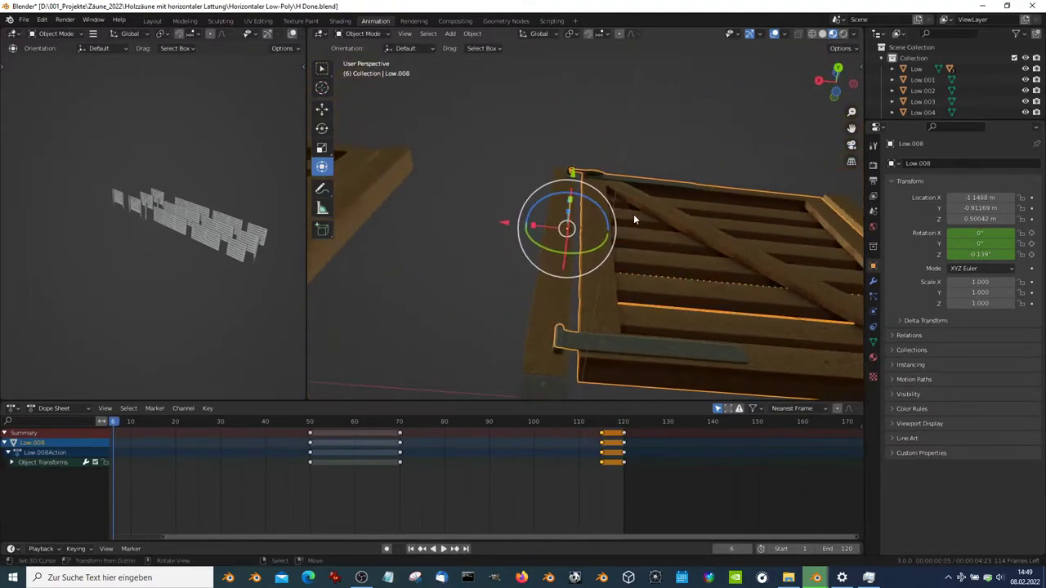
left_click(554, 353)
left_click(600, 347)
key("Tab")
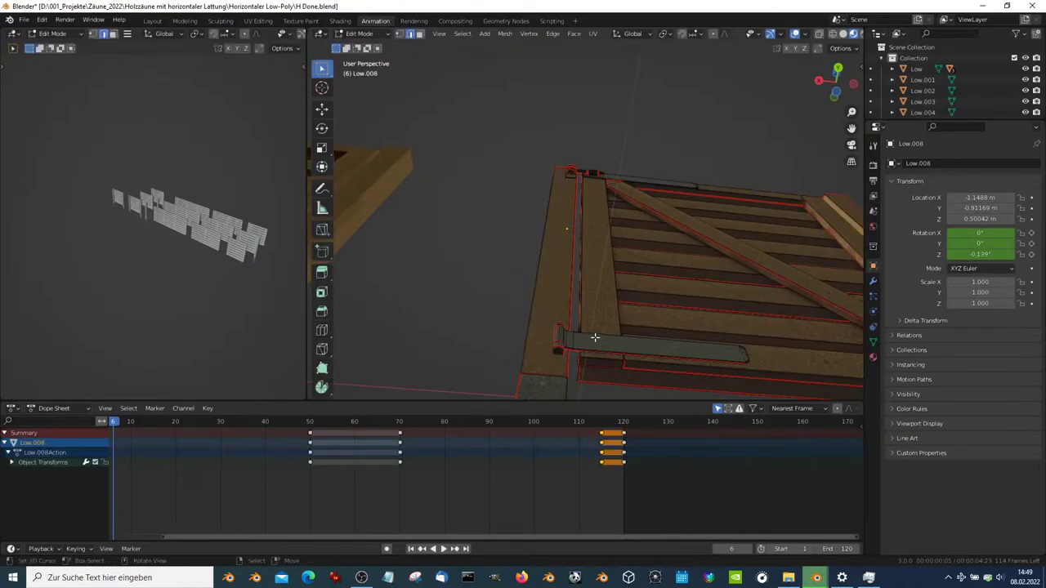
left_click(25, 20)
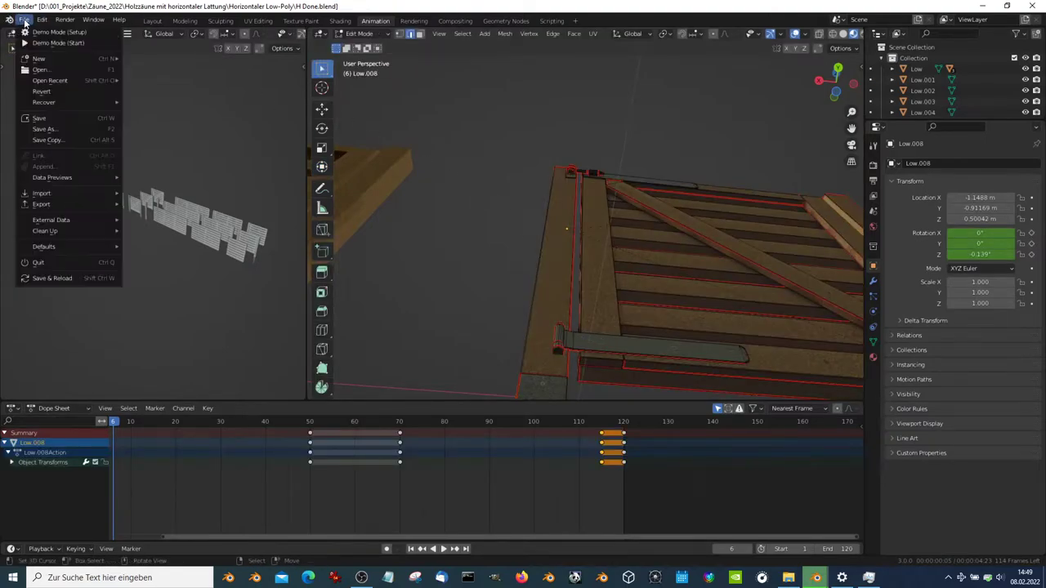
left_click(39, 119)
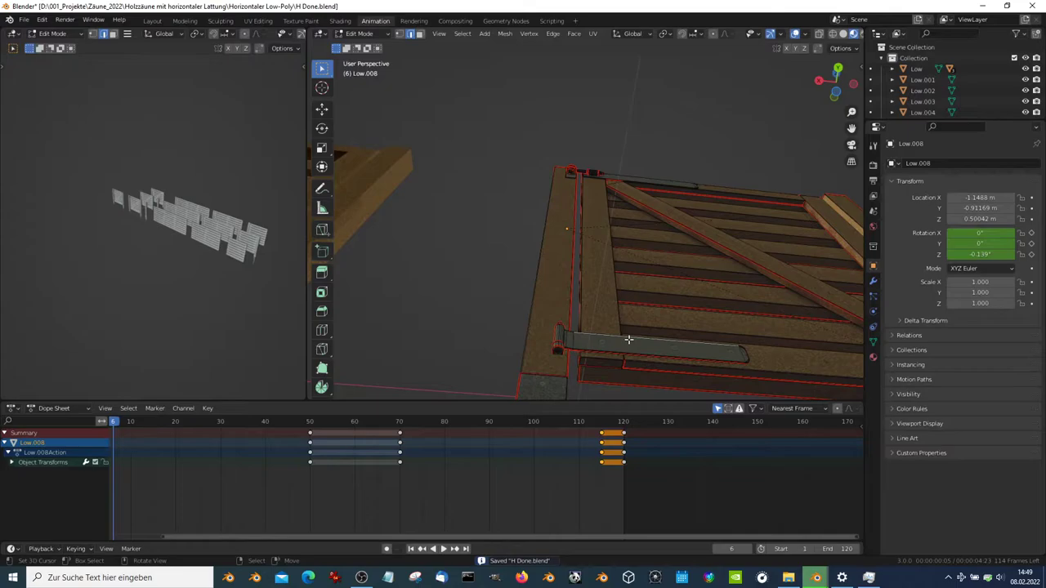
Select the linked hinge bar with L and orbit to inspect the hinge bolt
key("l")
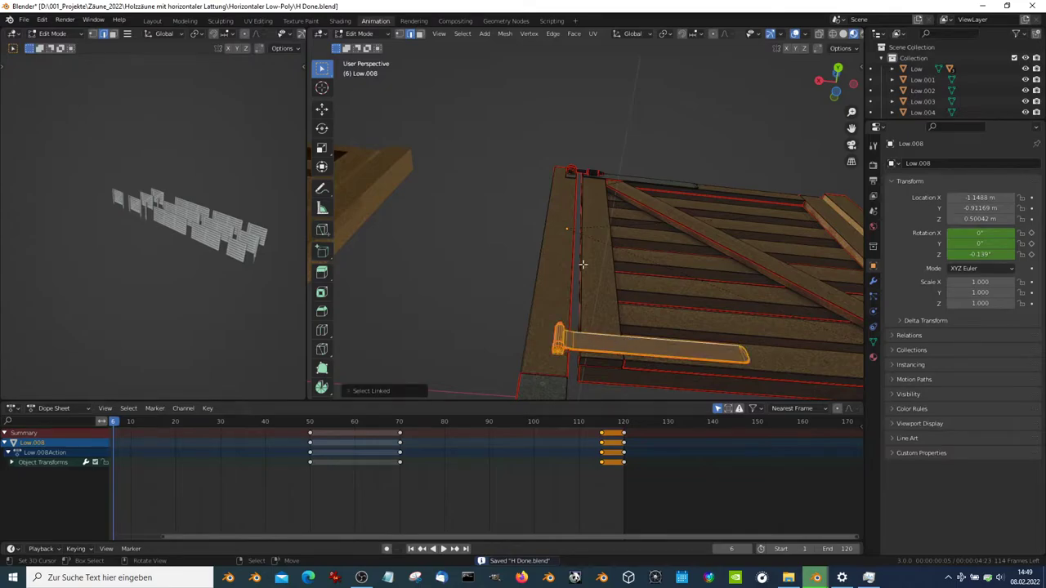
mouse_move(582, 263)
middle_mouse_down()
mouse_move(589, 334)
mouse_move(593, 148)
middle_mouse_up()
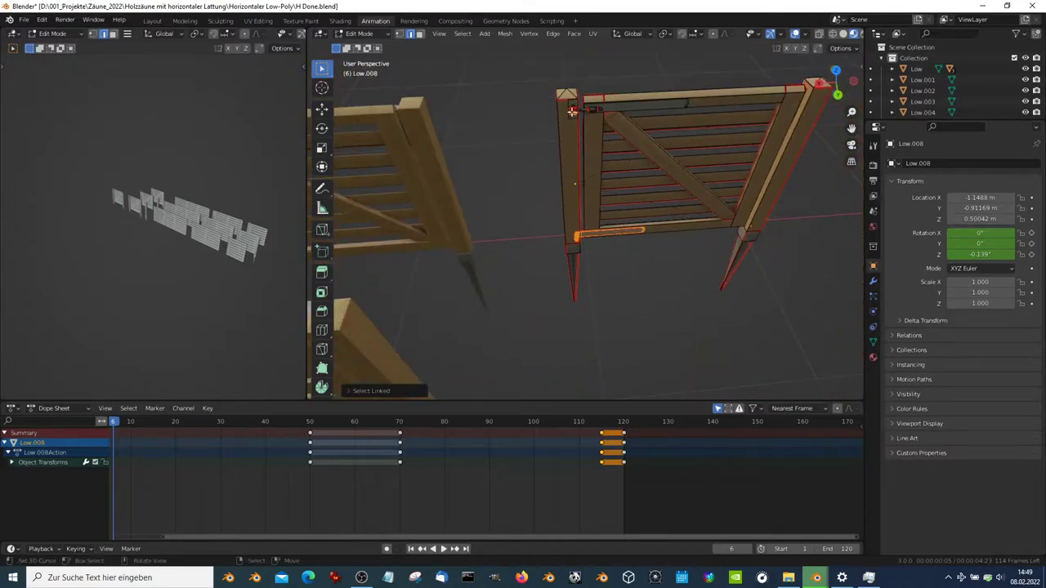
scroll(575, 110, "up", 3)
scroll(575, 110, "up", 3)
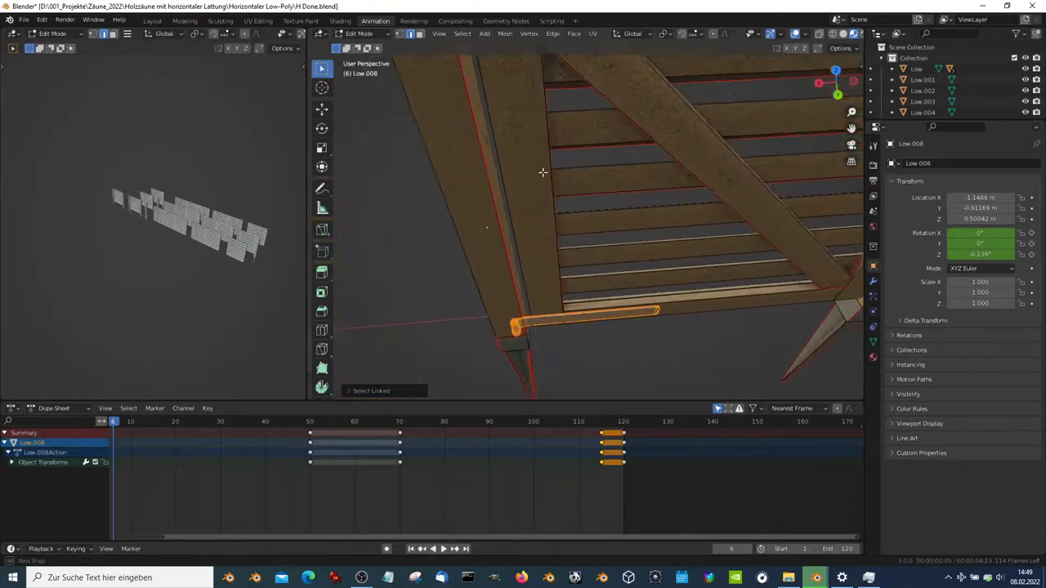
mouse_move(574, 111)
middle_mouse_down()
mouse_move(441, 163)
mouse_move(452, 166)
middle_mouse_up()
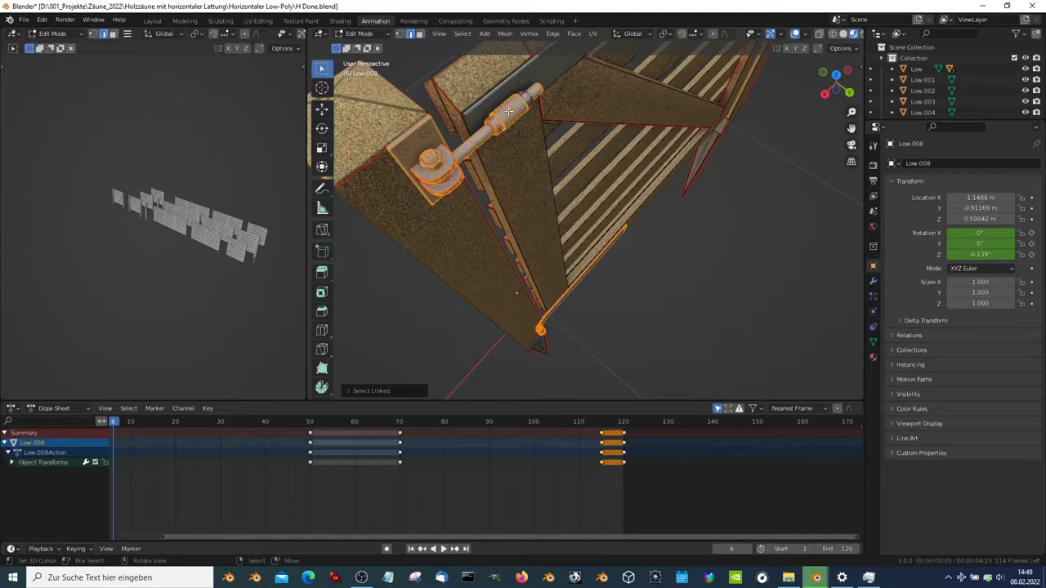
mouse_move(506, 92)
middle_mouse_down()
mouse_move(559, 64)
mouse_move(616, 112)
mouse_move(602, 292)
mouse_move(596, 240)
mouse_move(578, 237)
mouse_move(576, 191)
mouse_move(548, 203)
mouse_move(556, 183)
mouse_move(623, 303)
mouse_move(613, 275)
middle_mouse_up()
scroll(596, 240, "up", 2)
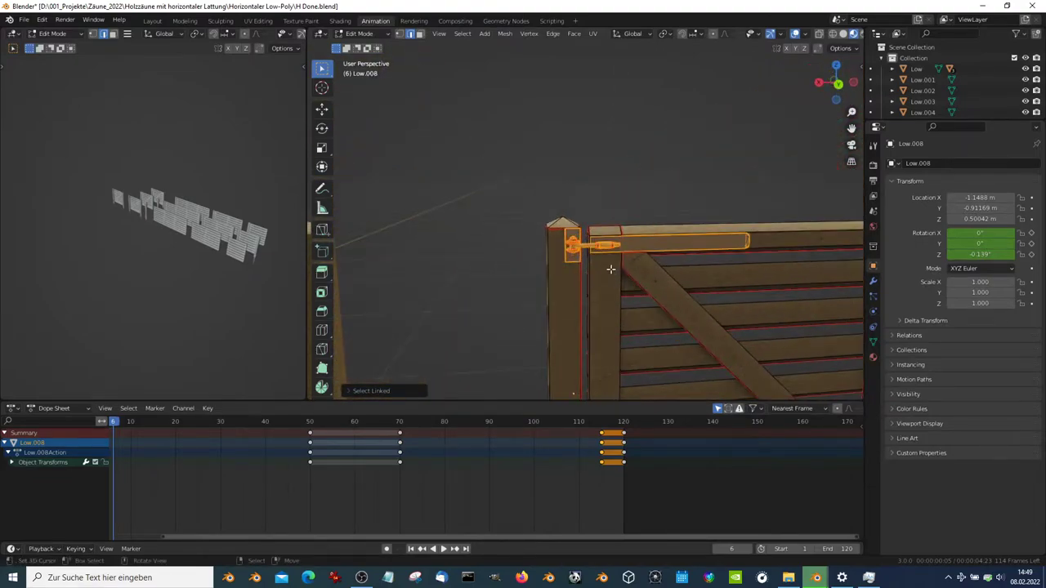
Duplicate the hinge geometry in place and separate it into its own object, Low.016
key("shift+d")
key("Escape")
scroll(652, 234, "up", 2)
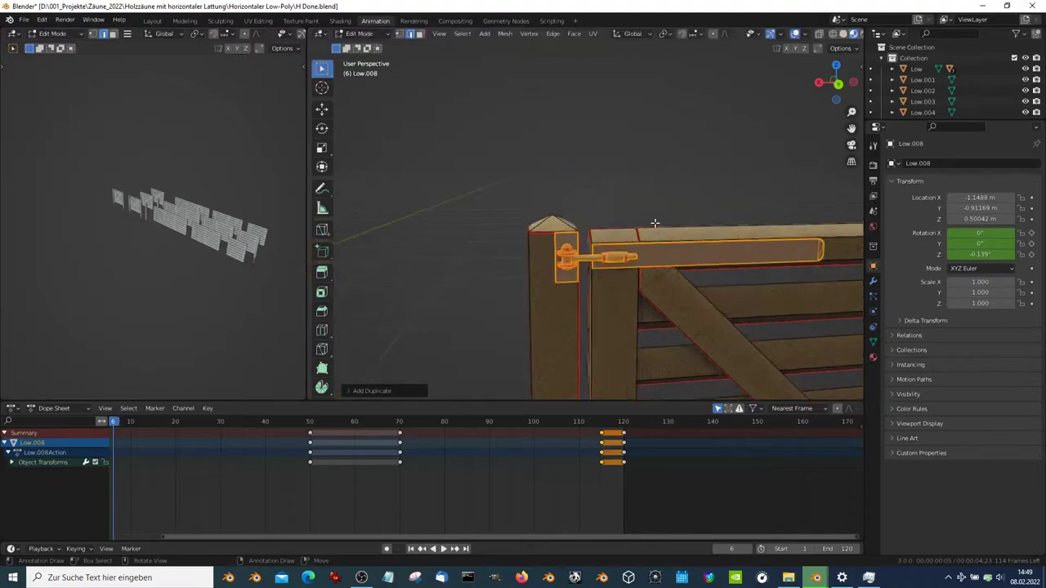
scroll(651, 234, "up", 3)
key("p")
left_click(621, 240)
scroll(604, 233, "down", 2)
key("Tab")
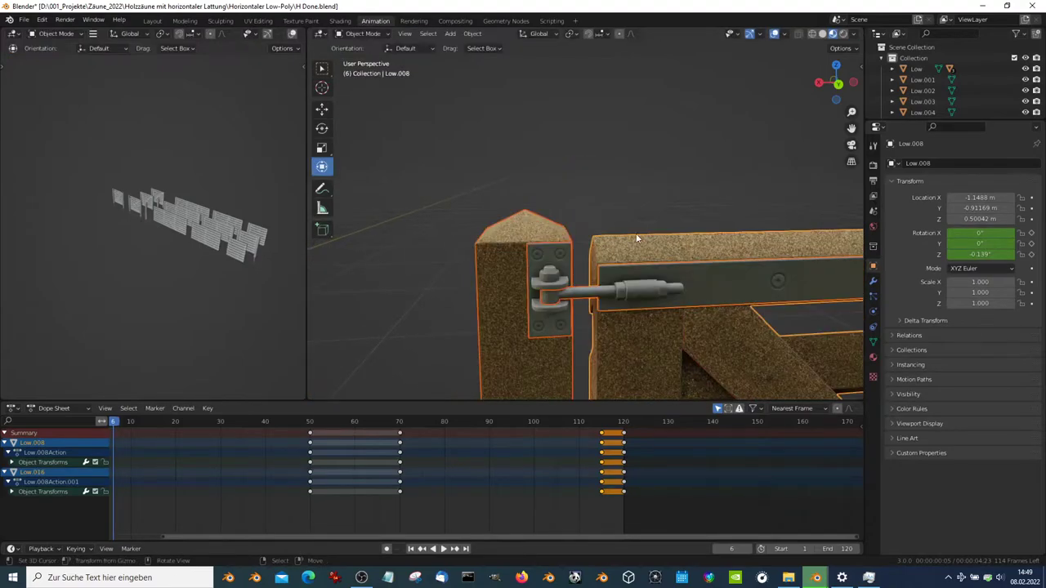
scroll(583, 229, "down", 2)
Duplicate the gate as Low.021, then lift hinge bar Low.016 and Low.021 1 m higher
key("shift+d")
scroll(579, 228, "down", 3)
scroll(578, 204, "down", 2)
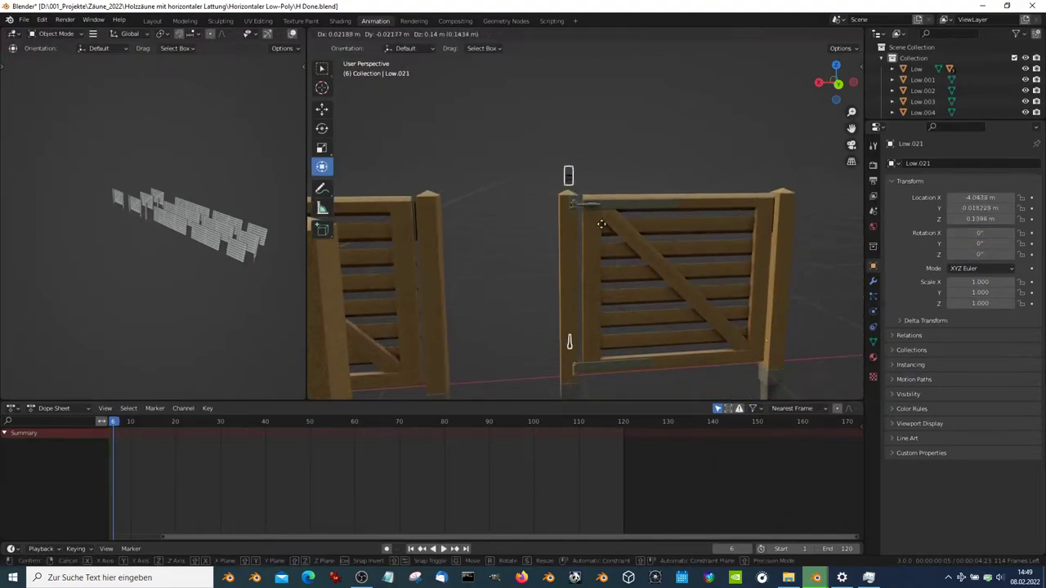
left_click(605, 199)
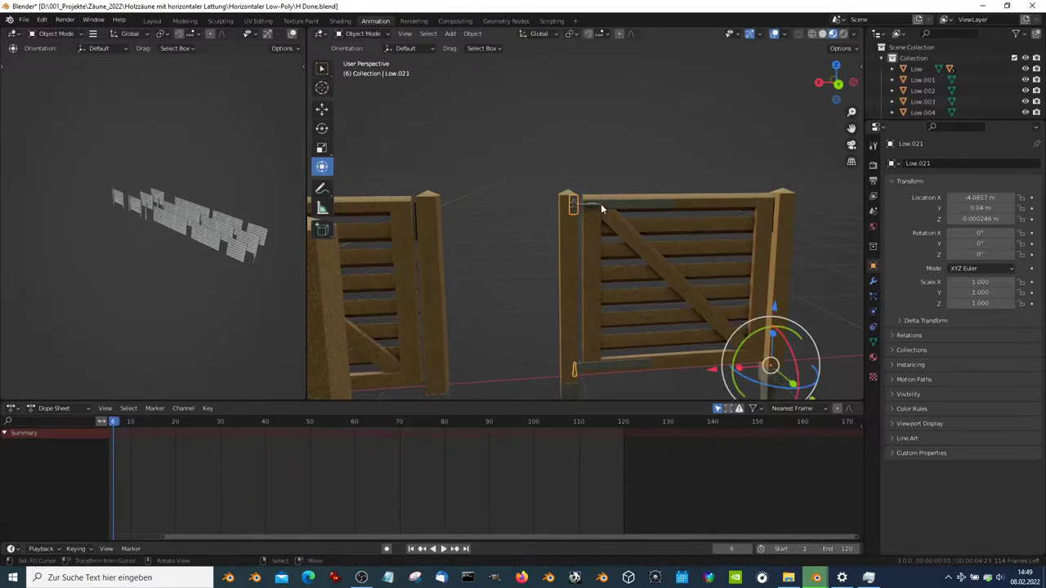
scroll(601, 204, "up", 3)
left_click(595, 183)
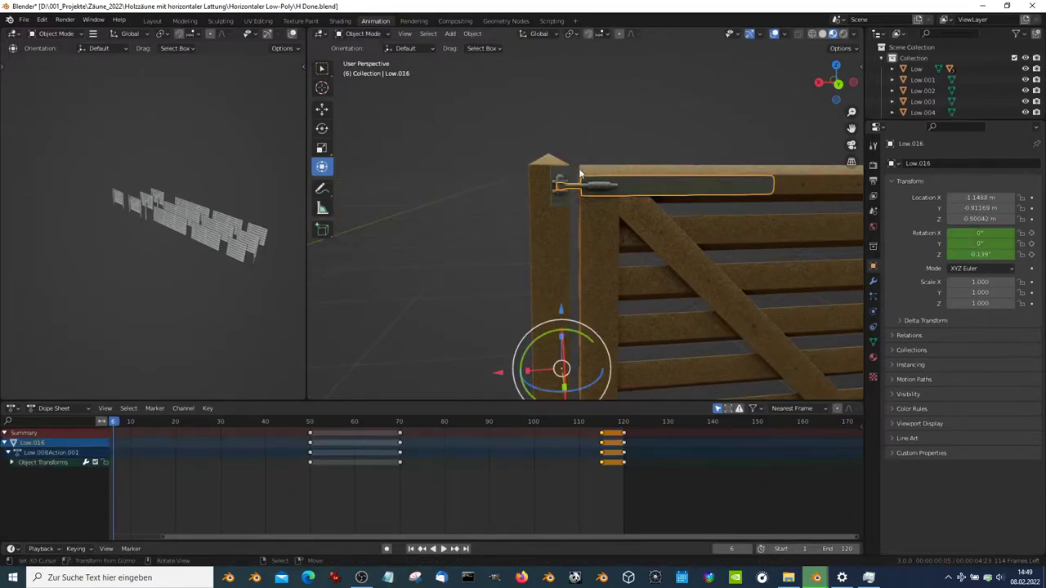
scroll(621, 213, "down", 3)
left_click(684, 261)
middle_click_drag(680, 263, 651, 233)
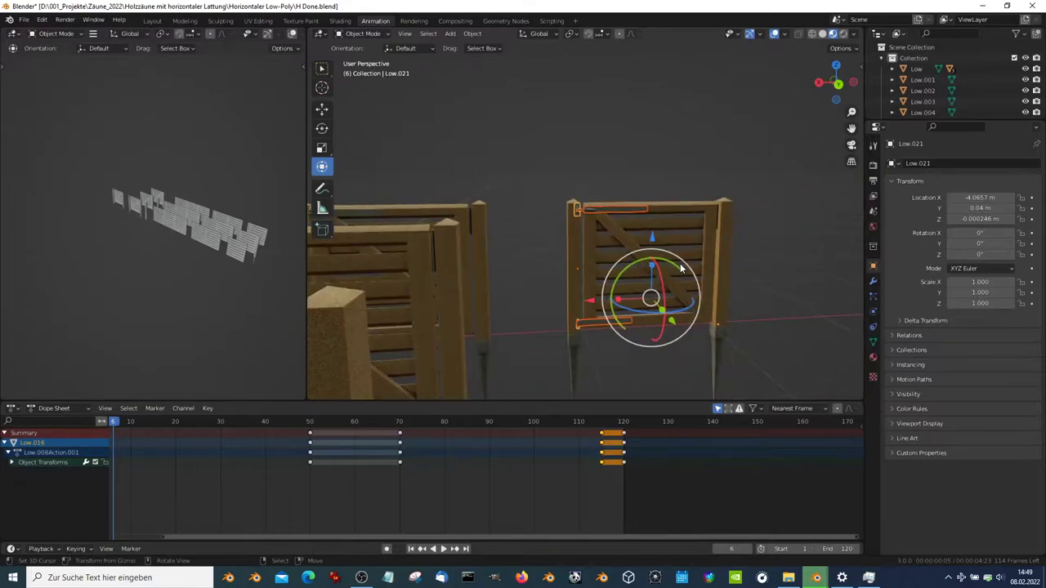
left_click_drag(652, 236, 651, 94, "ctrl")
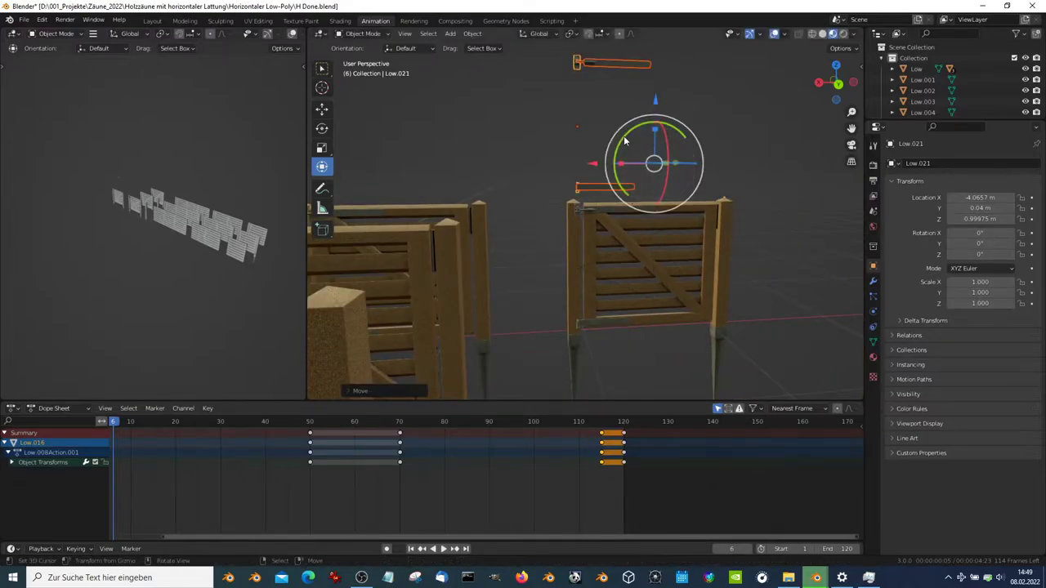
mouse_move(620, 144)
middle_mouse_down("shift")
mouse_move(621, 212)
mouse_move(573, 287)
middle_mouse_up("shift")
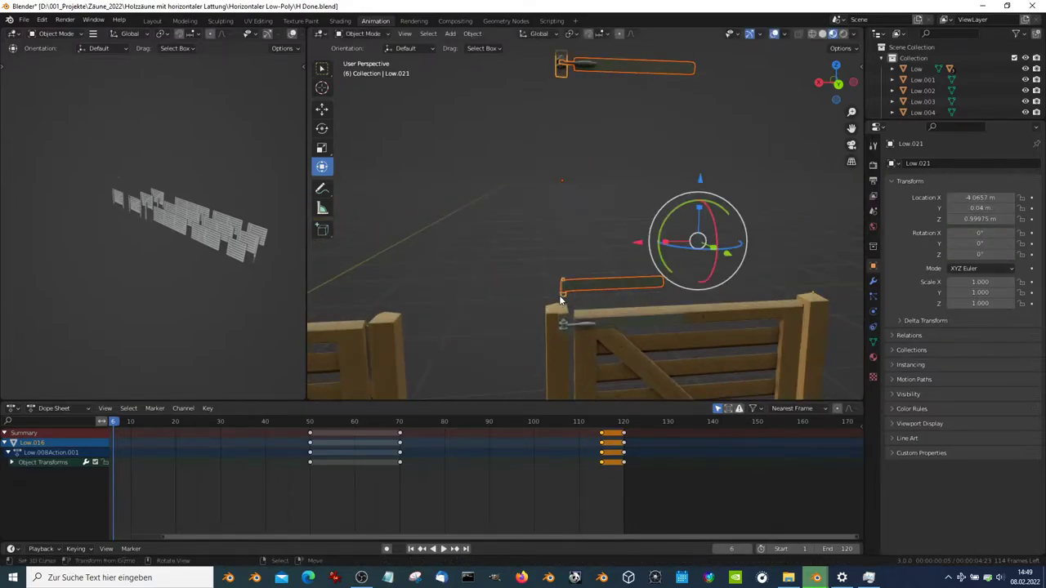
In wireframe, separate the selected hinge strap into a new object, then return to material preview
key("Tab")
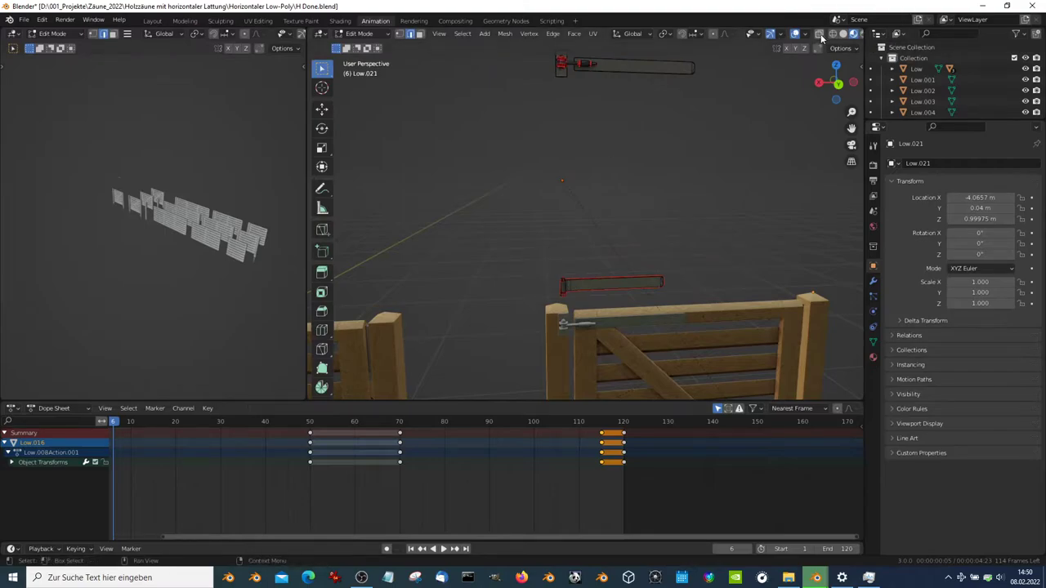
left_click(842, 36)
left_click(834, 36)
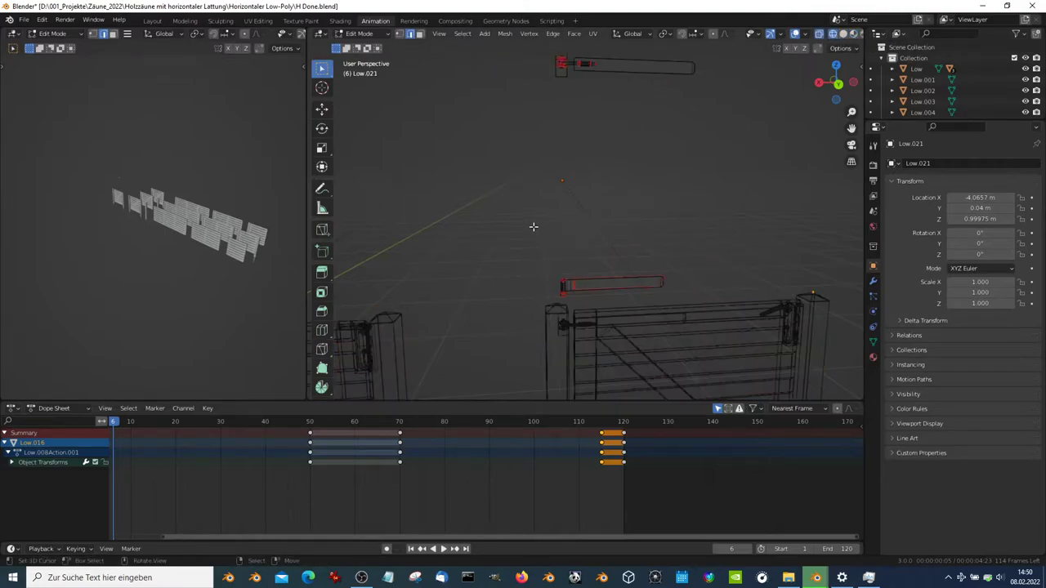
key("p")
left_click(684, 276)
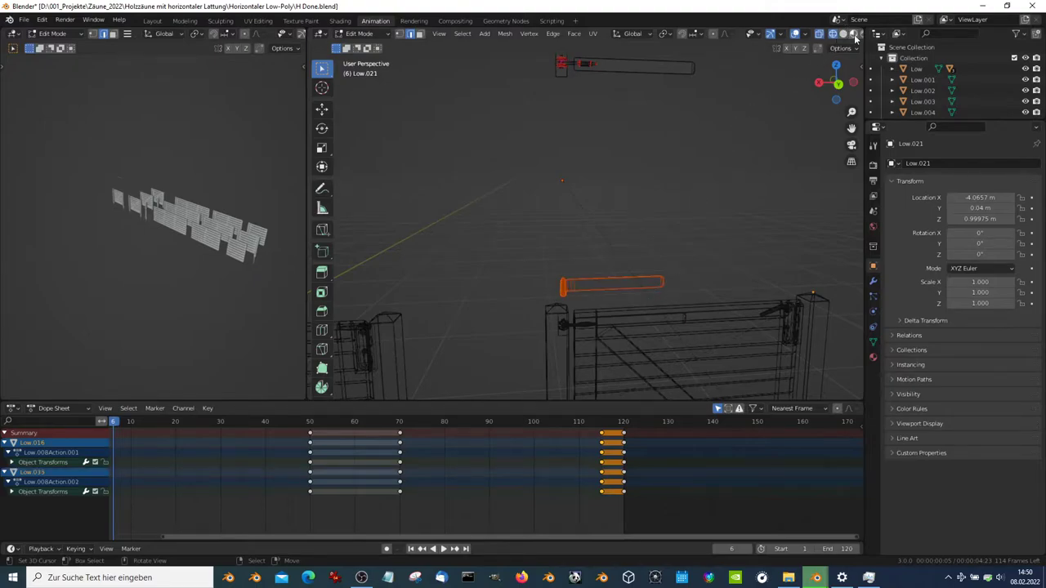
left_click(377, 37)
left_click(400, 47)
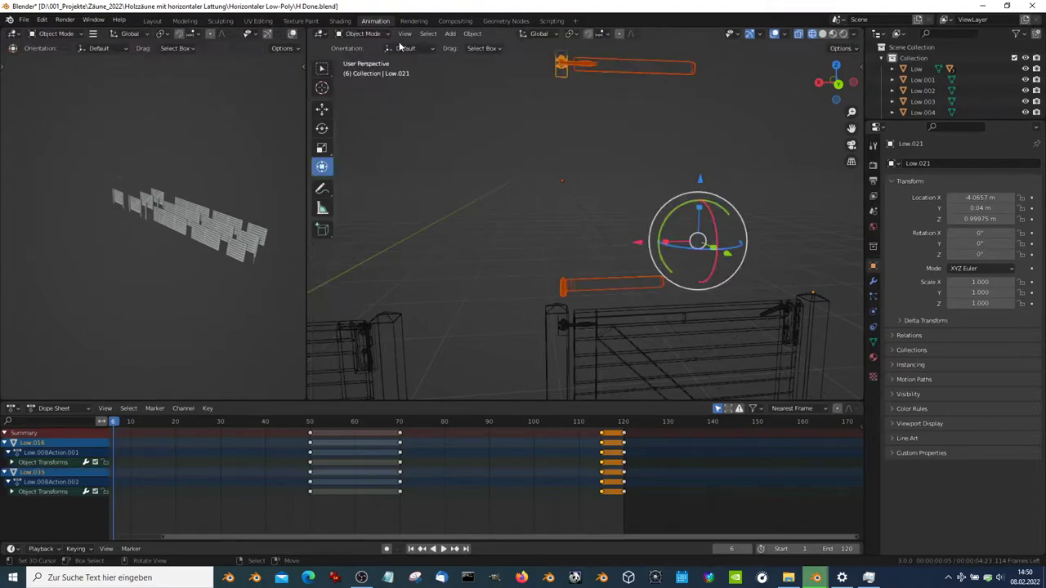
left_click(833, 34)
Play the animation, select hinge bolt Low.032 and stop playback at frame 119
key("space")
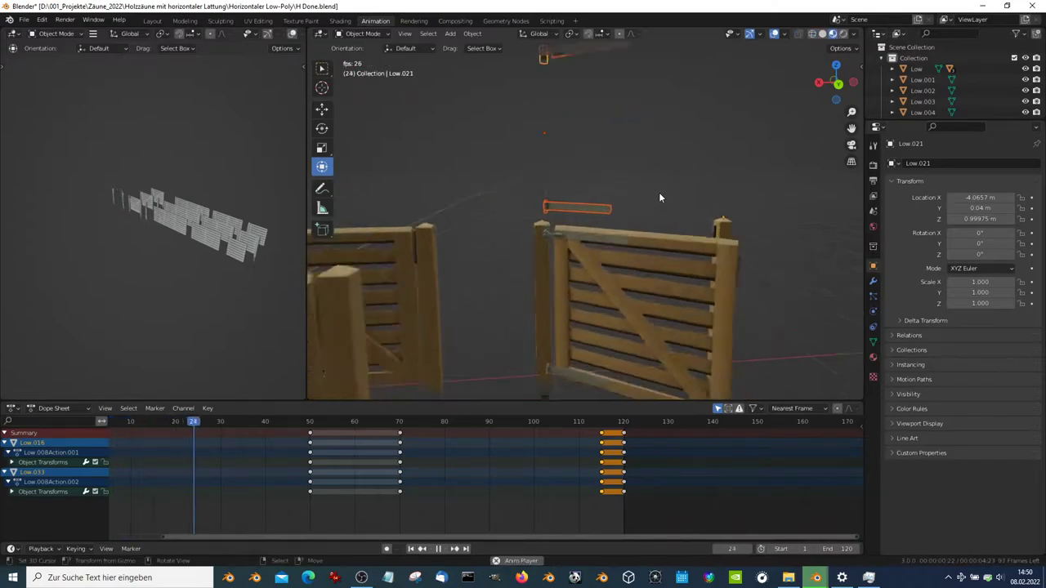
scroll(659, 197, "up", 4)
scroll(711, 190, "up", 4)
left_click(527, 189)
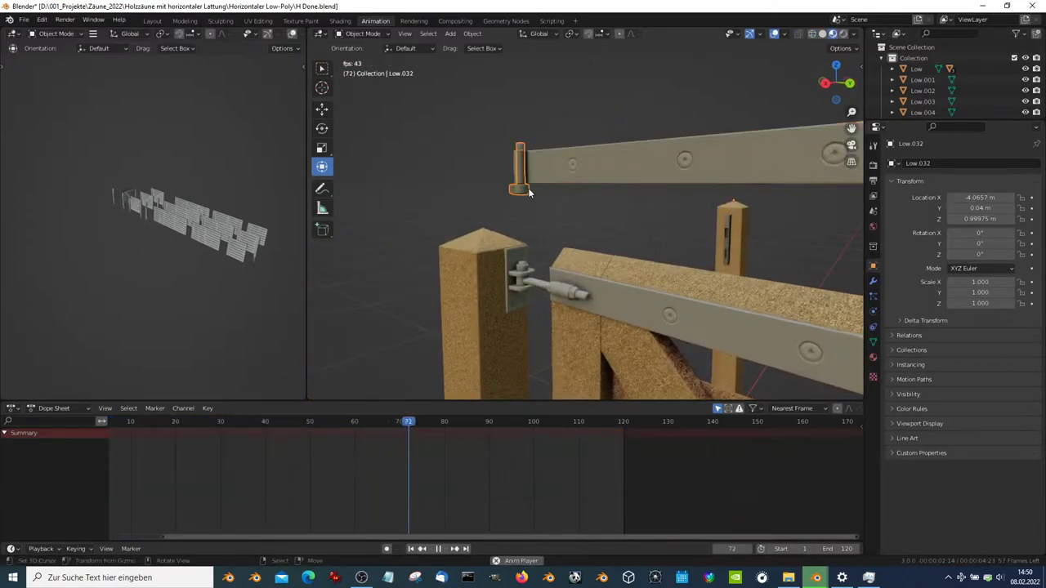
mouse_move(581, 215)
middle_mouse_down()
mouse_move(652, 208)
mouse_move(585, 216)
mouse_move(499, 166)
middle_mouse_up()
key("space")
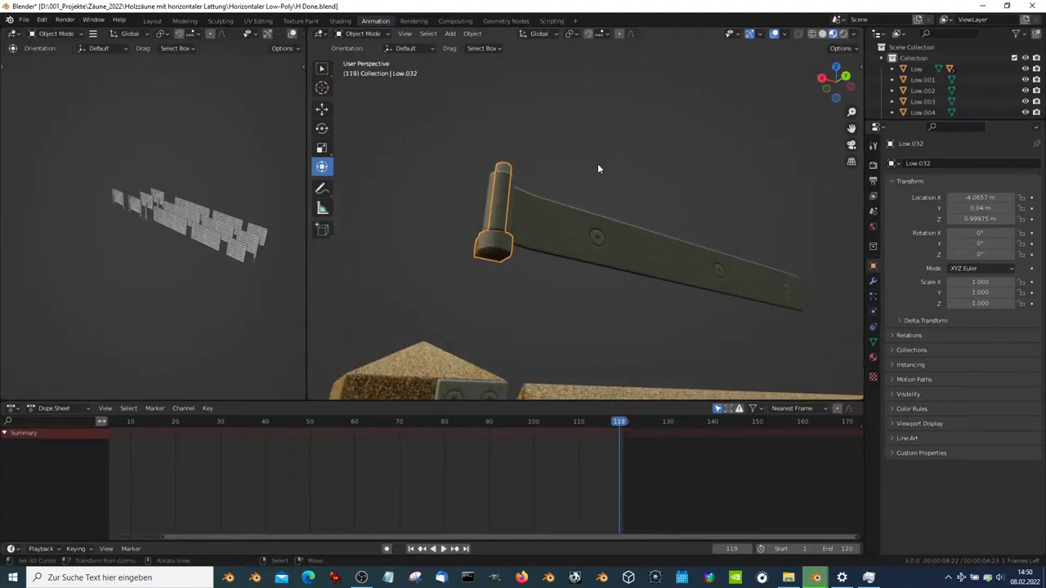
Snap the 3D cursor to the hinge pin ring of bolt Low.032
key("shift+s")
left_click(598, 164)
key("Tab")
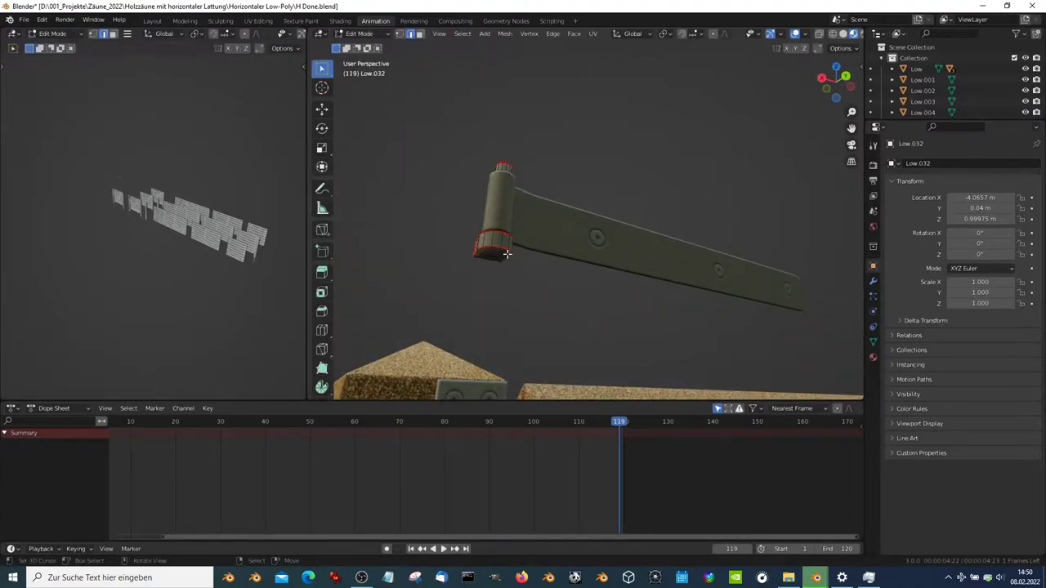
mouse_move(496, 256)
middle_mouse_down()
mouse_move(581, 230)
mouse_move(588, 242)
middle_mouse_up()
scroll(533, 242, "up", 4)
key("shift+s")
left_click(582, 222)
key("Tab")
Delete the Y and X Euler Rotation channels from hinge plate Low.033
left_click(589, 245)
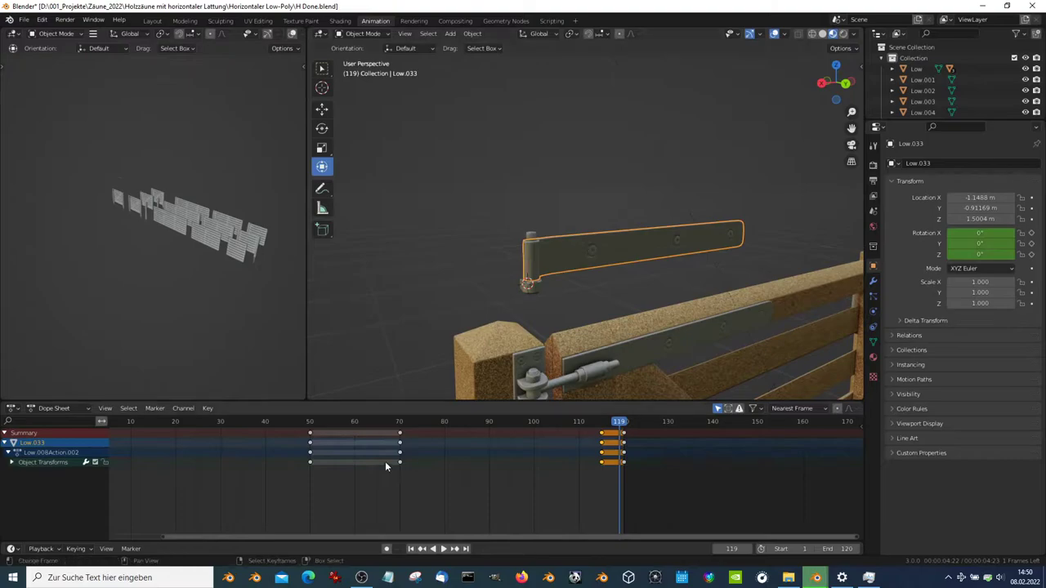
left_click(12, 463)
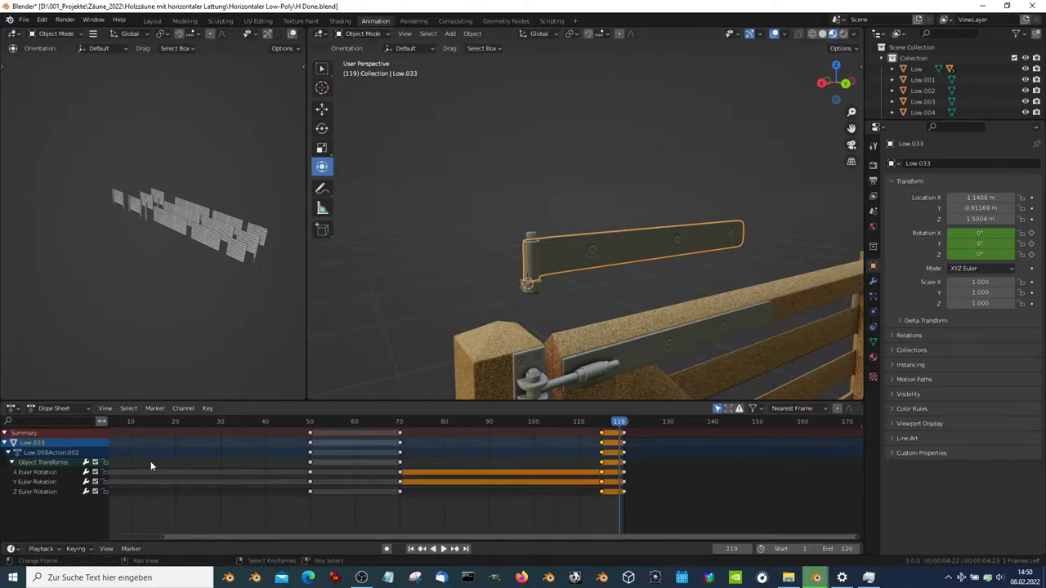
middle_click_drag(150, 461, 321, 463)
left_click(54, 481)
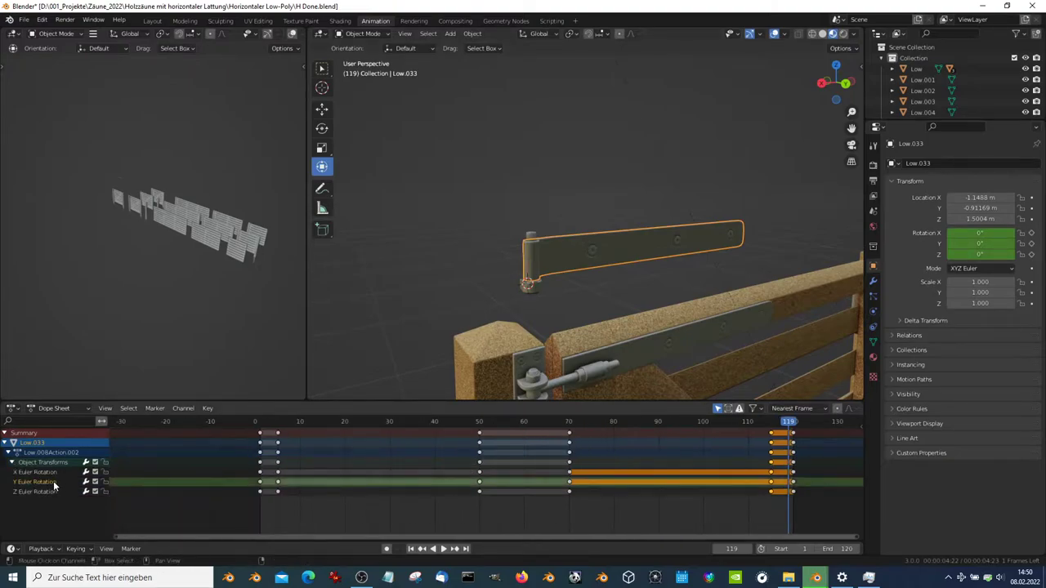
key("Delete")
left_click(54, 474)
key("Delete")
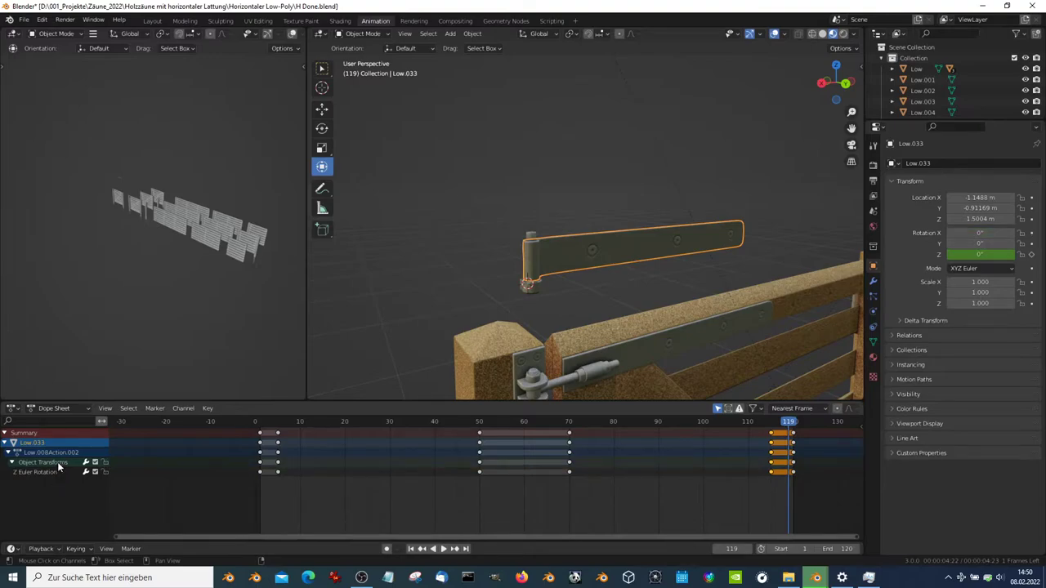
Delete the Y and X Euler Rotation channels from gate Low.008, leaving only Z
mouse_move(531, 269)
middle_mouse_down()
mouse_move(586, 175)
mouse_move(578, 238)
middle_mouse_up()
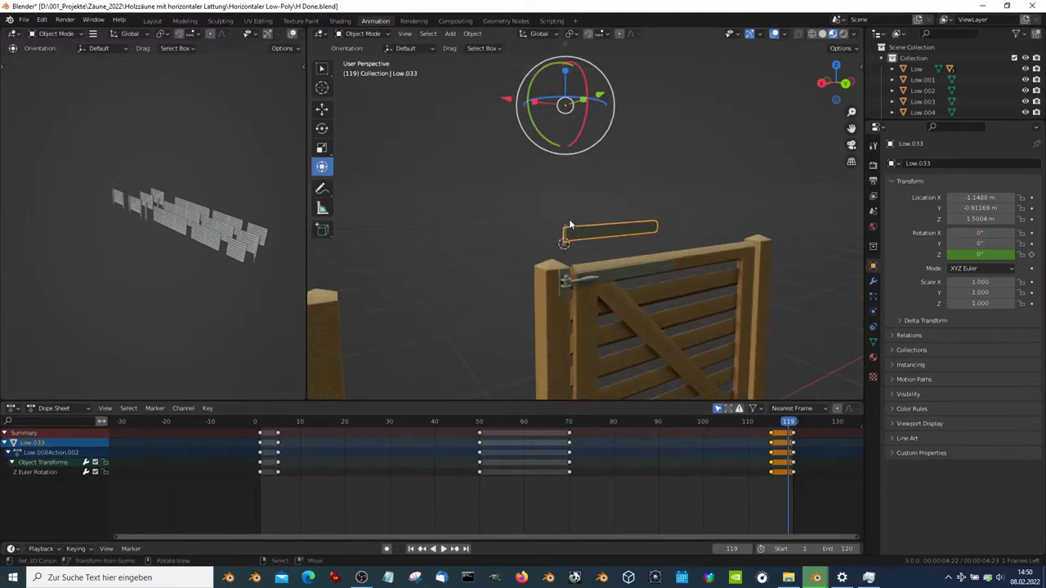
left_click(595, 272)
left_click(12, 462)
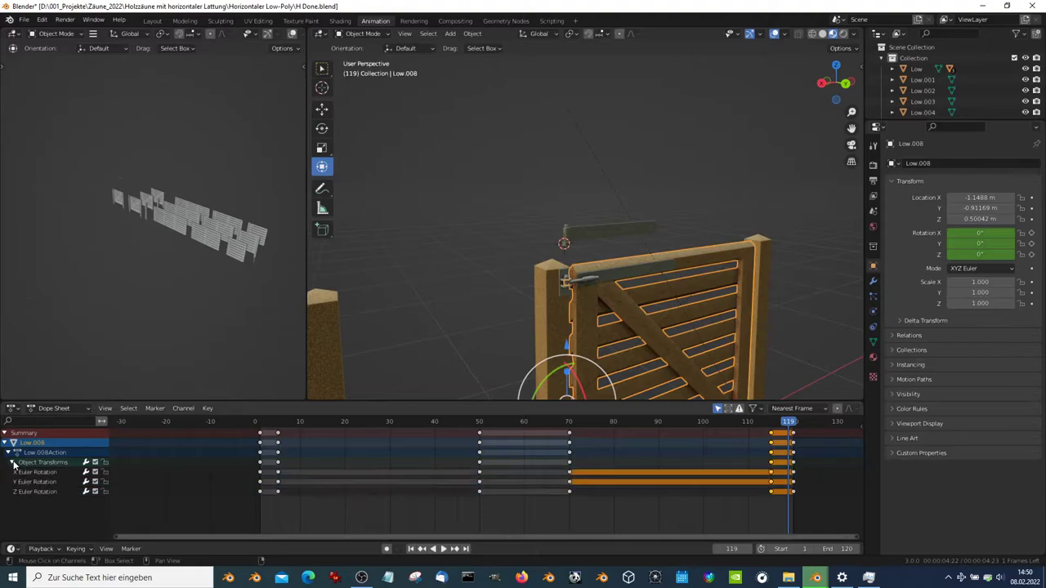
left_click(35, 483)
key("Delete")
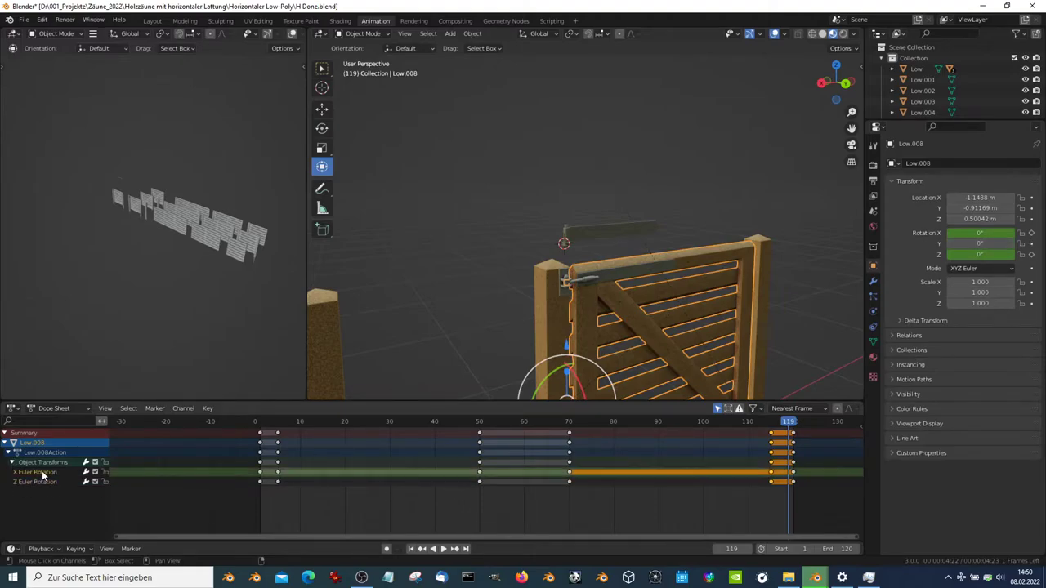
left_click(35, 472)
key("Delete")
key("r")
Play the gate swing and delete the latch bar Low.033's X Euler Rotation channel
right_click(609, 235)
left_click(609, 234)
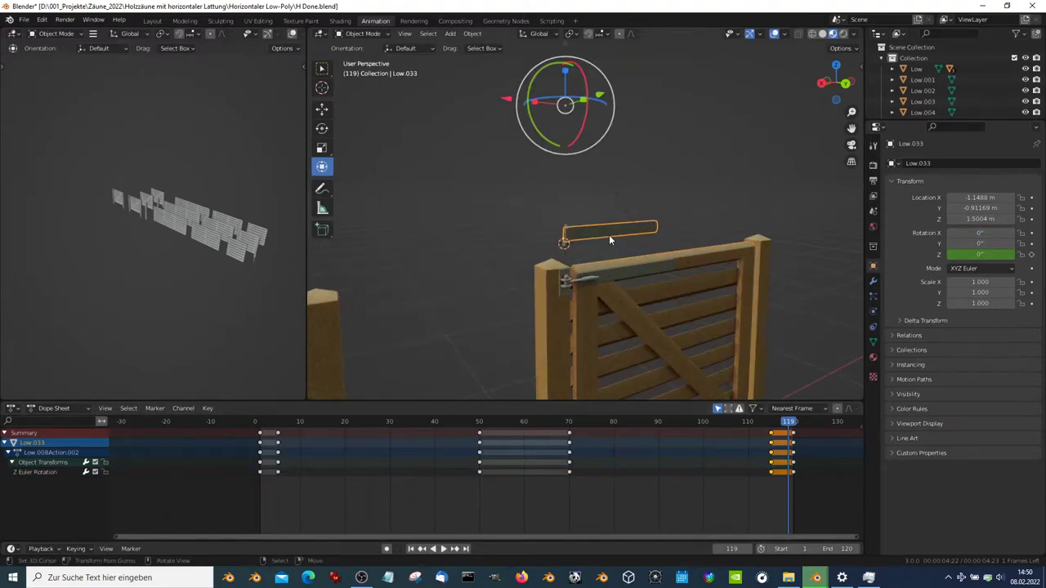
scroll(624, 146, "down", 3)
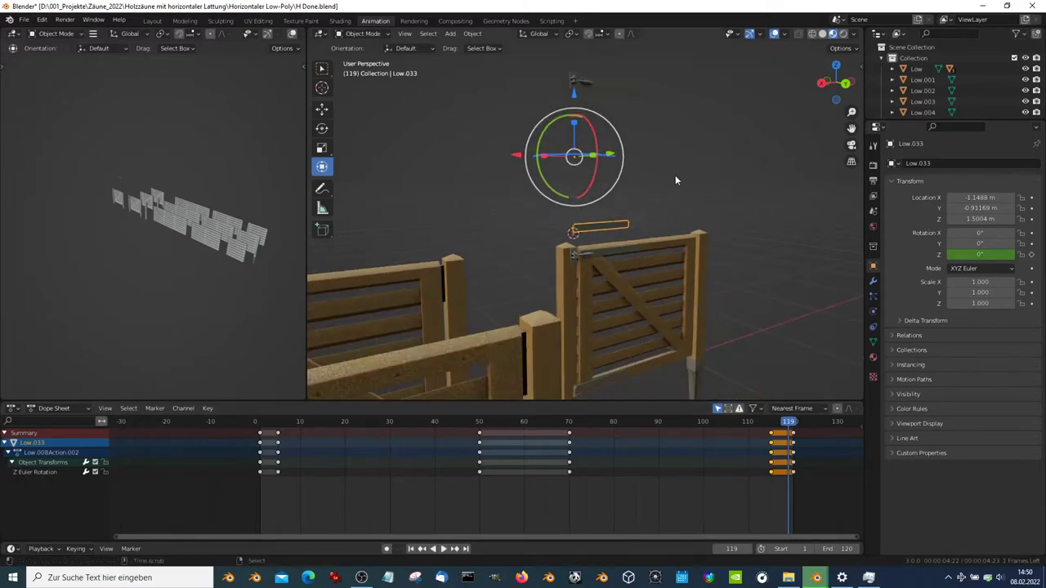
key("space")
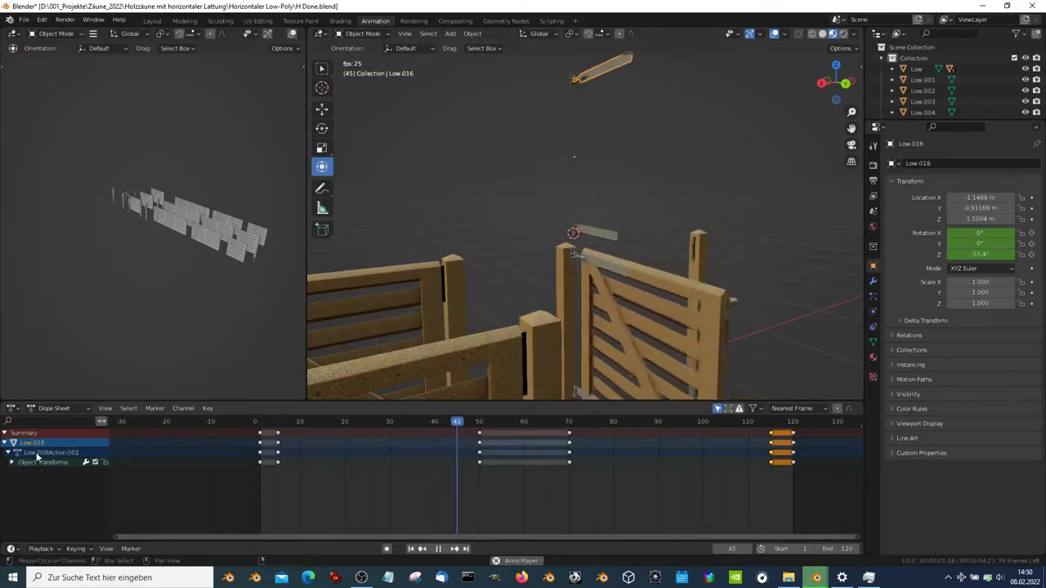
left_click(25, 462)
left_click(11, 463)
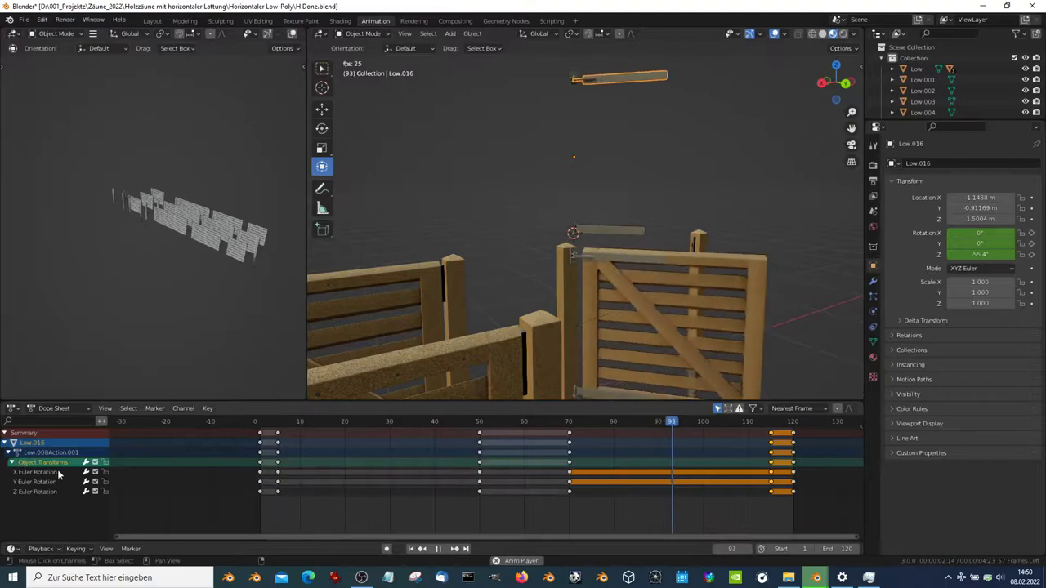
left_click(37, 472)
key("x")
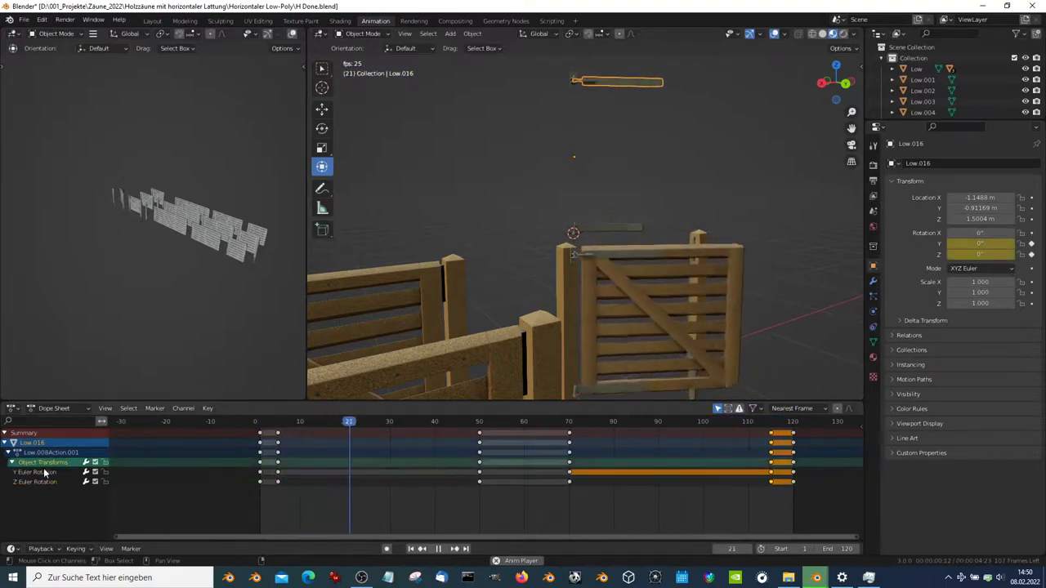
Delete the X and Z rotation channels from gate Low.010, keeping only Y
left_click(575, 135)
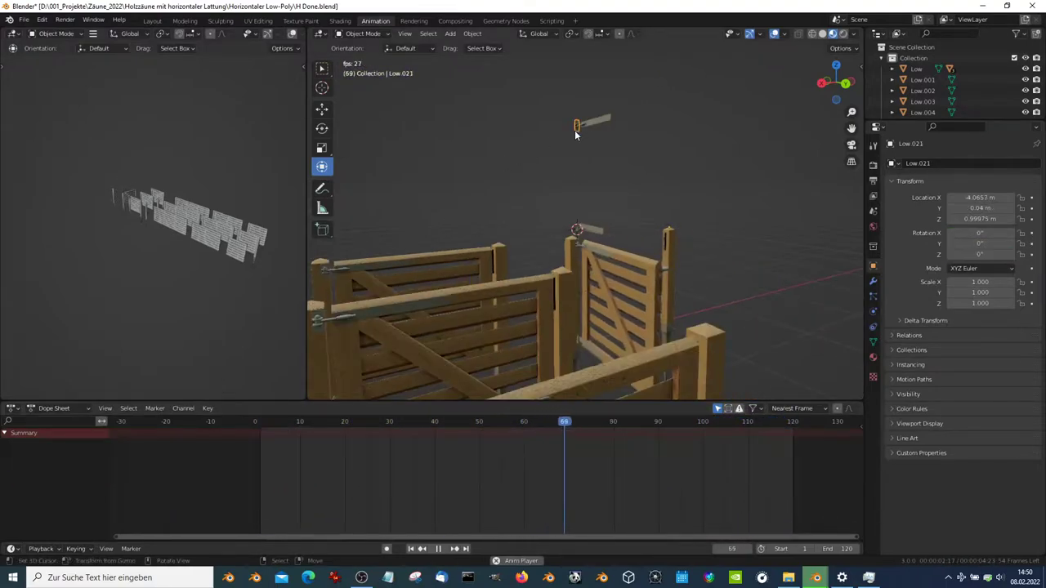
left_click(712, 234)
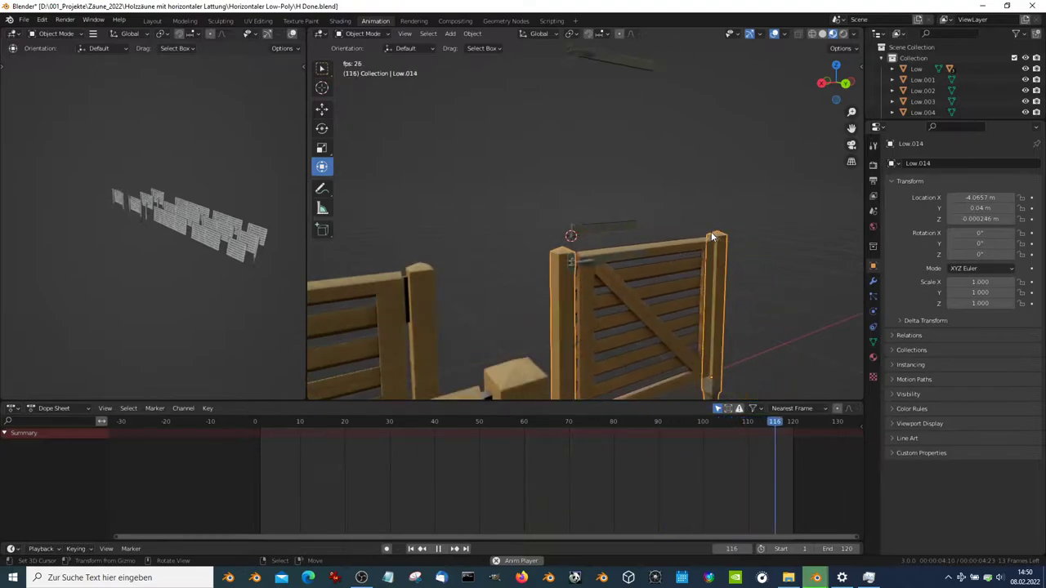
key("space")
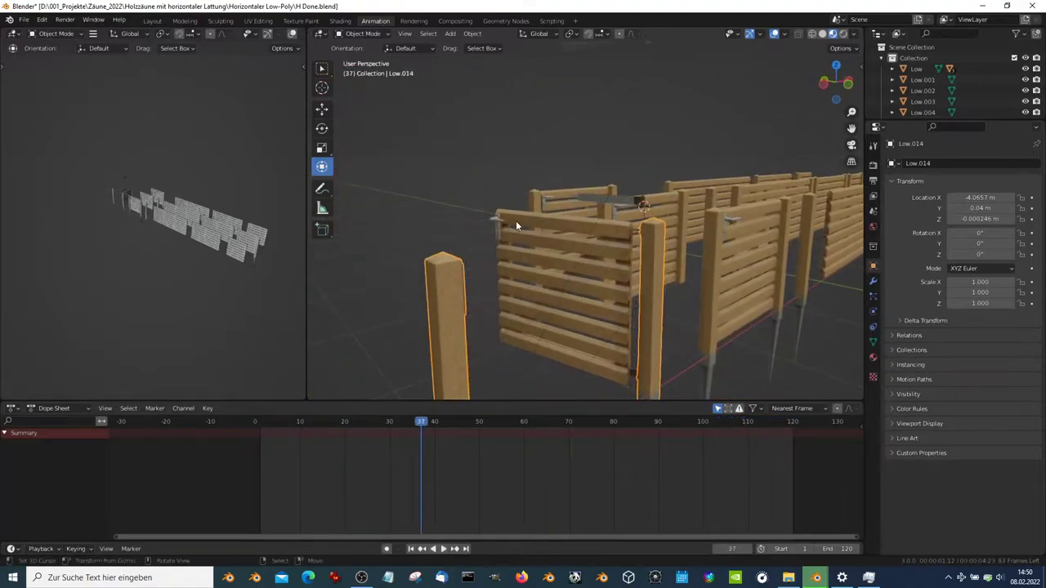
left_click(515, 221)
key("space")
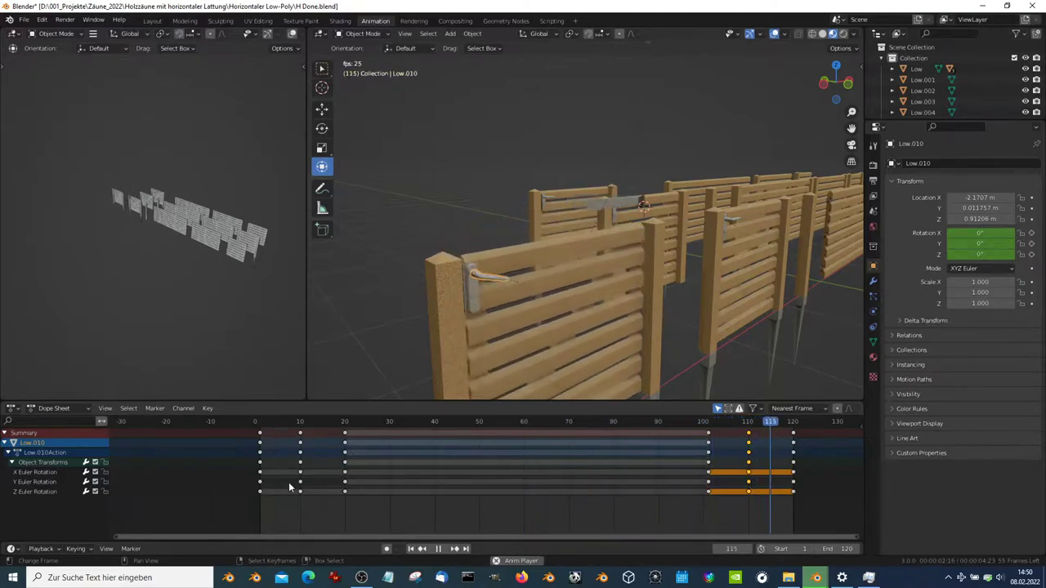
left_click(43, 474)
key("x")
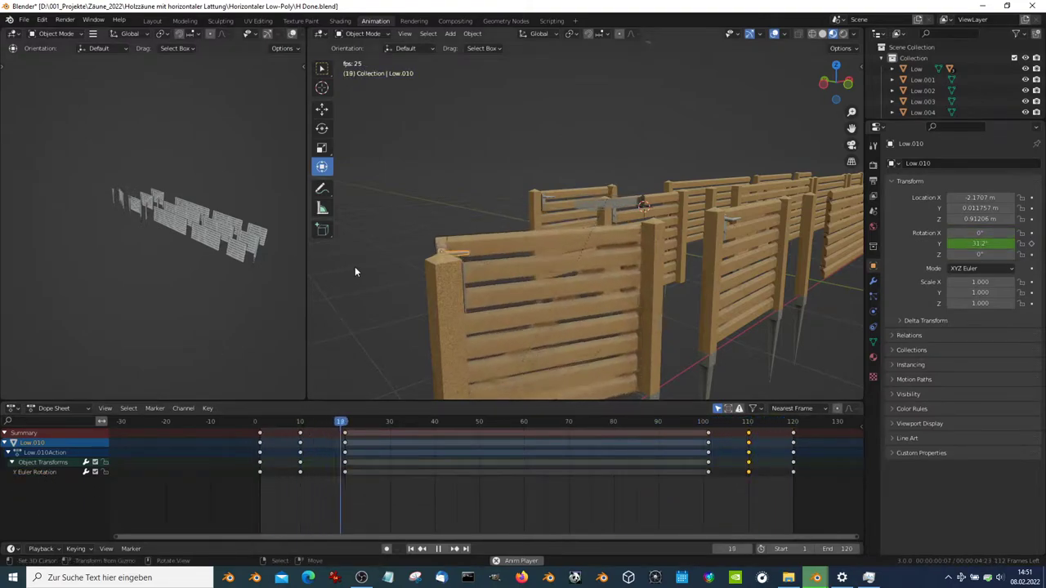
Stop playback, then select hinge pin Low.032 and frame it in the view
mouse_move(355, 267)
middle_mouse_down()
mouse_move(724, 205)
mouse_move(570, 213)
middle_mouse_up()
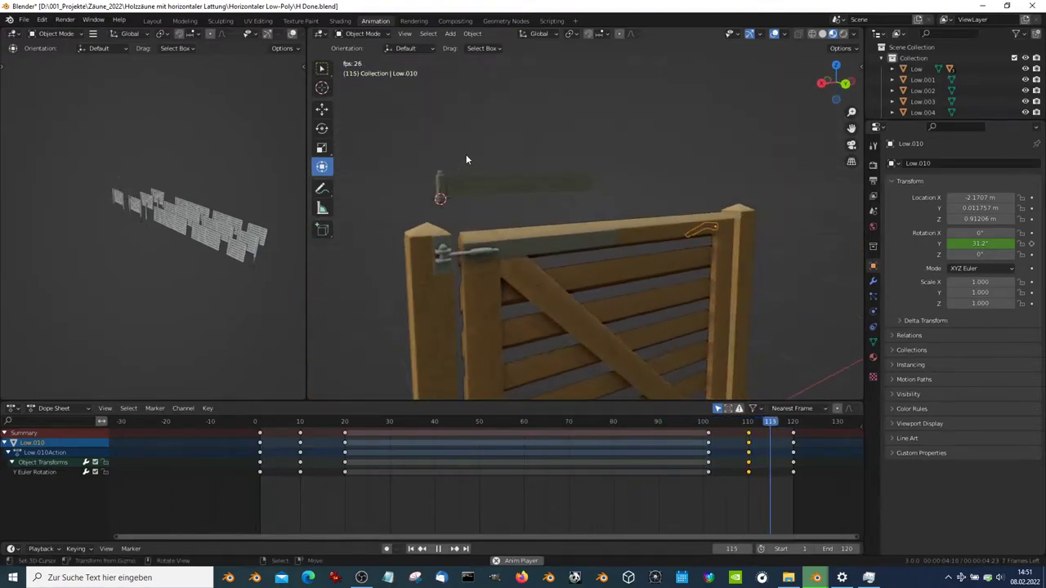
key("space")
mouse_move(551, 175)
middle_mouse_down()
mouse_move(591, 274)
mouse_move(658, 246)
mouse_move(595, 272)
middle_mouse_up()
left_click(527, 325)
key("KP_Decimal")
Set the hinge pin's origin to the 3D cursor via Quick Favorites
key("Tab")
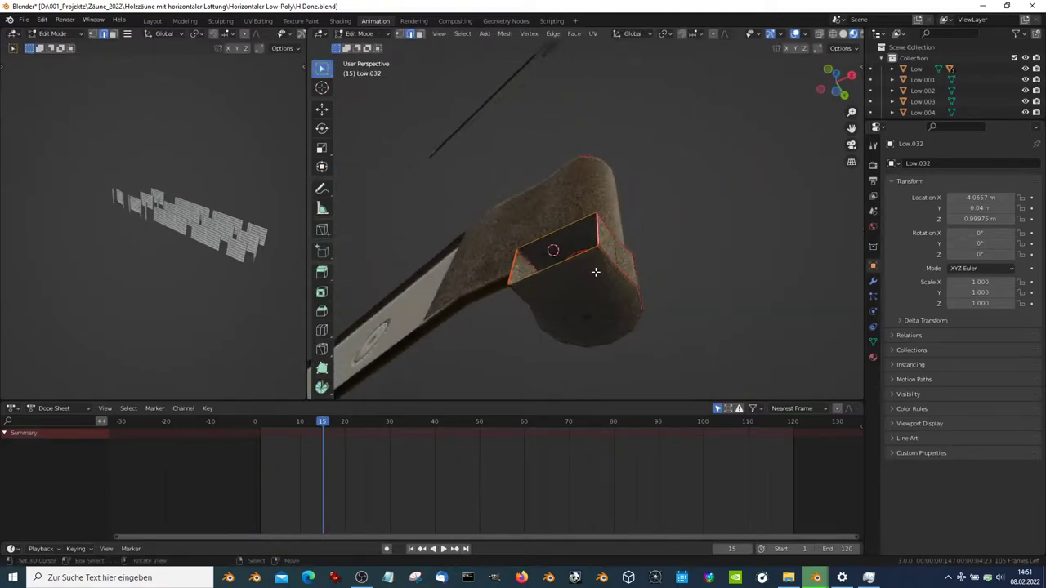
key("Tab")
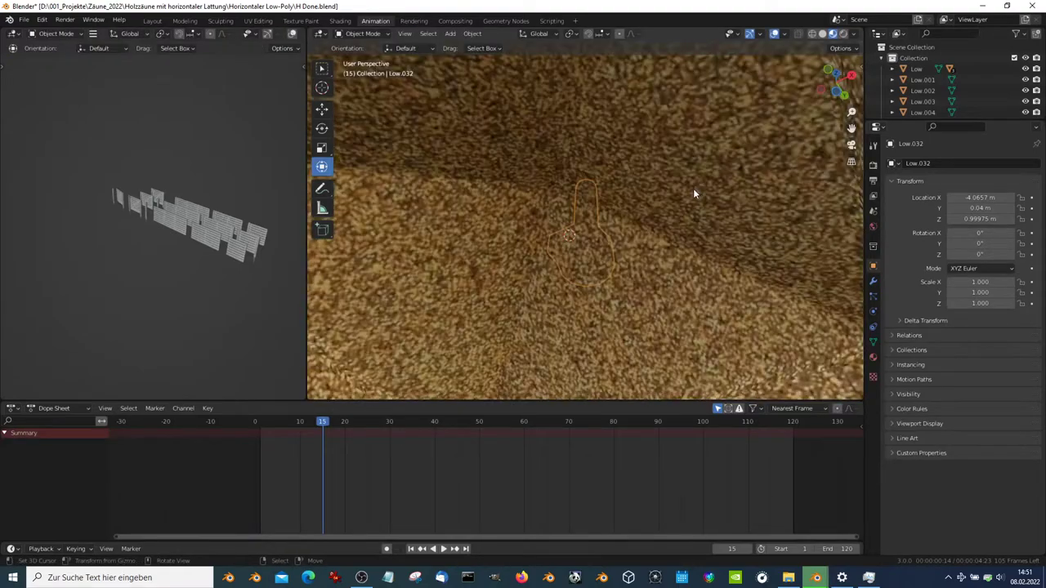
middle_click_drag(693, 188, 682, 216)
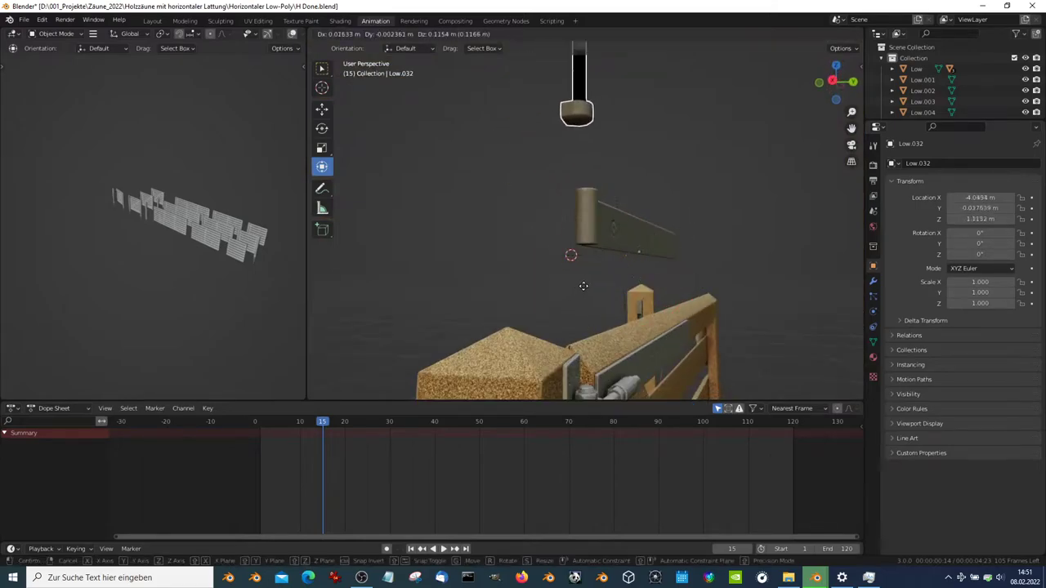
key("q")
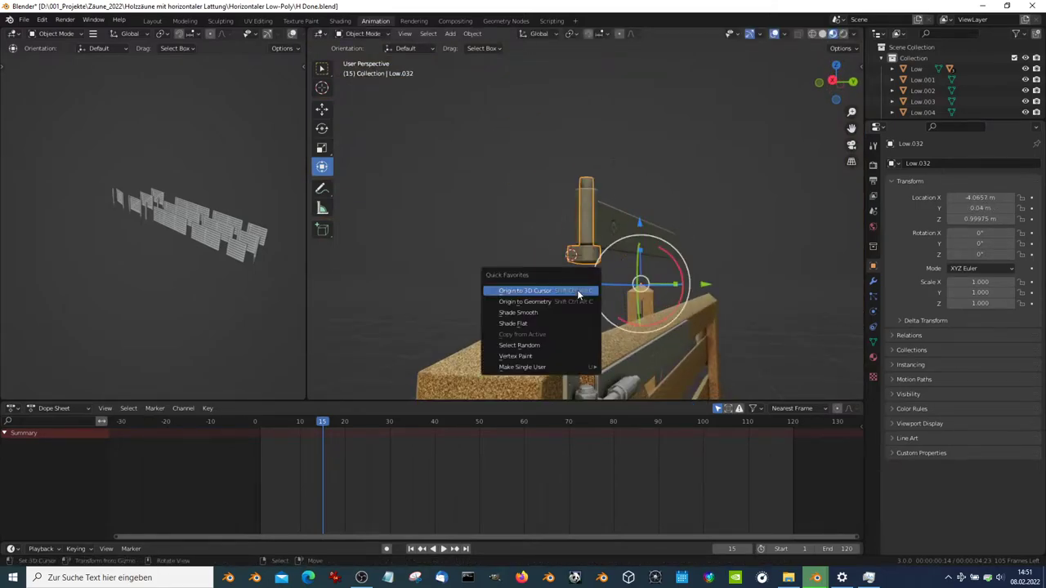
left_click(577, 291)
Snap the cursor to plate Low.021's hinge knuckles and move its origin there
mouse_move(591, 261)
middle_mouse_down("shift")
mouse_move(642, 324)
mouse_move(619, 234)
mouse_move(579, 262)
mouse_move(535, 247)
middle_mouse_up("shift")
scroll(578, 263, "up", 3)
left_click(588, 188)
key("Tab")
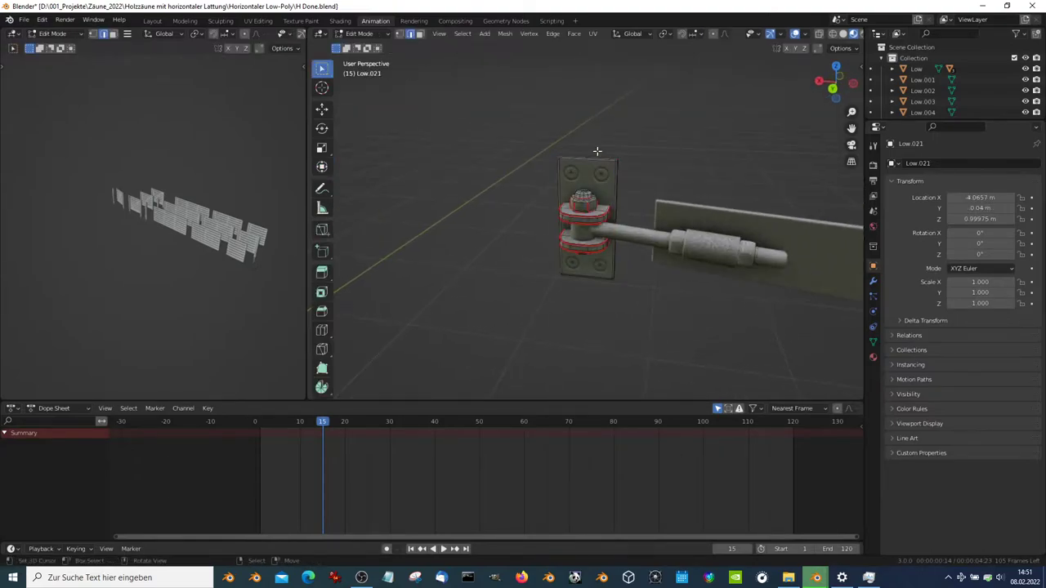
middle_click_drag(659, 161, 619, 329)
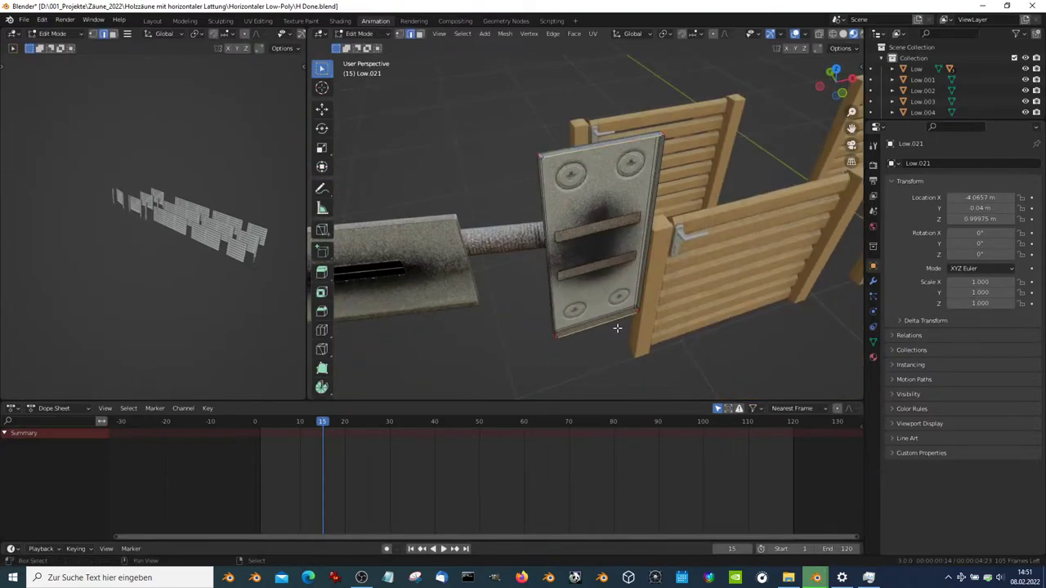
key("shift+s")
left_click(627, 314)
key("Tab")
key("q")
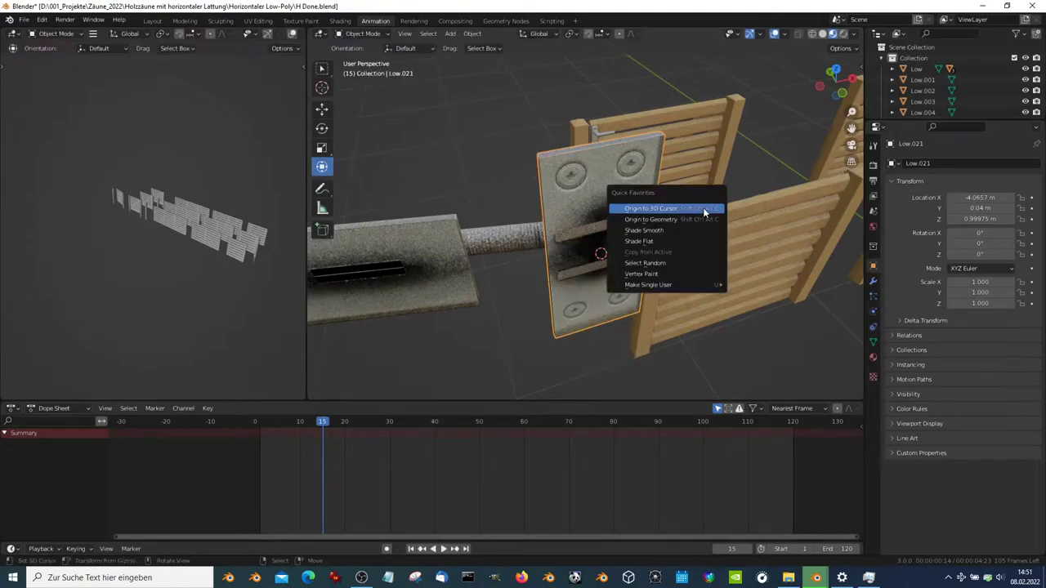
left_click(704, 213)
Test the new pivot in playback, then set board Low.016's origin to the 3D cursor
scroll(520, 291, "down", 4)
key("space")
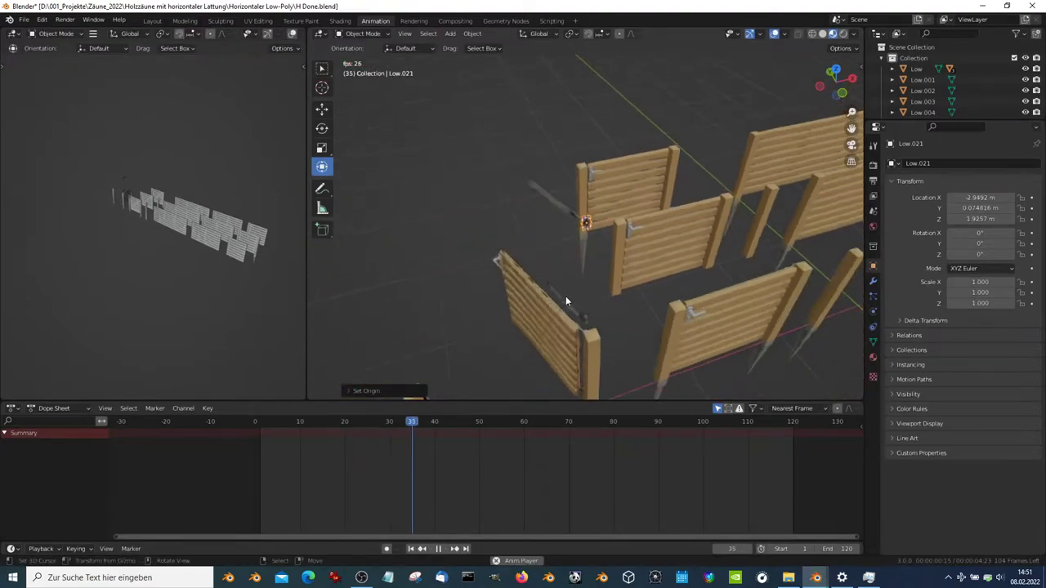
mouse_move(566, 302)
middle_mouse_down()
mouse_move(522, 240)
mouse_move(655, 237)
mouse_move(632, 239)
middle_mouse_up()
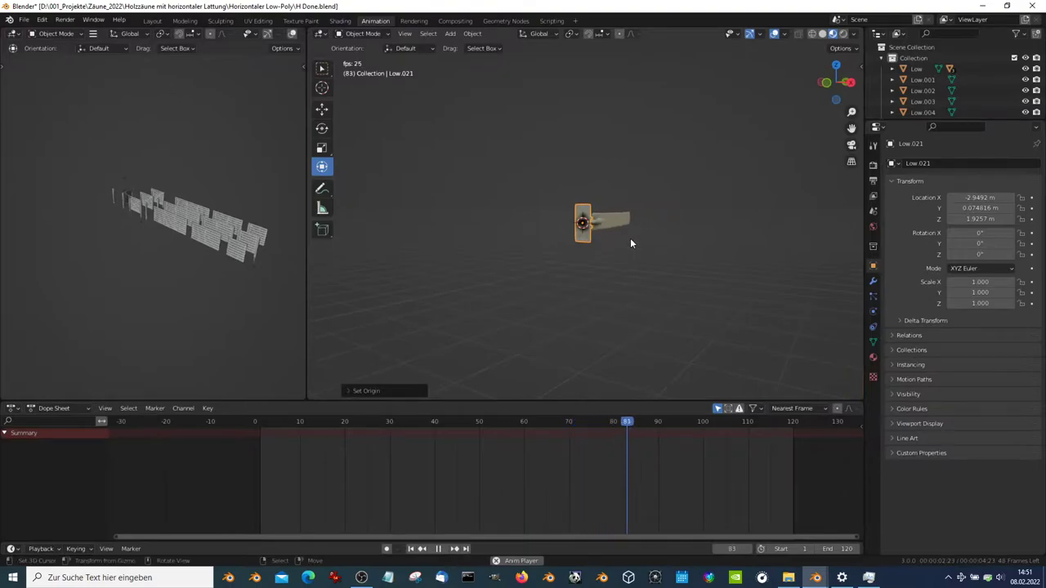
key("space")
left_click(538, 223)
mouse_move(538, 223)
middle_mouse_down()
mouse_move(477, 265)
mouse_move(657, 230)
middle_mouse_up()
key("Up")
key("Up")
key("q")
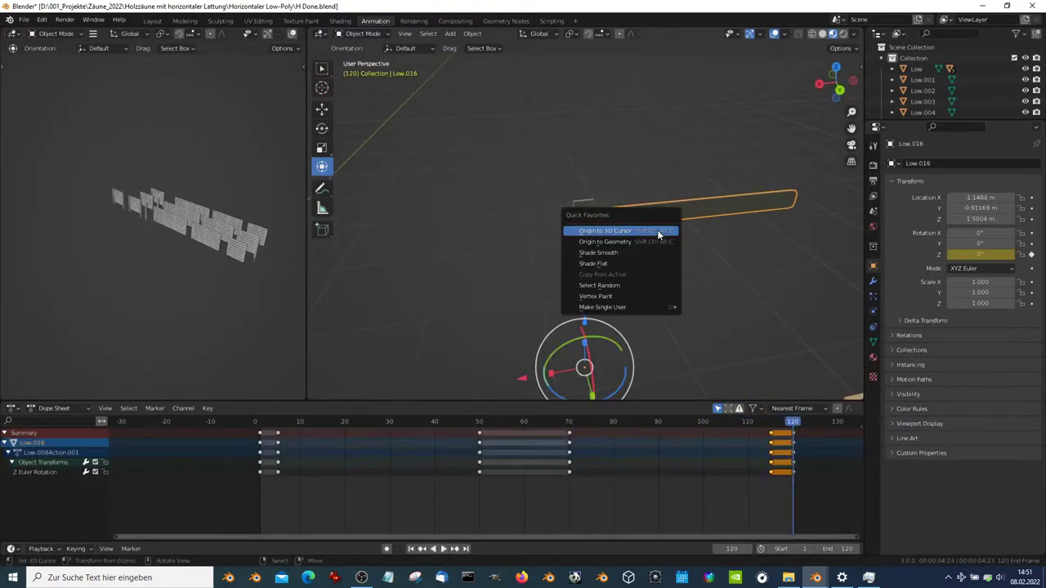
left_click(658, 235)
Check the hinge rotation in playback, inspect Low.033, then switch to the Final Bake file
key("space")
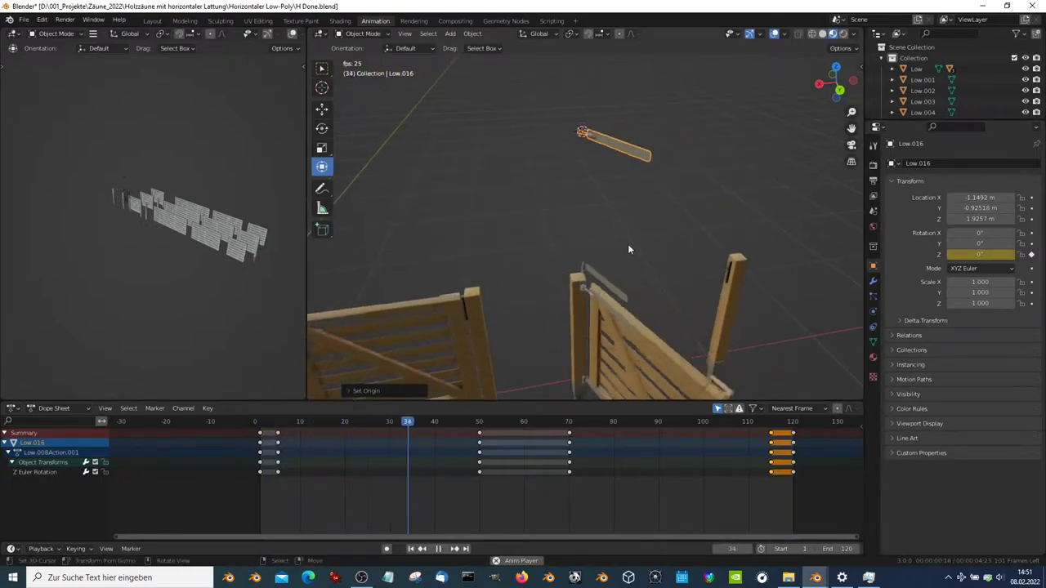
mouse_move(629, 249)
middle_mouse_down()
mouse_move(605, 289)
mouse_move(623, 246)
middle_mouse_up()
left_click(569, 329)
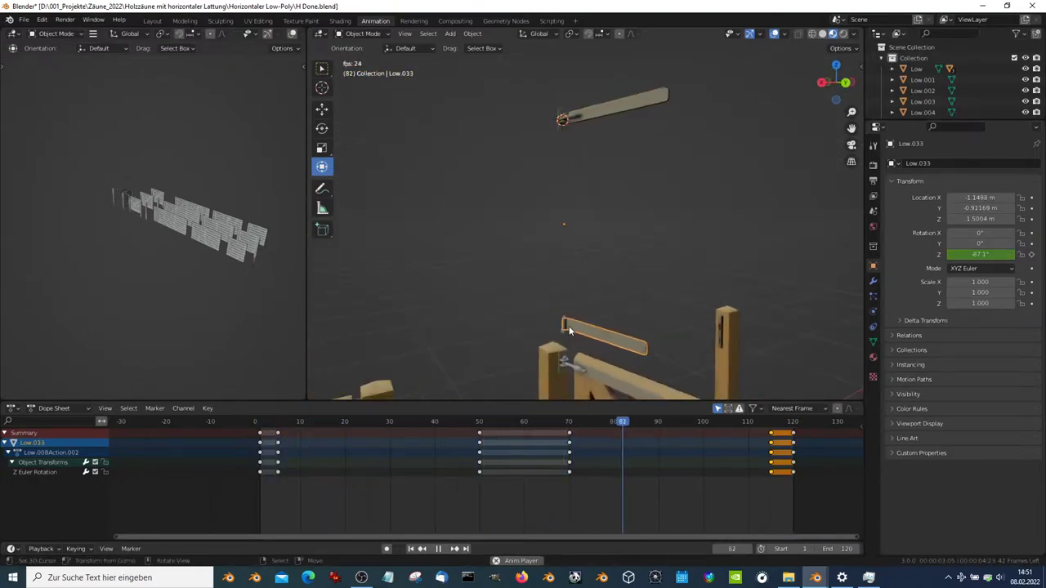
key("Escape")
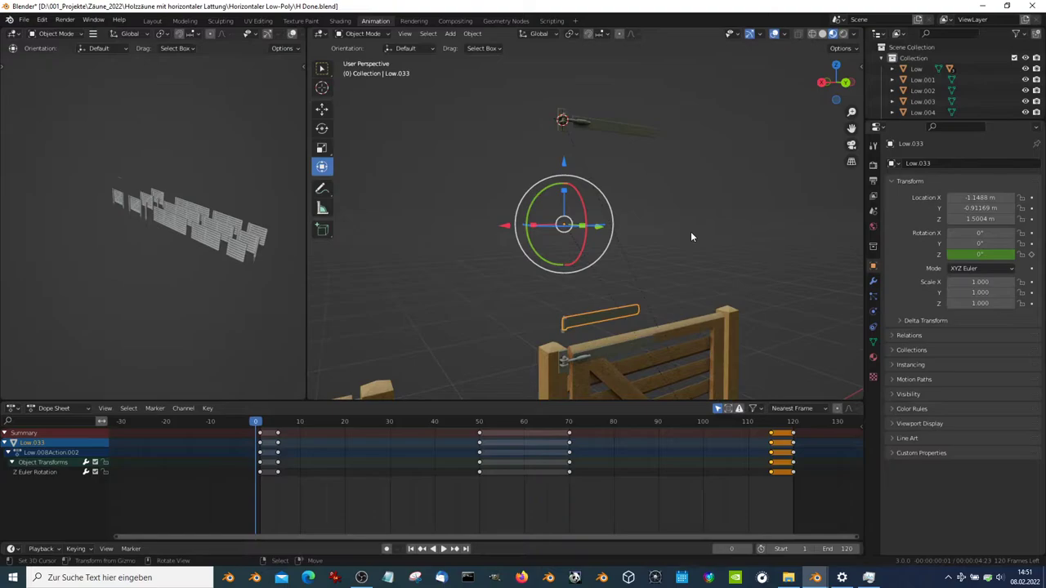
middle_click_drag(691, 237, 588, 268)
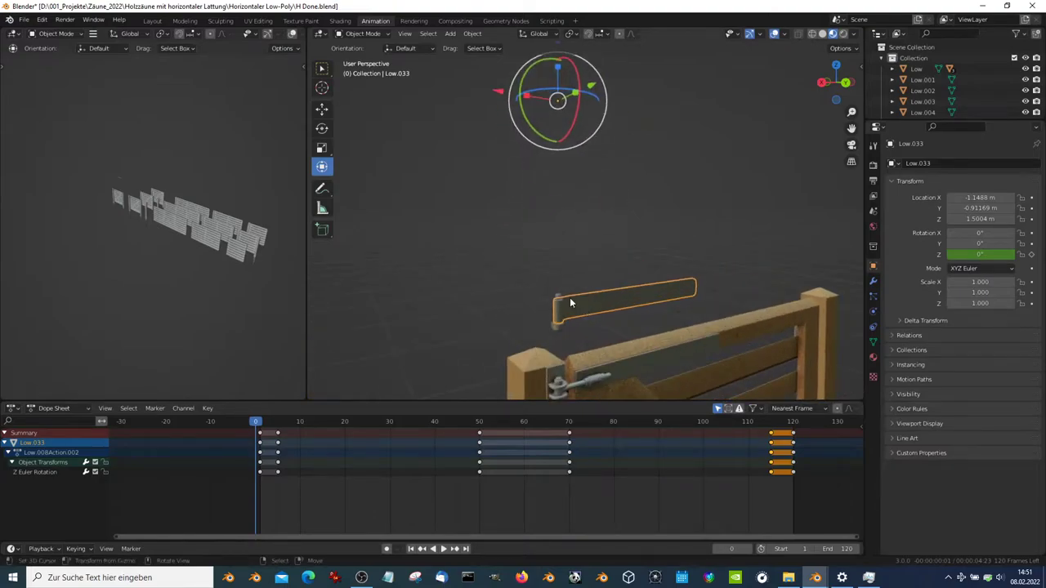
mouse_move(569, 303)
middle_mouse_down()
mouse_move(581, 270)
mouse_move(729, 272)
mouse_move(652, 212)
mouse_move(627, 272)
mouse_move(614, 226)
middle_mouse_up()
key("Tab")
key("Tab")
left_click(555, 290)
key("Tab")
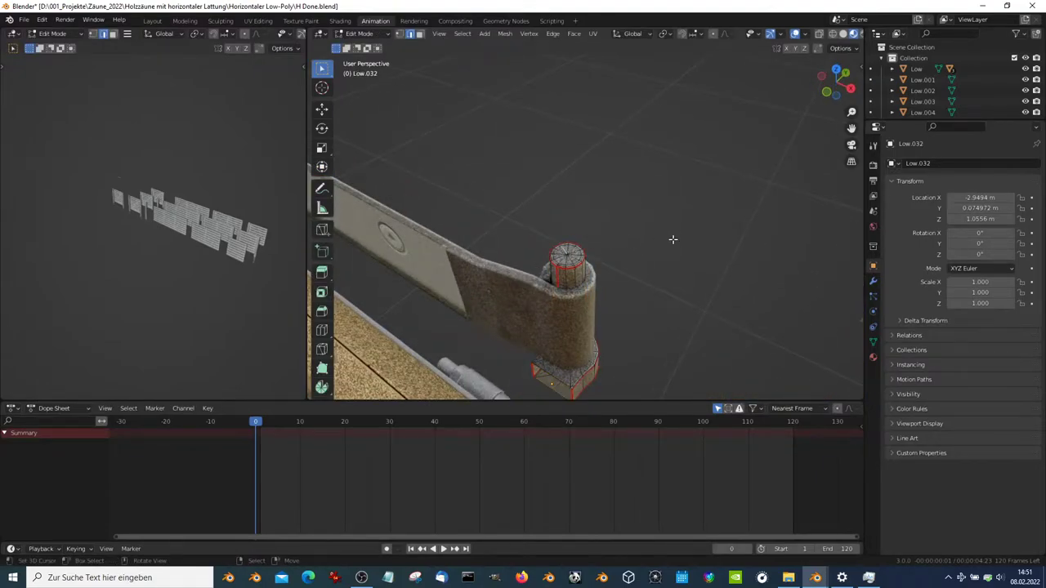
key("alt+Tab")
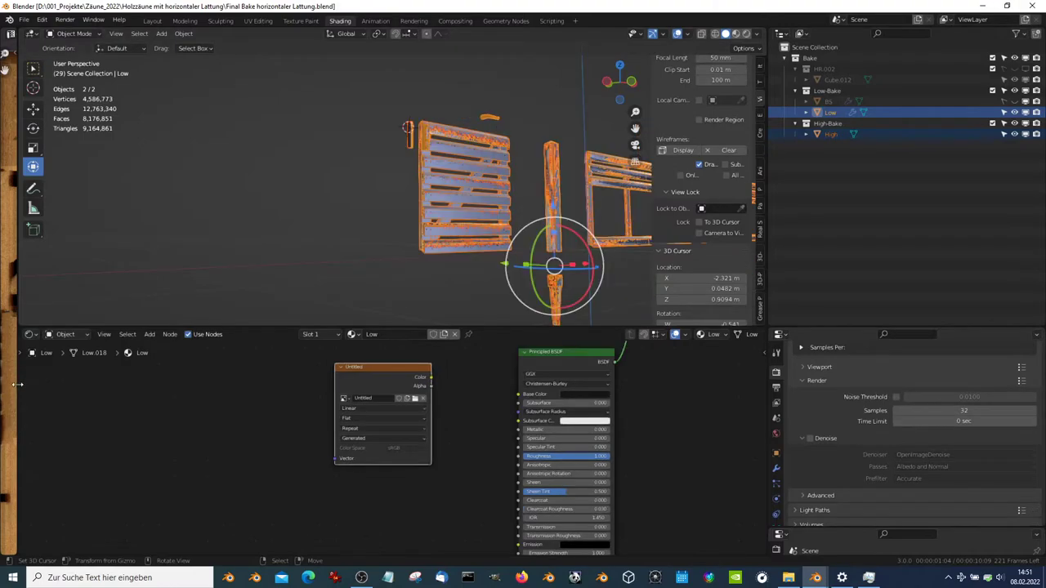
Widen the Image Editor and zoom around the baked wood plank and metal texture atlas
left_click_drag(18, 384, 562, 381)
scroll(236, 207, "up", 5)
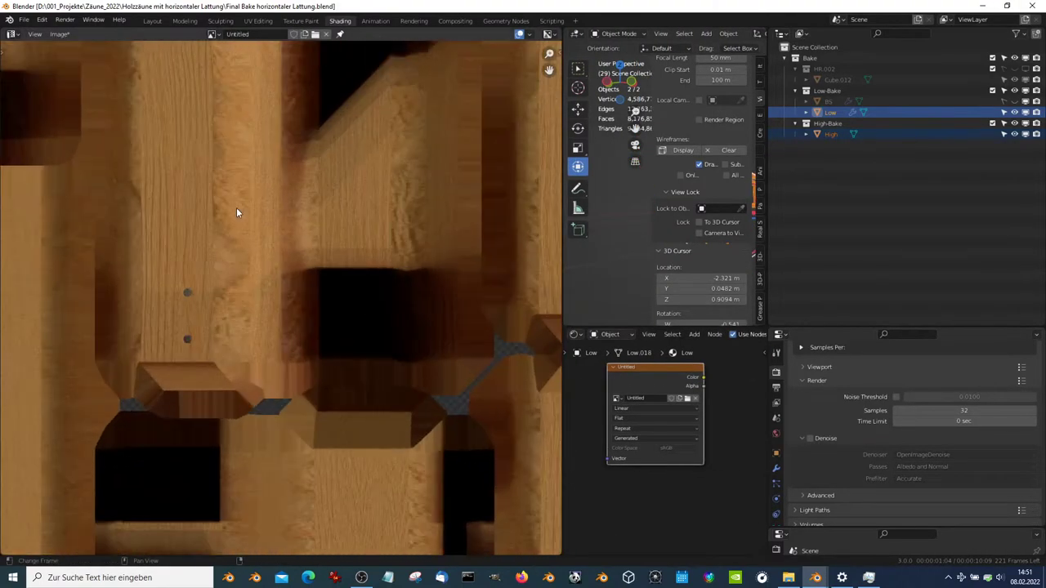
scroll(327, 307, "up", 3)
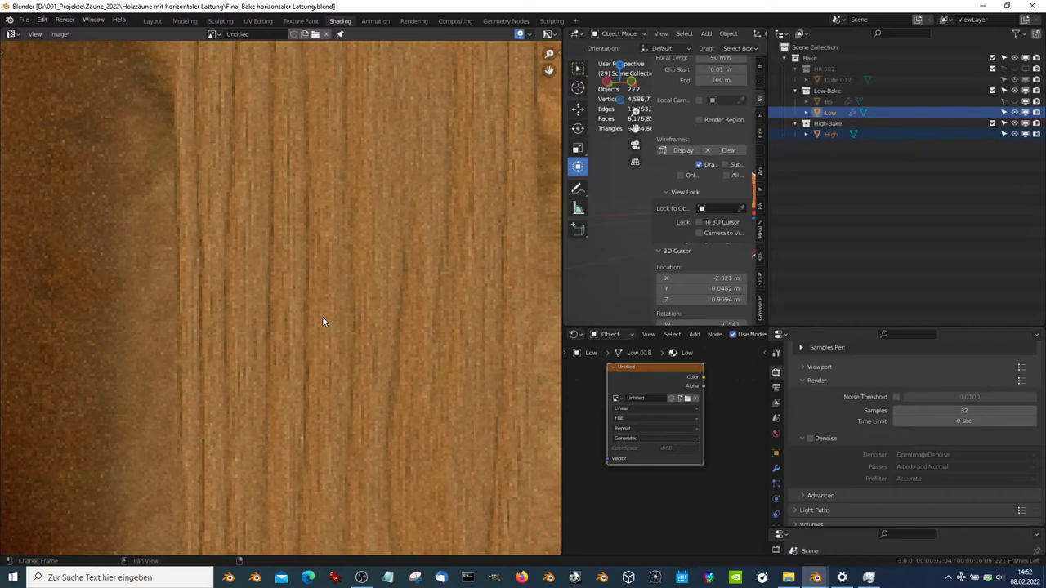
scroll(322, 316, "down", 3)
scroll(296, 268, "down", 3)
scroll(314, 377, "up", 2)
scroll(313, 374, "down", 2)
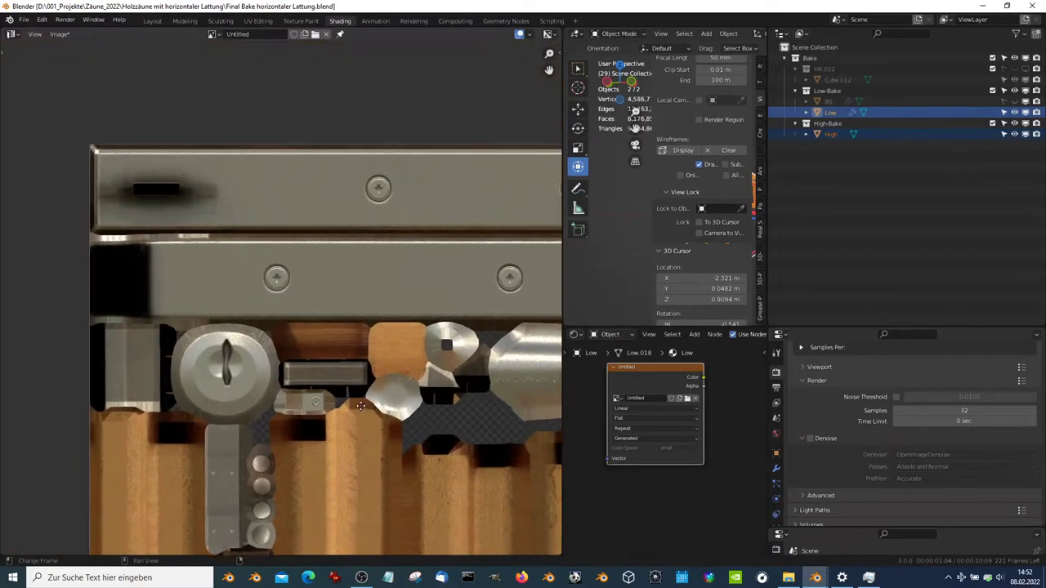
scroll(351, 309, "up", 4)
scroll(351, 309, "up", 1)
scroll(351, 309, "down", 4)
scroll(350, 308, "down", 2)
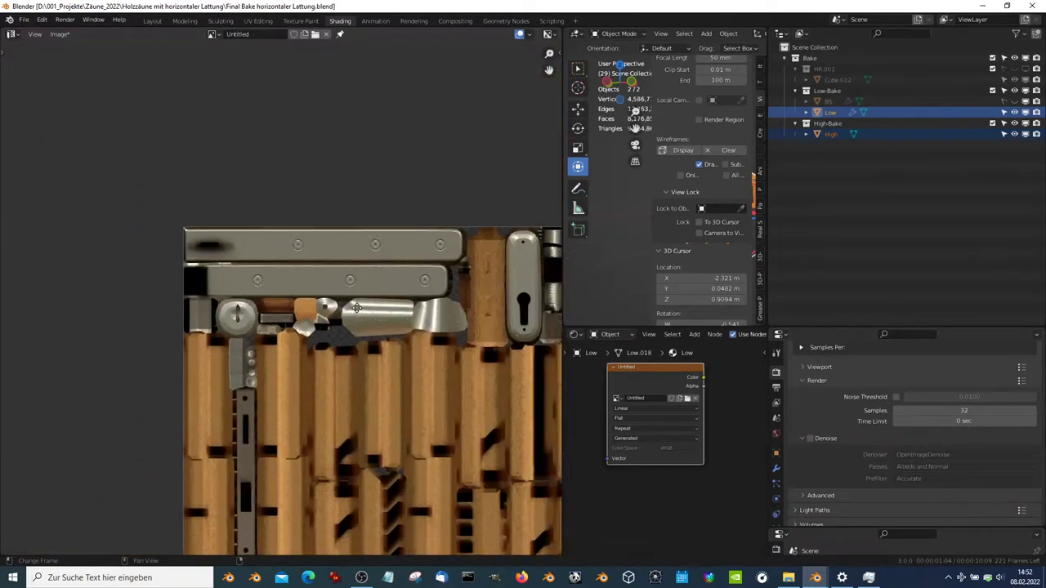
middle_click_drag(349, 308, 302, 290)
scroll(181, 219, "up", 2)
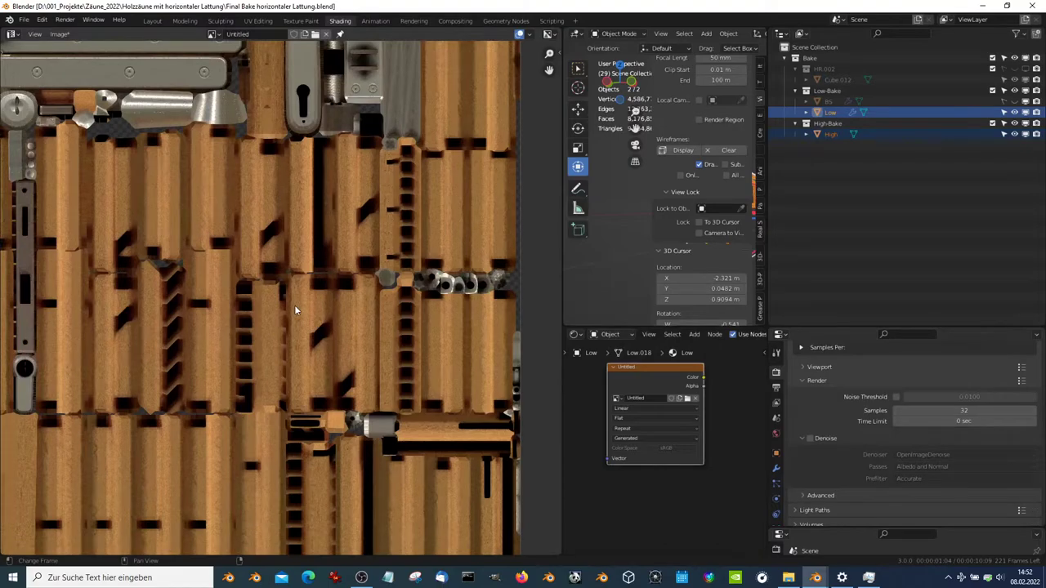
Copy the Horizontaler Low-Poly folder path from the file explorer
left_click(60, 34)
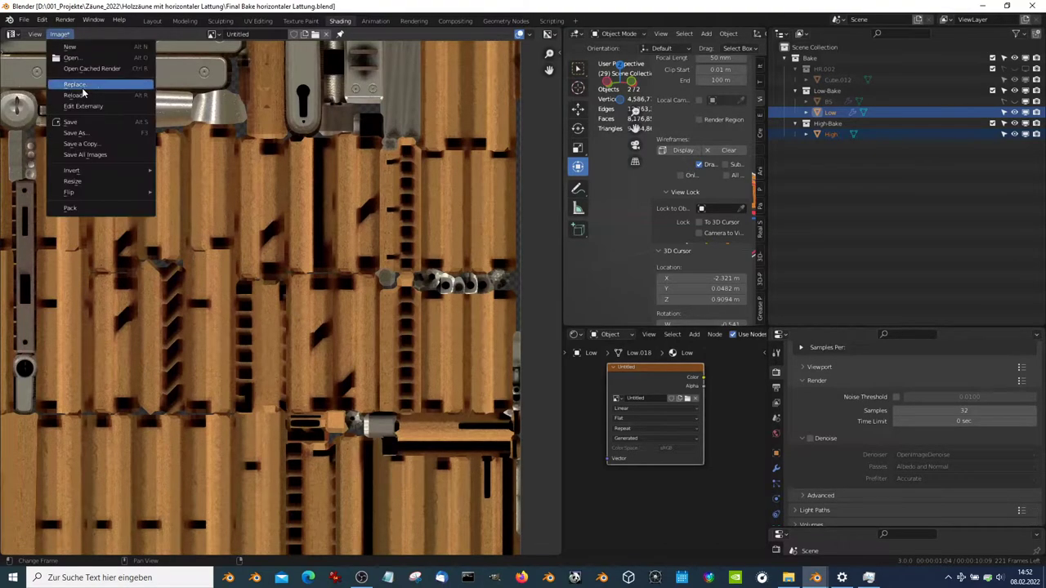
left_click(87, 134)
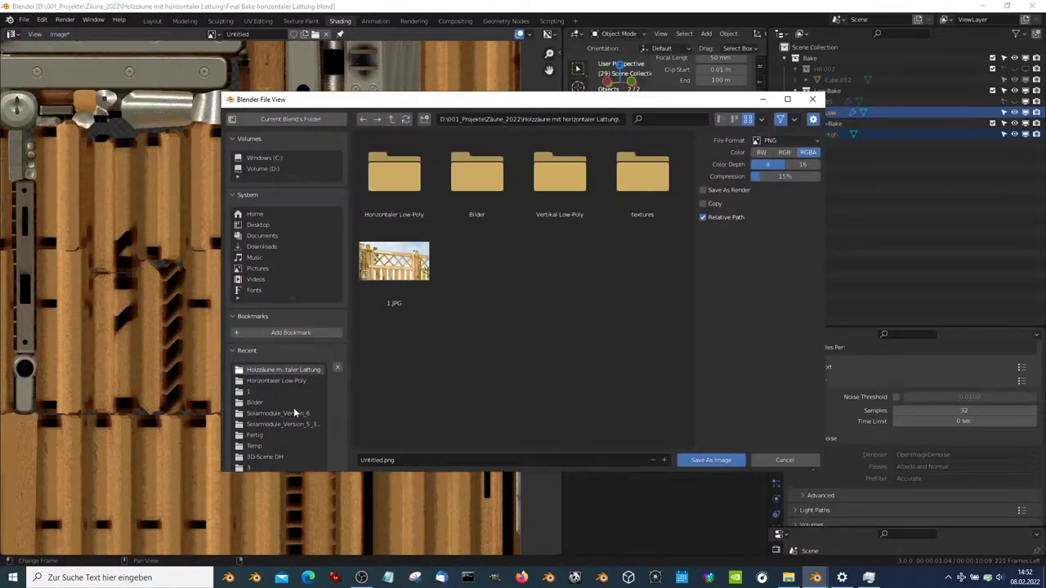
left_click(813, 99)
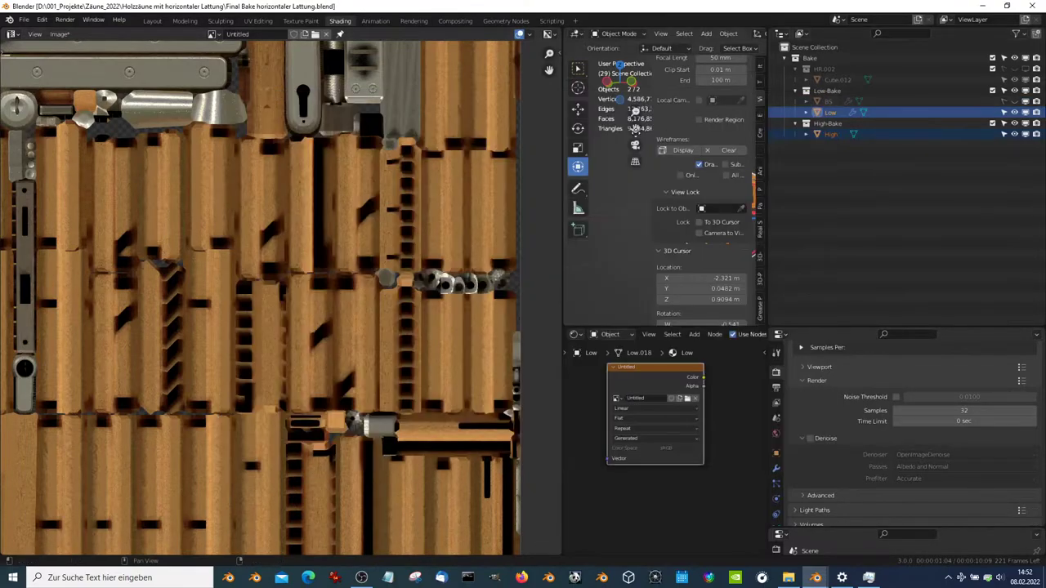
key("alt+Tab")
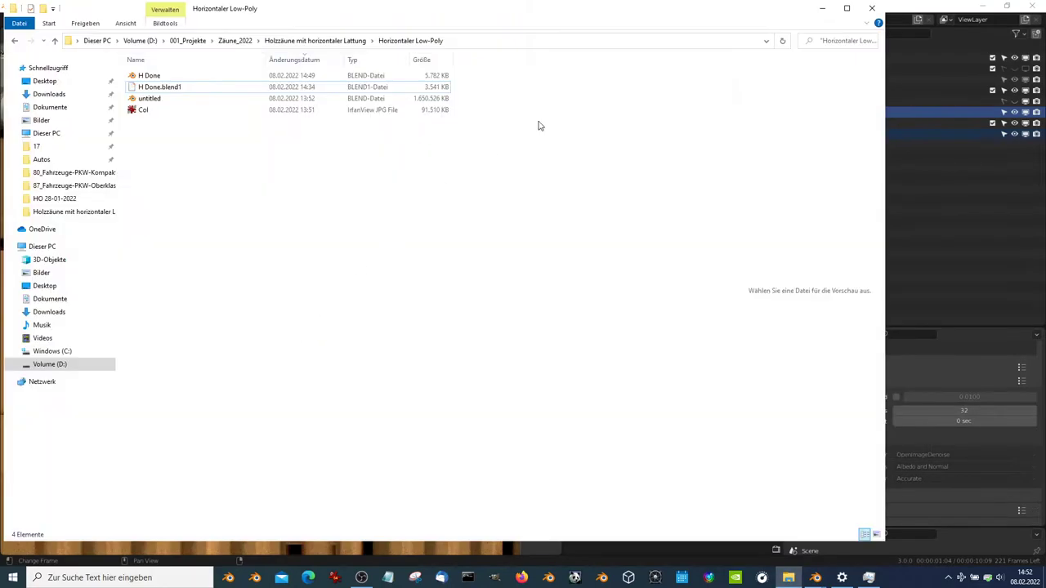
left_click(491, 41)
left_click(990, 201)
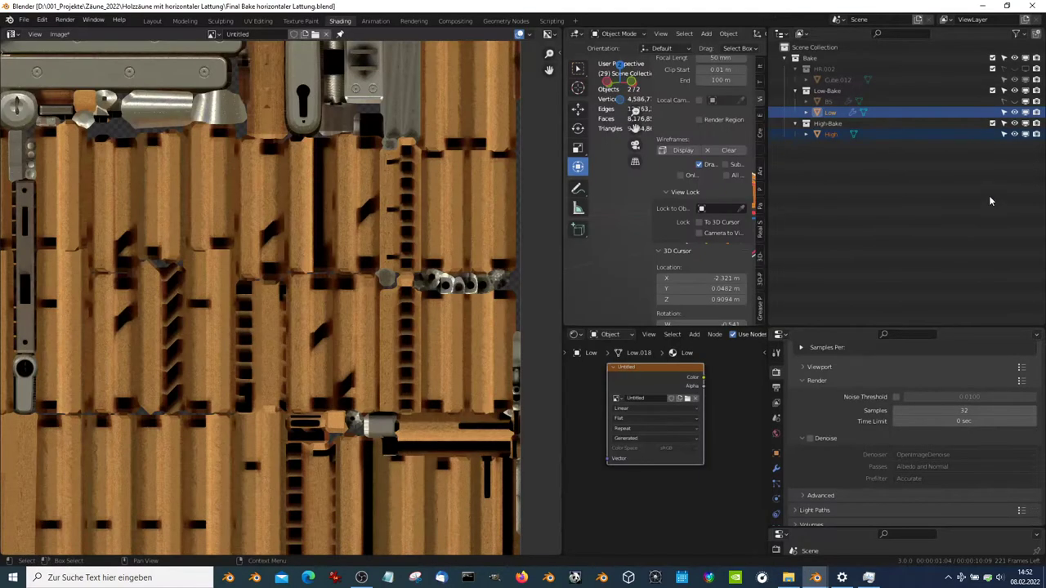
Save the baked texture as Col.png in the Horizontaler Low-Poly folder
left_click(59, 33)
left_click(90, 135)
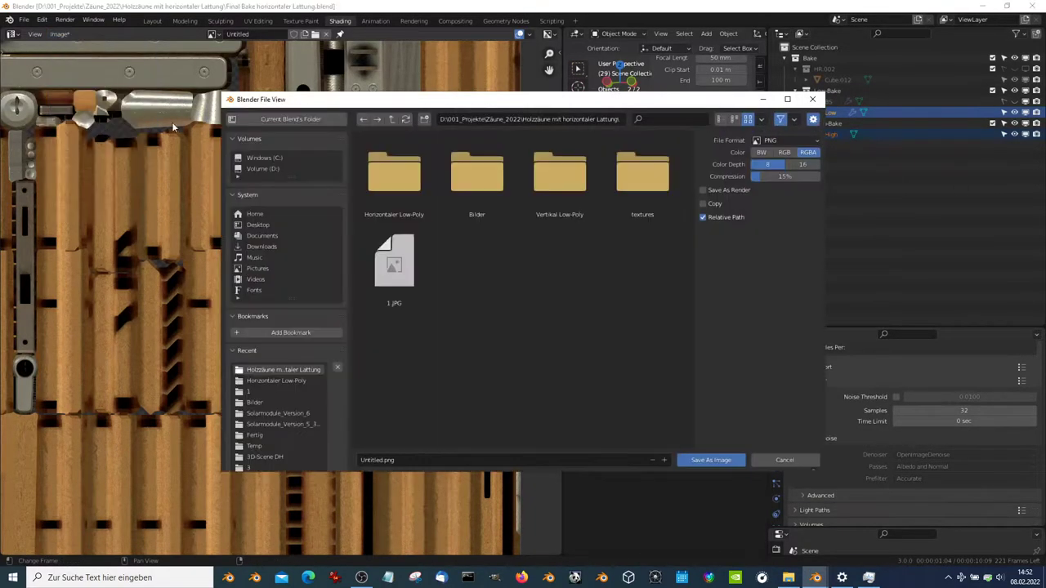
left_click(526, 120)
type("D:\\001_Projekte\\Zäune_2022\\Holzzäune mit horizontaler Lattung\\Horizontaler Low-Poly")
key("Return")
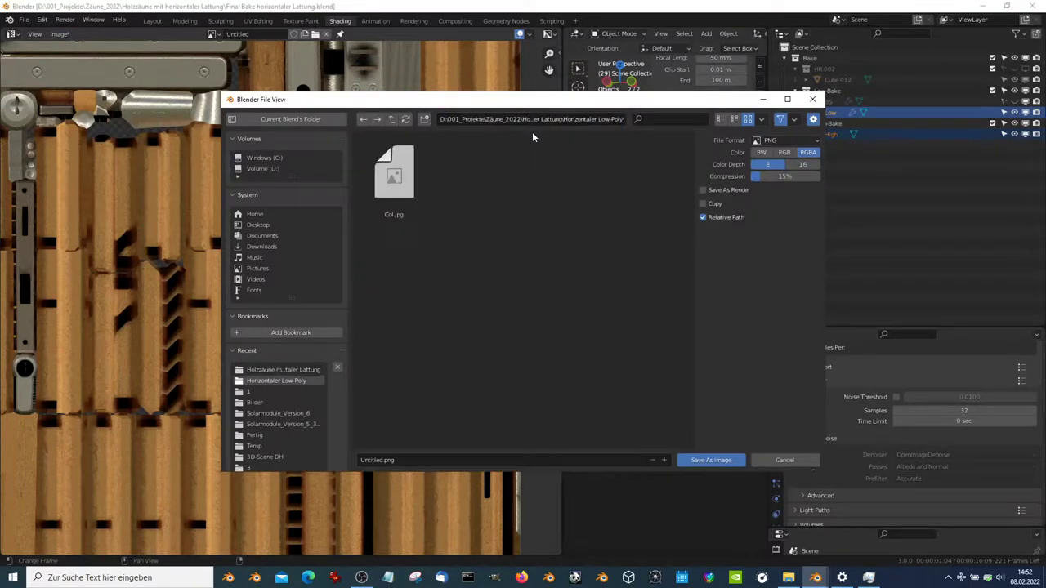
left_click(393, 173)
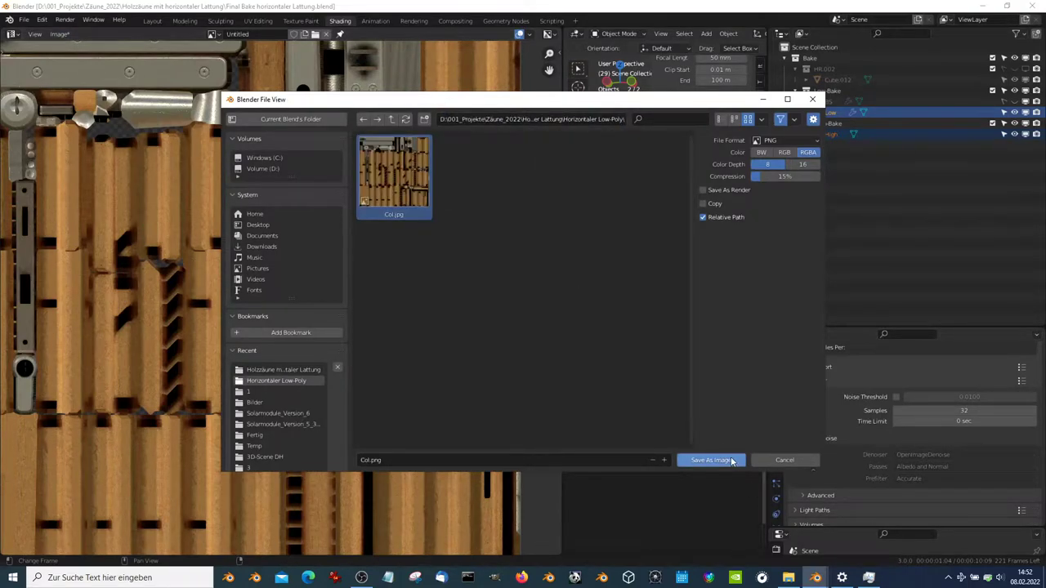
left_click(725, 461)
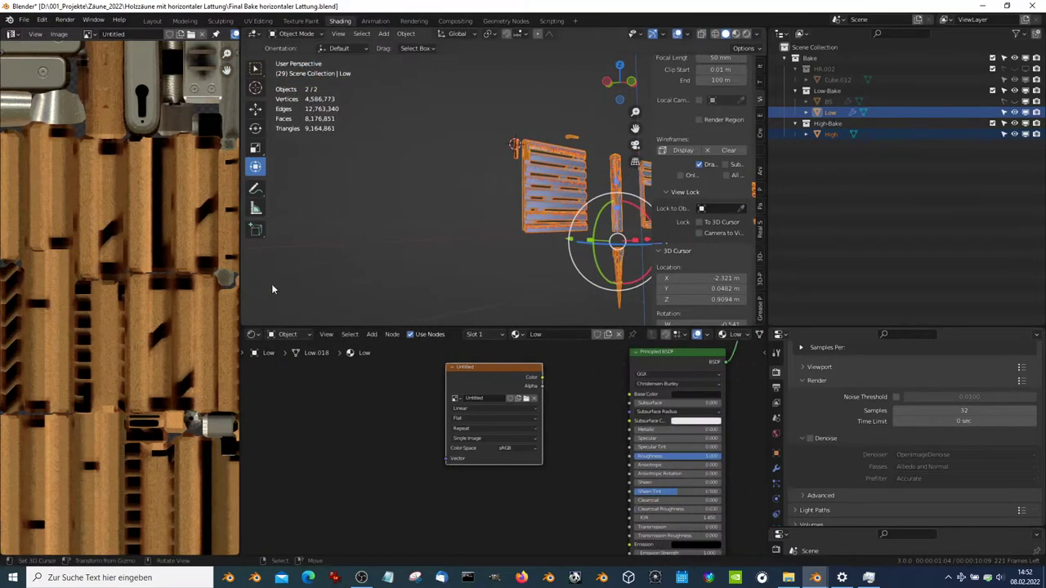
Select High, then Low as the active object, and start editing the render Samples value of 32
middle_click_drag(273, 289, 564, 225)
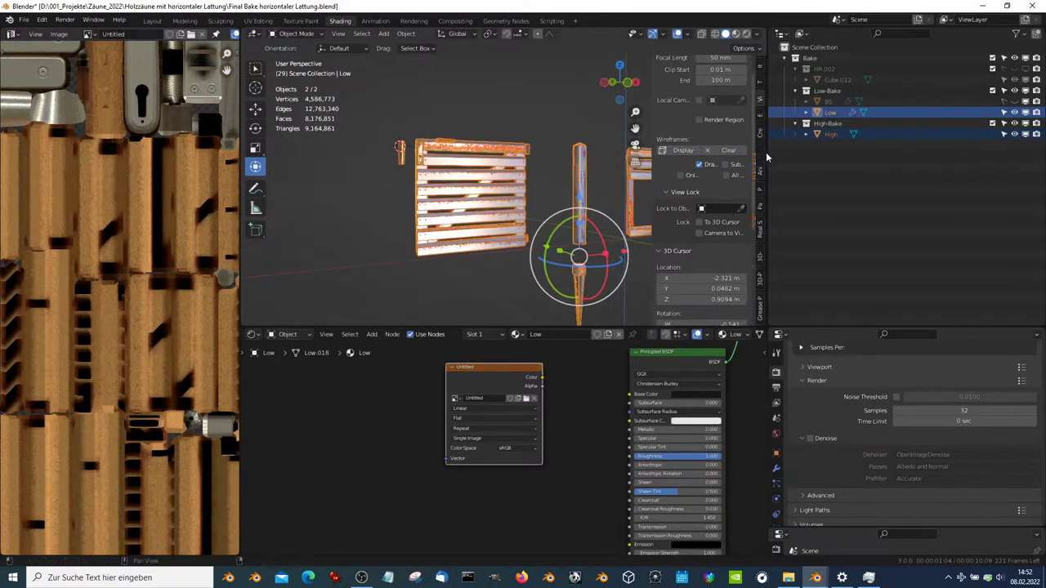
left_click(832, 135)
key("KP_Decimal")
mouse_move(458, 192)
middle_mouse_down()
mouse_move(513, 181)
mouse_move(478, 181)
middle_mouse_up()
key("g")
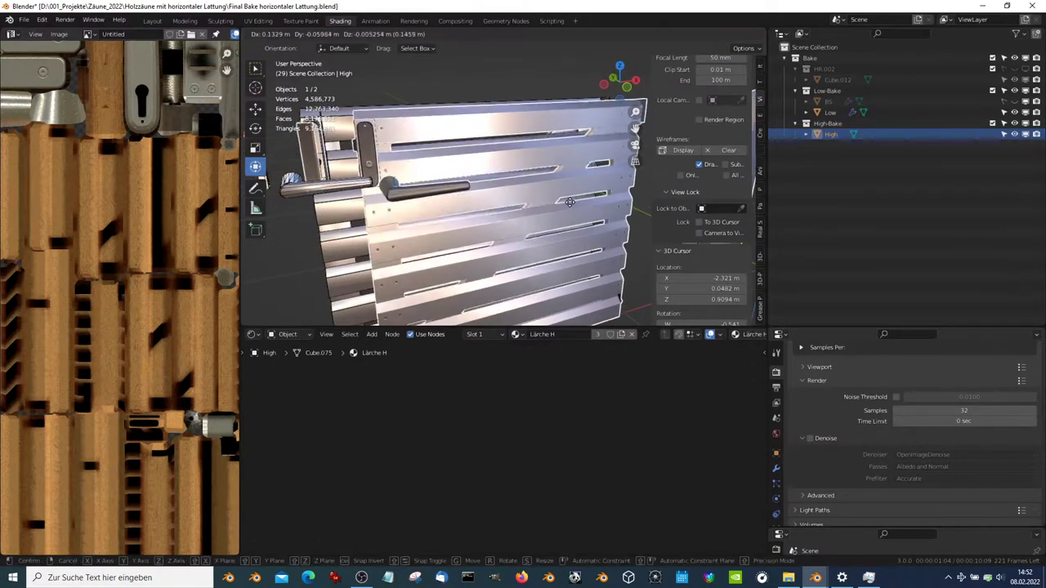
right_click(551, 69)
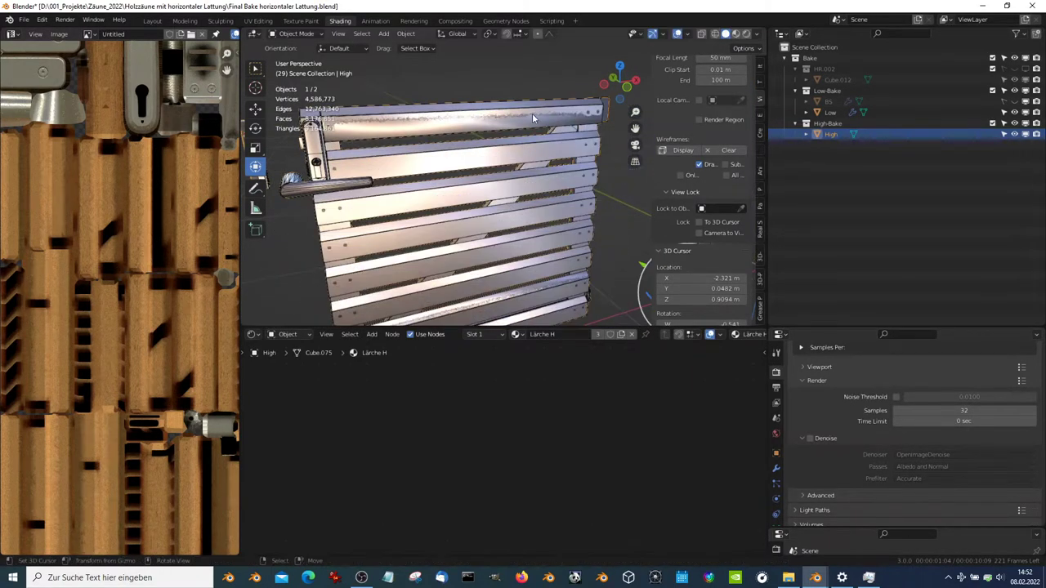
middle_click_drag(553, 73, 466, 98)
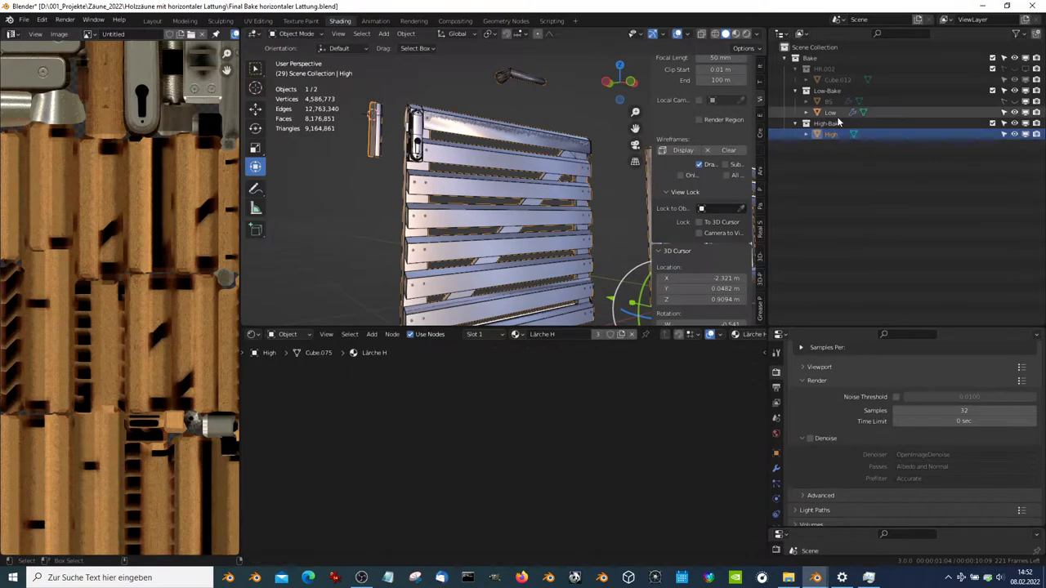
left_click(830, 112)
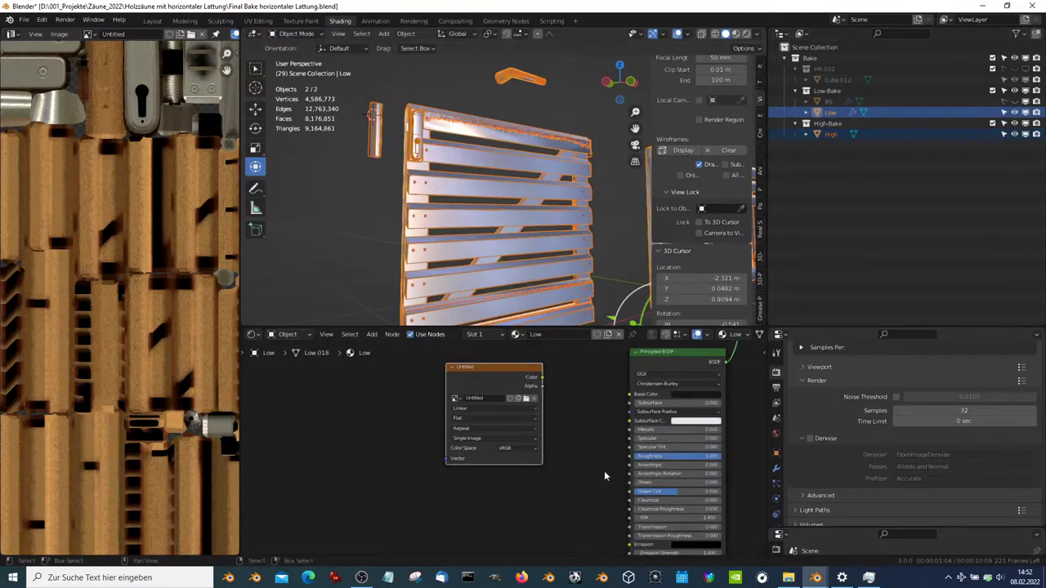
left_click(981, 411)
type("5")
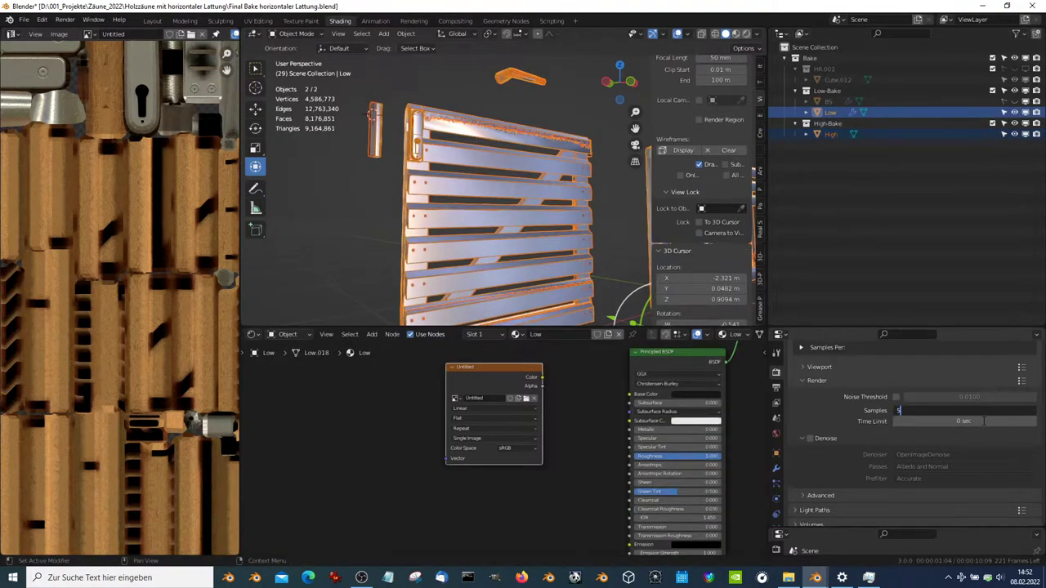
Set the render samples to 5
key("Return")
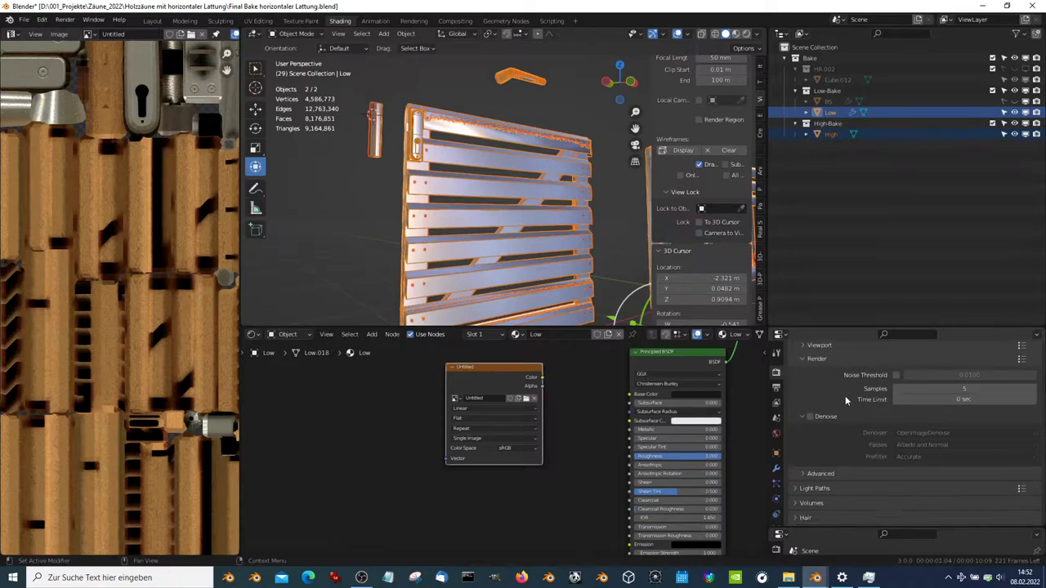
scroll(845, 397, "down", 5)
scroll(854, 425, "down", 5)
scroll(865, 452, "down", 3)
scroll(866, 448, "up", 2)
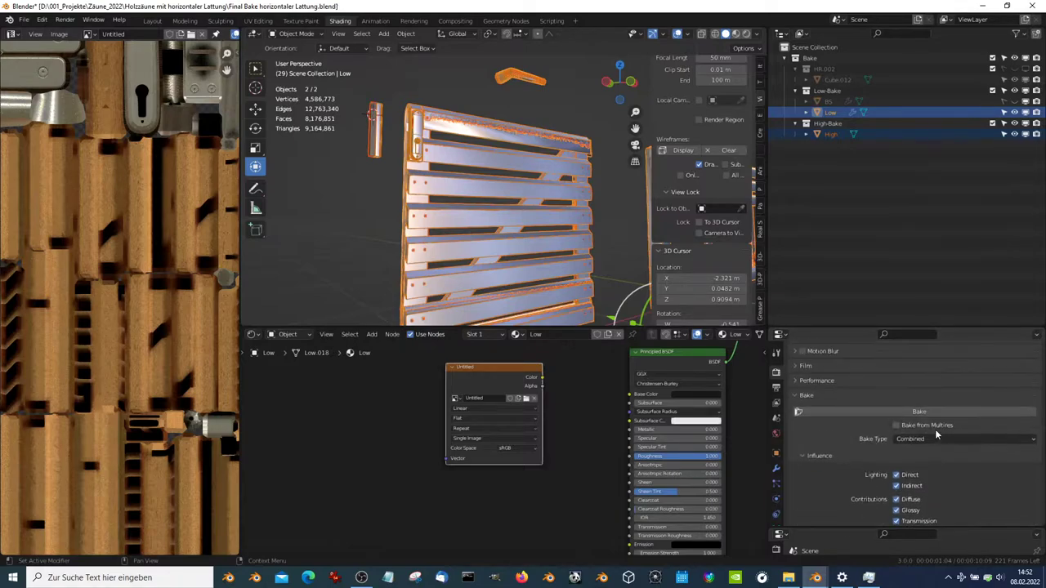
scroll(926, 442, "down", 2)
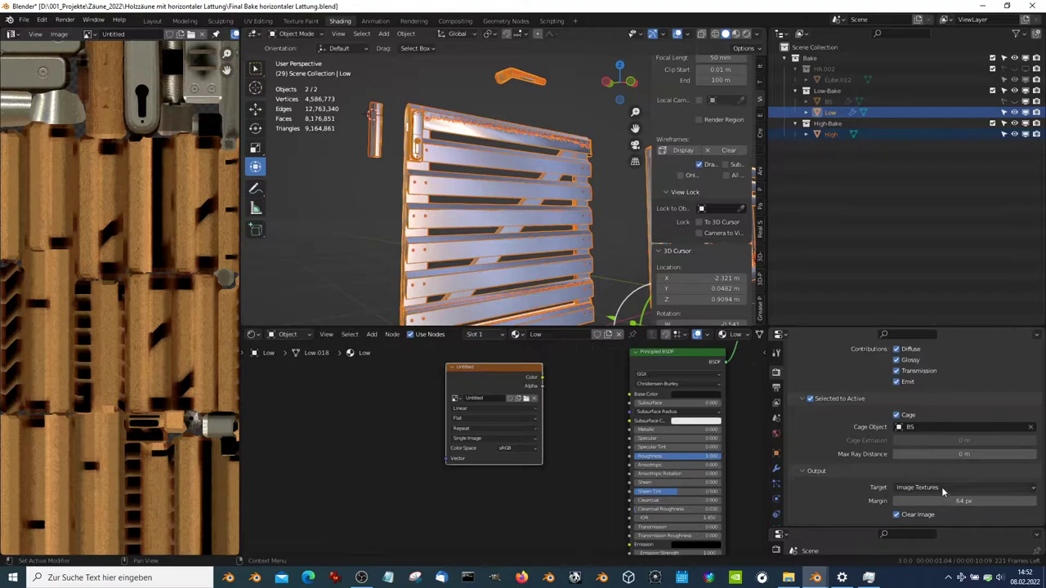
scroll(942, 488, "down", 2)
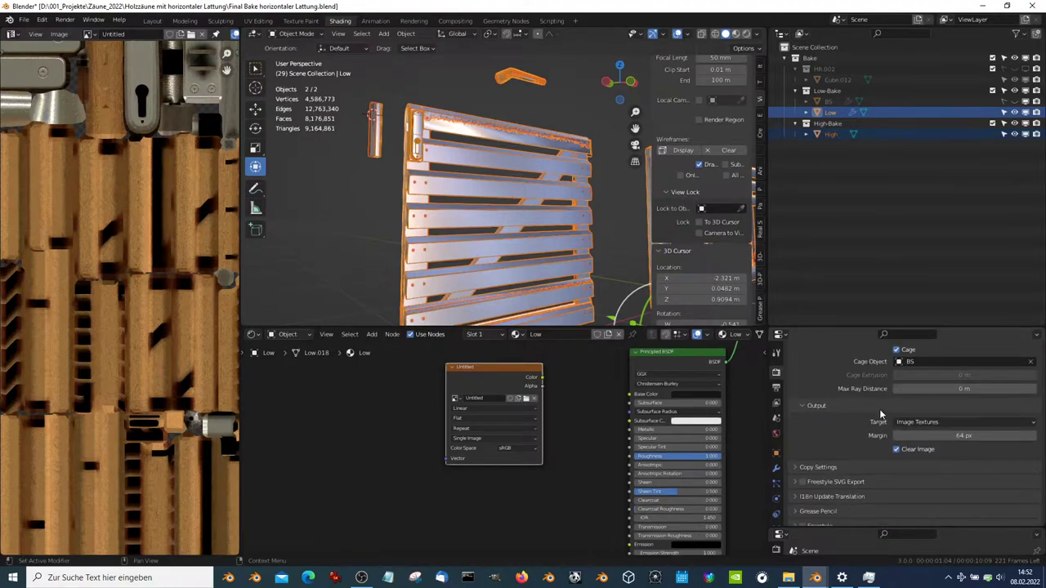
scroll(858, 399, "up", 2)
scroll(833, 395, "up", 2)
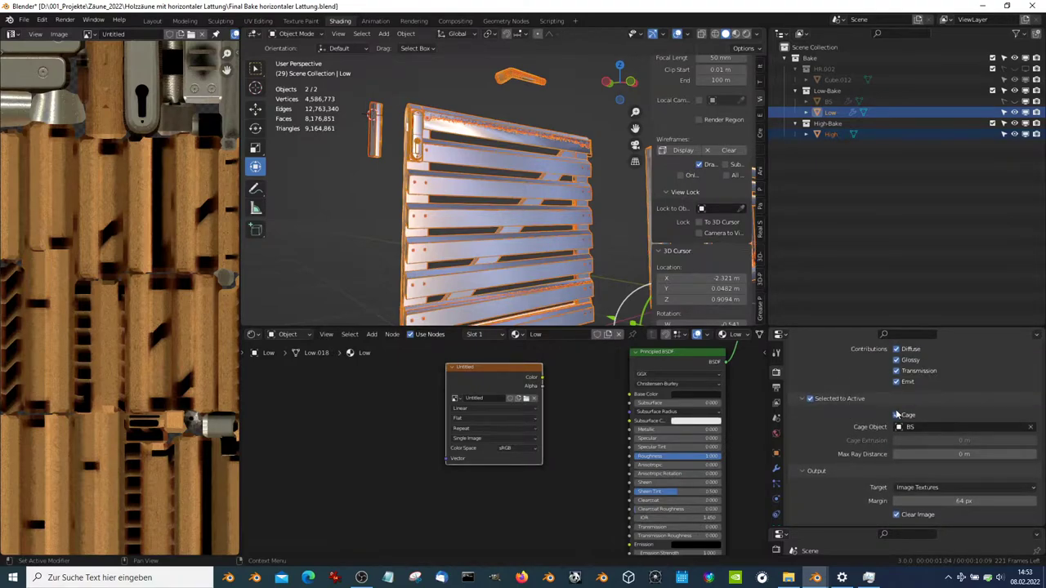
scroll(896, 415, "up", 3)
Set Bake Type to Normal and start baking High onto Low
left_click(959, 398)
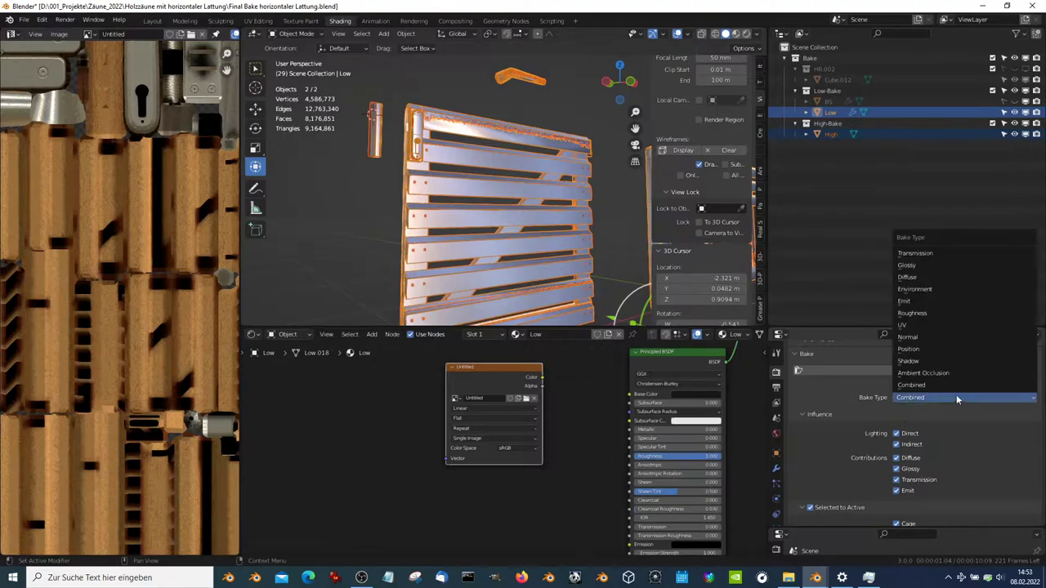
left_click(935, 338)
scroll(858, 446, "down", 3)
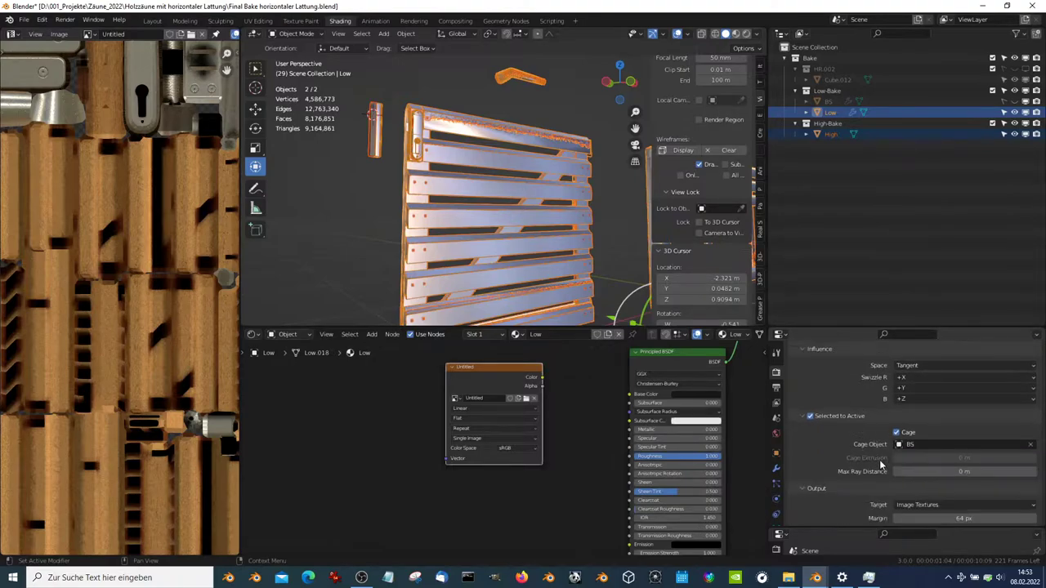
scroll(874, 474, "up", 3)
left_click(937, 369)
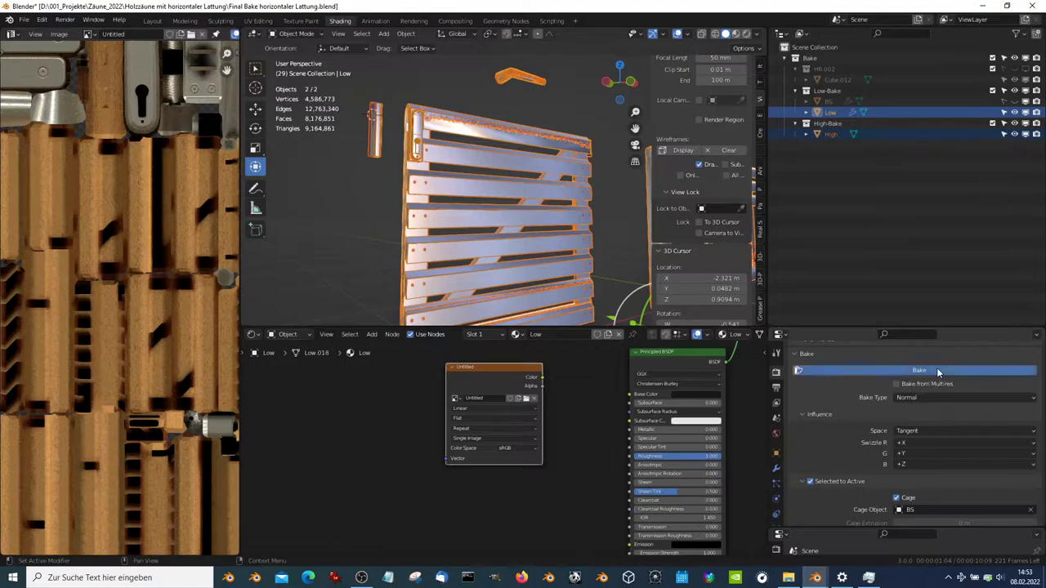
Switch to the H Done.blend window and return to object mode
key("alt+Tab")
key("alt+Tab")
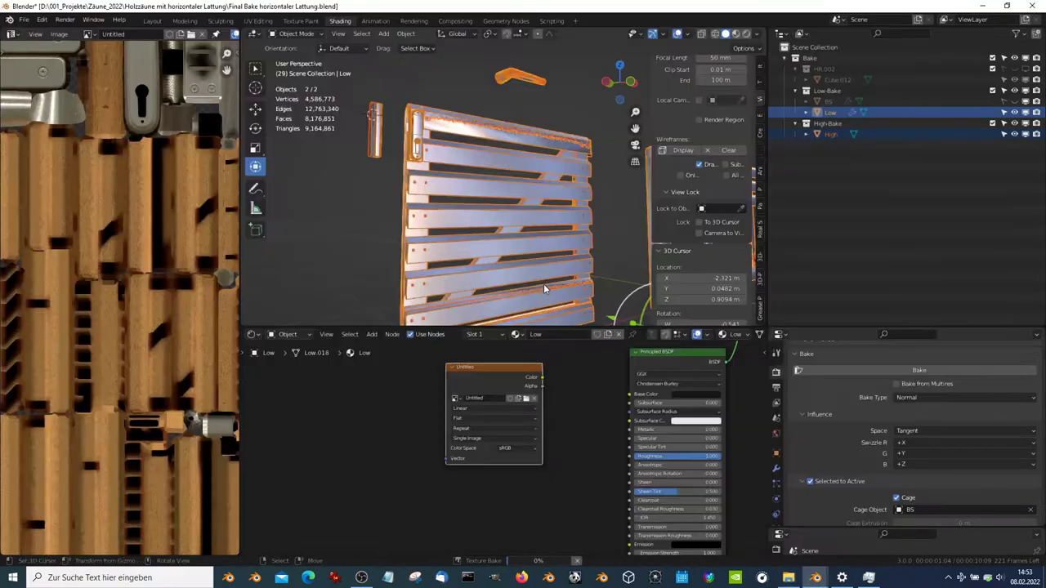
key("alt+Tab")
mouse_move(543, 284)
middle_mouse_down()
mouse_move(594, 261)
mouse_move(496, 207)
middle_mouse_up()
key("Tab")
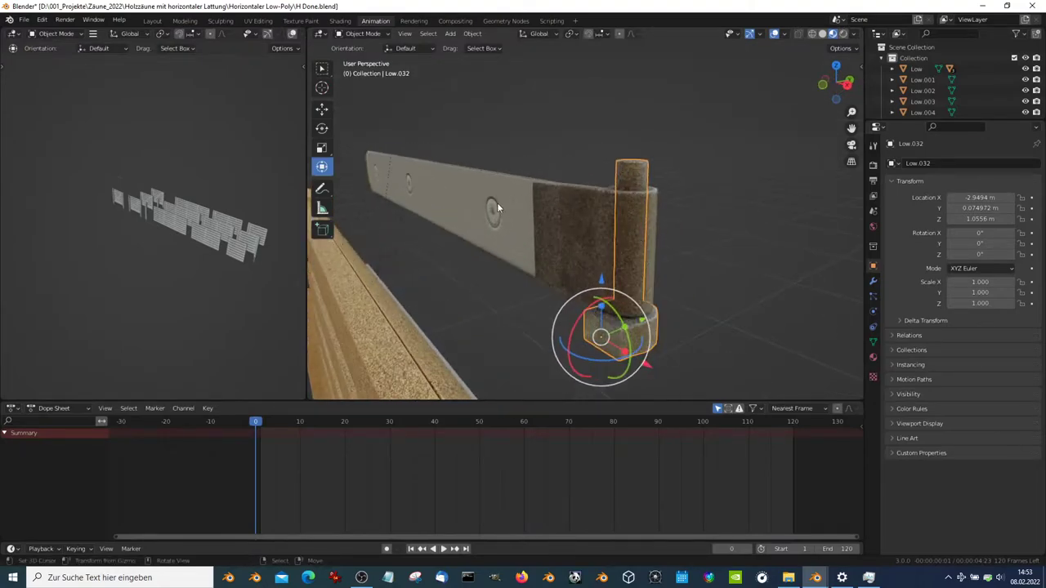
In the Shading workspace, show the node's Col texture in a maximized image editor
left_click(350, 21)
mouse_move(351, 54)
middle_mouse_down()
mouse_move(443, 151)
mouse_move(511, 188)
mouse_move(400, 163)
middle_mouse_up()
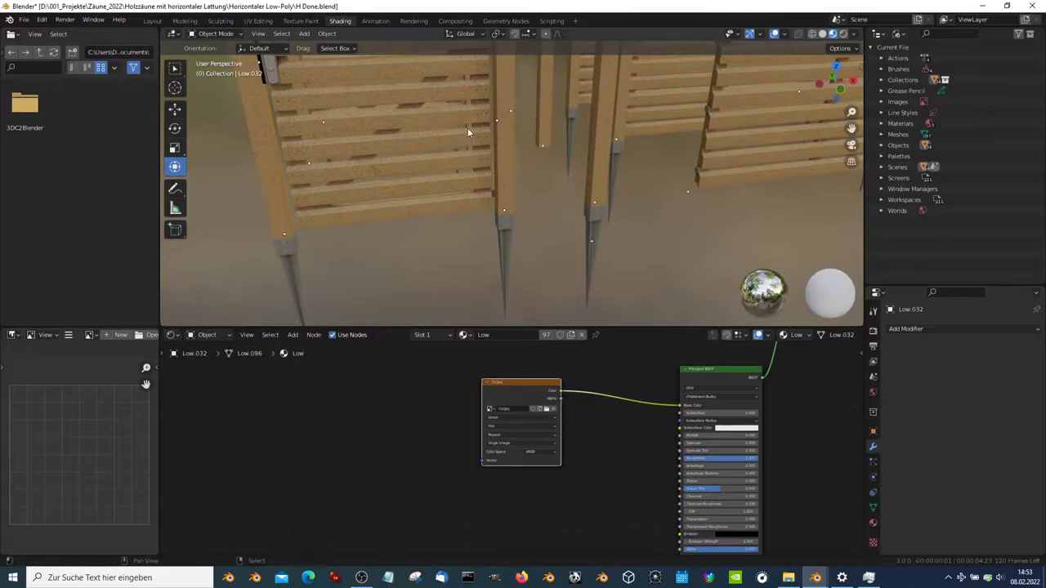
mouse_move(466, 130)
middle_mouse_down()
mouse_move(428, 213)
mouse_move(560, 204)
middle_mouse_up()
scroll(559, 203, "up", 3)
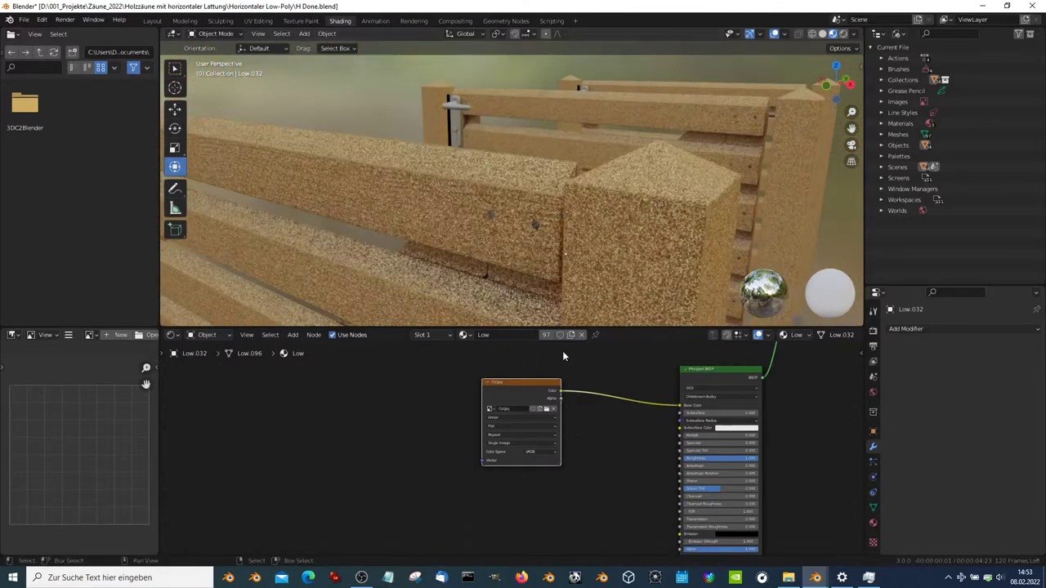
left_click(531, 384)
scroll(45, 441, "up", 2)
key("ctrl+space")
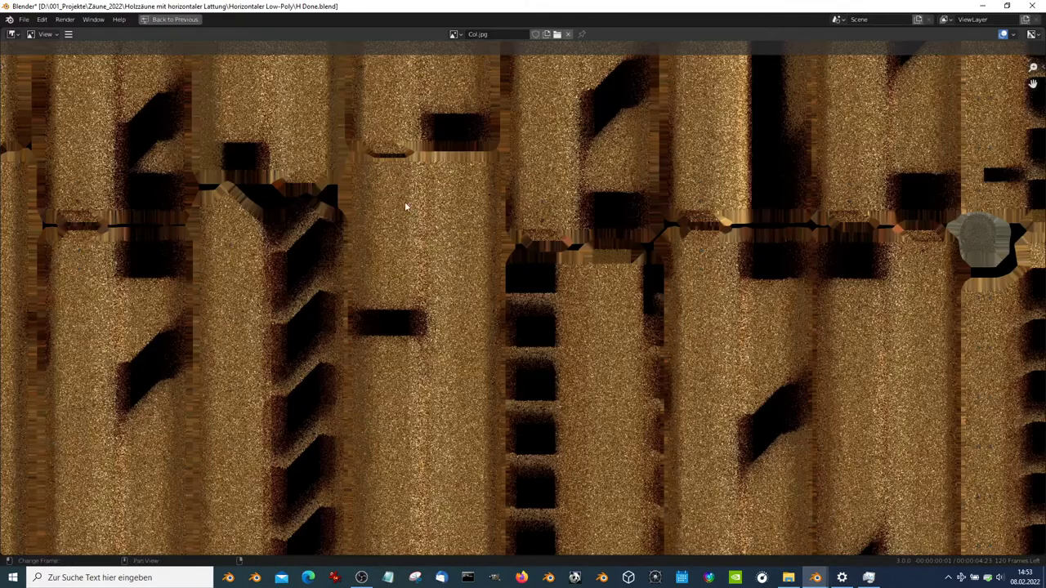
scroll(405, 206, "down", 5)
scroll(360, 235, "up", 5)
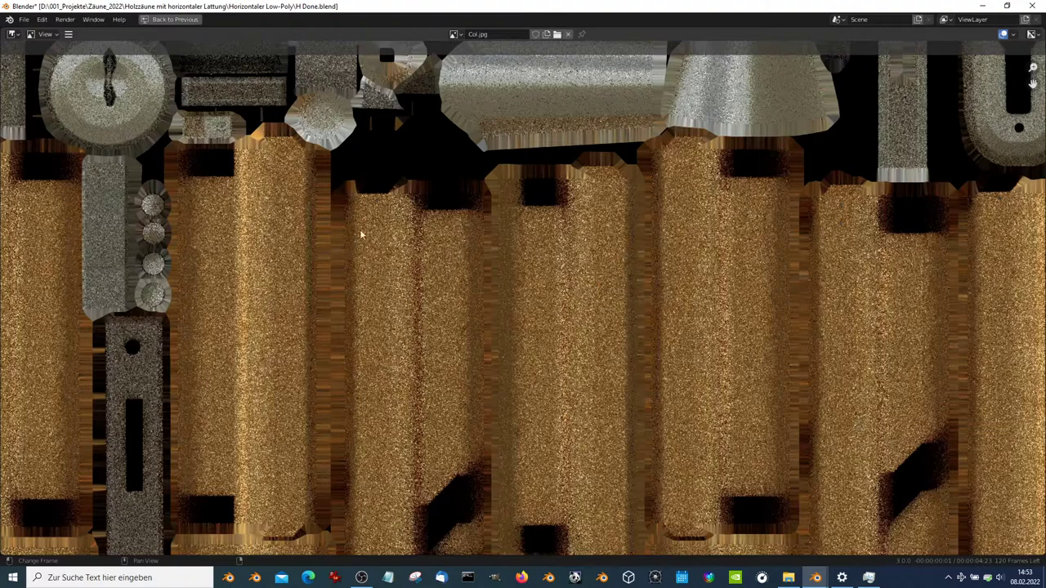
Replace the Col.jpg image with Col.png via Image > Replace
left_click(69, 33)
mouse_move(90, 57)
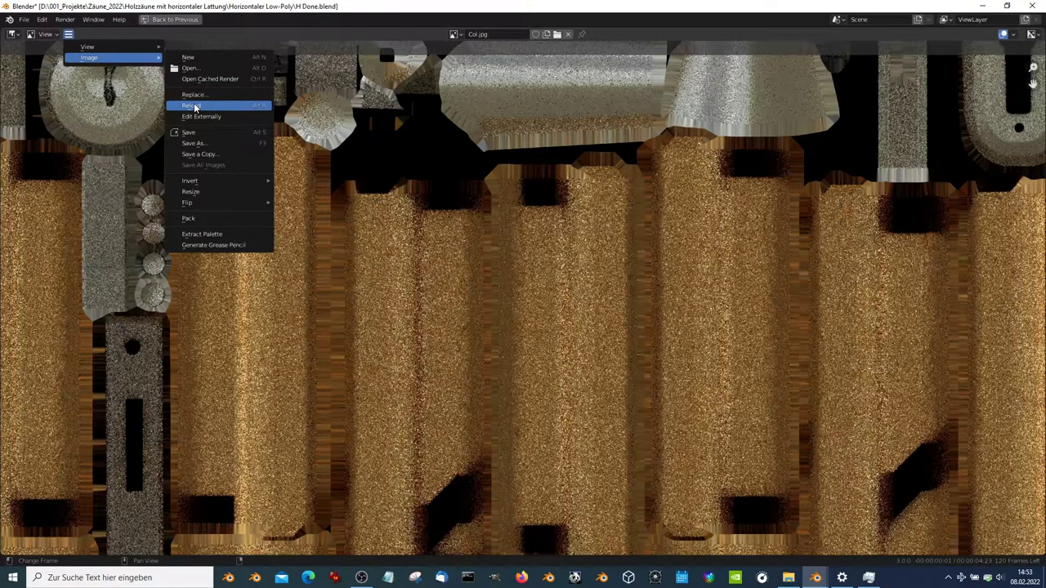
key("Escape")
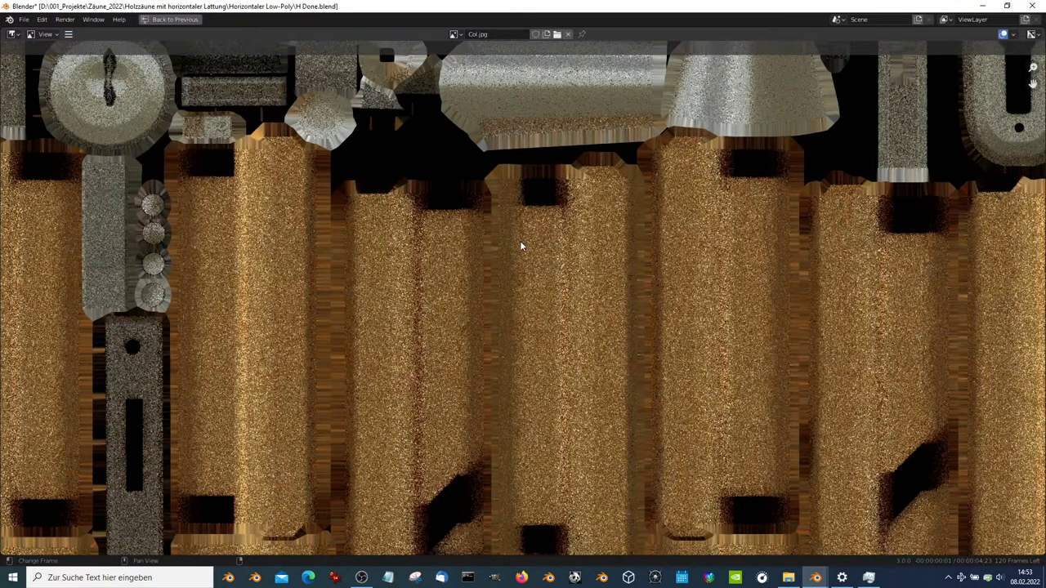
left_click(71, 35)
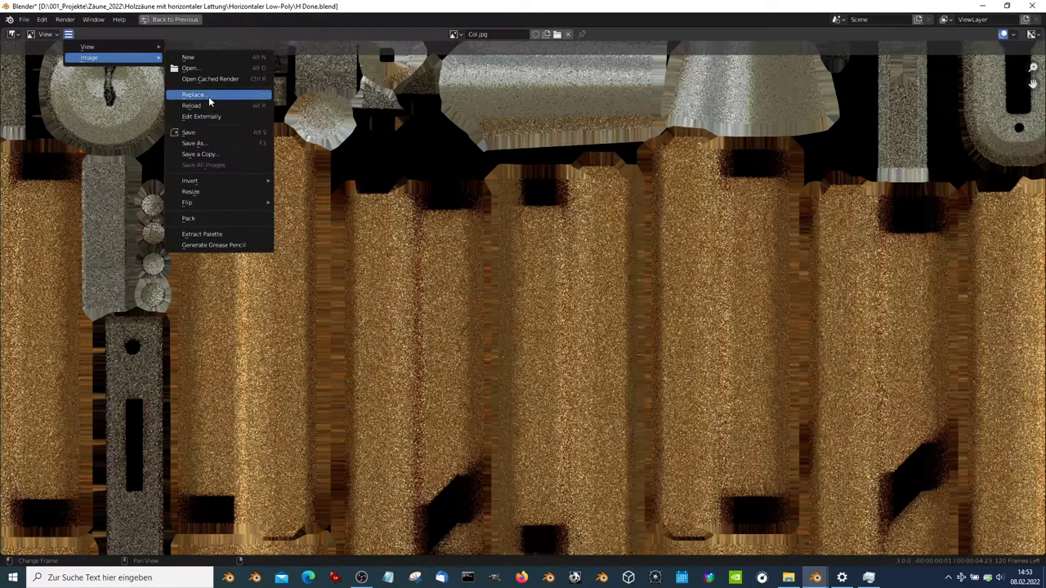
left_click(205, 69)
left_click(385, 161)
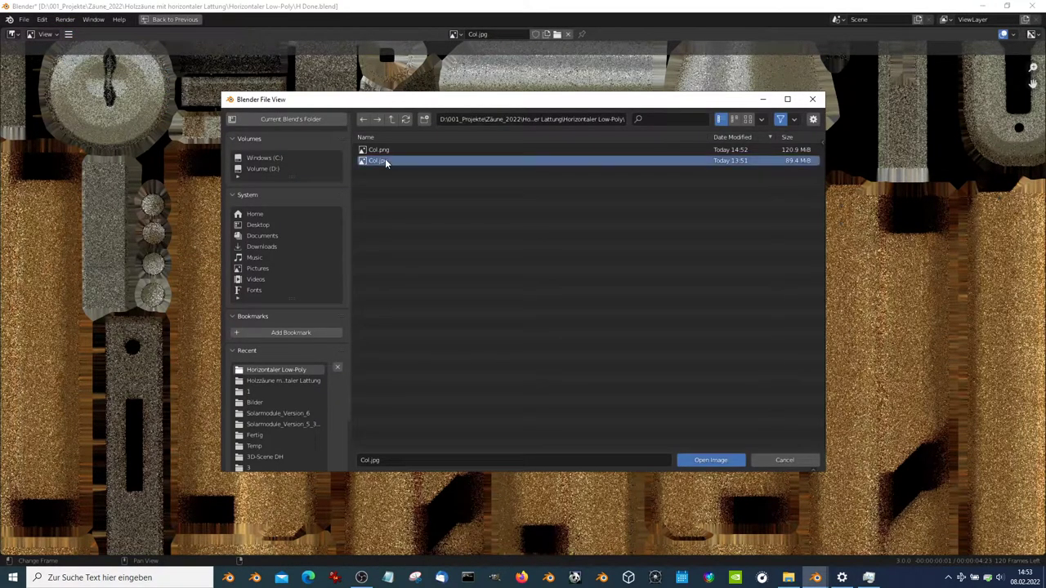
left_click(380, 150)
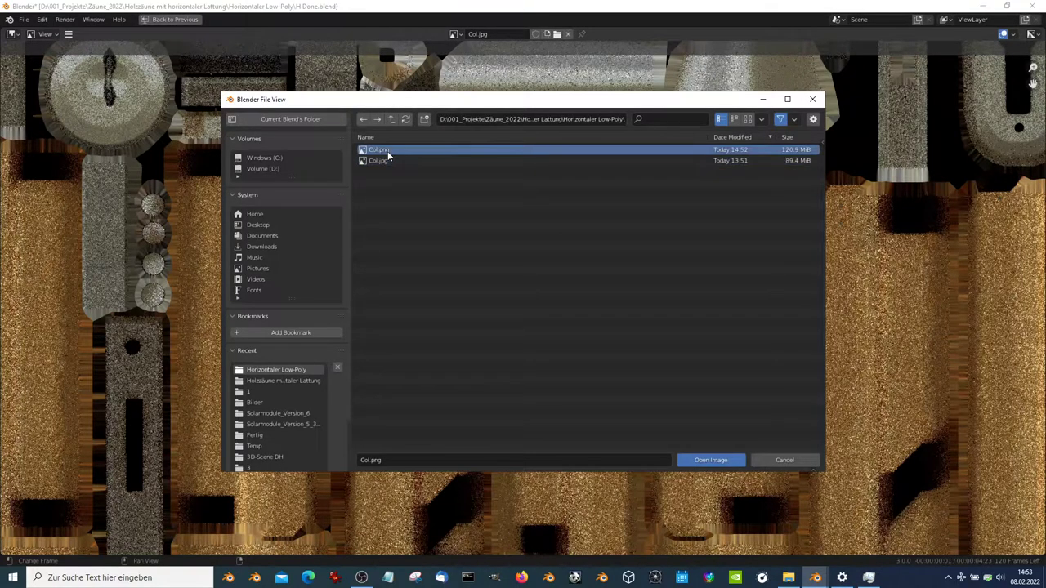
left_click(708, 460)
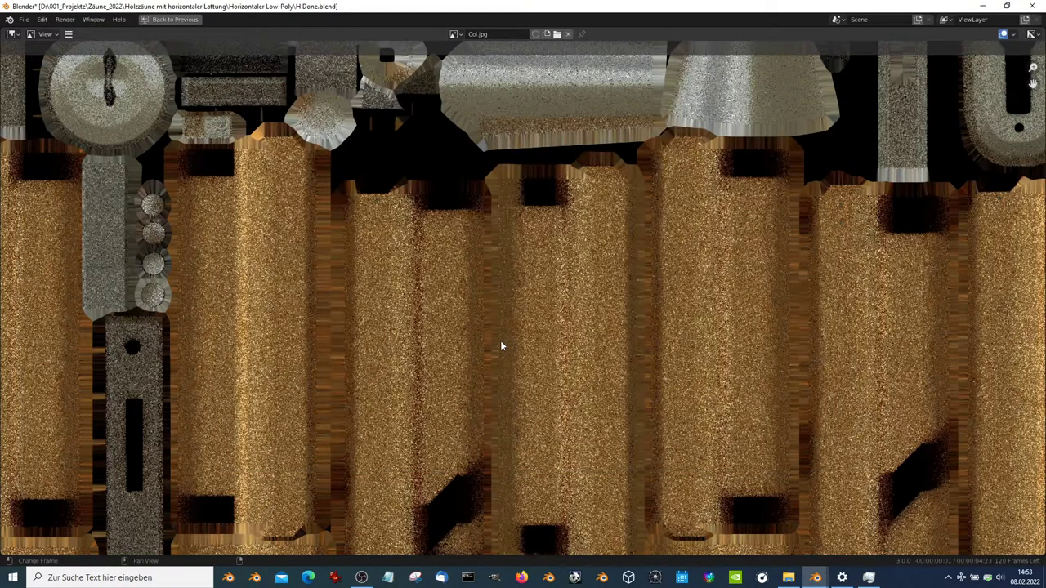
Restore the Shading layout and assign Col.png to the Image Texture node
scroll(550, 218, "up", 4)
scroll(550, 216, "up", 3)
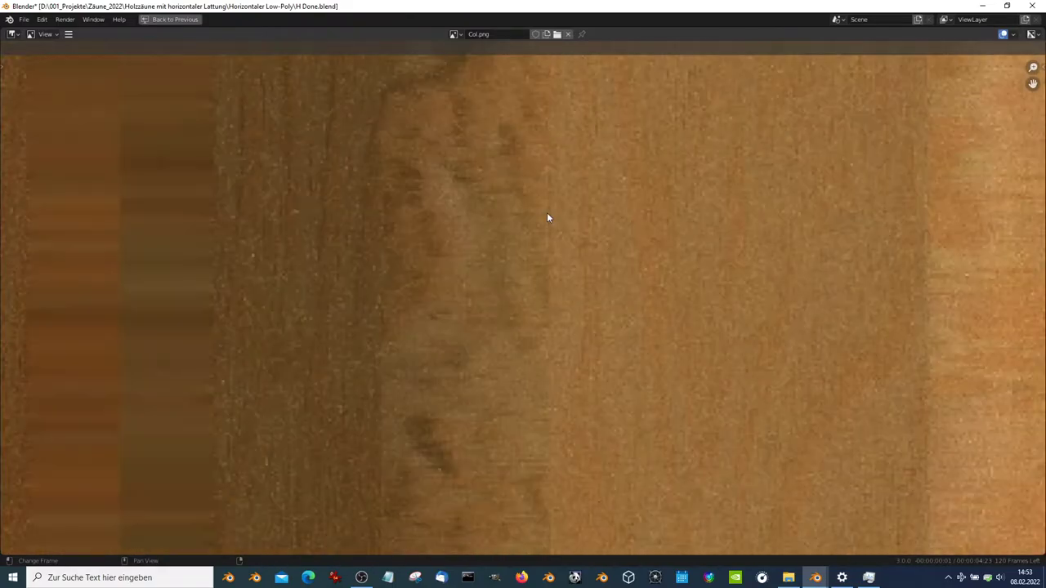
scroll(548, 216, "down", 3)
scroll(547, 217, "down", 5)
scroll(570, 230, "down", 1)
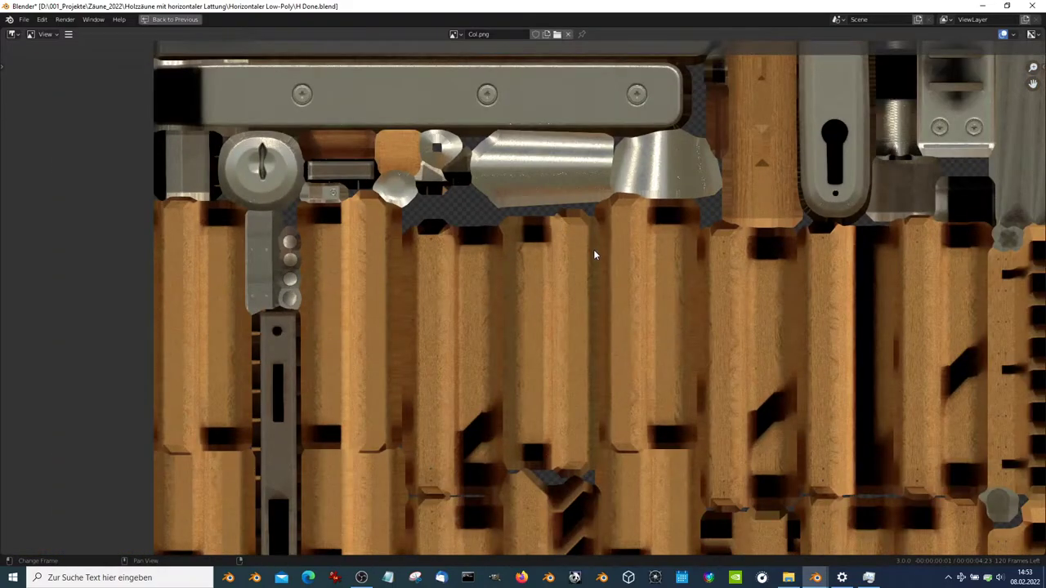
key("ctrl+space")
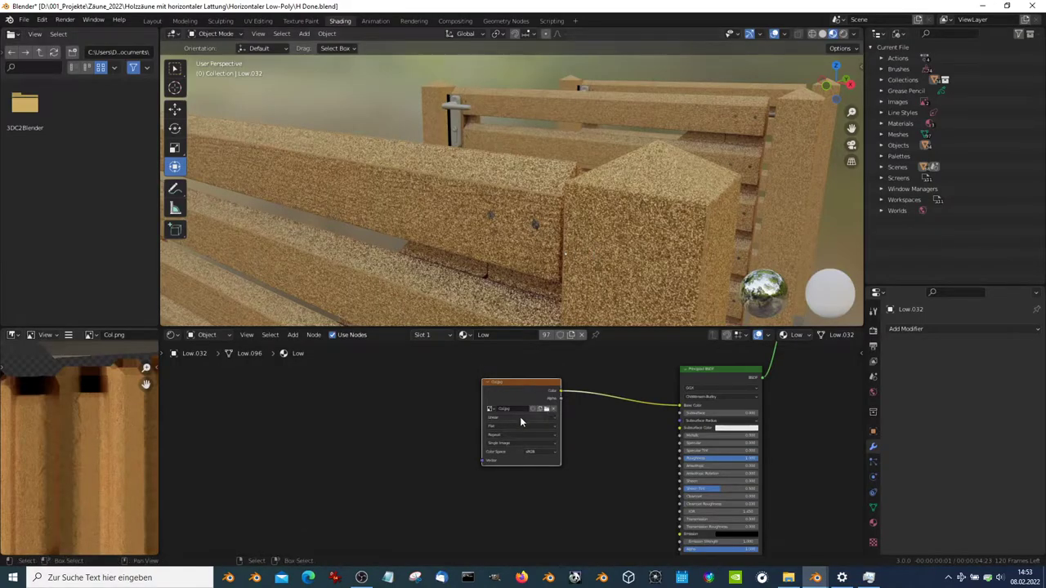
scroll(519, 417, "up", 3)
left_click(473, 380)
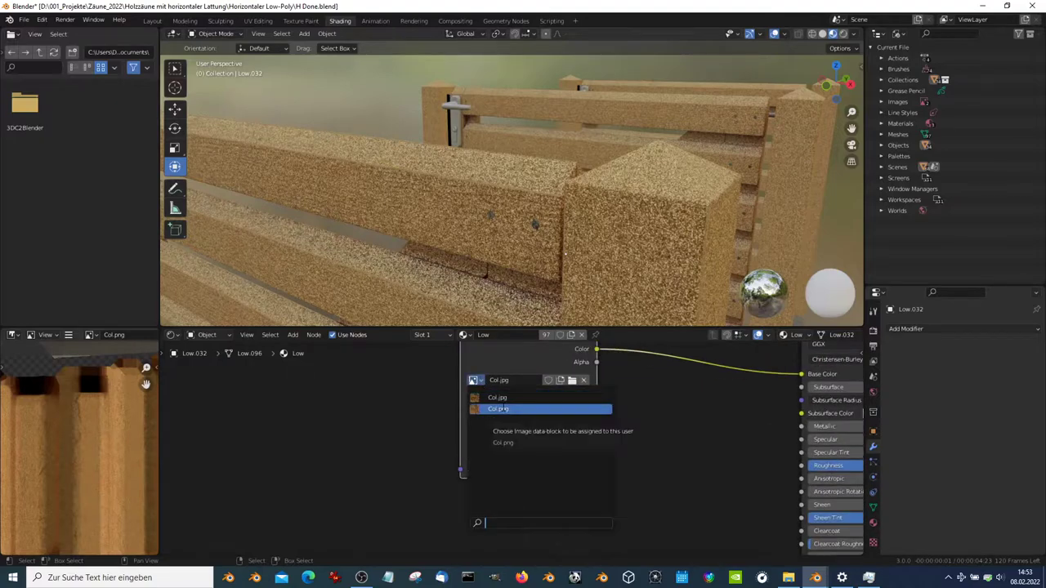
left_click(500, 408)
mouse_move(643, 119)
middle_mouse_down()
mouse_move(631, 147)
mouse_move(693, 287)
middle_mouse_up()
Maximize the 3D view and inspect the textured slats, gate post and handle
key("ctrl+space")
scroll(693, 287, "up", 5)
middle_click_drag(748, 252, 712, 277)
scroll(713, 277, "up", 3)
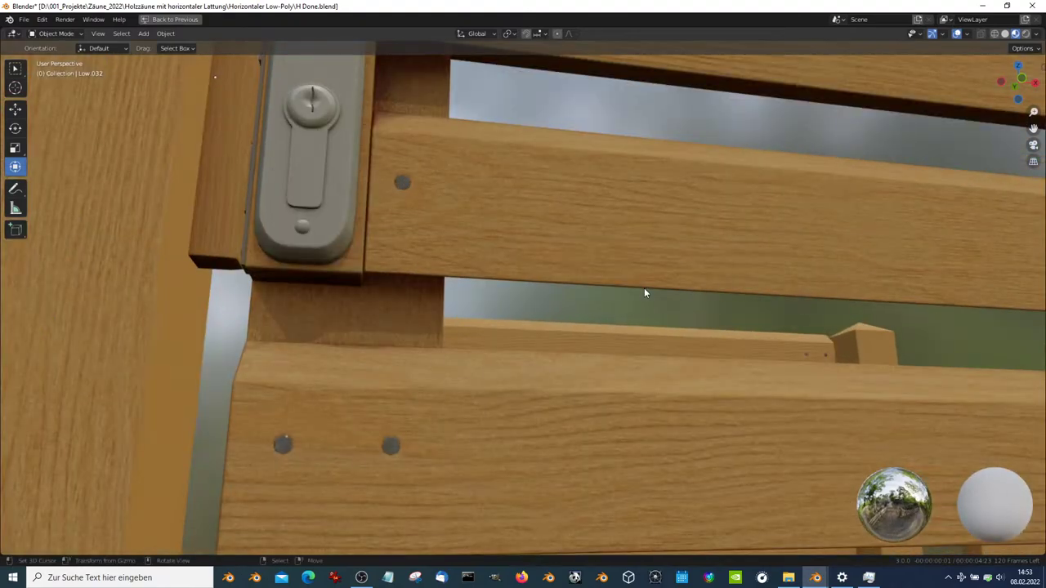
mouse_move(644, 288)
middle_mouse_down()
mouse_move(667, 309)
mouse_move(629, 280)
mouse_move(574, 292)
mouse_move(450, 282)
mouse_move(547, 262)
mouse_move(501, 276)
mouse_move(505, 263)
mouse_move(538, 254)
mouse_move(691, 238)
mouse_move(733, 191)
mouse_move(602, 308)
mouse_move(593, 304)
middle_mouse_up()
scroll(666, 309, "down", 2)
scroll(627, 276, "down", 5)
scroll(574, 296, "up", 5)
scroll(547, 262, "up", 3)
scroll(546, 260, "down", 5)
scroll(505, 262, "up", 2)
scroll(537, 254, "down", 3)
scroll(691, 238, "up", 3)
scroll(593, 305, "down", 3)
scroll(590, 288, "up", 3)
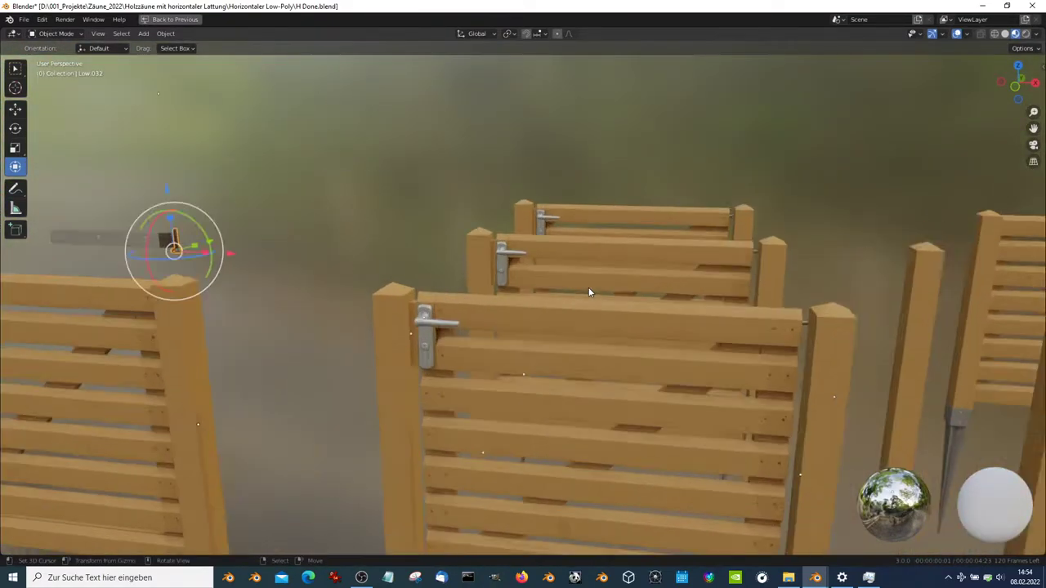
scroll(622, 274, "up", 3)
scroll(617, 275, "up", 2)
scroll(617, 275, "up", 2)
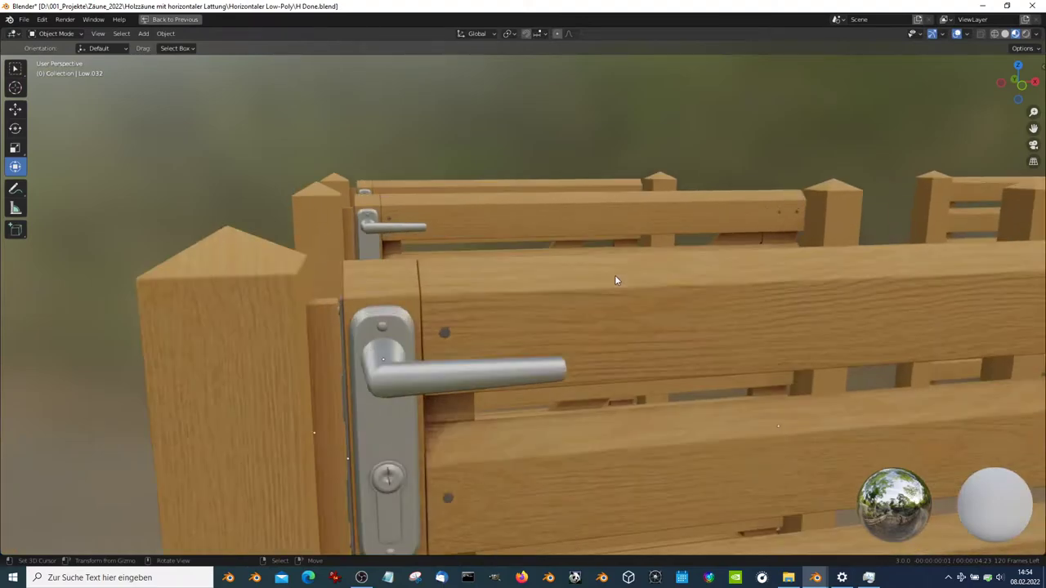
scroll(611, 278, "down", 2)
scroll(618, 297, "down", 2)
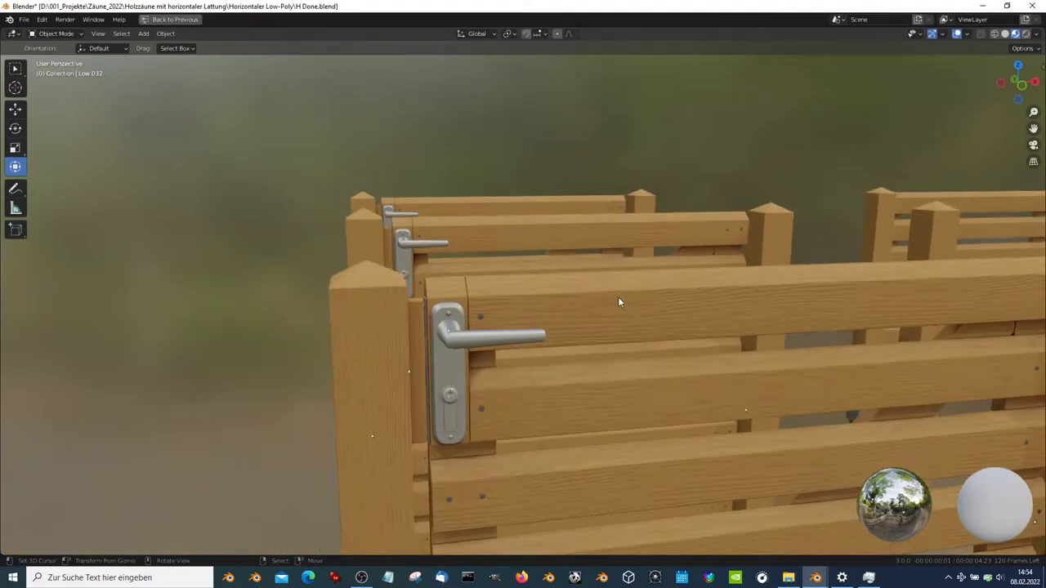
Restore the layout and maximize the image editor showing the Col.png atlas
key("ctrl+space")
scroll(125, 406, "down", 2)
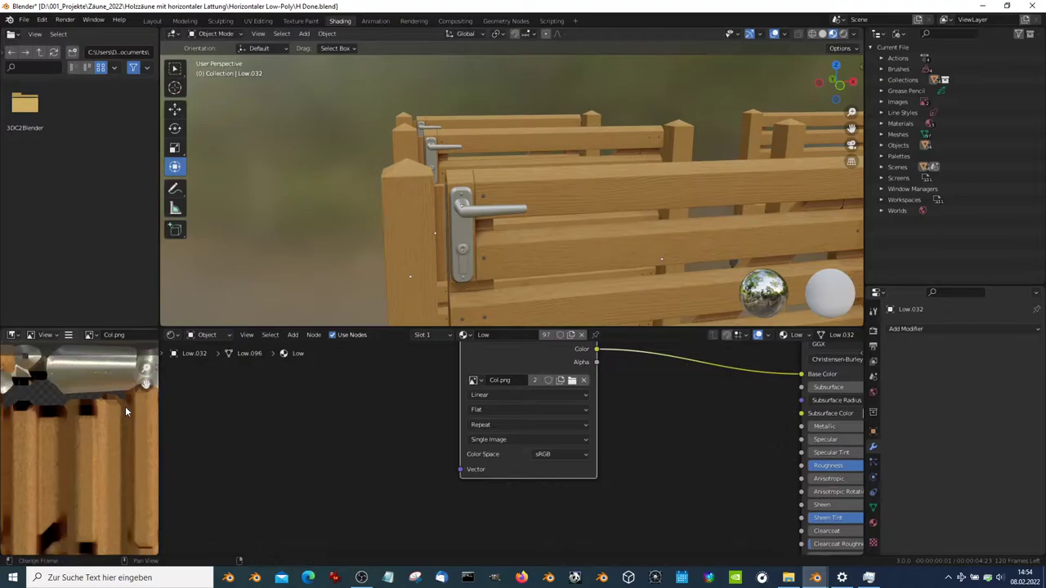
key("ctrl+space")
scroll(476, 320, "up", 1)
Switch the image editor to Paint mode and choose the Soften brush
scroll(556, 221, "up", 2)
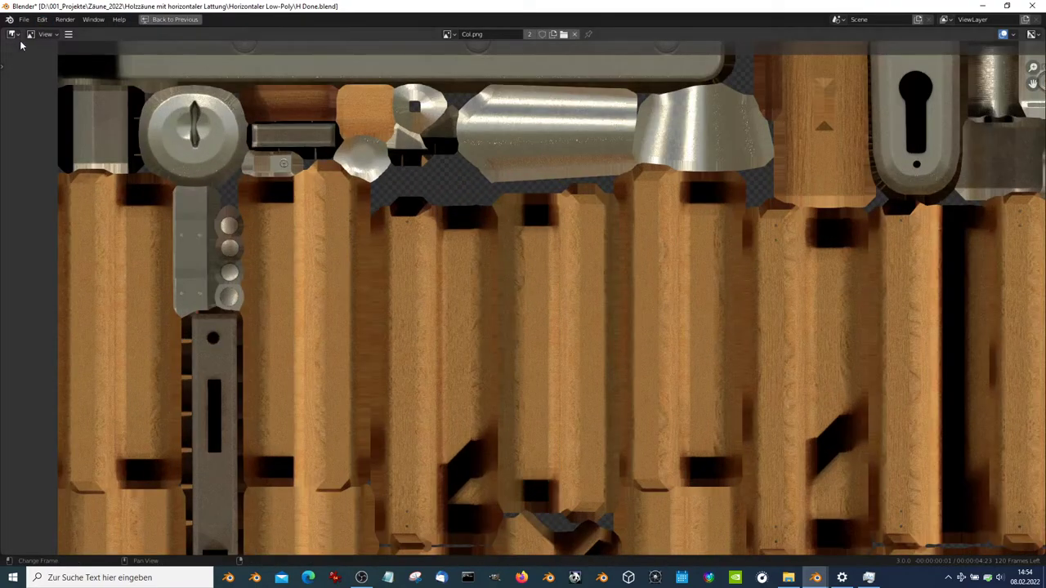
left_click(39, 35)
left_click(49, 59)
left_click(4, 65)
left_click(15, 87)
Soften the speckles on a metal piece in Col.png and restore the Shading layout
scroll(567, 140, "up", 2)
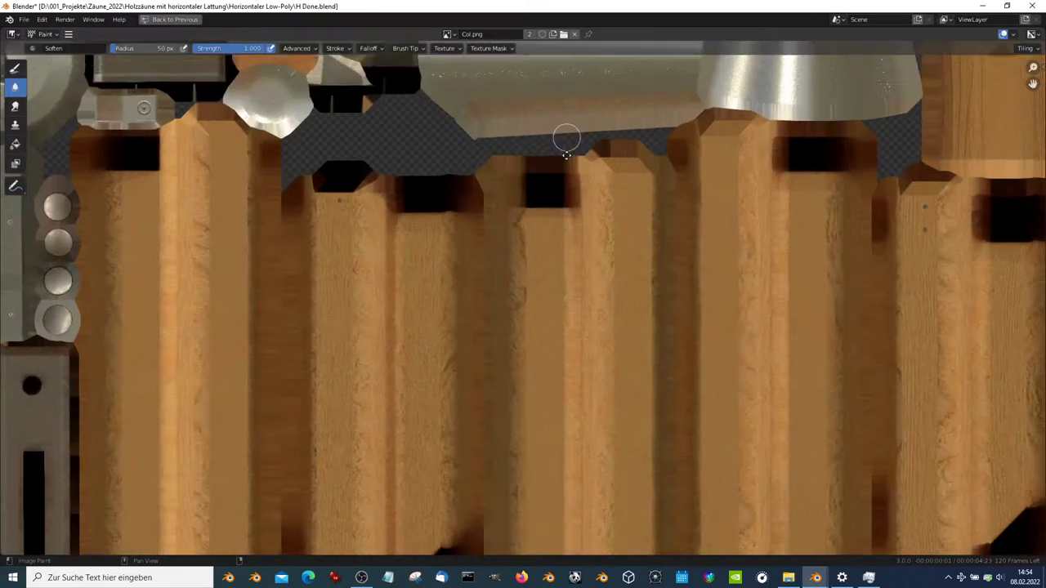
scroll(510, 280, "up", 2)
middle_click_drag(511, 280, 641, 338)
scroll(333, 269, "up", 1)
mouse_move(334, 269)
middle_mouse_down()
mouse_move(572, 210)
mouse_move(516, 303)
middle_mouse_up()
scroll(516, 304, "up", 4)
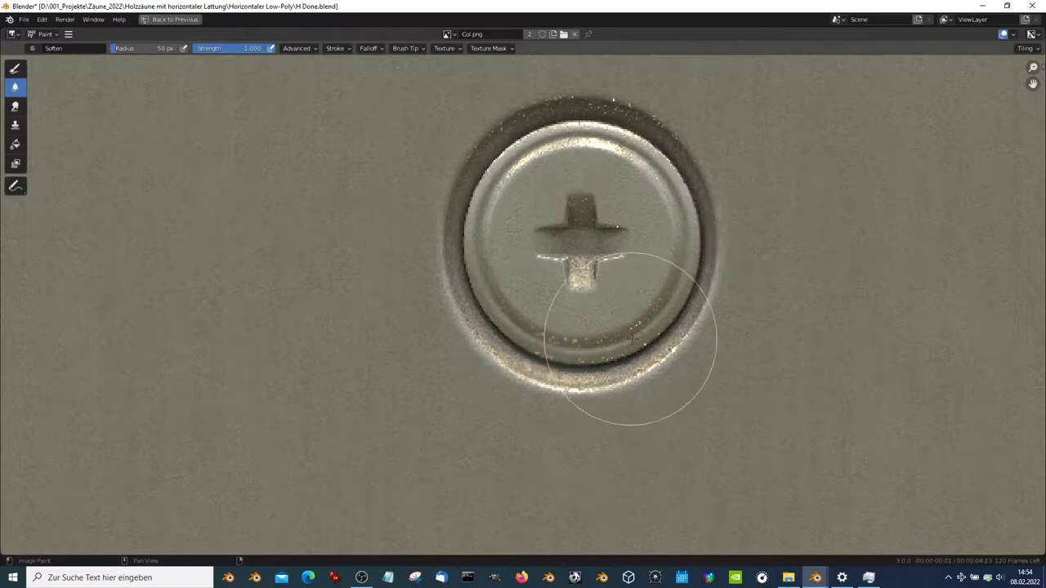
scroll(630, 338, "down", 2)
scroll(645, 331, "down", 5)
middle_click_drag(645, 332, 495, 280)
scroll(495, 281, "up", 3)
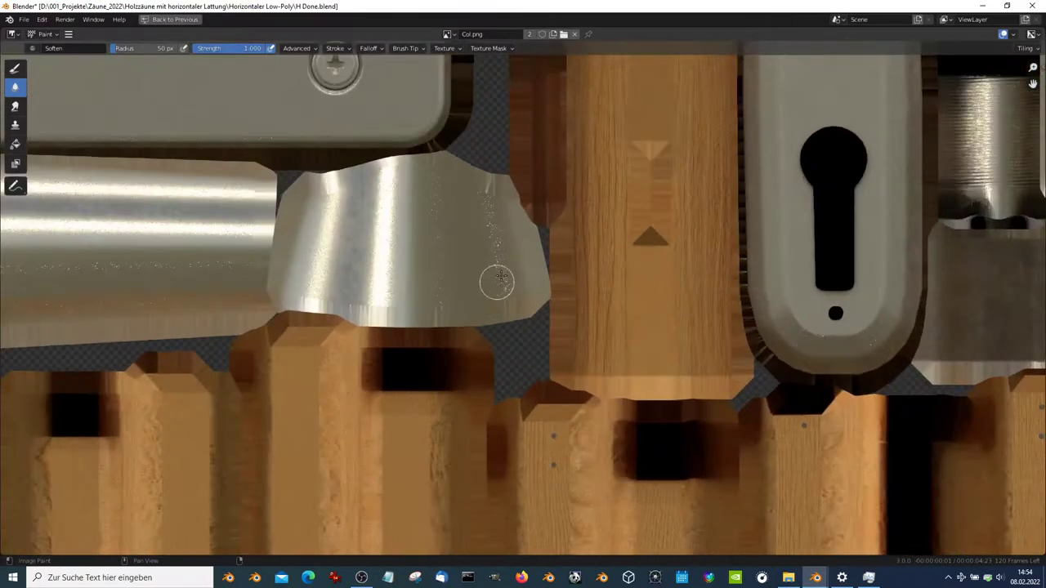
scroll(497, 262, "up", 2)
left_click_drag(497, 261, 476, 183)
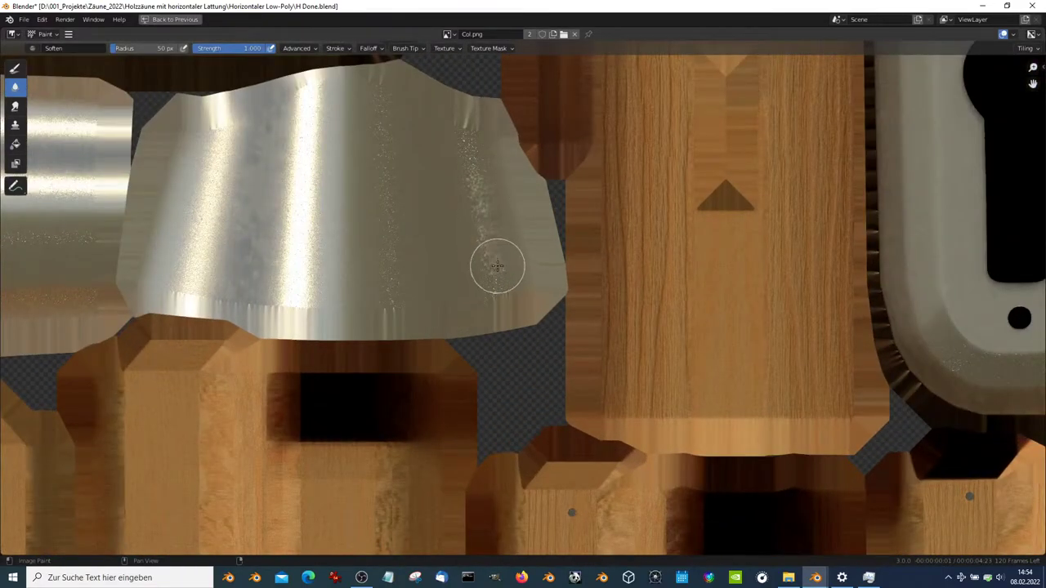
scroll(502, 279, "down", 5)
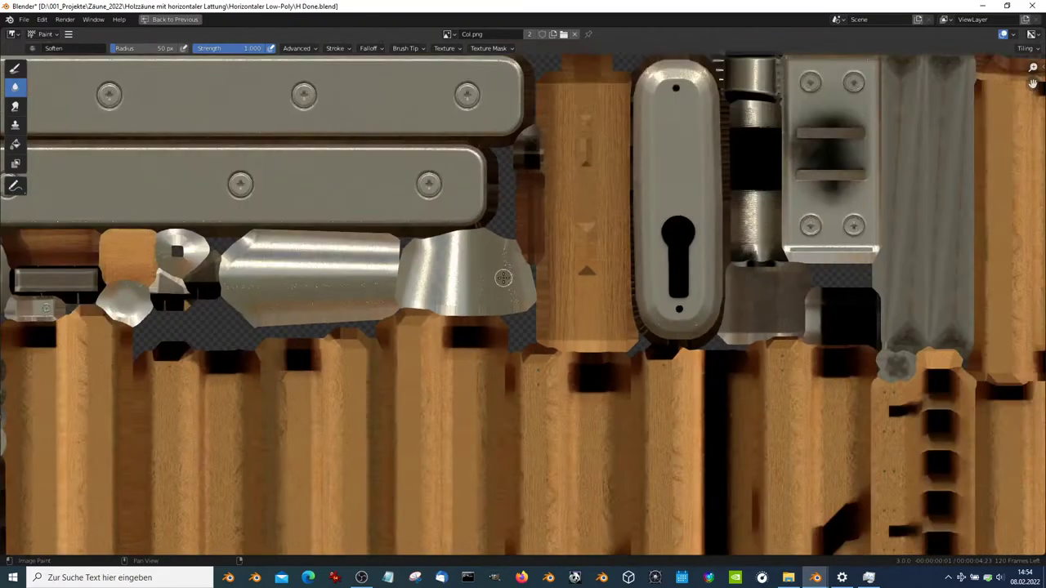
key("ctrl+space")
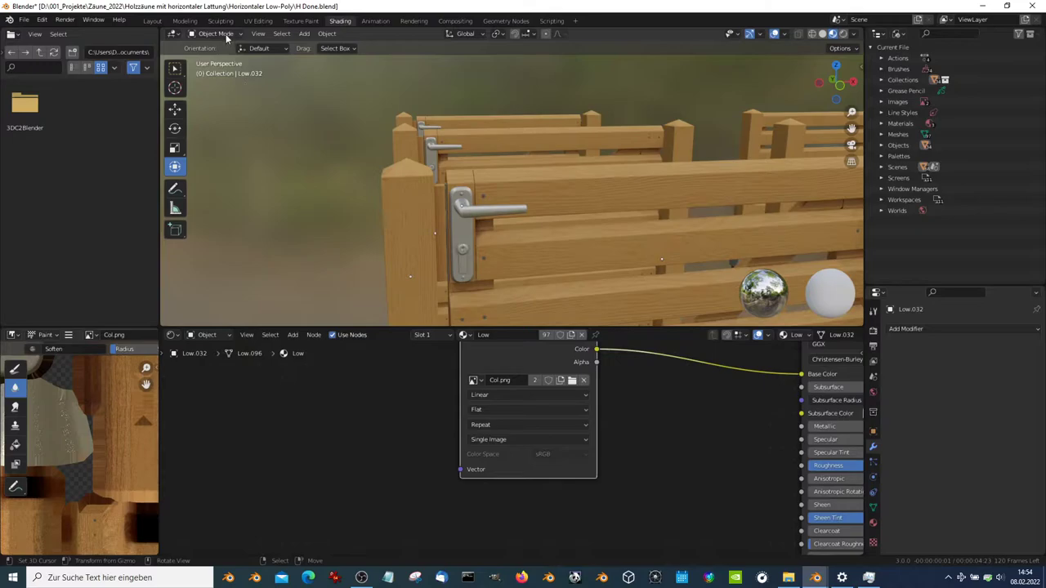
Maximize the 3D view, orbit to a top-down overview of all fences, and play the gate animation
scroll(466, 210, "down", 2)
key("ctrl+space")
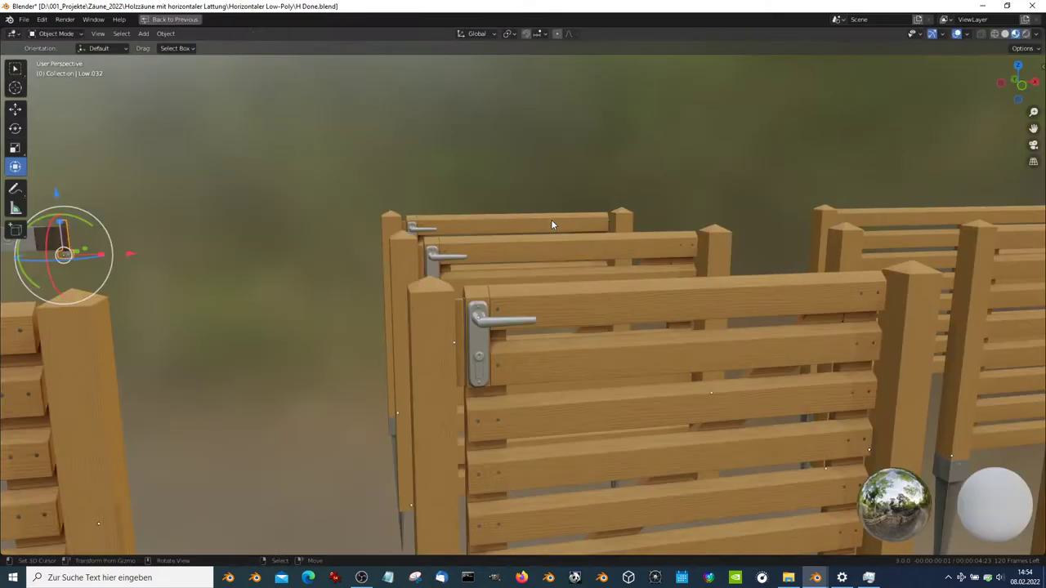
scroll(552, 226, "down", 3)
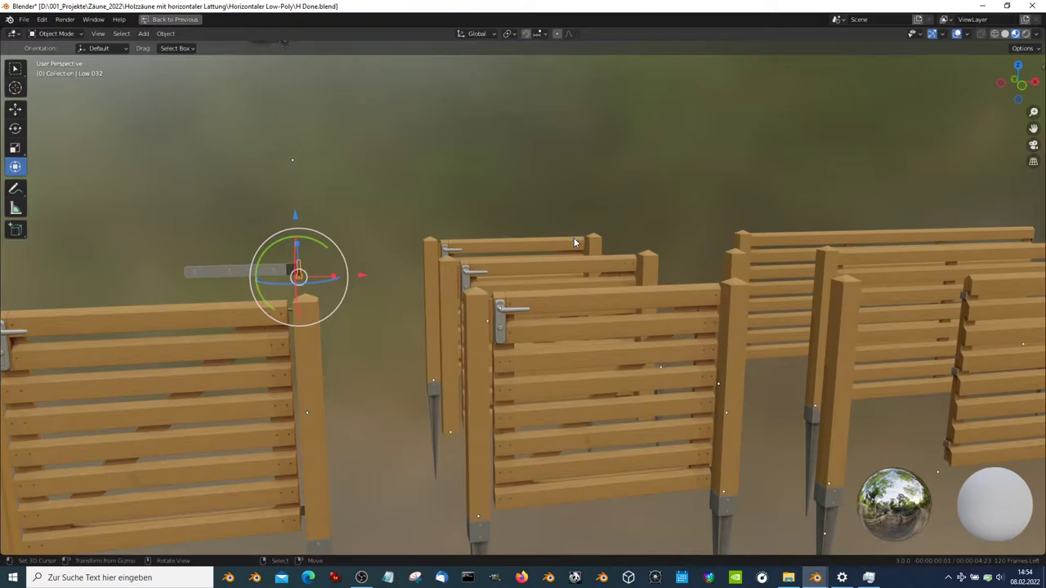
mouse_move(573, 242)
middle_mouse_down()
mouse_move(652, 369)
mouse_move(469, 306)
mouse_move(737, 280)
mouse_move(369, 282)
mouse_move(49, 243)
mouse_move(14, 229)
middle_mouse_up()
key("space")
Orbit down to the hinge at ground level while playing and stopping the animation
mouse_move(642, 194)
middle_mouse_down()
mouse_move(456, 175)
mouse_move(431, 293)
mouse_move(539, 279)
middle_mouse_up()
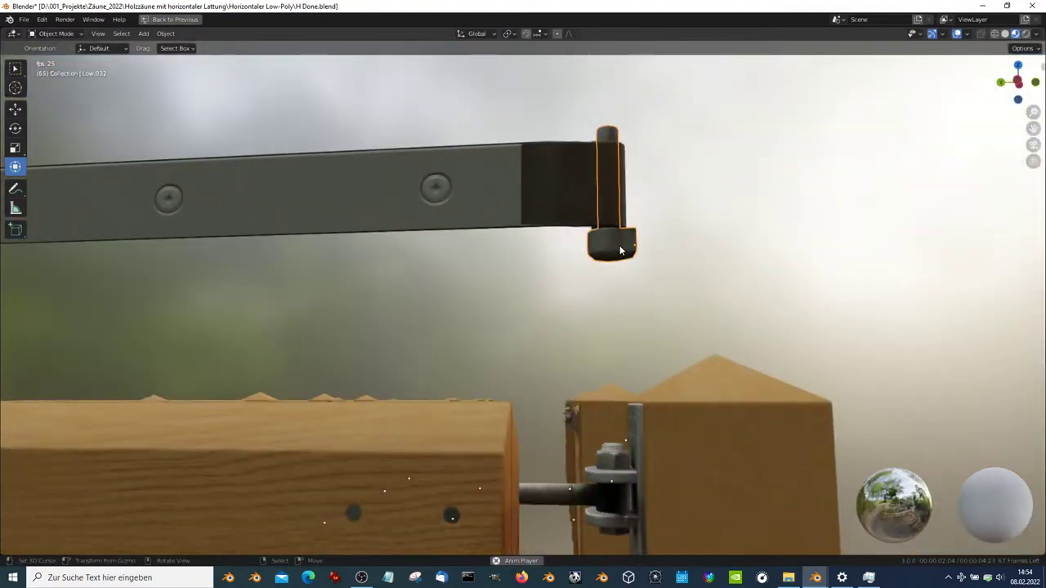
key("space")
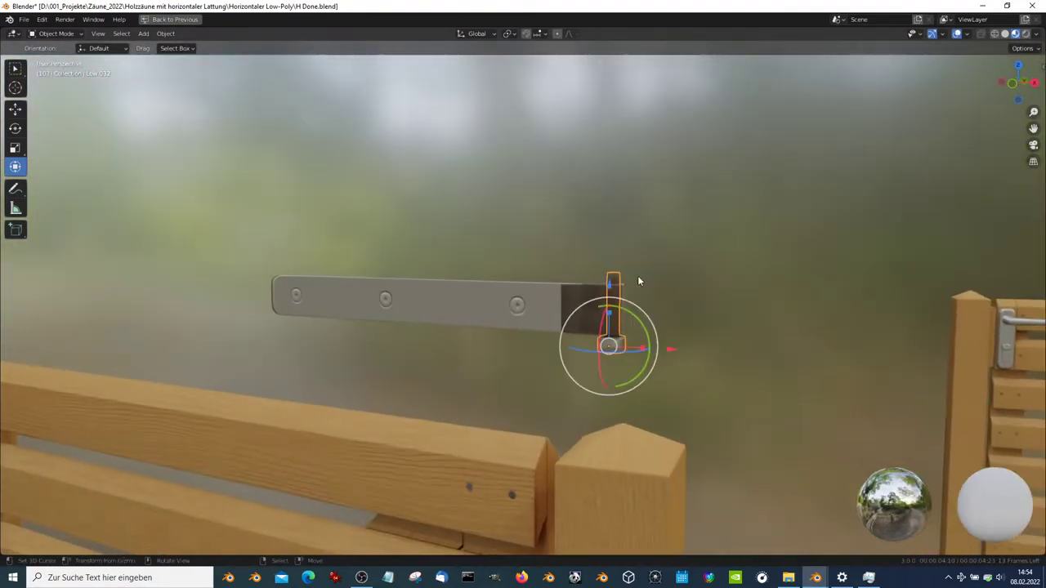
key("space")
mouse_move(637, 281)
middle_mouse_down()
mouse_move(522, 309)
mouse_move(616, 295)
mouse_move(596, 319)
middle_mouse_up()
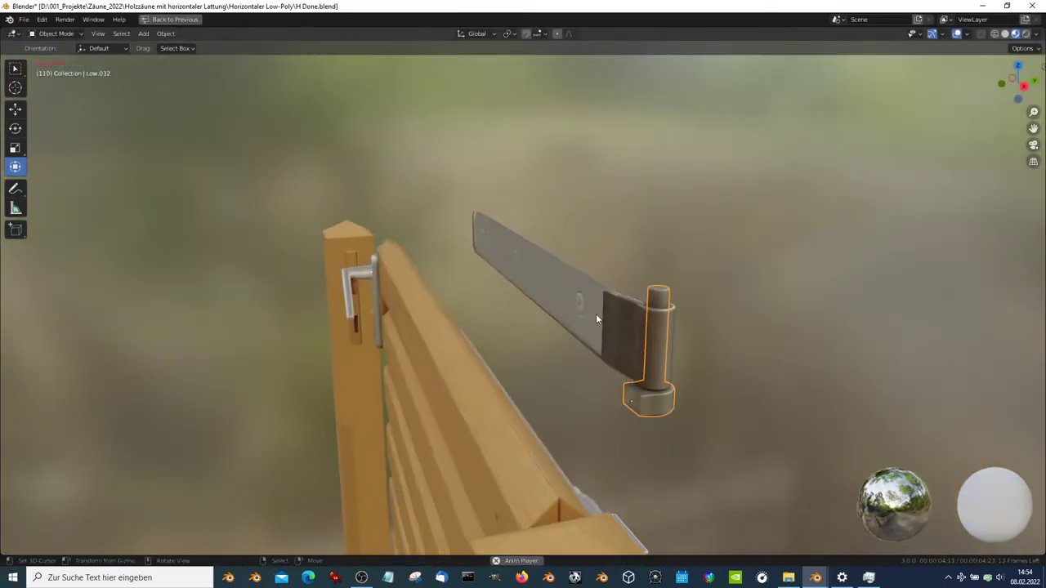
key("space")
Snap the 3D cursor to the selected hinge pin in Edit Mode, then return to Object Mode
key("Tab")
key("shift+s")
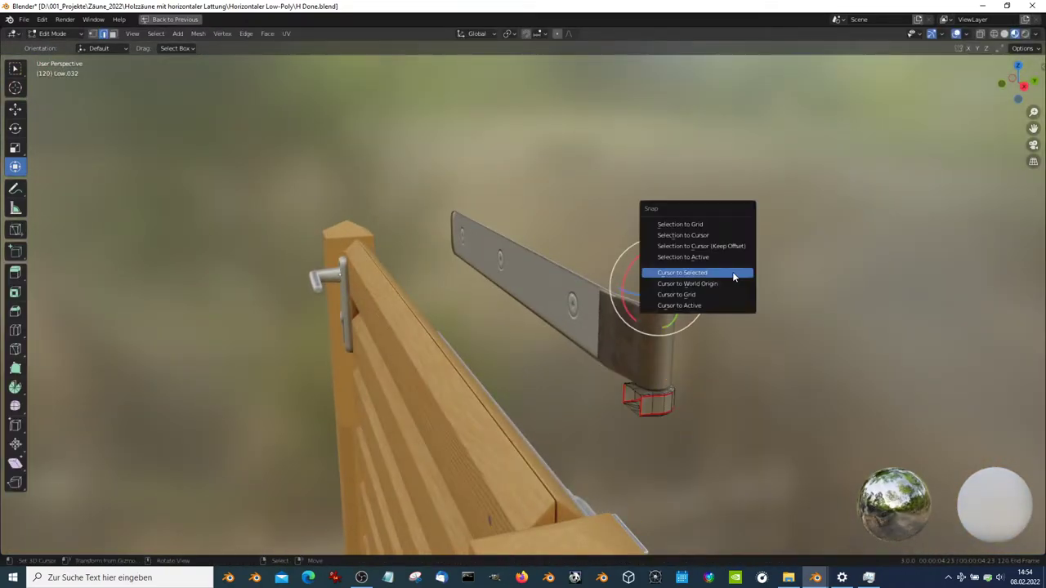
left_click(733, 277)
middle_click_drag(734, 270, 630, 311)
scroll(630, 311, "up", 2)
scroll(543, 353, "up", 2)
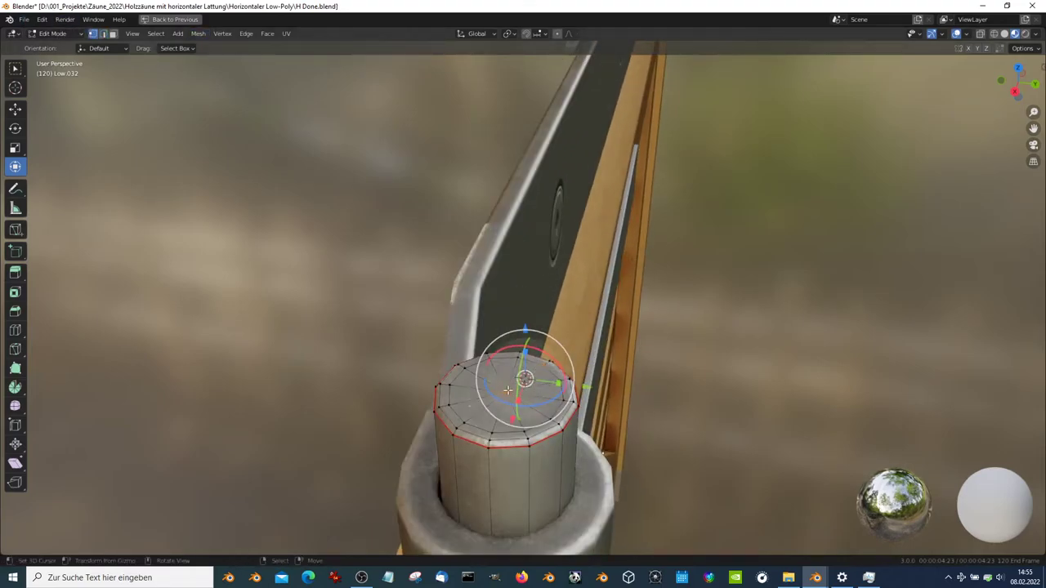
key("shift+s")
left_click(700, 312)
key("Tab")
mouse_move(701, 312)
middle_mouse_down()
mouse_move(540, 229)
mouse_move(575, 266)
mouse_move(717, 220)
mouse_move(590, 235)
mouse_move(585, 381)
middle_mouse_up()
Set the hinge strap Low.033's origin to the 3D cursor and play the animation to test the swing
key("q")
left_click(716, 218)
scroll(590, 235, "down", 5)
left_click(545, 185)
key("space")
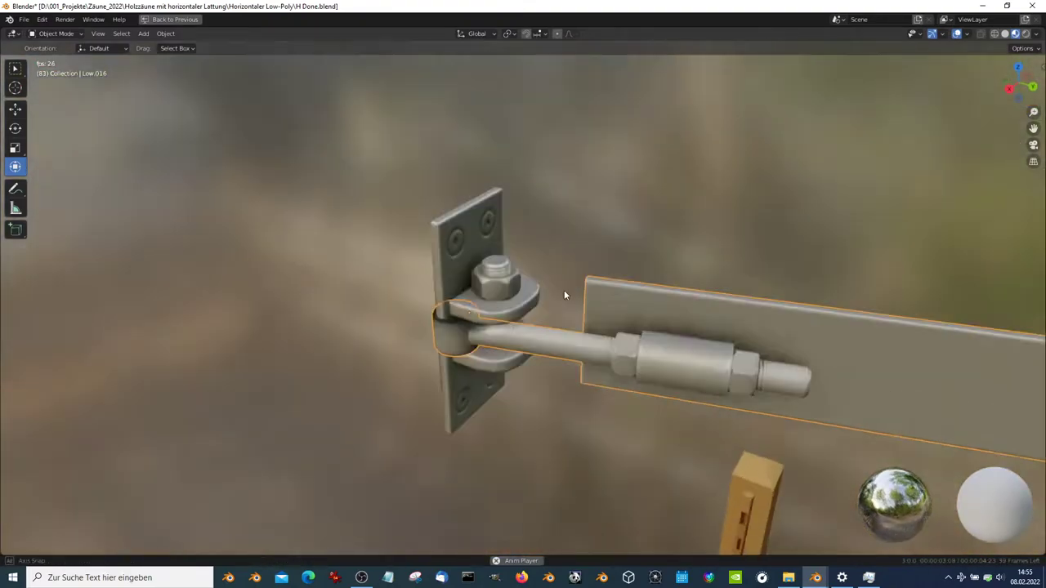
Stop playback and snap the 3D cursor to the top of the hinge nut
key("space")
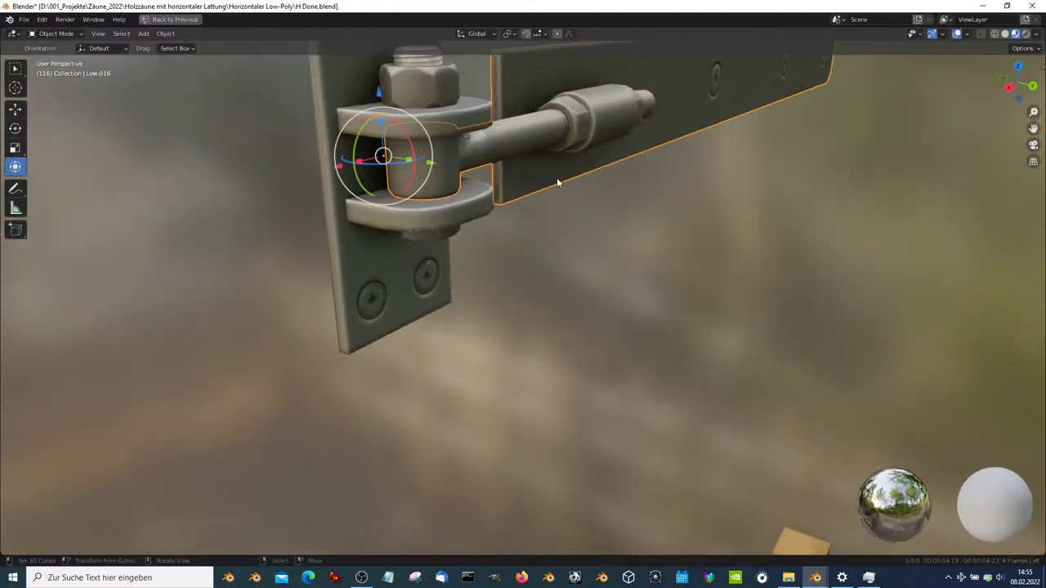
scroll(556, 183, "down", 20, "alt")
scroll(557, 183, "down", 20, "alt")
scroll(556, 183, "down", 20, "alt")
middle_click_drag(459, 130, 478, 154)
scroll(477, 153, "down", 5)
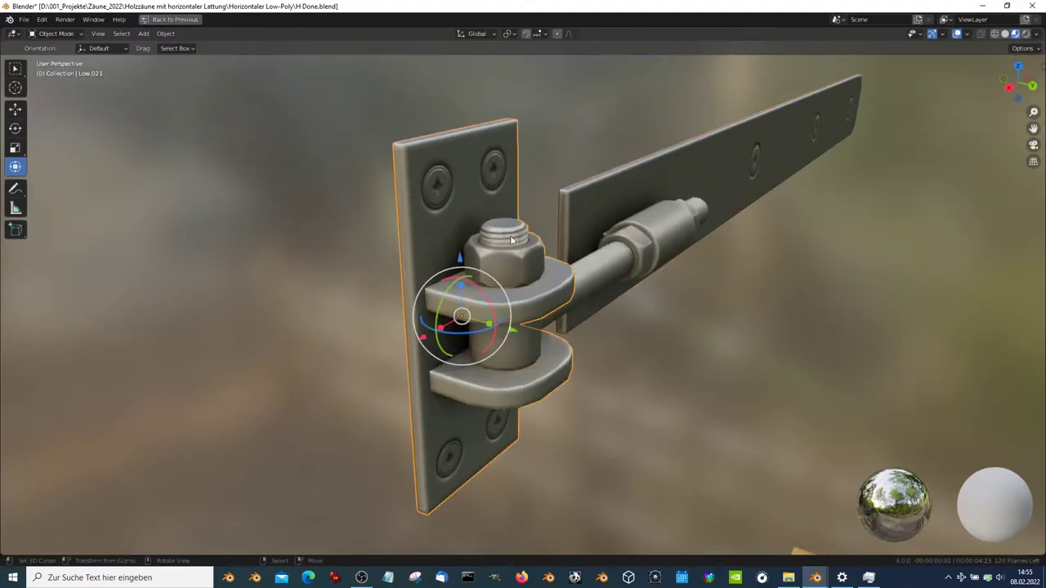
left_click(510, 235)
mouse_move(510, 235)
middle_mouse_down()
mouse_move(548, 275)
mouse_move(579, 233)
middle_mouse_up()
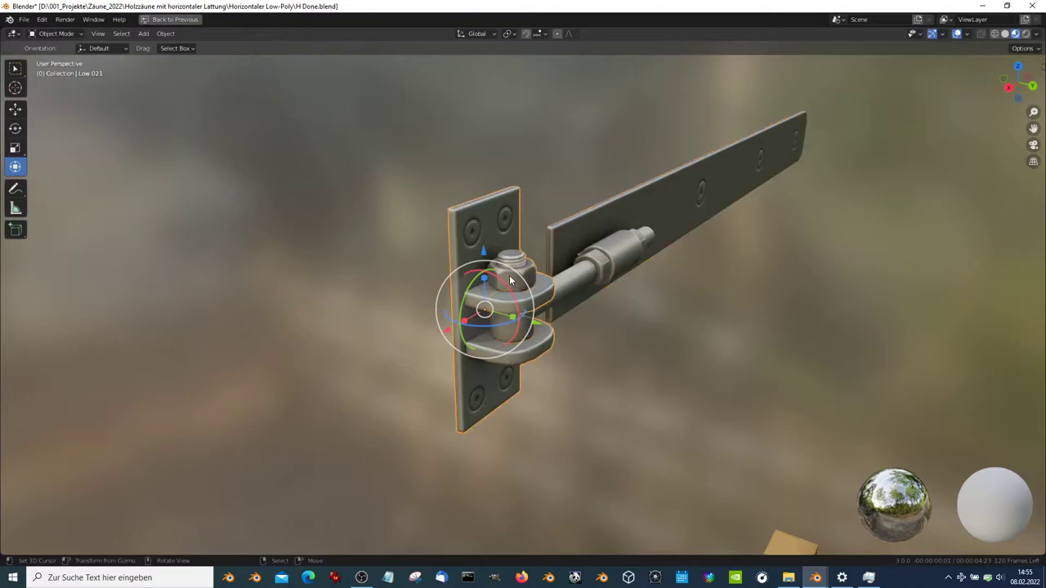
key("Tab")
scroll(520, 250, "up", 3)
left_click(504, 223)
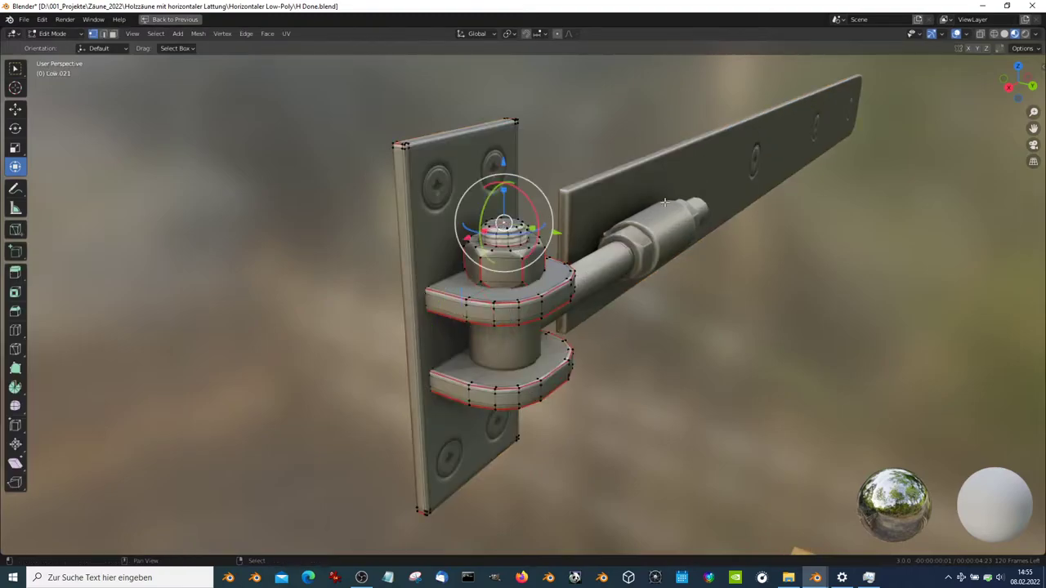
key("shift+s")
left_click(665, 201)
Move the hinge strap's origin to the 3D cursor at the nut top
key("Tab")
left_click(628, 236)
scroll(628, 236, "down", 5)
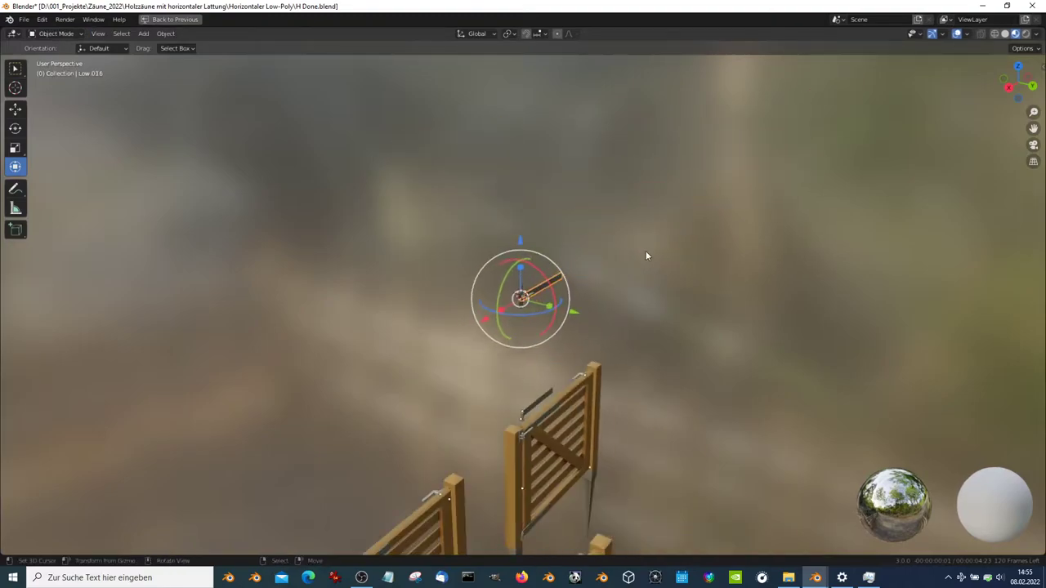
middle_click_drag(646, 251, 628, 245)
middle_click_drag(595, 150, 644, 254, "shift")
key("q")
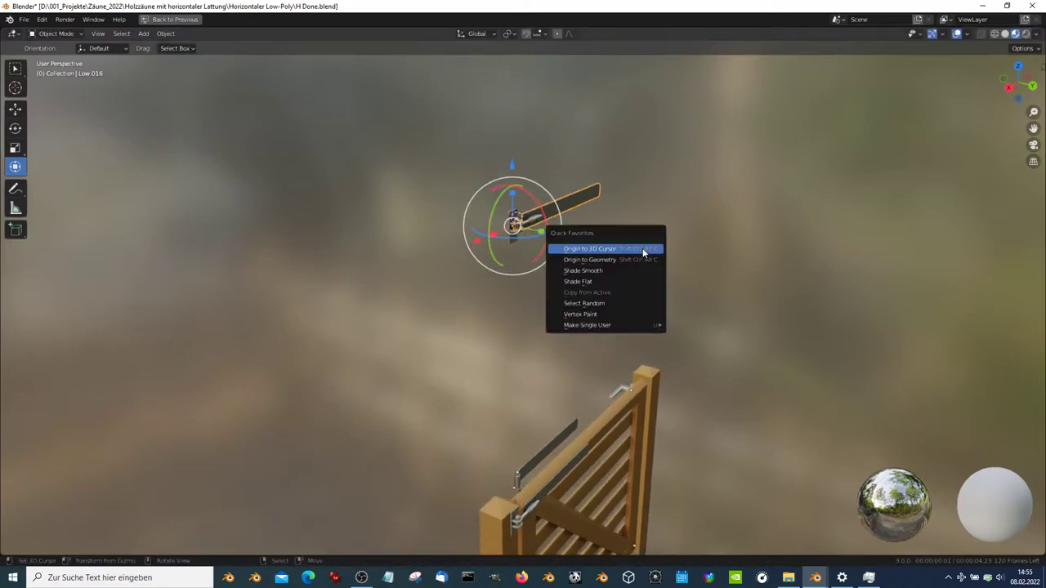
left_click(642, 249)
Play the gate swing animation with the strap swinging on its pin
key("space")
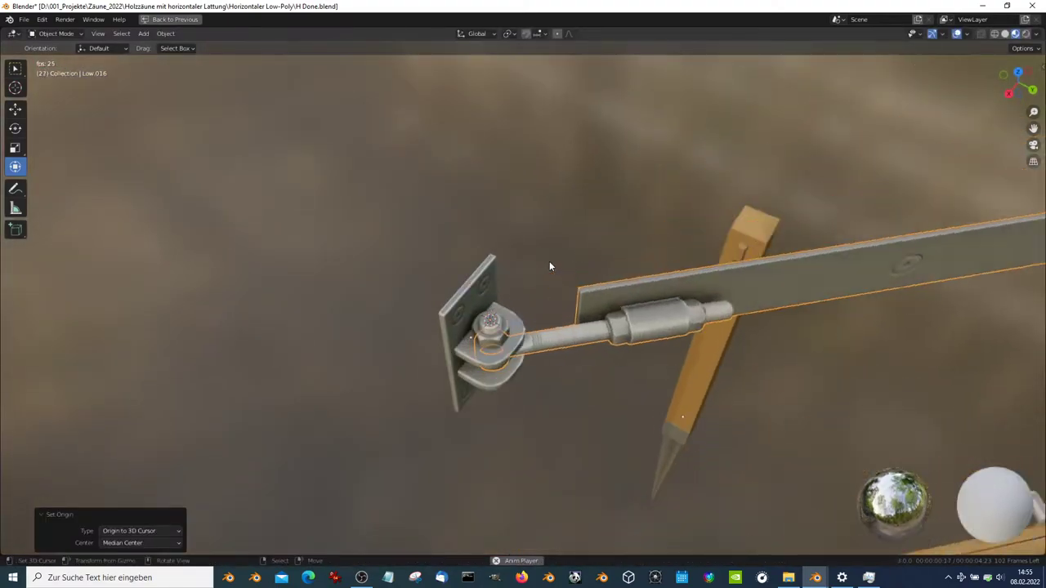
scroll(560, 286, "up", 2)
scroll(547, 269, "up", 2)
scroll(552, 319, "up", 2)
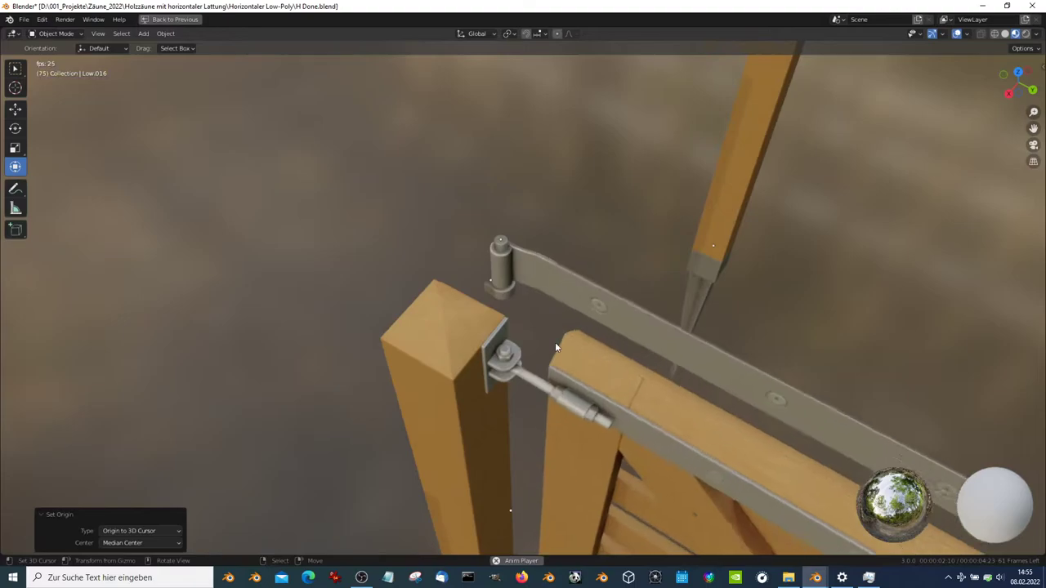
scroll(535, 315, "up", 2)
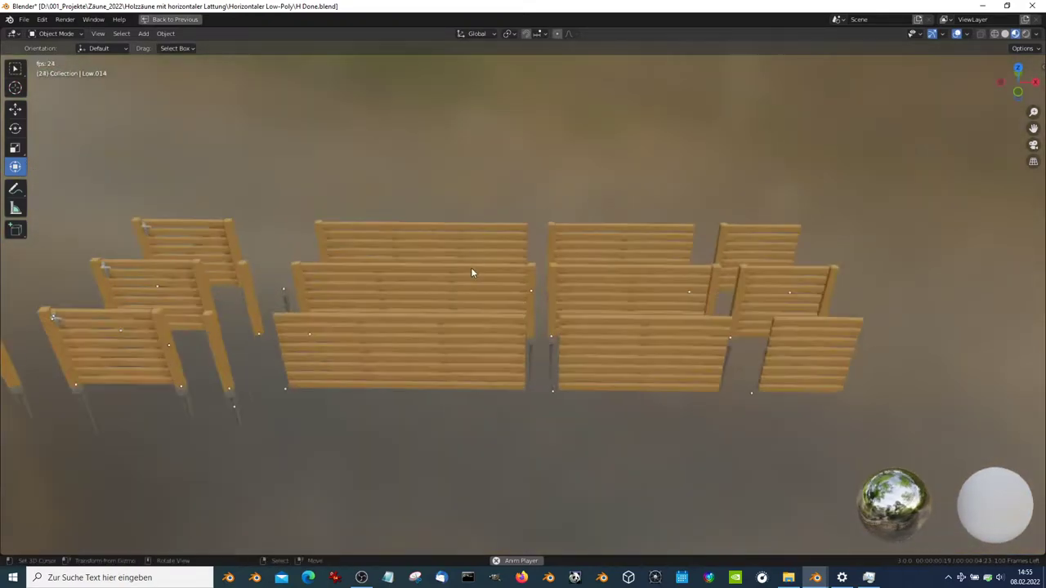
Select the front and right fence panels plus the upper-left gate, then view from the top
left_click(472, 271)
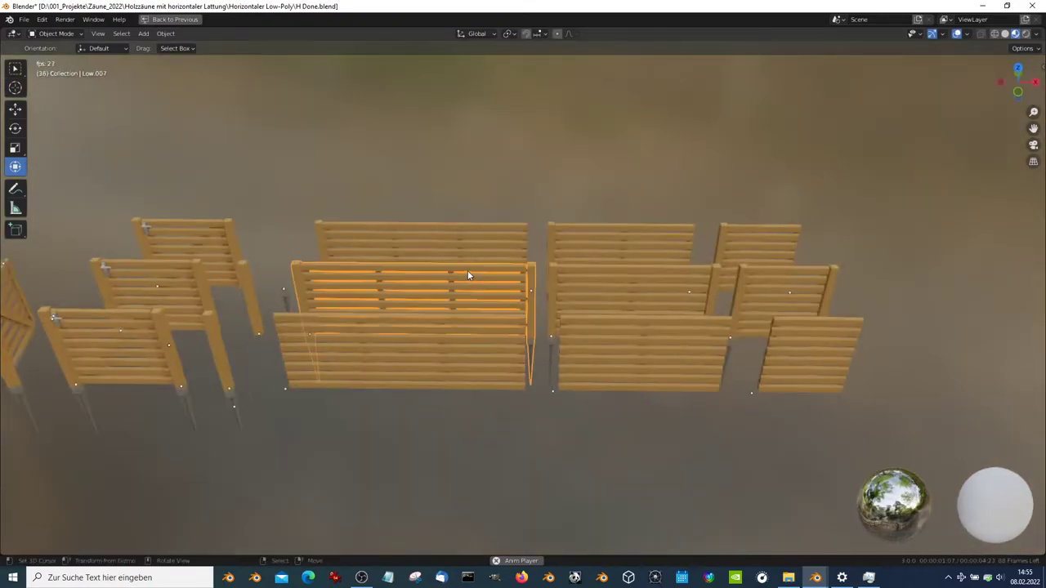
left_click(407, 344)
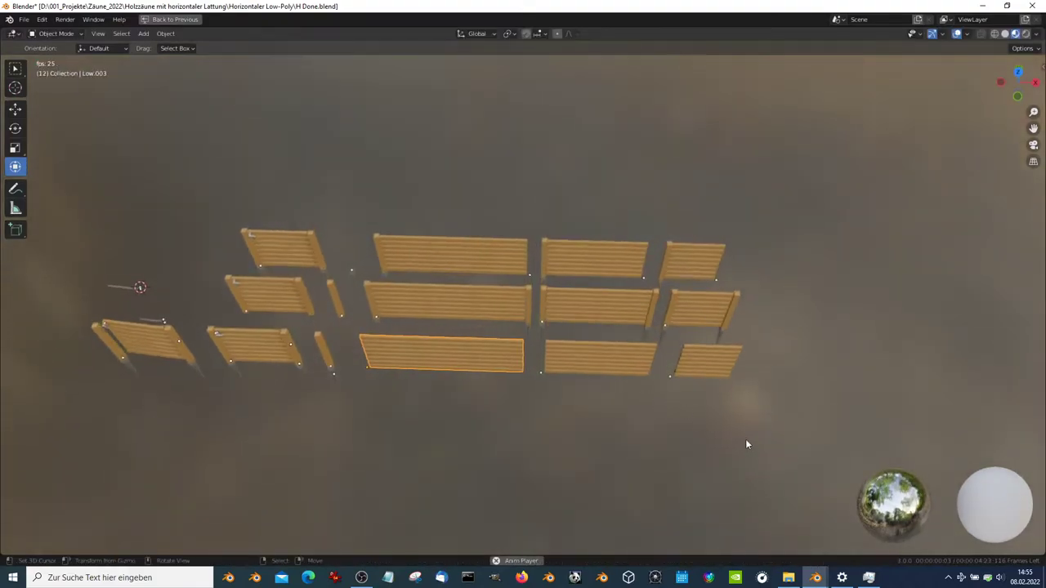
left_click_drag(734, 417, 390, 212)
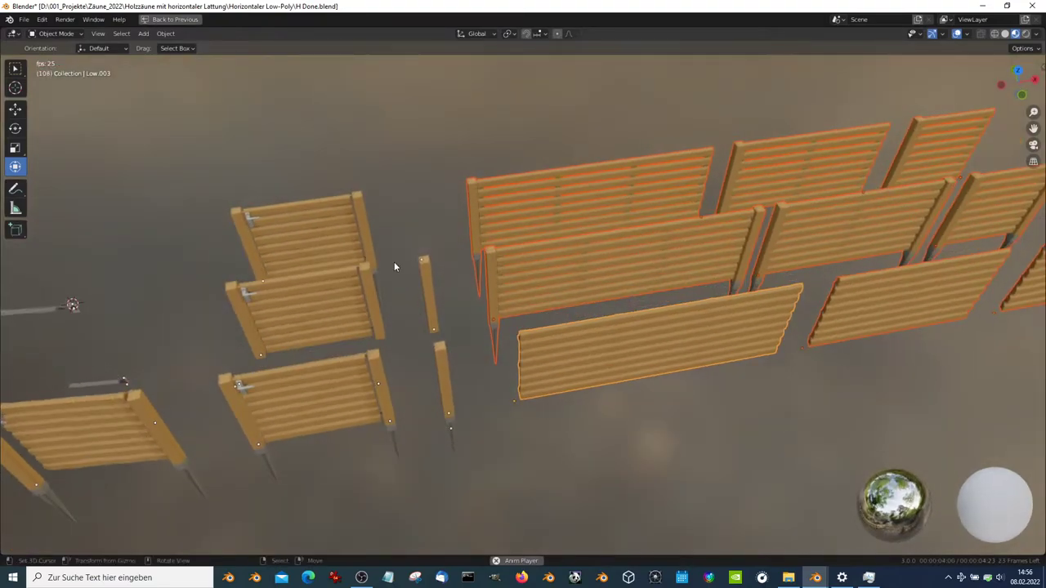
left_click(353, 202, "shift")
key("KP_7")
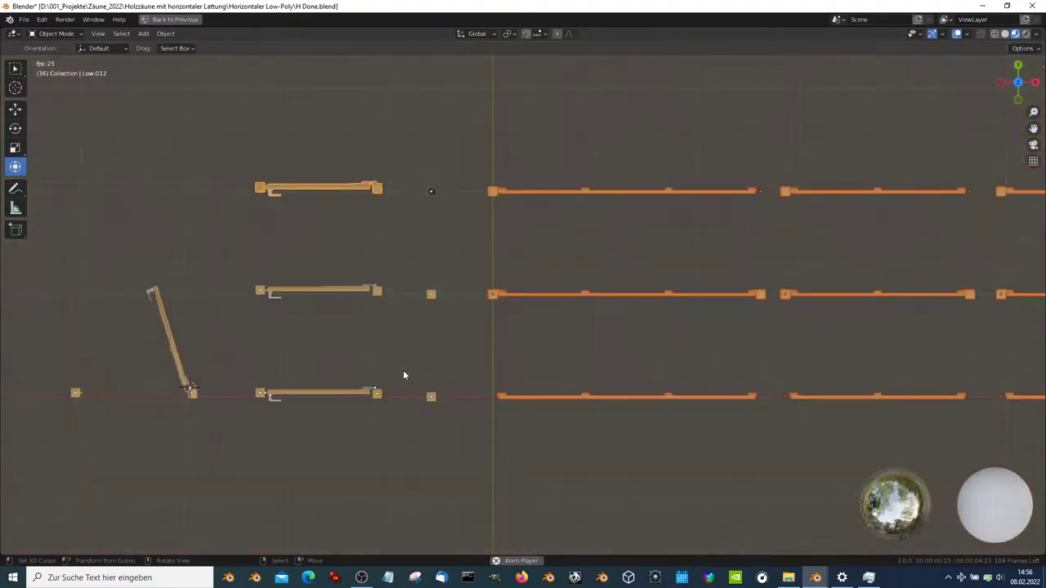
scroll(404, 370, "down", 3)
scroll(430, 372, "up", 3)
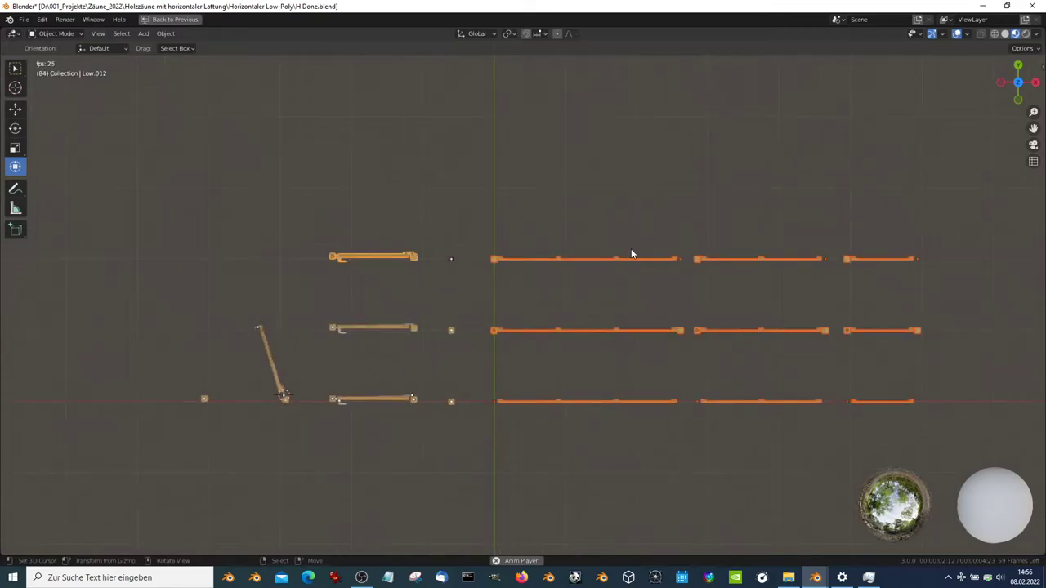
middle_click_drag(630, 254, 619, 344, "shift")
middle_click_drag(524, 362, 613, 276)
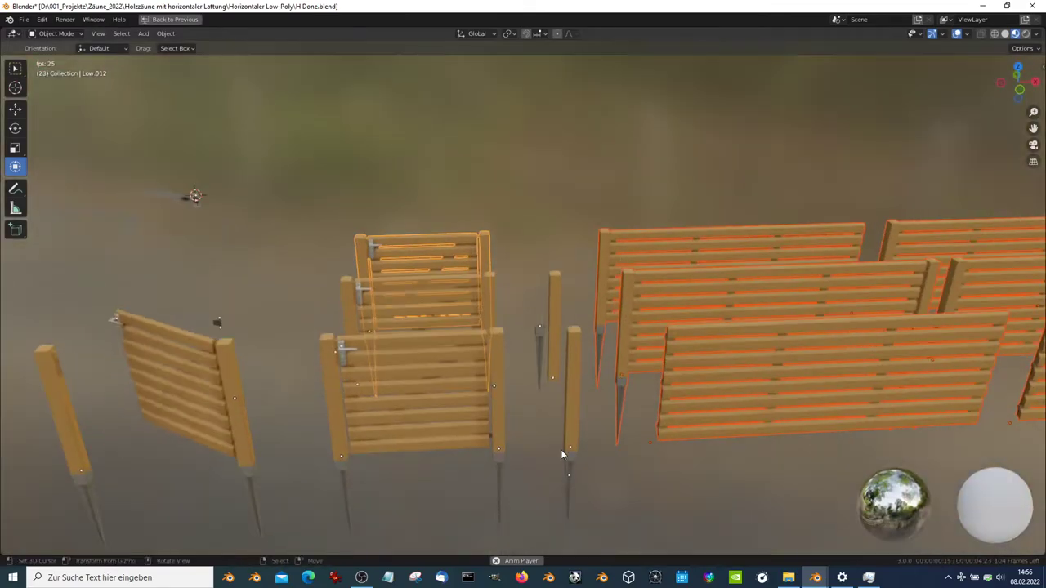
Add the top-right fence panel to the selection and duplicate the selected panels
left_click(563, 449)
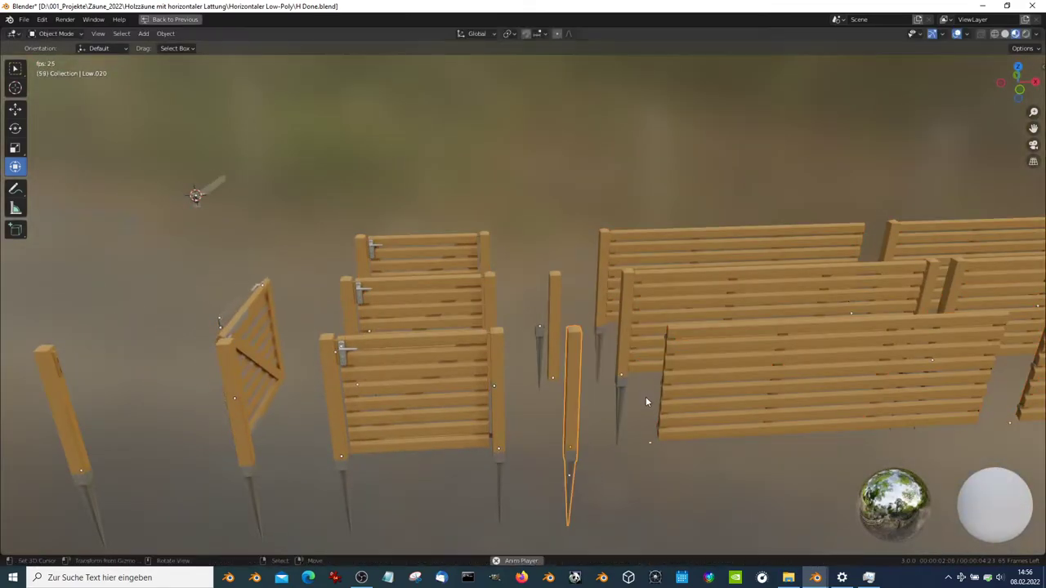
middle_click_drag(494, 243, 465, 260)
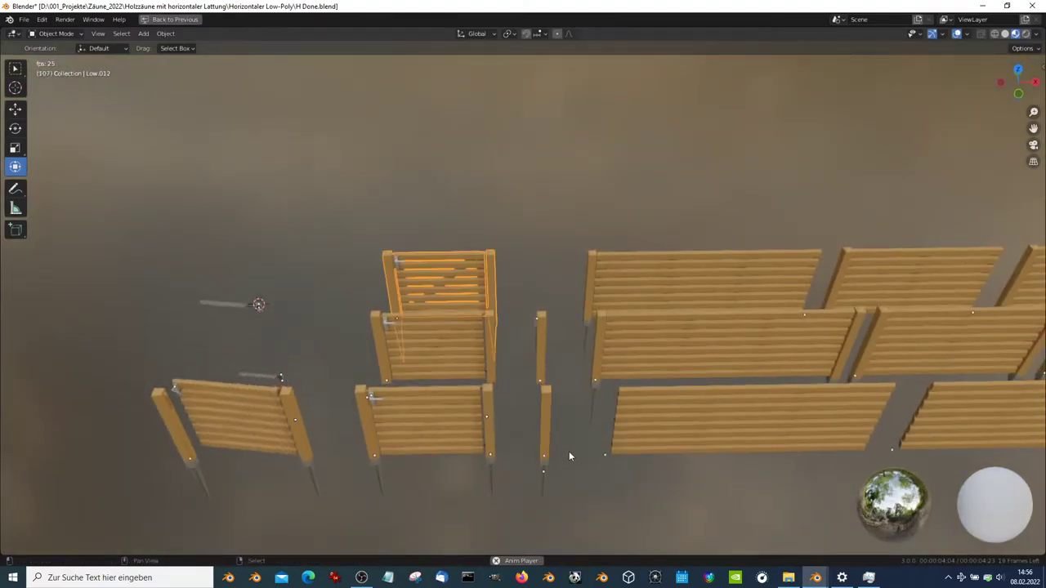
left_click(802, 266)
middle_click_drag(803, 267, 757, 253)
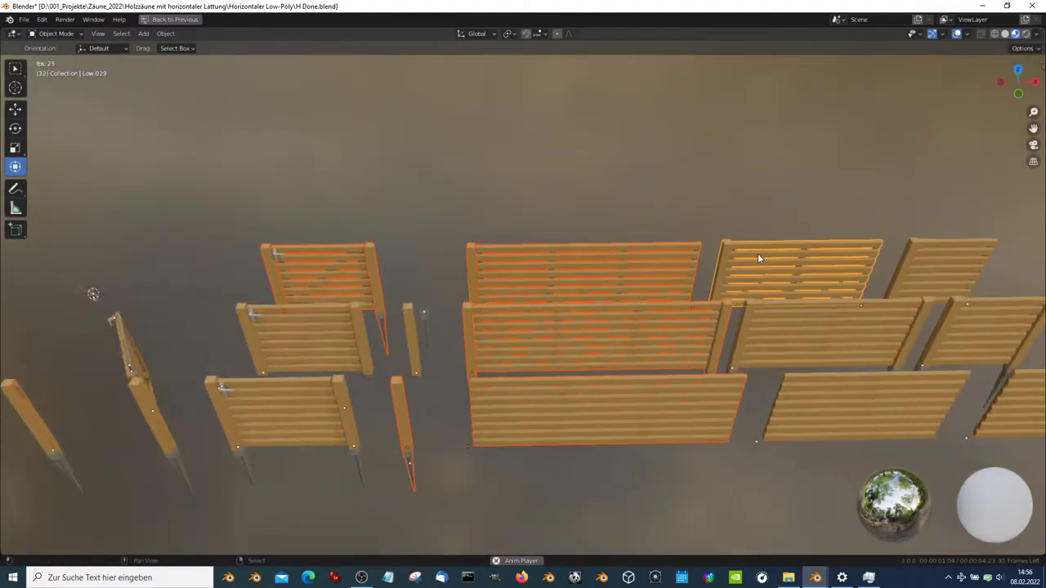
left_click(933, 260, "shift")
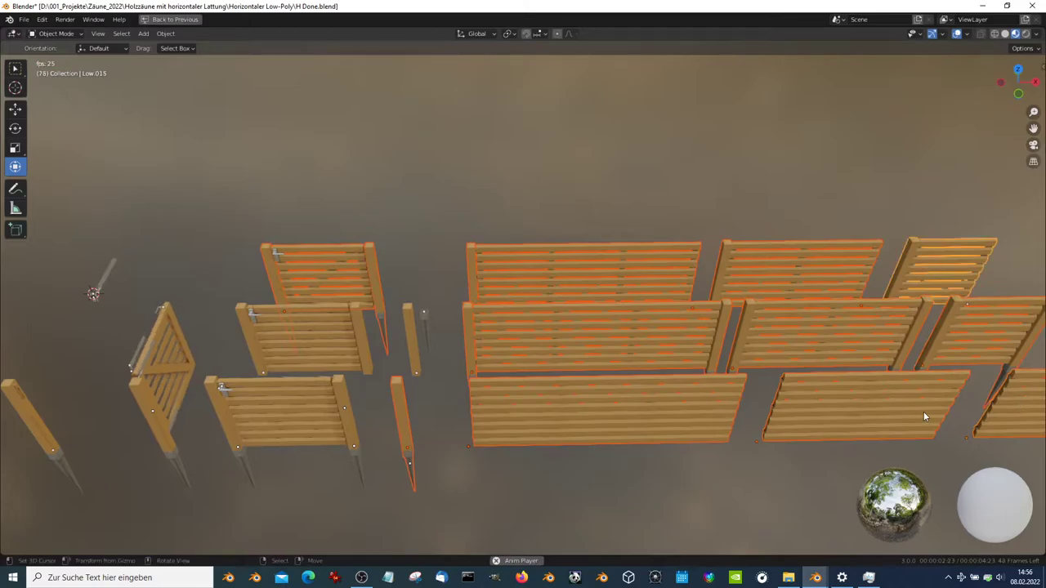
key("KP_7")
scroll(616, 414, "down", 2)
scroll(391, 364, "down", 2)
key("shift+d")
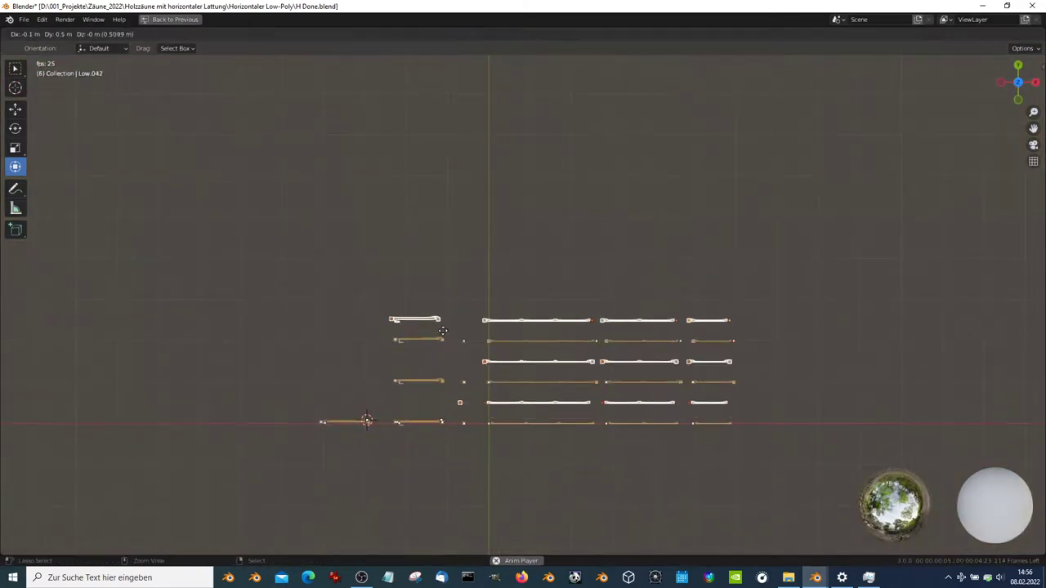
Place the duplicated panels and copy the standalone post's location onto a single panel
left_click(441, 209)
scroll(474, 213, "up", 2)
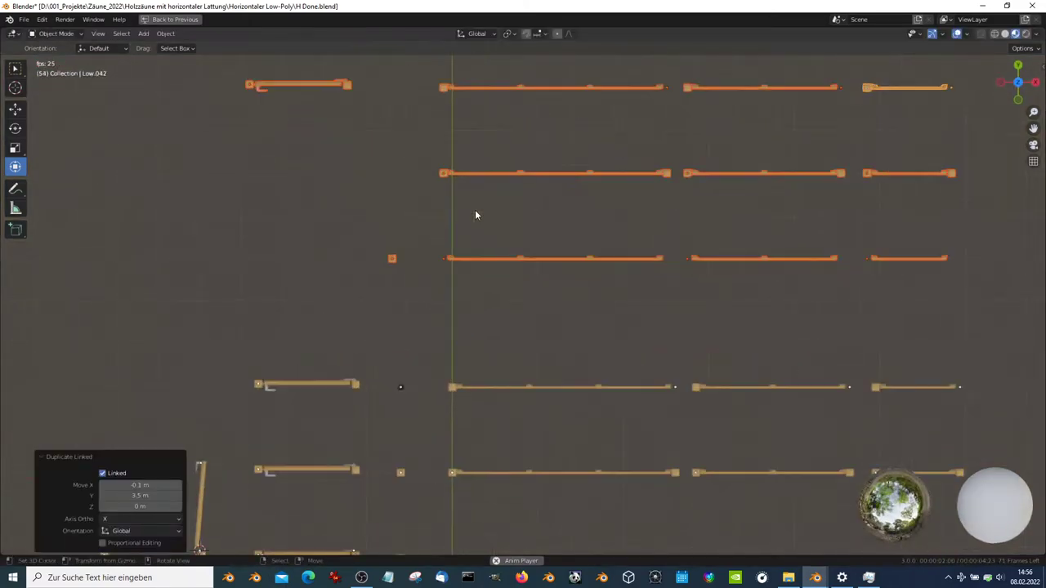
left_click(471, 294)
middle_click_drag(436, 318, 575, 324)
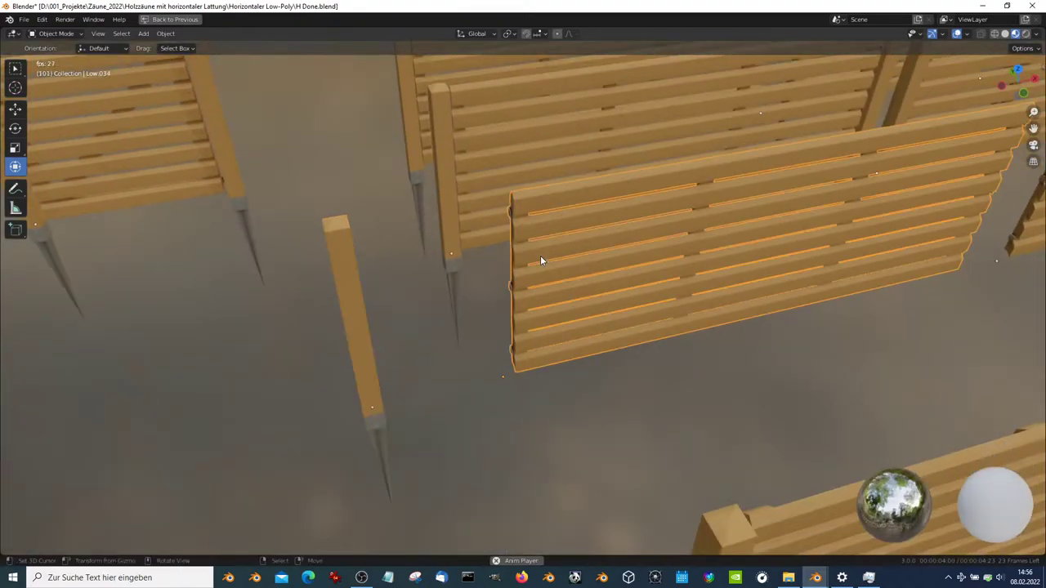
left_click(427, 391, "shift")
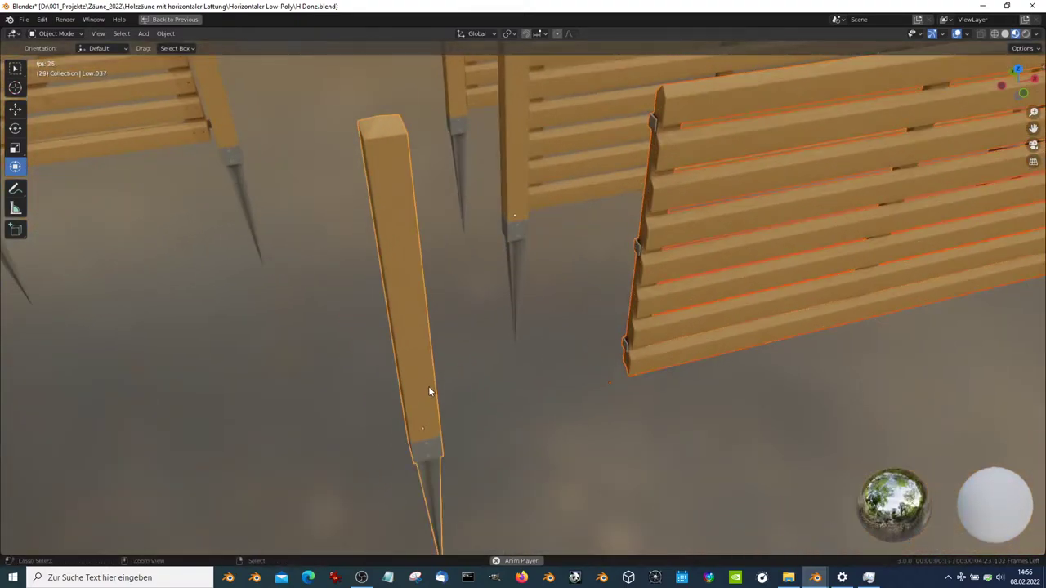
key("ctrl+c")
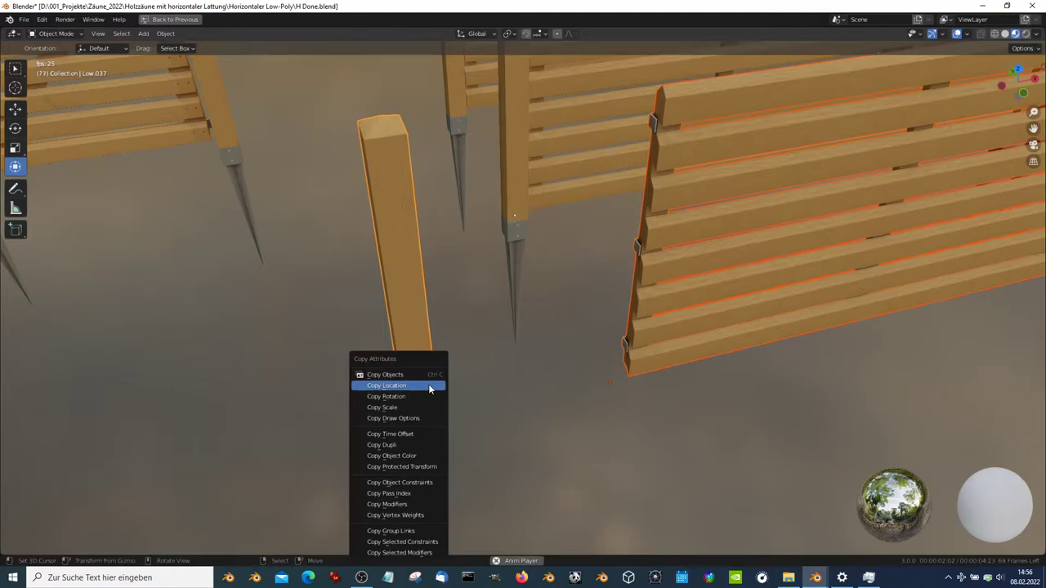
left_click(429, 385)
mouse_move(429, 389)
middle_mouse_down()
mouse_move(581, 309)
mouse_move(759, 312)
mouse_move(635, 280)
mouse_move(701, 329)
mouse_move(658, 320)
mouse_move(690, 287)
mouse_move(474, 276)
mouse_move(567, 299)
middle_mouse_up()
Select the fence panel and check the three parallel rows in top orthographic view
left_click(685, 290)
middle_click_drag(709, 343, 427, 342)
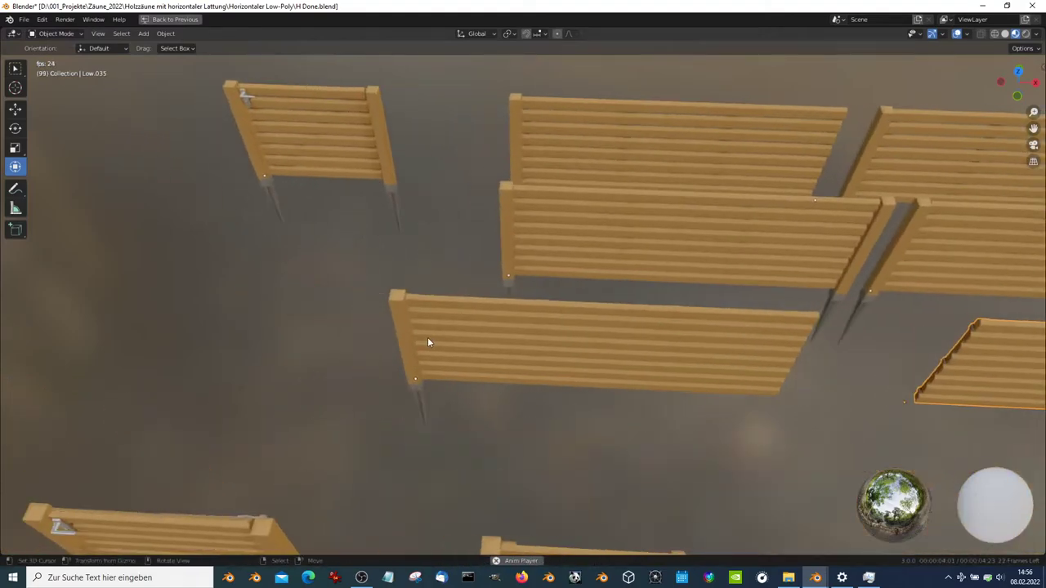
middle_click_drag(732, 305, 536, 250)
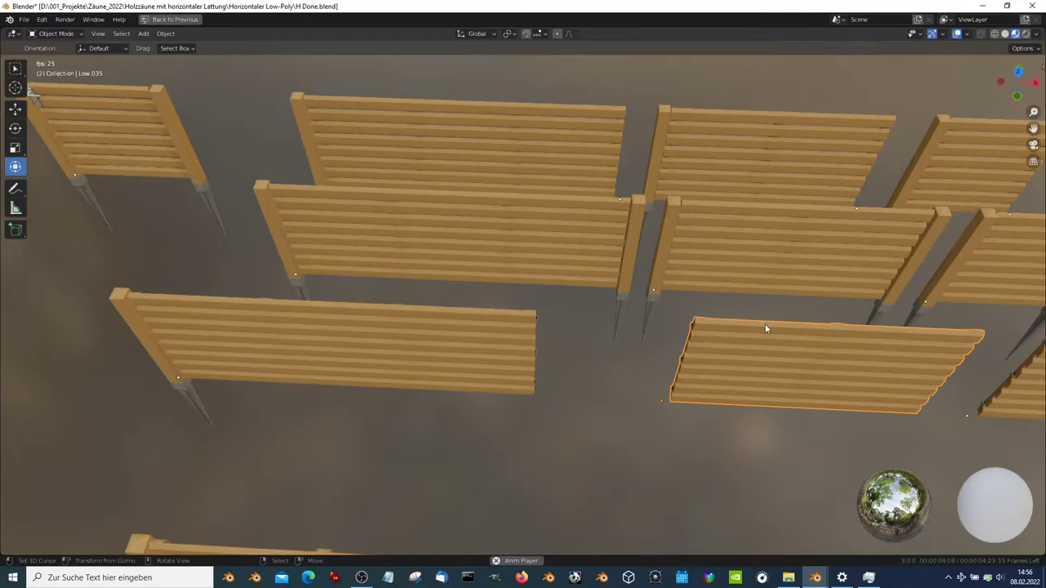
key("KP_7")
Rotate the middle-left fence -95° to stand vertical and move it onto the bottom fence line
left_click(333, 290)
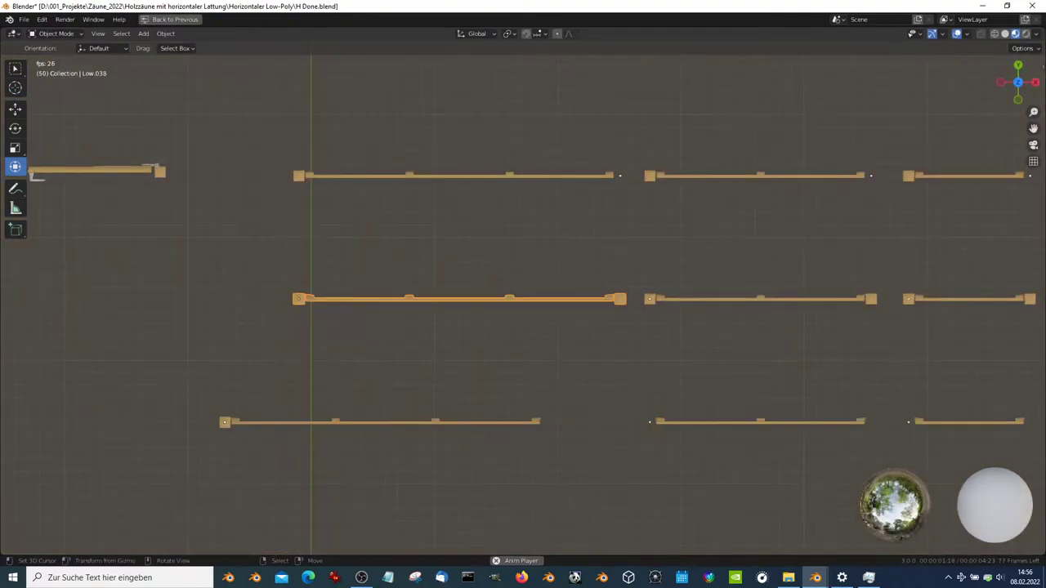
key("r")
left_click(352, 147)
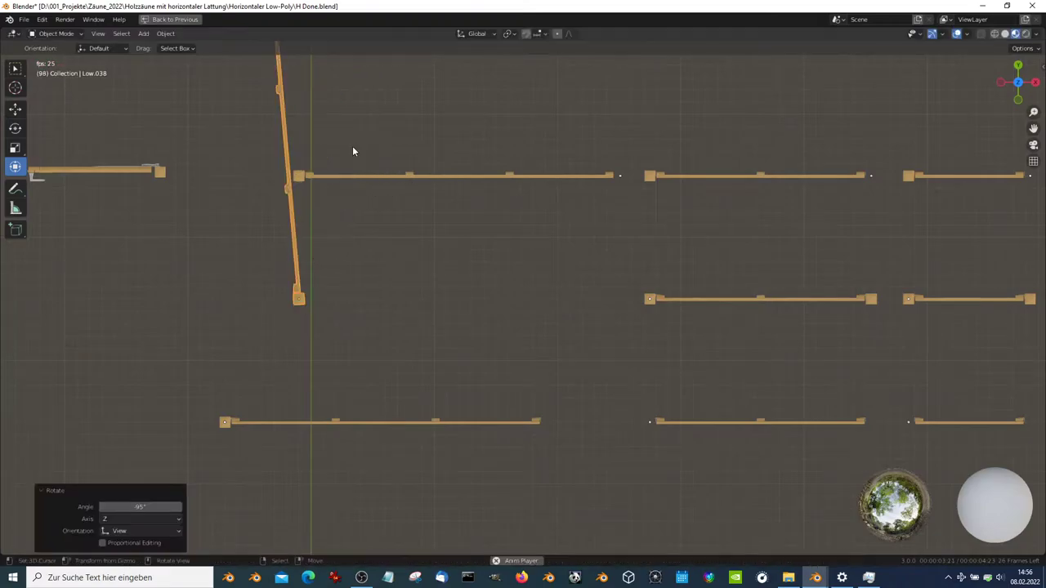
key("r")
left_click(359, 149)
key("g")
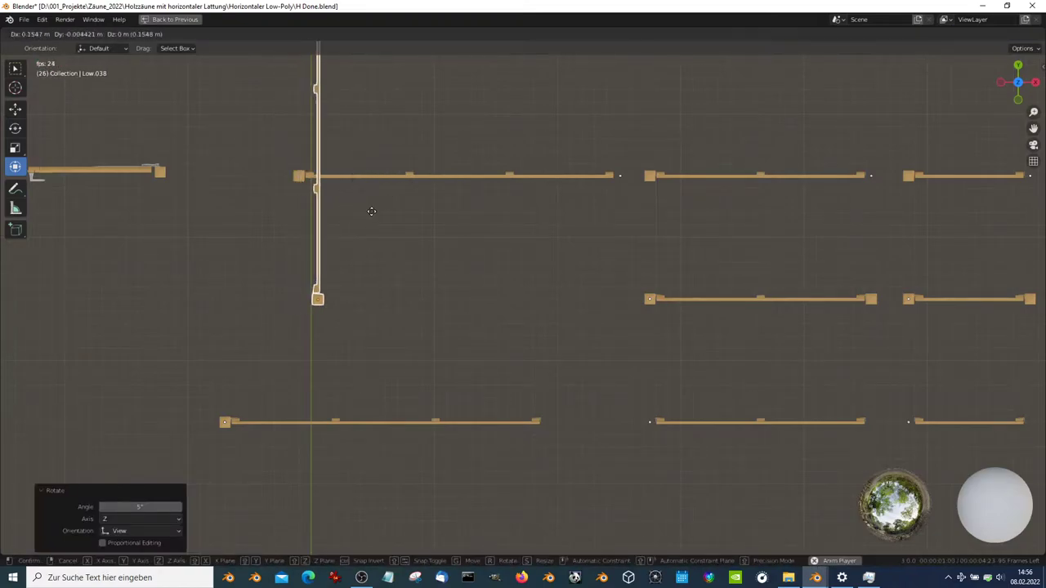
left_click(583, 326)
scroll(572, 335, "up", 2)
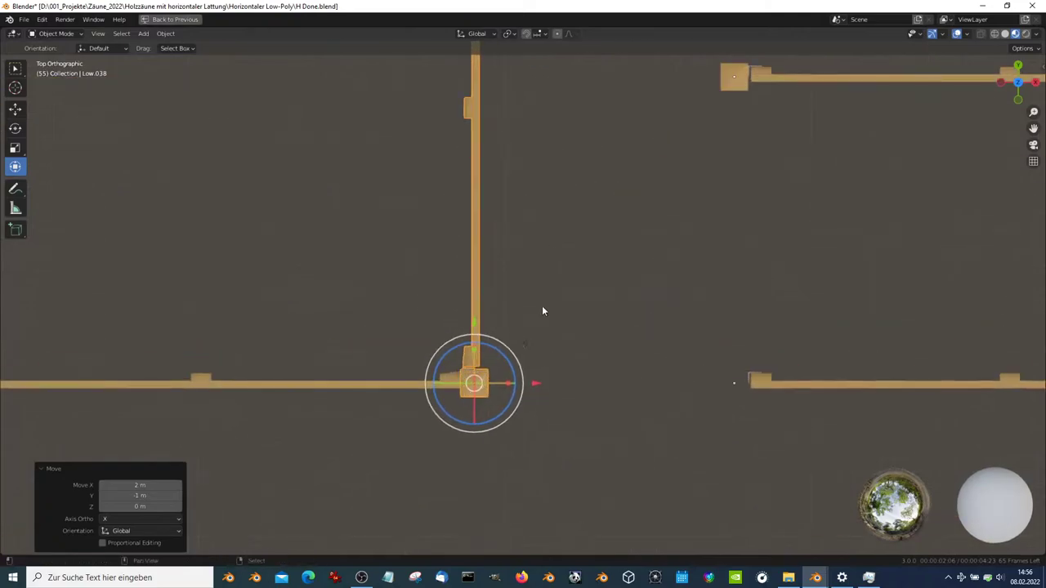
scroll(546, 309, "up", 3)
scroll(556, 306, "up", 4)
Snap the 3D cursor to the left post and snap the vertical fence onto it
key("g")
key("Escape")
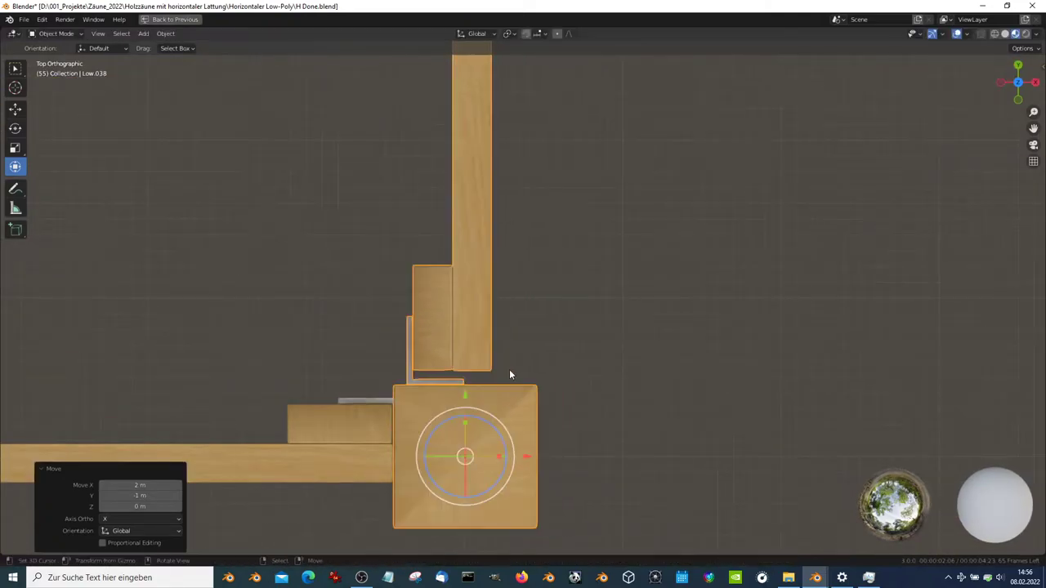
scroll(376, 369, "down", 4)
middle_click_drag(376, 369, 632, 382, "shift")
scroll(632, 383, "down", 2)
left_click(102, 327)
key("shift+s")
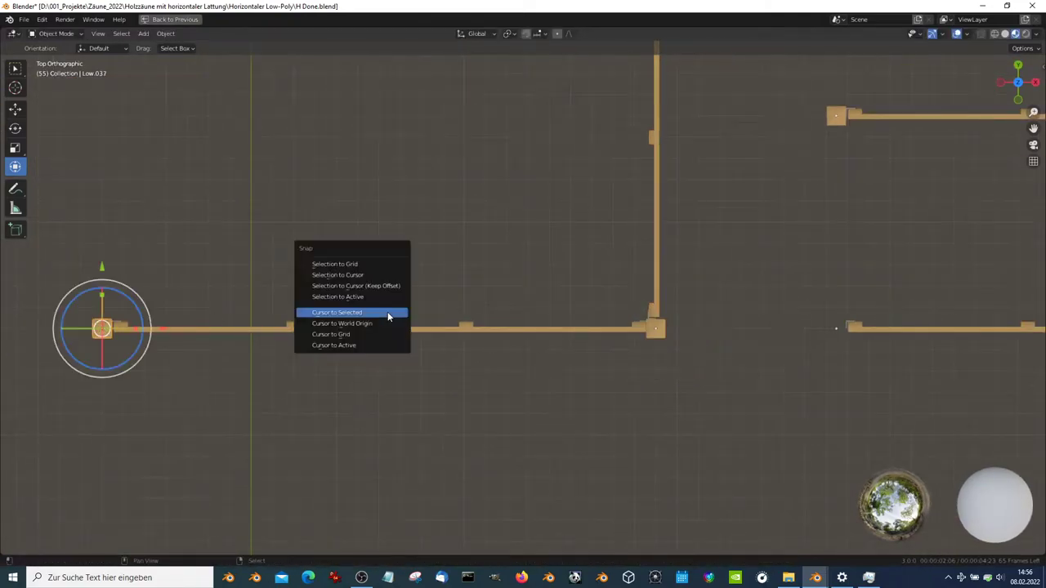
left_click(388, 311)
left_click(667, 331)
key("shift+s")
left_click(661, 301)
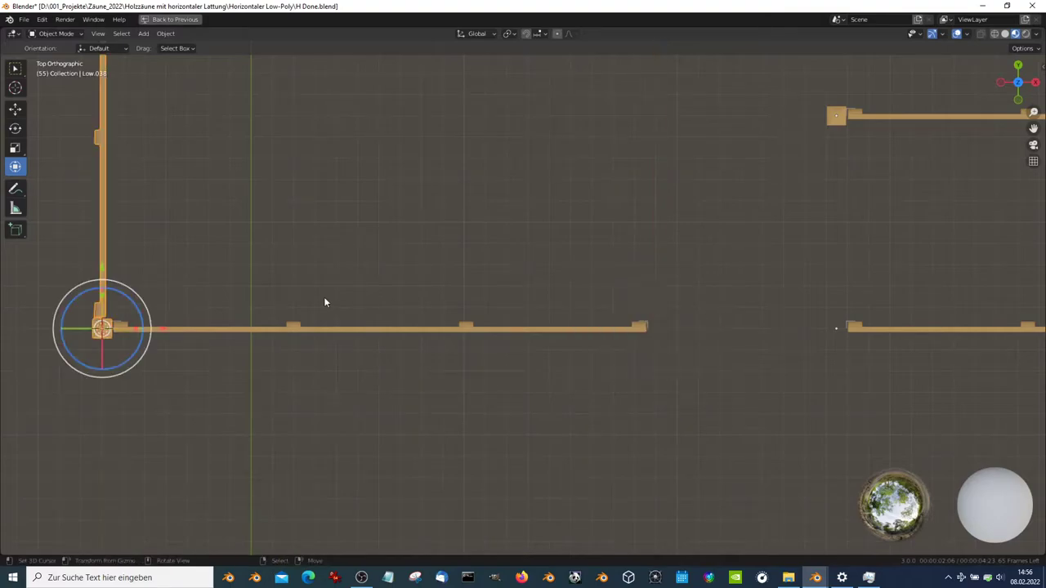
Move the fence 2.6 m along X and slide the post along the X axis
key("g")
left_click(719, 320)
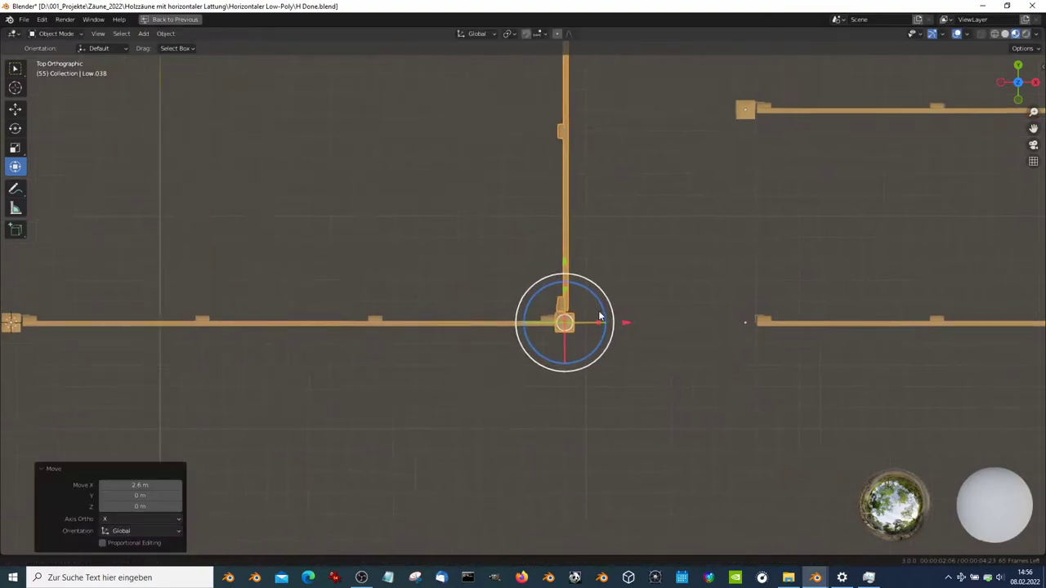
scroll(476, 364, "up", 3)
scroll(610, 384, "up", 3)
key("g")
key("x")
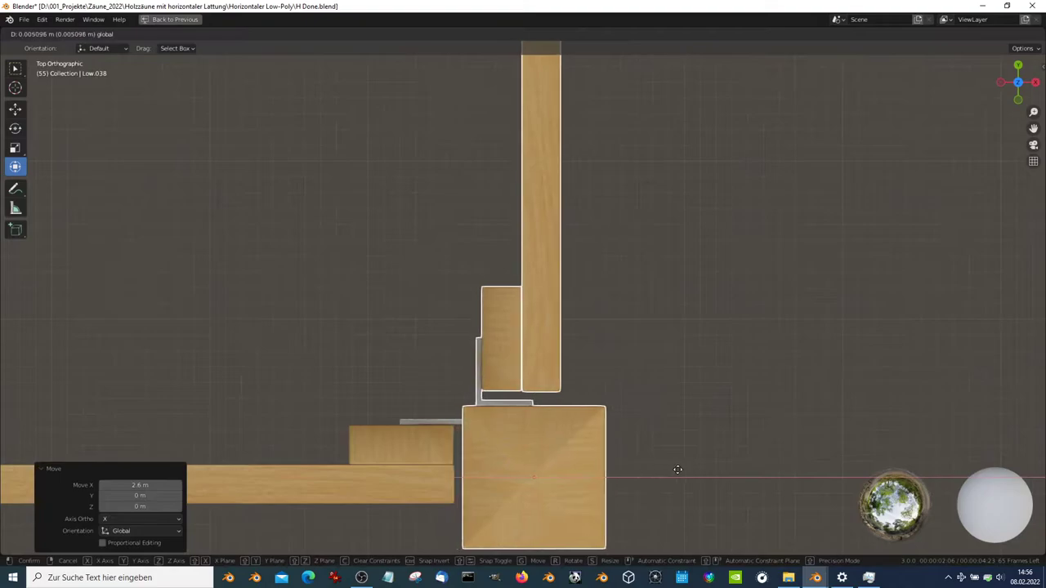
left_click(738, 476)
scroll(414, 307, "down", 5)
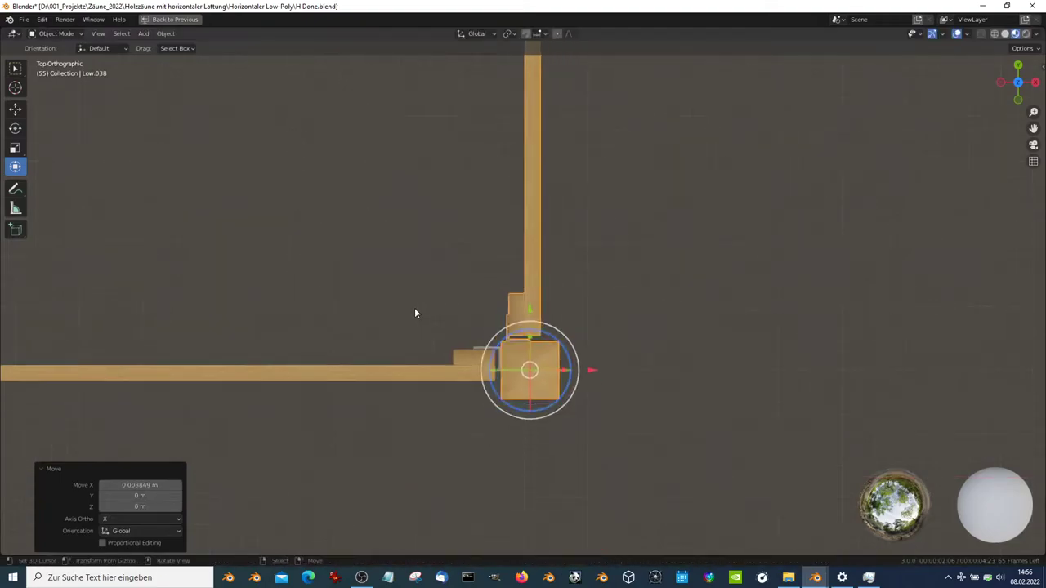
scroll(430, 283, "down", 3)
scroll(584, 260, "down", 1)
Rotate bar Low.041 180° around post Low.038 and place a copy beside the post top
left_click(562, 247)
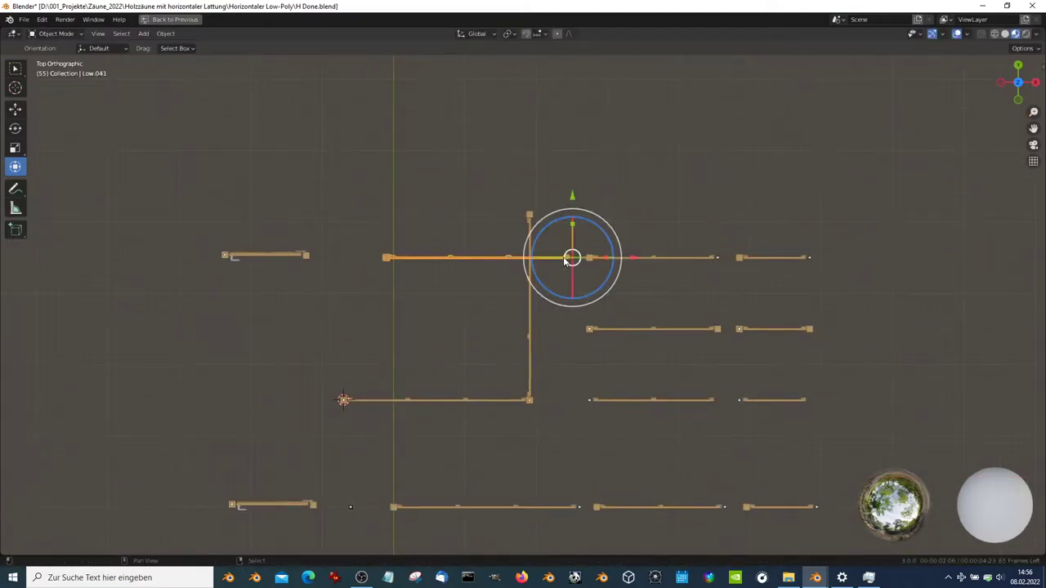
scroll(572, 262, "up", 2)
scroll(632, 311, "up", 2)
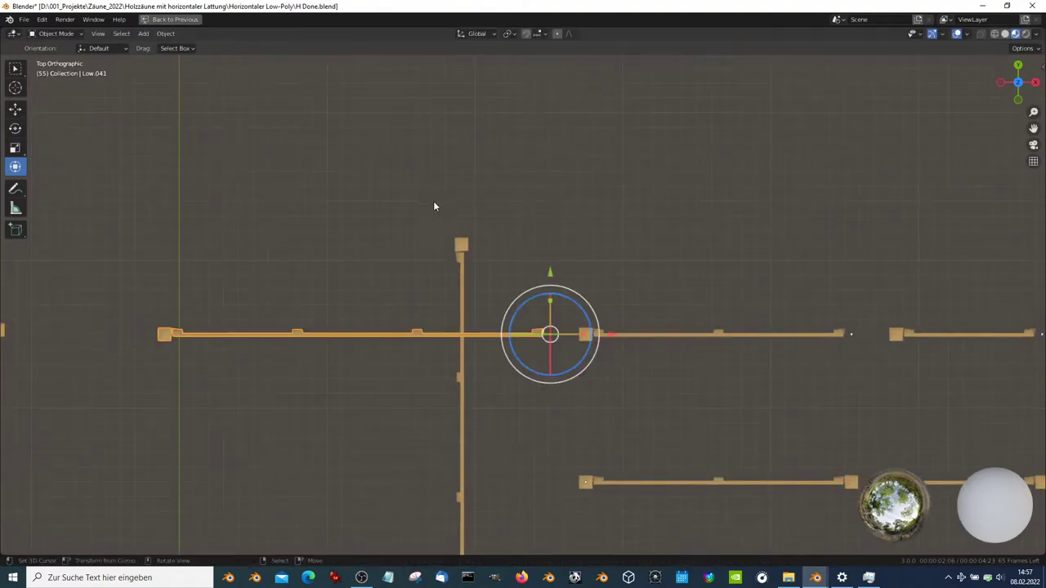
left_click(463, 245)
key("shift+s")
left_click(564, 333)
scroll(523, 298, "up", 2)
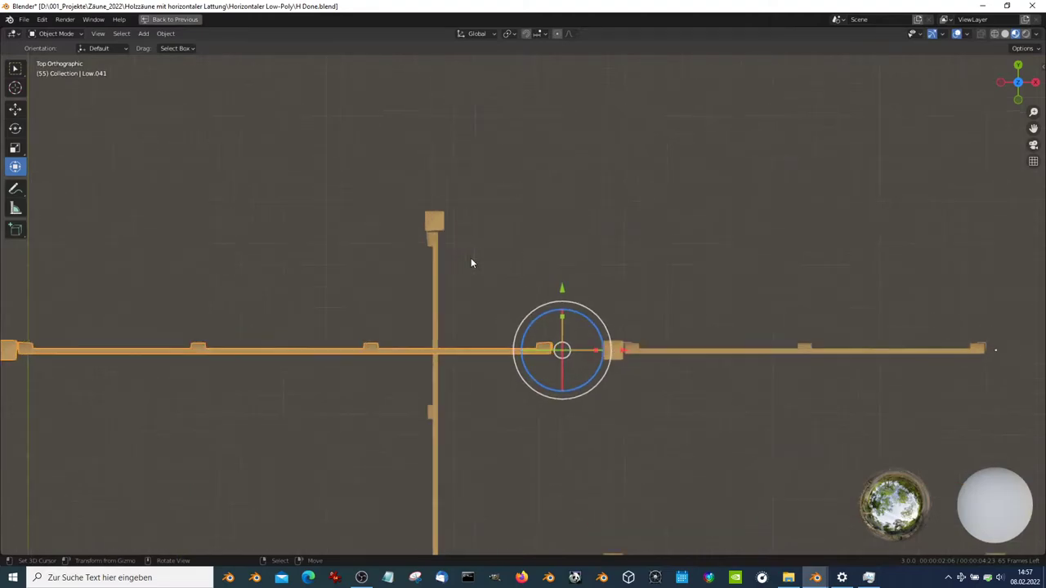
scroll(482, 274, "up", 1)
left_click_drag(678, 395, 461, 401)
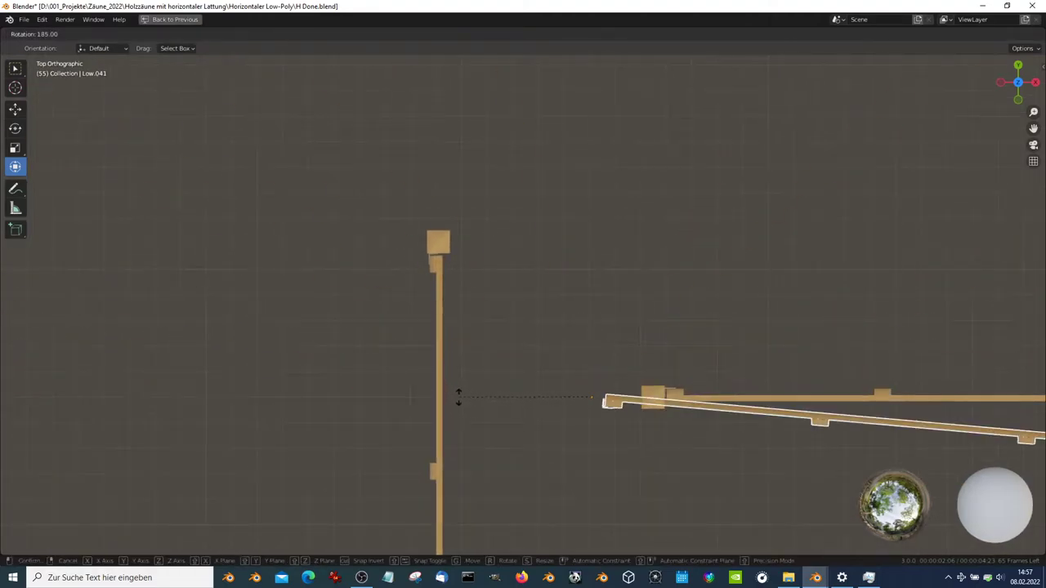
key("shift+d")
left_click(502, 295)
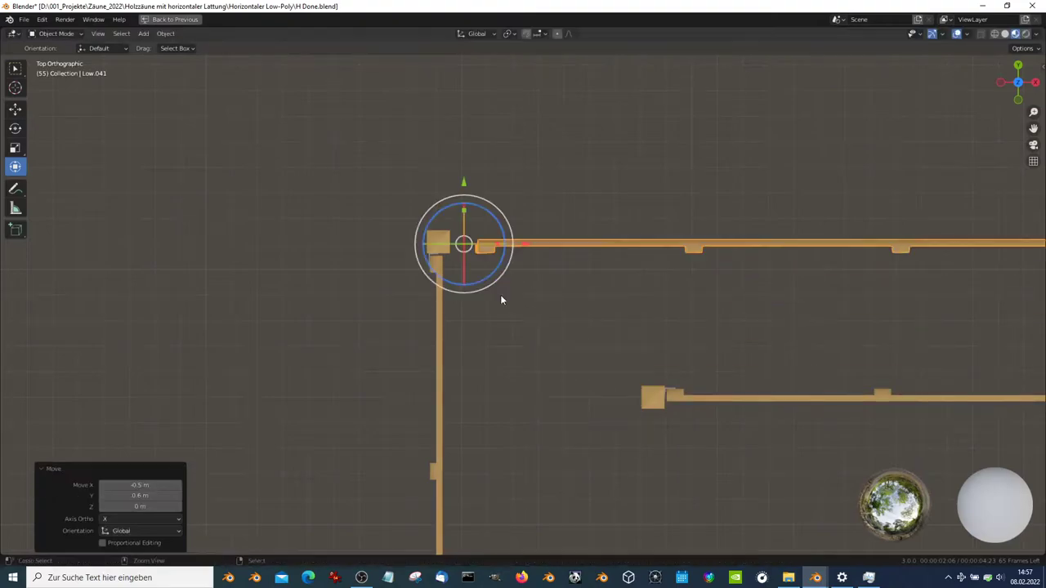
Select the top of post Low.038 in Edit Mode, then select the top panel with the post active
left_click(466, 244)
key("Tab")
middle_click_drag(465, 244, 552, 194)
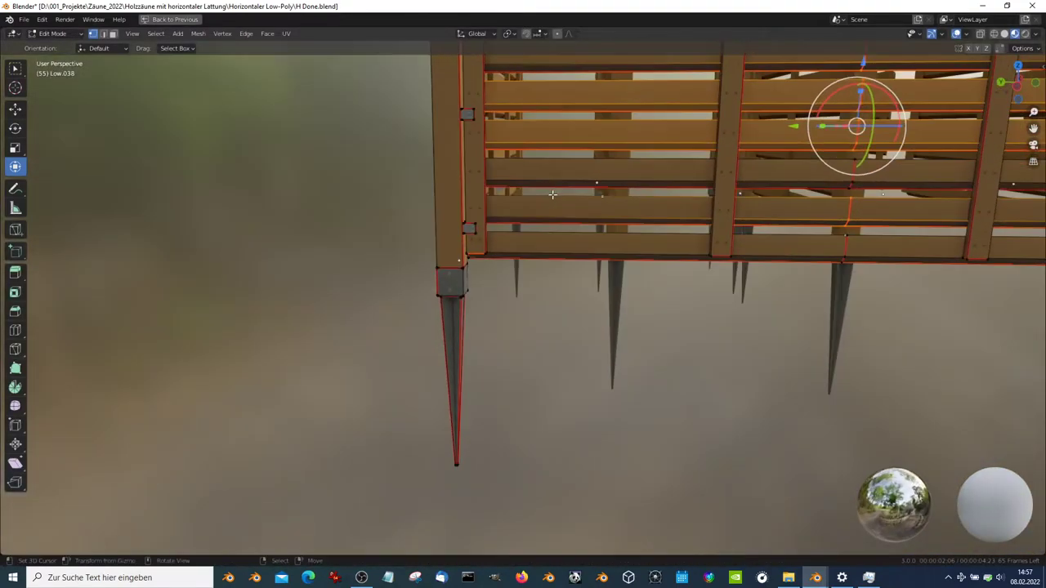
left_click(449, 264)
key("Tab")
mouse_move(546, 288)
middle_mouse_down()
mouse_move(531, 320)
mouse_move(471, 354)
middle_mouse_up()
left_click(557, 240)
left_click(536, 516, "shift")
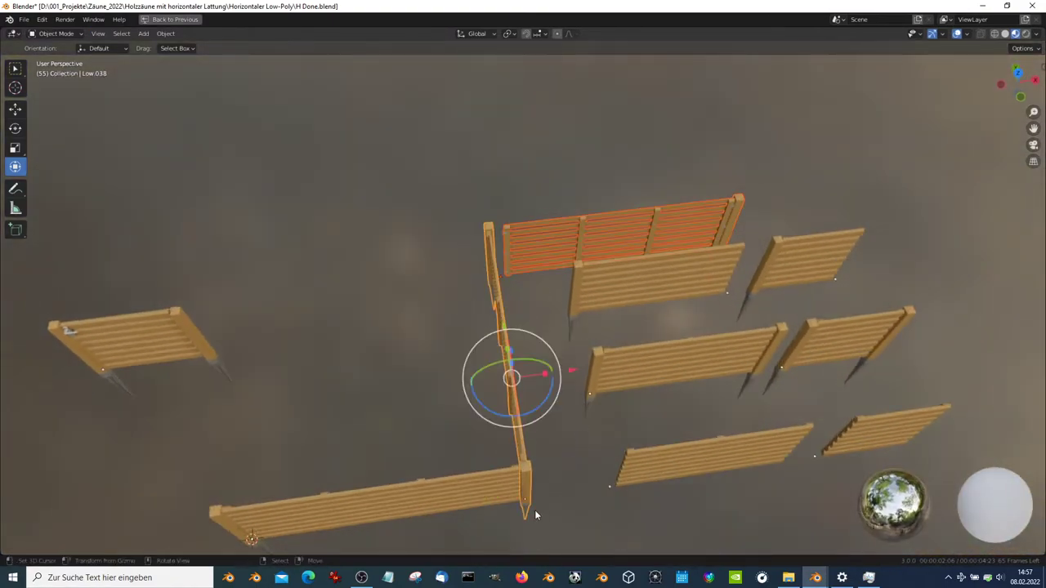
In top view, select top board Low.041 and inspect the post up close
key("KP_7")
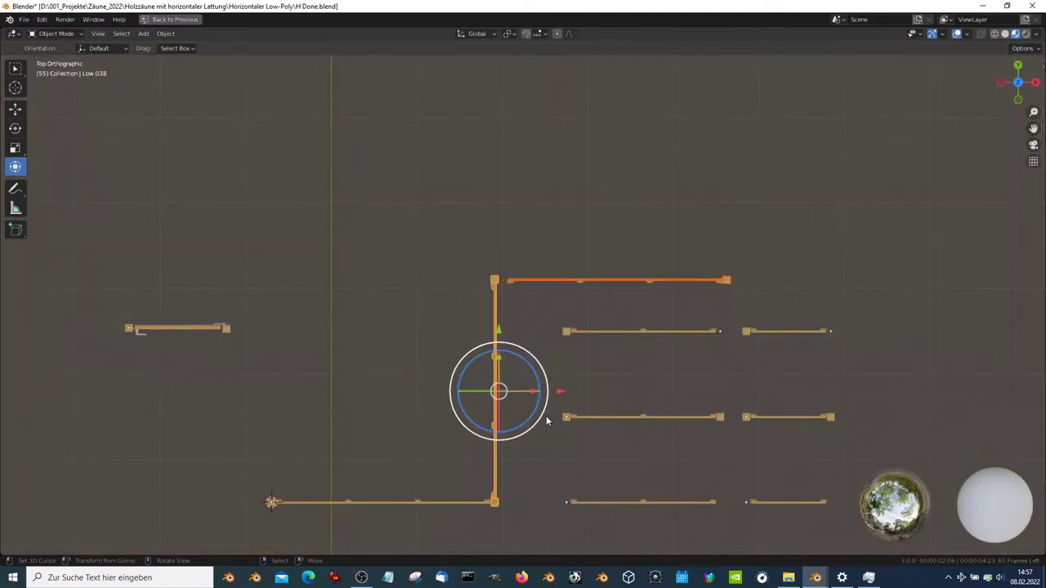
scroll(531, 311, "down", 2)
middle_click_drag(574, 389, 608, 215, "shift")
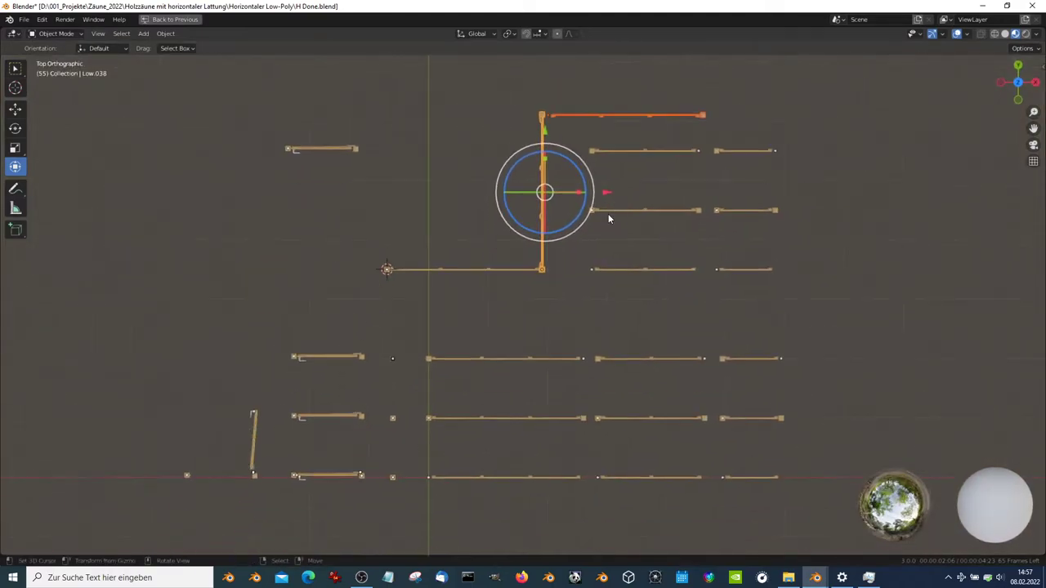
middle_click_drag(606, 142, 602, 309, "shift")
scroll(602, 308, "up", 2)
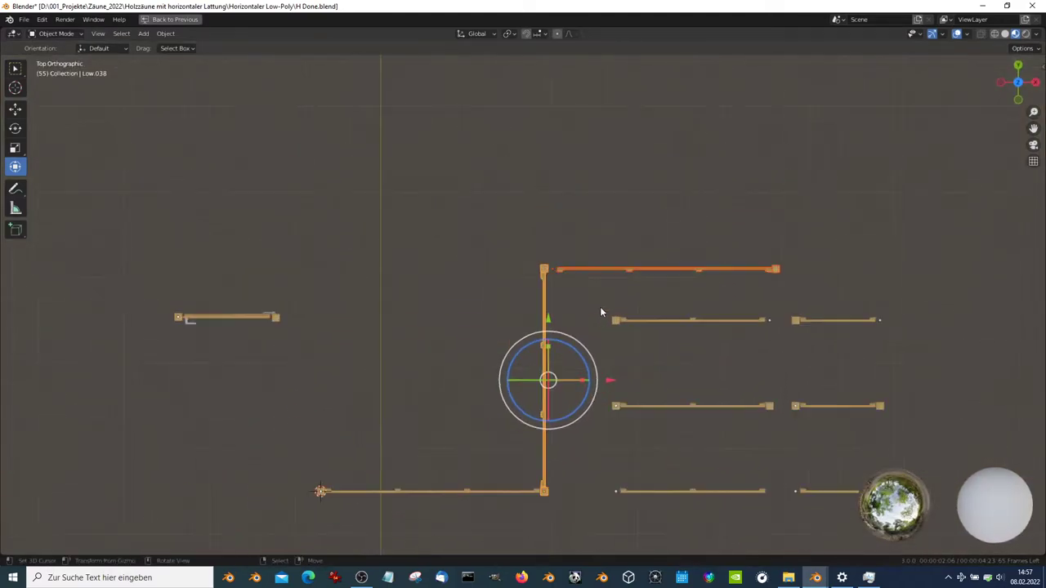
scroll(591, 266, "up", 4)
left_click(595, 255, "shift")
scroll(523, 343, "up", 5)
scroll(546, 331, "up", 5)
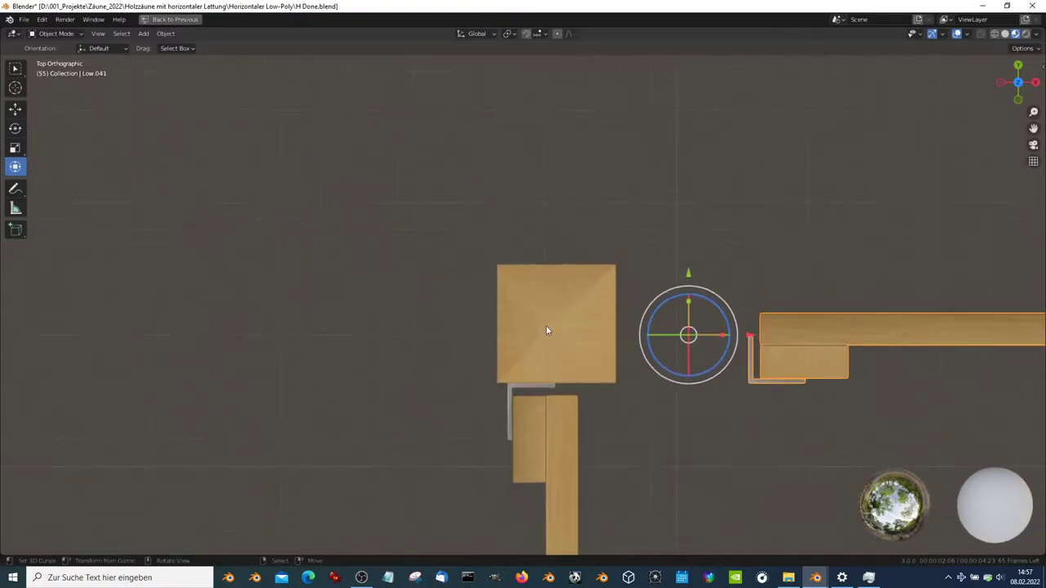
scroll(560, 341, "down", 1)
mouse_move(560, 340)
middle_mouse_down()
mouse_move(513, 216)
mouse_move(717, 345)
mouse_move(652, 203)
middle_mouse_up()
scroll(513, 215, "down", 5)
scroll(540, 238, "up", 2)
scroll(717, 345, "down", 5)
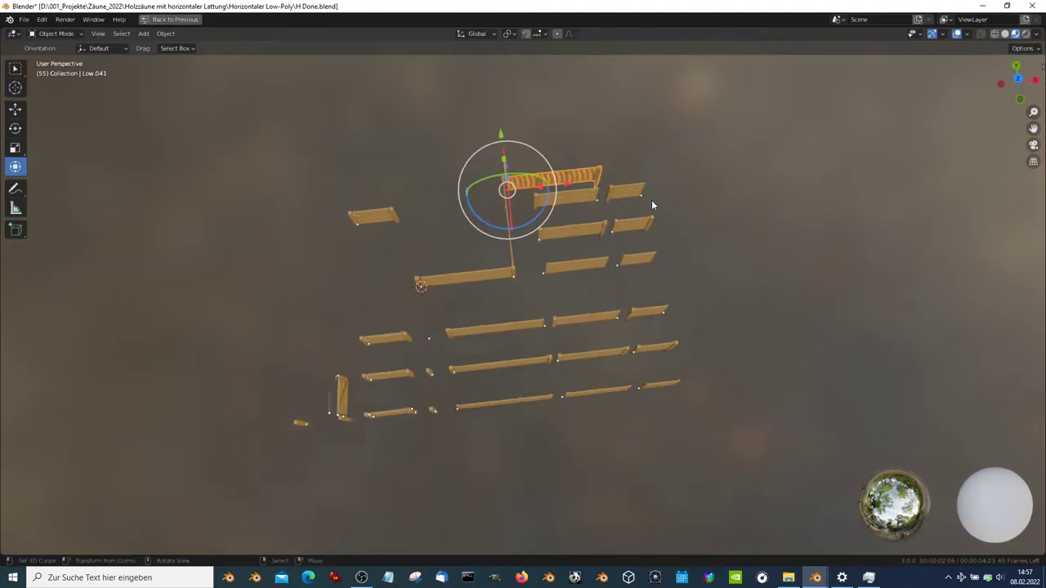
Box-select the upper trial boards with the corner assembly and delete them
key("KP_7")
left_click(629, 283)
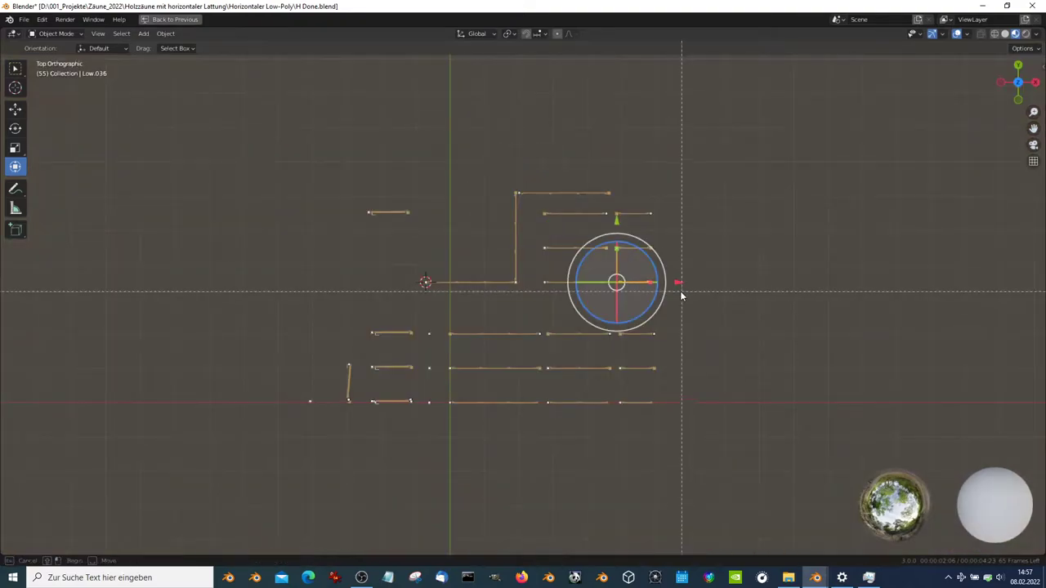
left_click_drag(680, 290, 448, 163)
scroll(634, 244, "up", 3)
key("x")
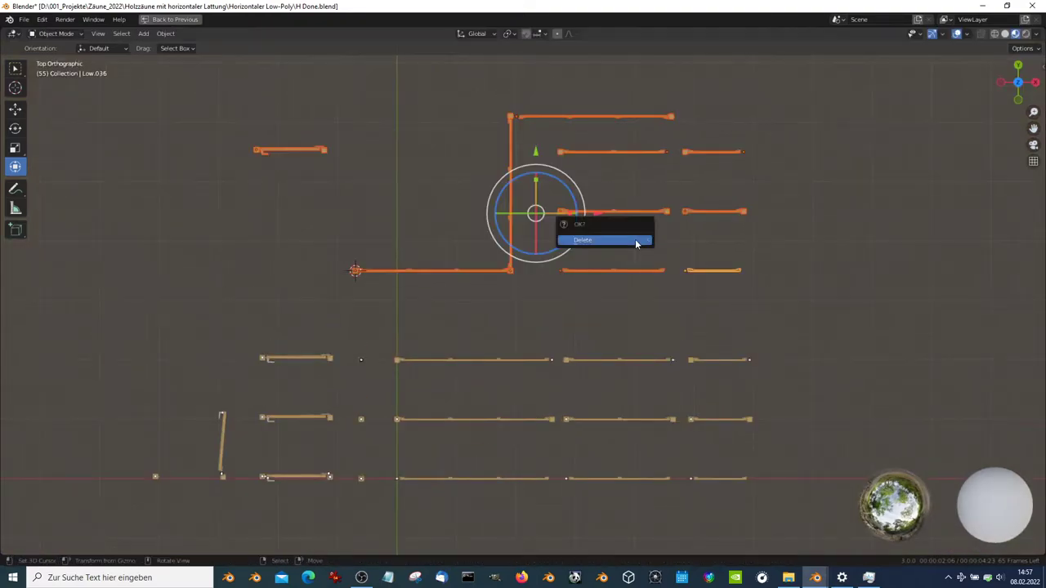
left_click(633, 237)
scroll(613, 270, "up", 3)
mouse_move(617, 262)
middle_mouse_down()
mouse_move(548, 283)
mouse_move(562, 420)
mouse_move(467, 315)
mouse_move(576, 305)
mouse_move(541, 311)
mouse_move(588, 367)
mouse_move(604, 250)
mouse_move(555, 288)
middle_mouse_up()
left_click(467, 316)
In Edit Mode, snap the 3D cursor to the top face of the metal post sleeve
scroll(602, 274, "up", 2)
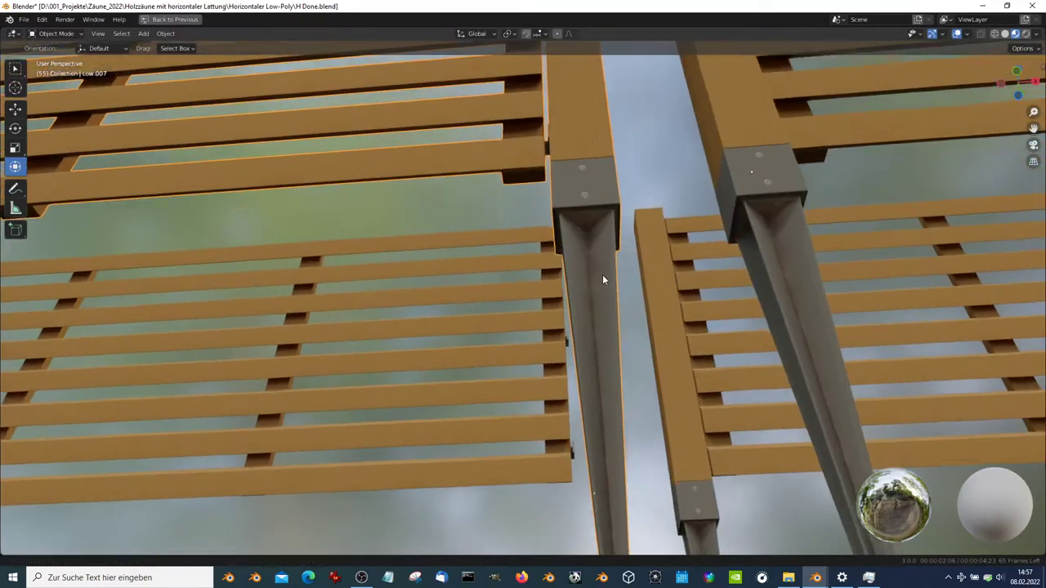
scroll(566, 291, "up", 2)
key("Tab")
scroll(566, 291, "up", 2)
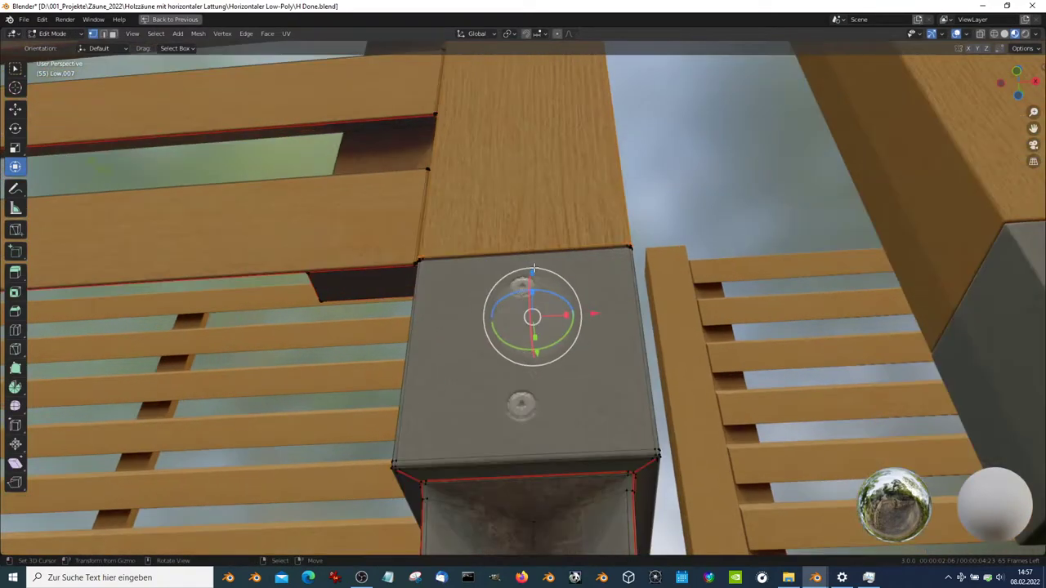
scroll(521, 286, "down", 1)
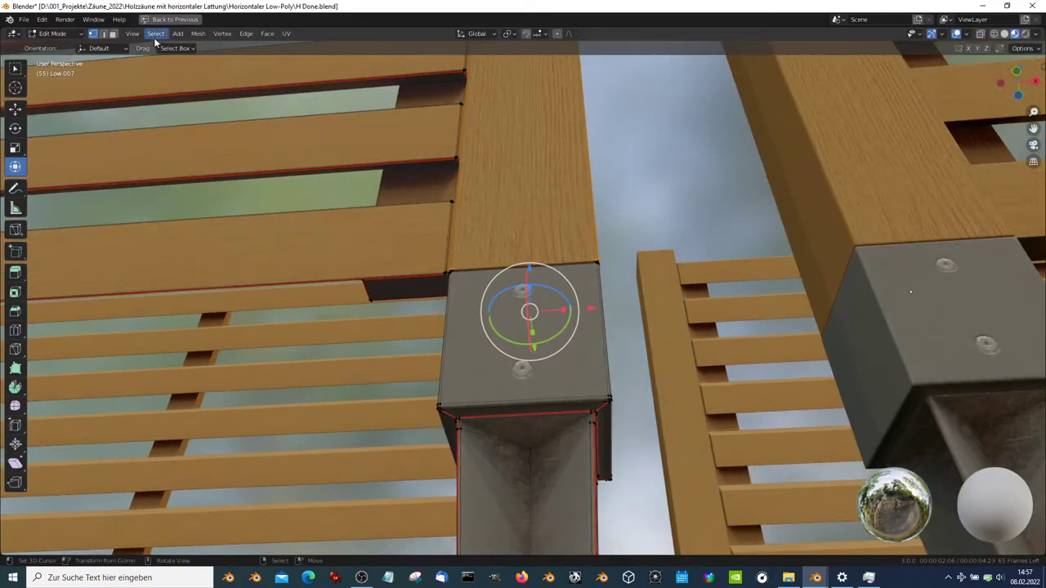
middle_click_drag(539, 294, 555, 277)
scroll(556, 272, "up", 3)
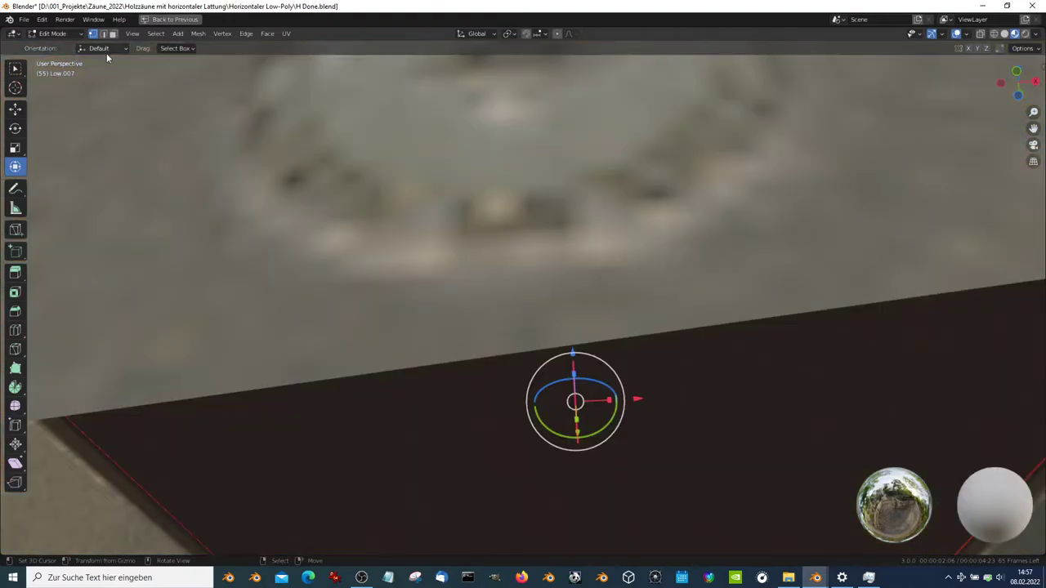
left_click(550, 332)
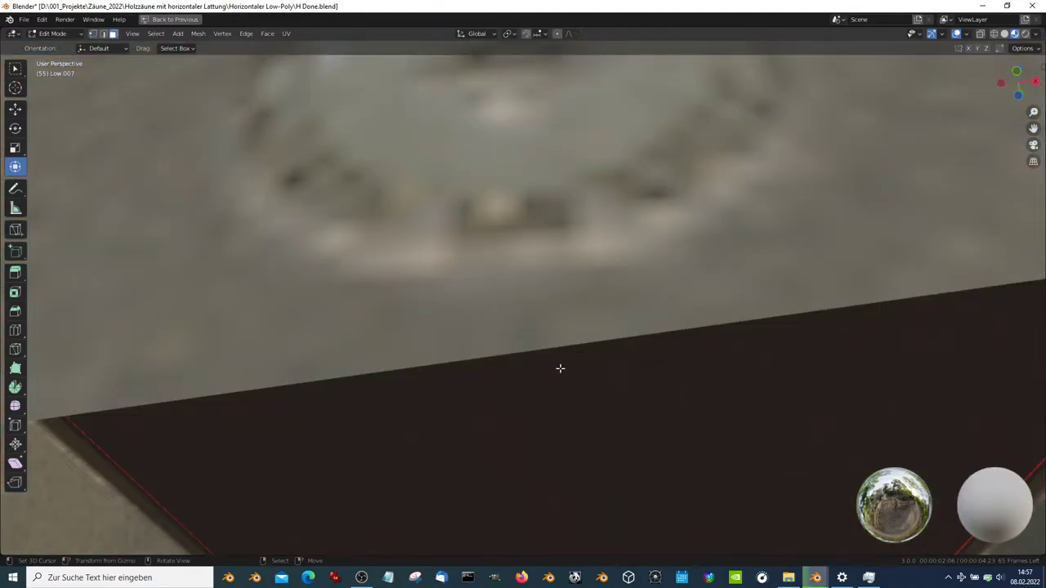
left_click(560, 369)
key("shift+s")
left_click(730, 409)
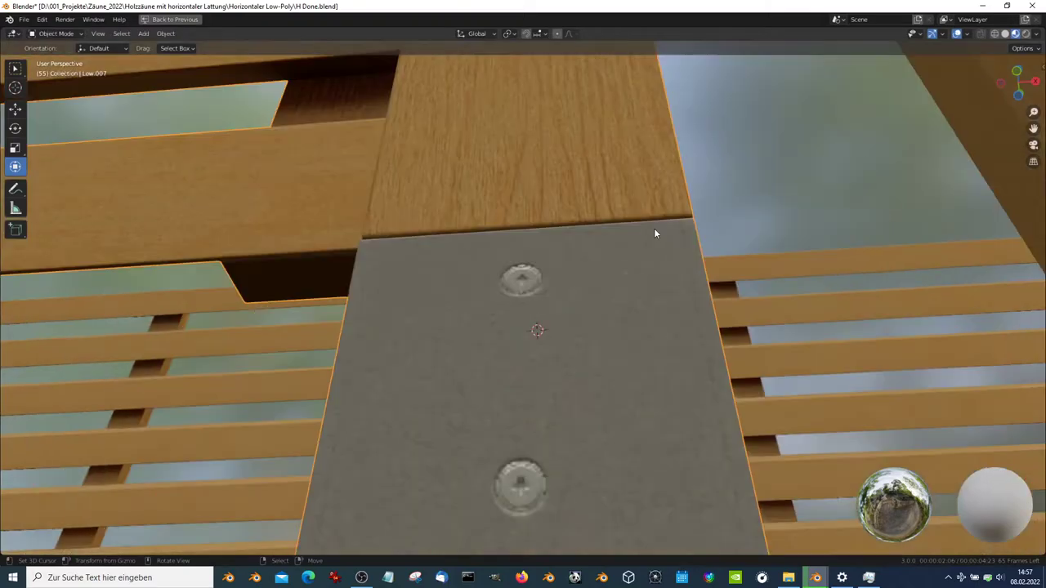
Add a Plain Axes empty at the sleeve top and change its display type to Cube
key("shift+a")
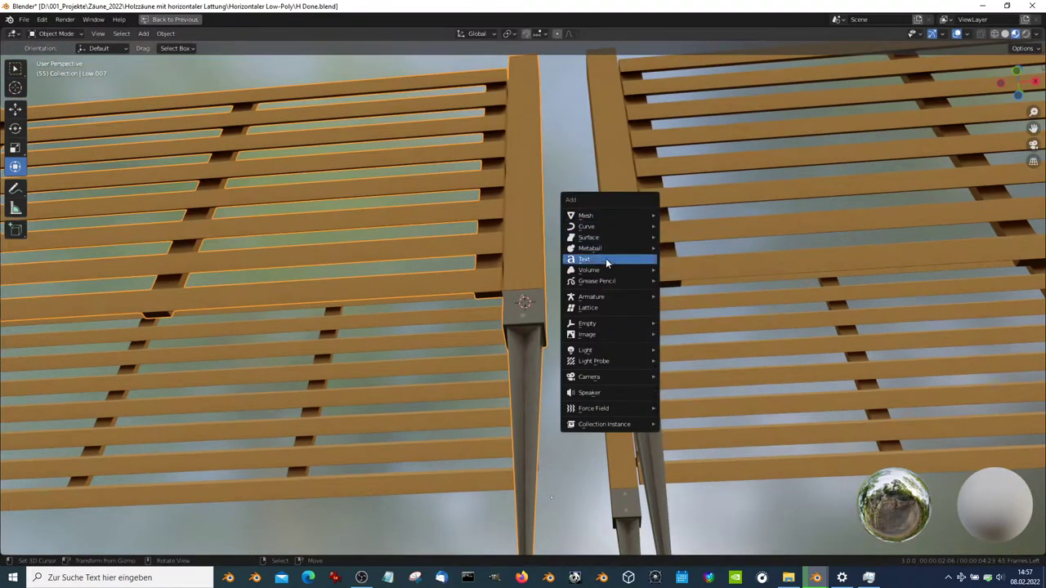
mouse_move(588, 324)
left_click(663, 323)
mouse_move(664, 324)
middle_mouse_down()
mouse_move(476, 366)
mouse_move(402, 332)
mouse_move(490, 311)
mouse_move(539, 283)
mouse_move(539, 217)
mouse_move(546, 247)
middle_mouse_up()
left_click(142, 452)
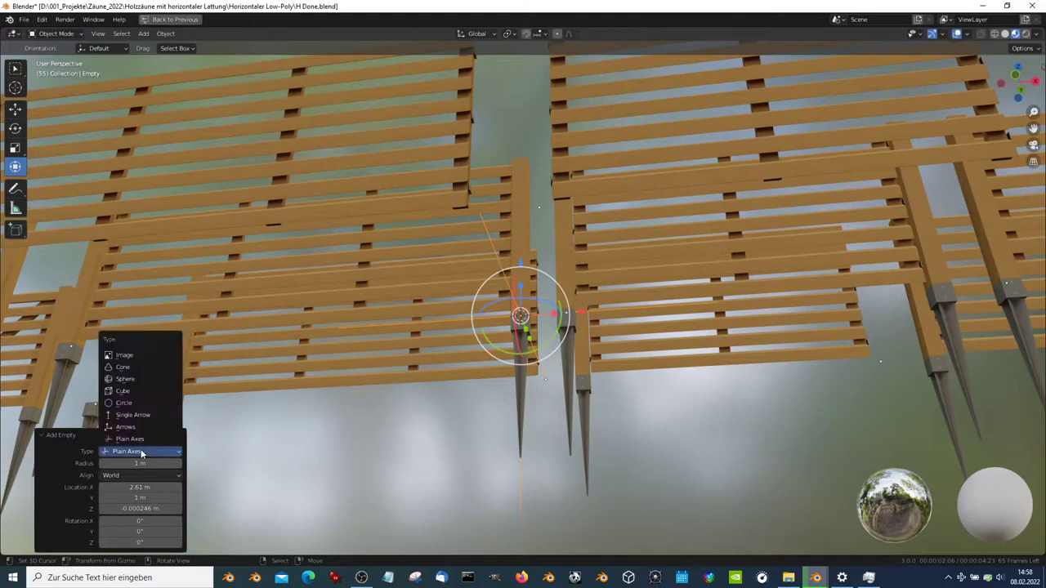
left_click(136, 395)
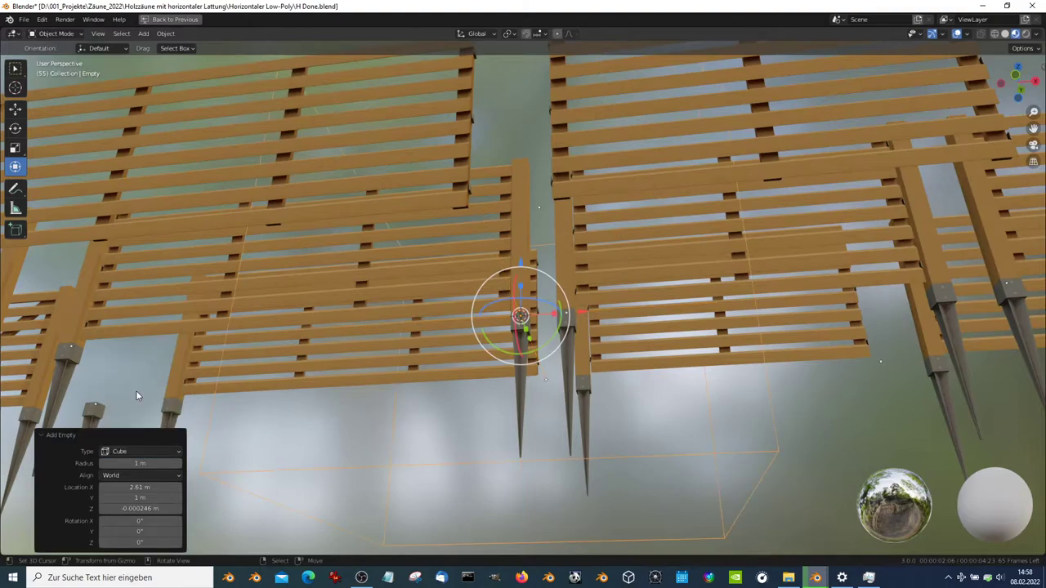
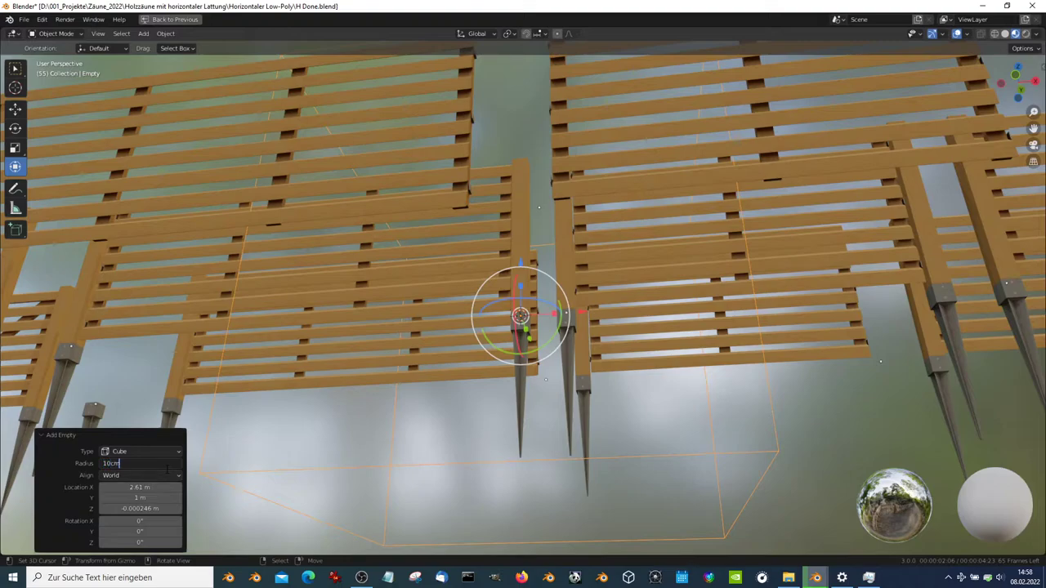
Confirm the 0.1 m empty radius, select the new empty, and switch to Top view
key("Return")
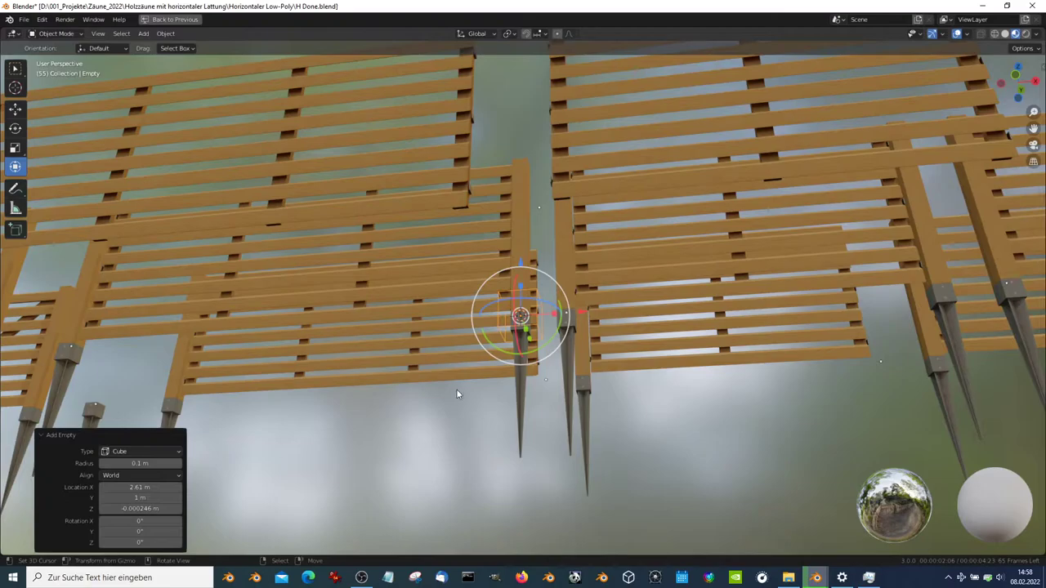
scroll(458, 394, "up", 5)
middle_click_drag(458, 394, 535, 306)
left_click(536, 306)
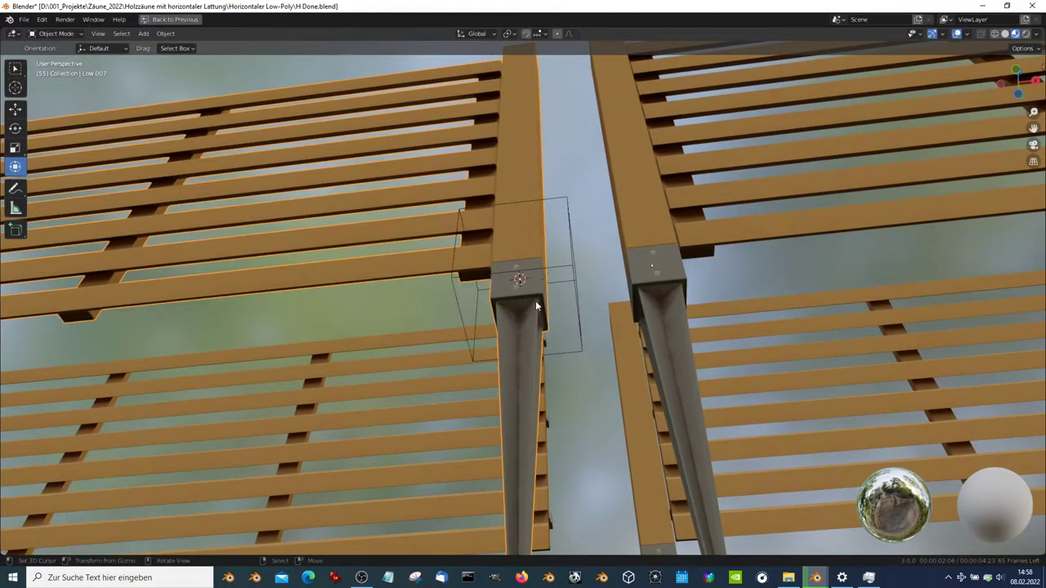
left_click(535, 306)
scroll(561, 211, "down", 3)
middle_click_drag(561, 210, 551, 233)
scroll(550, 213, "up", 2)
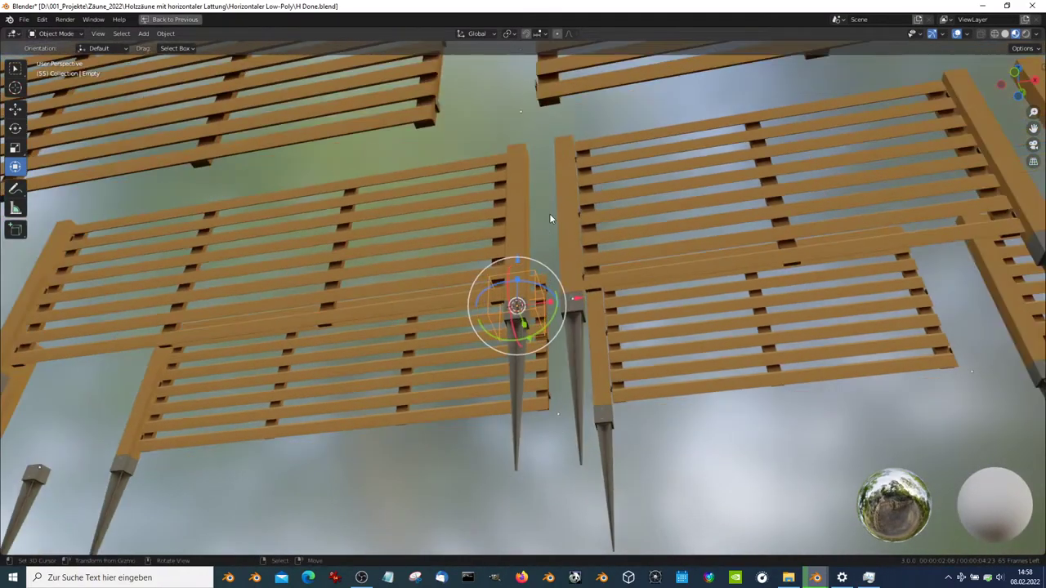
key("KP_7")
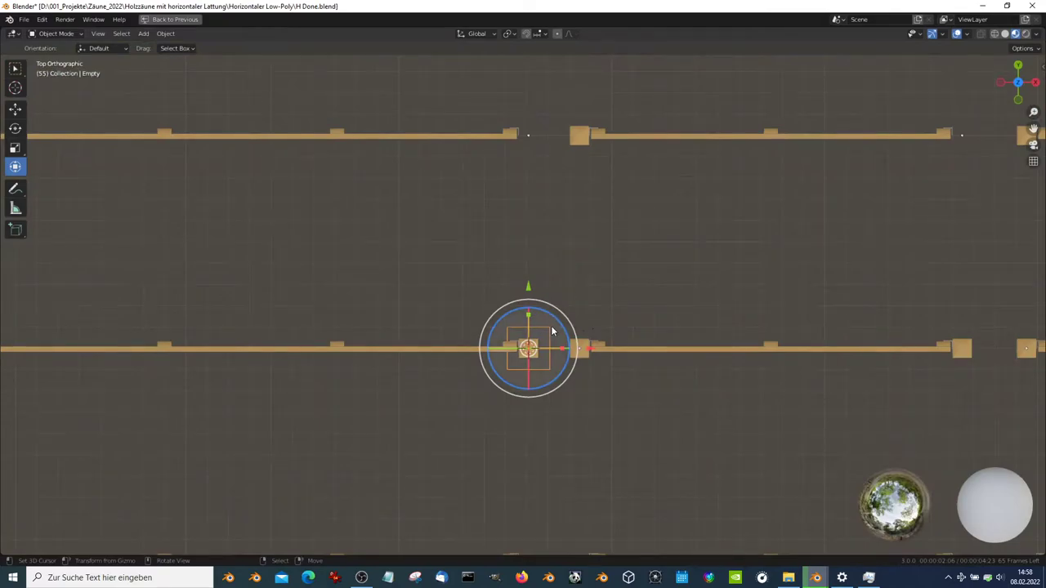
middle_click_drag(551, 331, 502, 330, "shift")
Alt+D linked copies of the empty onto the next post 2 m along and the right fence end
key("alt+d")
left_click(933, 339)
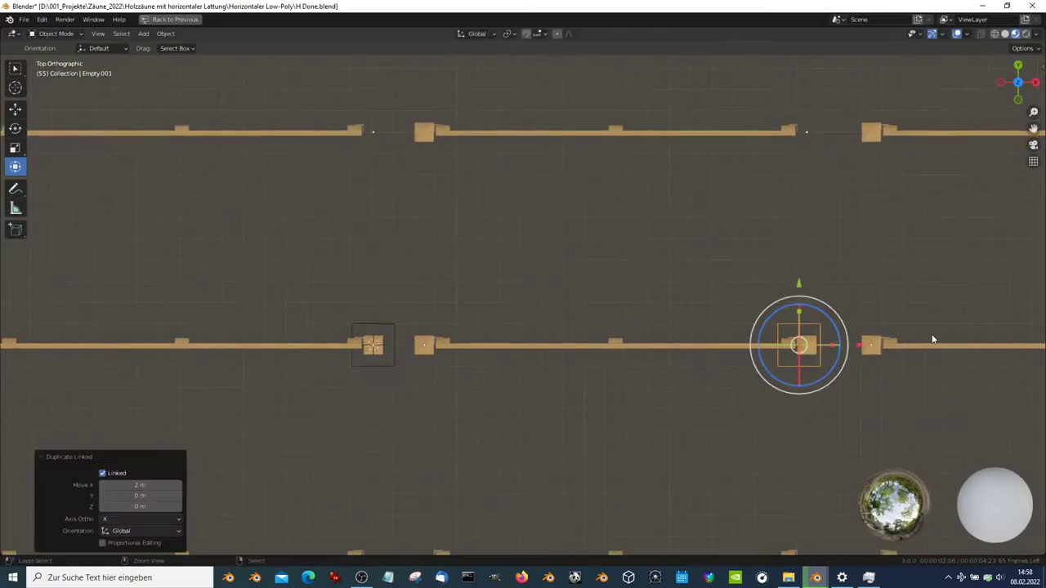
scroll(733, 335, "up", 3)
mouse_move(733, 334)
middle_mouse_down("shift")
mouse_move(455, 346)
mouse_move(626, 332)
middle_mouse_up("shift")
scroll(456, 346, "down", 2)
key("alt+d")
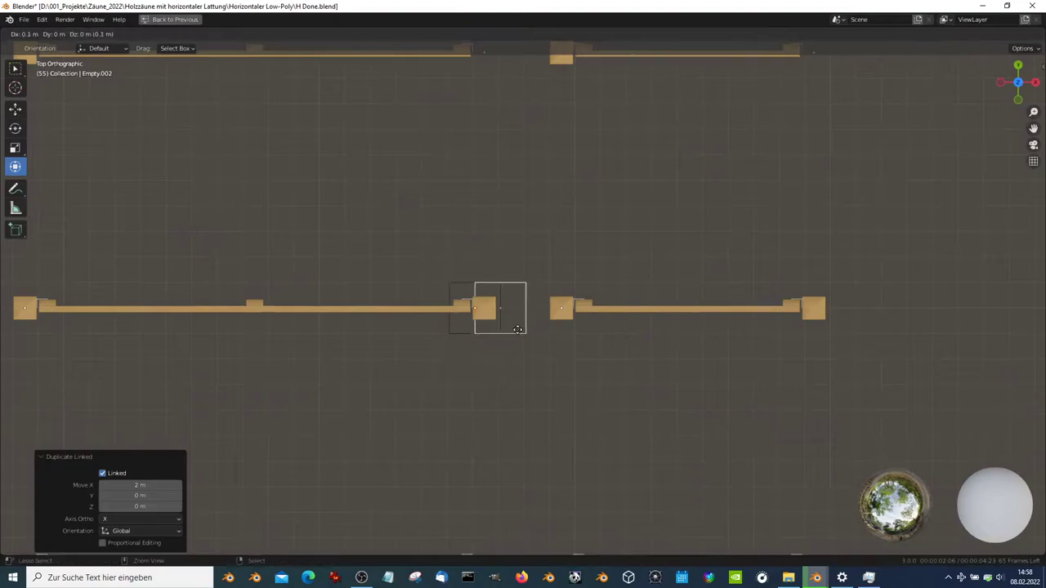
left_click(814, 277)
middle_click_drag(814, 276, 759, 351, "shift")
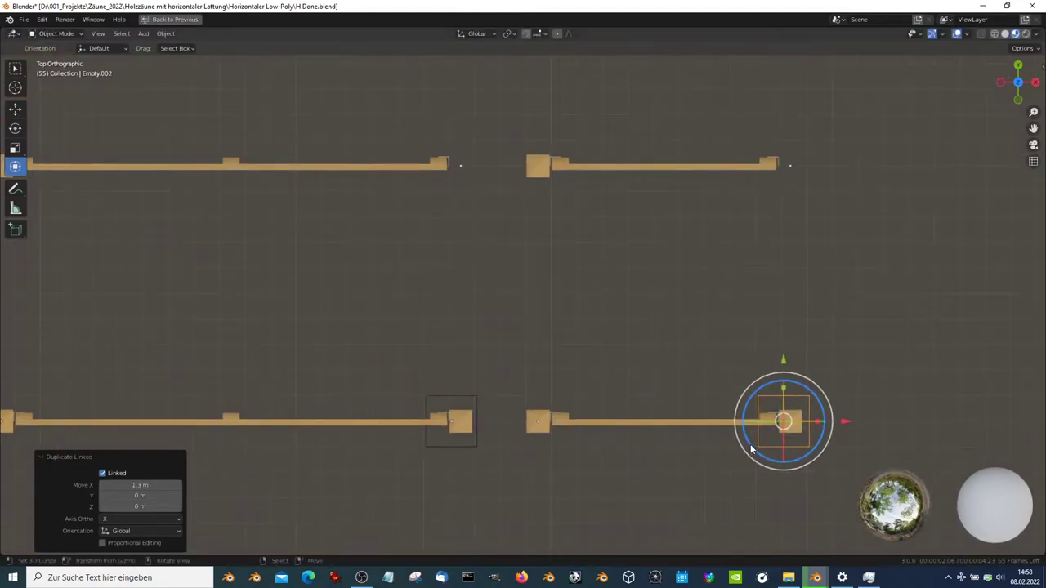
Place three linked empty copies on the upper fence row's posts
key("alt+d")
left_click(316, 174)
middle_click_drag(317, 174, 752, 285, "shift")
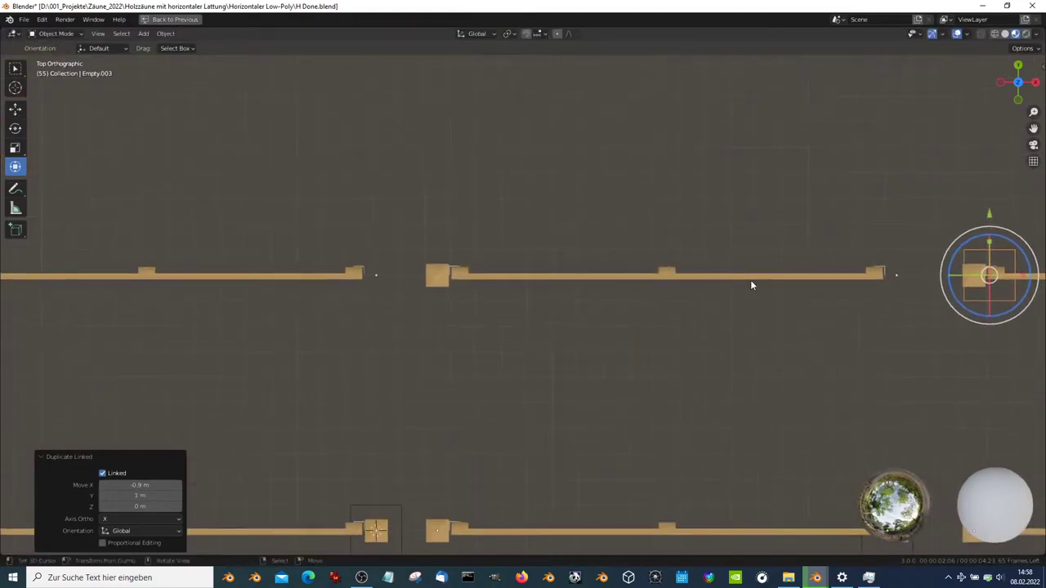
key("alt+d")
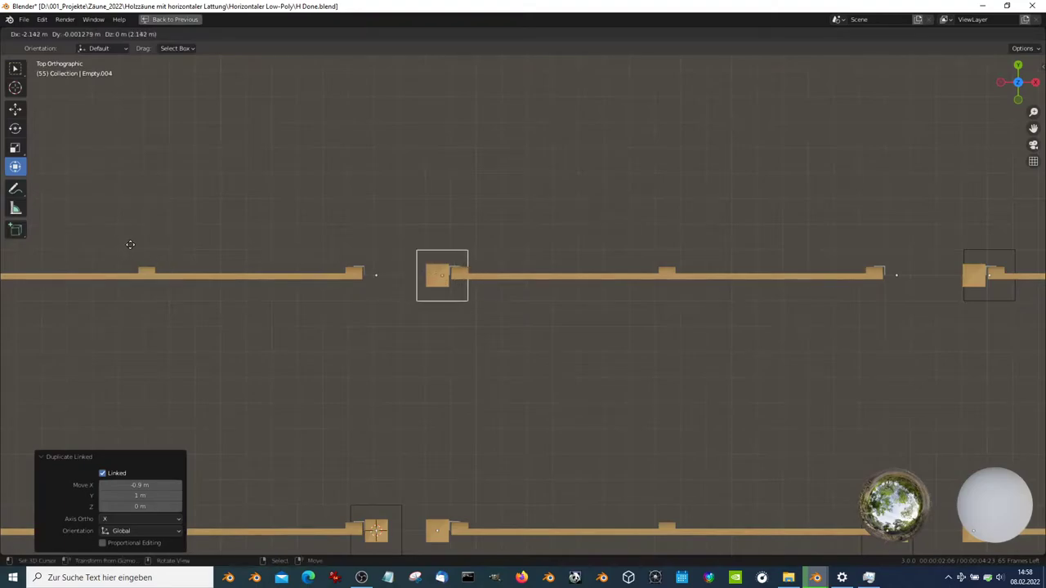
left_click(130, 244)
middle_click_drag(122, 245, 670, 304, "shift")
key("alt+d")
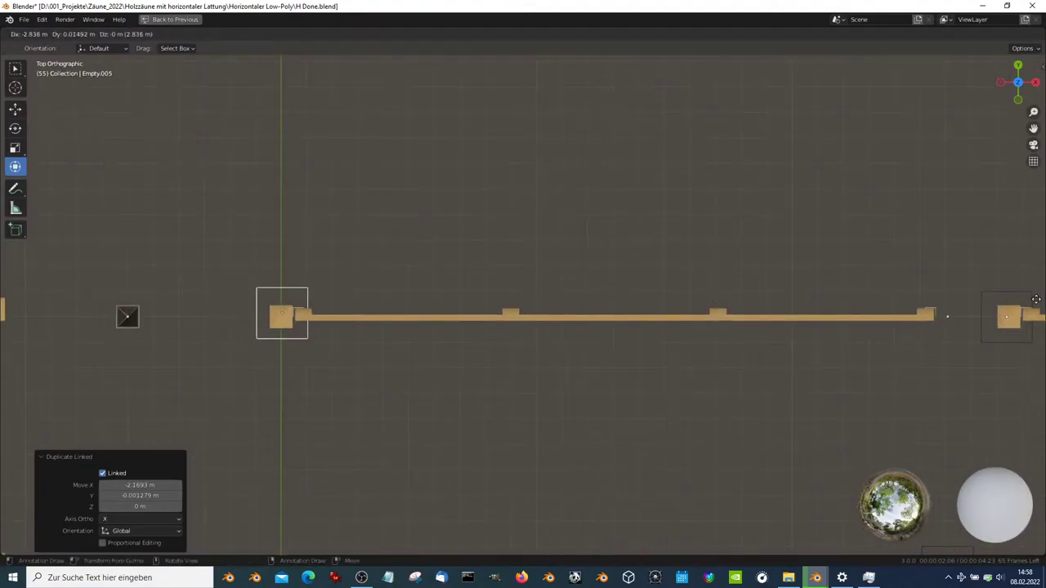
left_click(1037, 299)
View all three fence rows and place one more linked empty copy down and right
scroll(711, 347, "down", 3)
scroll(711, 347, "down", 2)
middle_click_drag(710, 347, 681, 284, "shift")
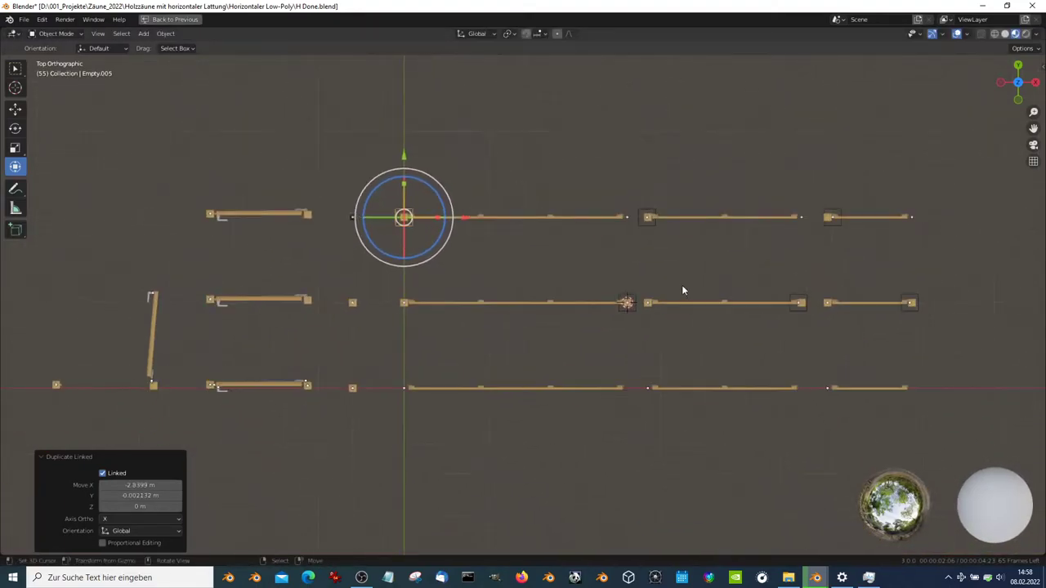
scroll(683, 290, "up", 3)
scroll(600, 338, "down", 1)
mouse_move(600, 338)
middle_mouse_down("shift")
mouse_move(425, 236)
mouse_move(552, 262)
middle_mouse_up("shift")
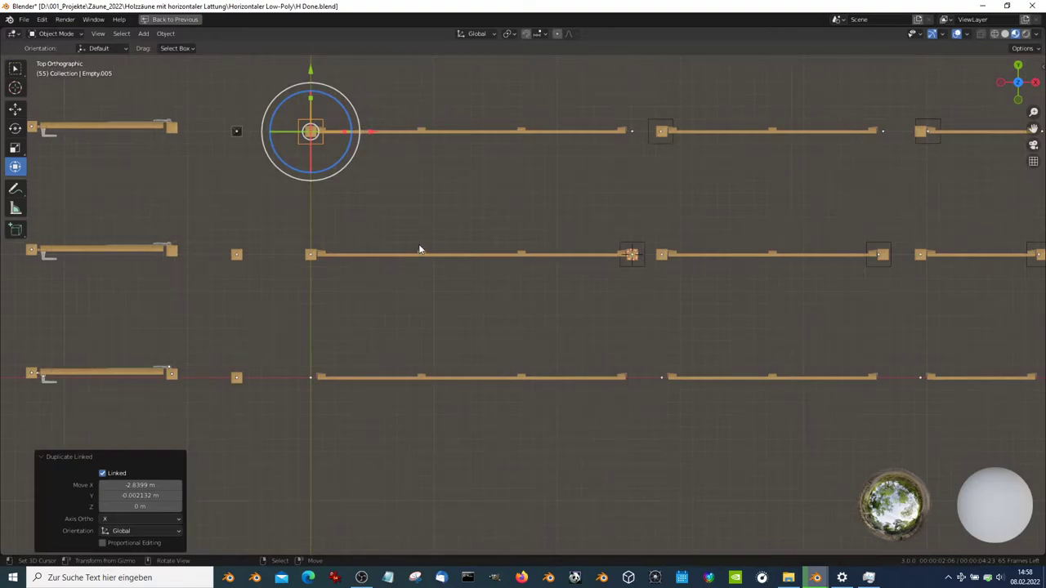
key("alt+d")
left_click(663, 361)
Delete the misplaced empty copy
middle_click_drag(663, 361, 510, 283, "shift")
scroll(510, 283, "up", 2)
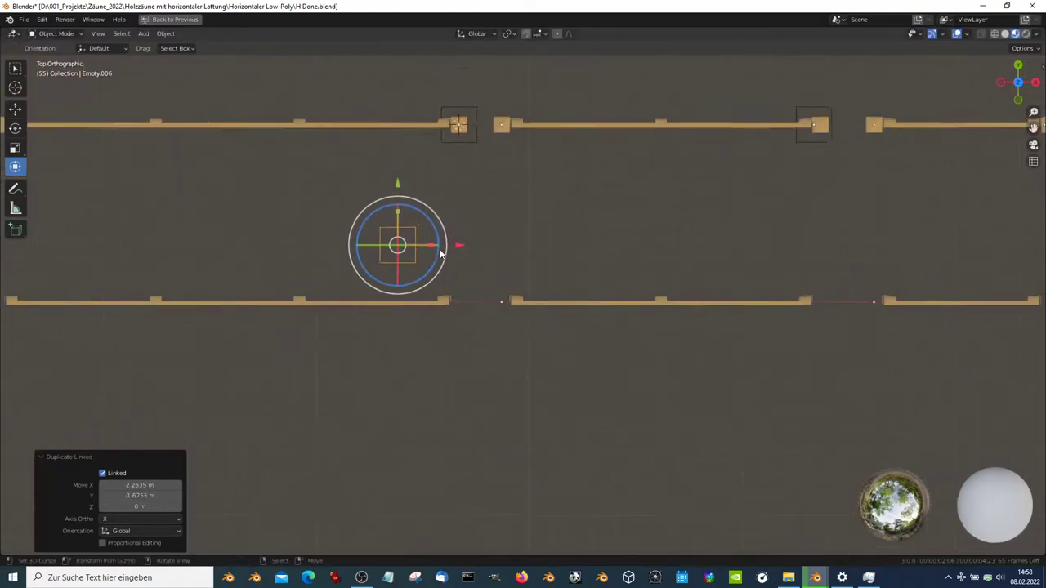
scroll(449, 248, "down", 1)
key("x")
left_click(449, 247)
scroll(451, 244, "down", 2)
mouse_move(451, 244)
middle_mouse_down("shift")
mouse_move(568, 375)
mouse_move(414, 222)
middle_mouse_up("shift")
Select an empty and place three more linked copies along the lower fence row
left_click(331, 209)
key("alt+d")
left_click(570, 403)
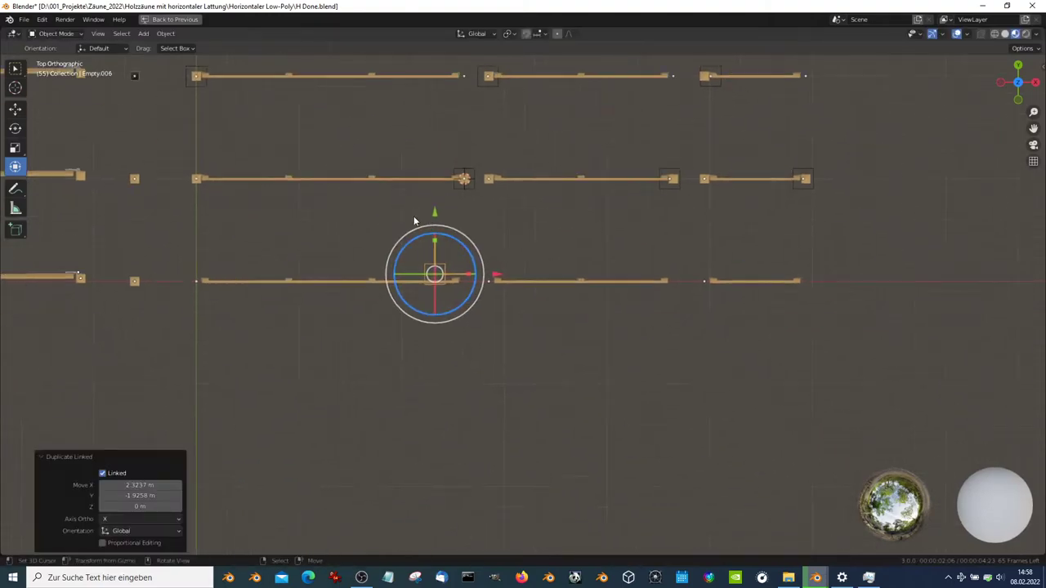
scroll(414, 222, "up", 3)
key("alt+d")
left_click(796, 243)
key("alt+d")
left_click(926, 281)
middle_click_drag(926, 281, 674, 313, "shift")
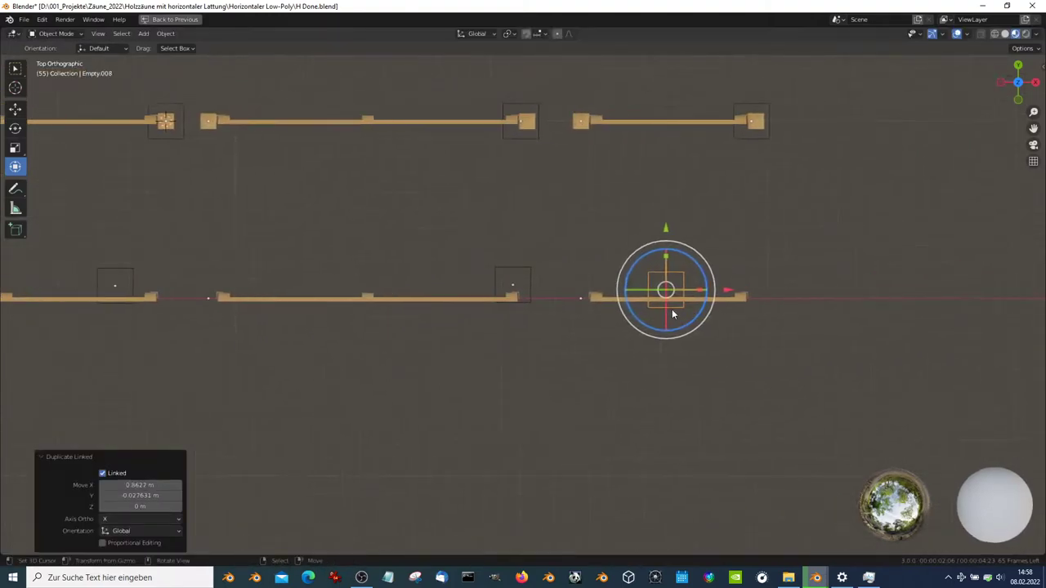
scroll(674, 314, "up", 1)
Move the last empty along X into position
key("g")
left_click(763, 320)
middle_click_drag(763, 320, 640, 322, "shift")
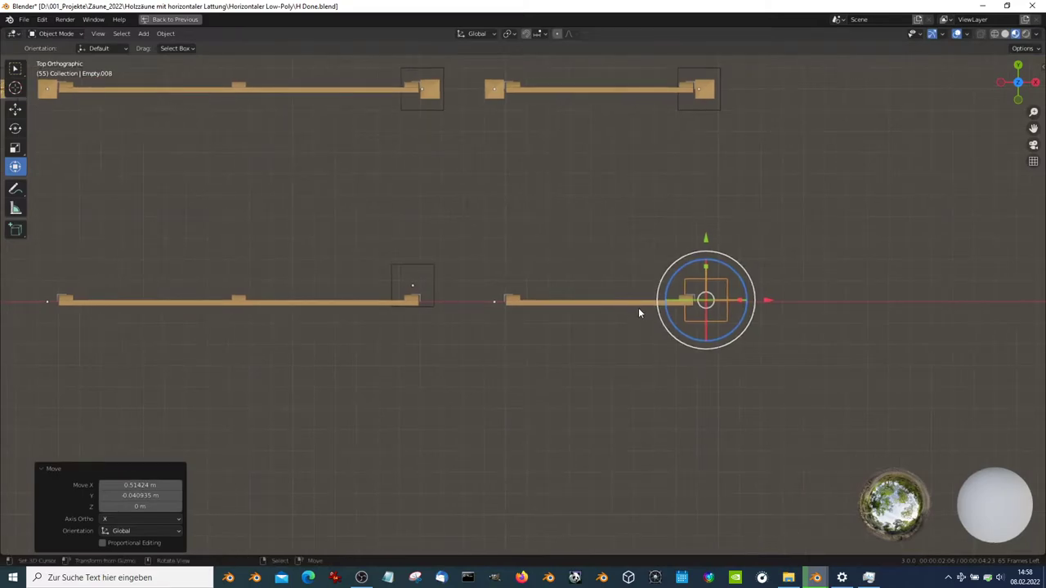
scroll(653, 294, "down", 1)
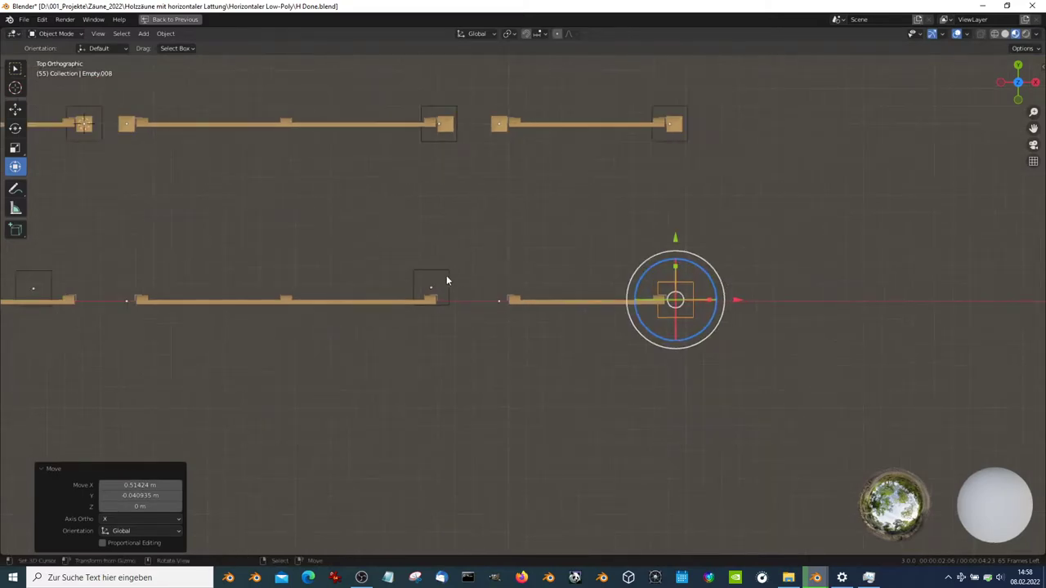
Delete the two extra empties and orbit into a perspective view of the fences
left_click(446, 277)
left_click(701, 299, "shift")
middle_click_drag(701, 299, 785, 321, "shift")
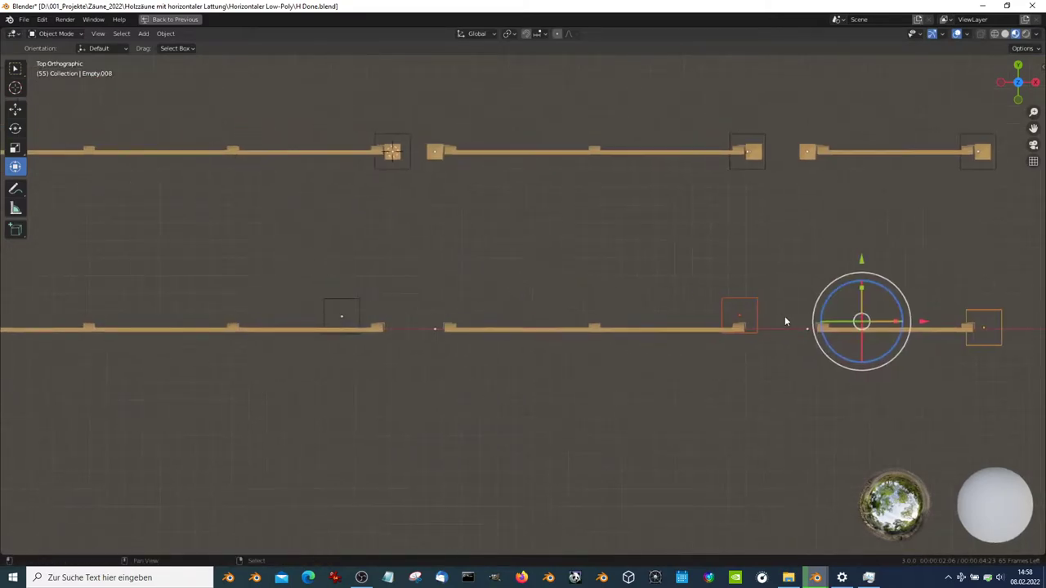
key("x")
left_click(367, 299)
scroll(470, 300, "down", 4)
scroll(636, 346, "up", 2)
scroll(568, 327, "up", 2)
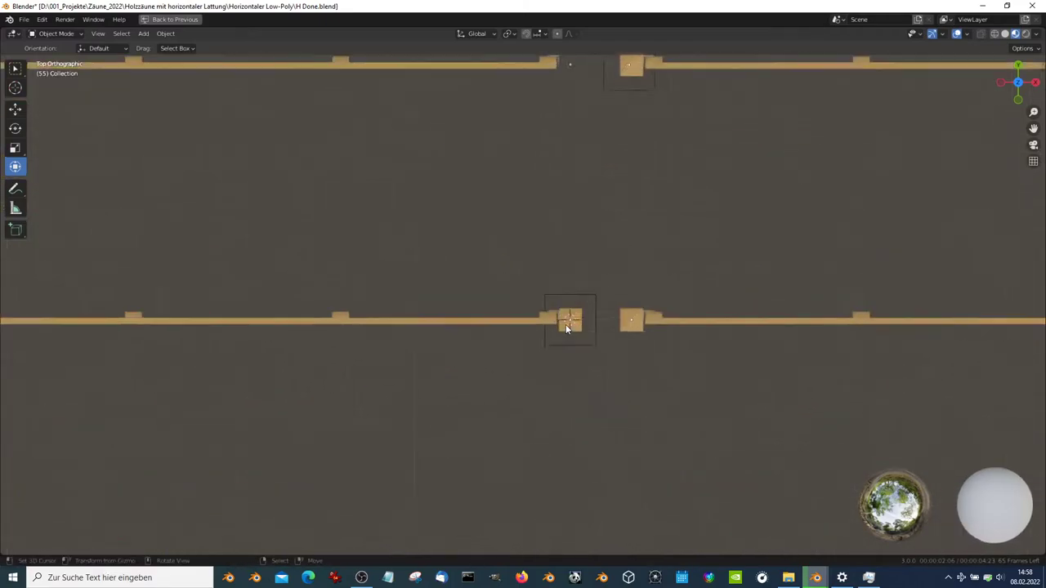
mouse_move(568, 327)
middle_mouse_down("shift")
mouse_move(483, 299)
mouse_move(469, 154)
mouse_move(424, 228)
mouse_move(476, 258)
middle_mouse_up("shift")
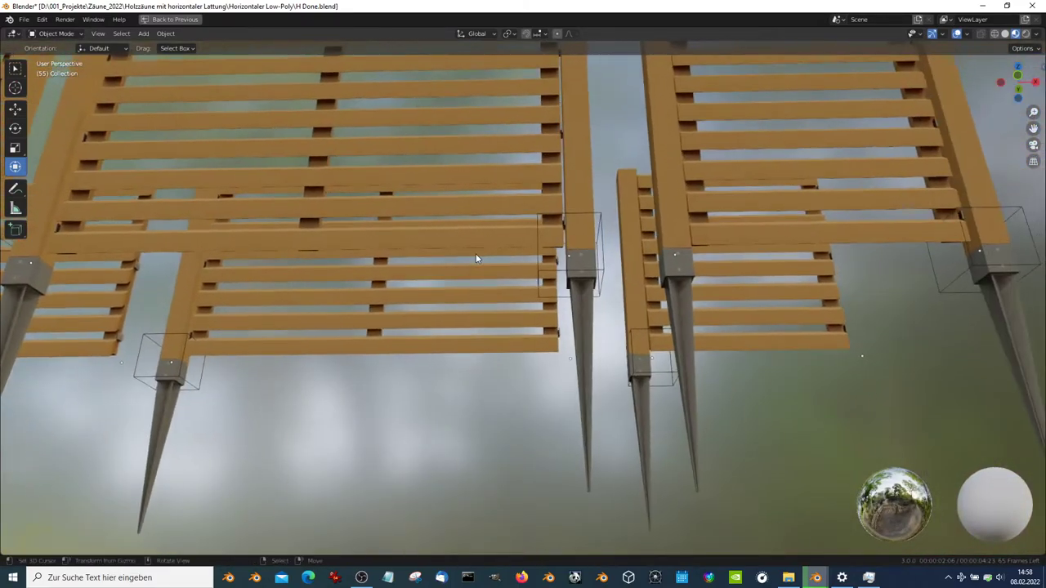
scroll(619, 228, "up", 2)
left_click(620, 228)
scroll(620, 228, "up", 1)
key("Tab")
scroll(625, 253, "up", 2)
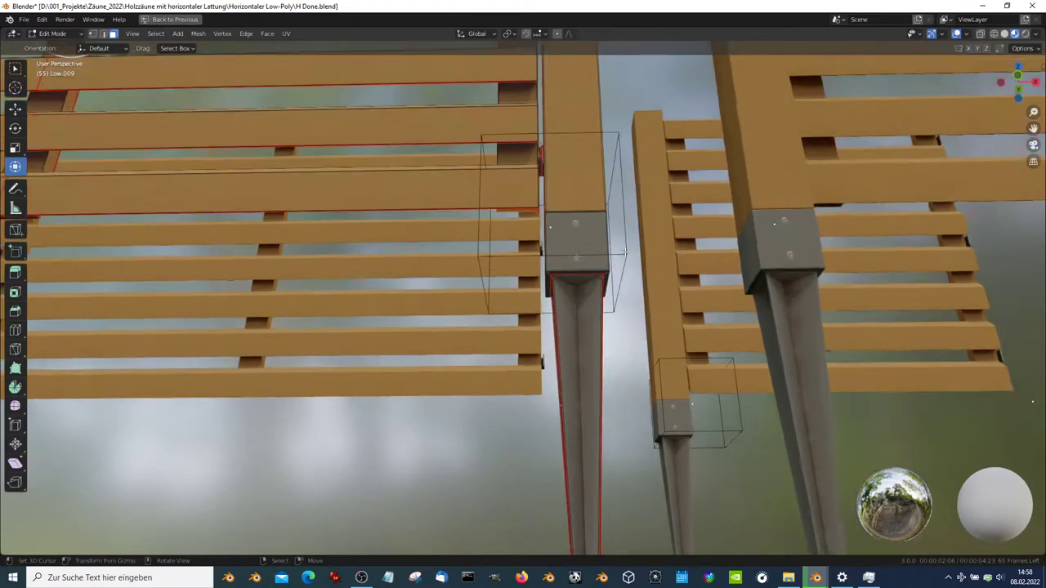
key("Tab")
scroll(622, 253, "down", 5)
middle_click_drag(623, 252, 572, 269)
left_click(580, 245)
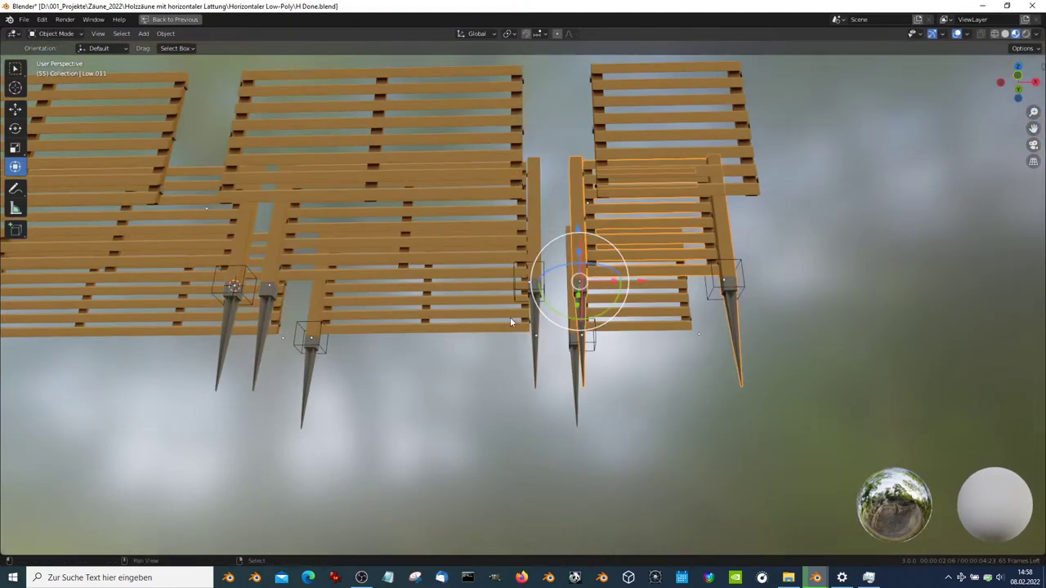
left_click(481, 217)
scroll(480, 217, "down", 3)
middle_click_drag(480, 218, 648, 425)
scroll(339, 373, "up", 2)
key("b")
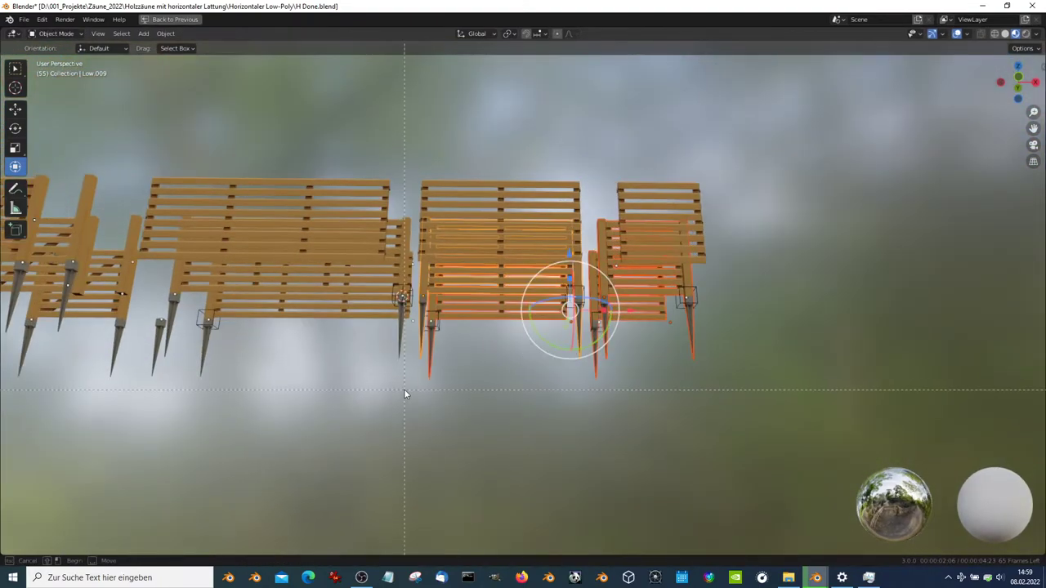
left_click_drag(403, 392, 362, 346)
mouse_move(362, 345)
middle_mouse_down()
mouse_move(438, 363)
mouse_move(425, 392)
middle_mouse_up()
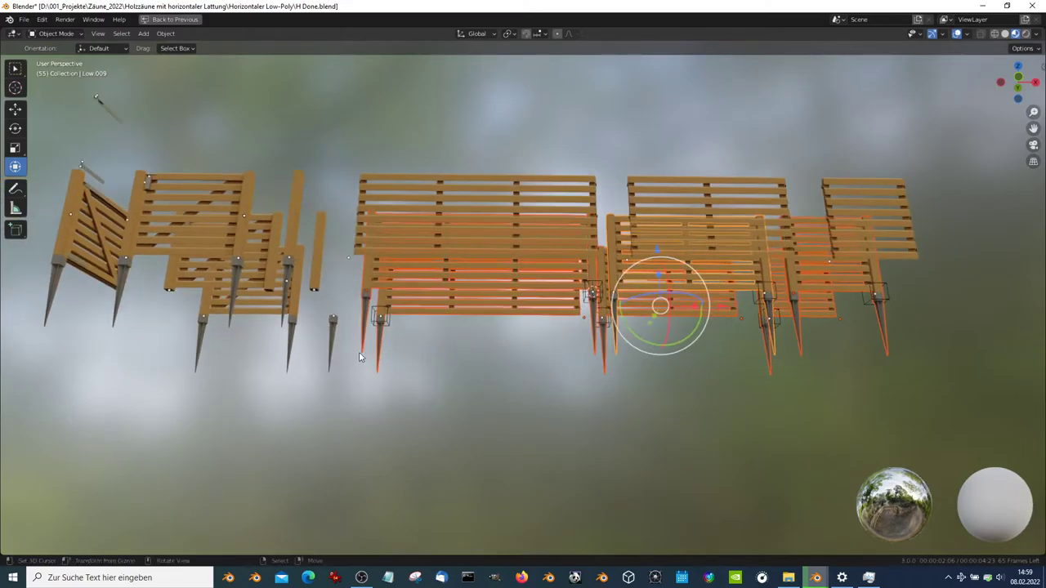
middle_click_drag(359, 357, 387, 366)
key("Tab")
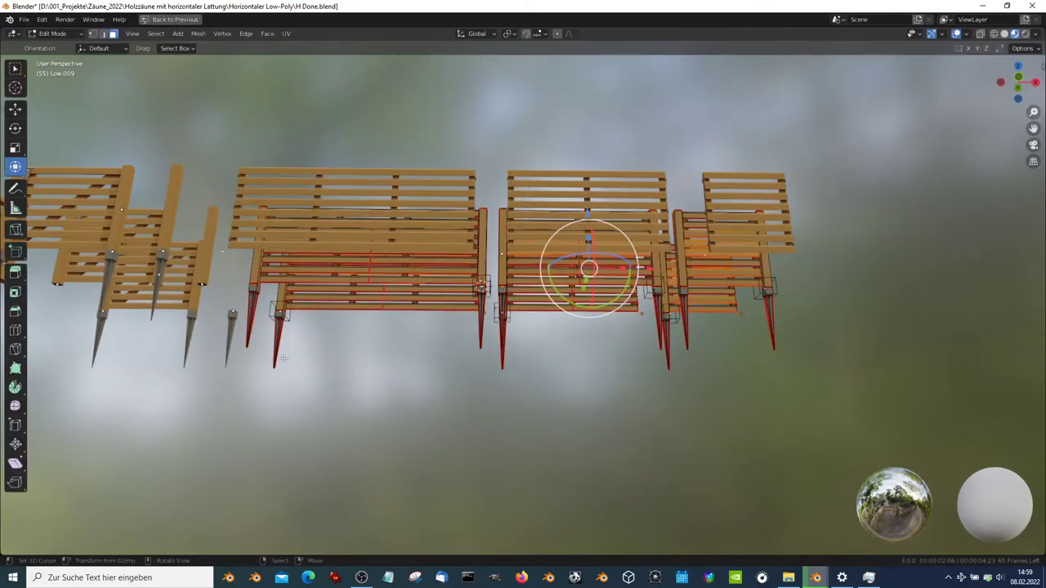
middle_click_drag(275, 342, 245, 311)
scroll(245, 311, "up", 2)
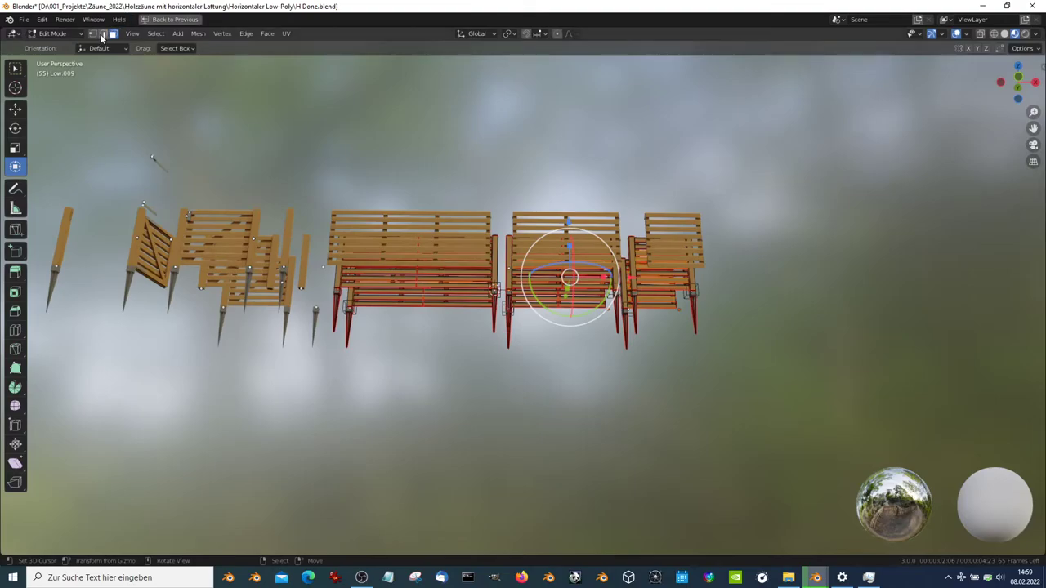
left_click(102, 36)
scroll(349, 324, "up", 2)
left_click(270, 338)
key("l")
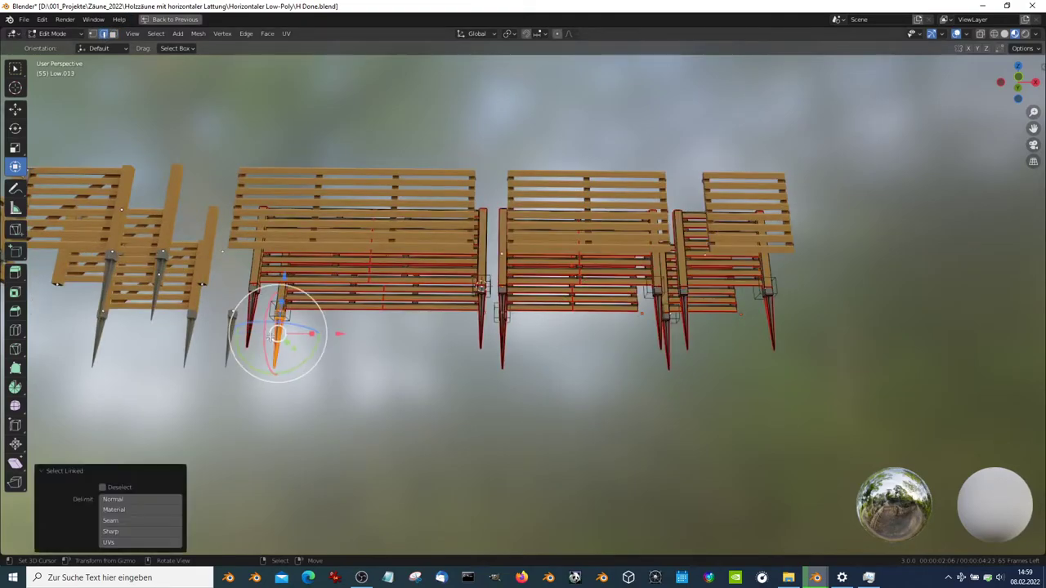
left_click(482, 349, "shift")
left_click(503, 353, "shift")
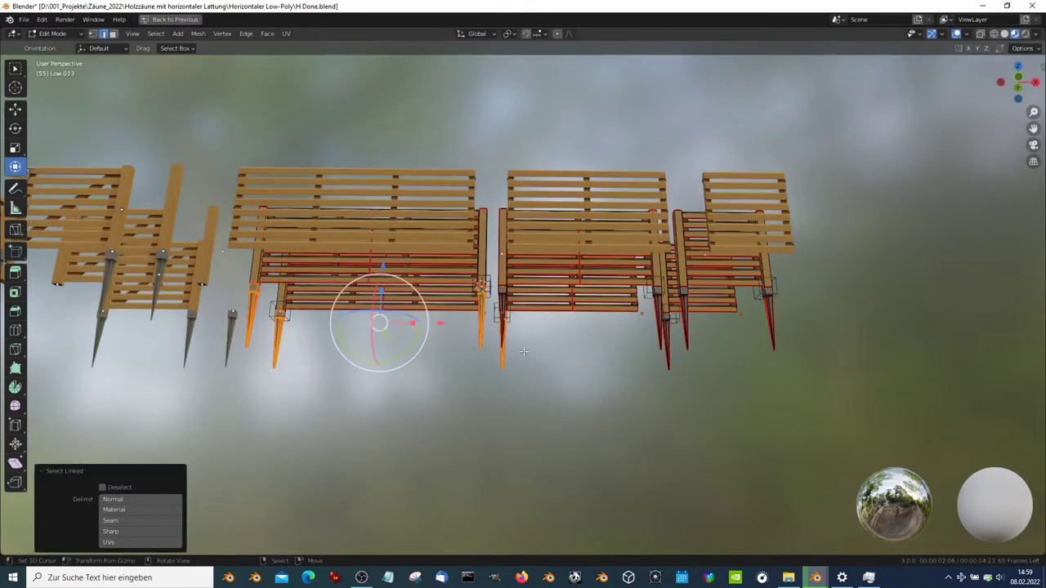
middle_click_drag(521, 358, 496, 360)
left_click(496, 358, "shift")
key("l")
key("l")
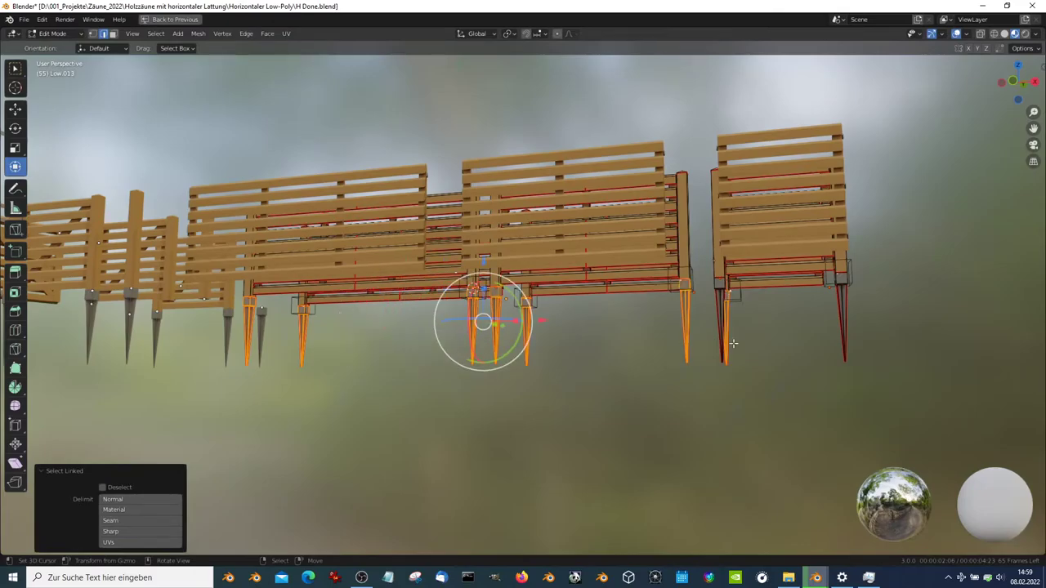
key("l")
mouse_move(835, 327)
middle_mouse_down()
mouse_move(369, 332)
mouse_move(561, 330)
middle_mouse_up()
key("l")
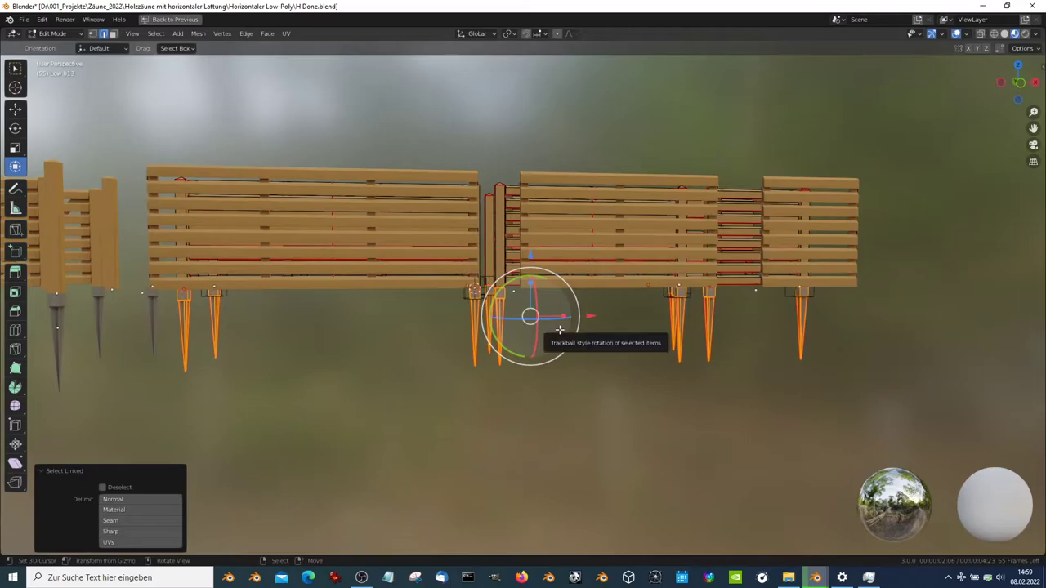
key("h")
mouse_move(722, 366)
middle_mouse_down()
mouse_move(640, 83)
mouse_move(659, 184)
middle_mouse_up()
scroll(646, 107, "up", 3)
key("alt+h")
left_click(533, 179)
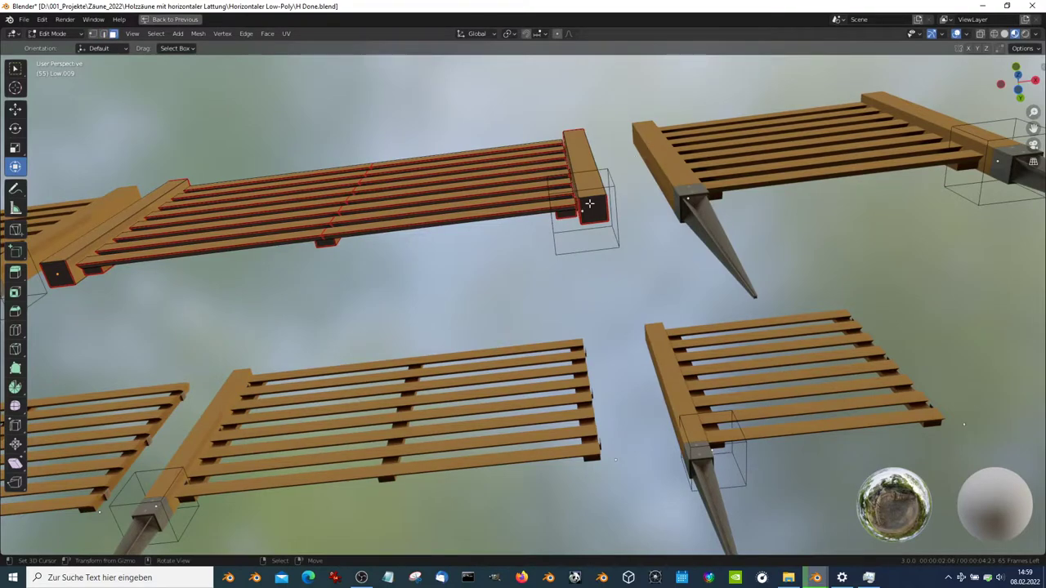
Place the 3D cursor on the panel end and snap the nearby post onto it
scroll(608, 210, "down", 2)
key("shift+s")
left_click(619, 212)
key("Tab")
middle_click_drag(618, 212, 488, 288)
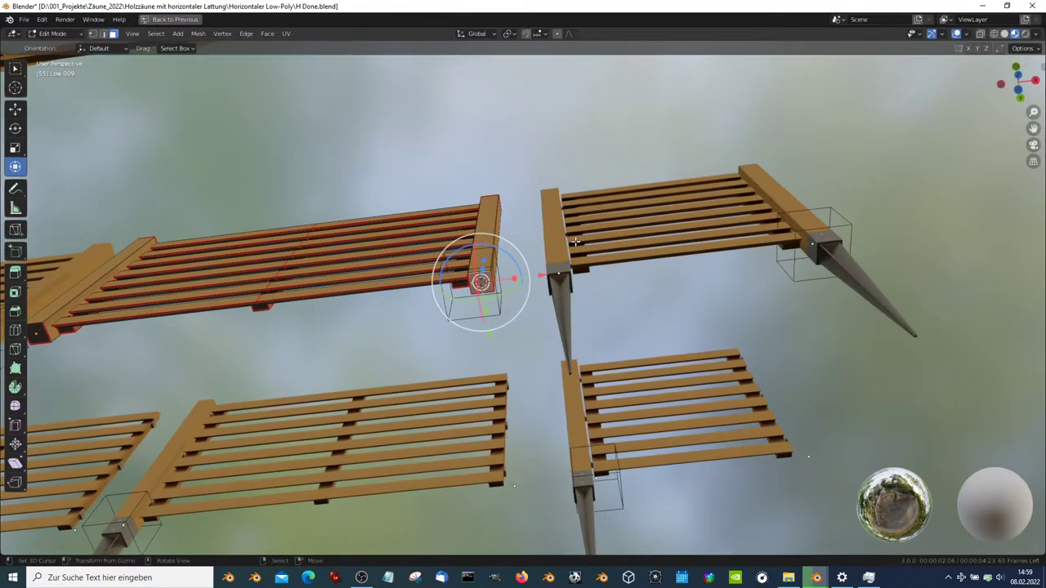
left_click(488, 288)
key("shift+s")
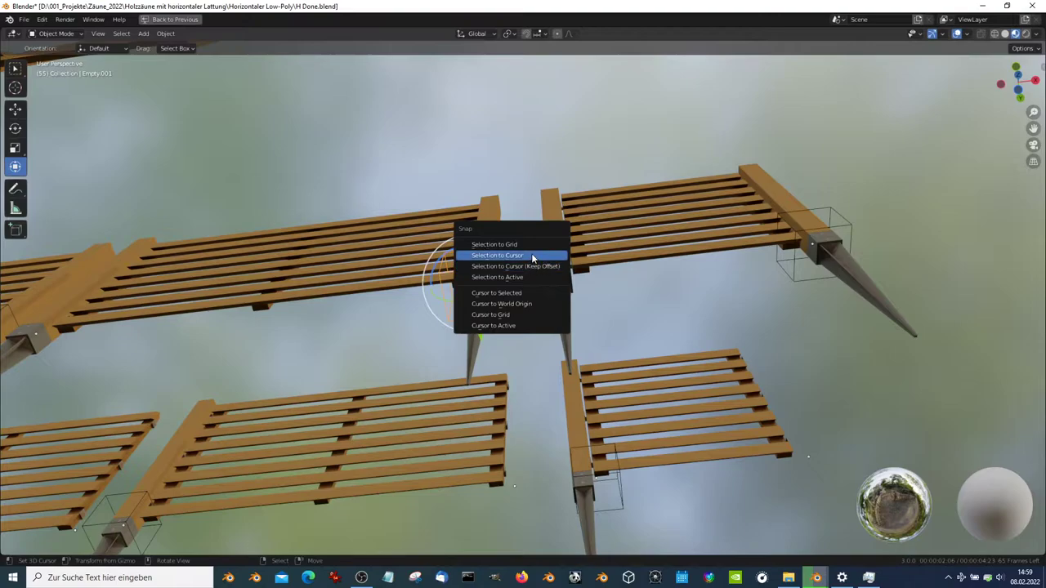
left_click(515, 256)
Try snapping the top-right panel's right end to the cursor, then undo the stretch
left_click(727, 242)
middle_click_drag(561, 280, 671, 250)
key("Tab")
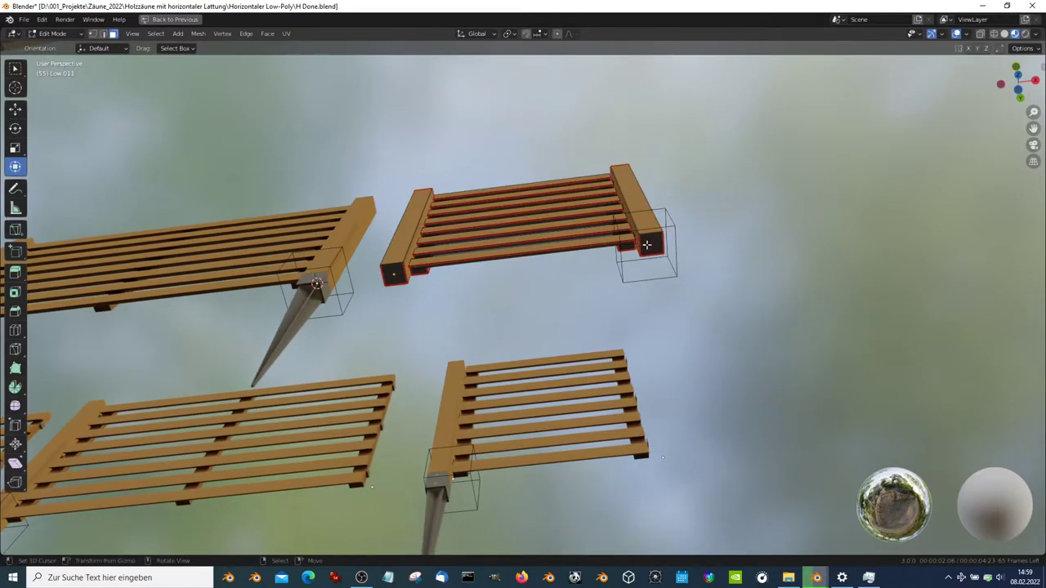
left_click(646, 245)
key("shift+s")
key("Tab")
key("Tab")
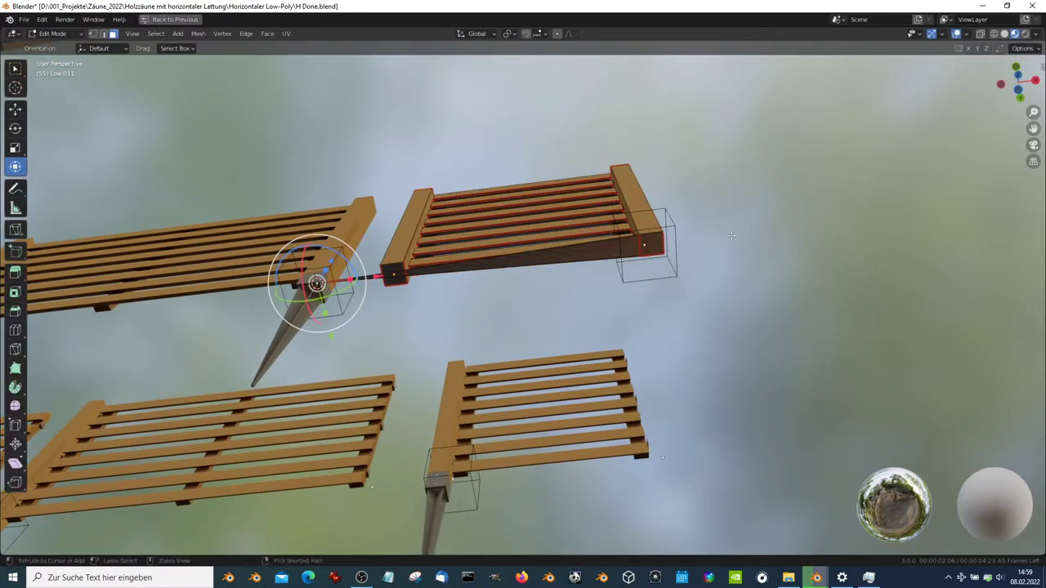
key("ctrl+z")
key("ctrl+z")
key("Tab")
key("Tab")
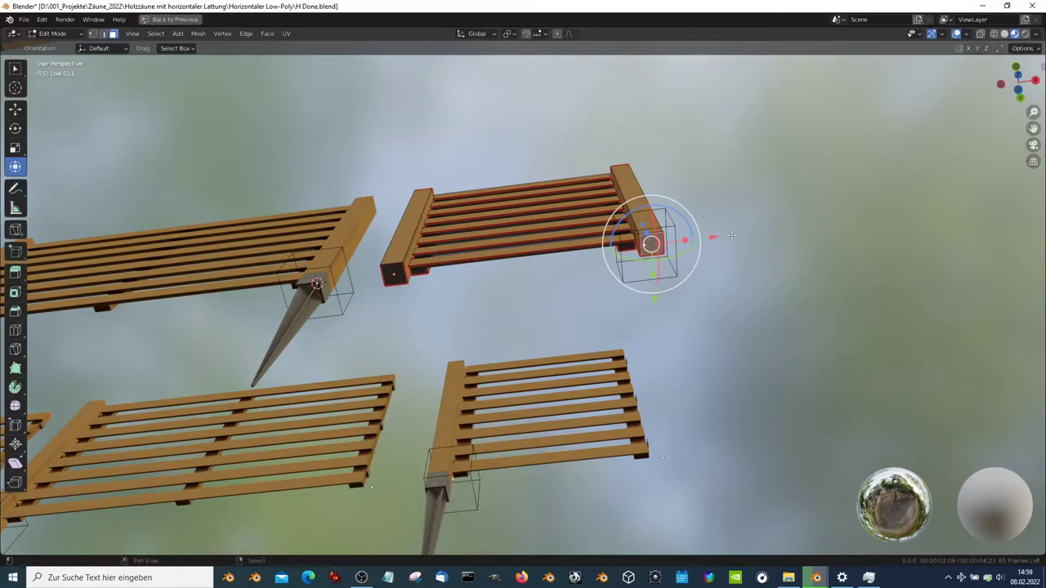
Snap the empty onto the 3D cursor at the top-right panel's right end
key("shift+s")
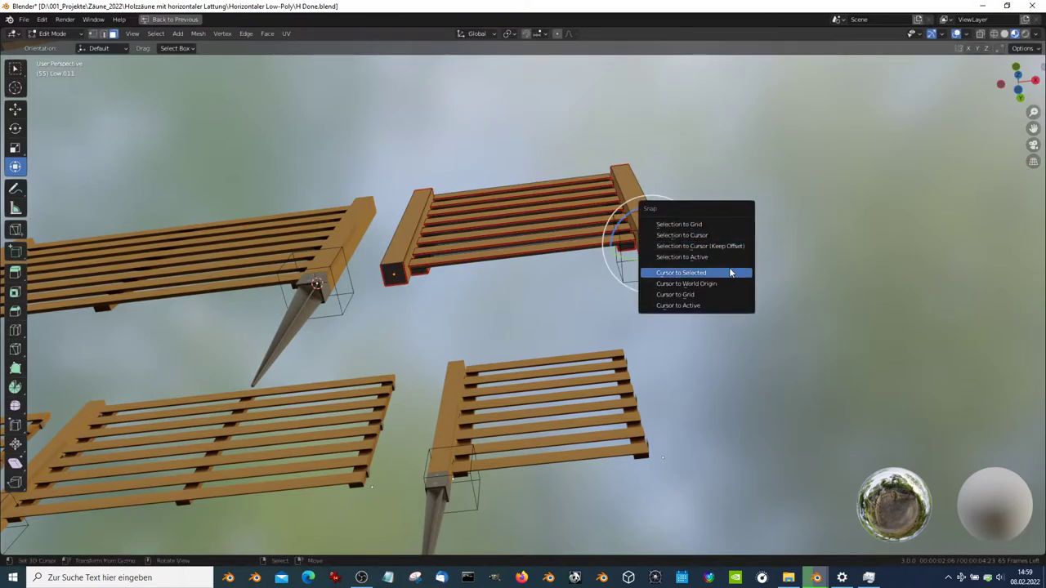
left_click(729, 271)
key("Tab")
left_click(679, 216)
key("shift+s")
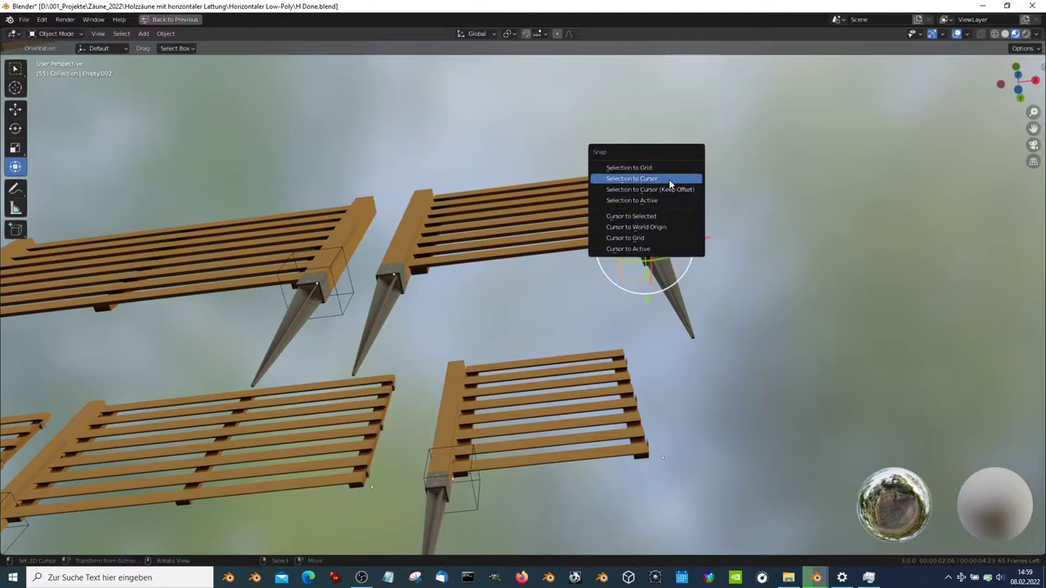
left_click(669, 178)
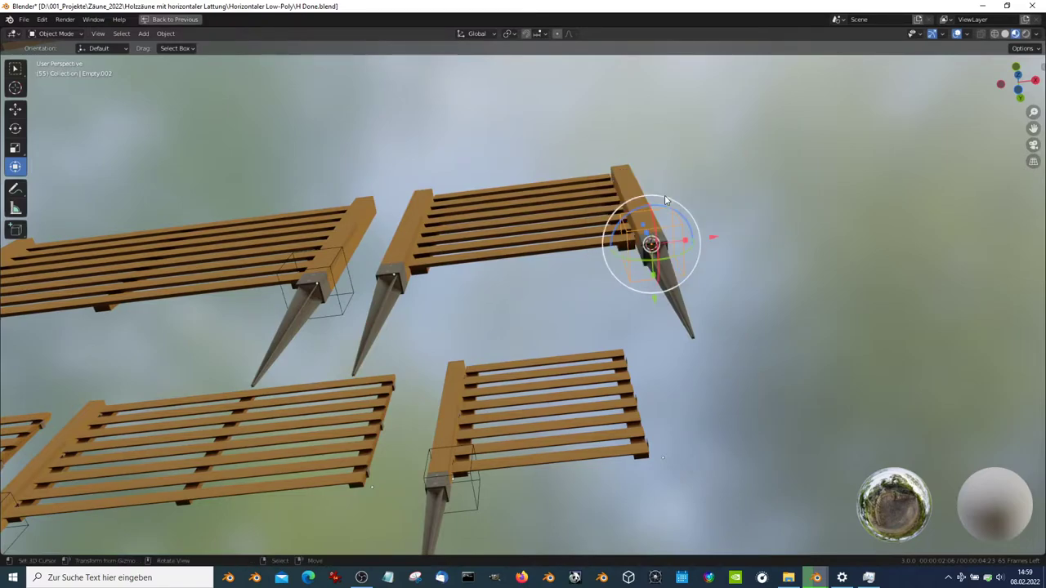
Delete the empty sitting at the post
mouse_move(665, 195)
middle_mouse_down()
mouse_move(714, 276)
mouse_move(532, 247)
middle_mouse_up()
mouse_move(626, 242)
middle_mouse_down()
mouse_move(527, 326)
mouse_move(572, 316)
mouse_move(458, 286)
mouse_move(526, 281)
mouse_move(541, 233)
middle_mouse_up()
left_click(528, 327)
key("x")
left_click(531, 313)
Delete the empties at the middle post and lower-left post (Empty.005)
left_click(554, 304)
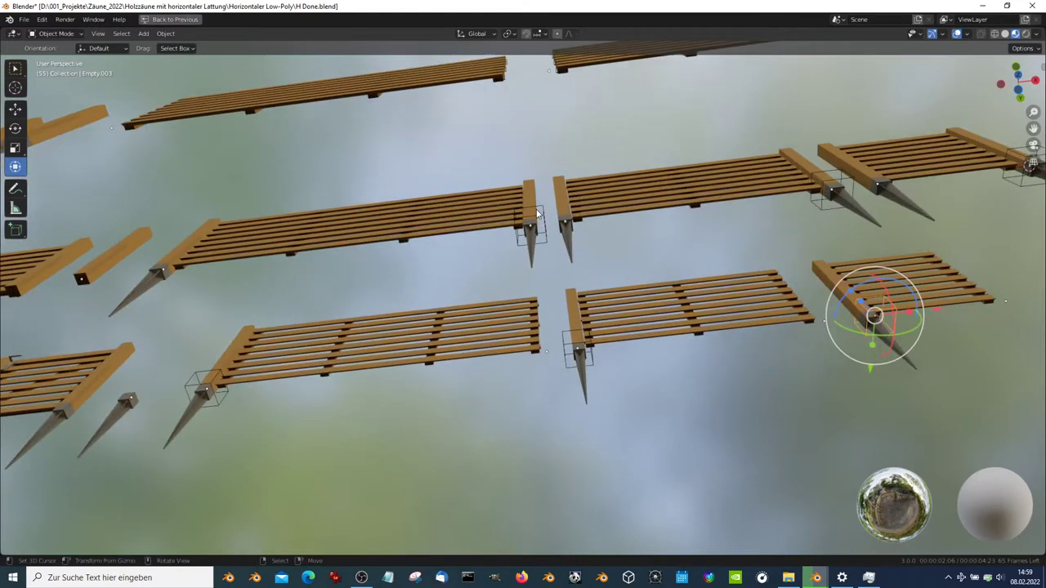
left_click(536, 213)
left_click(572, 323)
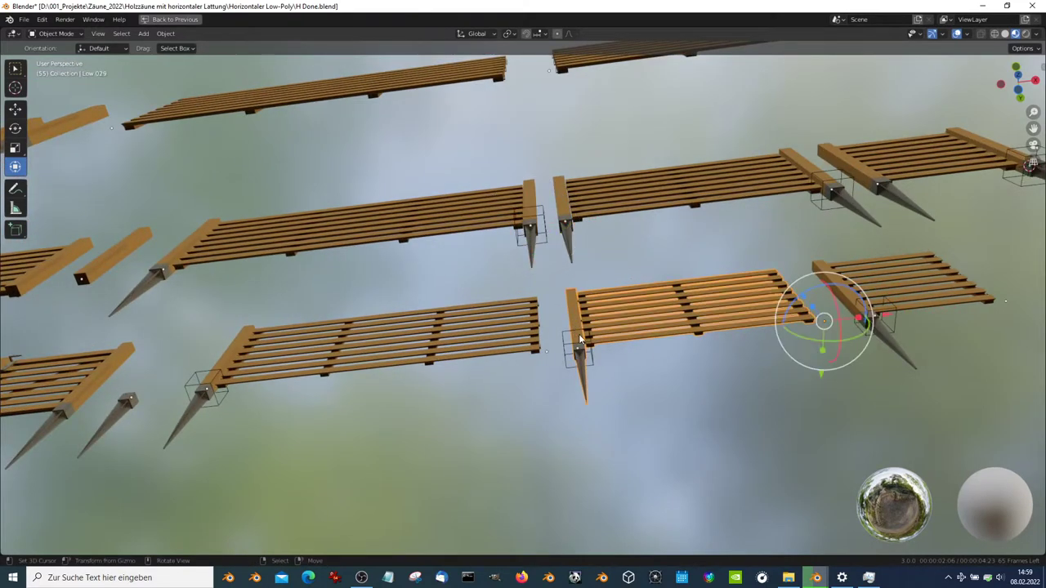
left_click(579, 335)
left_click(217, 399)
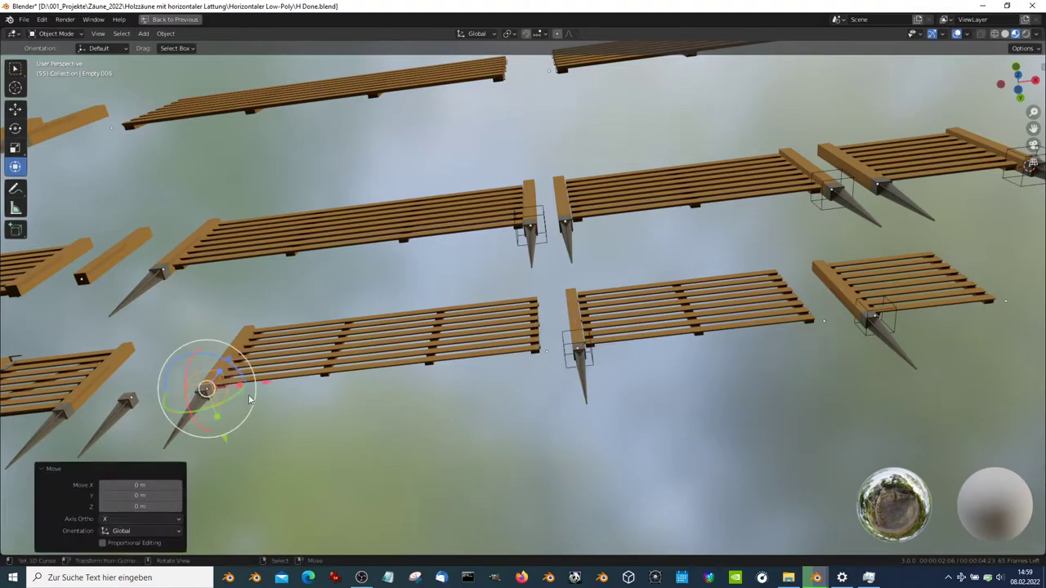
left_click(605, 364)
left_click(227, 402, "shift")
key("Delete")
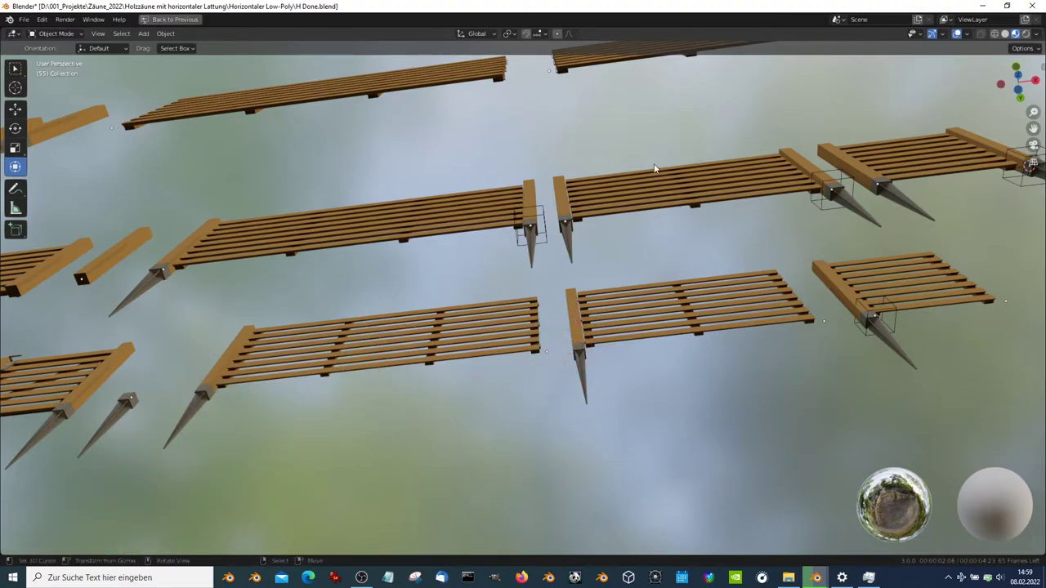
Delete the lower-right post's empty
left_click(533, 228)
left_click(533, 228)
middle_click_drag(809, 171, 695, 188, "shift")
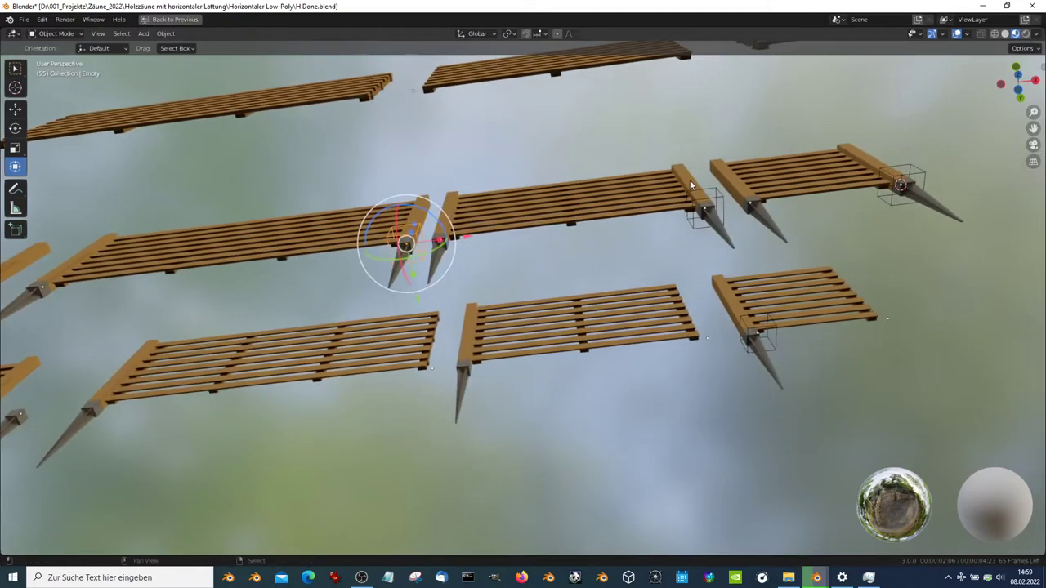
middle_click_drag(784, 338, 638, 354, "shift")
left_click(628, 347)
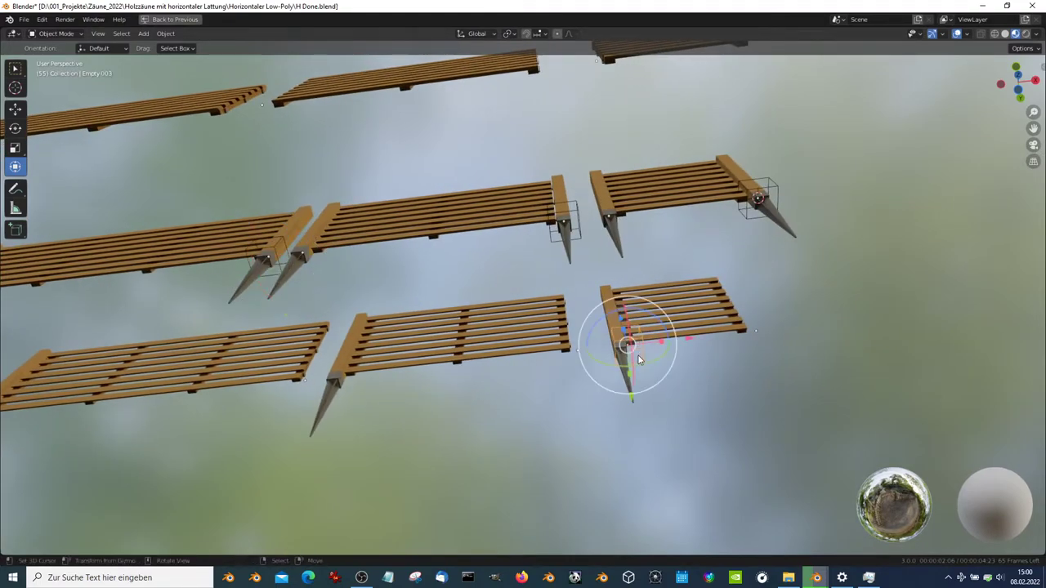
key("Delete")
Make linked duplicates of the centre, left and right post empties and shift them along Y
left_click(578, 220)
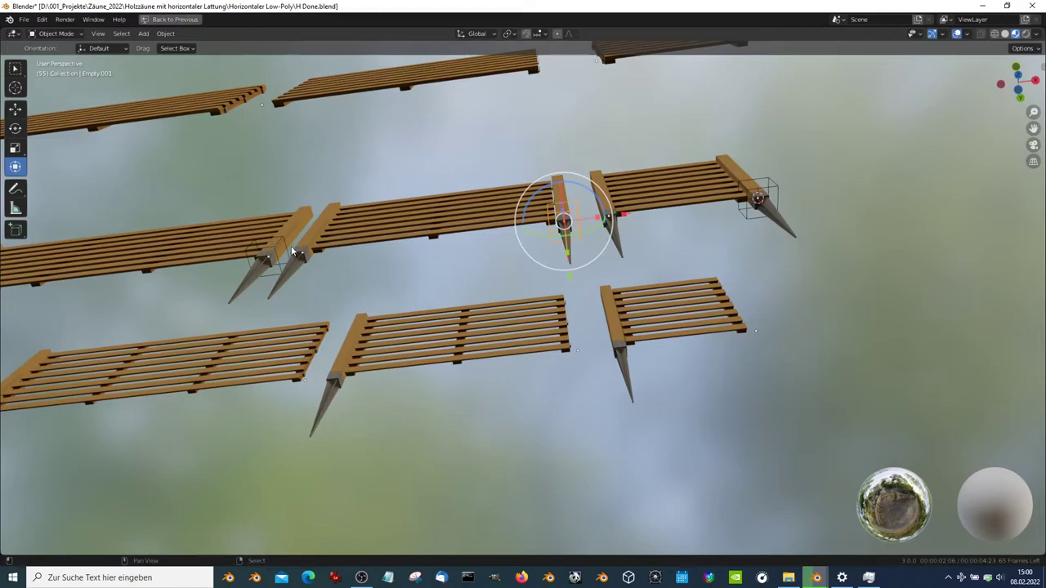
left_click(269, 241)
middle_click_drag(270, 240, 385, 280, "shift")
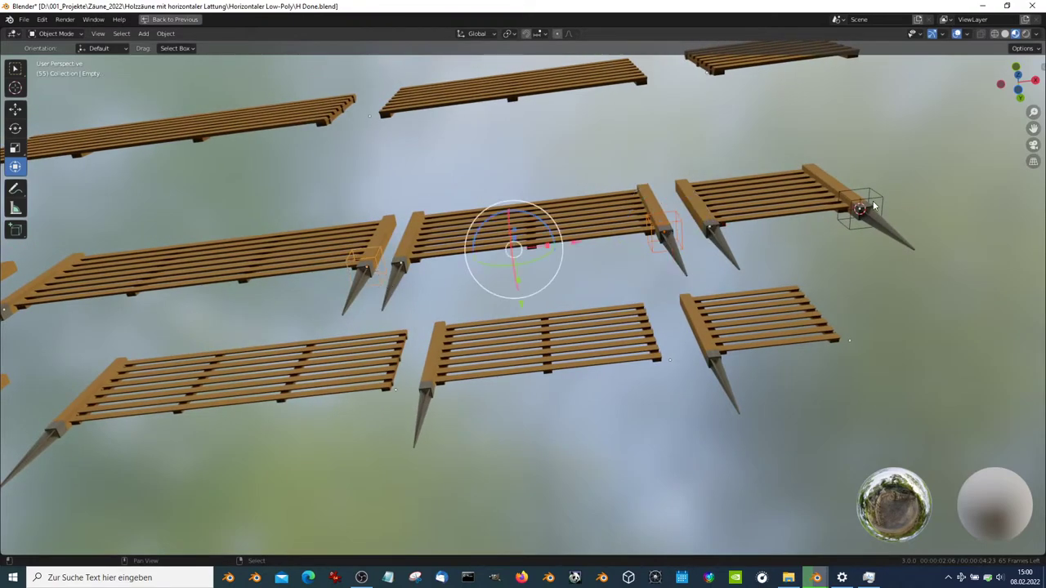
left_click(874, 206)
middle_click_drag(882, 189, 655, 216)
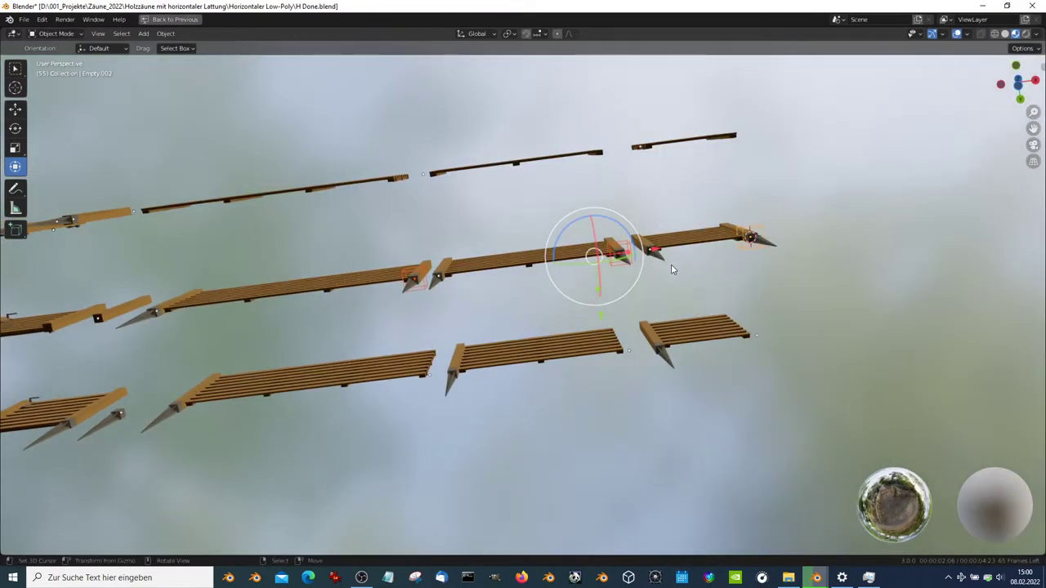
key("alt+d")
right_click(623, 283)
left_click_drag(600, 319, 607, 368)
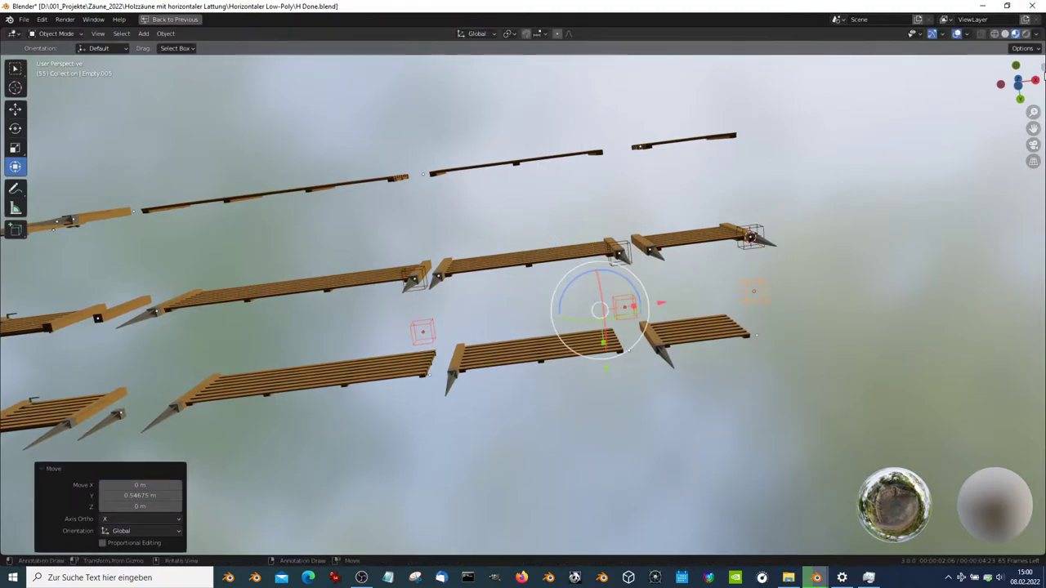
Set the Low.029 fence panel's Y location to 2 m
left_click(1040, 67)
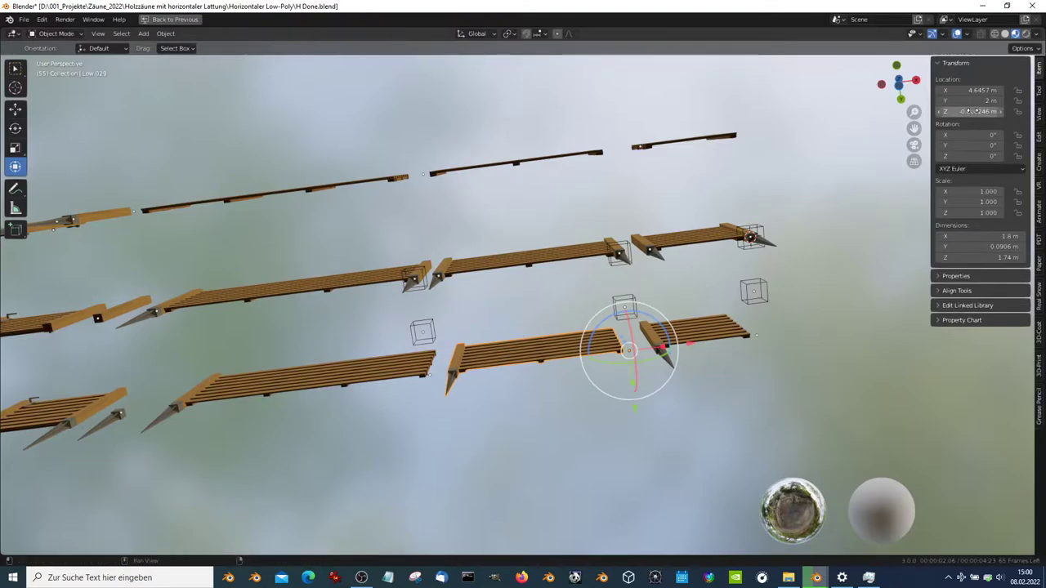
middle_click_drag(621, 311, 582, 331)
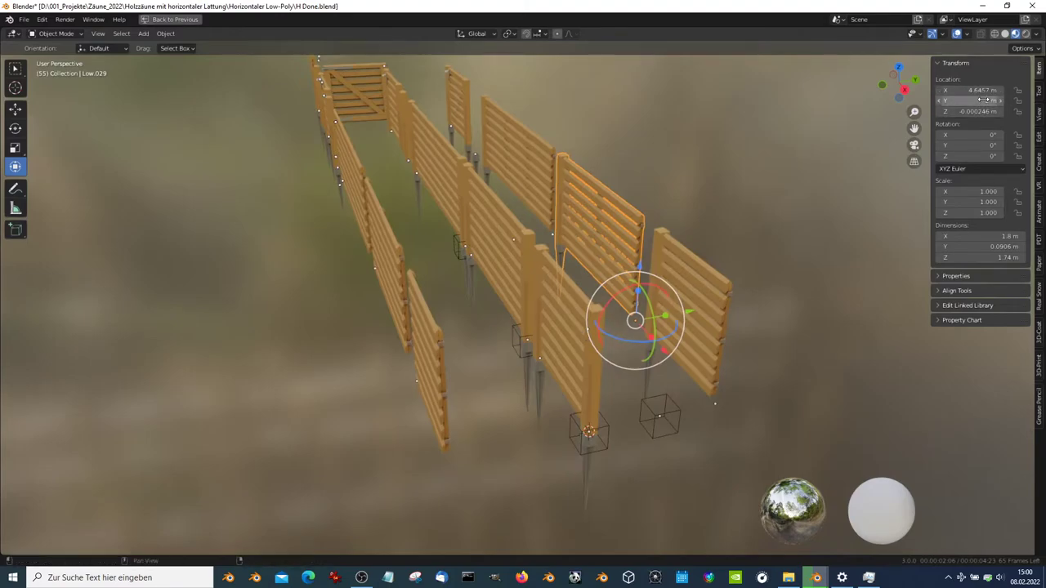
key("Return")
middle_click_drag(599, 356, 617, 337)
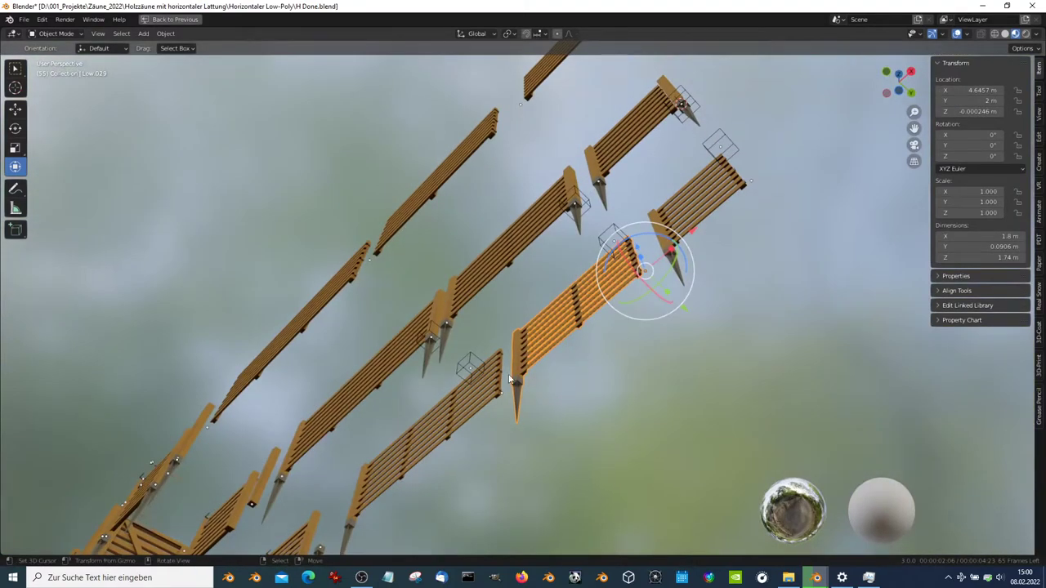
Set the Y location of Empty.003, Empty.004 and Empty.005 to 2 m
left_click(469, 367)
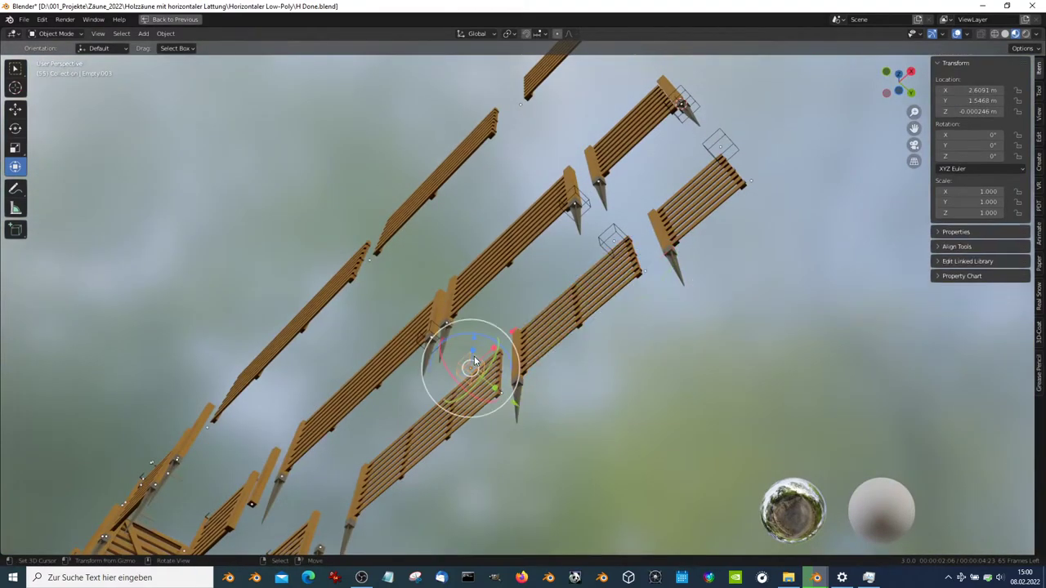
left_click(981, 100)
type("2")
key("Return")
left_click(614, 240)
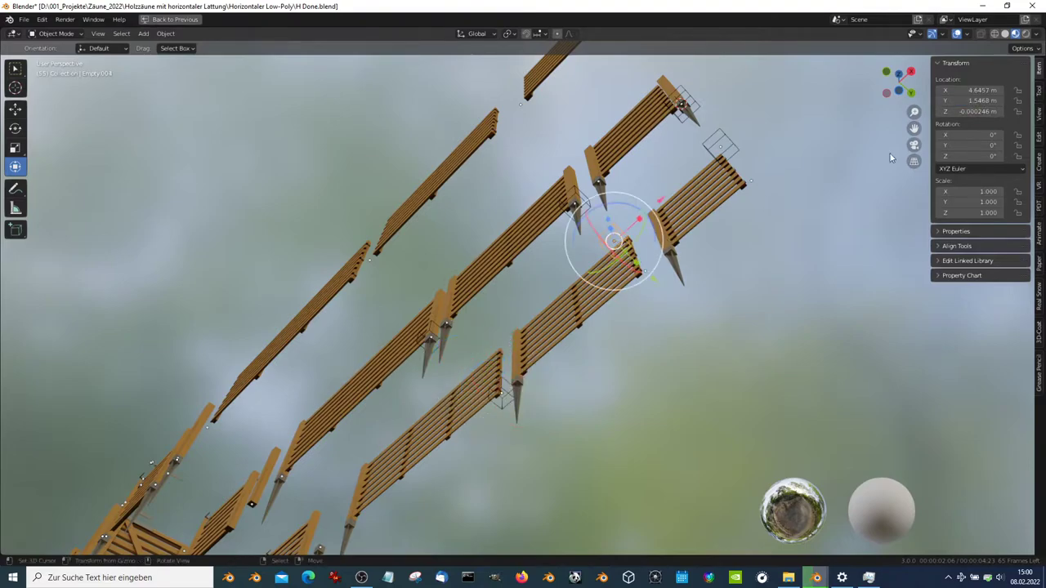
left_click(981, 99)
type("2")
key("Return")
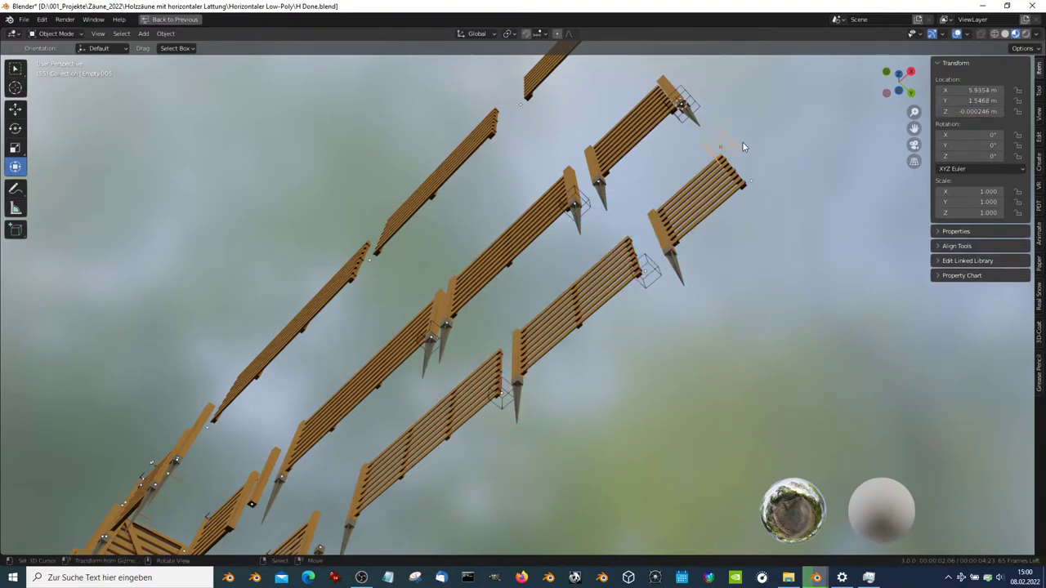
left_click(735, 144)
left_click(981, 99)
type("2")
key("Return")
Duplicate the empty at a fence section's end and move the copy 1 m along Y
mouse_move(768, 196)
middle_mouse_down()
mouse_move(641, 260)
mouse_move(740, 264)
middle_mouse_up()
middle_click_drag(638, 258, 573, 296)
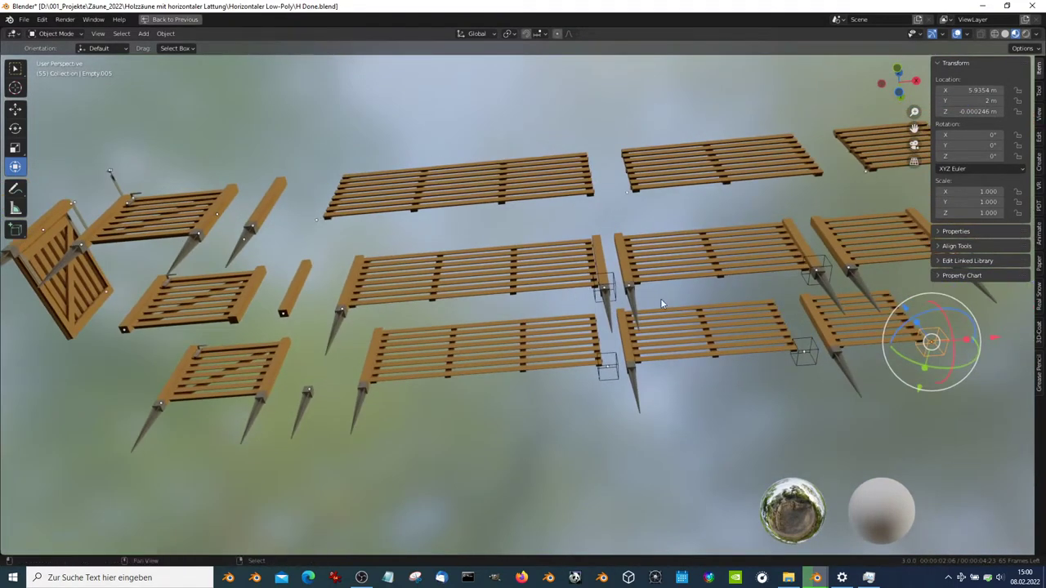
middle_click_drag(660, 298, 518, 318, "shift")
left_click(809, 282)
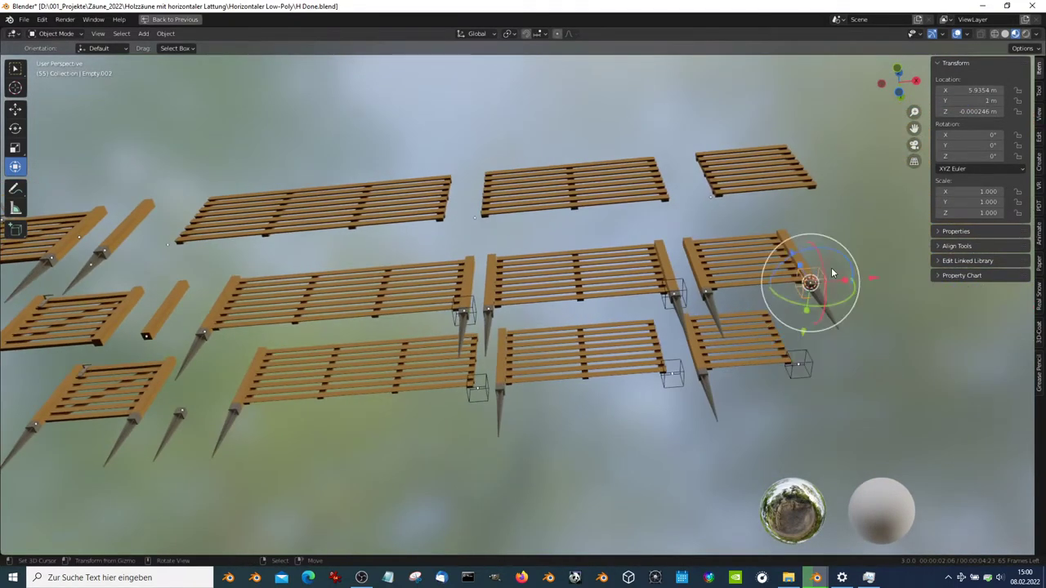
left_click(690, 286)
left_click(490, 304)
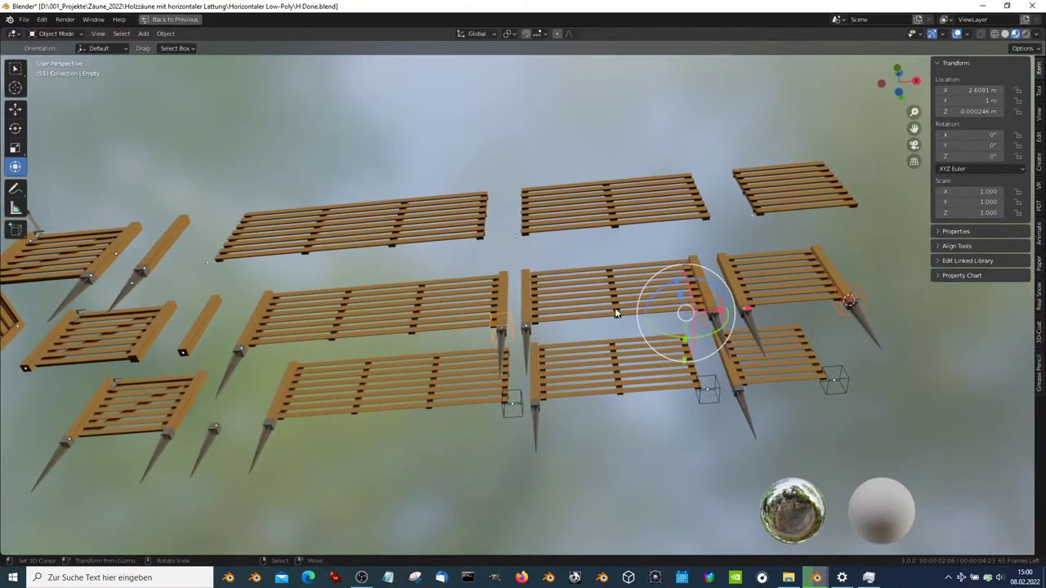
middle_click_drag(526, 315, 611, 264)
key("shift+d")
right_click(682, 288)
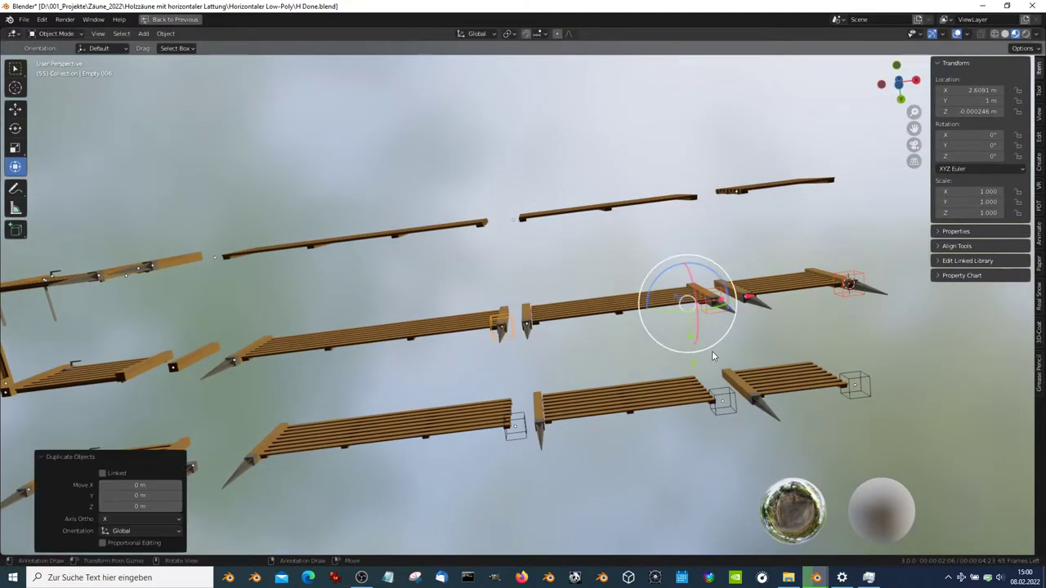
left_click_drag(697, 370, 693, 253, "ctrl")
Check the upper row from above and select its new and middle empties
middle_click_drag(693, 253, 513, 226)
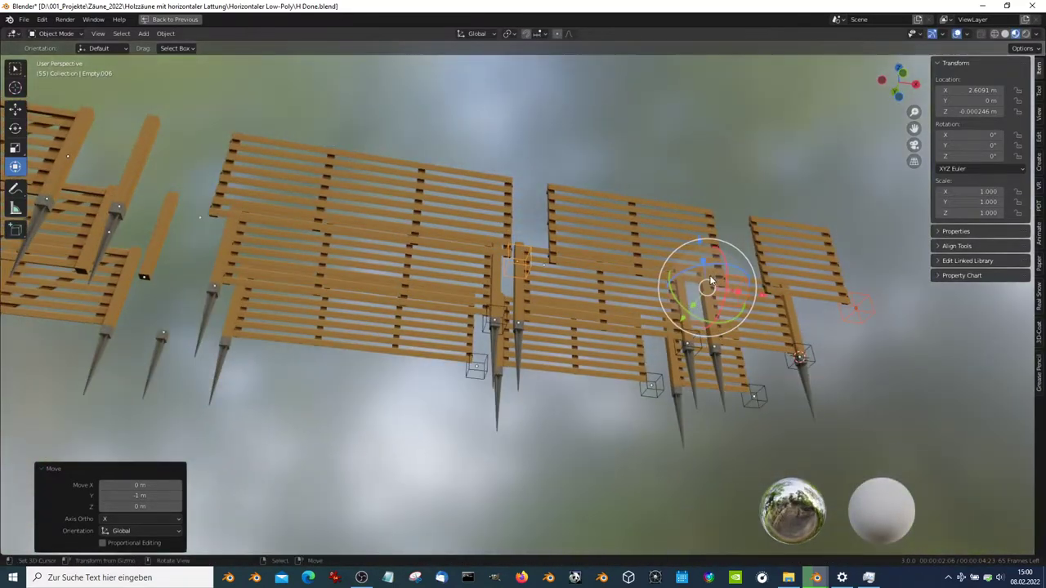
left_click(513, 226)
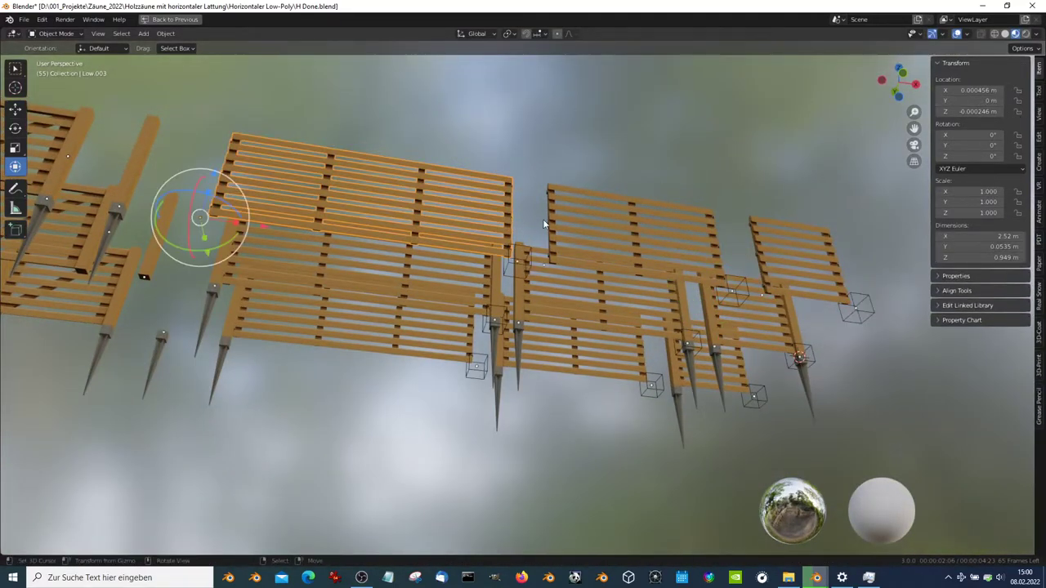
middle_click_drag(527, 249, 515, 229)
left_click(508, 217)
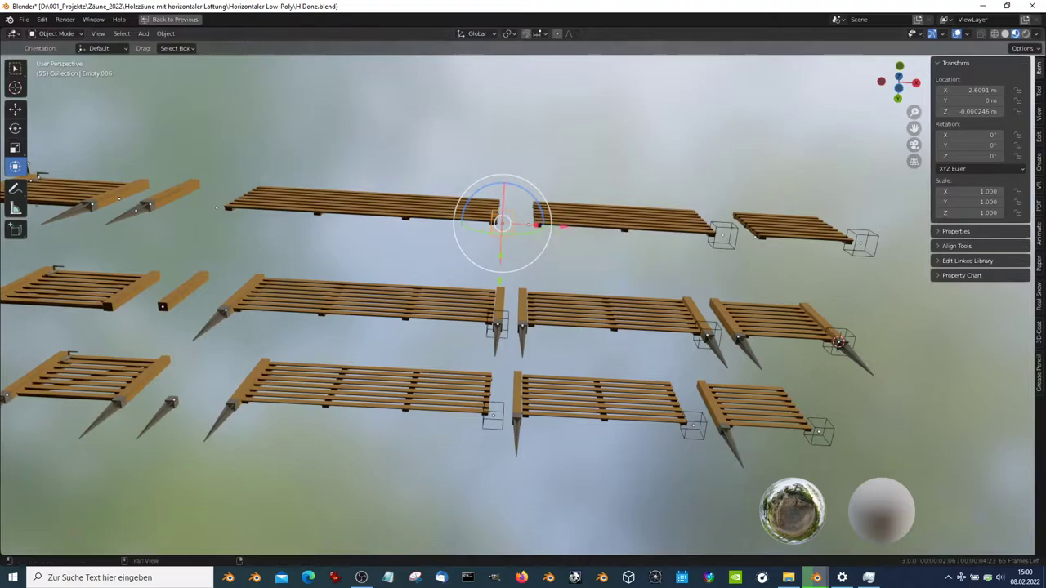
left_click(721, 236)
Parent the three upper-row fences to their end empties with Object (Keep Transform)
left_click(863, 233)
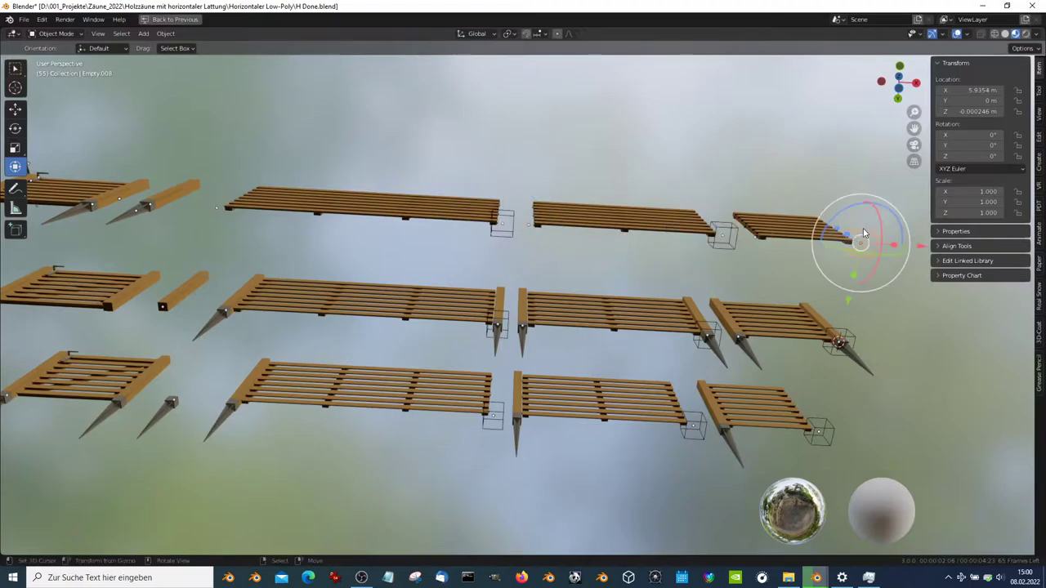
left_click(832, 230, "shift")
key("ctrl+p")
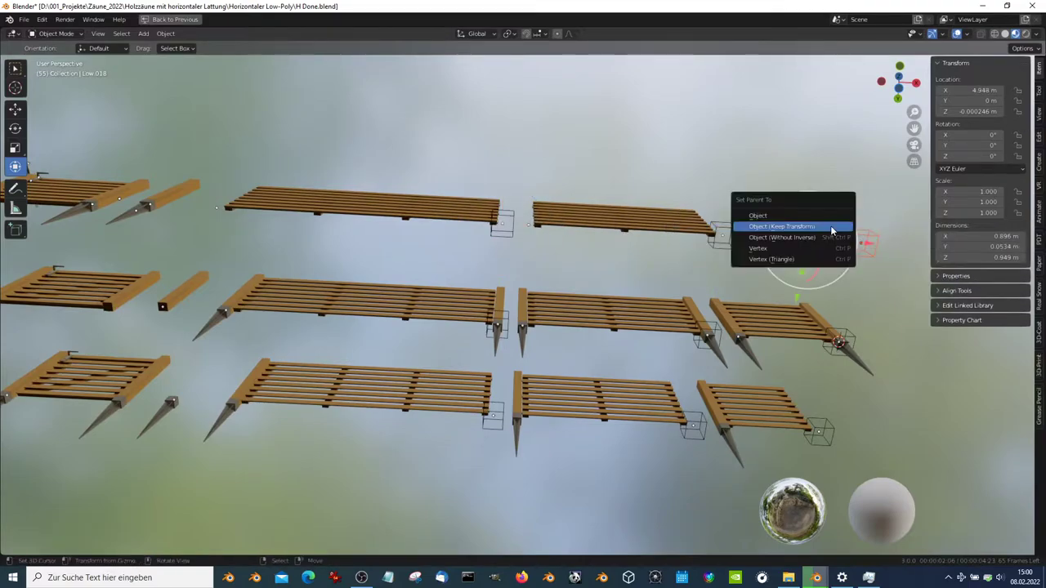
left_click(832, 228)
left_click(719, 234)
left_click(625, 222)
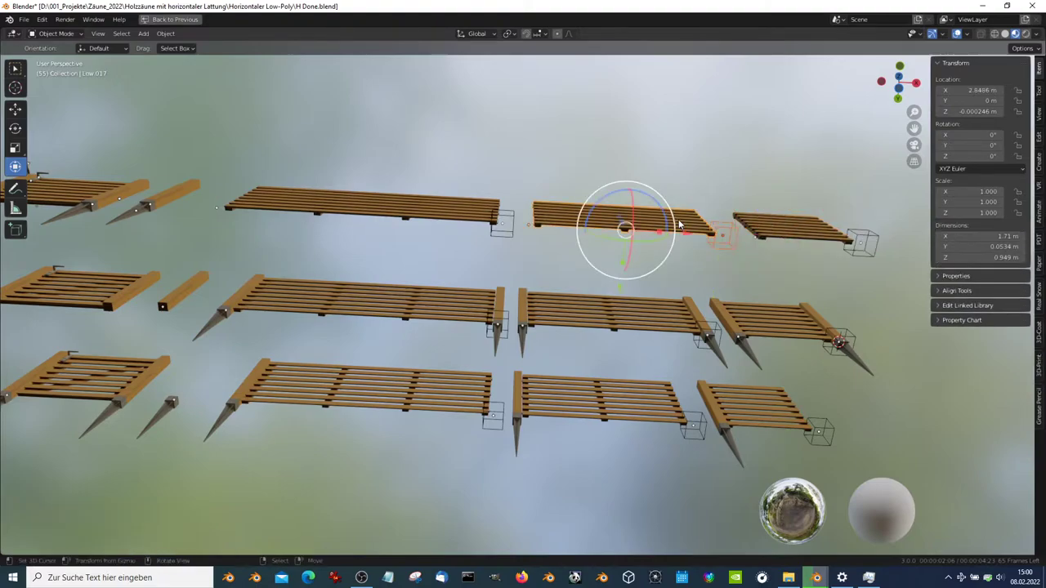
key("ctrl+p")
left_click(678, 221)
left_click(525, 219)
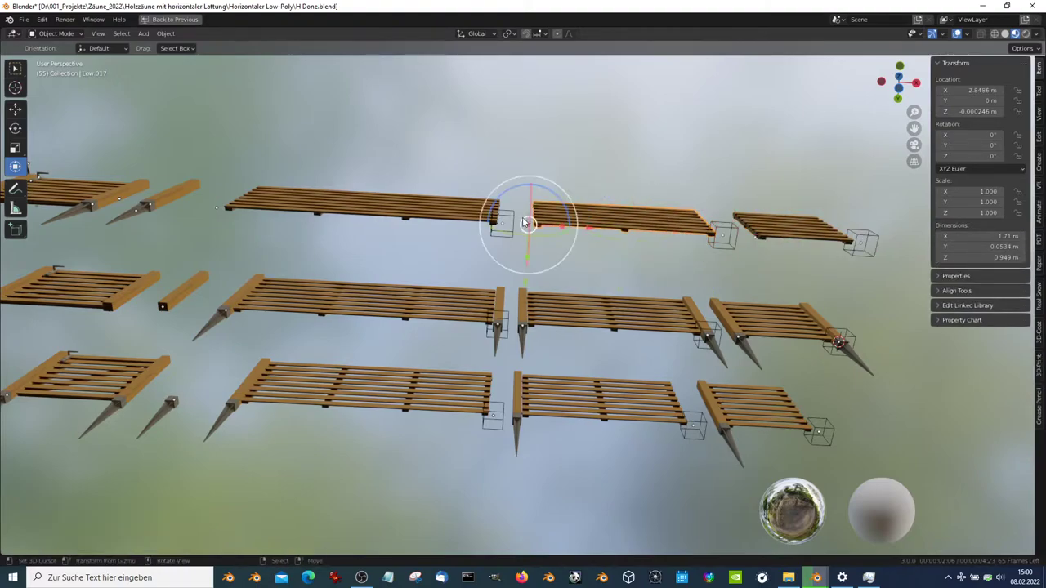
left_click(491, 210, "shift")
key("ctrl+p")
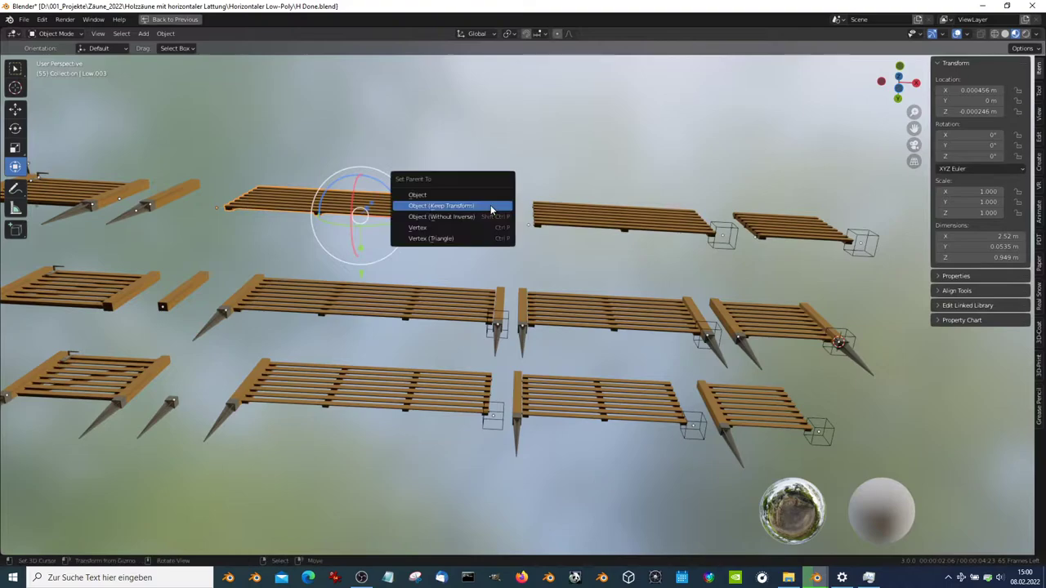
left_click(491, 206)
Parent the middle-row long, centre and short fences to their adjacent empties, keeping transforms
left_click(497, 325)
left_click(484, 296, "shift")
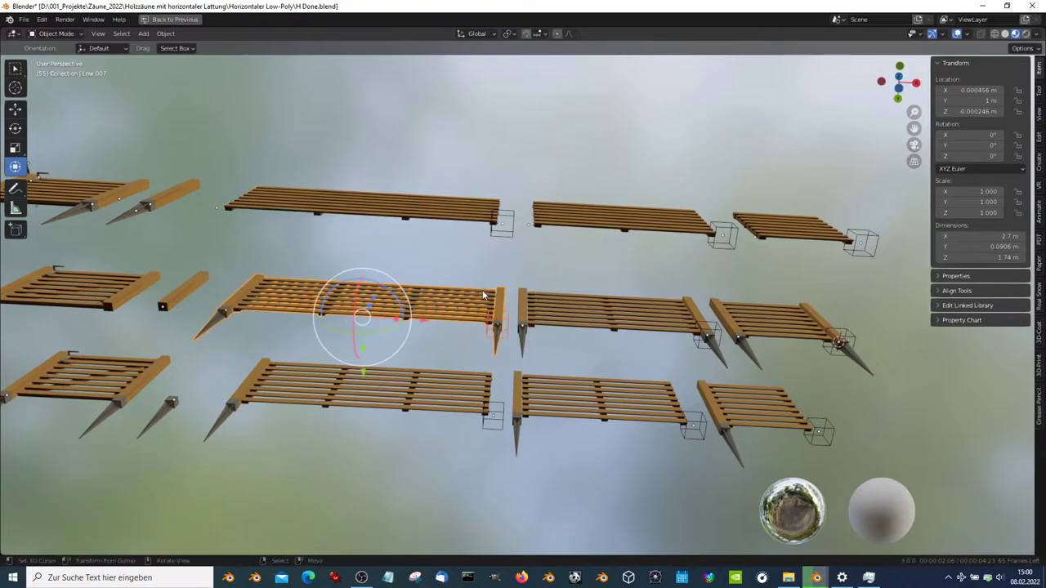
key("ctrl+p")
left_click(482, 290)
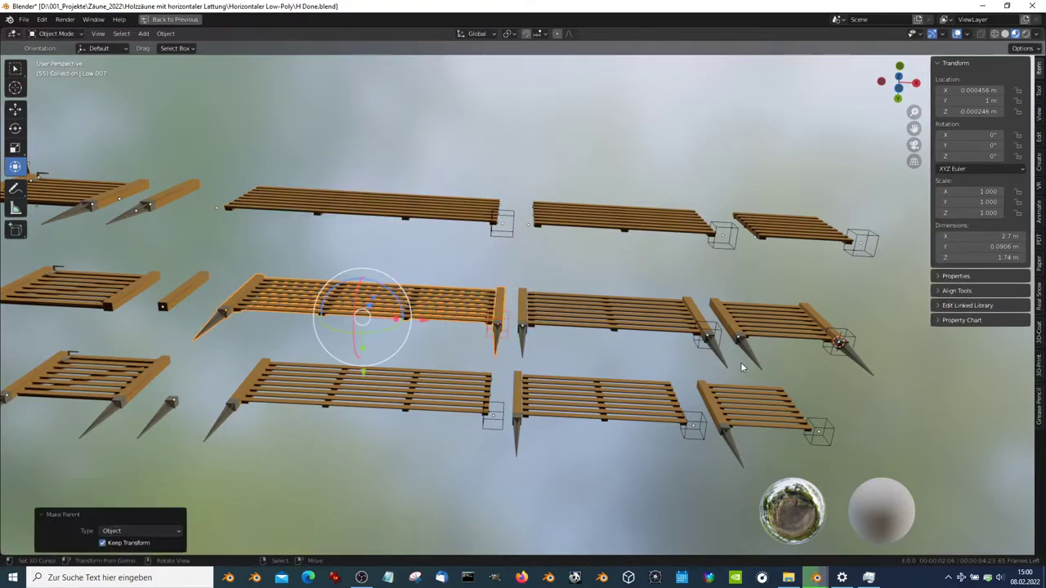
left_click(716, 324)
left_click(649, 321, "shift")
key("ctrl+p")
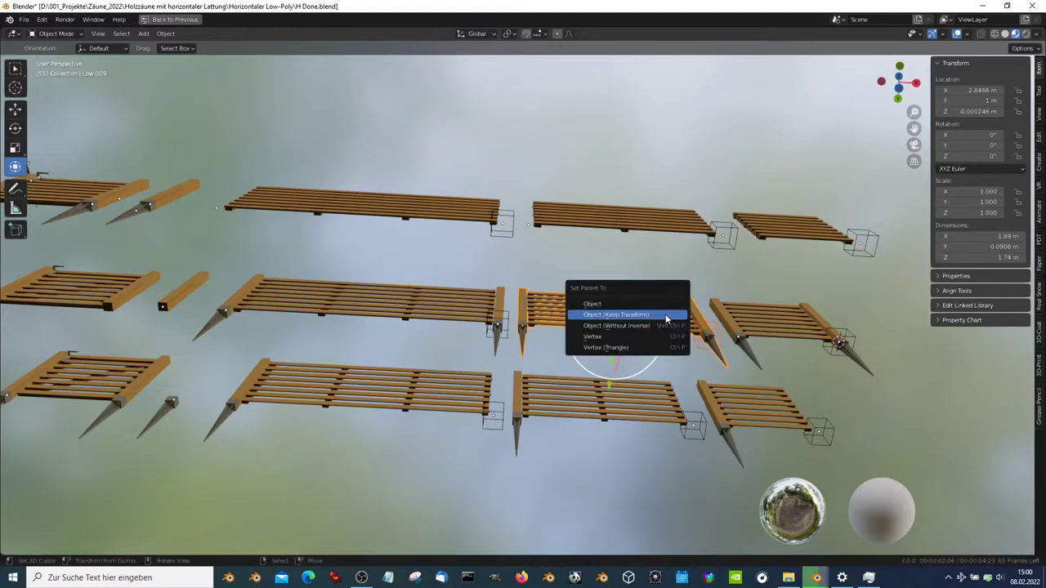
left_click(653, 313)
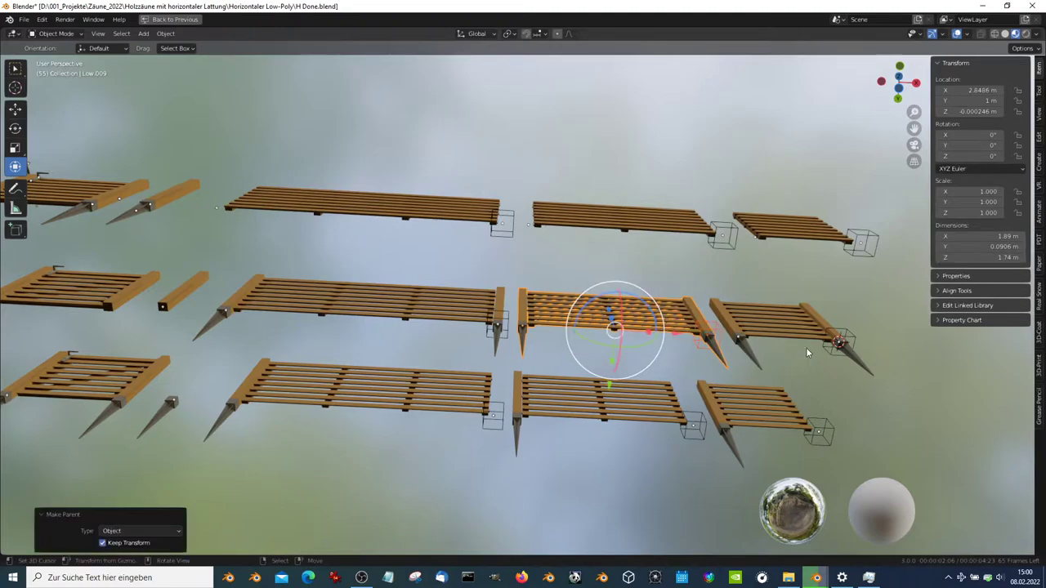
left_click(852, 332)
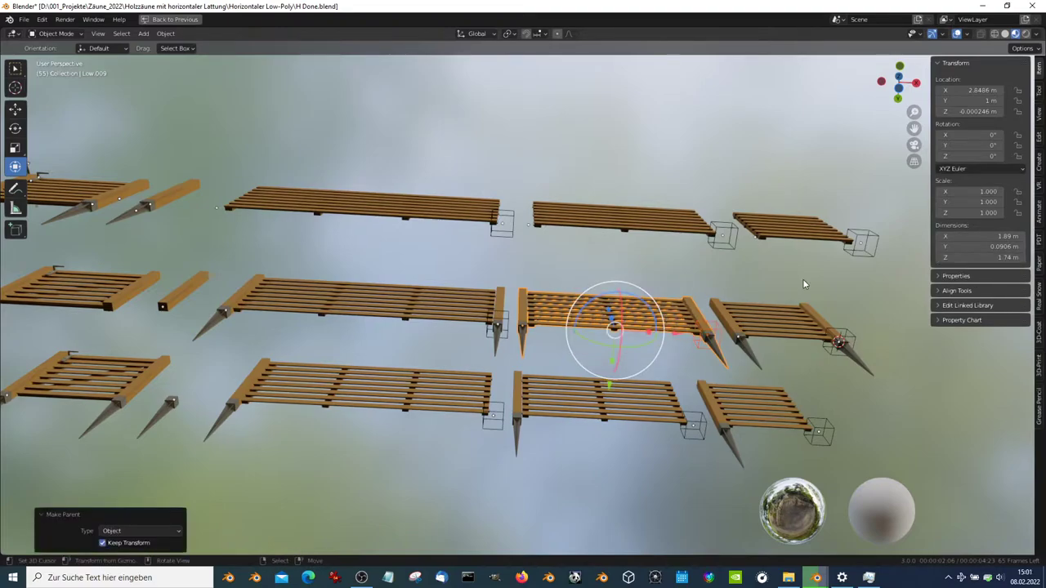
left_click(759, 313, "shift")
key("ctrl+p")
left_click(759, 309)
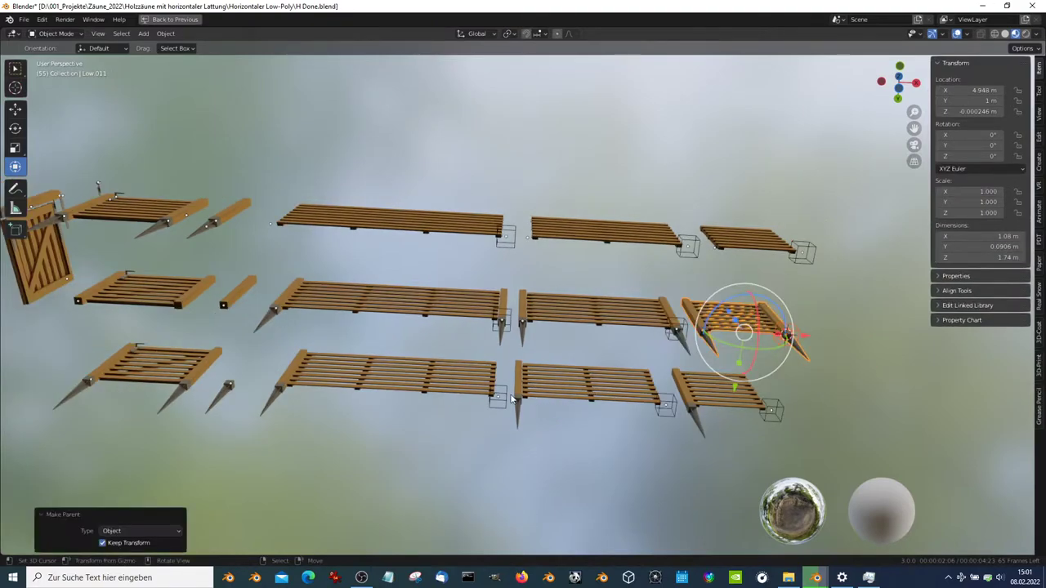
Parent the three lower-row fences to their empties, then switch to top orthographic view
left_click(488, 377, "shift")
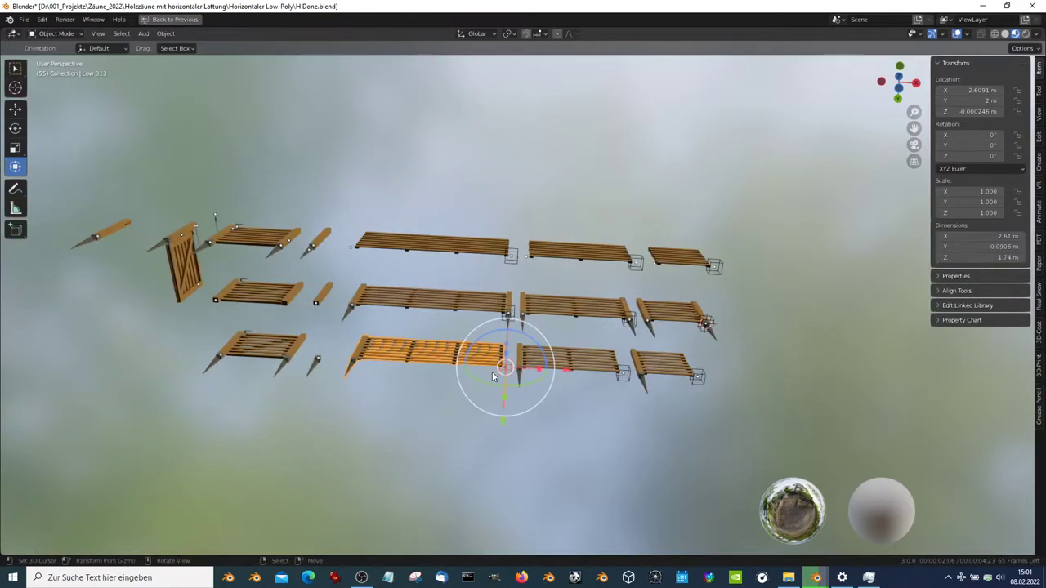
key("ctrl+p")
left_click(495, 369)
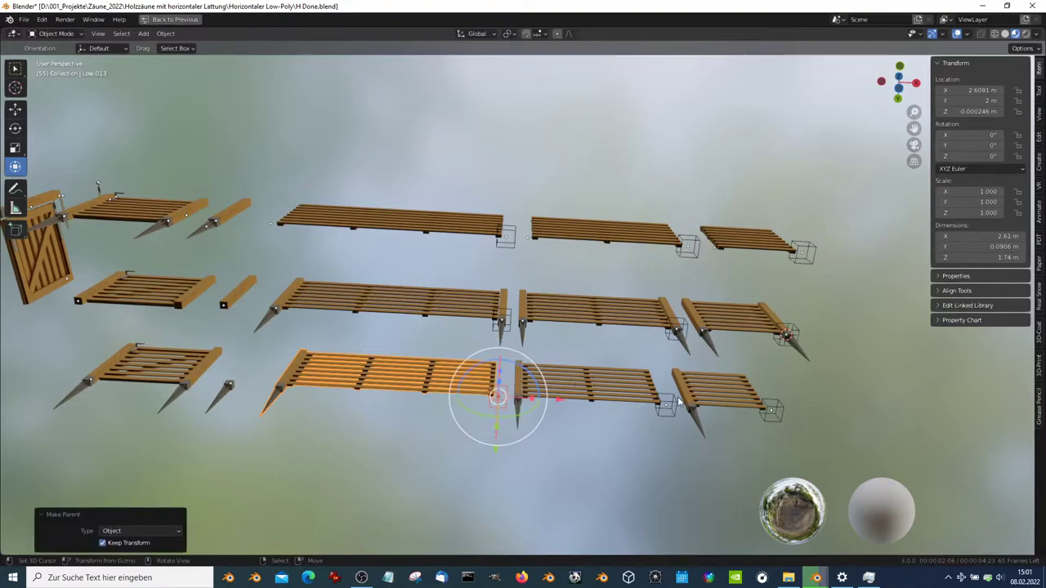
left_click(677, 396)
middle_click_drag(677, 396, 616, 372)
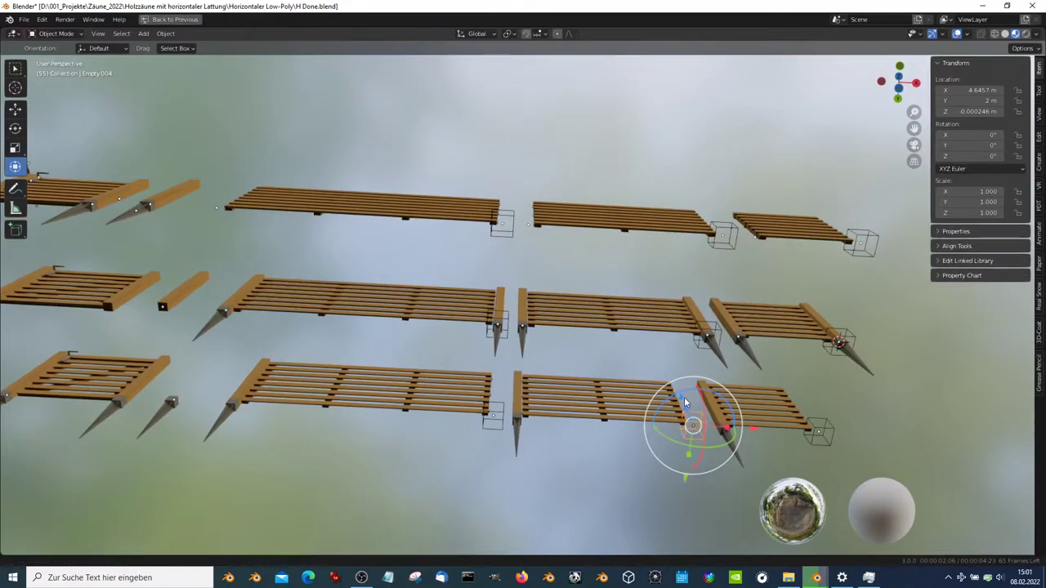
left_click(614, 366, "shift")
key("ctrl+p")
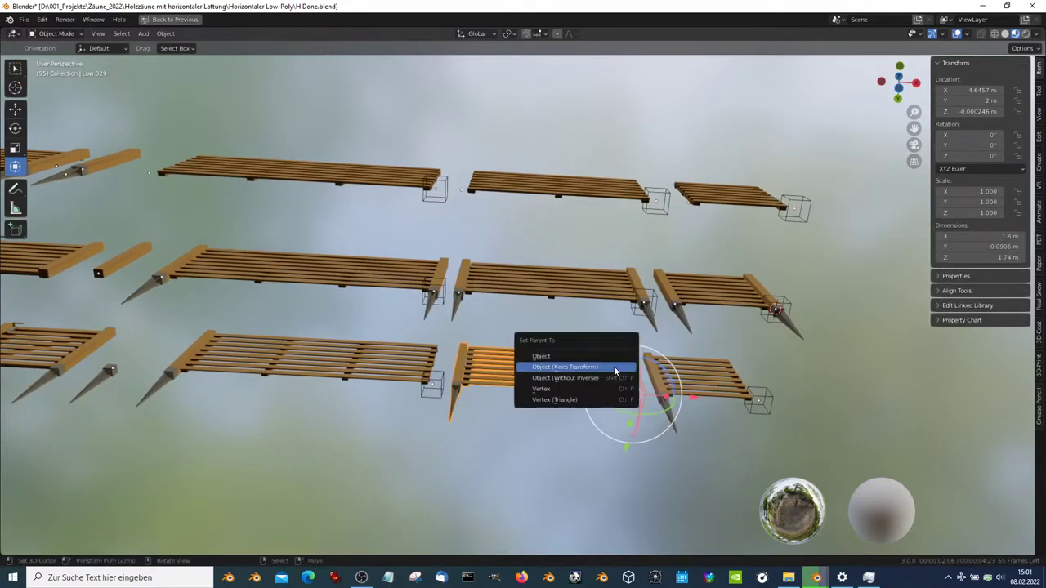
left_click(614, 367)
left_click(771, 391, "shift")
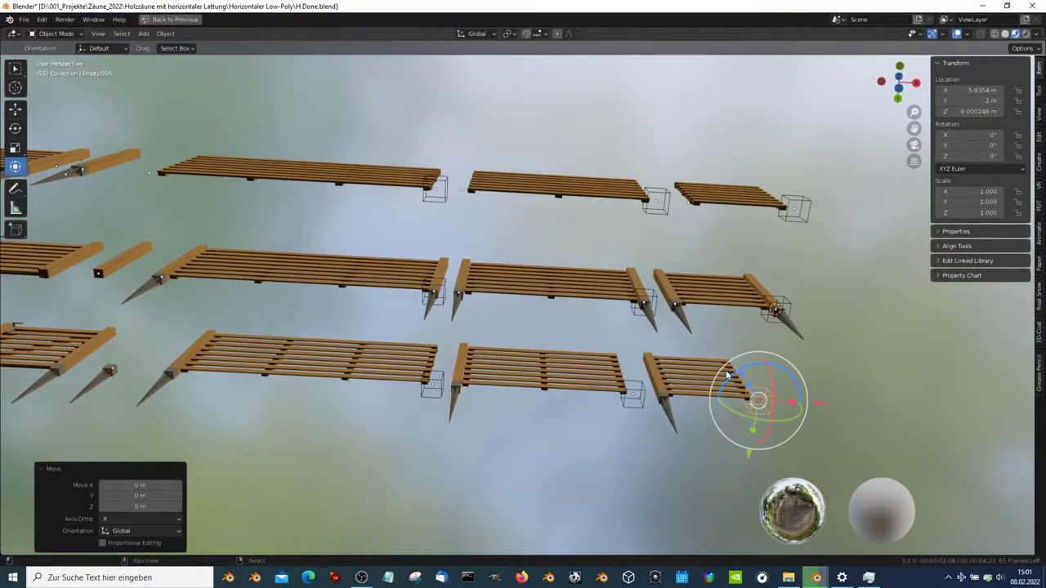
key("ctrl+p")
left_click(730, 374)
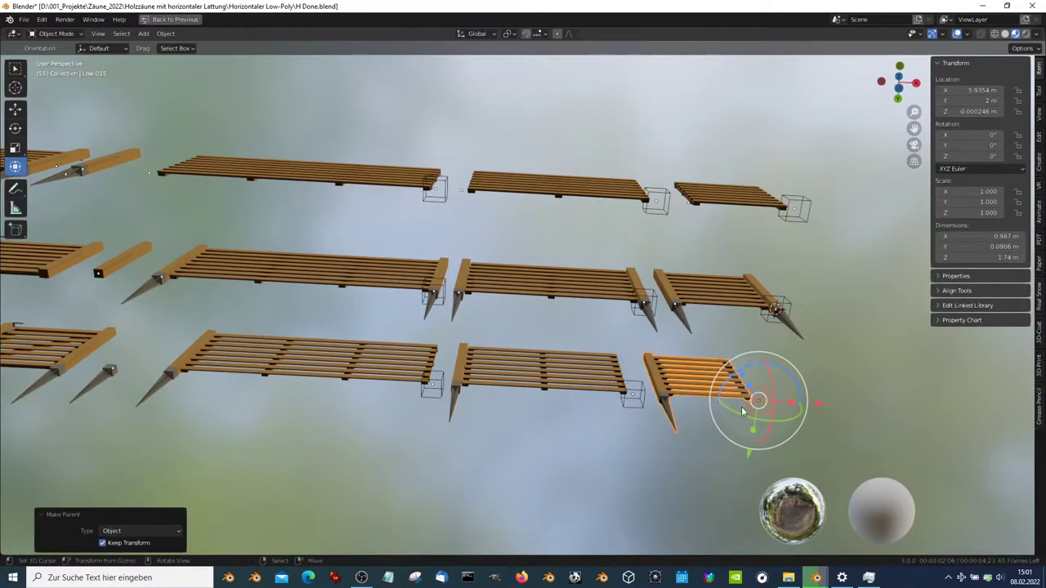
key("KP_7")
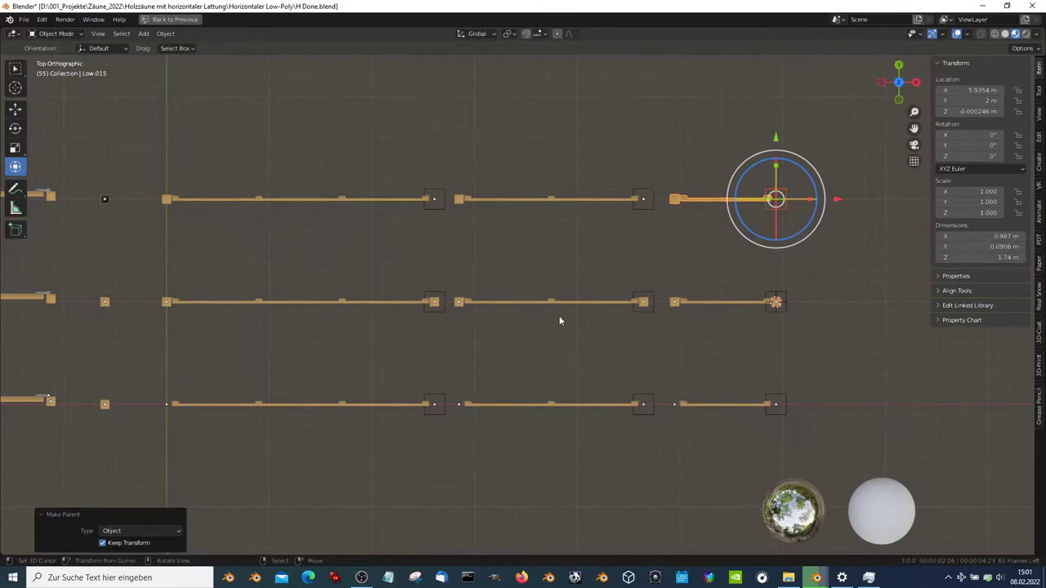
Select the left and right fence columns, set pivot to Individual Origins, and cancel a trial rotation
key("ctrl+z")
scroll(561, 354, "down", 2)
key("Tab")
key("Tab")
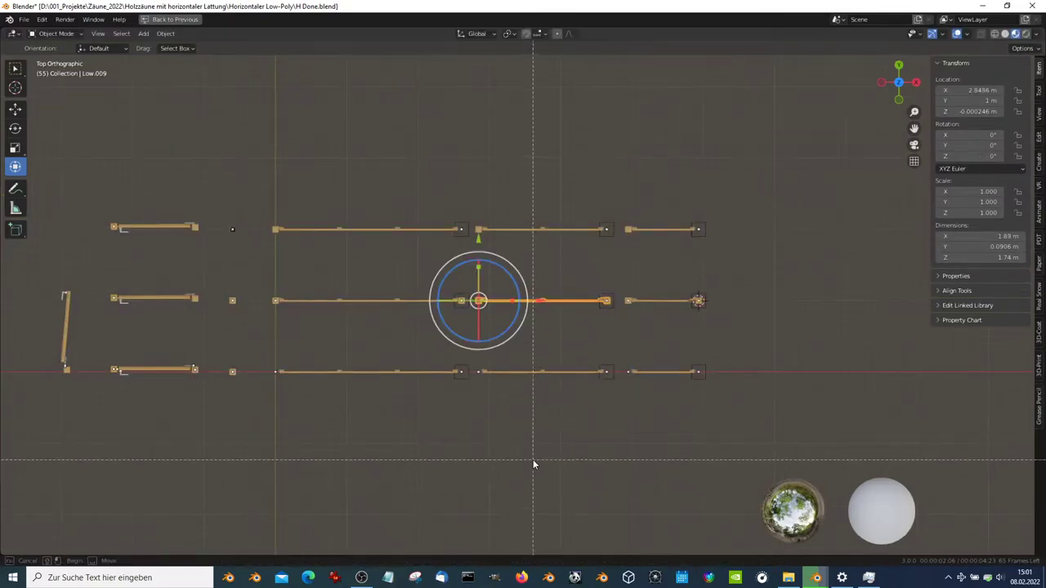
left_click_drag(369, 147, 340, 482, "shift")
left_click_drag(622, 484, 640, 168, "shift")
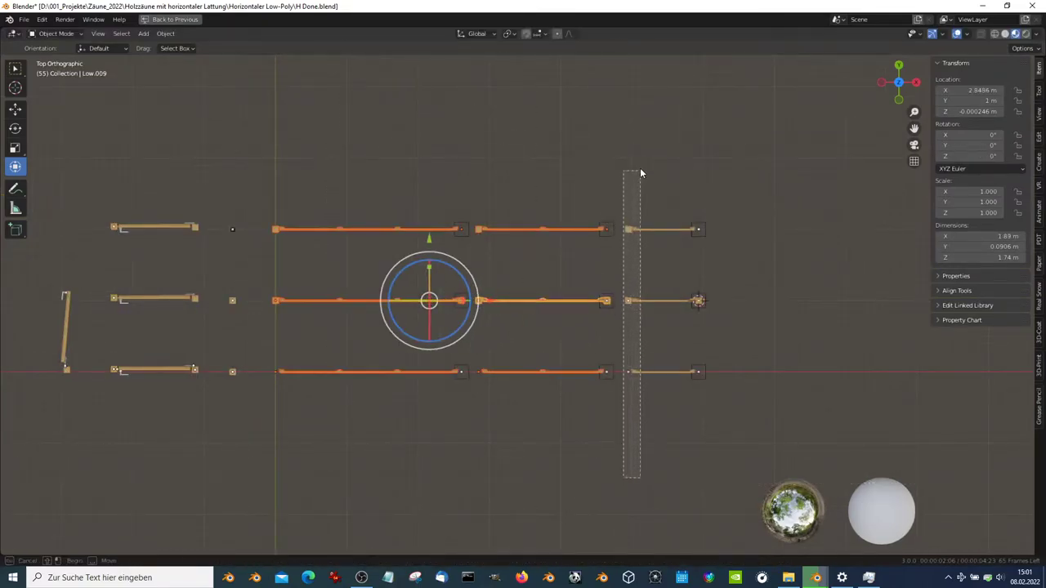
left_click(508, 34)
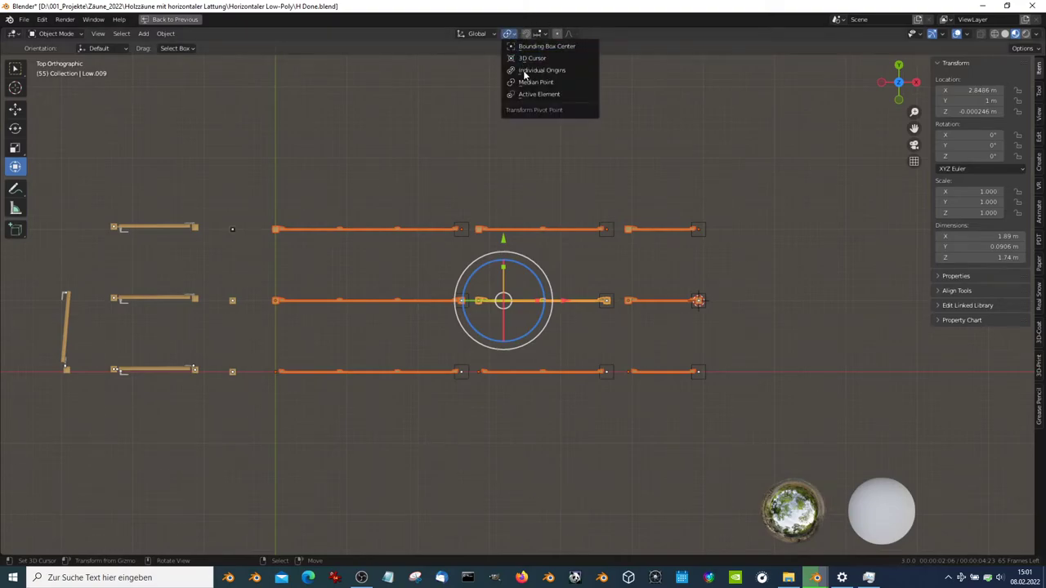
left_click(525, 71)
key("r")
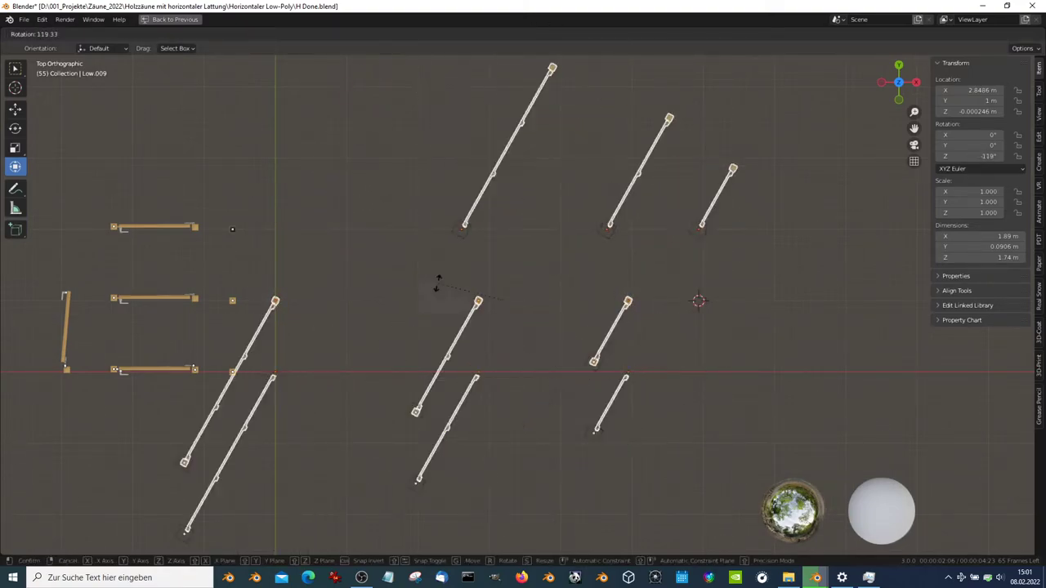
right_click(512, 413)
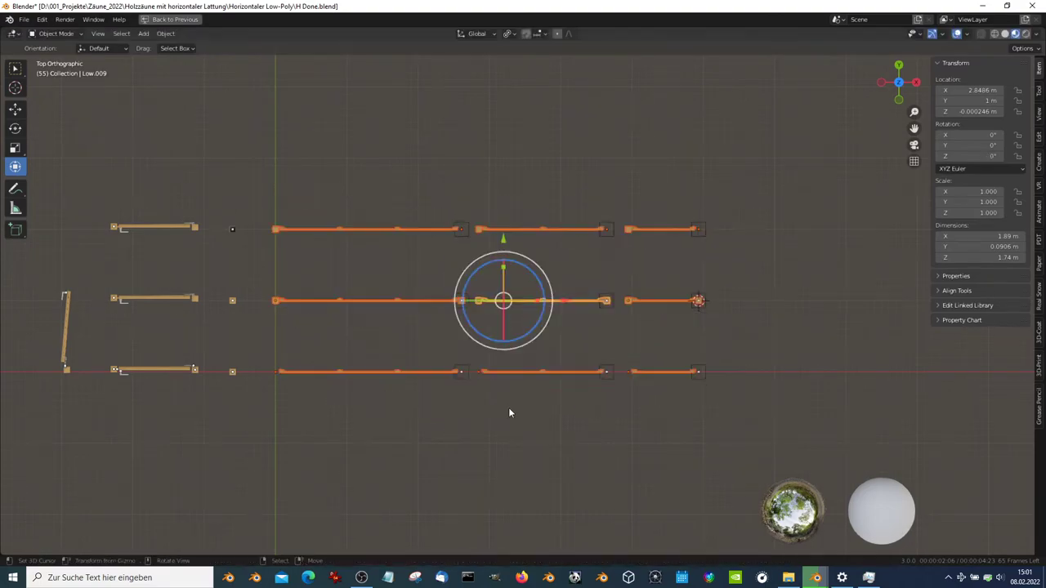
Select the left gate and its posts
scroll(512, 409, "up", 5, "ctrl")
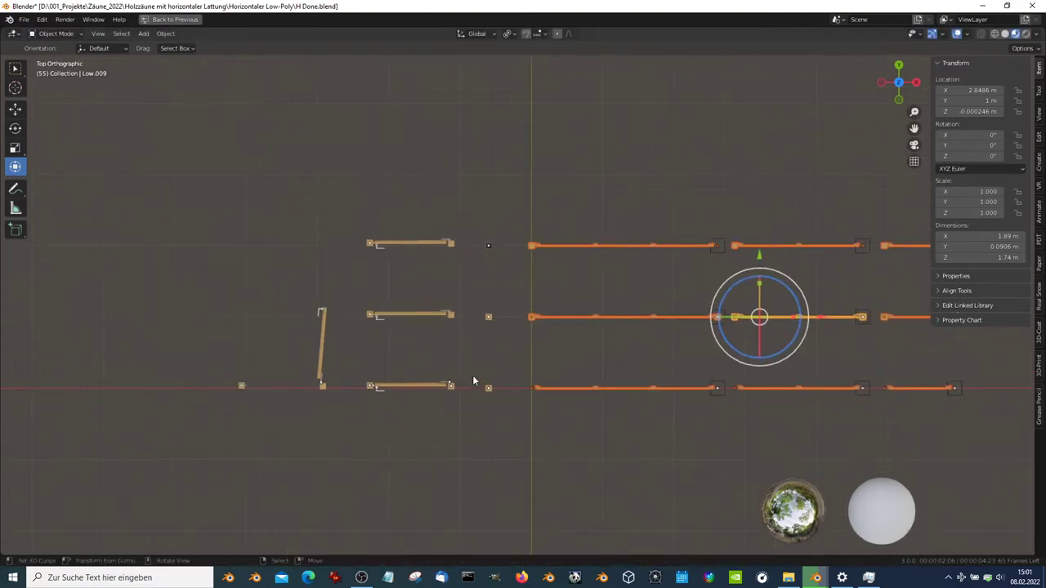
mouse_move(460, 391)
middle_mouse_down()
mouse_move(361, 376)
mouse_move(561, 355)
mouse_move(316, 428)
middle_mouse_up()
left_click(336, 417)
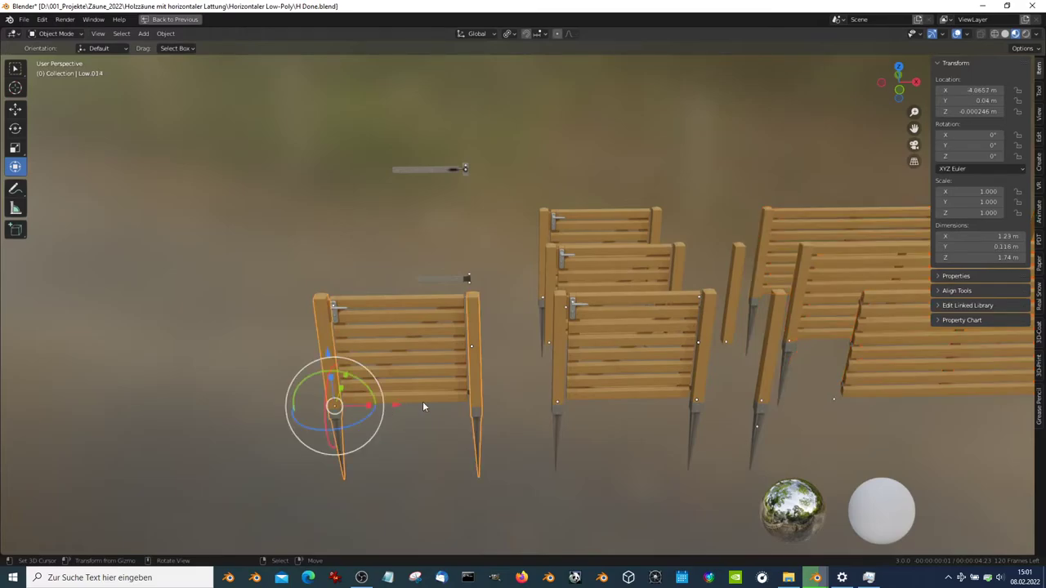
mouse_move(423, 406)
middle_mouse_down()
mouse_move(479, 387)
mouse_move(403, 364)
mouse_move(508, 373)
mouse_move(395, 407)
mouse_move(402, 384)
middle_mouse_up()
left_click(319, 409)
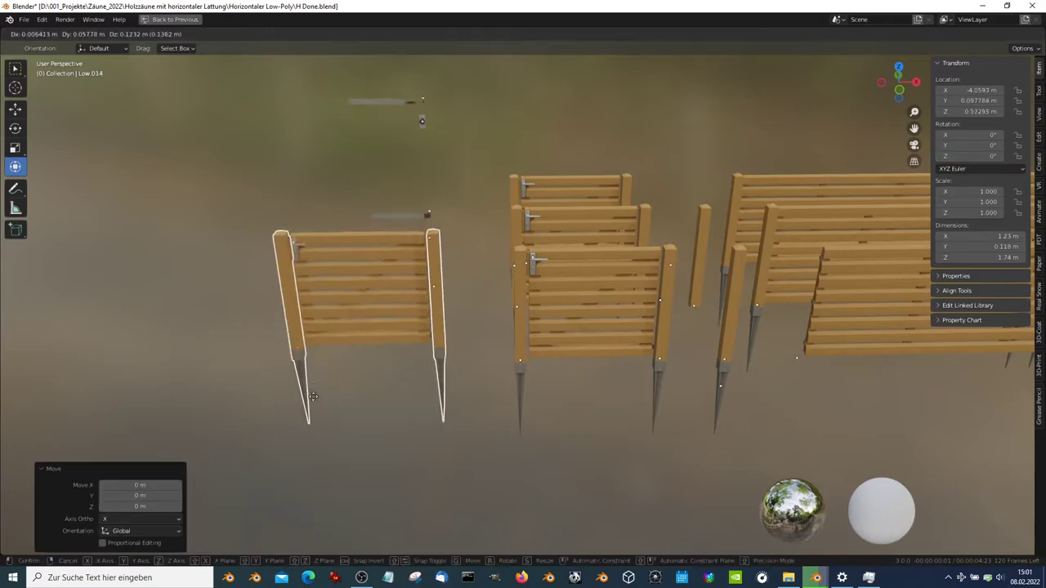
middle_click_drag(504, 297, 513, 402)
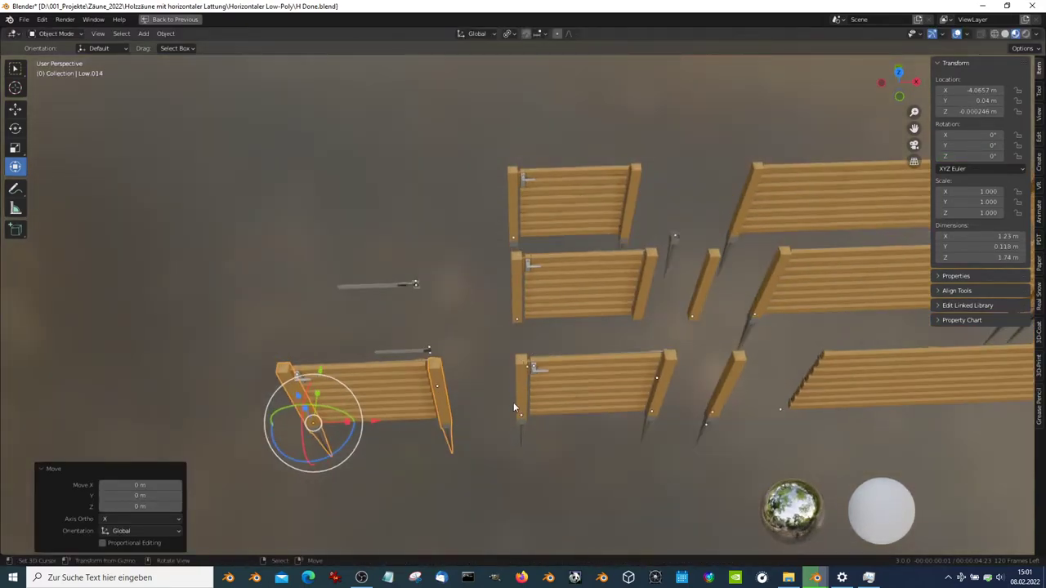
Play the gate swing animation, rewind to the first frame, and zoom onto the latch
key("space")
key("space")
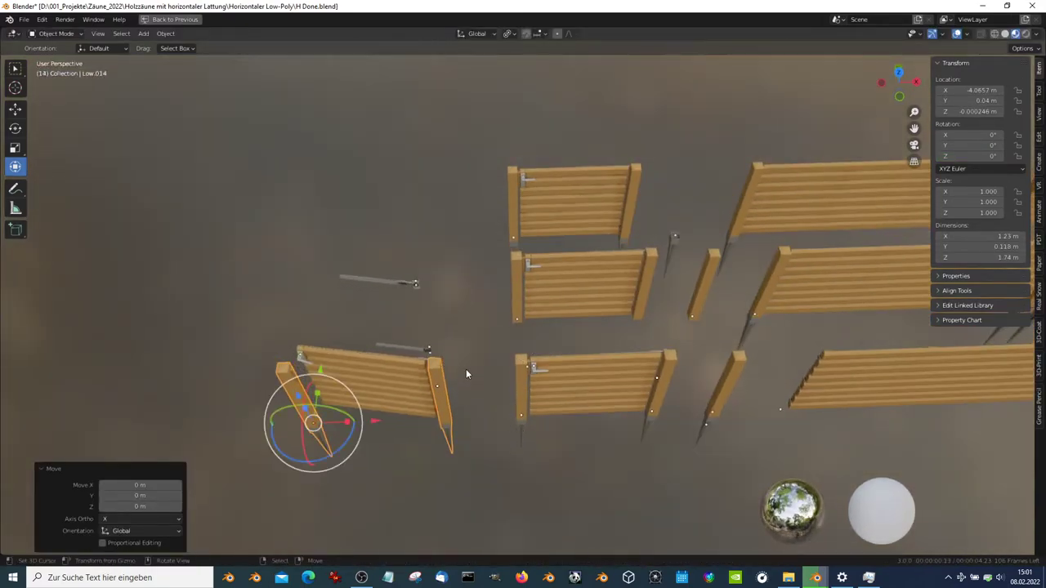
key("shift+Left")
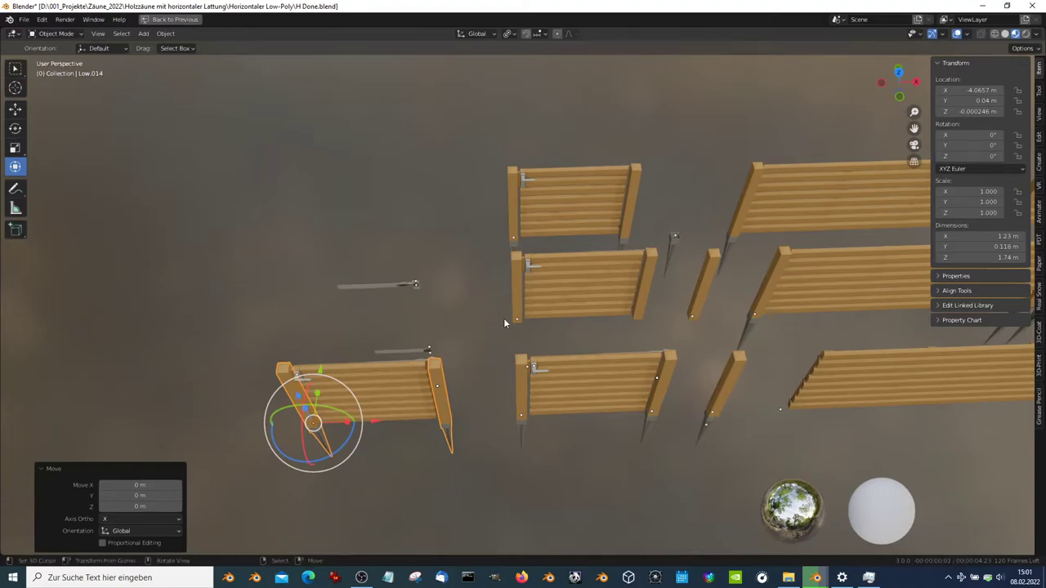
middle_click_drag(503, 318, 402, 308)
scroll(402, 308, "up", 5)
Place the latch piece and parent the long hinge bar to it with Keep Transform
key("g")
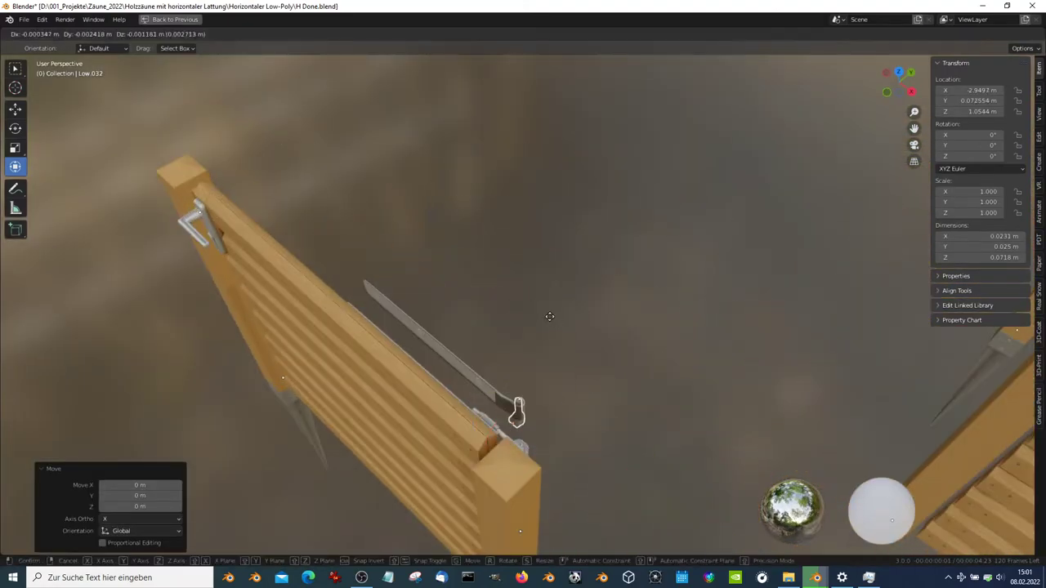
left_click(550, 317)
left_click(491, 363)
key("g")
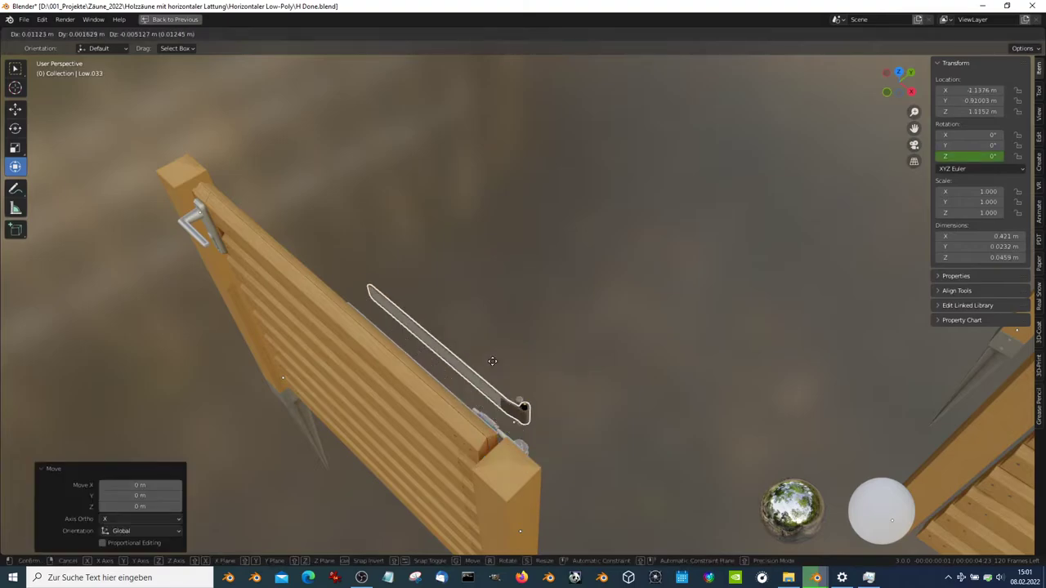
right_click(492, 361)
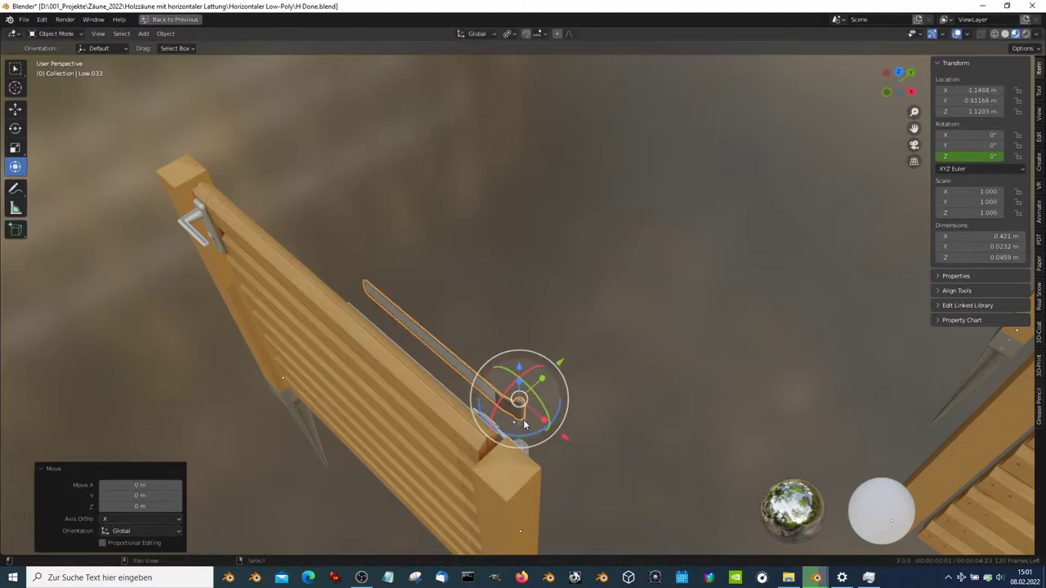
middle_click_drag(524, 424, 612, 369)
key("ctrl+p")
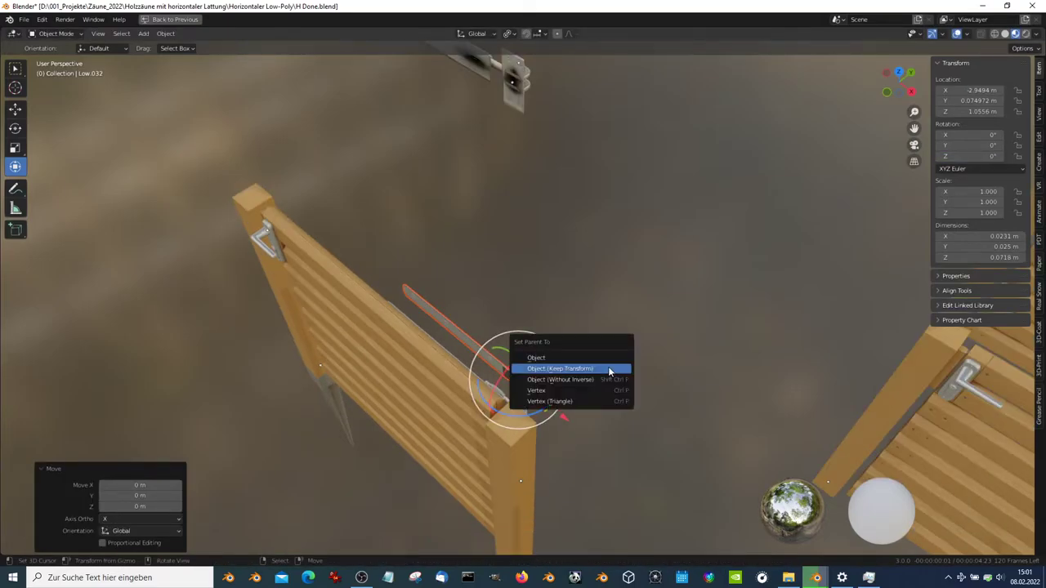
left_click(609, 369)
Parent the second hinge bar to the top bracket with Keep Transform
middle_click_drag(555, 125, 515, 123)
left_click(500, 137)
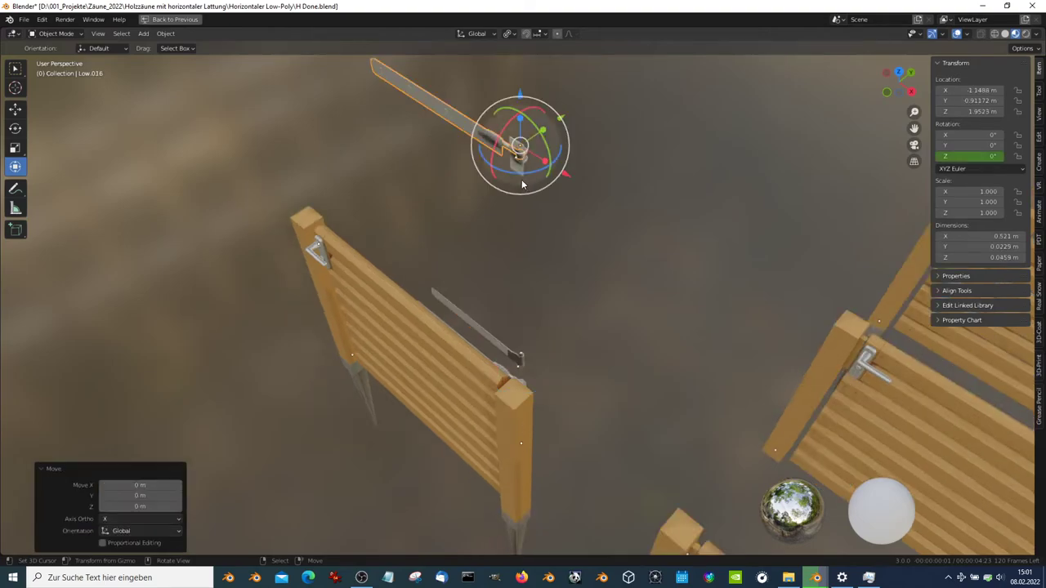
left_click(484, 131, "shift")
left_click(521, 177, "shift")
key("ctrl+p")
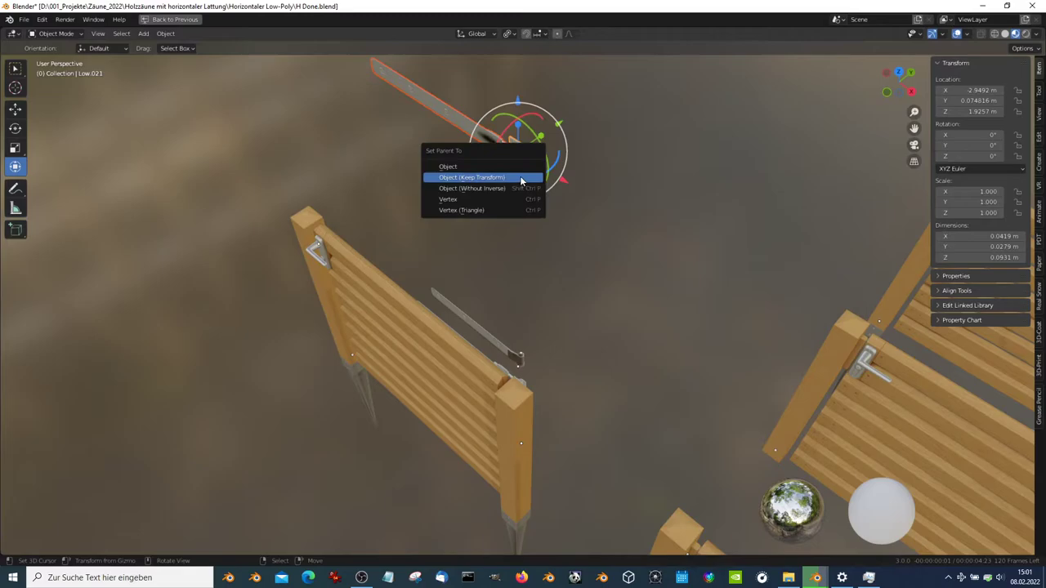
left_click(521, 177)
left_click(521, 179)
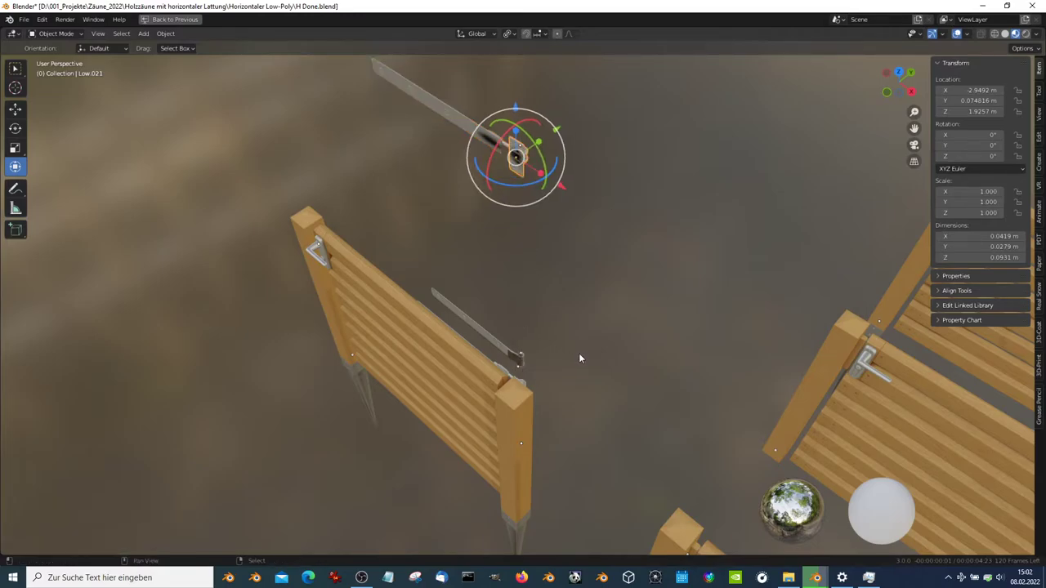
In front orthographic view, move the bar-end piece beside the gate's left post
middle_click_drag(578, 353, 557, 343)
left_click(551, 413)
middle_click_drag(551, 412, 639, 308)
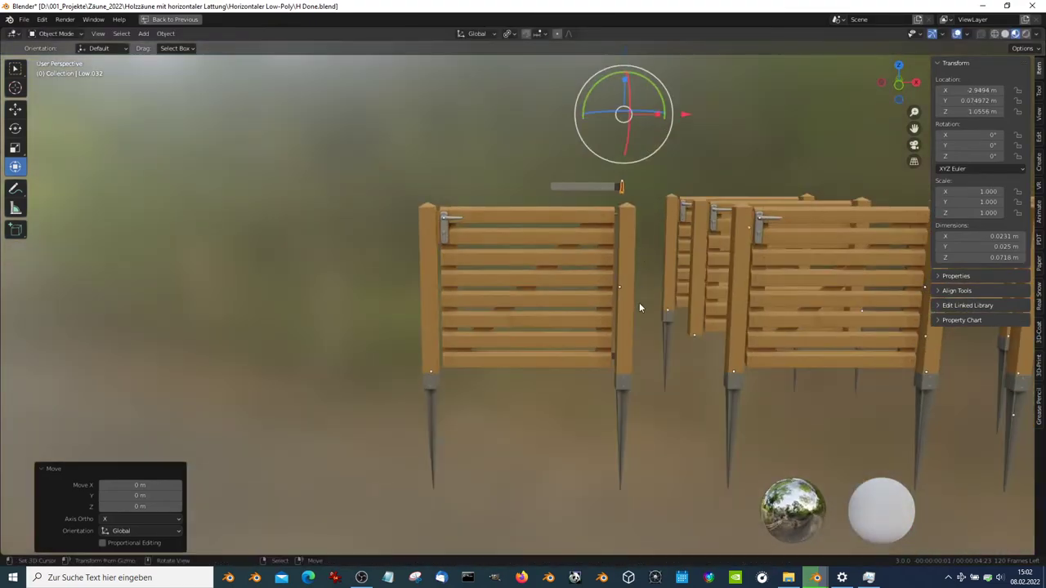
key("KP_1")
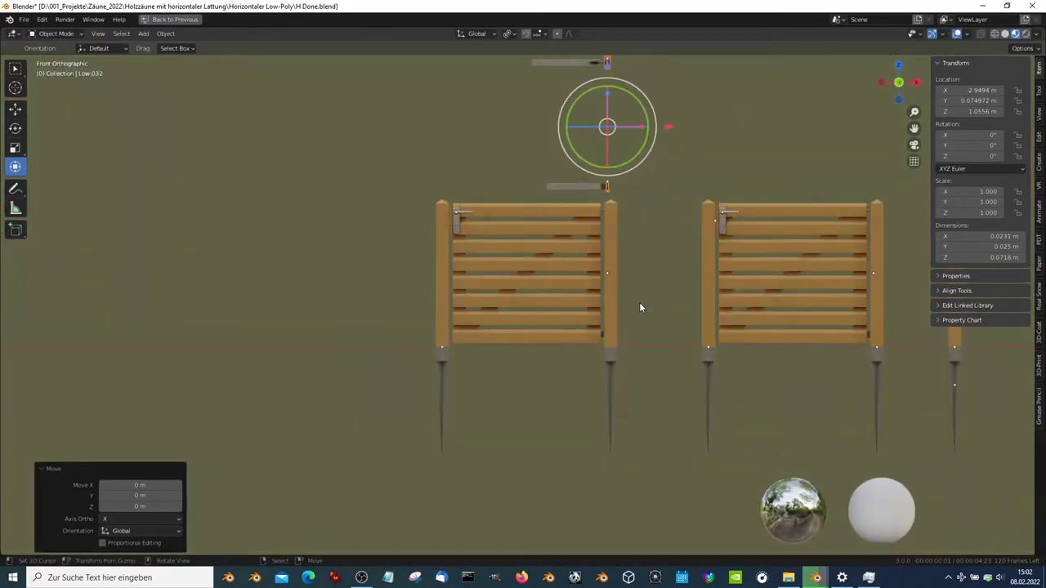
key("g")
left_click(441, 350)
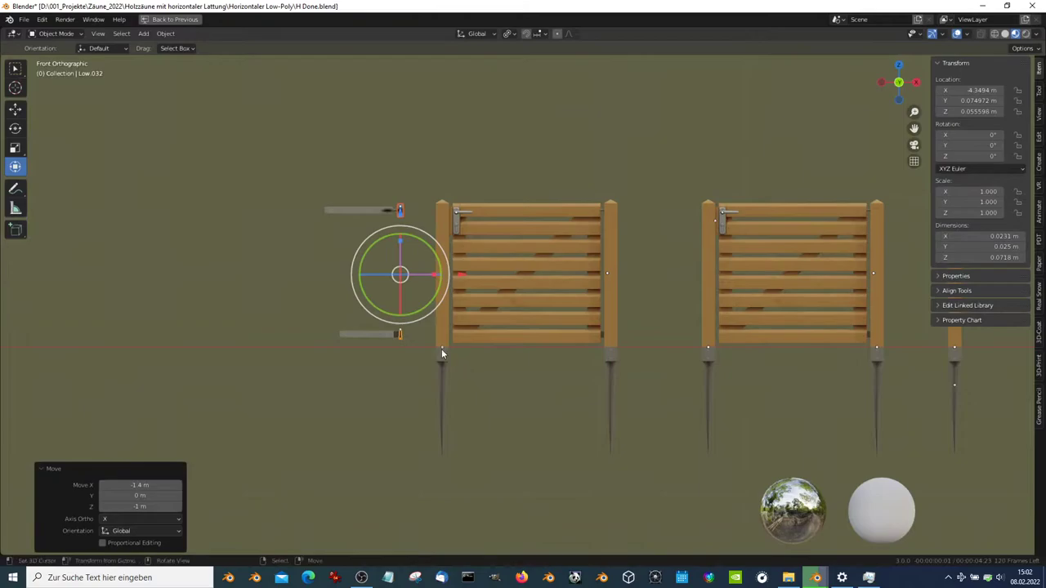
Lower the hinge bracket piece along the Z axis
scroll(499, 230, "up", 2)
left_click(459, 208)
scroll(459, 204, "up", 1)
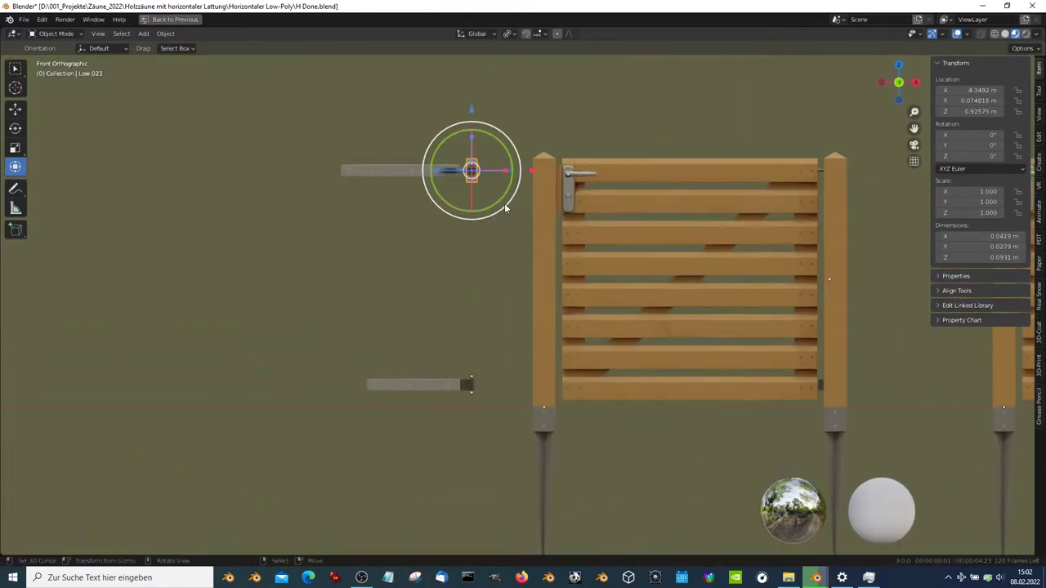
key("g")
key("z")
left_click(485, 295)
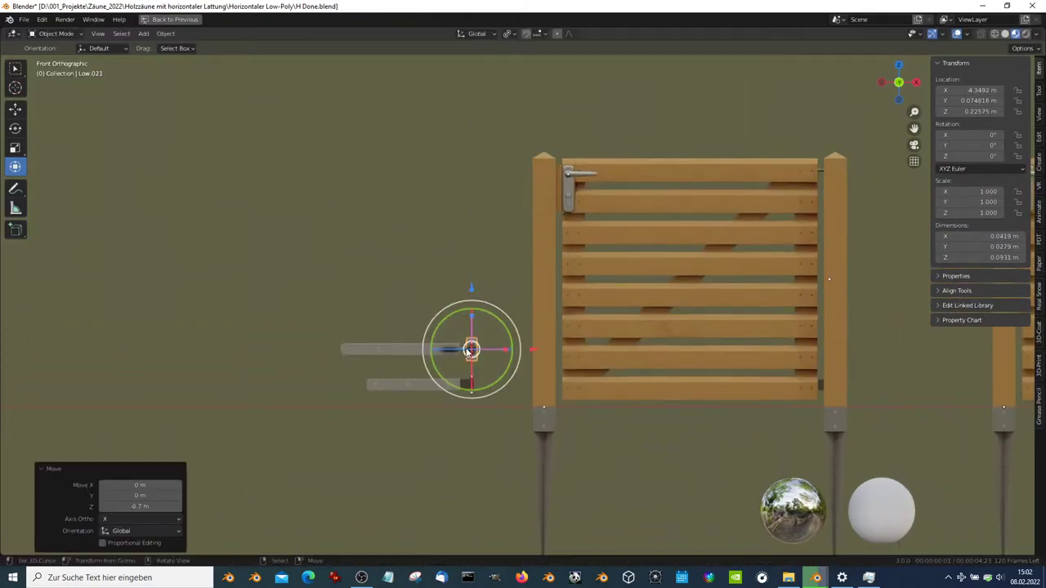
Play the animation in perspective view to check the hinges
mouse_move(485, 295)
middle_mouse_down()
mouse_move(500, 280)
mouse_move(439, 343)
mouse_move(493, 275)
mouse_move(540, 282)
mouse_move(406, 362)
mouse_move(612, 322)
mouse_move(493, 317)
middle_mouse_up()
scroll(499, 275, "up", 4)
scroll(502, 309, "up", 2)
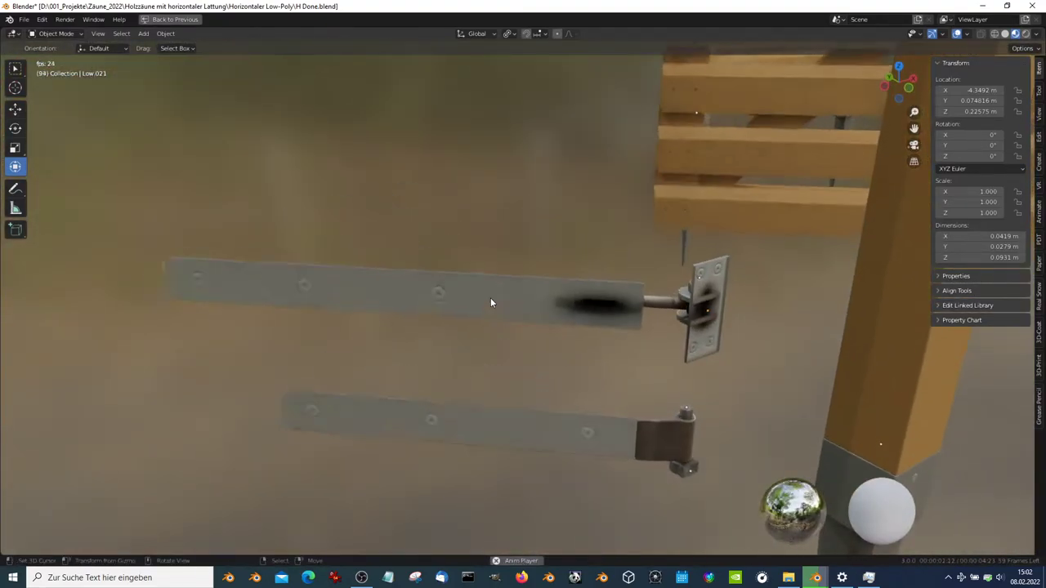
key("space")
scroll(629, 237, "down", 4)
Select fence posts and the panel Low.005 while inspecting the fence sections
scroll(615, 304, "down", 3)
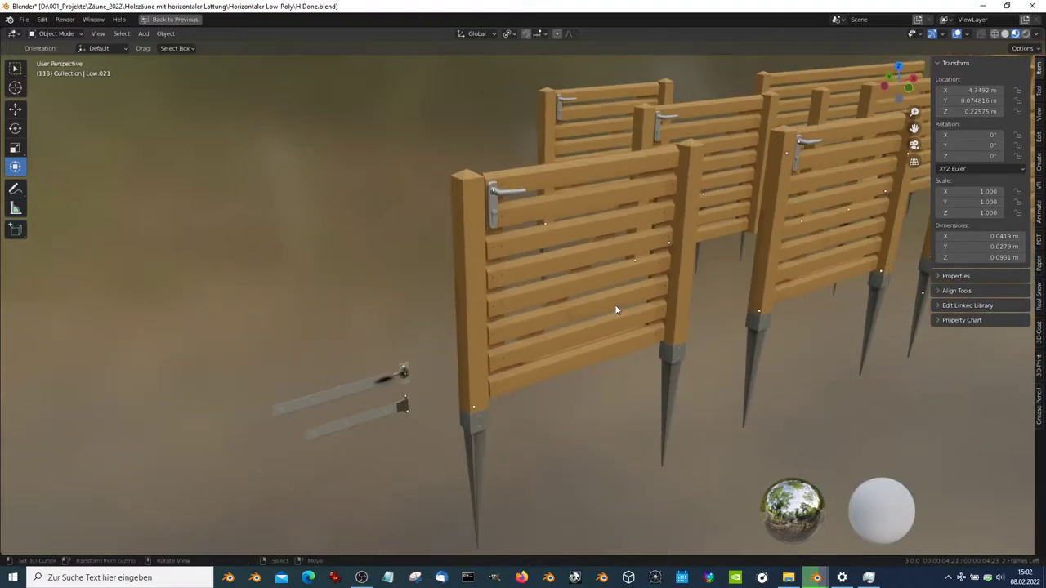
mouse_move(615, 304)
middle_mouse_down()
mouse_move(334, 386)
mouse_move(479, 406)
middle_mouse_up()
left_click(495, 386)
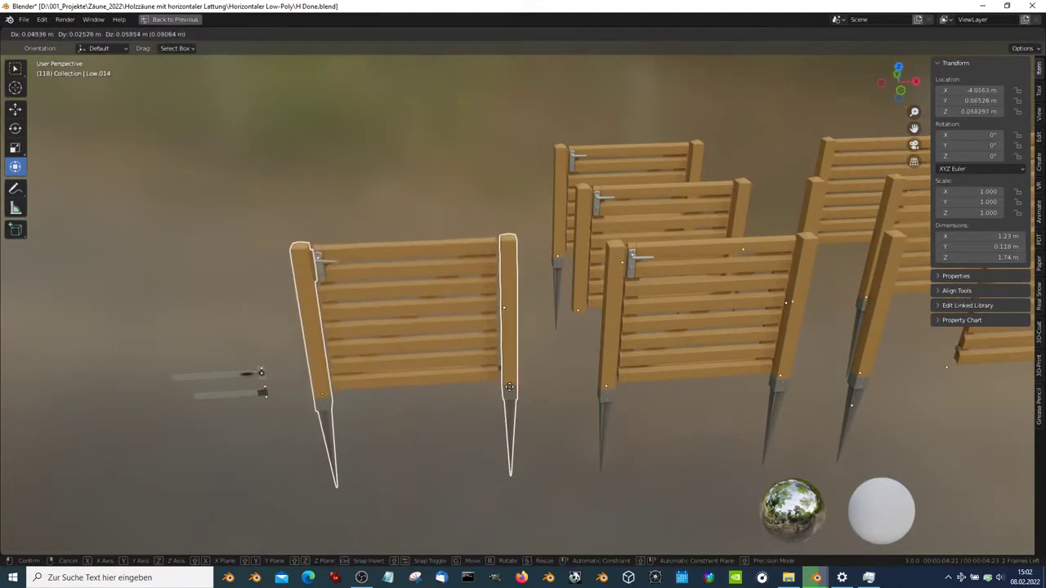
mouse_move(643, 376)
middle_mouse_down()
mouse_move(424, 433)
mouse_move(504, 418)
mouse_move(586, 343)
mouse_move(469, 331)
middle_mouse_up()
left_click(499, 430)
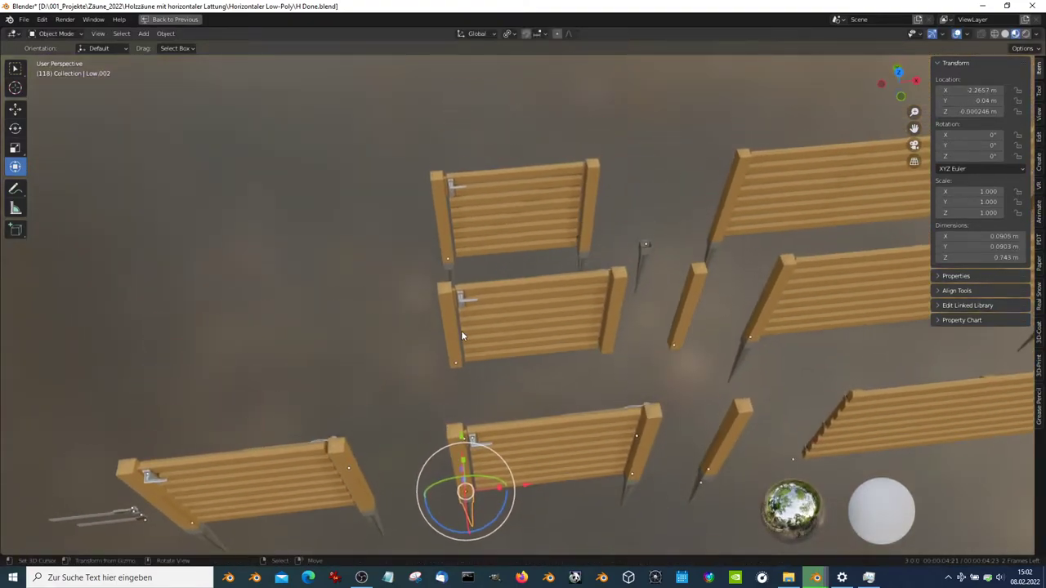
left_click(461, 330)
middle_click_drag(612, 269, 576, 299)
right_click(582, 303)
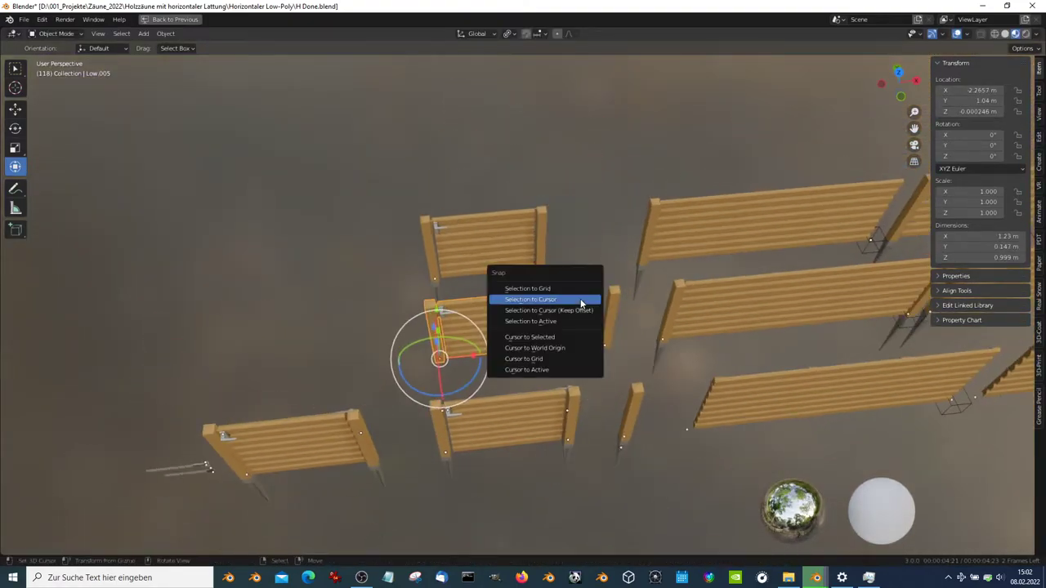
key("Escape")
Snap the 3D cursor to the post Low.004
middle_click_drag(590, 401, 517, 341, "shift")
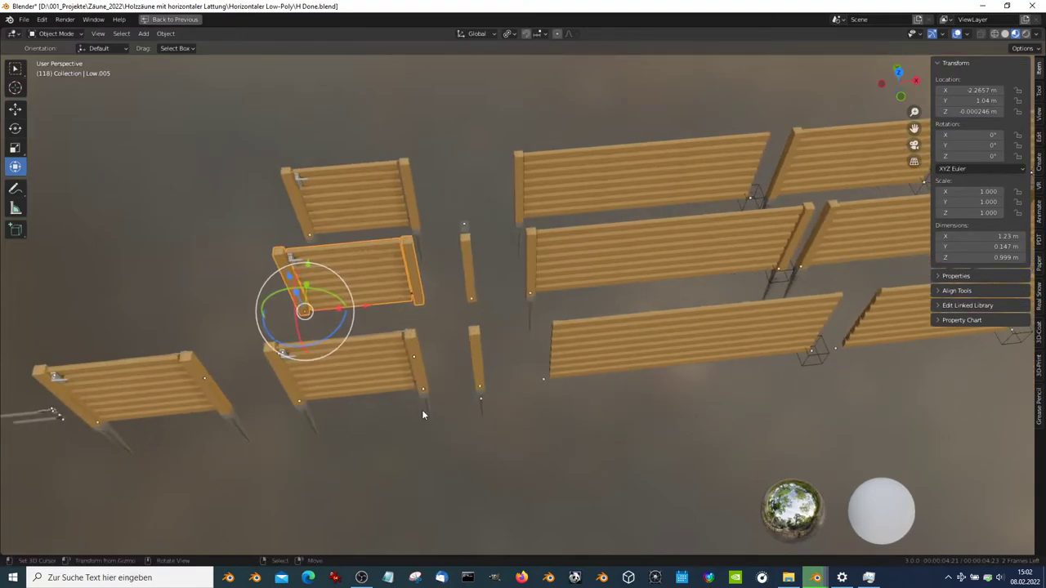
left_click(417, 368)
key("shift+s")
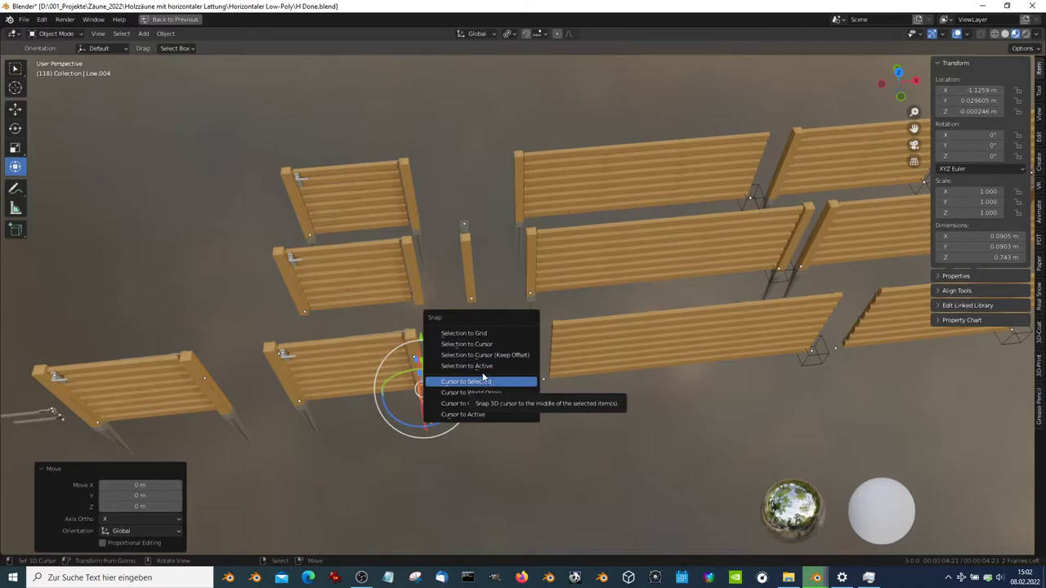
left_click(484, 381)
scroll(773, 352, "down", 3)
scroll(727, 342, "down", 2)
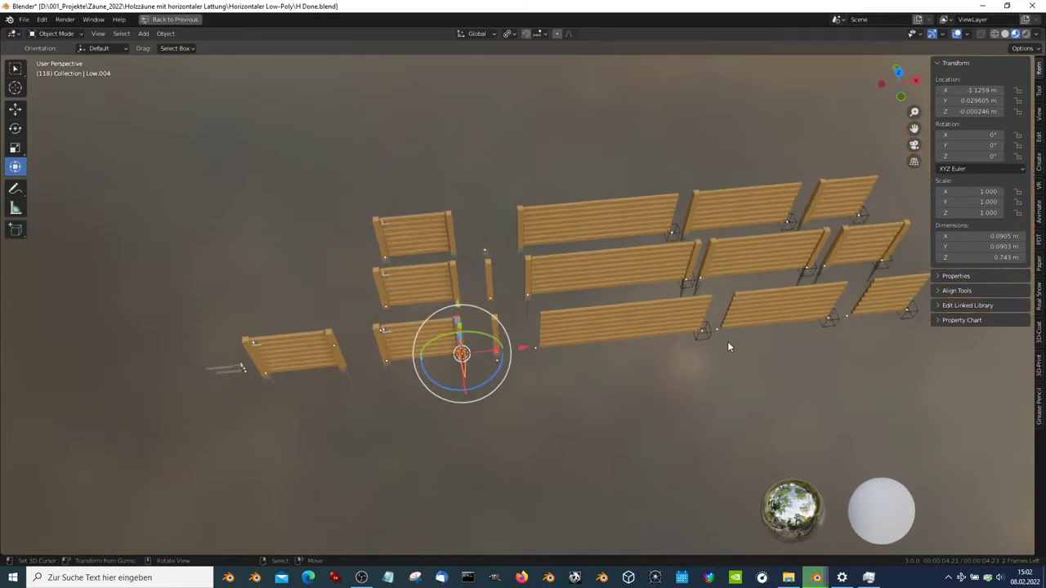
Duplicate Empty.006, snap it to the cursor and set its Y location to 1 m
left_click(709, 339)
scroll(735, 352, "up", 3)
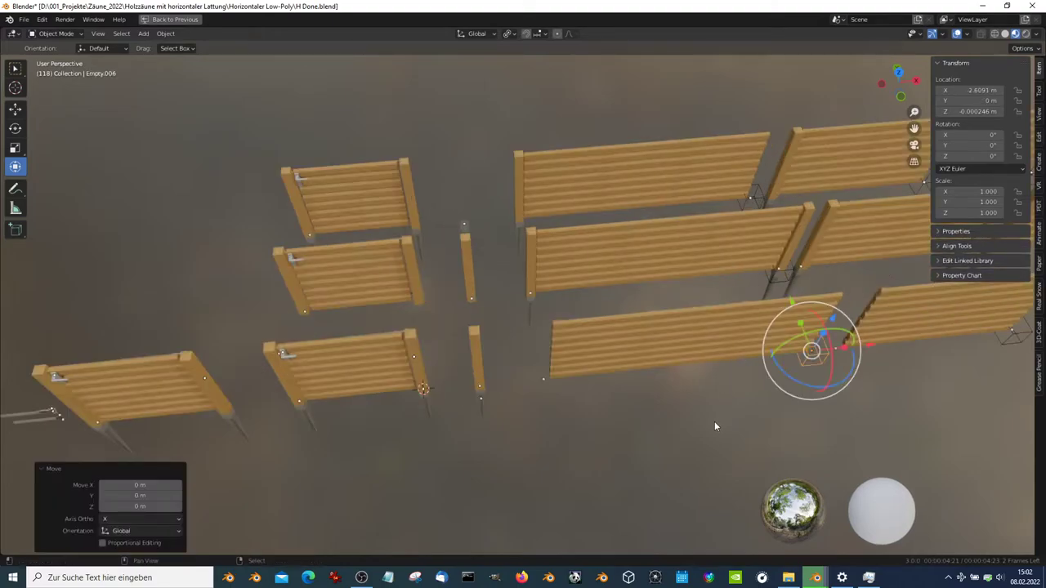
key("shift+d")
right_click(746, 430)
key("shift+s")
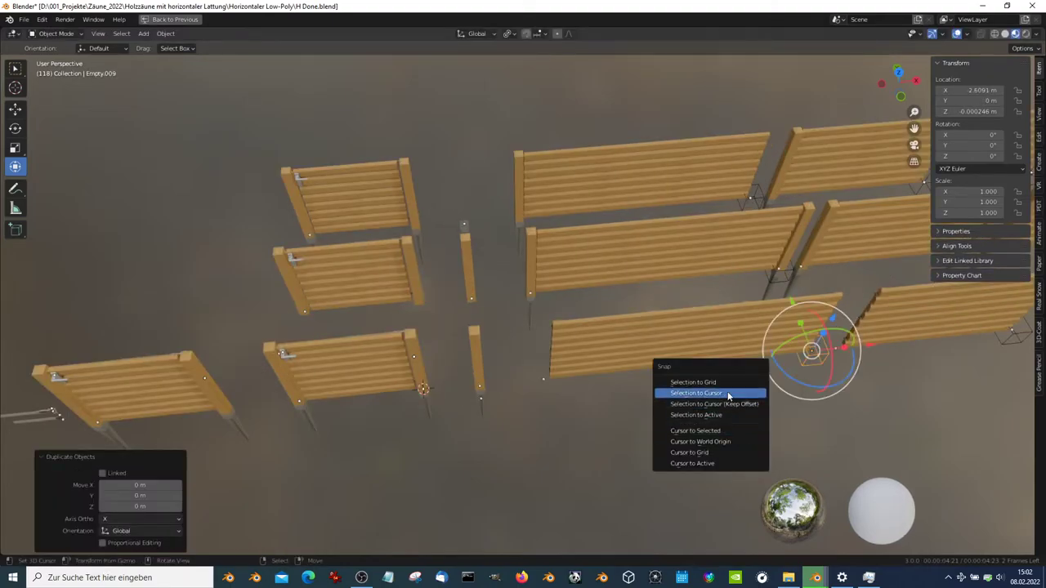
left_click(727, 394)
middle_click_drag(441, 376, 547, 374)
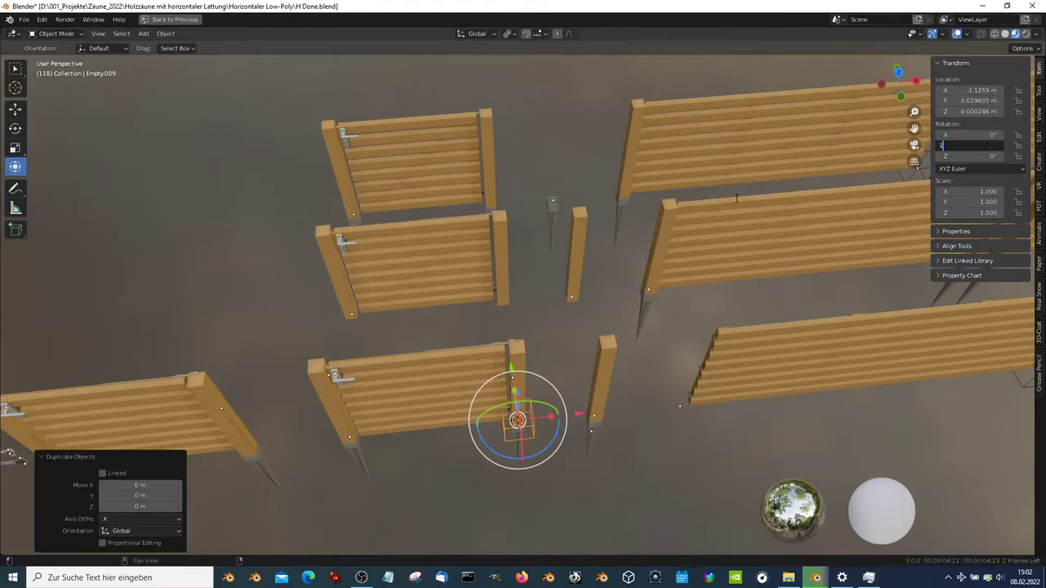
key("Escape")
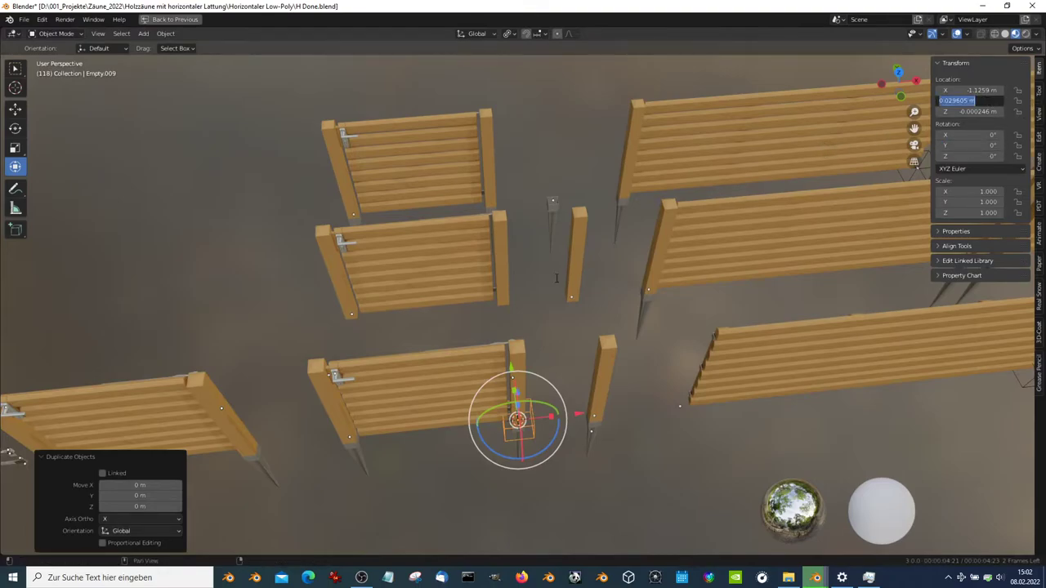
type("1")
key("Return")
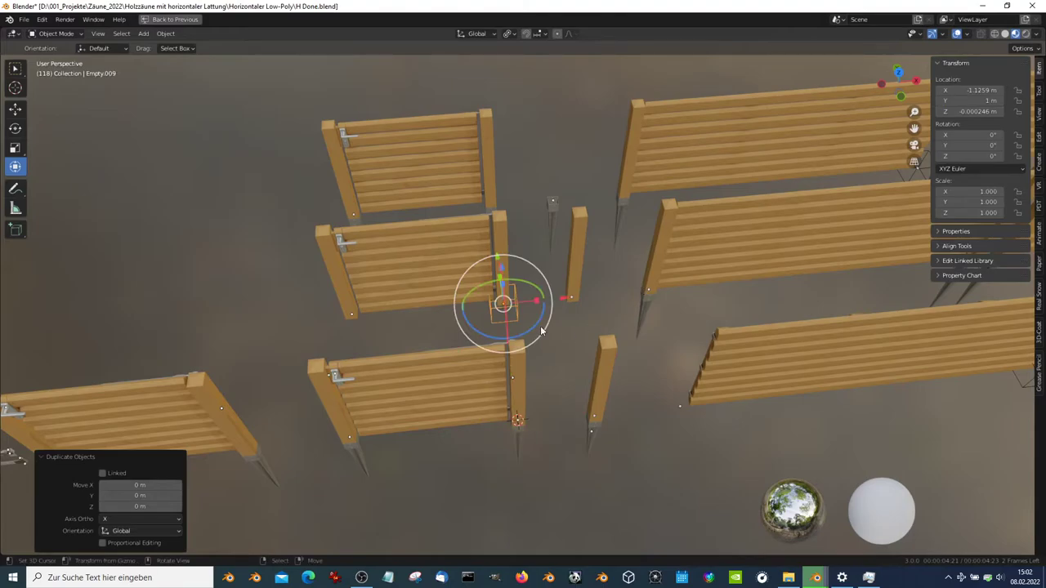
Parent the middle fence panel to the post-base empty with Keep Transform
middle_click_drag(540, 325, 696, 374)
scroll(550, 304, "up", 4)
scroll(550, 288, "up", 2)
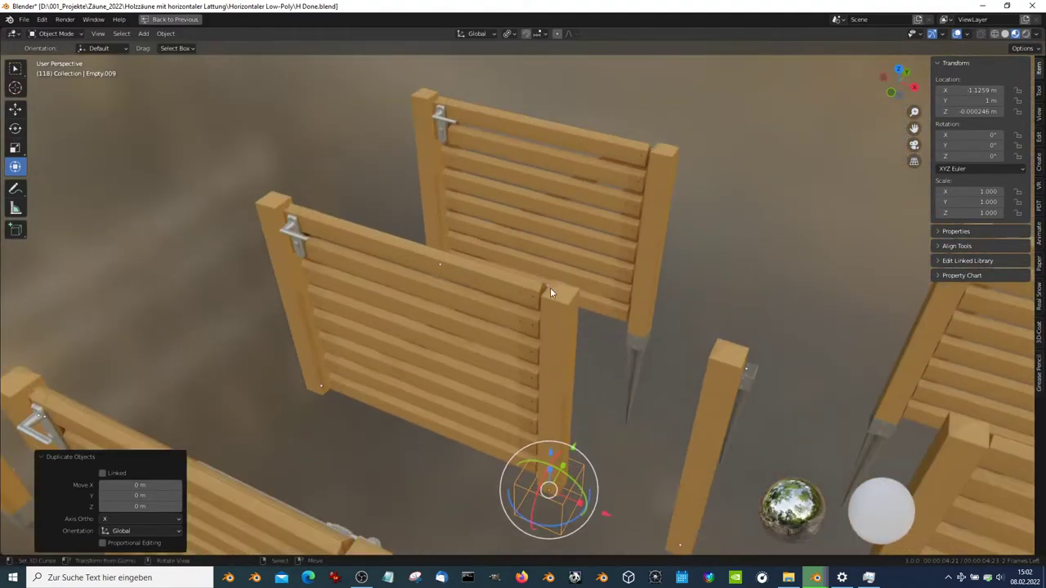
mouse_move(550, 292)
middle_mouse_down()
mouse_move(549, 366)
mouse_move(570, 333)
mouse_move(618, 331)
middle_mouse_up()
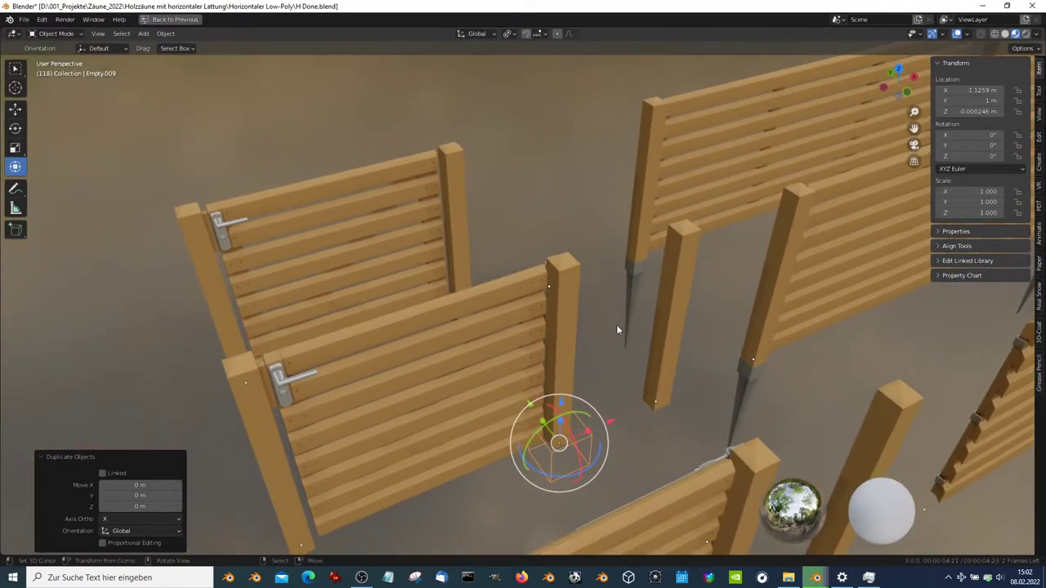
left_click(565, 324)
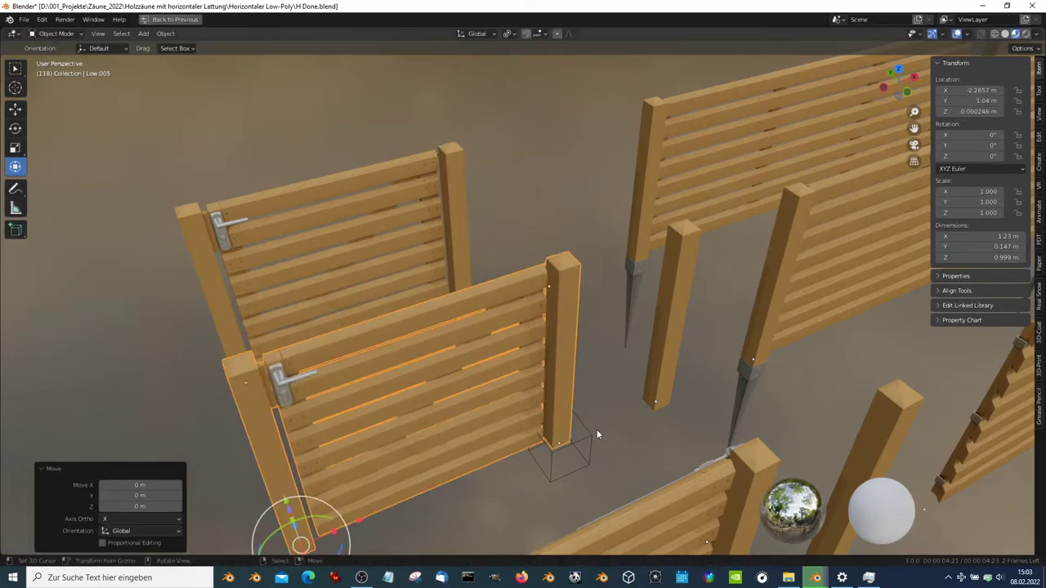
left_click(597, 435)
left_click(562, 359, "shift")
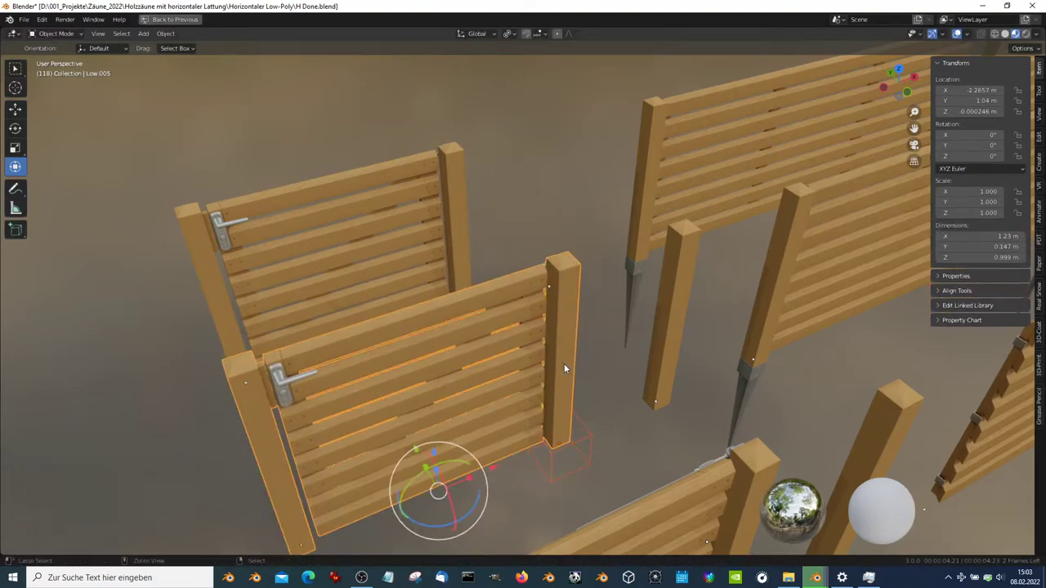
key("ctrl+p")
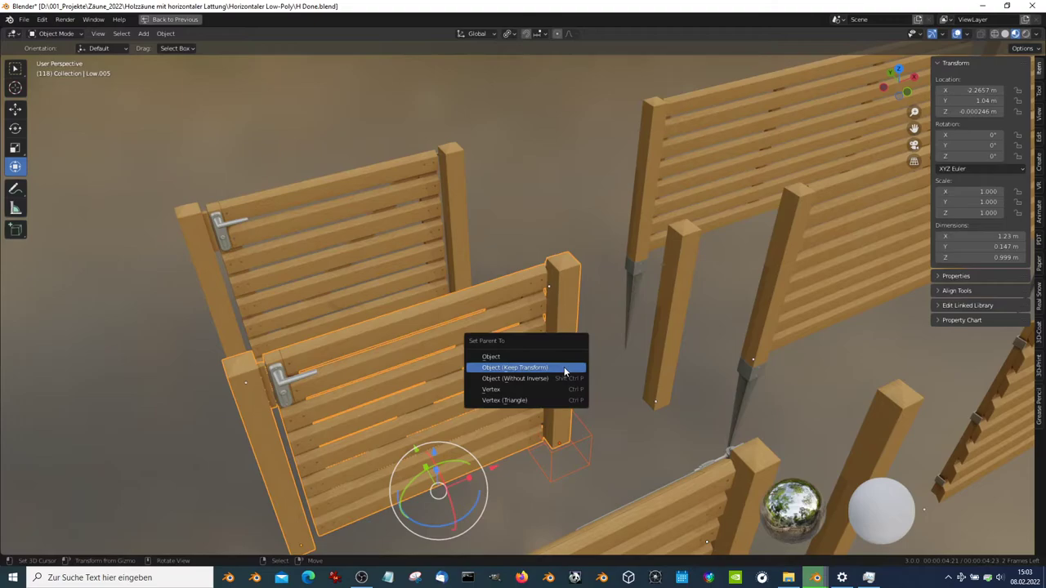
left_click(564, 369)
Verify the parenting by reselecting the empty and panel, then play the animation
left_click(585, 438)
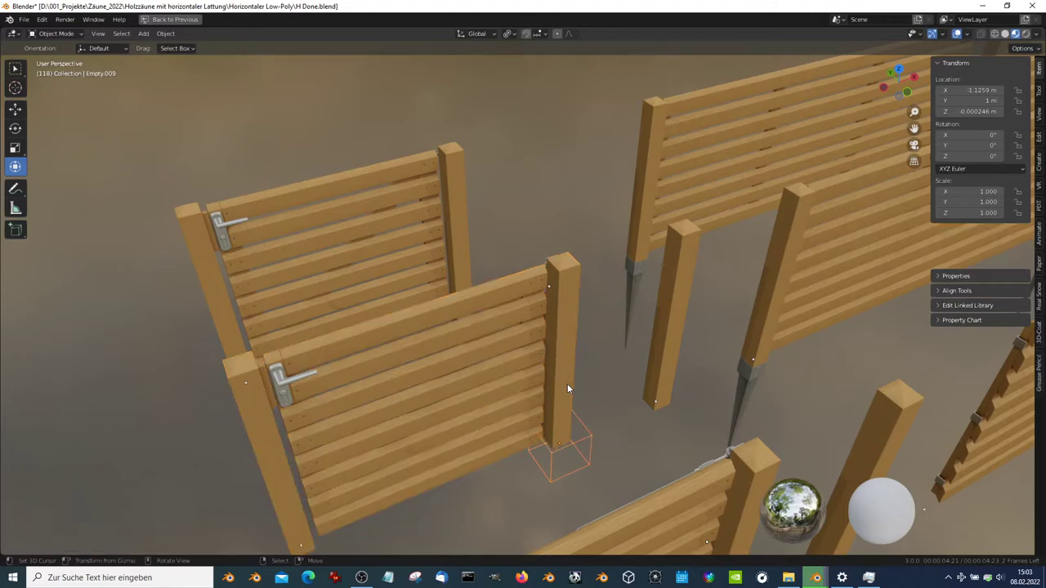
middle_click_drag(584, 378, 572, 343)
left_click(560, 343)
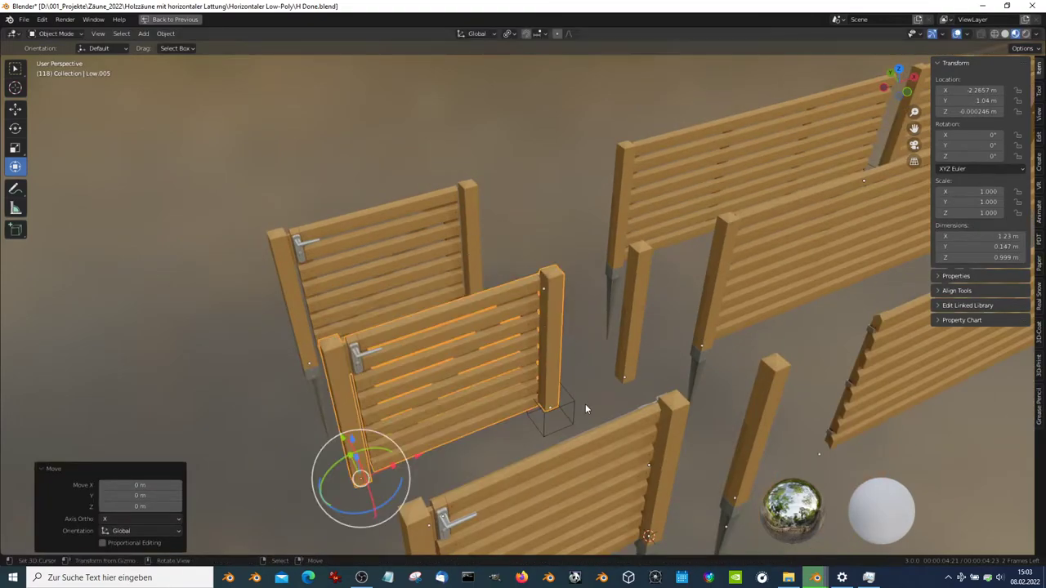
mouse_move(582, 397)
middle_mouse_down()
mouse_move(556, 377)
mouse_move(565, 373)
middle_mouse_up()
left_click(561, 382)
scroll(565, 372, "down", 4)
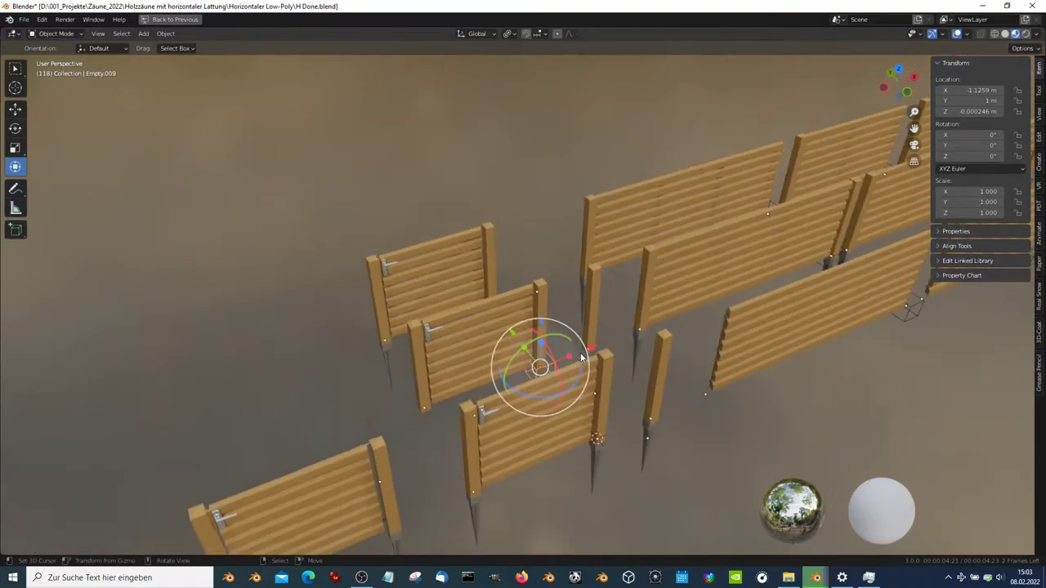
scroll(572, 345, "down", 1)
scroll(574, 339, "up", 5)
key("space")
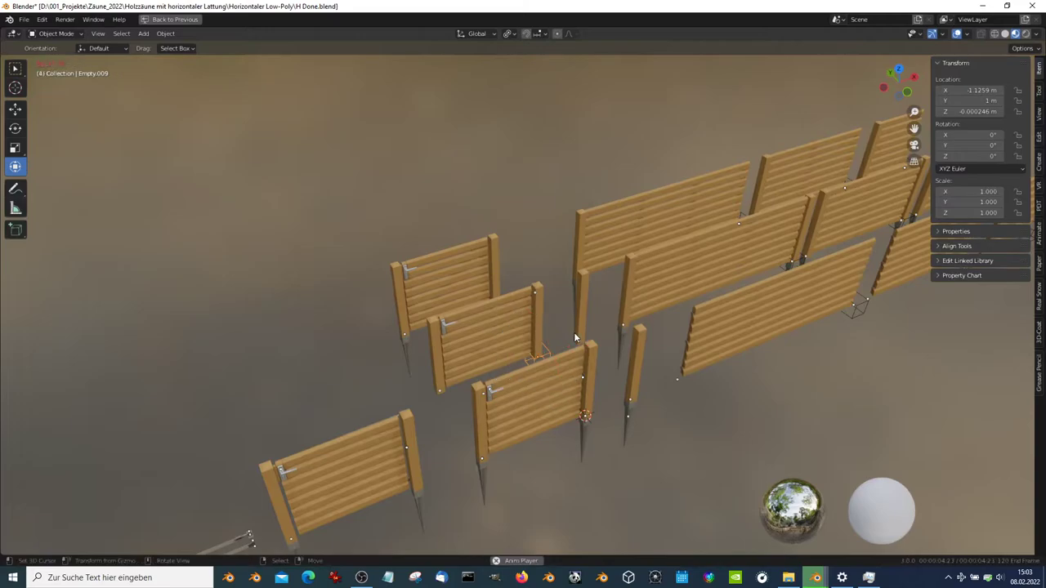
In top view, duplicate the empty in place and set the copy's Y location to 2 m
key("space")
key("KP_7")
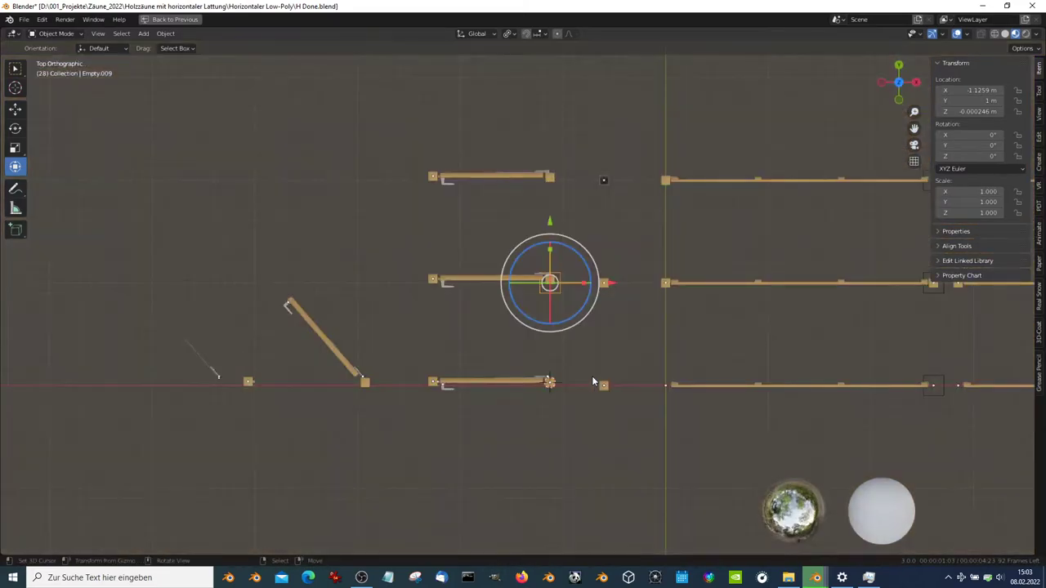
scroll(601, 327, "up", 2)
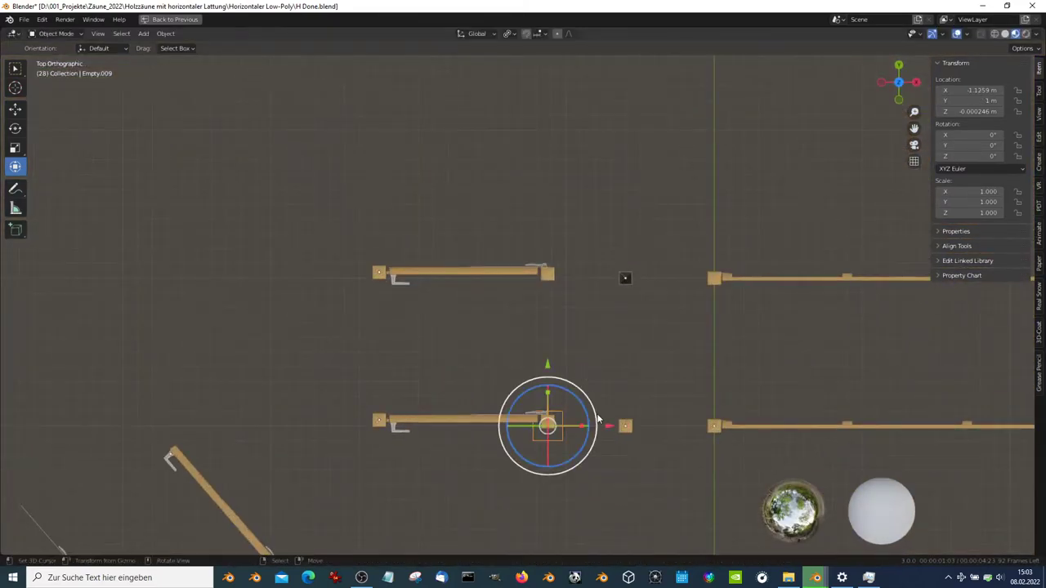
key("shift+d")
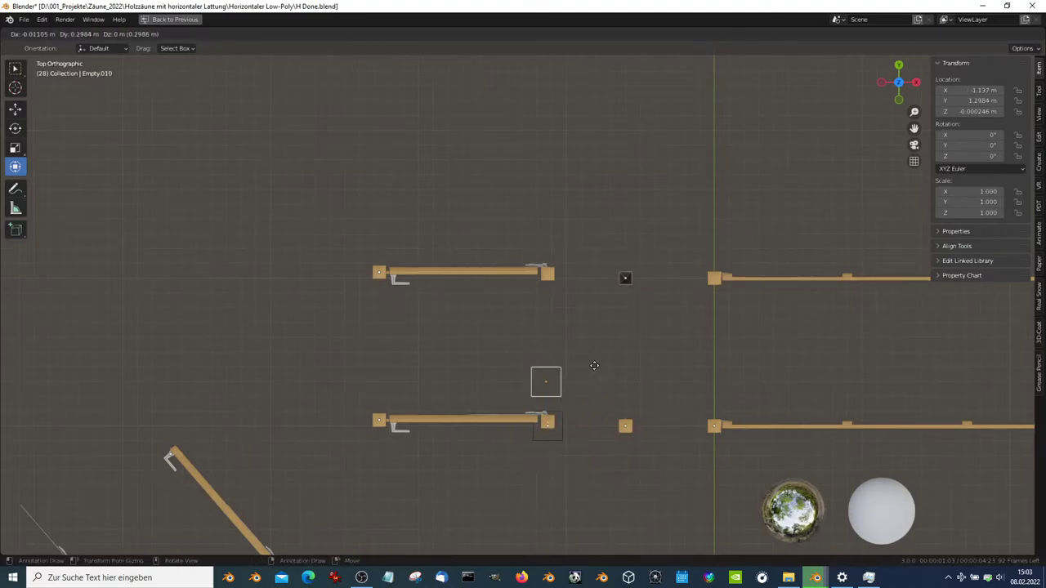
right_click(590, 297)
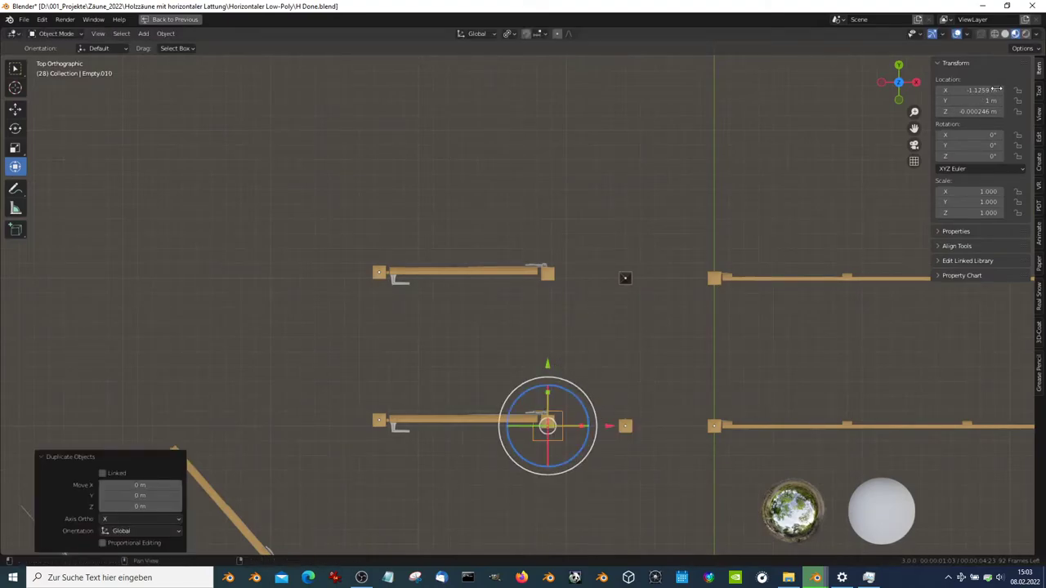
type("2")
key("Return")
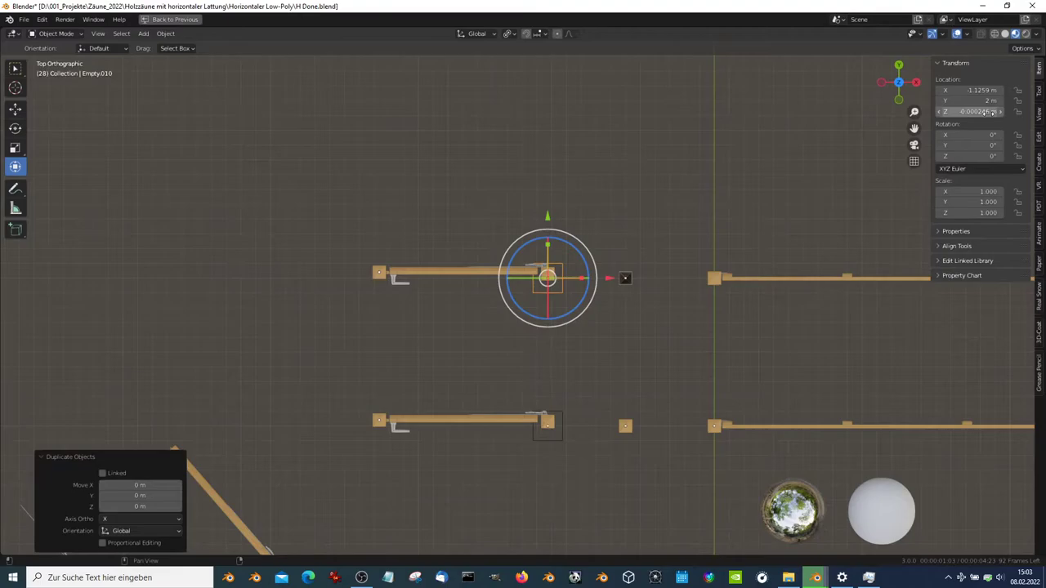
Set the upper fence panel Low.012's Y location to 2 m
scroll(826, 136, "up", 1)
scroll(552, 357, "up", 1)
scroll(562, 325, "up", 3)
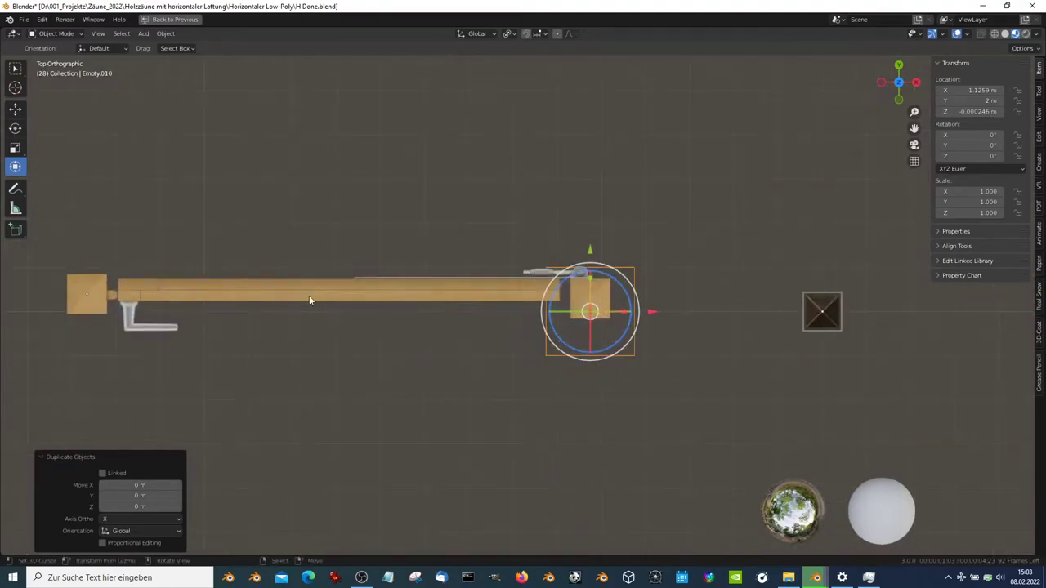
scroll(460, 325, "down", 2)
scroll(402, 347, "down", 2)
scroll(313, 292, "up", 2)
key("shift")
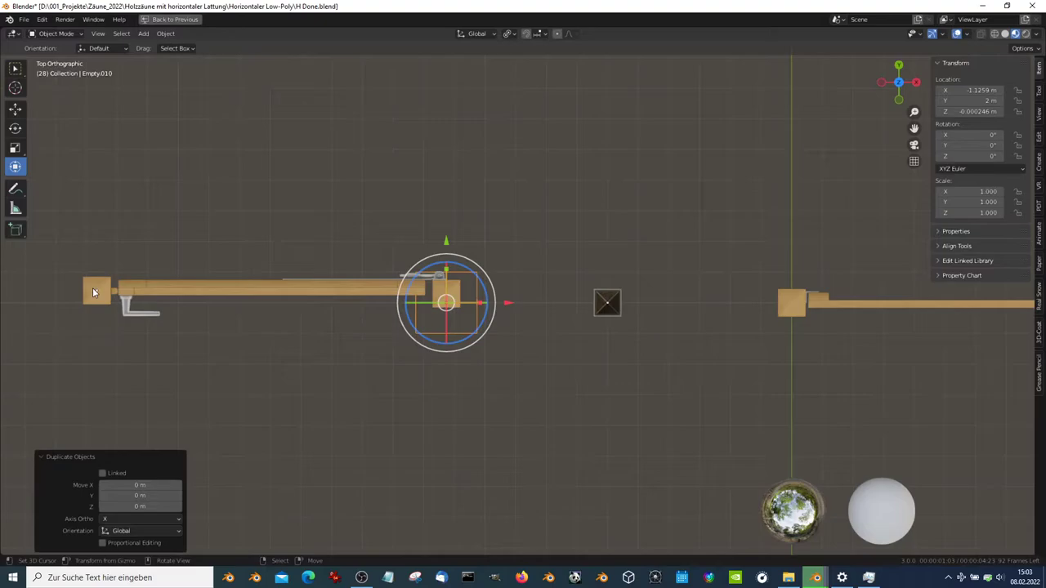
left_click(93, 291)
scroll(98, 320, "down", 3)
scroll(164, 308, "up", 2)
middle_click_drag(164, 309, 209, 333, "shift")
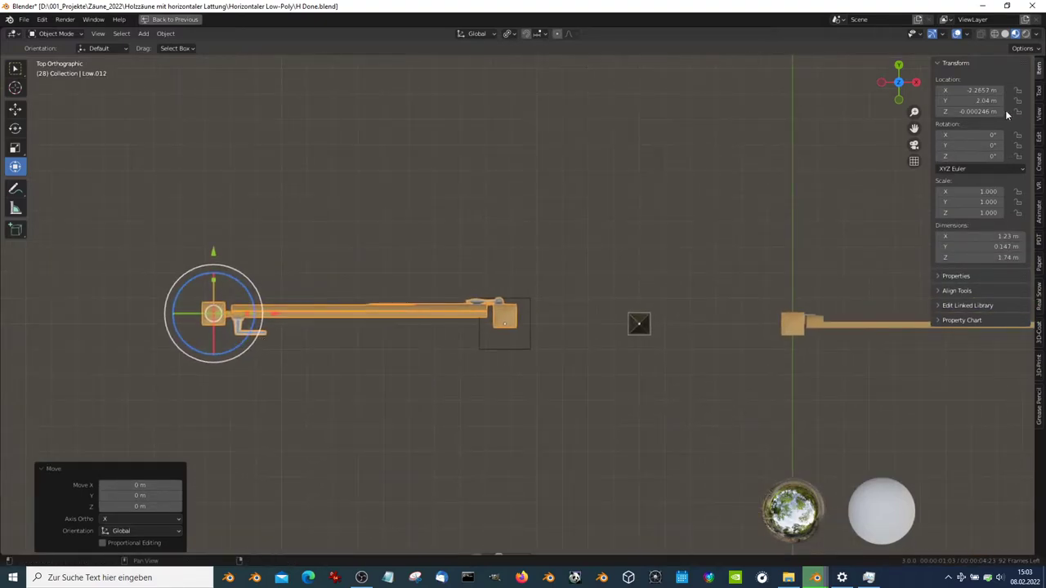
type("2")
key("Return")
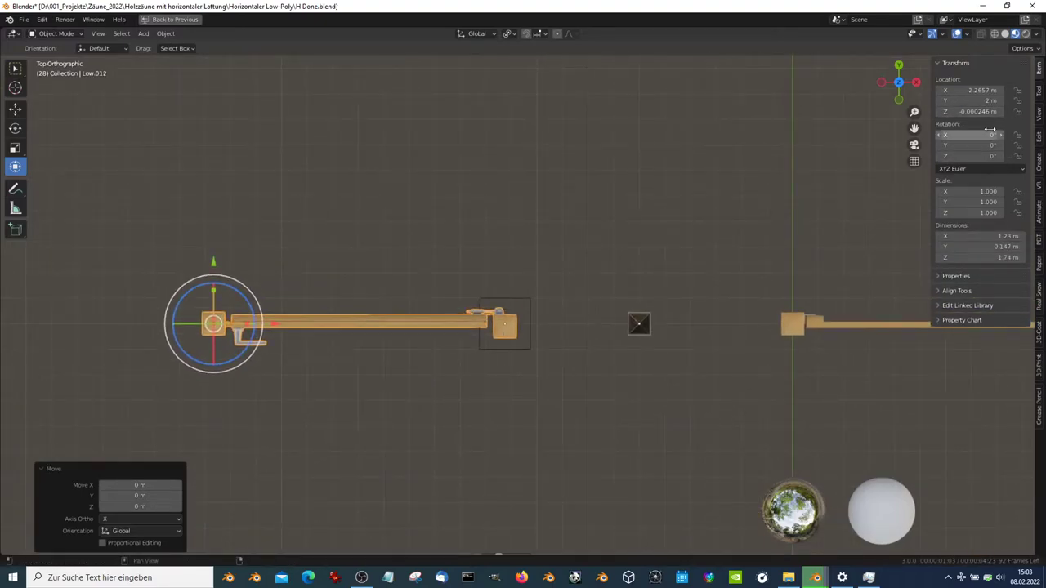
Parent the upper panel Low.012 to Empty.010 with Keep Transform
scroll(641, 274, "down", 2)
scroll(536, 304, "up", 2)
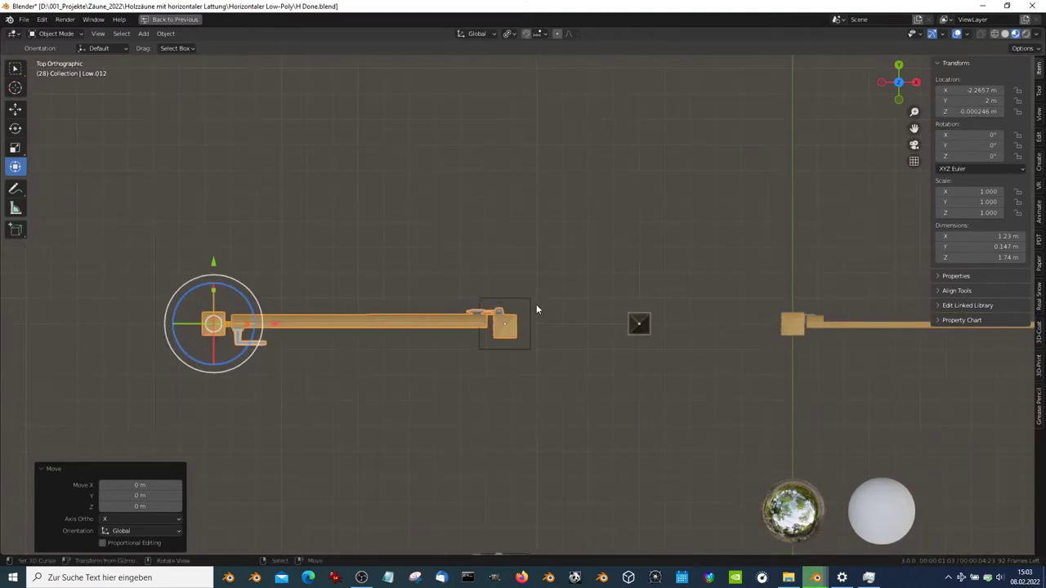
left_click(536, 309)
mouse_move(536, 309)
middle_mouse_down()
mouse_move(514, 306)
mouse_move(537, 306)
mouse_move(332, 398)
middle_mouse_up()
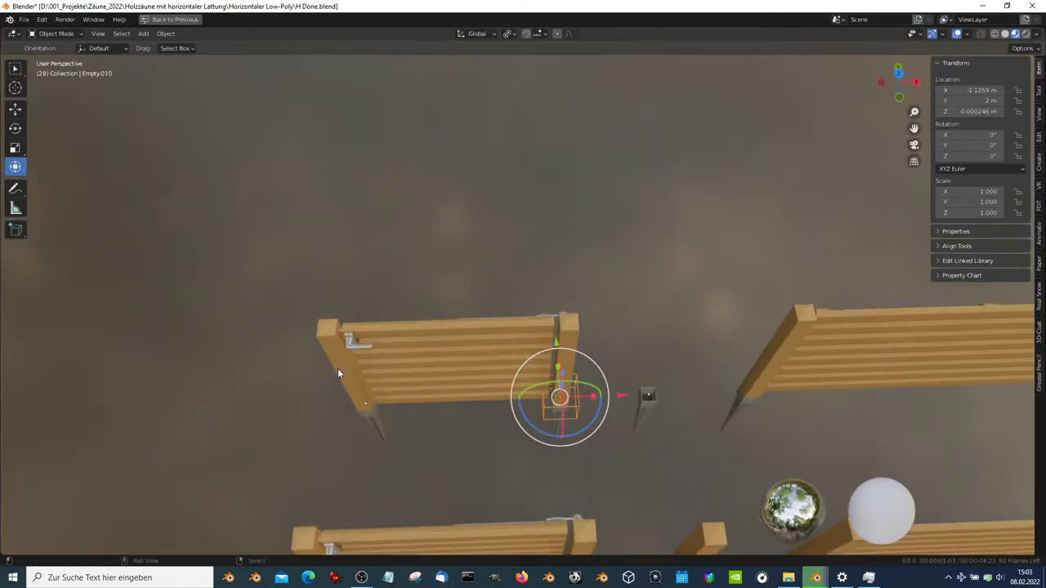
left_click(352, 402)
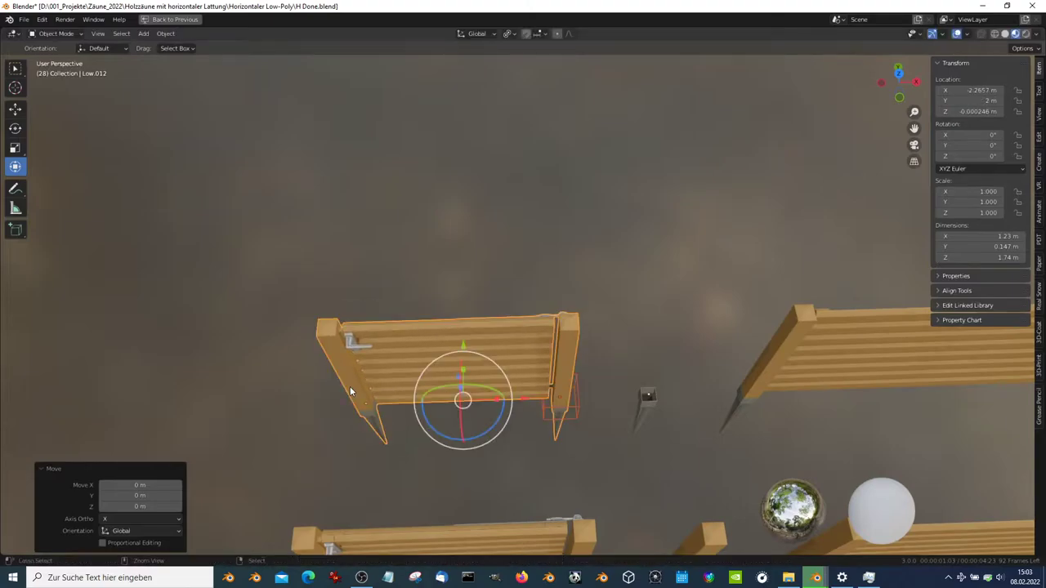
key("ctrl+p")
left_click(350, 389)
Set the middle fence panel Low.005's Y location to 1 m
scroll(448, 335, "down", 3)
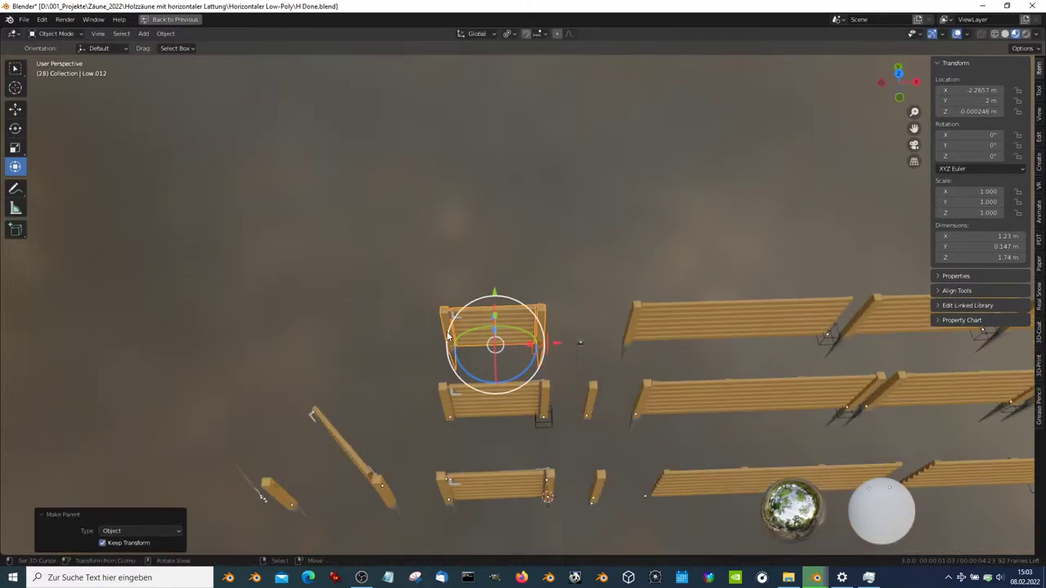
key("KP_7")
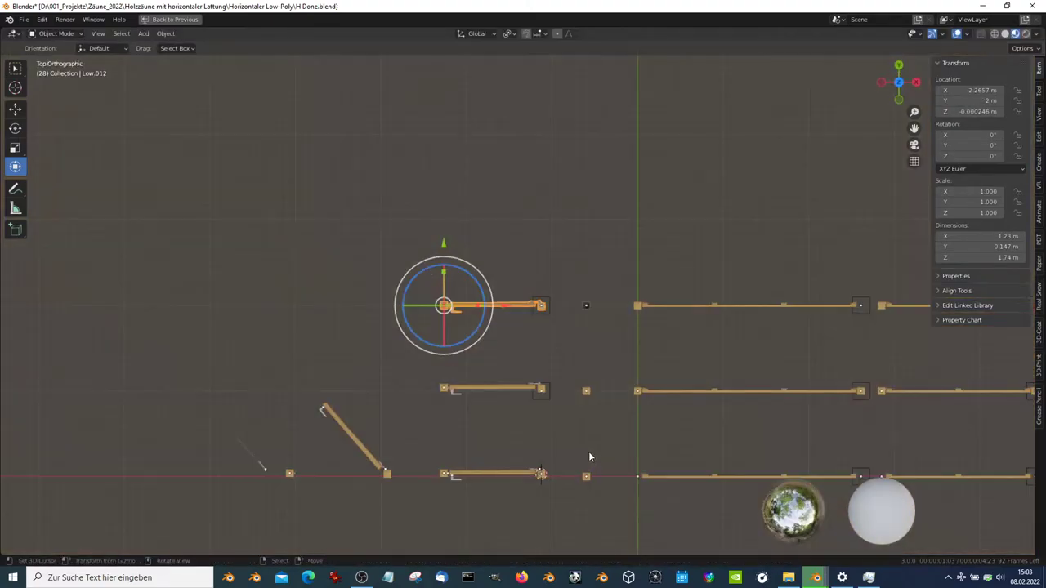
middle_click_drag(589, 457, 630, 385, "shift")
scroll(523, 327, "up", 5)
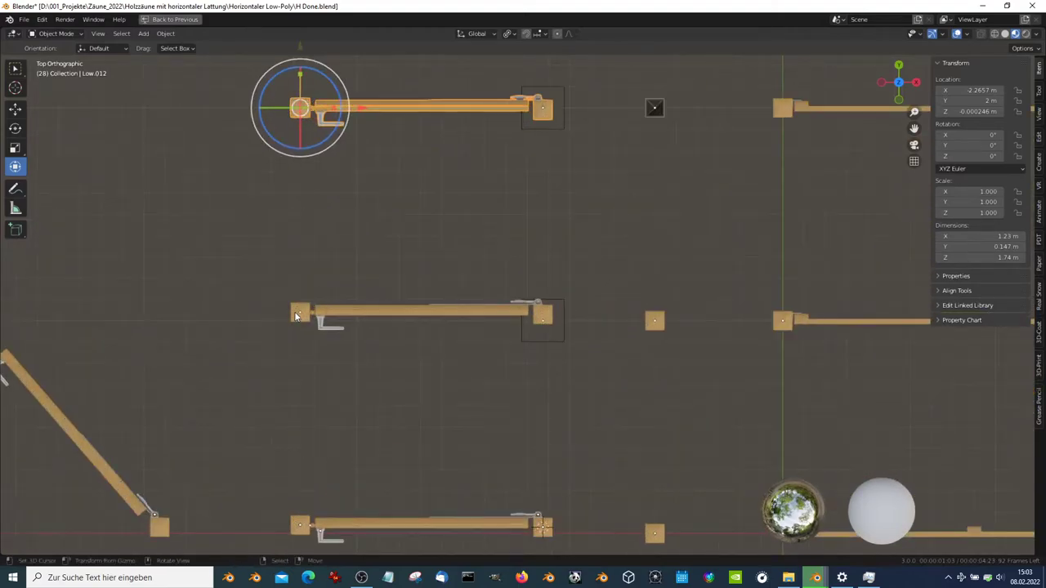
left_click(331, 321)
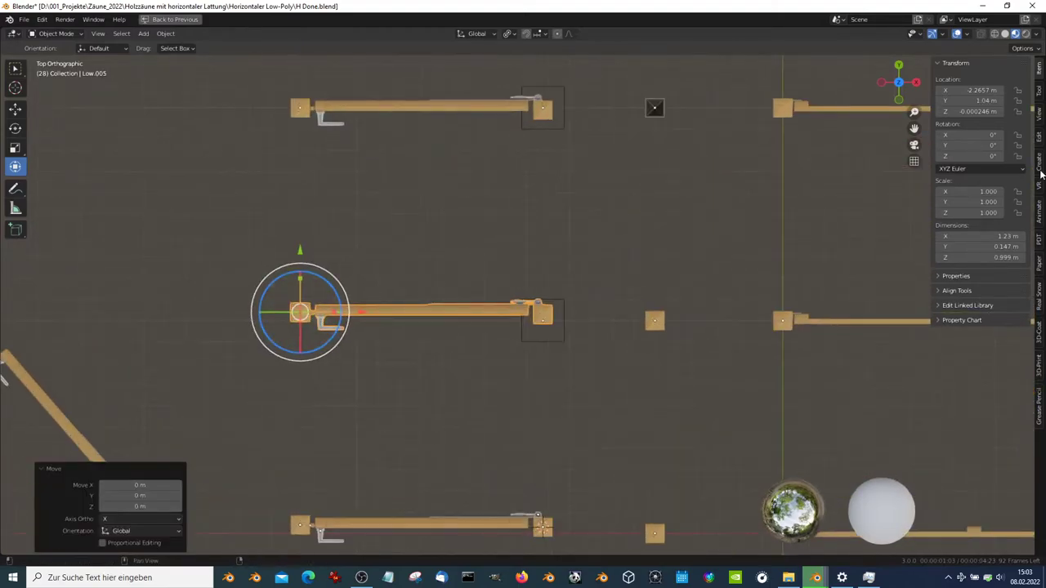
type("1")
key("Return")
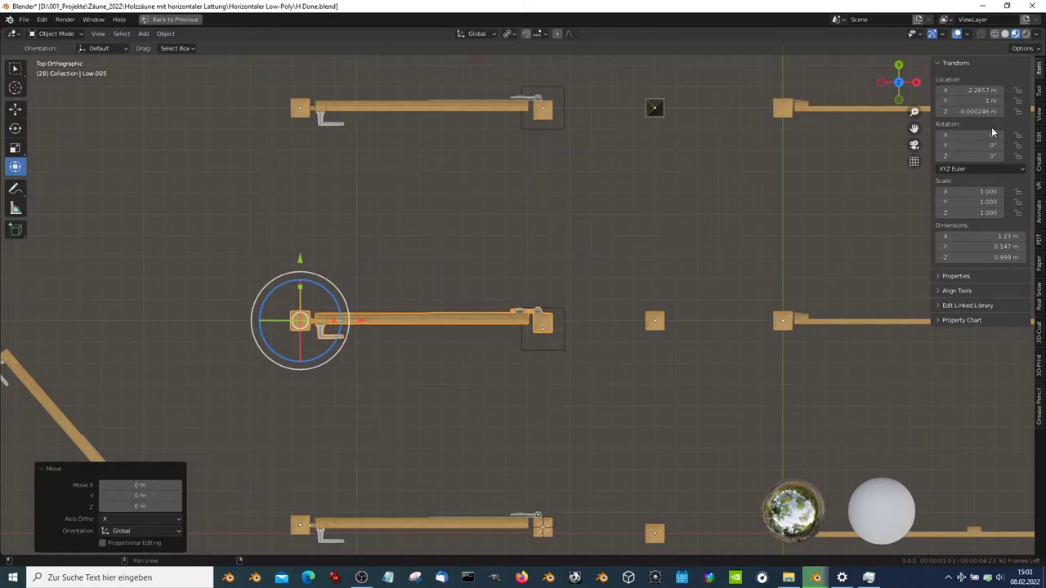
Clear Empty.009's parent keeping its transform and move it to Y 1 m
left_click(552, 347)
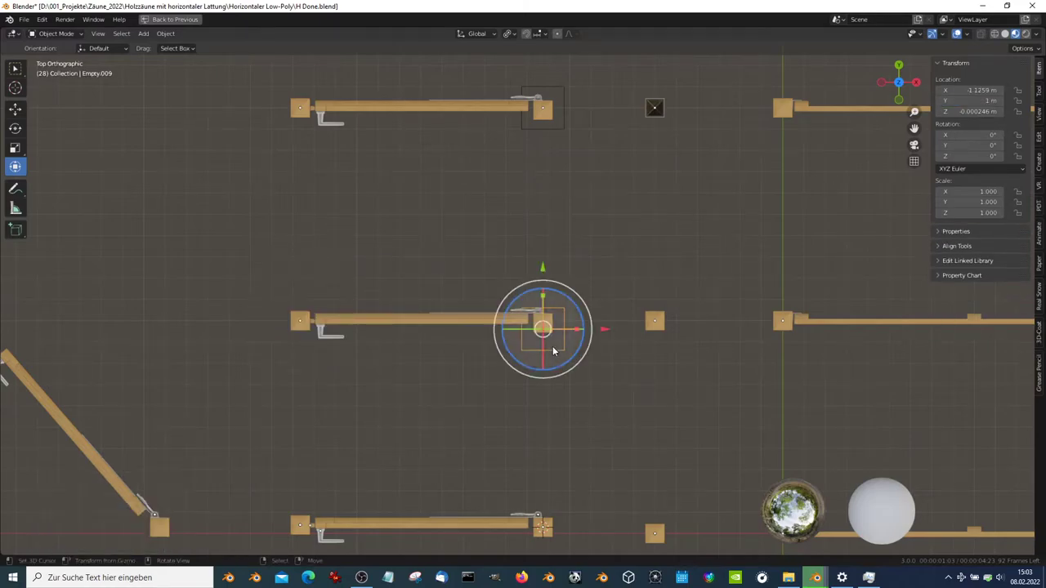
key("alt+p")
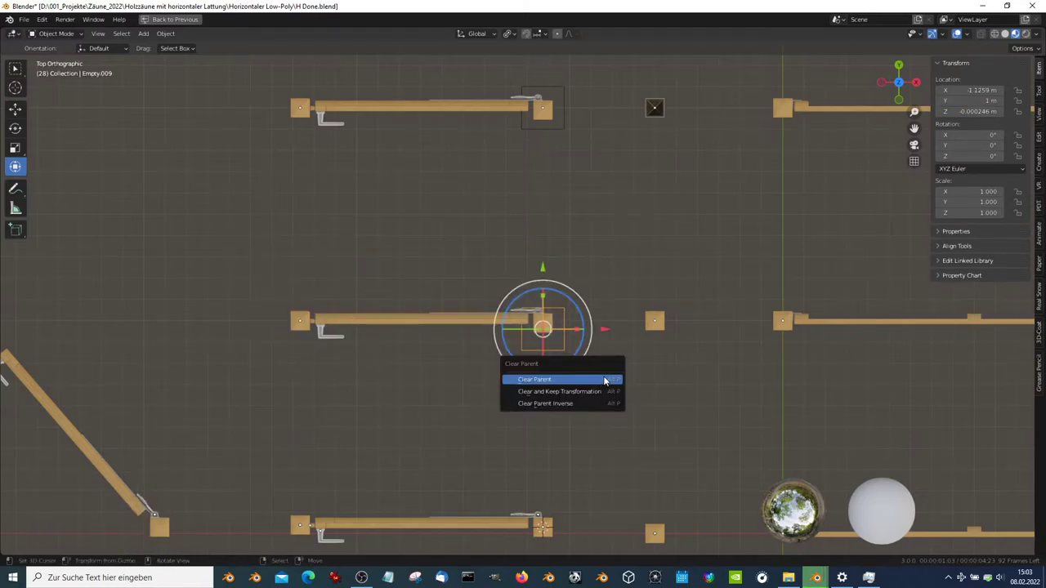
left_click(593, 392)
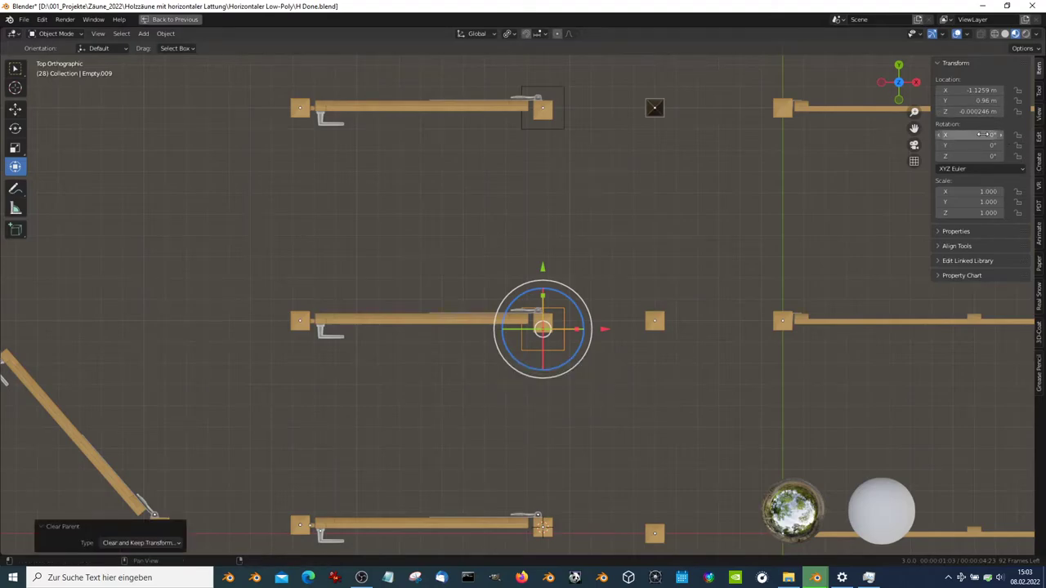
type("1")
key("Return")
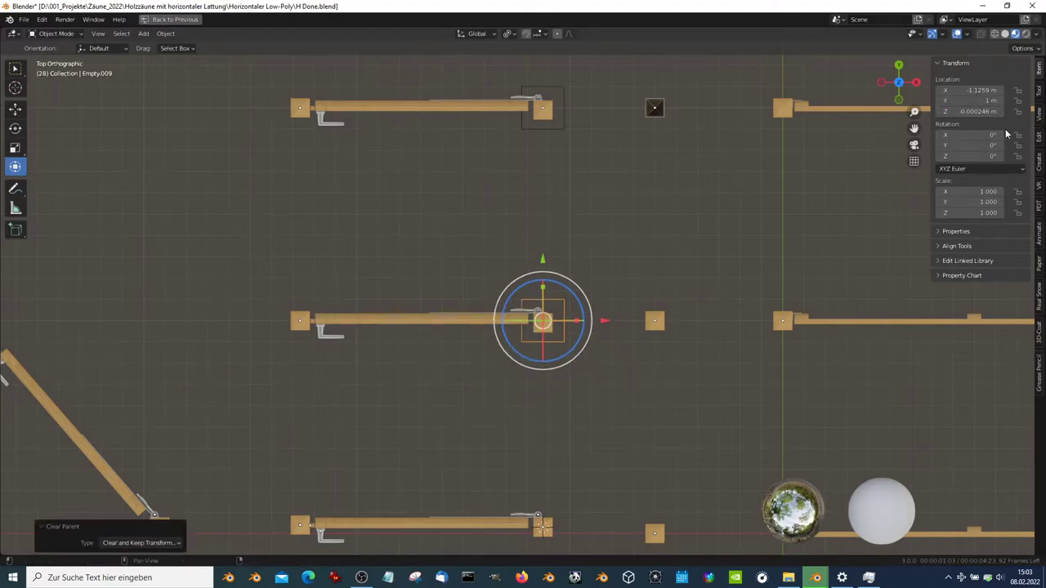
Parent Low.005 to Empty.009 with Keep Transform
left_click(291, 321)
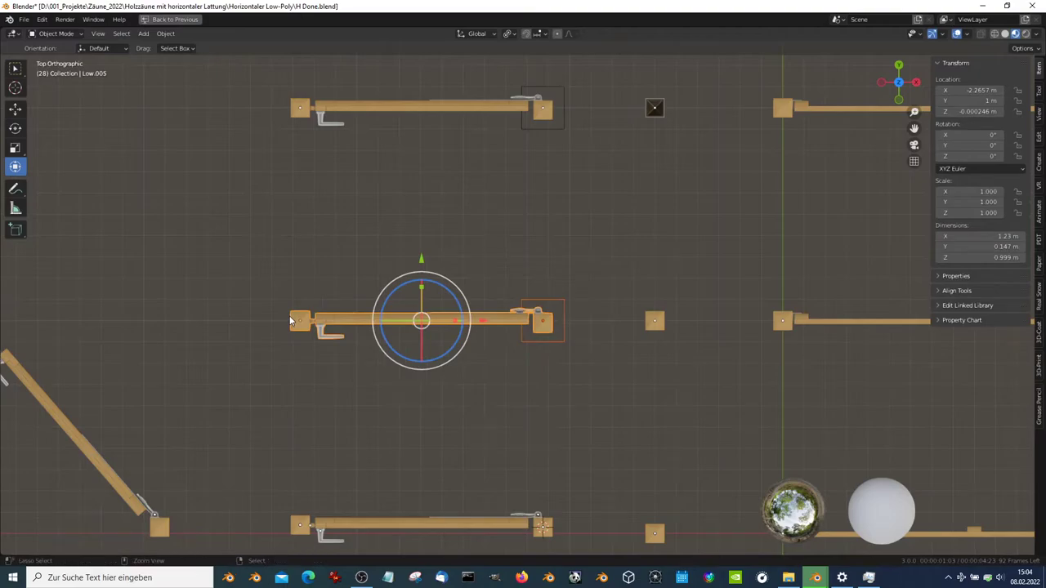
key("ctrl+p")
left_click(291, 316)
left_click(299, 331)
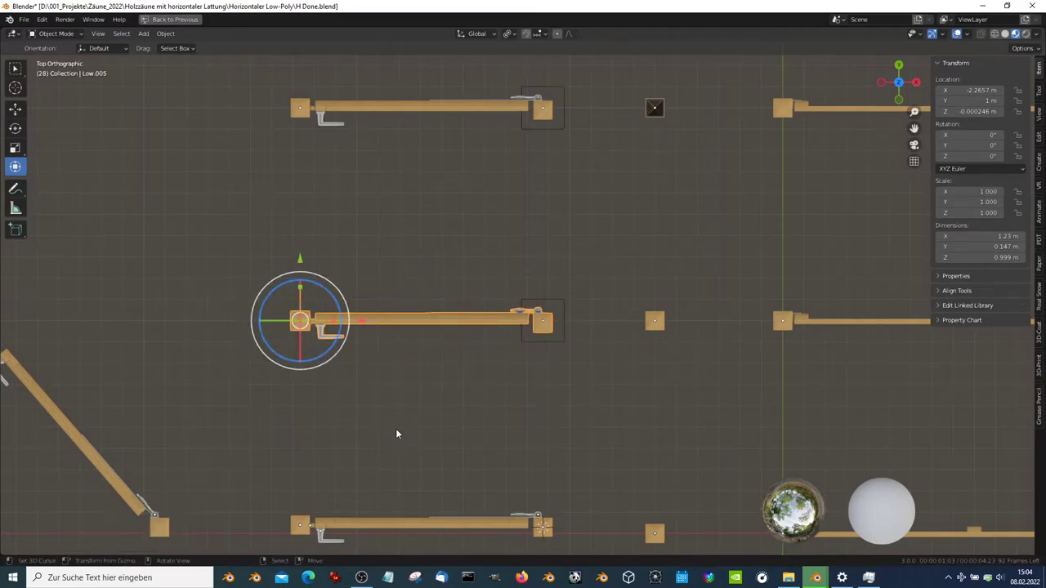
scroll(466, 444, "down", 4)
scroll(564, 319, "down", 2)
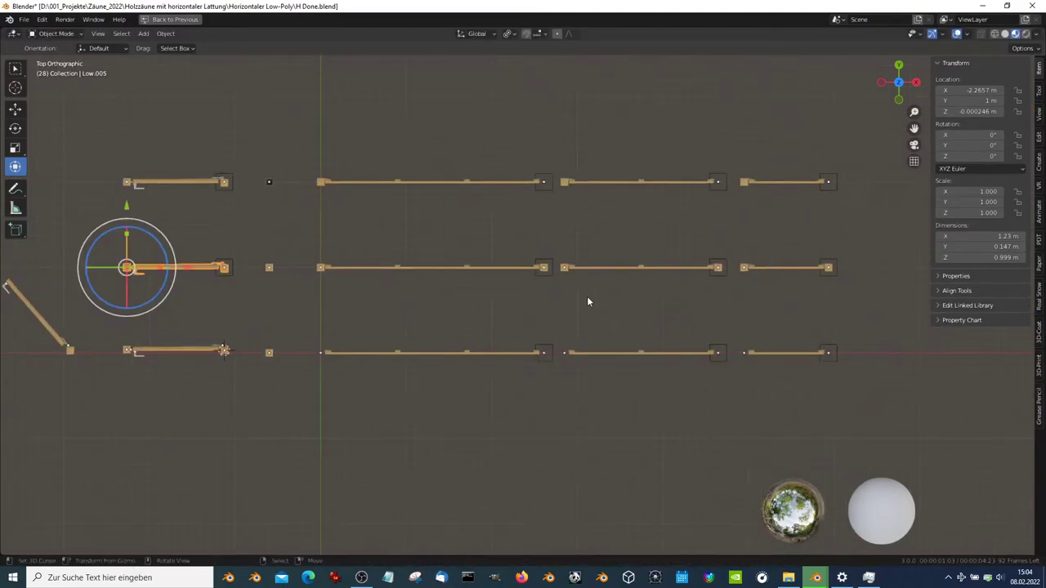
In top view, select the right-hand fence sections
mouse_move(587, 296)
middle_mouse_down()
mouse_move(541, 356)
mouse_move(545, 240)
mouse_move(557, 333)
middle_mouse_up()
key("KP_7")
left_click(760, 351)
scroll(822, 368, "down", 1)
mouse_move(835, 383)
left_mouse_down()
mouse_move(374, 169)
mouse_move(346, 166)
left_mouse_up()
scroll(541, 177, "down", 2)
scroll(581, 289, "up", 3)
Box-add the two upper-left sections to the selection, then bring up the Final Bake window
key("b")
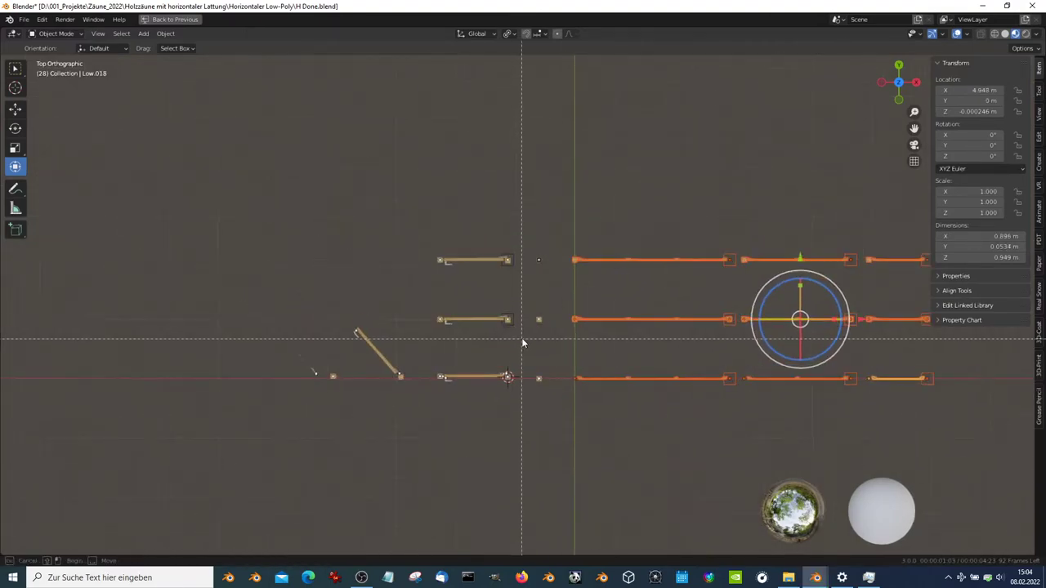
left_click_drag(523, 341, 410, 235)
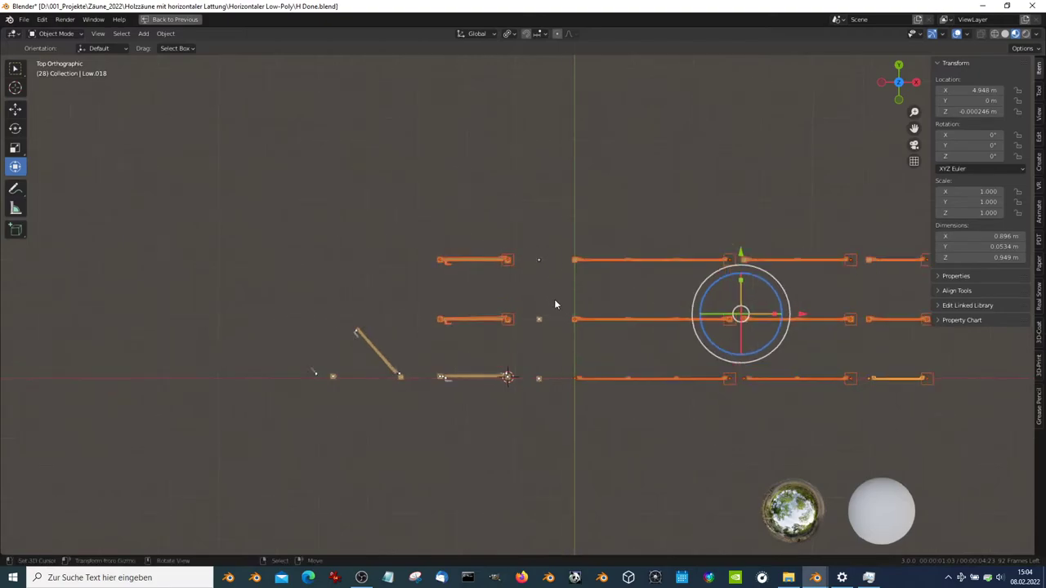
scroll(556, 327, "up", 2)
scroll(560, 401, "up", 3)
middle_click_drag(561, 400, 574, 293)
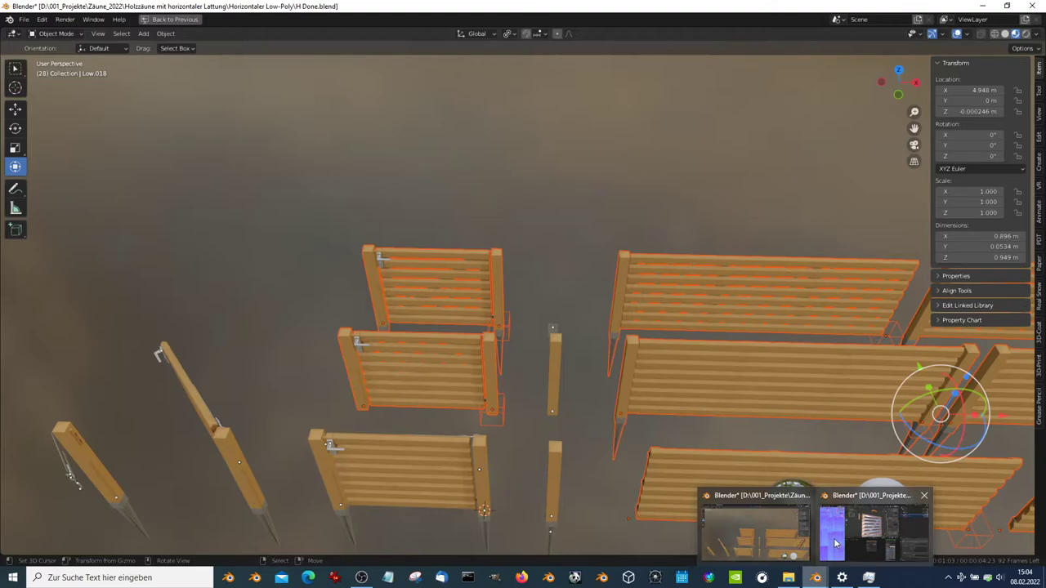
left_click(835, 541)
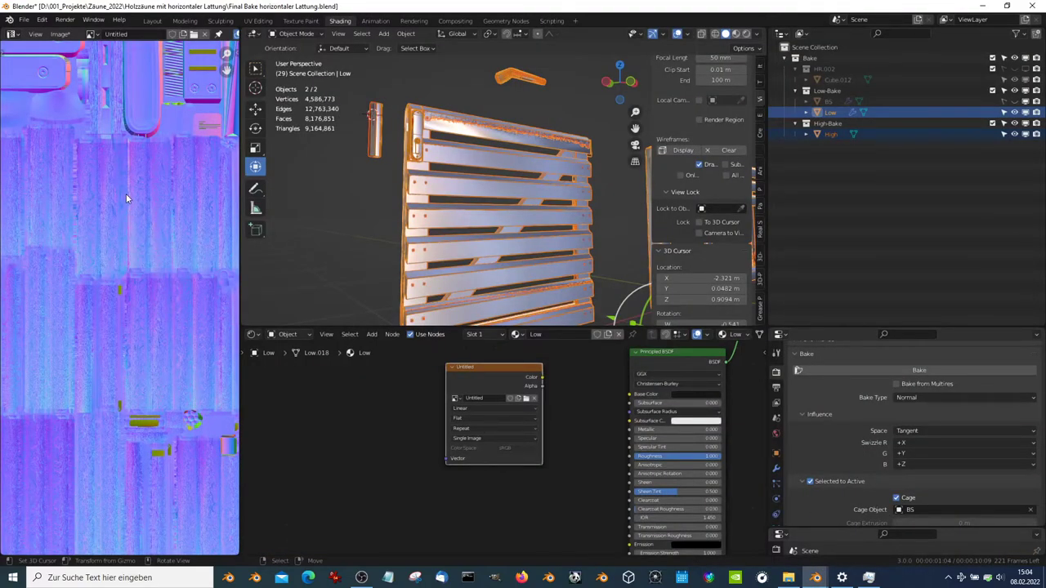
Zoom and pan across the baked normal map to inspect a screw head and the wooden planks
scroll(496, 274, "up", 7)
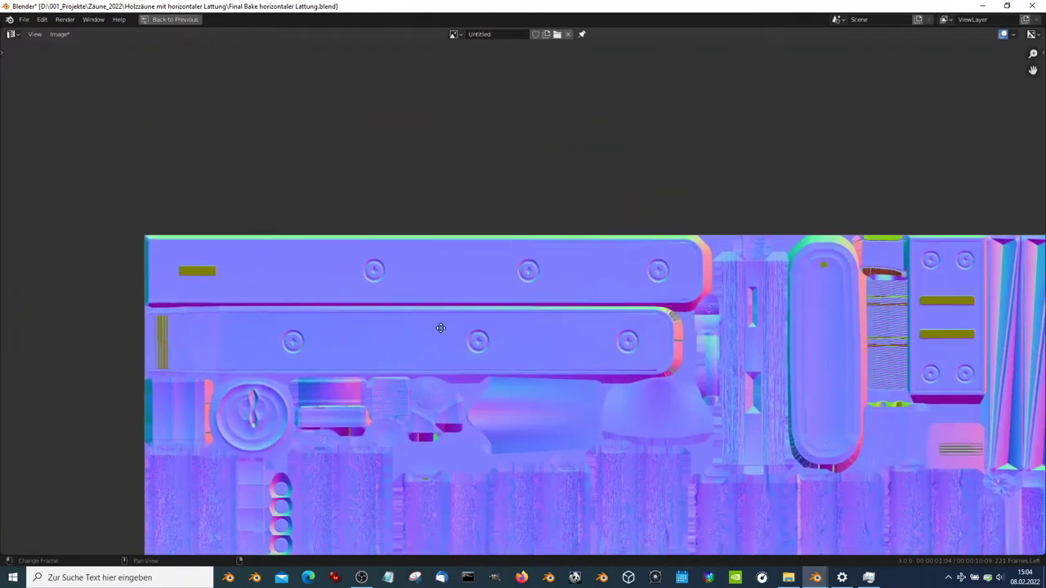
scroll(439, 327, "up", 5)
middle_click_drag(591, 275, 247, 276)
scroll(338, 304, "up", 8)
scroll(803, 287, "down", 6)
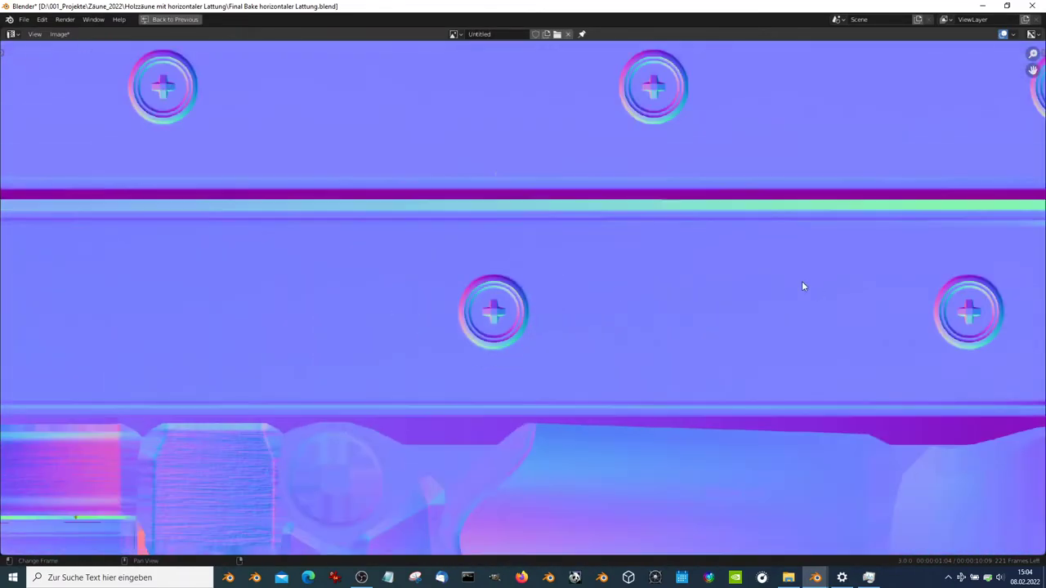
scroll(716, 294, "up", 3)
mouse_move(717, 295)
middle_mouse_down()
mouse_move(415, 250)
mouse_move(420, 193)
middle_mouse_up()
scroll(421, 193, "down", 4)
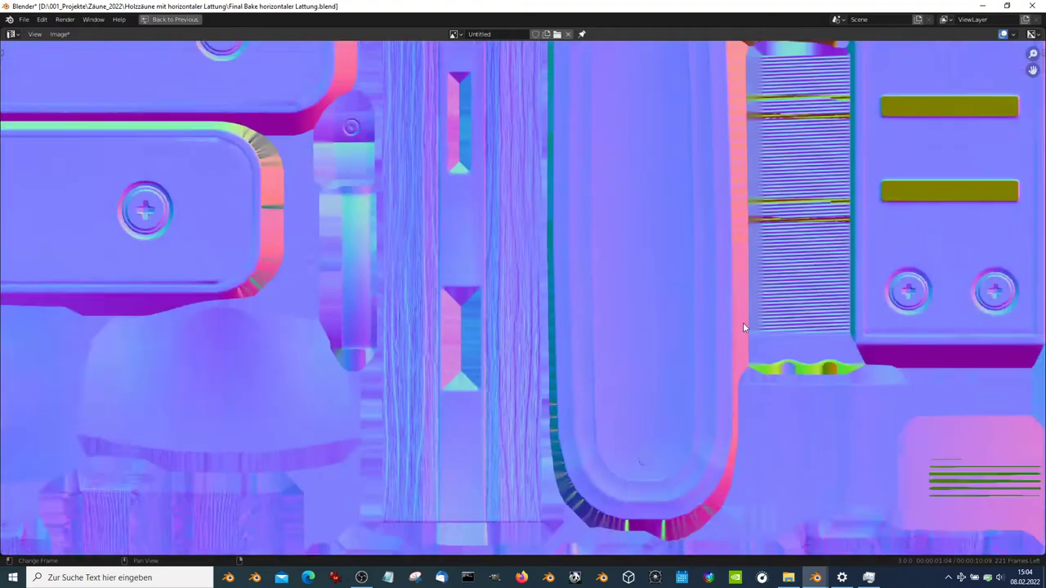
scroll(742, 322, "down", 3)
scroll(654, 343, "up", 3)
scroll(558, 391, "up", 3)
scroll(483, 277, "up", 3)
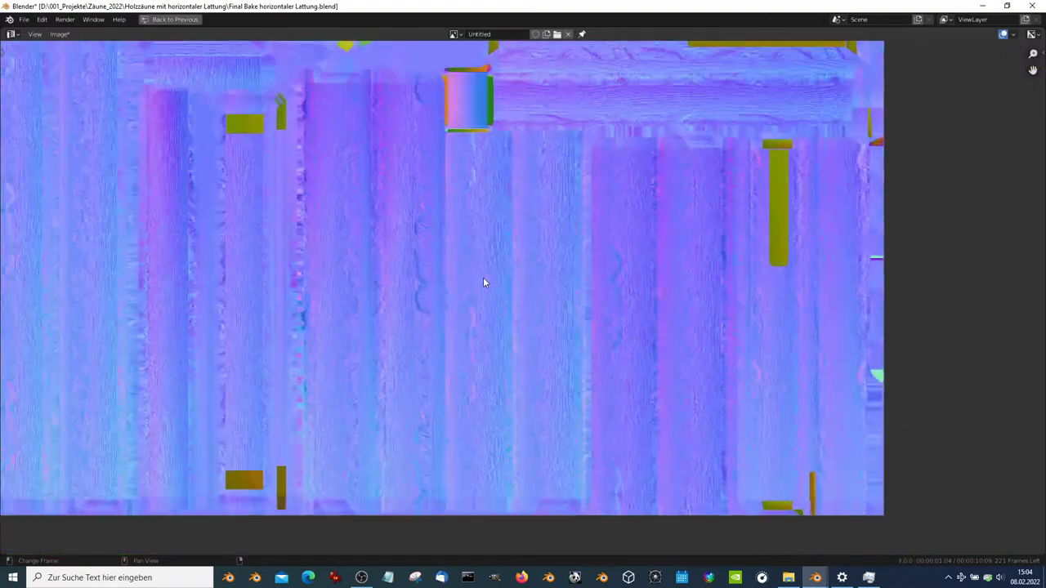
scroll(484, 276, "up", 2)
scroll(422, 400, "up", 2)
Check the map's left edge, centre the whole normal map, then open Image > Save As
middle_click_drag(422, 400, 322, 404)
scroll(321, 403, "down", 3)
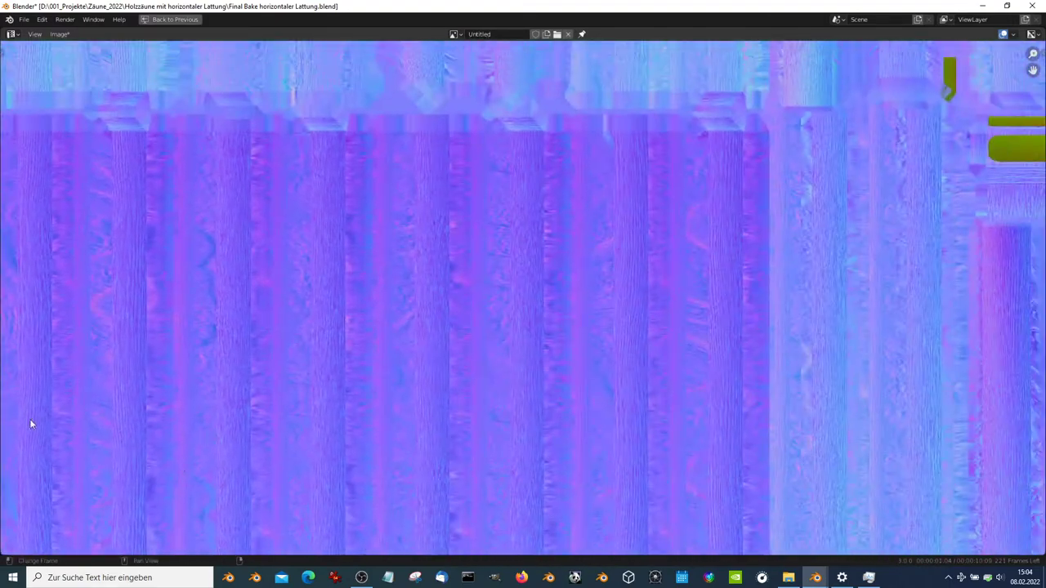
scroll(584, 362, "up", 3)
middle_click_drag(583, 362, 625, 499)
scroll(403, 335, "up", 2)
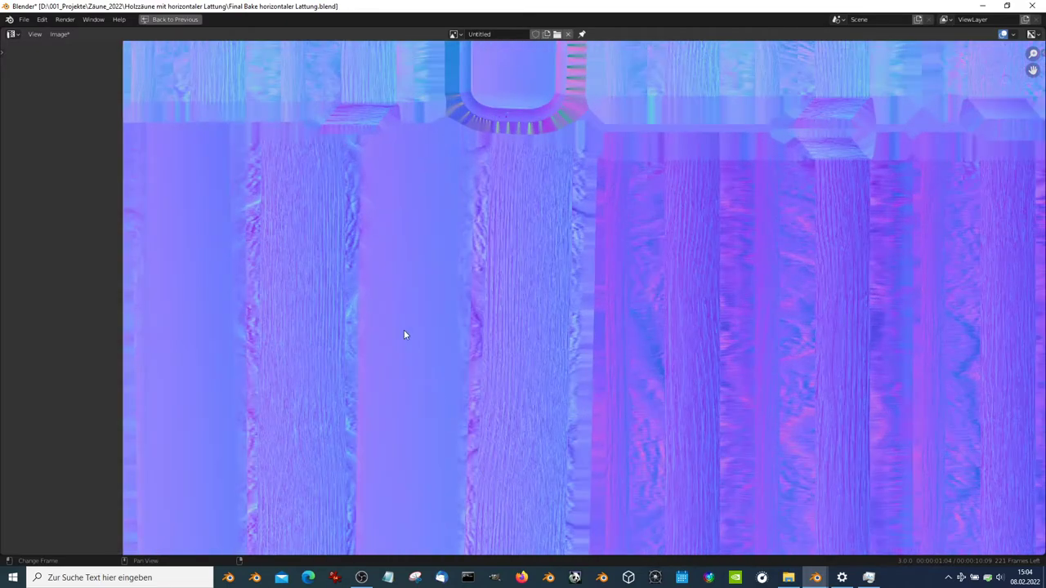
scroll(380, 238, "up", 1)
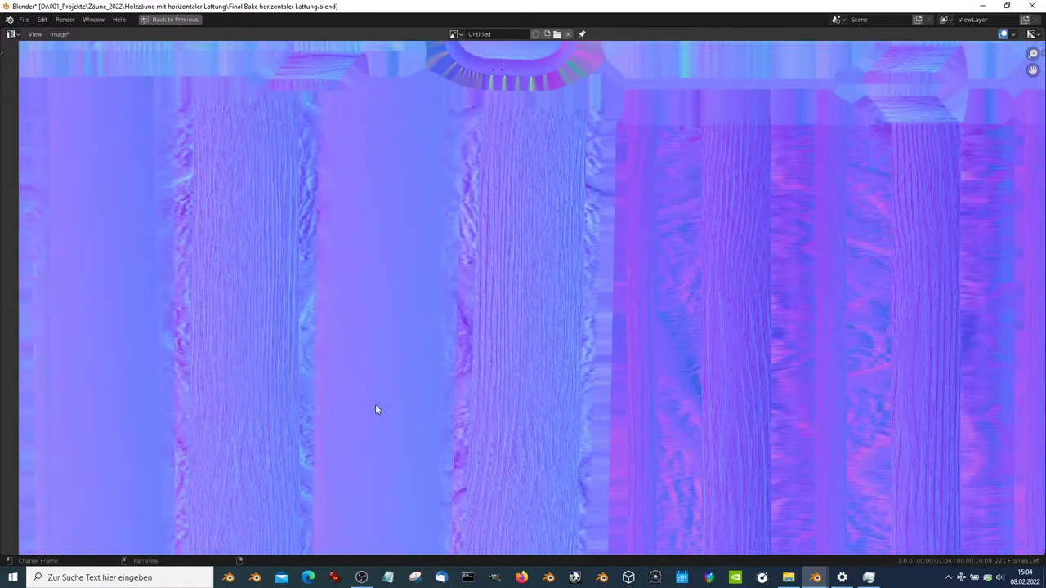
scroll(376, 409, "down", 3)
scroll(375, 409, "down", 1)
scroll(741, 281, "down", 2)
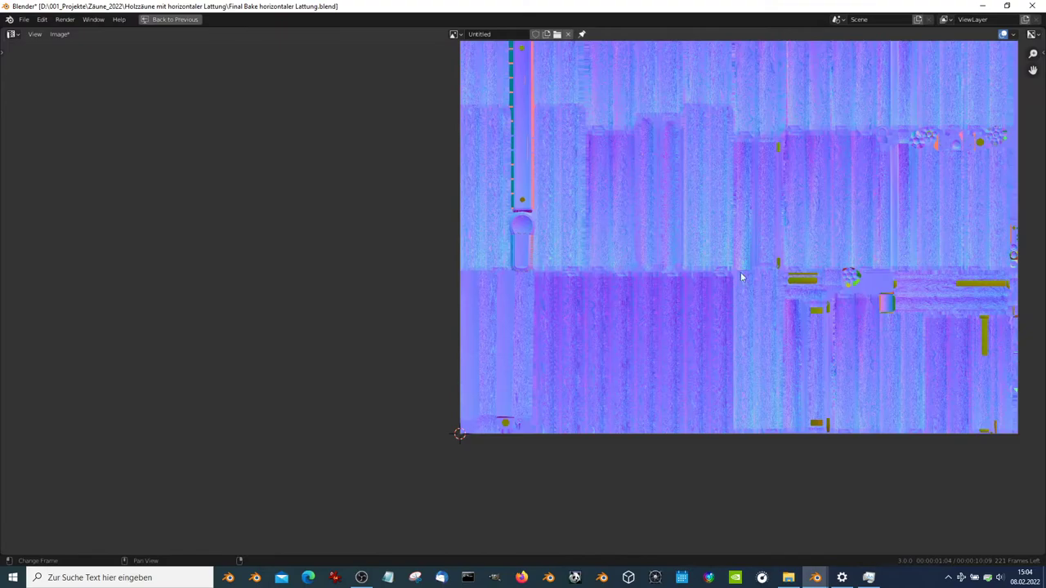
mouse_move(741, 280)
middle_mouse_down()
mouse_move(666, 289)
mouse_move(689, 230)
mouse_move(620, 374)
middle_mouse_up()
scroll(619, 374, "up", 2)
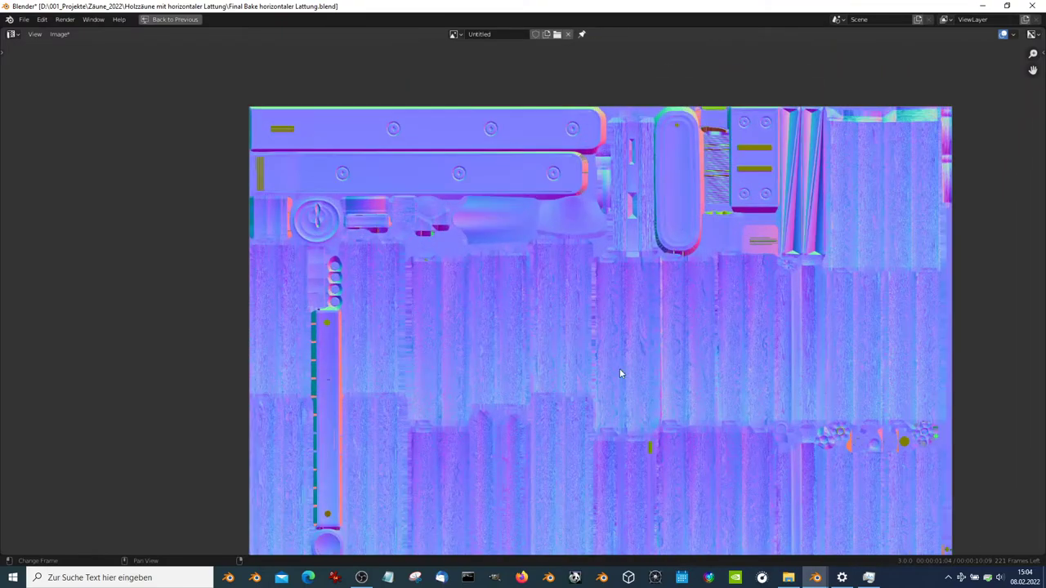
left_click(65, 34)
Save the baked normal map as Nor.jpg in JPEG format
left_click(95, 134)
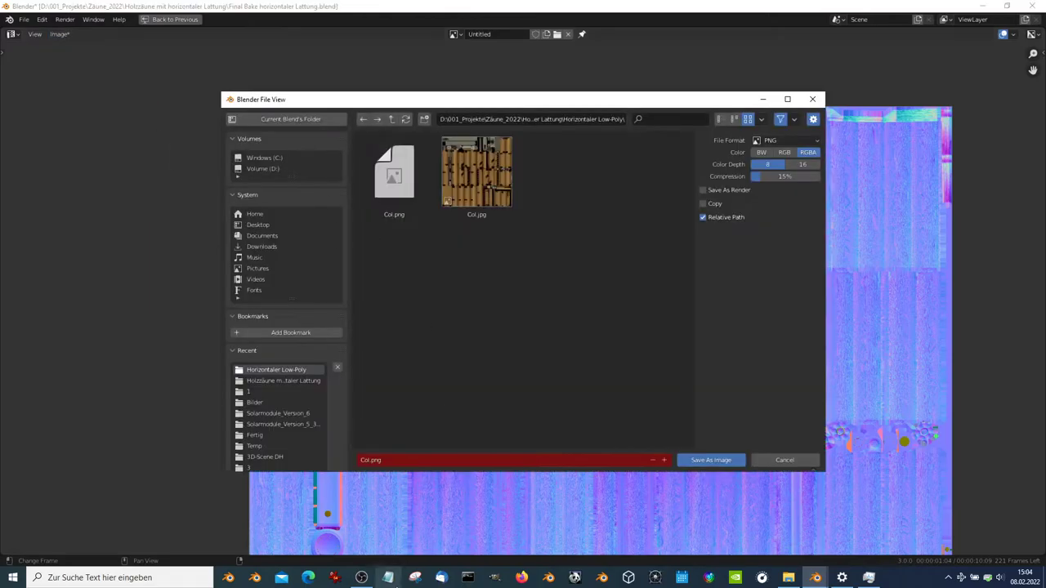
type("Nor")
key("Return")
left_click(780, 140)
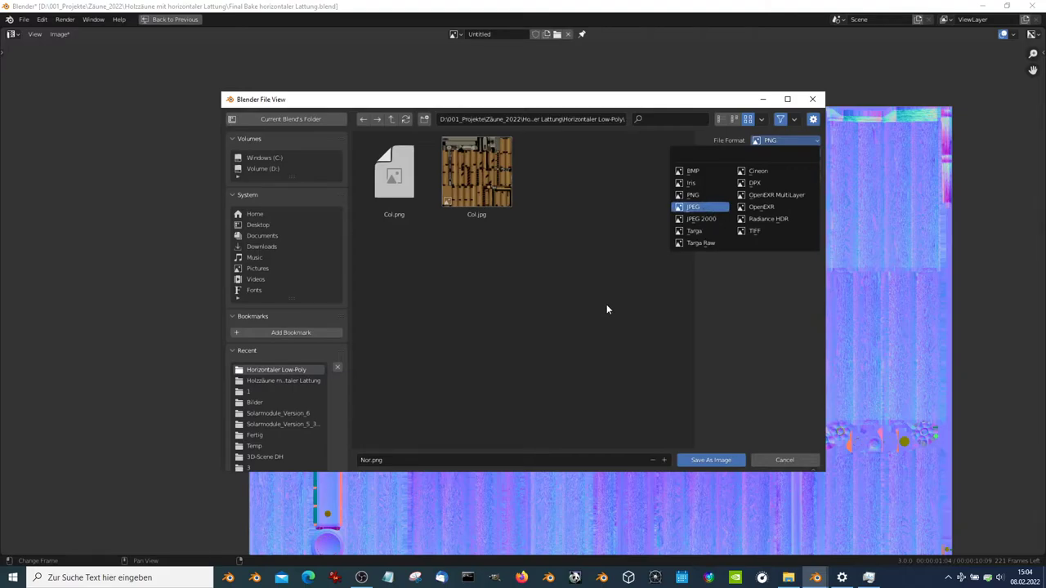
key("Return")
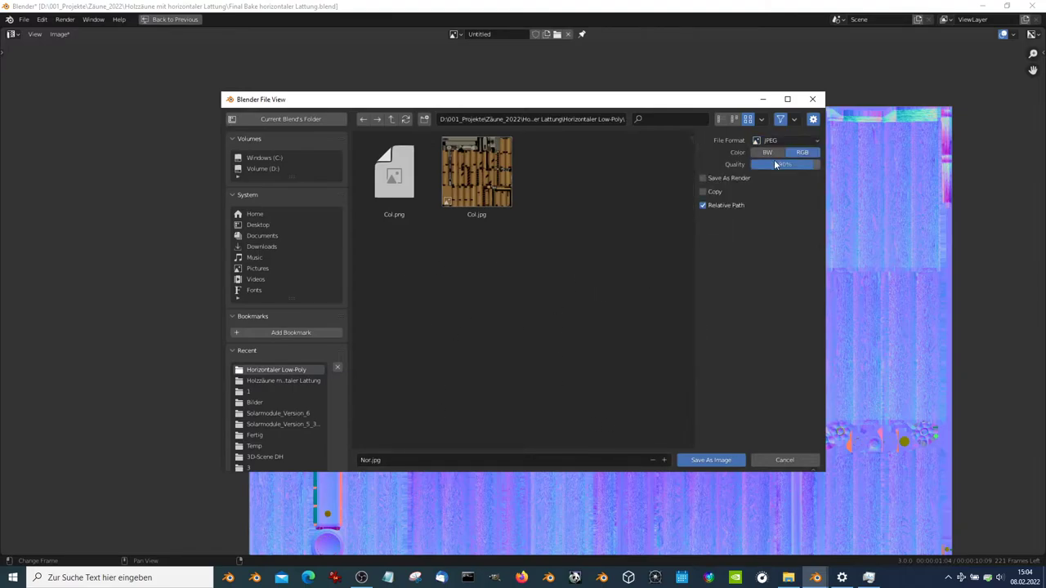
left_click(721, 460)
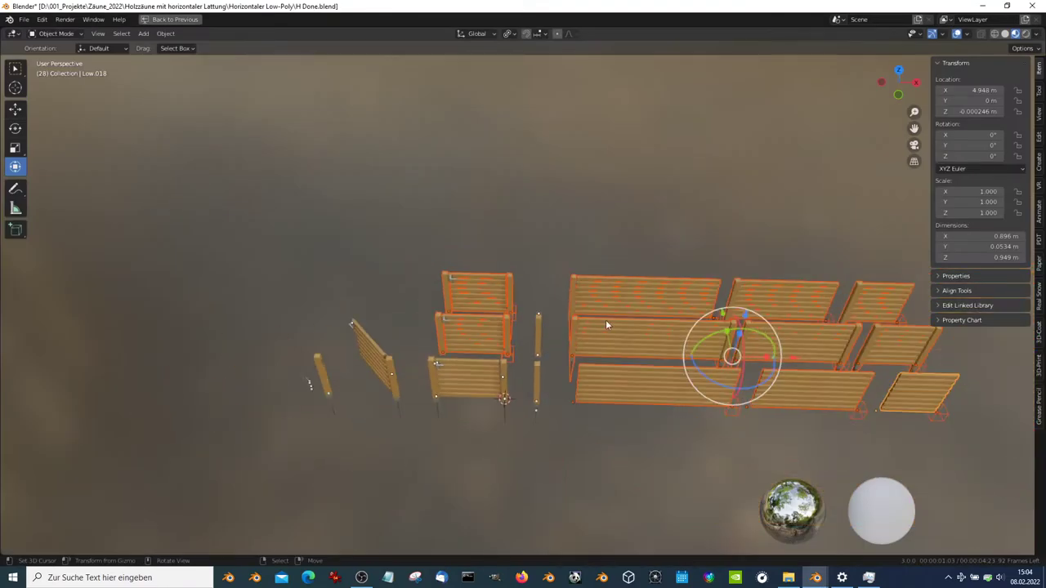
Duplicate the colour Image Texture node and load Nor.jpg into the copy
key("ctrl+space")
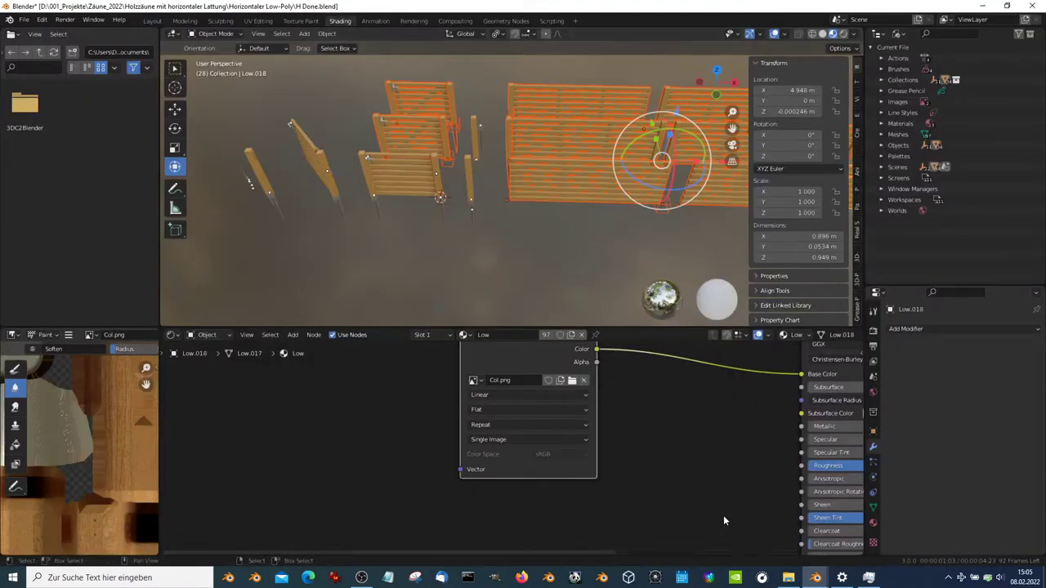
scroll(624, 380, "down", 2)
scroll(386, 423, "down", 1)
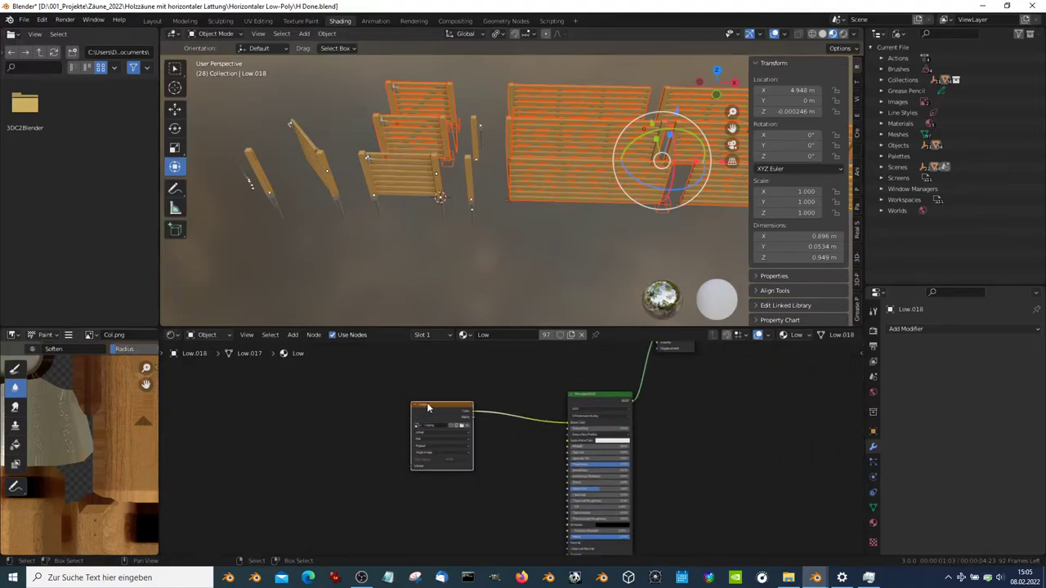
left_click_drag(437, 411, 383, 378)
key("shift+d")
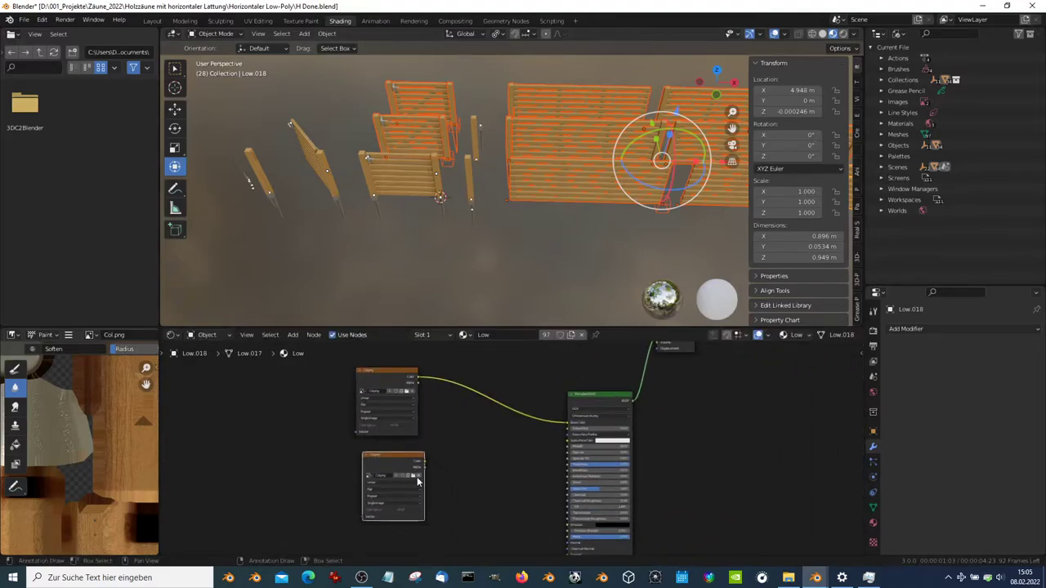
left_click(419, 479)
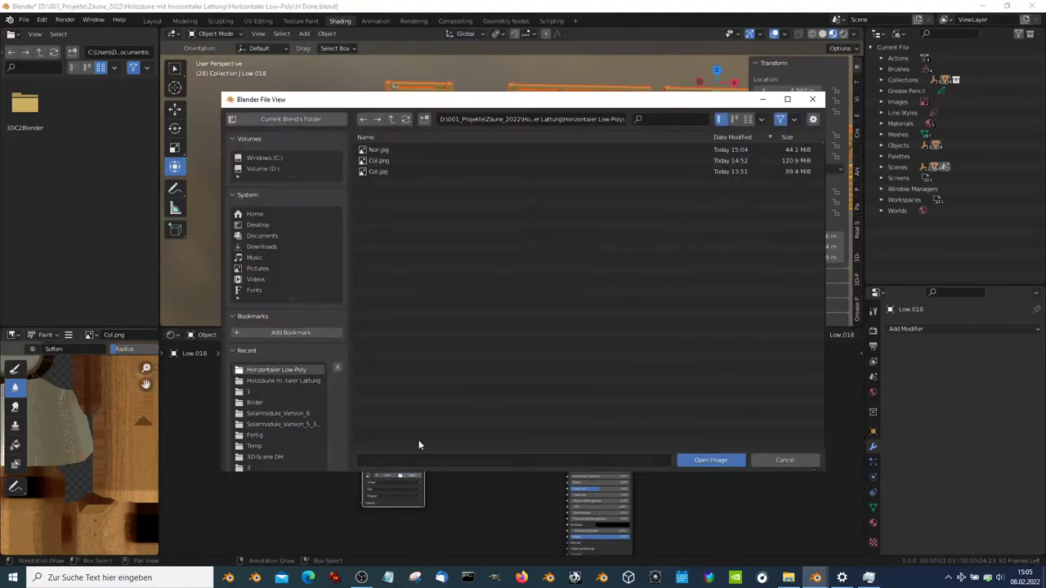
left_click(385, 150)
left_click(701, 460)
Add a Normal Map node and feed Nor.jpg's Color output into it
scroll(409, 441, "up", 1)
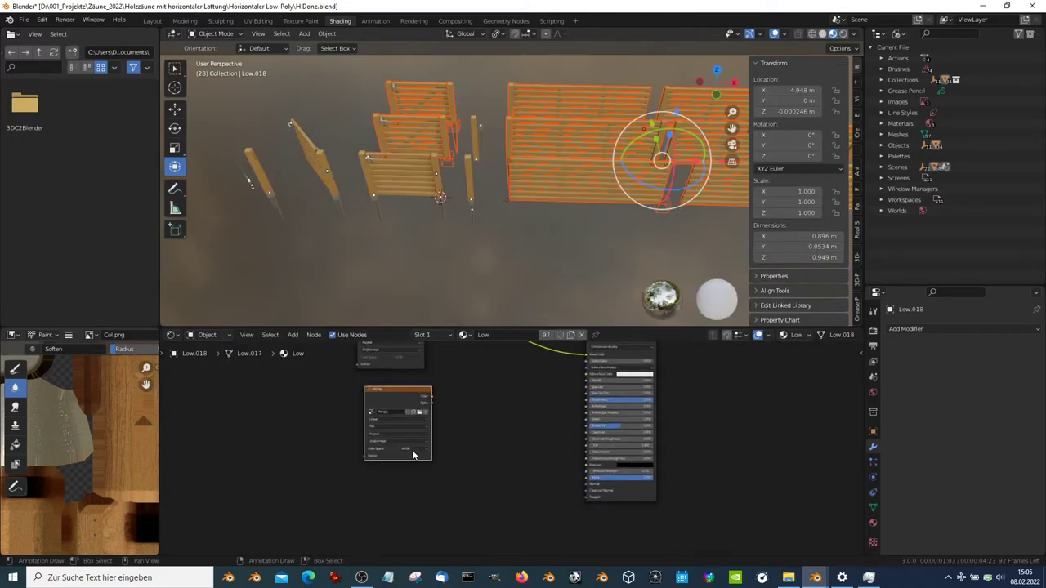
scroll(416, 369, "up", 1)
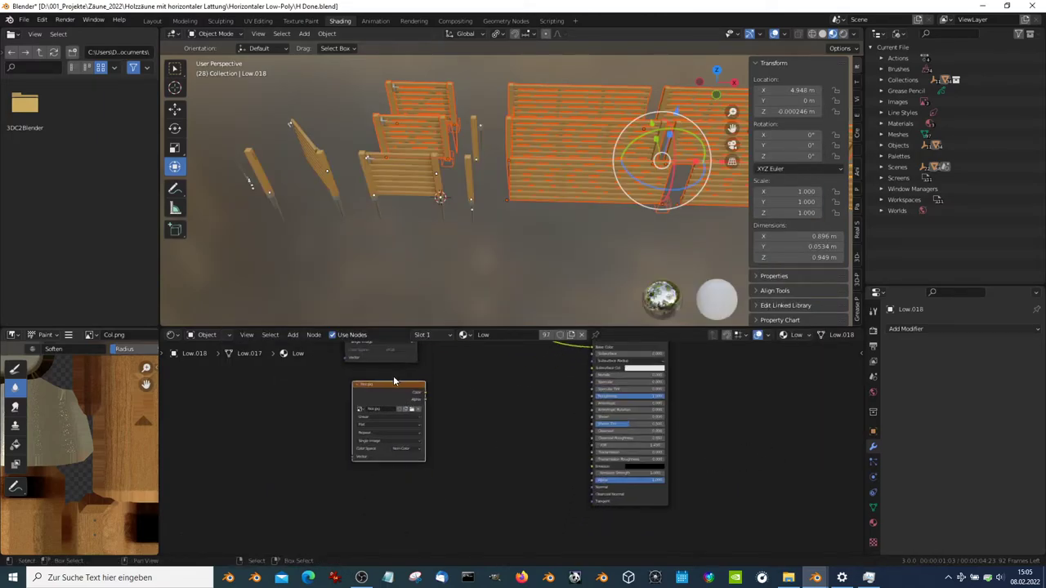
left_click_drag(394, 383, 411, 439)
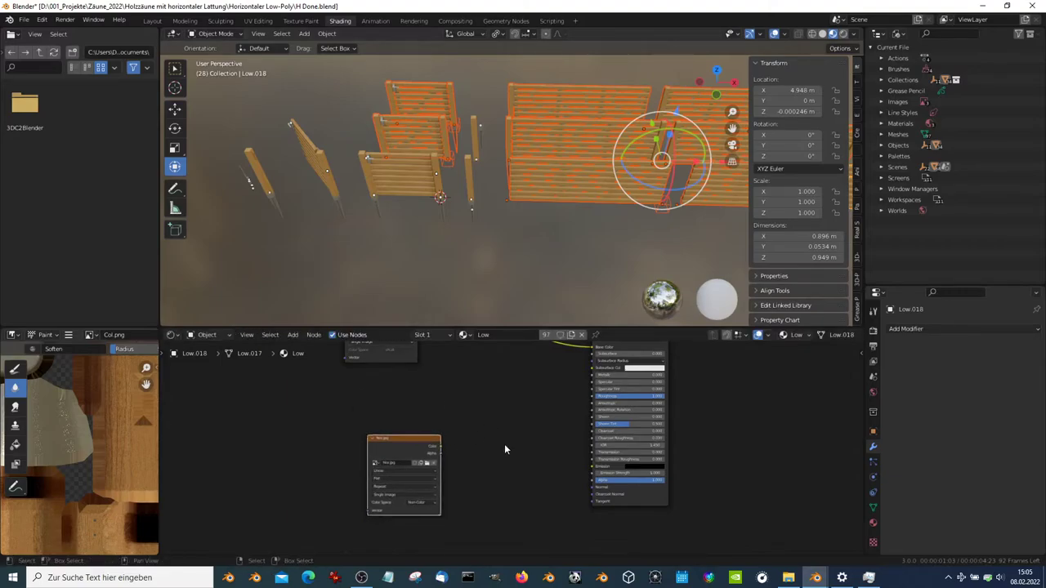
scroll(498, 445, "up", 1)
key("shift+a")
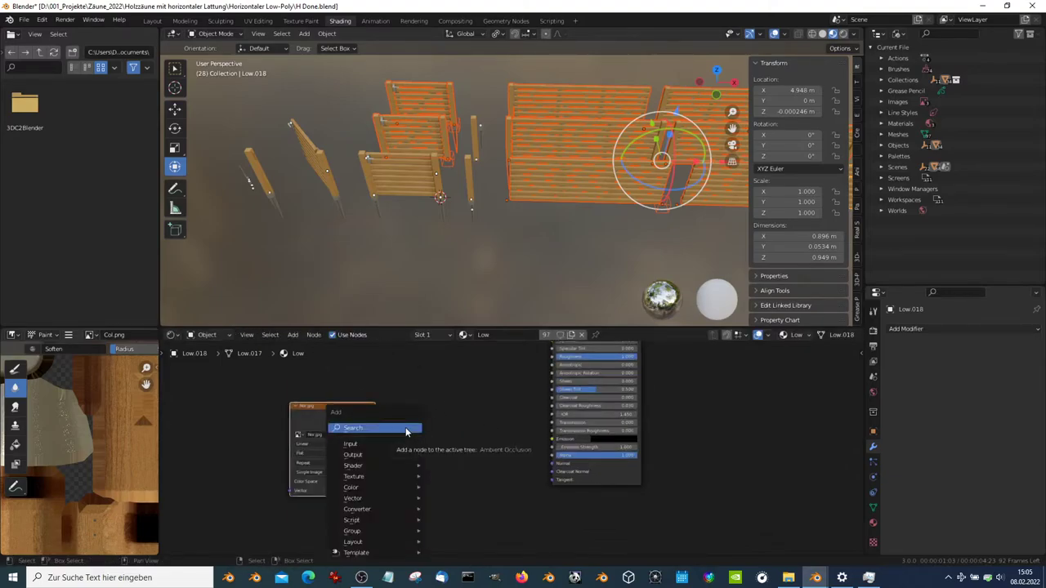
mouse_move(376, 465)
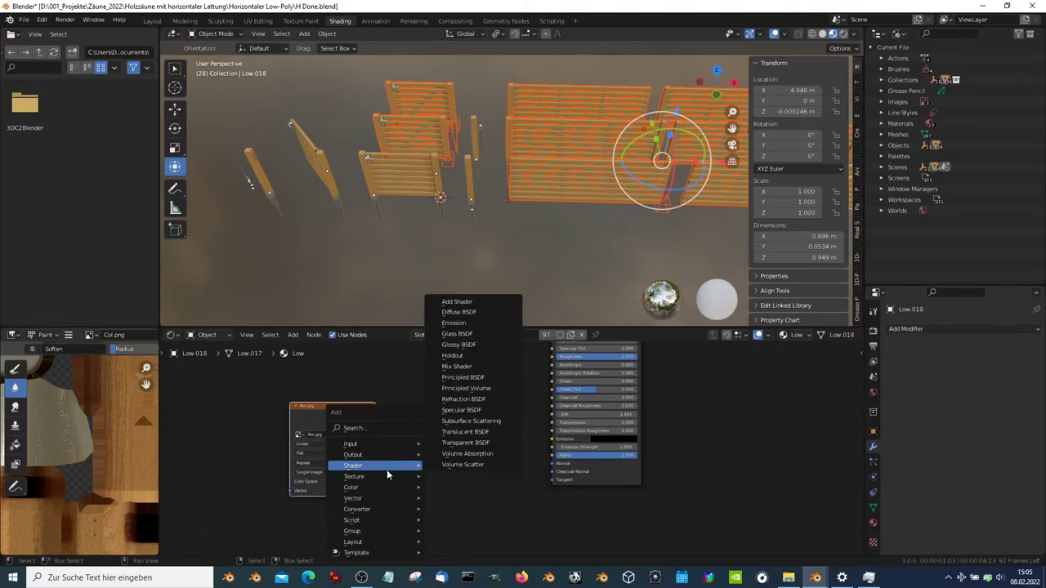
mouse_move(353, 498)
left_click(465, 456)
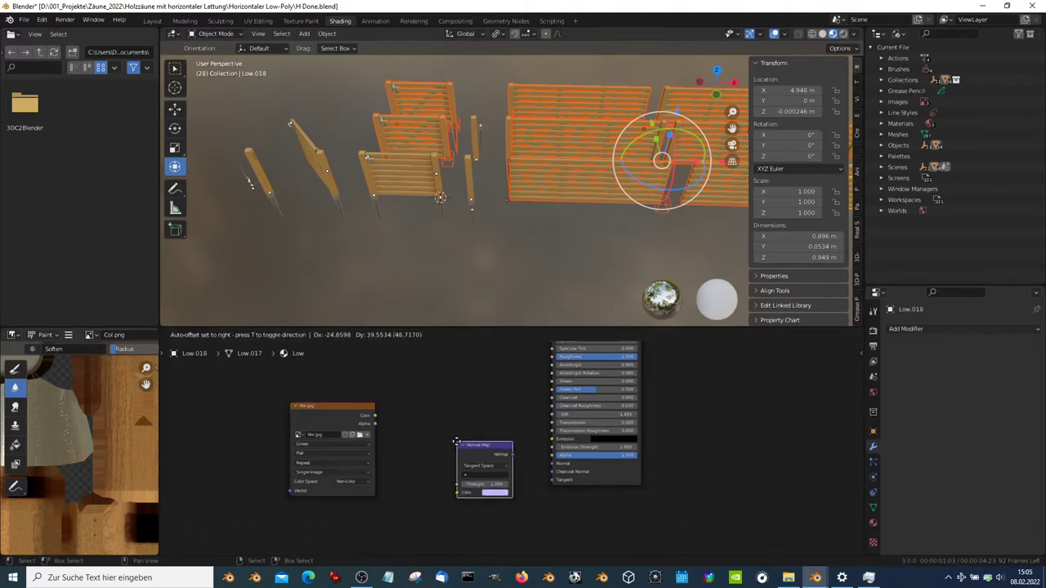
left_click(434, 428)
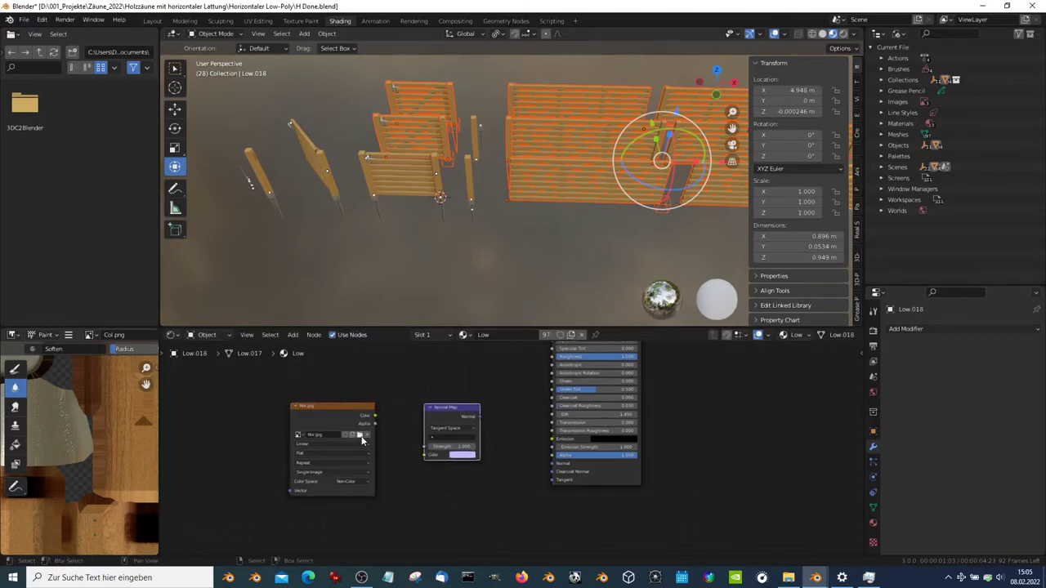
mouse_move(374, 417)
left_mouse_down()
mouse_move(410, 456)
mouse_move(424, 456)
left_mouse_up()
middle_click_drag(523, 359, 575, 425)
Unplug Col.png, set Metallic 1 and Roughness 0, and wire Normal Map into BSDF Normal
left_click_drag(579, 412, 617, 472)
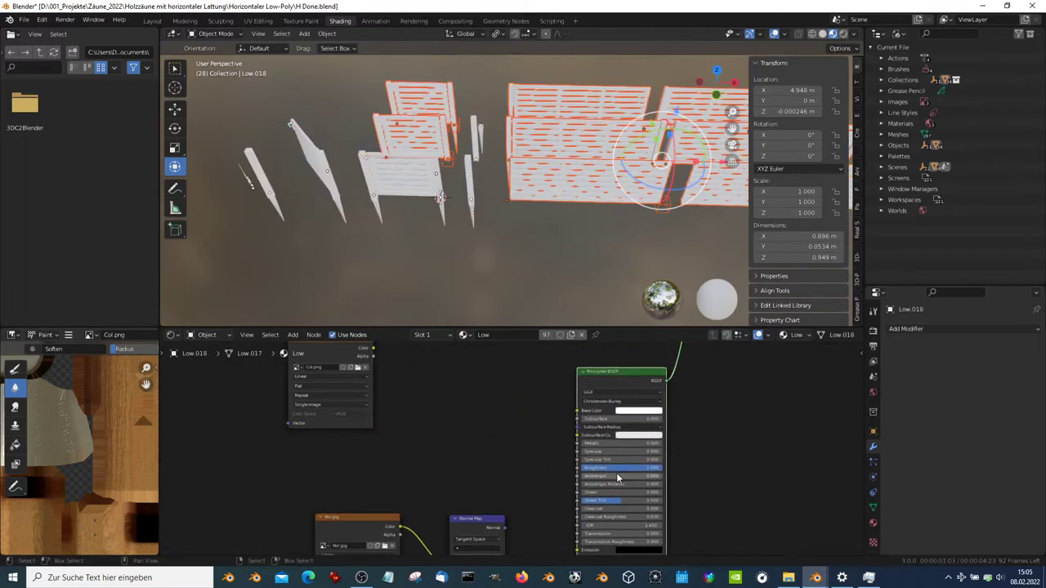
middle_click_drag(616, 472, 473, 438)
mouse_move(460, 446)
left_mouse_down()
mouse_move(529, 445)
mouse_move(447, 470)
left_mouse_up()
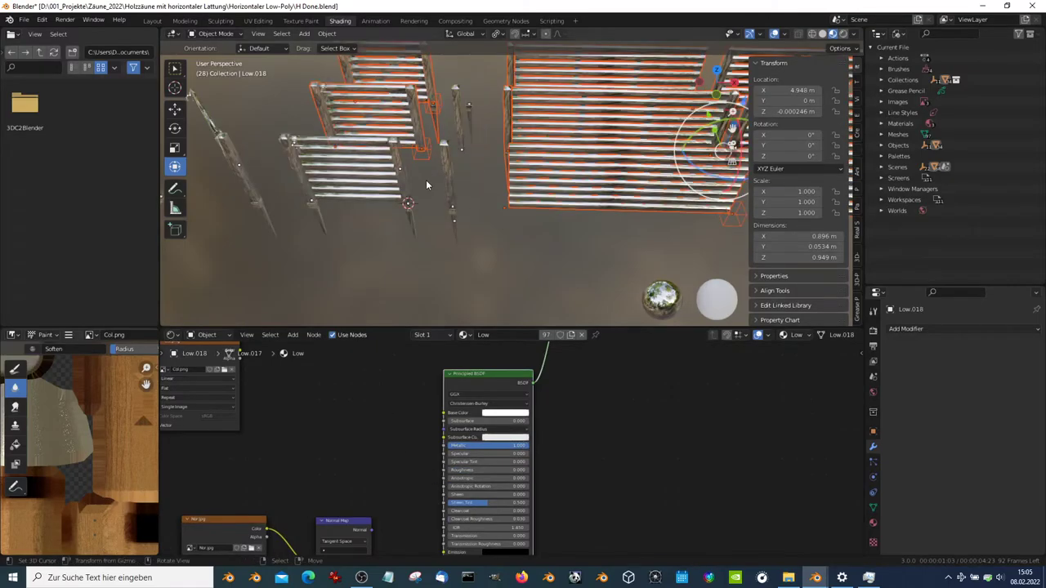
mouse_move(426, 179)
middle_mouse_down()
mouse_move(453, 122)
mouse_move(601, 446)
middle_mouse_up()
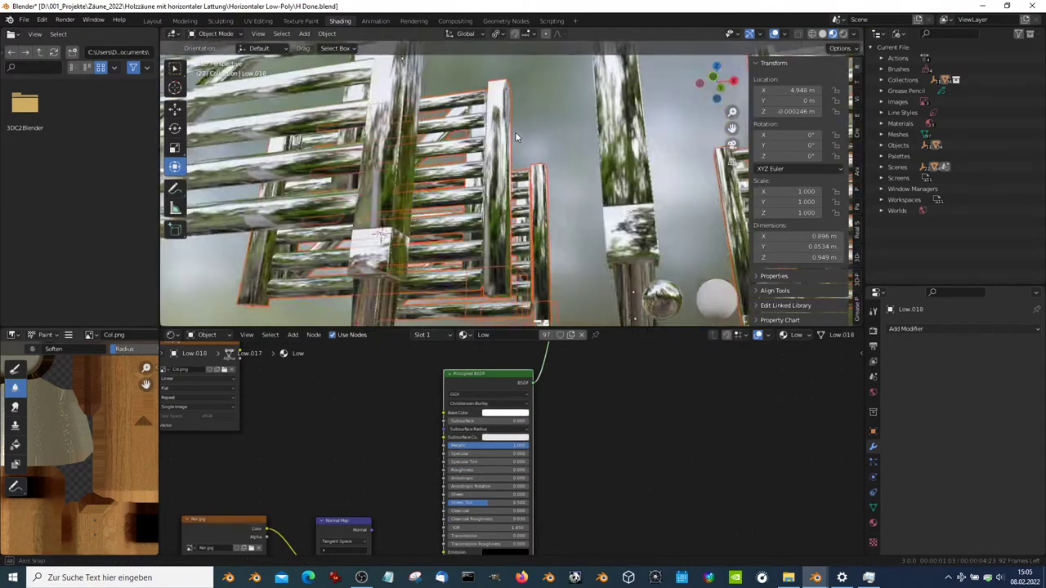
scroll(459, 407, "up", 2)
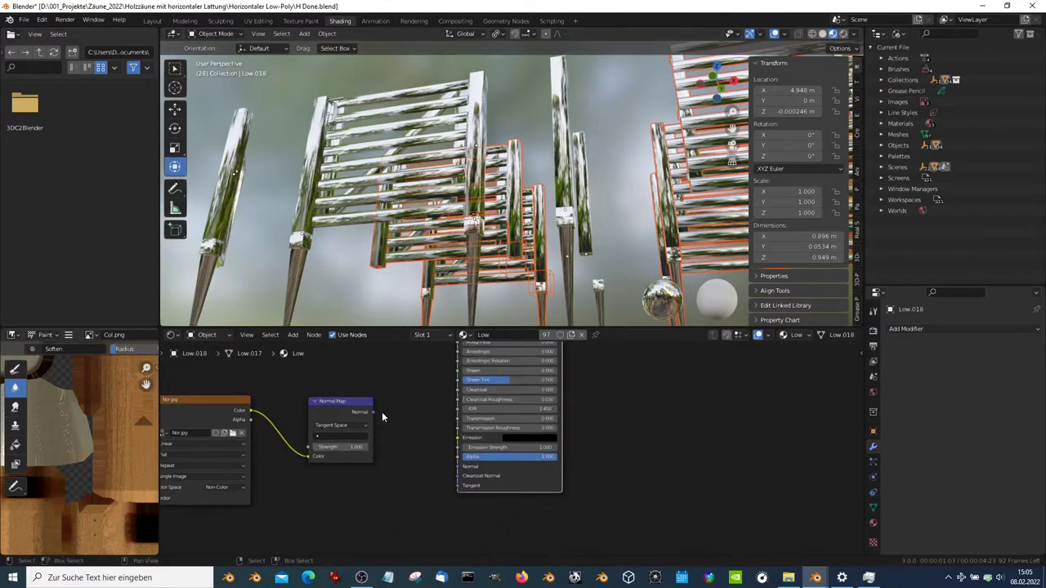
left_click_drag(458, 470, 459, 467)
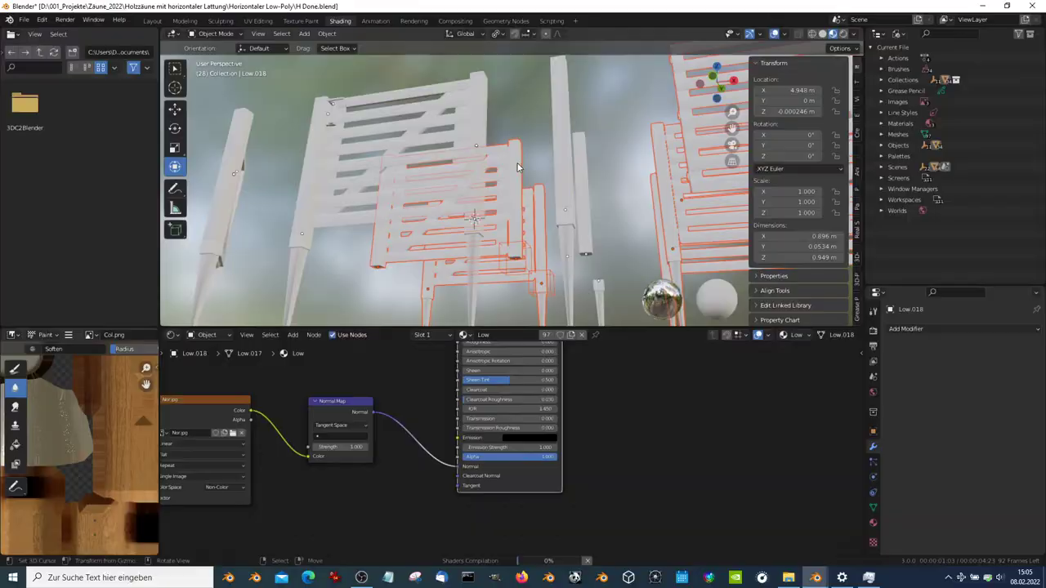
key("ctrl+alt+space")
mouse_move(516, 182)
middle_mouse_down()
mouse_move(561, 184)
mouse_move(590, 162)
mouse_move(510, 153)
mouse_move(357, 250)
mouse_move(579, 261)
mouse_move(488, 310)
mouse_move(512, 196)
mouse_move(470, 380)
mouse_move(470, 316)
mouse_move(386, 319)
mouse_move(587, 240)
mouse_move(595, 320)
mouse_move(411, 299)
mouse_move(370, 313)
mouse_move(379, 302)
mouse_move(610, 315)
mouse_move(357, 350)
mouse_move(519, 243)
mouse_move(508, 260)
middle_mouse_up()
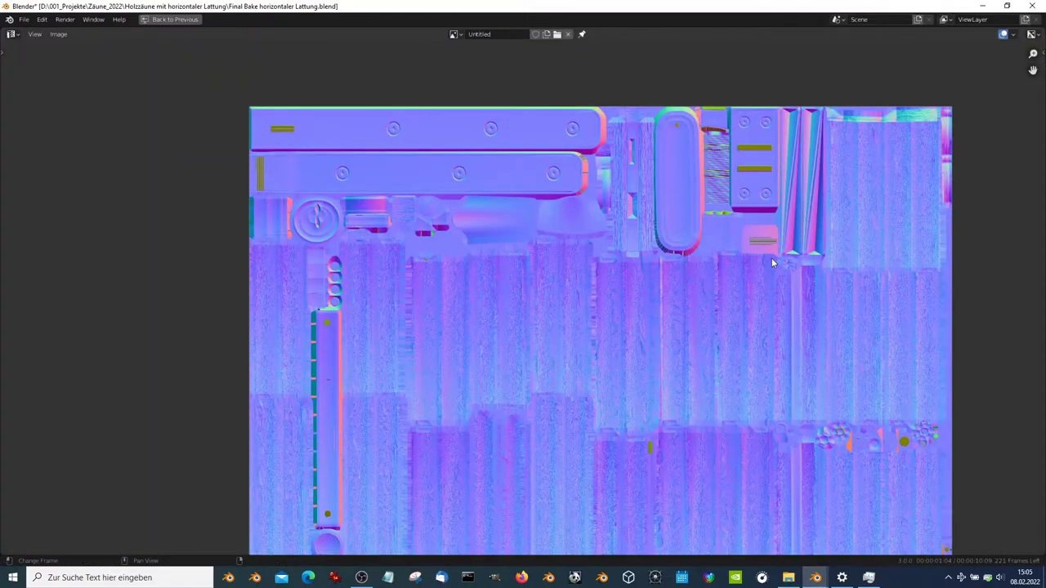
Set the bake image node to Non-Color, switch Bake Type to Roughness, and start baking
key("ctrl+space")
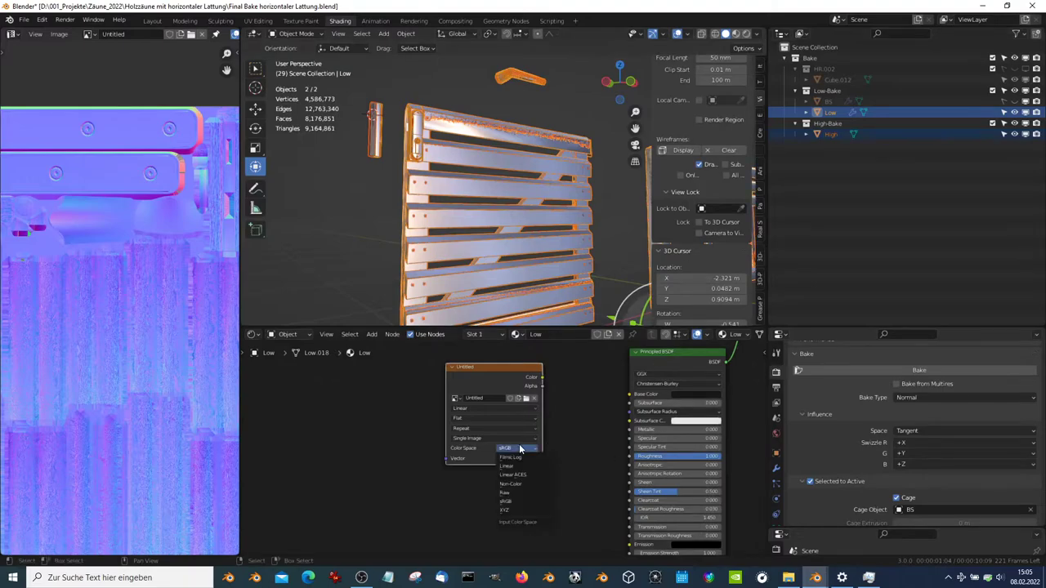
left_click(964, 397)
left_click(944, 314)
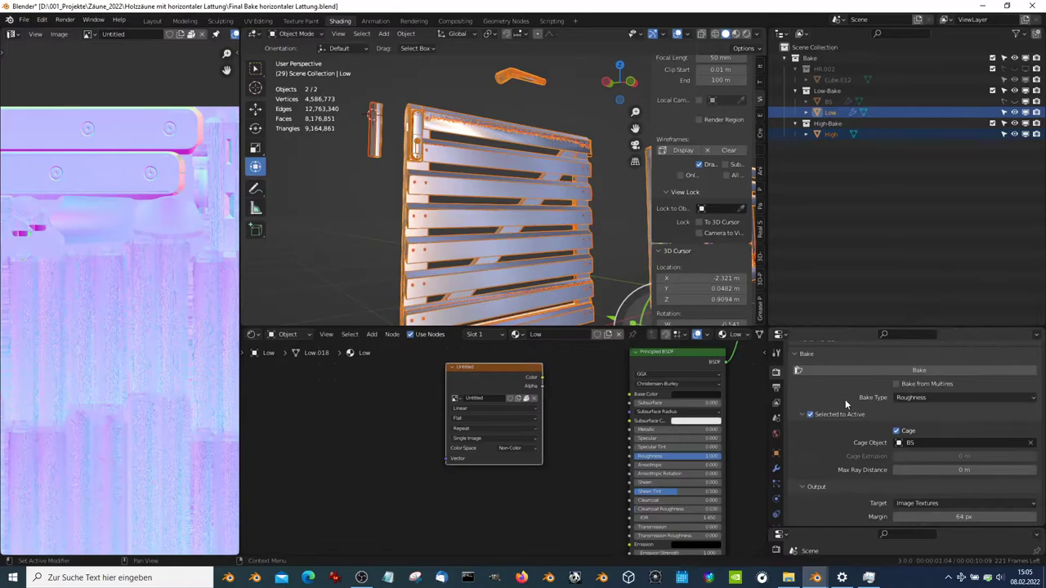
scroll(853, 393, "up", 2)
left_click(909, 414)
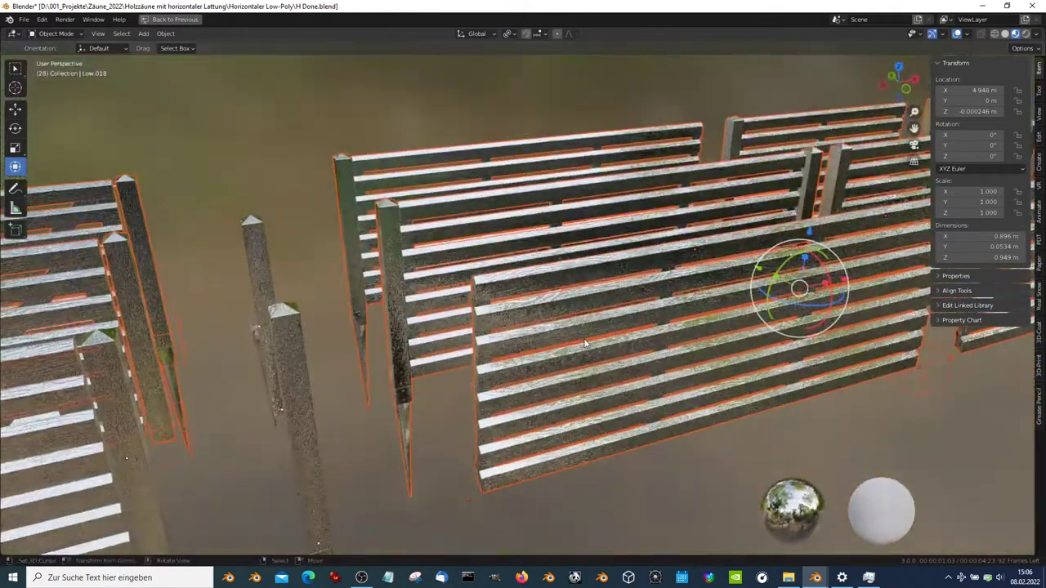
Reconnect Col.png's Color to Principled BSDF Base Color and orbit to view the textured fences
scroll(585, 343, "up", 5)
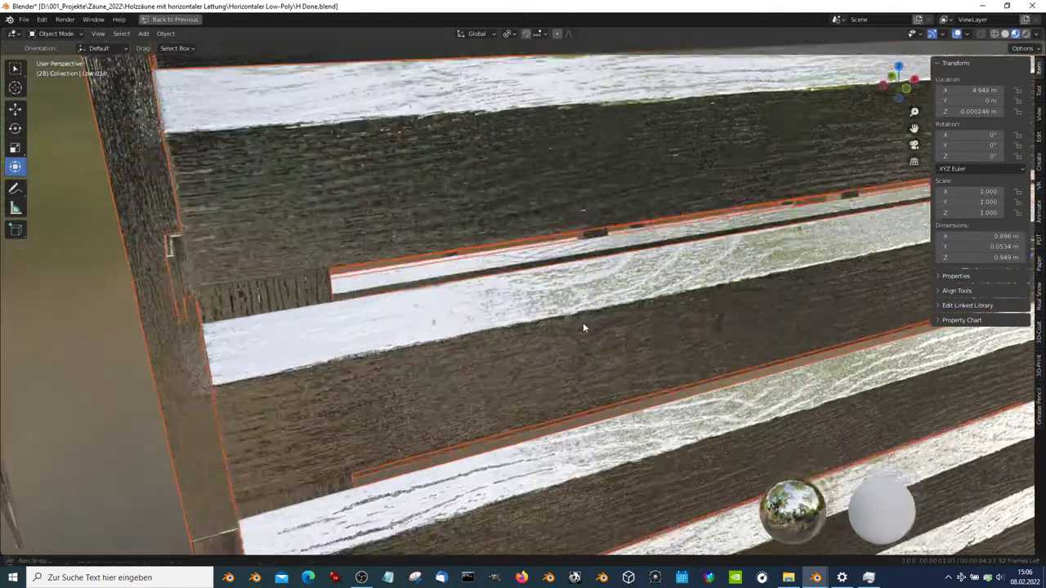
mouse_move(583, 325)
middle_mouse_down()
mouse_move(617, 379)
mouse_move(543, 307)
mouse_move(548, 291)
middle_mouse_up()
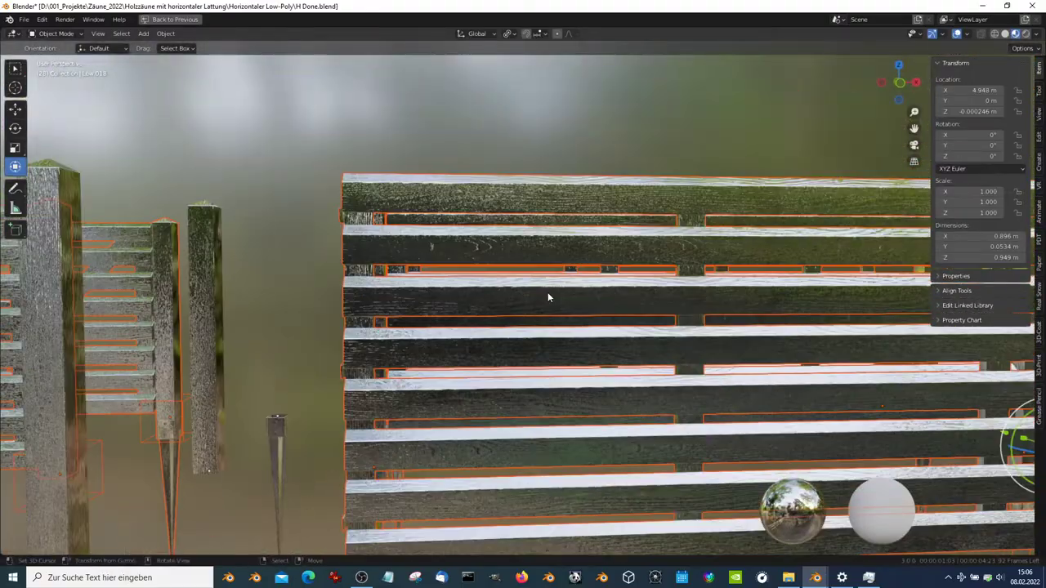
key("ctrl+space")
mouse_move(384, 376)
middle_mouse_down()
mouse_move(499, 414)
mouse_move(479, 478)
middle_mouse_up()
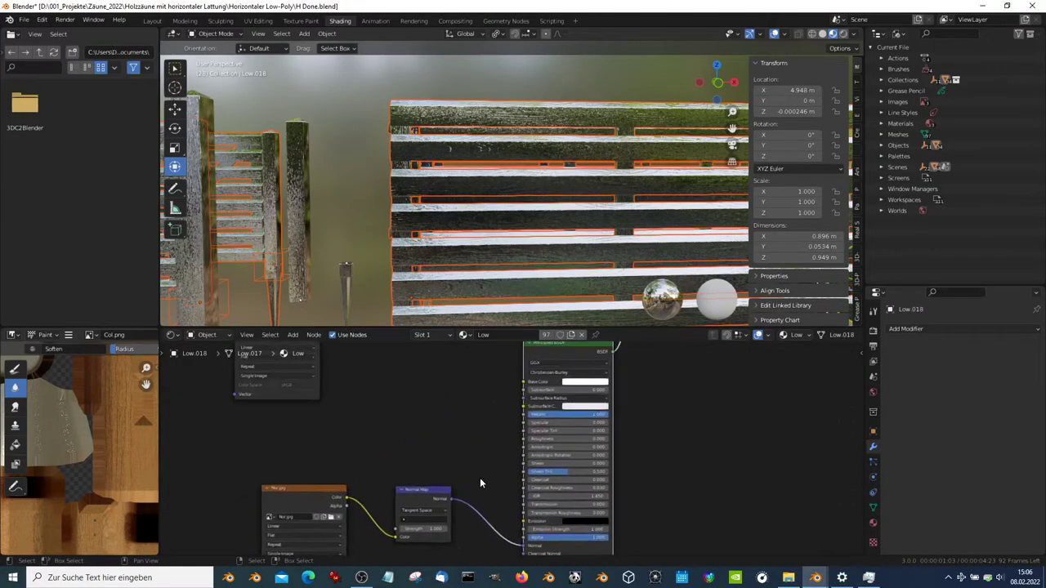
middle_click_drag(335, 343, 344, 363)
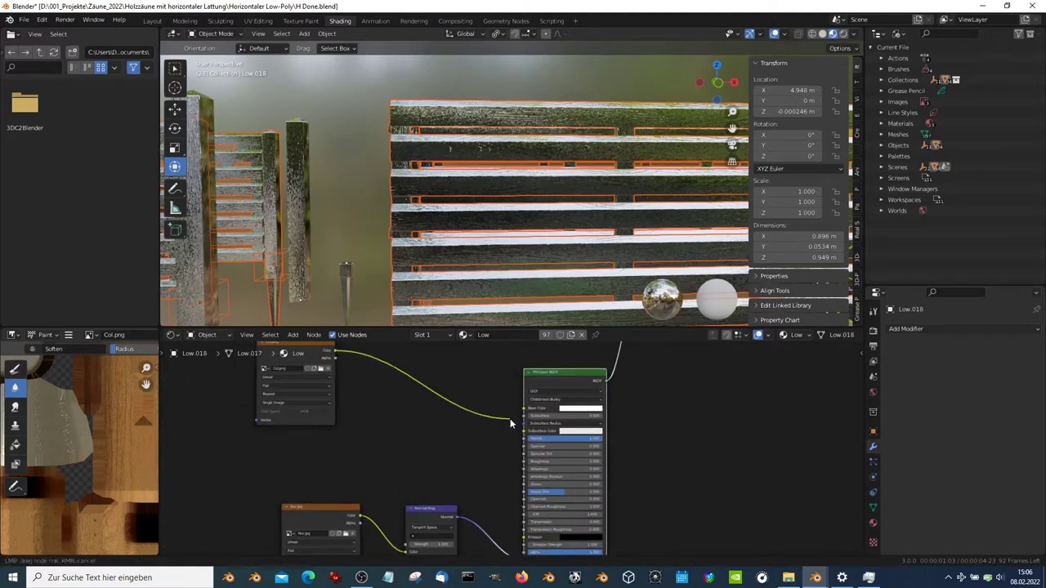
left_click_drag(522, 407, 524, 407)
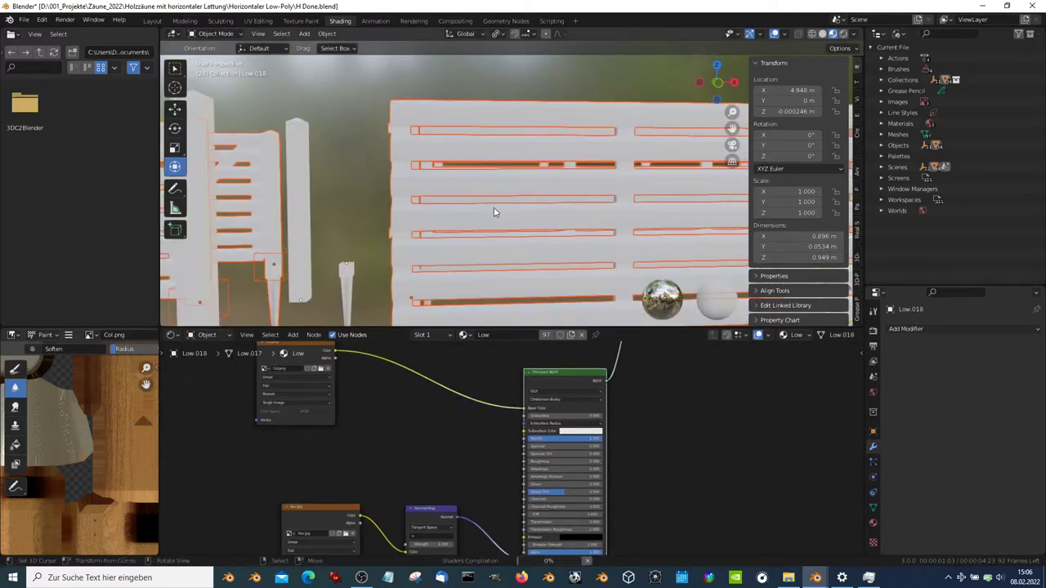
key("ctrl+space")
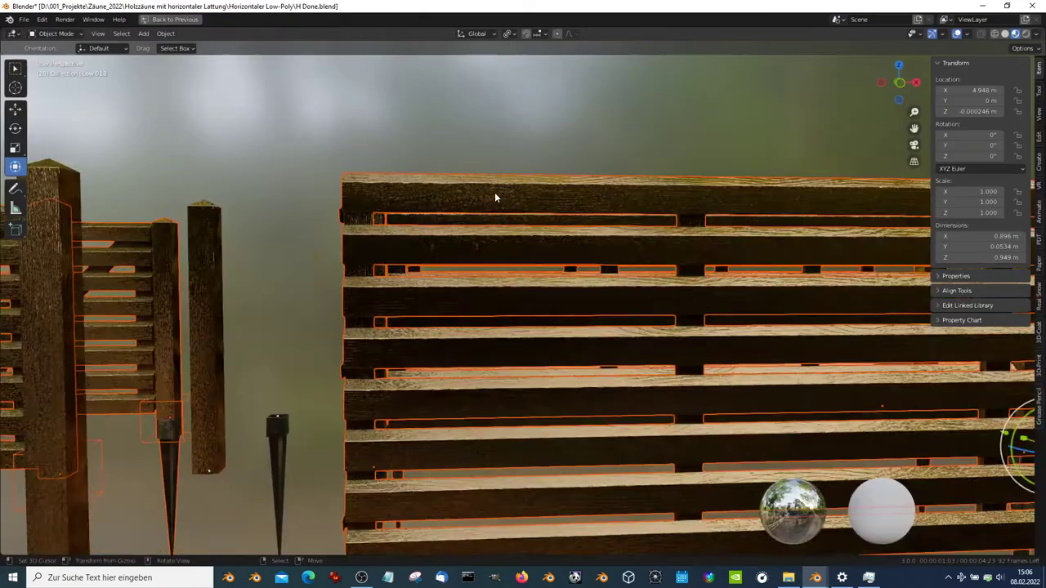
mouse_move(496, 196)
middle_mouse_down()
mouse_move(553, 264)
mouse_move(351, 319)
mouse_move(327, 310)
mouse_move(632, 245)
mouse_move(639, 203)
mouse_move(690, 262)
mouse_move(560, 349)
mouse_move(559, 284)
mouse_move(577, 384)
mouse_move(669, 402)
mouse_move(498, 358)
mouse_move(648, 365)
mouse_move(724, 353)
mouse_move(563, 269)
mouse_move(553, 240)
mouse_move(538, 296)
mouse_move(511, 267)
middle_mouse_up()
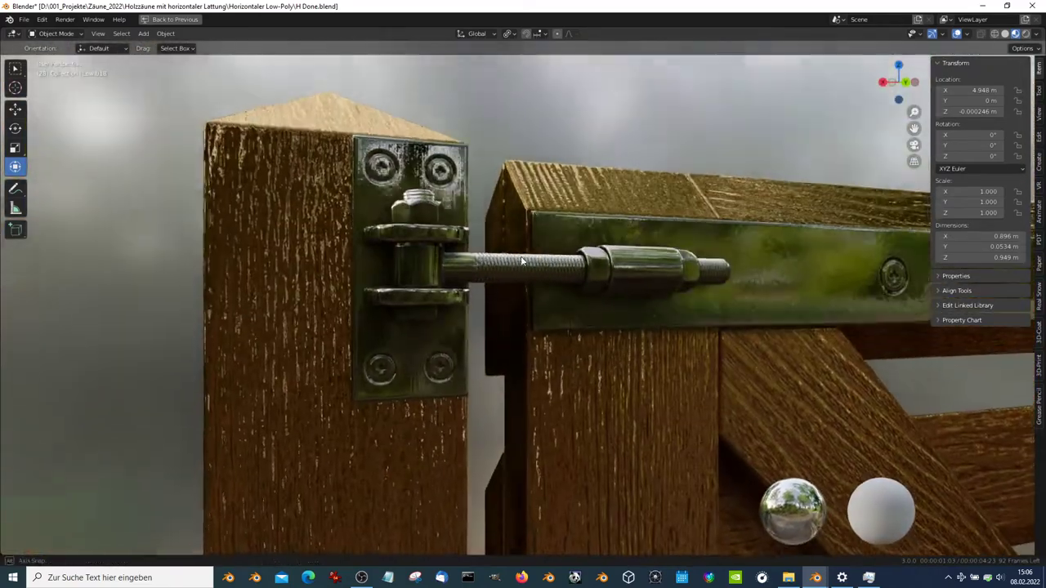
Set the Principled BSDF Roughness to 0.5 and Metallic to 0
key("ctrl+space")
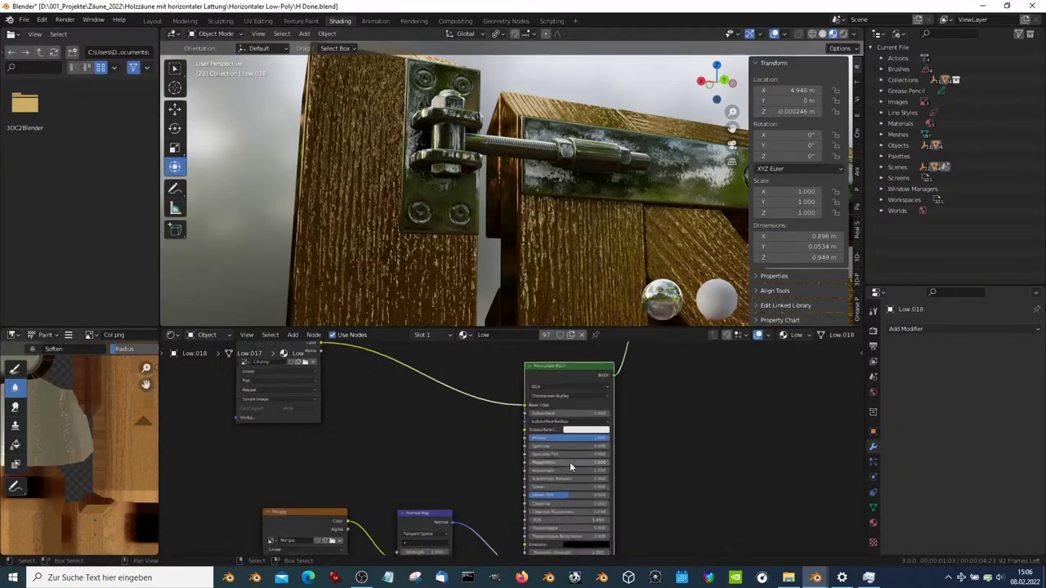
middle_click_drag(570, 462, 508, 446)
left_click_drag(509, 445, 536, 446)
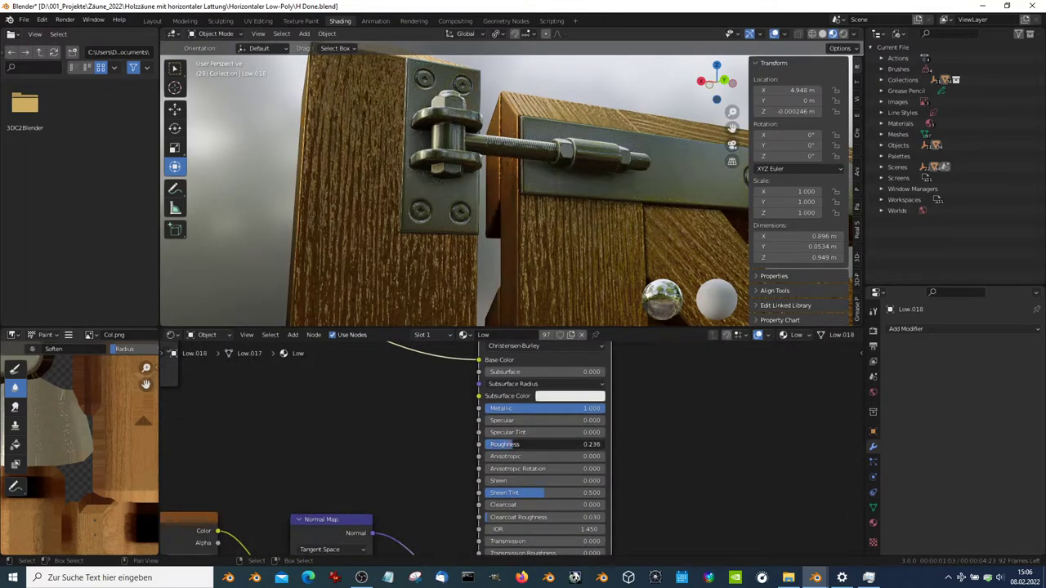
scroll(489, 187, "up", 3)
scroll(488, 187, "up", 2)
scroll(491, 212, "up", 2)
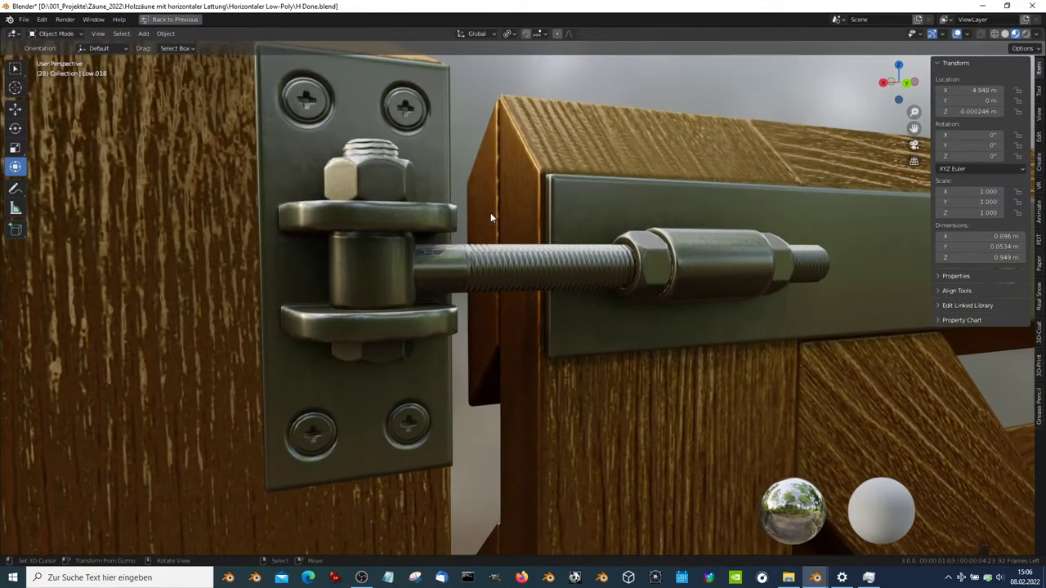
scroll(507, 279, "up", 2)
middle_click_drag(521, 443, 516, 439)
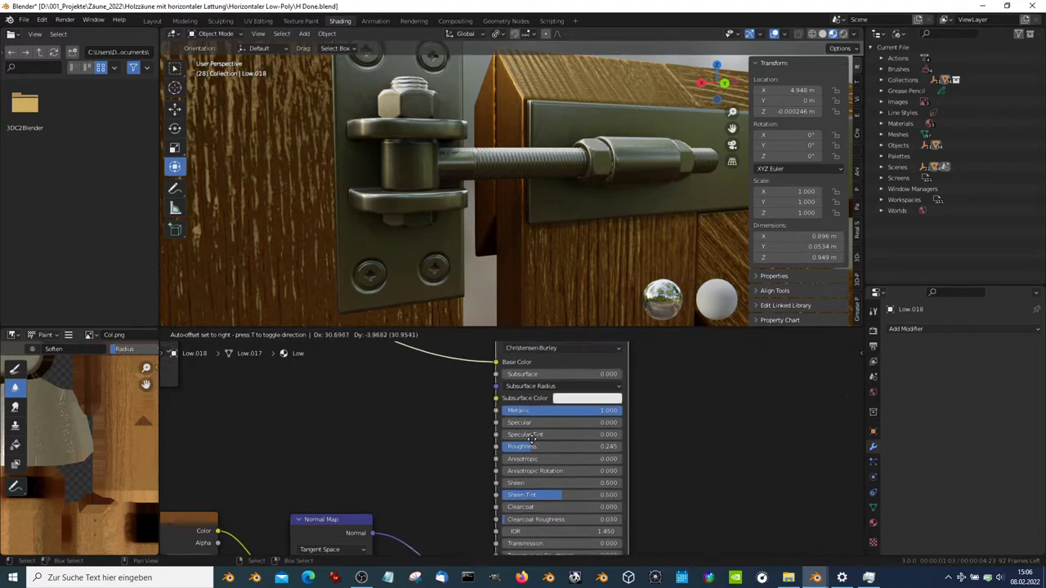
mouse_move(515, 441)
left_mouse_down()
mouse_move(586, 440)
mouse_move(518, 441)
mouse_move(534, 440)
left_mouse_up()
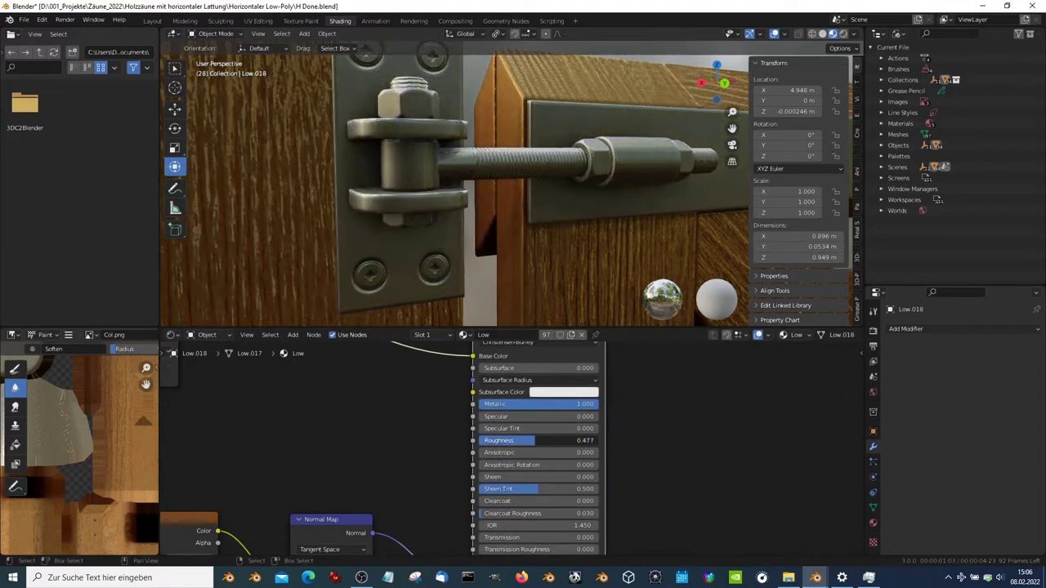
left_click_drag(593, 409, 553, 408)
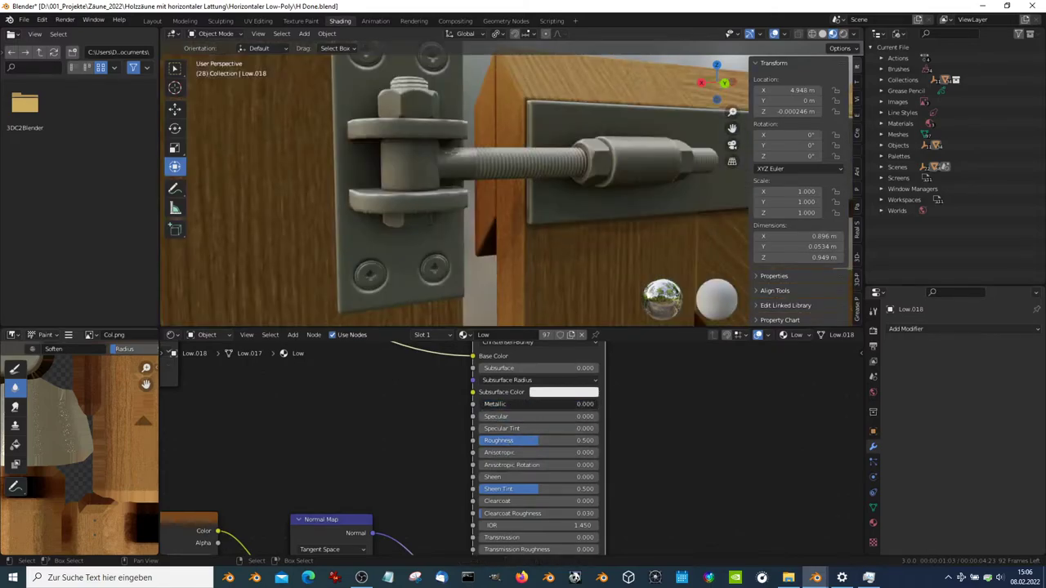
Reconnect the Normal Map's Normal output to the BSDF Normal input and check the hinge detail
key("ctrl+space")
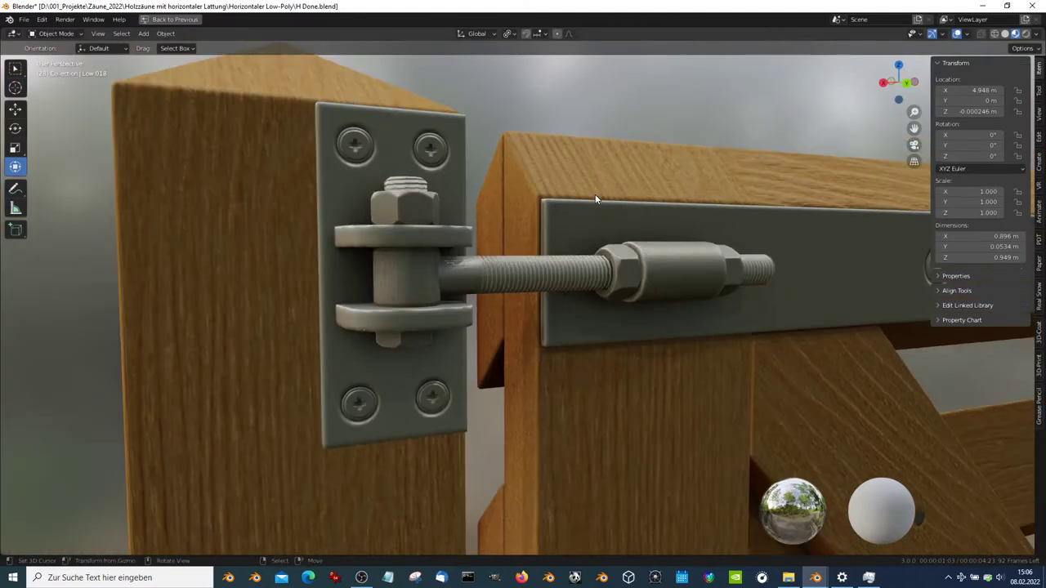
scroll(596, 199, "up", 2)
key("ctrl+space")
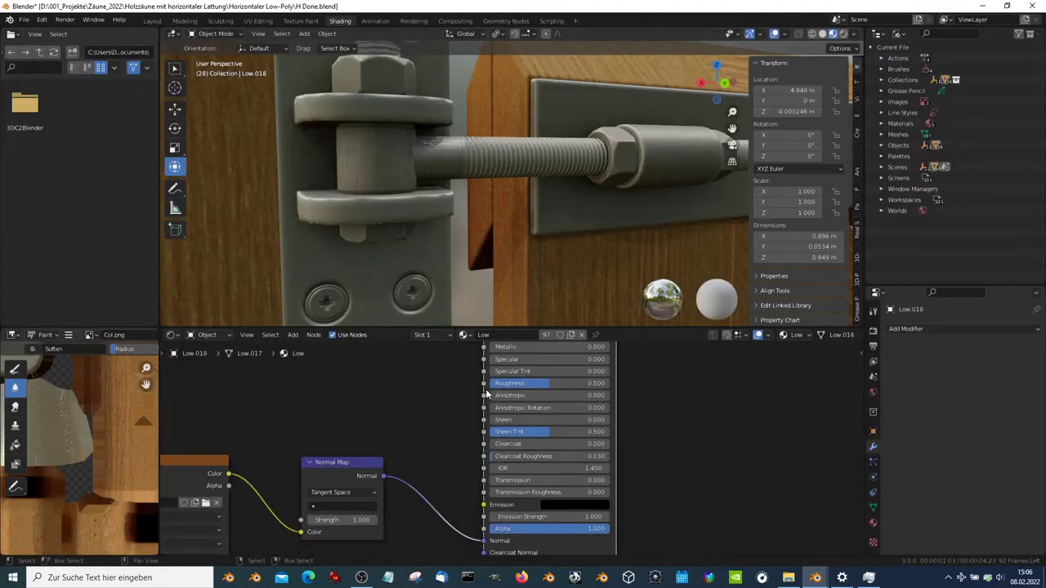
middle_click_drag(487, 395, 494, 382)
left_click_drag(485, 473, 484, 473)
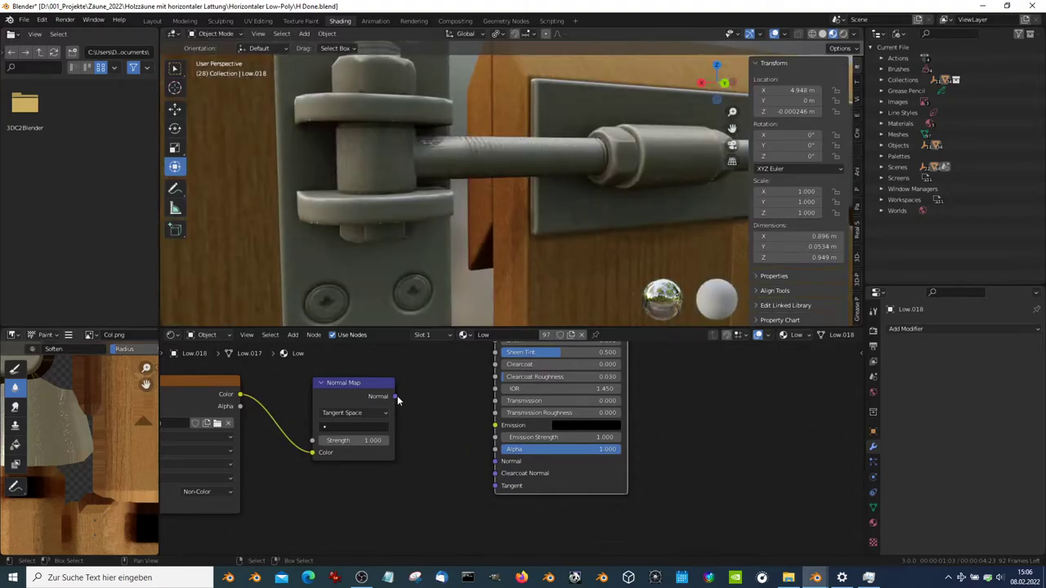
left_click_drag(495, 461, 495, 462)
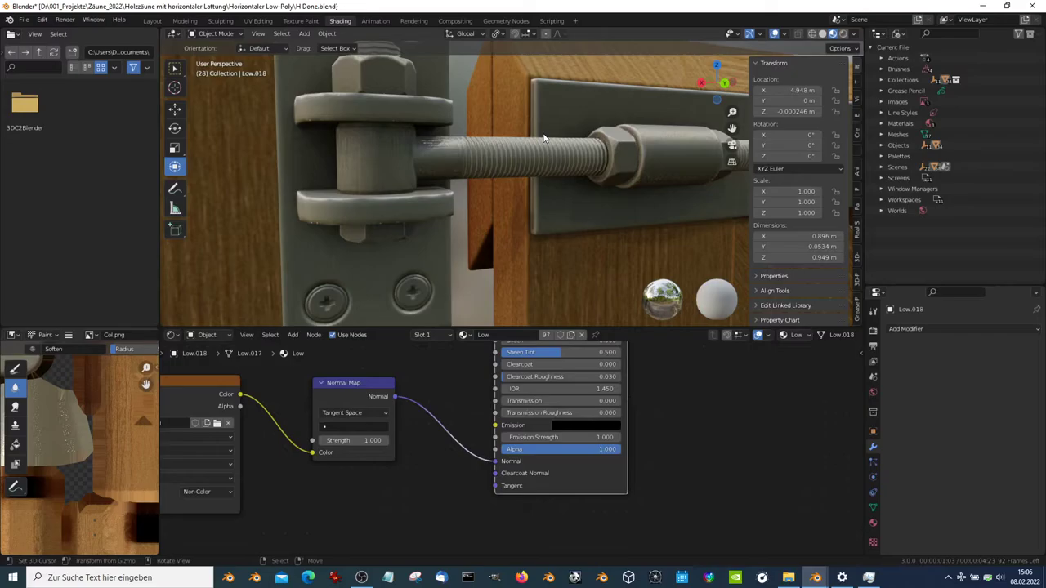
key("ctrl+space")
scroll(548, 188, "down", 5)
scroll(540, 247, "up", 5)
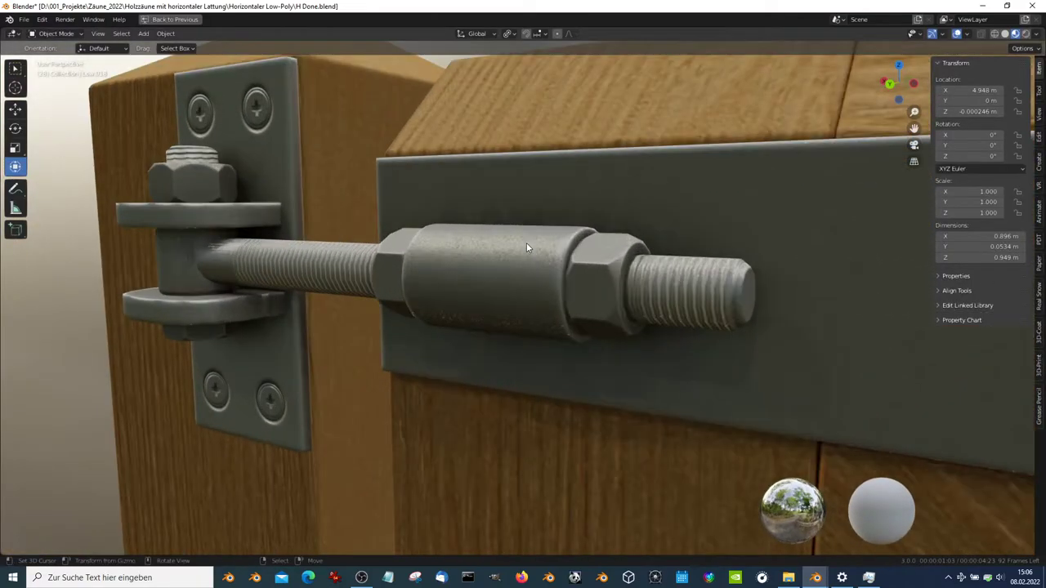
scroll(540, 238, "down", 5)
middle_click_drag(540, 238, 526, 269)
scroll(534, 242, "up", 3)
scroll(572, 270, "up", 2)
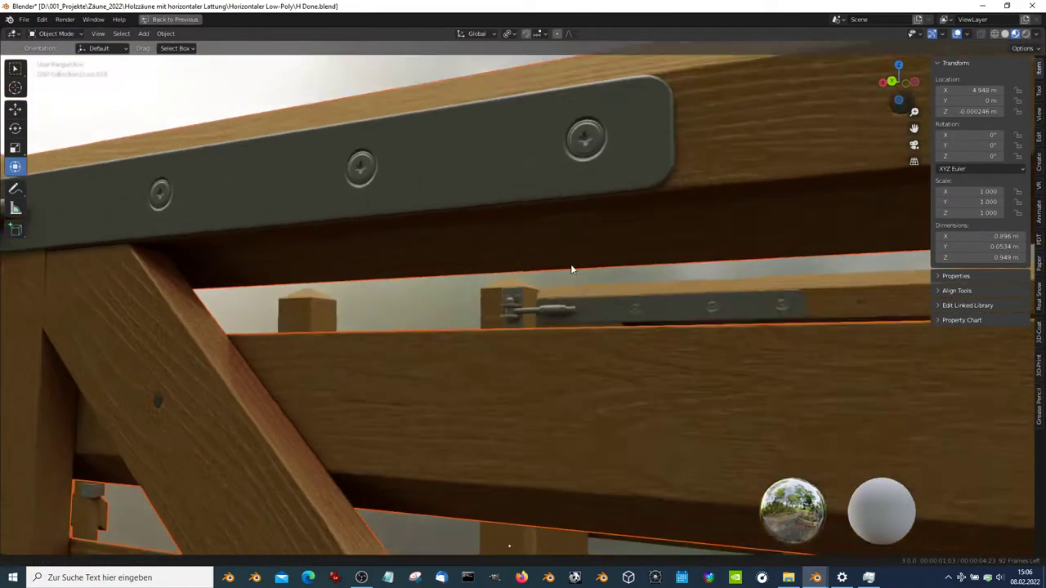
scroll(572, 270, "down", 5)
middle_click_drag(666, 271, 685, 264)
scroll(582, 129, "up", 5)
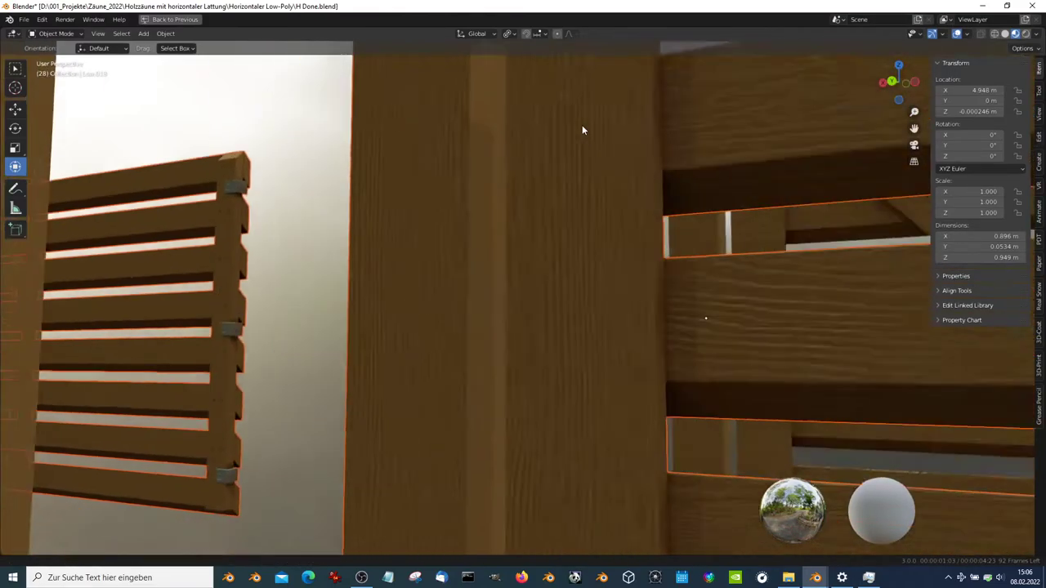
scroll(581, 129, "down", 5)
scroll(590, 381, "down", 5)
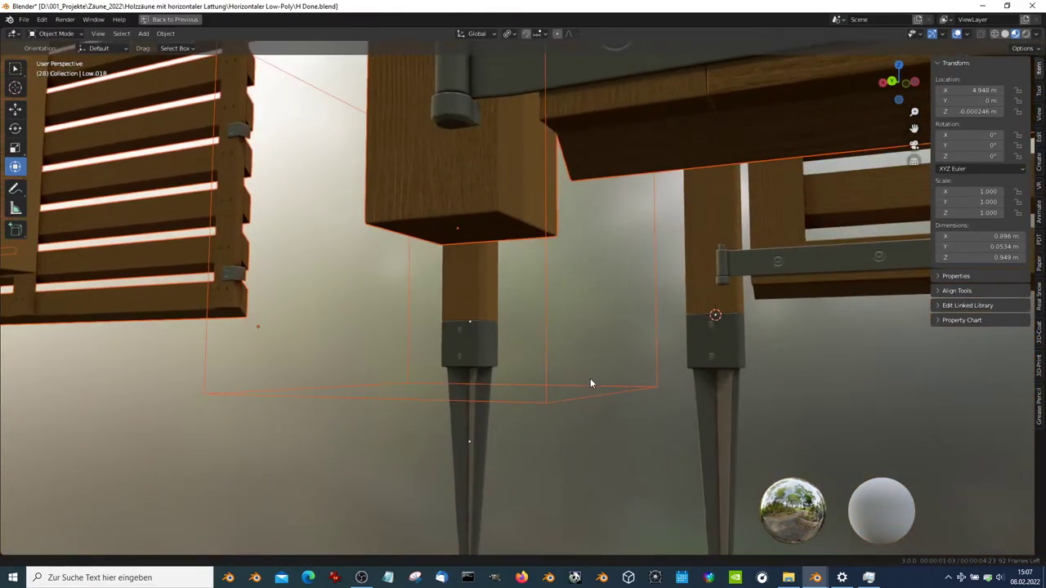
scroll(590, 378, "down", 3)
mouse_move(608, 350)
middle_mouse_down()
mouse_move(542, 382)
mouse_move(419, 374)
mouse_move(663, 417)
mouse_move(635, 330)
mouse_move(594, 365)
middle_mouse_up()
scroll(595, 365, "up", 5)
mouse_move(602, 322)
middle_mouse_down()
mouse_move(646, 310)
mouse_move(632, 331)
mouse_move(614, 283)
mouse_move(620, 331)
middle_mouse_up()
scroll(629, 325, "up", 2)
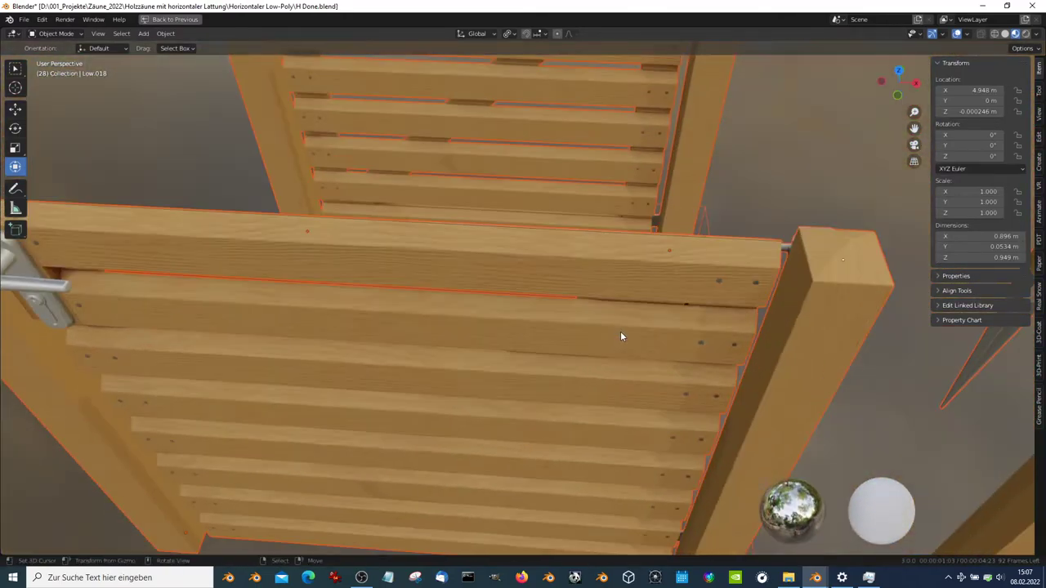
scroll(620, 331, "down", 5)
mouse_move(672, 310)
middle_mouse_down()
mouse_move(711, 286)
mouse_move(724, 246)
mouse_move(691, 293)
mouse_move(582, 301)
middle_mouse_up()
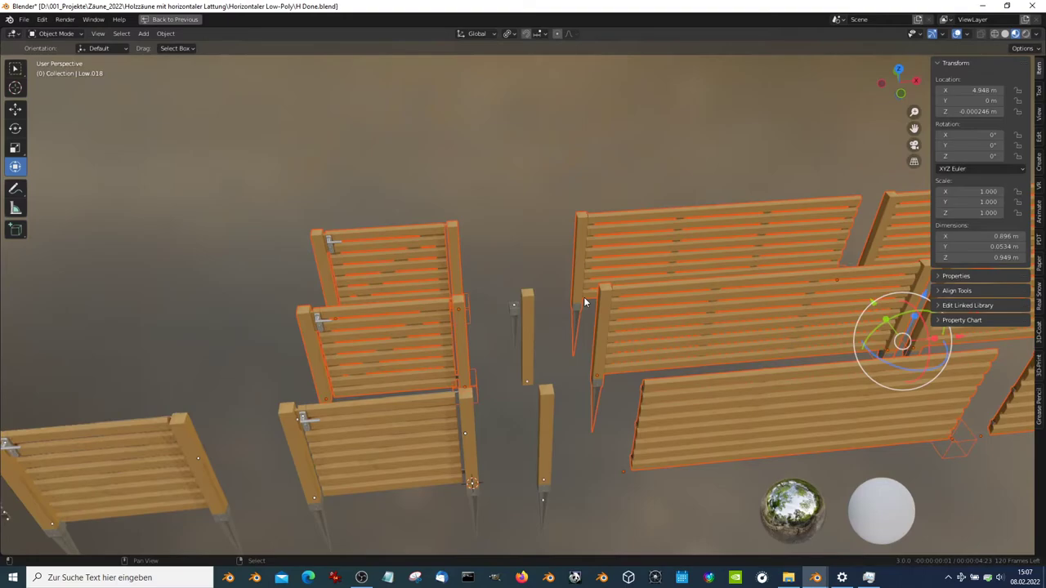
Tick Ambient Occlusion, Bloom and Screen Space Reflections in Render Properties and expand their panels
key("ctrl+space")
left_click(873, 345)
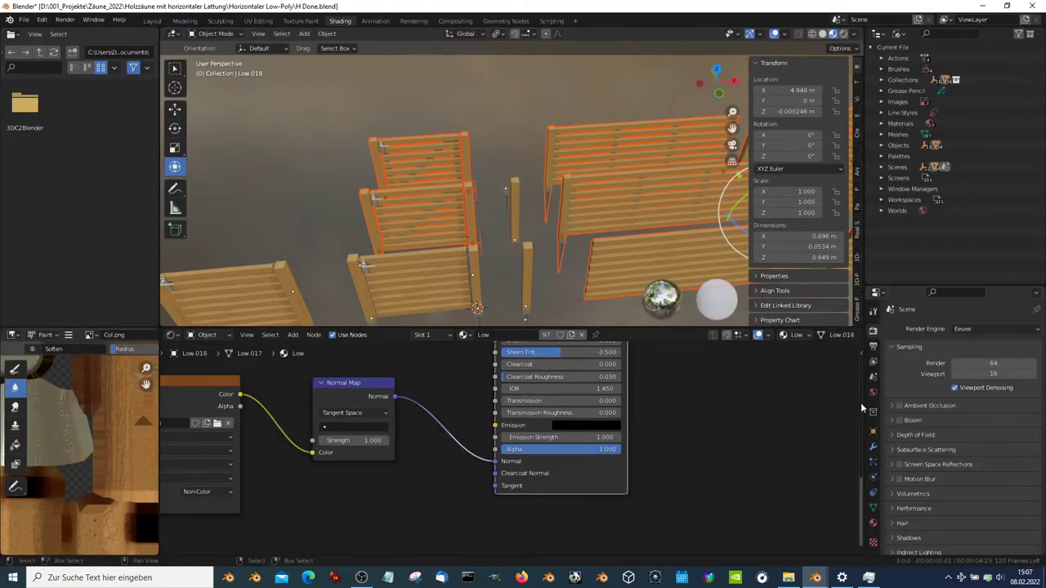
scroll(901, 396, "down", 2)
left_click(899, 340)
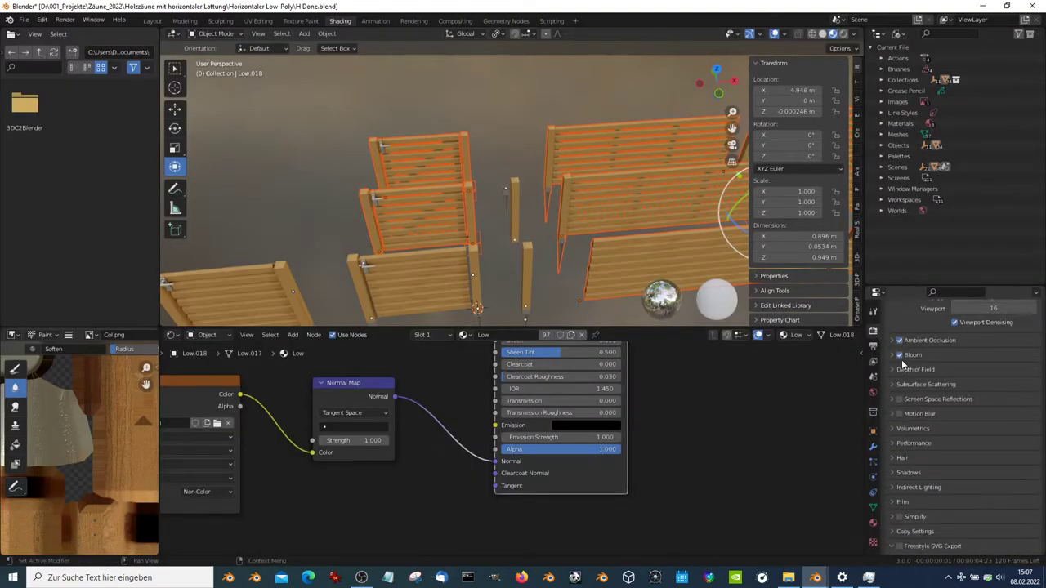
left_click(900, 355)
left_click(900, 398)
left_click(892, 399)
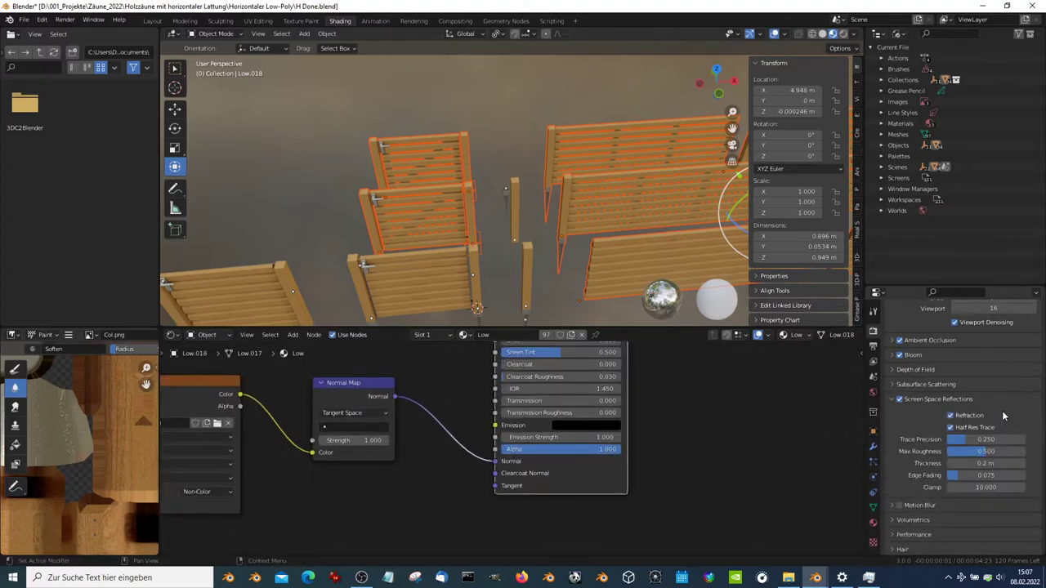
left_click_drag(892, 355, 896, 323)
scroll(973, 388, "up", 3)
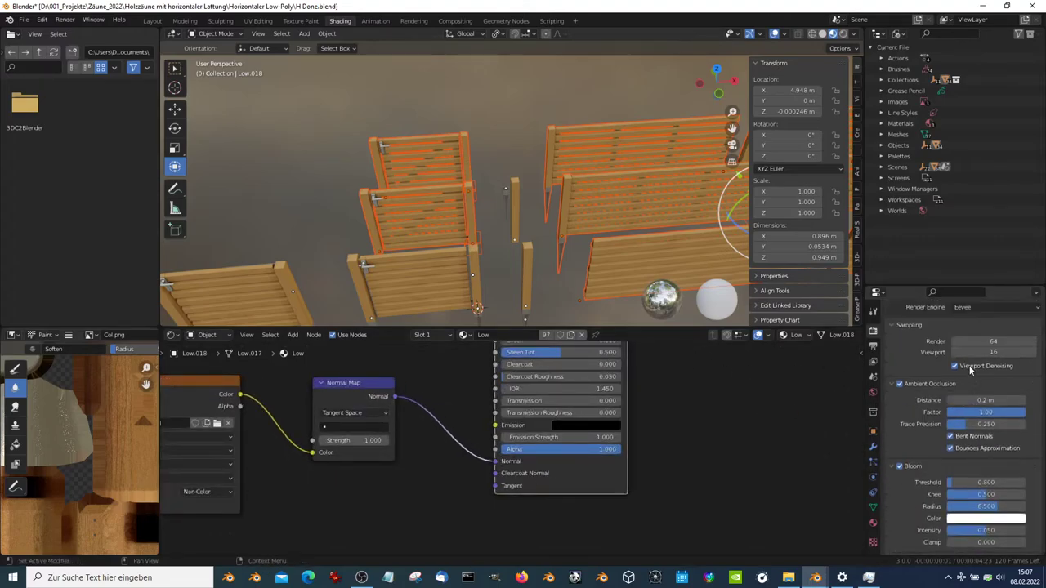
key("ctrl+space")
scroll(492, 153, "up", 5)
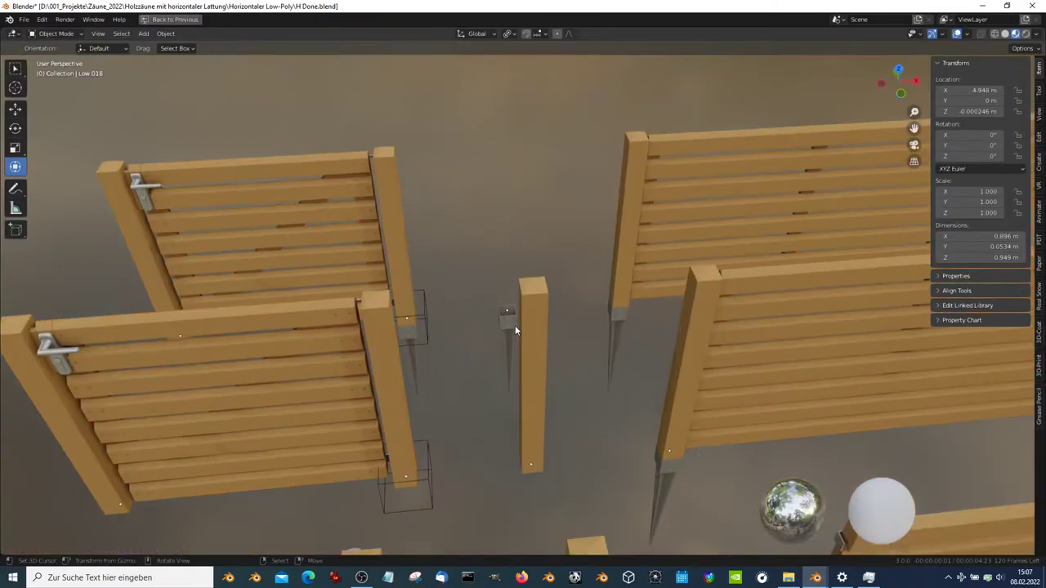
Orbit and zoom around the fence sections to inspect them and the gate
mouse_move(464, 230)
middle_mouse_down()
mouse_move(559, 273)
mouse_move(433, 252)
mouse_move(449, 232)
middle_mouse_up()
scroll(559, 273, "up", 5)
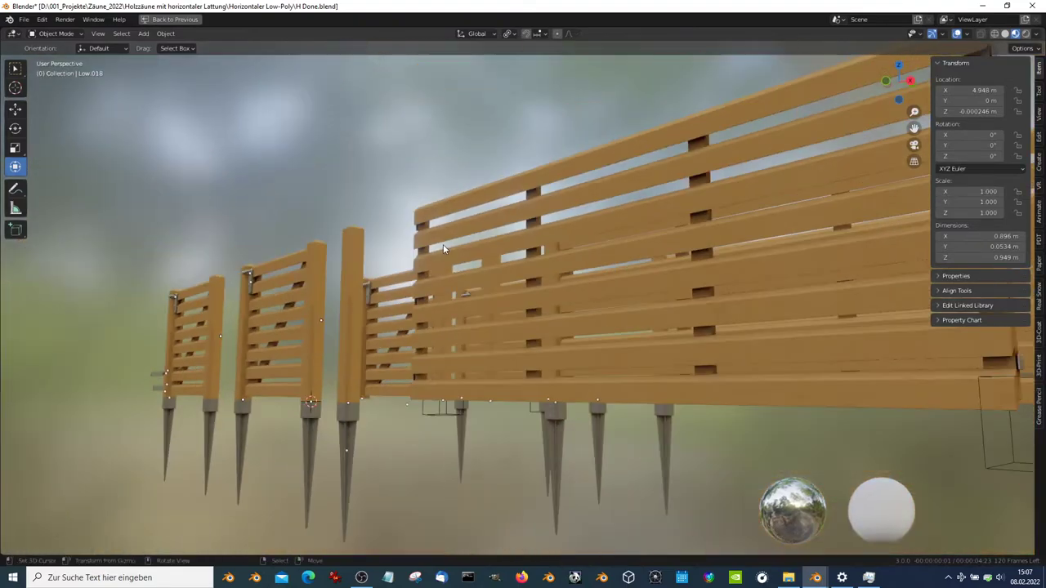
scroll(449, 232, "down", 2)
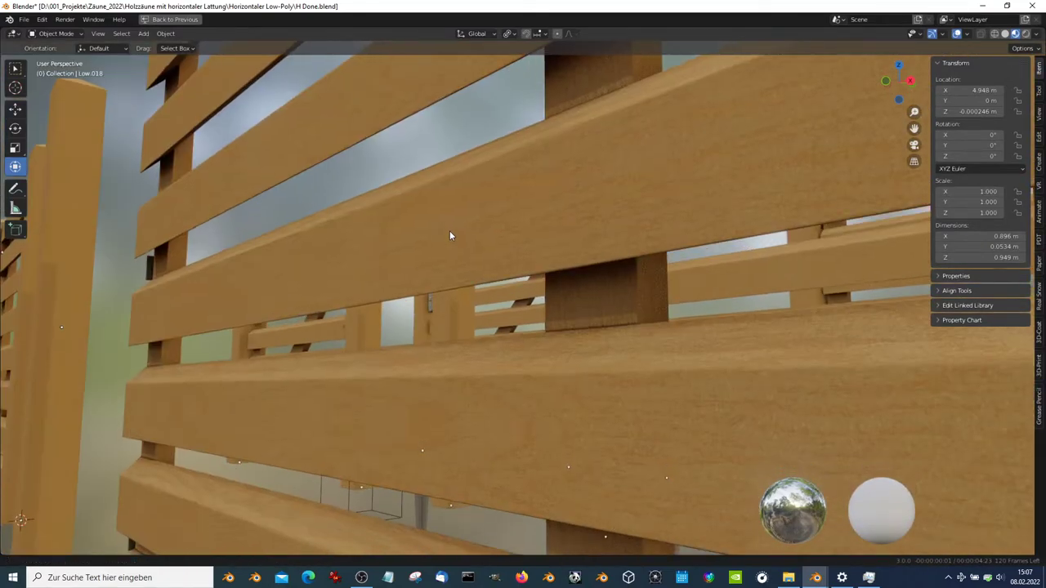
scroll(450, 231, "down", 5)
middle_click_drag(449, 229, 572, 263)
scroll(644, 213, "down", 6)
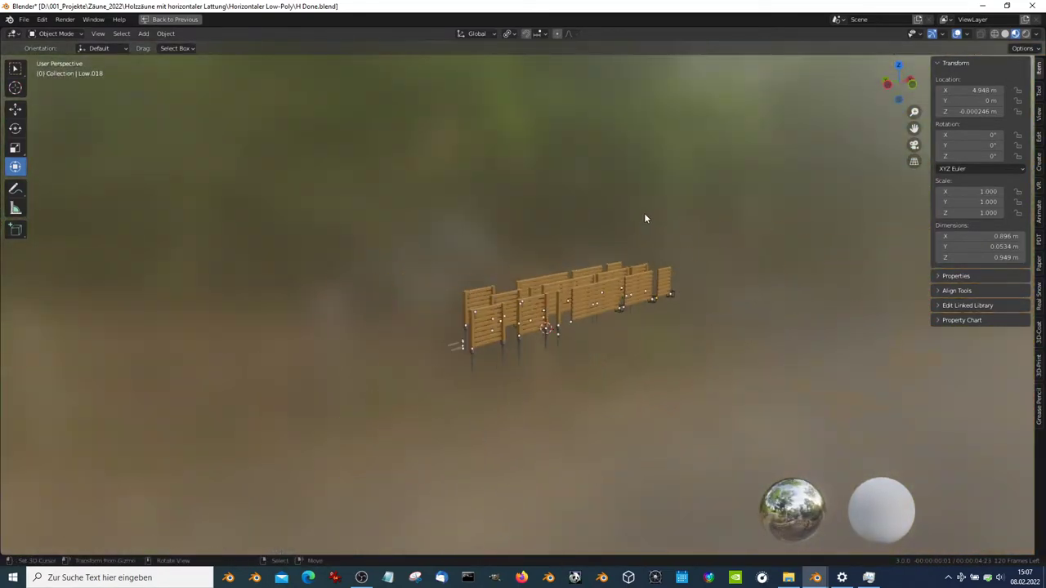
scroll(644, 213, "up", 2)
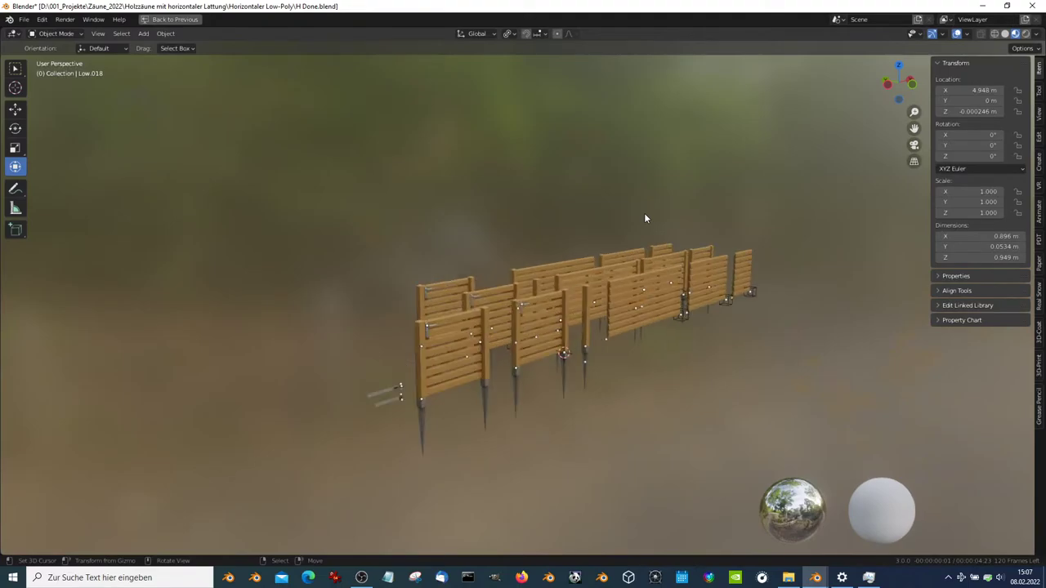
scroll(606, 311, "up", 5)
mouse_move(607, 278)
middle_mouse_down()
mouse_move(655, 307)
mouse_move(565, 305)
mouse_move(690, 324)
middle_mouse_up()
Select fence section Low.003 and start a Z rotation, then cancel it
left_click(603, 309)
scroll(565, 306, "up", 4)
key("r")
key("z")
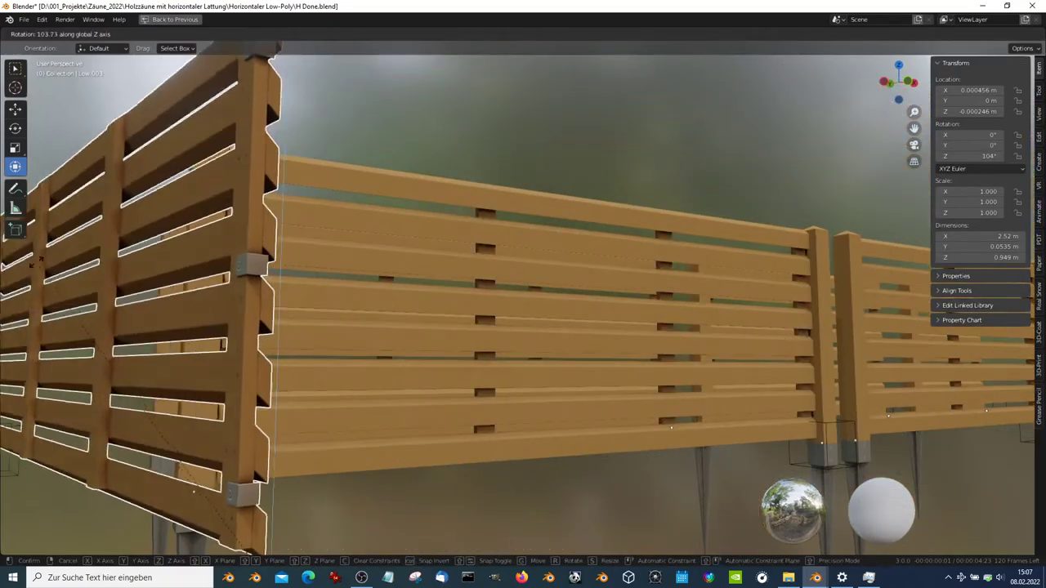
key("Escape")
Pull the view back and switch to top orthographic view
middle_click_drag(205, 153, 561, 206)
scroll(565, 221, "down", 3)
key("KP_7")
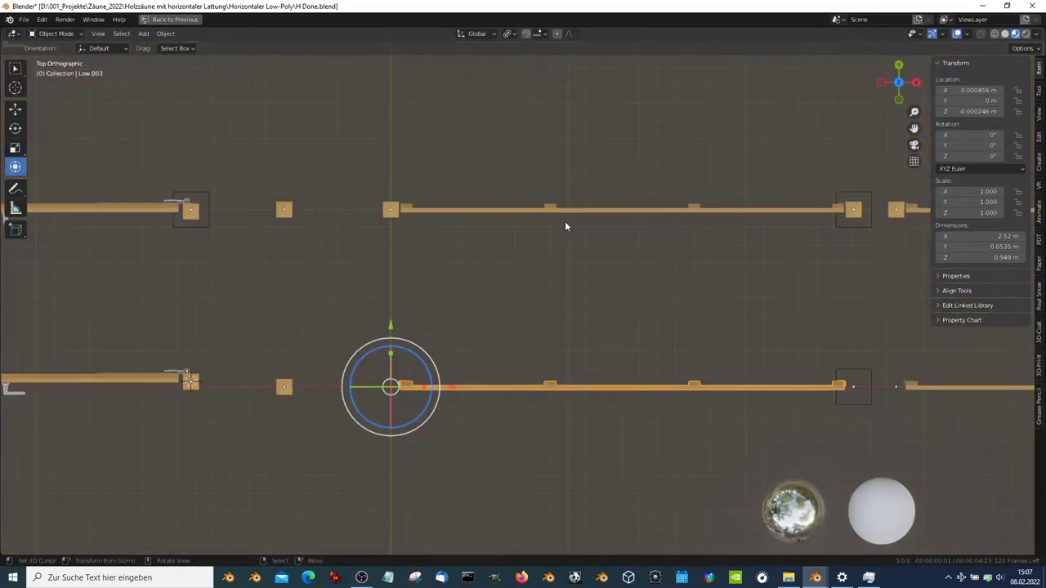
scroll(564, 220, "down", 5)
scroll(458, 256, "up", 3)
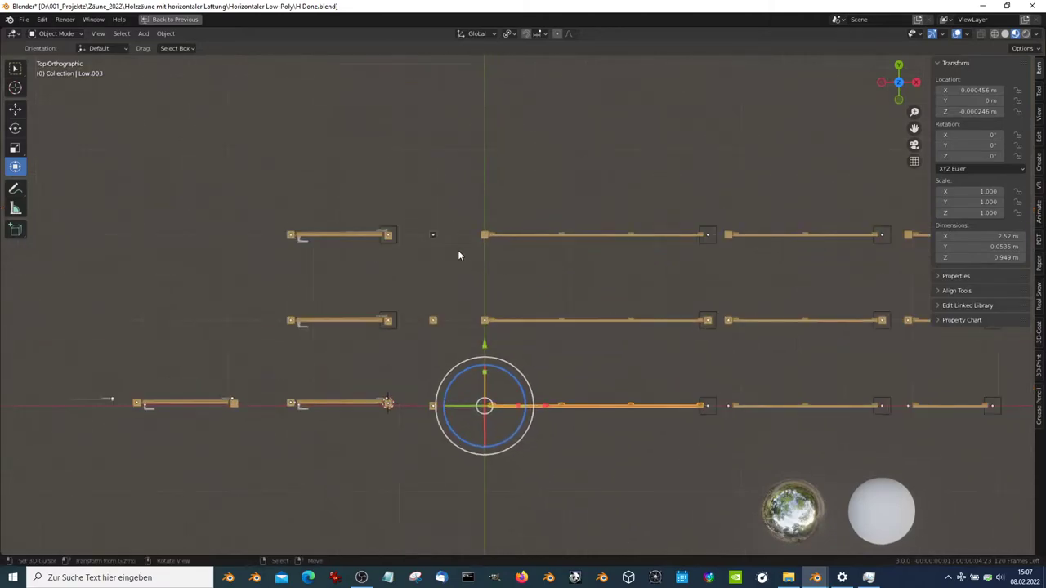
Box-select the three rows of fence rails together with their small post objects
left_click(390, 237)
left_click_drag(405, 266, 132, 185)
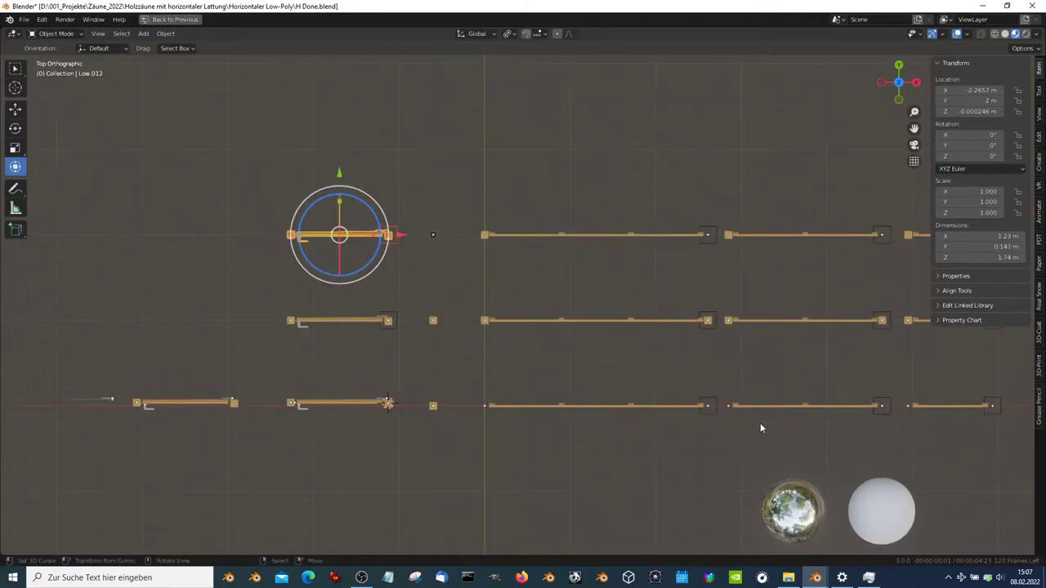
scroll(760, 427, "down", 2)
left_click_drag(886, 442, 487, 231)
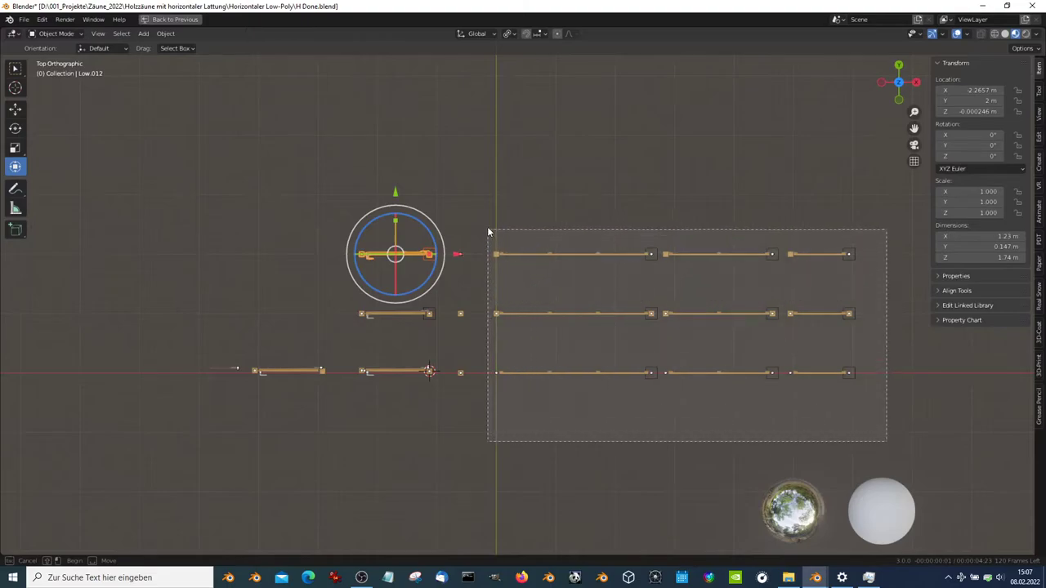
scroll(704, 274, "up", 3)
scroll(572, 352, "up", 3)
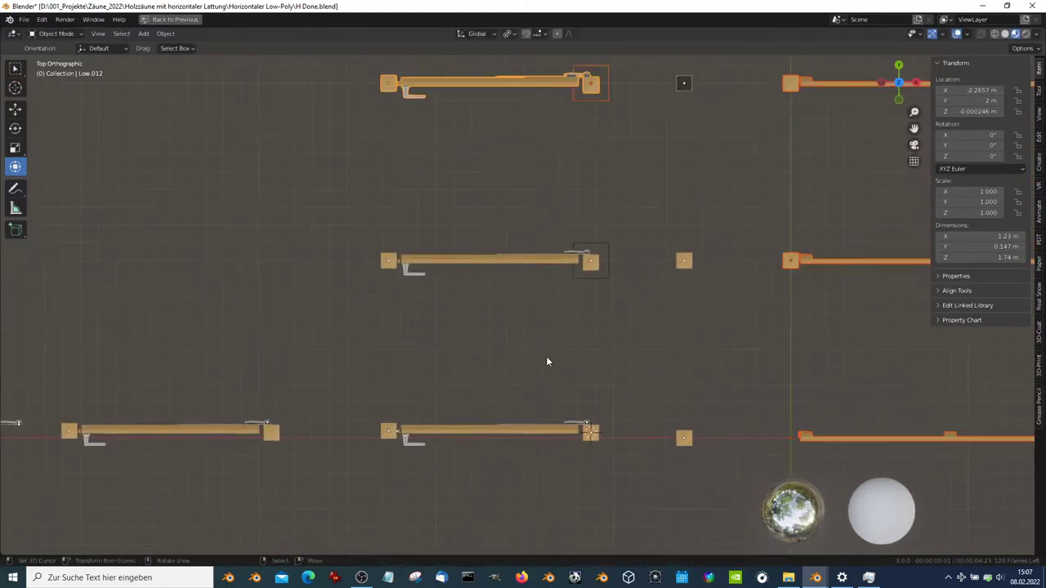
scroll(548, 362, "down", 4)
middle_click_drag(636, 365, 556, 402, "shift")
left_click_drag(551, 432, 523, 215, "shift")
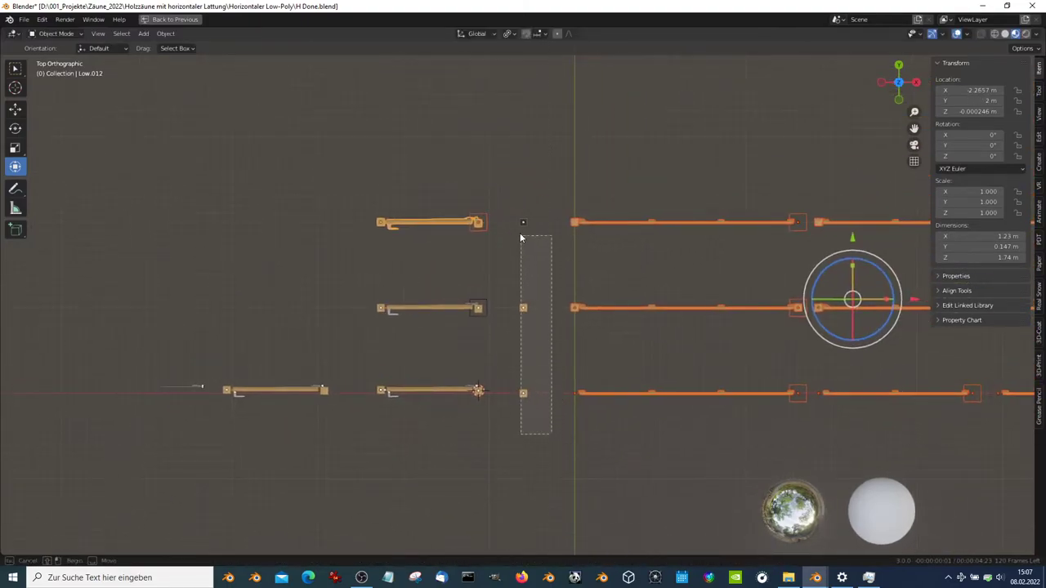
scroll(523, 215, "down", 2)
scroll(568, 400, "down", 2)
Duplicate the selected rails up and to the left, then reposition a single top rail
key("shift+d")
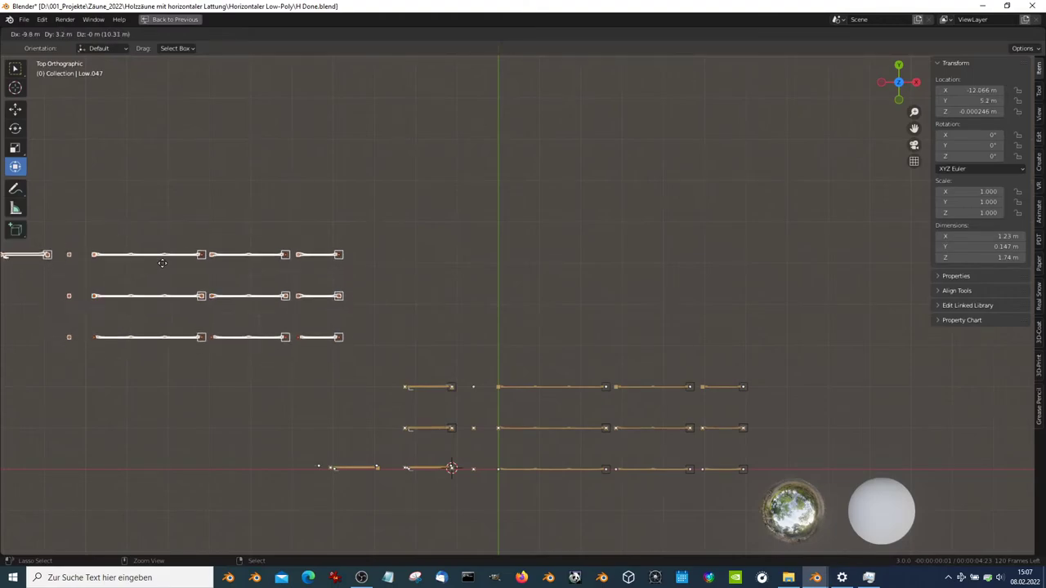
left_click(163, 262)
scroll(352, 272, "up", 3)
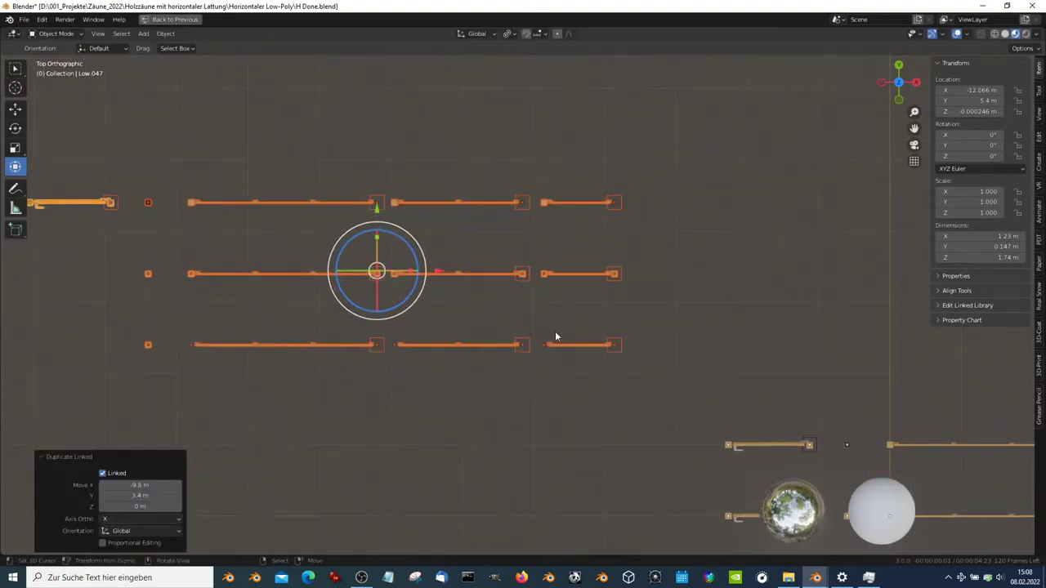
left_click(199, 202)
middle_click_drag(484, 284, 376, 263, "shift")
key("g")
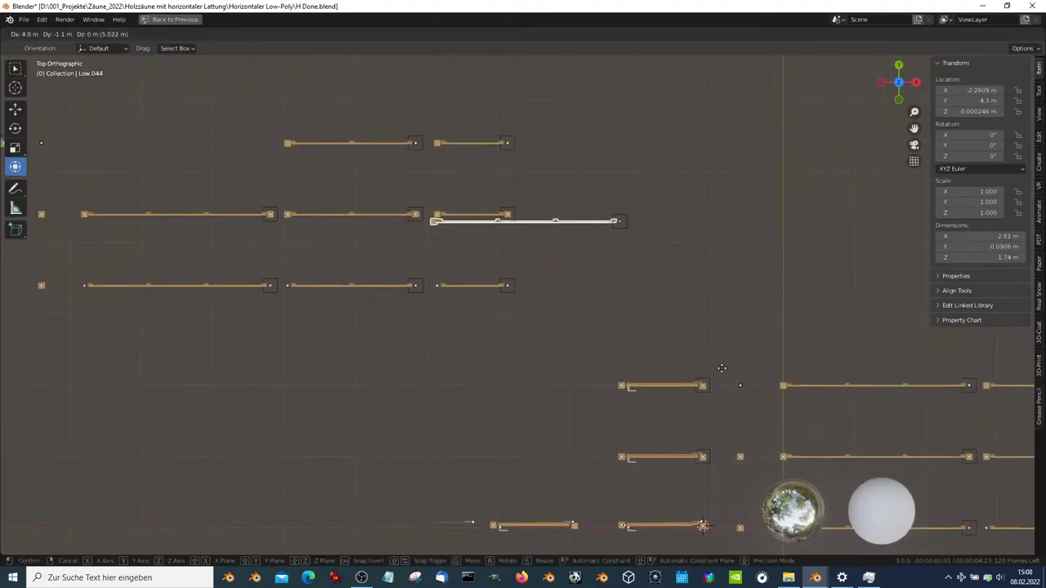
left_click(852, 378)
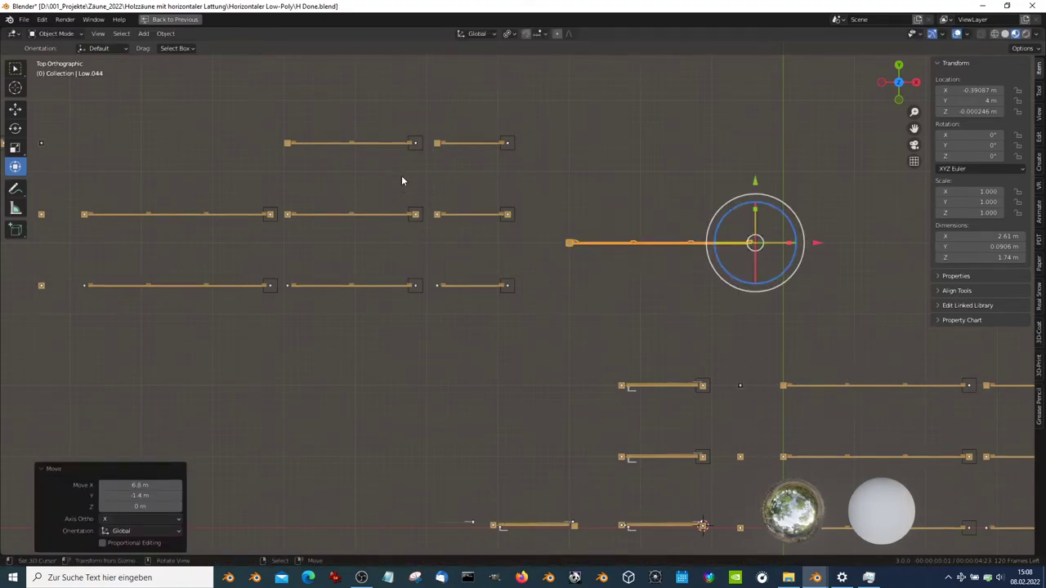
Duplicate the top rail in place, then try rotating it and cancel
left_click(301, 137)
middle_click_drag(442, 198, 365, 219, "shift")
key("shift+d")
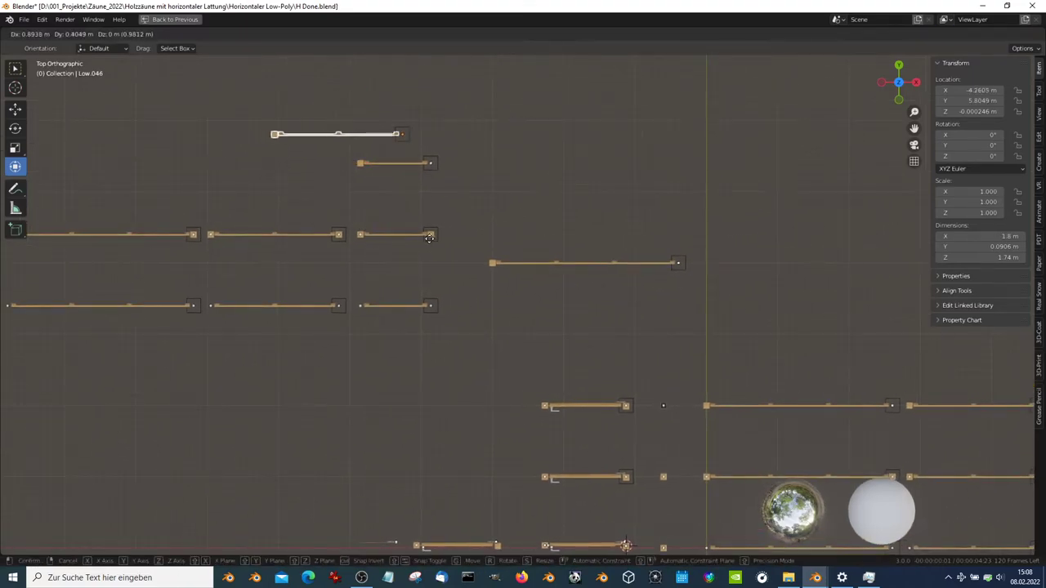
key("Escape")
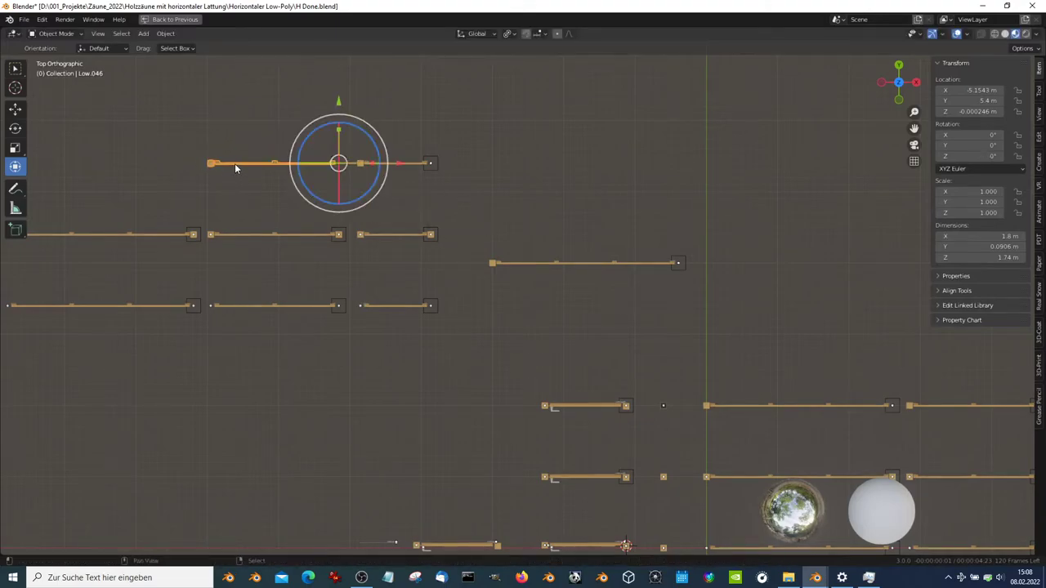
scroll(235, 165, "up", 2)
middle_click_drag(235, 165, 526, 308, "shift")
key("r")
key("Escape")
scroll(399, 239, "up", 2)
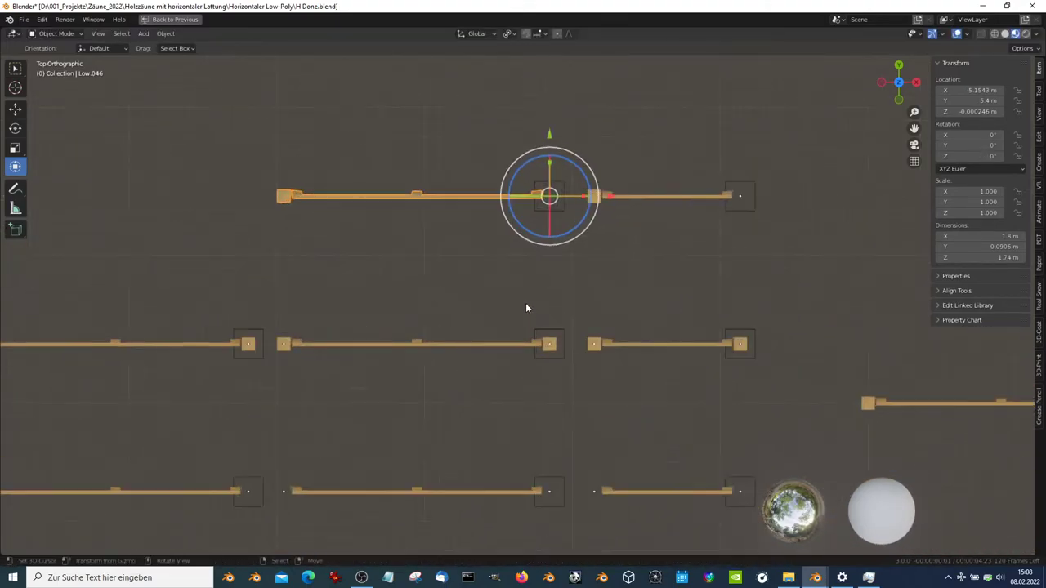
Box-select the surplus rail sections and delete them
left_click(739, 196)
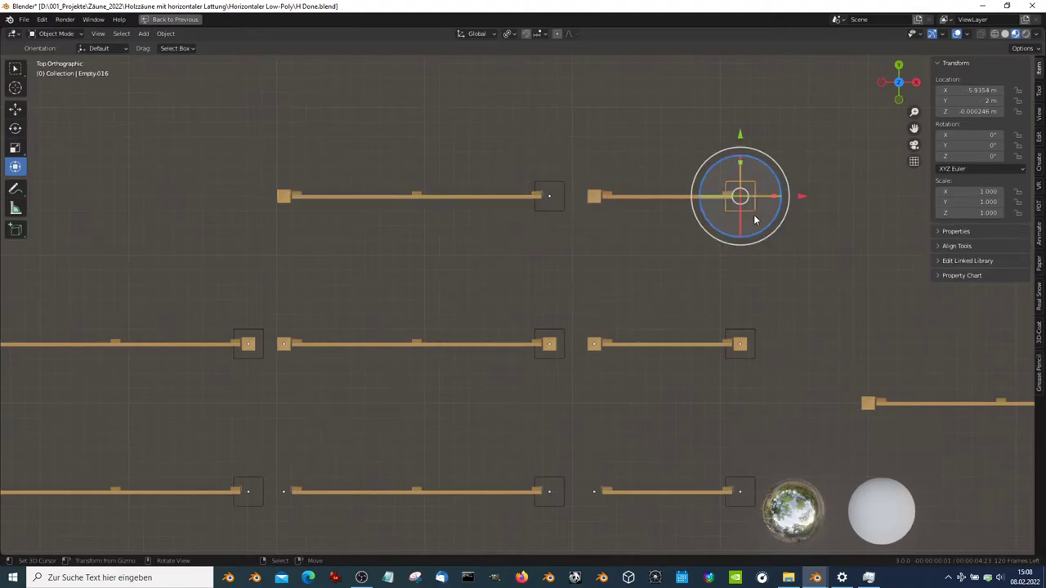
scroll(739, 211, "down", 2)
middle_click_drag(650, 211, 650, 249, "shift")
left_click(650, 334)
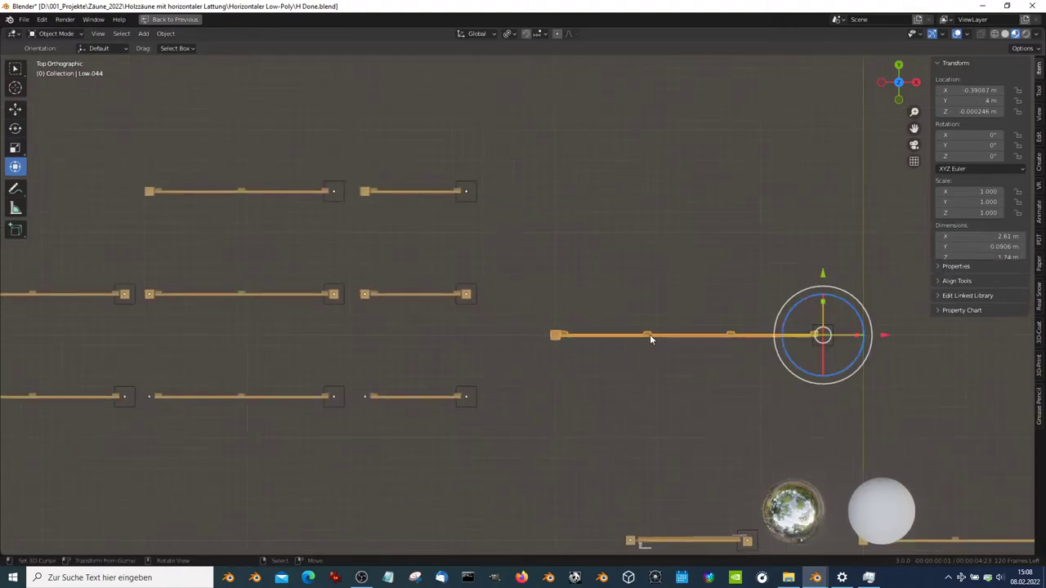
scroll(649, 334, "down", 3)
left_click_drag(726, 348, 53, 192)
key("x")
left_click(331, 226)
Zoom in, click outside the viewport, and return to the Blender window
scroll(496, 138, "up", 2)
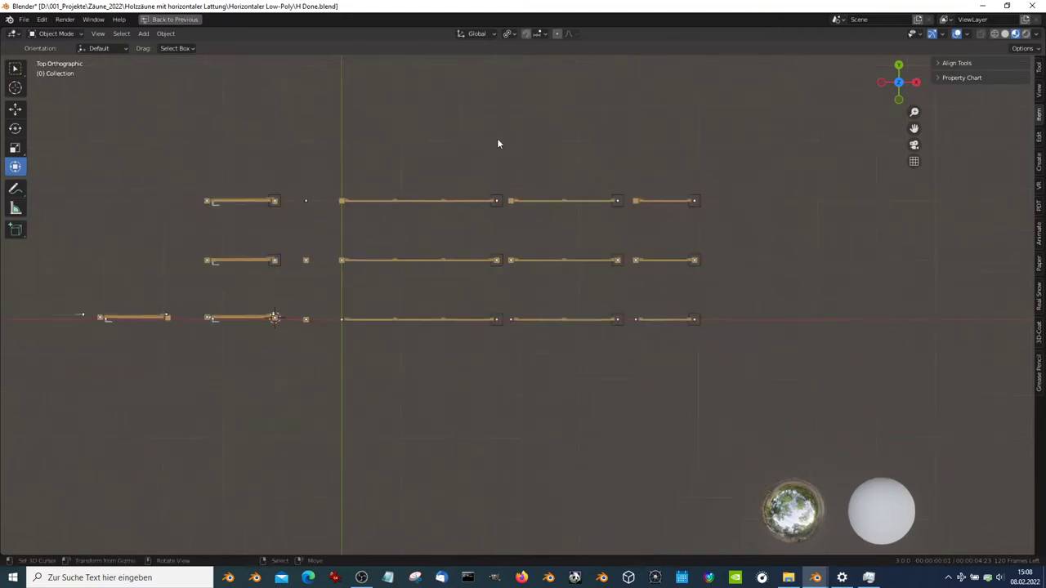
scroll(608, 268, "up", 3)
scroll(541, 236, "up", 1)
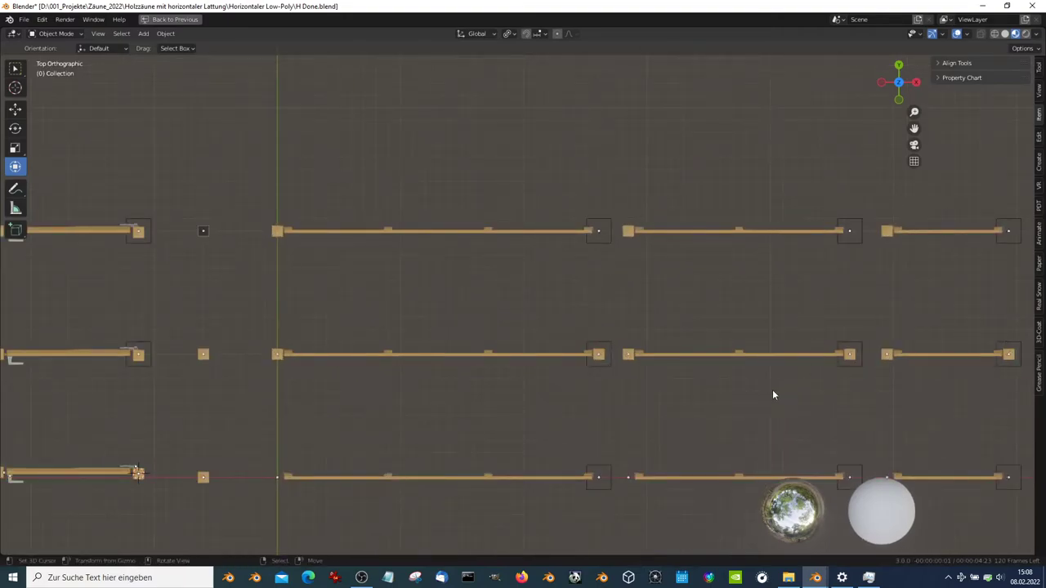
left_click(362, 578)
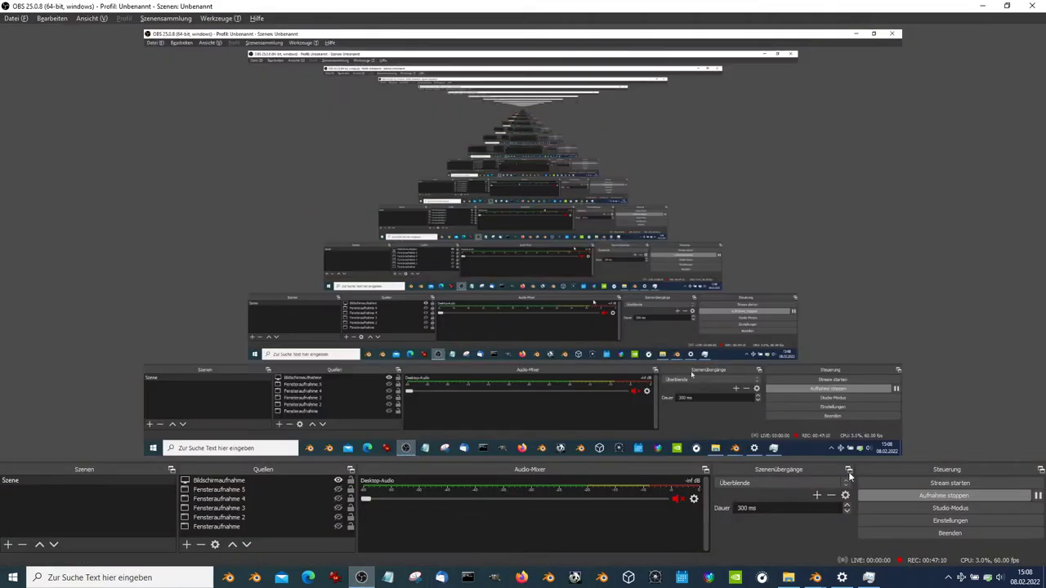
left_click(1037, 495)
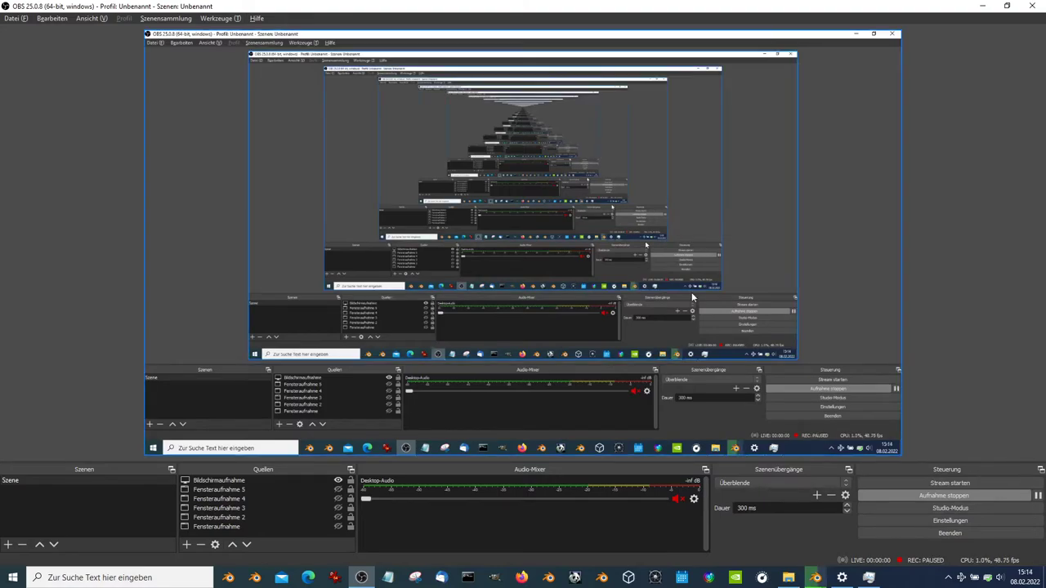
key("alt+Tab")
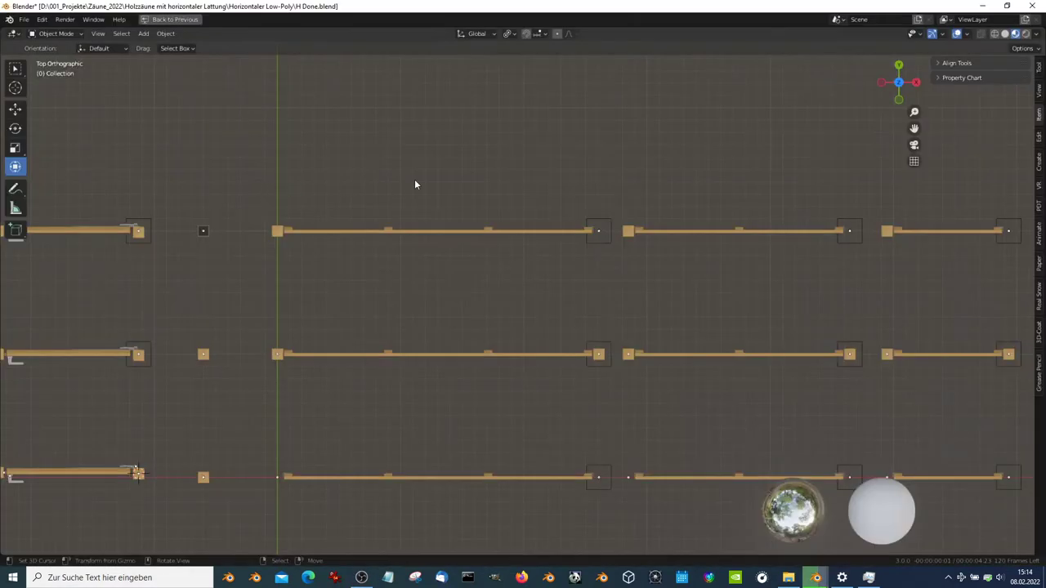
Select fence sections and empties and parent them with Object (Keep Transform)
scroll(499, 246, "down", 5)
scroll(500, 246, "up", 1)
right_click(496, 237, "shift")
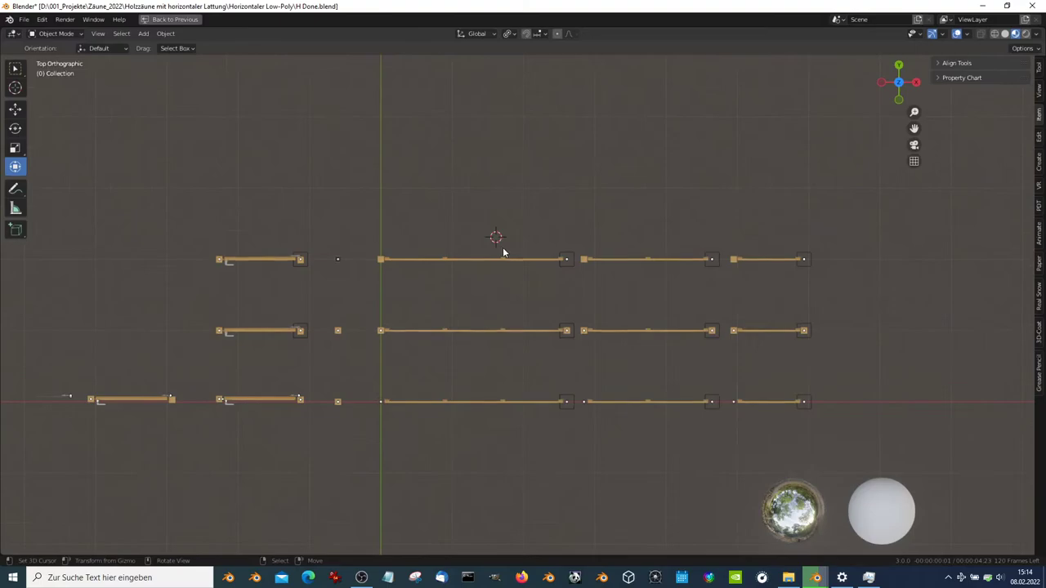
scroll(447, 279, "up", 2)
left_click(327, 241)
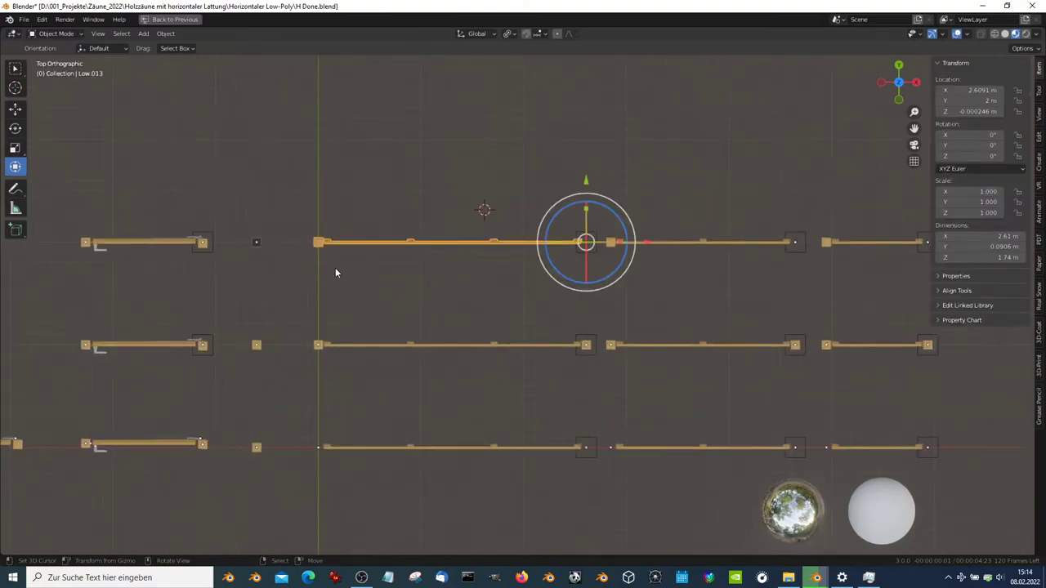
left_click(316, 347)
left_click(585, 242)
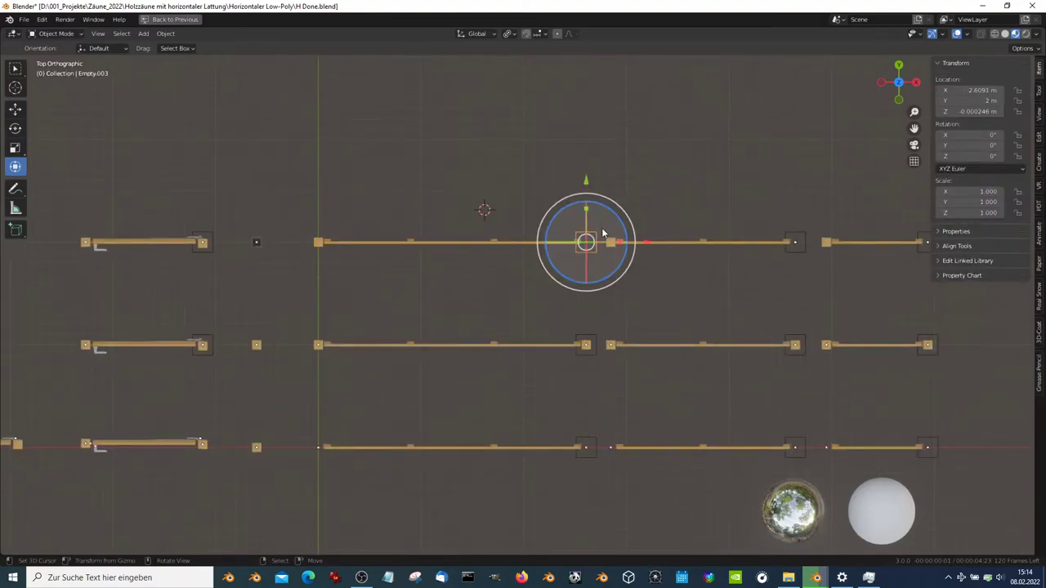
left_click(796, 237, "shift")
middle_click_drag(932, 238, 836, 253, "shift")
left_click(840, 252, "shift")
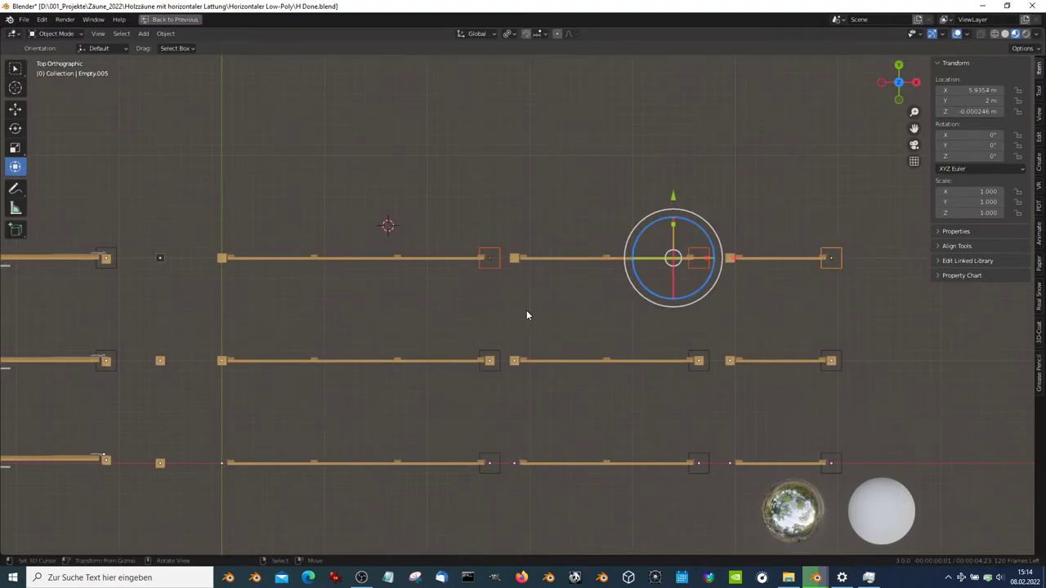
key("ctrl+p")
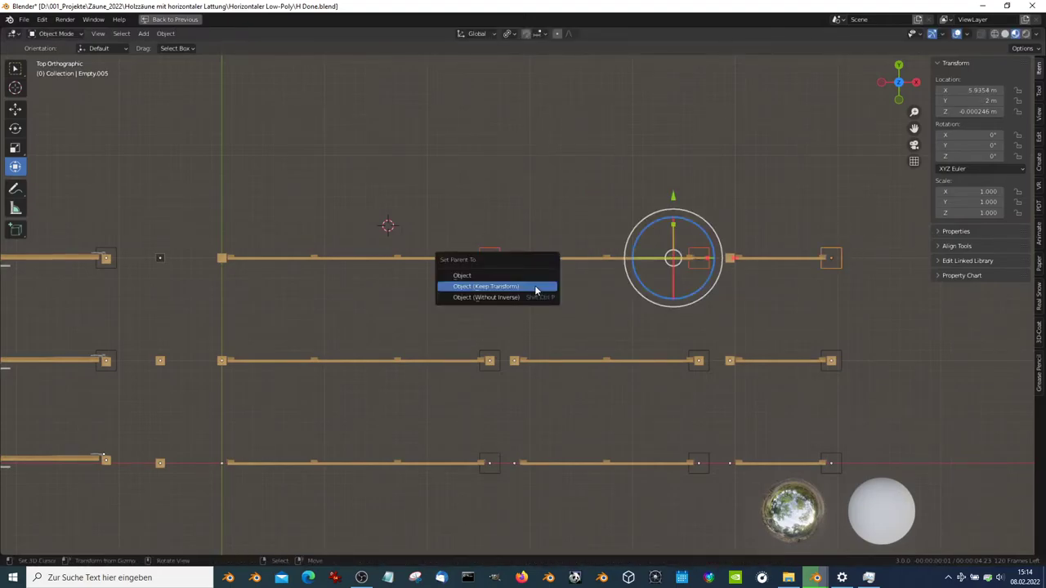
left_click(536, 290)
Snap the 3D cursor to the middle row's first fence section
left_click(498, 273)
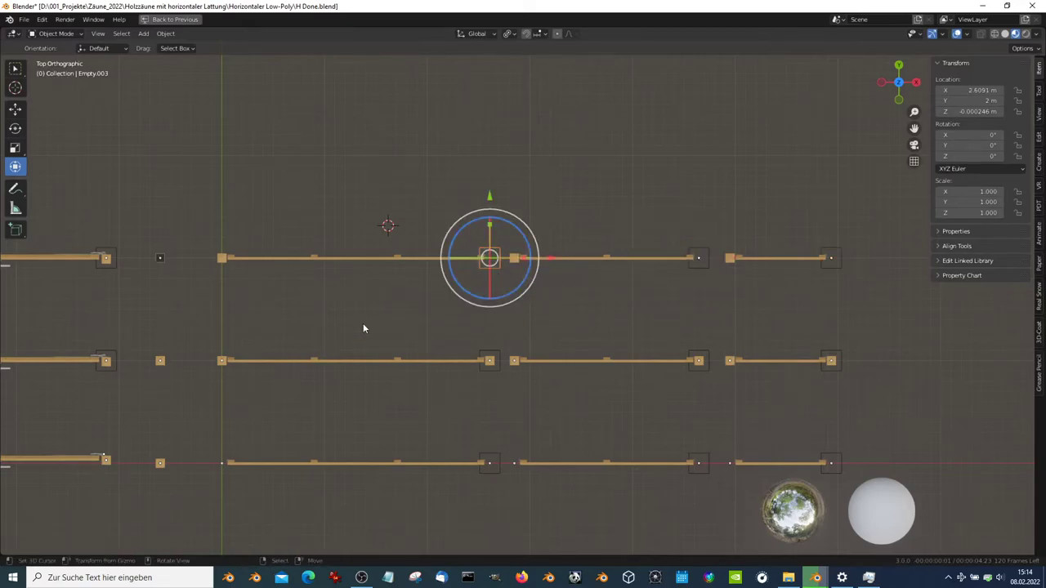
key("ctrl+z")
key("shift+s")
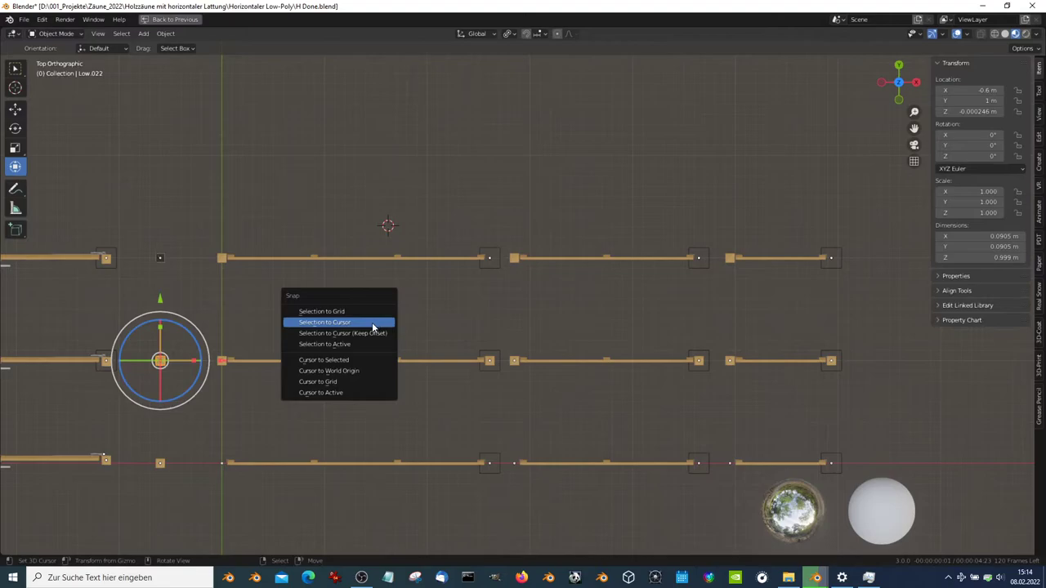
left_click(262, 361)
key("shift+s")
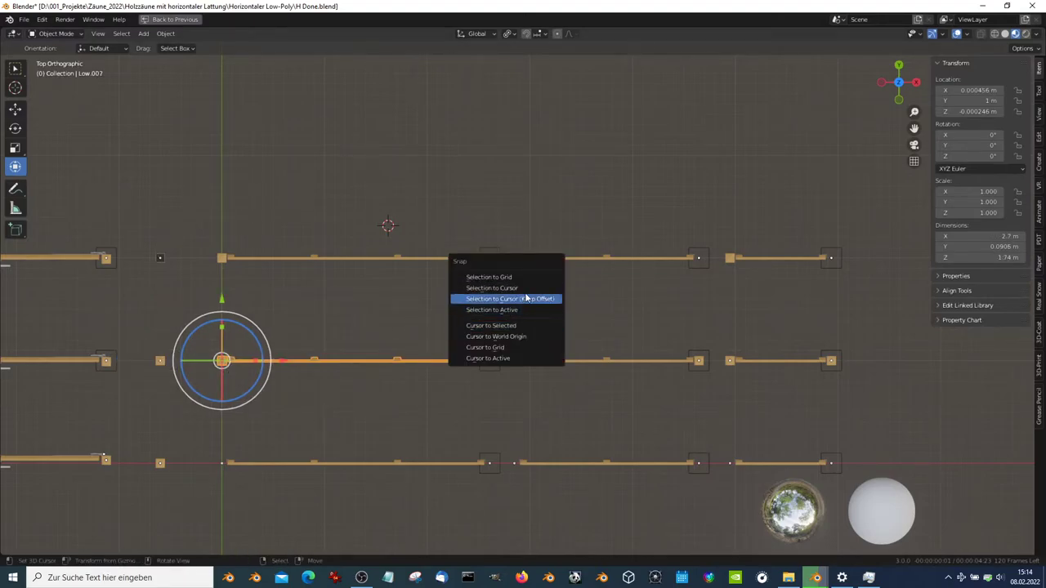
left_click(486, 325)
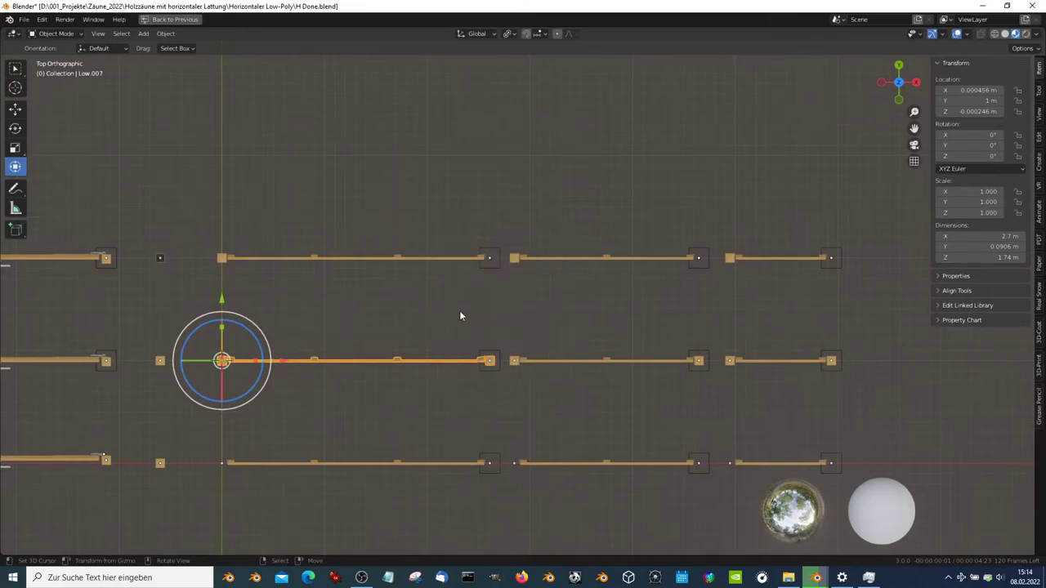
Parent the three top-row empties to the first one, keeping transforms
left_click(498, 260)
left_click(699, 258)
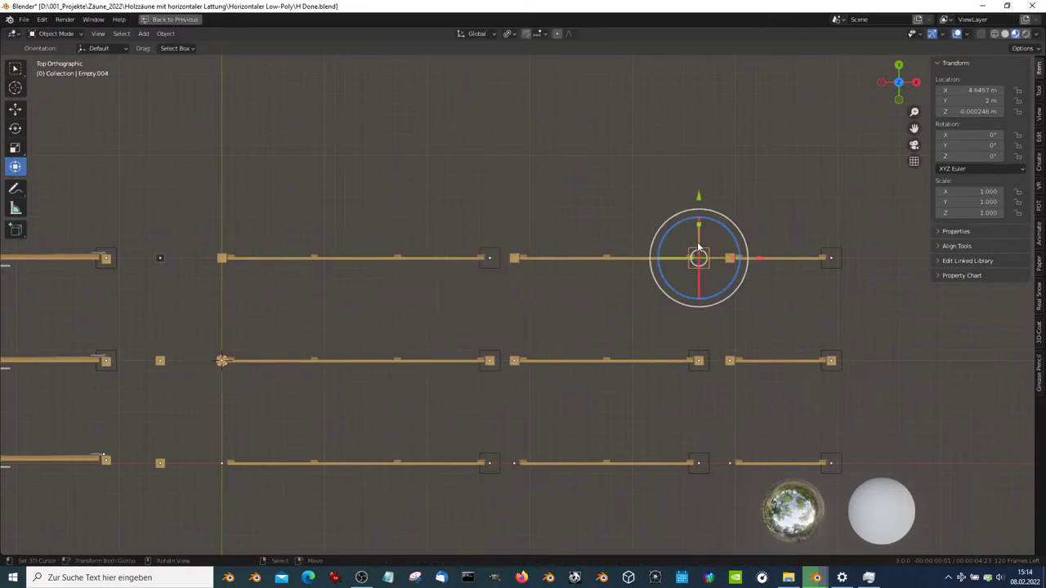
left_click(823, 253, "shift")
left_click(503, 246, "shift")
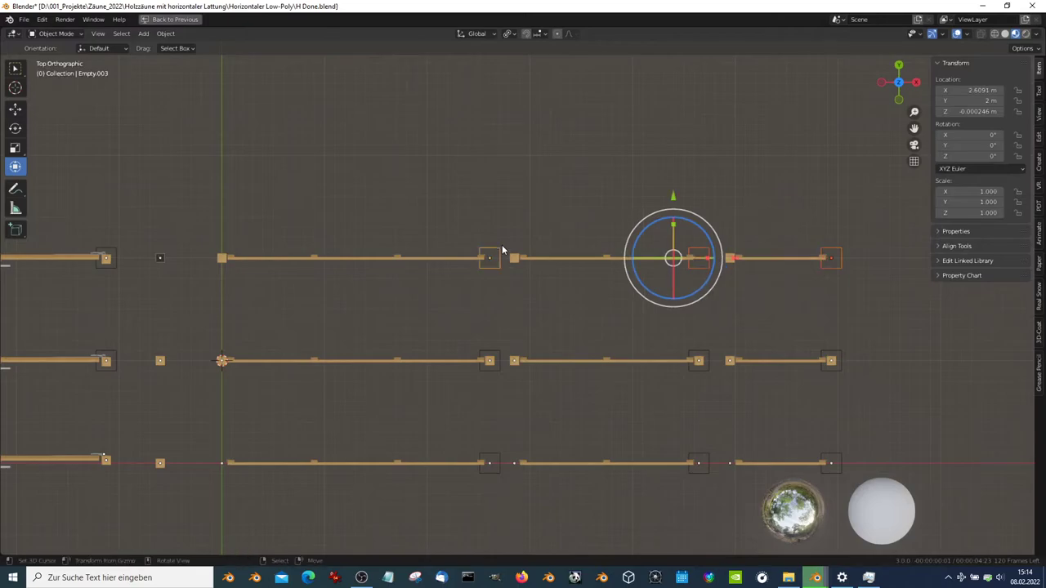
key("ctrl+p")
left_click(503, 247)
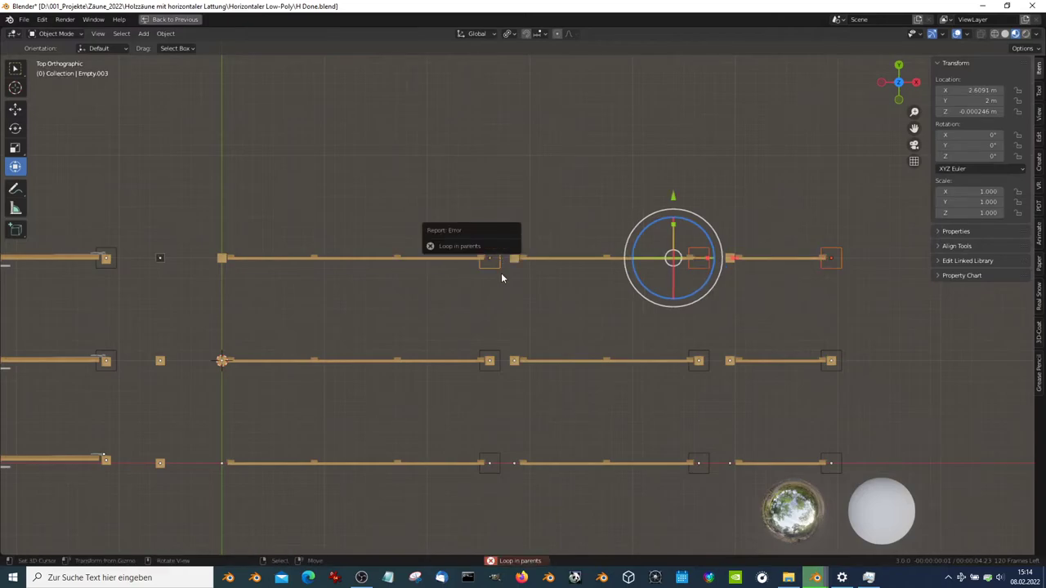
key("alt+p")
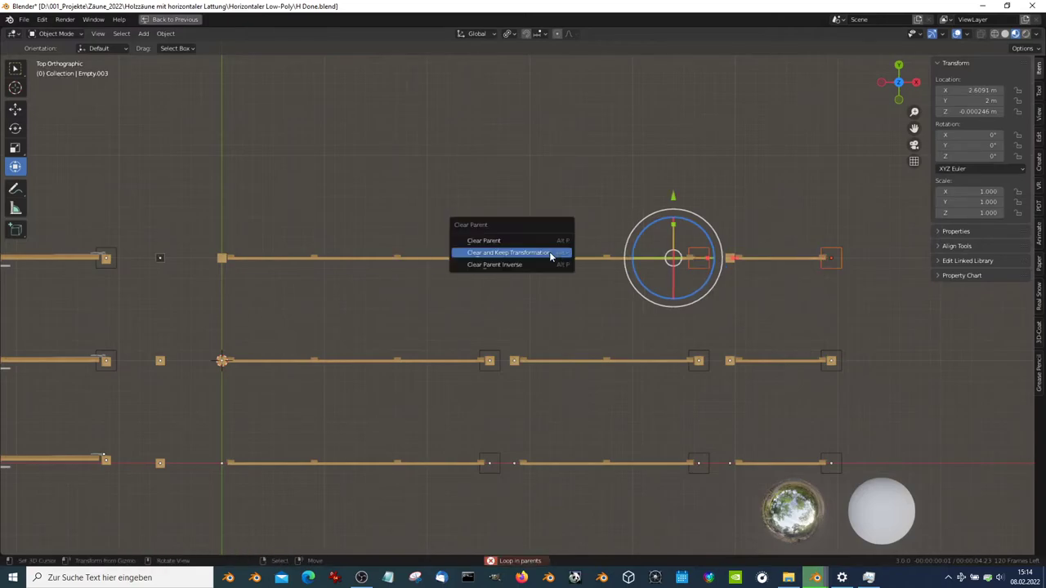
left_click(550, 255)
key("ctrl+p")
left_click(551, 255)
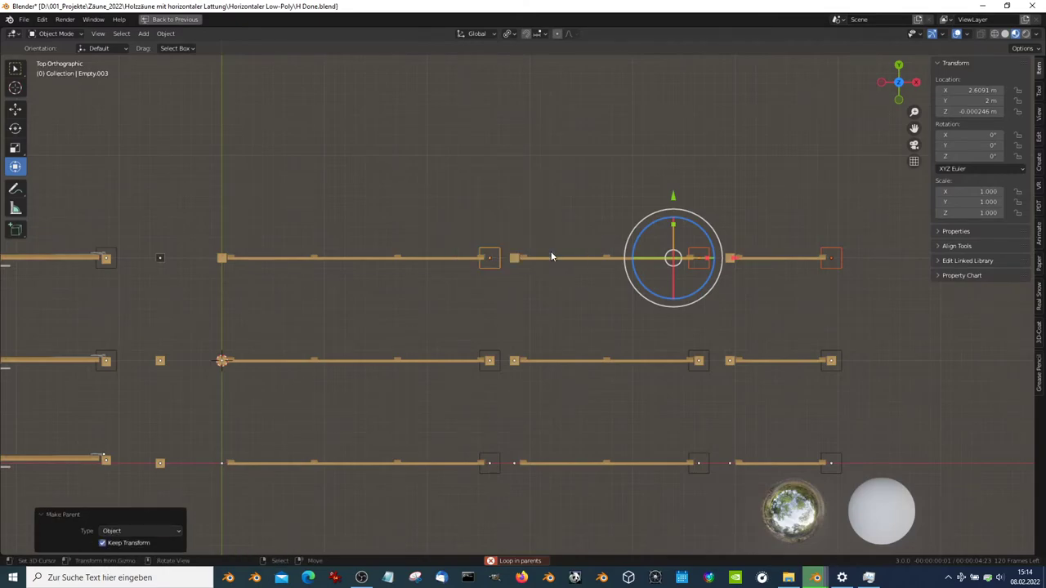
Snap the first top-row empty to the cursor and set its Location Y to 2 m
left_click(491, 276)
key("shift+s")
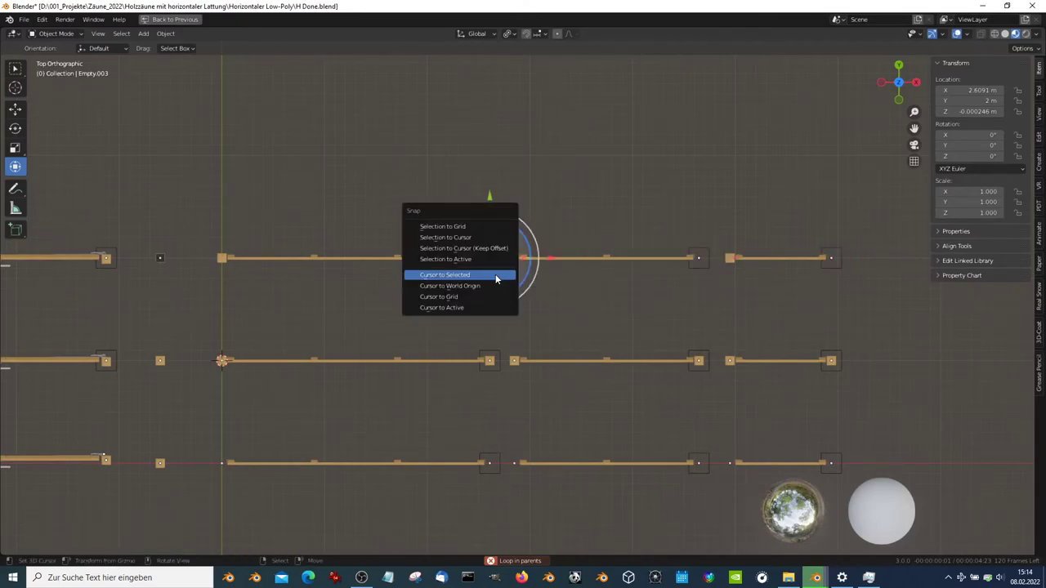
left_click(495, 243)
middle_click_drag(327, 309, 415, 318, "shift")
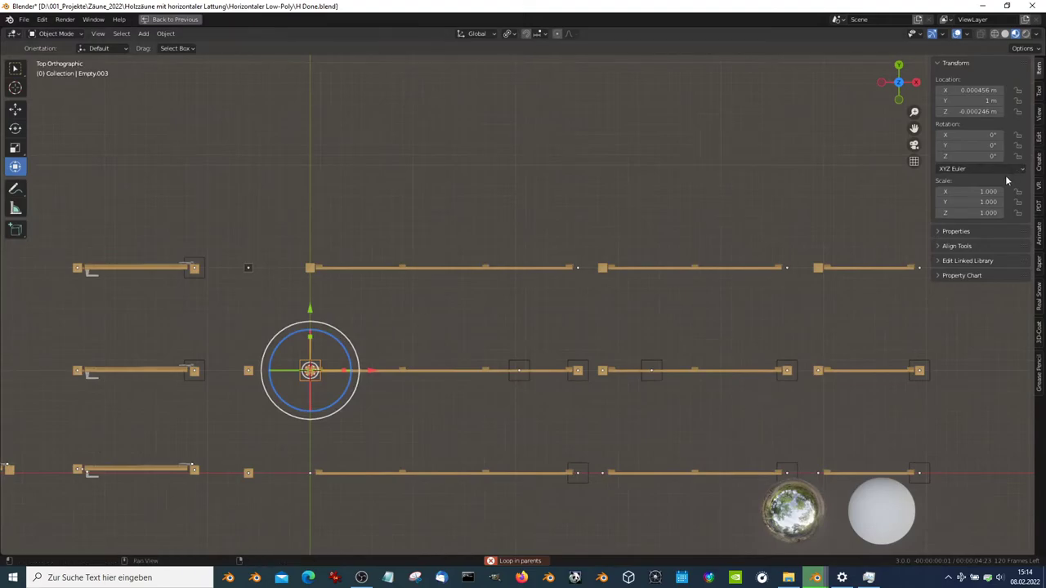
left_click(977, 100)
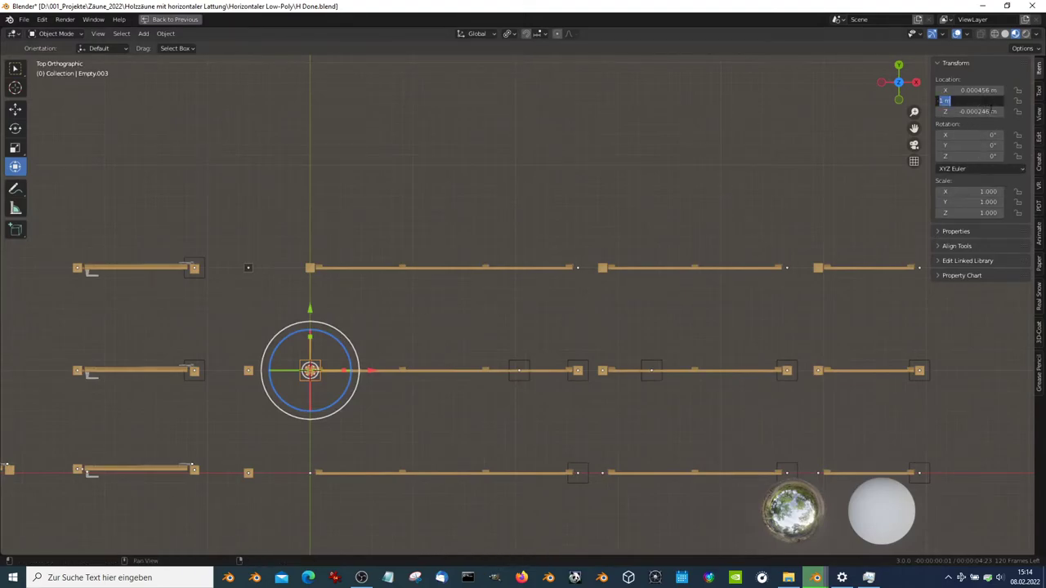
type("2")
key("Return")
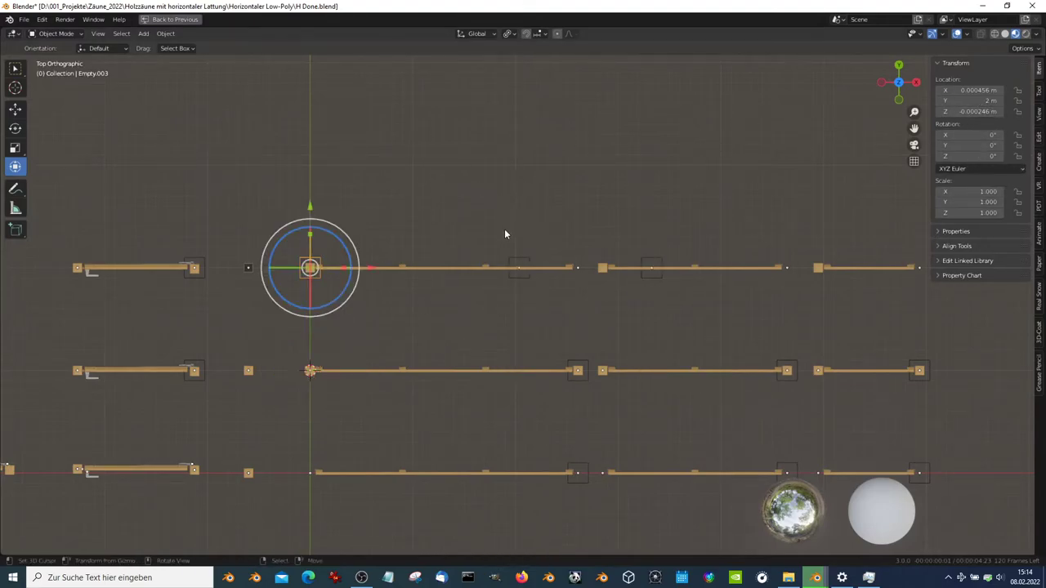
Select the second top-row empty and center the view on it
middle_click_drag(505, 234, 408, 262, "shift")
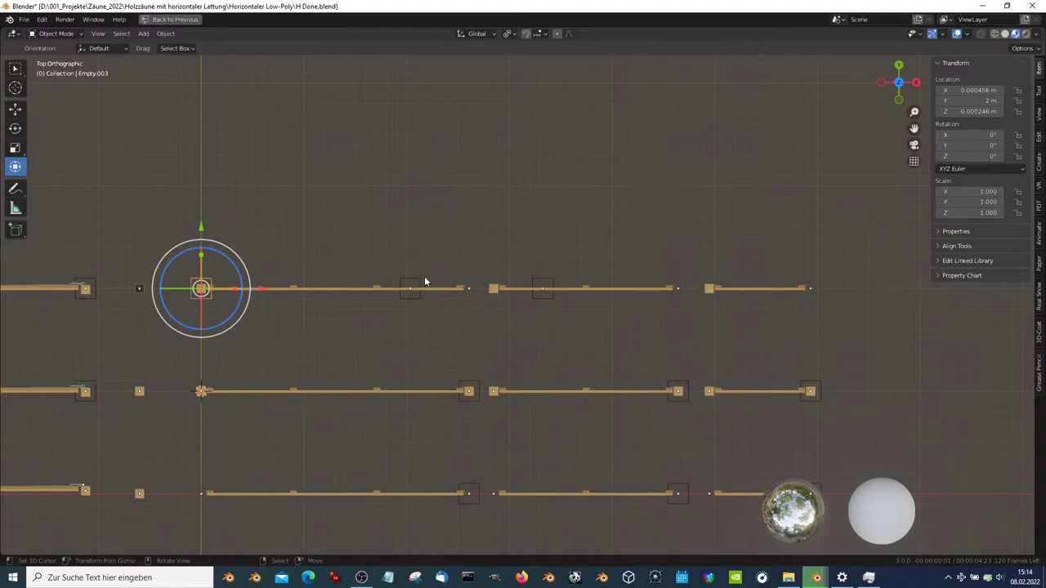
left_click(417, 284)
key("KP_Decimal")
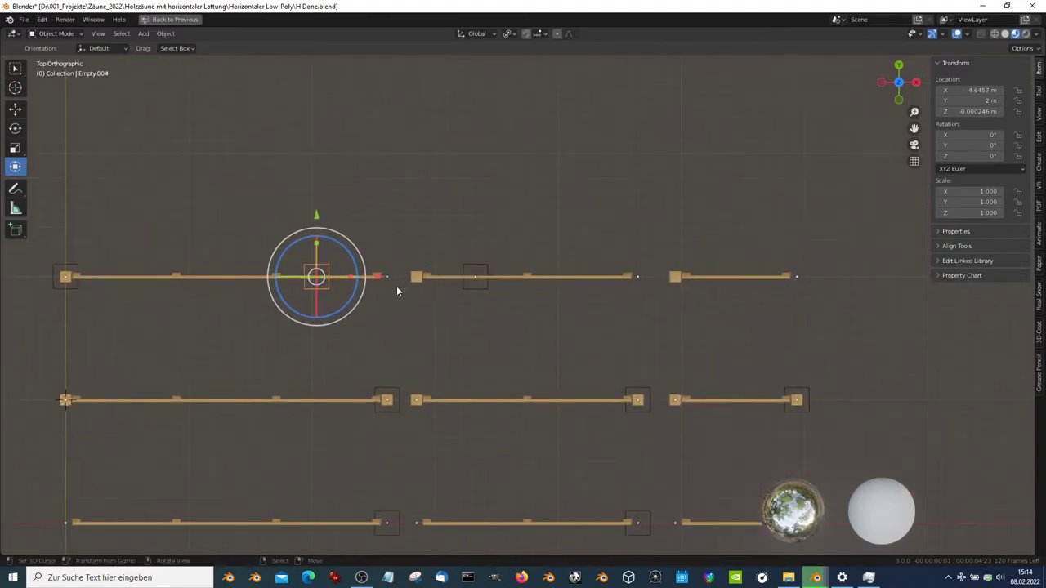
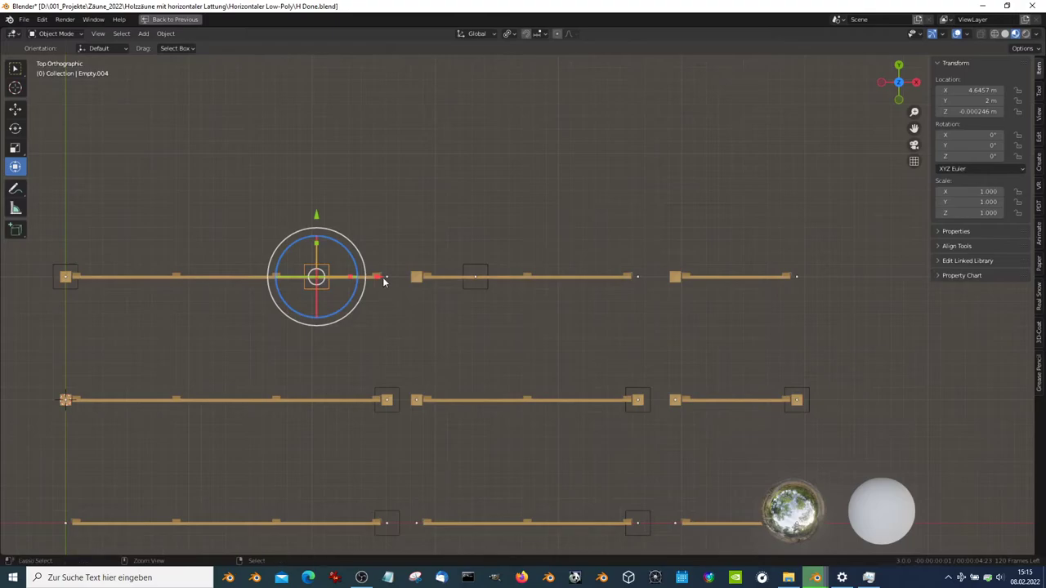
Slide Empty.004 right about 0.8 m along X until it sits flush against its post
left_click_drag(383, 277, 485, 273)
left_click(475, 277)
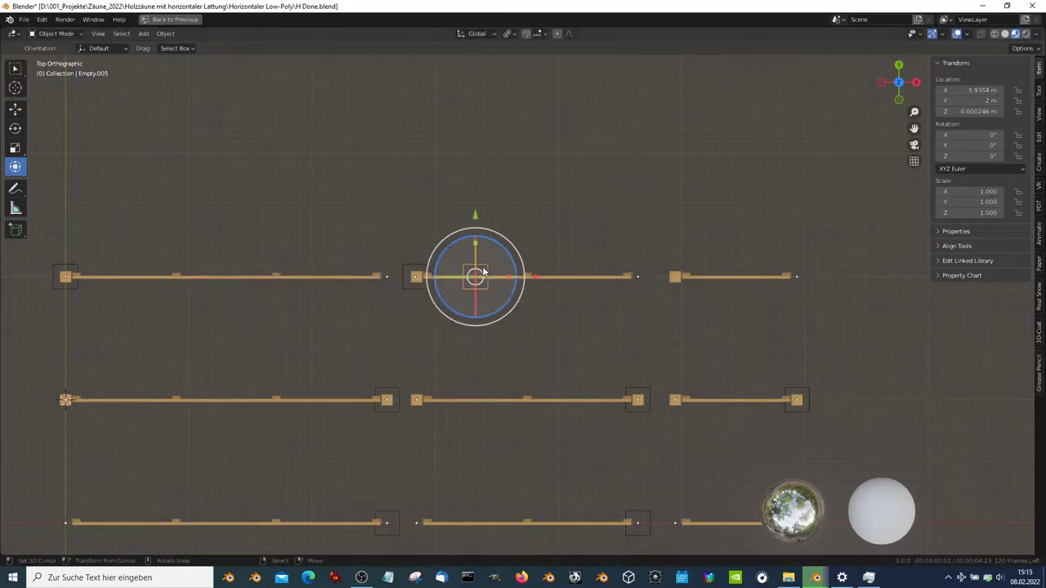
scroll(478, 282, "down", 1)
scroll(459, 284, "down", 2)
scroll(457, 286, "up", 2)
scroll(443, 294, "up", 3)
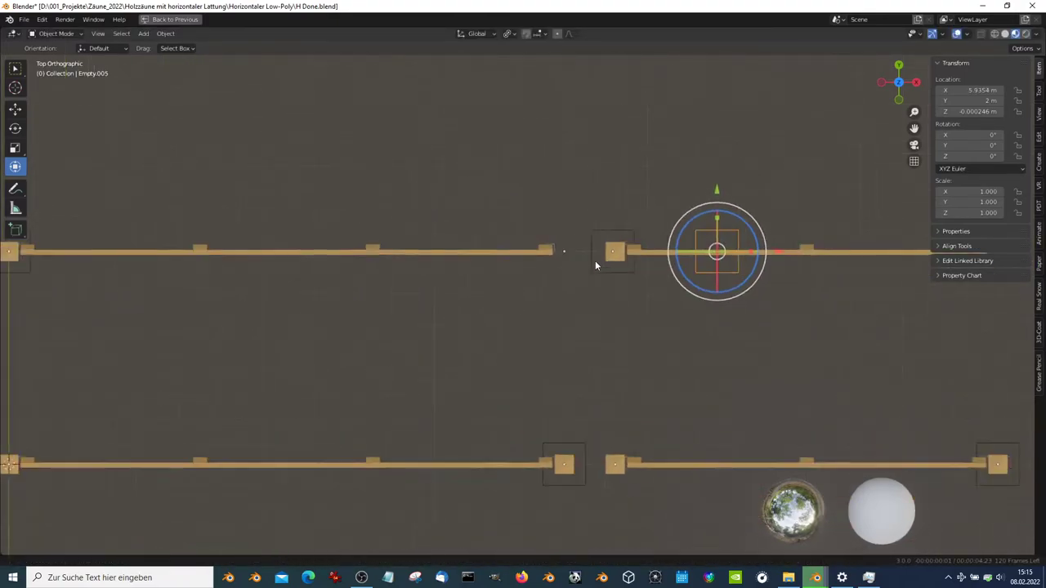
scroll(453, 300, "up", 2)
left_click(435, 325)
key("KP_Decimal")
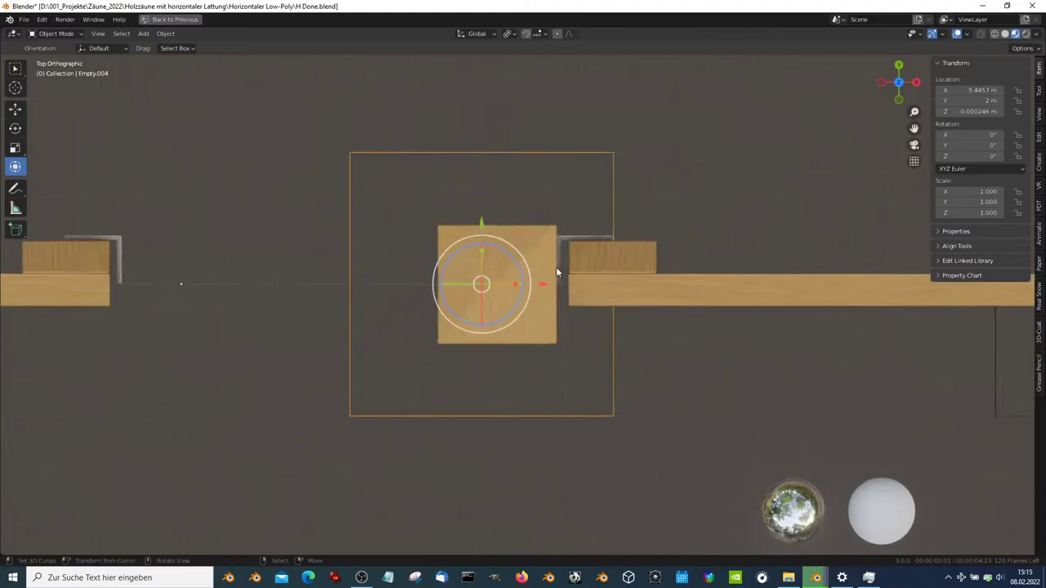
key("g")
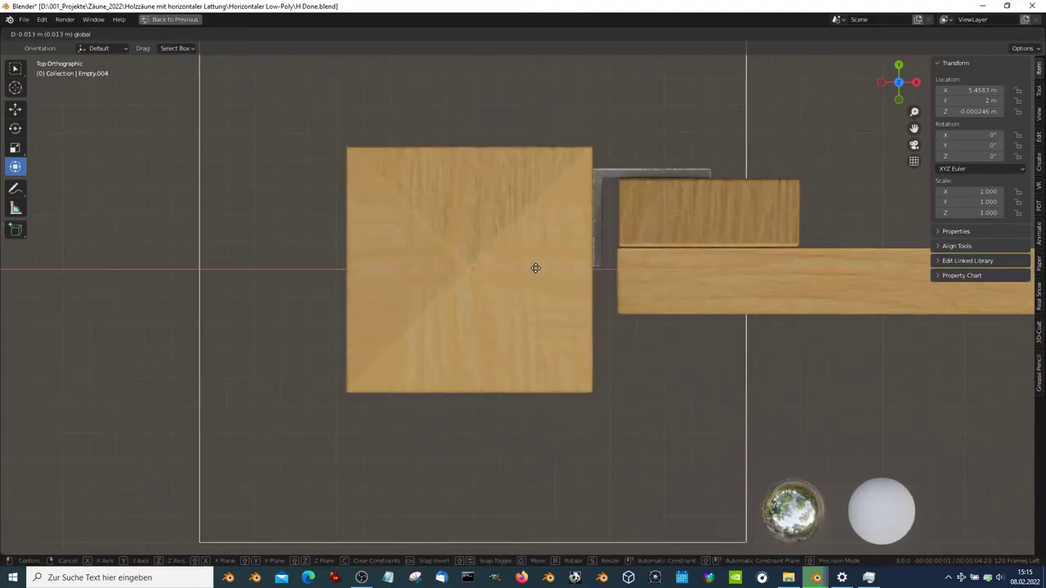
left_click(534, 268)
Slide Empty.005 right about 1.6 m along X and nudge it flush against its post
scroll(534, 270, "down", 5)
middle_click_drag(654, 276, 420, 304, "shift")
scroll(420, 303, "up", 1)
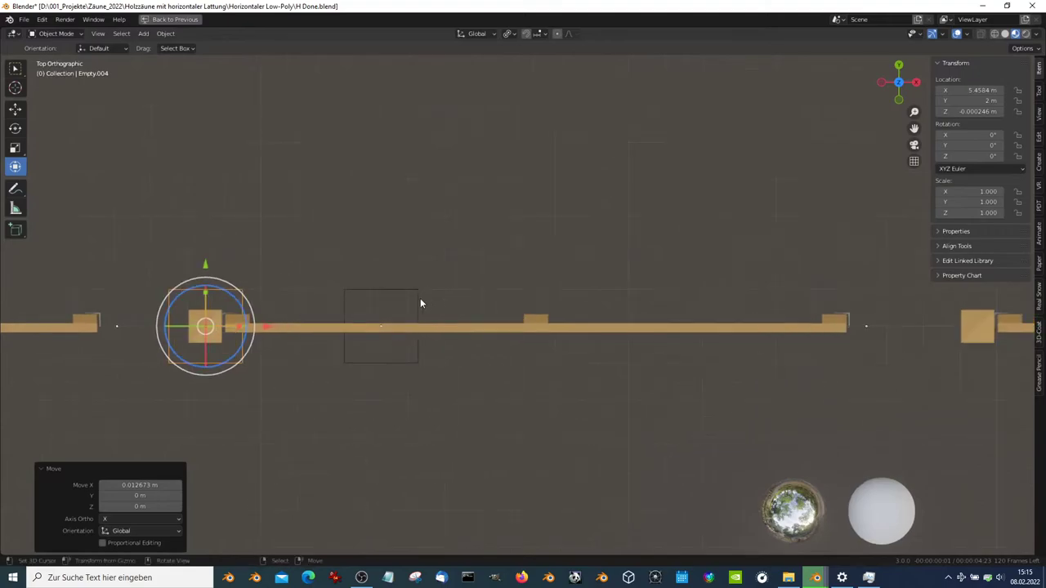
left_click(412, 295)
scroll(415, 293, "down", 4)
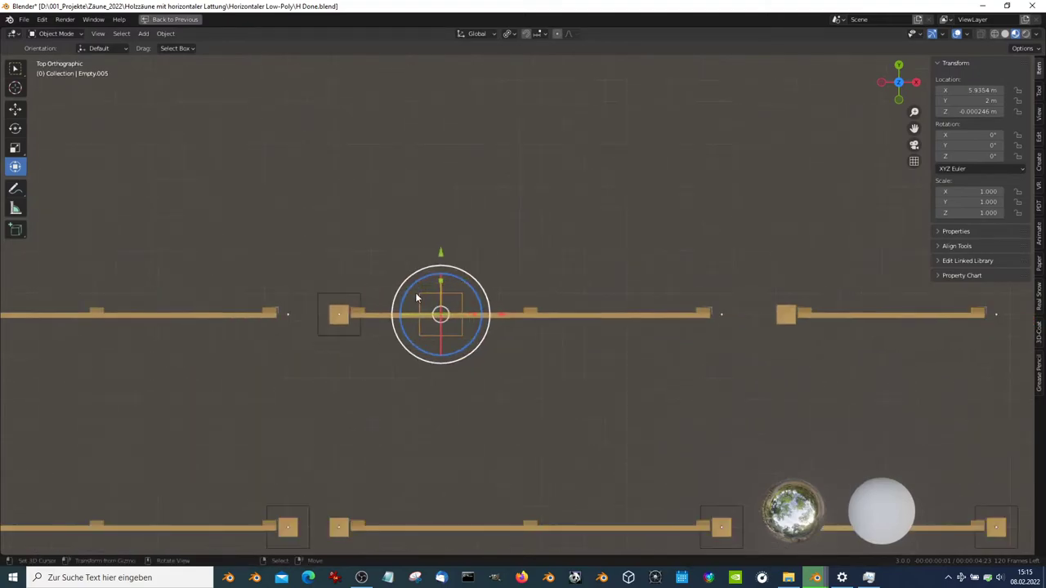
scroll(416, 293, "up", 2)
left_click_drag(296, 325, 735, 311)
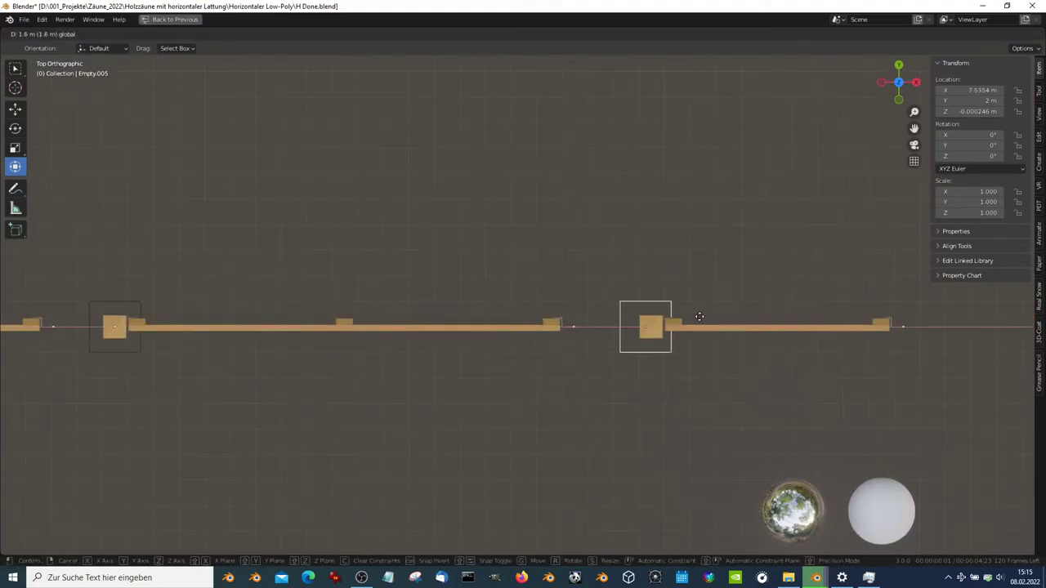
left_click(699, 316)
key("KP_Decimal")
scroll(492, 288, "up", 4)
left_click_drag(319, 272, 427, 258)
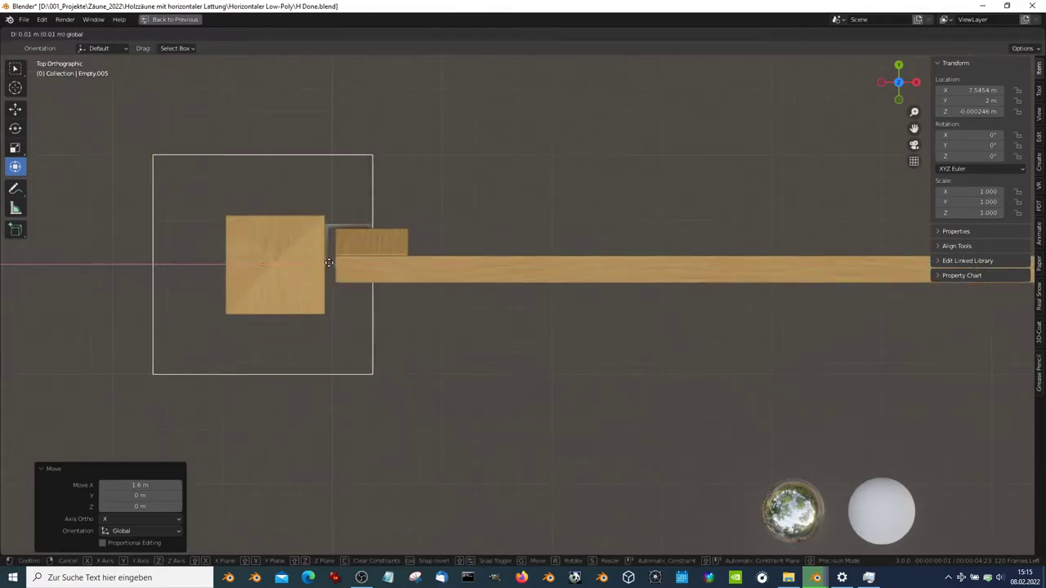
left_click(426, 258)
scroll(422, 263, "down", 5)
scroll(686, 264, "down", 3)
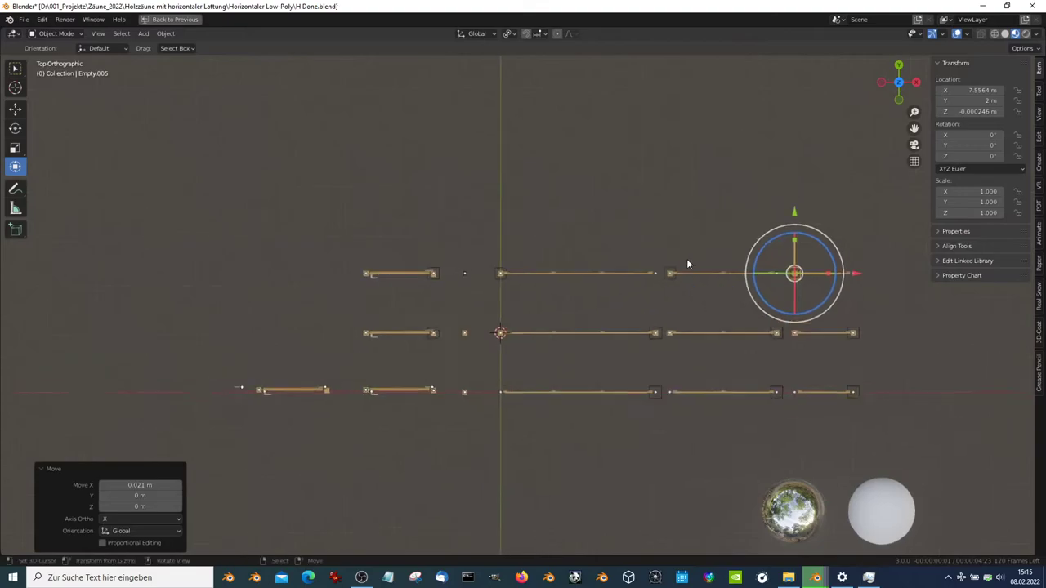
scroll(605, 259, "up", 2)
Parent top rail Low.013 to its neighbouring post with Object (Keep Transform)
left_click(602, 260)
middle_click_drag(658, 270, 536, 284, "shift")
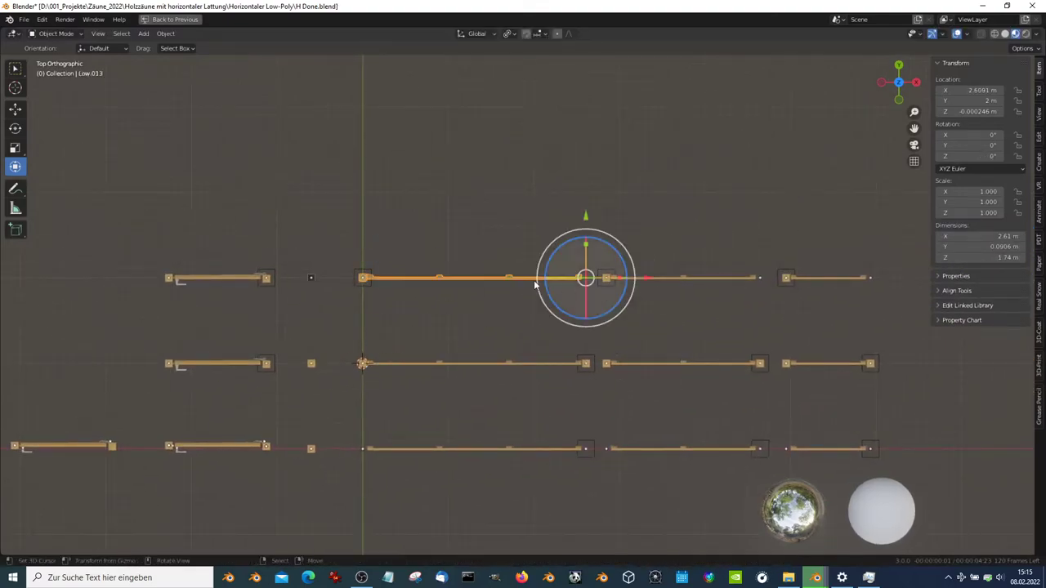
left_click(362, 280)
left_click(452, 276, "shift")
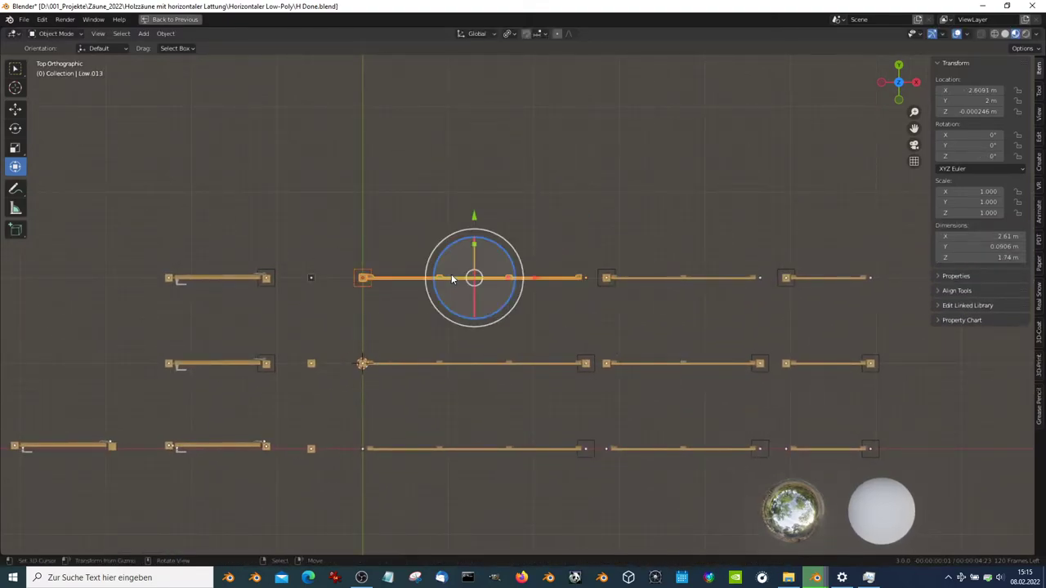
key("ctrl+p")
left_click(451, 275)
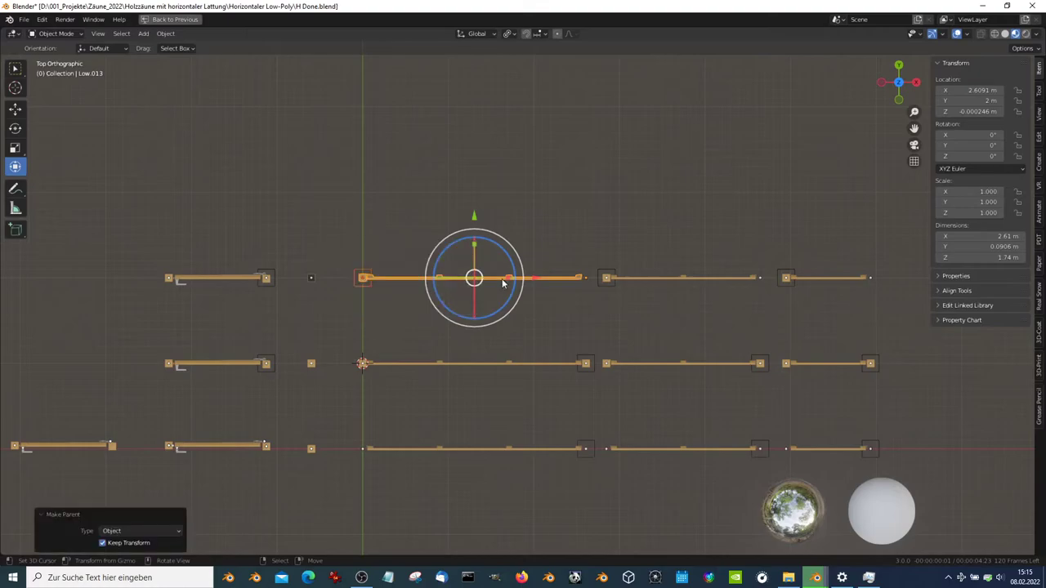
Parent rails Low.029 and Low.015 to their end post and empty, keeping transforms
left_click(608, 278)
left_click(652, 279, "shift")
key("ctrl+p")
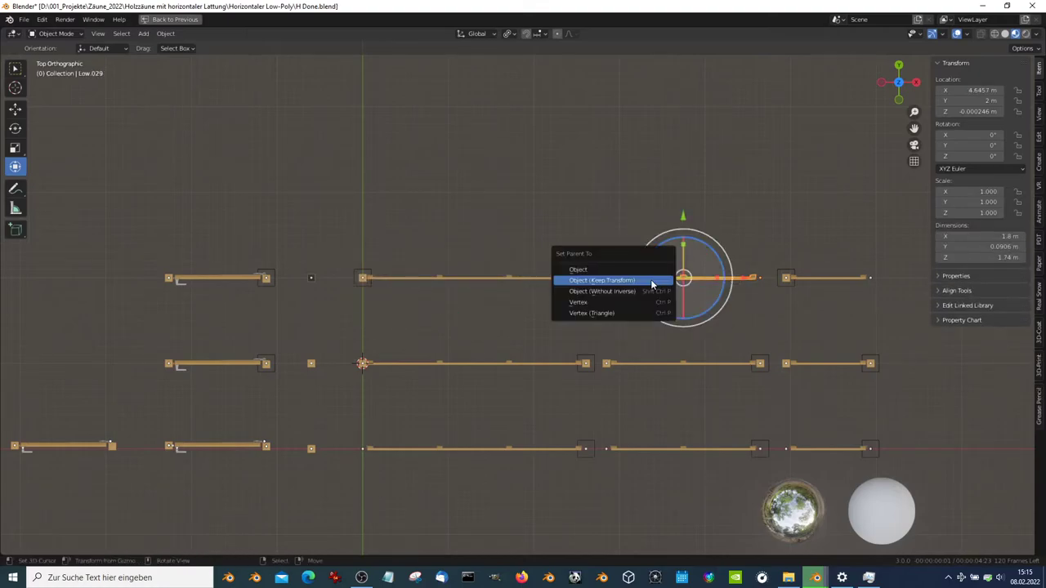
left_click(652, 281)
middle_click_drag(775, 302, 577, 302, "shift")
left_click(582, 294)
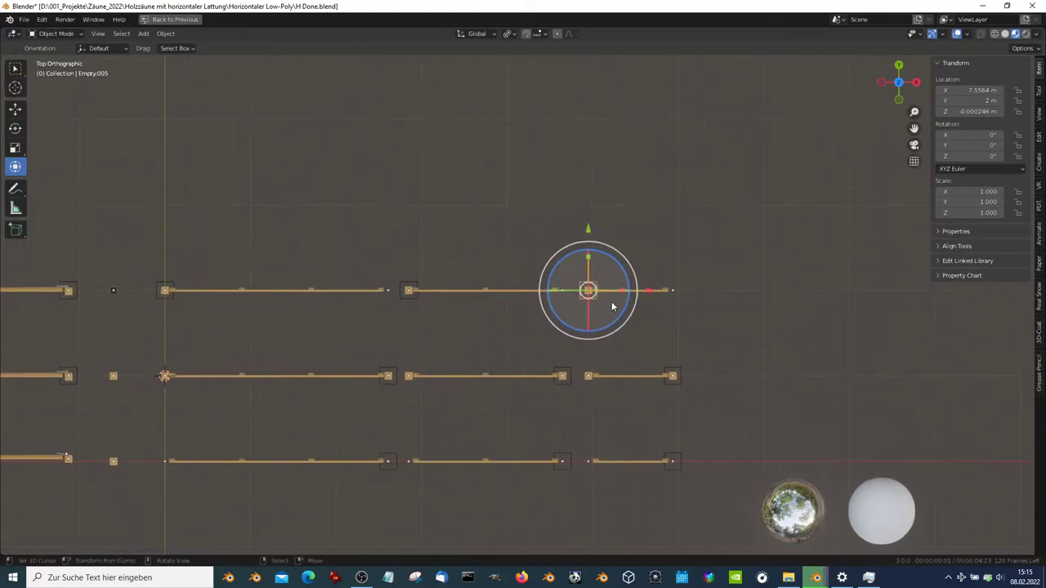
left_click(654, 296, "shift")
key("ctrl+p")
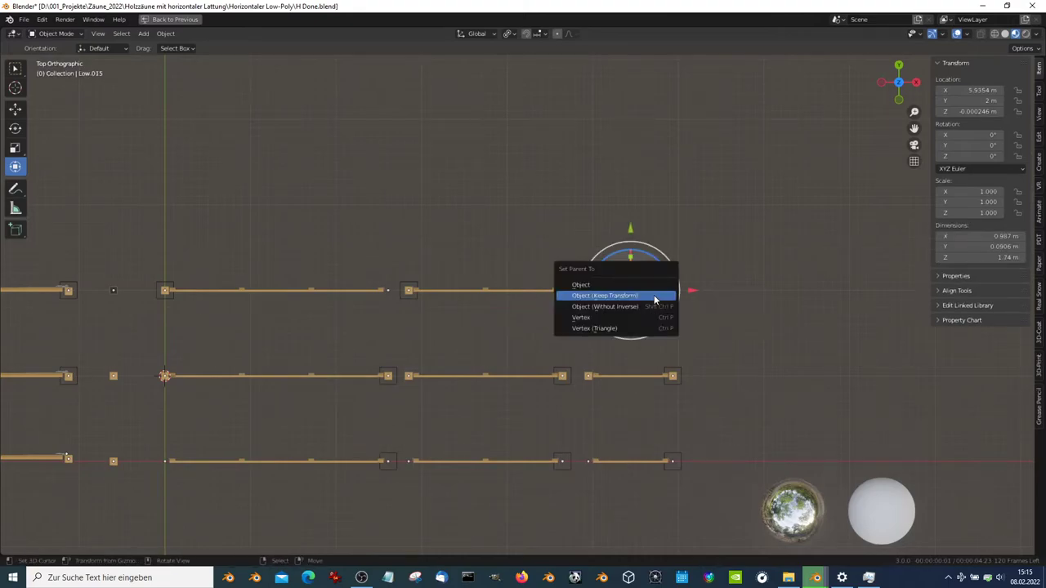
left_click(655, 296)
Test-rotate the left and middle-row rails to check their pivots, cancelling each rotation
left_click(270, 293)
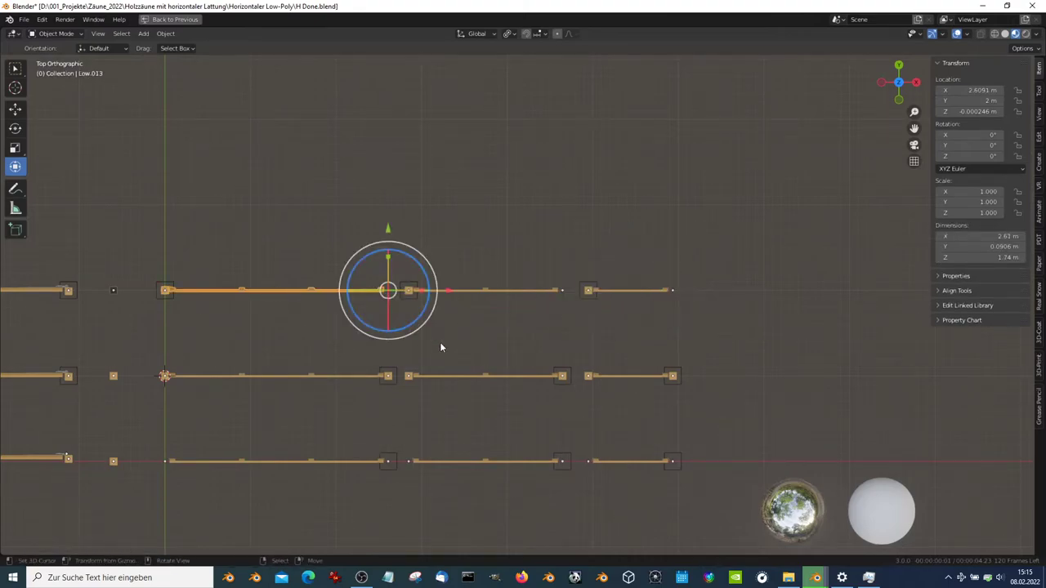
left_click(329, 376)
key("r")
key("Escape")
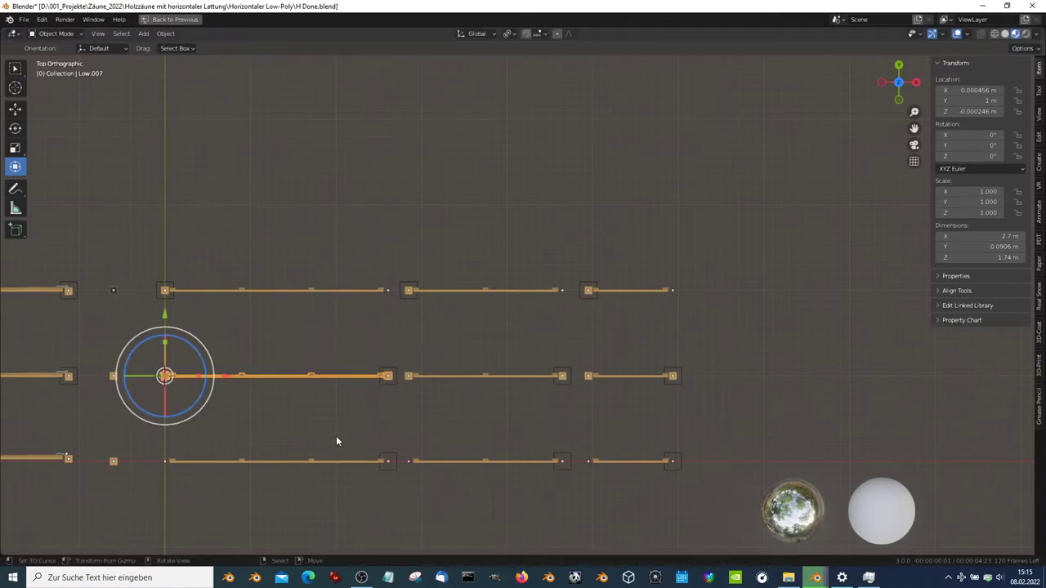
left_click(349, 461)
left_click(479, 375)
key("r")
key("Escape")
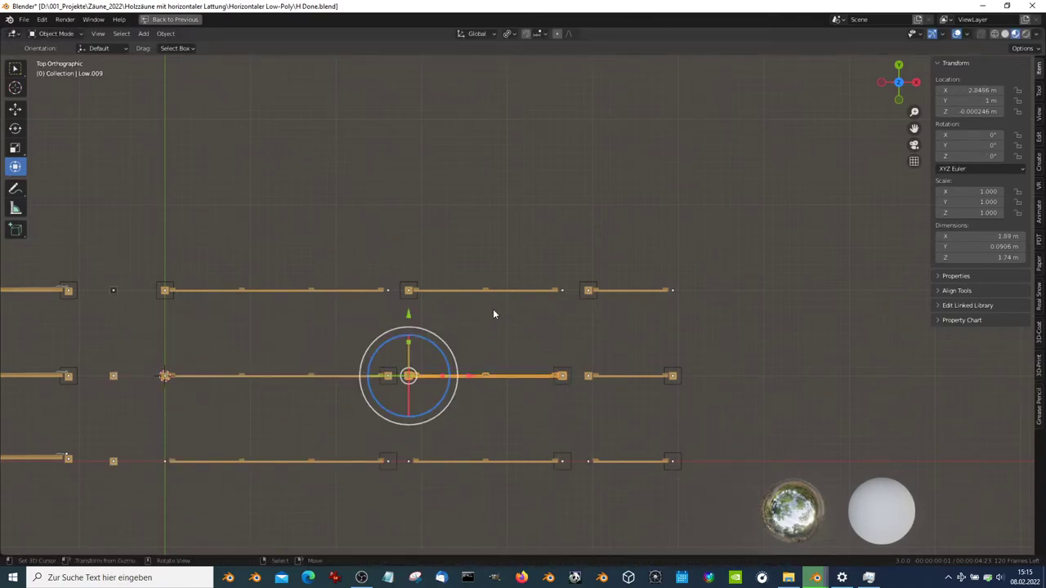
Test-rotate the right-hand rails Low.029 and Low.011 to check their pivots
left_click(501, 292)
left_click(646, 291)
key("r")
key("Escape")
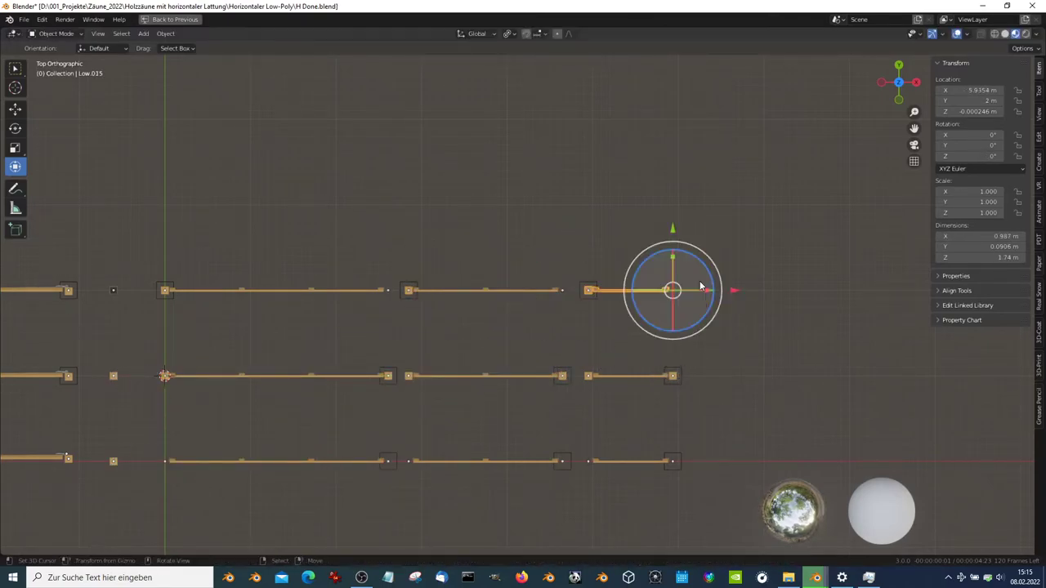
left_click(637, 378)
key("r")
key("Escape")
left_click(637, 461)
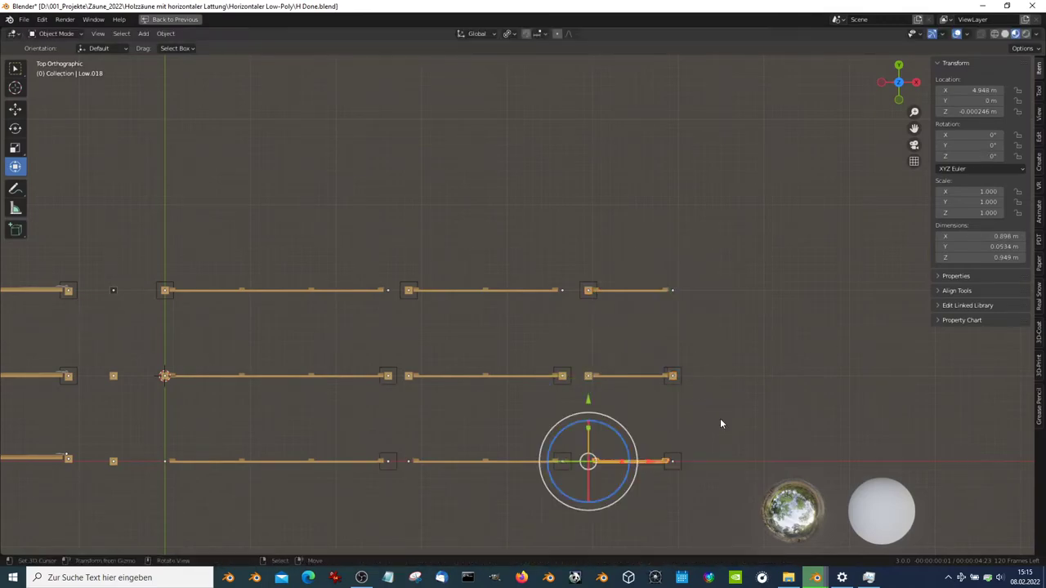
scroll(666, 398, "down", 4)
Duplicate the selected fence rows and place the copied layout up and to the left
scroll(666, 399, "up", 1)
left_click_drag(858, 443, 459, 243)
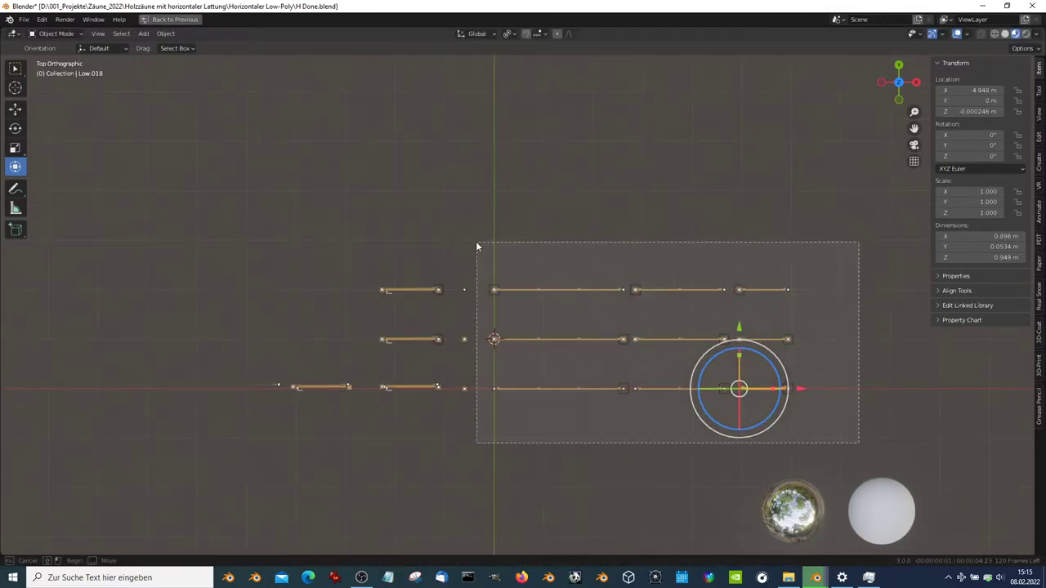
left_click_drag(448, 355, 360, 267, "shift")
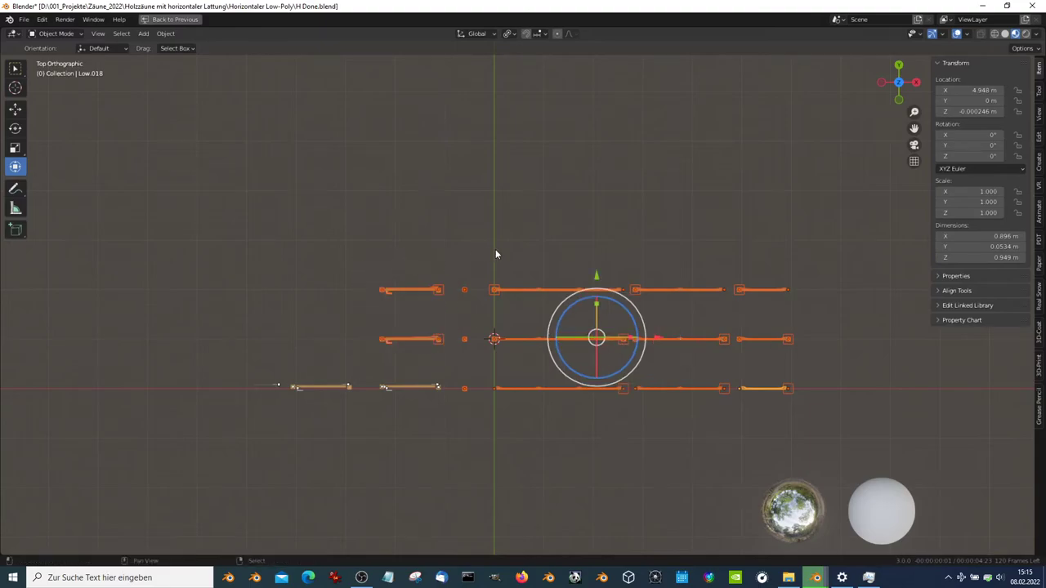
key("g")
key("Escape")
key("shift+d")
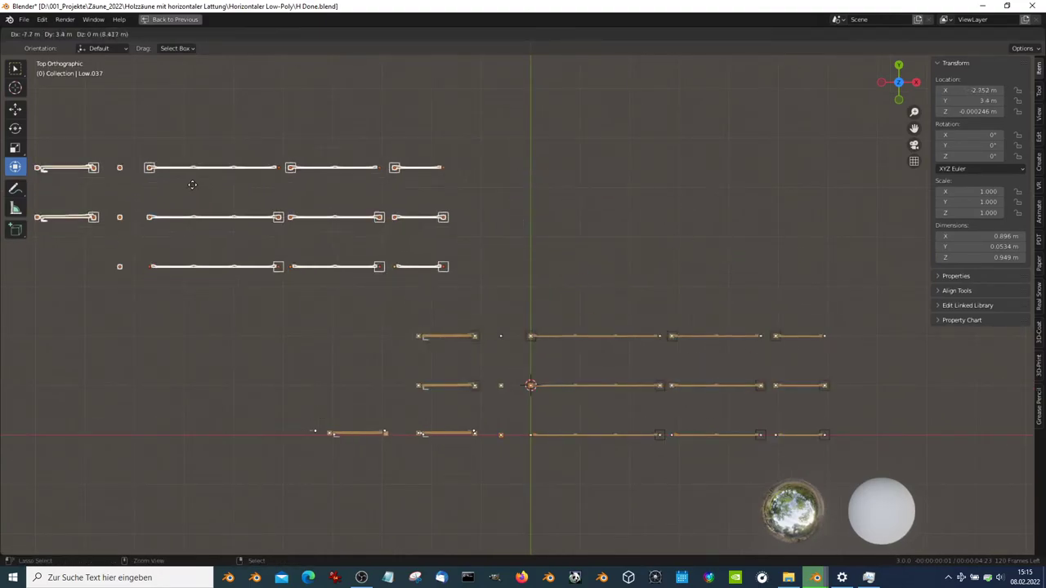
left_click(132, 199)
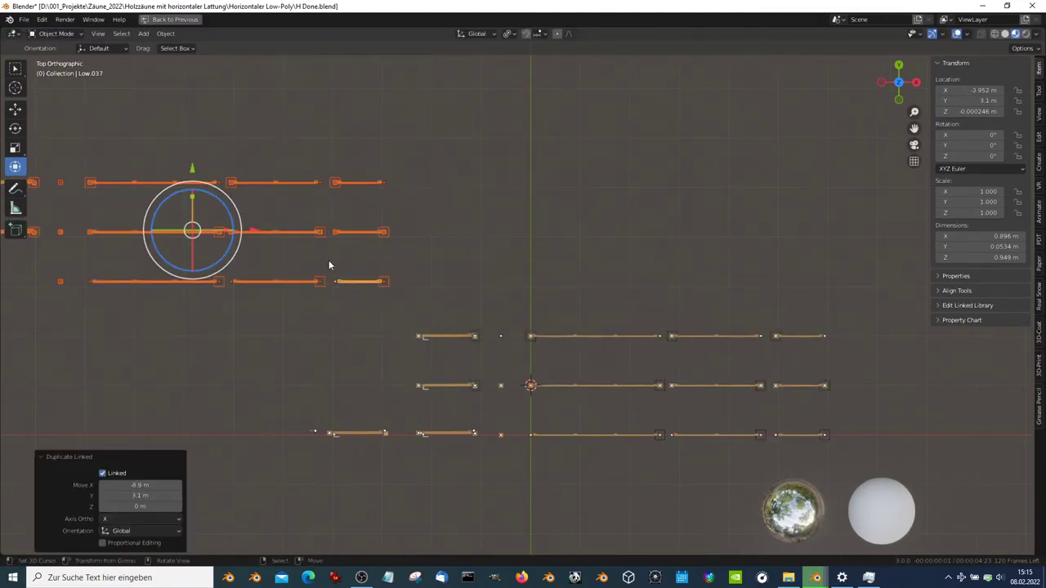
mouse_move(245, 307)
middle_mouse_down("shift")
mouse_move(220, 299)
mouse_move(472, 320)
middle_mouse_up("shift")
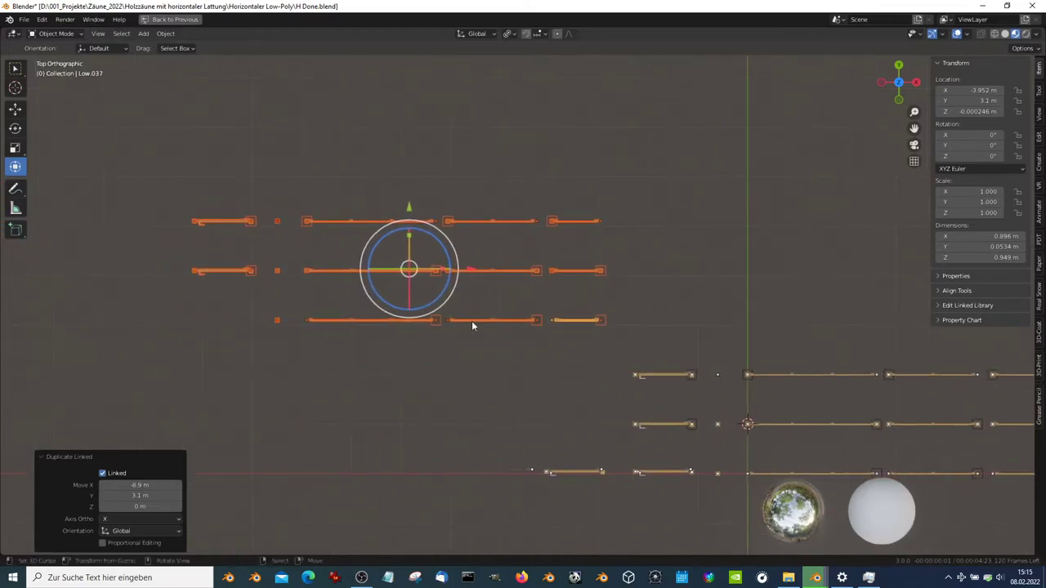
Move rail Low.041 right by about 7 m
left_click(368, 273)
scroll(367, 273, "up", 2)
scroll(367, 273, "down", 4, "ctrl")
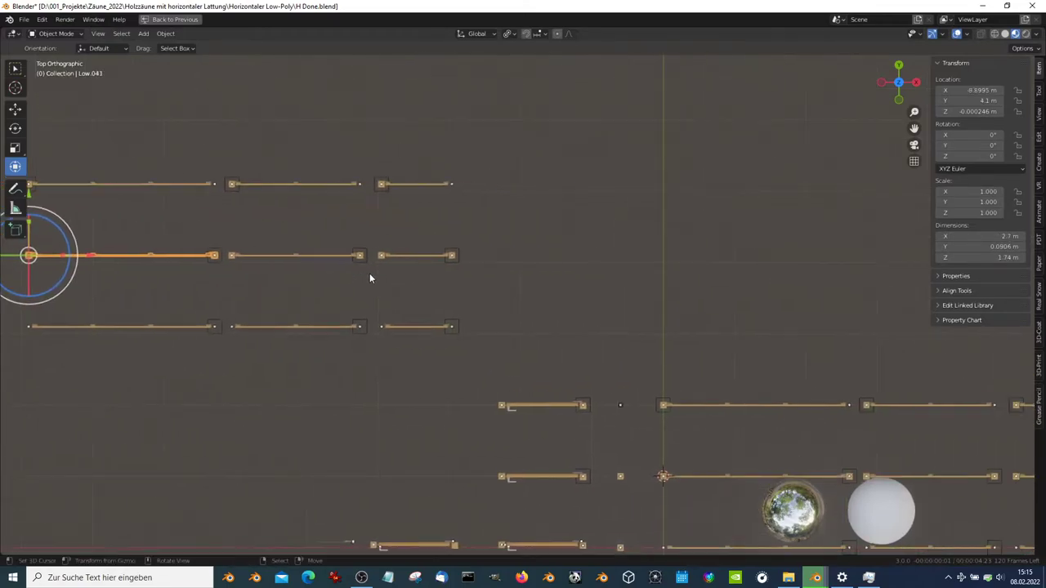
scroll(310, 303, "down", 1)
key("g")
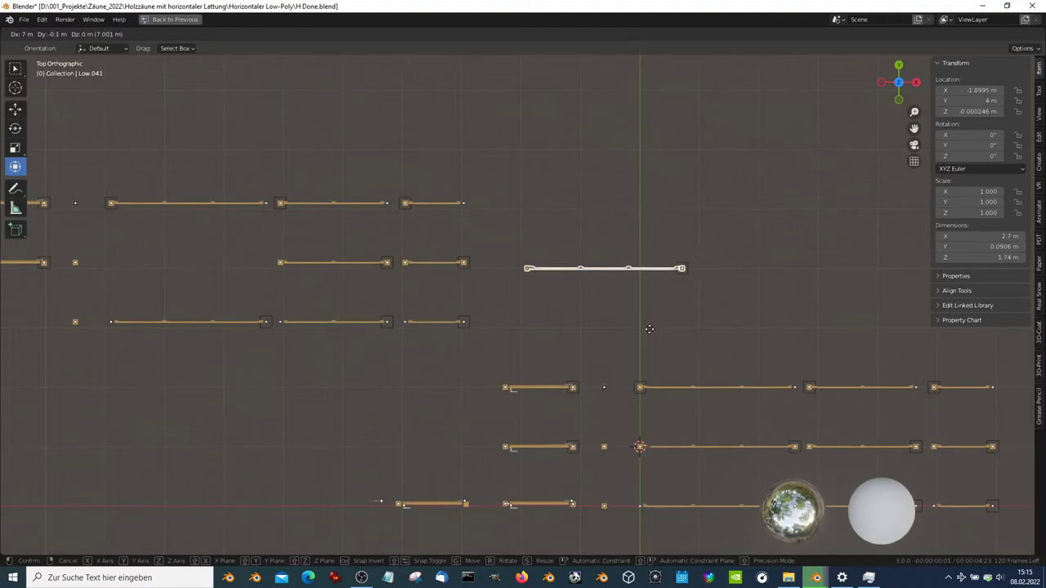
left_click(644, 331)
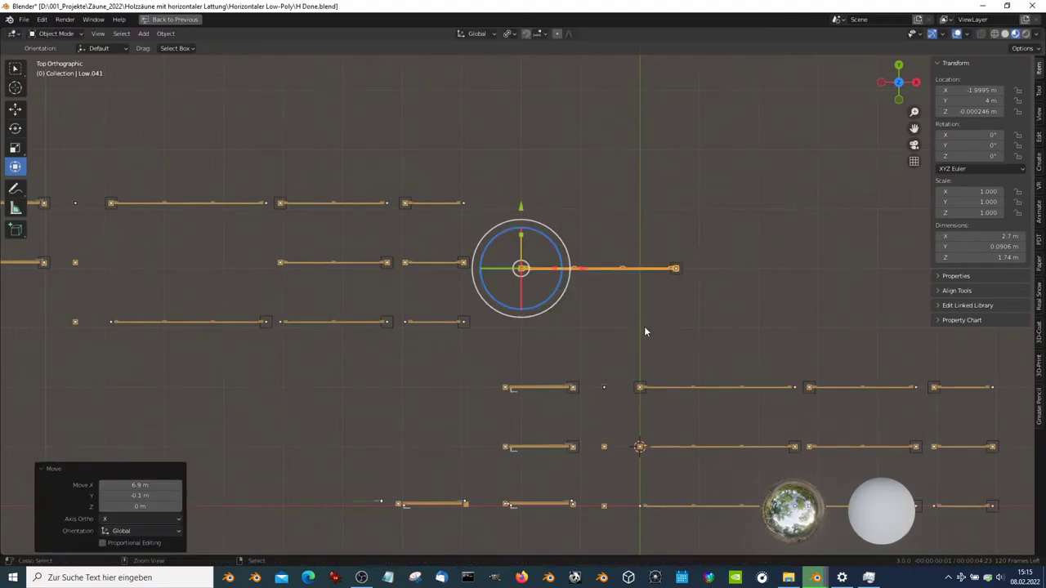
Snap rail Low.037 to an empty with Copy Location and turn it 90 degrees
left_click(427, 319)
scroll(567, 300, "down", 5, "ctrl")
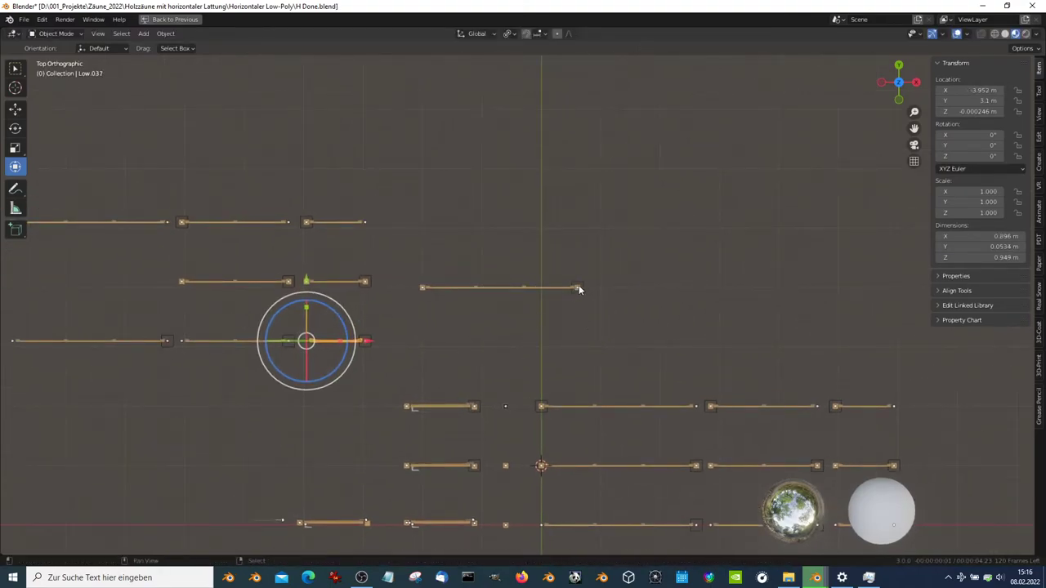
left_click(581, 282, "shift")
key("ctrl+c")
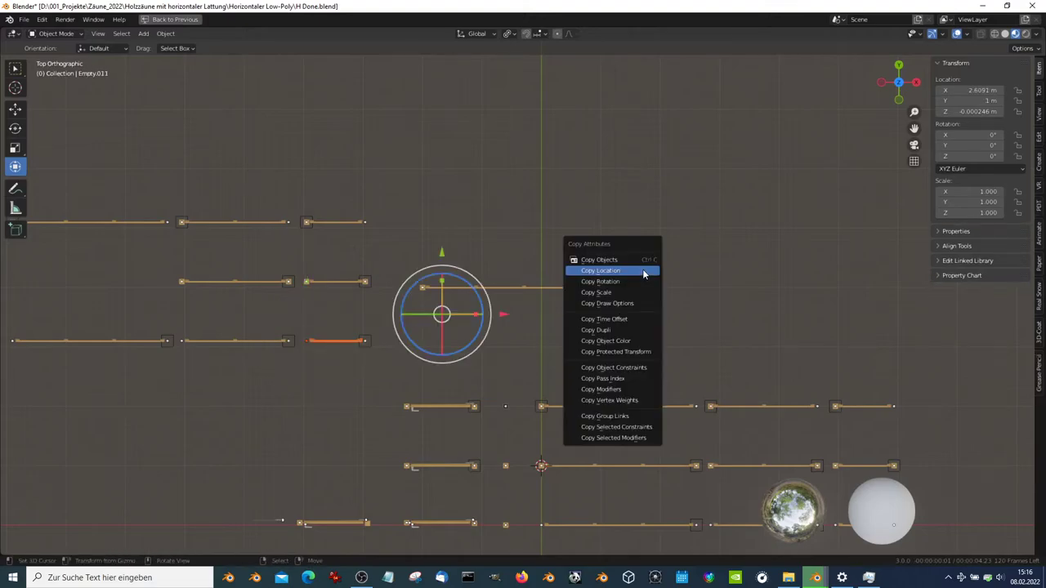
left_click(643, 272)
left_click(617, 292, "shift")
key("r")
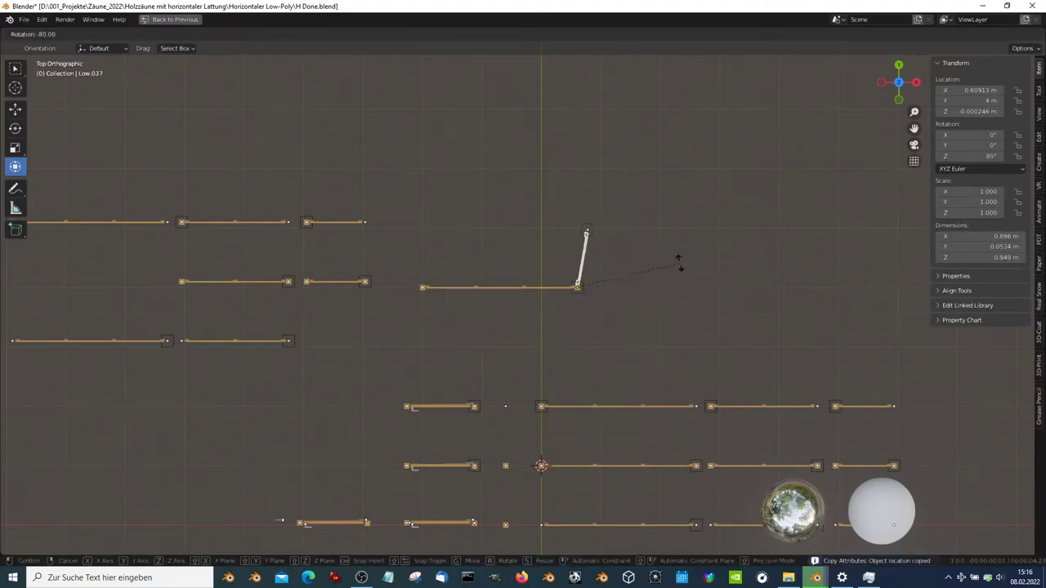
left_click(677, 249)
Snap rail Low.035 to an empty's location using Copy Attributes > Copy Location
scroll(551, 305, "up", 2)
scroll(498, 363, "up", 3)
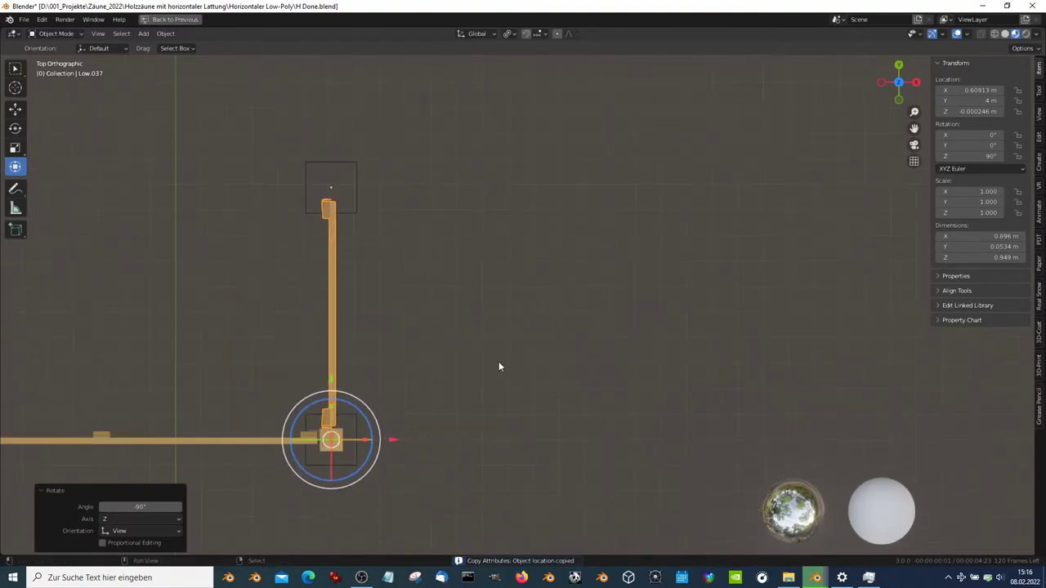
scroll(807, 229, "up", 3)
scroll(736, 229, "up", 2)
scroll(572, 270, "up", 3)
scroll(547, 280, "up", 3)
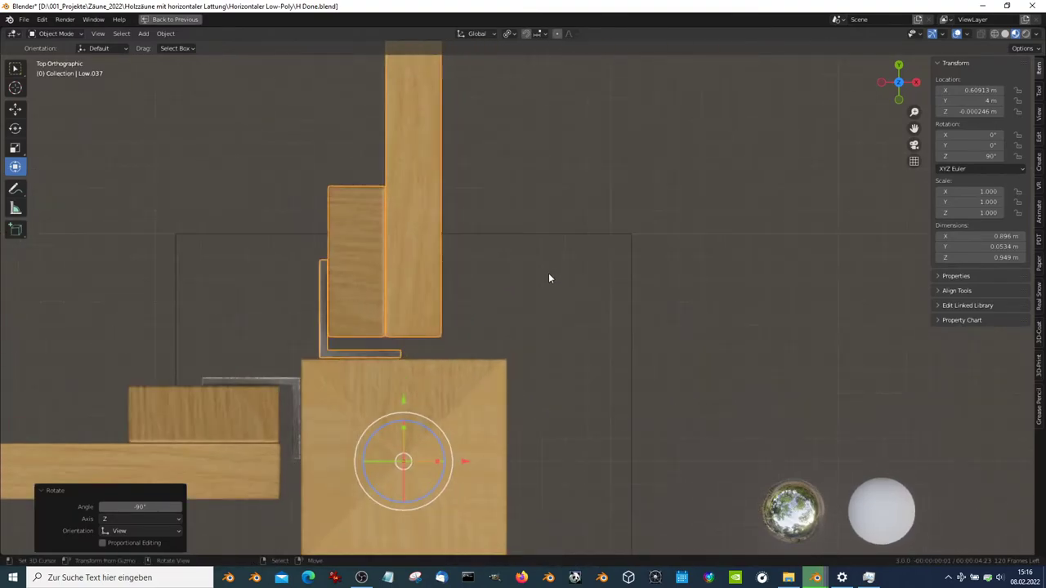
scroll(550, 266, "down", 5)
scroll(572, 262, "down", 3)
scroll(454, 294, "up", 3)
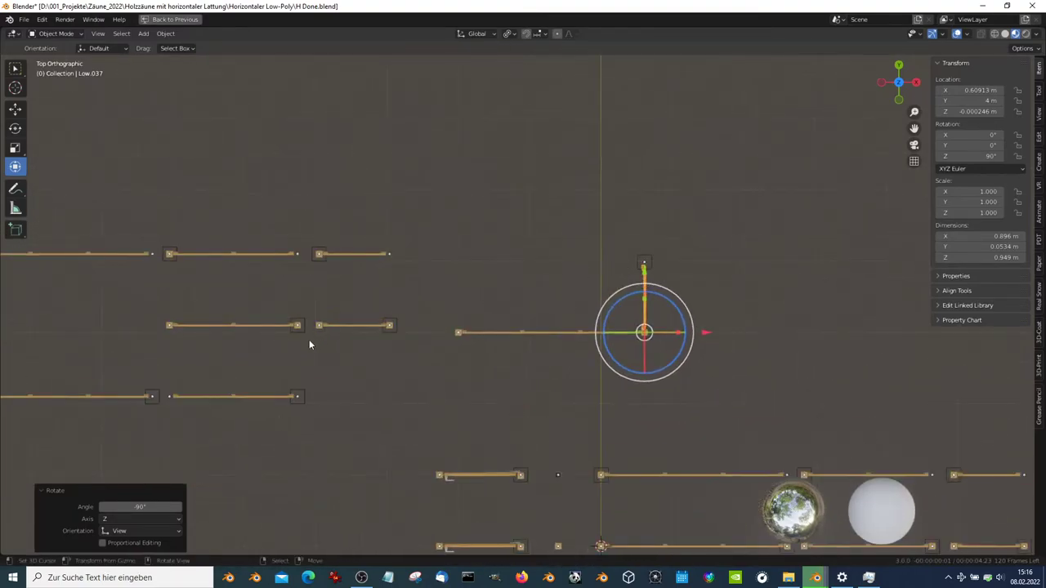
left_click(346, 327)
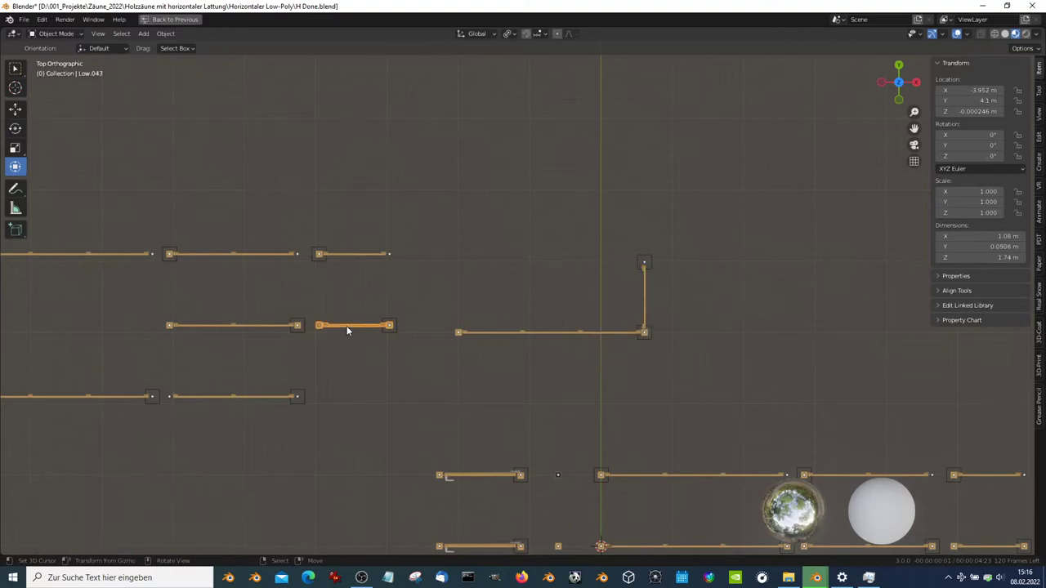
left_click(223, 396)
scroll(245, 384, "left", 3, "ctrl")
left_click(240, 391)
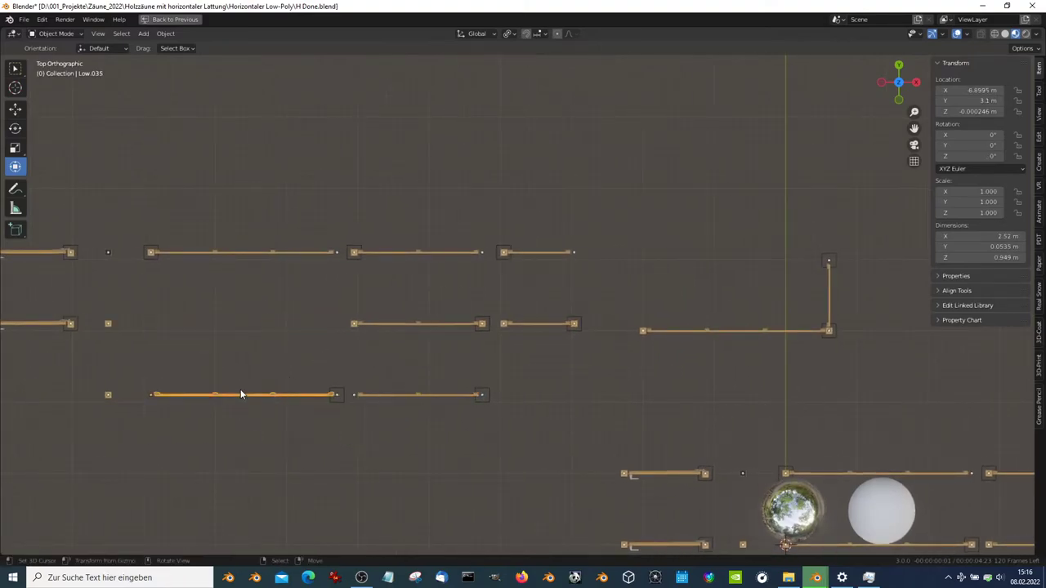
scroll(501, 360, "right", 3, "ctrl")
scroll(564, 311, "right", 2, "ctrl")
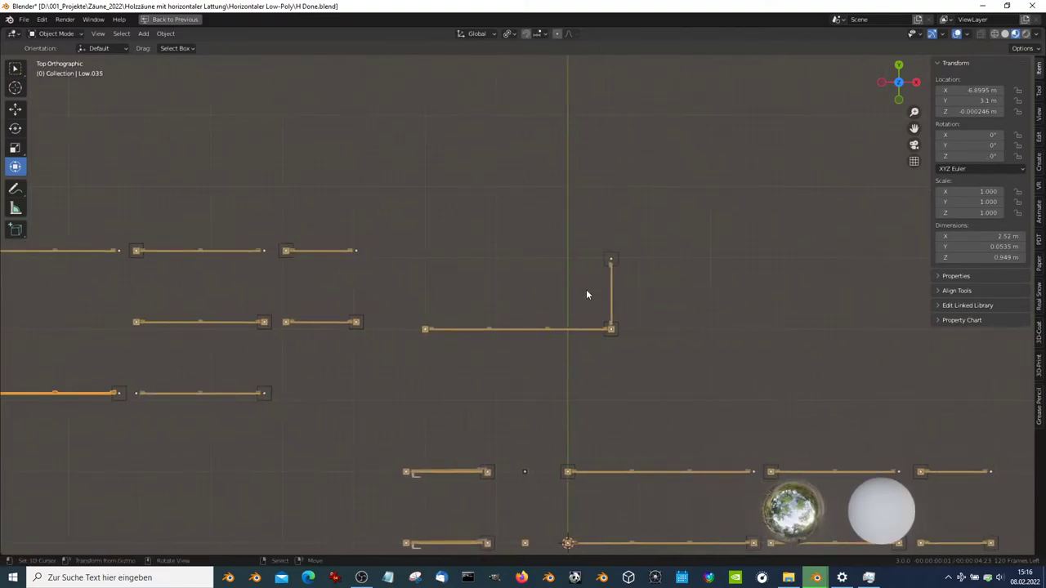
left_click(622, 256, "shift")
key("ctrl+c")
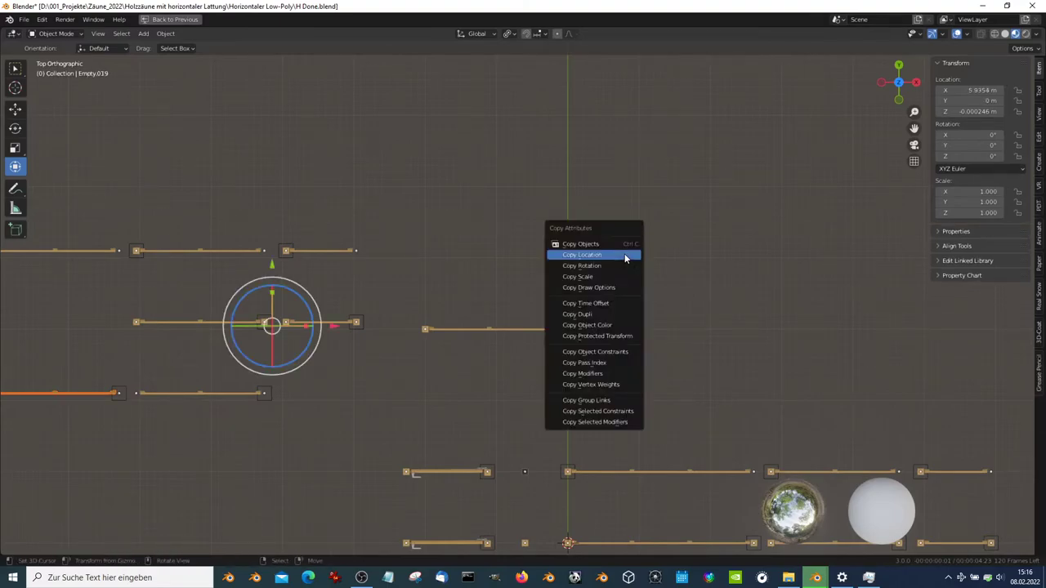
left_click(624, 256)
In top view, snap rail Low.038 and an empty to the 3D cursor
scroll(633, 254, "down", 2)
scroll(572, 315, "up", 3)
scroll(644, 293, "right", 2, "ctrl")
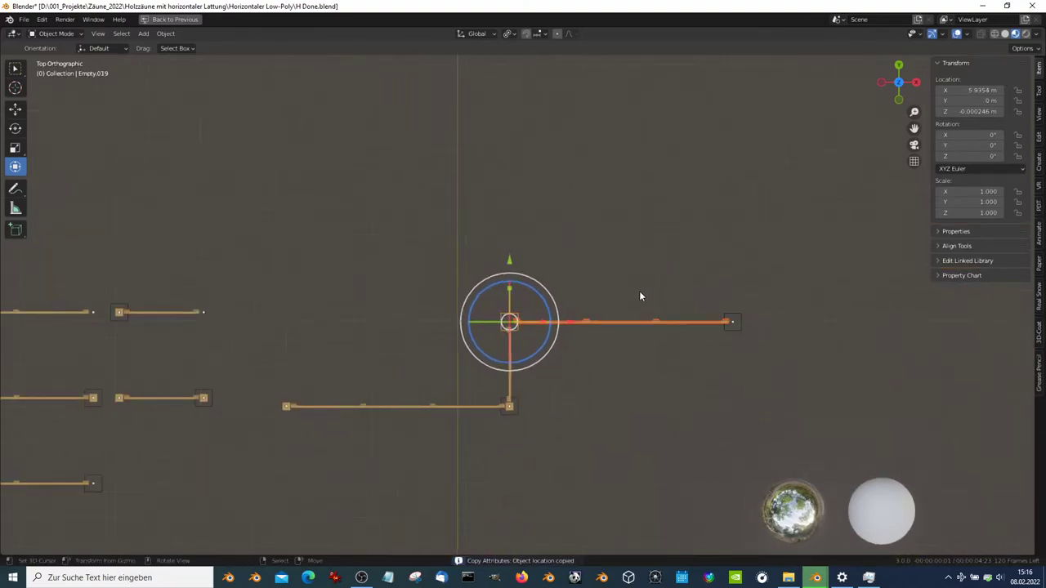
scroll(621, 302, "down", 2)
scroll(408, 315, "left", 2, "ctrl")
left_click(275, 325)
mouse_move(276, 325)
middle_mouse_down()
mouse_move(362, 249)
mouse_move(380, 273)
middle_mouse_up()
key("KP_7")
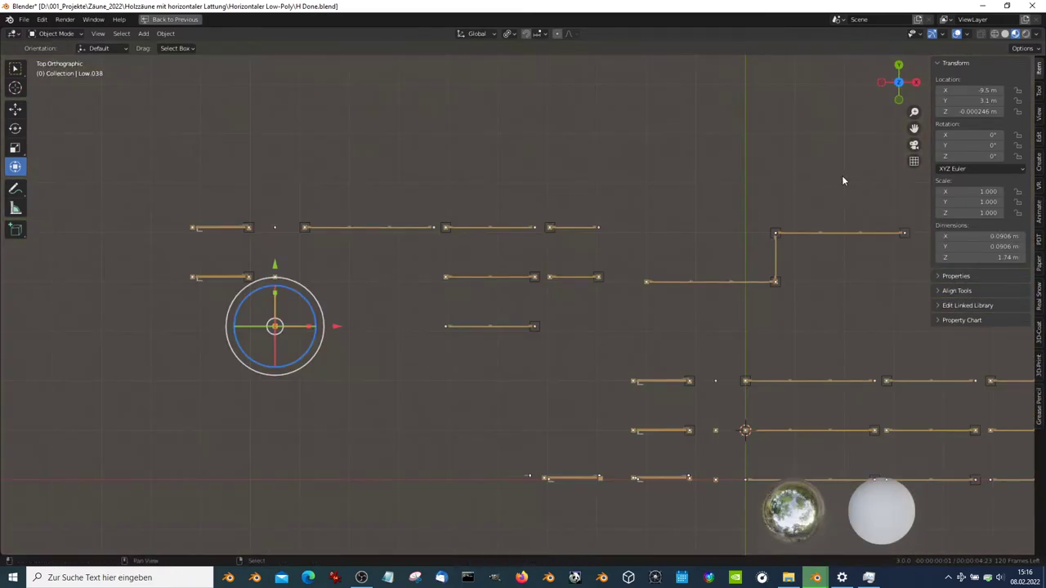
left_click(768, 228, "shift")
key("shift+s")
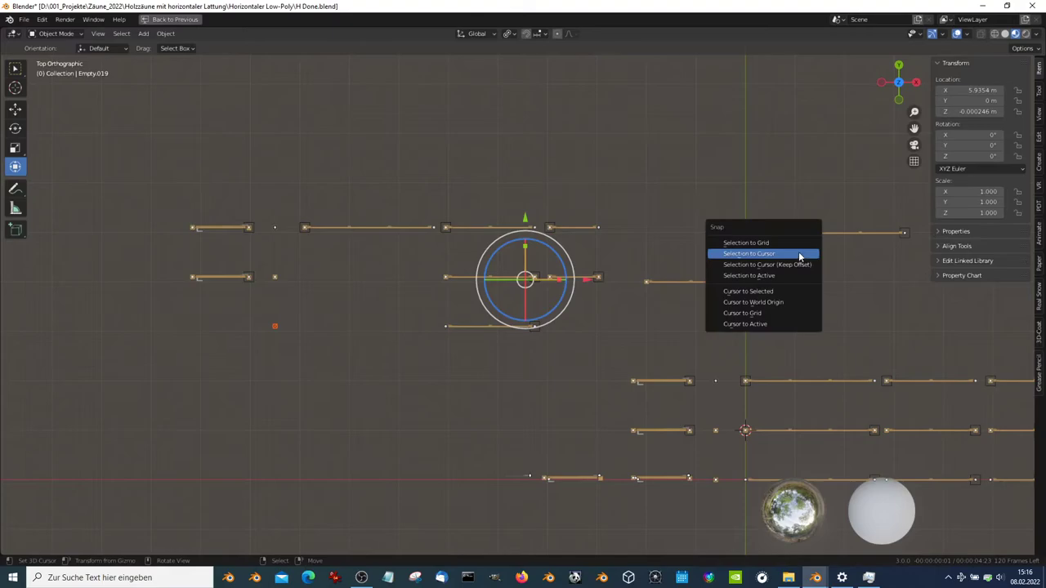
left_click(798, 253)
Make the empty the active object, then switch to the Final Bake horizontaler Lattung file
scroll(784, 243, "right", 1, "ctrl")
left_click(775, 238, "shift")
scroll(741, 244, "down", 2)
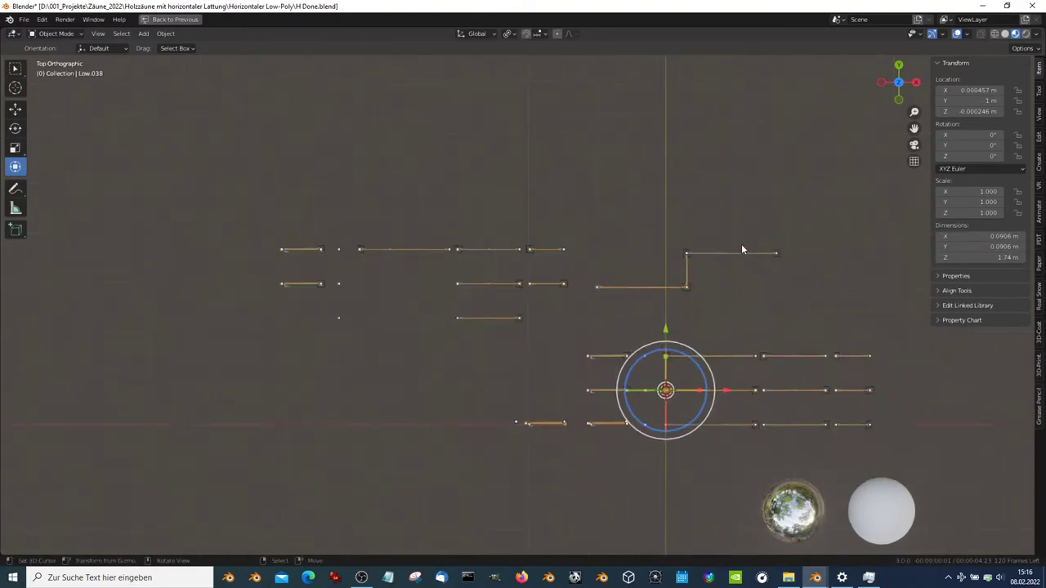
scroll(738, 243, "up", 2)
scroll(738, 241, "down", 3)
scroll(738, 245, "up", 4)
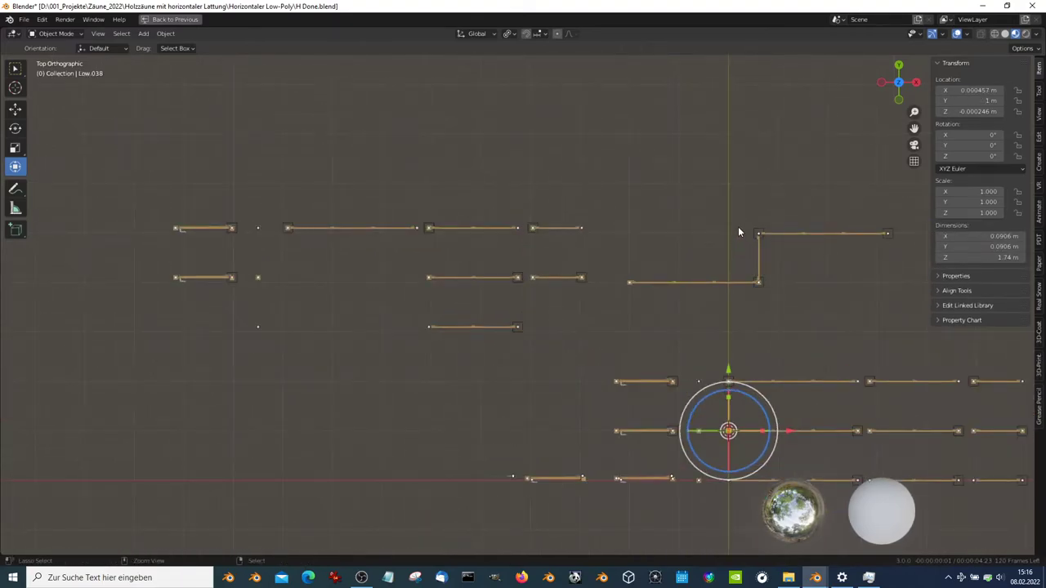
left_click(738, 232, "shift")
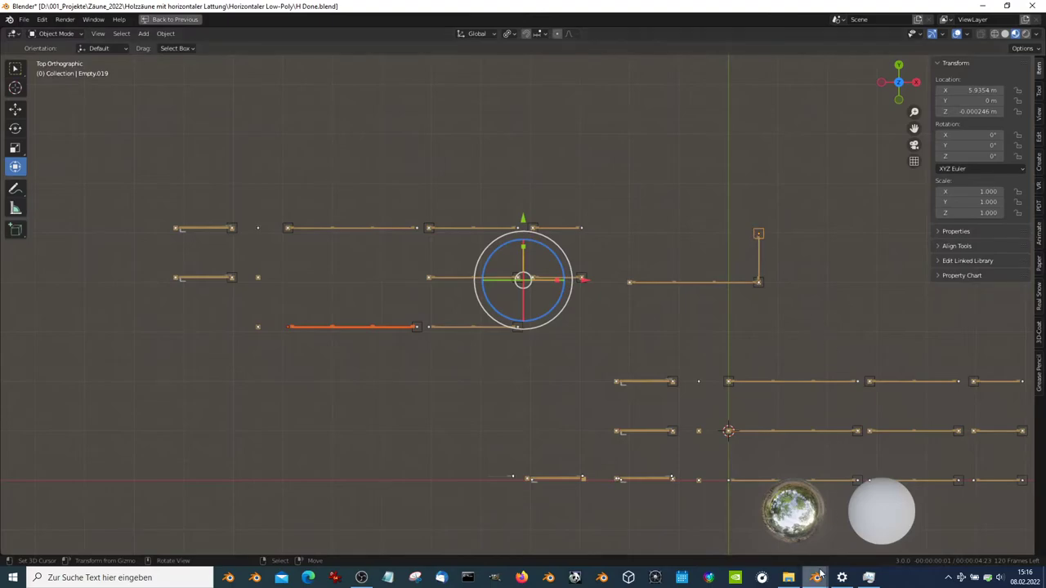
mouse_move(816, 578)
left_click(843, 523)
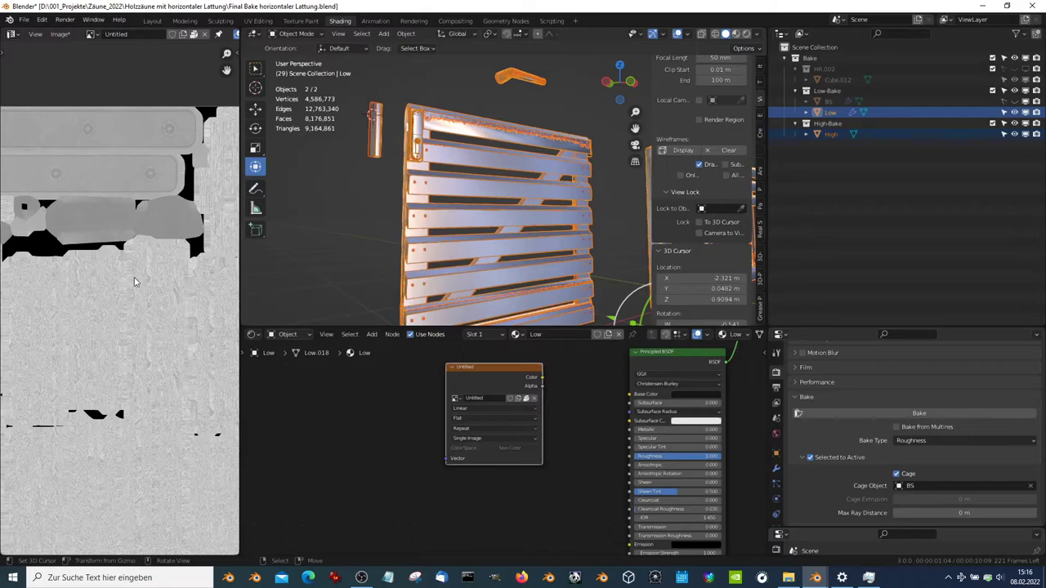
scroll(149, 264, "down", 1)
Maximize the image editor and frame the whole baked roughness texture
key("ctrl+space")
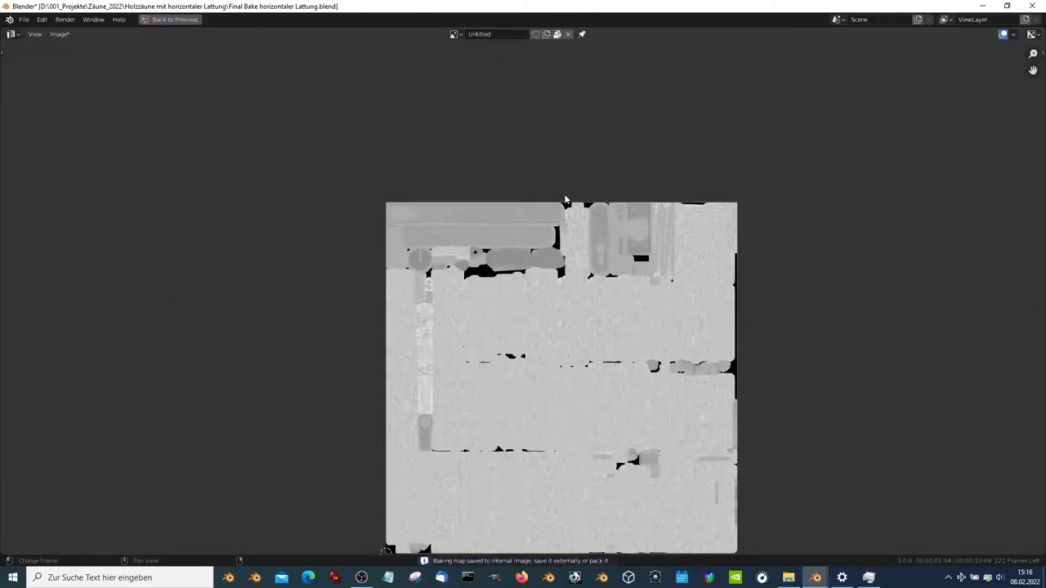
scroll(545, 327, "up", 3)
scroll(545, 327, "up", 3)
scroll(545, 327, "down", 2)
scroll(545, 327, "down", 3)
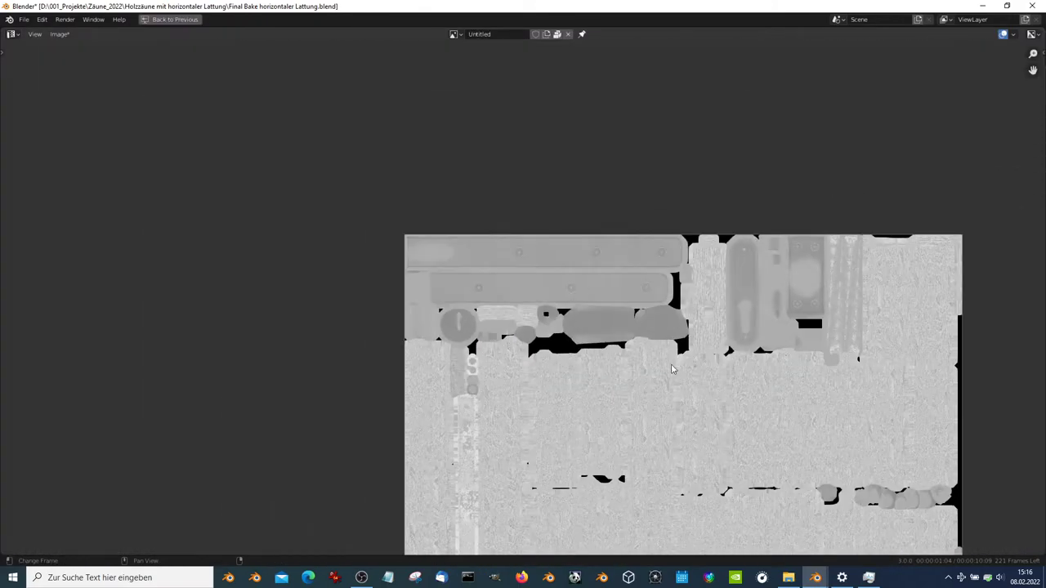
middle_click_drag(661, 338, 345, 146)
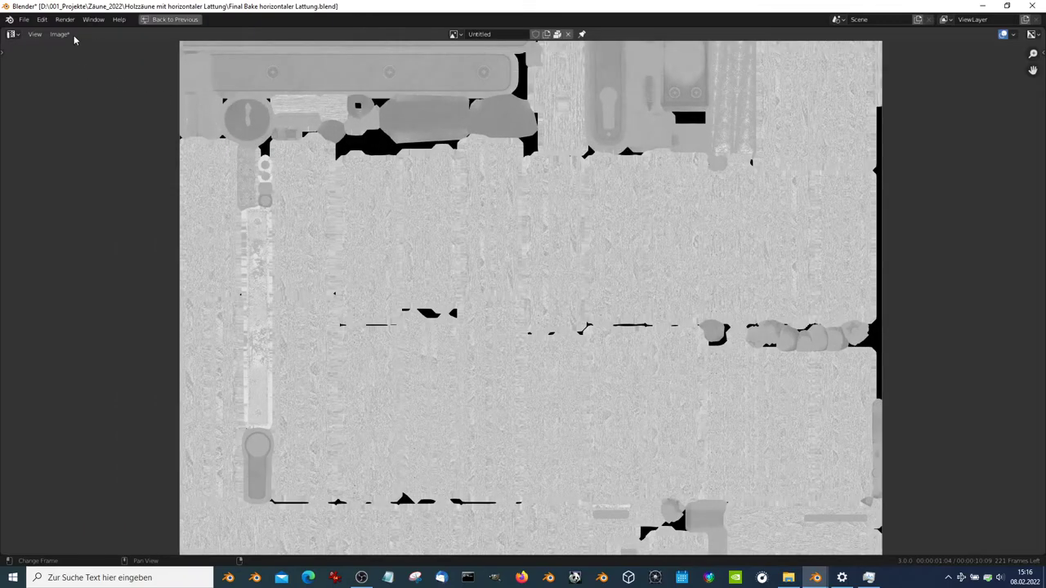
Save the baked image as Ro.jpg in the fence project folder via Image > Save As
left_click(72, 35)
left_click(100, 133)
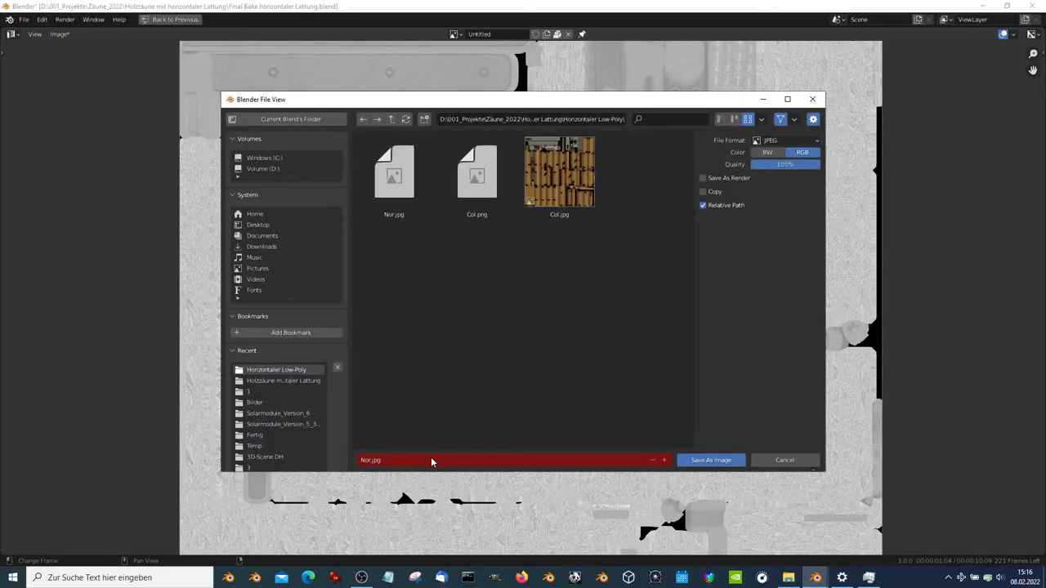
left_click(431, 461)
key("Return")
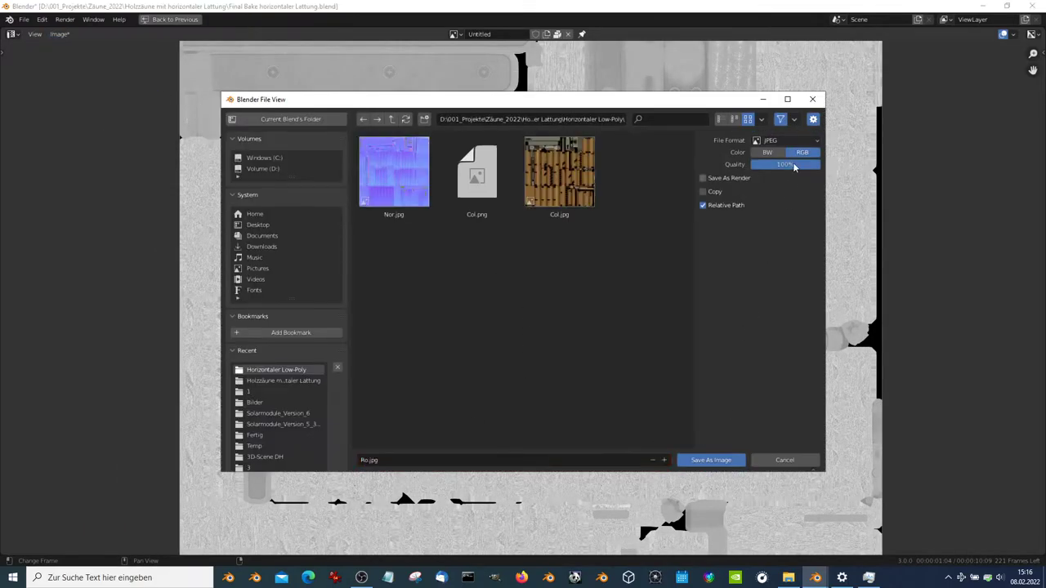
left_click(711, 460)
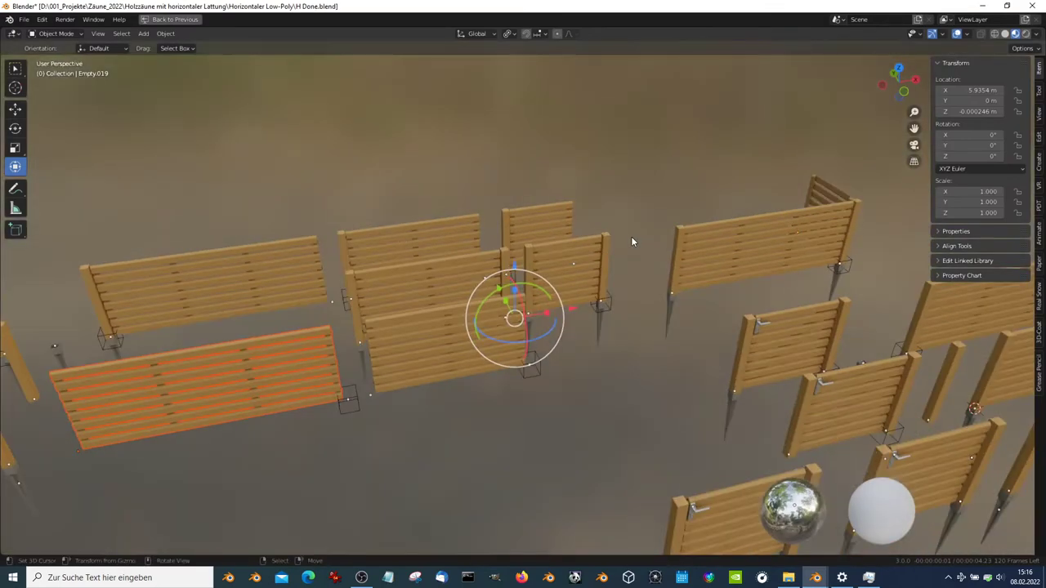
Select fence Low.036 and show its material node tree full-window
key("ctrl+alt+space")
left_click(425, 225)
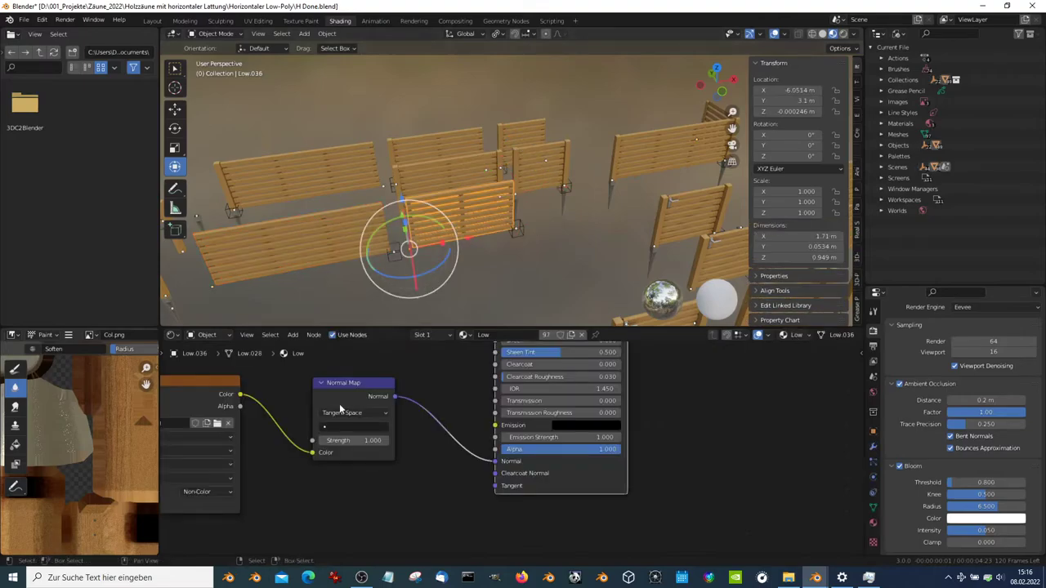
scroll(339, 404, "up", 3)
key("ctrl+space")
scroll(342, 217, "down", 3)
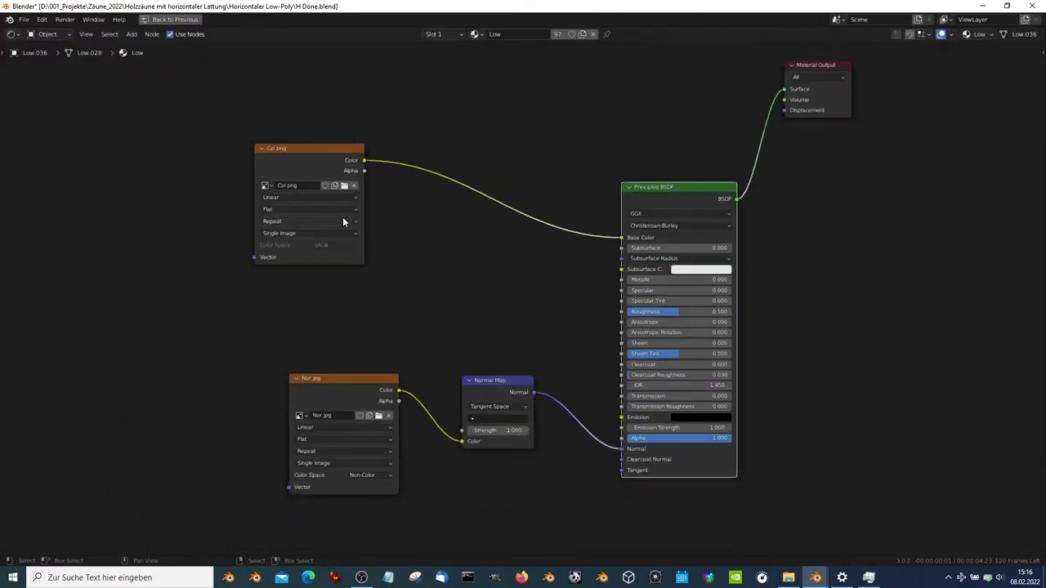
Duplicate the Col.png node, load Ro.jpg as Non-Color into the Roughness input
key("shift+d")
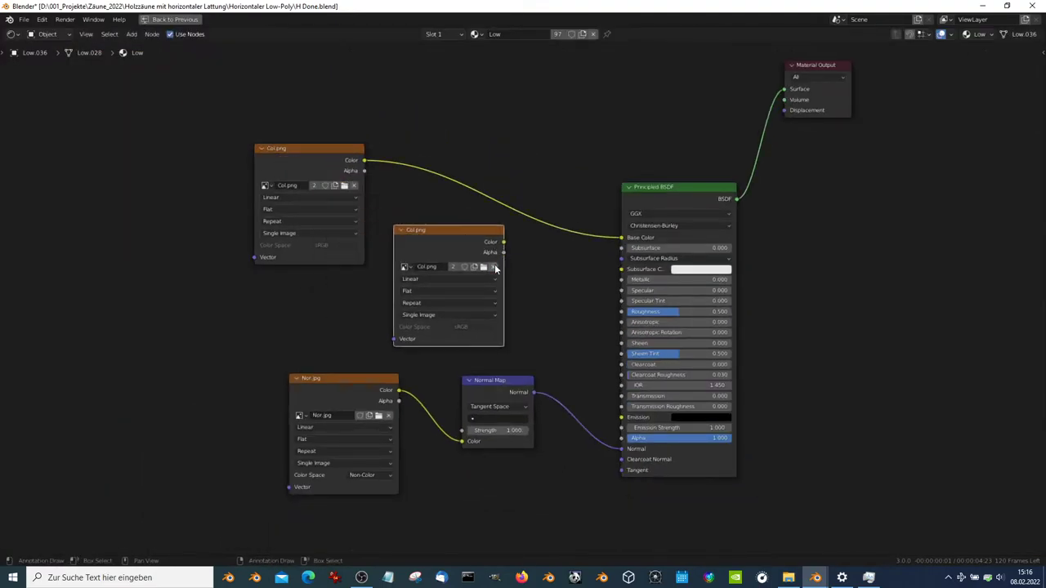
left_click(493, 267)
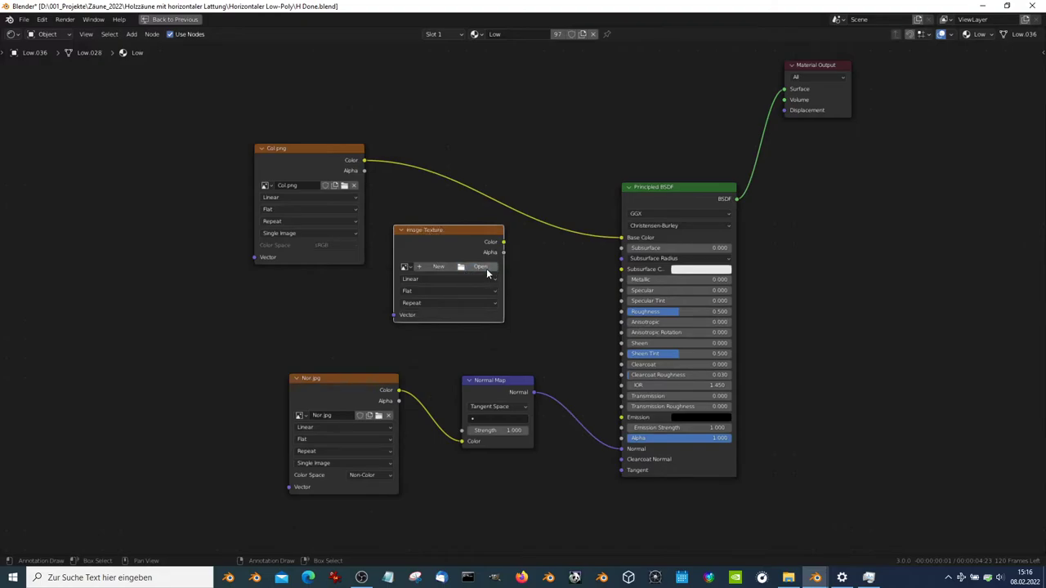
left_click(484, 267)
left_click(384, 150)
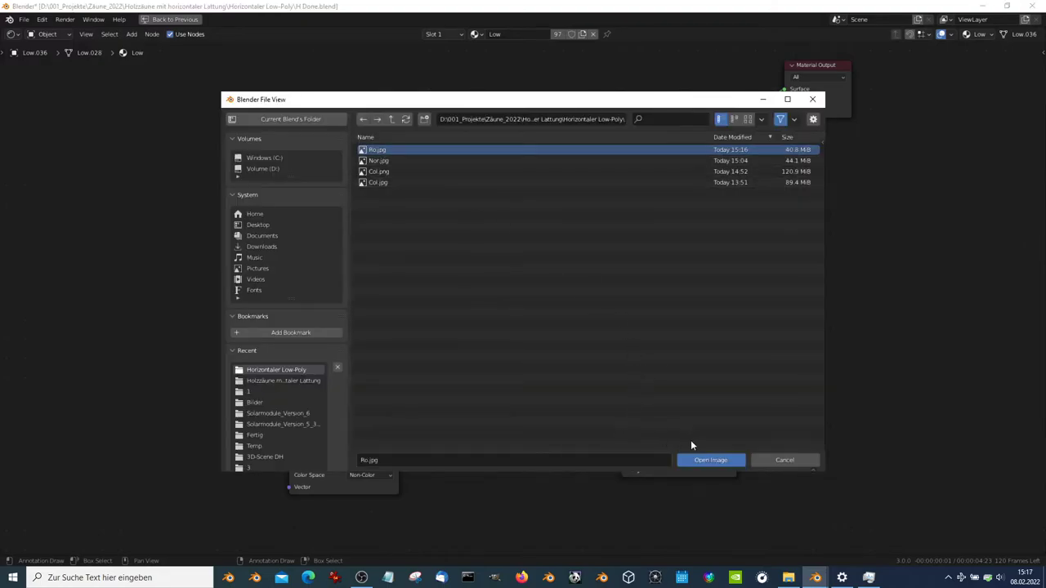
left_click(708, 460)
mouse_move(505, 241)
left_mouse_down()
mouse_move(608, 335)
mouse_move(621, 311)
mouse_move(228, 340)
left_mouse_up()
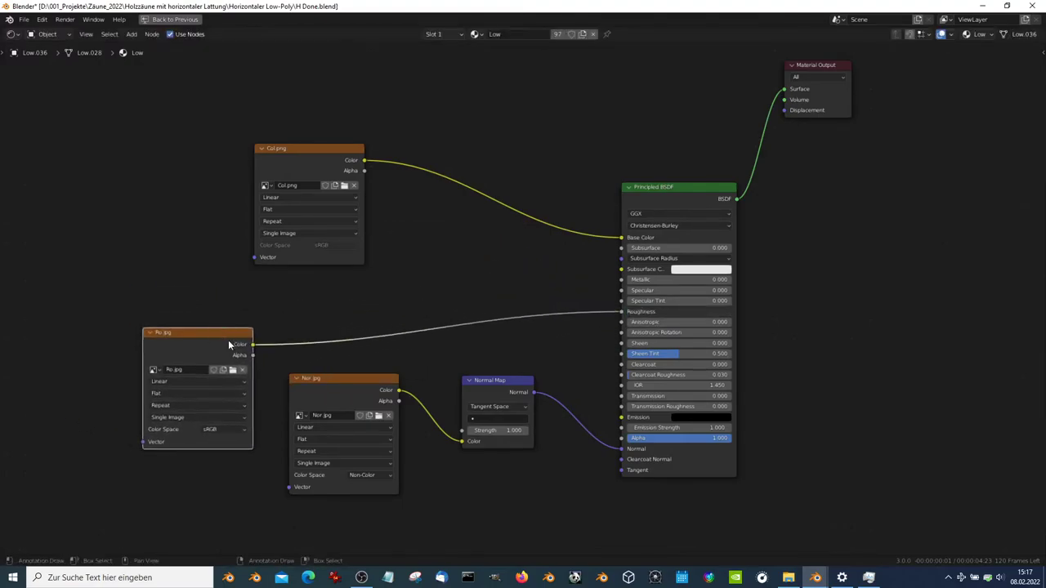
left_click(219, 431)
left_click(235, 475)
key("ctrl+space")
key("ctrl+space")
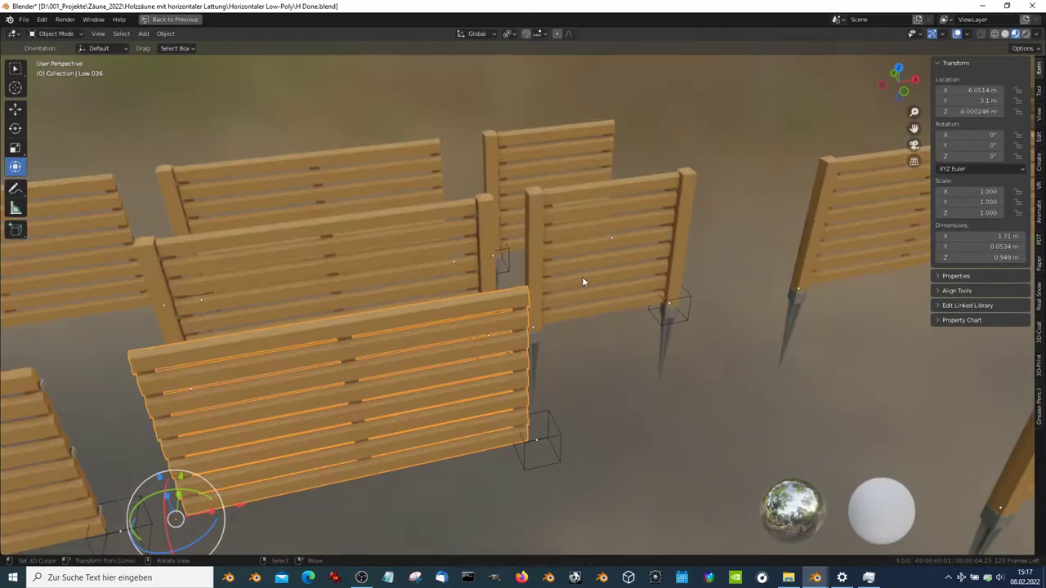
mouse_move(582, 276)
middle_mouse_down()
mouse_move(489, 263)
mouse_move(537, 283)
mouse_move(608, 243)
mouse_move(345, 215)
mouse_move(446, 247)
mouse_move(490, 240)
mouse_move(440, 205)
mouse_move(358, 195)
mouse_move(522, 233)
mouse_move(408, 249)
mouse_move(422, 273)
mouse_move(465, 221)
mouse_move(469, 283)
mouse_move(377, 283)
mouse_move(451, 287)
mouse_move(558, 246)
middle_mouse_up()
scroll(537, 283, "up", 3)
scroll(444, 253, "up", 2)
scroll(558, 246, "down", 1)
scroll(557, 240, "down", 3)
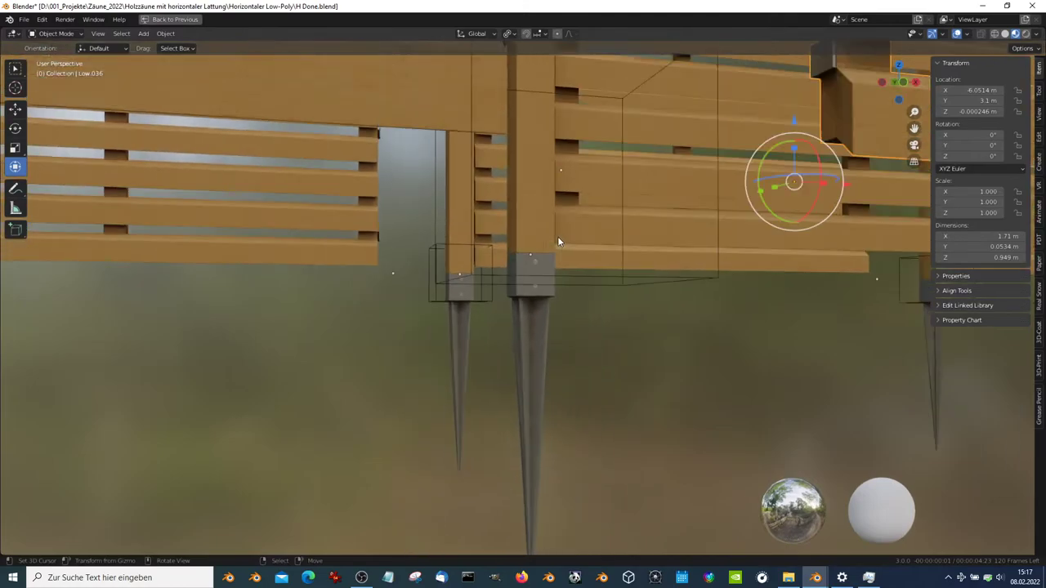
scroll(558, 236, "down", 3)
scroll(540, 241, "down", 2)
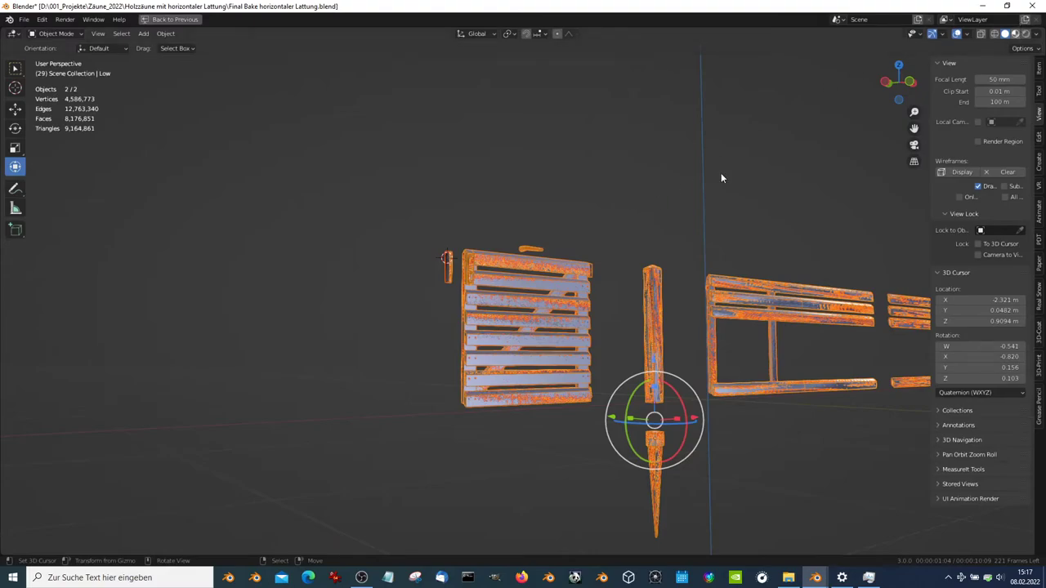
key("z")
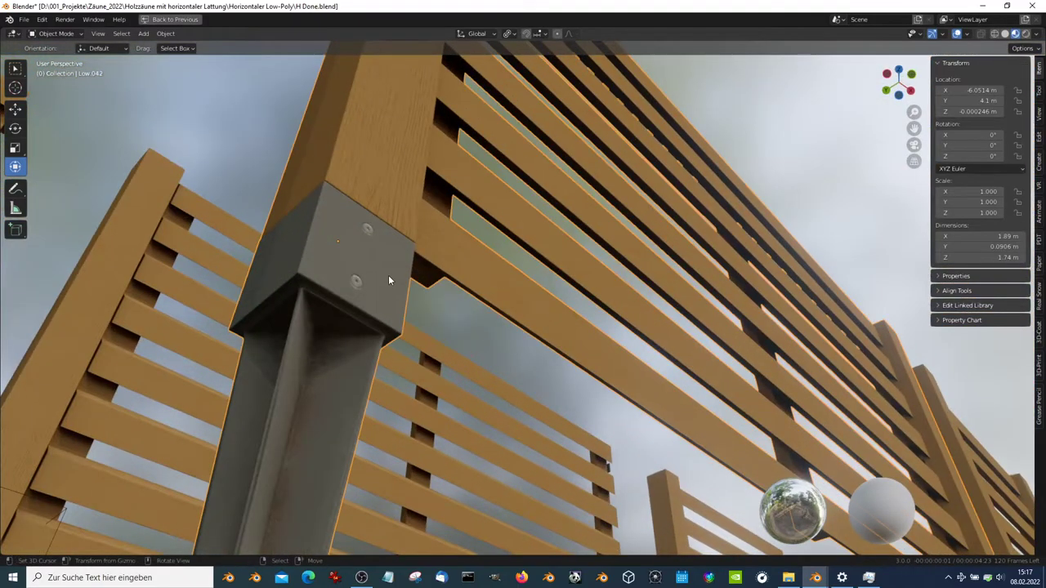
left_click(388, 275)
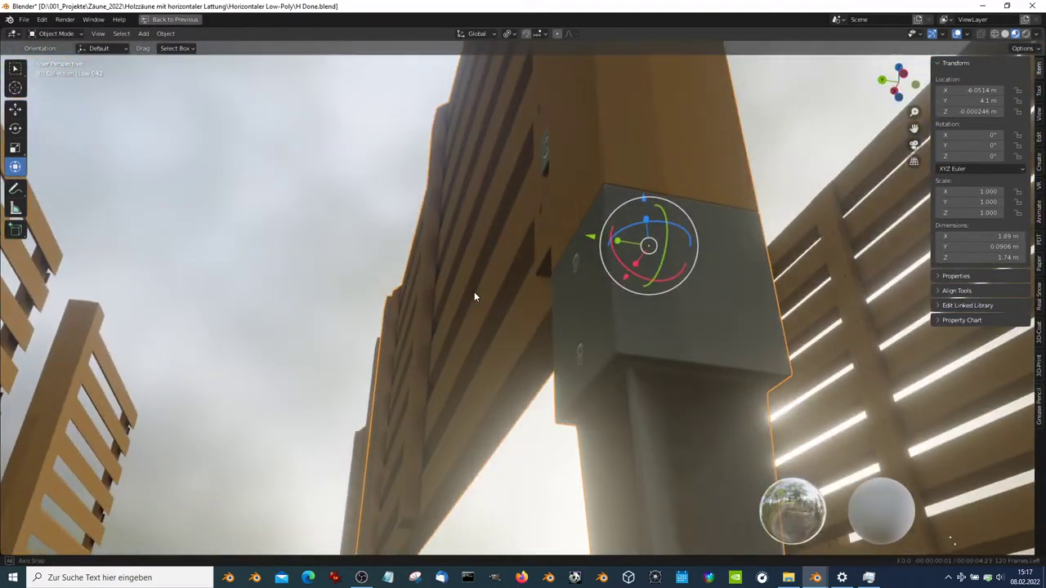
middle_click_drag(474, 292, 446, 284)
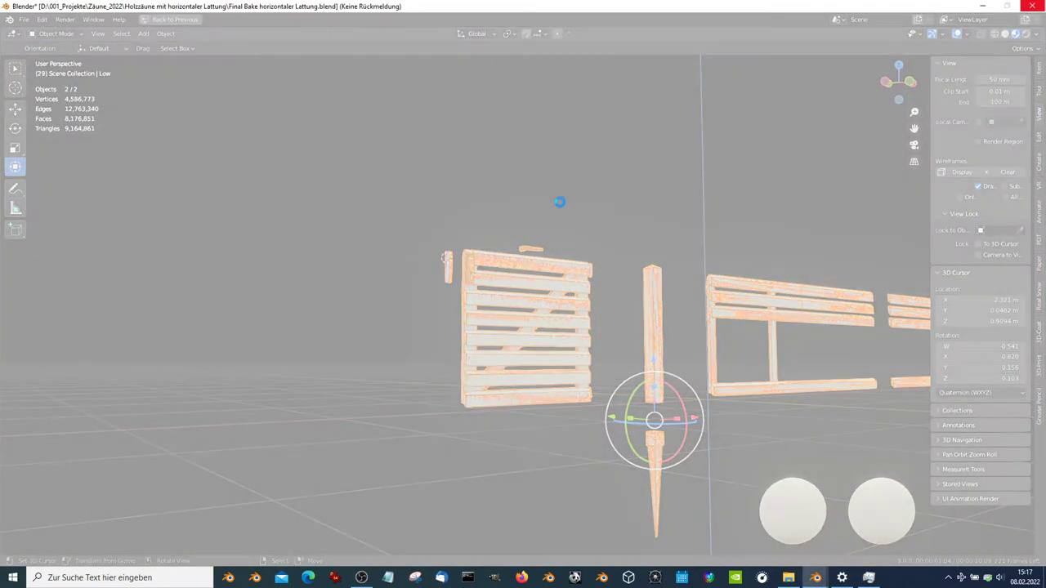
From top view, move short bar Low.043 onto Empty.019 with Copy Location
key("KP_7")
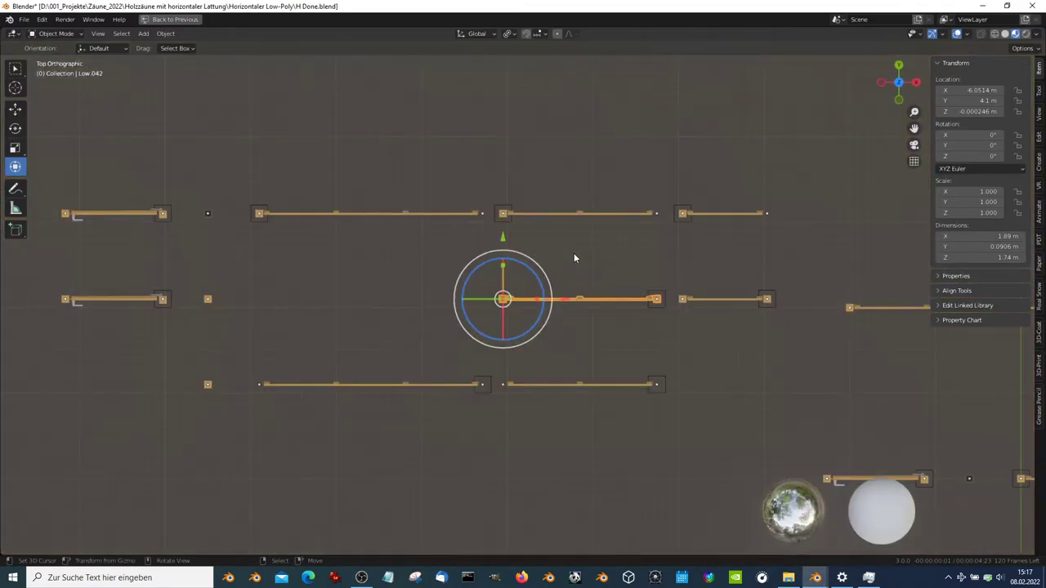
scroll(461, 230, "down", 6, "ctrl")
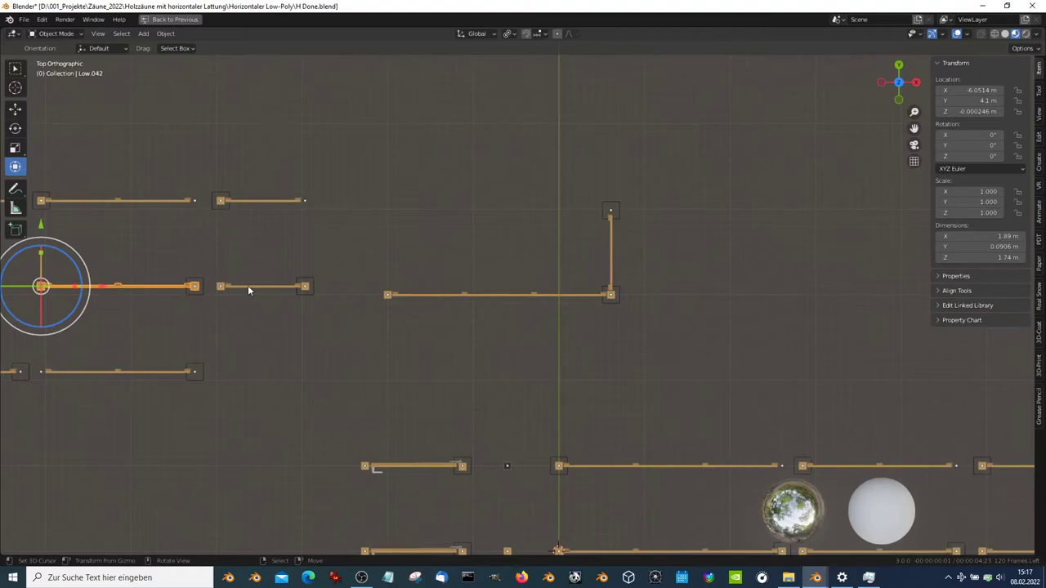
left_click(248, 284)
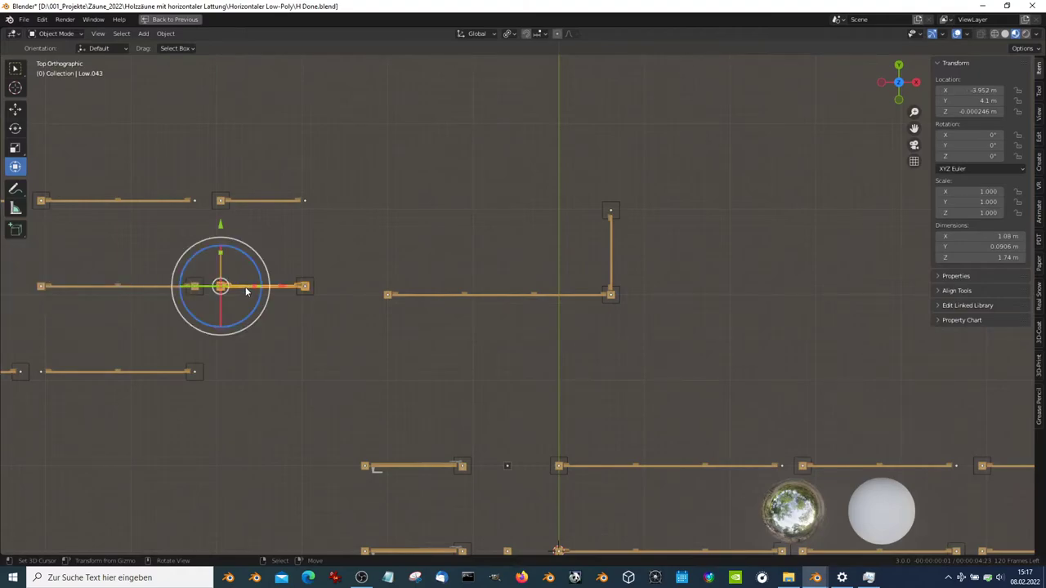
left_click(627, 197, "shift")
key("ctrl+c")
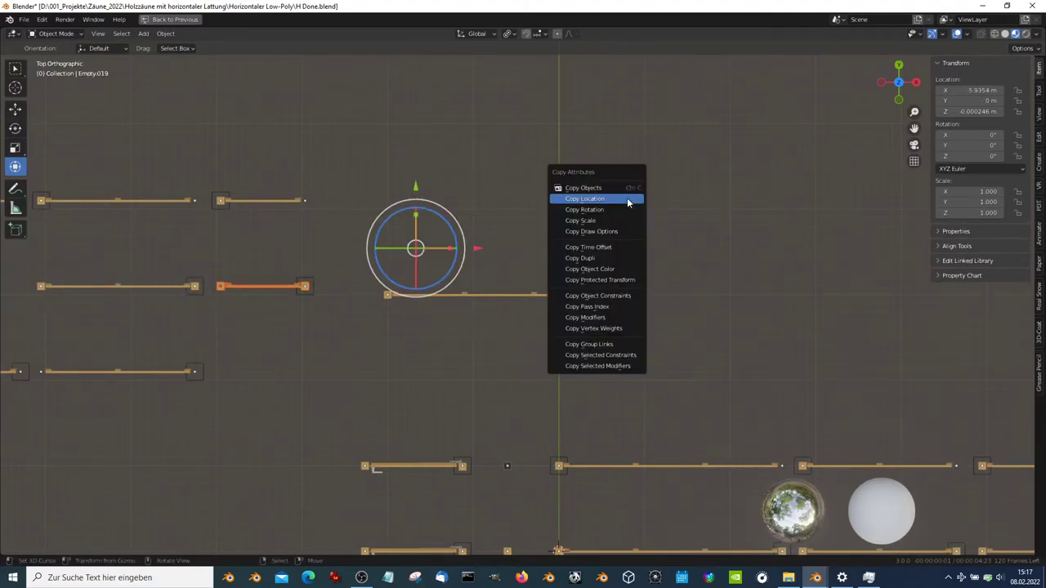
left_click(627, 198)
Move the top-row short bar onto Empty.013 with Copy Location
left_click(226, 214)
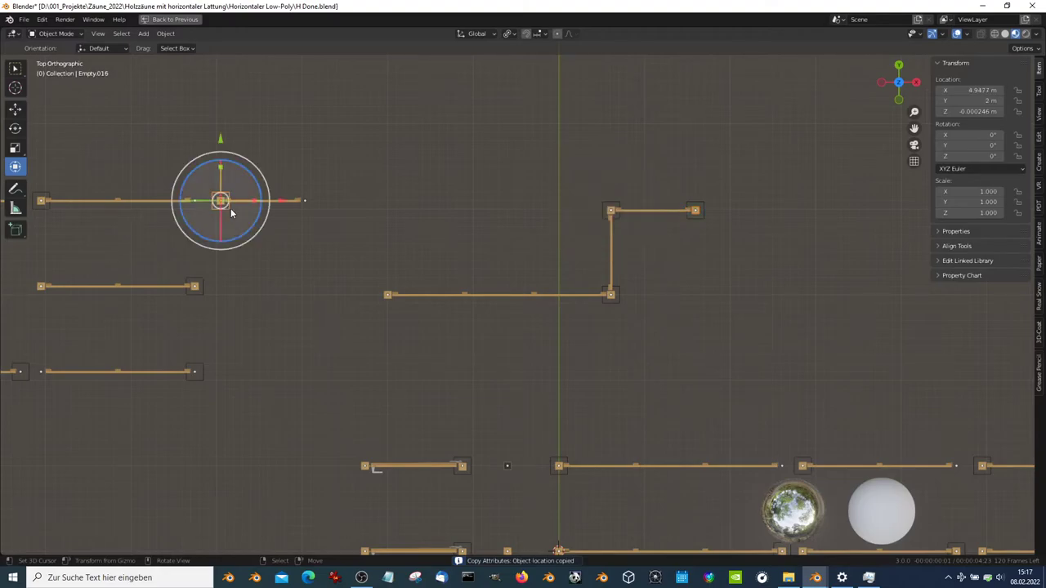
scroll(311, 245, "left", 5)
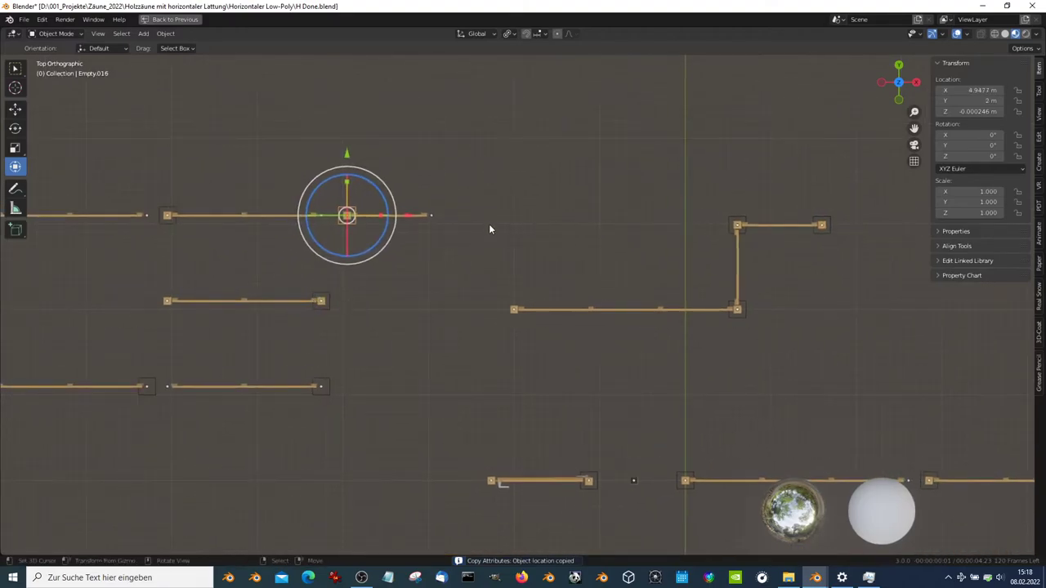
left_click(413, 215)
left_click(819, 226, "shift")
key("shift+s")
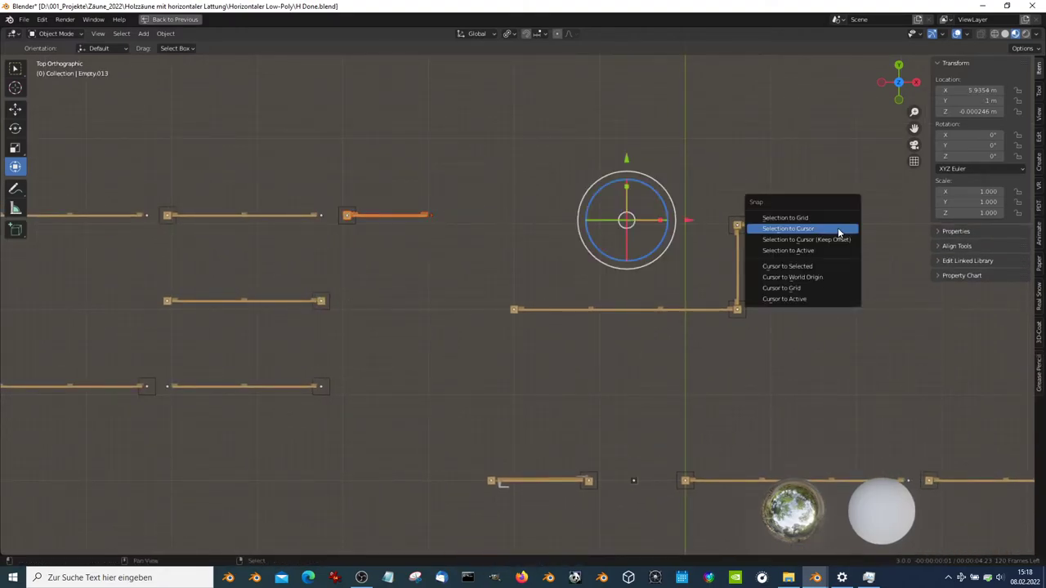
key("ctrl+c")
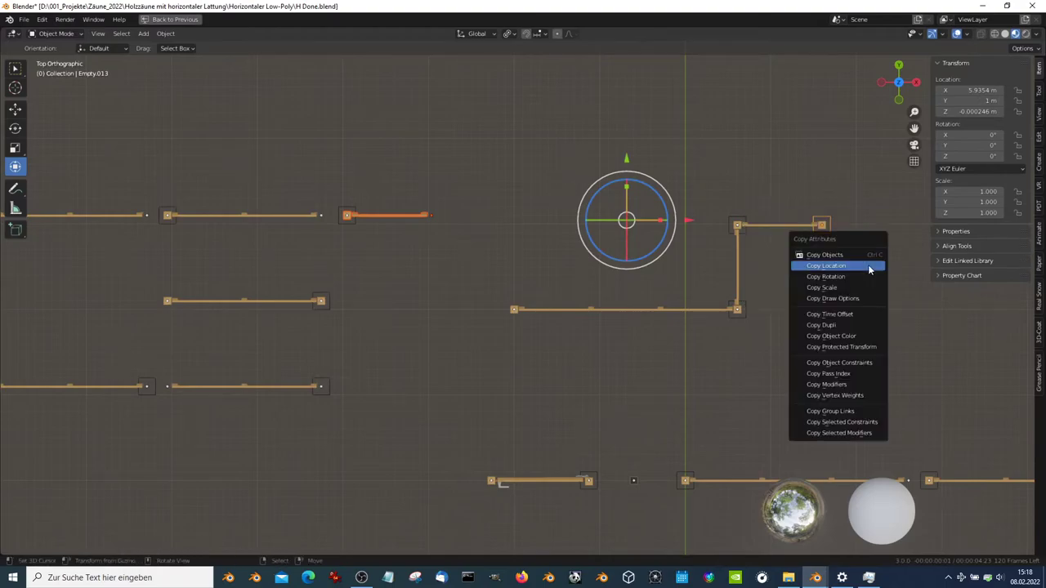
left_click(869, 270)
Rotate that bar -90° to form the corner, discarding an accidental extra rotation
scroll(607, 288, "up", 3)
key("r")
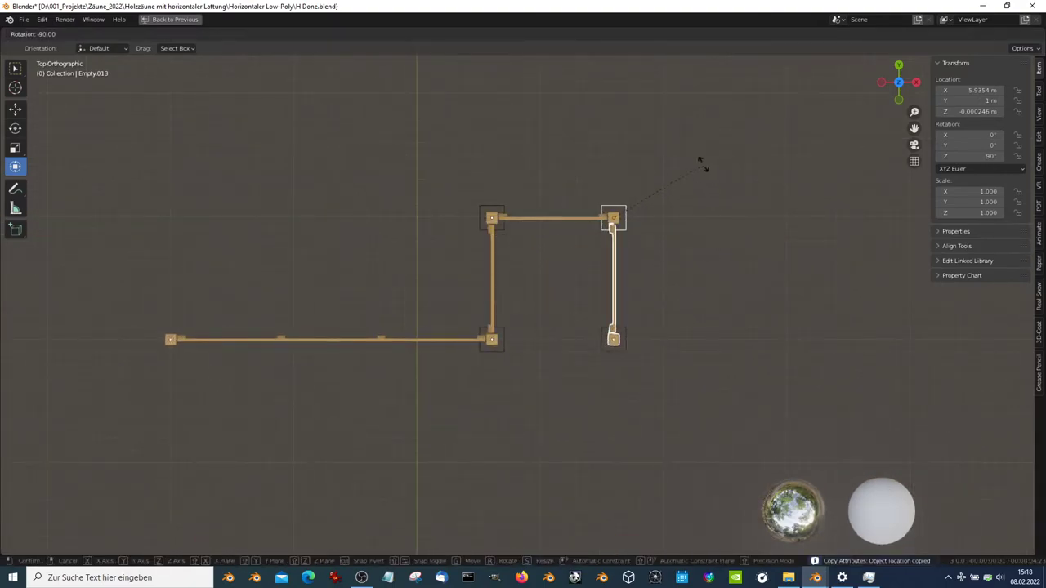
left_click(698, 158)
scroll(368, 337, "down", 4)
middle_click_drag(369, 337, 576, 304, "shift")
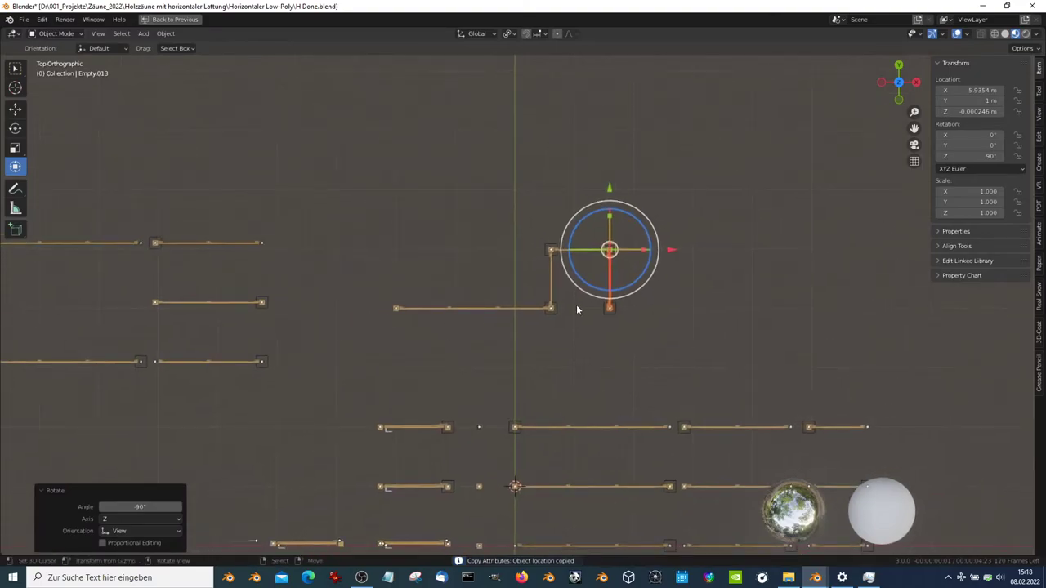
scroll(440, 394, "up", 4)
scroll(395, 408, "up", 3)
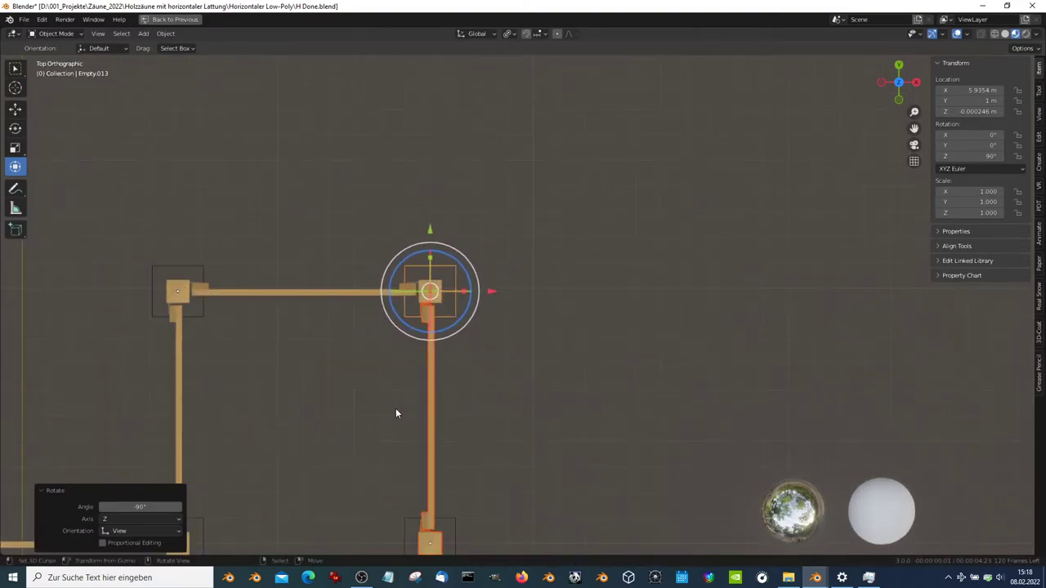
scroll(425, 396, "up", 2)
key("r")
right_click(482, 389)
scroll(413, 397, "down", 2)
scroll(351, 359, "down", 2)
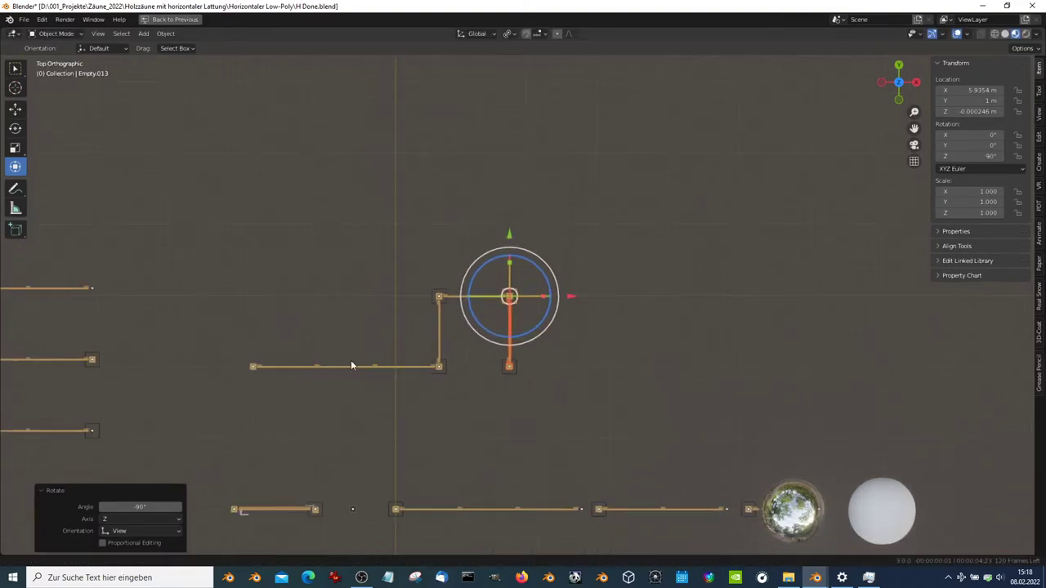
scroll(462, 353, "down", 2)
scroll(411, 306, "down", 1)
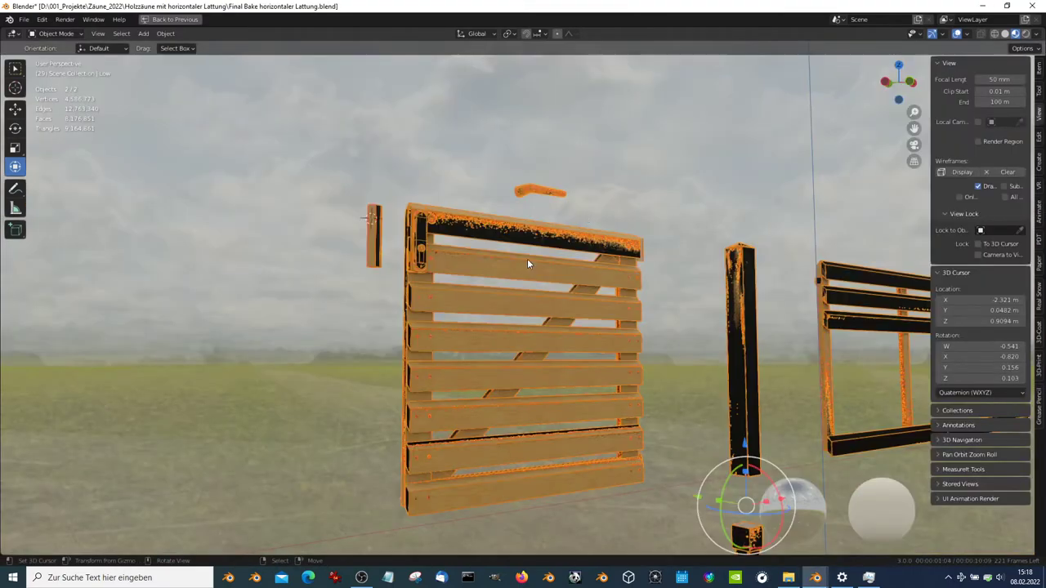
Switch the Shading node editor to the World shader and enlarge it
scroll(592, 211, "down", 3)
mouse_move(592, 212)
middle_mouse_down()
mouse_move(618, 311)
mouse_move(619, 136)
mouse_move(564, 112)
mouse_move(561, 173)
mouse_move(612, 222)
mouse_move(638, 209)
mouse_move(591, 238)
mouse_move(610, 283)
mouse_move(633, 292)
mouse_move(583, 175)
middle_mouse_up()
key("ctrl+space")
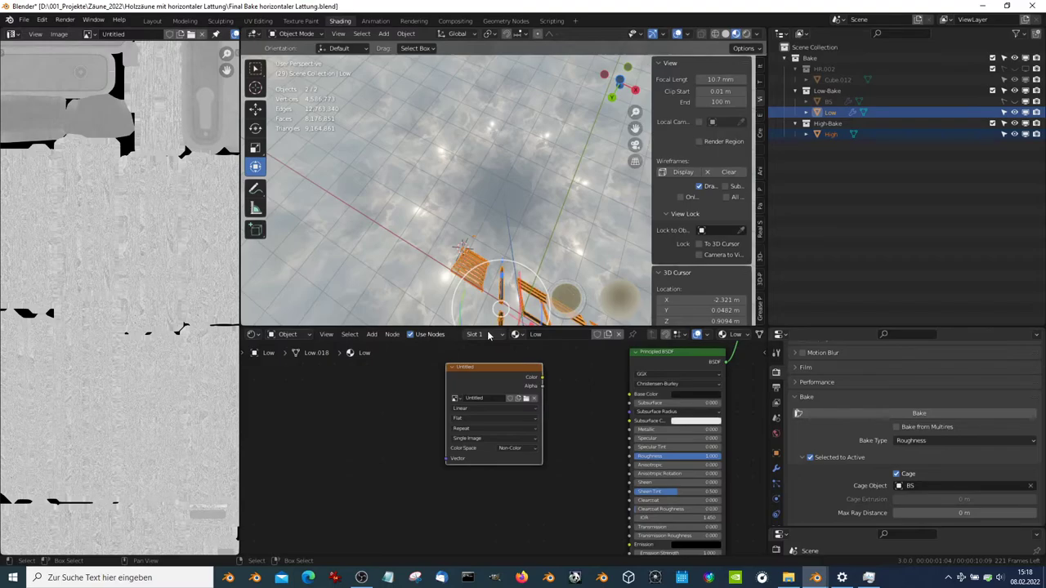
left_click(280, 336)
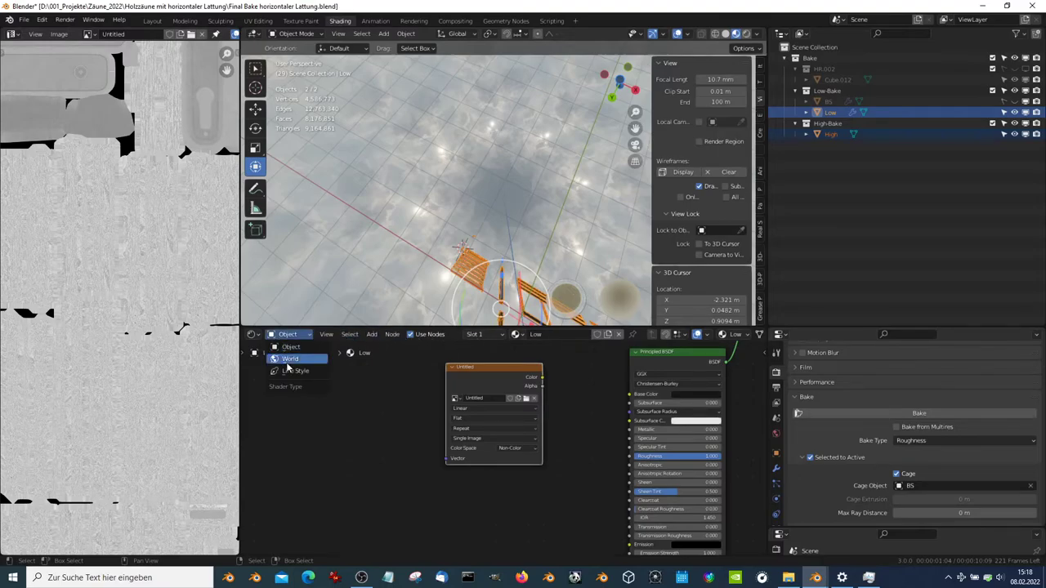
left_click(290, 359)
key("ctrl+space")
scroll(497, 401, "down", 4)
scroll(515, 348, "down", 4)
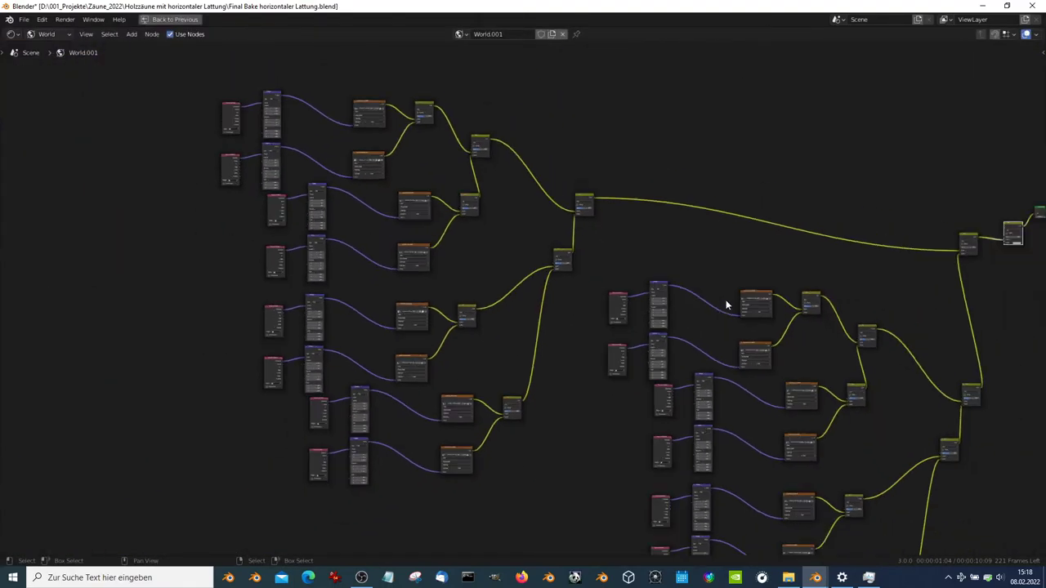
scroll(209, 240, "up", 3)
scroll(479, 323, "up", 3)
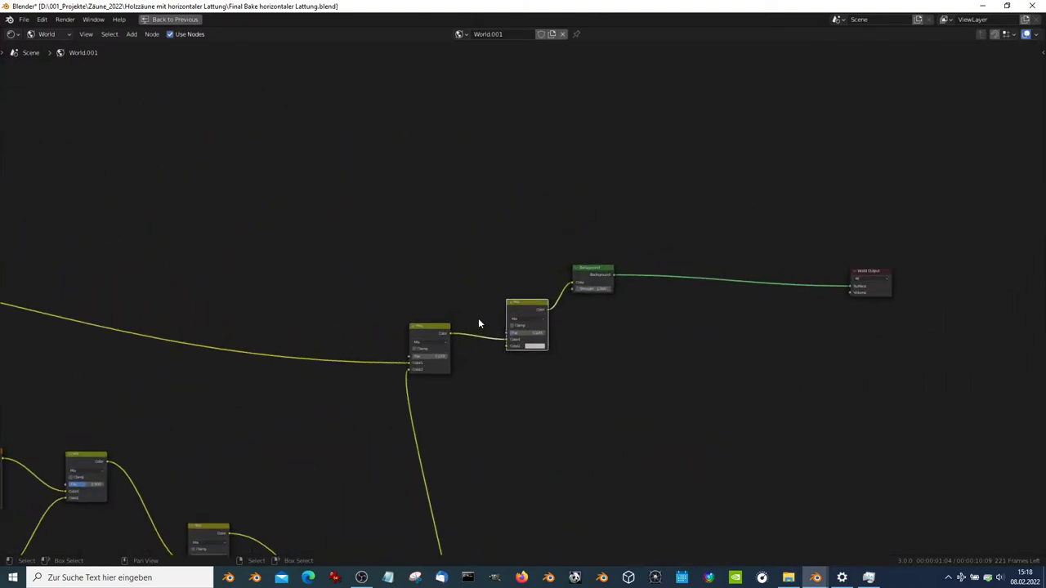
scroll(476, 318, "up", 3)
Duplicate the Background node, make it white and link it to World Output Surface
left_click(658, 251)
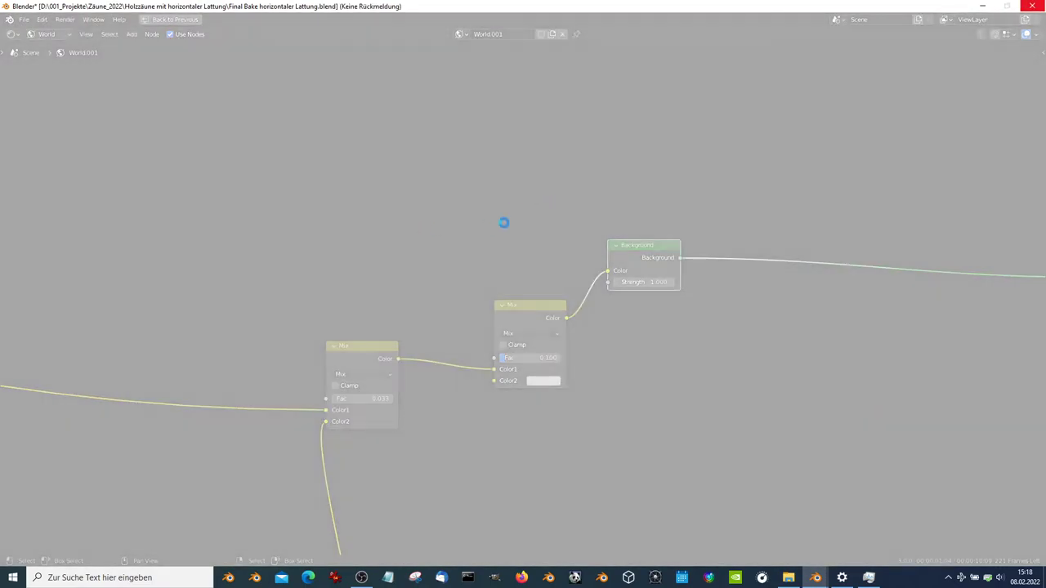
scroll(502, 221, "down", 5)
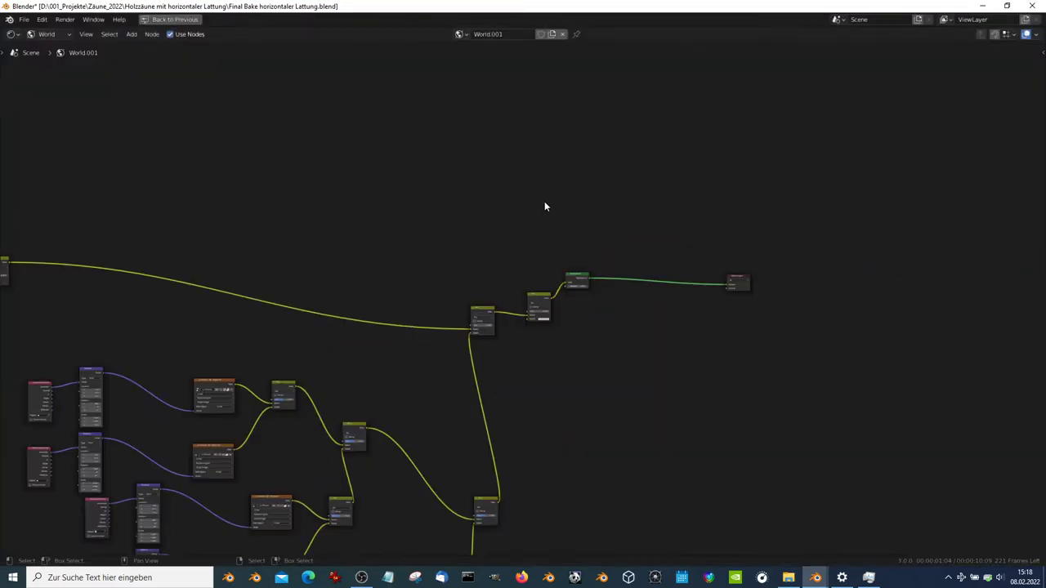
scroll(581, 275, "down", 1)
scroll(586, 269, "up", 3)
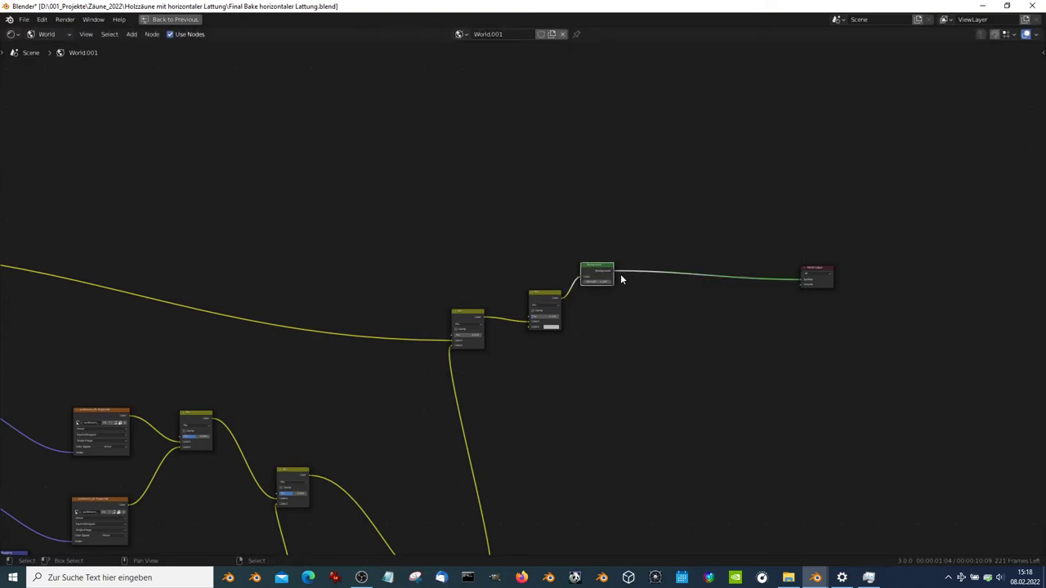
key("shift+d")
left_click(738, 324)
middle_click_drag(738, 324, 394, 368)
scroll(394, 367, "up", 1)
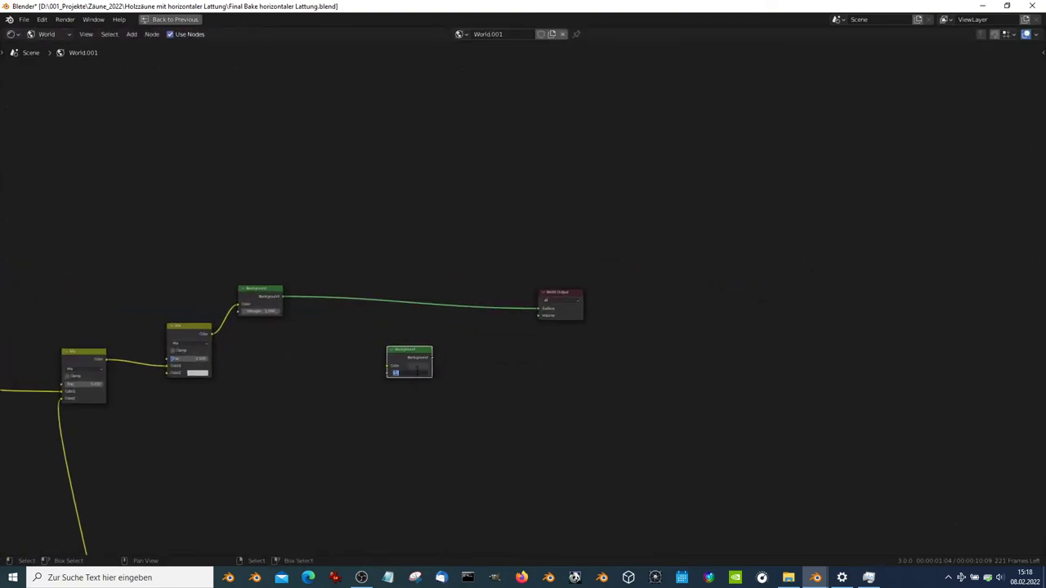
left_click(421, 370)
left_click_drag(463, 313, 463, 276)
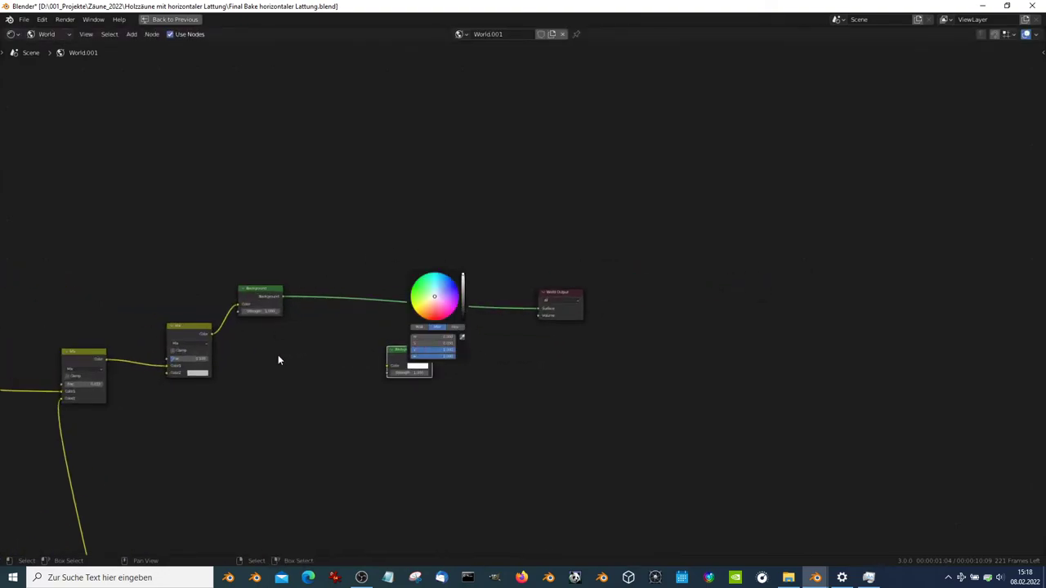
mouse_move(432, 358)
left_mouse_down()
mouse_move(539, 311)
mouse_move(535, 348)
left_mouse_up()
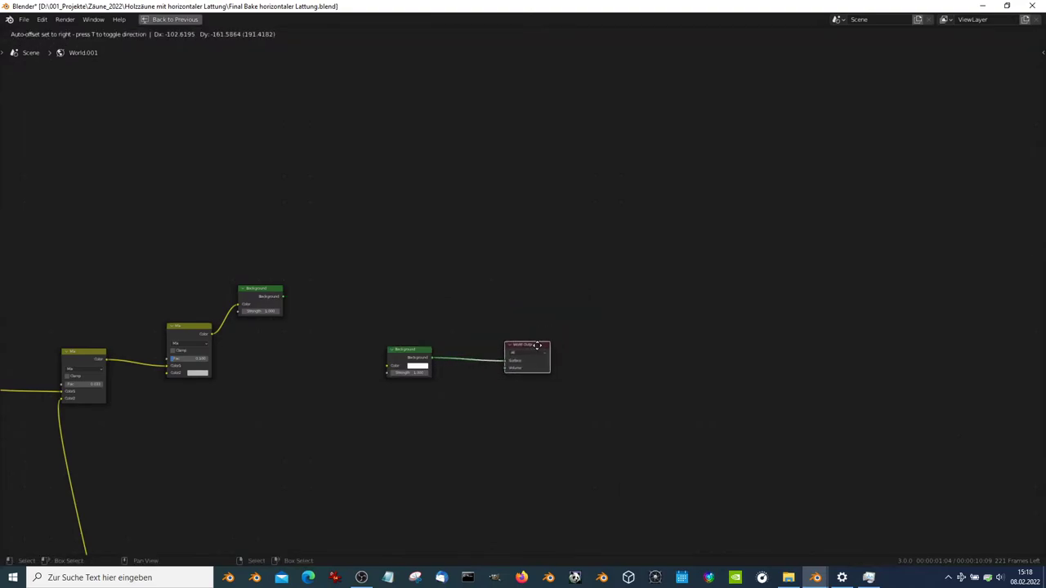
key("ctrl+space")
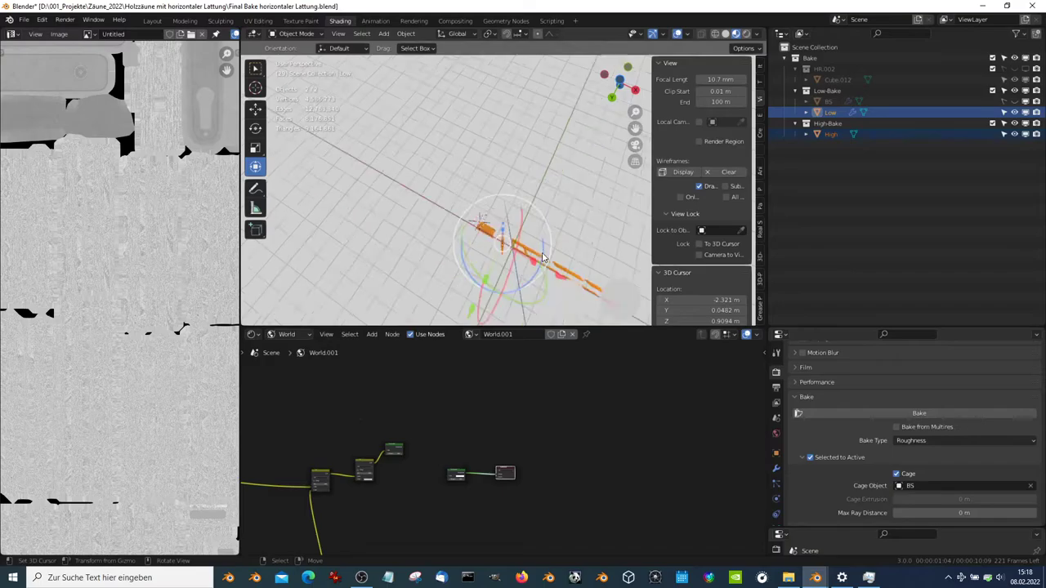
Set the viewport focal length to 50 mm
mouse_move(586, 224)
middle_mouse_down()
mouse_move(584, 160)
mouse_move(645, 106)
middle_mouse_up()
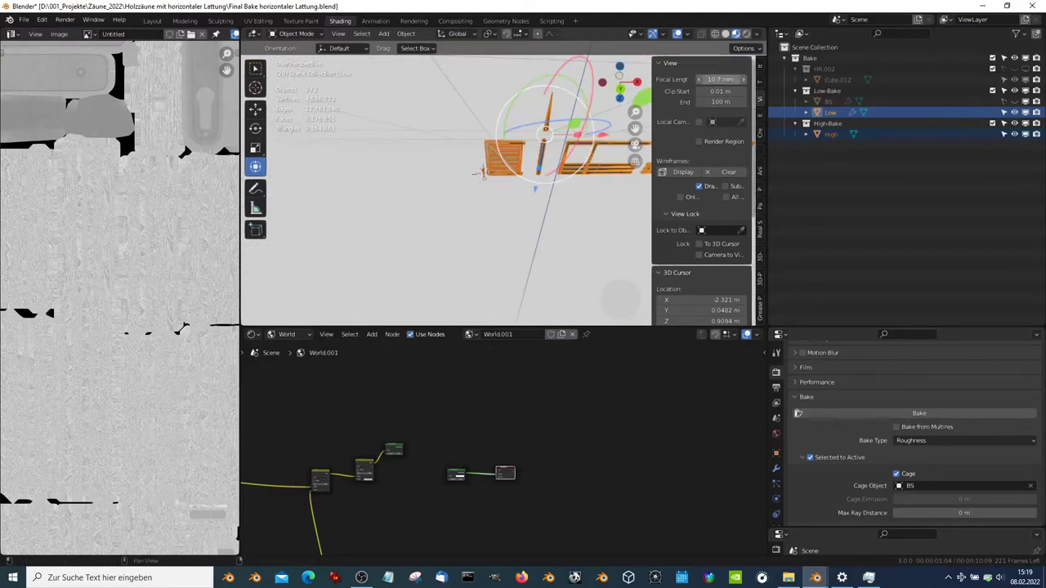
type("50")
key("Return")
View the pallets from the front, orbit to an angled view, and open the Outliner display modes
key("KP_1")
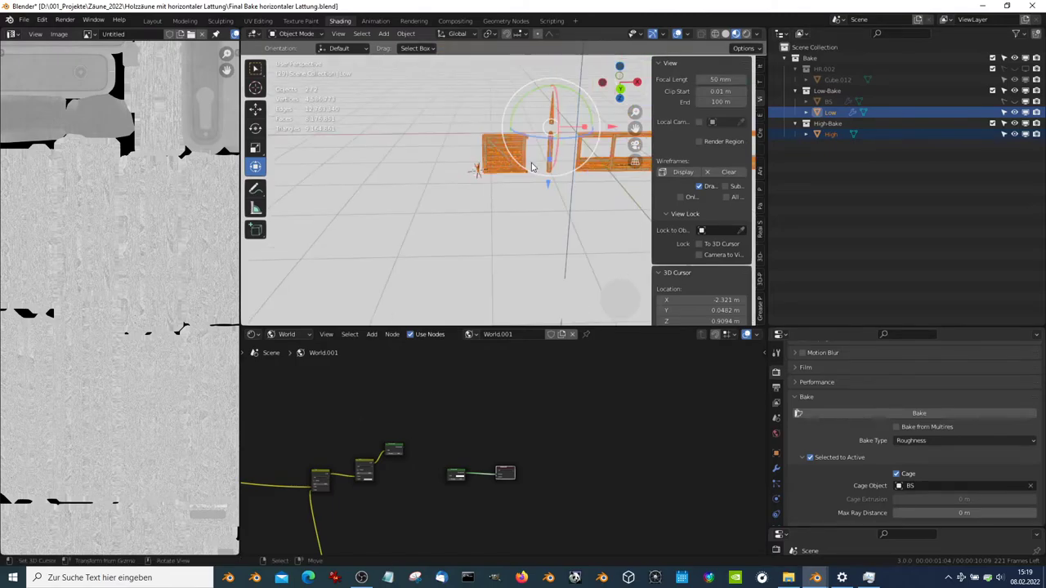
scroll(471, 232, "up", 3)
mouse_move(471, 231)
middle_mouse_down()
mouse_move(484, 207)
mouse_move(590, 236)
mouse_move(469, 182)
mouse_move(490, 164)
mouse_move(504, 169)
mouse_move(518, 140)
mouse_move(539, 130)
middle_mouse_up()
scroll(506, 151, "down", 5)
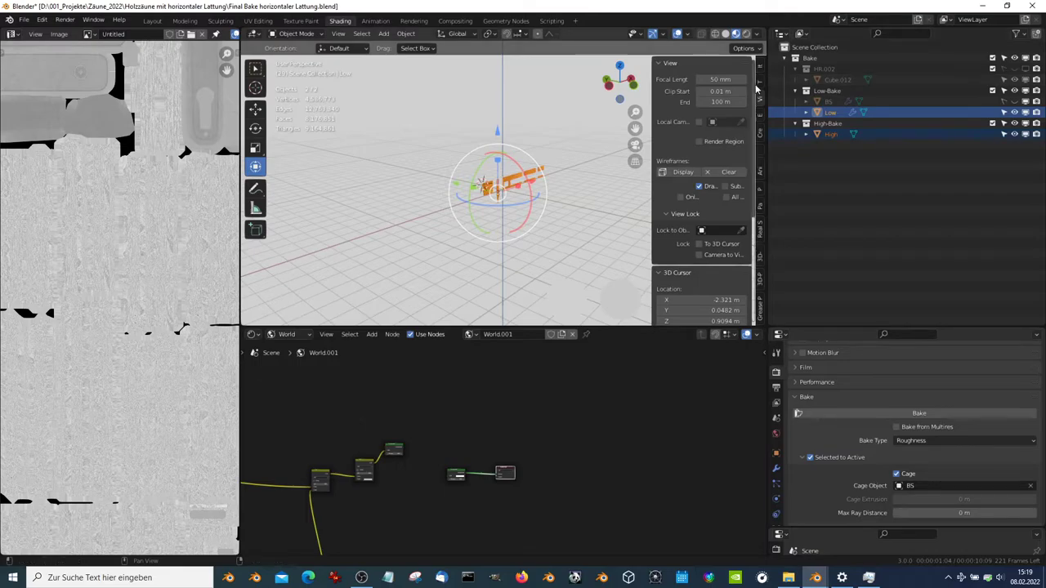
left_click(801, 34)
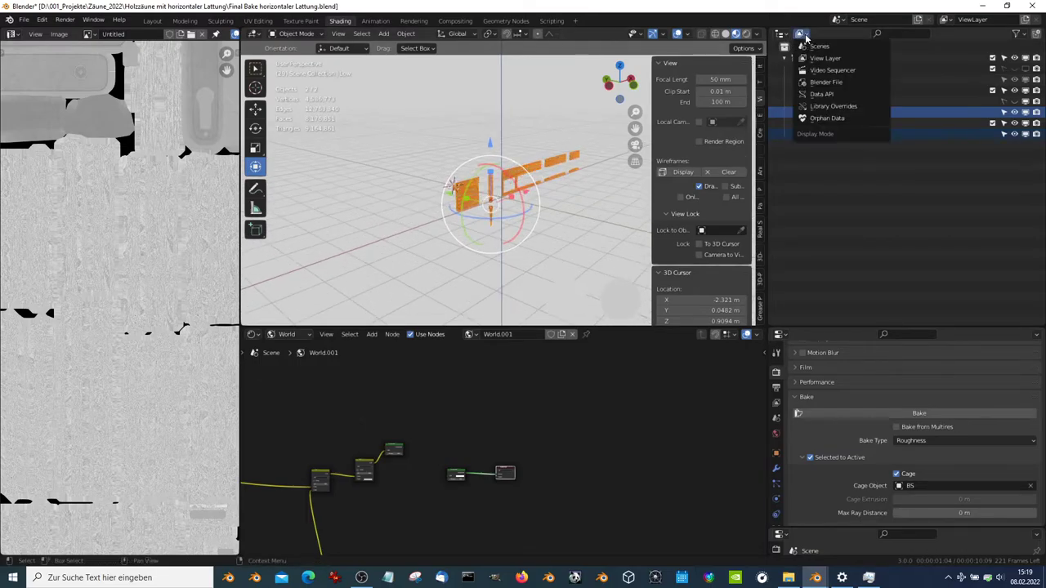
Switch the Outliner to Blender File mode and browse its data categories
left_click(843, 82)
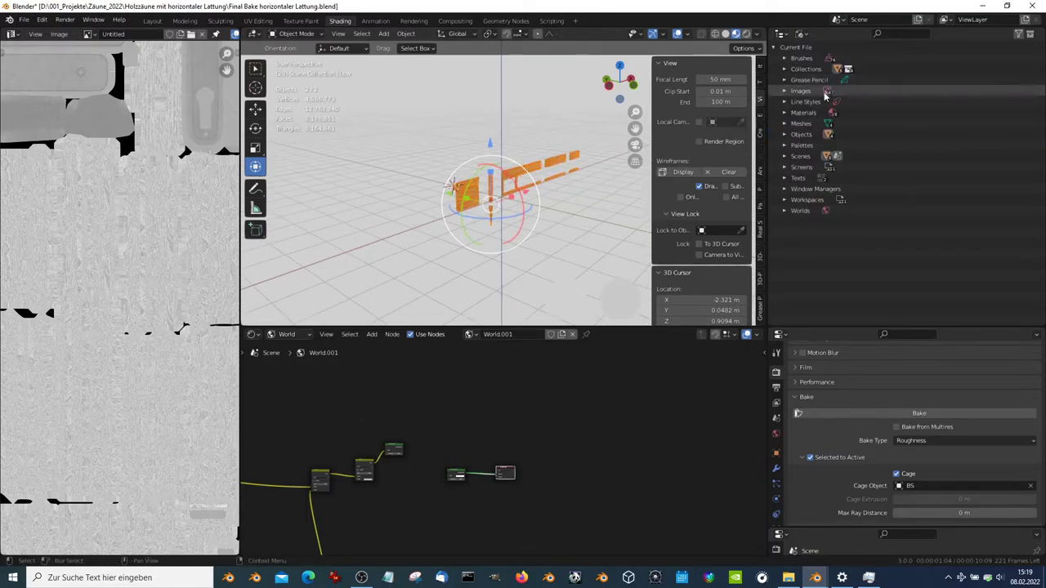
left_click(787, 168)
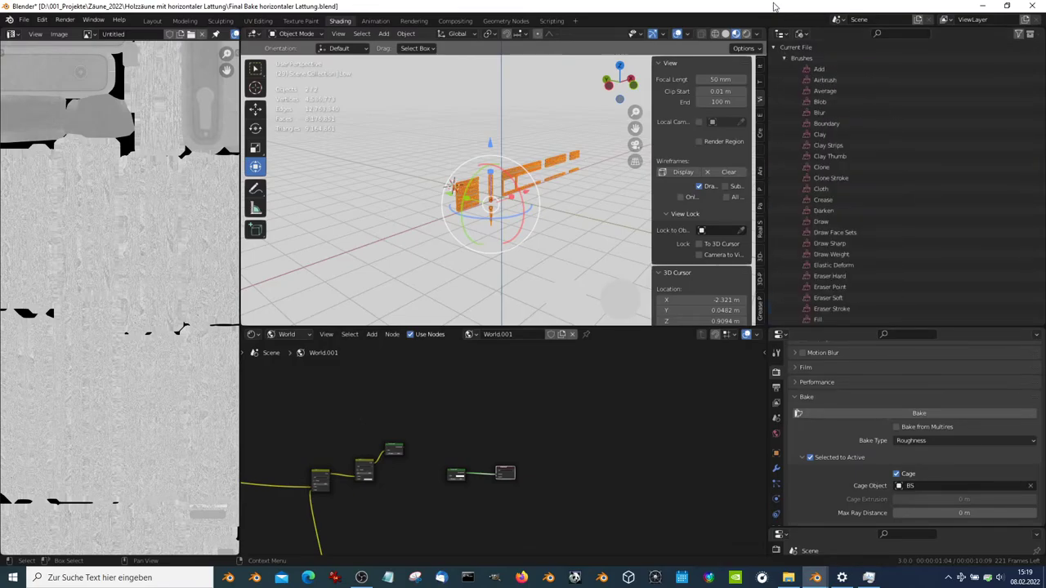
mouse_move(787, 168)
left_mouse_down()
mouse_move(785, 67)
mouse_move(781, 242)
left_mouse_up()
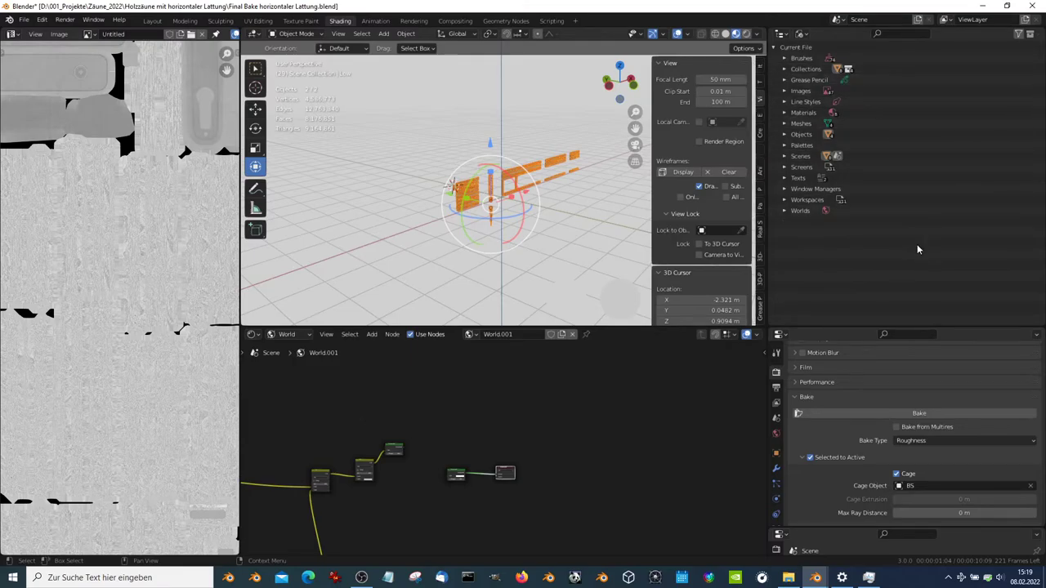
scroll(503, 449, "up", 1)
scroll(503, 449, "up", 2)
scroll(505, 191, "up", 5)
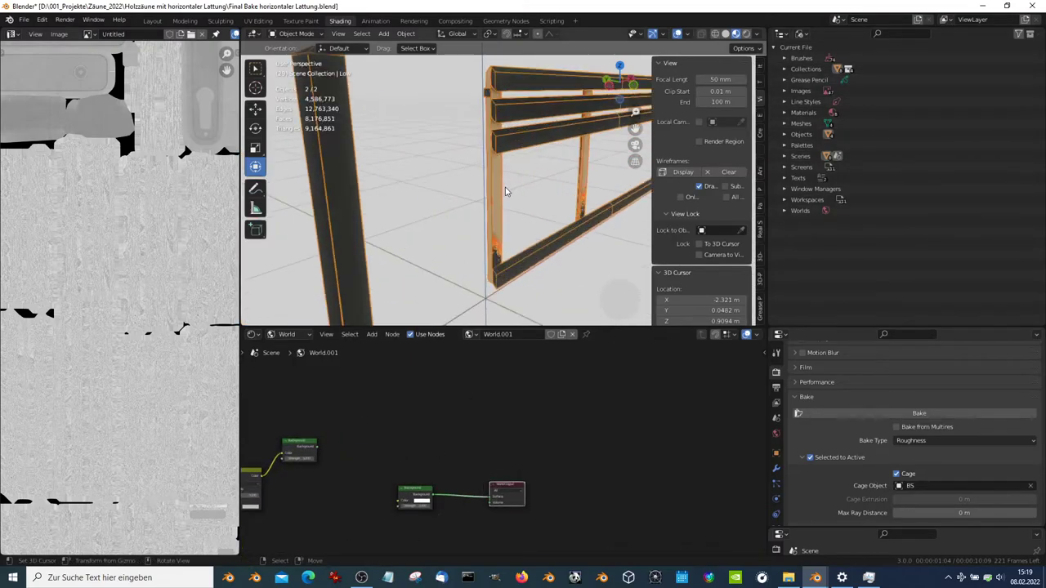
scroll(505, 190, "down", 5)
Select the Low and High objects, frame them, and return the Outliner to View Layer with Low active
left_click(784, 134)
left_click(819, 177)
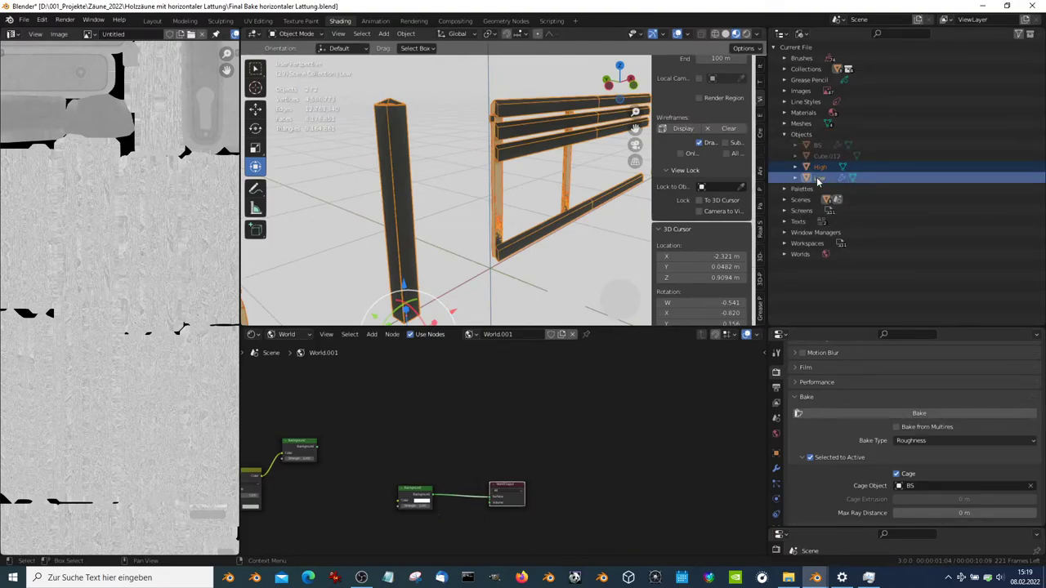
left_click(820, 167)
key("KP_Decimal")
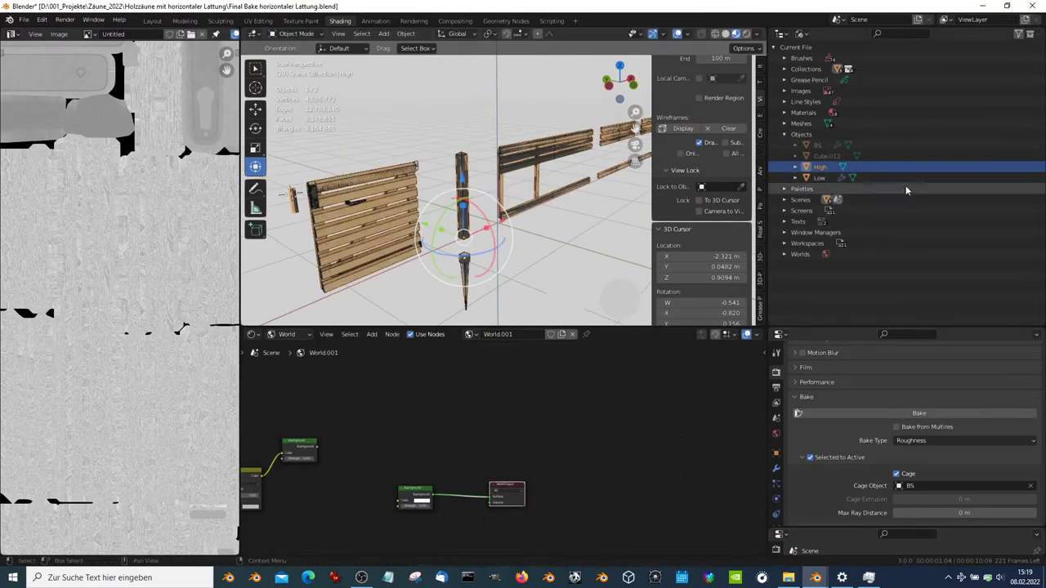
left_click(802, 34)
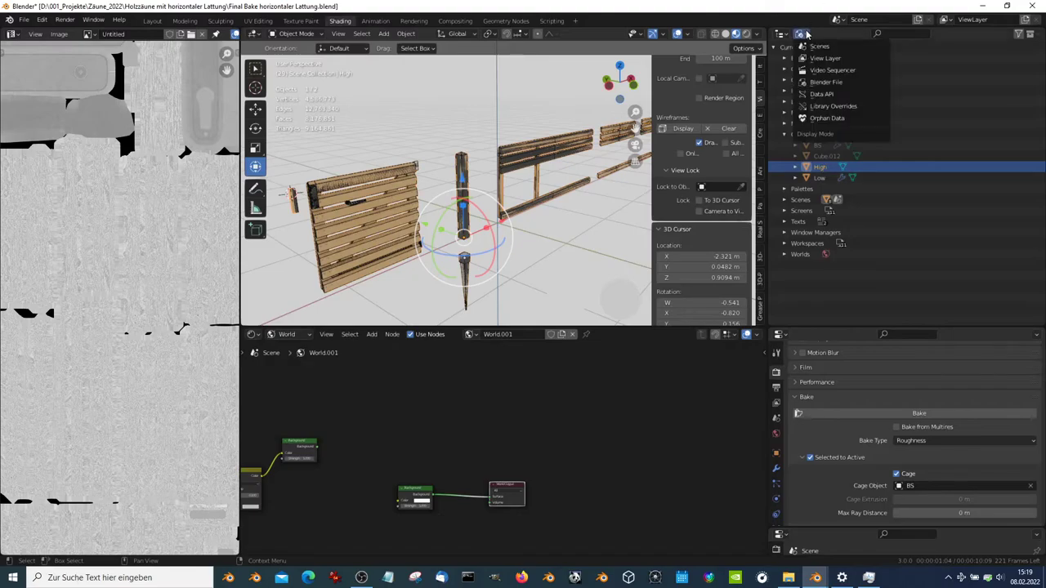
left_click(825, 58)
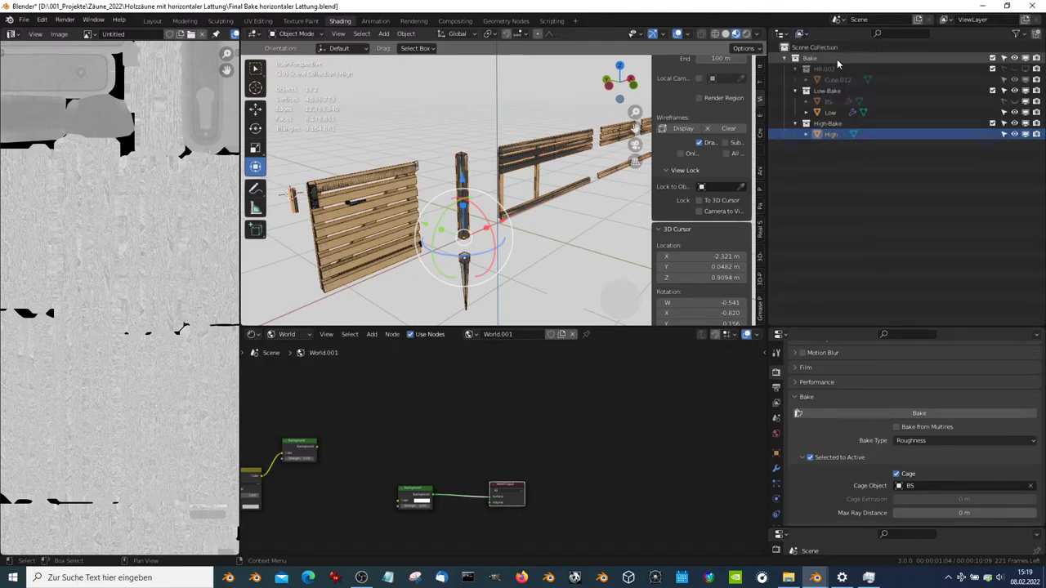
left_click(828, 113, "ctrl")
middle_click_drag(535, 150, 518, 147)
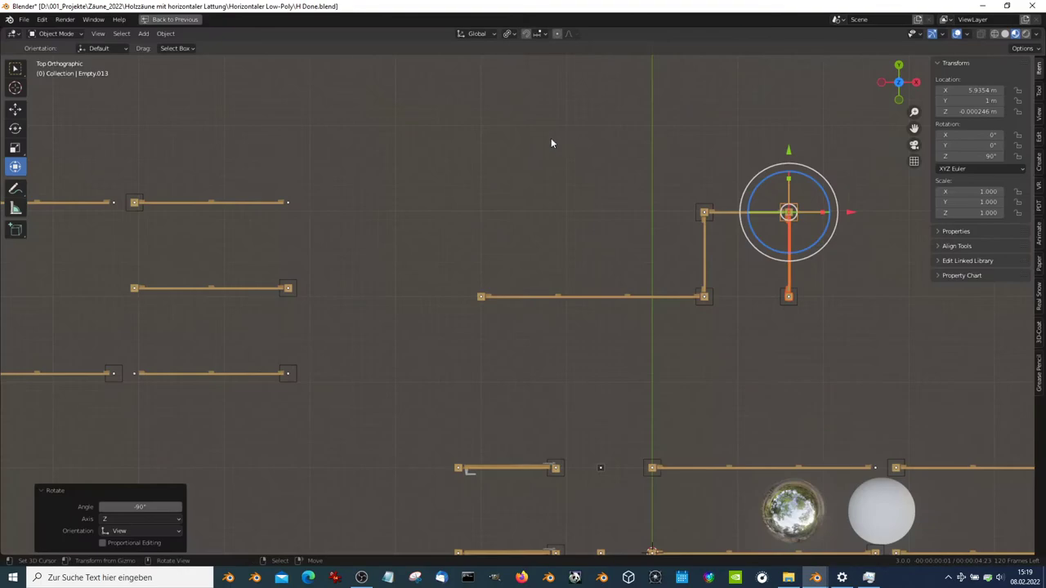
Move fence segment Low.036 to the gate's right-end empty with Copy Location
scroll(551, 145, "down", 2)
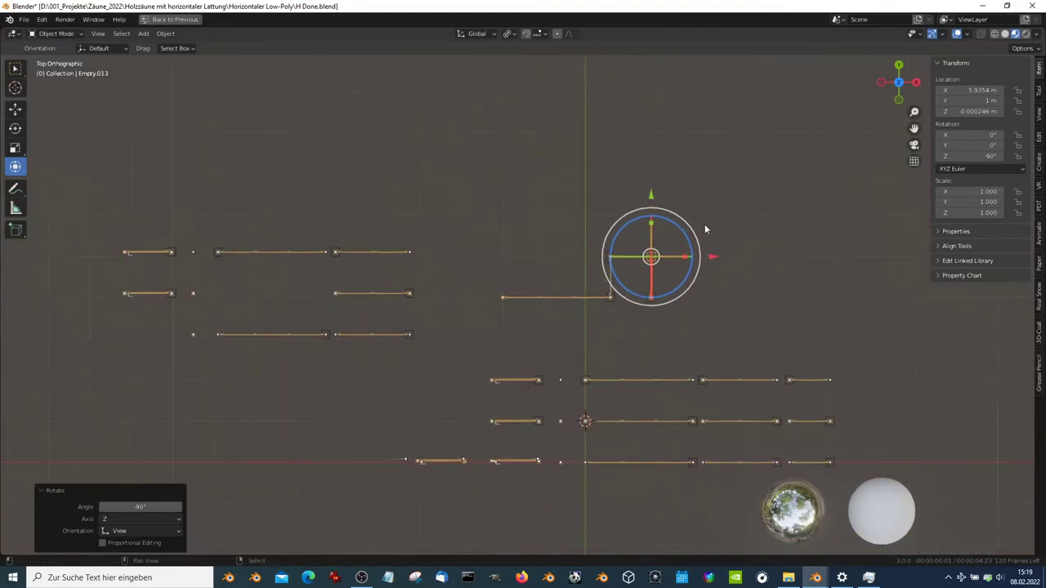
left_click(371, 332)
scroll(374, 337, "up", 2)
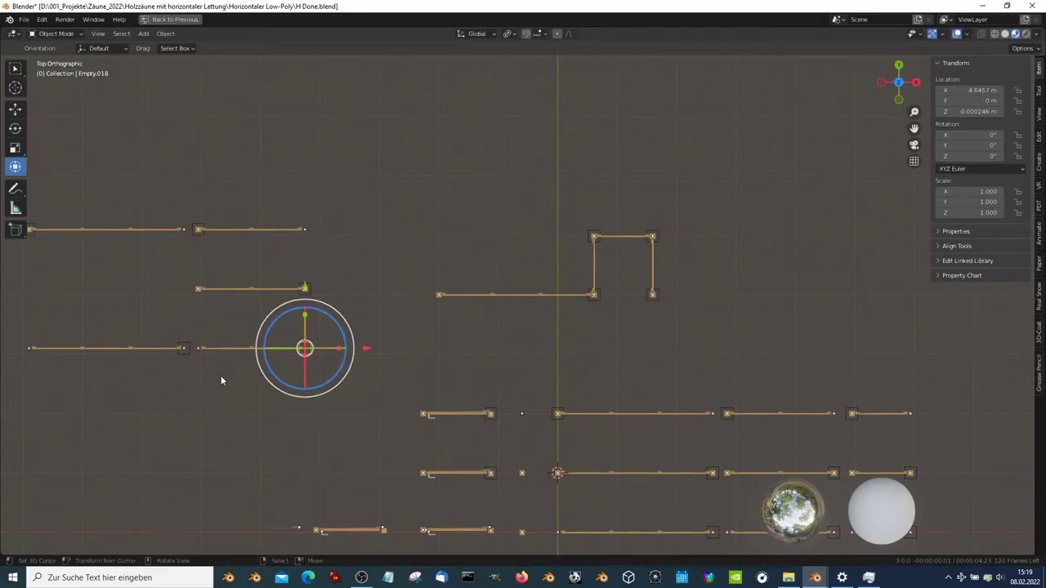
left_click(232, 348)
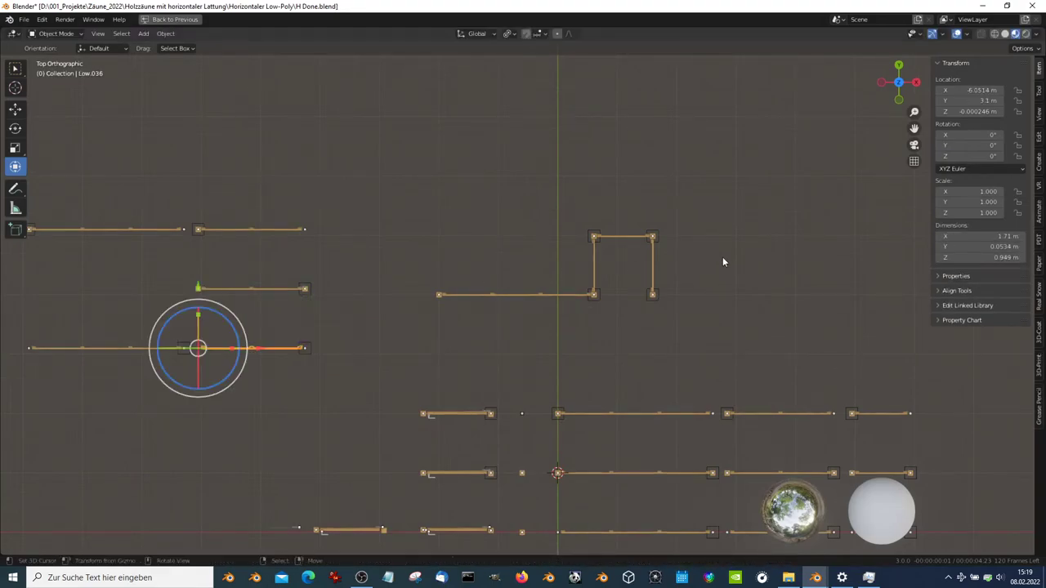
left_click(665, 296, "shift")
key("ctrl+c")
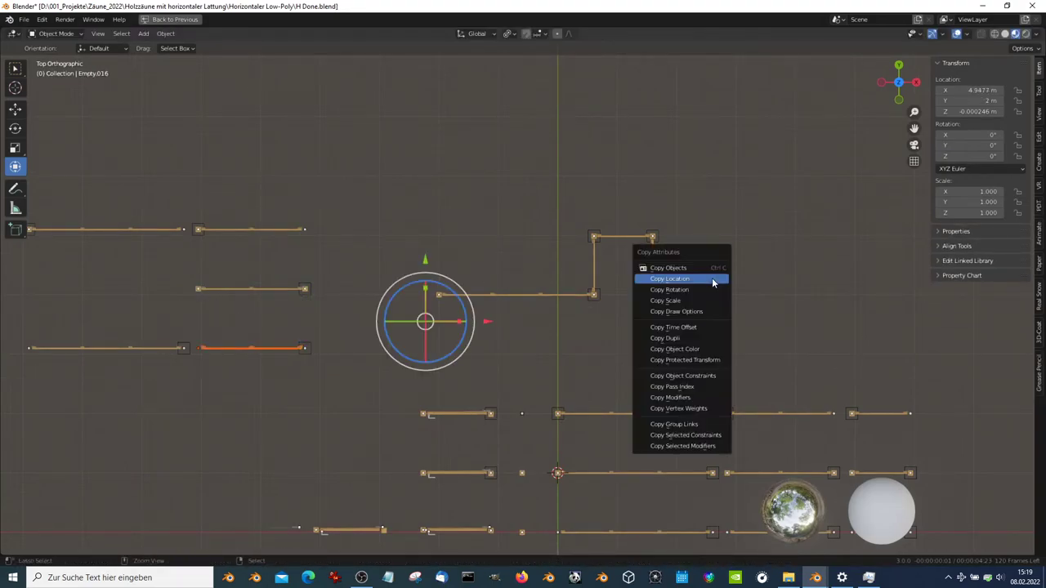
left_click(683, 281)
Place segment Low.042 on the end-point empty and rotate it 45°
left_click(269, 290)
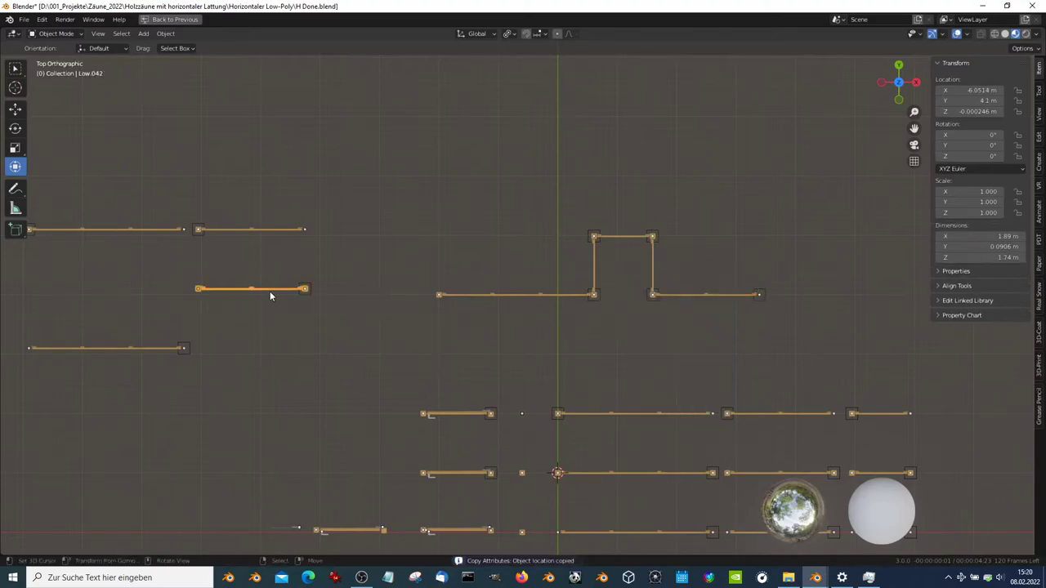
left_click(773, 290, "shift")
key("ctrl+c")
left_click(772, 292)
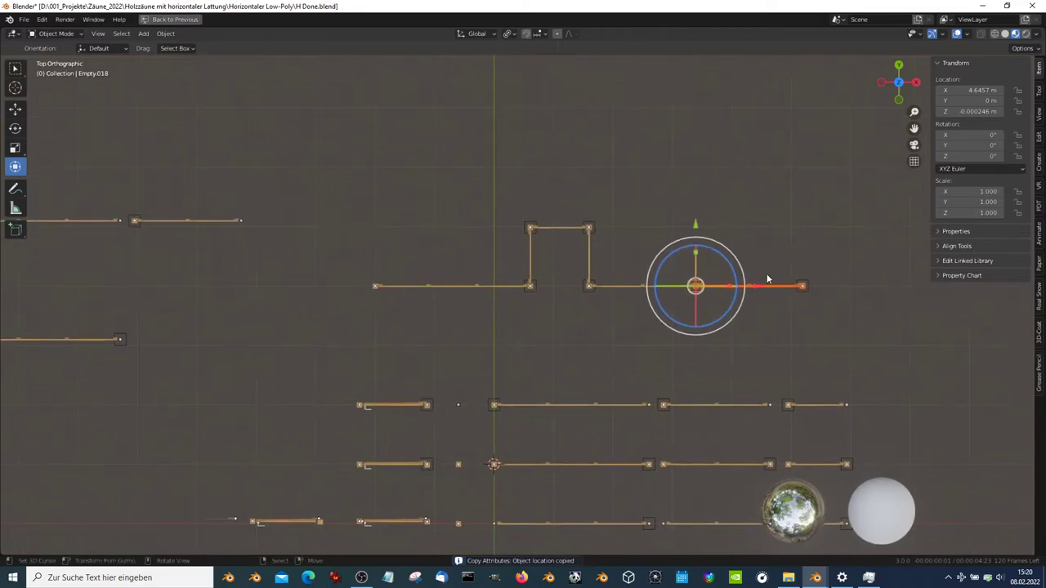
key("r")
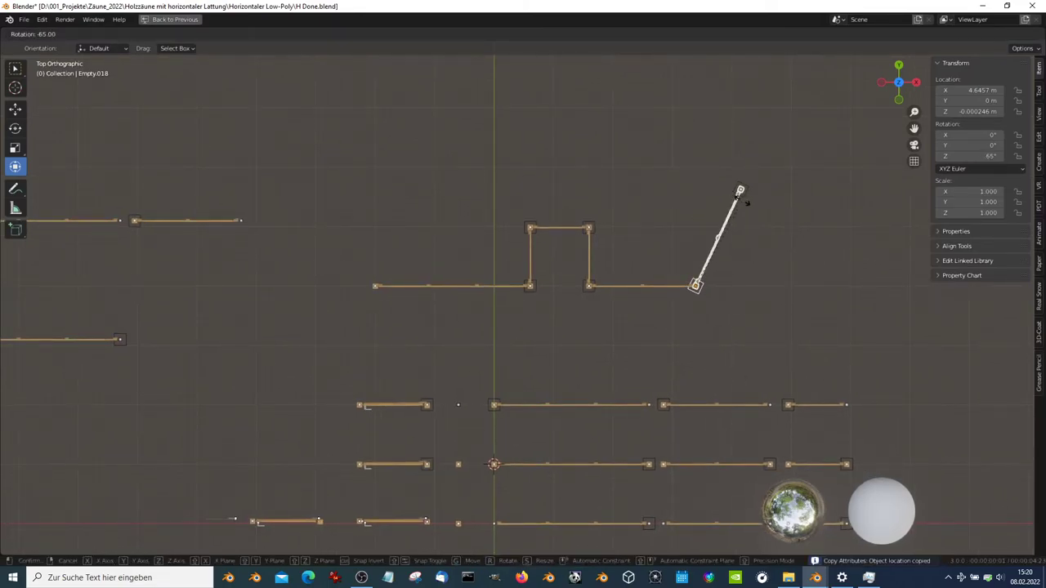
left_click(792, 196)
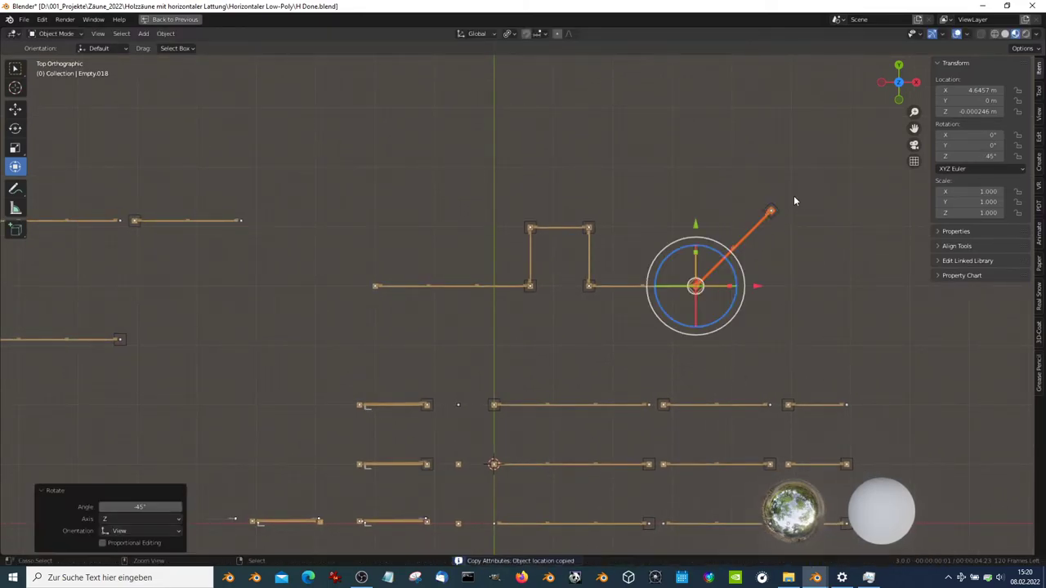
Attach segment Low.035 to the angled segment's end empty with Copy Location
scroll(245, 243, "down", 1)
left_click(200, 235)
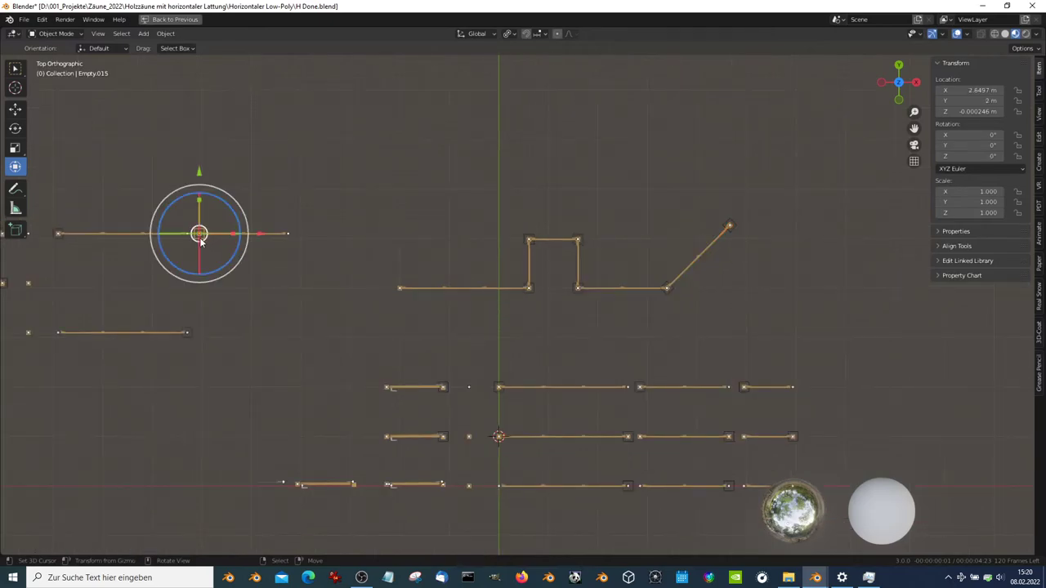
left_click(81, 332)
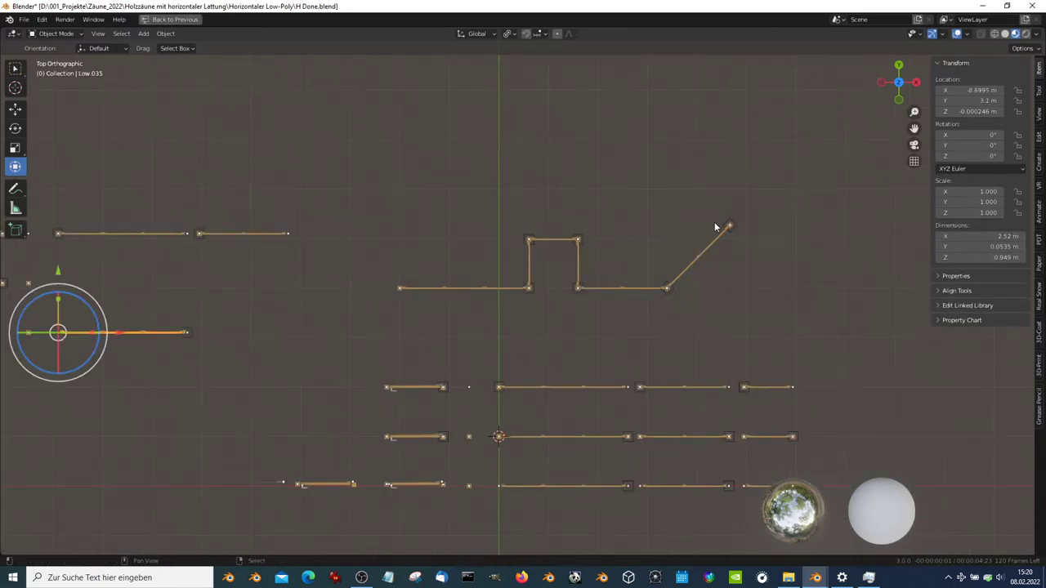
left_click(740, 234, "shift")
key("ctrl+c")
left_click(794, 222)
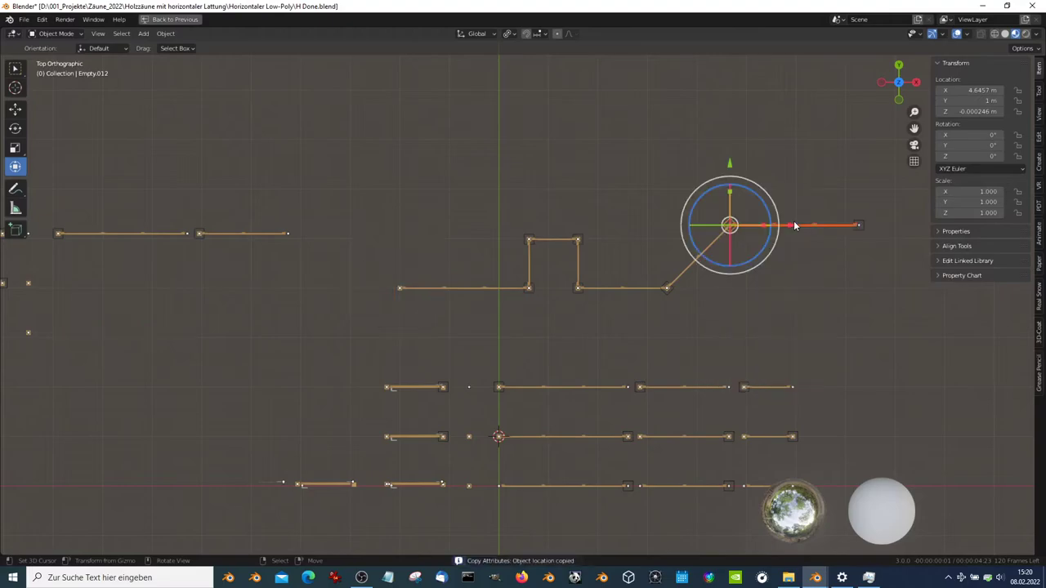
Rotate the newly attached segment 45° and orbit to inspect the fence panels
scroll(793, 225, "up", 2)
scroll(735, 261, "up", 2)
scroll(695, 286, "up", 3)
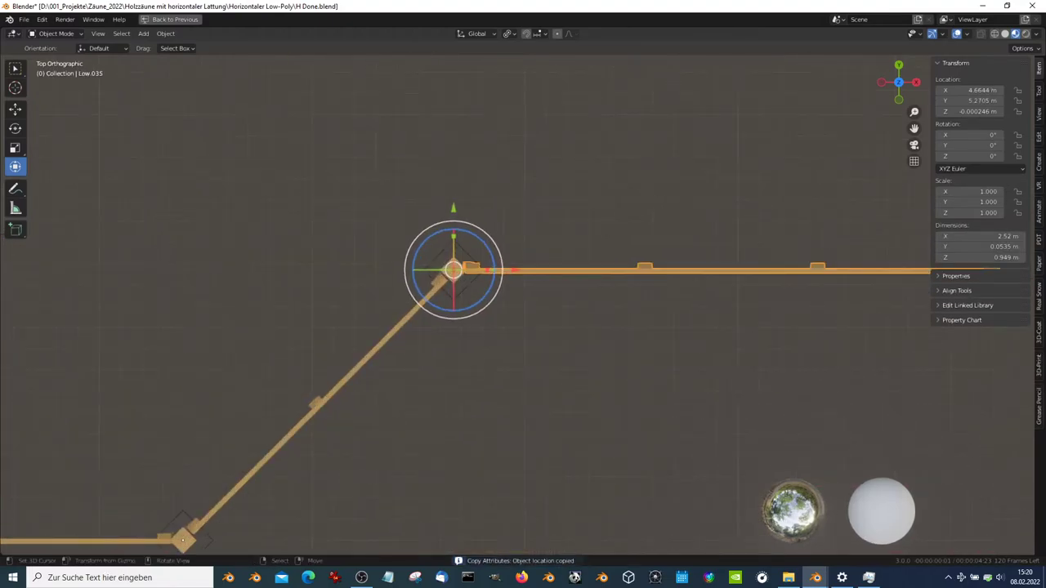
key("r")
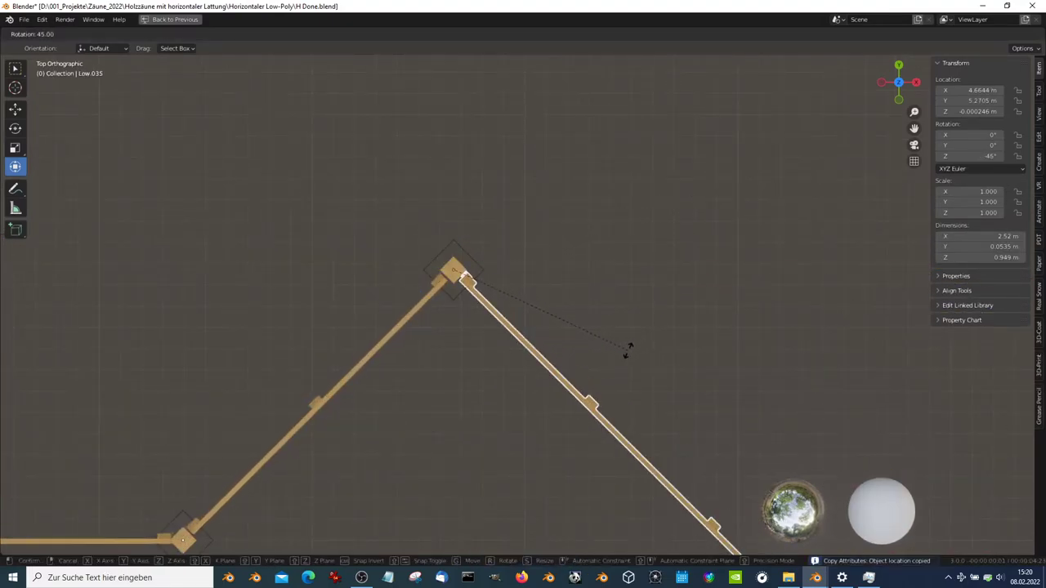
left_click(626, 350)
middle_click_drag(320, 412, 584, 244)
In top view, turn plank Low.042 beside the corner post to stand vertical at 90°
key("KP_7")
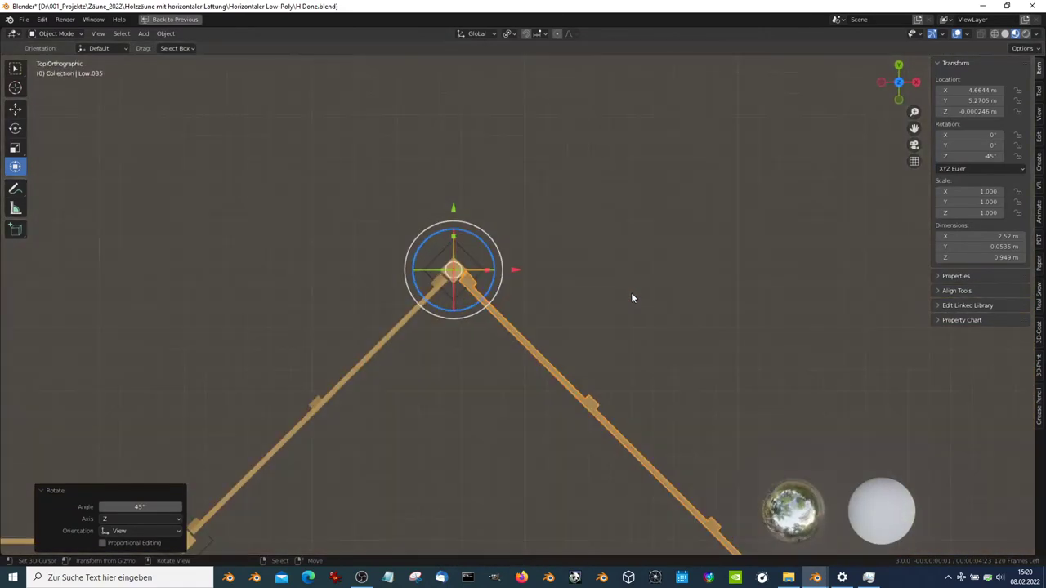
middle_click_drag(524, 332, 560, 267, "shift")
scroll(535, 326, "up", 3)
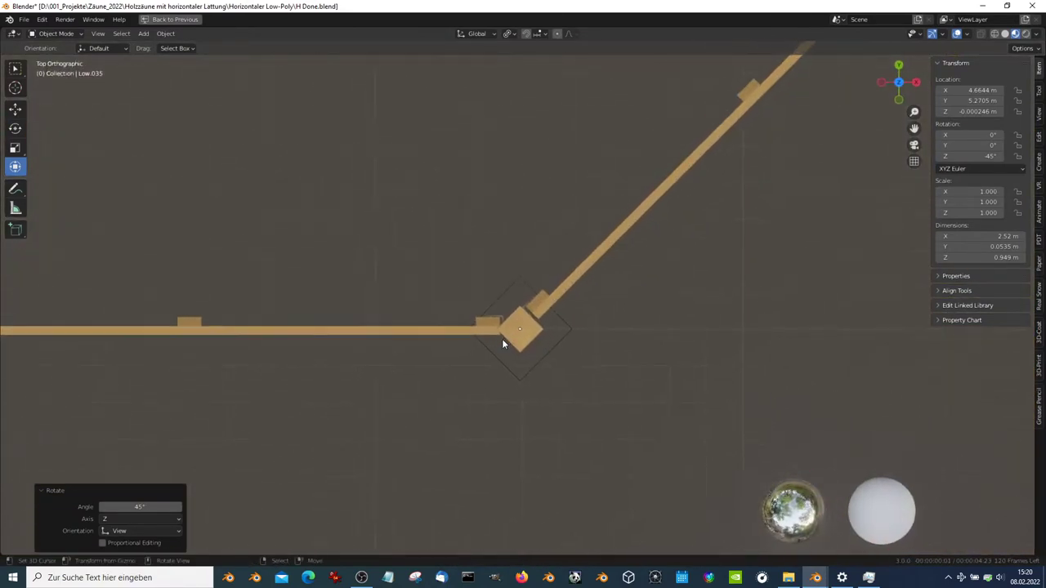
scroll(560, 334, "up", 3)
left_click(618, 361)
key("r")
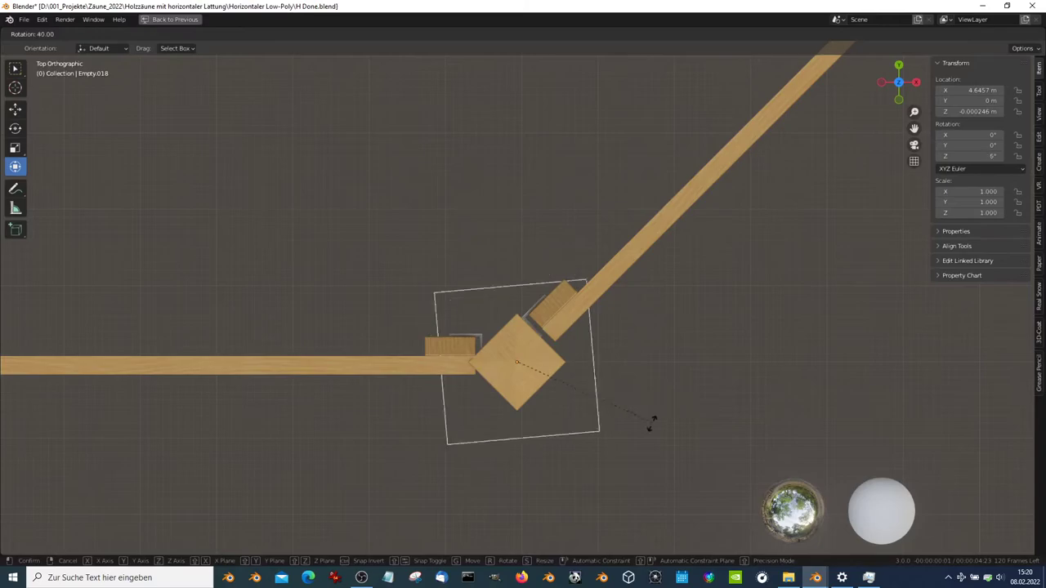
key("Escape")
left_click(601, 302)
key("r")
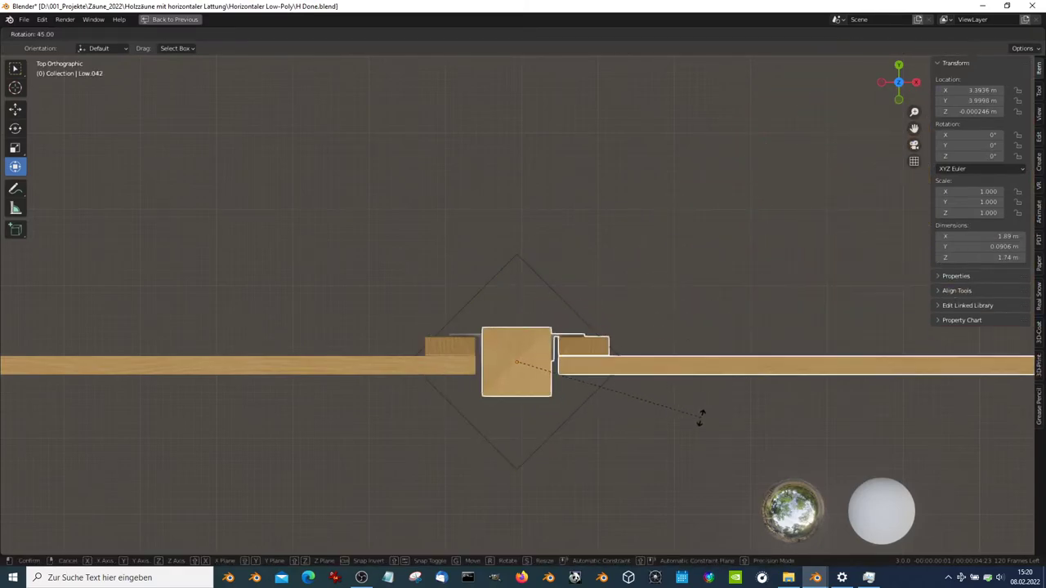
left_click(697, 425)
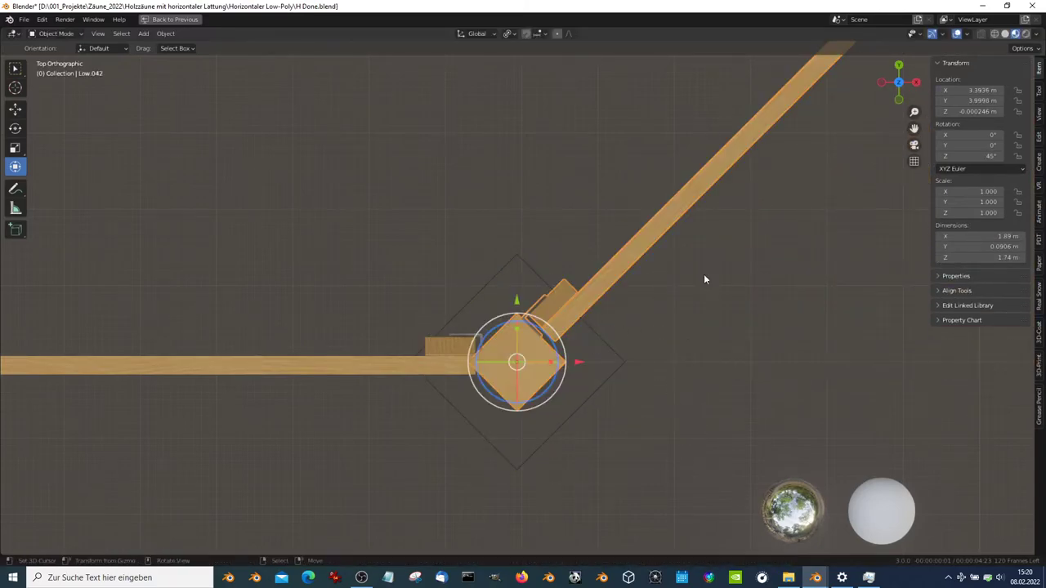
key("r")
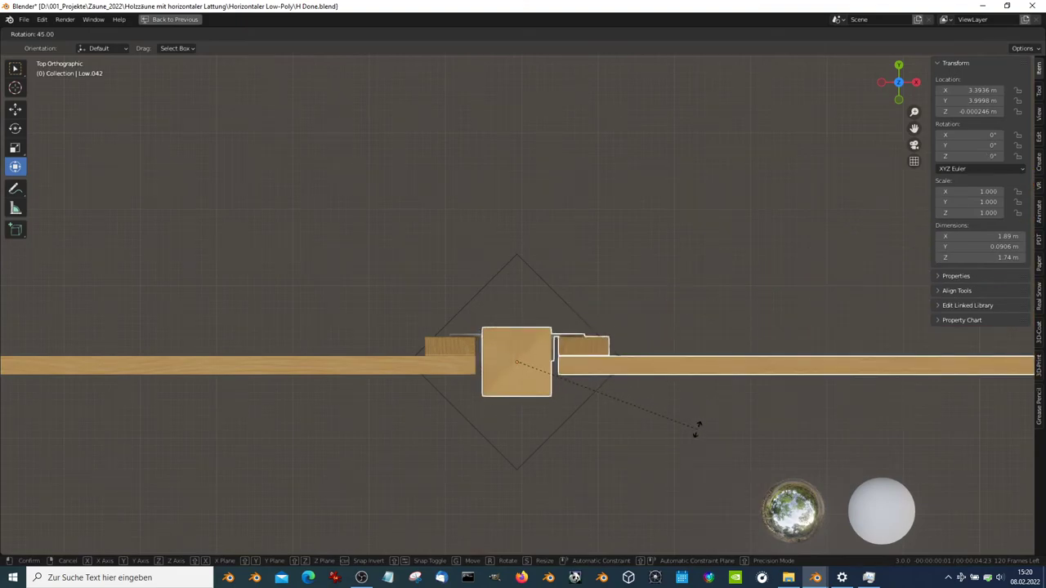
left_click(588, 204)
Move diagonal plank Low.035 onto the upper post's empty with Copy Location
scroll(582, 204, "down", 5)
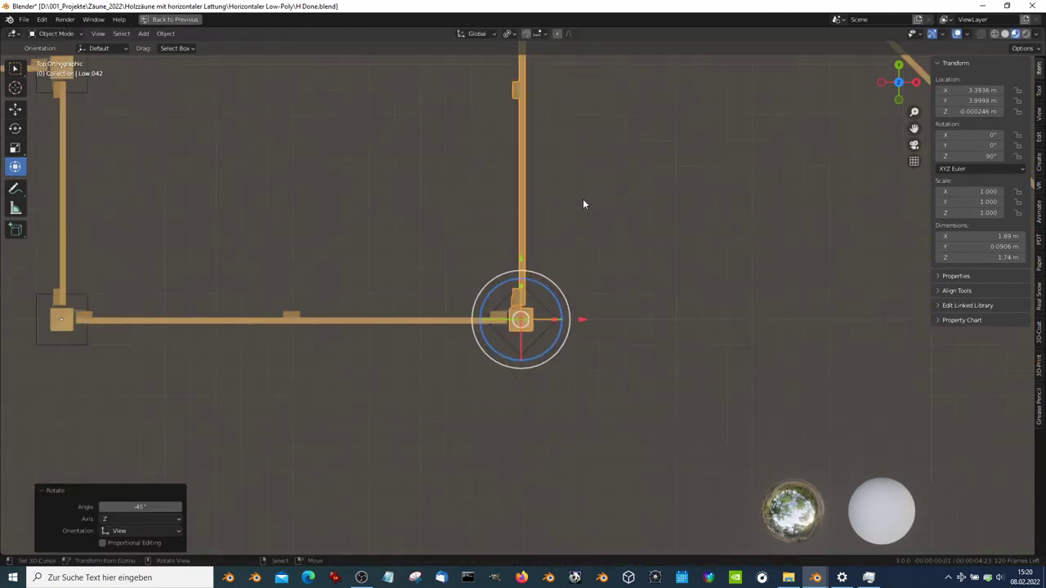
scroll(583, 204, "down", 2)
scroll(609, 187, "up", 2)
left_click(670, 315)
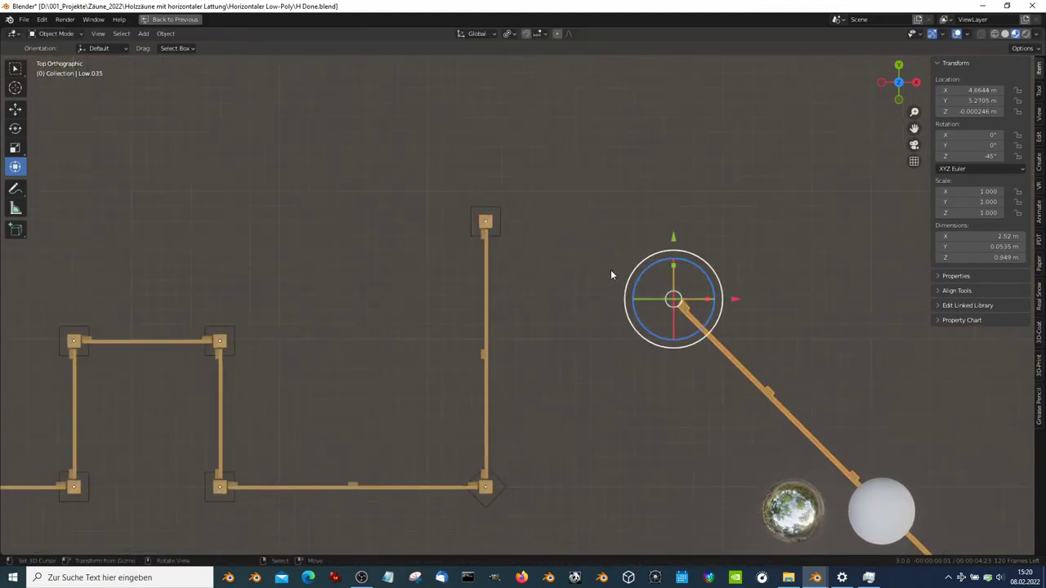
left_click(507, 217, "shift")
key("ctrl+l")
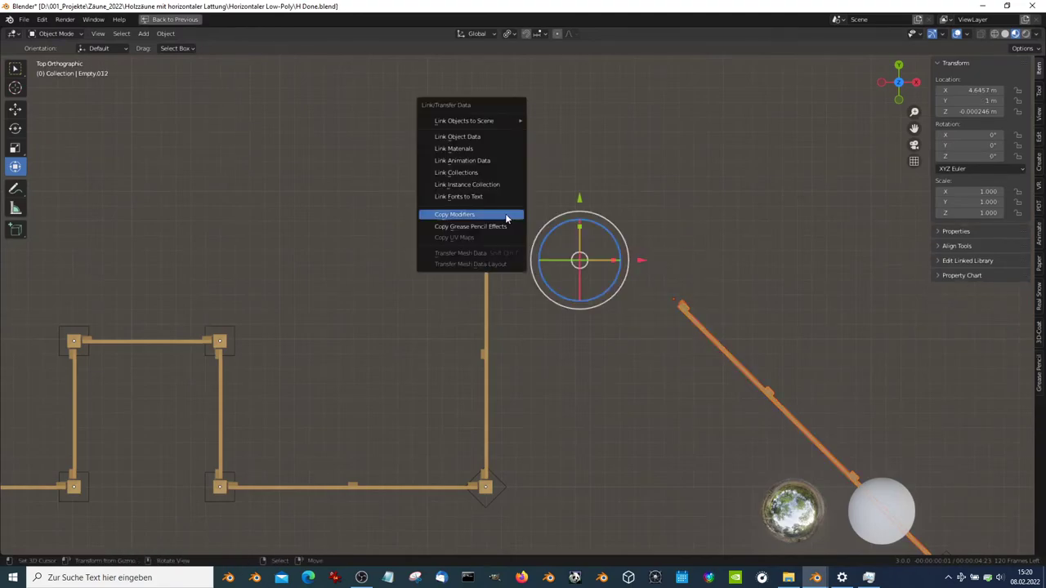
key("ctrl+c")
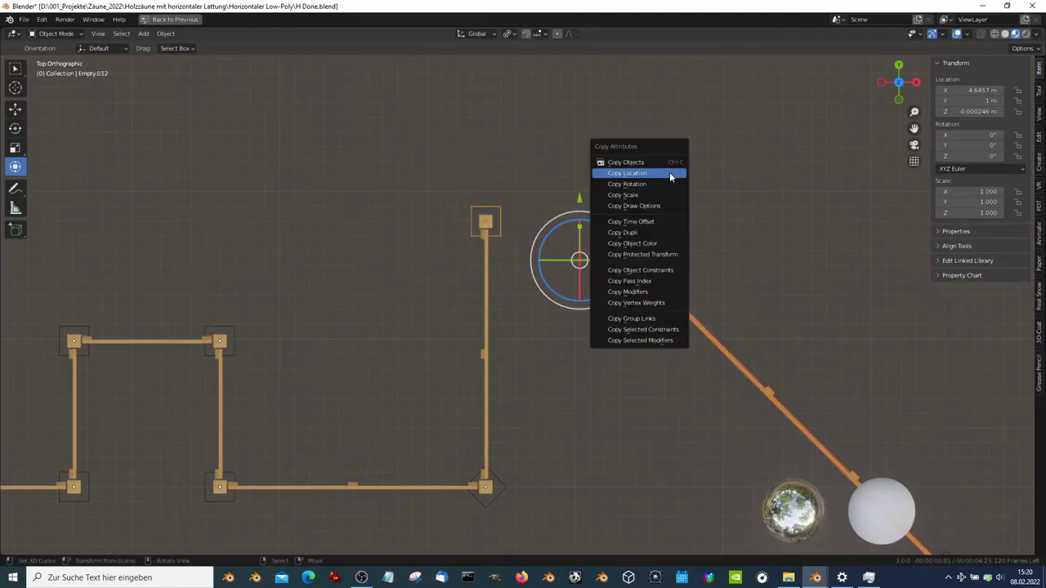
left_click(669, 171)
Rotate Low.035 -45° to run horizontally, then return to the Final Bake file
left_click(590, 338)
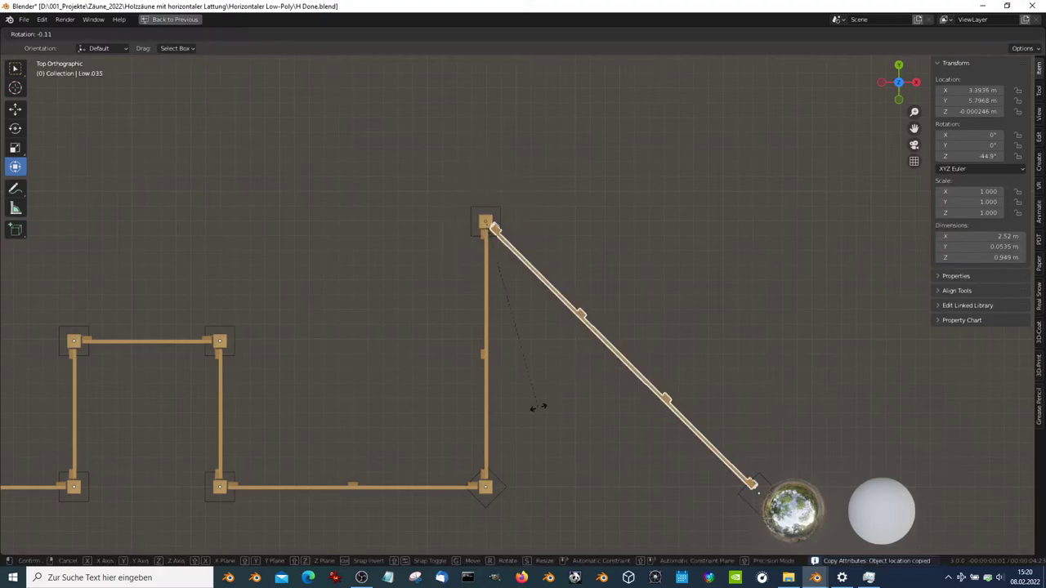
key("r")
left_click(680, 333)
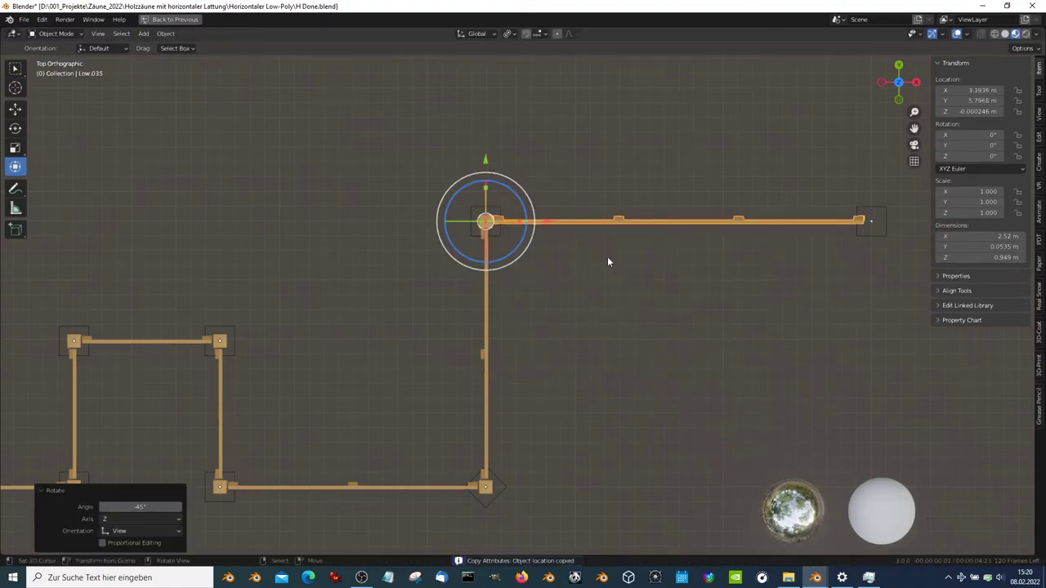
key("alt+Tab")
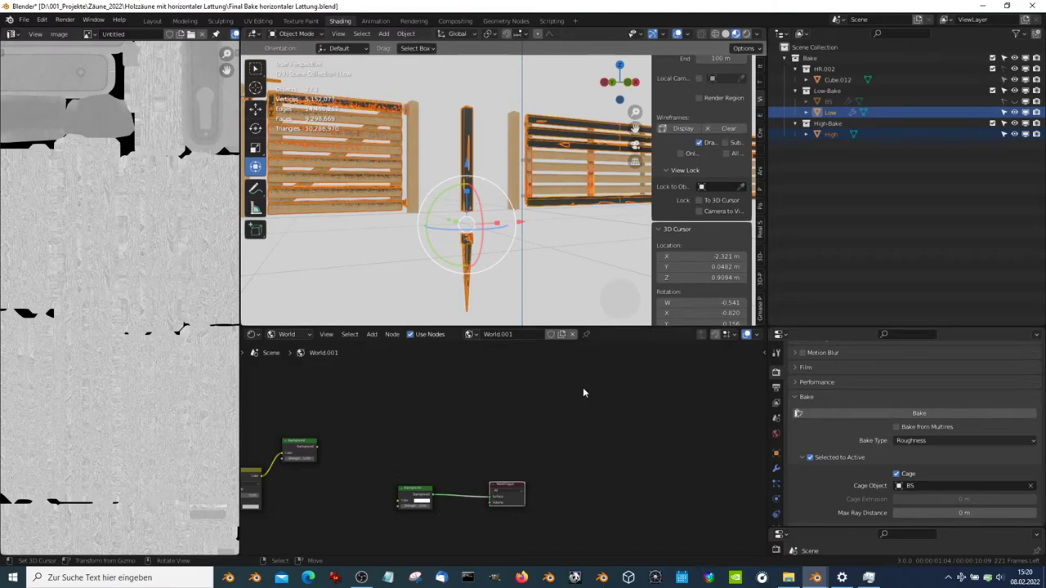
mouse_move(496, 130)
middle_mouse_down()
mouse_move(501, 208)
mouse_move(474, 287)
mouse_move(524, 330)
mouse_move(491, 294)
mouse_move(479, 374)
mouse_move(532, 322)
mouse_move(571, 229)
mouse_move(564, 237)
mouse_move(539, 192)
middle_mouse_up()
scroll(494, 203, "up", 3)
scroll(483, 191, "up", 3)
key("ctrl+space")
scroll(541, 199, "up", 2)
mouse_move(495, 162)
middle_mouse_down()
mouse_move(699, 153)
mouse_move(520, 194)
mouse_move(649, 263)
mouse_move(432, 269)
mouse_move(662, 278)
mouse_move(736, 296)
middle_mouse_up()
scroll(432, 270, "down", 2)
key("ctrl+space")
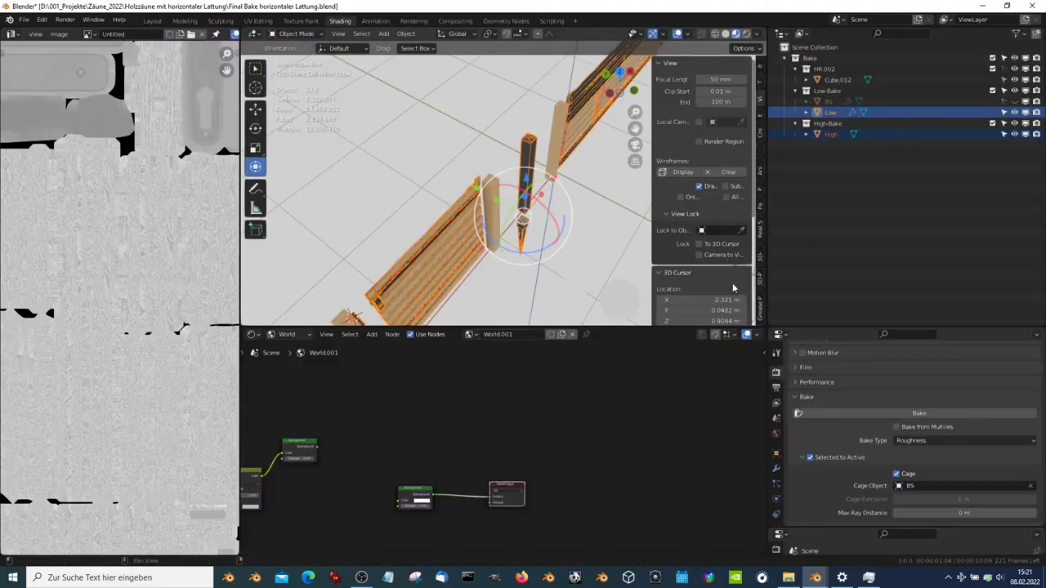
mouse_move(572, 205)
middle_mouse_down()
mouse_move(501, 166)
mouse_move(651, 219)
middle_mouse_up()
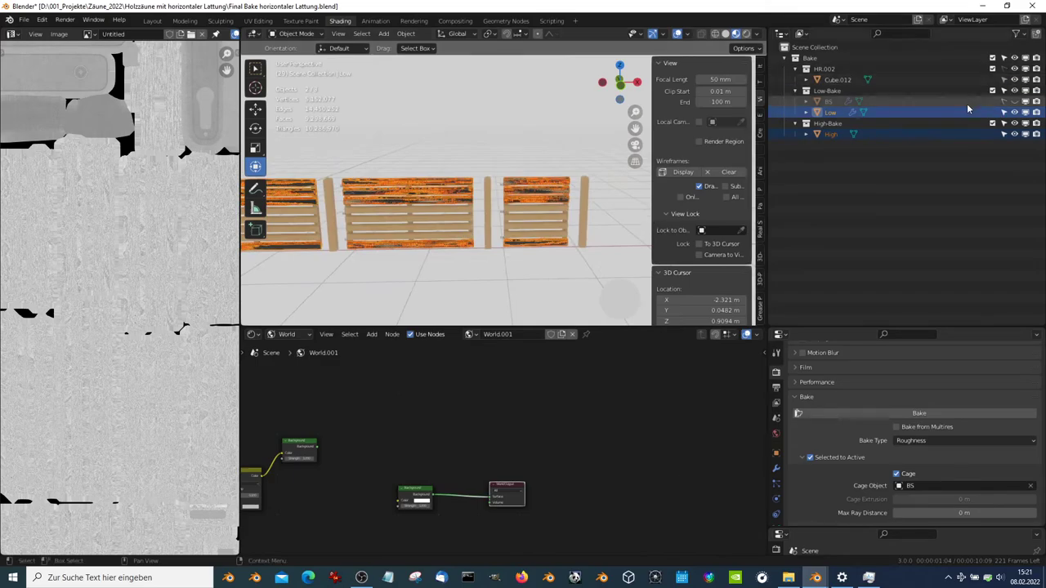
Hide HR.002 and its fence posts, then select High with Low as the active object
left_click(830, 137, "ctrl")
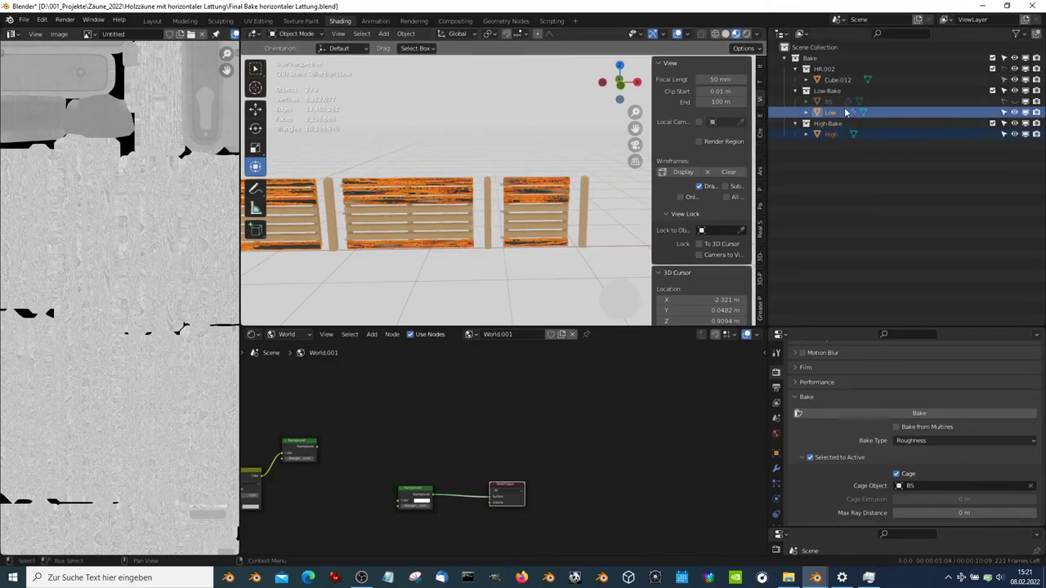
left_click(1020, 69)
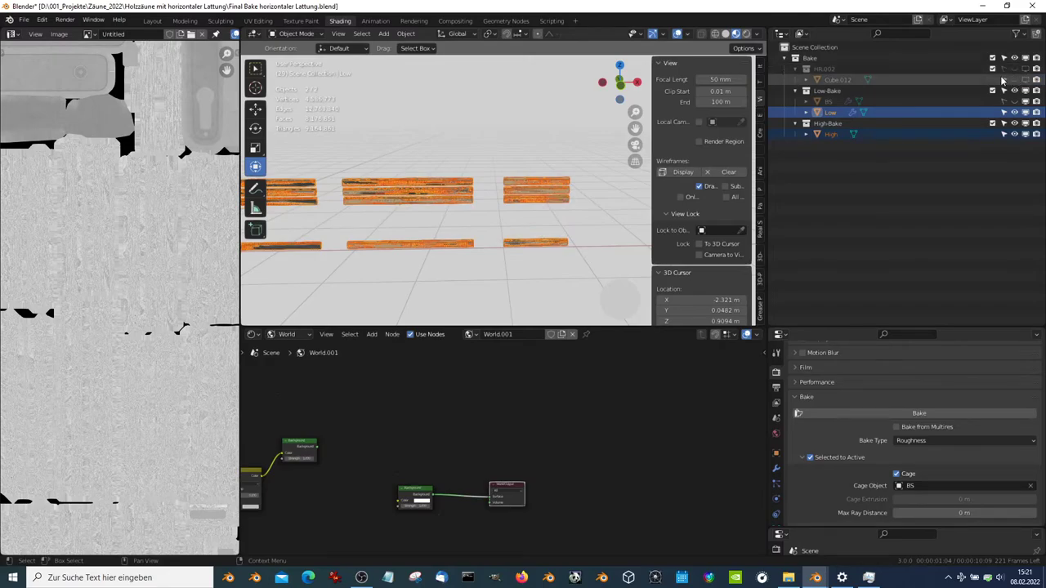
left_click(846, 136)
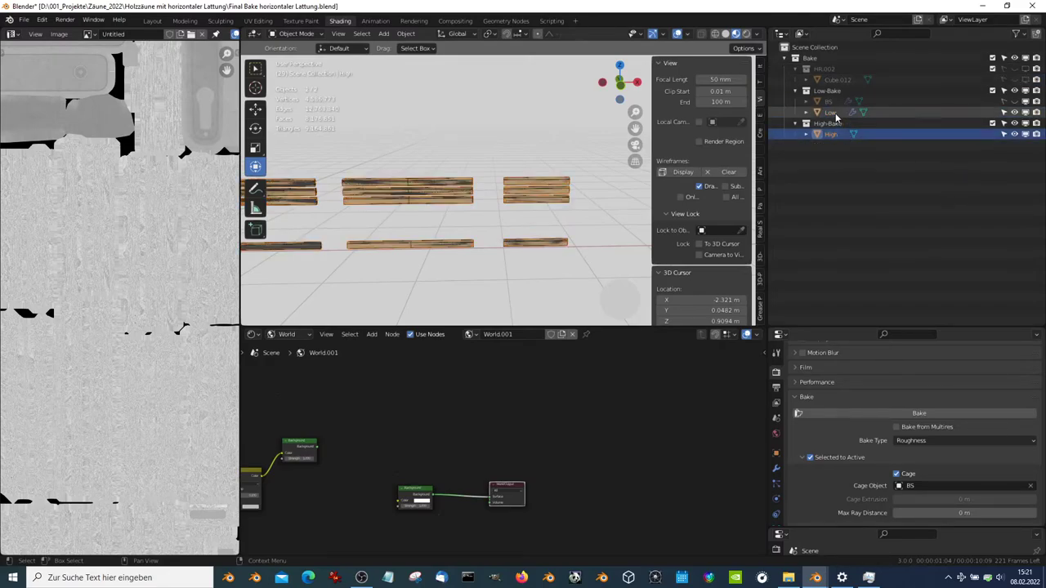
left_click(833, 113, "ctrl")
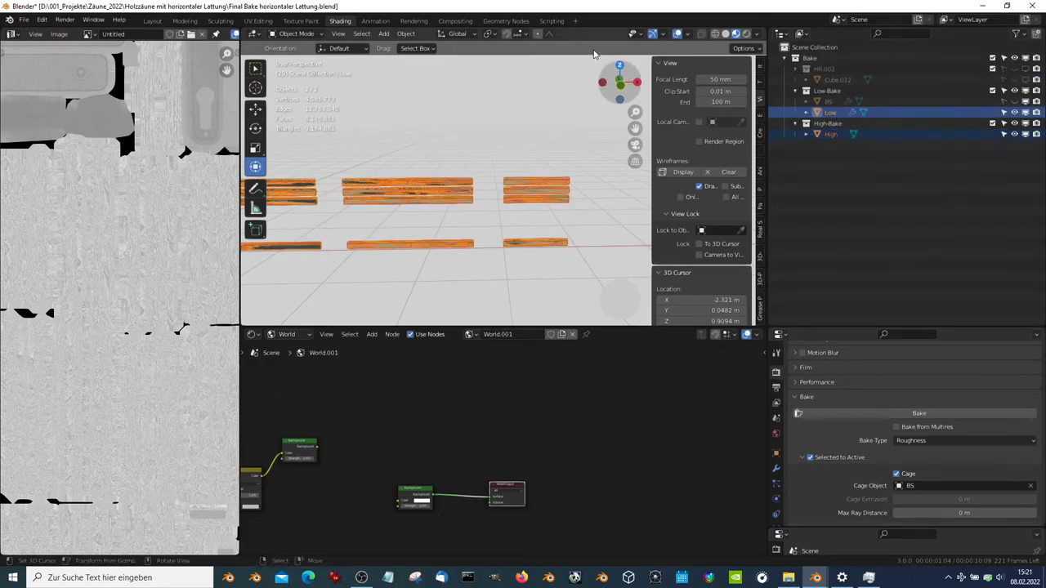
left_click(734, 33)
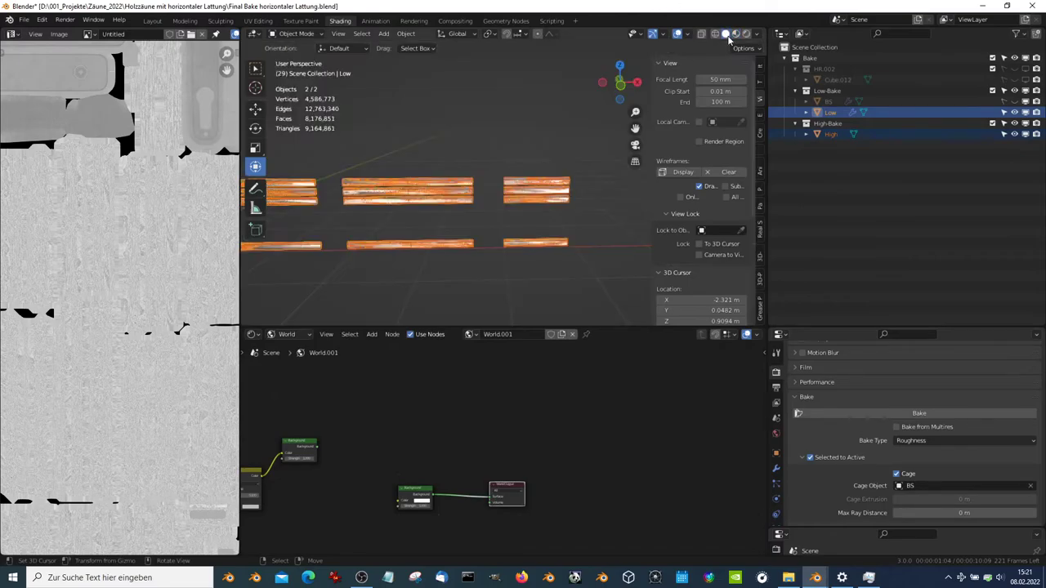
Set the bake type to Combined and reselect High with Low active
left_click(927, 442)
left_click(929, 431)
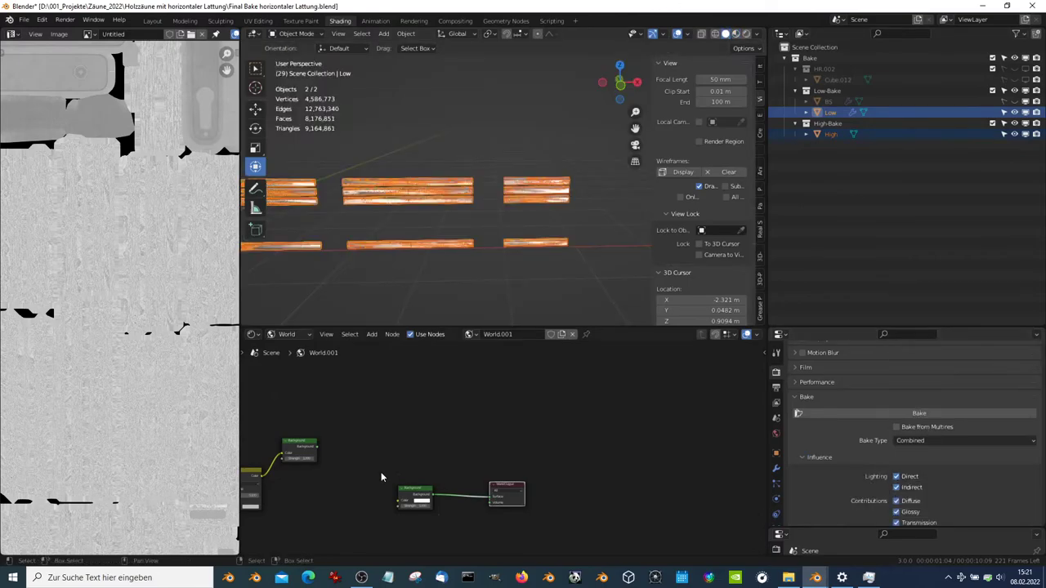
left_click(830, 134)
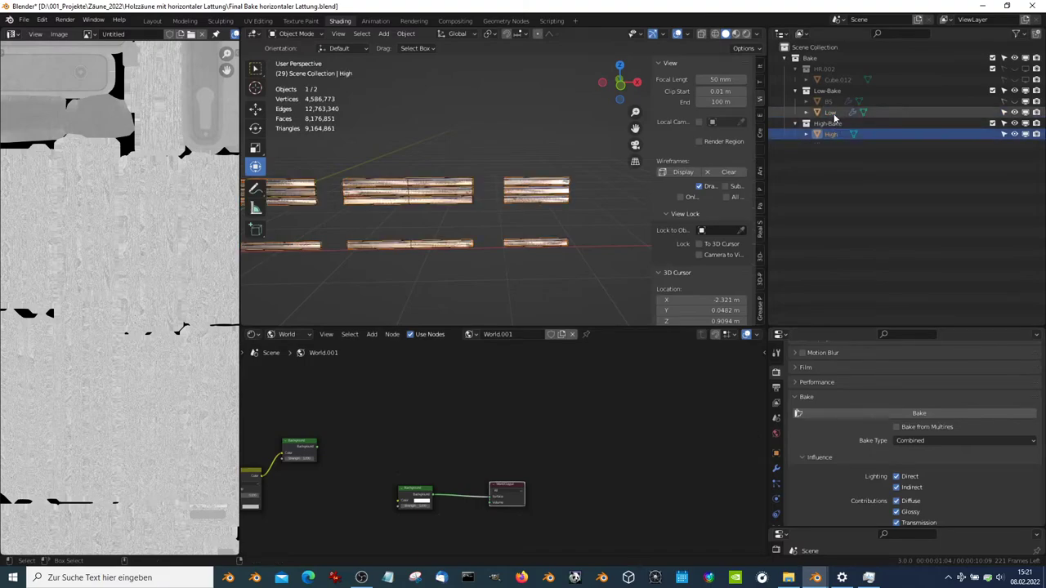
left_click(833, 113, "ctrl")
Show Low's object material nodes and zoom in on its Image Texture node
left_click(289, 336)
left_click(294, 347)
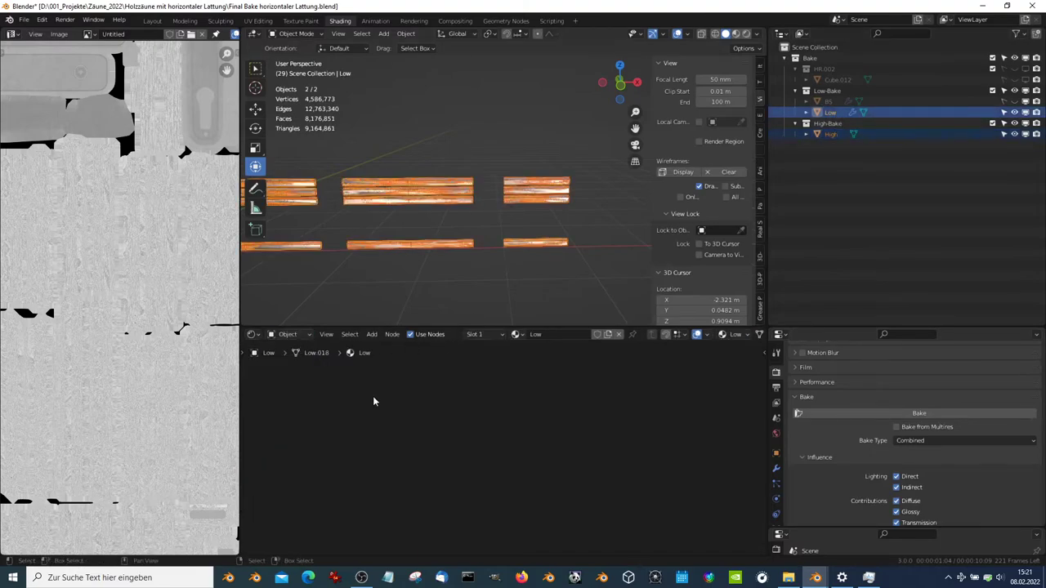
left_click(326, 335)
left_click(363, 428)
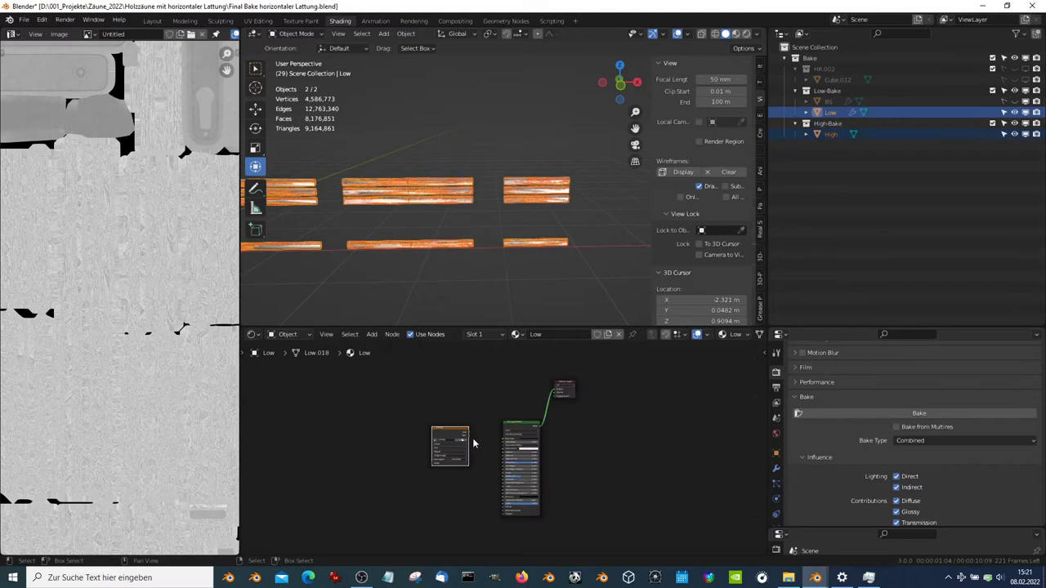
key("KP_Decimal")
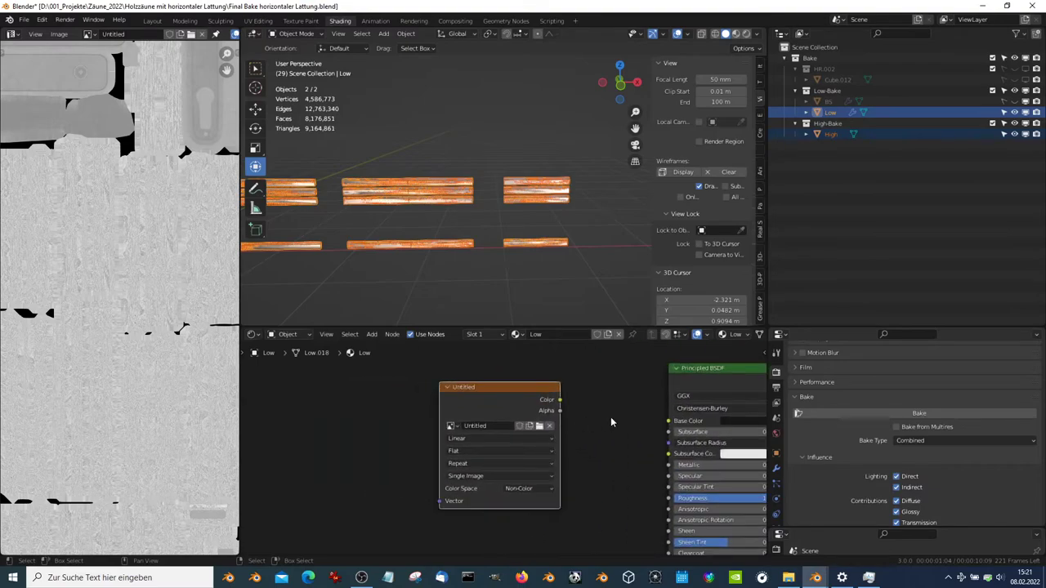
Create a new 8192 × 8192 px image, Untitled.001, in the Image Texture node
scroll(596, 431, "down", 2)
left_click(537, 436)
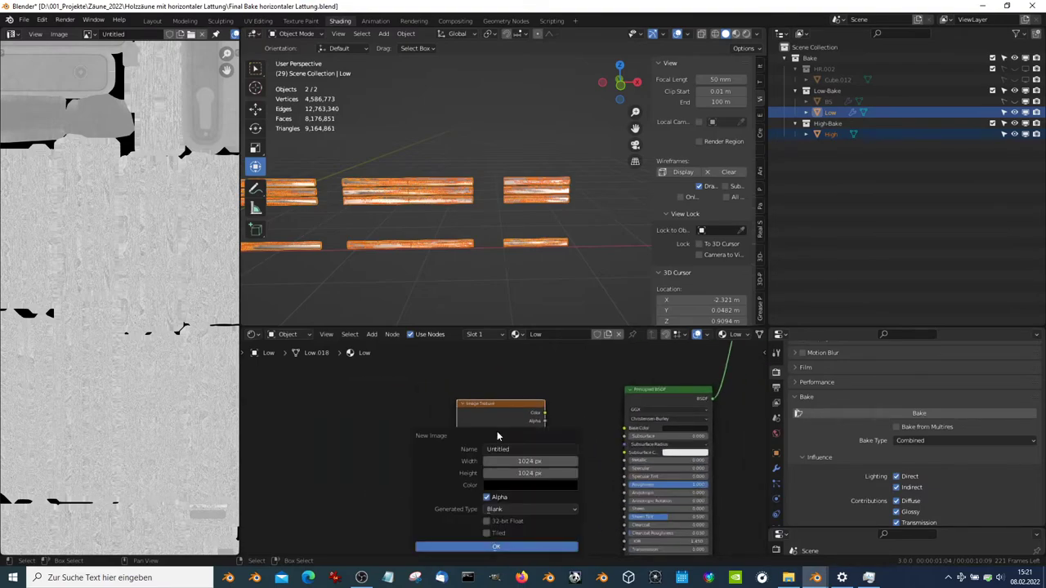
left_click(531, 461)
type("*8")
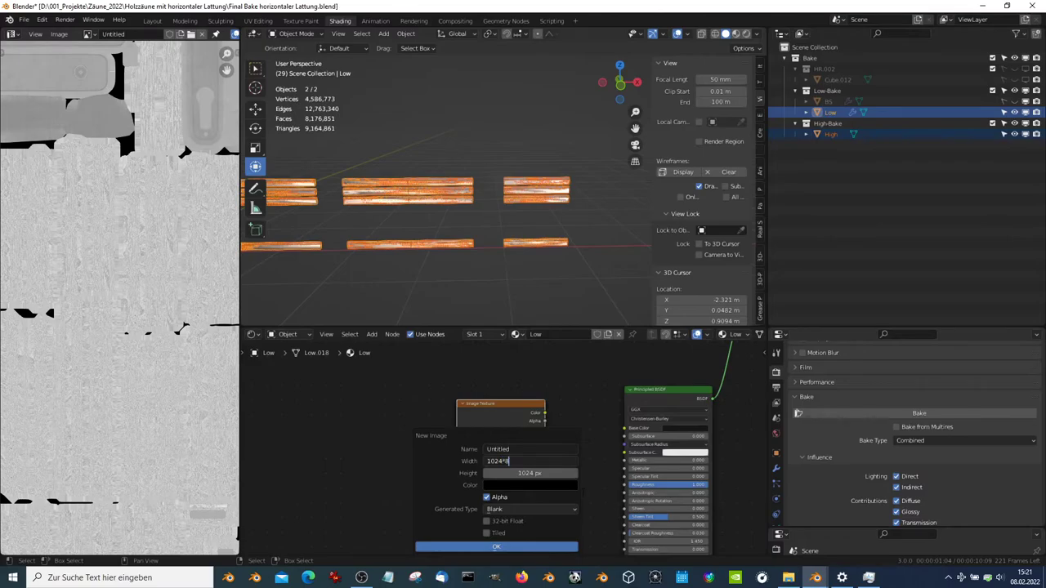
key("Return")
left_click(530, 473)
type("8192")
key("Return")
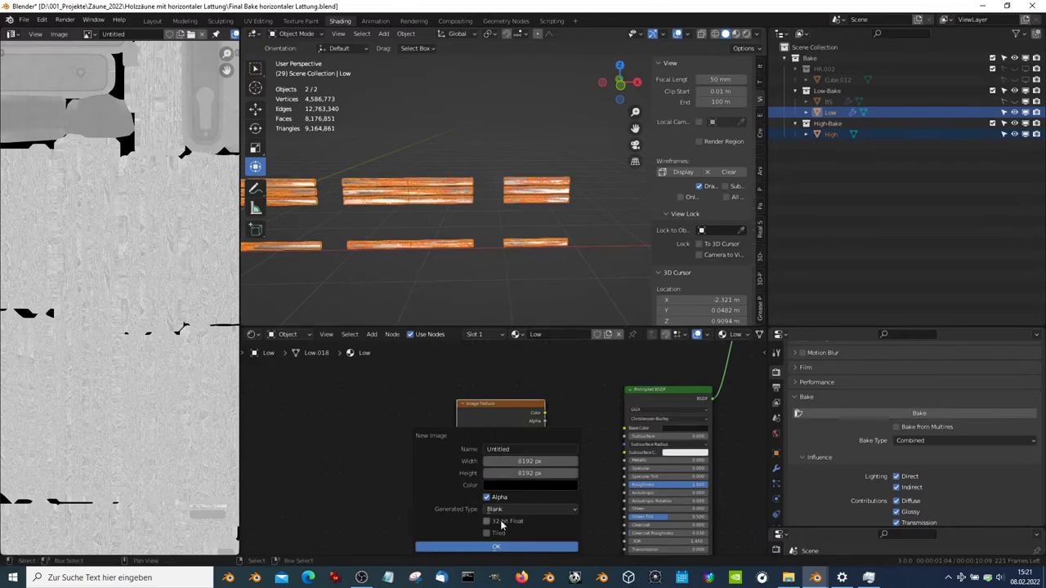
left_click(516, 548)
left_click_drag(515, 410, 530, 406)
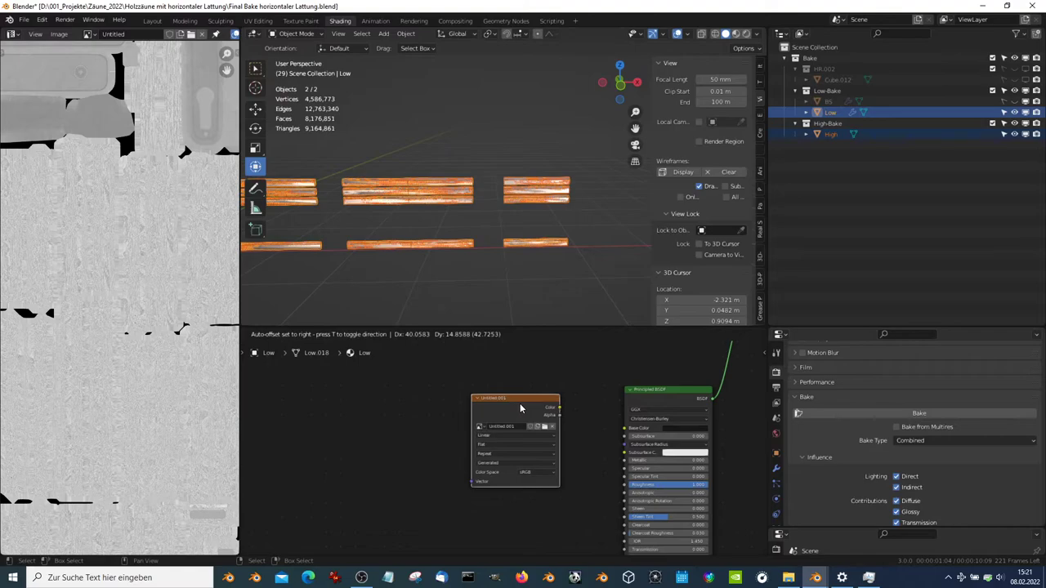
scroll(616, 417, "down", 2)
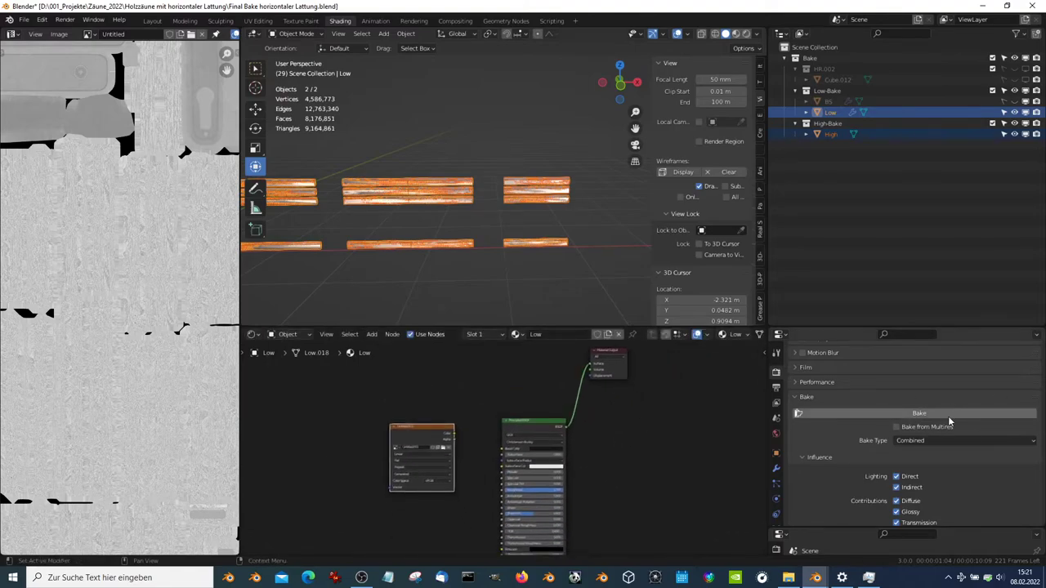
Save the Final Bake file, start the Combined texture bake, and switch to H Done.blend
left_click(30, 20)
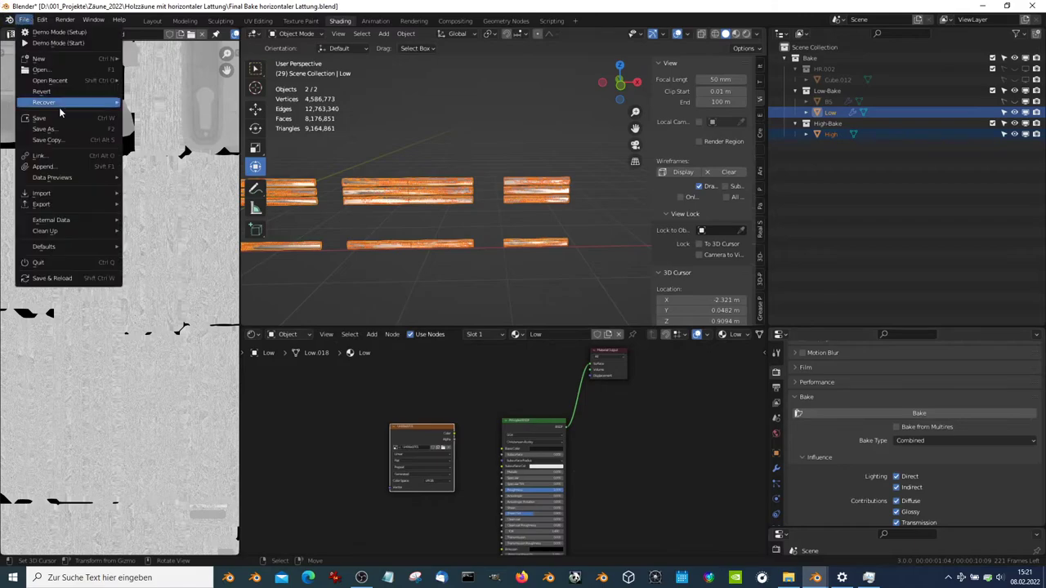
left_click(59, 107)
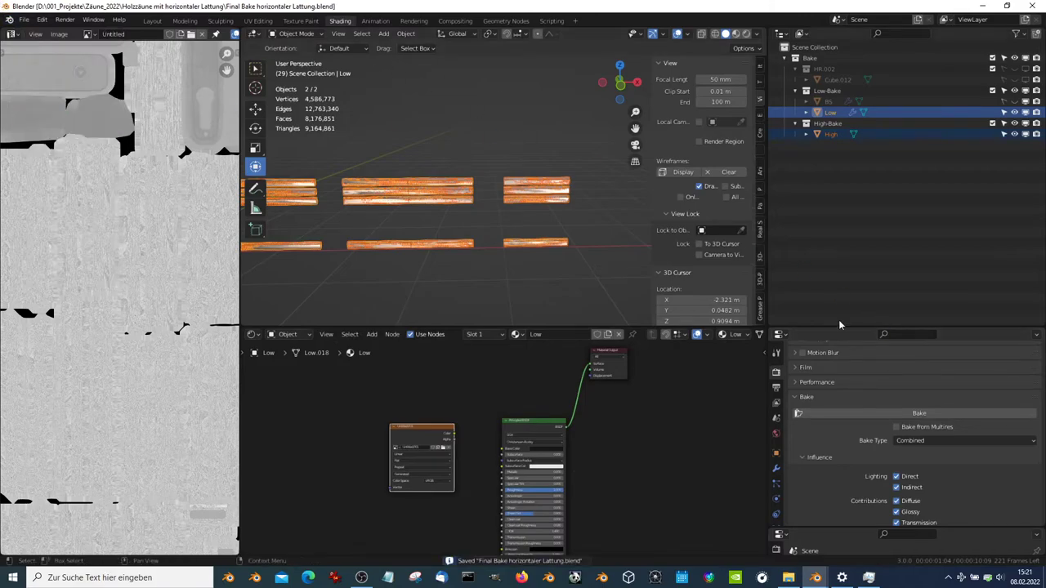
scroll(959, 417, "up", 2)
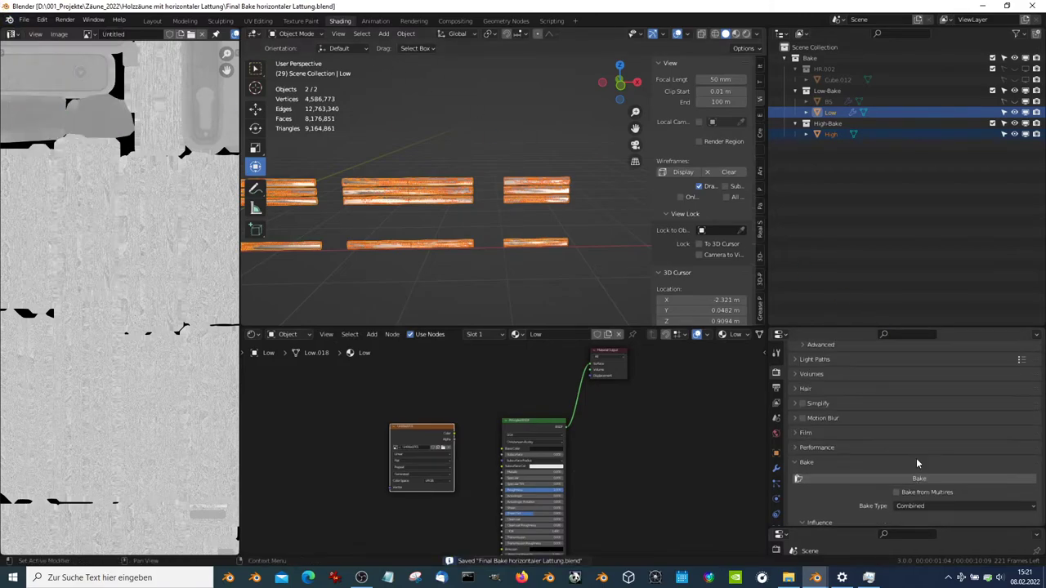
left_click(935, 479)
scroll(936, 479, "down", 4)
scroll(914, 445, "up", 2)
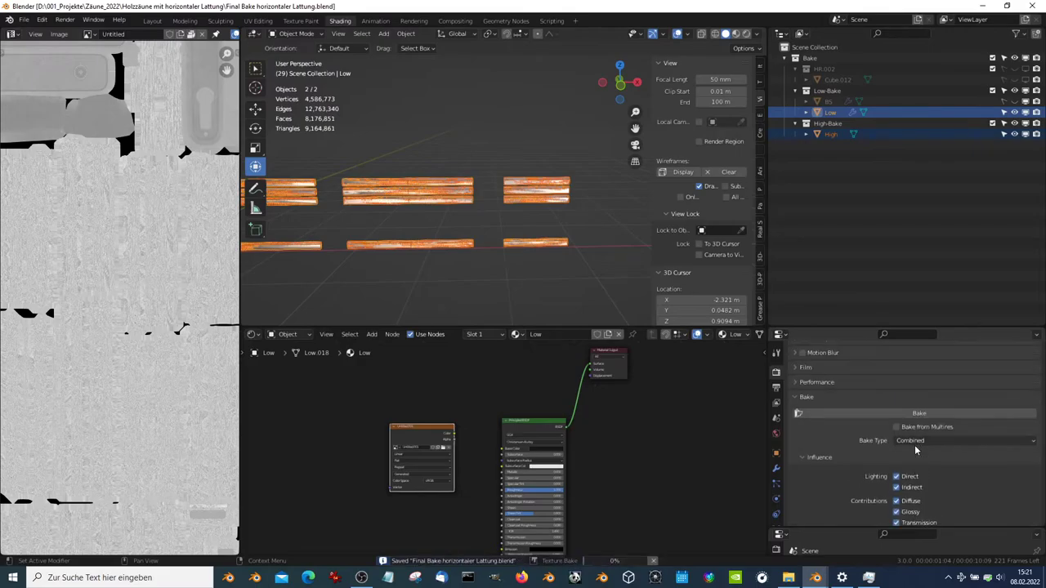
scroll(914, 444, "up", 12)
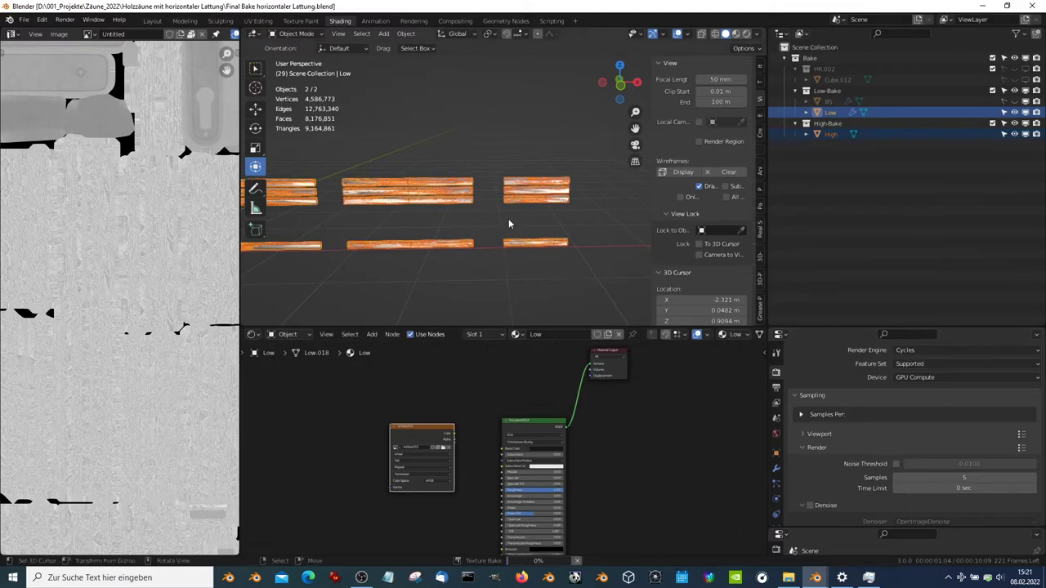
key("alt+Tab")
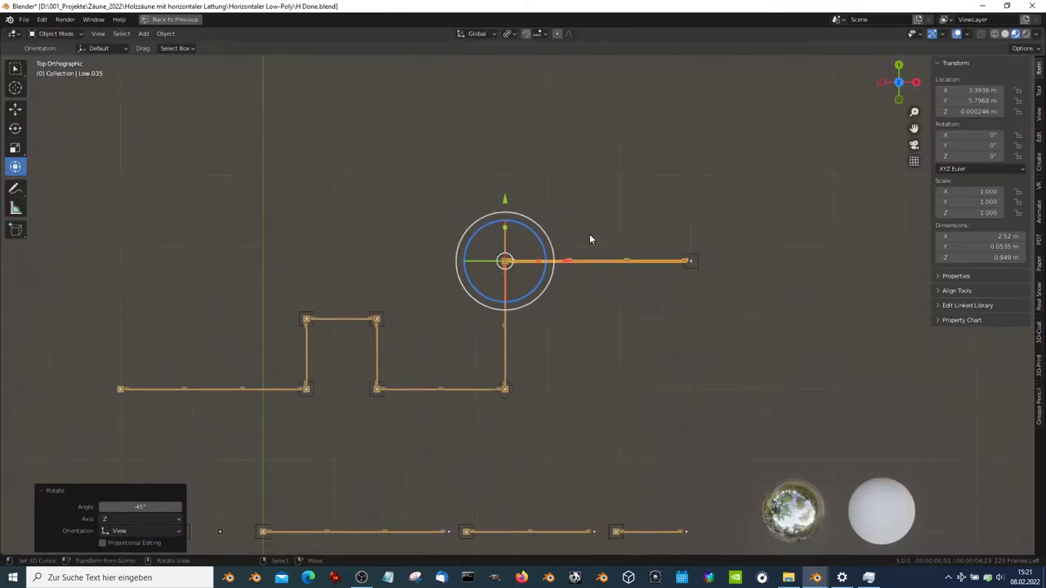
Move the board onto its post and pan across the fence layout
key("g")
left_click(511, 217)
scroll(509, 207, "down", 5)
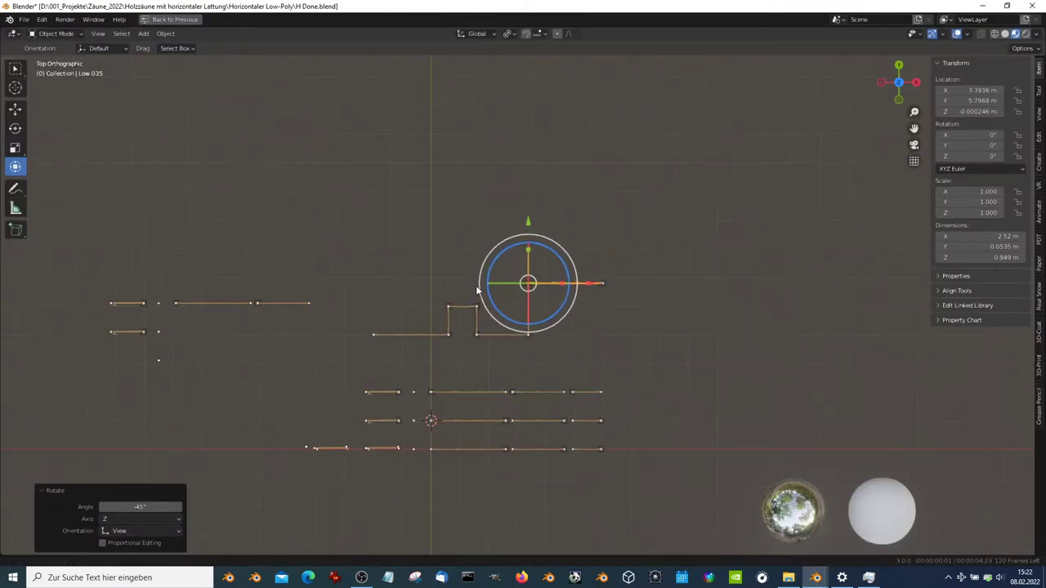
middle_click_drag(394, 254, 498, 264, "shift")
Check the boards Low.046, Low.041 and Low.038 by selecting each
left_click(498, 256)
scroll(523, 278, "down", 2)
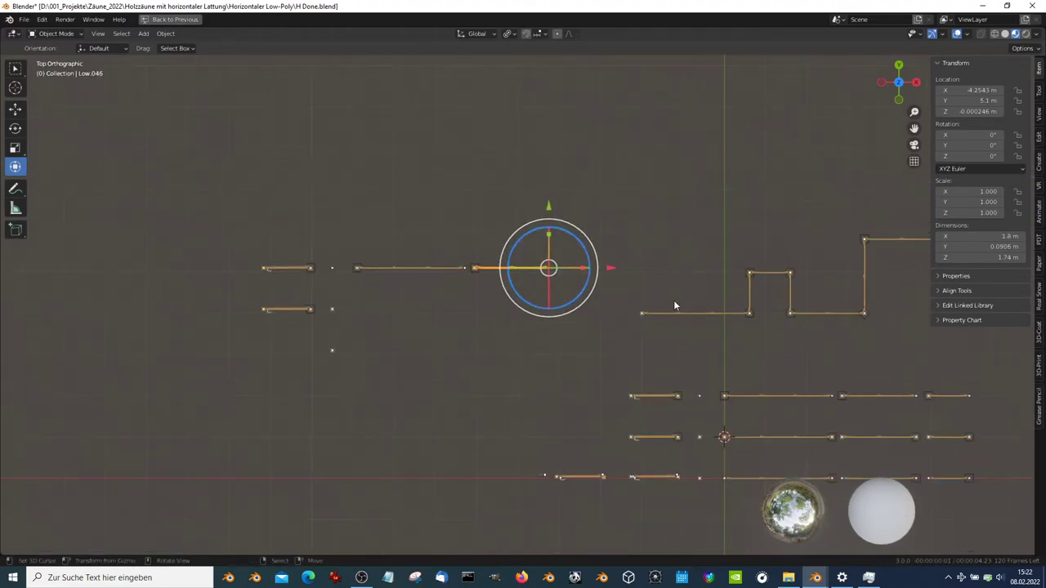
key("ctrl+grave")
key("ctrl+grave")
left_click(653, 315)
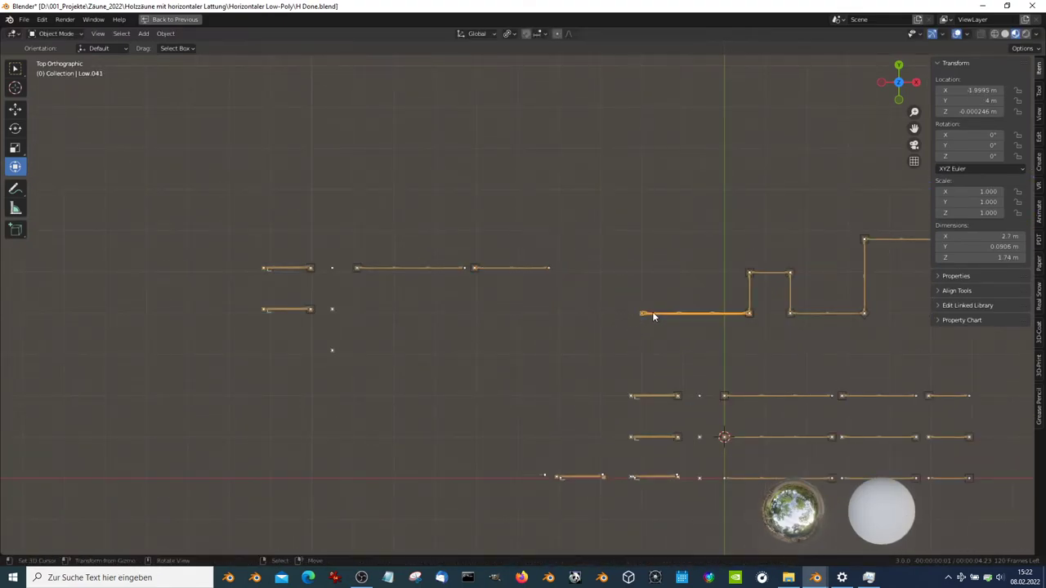
left_click(547, 272)
left_click(339, 351)
scroll(455, 336, "up", 2)
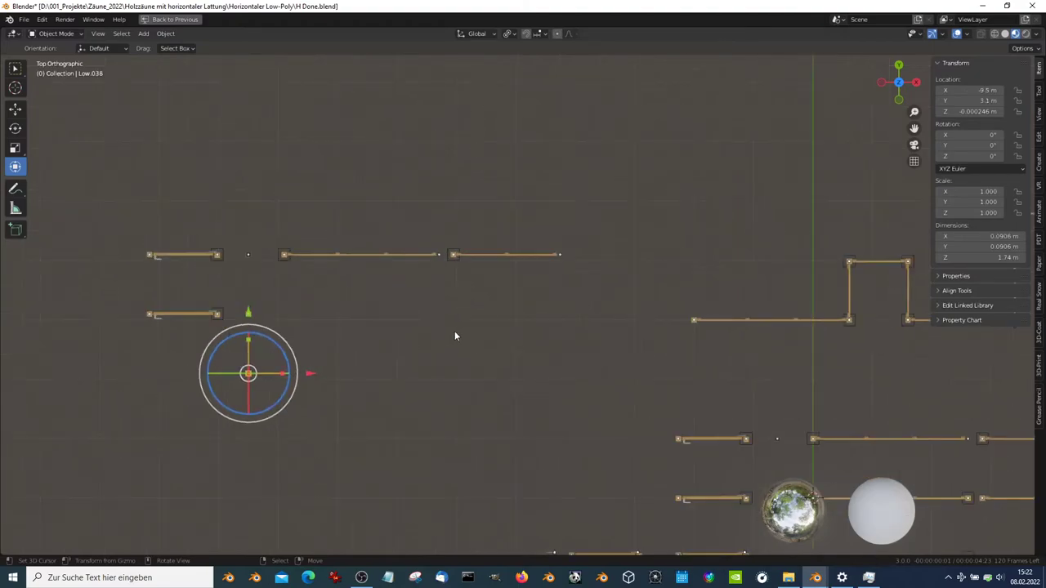
Apply rotation to the upper and lower boards
left_click(535, 263)
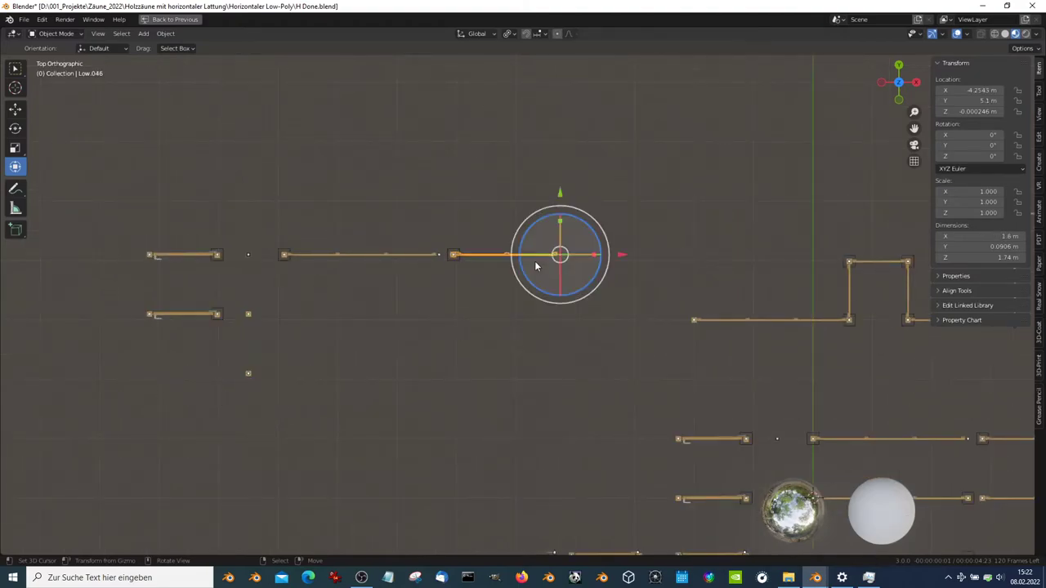
left_click(754, 322, "shift")
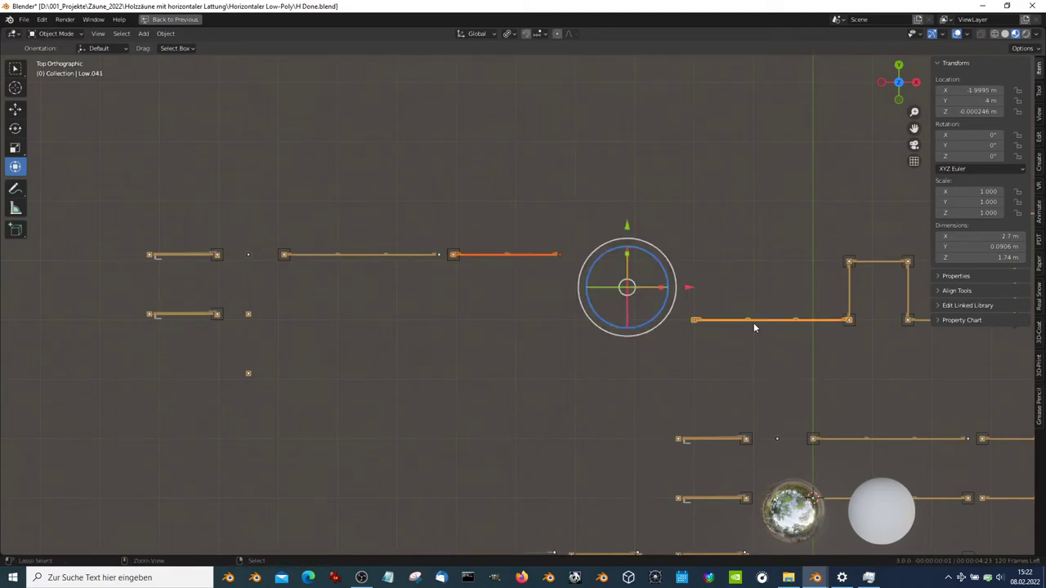
key("ctrl+a")
left_click(748, 304)
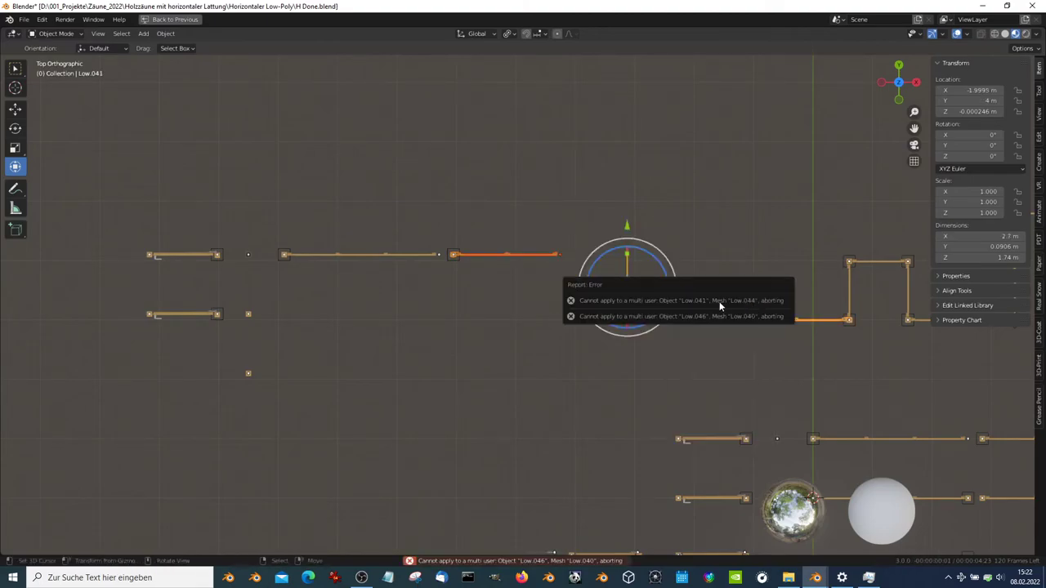
Copy the lower board Low.041's location onto the upper board
left_click(540, 261)
scroll(577, 307, "down", 1)
scroll(577, 308, "up", 1)
left_click(621, 325, "shift")
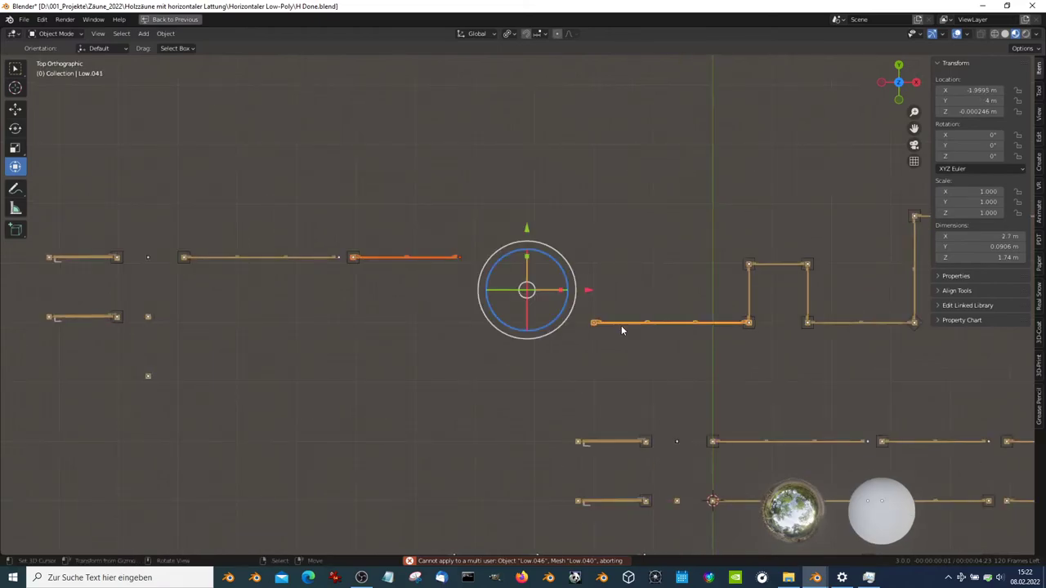
key("ctrl+c")
left_click(622, 328)
Select board Low.046 and try rotating it around the post, then cancel
scroll(561, 332, "up", 3)
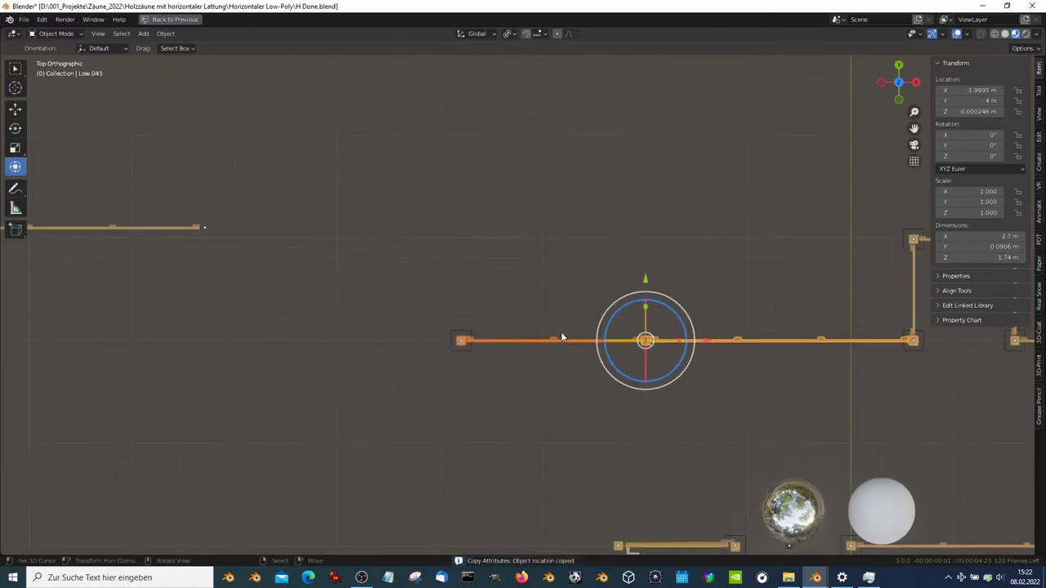
left_click(561, 332)
scroll(547, 323, "up", 2)
scroll(539, 309, "up", 3)
key("r")
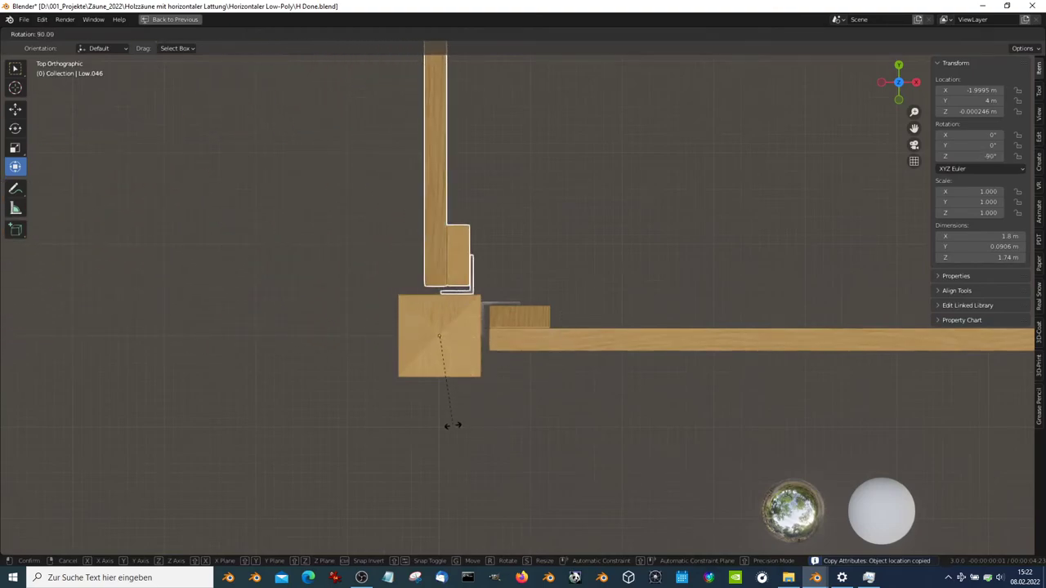
key("Escape")
scroll(460, 394, "down", 3)
scroll(482, 301, "down", 2)
Copy Empty.015's location onto the upper-left board and rotate it -90° into a corner
left_click(306, 264)
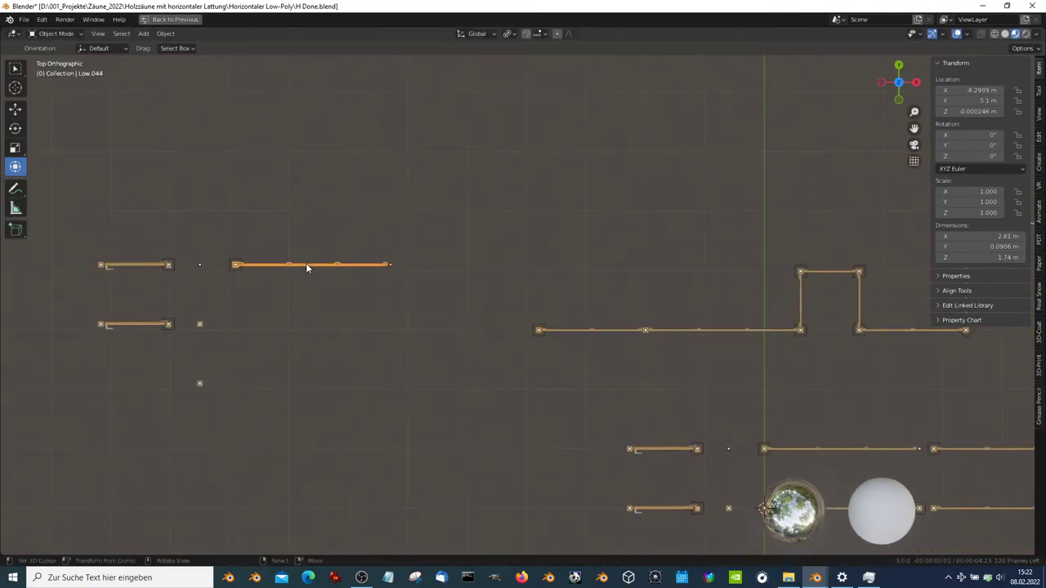
scroll(535, 361, "up", 3)
left_click(536, 363, "shift")
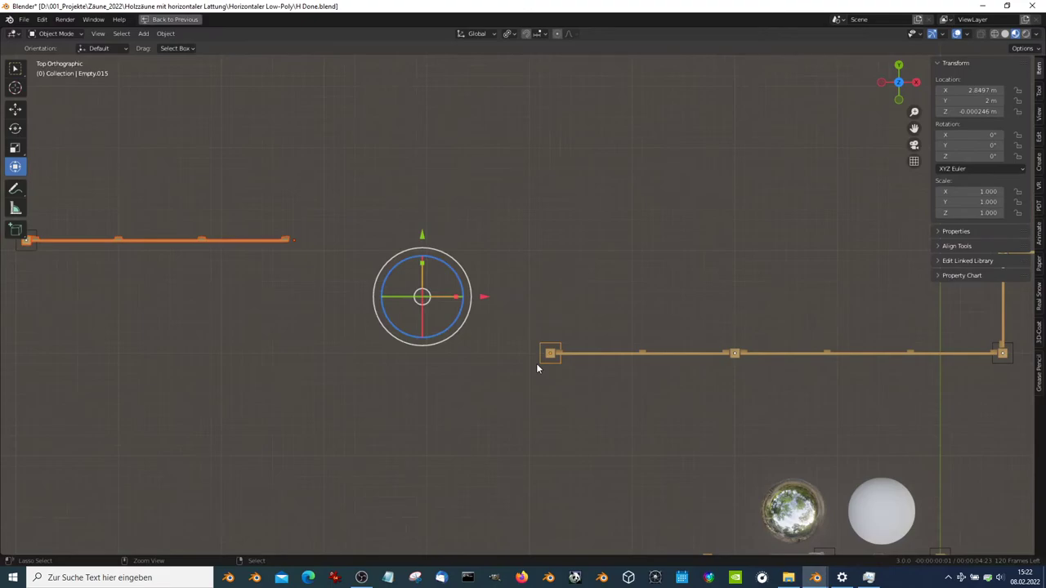
key("ctrl+c")
left_click(536, 363)
scroll(523, 364, "up", 1)
middle_click_drag(523, 364, 458, 215, "shift")
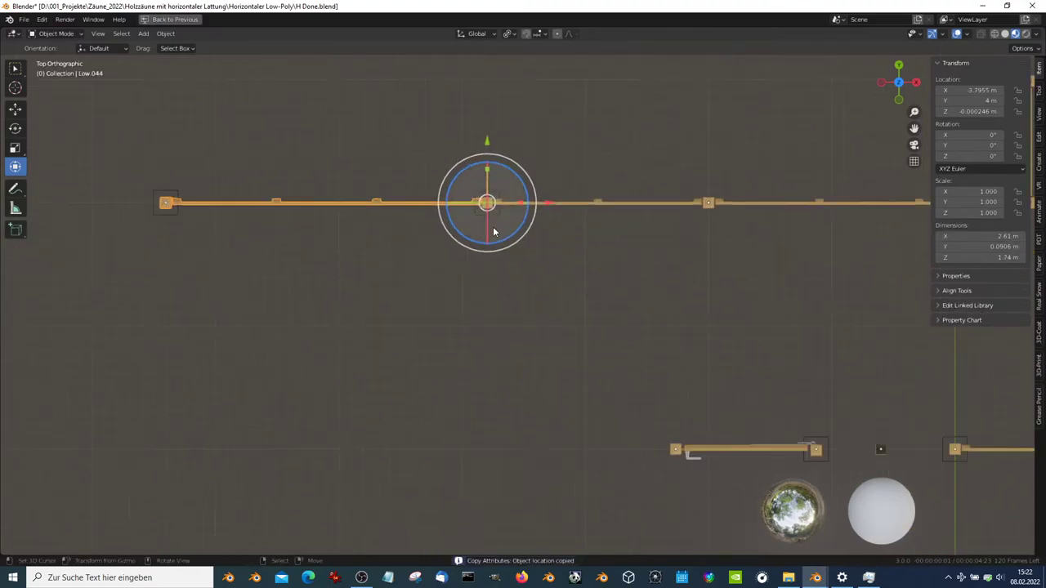
key("r")
left_click(622, 188)
Play and stop the animation, then select the left board Low.048
scroll(597, 273, "down", 4)
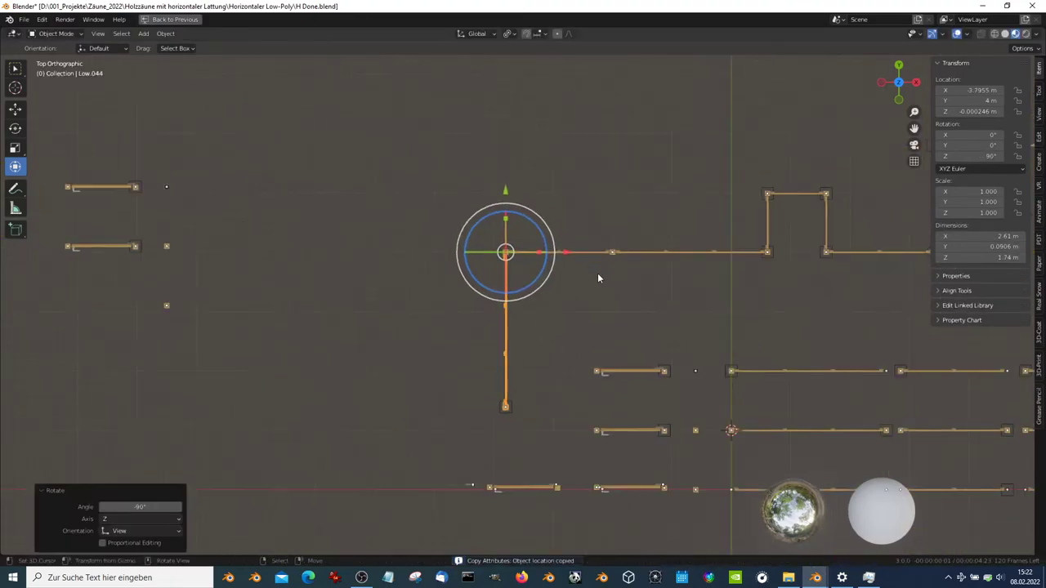
key("space")
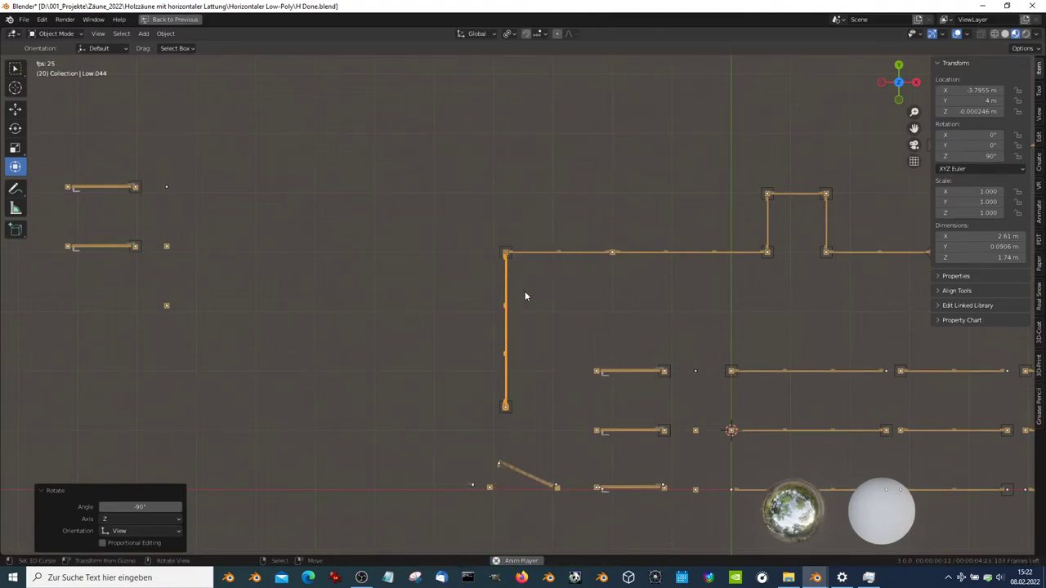
key("space")
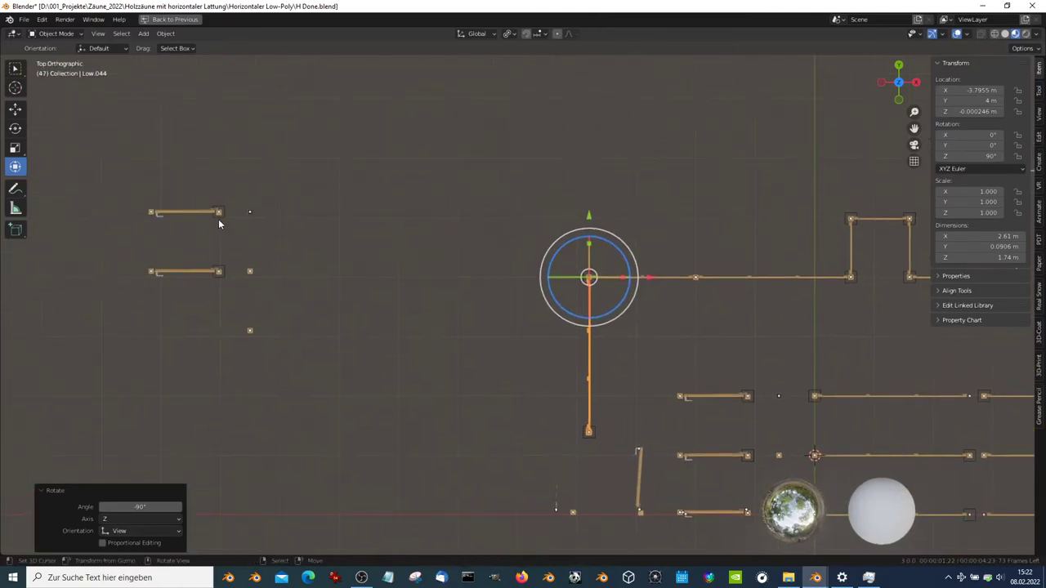
left_click(218, 214)
scroll(463, 288, "down", 2)
scroll(464, 288, "up", 1)
Frame the selected board and move the gate piece Low.047 to a new position
key("KP_Decimal")
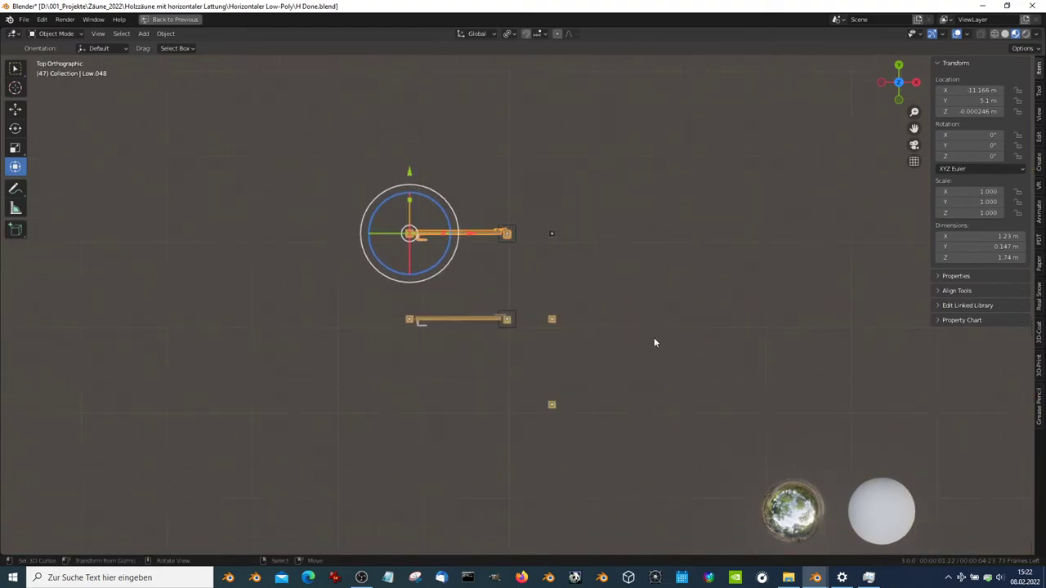
left_click(523, 232)
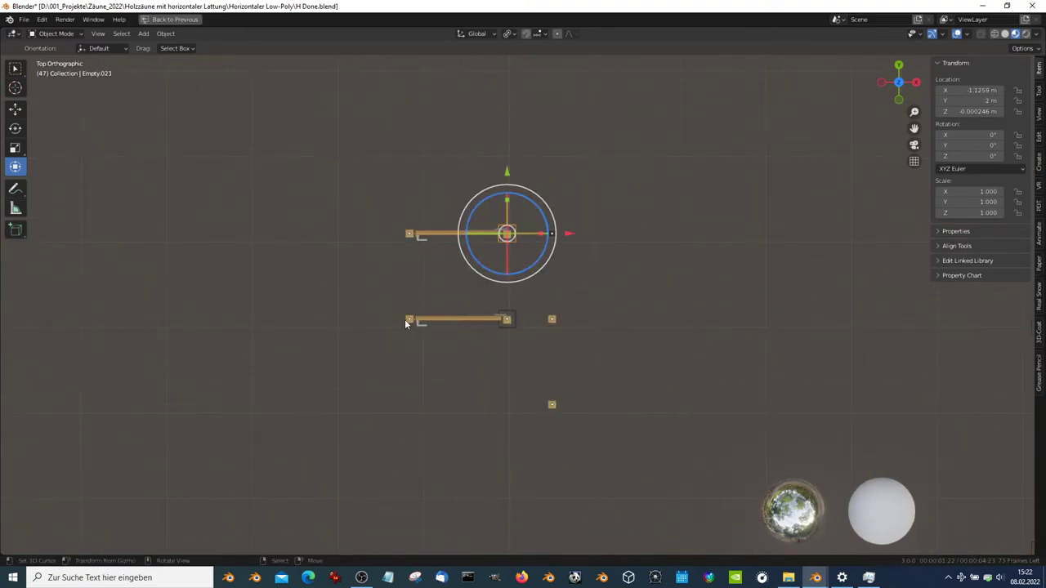
key("g")
left_click(399, 294)
Copy Empty.017's location onto the gate
scroll(707, 334, "down", 3)
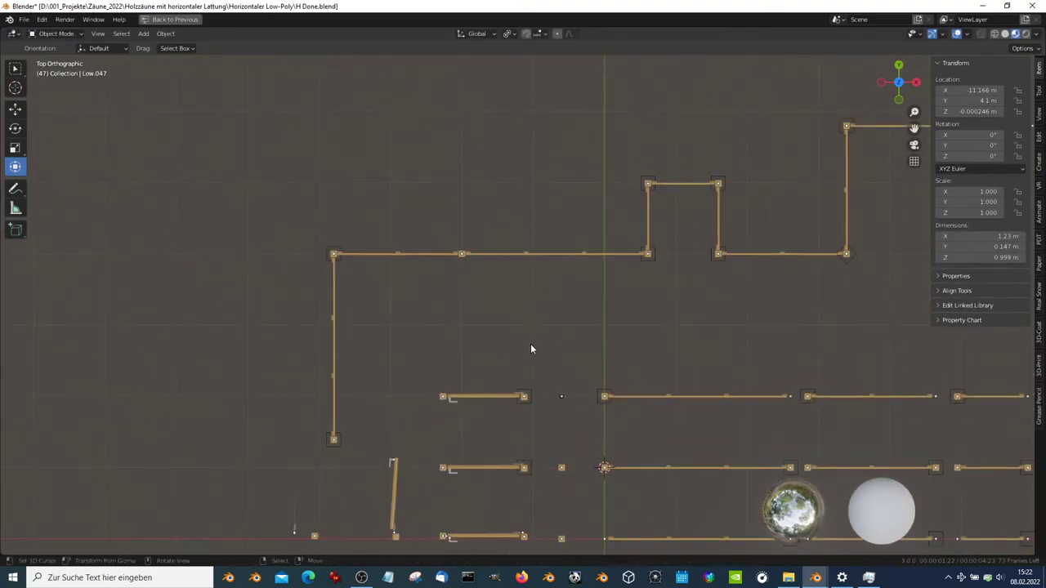
scroll(531, 343, "down", 1)
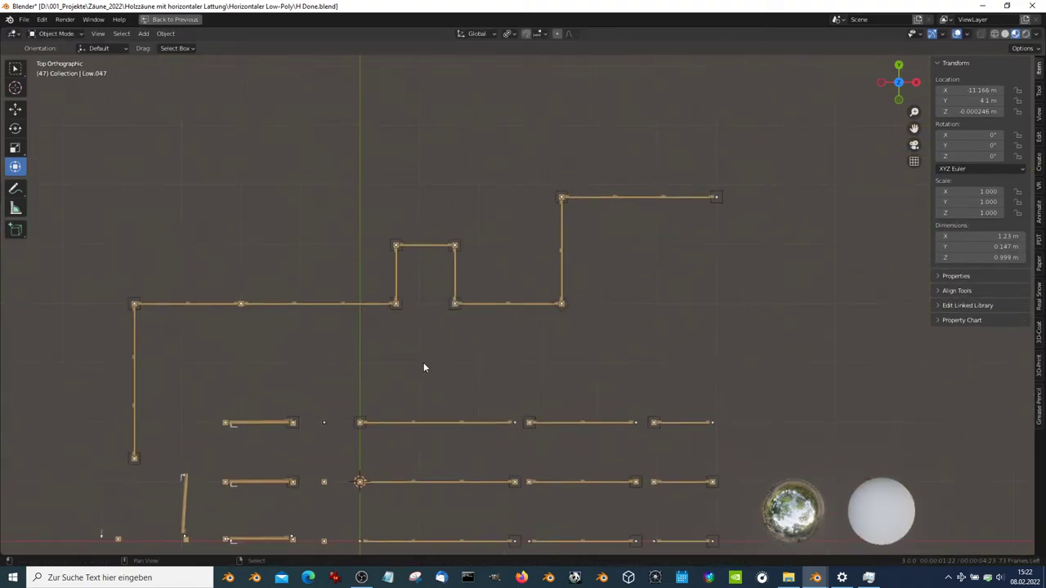
left_click(718, 200, "shift")
key("ctrl+c")
left_click(720, 207)
Rotate the gate Low.047 by 90° and check it before returning to top view
scroll(618, 315, "up", 3)
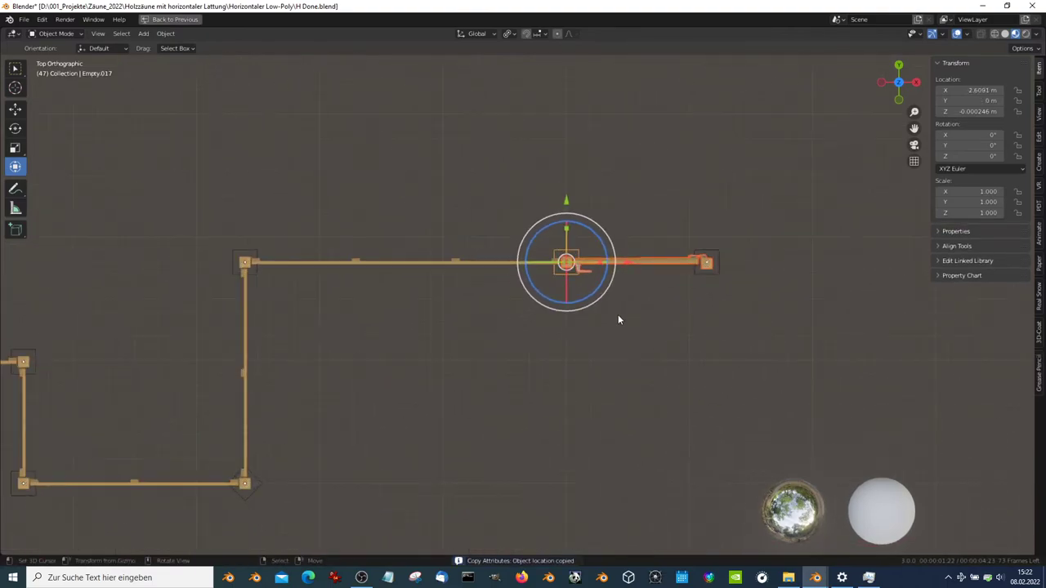
scroll(637, 284, "up", 2)
scroll(562, 307, "up", 2)
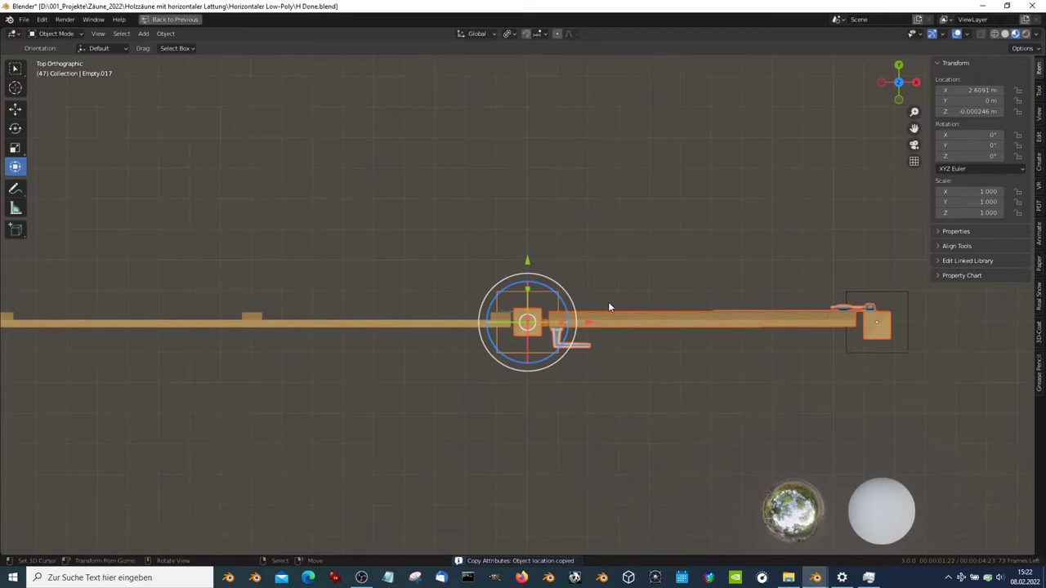
left_click(644, 325)
key("r")
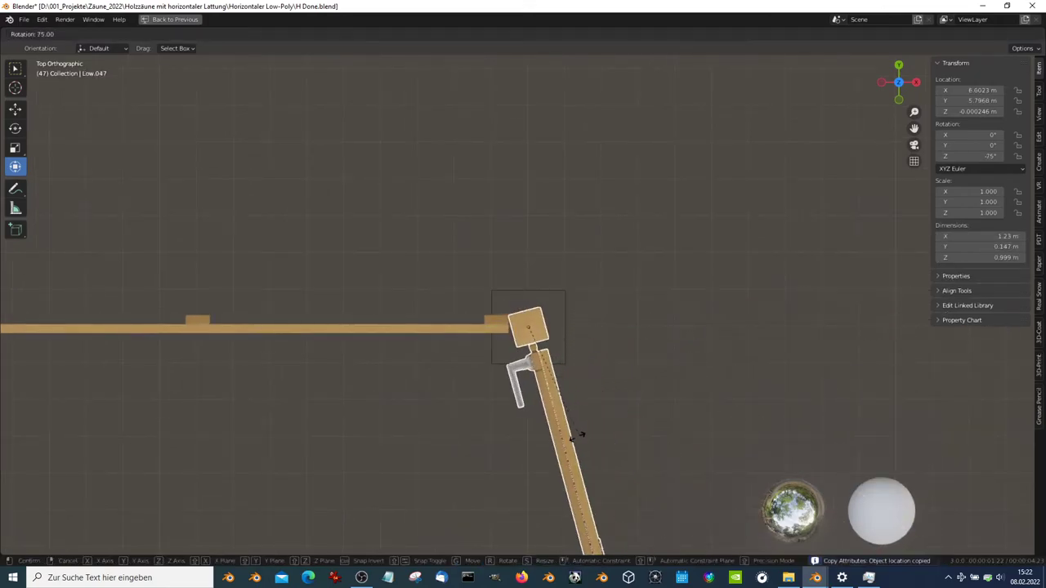
left_click(546, 441)
mouse_move(543, 408)
middle_mouse_down()
mouse_move(438, 382)
mouse_move(498, 381)
mouse_move(484, 361)
middle_mouse_up()
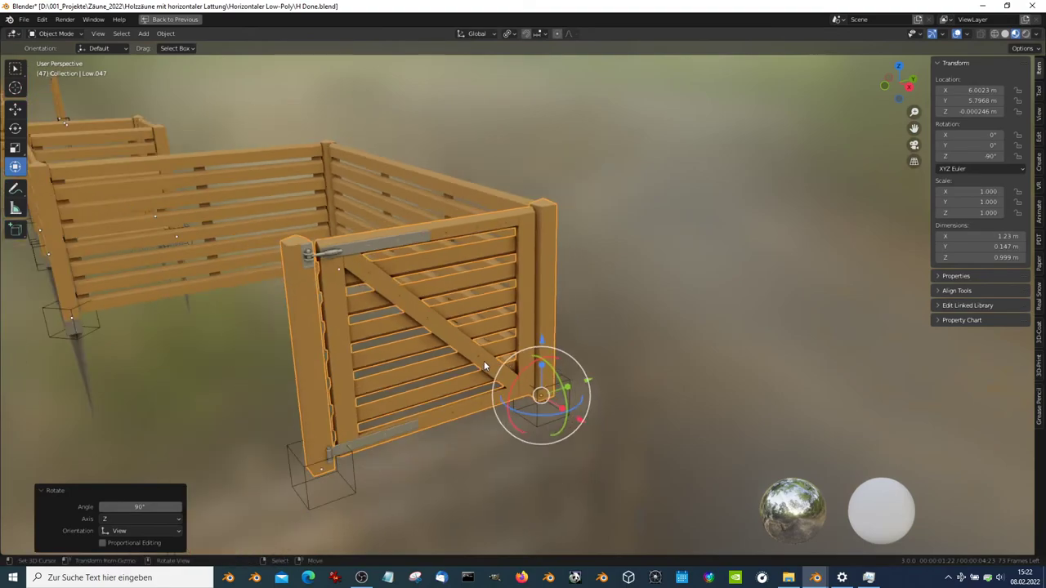
key("KP_7")
Turn the gate bar around 180°
key("r")
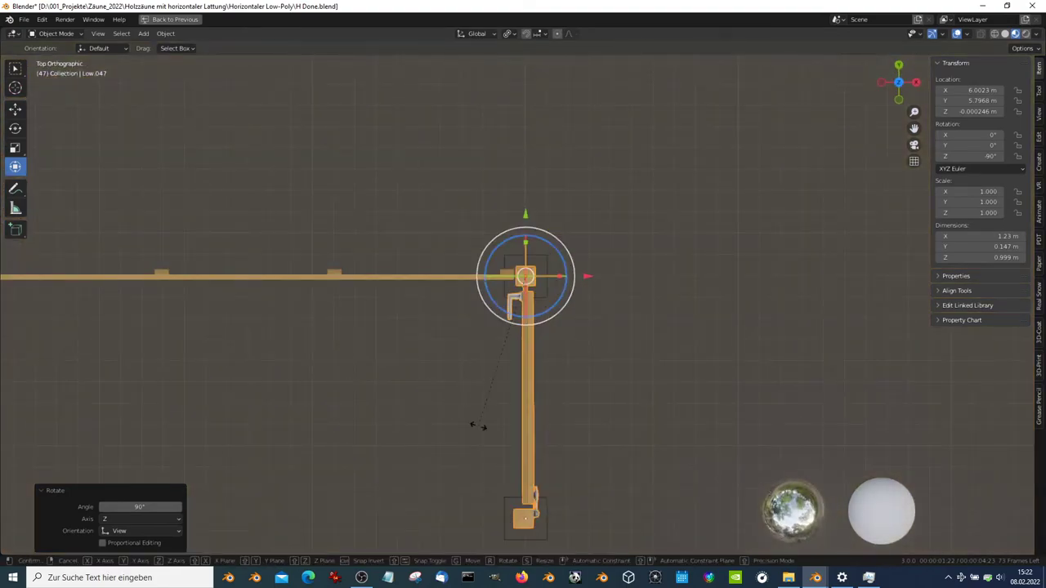
left_click(551, 197)
scroll(454, 273, "down", 5)
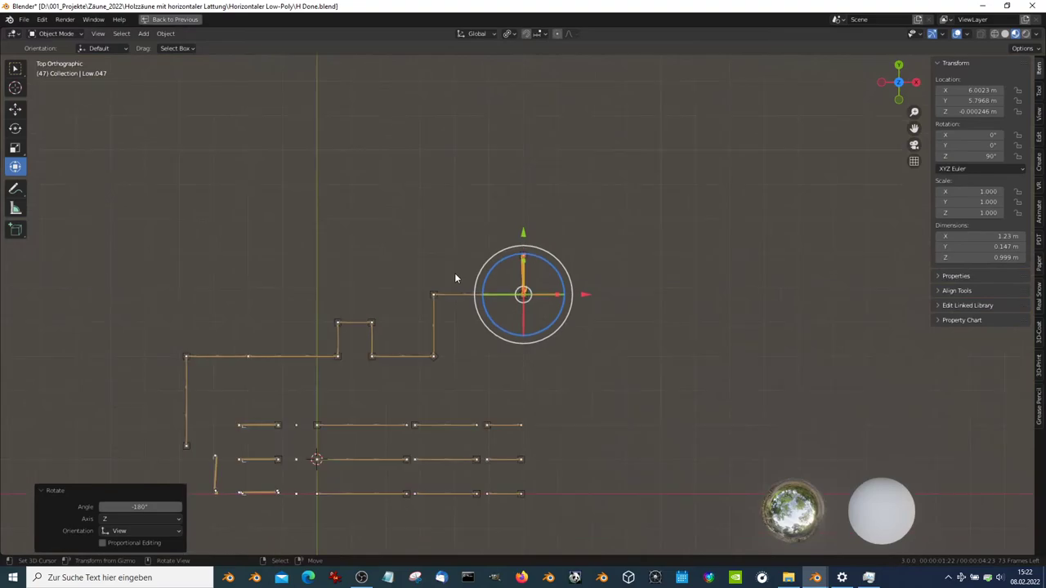
middle_click_drag(454, 273, 564, 286, "shift")
Rotate the bar Low.047 so it points down from the fence end
left_click(154, 322)
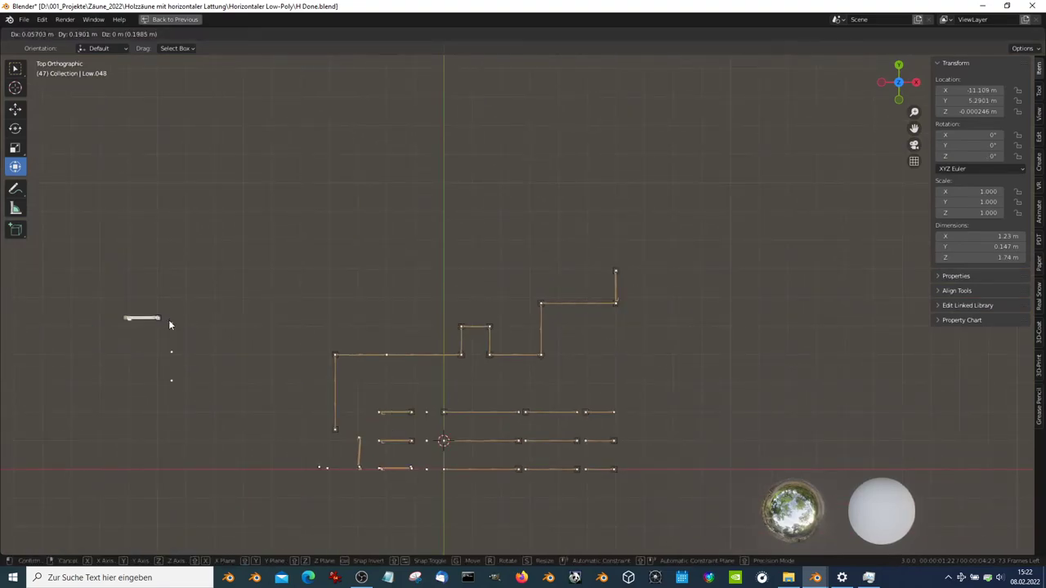
scroll(635, 297, "up", 4)
scroll(565, 305, "up", 3)
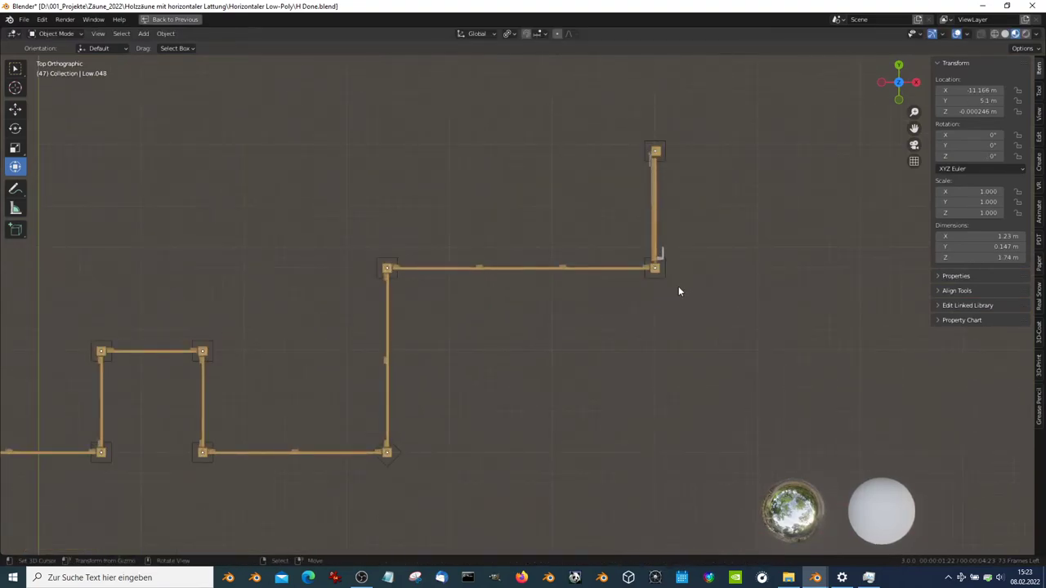
left_click(657, 249)
key("r")
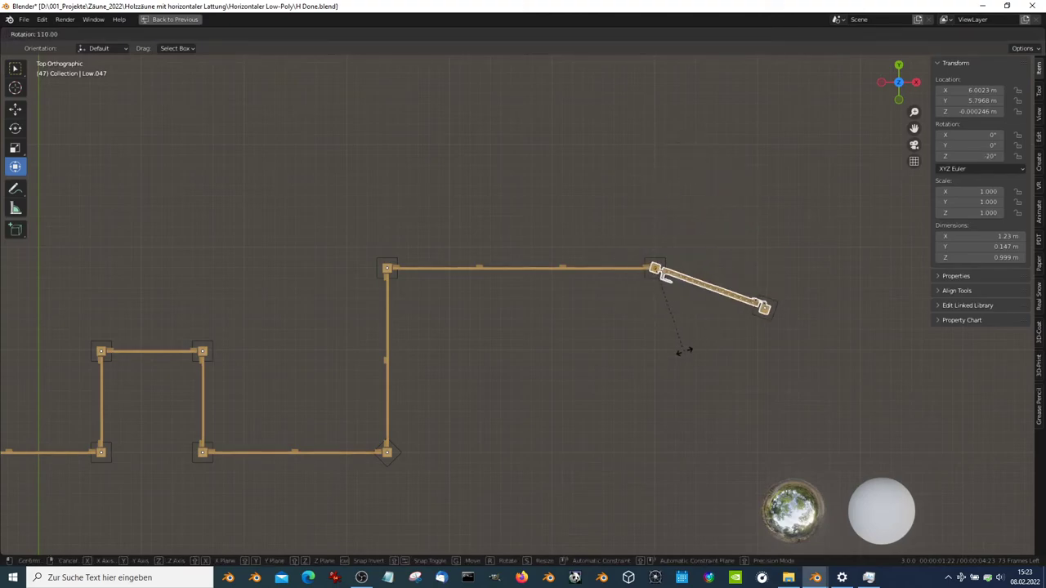
left_click(526, 366)
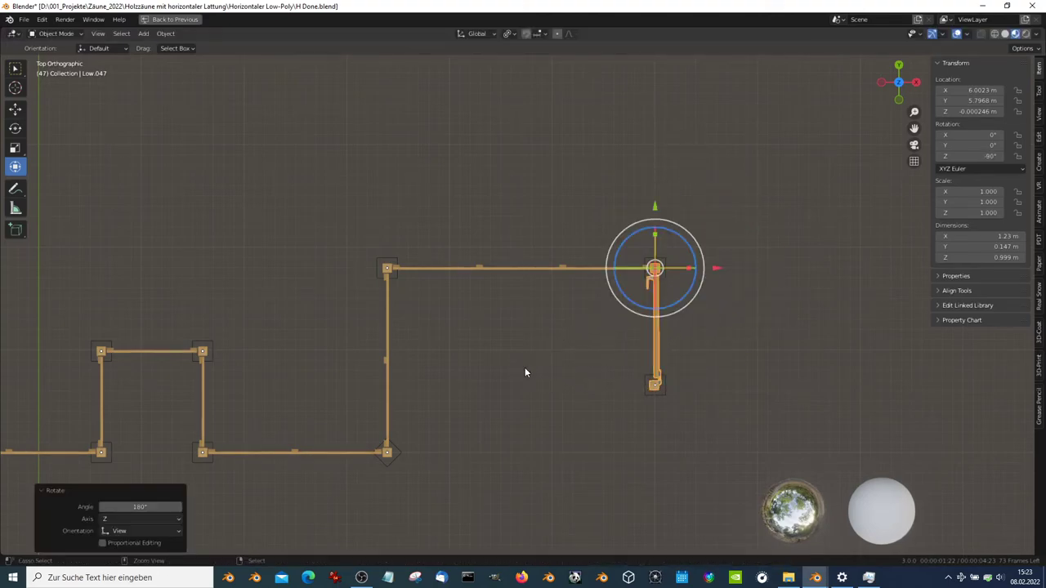
scroll(527, 369, "down", 4)
scroll(527, 370, "up", 1)
Duplicate the bar Low.036 together with its corner marker
middle_click_drag(528, 371, 631, 259, "shift")
left_click(502, 267)
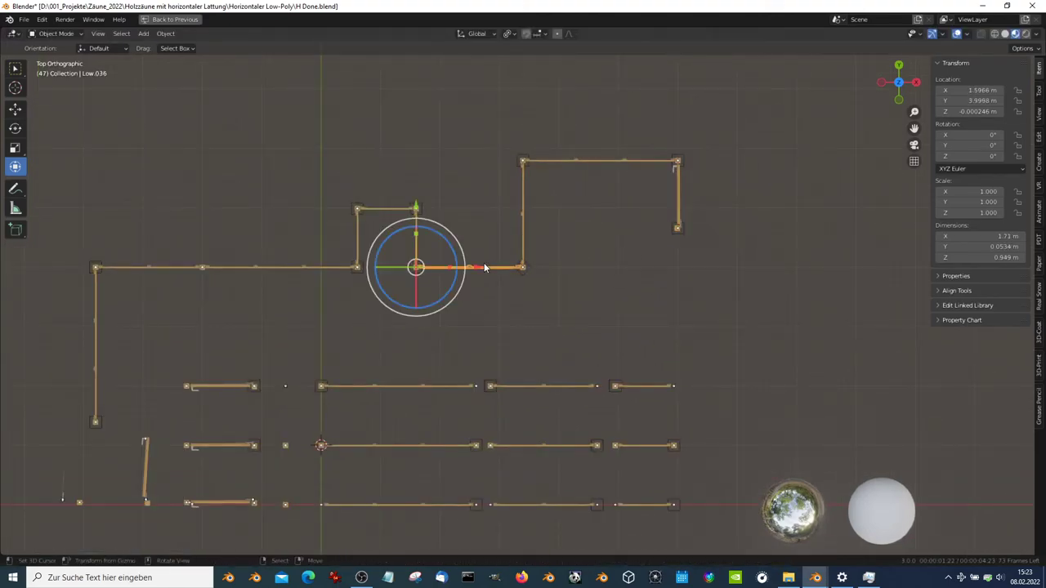
scroll(481, 278, "up", 2)
key("g")
key("Escape")
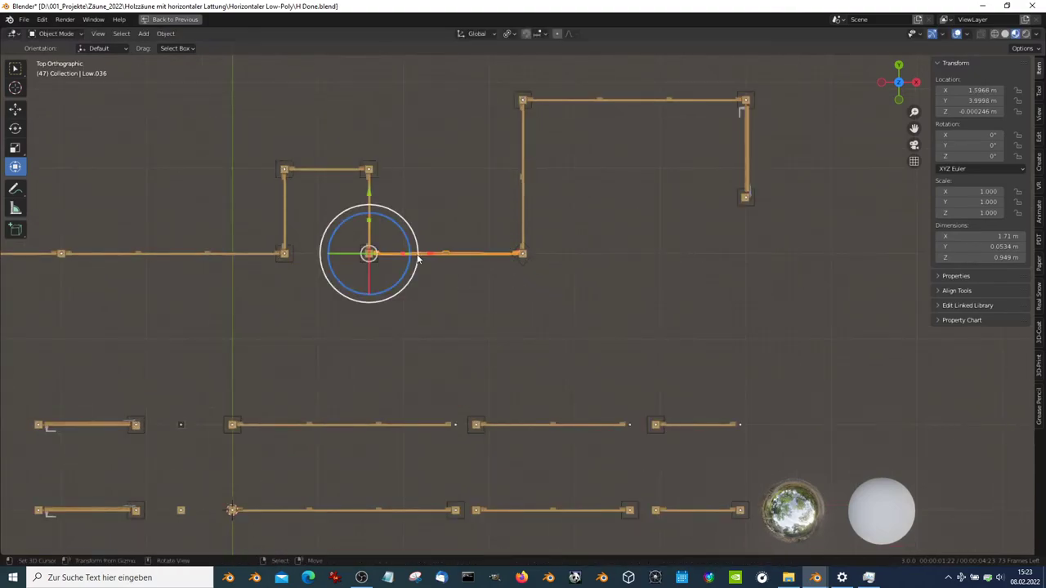
left_click(532, 267, "shift")
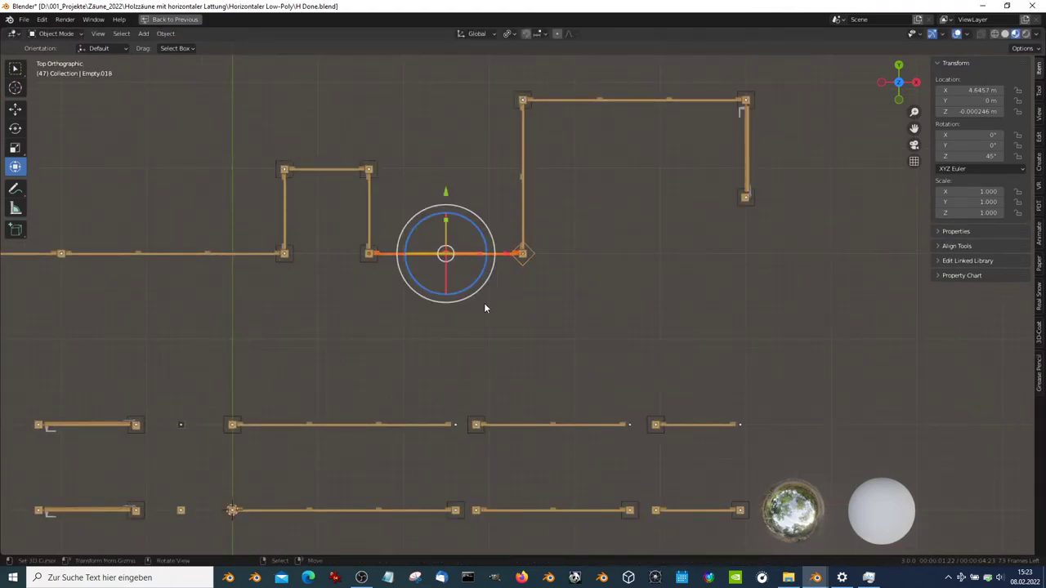
key("shift+d")
left_click(523, 299)
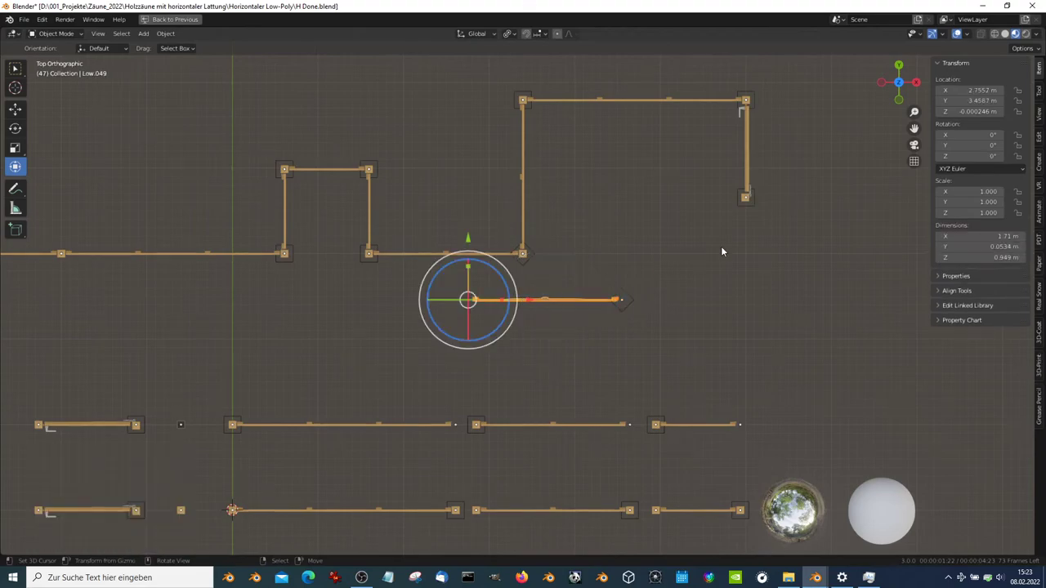
Move duplicate Low.049 to the corner marker and rotate it -90° to run downward
key("ctrl+c")
left_click(757, 204)
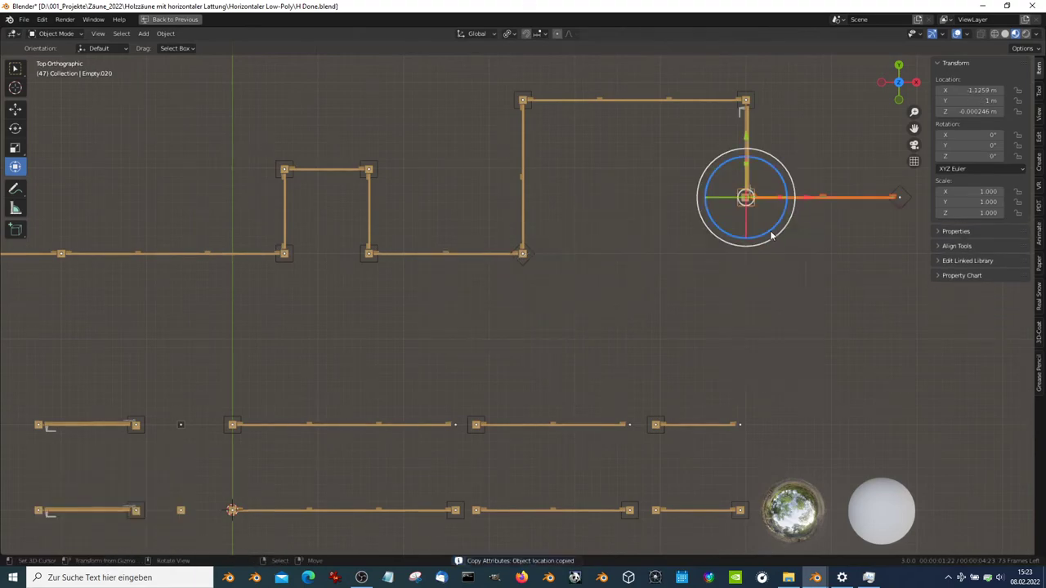
left_click(805, 206)
key("r")
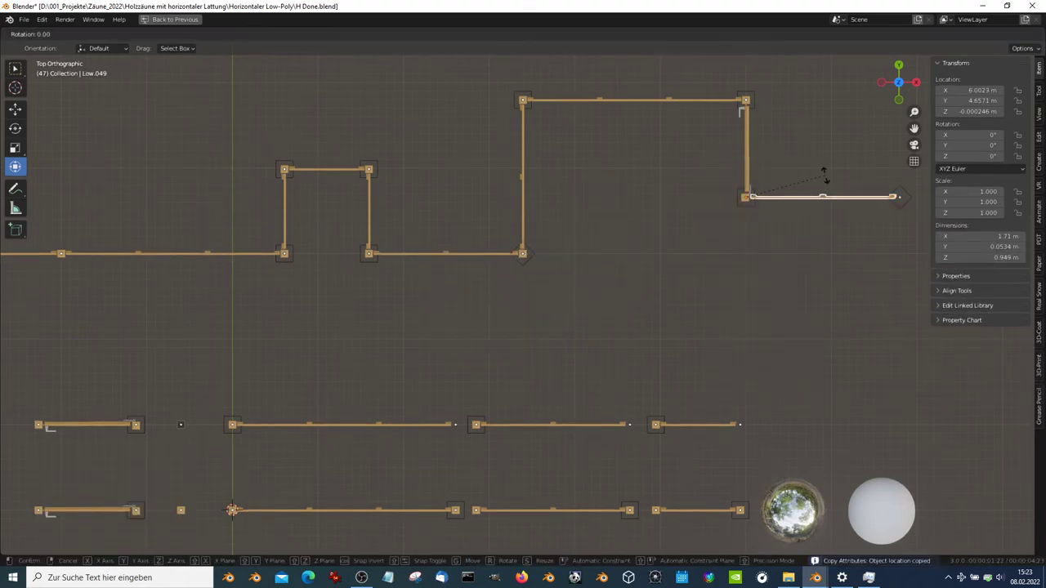
left_click(768, 284)
Inspect the fence in 3D, return to top view and play the animation
mouse_move(769, 283)
middle_mouse_down()
mouse_move(607, 266)
mouse_move(602, 246)
mouse_move(572, 231)
mouse_move(675, 239)
middle_mouse_up()
scroll(601, 233, "up", 3)
key("KP_7")
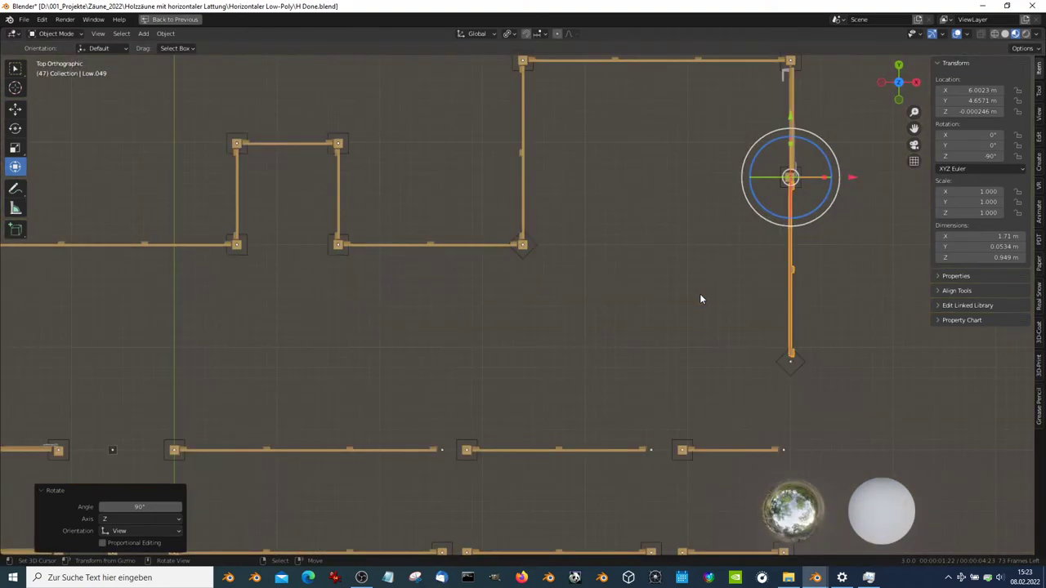
scroll(700, 294, "down", 2)
scroll(654, 293, "down", 2)
middle_click_drag(658, 289, 662, 266, "shift")
key("space")
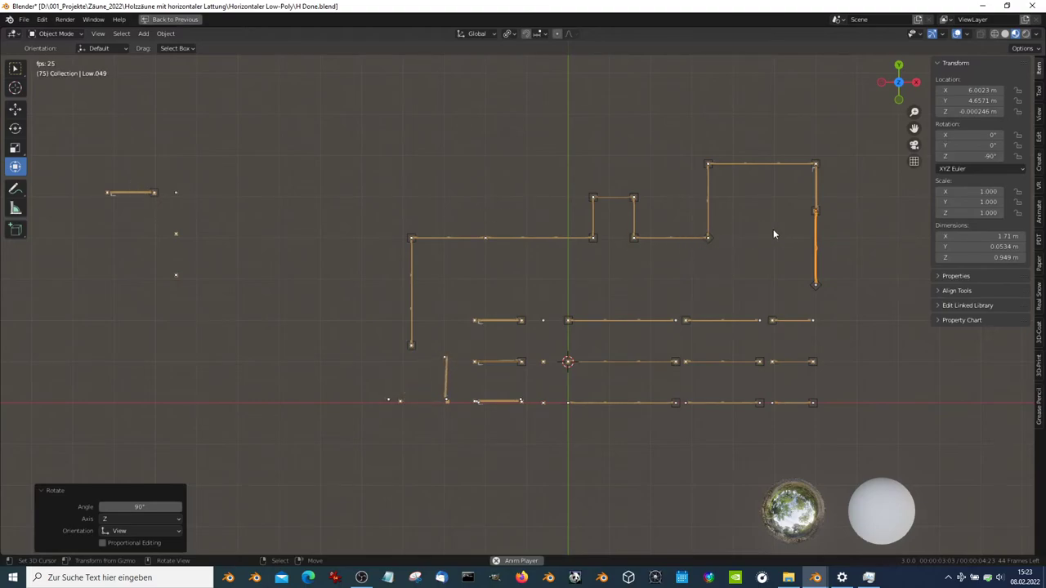
Copy the right-arm end marker's location onto the short bar Low.048
left_click(141, 192)
key("Escape")
left_click(828, 288, "shift")
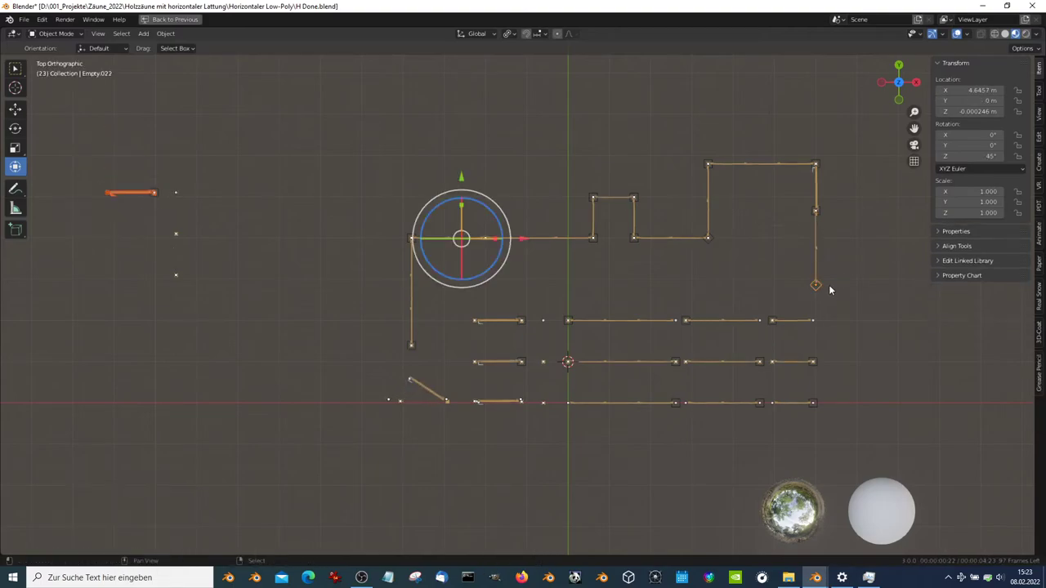
key("ctrl+c")
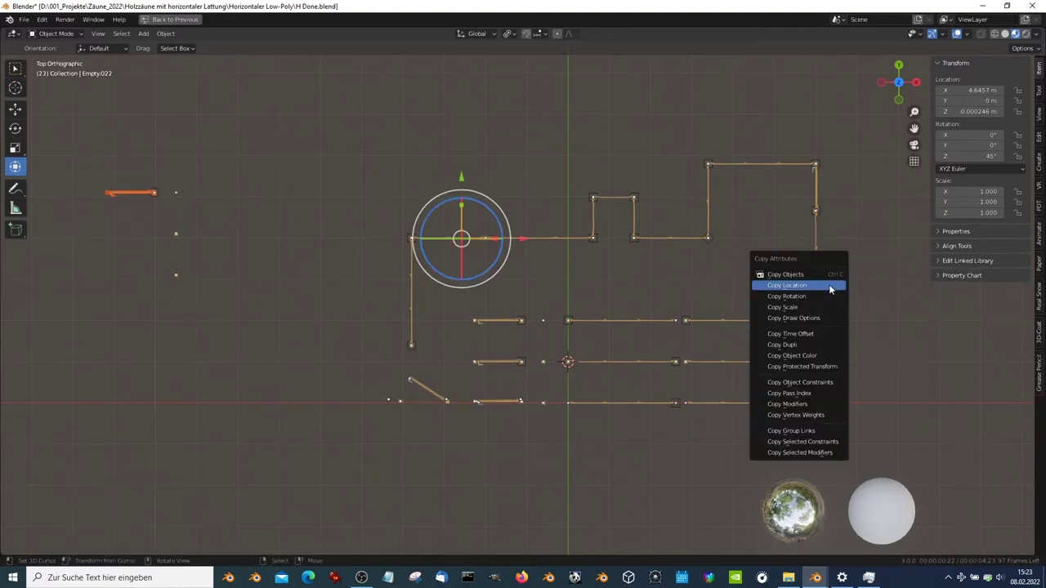
left_click(829, 284)
Play the animation to frame 120, then select section Low.014 and return to top view
scroll(784, 289, "up", 4)
key("space")
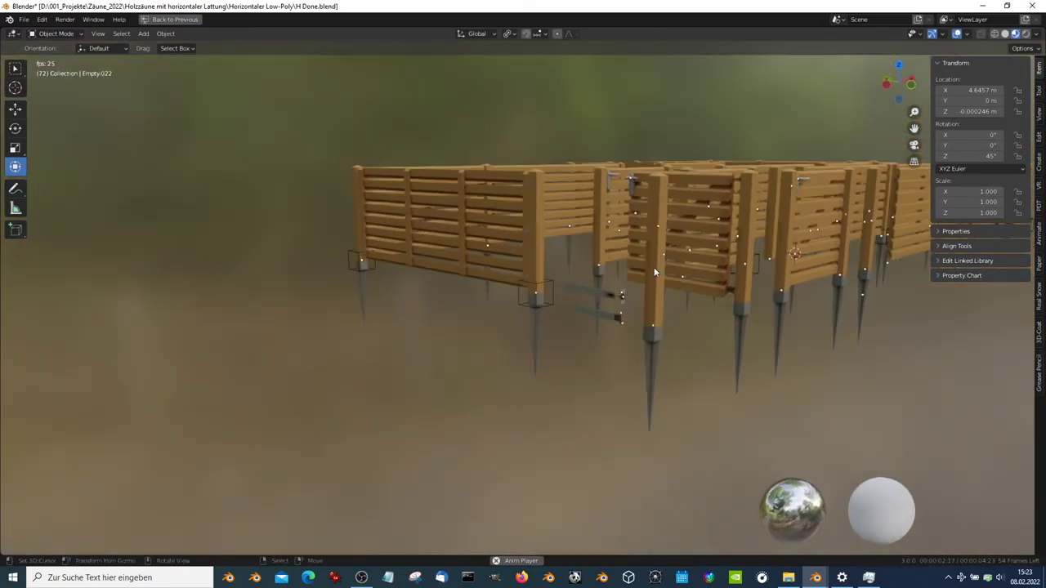
middle_click_drag(603, 319, 562, 286)
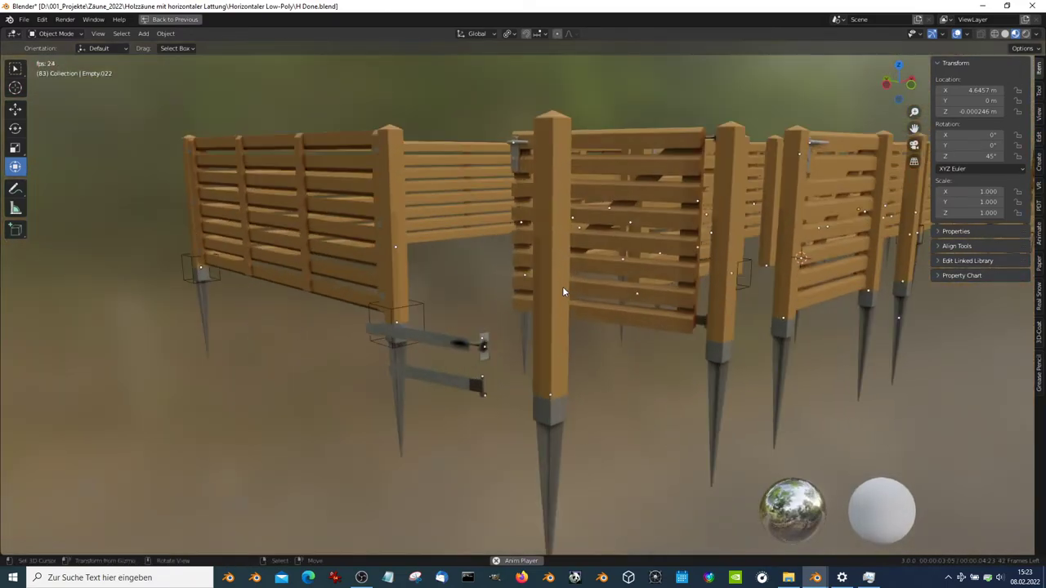
key("space")
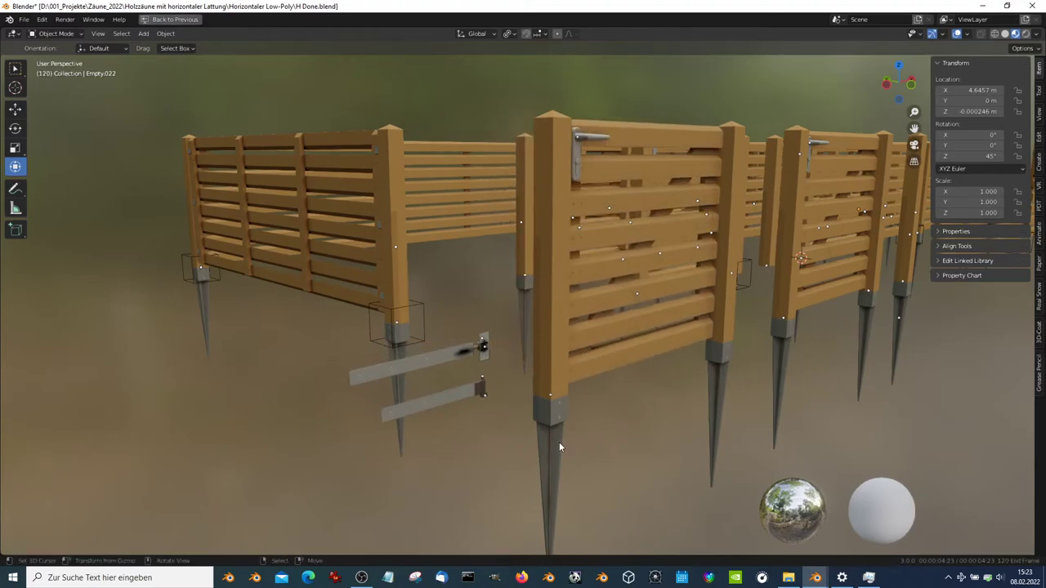
left_click(559, 442)
key("g")
key("Escape")
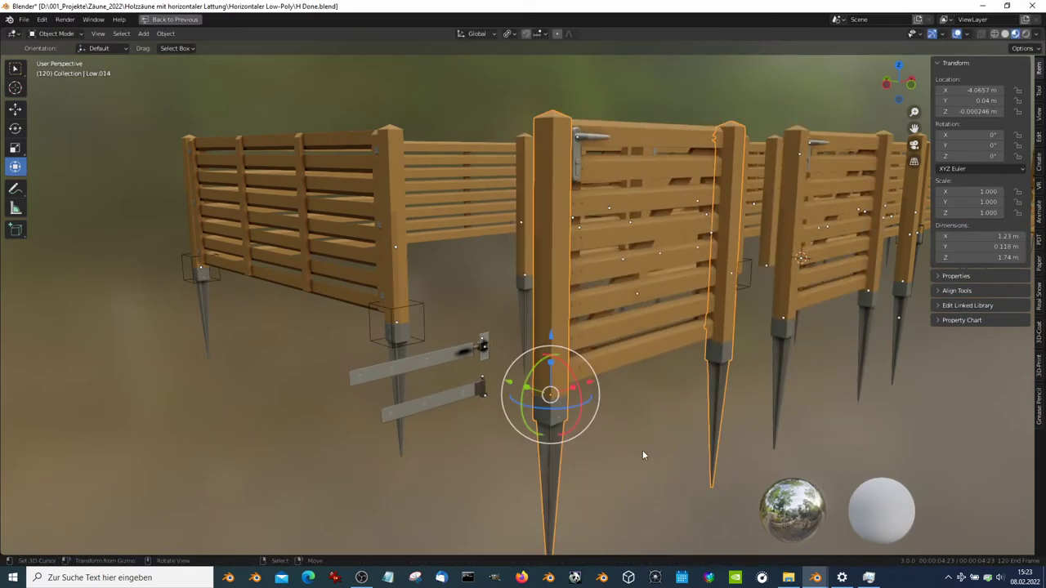
key("KP_7")
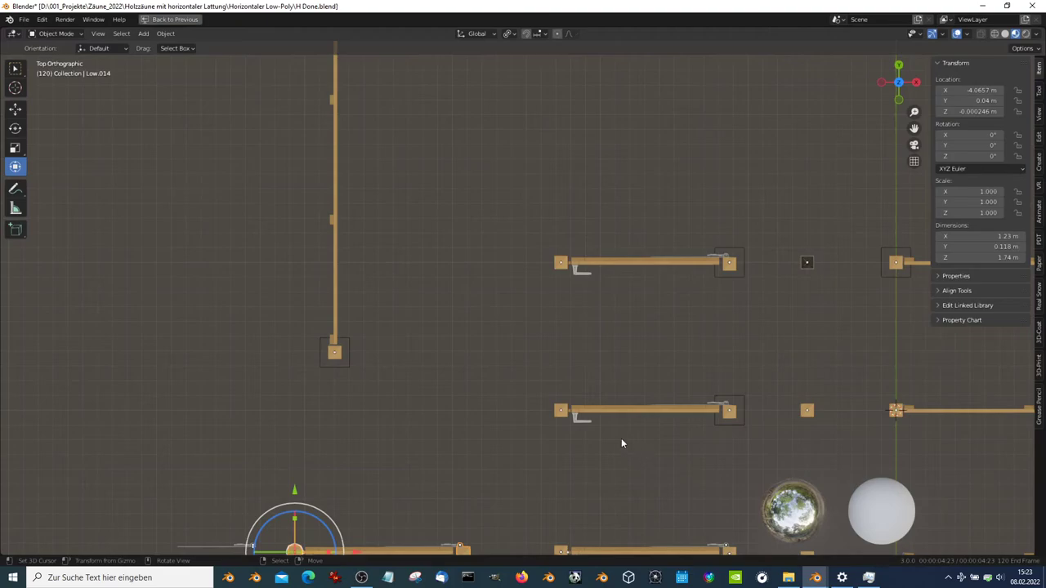
Duplicate the marker Empty.009 and place the copy lower in the layout
scroll(621, 438, "down", 1)
scroll(593, 355, "down", 2)
scroll(584, 343, "down", 3)
scroll(583, 343, "up", 4)
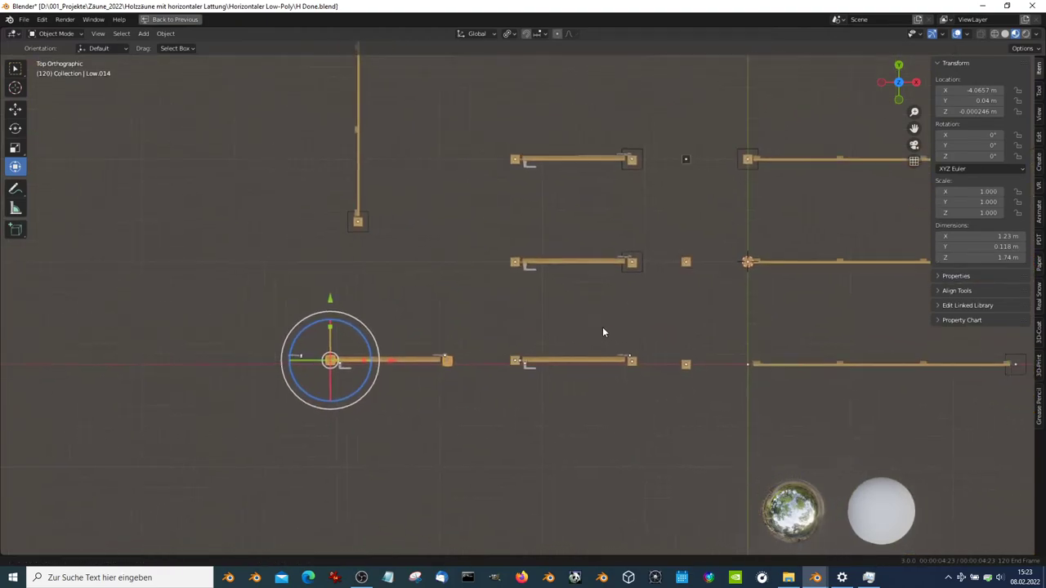
scroll(695, 245, "up", 2)
left_click(695, 245)
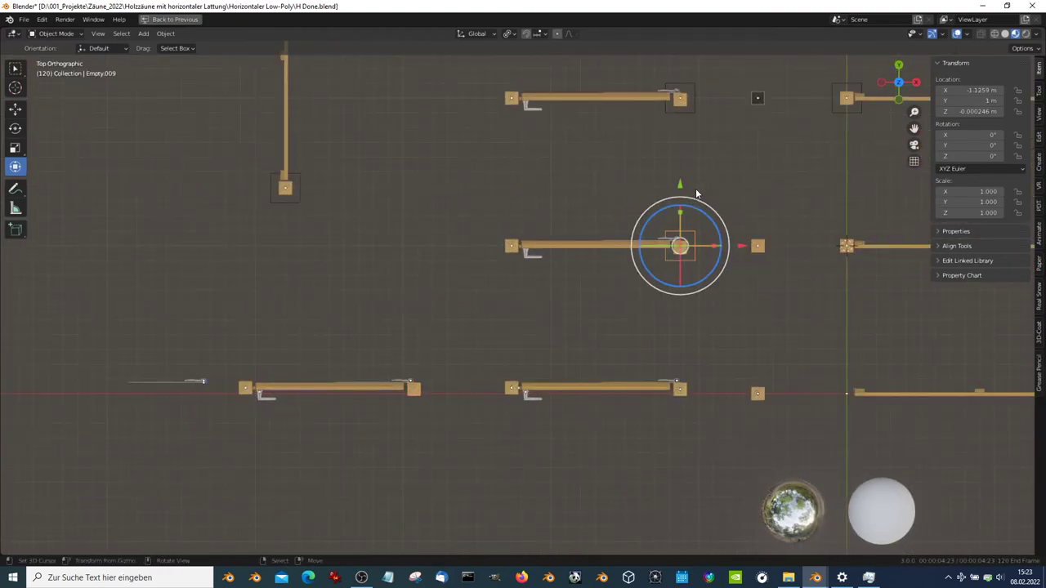
key("shift+d")
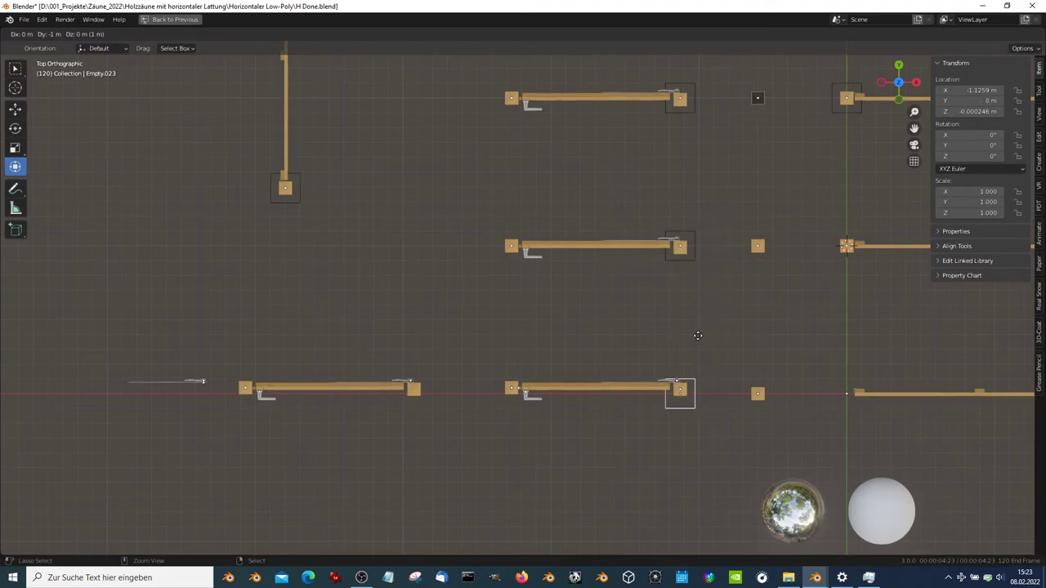
left_click(426, 330)
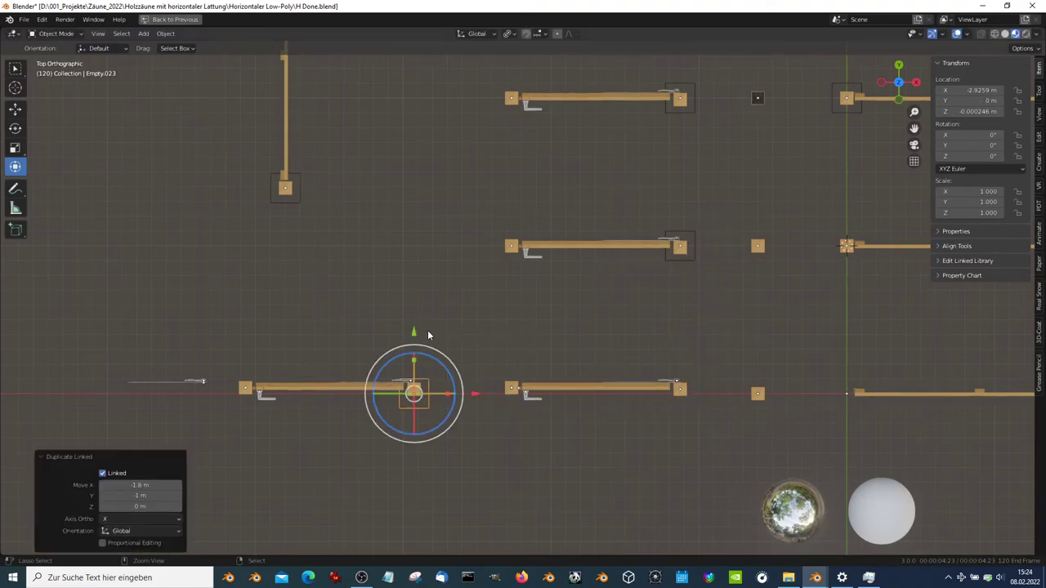
Set fence section Low.014's Y location to 0 m, keeping post Low.024 at 0.04 m
scroll(294, 324, "up", 2)
left_click(309, 320)
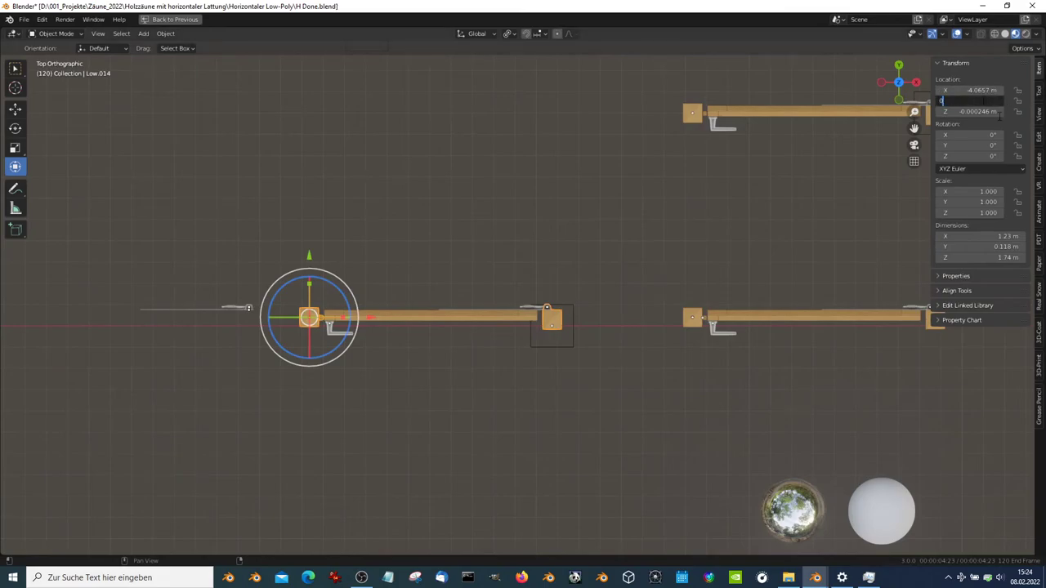
key("Return")
left_click(694, 322)
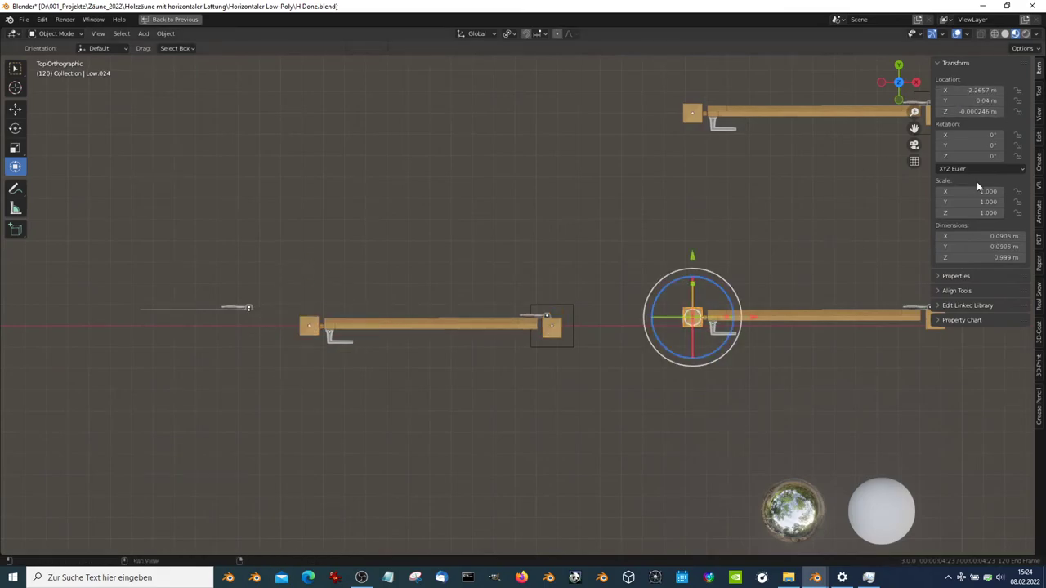
key("Return")
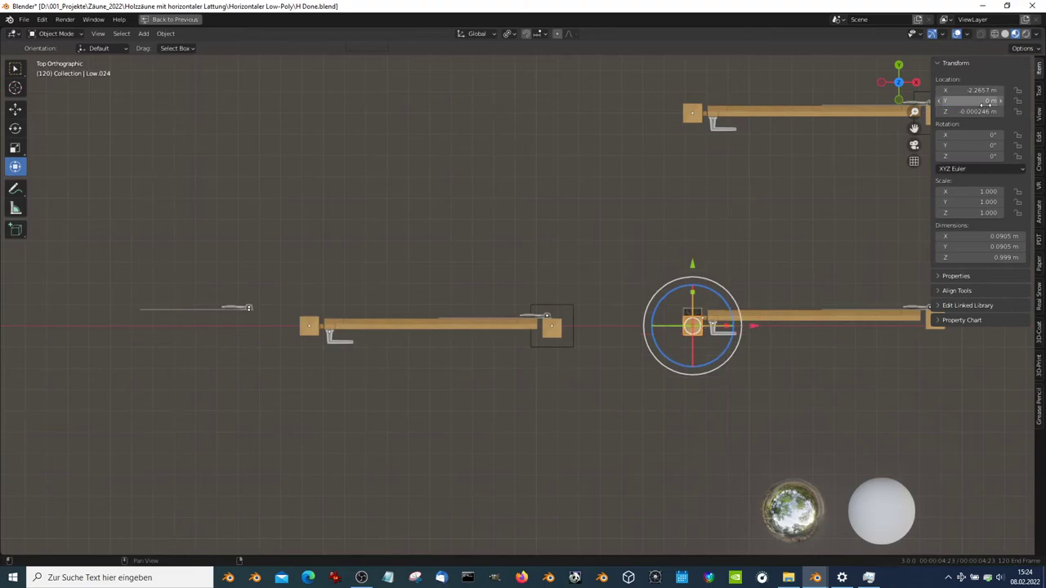
key("ctrl+z")
Nudge hinge empty Empty.023 in top view to Y -0.0115 m, in line with the post
scroll(770, 245, "down", 2)
scroll(703, 319, "down", 2)
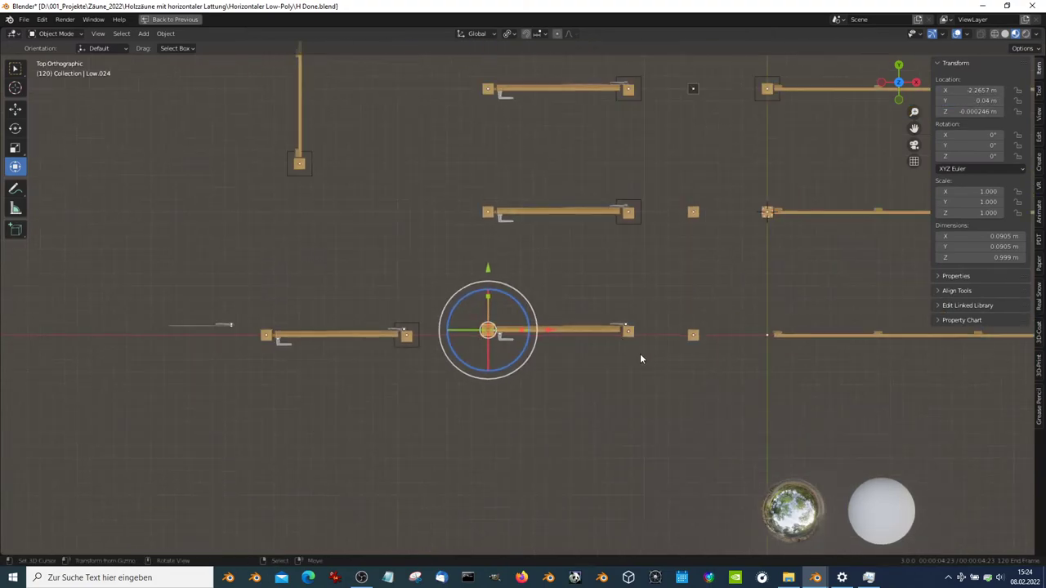
middle_click_drag(640, 354, 603, 341)
left_click(405, 329)
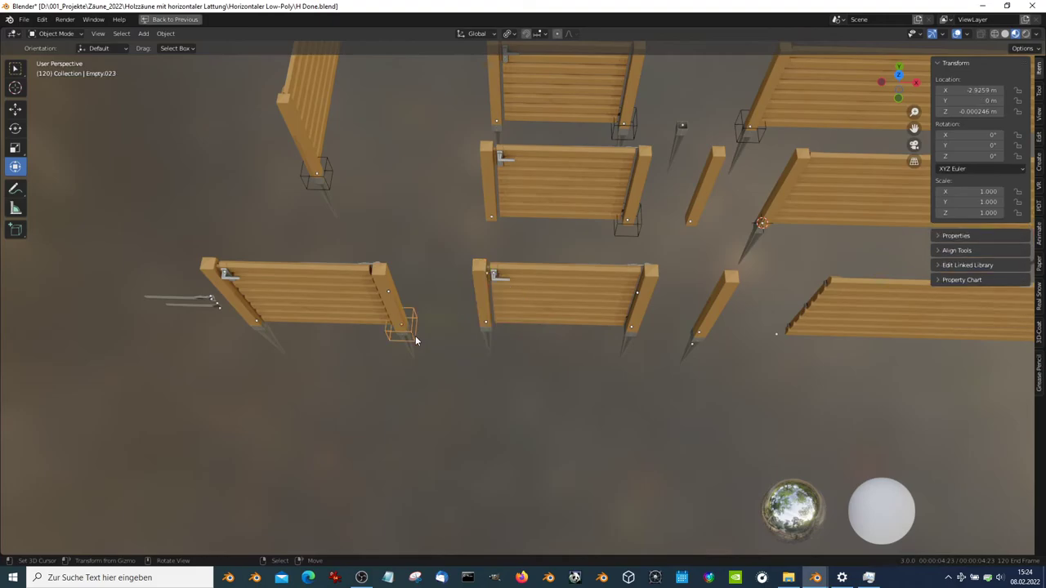
key("KP_7")
scroll(523, 339, "up", 3)
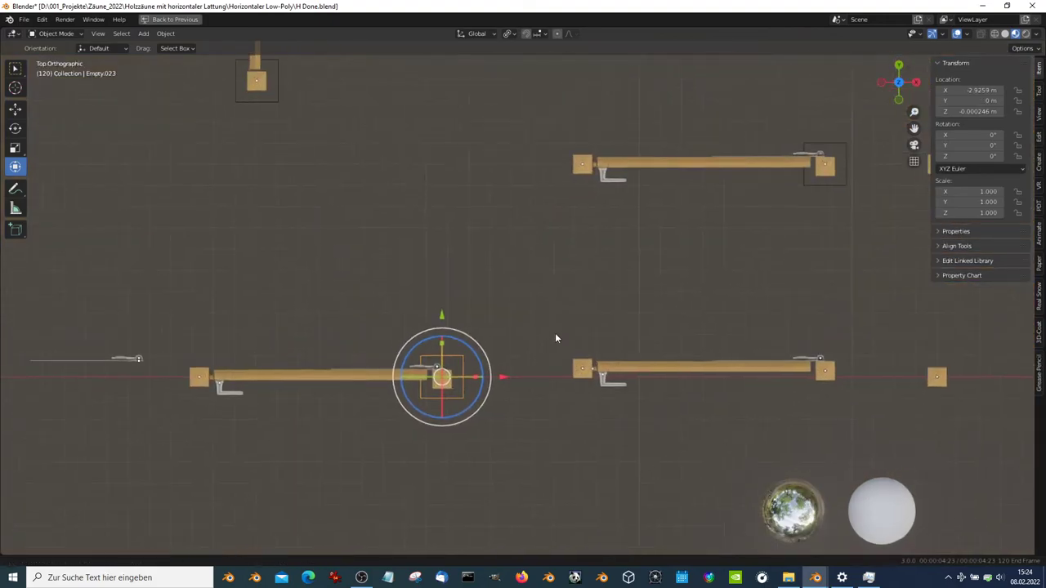
scroll(501, 360, "up", 3)
scroll(501, 365, "up", 2)
key("g")
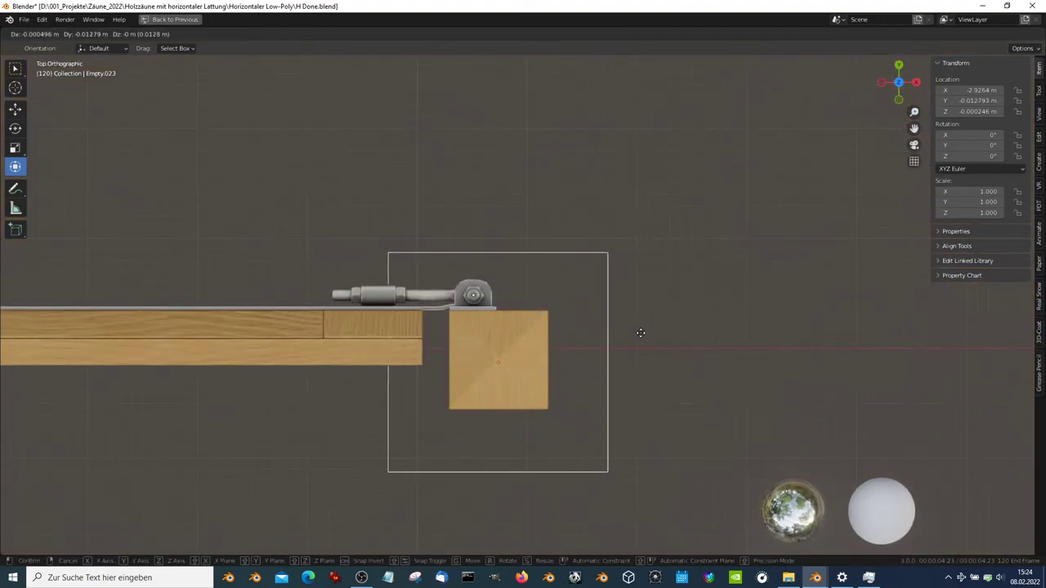
left_click(646, 322)
Parent gate Low.014 to its hinge empty with Keep Transform, then test-rotate and cancel
scroll(621, 327, "down", 5)
middle_click_drag(590, 344, 594, 224)
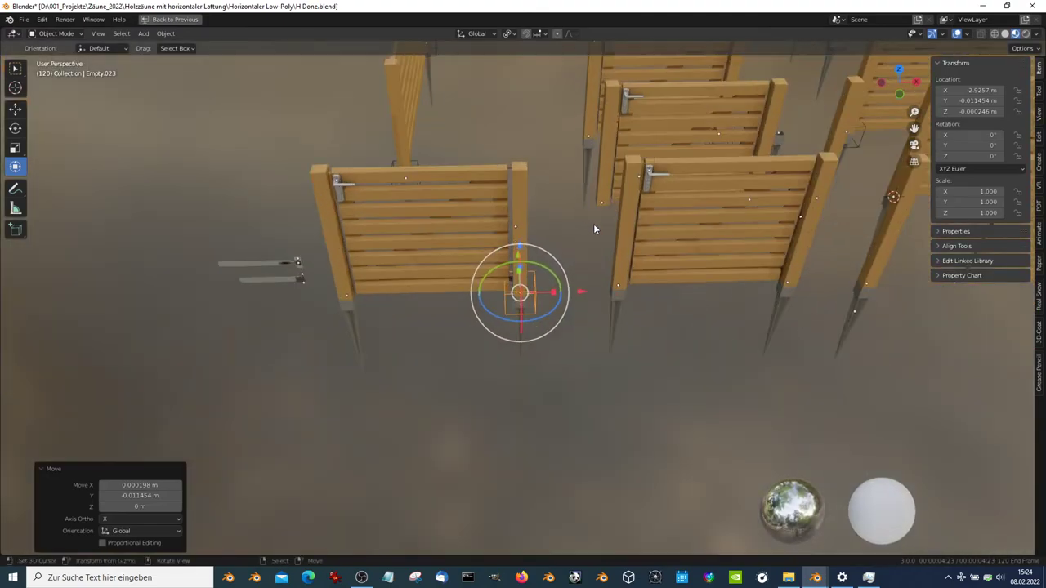
left_click(524, 203)
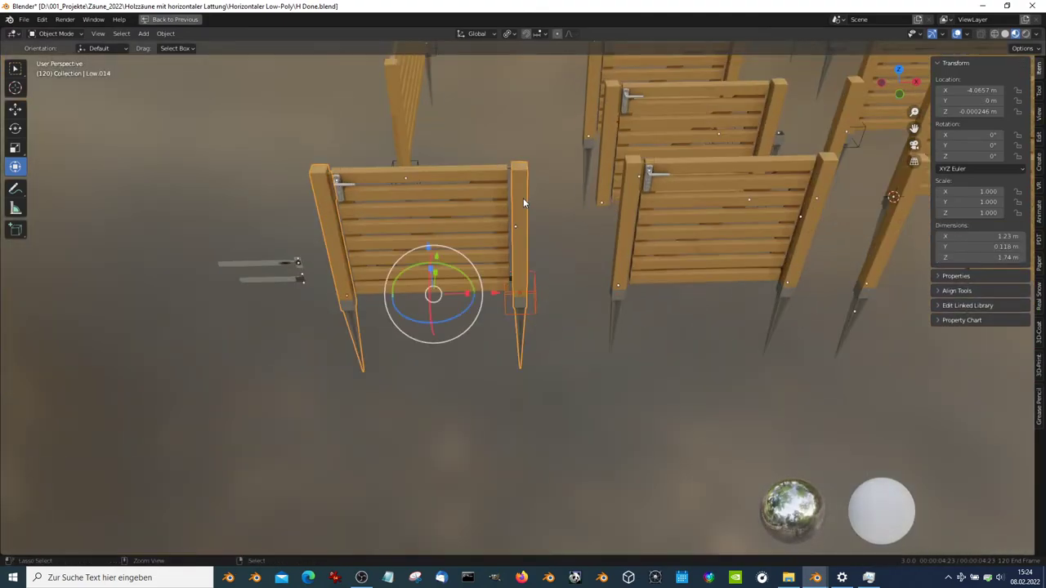
key("ctrl+p")
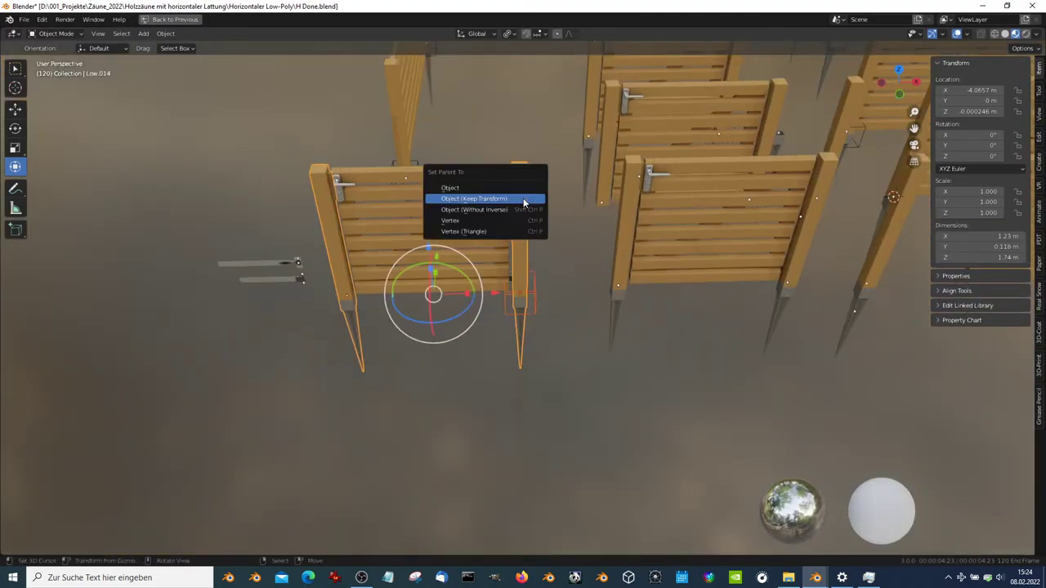
left_click(524, 199)
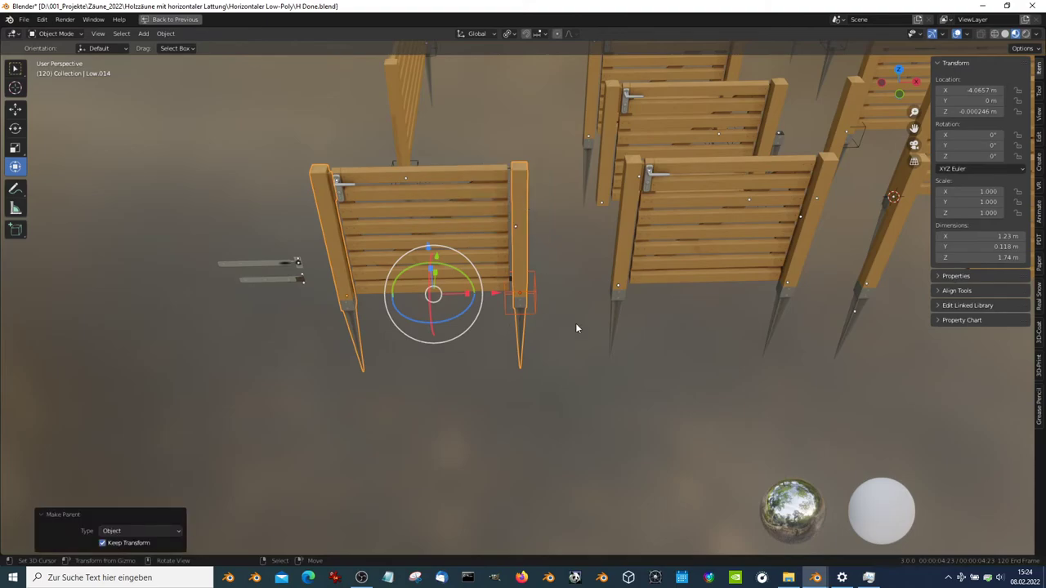
key("KP_7")
key("r")
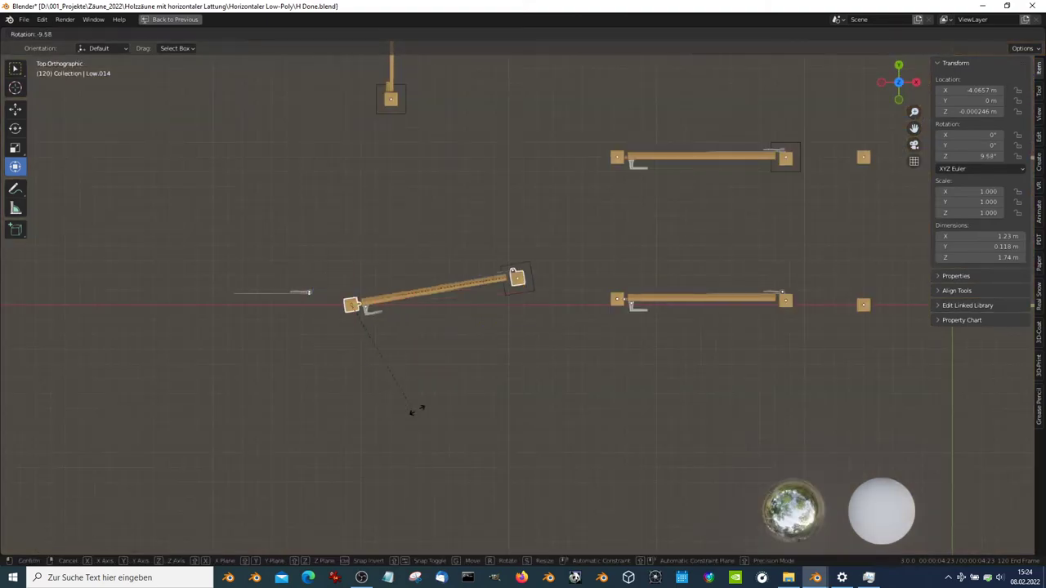
right_click(417, 411)
scroll(417, 410, "down", 2)
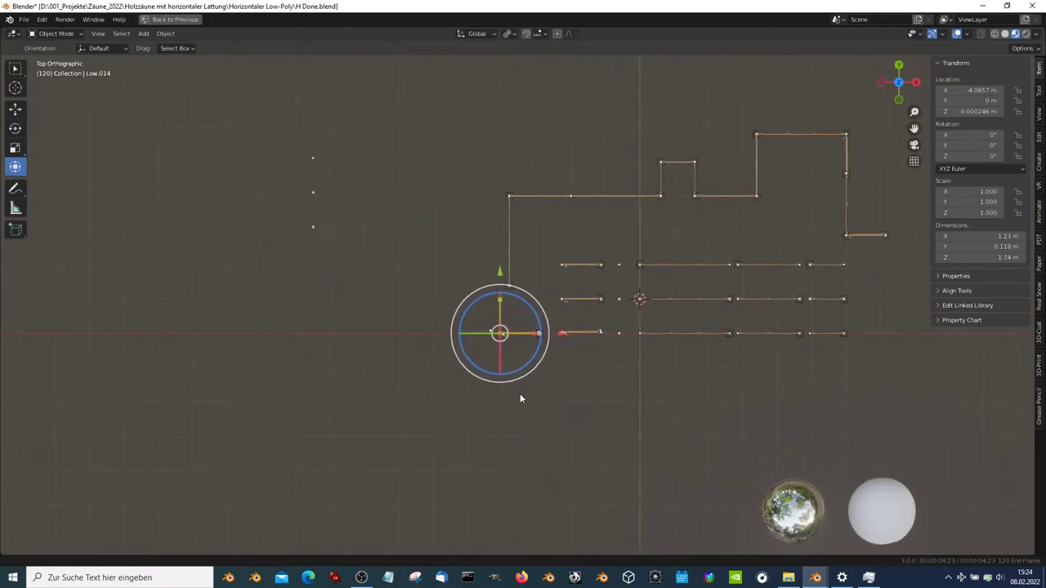
Make two linked duplicates of the gate with its hinge empty and place them in the layout
scroll(520, 399, "up", 1)
scroll(574, 357, "up", 1)
left_click(530, 363)
left_click_drag(541, 390, 472, 341)
middle_click_drag(584, 323, 252, 423, "shift")
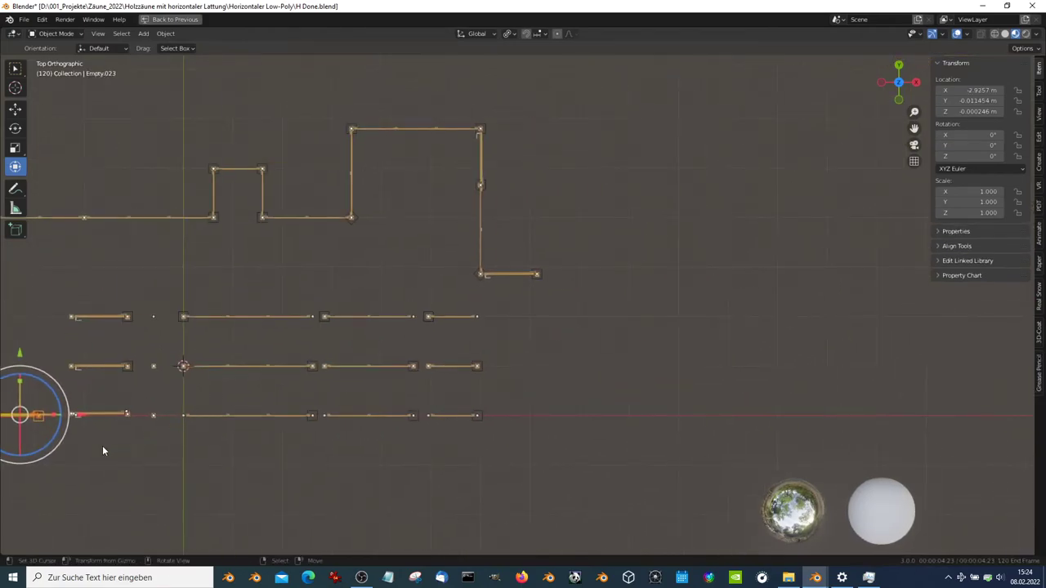
key("shift+d")
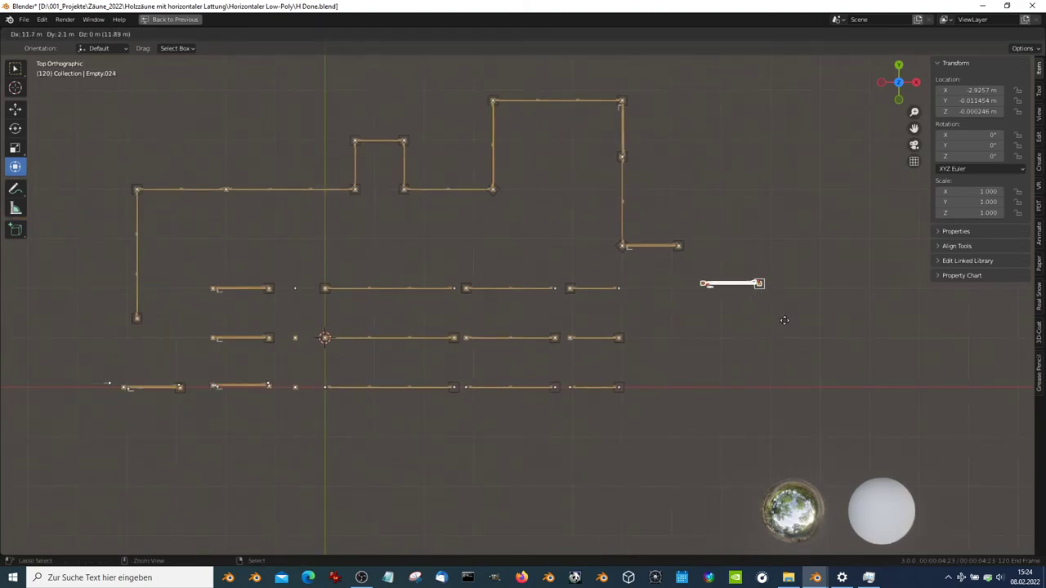
left_click(812, 288)
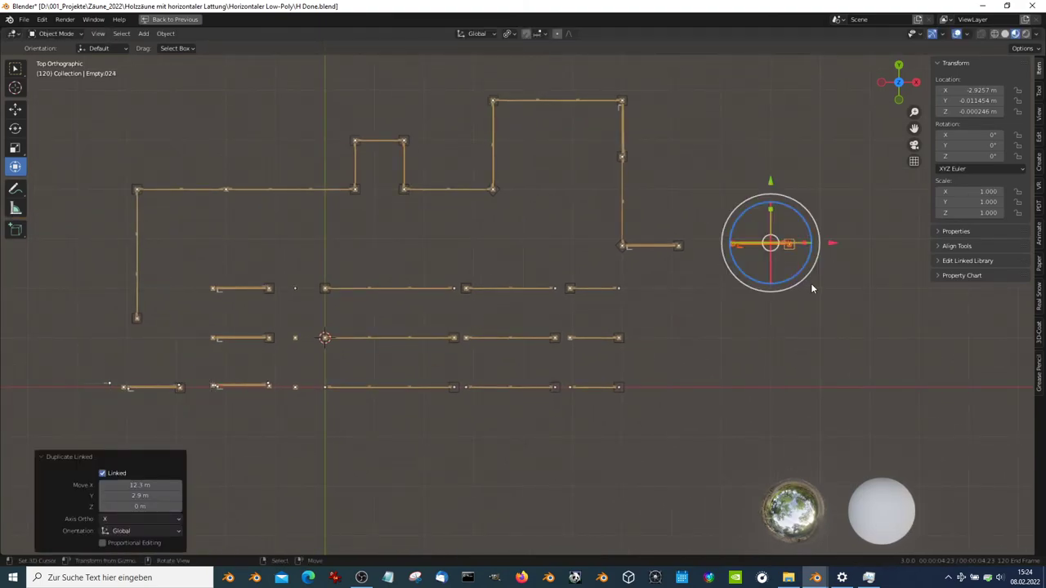
middle_click_drag(763, 296, 839, 330, "shift")
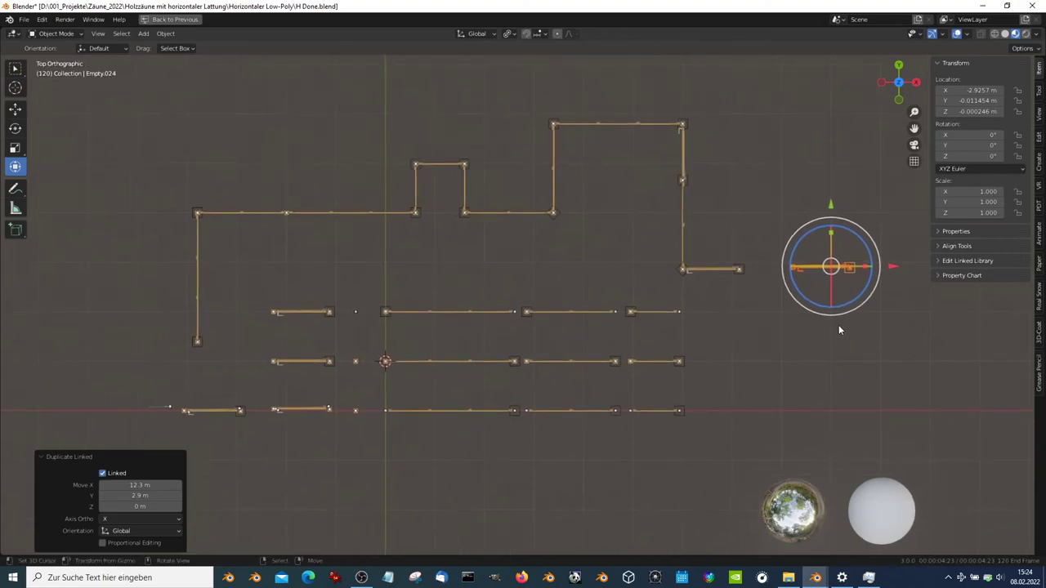
key("shift+d")
left_click(322, 331)
Try rotating a gate panel by its hinge, then cancel the rotation
left_click(275, 278)
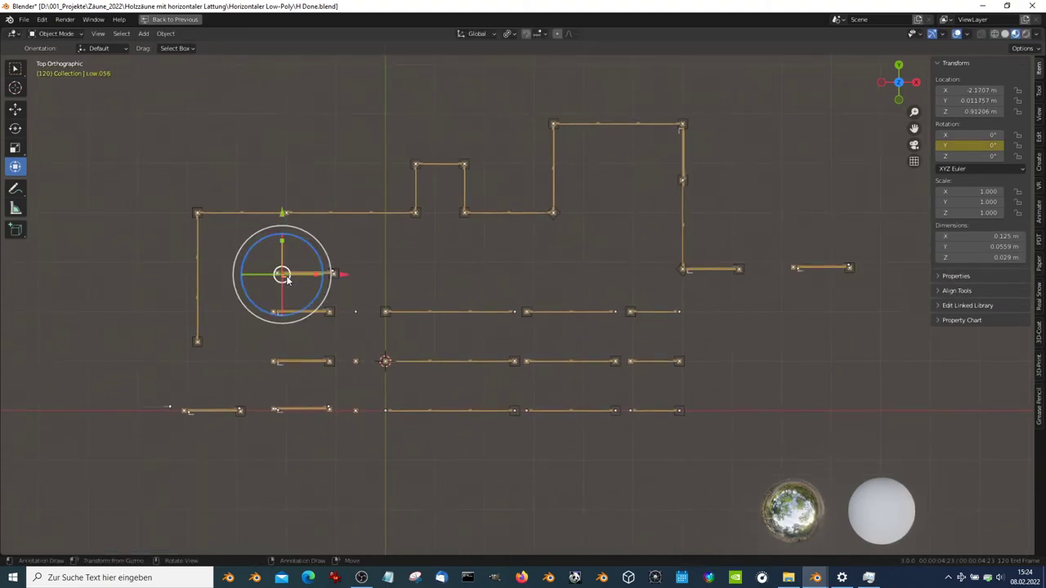
middle_click_drag(276, 278, 347, 288, "shift")
key("r")
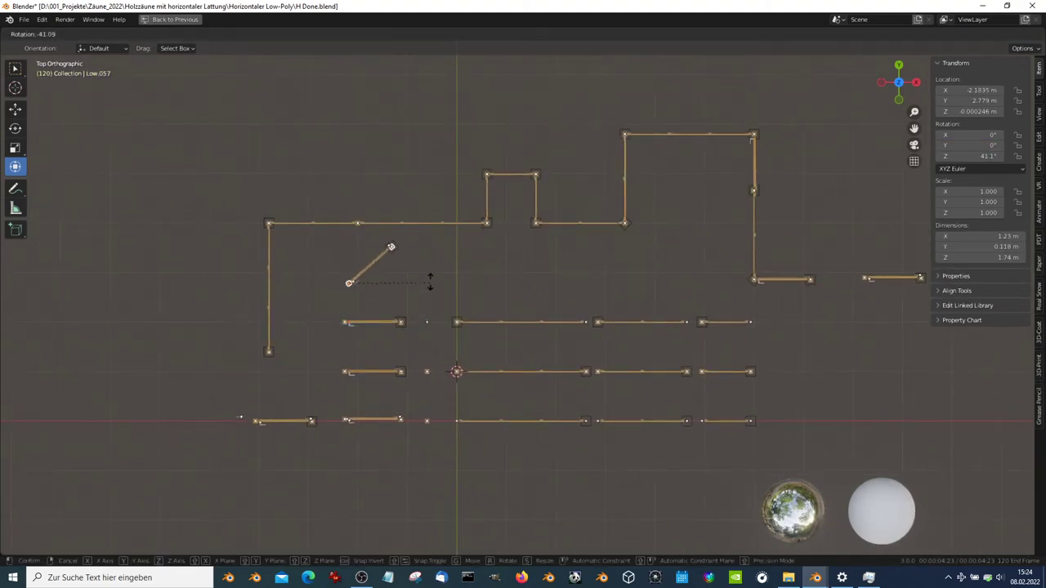
key("Escape")
Snap the corner post's empty onto a marked spot, then undo that move
left_click(278, 359)
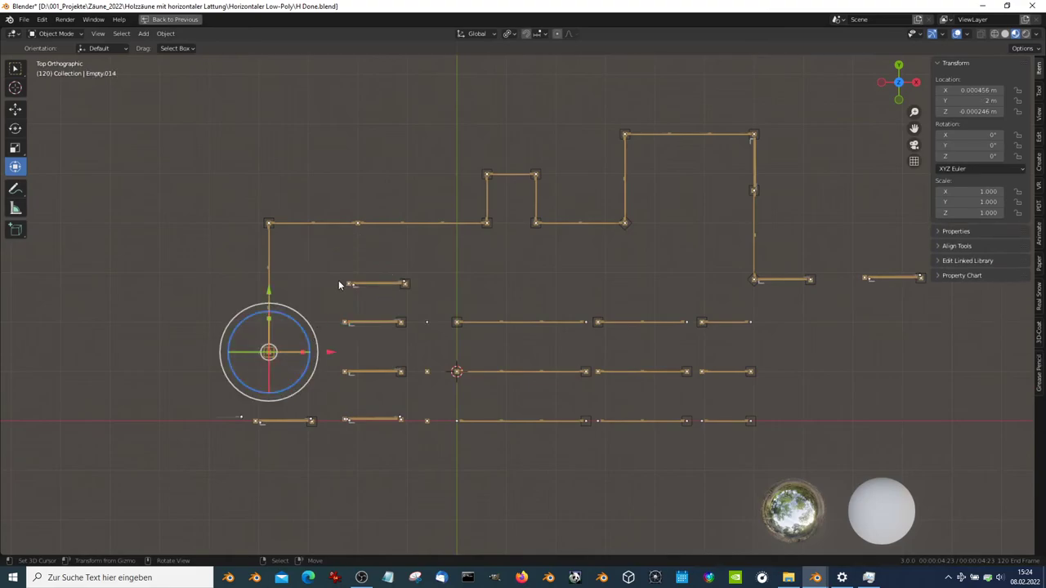
left_click(338, 284)
key("shift+s")
left_click(337, 363)
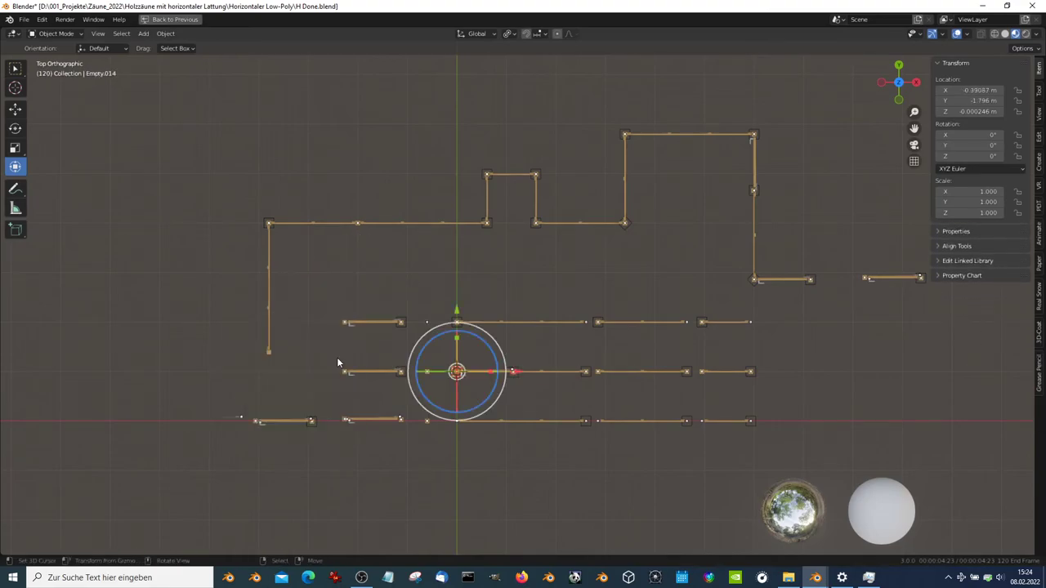
left_click(376, 375)
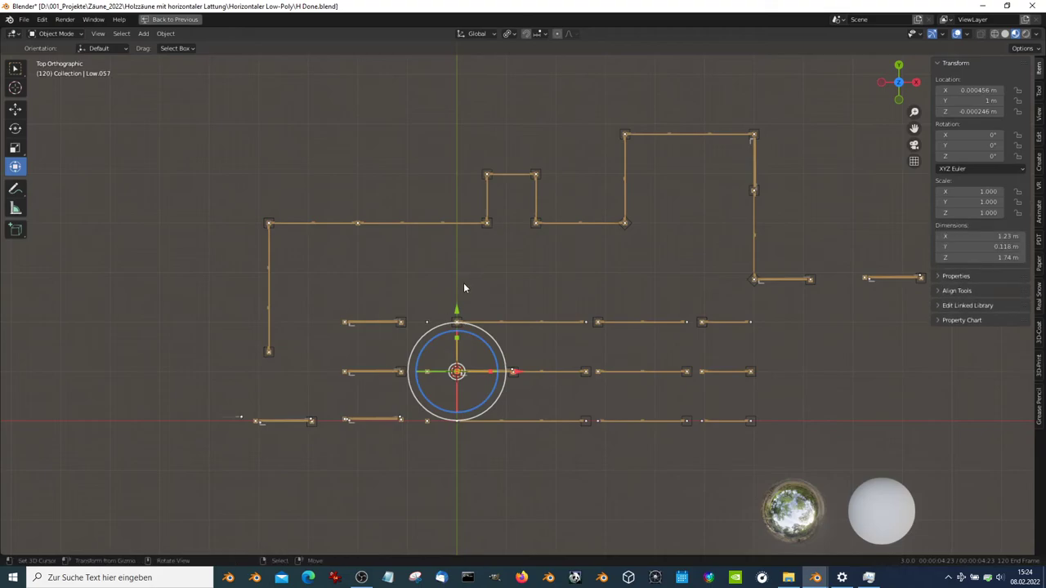
scroll(463, 286, "down", 3)
scroll(505, 350, "up", 4)
key("ctrl+z")
Copy corner empty Empty.014's location onto a gate panel and play the animation to check the swing
scroll(505, 349, "down", 2)
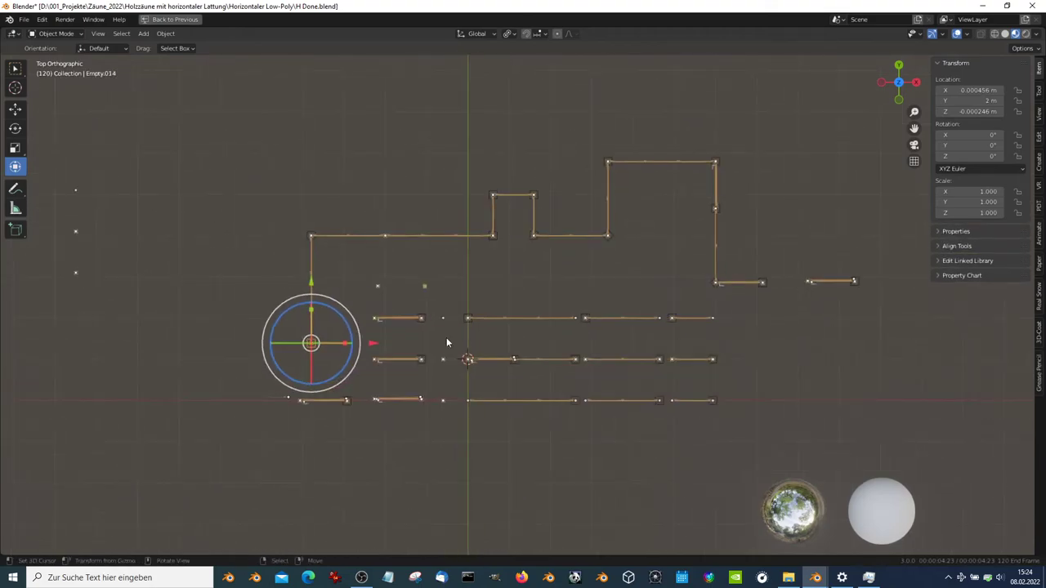
scroll(481, 315, "up", 2)
left_click(443, 325)
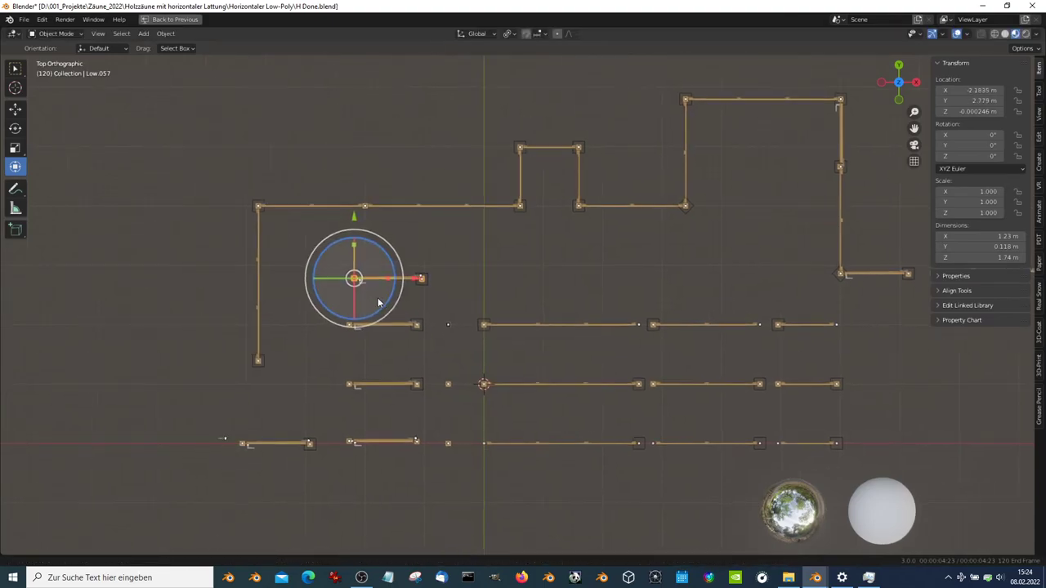
scroll(310, 359, "up", 3, "ctrl")
left_click(295, 363, "shift")
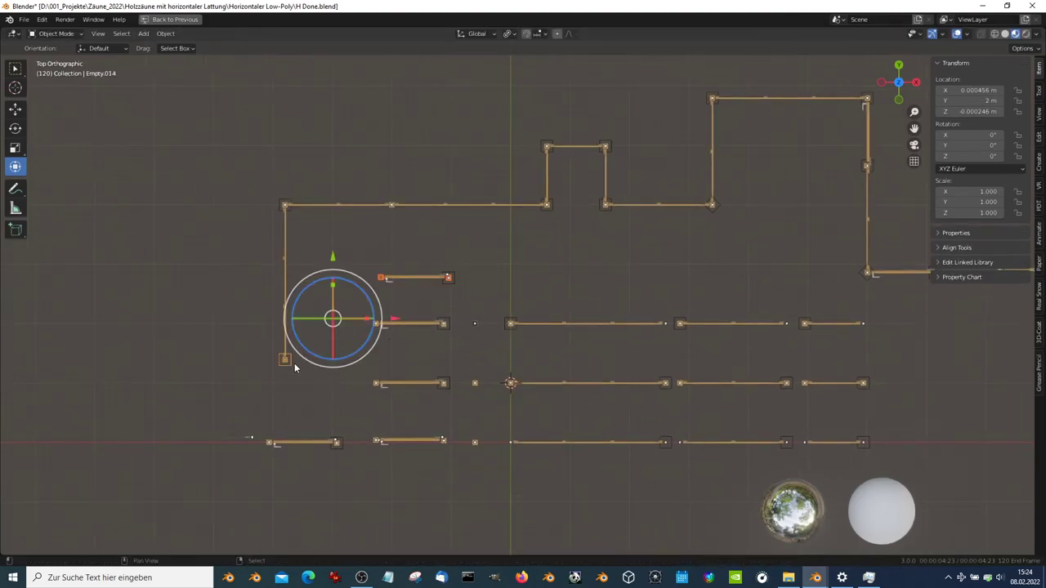
key("ctrl+c")
left_click(295, 362)
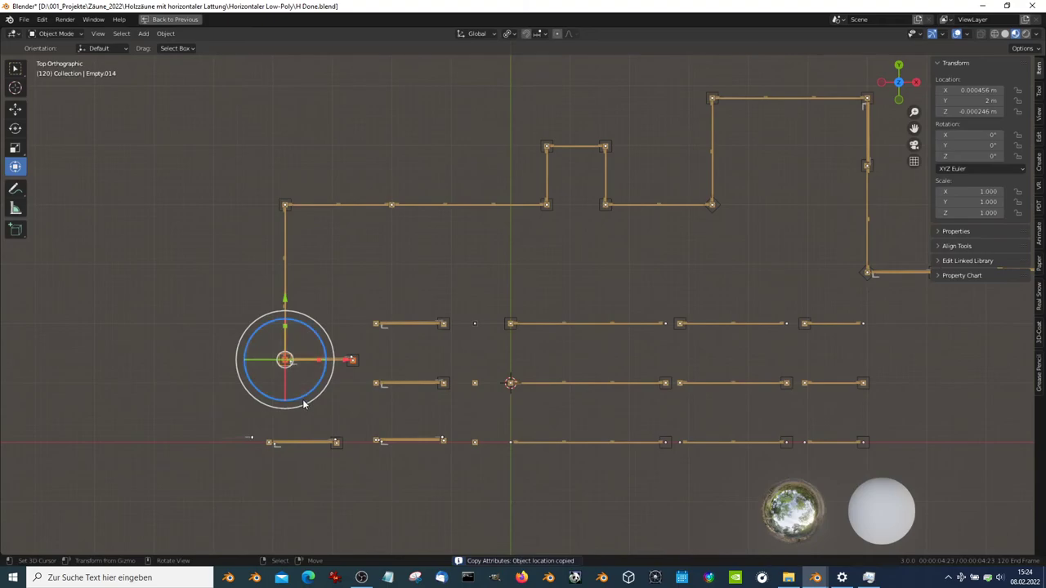
key("space")
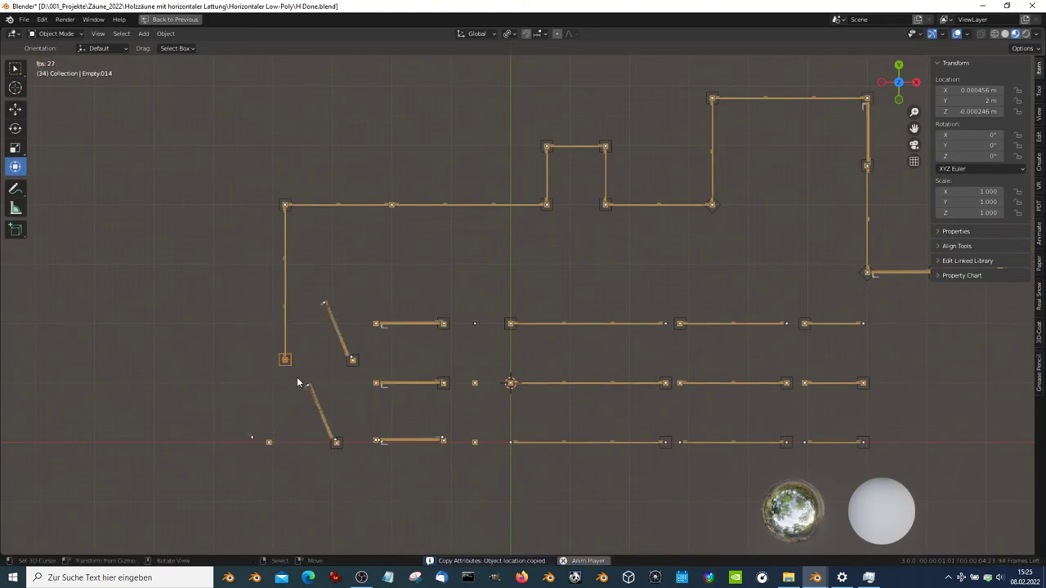
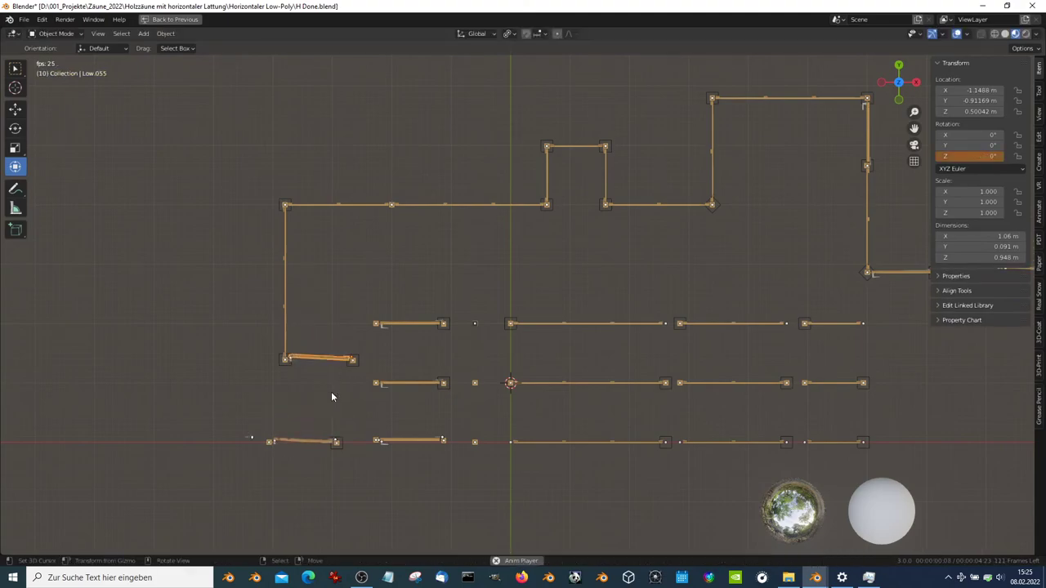
Rotate the gate leaf beside the left post to 180° about Z
scroll(311, 363, "up", 1)
scroll(269, 384, "up", 3)
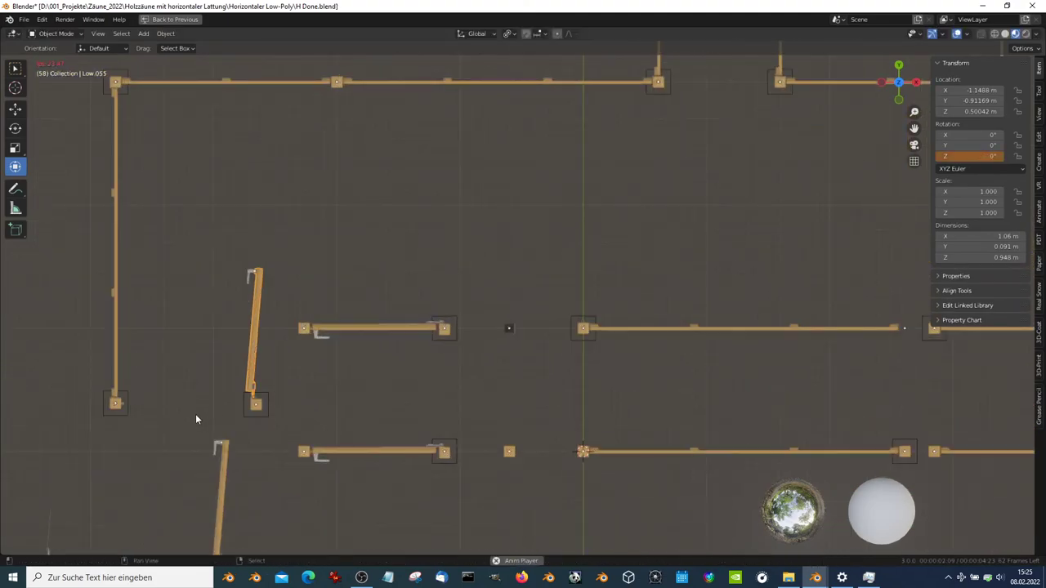
scroll(196, 419, "up", 1)
middle_click_drag(196, 418, 357, 380, "shift")
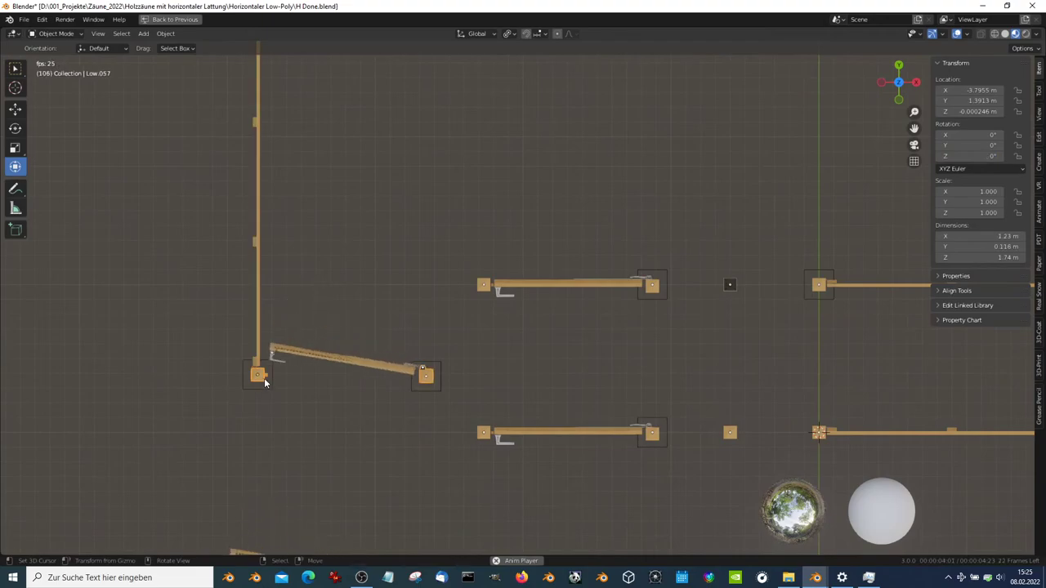
key("r")
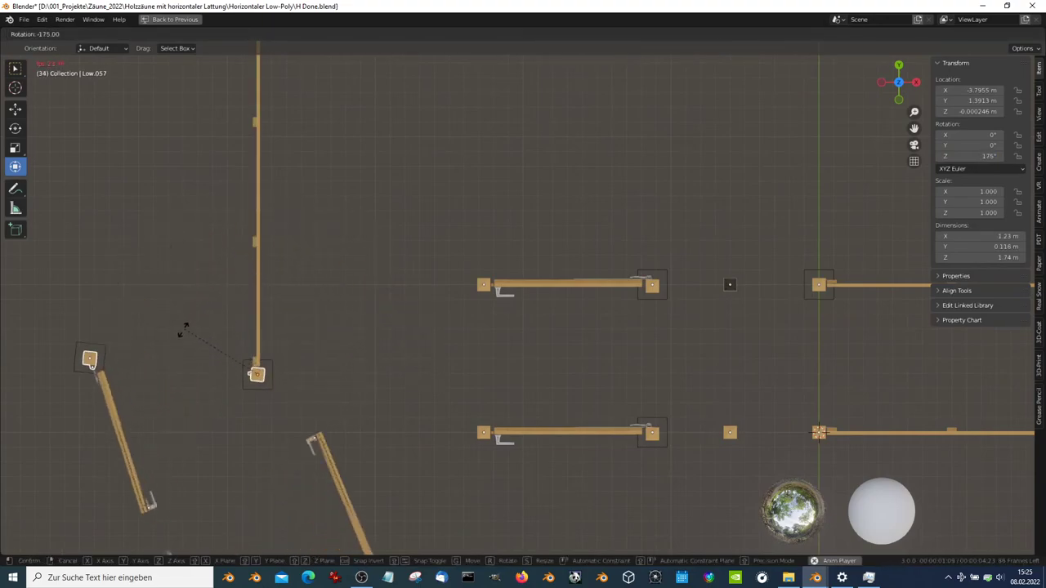
left_click(182, 334)
Select the small latch piece Low.021 on the gate
scroll(259, 394, "down", 1)
scroll(362, 342, "up", 1)
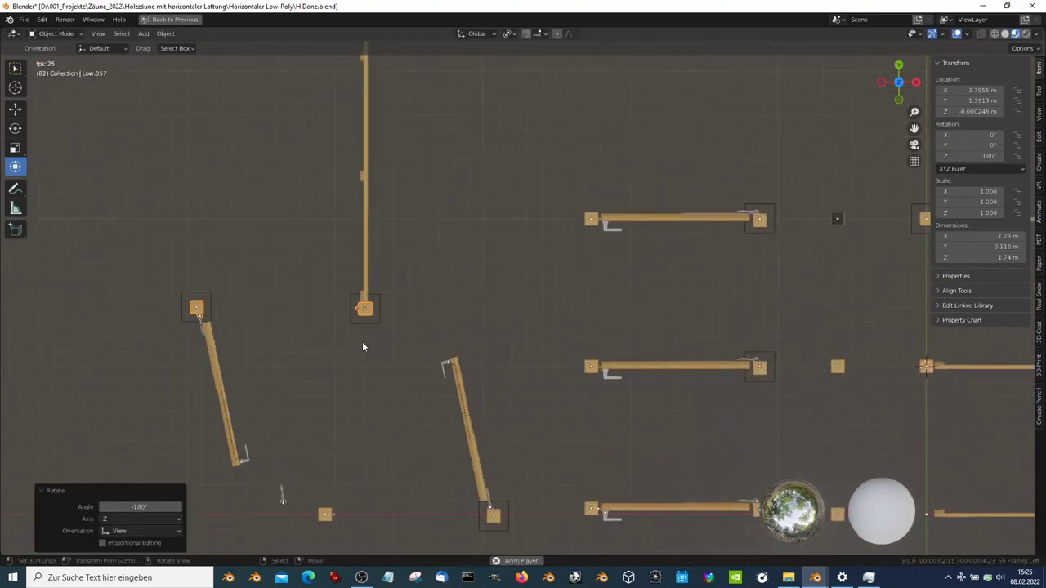
mouse_move(364, 347)
middle_mouse_down()
mouse_move(347, 382)
mouse_move(380, 299)
mouse_move(449, 346)
middle_mouse_up()
left_click(458, 344)
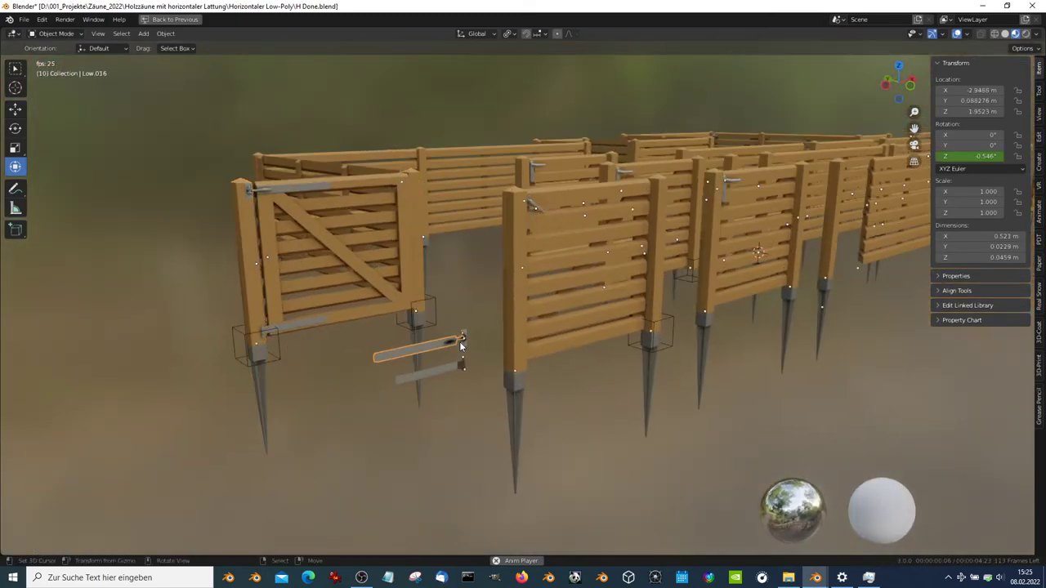
left_click(464, 361)
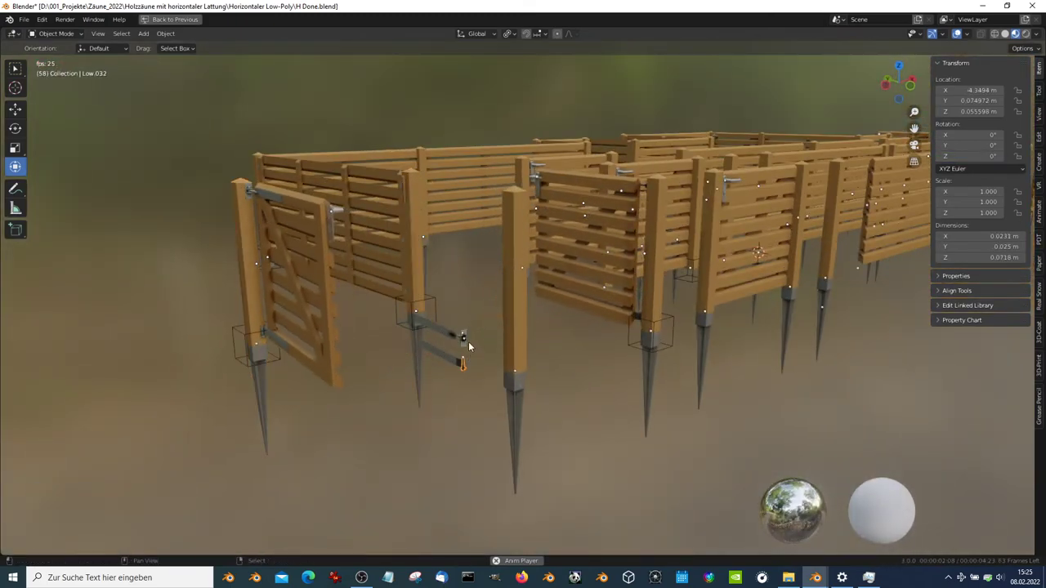
left_click(468, 342)
Move Low.021 1.1 m along negative X in top view
scroll(499, 413, "down", 2)
key("KP_7")
scroll(507, 418, "down", 1)
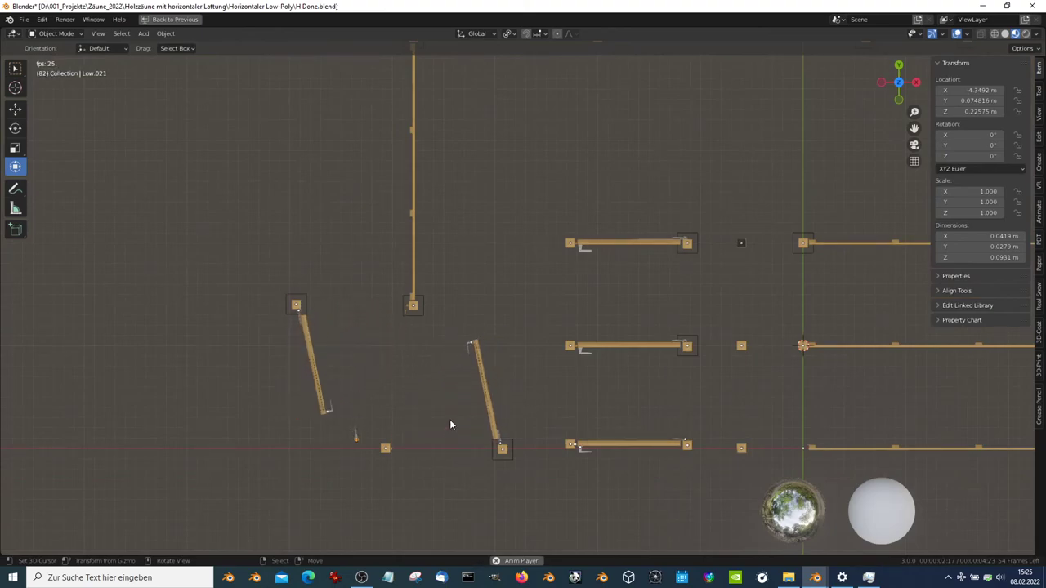
key("g")
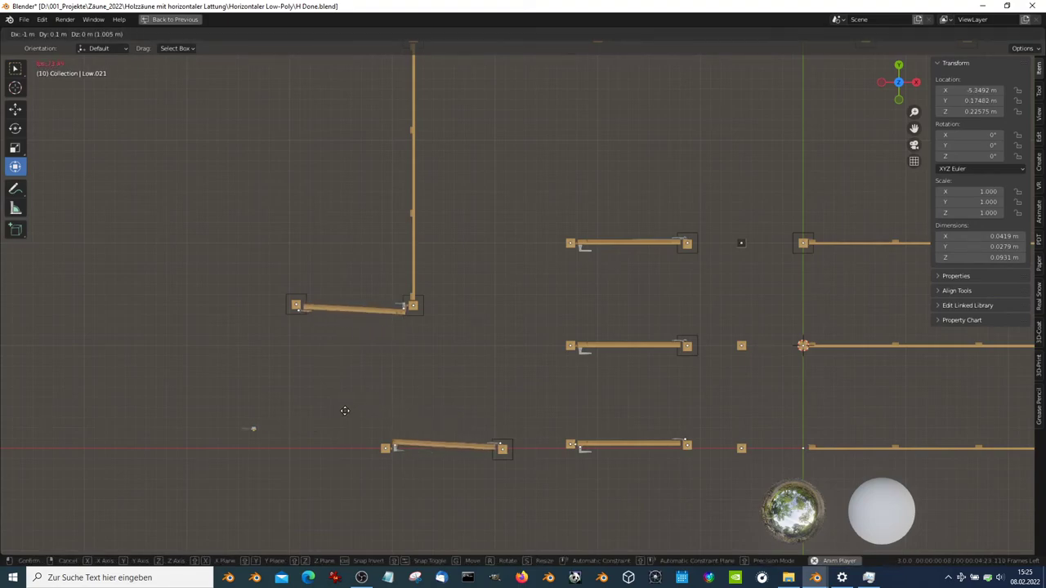
left_click(332, 423)
mouse_move(333, 423)
middle_mouse_down()
mouse_move(365, 378)
mouse_move(375, 316)
mouse_move(472, 291)
mouse_move(465, 316)
mouse_move(612, 264)
mouse_move(628, 229)
mouse_move(605, 295)
middle_mouse_up()
scroll(605, 295, "up", 3)
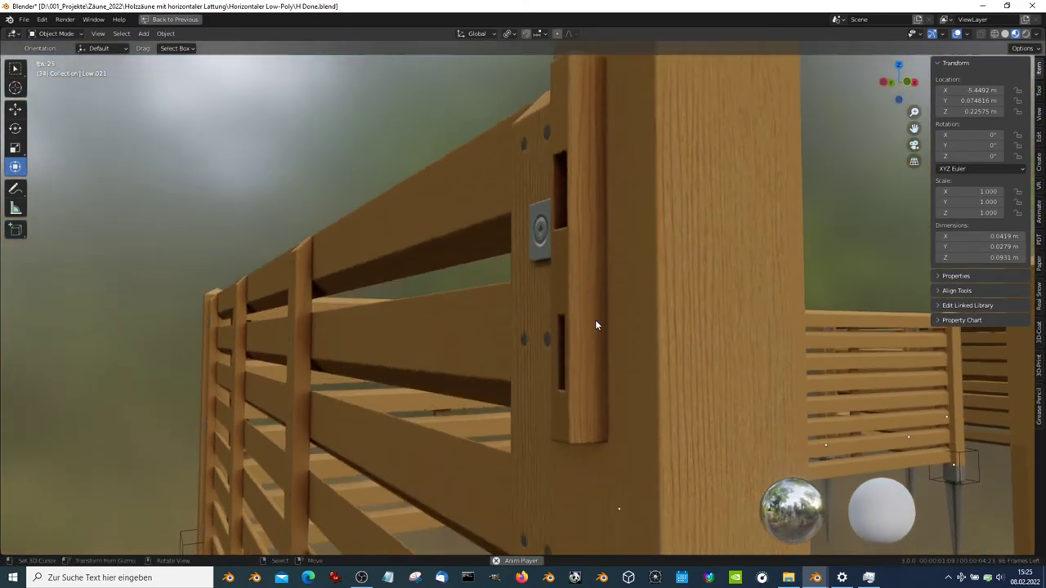
left_click(595, 317)
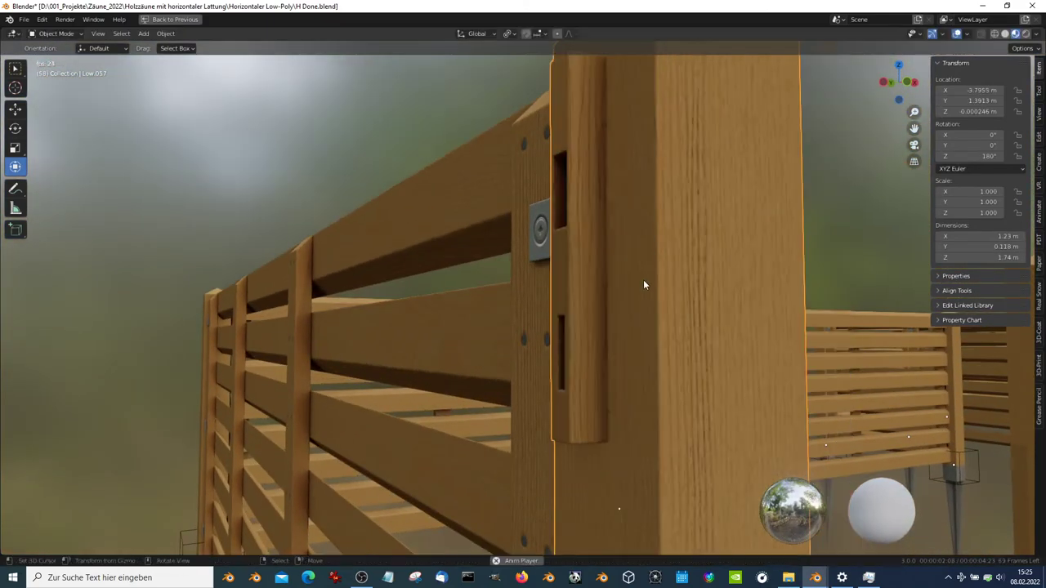
key("g")
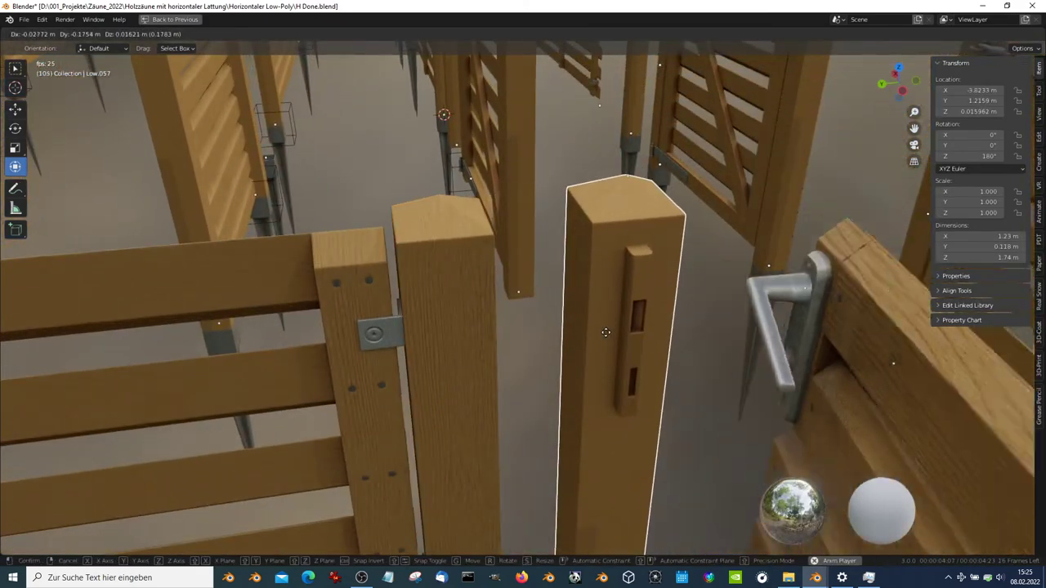
left_click(606, 332)
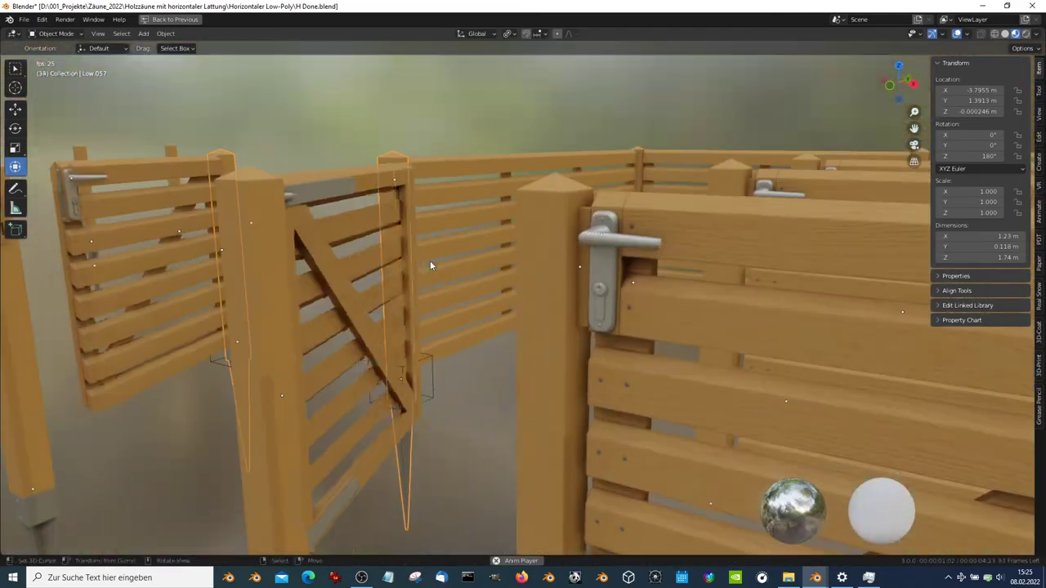
left_click(543, 235)
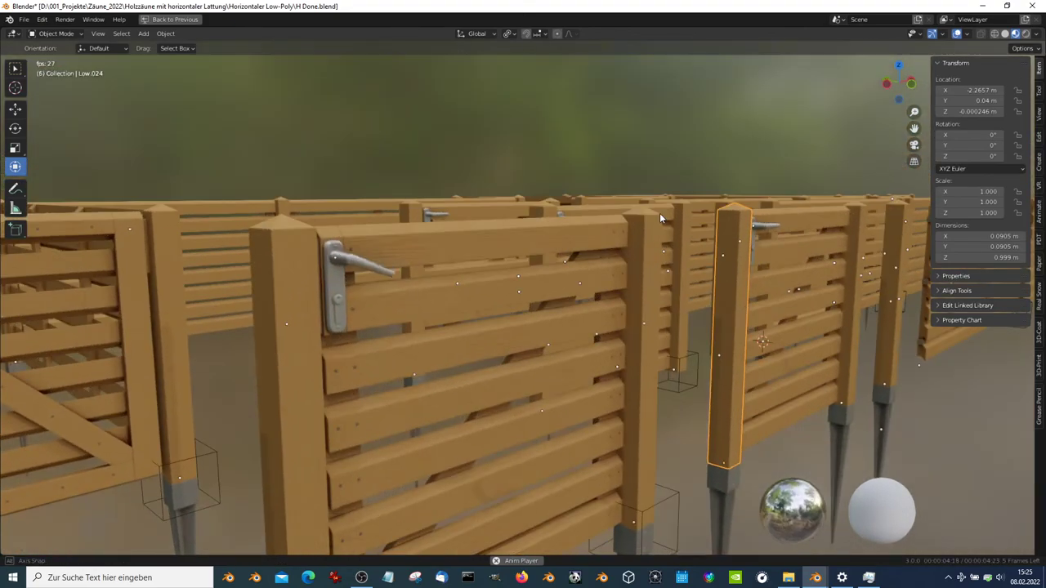
left_click(298, 297)
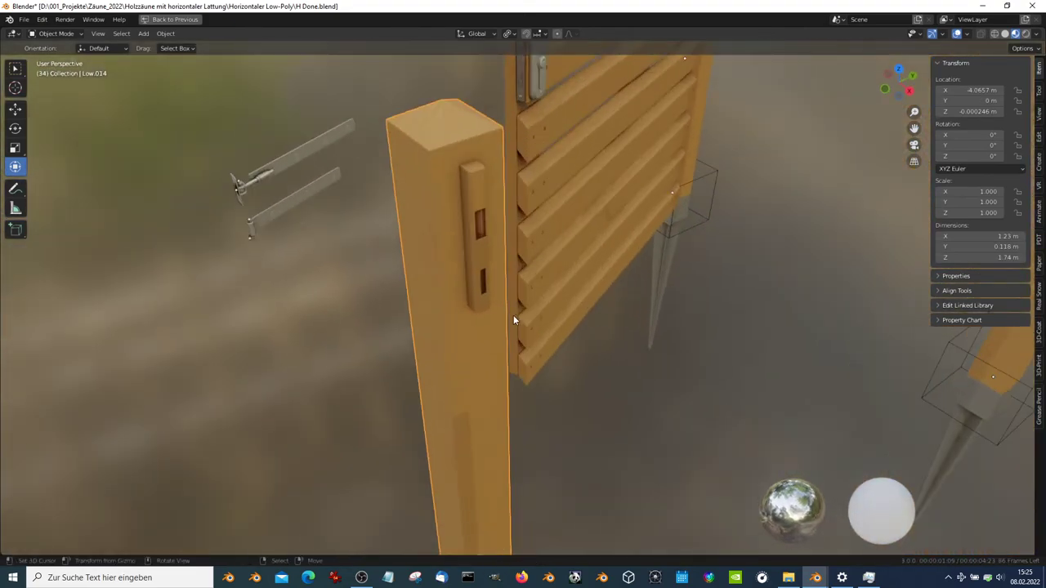
scroll(513, 320, "up", 4)
scroll(570, 360, "down", 5)
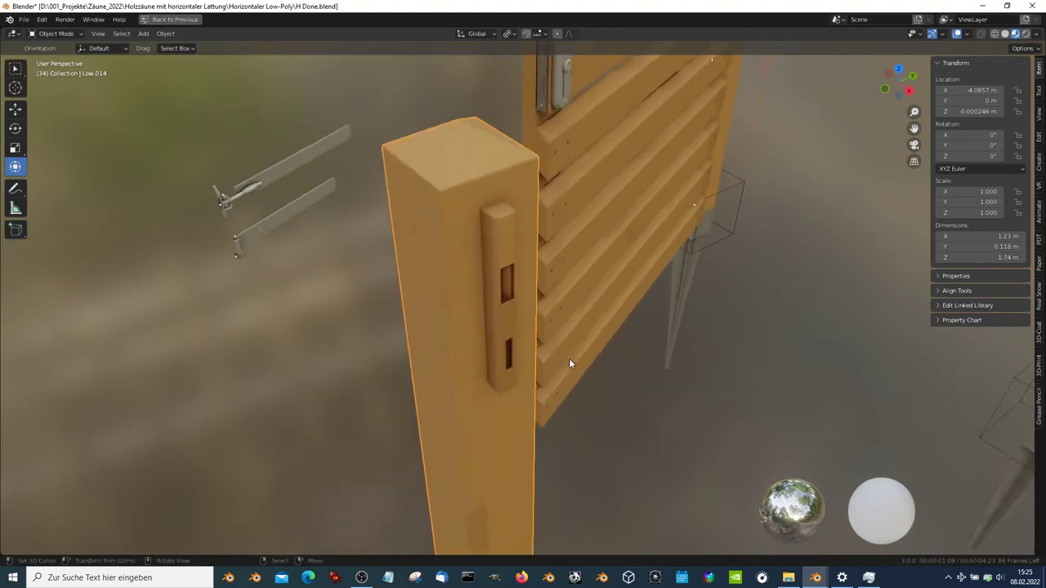
middle_click_drag(615, 288, 641, 243)
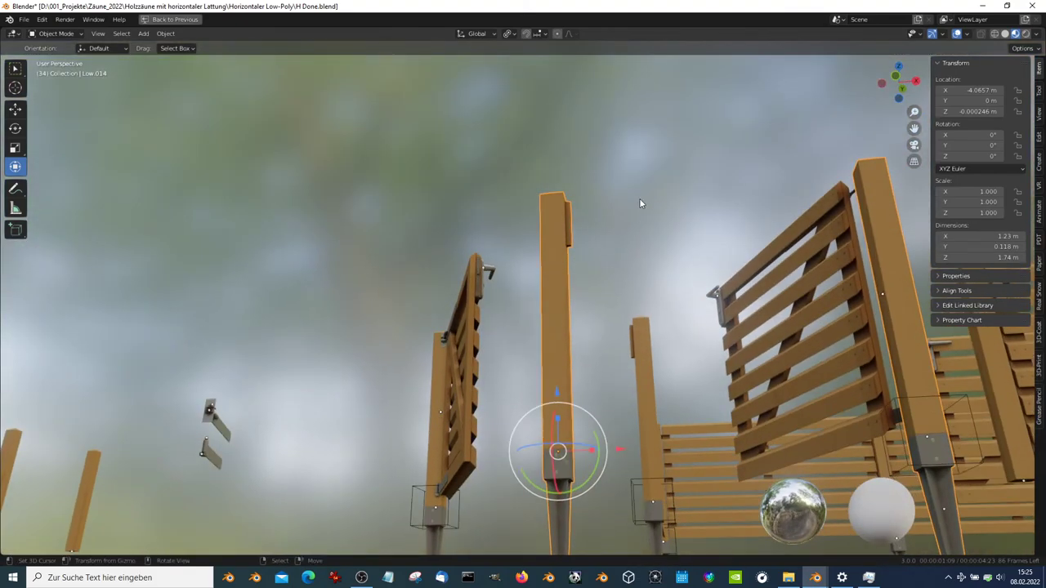
mouse_move(640, 201)
middle_mouse_down()
mouse_move(584, 214)
mouse_move(591, 294)
middle_mouse_up()
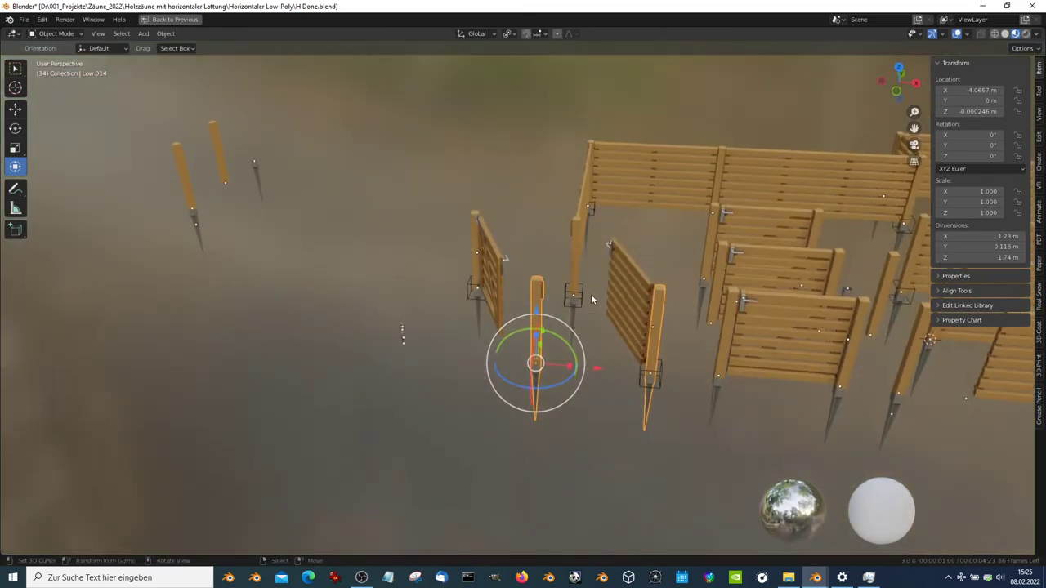
key("KP_7")
Rewind the animation so the gates close, and select the lone right gate leaf
key("shift+Left")
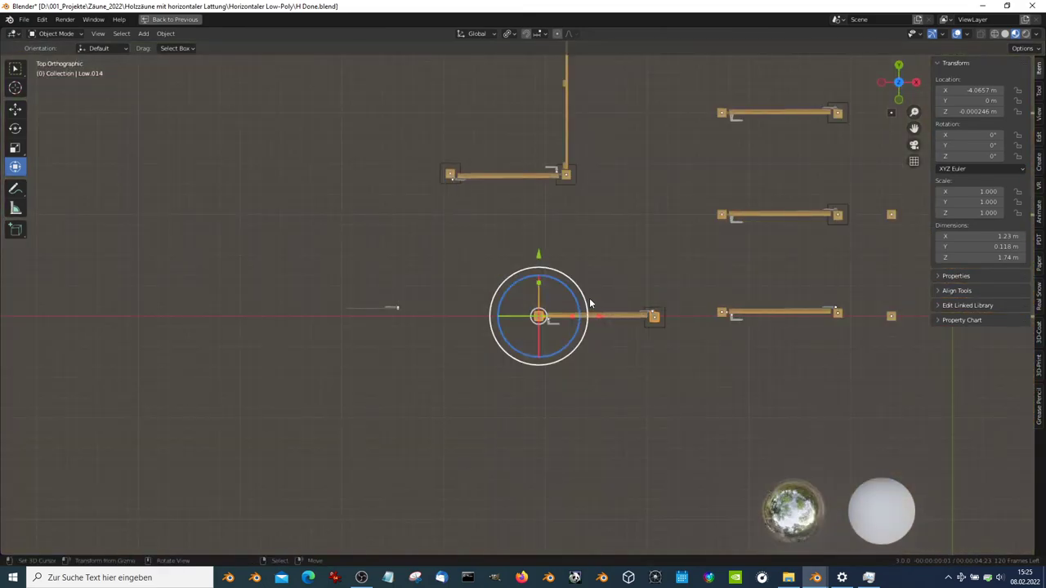
scroll(578, 291, "down", 2)
mouse_move(568, 283)
middle_mouse_down("shift")
mouse_move(467, 280)
mouse_move(719, 291)
mouse_move(696, 338)
middle_mouse_up("shift")
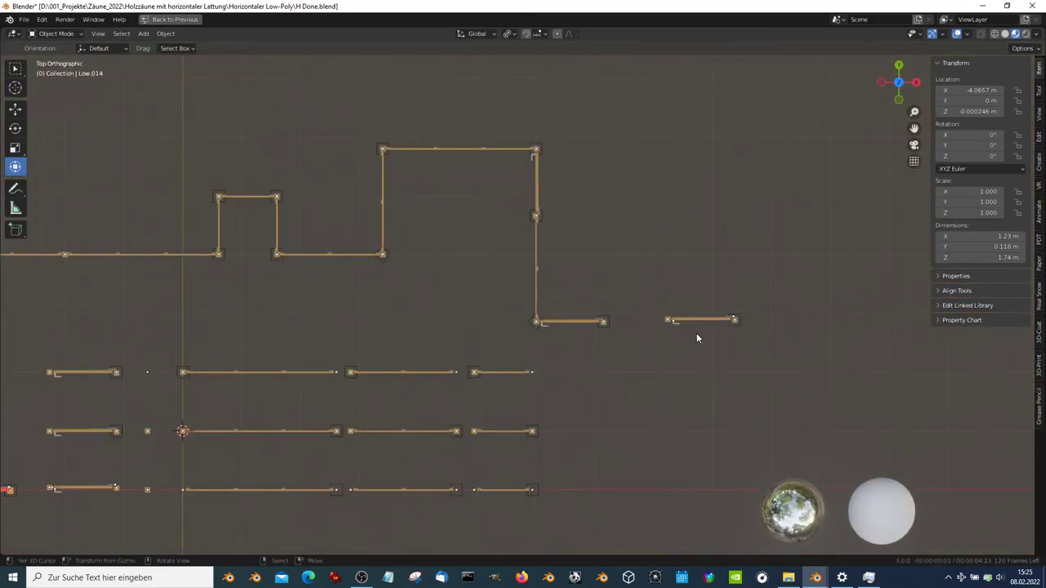
left_click(677, 317)
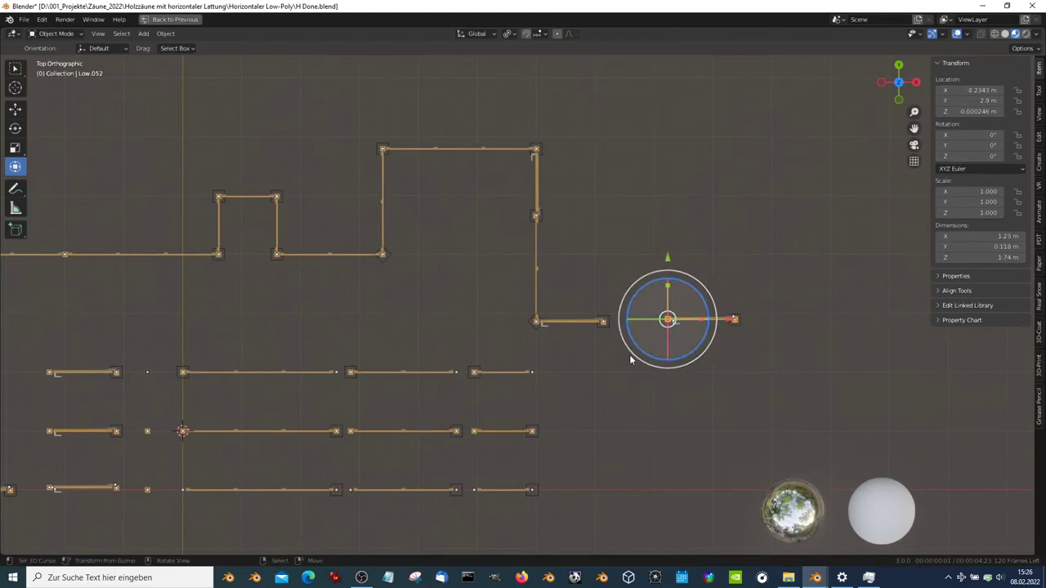
middle_click_drag(621, 395, 707, 398, "shift")
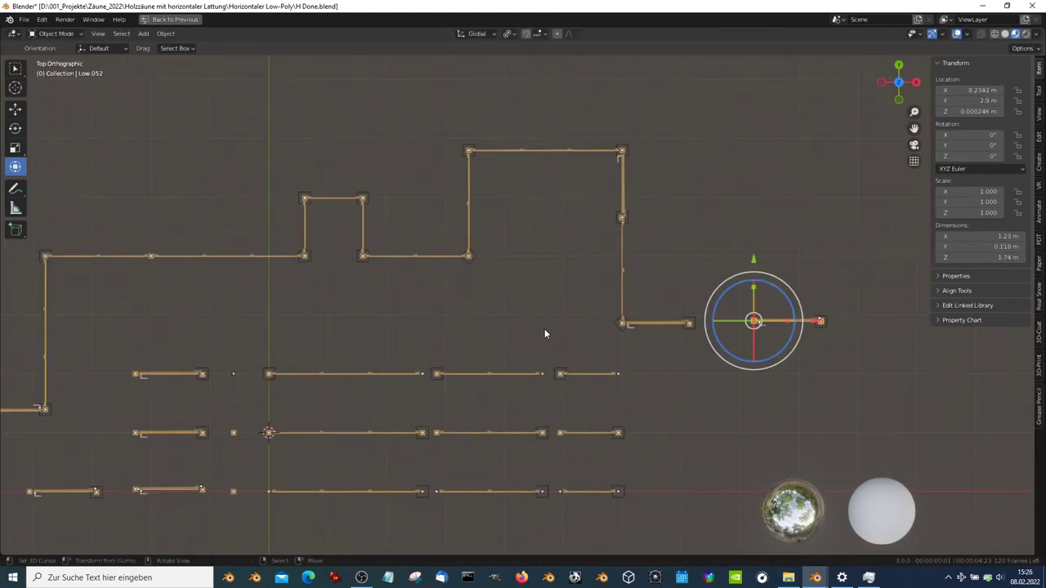
scroll(411, 336, "up", 2)
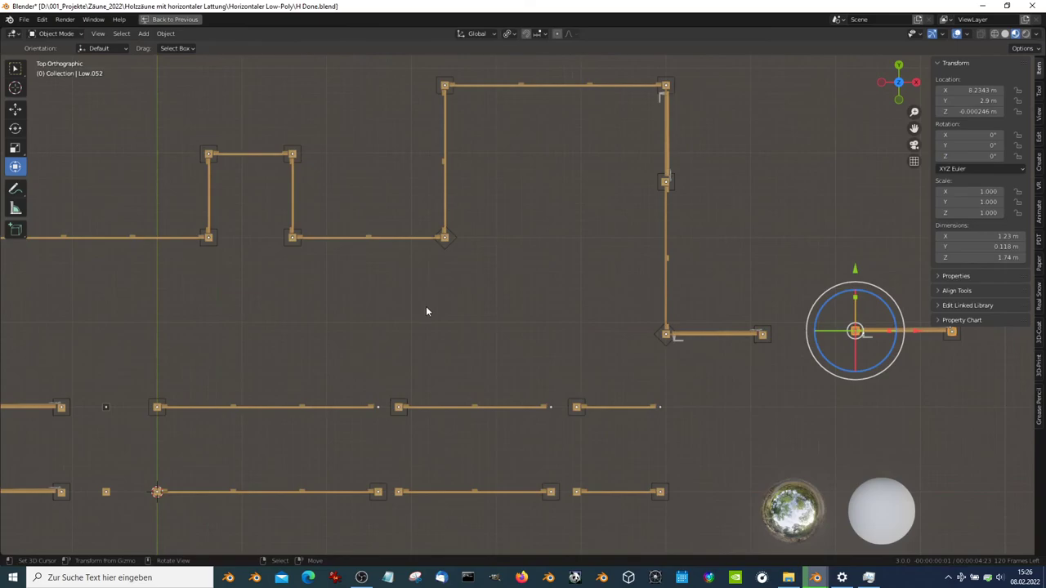
scroll(458, 339, "down", 3)
scroll(406, 309, "up", 2)
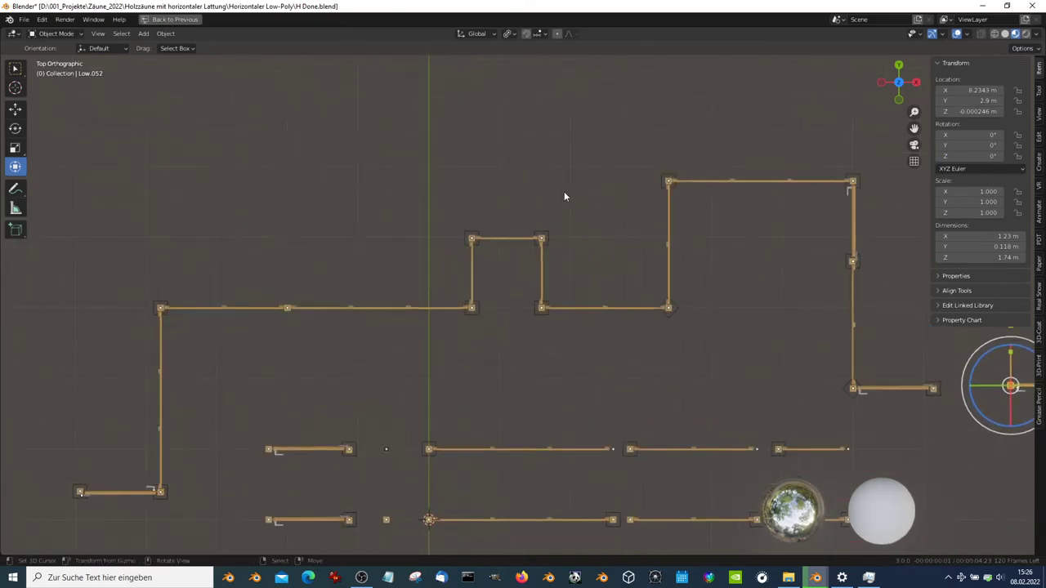
Box-select the corner empty and L-shaped bracket pieces, including Low.045
left_click(536, 275)
scroll(523, 295, "up", 2)
left_click(449, 214)
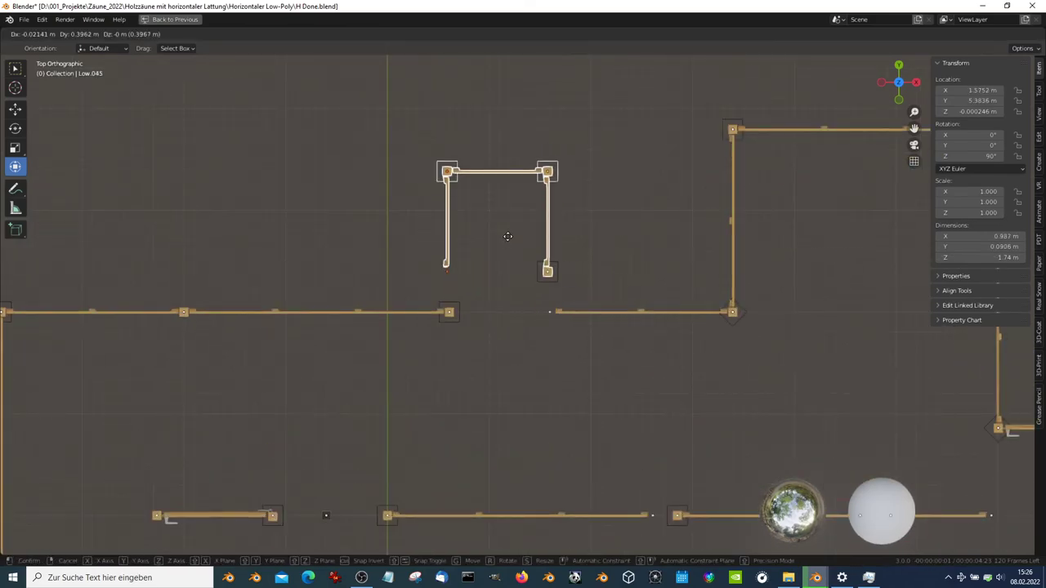
left_click(451, 216)
left_click(454, 217)
key("b")
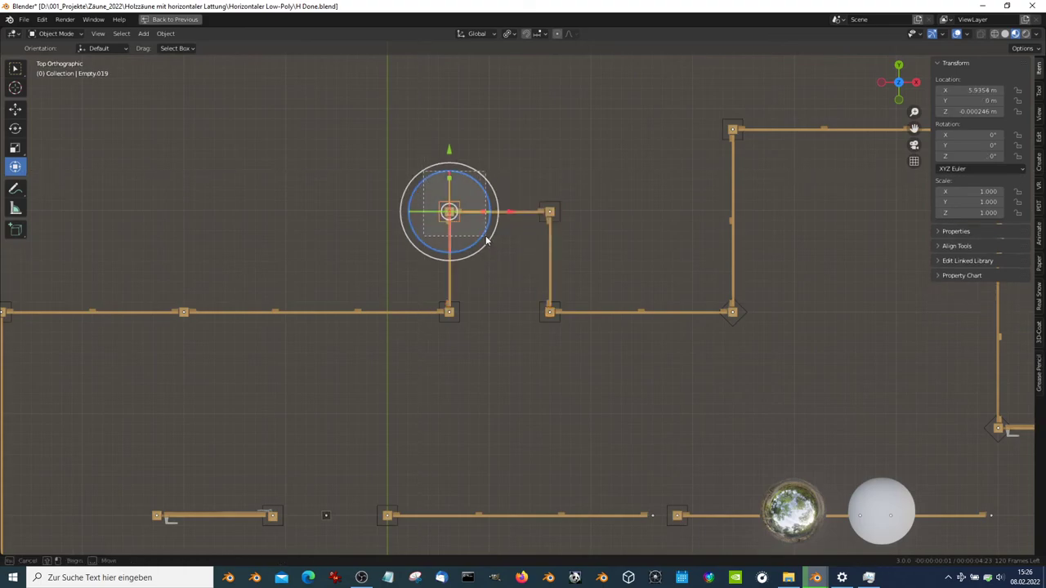
left_click_drag(487, 239, 490, 238)
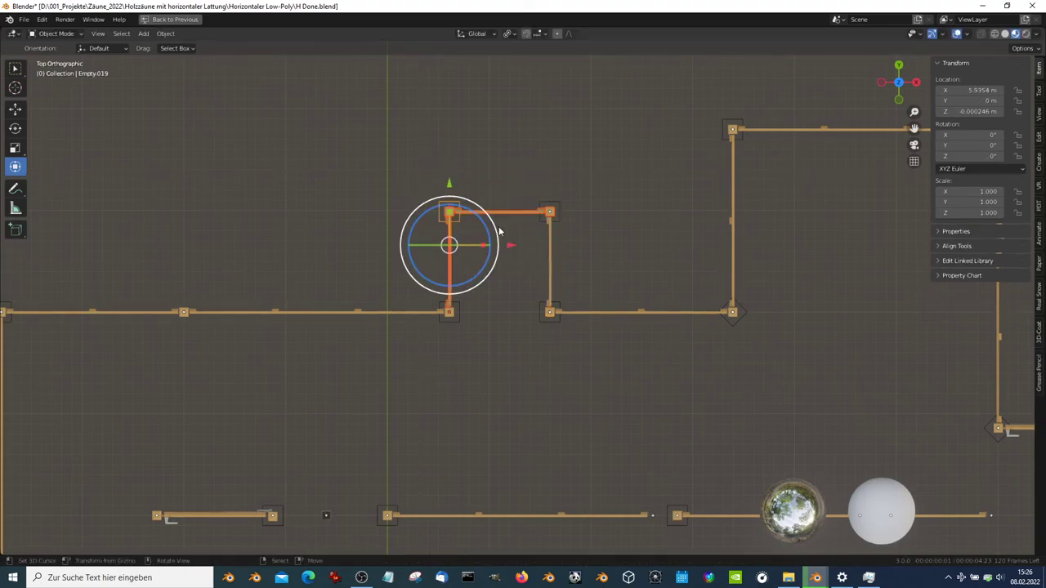
scroll(531, 253, "down", 2)
scroll(502, 266, "up", 1)
scroll(491, 286, "up", 1)
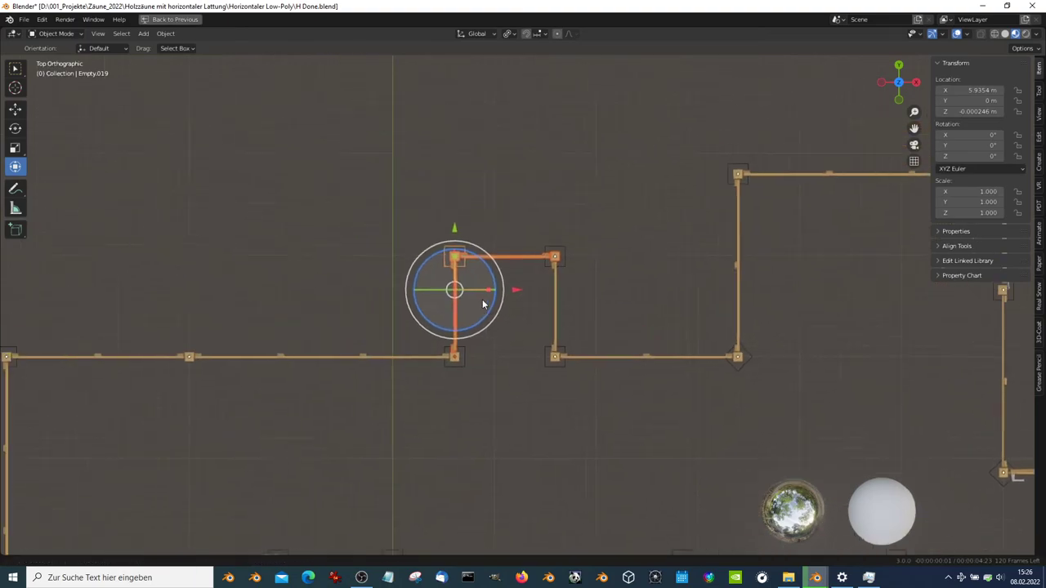
scroll(482, 304, "up", 5)
After a cancelled move, place a linked copy of the gate bracket beside the fence
key("g")
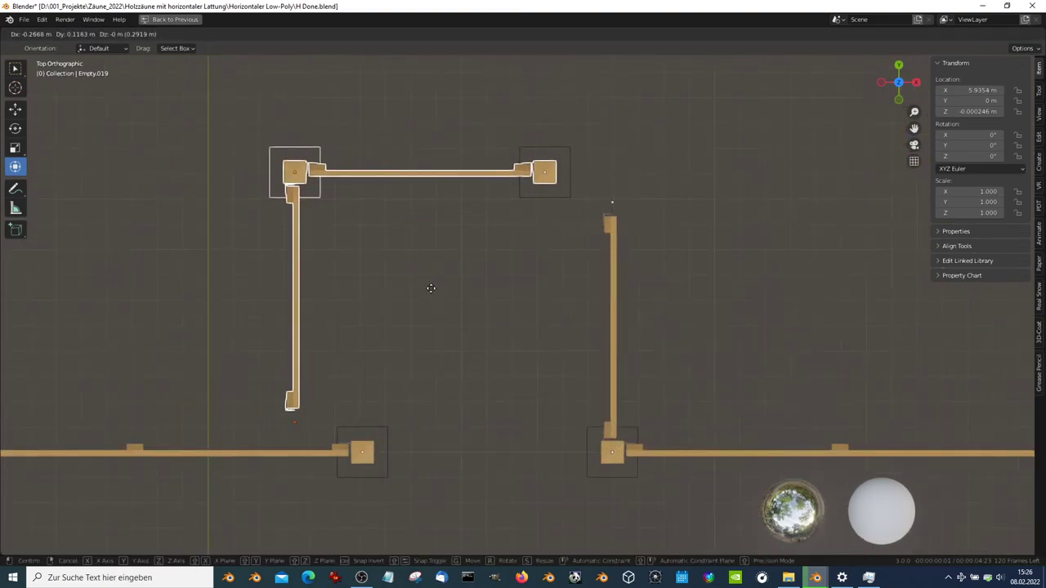
right_click(431, 287)
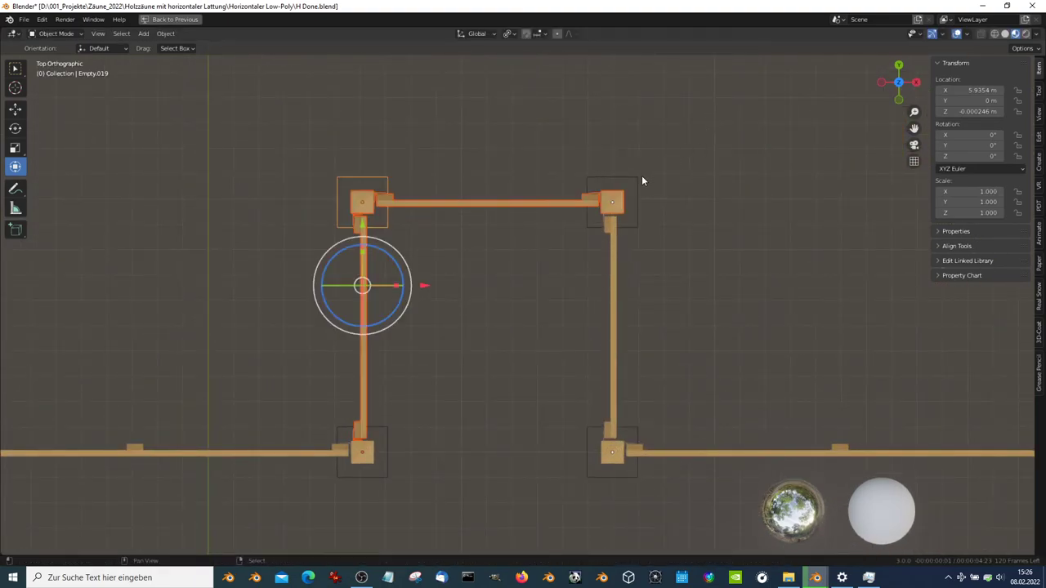
key("ctrl+z")
key("ctrl+z")
key("ctrl+z")
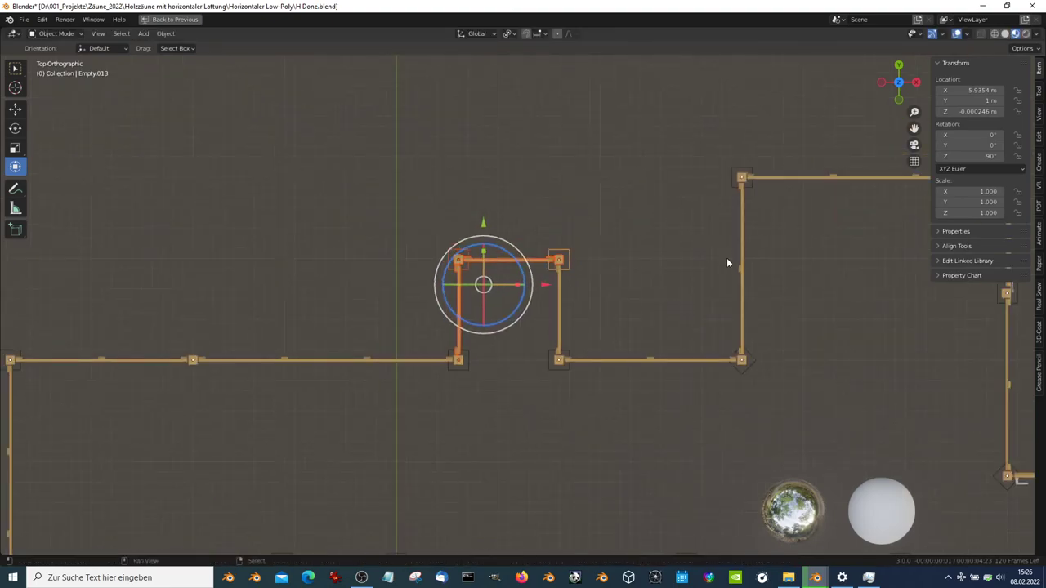
scroll(727, 263, "down", 2)
key("shift+d")
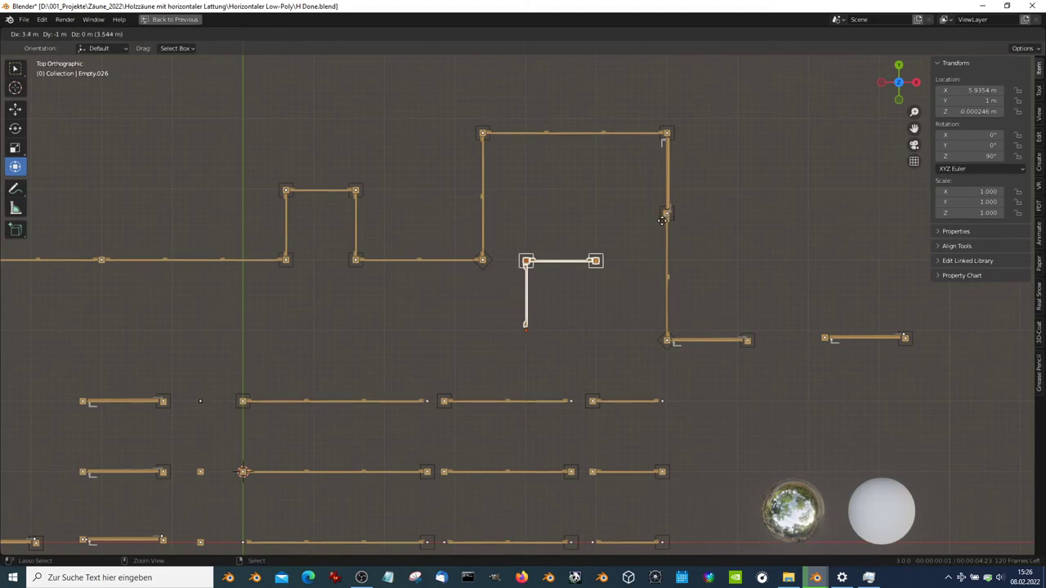
left_click(665, 214)
scroll(675, 270, "up", 2)
Select the new bracket's vertical bar and corner piece, trying and cancelling a bar move
left_click(387, 283)
middle_click_drag(394, 282, 514, 326, "shift")
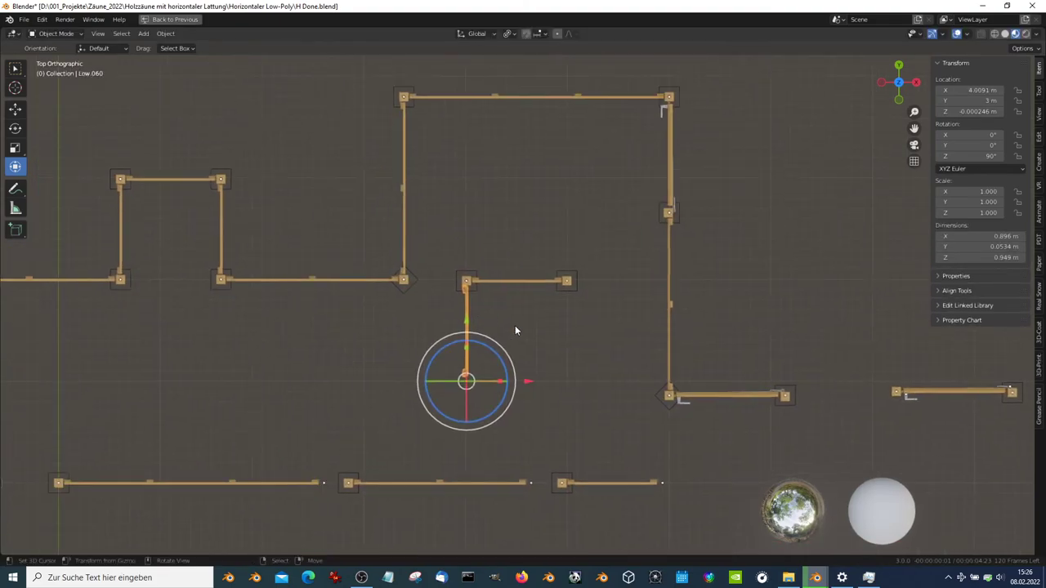
scroll(482, 323, "up", 3)
middle_click_drag(449, 319, 509, 298, "shift")
left_click(391, 232, "shift")
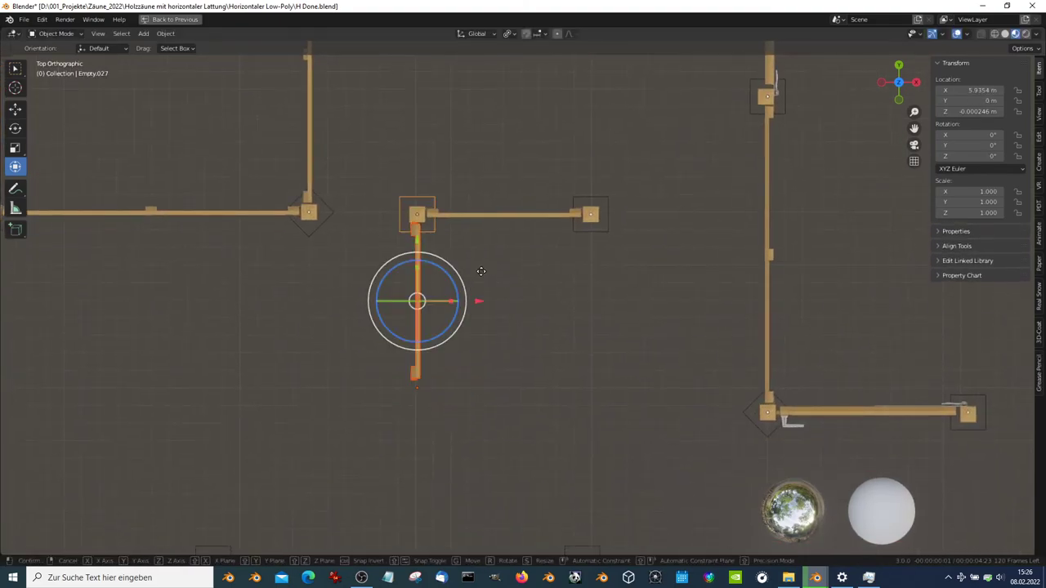
left_click(428, 362)
key("g")
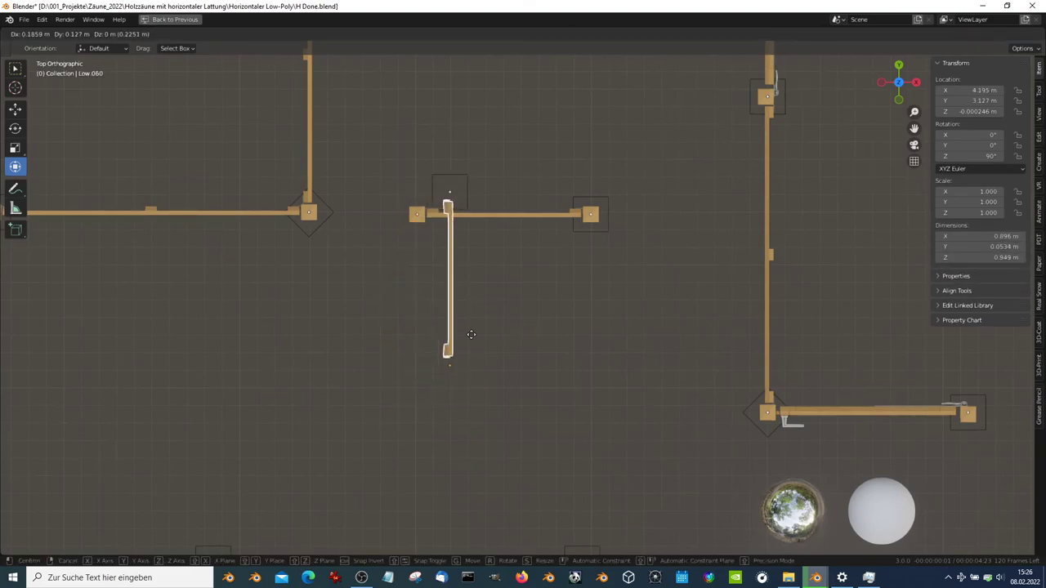
key("Escape")
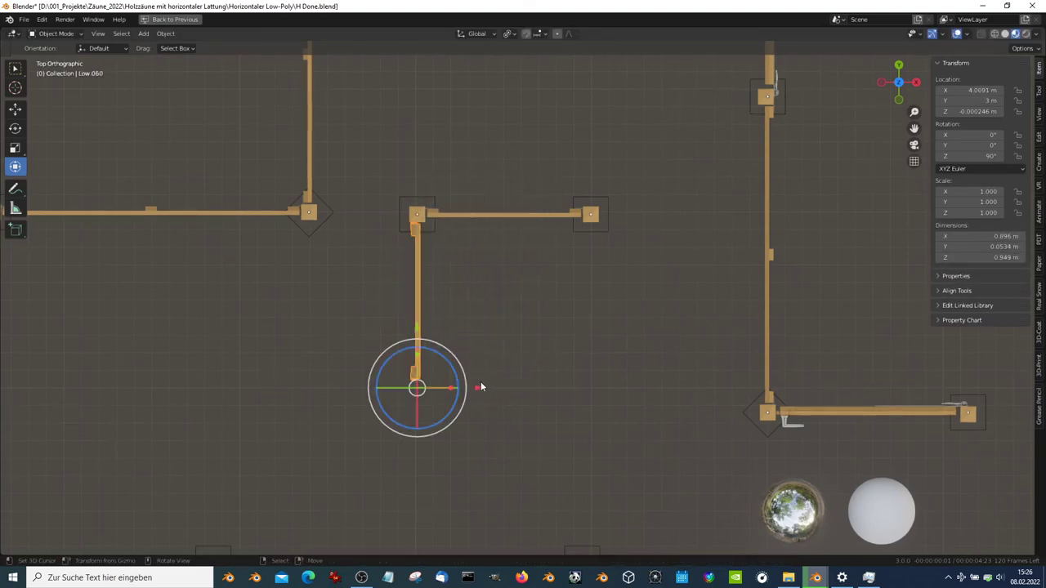
Trial-move the bracket's corner empty and top bar, cancelling each move
left_click(397, 221)
key("g")
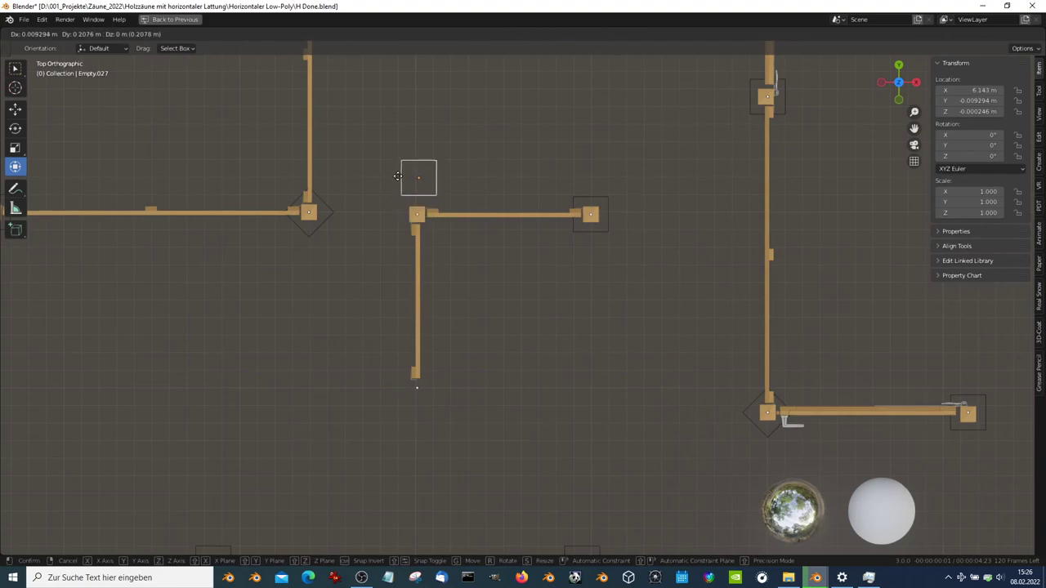
key("Escape")
key("g")
key("Escape")
left_click(530, 210)
key("g")
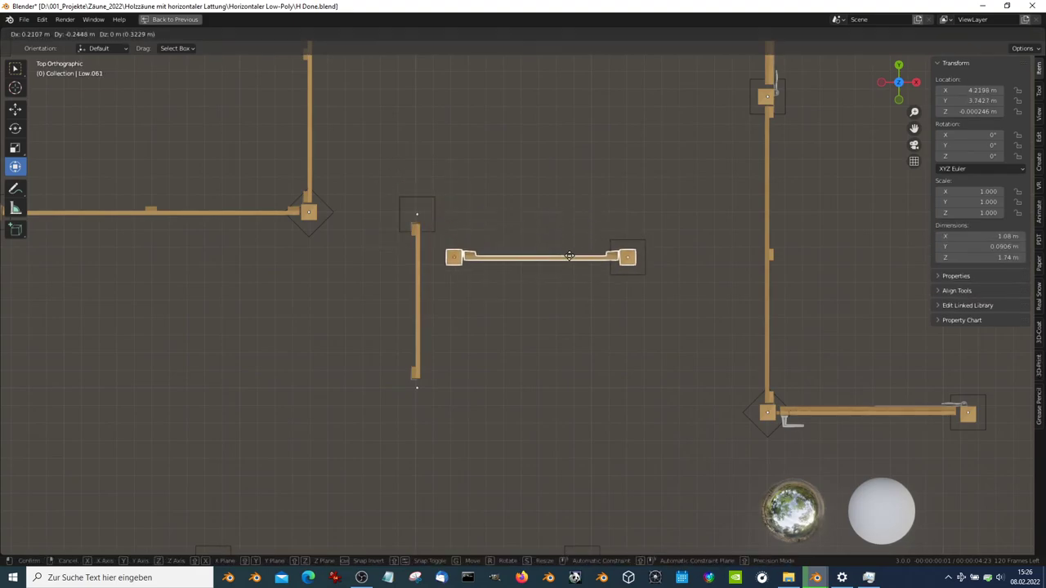
key("Escape")
Make a linked duplicate of the vertical gate bar and move it along X to the right post
left_click(422, 397)
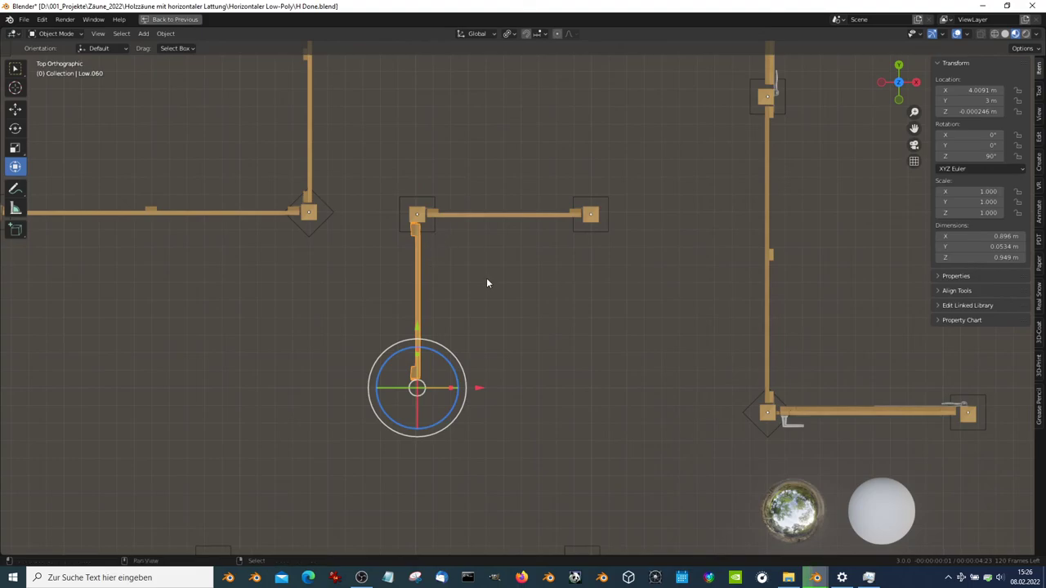
key("shift+bracketleft")
left_click(480, 302)
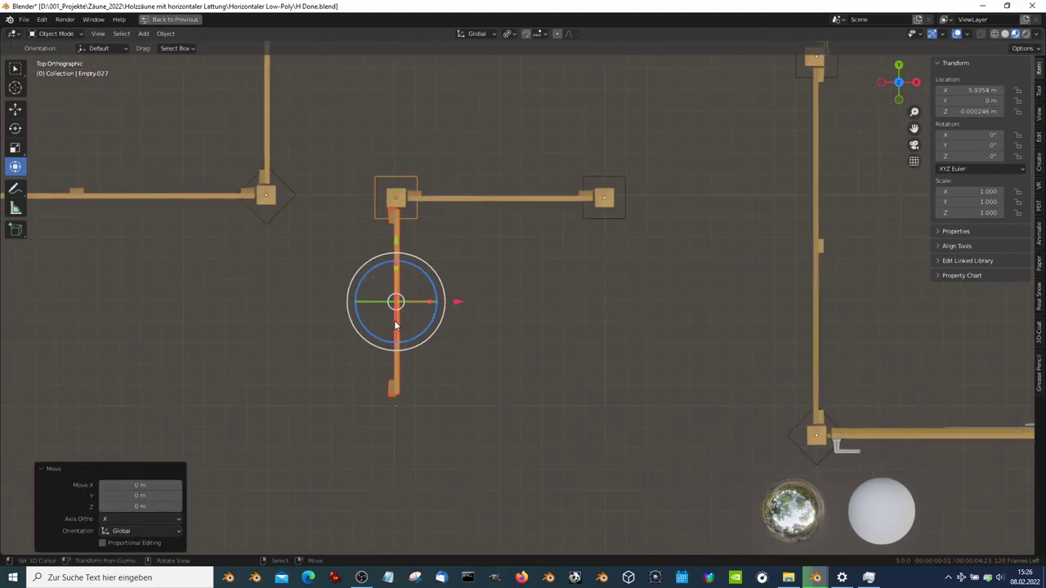
left_click(396, 327)
key("alt+d")
key("Escape")
key("g")
key("x")
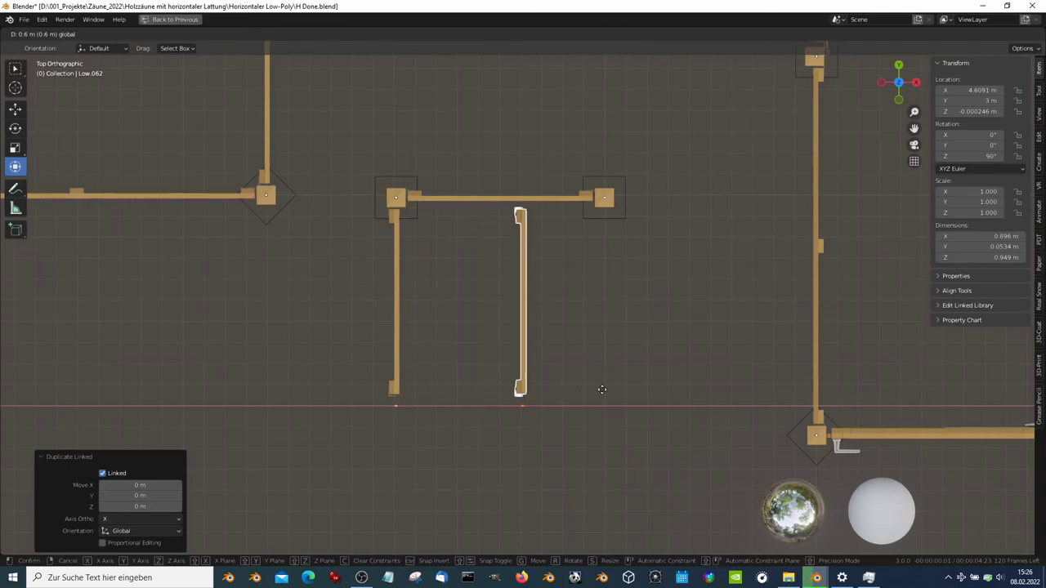
left_click(675, 380)
Delete the copied board, then undo to restore it after a stray empty move
scroll(613, 360, "up", 2)
scroll(575, 392, "up", 1)
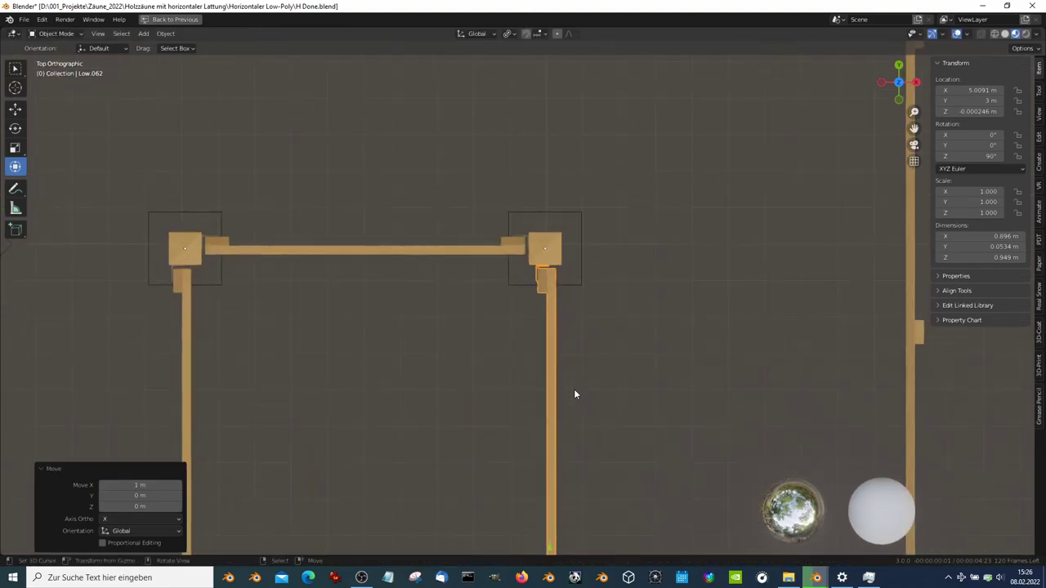
scroll(574, 391, "up", 3)
scroll(573, 388, "down", 5)
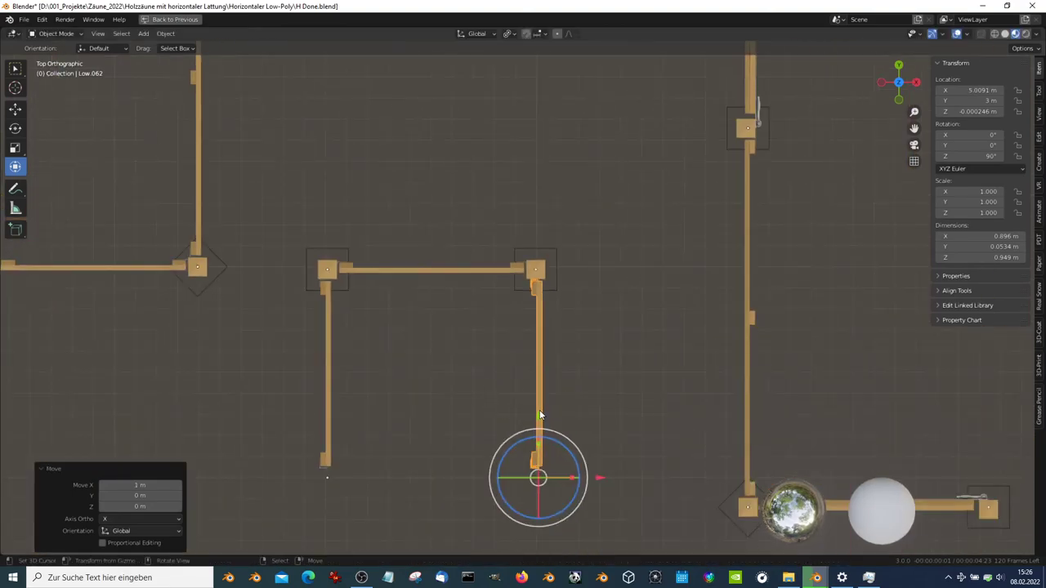
key("Delete")
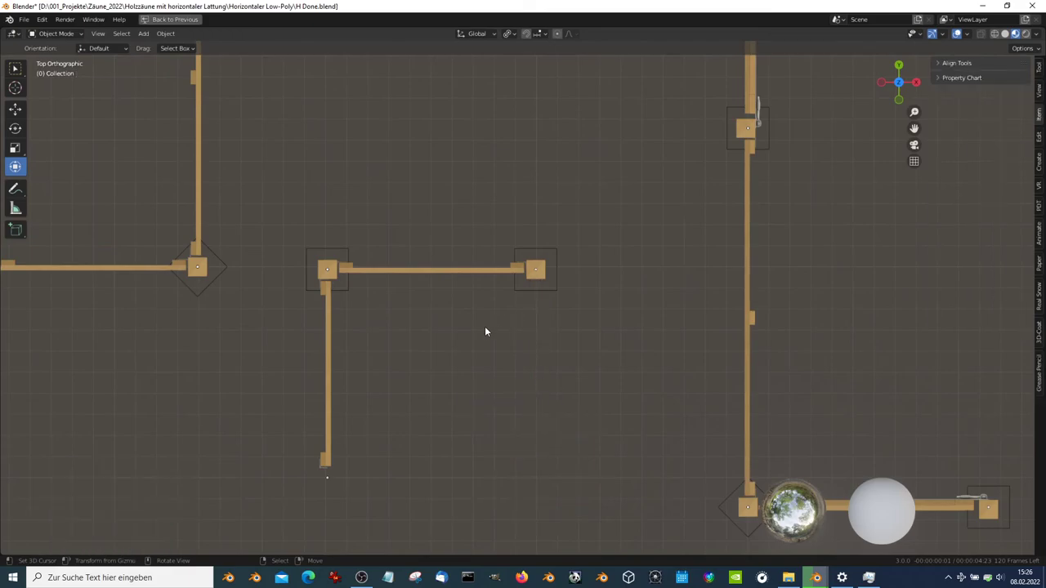
left_click(518, 278)
scroll(544, 293, "down", 3)
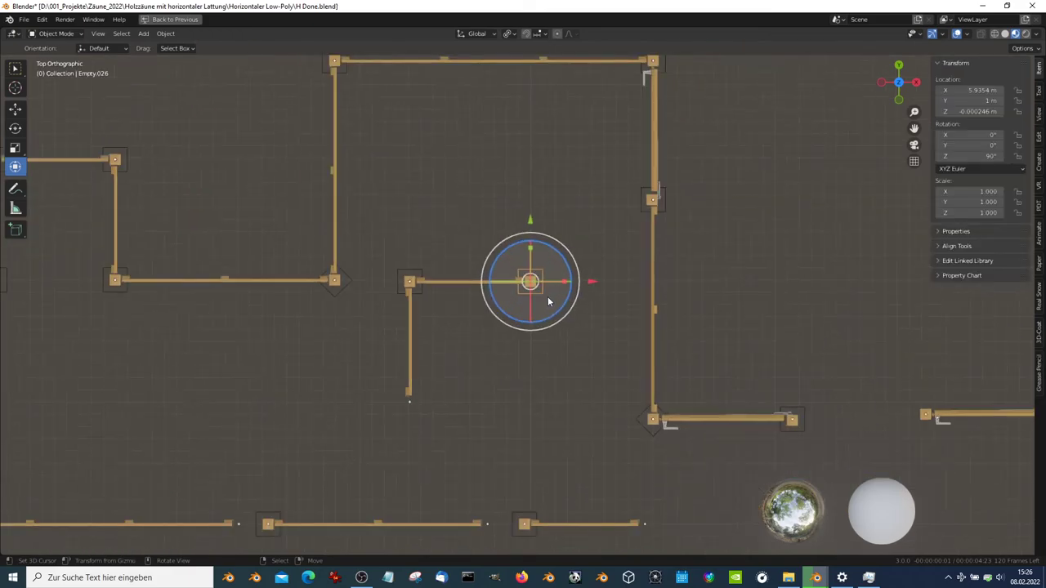
key("g")
left_click(404, 386)
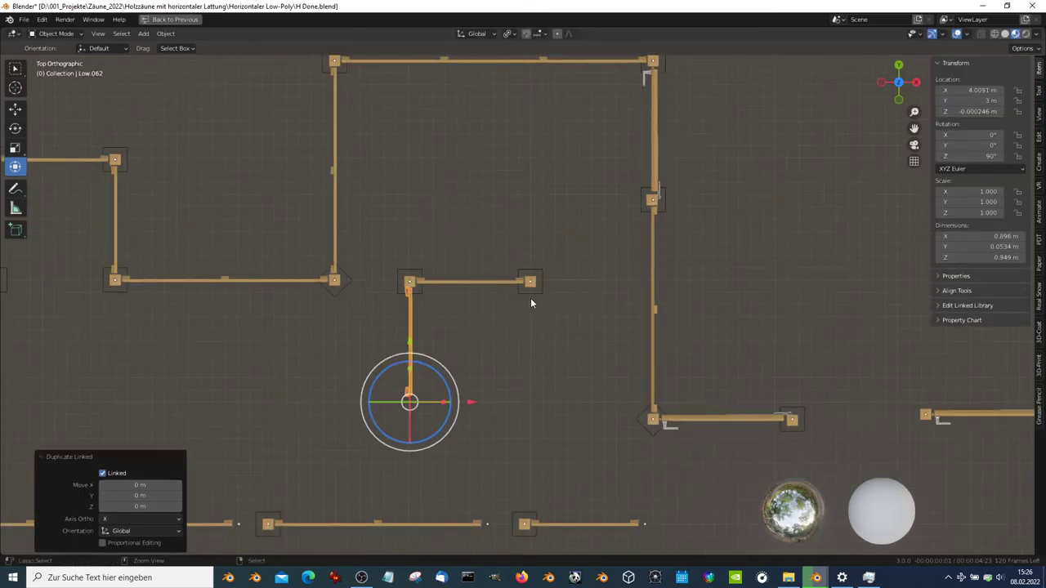
key("ctrl+z")
Copy the right post empty's location onto the copied vertical board
key("ctrl+c")
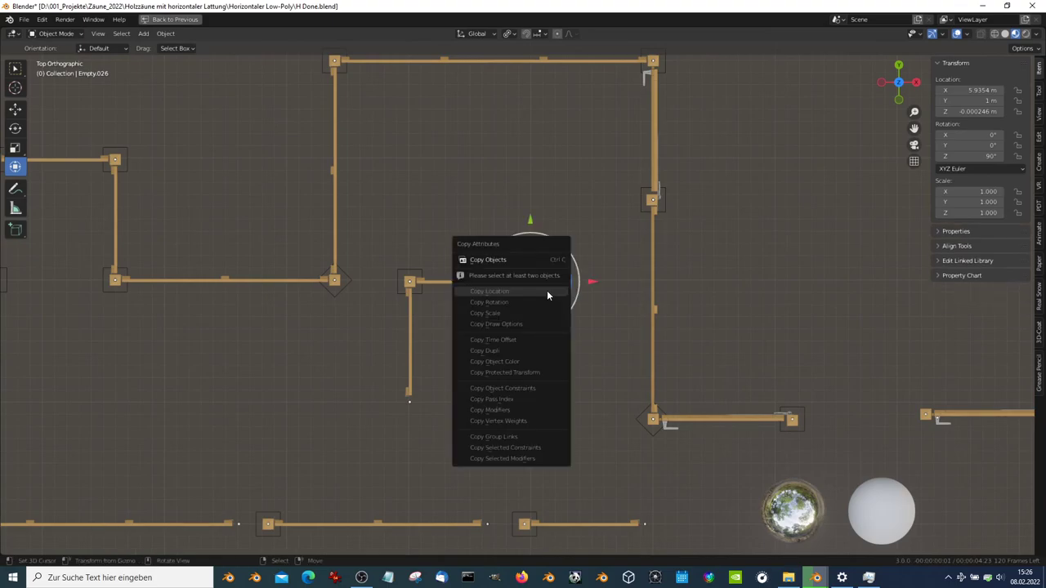
left_click(411, 399)
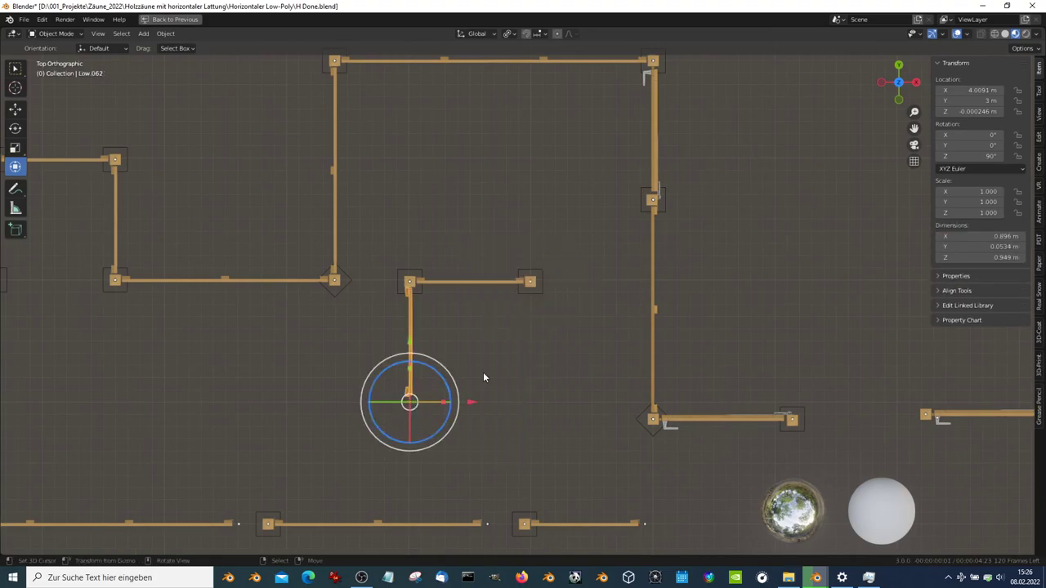
left_click(533, 285, "shift")
key("ctrl+c")
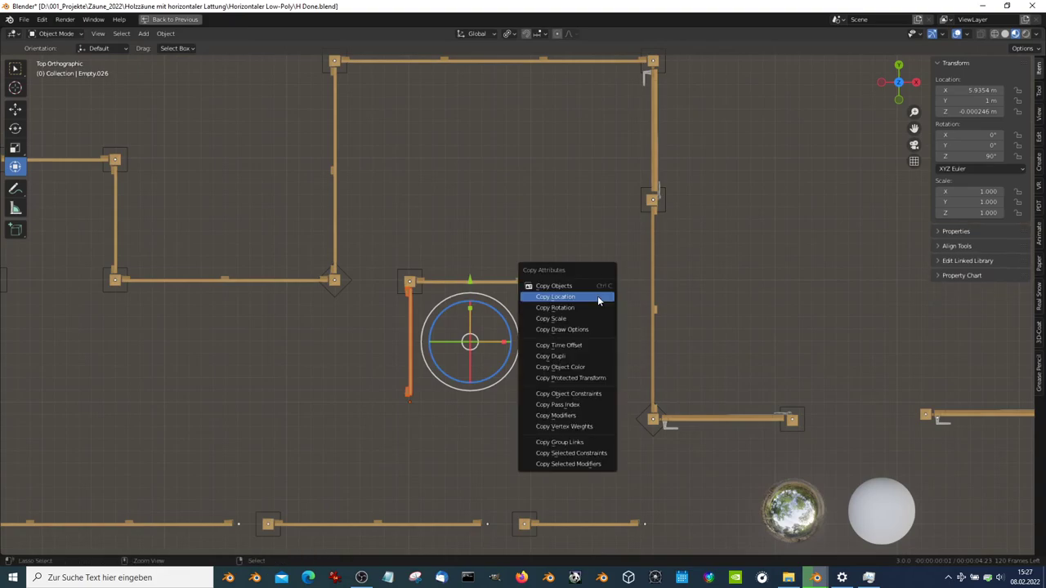
left_click(599, 302)
Rotate the copied board to 270° about Z
key("r")
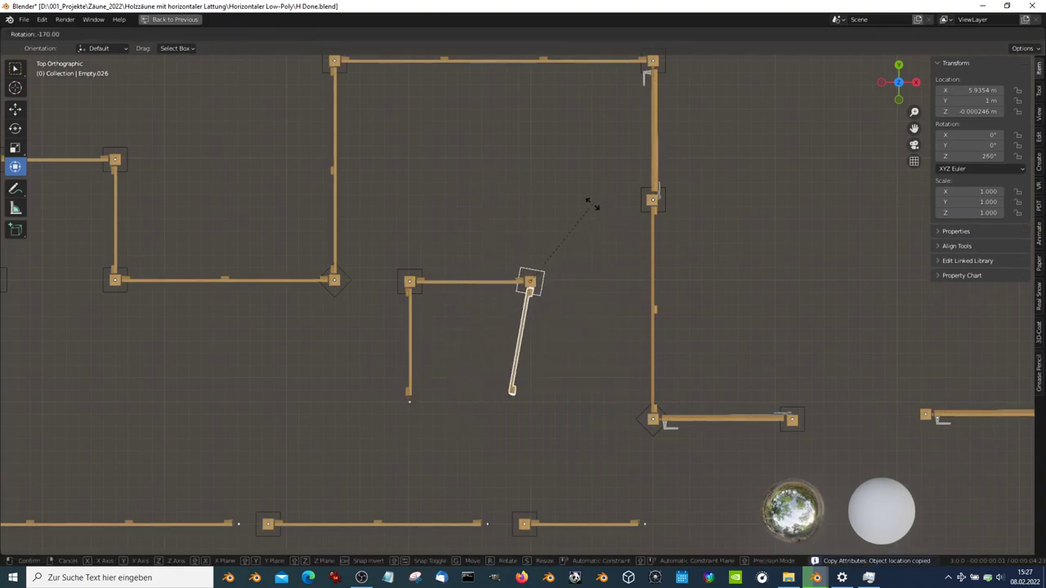
left_click(572, 192)
scroll(548, 253, "up", 3)
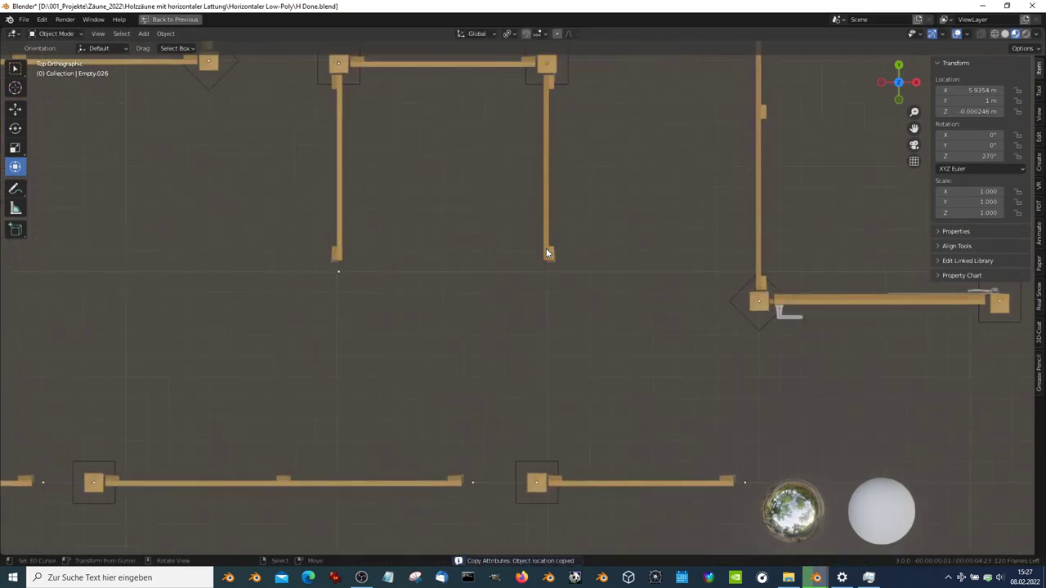
scroll(547, 249, "up", 4)
middle_click_drag(549, 241, 561, 302, "shift")
scroll(561, 303, "down", 4)
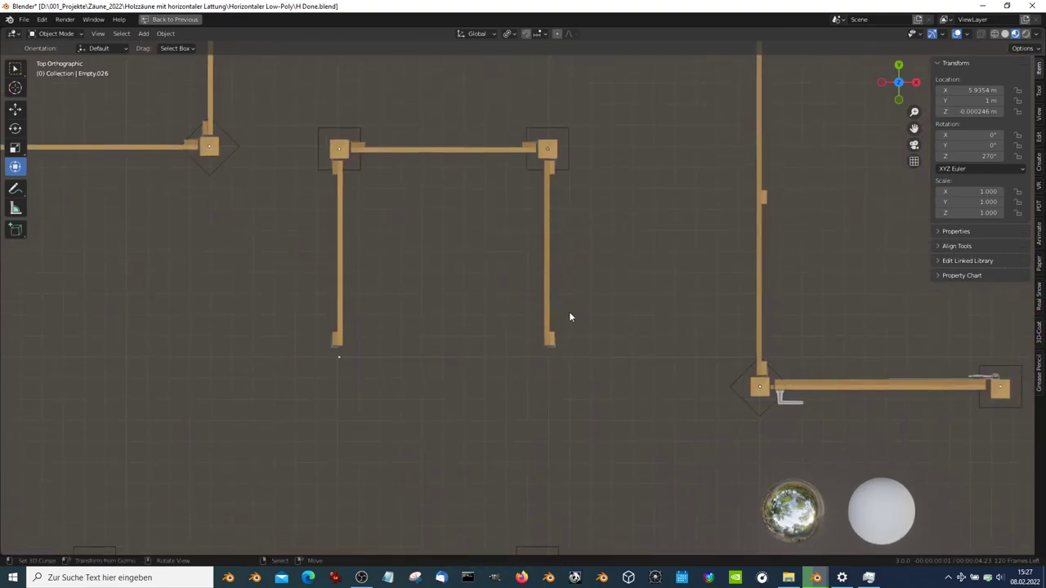
scroll(567, 327, "up", 2)
Mirror gate leaf Low.062 with scale X -1, giving it Y scale -1
left_click(562, 335)
scroll(566, 342, "down", 2)
scroll(570, 351, "up", 2)
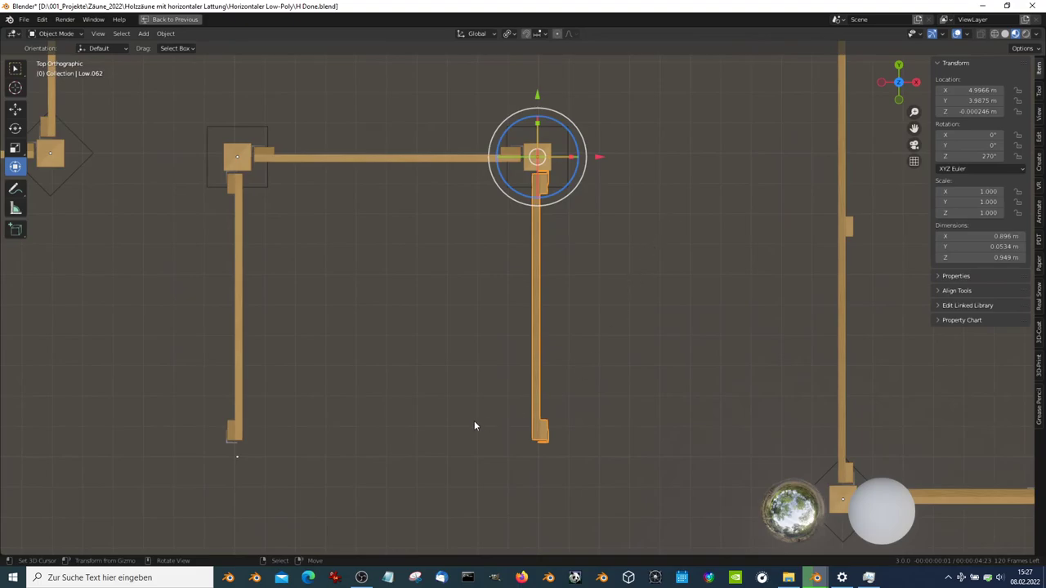
scroll(499, 401, "up", 1)
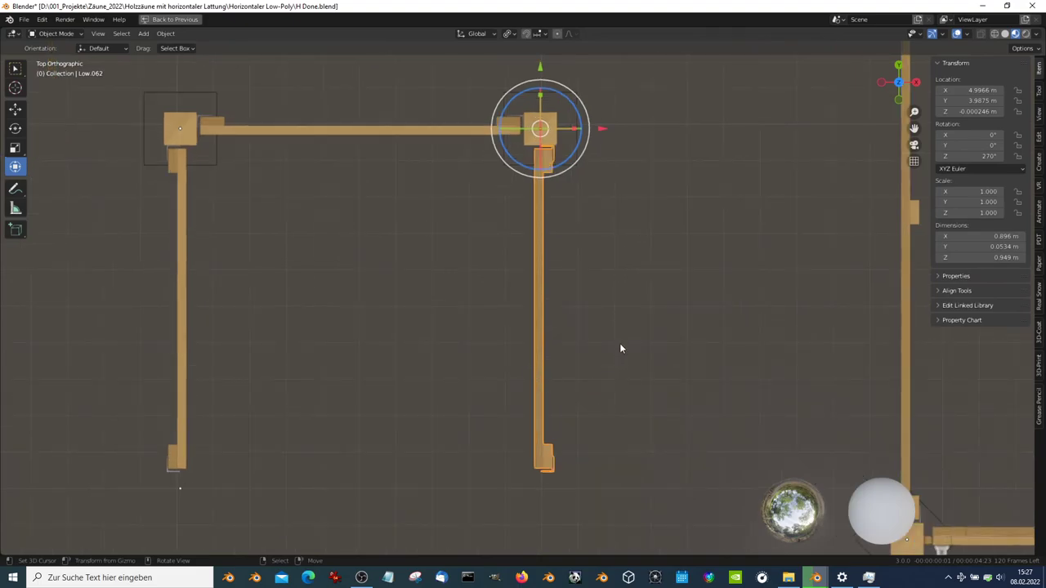
type("sx")
type("-1")
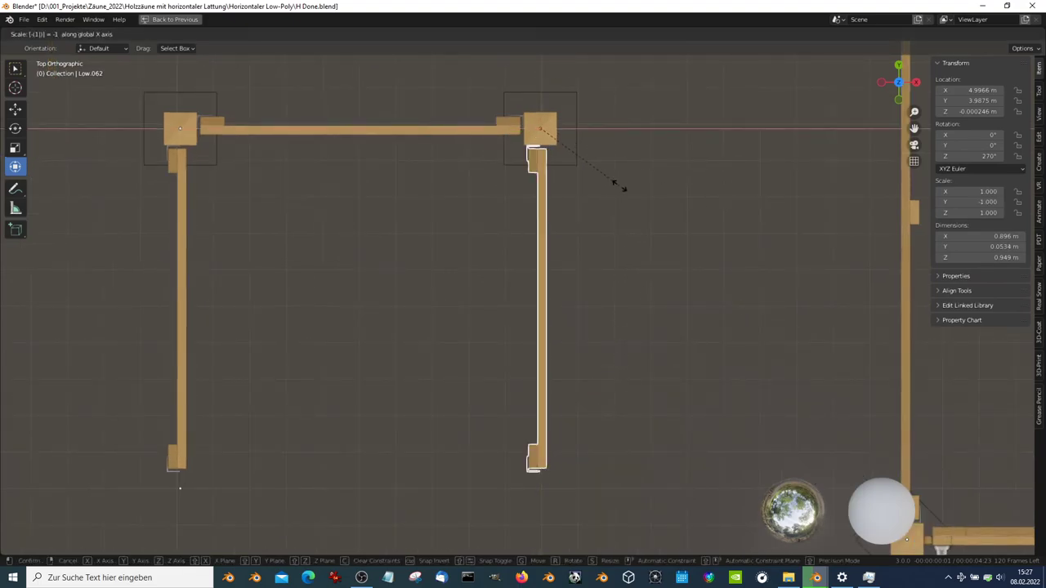
key("Return")
scroll(729, 368, "down", 4)
Move the lone right-hand beam to Low.060's location using Copy Location
middle_click_drag(729, 368, 861, 370)
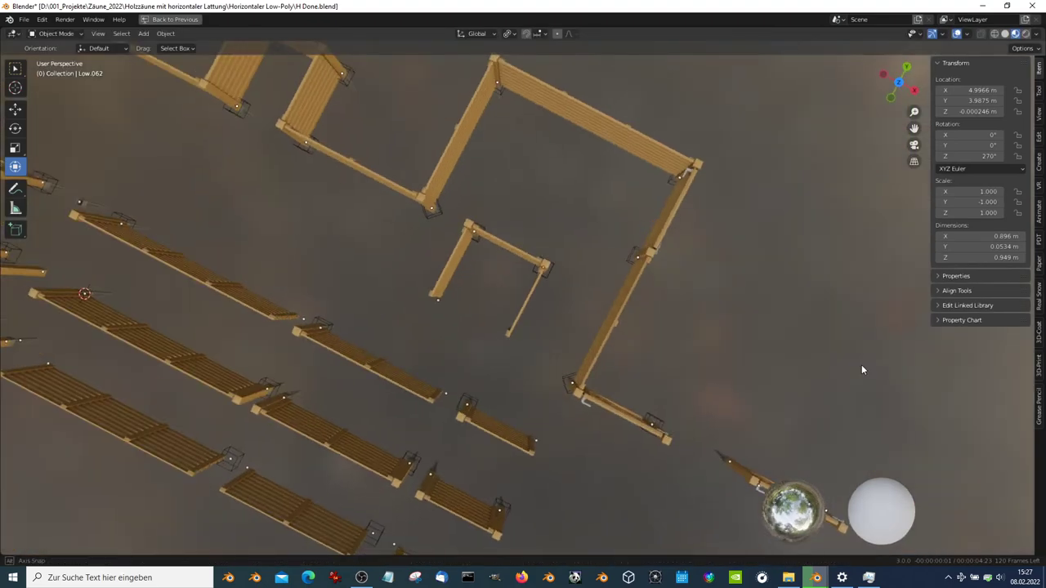
key("KP_7")
left_click(898, 367)
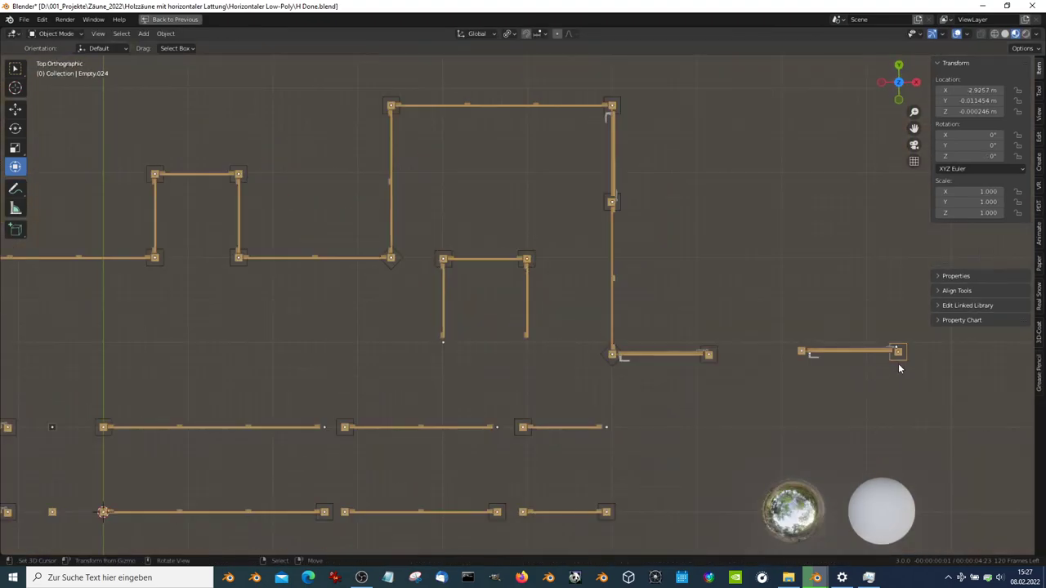
left_click(799, 354)
left_click(451, 346)
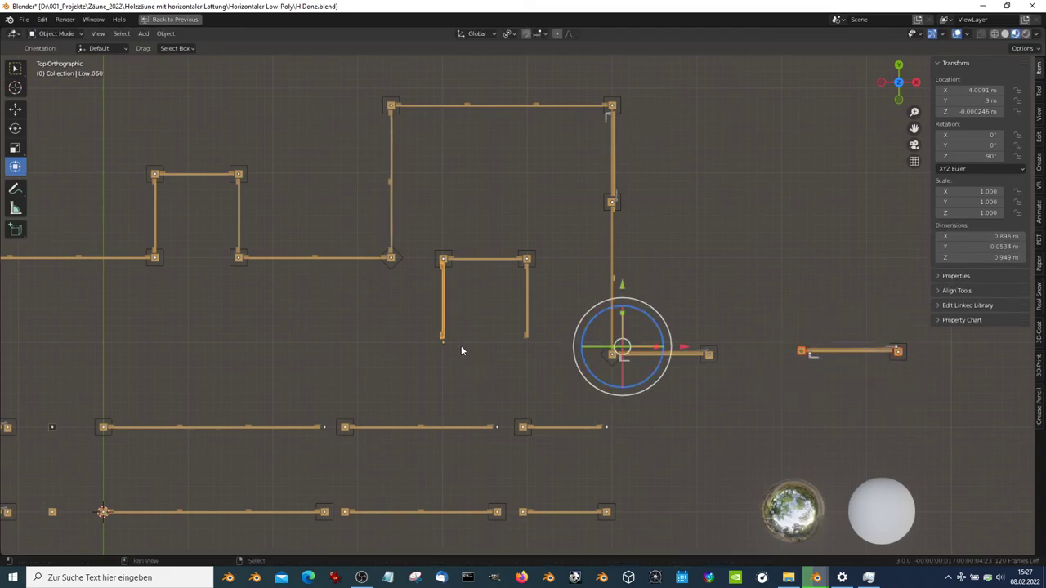
key("ctrl+c")
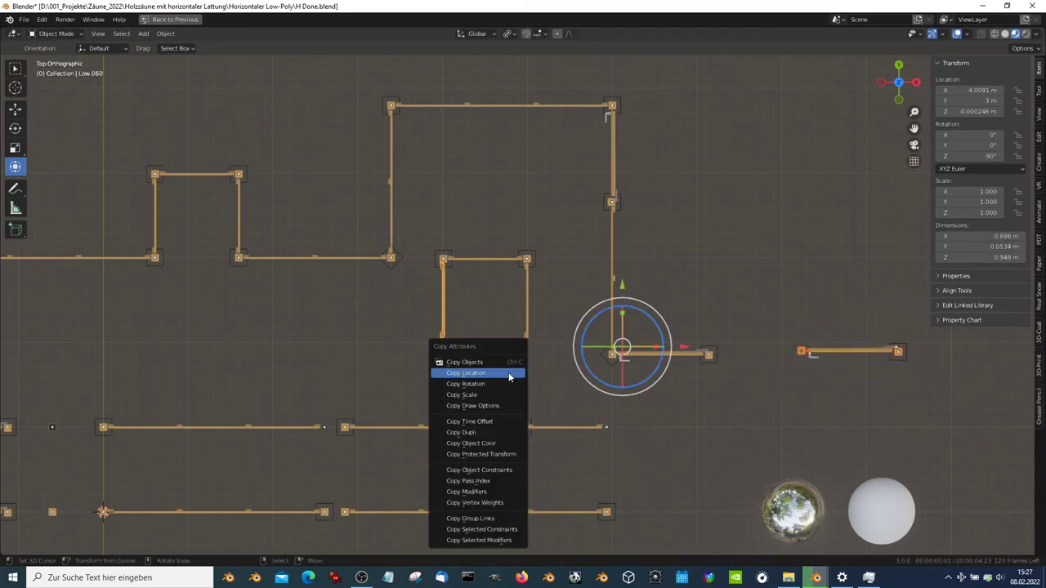
left_click(508, 372)
scroll(517, 345, "up", 3)
scroll(516, 344, "up", 2)
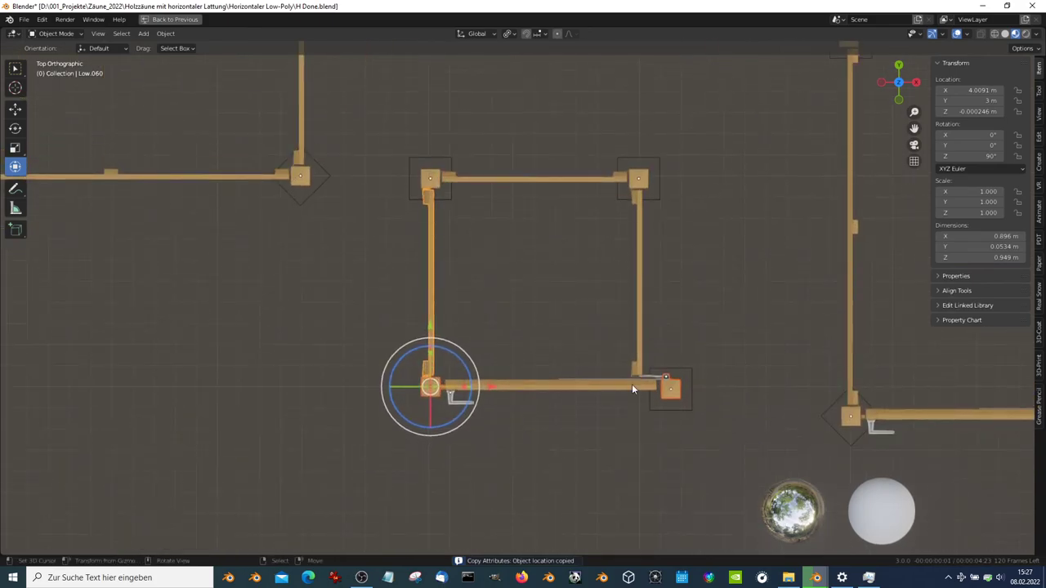
scroll(637, 388, "up", 2)
mouse_move(606, 359)
middle_mouse_down()
mouse_move(607, 288)
mouse_move(617, 343)
middle_mouse_up()
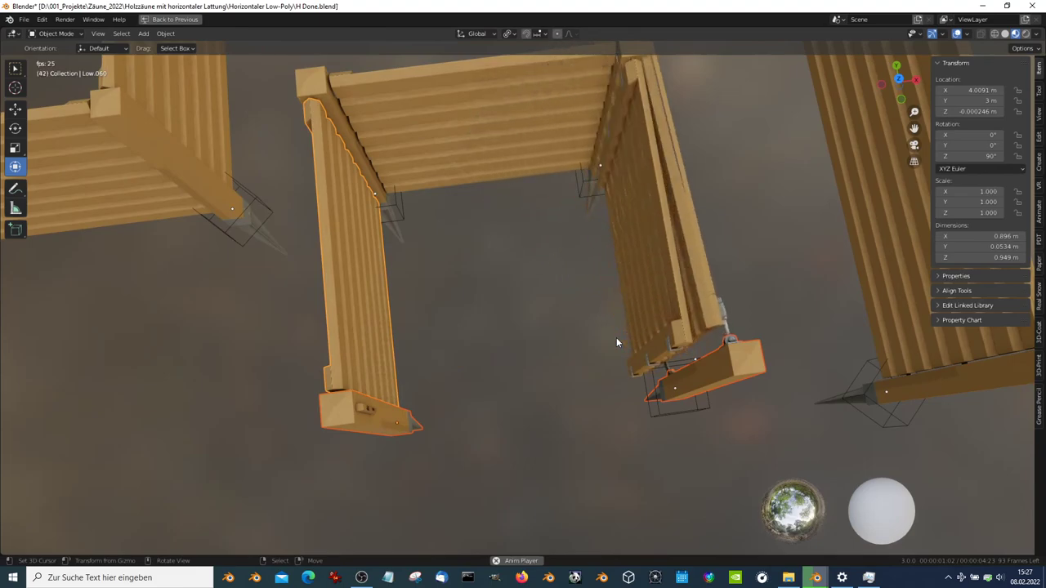
key("KP_7")
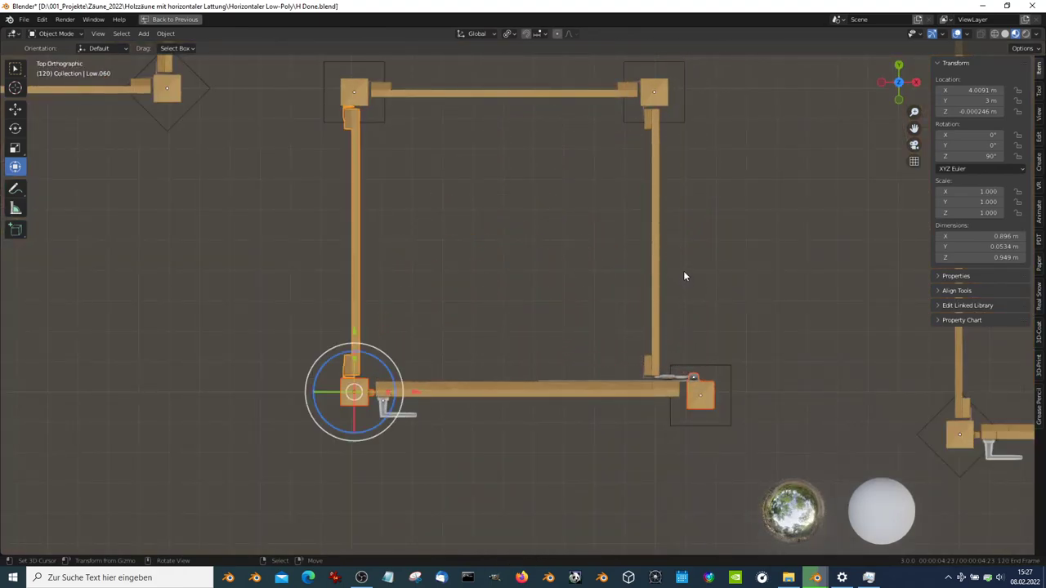
Select bottom beam Low.052, trying a move and cancelling it
scroll(679, 269, "down", 1)
scroll(666, 261, "down", 1)
left_click(630, 220)
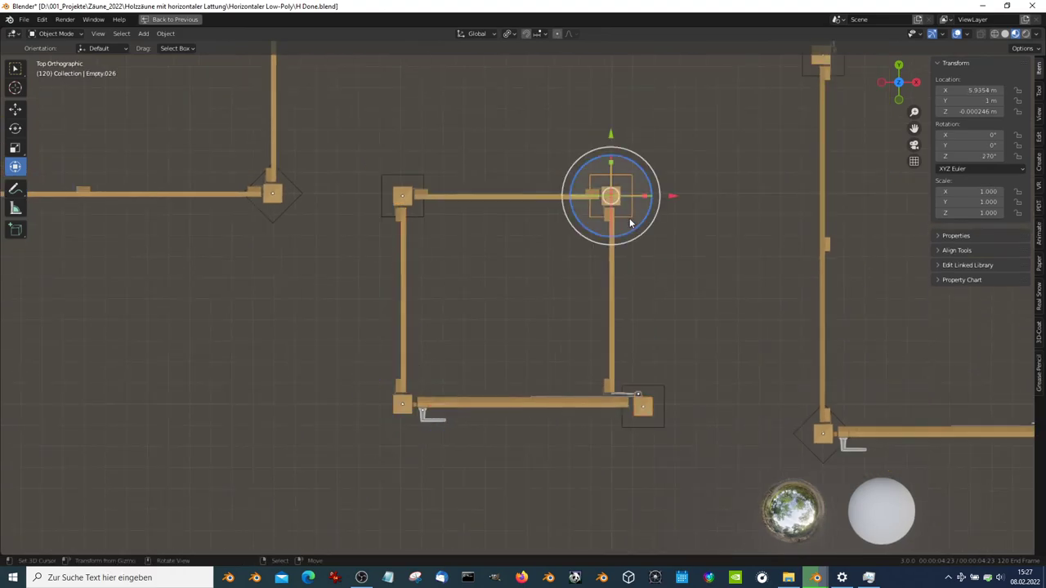
left_click(490, 197)
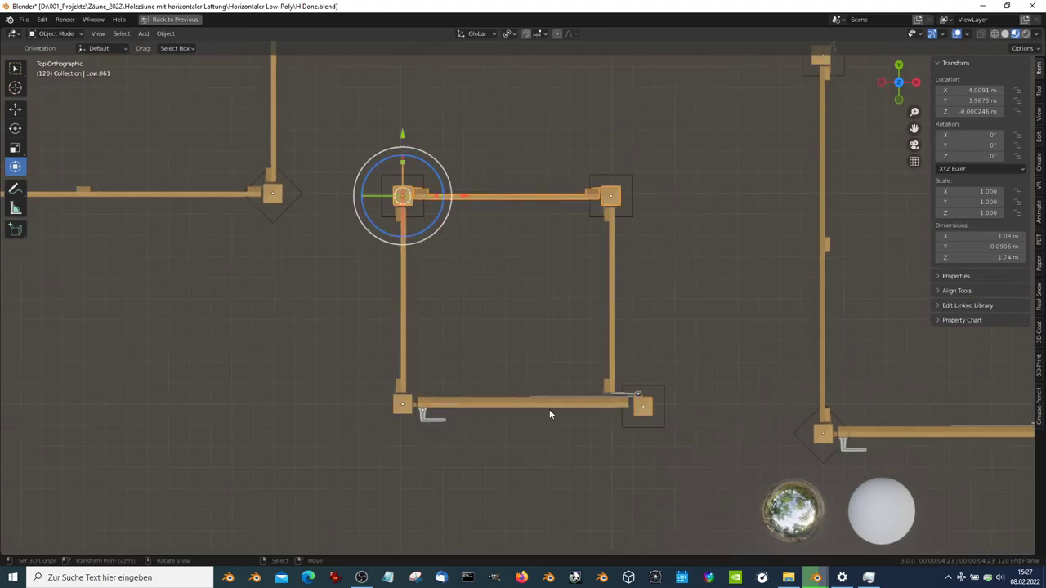
left_click(395, 414)
key("KP_Decimal")
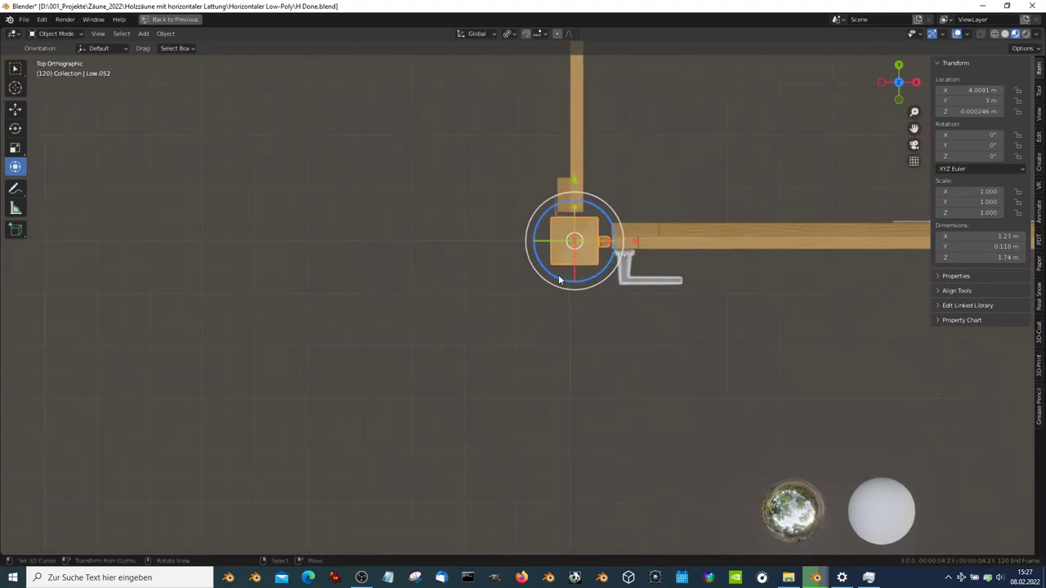
key("g")
scroll(493, 357, "down", 5)
scroll(461, 355, "up", 3)
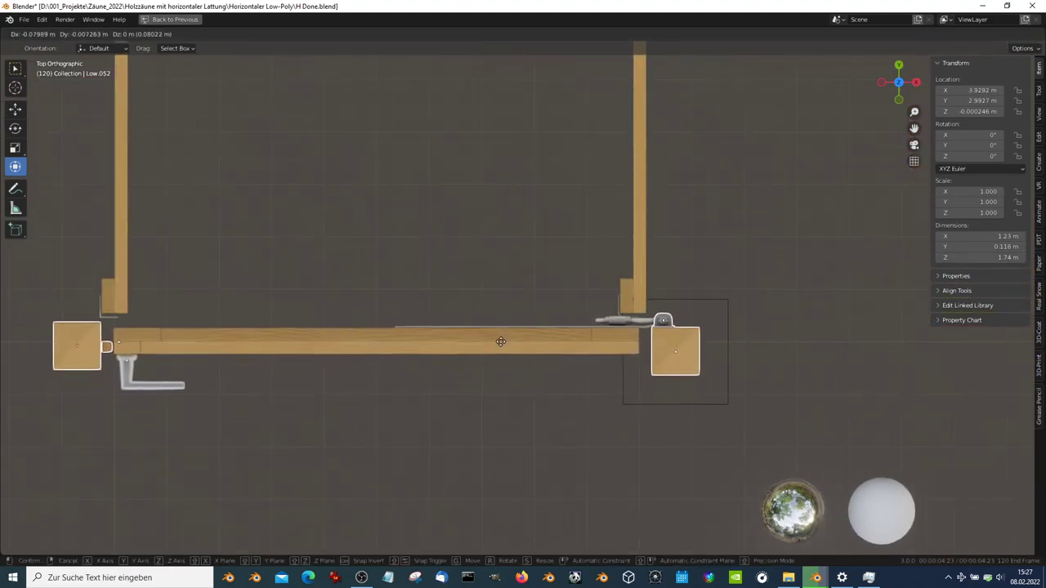
key("Escape")
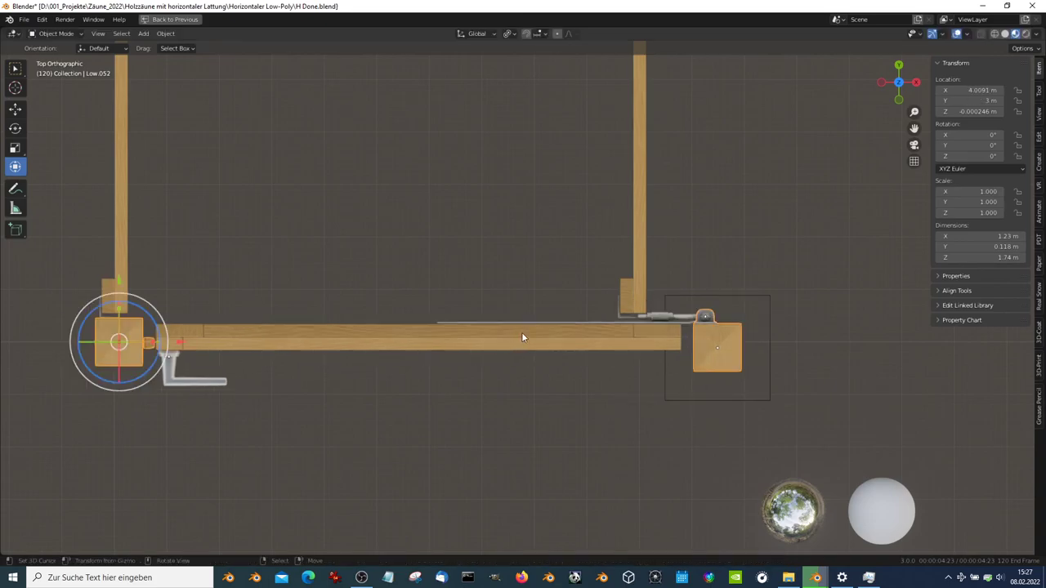
Move Low.052 3 m in X and 1 m in Y to X 7.0091, Y 4, rotated 90°
scroll(633, 228, "down", 3)
mouse_move(657, 312)
middle_mouse_down()
mouse_move(630, 270)
mouse_move(630, 226)
mouse_move(614, 238)
mouse_move(624, 256)
middle_mouse_up()
key("KP_7")
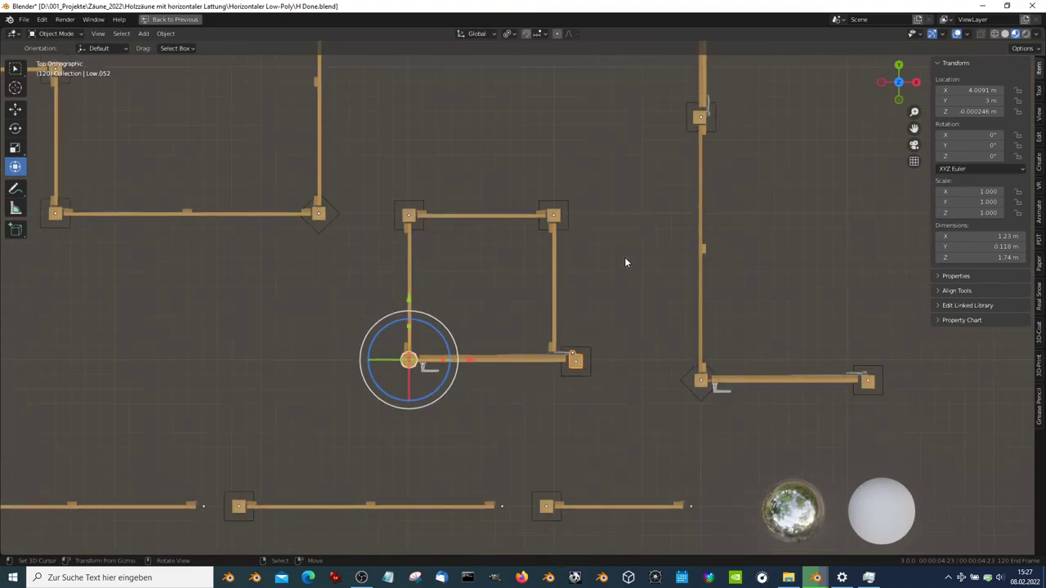
scroll(625, 257, "down", 2)
key("g")
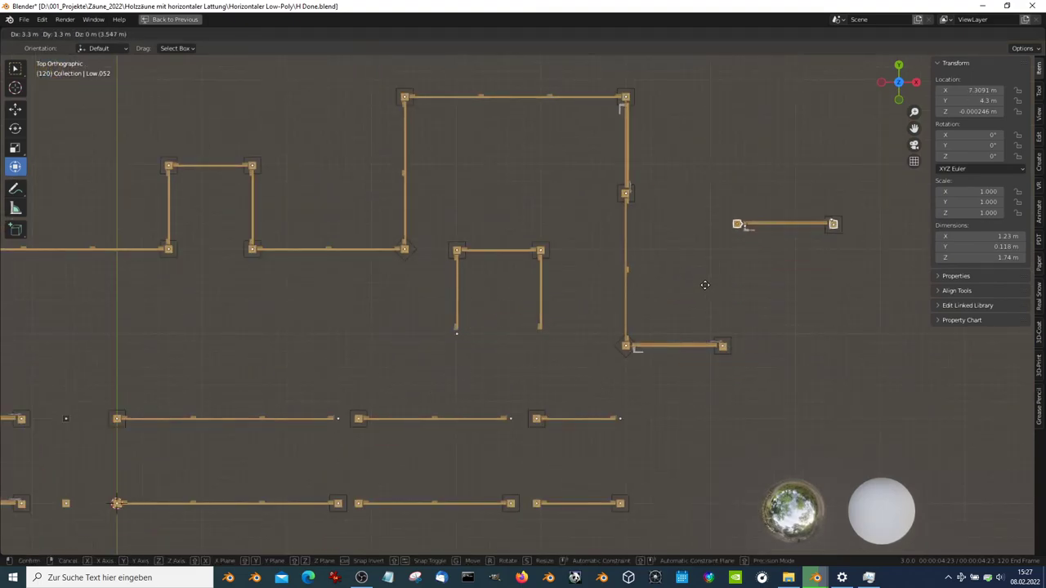
left_click(681, 311)
key("r")
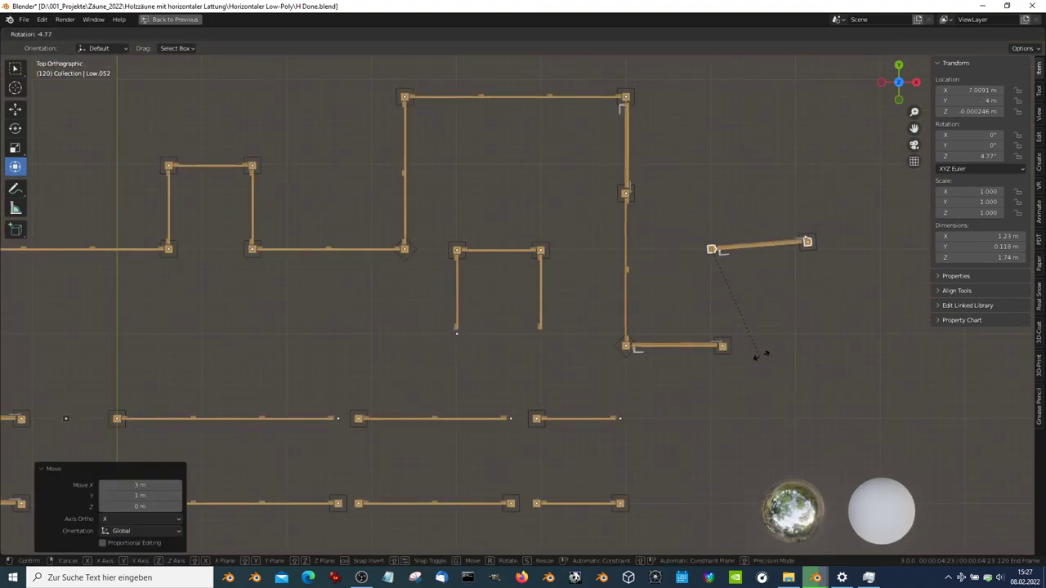
left_click(822, 205)
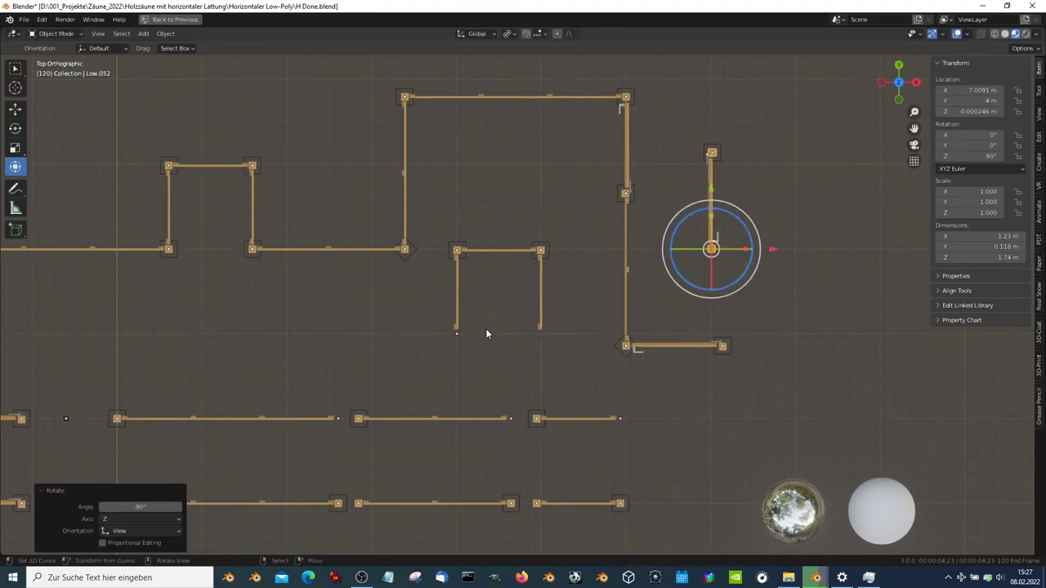
Box-select the small U-shaped fence segment and delete it
left_click_drag(562, 362, 453, 233)
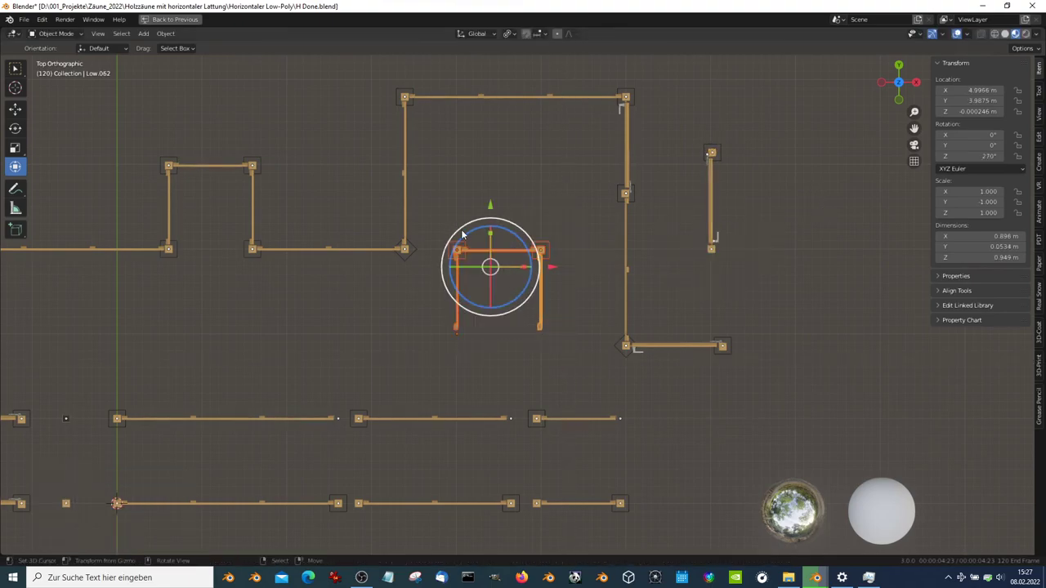
key("Delete")
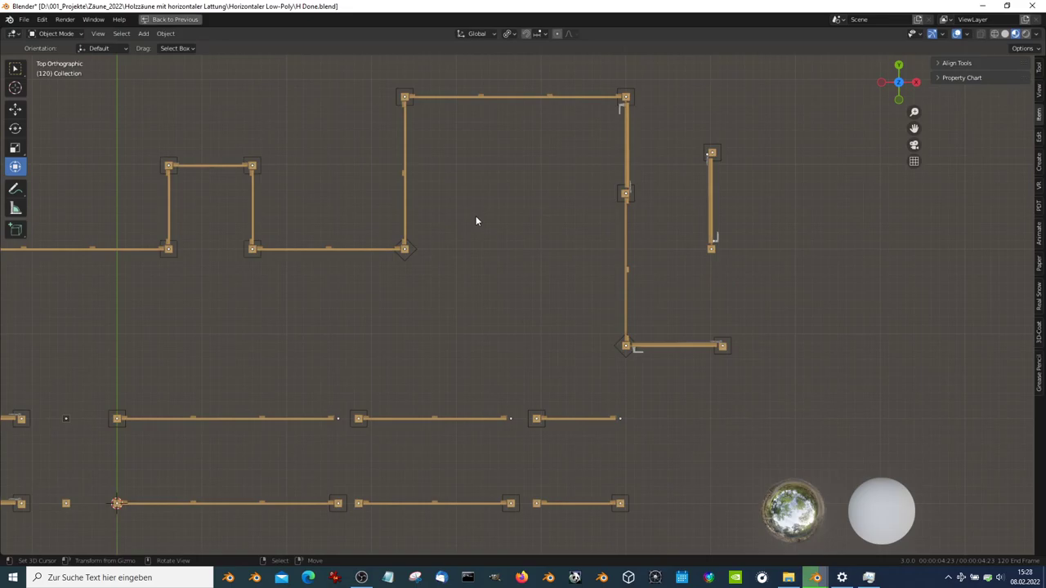
scroll(482, 224, "down", 3)
Orbit, zoom and pan to a low perspective framing the whole fence layout
mouse_move(493, 219)
middle_mouse_down()
mouse_move(559, 394)
mouse_move(540, 332)
mouse_move(590, 327)
middle_mouse_up()
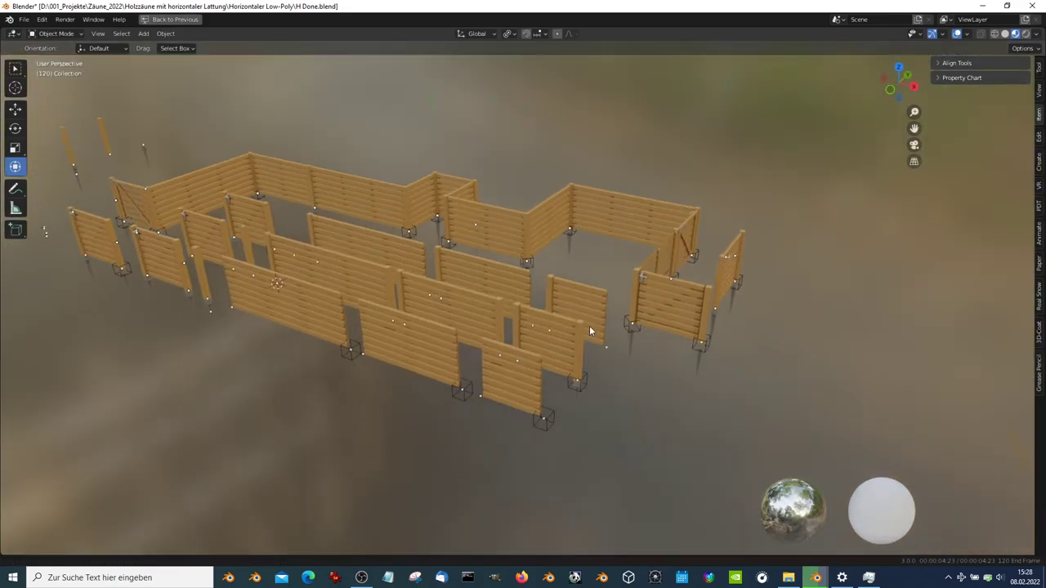
scroll(490, 308, "up", 3)
scroll(564, 303, "up", 3)
scroll(563, 317, "up", 2)
scroll(563, 309, "up", 2)
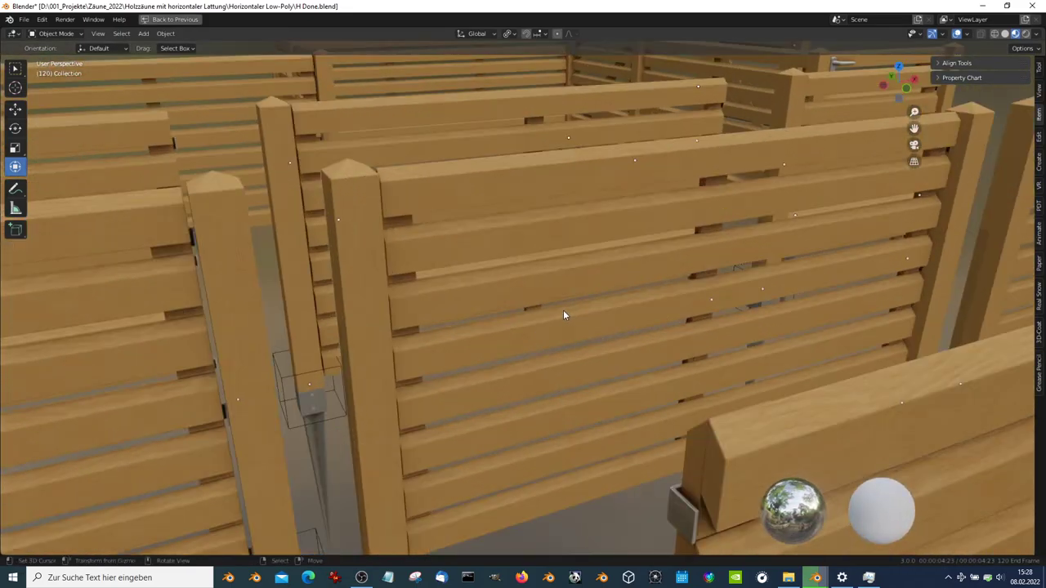
scroll(431, 328, "down", 6)
middle_click_drag(430, 327, 572, 262, "shift")
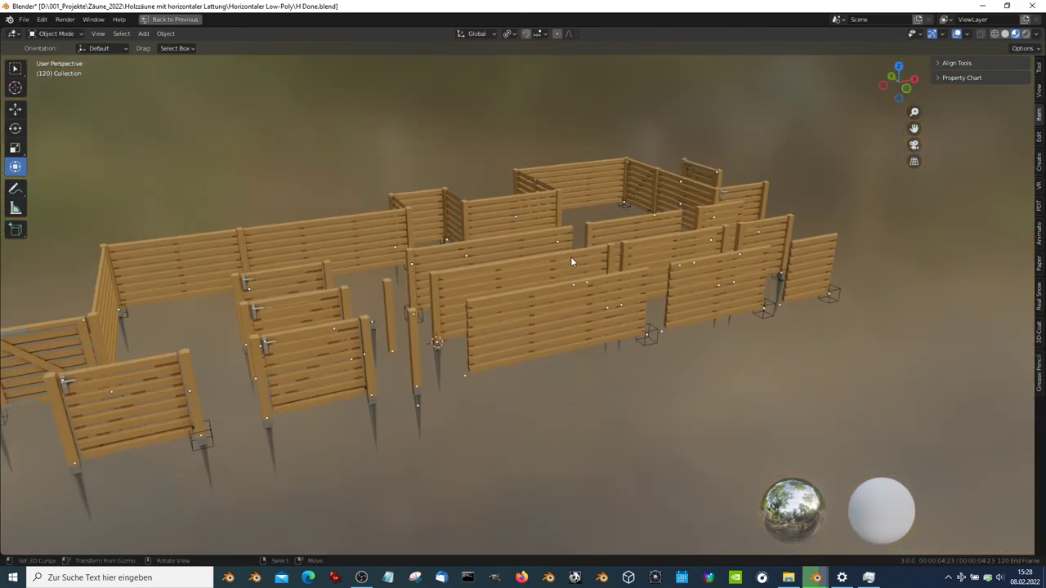
Save the scene as H Done.blend and switch over to OBS
left_click(23, 18)
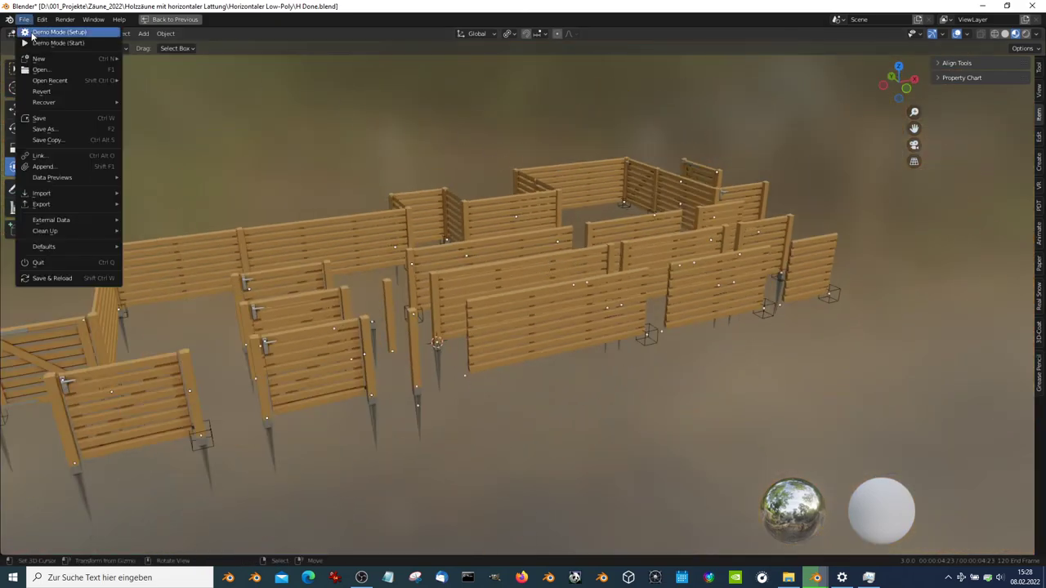
left_click(37, 107)
key("alt+Tab")
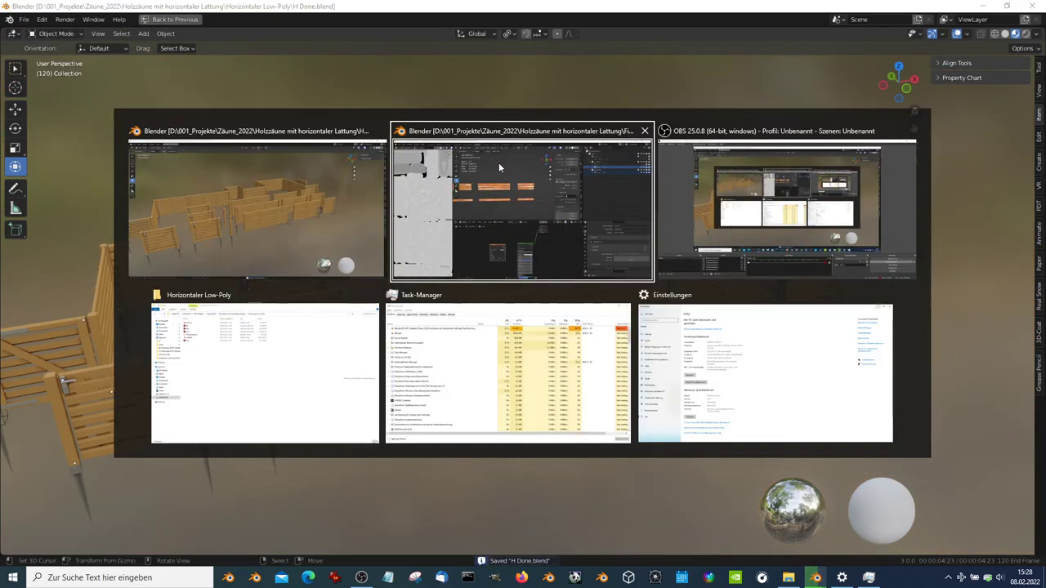